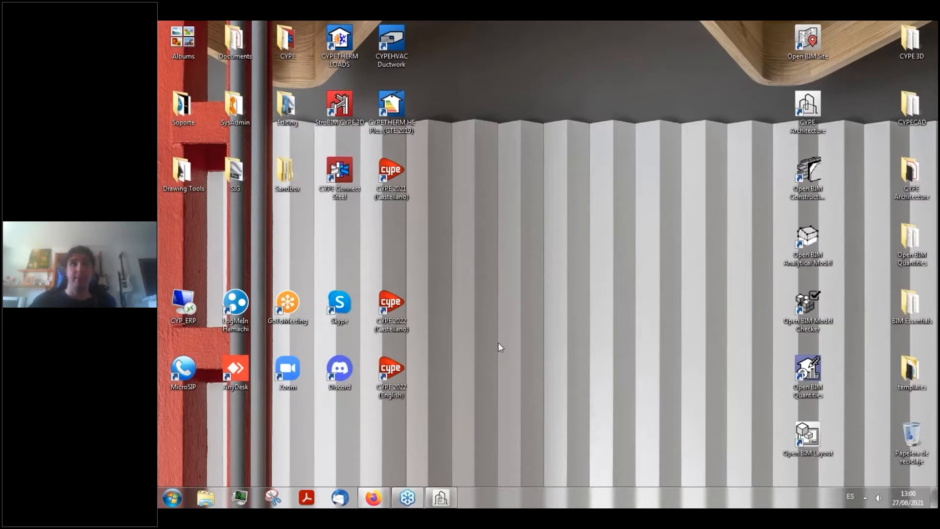
- Switch to Firefox and view the list of active projects on BIMserver.center, then return to the desktop
{"action": "left_click", "coordinate": [373, 497]}
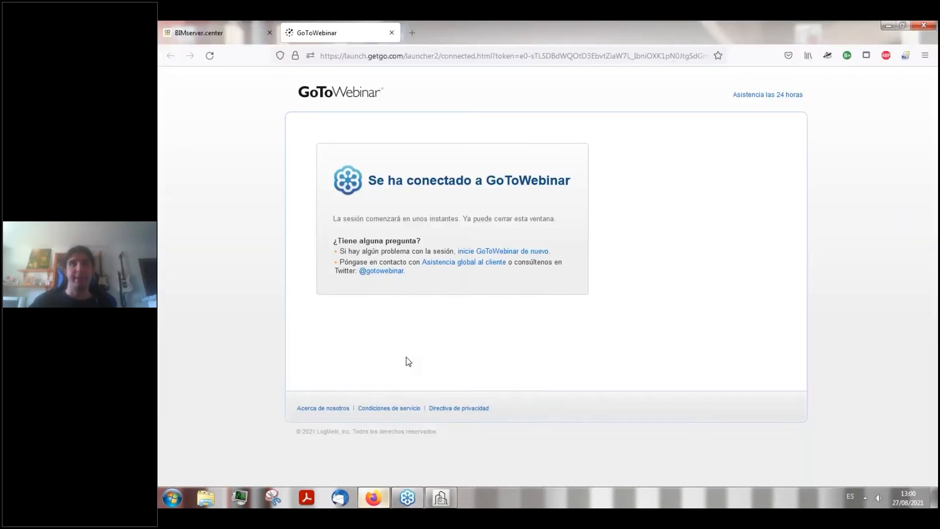
{"action": "left_click", "coordinate": [209, 22]}
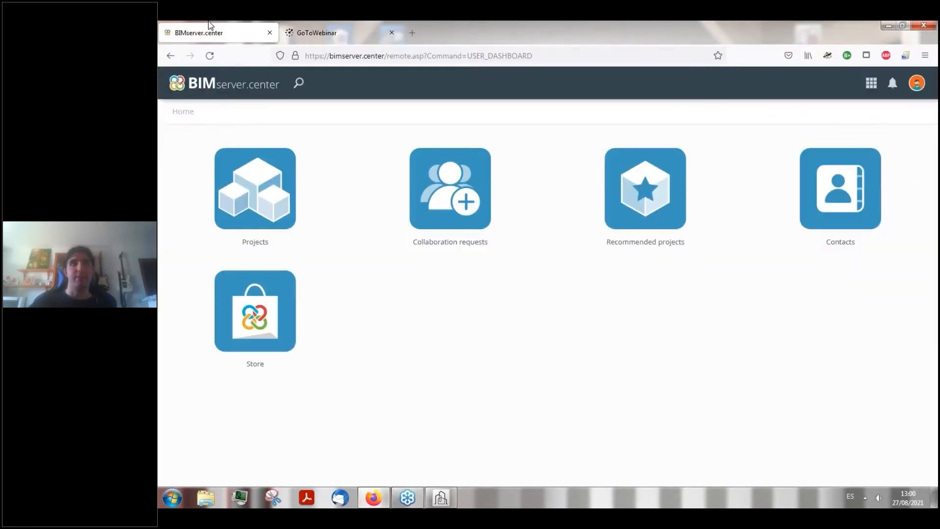
{"action": "left_click", "coordinate": [265, 202]}
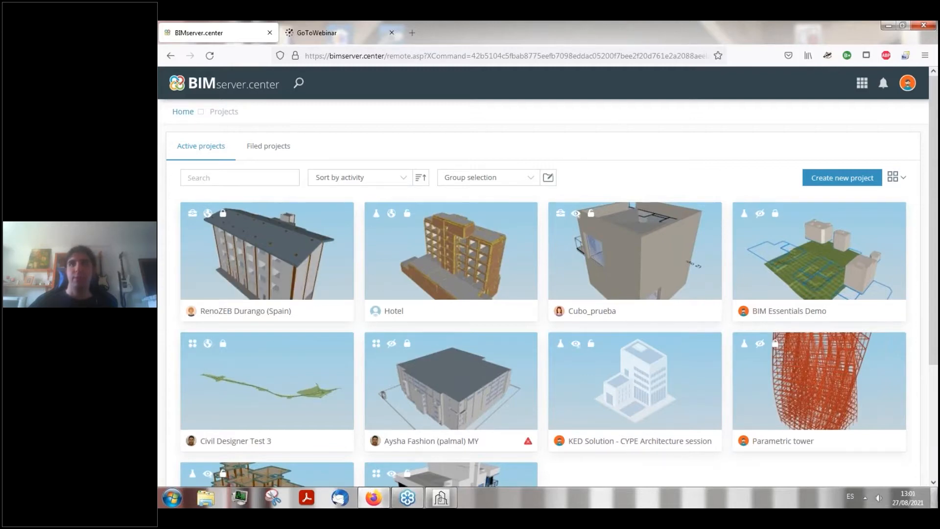
{"action": "left_click", "coordinate": [888, 26]}
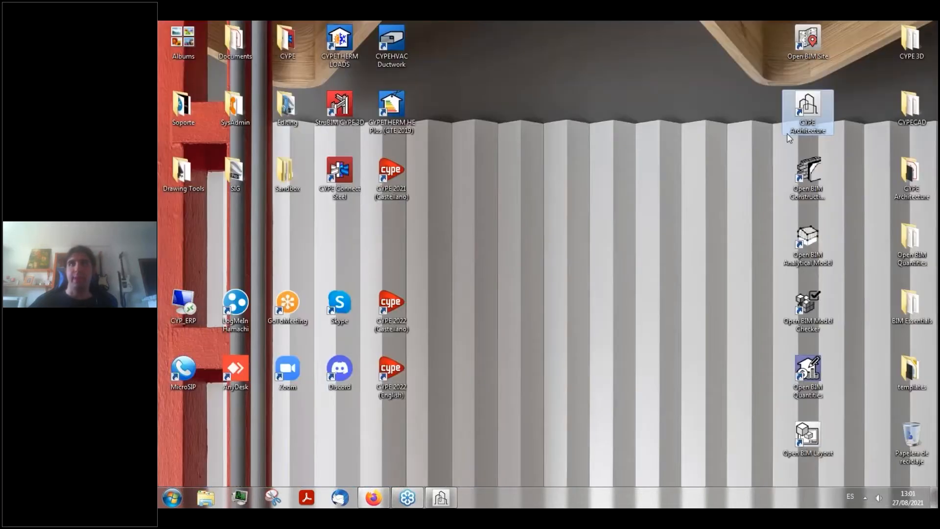
- Launch CYPE Architecture and create a new job with the file name "new", overwriting the existing file
{"action": "double_click", "coordinate": [808, 110]}
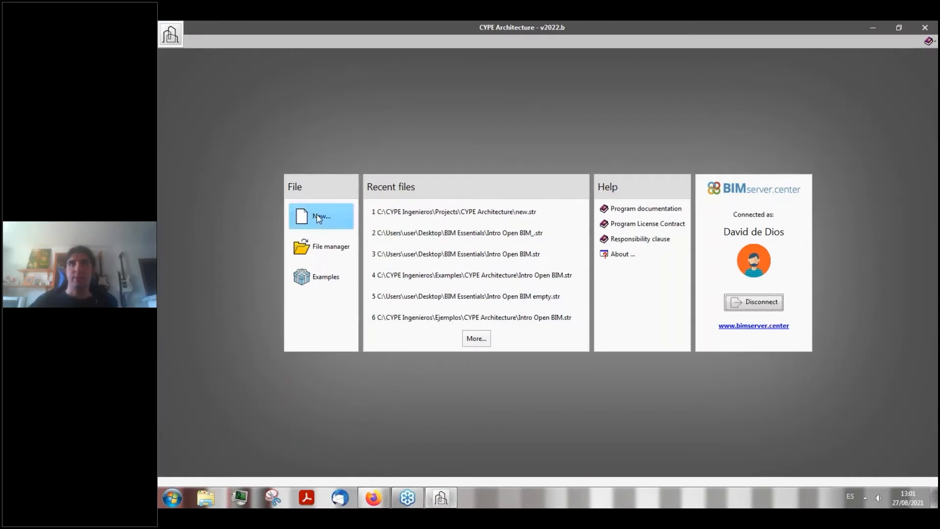
{"action": "left_click", "coordinate": [319, 218]}
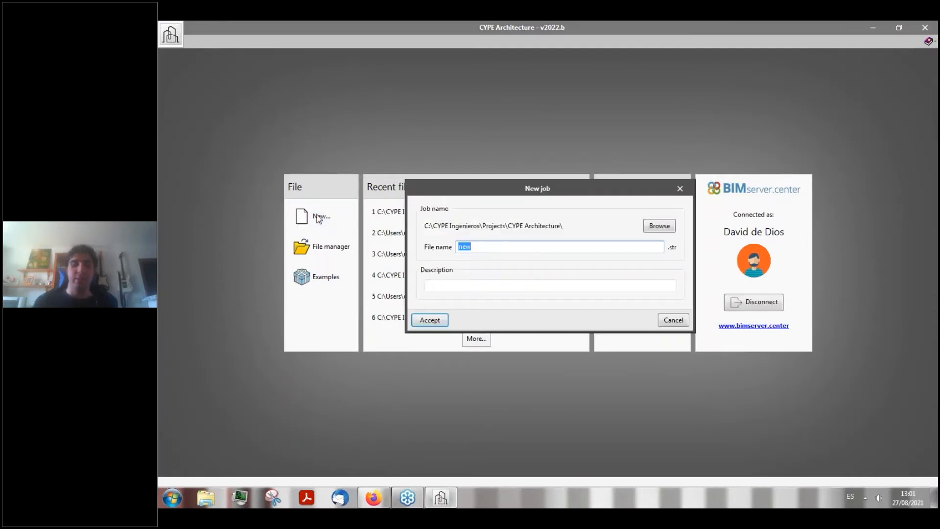
{"action": "type", "text": "ne"}
{"action": "key", "text": "Tab"}
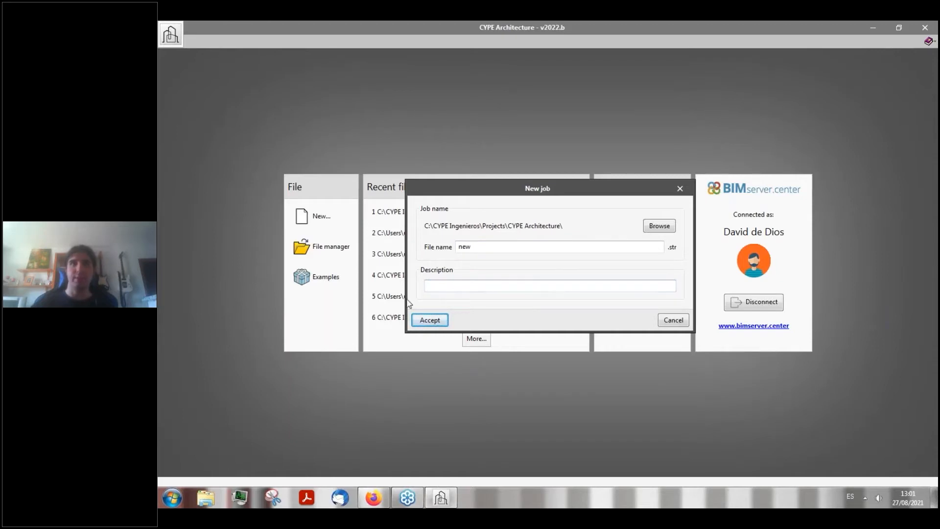
{"action": "left_click", "coordinate": [430, 321]}
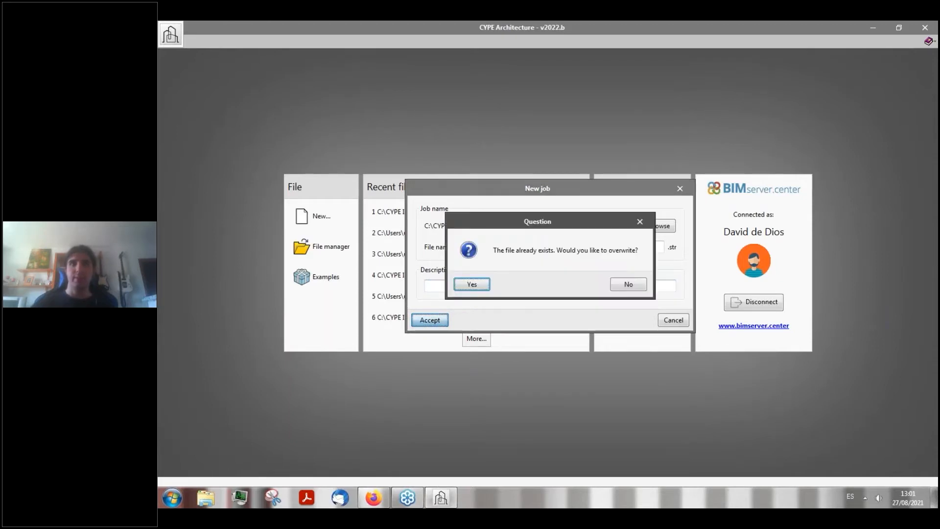
{"action": "left_click", "coordinate": [467, 285]}
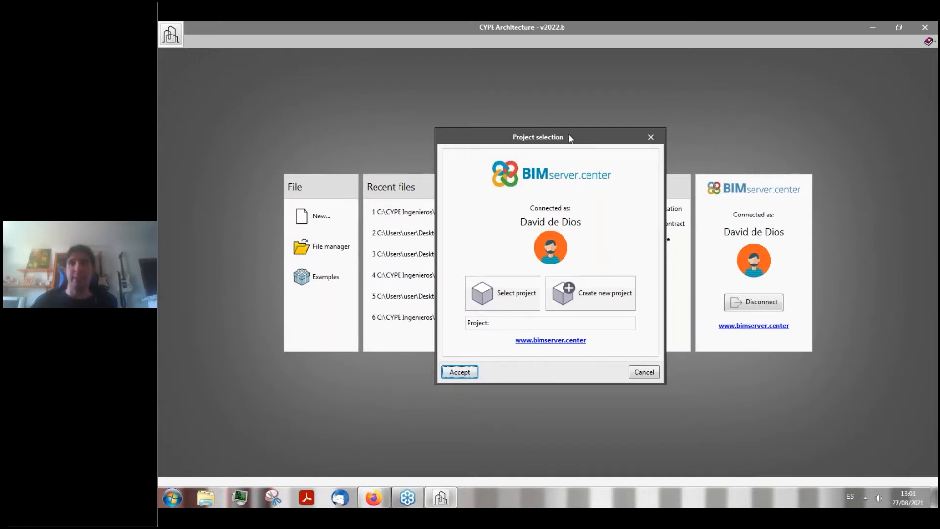
- Open the list of existing BIMserver.center projects available for linking to the job
{"action": "left_click_drag", "start_coordinate": [569, 136], "coordinate": [452, 137]}
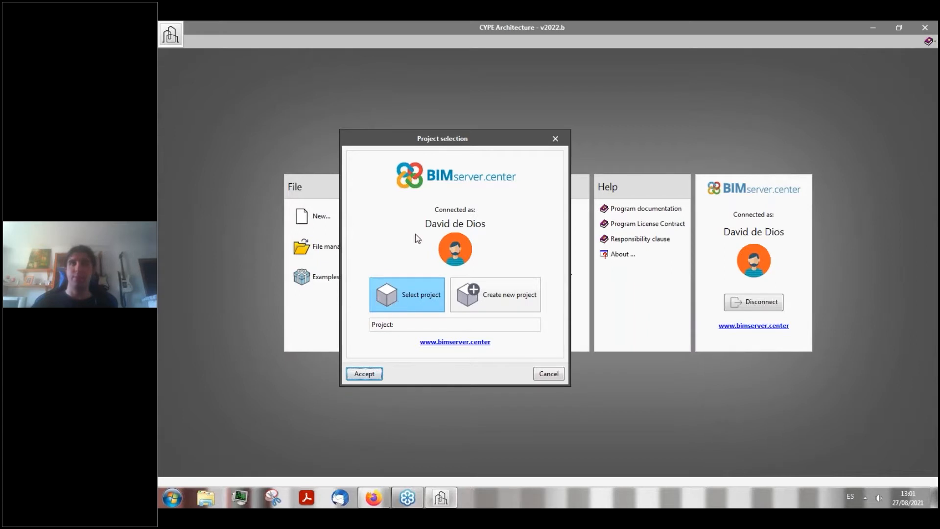
{"action": "left_click", "coordinate": [402, 302]}
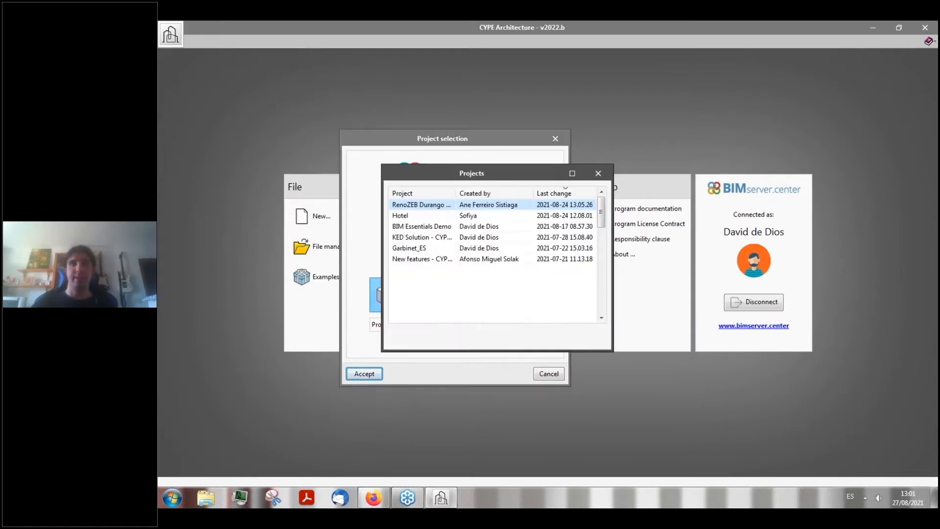
{"action": "left_click_drag", "start_coordinate": [456, 174], "coordinate": [431, 176]}
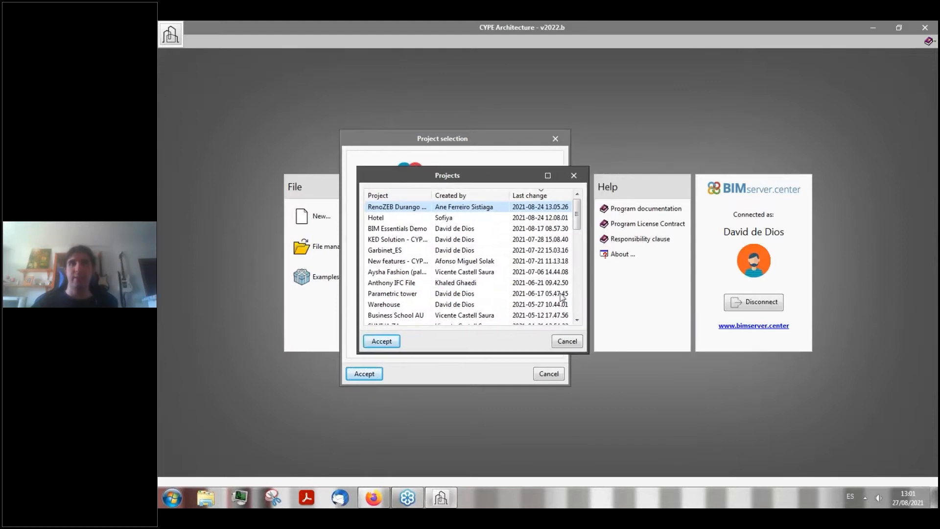
- Examine the connected account and synchronised projects in BIMserver.center Sync, then close it
{"action": "left_click", "coordinate": [864, 497]}
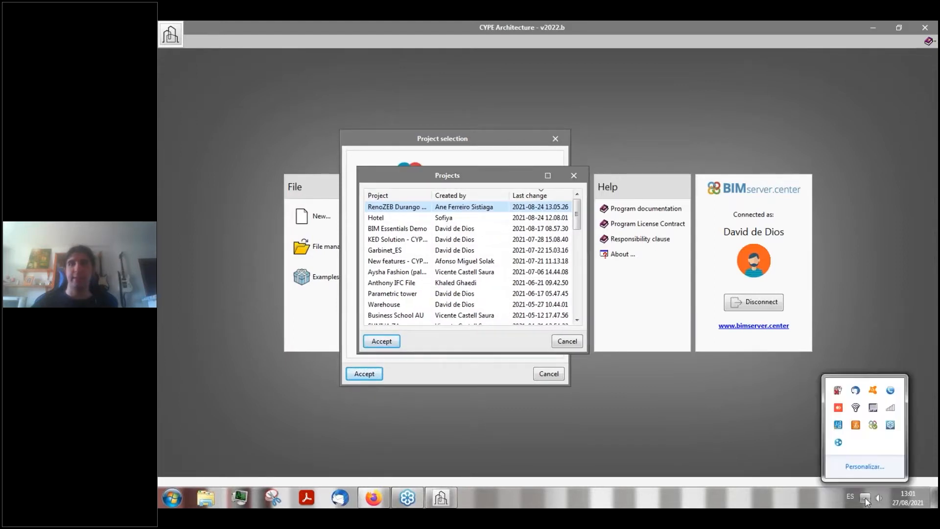
{"action": "left_click", "coordinate": [873, 425]}
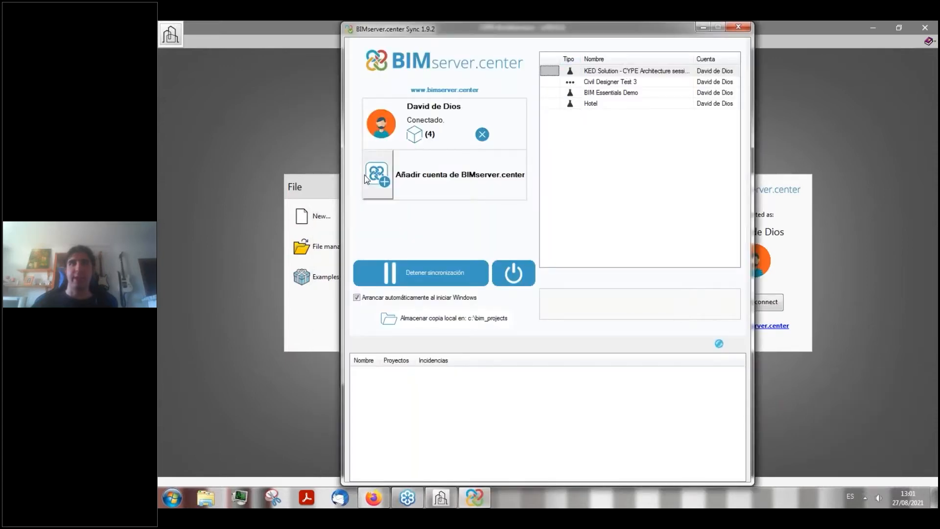
{"action": "left_click", "coordinate": [734, 27]}
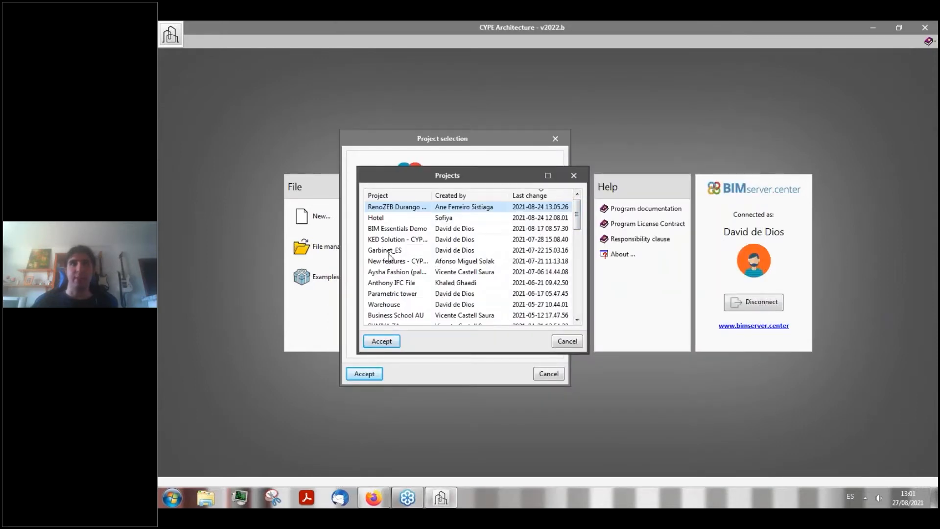
- Leave the existing project list and inspect the new-project form's fields without creating a project
{"action": "left_click_drag", "start_coordinate": [422, 177], "coordinate": [423, 185]}
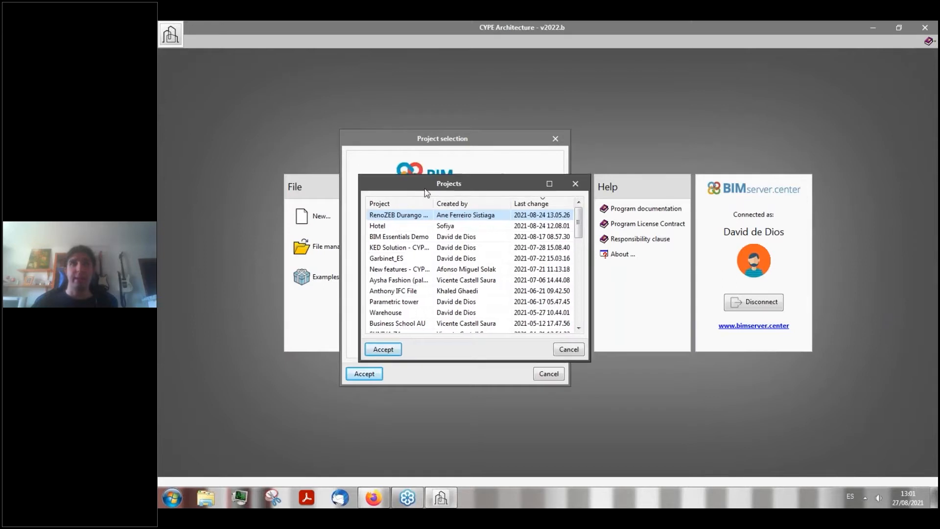
{"action": "left_click", "coordinate": [566, 348]}
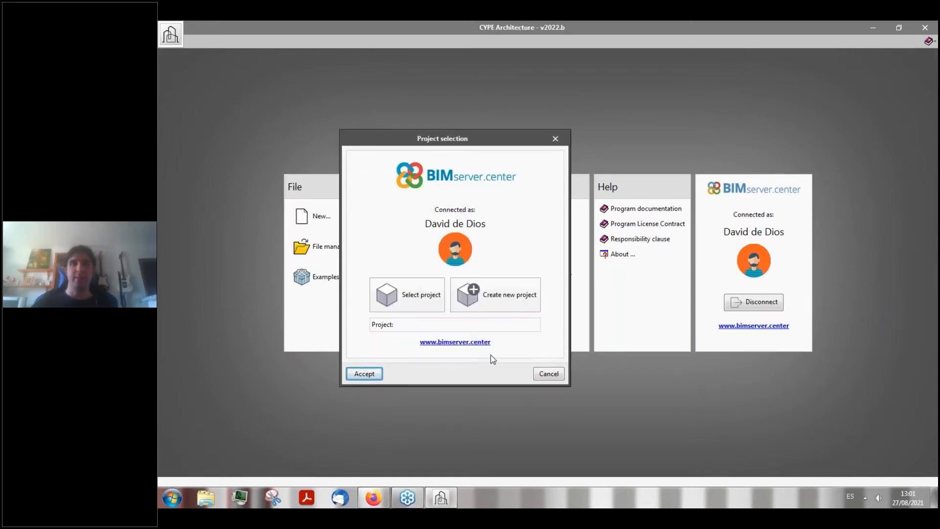
{"action": "left_click", "coordinate": [492, 300]}
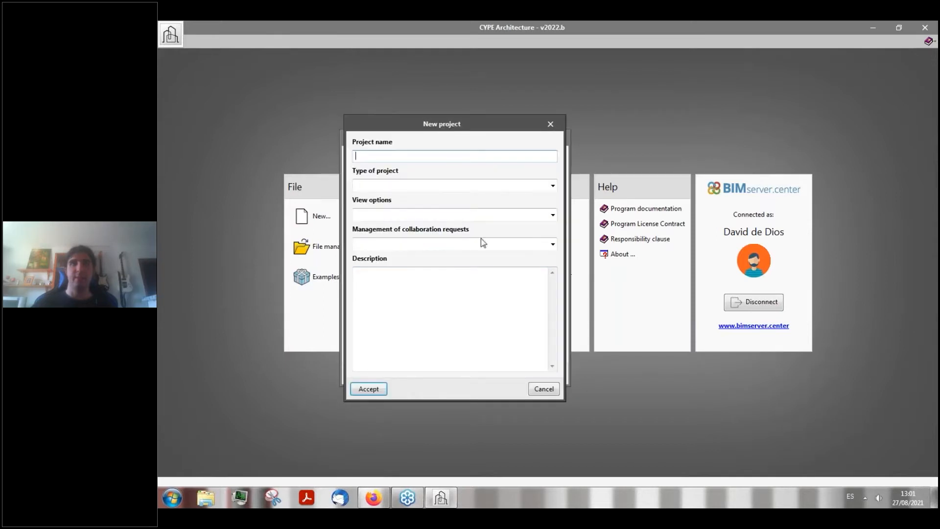
{"action": "left_click", "coordinate": [538, 390]}
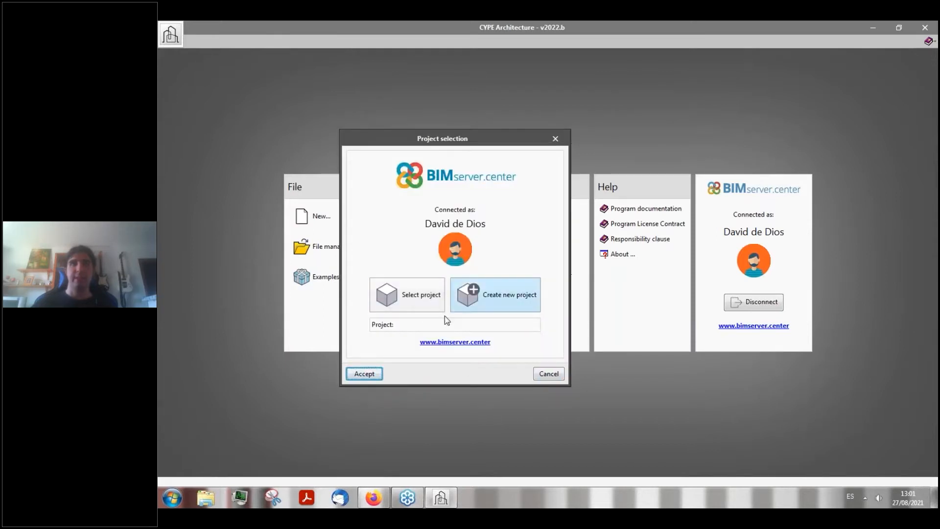
- Link the new job to the existing BIM Essentials Demo project on BIMserver.center
{"action": "left_click", "coordinate": [424, 304]}
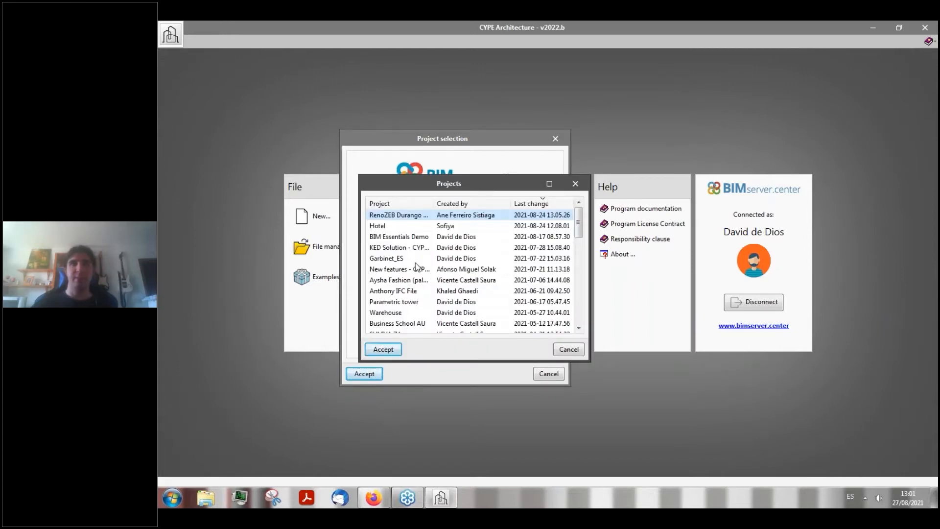
{"action": "scroll", "coordinate": [420, 267], "scroll_direction": "down", "scroll_amount": 1}
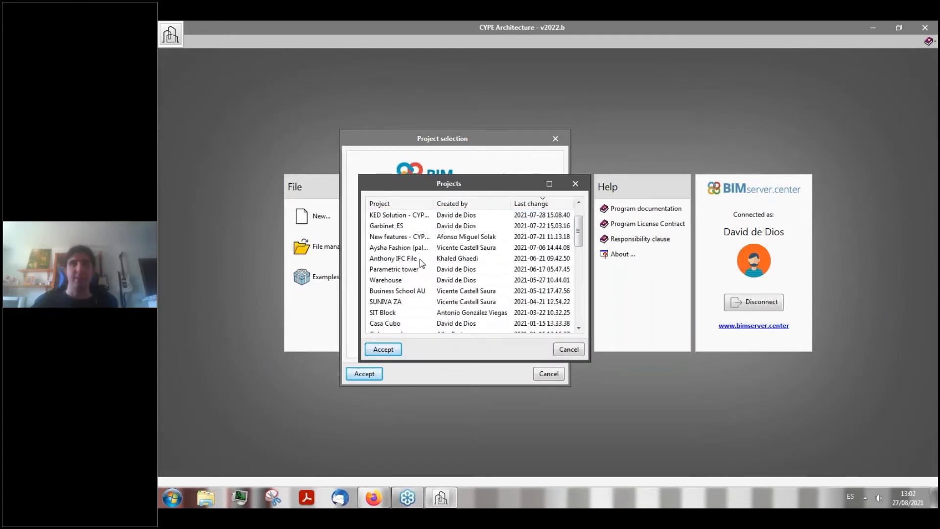
{"action": "scroll", "coordinate": [419, 260], "scroll_direction": "up", "scroll_amount": 1}
{"action": "left_click", "coordinate": [408, 269]}
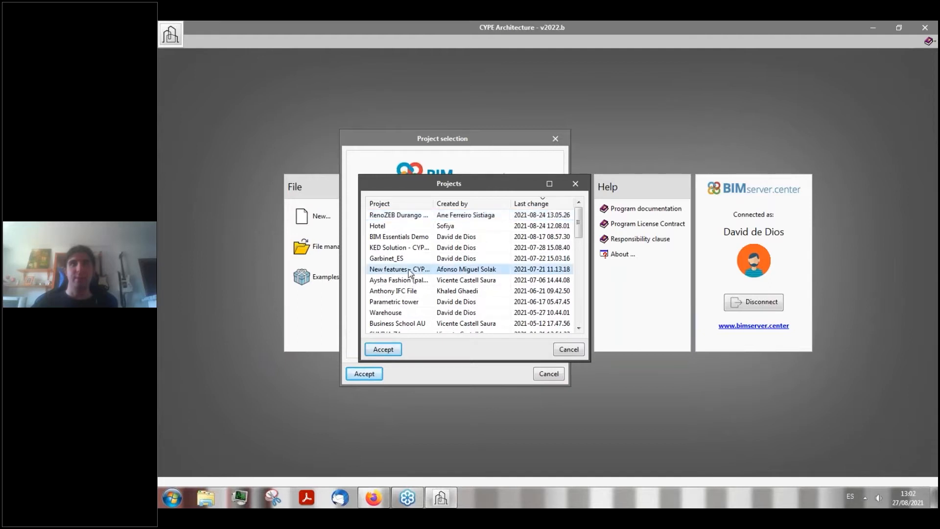
{"action": "left_click", "coordinate": [411, 240]}
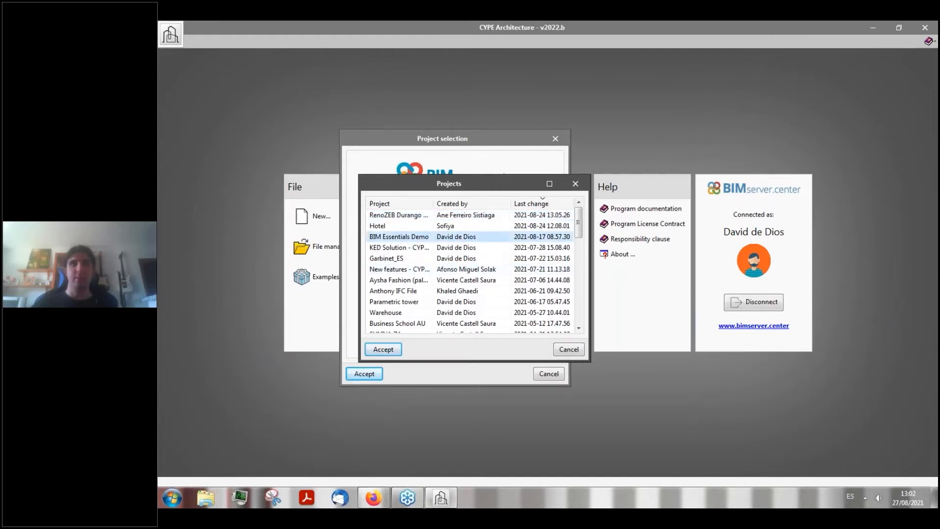
{"action": "left_click", "coordinate": [384, 349]}
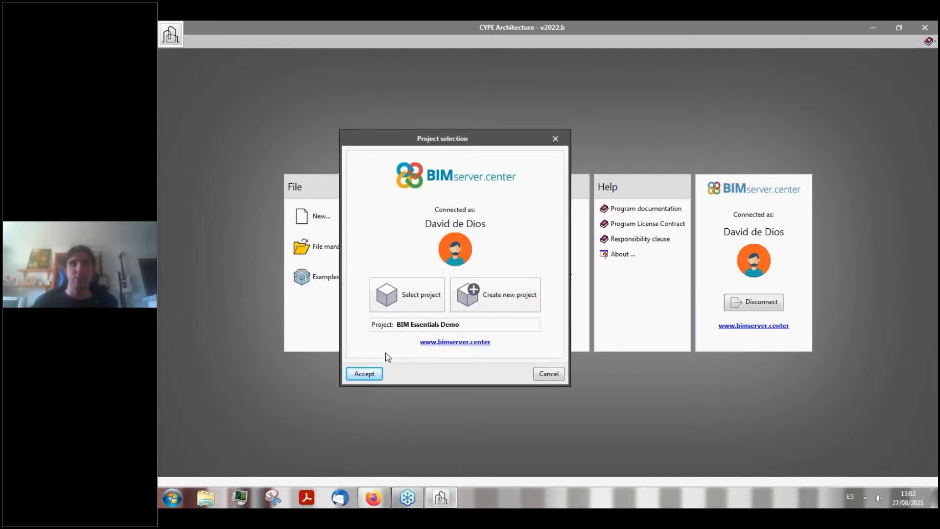
{"action": "left_click", "coordinate": [364, 374]}
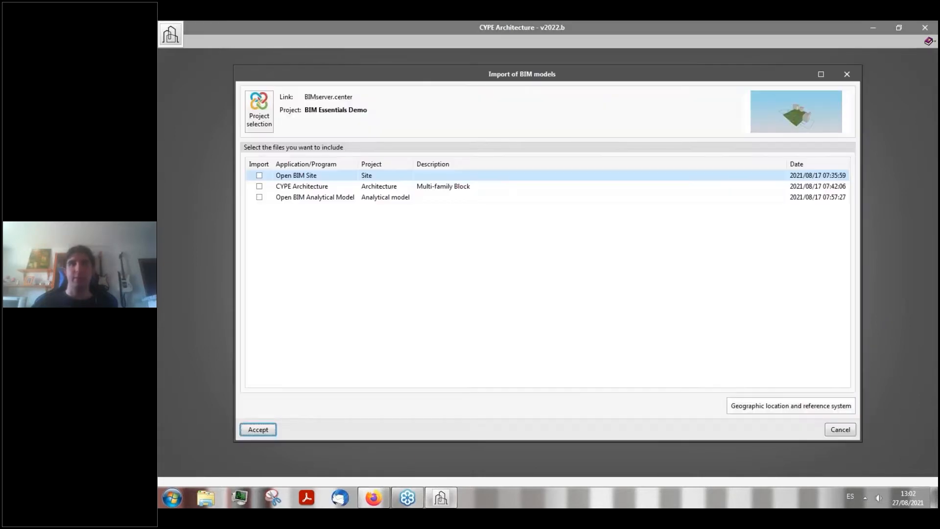
- Finish creating the job without importing any of the listed BIM models
{"action": "left_click_drag", "start_coordinate": [433, 78], "coordinate": [416, 79]}
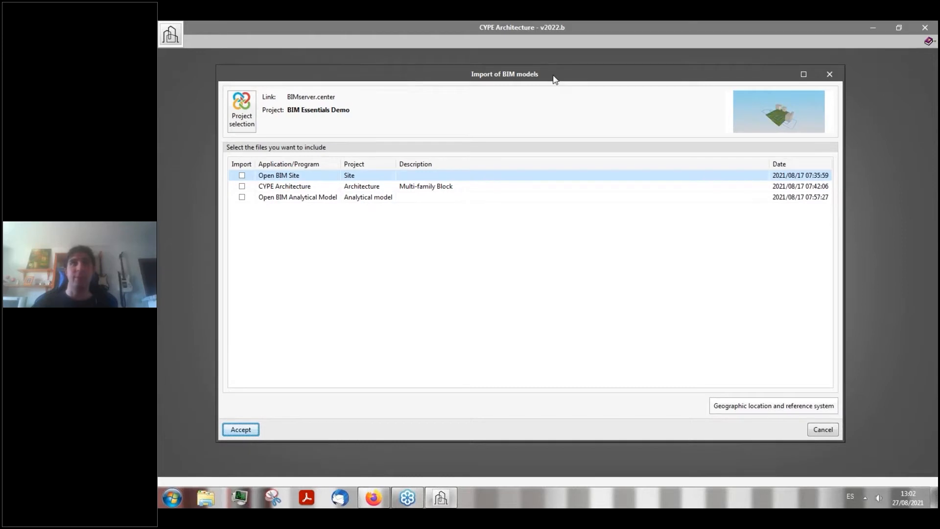
{"action": "left_click_drag", "start_coordinate": [555, 79], "coordinate": [529, 78]}
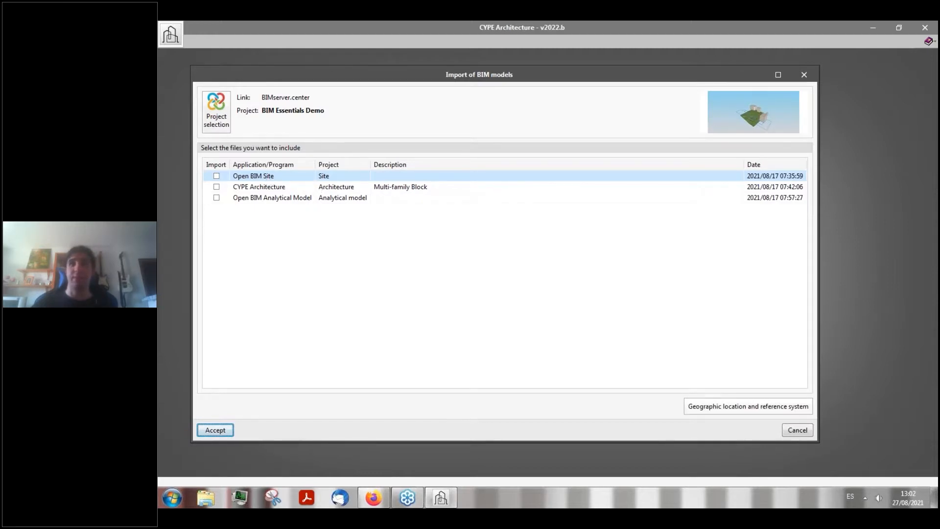
{"action": "left_click", "coordinate": [935, 498]}
{"action": "left_click", "coordinate": [802, 48]}
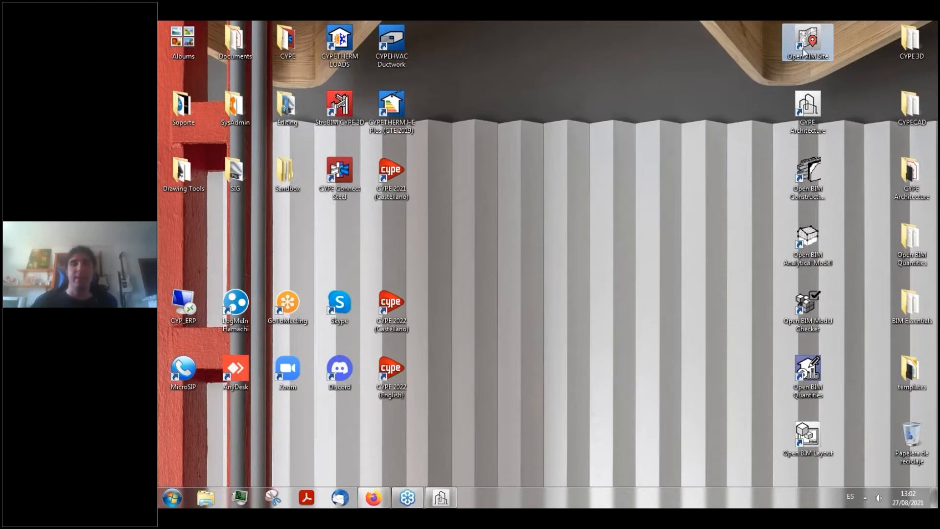
{"action": "left_click", "coordinate": [436, 503]}
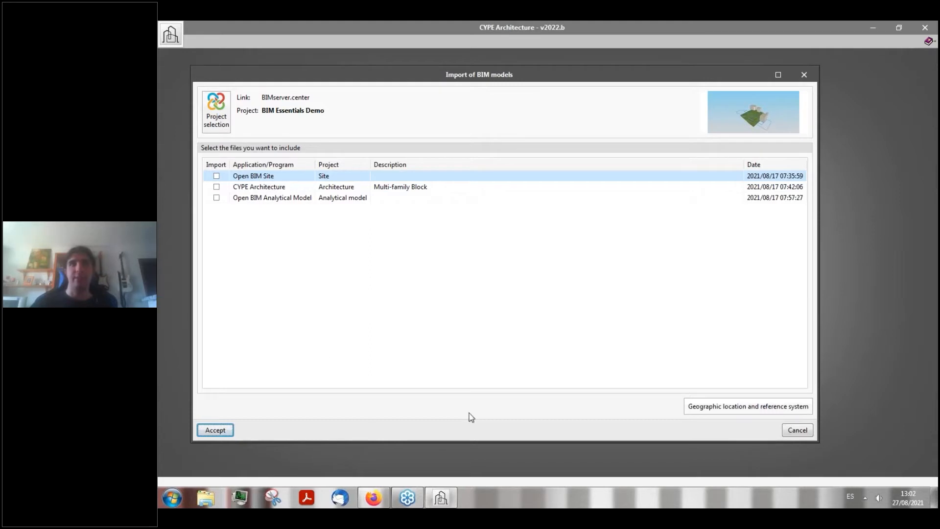
{"action": "left_click", "coordinate": [216, 430]}
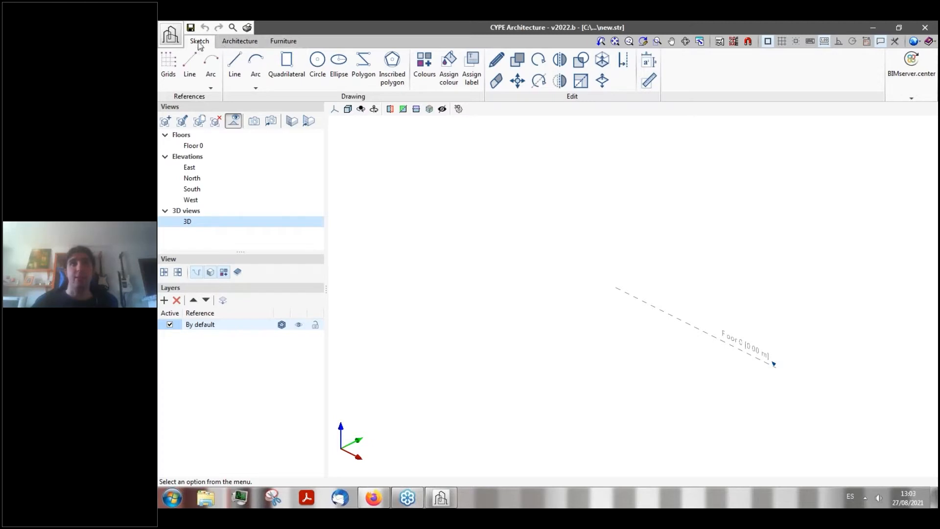
- Review the Sketch, Architecture and Furniture tool sets and the available BIMserver.center options
{"action": "left_click", "coordinate": [232, 42]}
{"action": "left_click", "coordinate": [280, 42]}
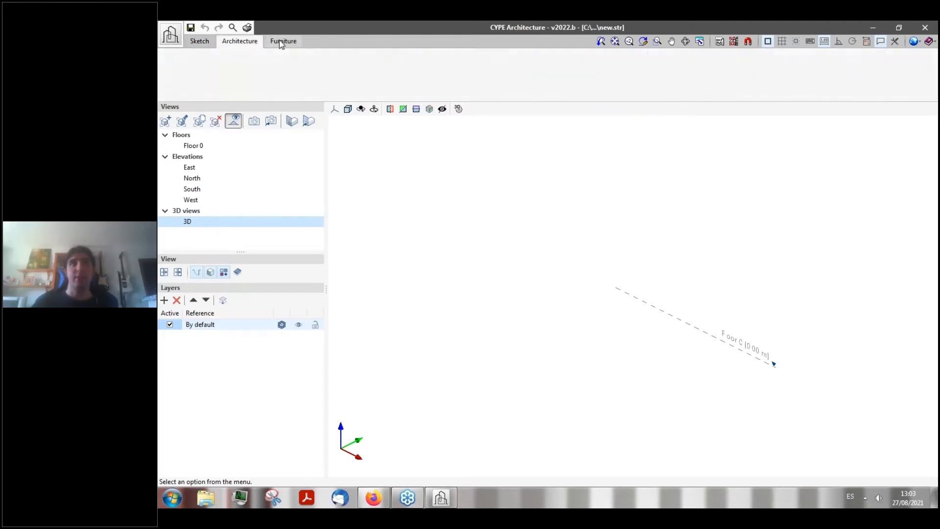
{"action": "left_click", "coordinate": [201, 43]}
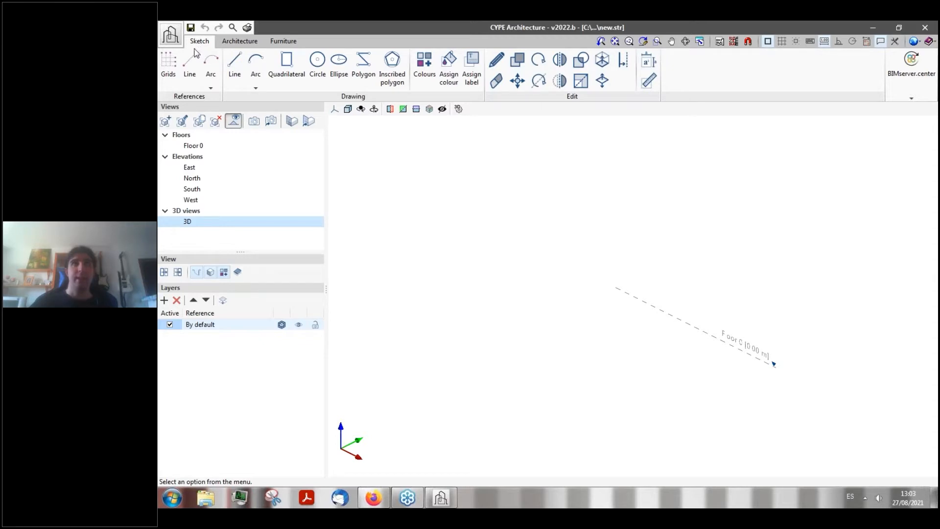
{"action": "left_click", "coordinate": [240, 42]}
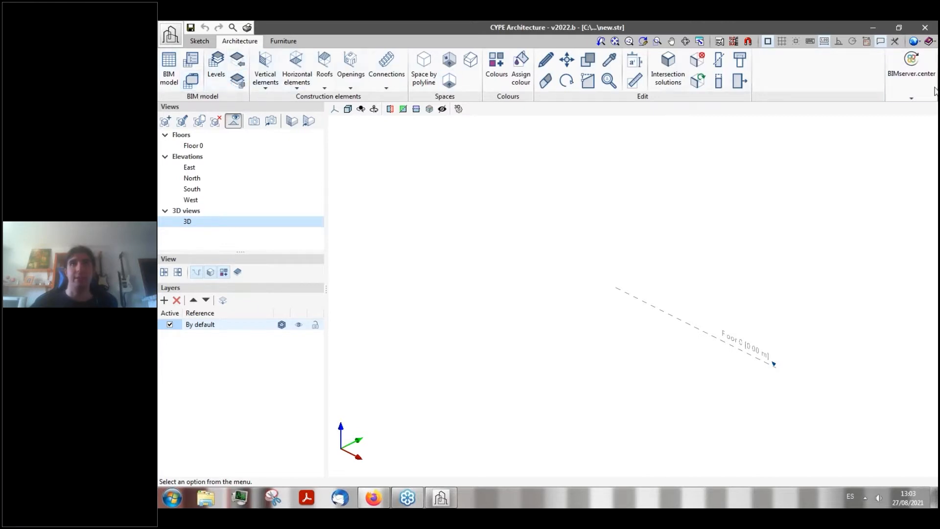
{"action": "left_click", "coordinate": [910, 93]}
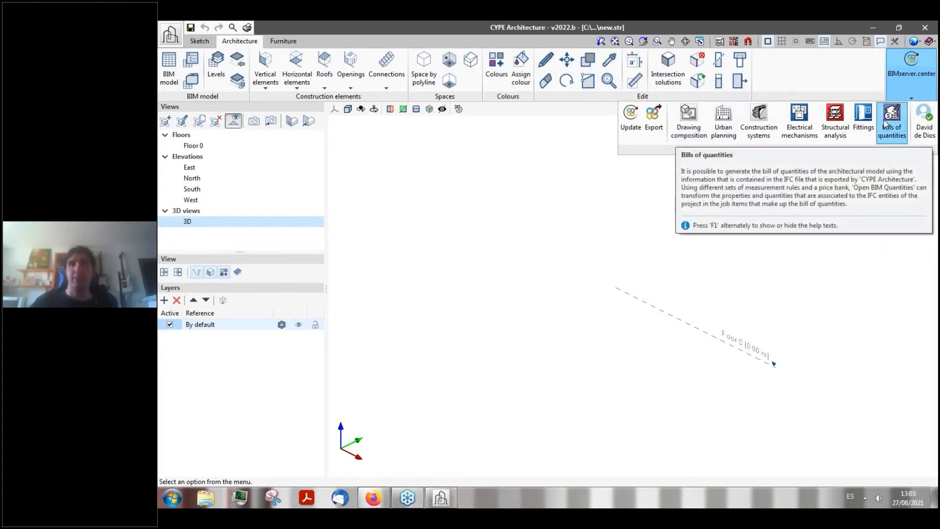
{"action": "left_click", "coordinate": [903, 78]}
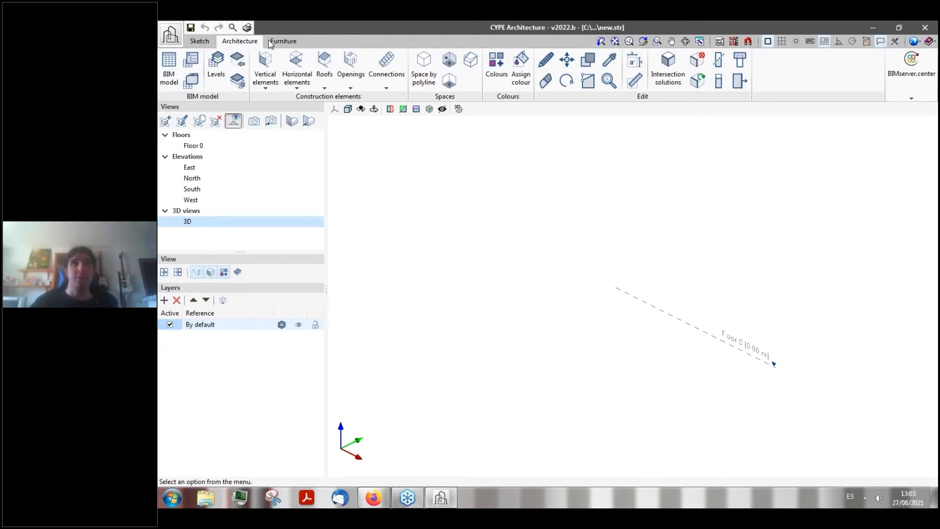
- Examine the Furniture and Architecture tool sets and the element categories of the BIM model, leaving the model unchanged
{"action": "left_click", "coordinate": [284, 42]}
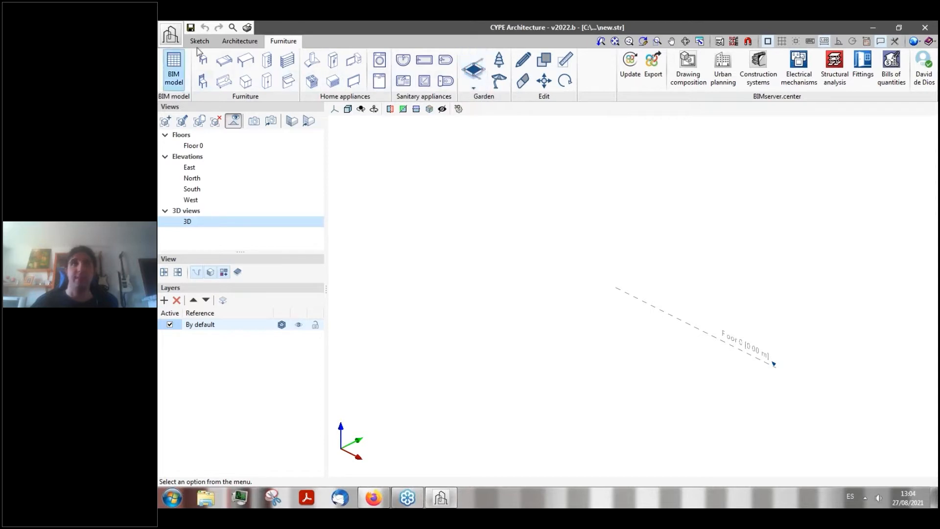
{"action": "left_click", "coordinate": [244, 43]}
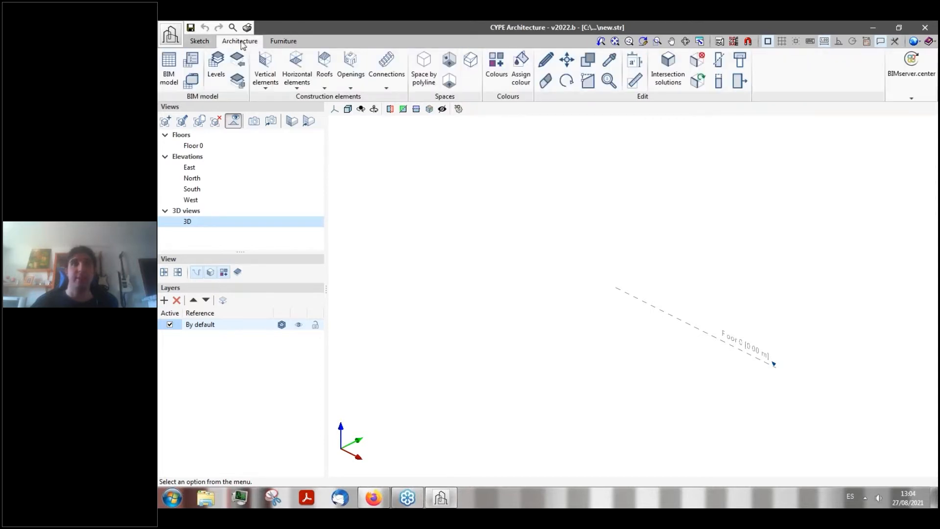
{"action": "left_click", "coordinate": [277, 42]}
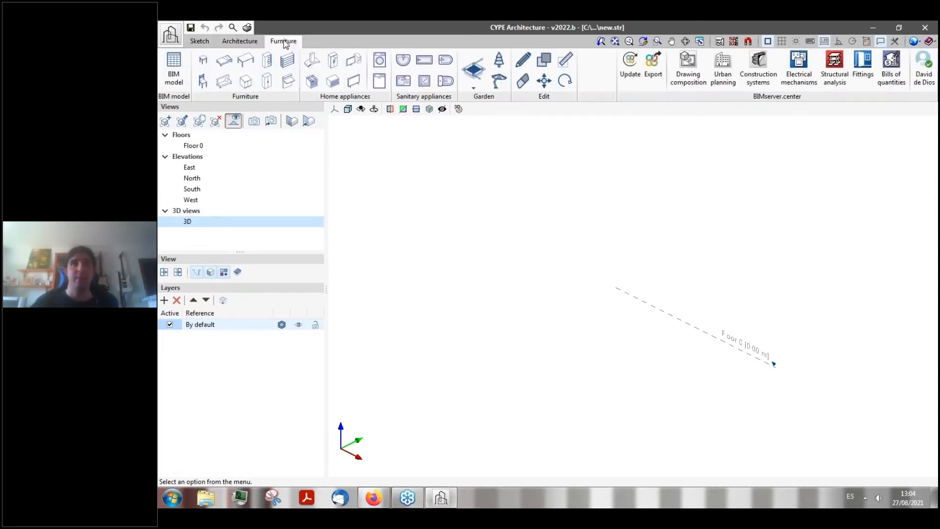
{"action": "left_click", "coordinate": [247, 42]}
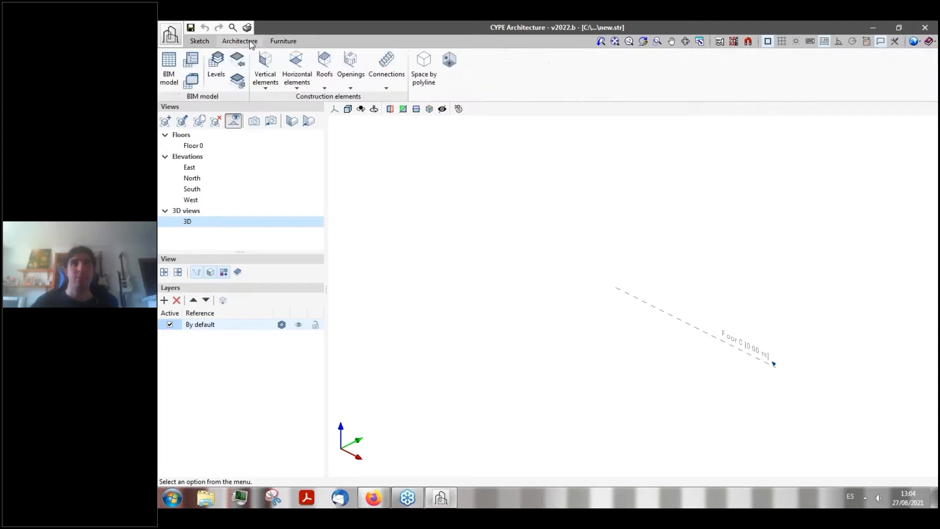
{"action": "left_click", "coordinate": [168, 75]}
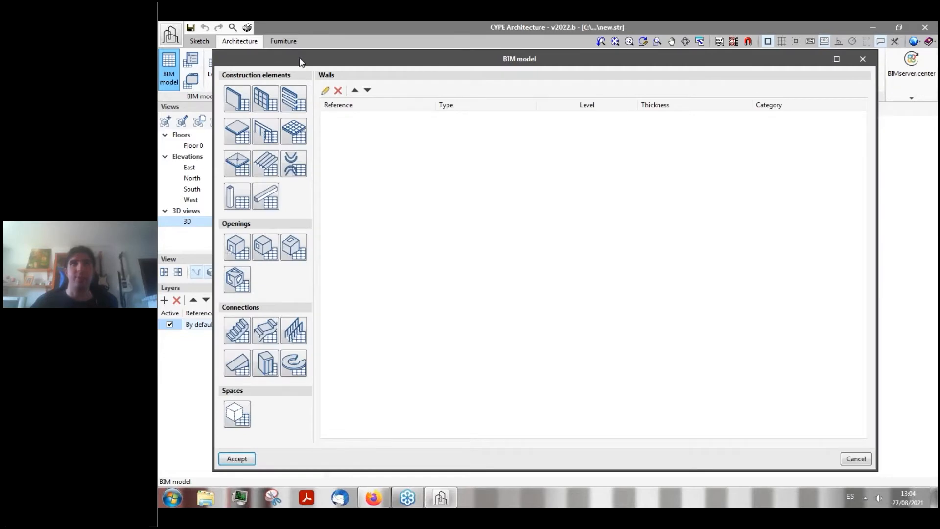
{"action": "mouse_move", "coordinate": [301, 61]}
{"action": "left_mouse_down"}
{"action": "mouse_move", "coordinate": [420, 305]}
{"action": "mouse_move", "coordinate": [398, 220]}
{"action": "mouse_move", "coordinate": [343, 143]}
{"action": "mouse_move", "coordinate": [308, 81]}
{"action": "mouse_move", "coordinate": [310, 62]}
{"action": "left_mouse_up"}
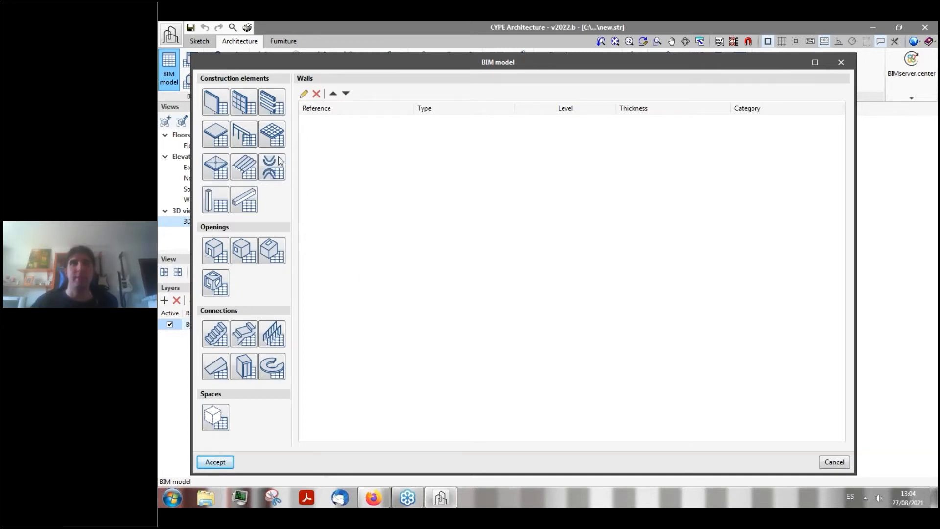
{"action": "left_click", "coordinate": [840, 62]}
- Add a new layer named Sketch to the job's layers
{"action": "left_click", "coordinate": [205, 42]}
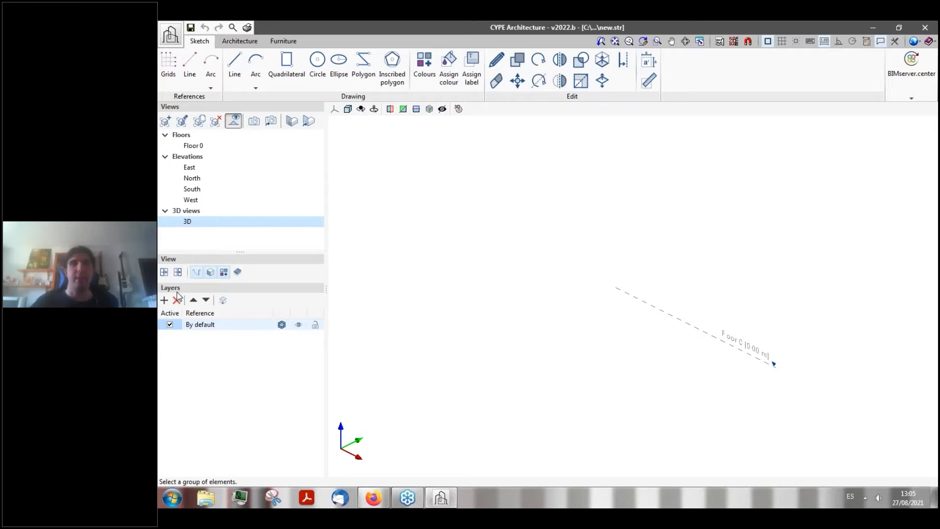
{"action": "left_click", "coordinate": [299, 325]}
{"action": "left_click", "coordinate": [315, 325]}
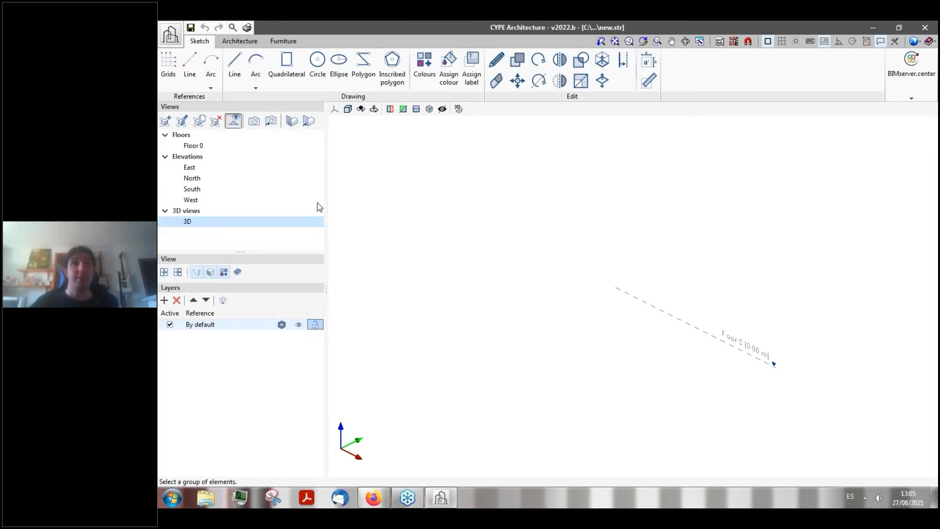
{"action": "left_click", "coordinate": [194, 272]}
{"action": "left_click", "coordinate": [164, 300]}
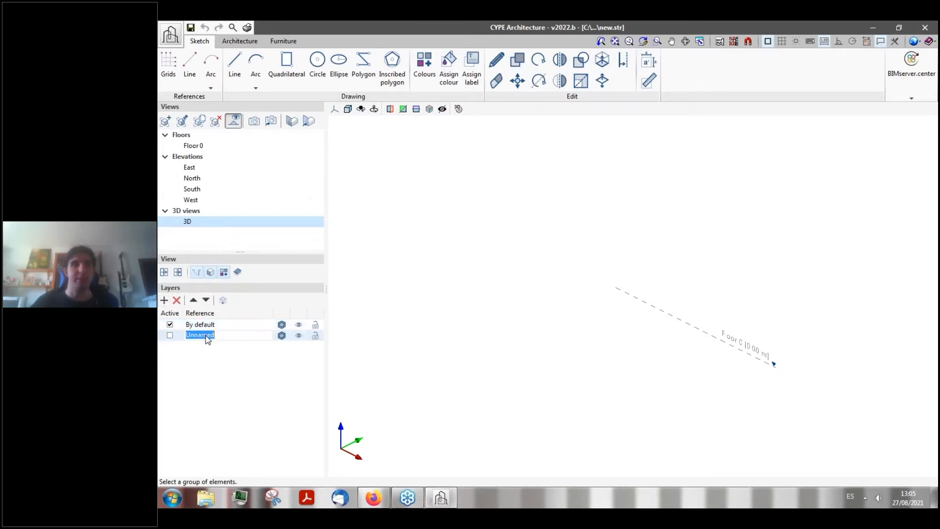
{"action": "type", "text": "Sketc"}
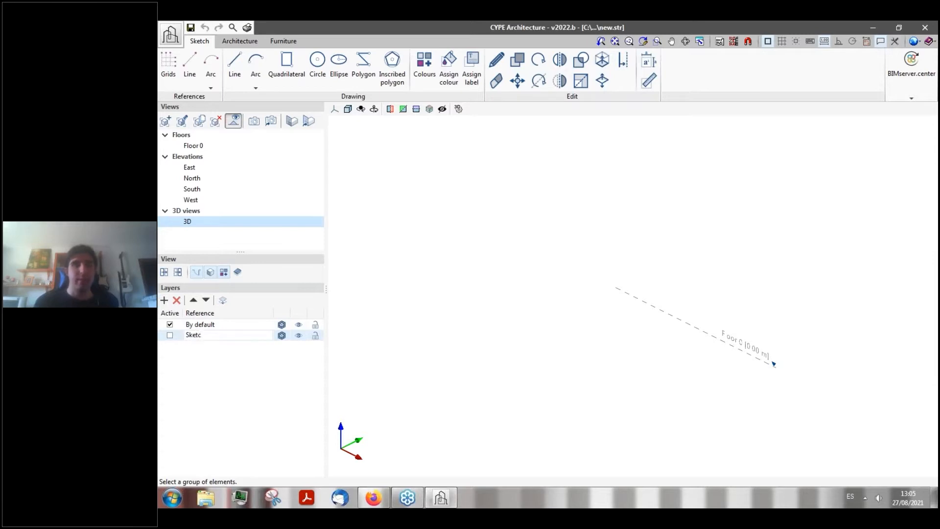
{"action": "type", "text": "h"}
{"action": "key", "text": "Return"}
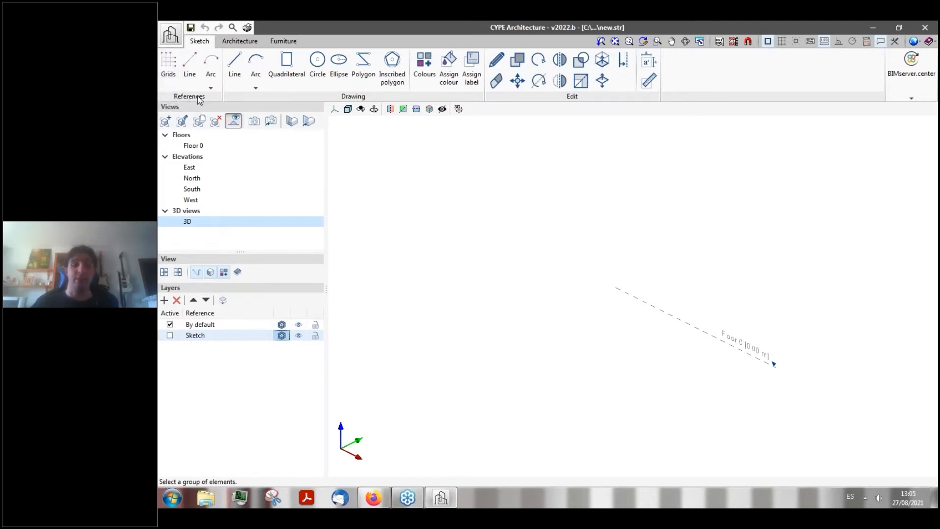
- Import template.dwg from the Multistoried building folder as a template view, keeping its layer 0 visible
{"action": "left_click", "coordinate": [719, 41]}
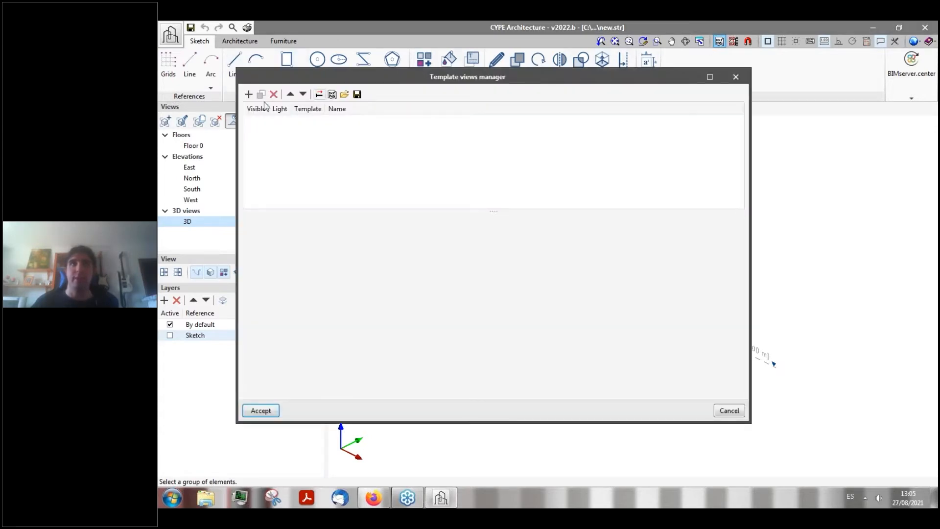
{"action": "left_click", "coordinate": [249, 94]}
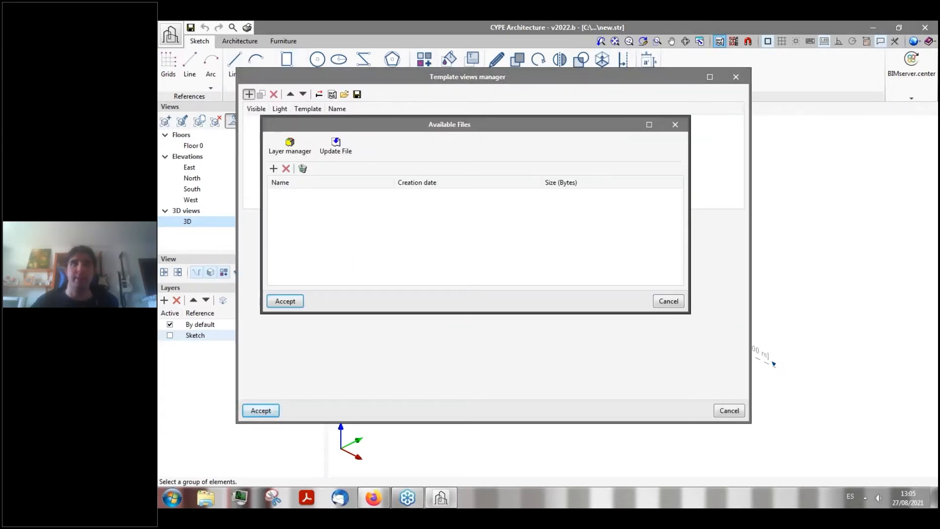
{"action": "left_click", "coordinate": [396, 194]}
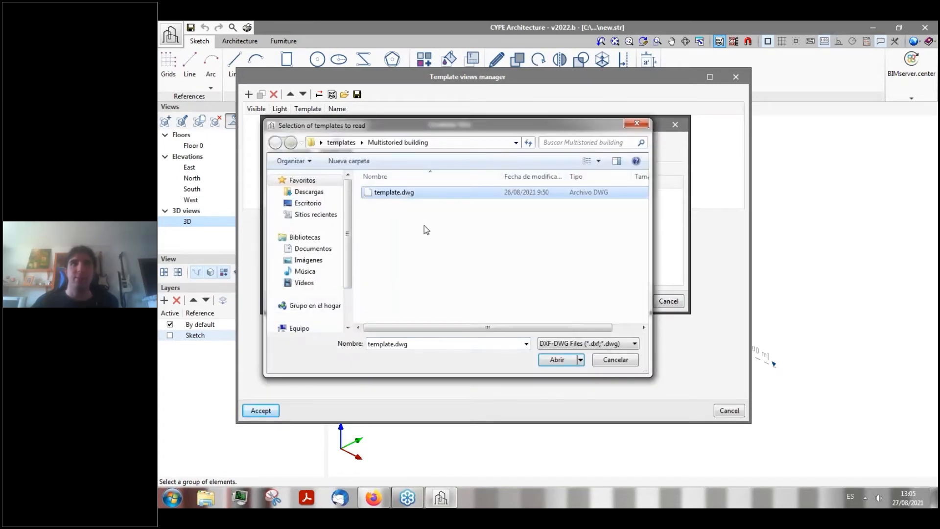
{"action": "left_click", "coordinate": [556, 360]}
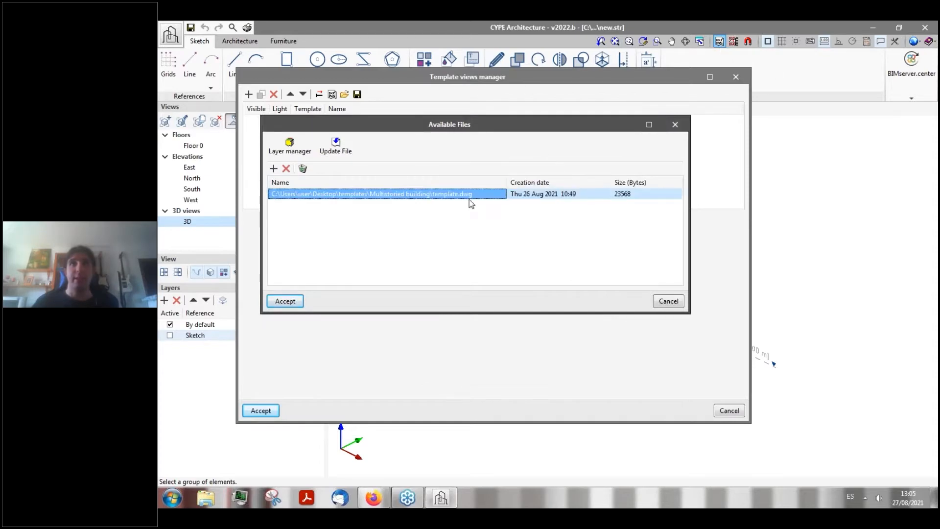
{"action": "left_click", "coordinate": [286, 300]}
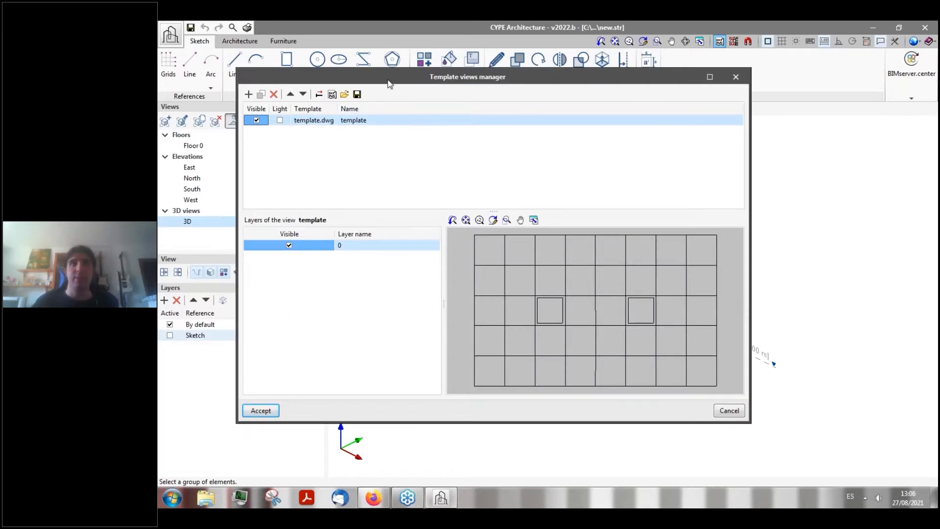
{"action": "left_click_drag", "start_coordinate": [389, 84], "coordinate": [351, 78]}
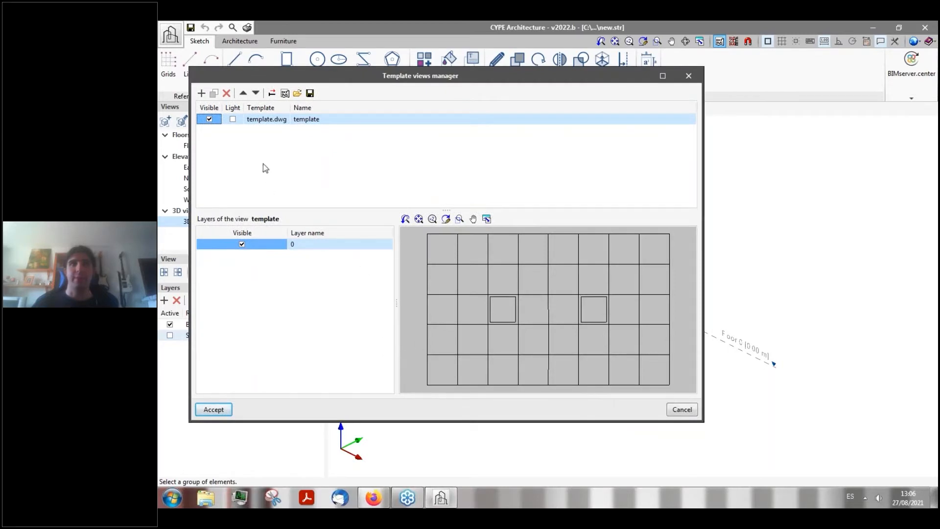
{"action": "left_click", "coordinate": [213, 409]}
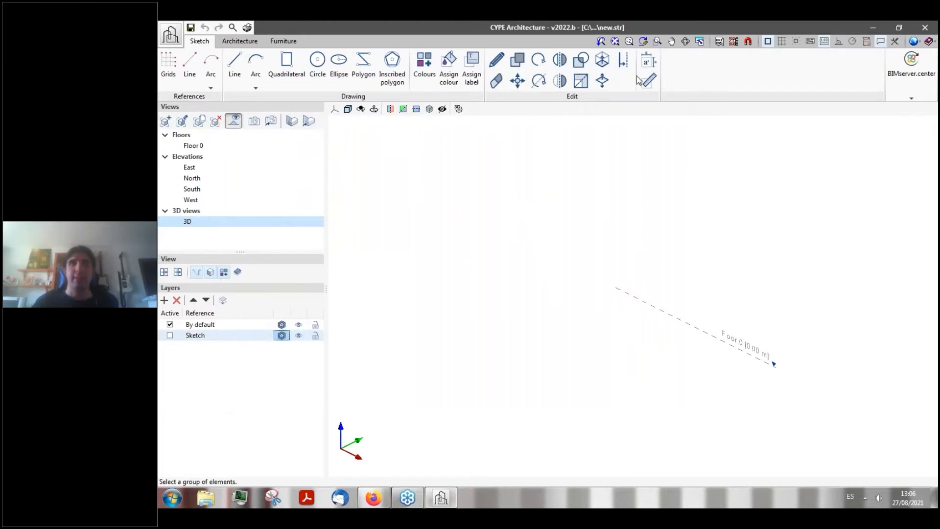
- Show the imported template in the 3D view and frame its whole grid drawing
{"action": "left_click", "coordinate": [734, 41]}
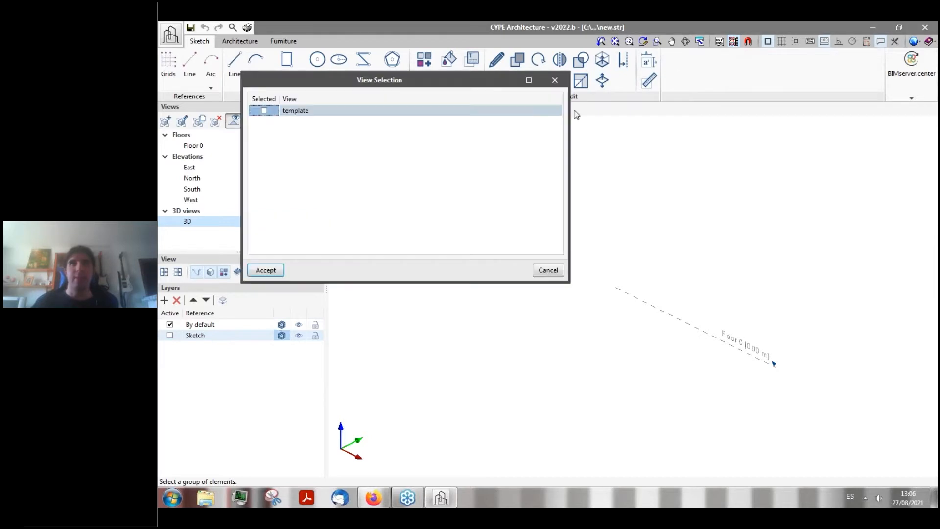
{"action": "left_click", "coordinate": [264, 110]}
{"action": "left_click_drag", "start_coordinate": [325, 82], "coordinate": [338, 88]}
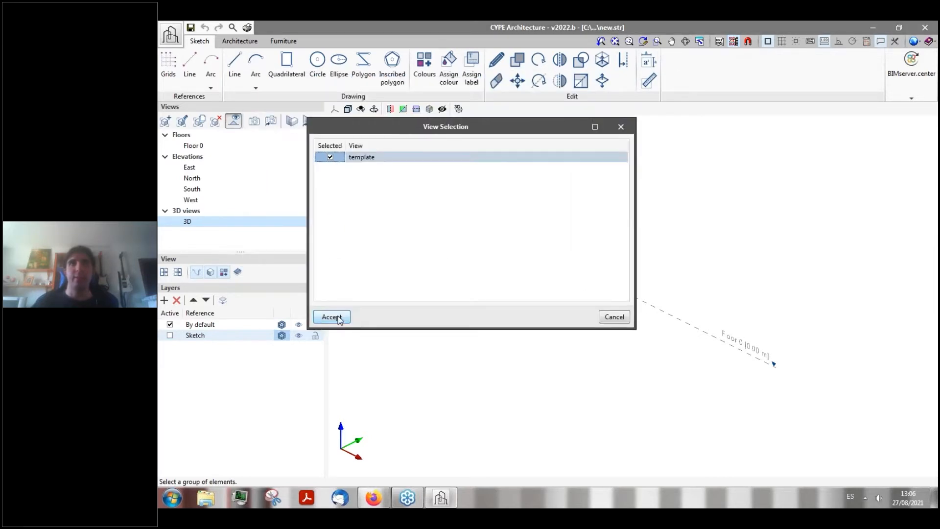
{"action": "left_click", "coordinate": [333, 317]}
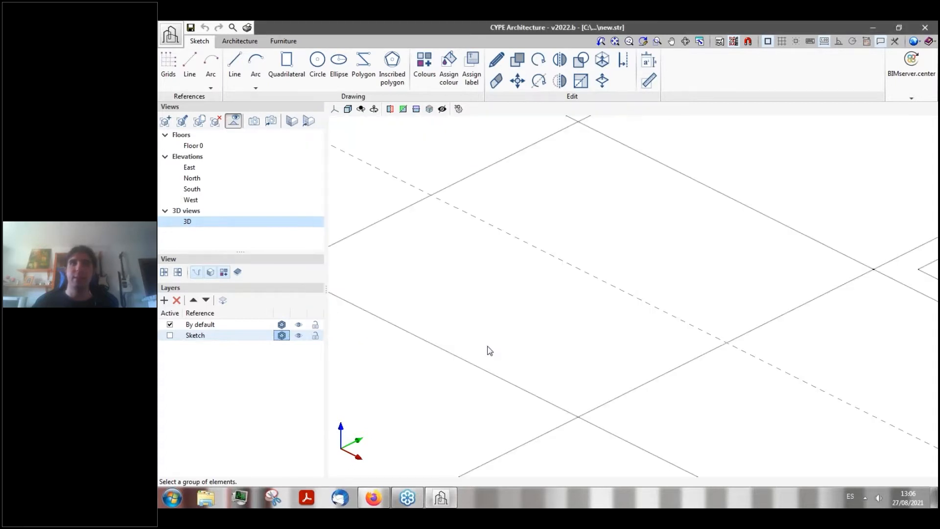
{"action": "scroll", "coordinate": [485, 352], "scroll_direction": "down", "scroll_amount": 10}
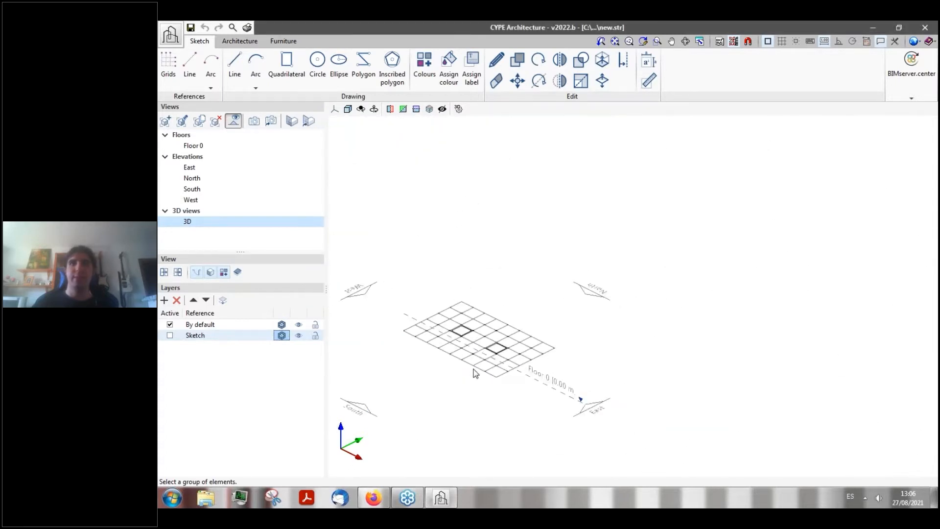
{"action": "scroll", "coordinate": [384, 278], "scroll_direction": "up", "scroll_amount": 4}
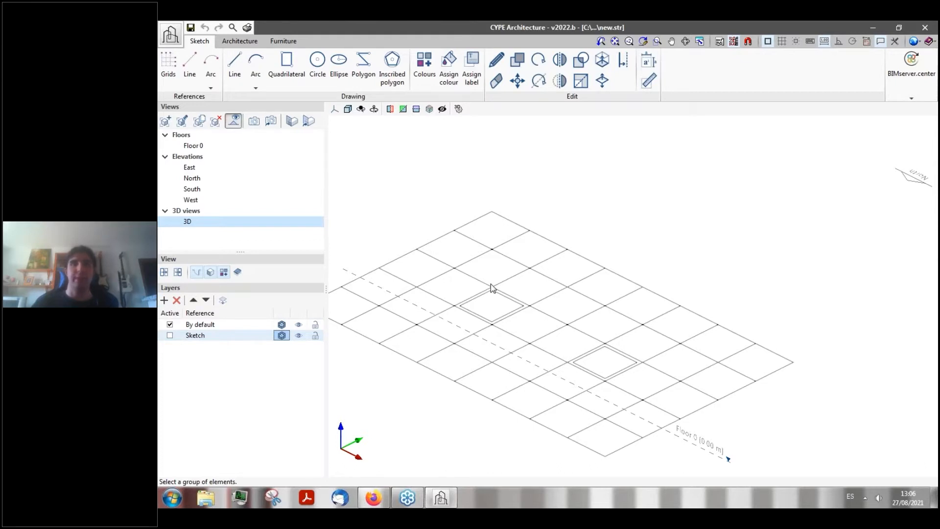
- Hide the imported template again by deselecting it from the displayed template views
{"action": "left_click", "coordinate": [247, 42]}
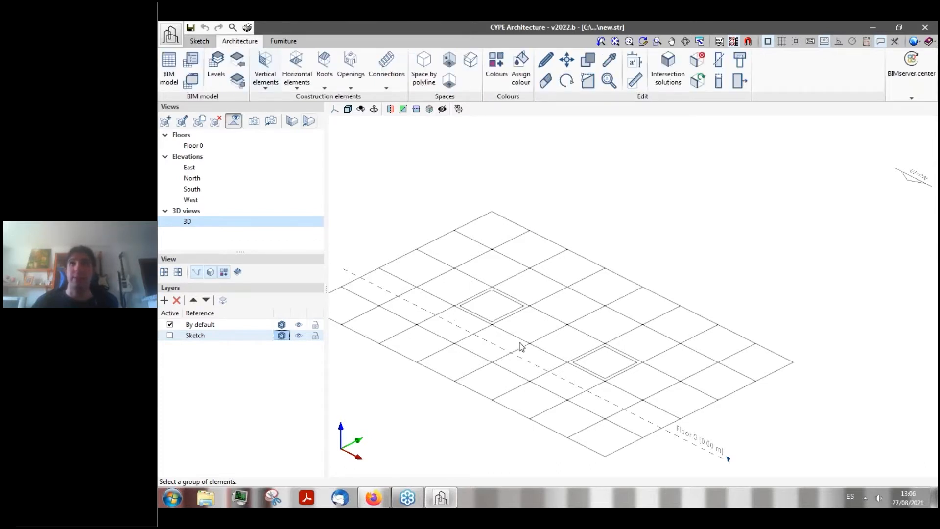
{"action": "left_click", "coordinate": [198, 43]}
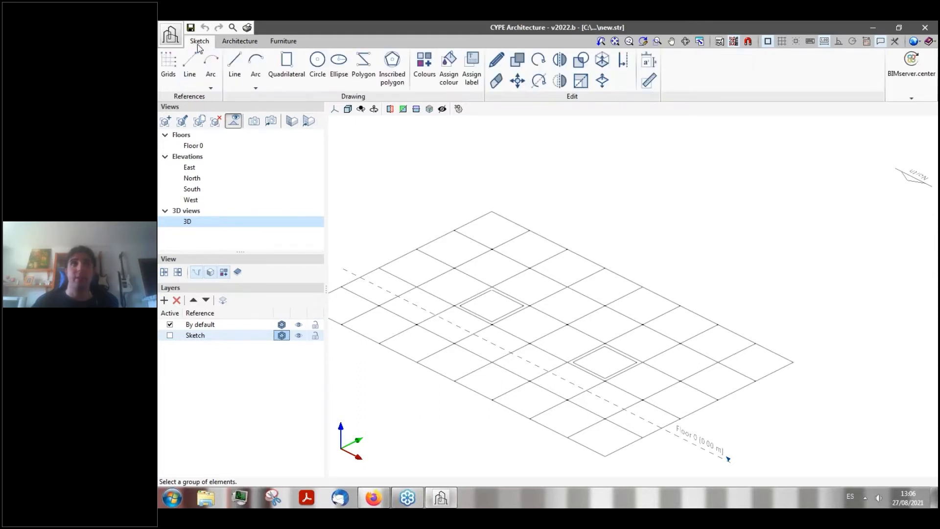
{"action": "left_click", "coordinate": [733, 42]}
{"action": "left_click", "coordinate": [330, 158]}
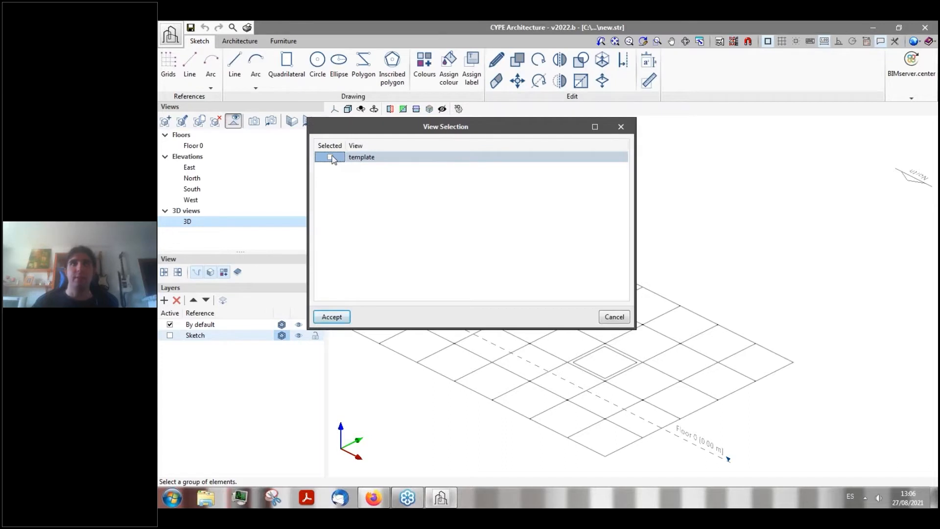
{"action": "left_click", "coordinate": [332, 317]}
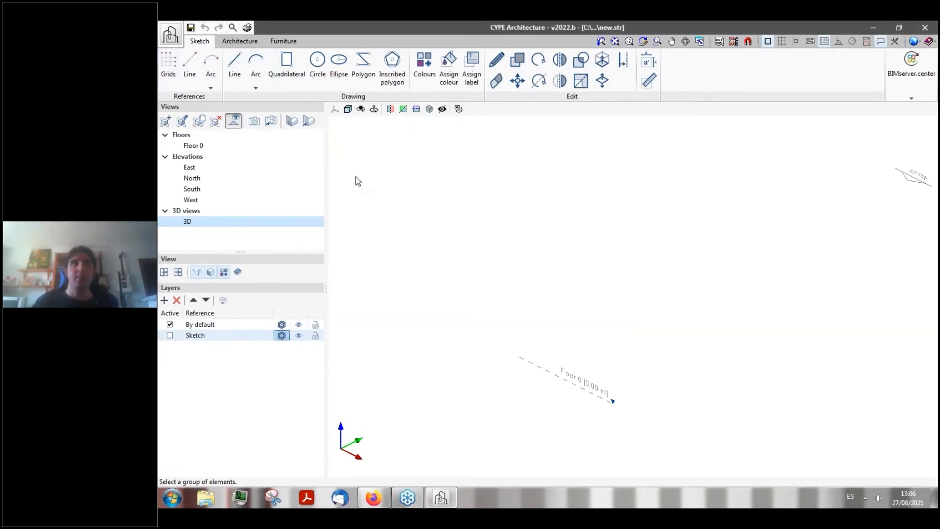
- Create a reference grid G1 with its global X and Y coordinates at 0.00 m and its rotation at 0.00°
{"action": "left_click", "coordinate": [169, 78]}
{"action": "left_click_drag", "start_coordinate": [504, 190], "coordinate": [385, 160]}
{"action": "left_click", "coordinate": [268, 183]}
{"action": "left_click", "coordinate": [397, 209]}
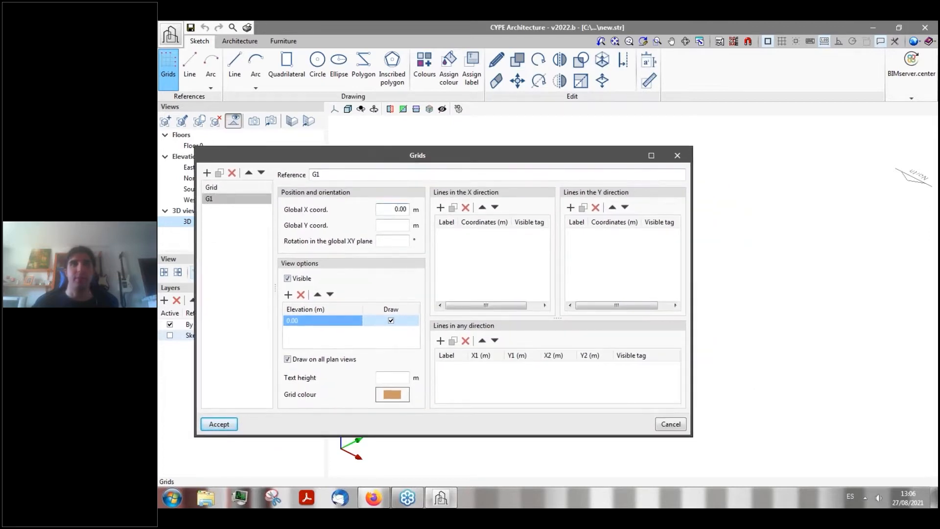
{"action": "left_click", "coordinate": [393, 225]}
{"action": "left_click", "coordinate": [392, 239]}
{"action": "left_click_drag", "start_coordinate": [451, 160], "coordinate": [414, 159]}
- Add three X-direction lines A, B and C to grid G1 at coordinates 0.00, 3.00 and 9.00 m
{"action": "left_click", "coordinate": [404, 206]}
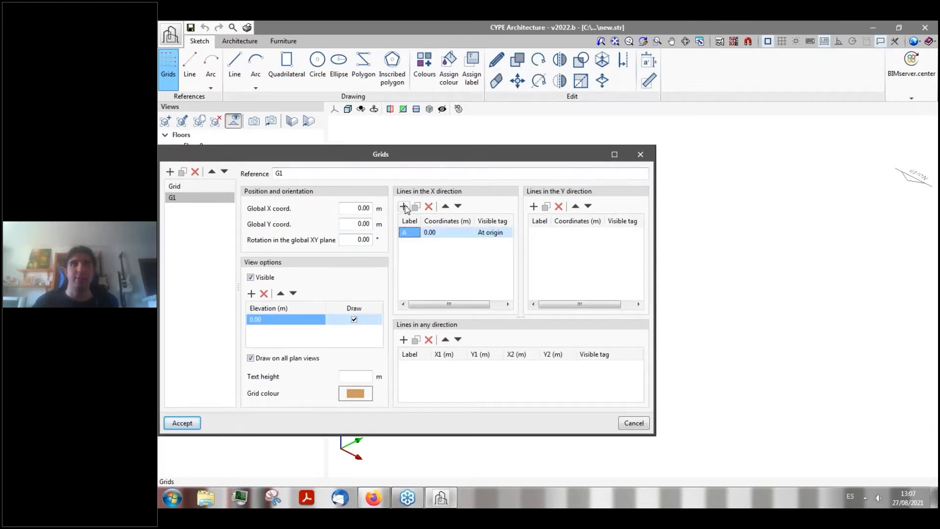
{"action": "left_click", "coordinate": [403, 206]}
{"action": "left_click", "coordinate": [437, 243]}
{"action": "type", "text": "3"}
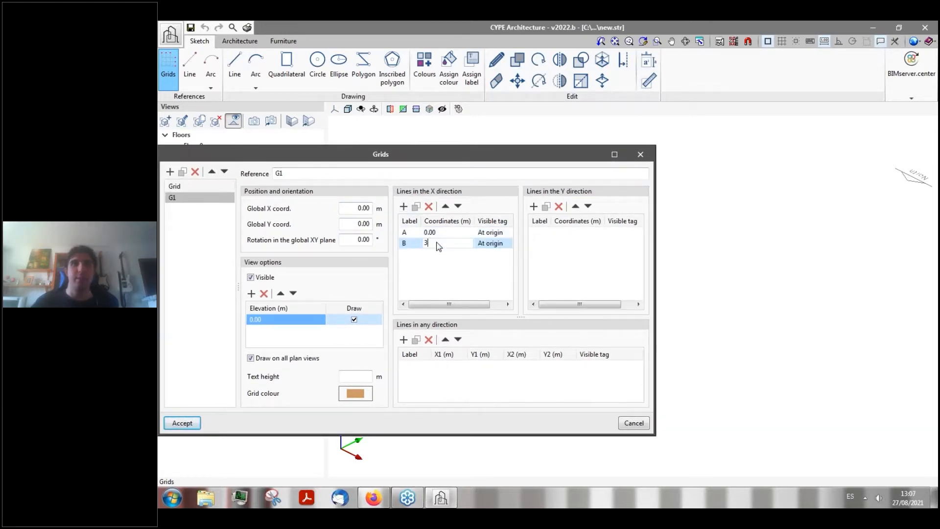
{"action": "key", "text": "Tab"}
{"action": "left_click", "coordinate": [404, 206]}
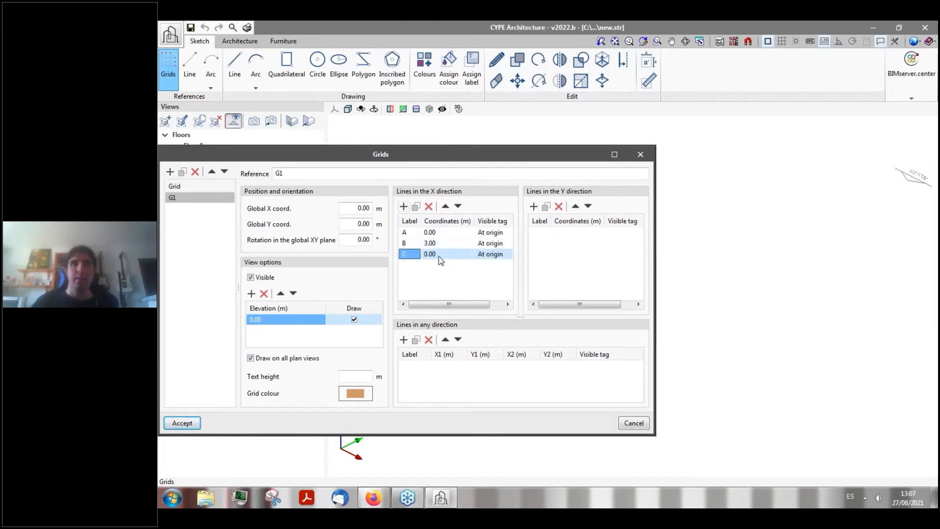
{"action": "left_click", "coordinate": [437, 254]}
{"action": "type", "text": "9"}
{"action": "key", "text": "Tab"}
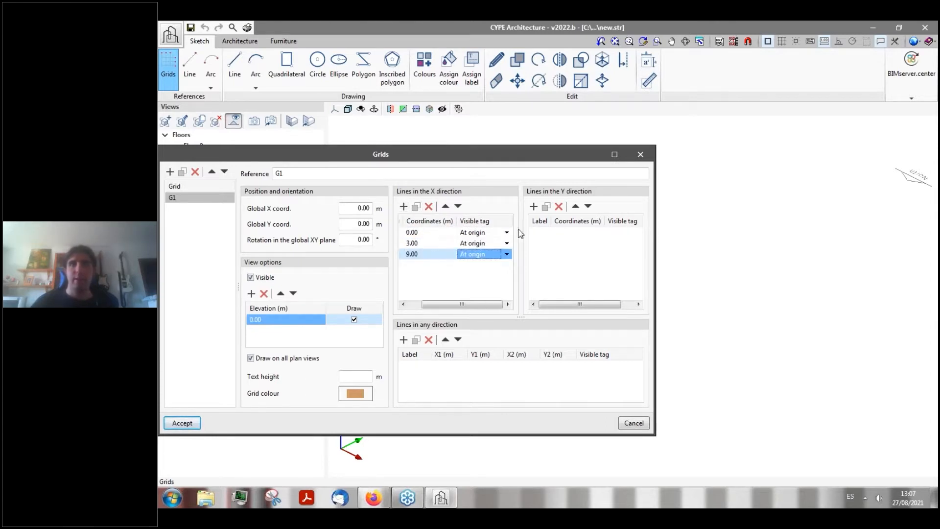
- Add two Y-direction lines 1 and 2 to grid G1 at coordinates 0.00 and 3.00 m
{"action": "left_click", "coordinate": [533, 207]}
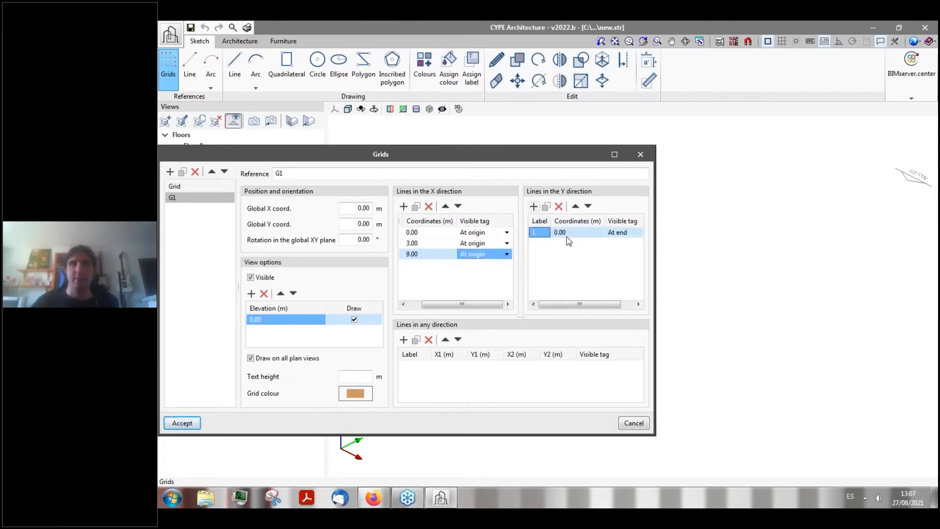
{"action": "left_click", "coordinate": [533, 207]}
{"action": "left_click", "coordinate": [562, 244]}
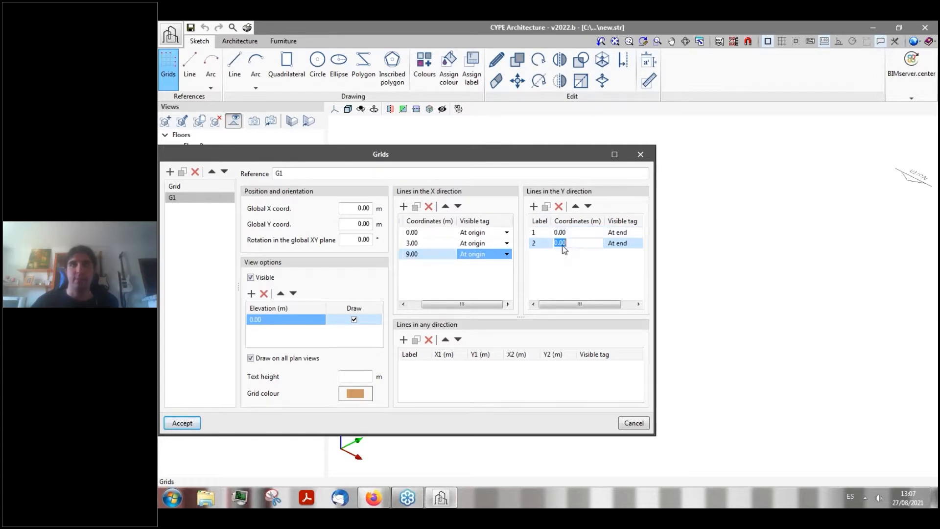
{"action": "type", "text": "3"}
{"action": "key", "text": "Tab"}
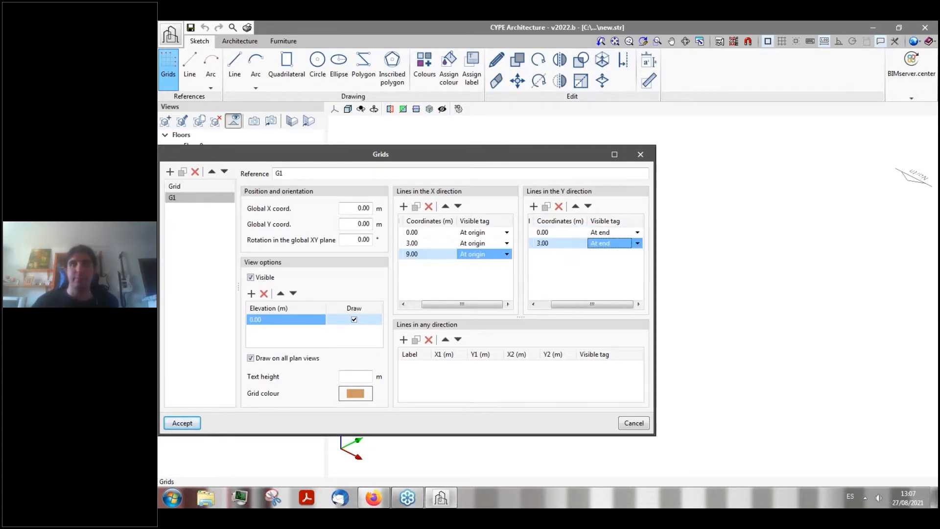
- Add Y-direction line 3 to grid G1 at coordinate 5.00 m and accept the grid definition
{"action": "left_click", "coordinate": [533, 207]}
{"action": "left_click", "coordinate": [562, 253]}
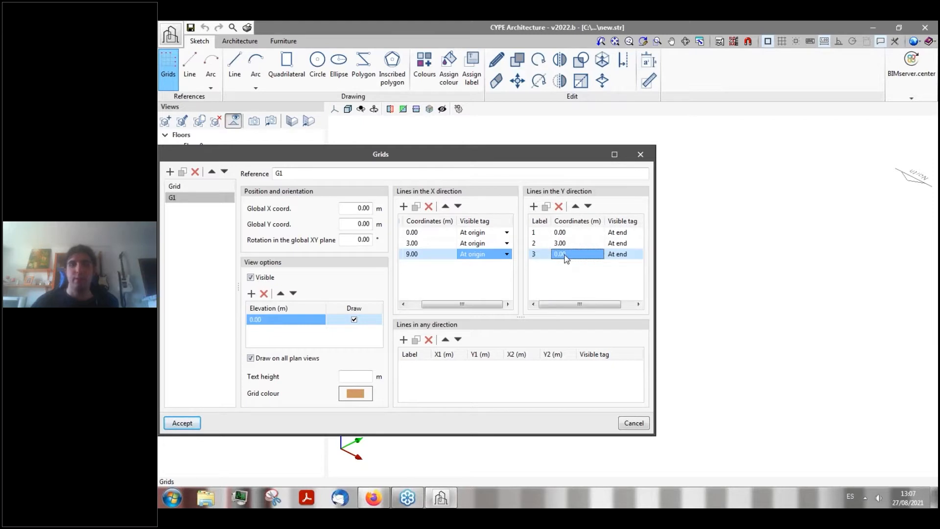
{"action": "type", "text": "5"}
{"action": "key", "text": "Tab"}
{"action": "left_click_drag", "start_coordinate": [345, 150], "coordinate": [530, 137]}
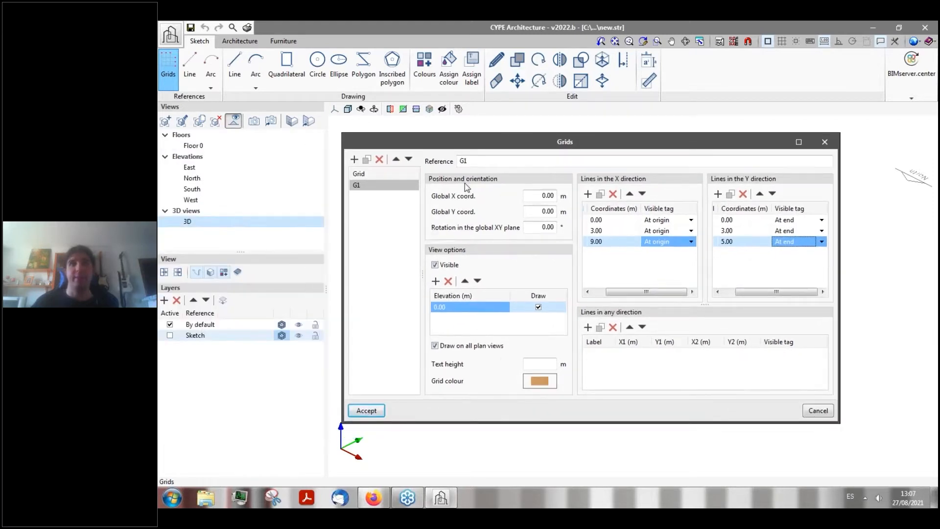
{"action": "left_click", "coordinate": [371, 413]}
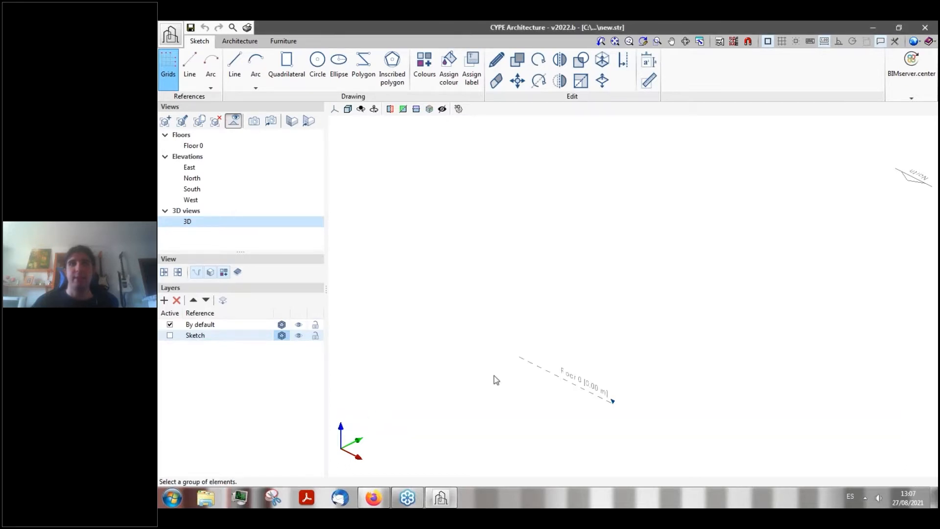
{"action": "left_click", "coordinate": [495, 372]}
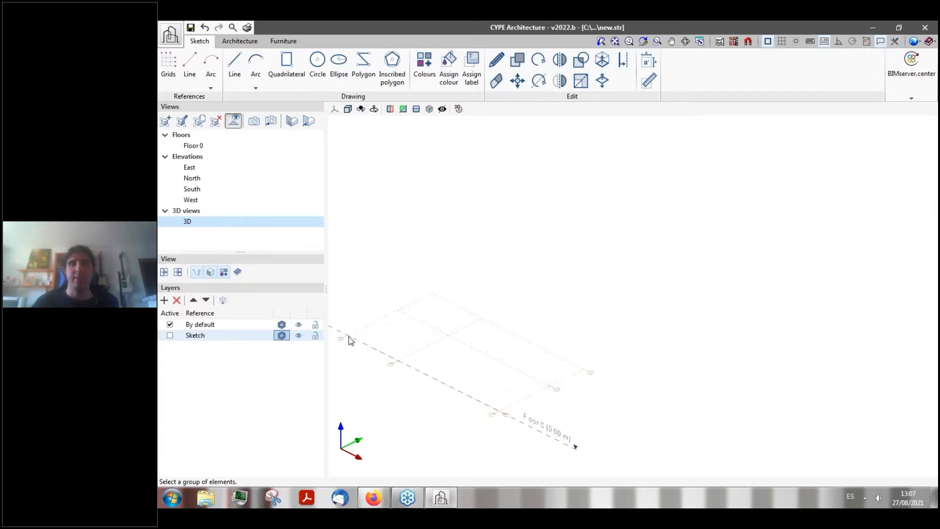
- Make Sketch the active layer instead of By default
{"action": "scroll", "coordinate": [349, 336], "scroll_direction": "up", "scroll_amount": 2}
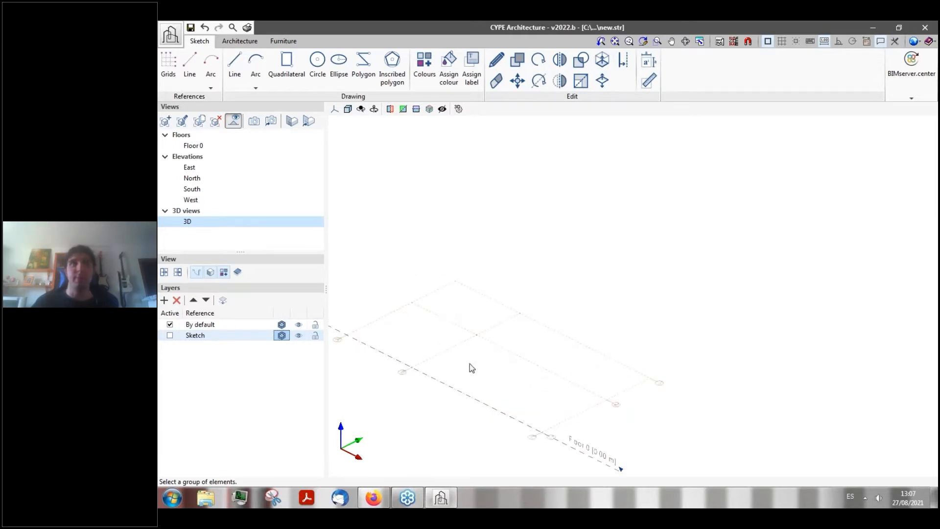
{"action": "scroll", "coordinate": [472, 368], "scroll_direction": "down", "scroll_amount": 1}
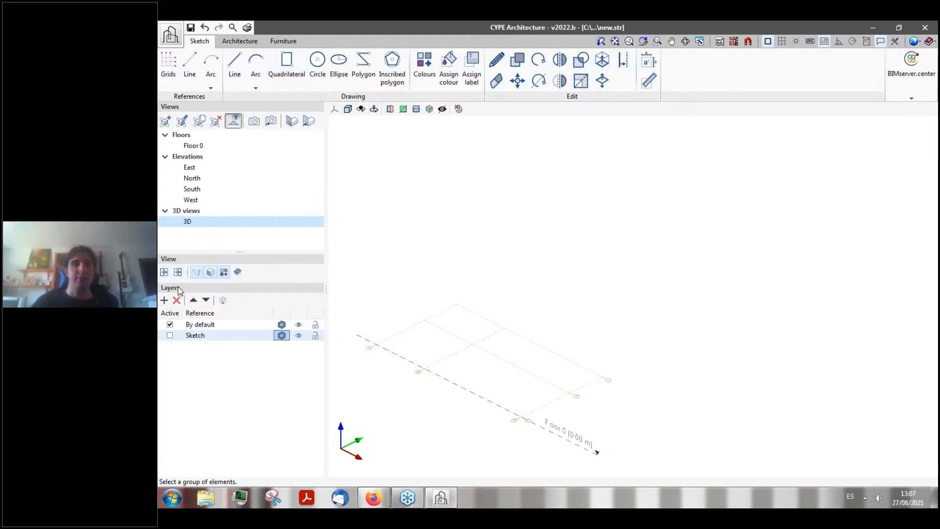
{"action": "left_click", "coordinate": [170, 335]}
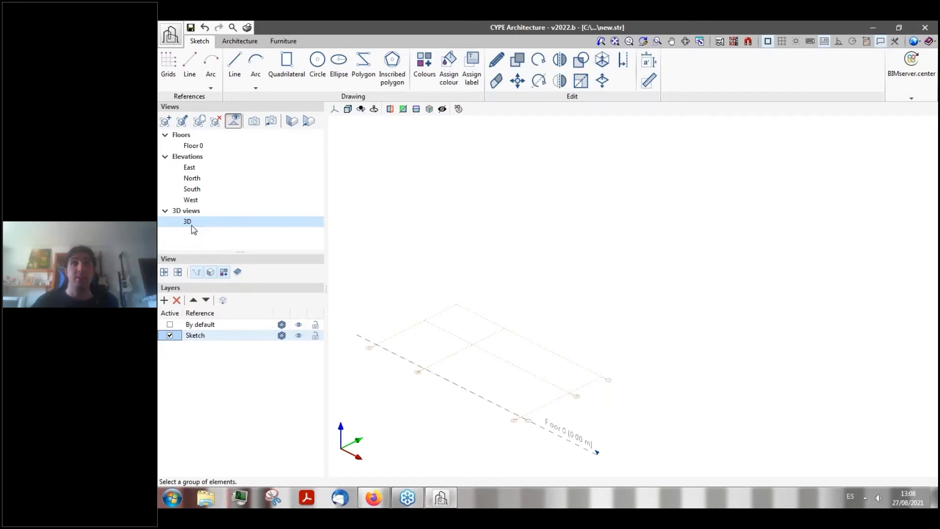
- Examine the grid in the Floor 0 plan, the four elevations and a YZ-oriented view
{"action": "left_click", "coordinate": [192, 148]}
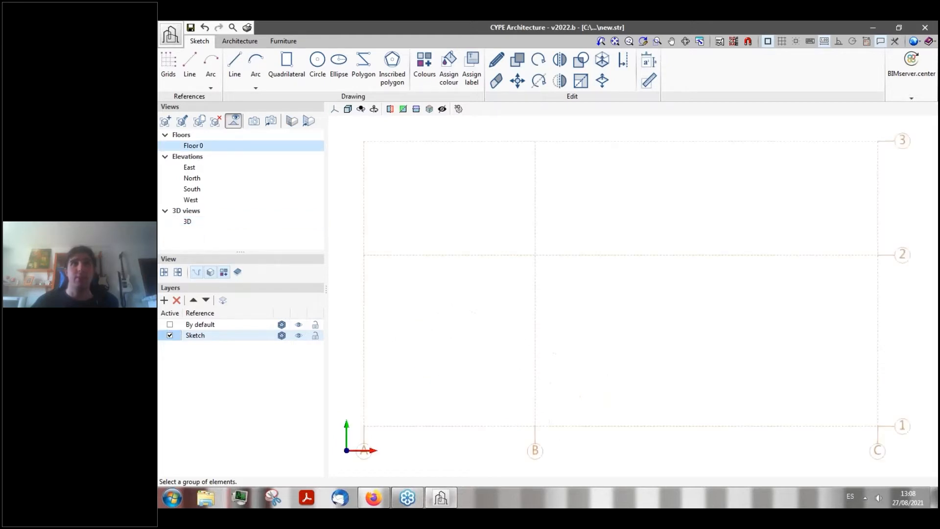
{"action": "left_click", "coordinate": [195, 169]}
{"action": "left_click", "coordinate": [196, 180]}
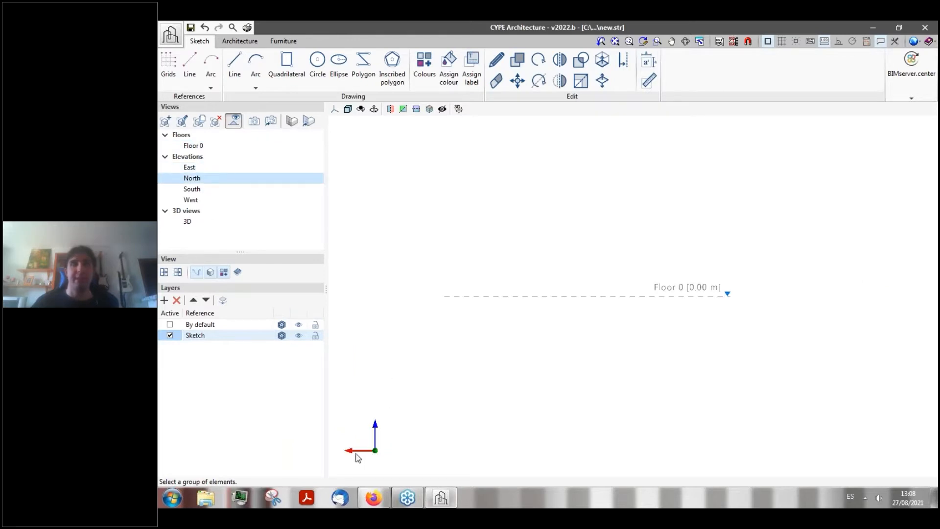
{"action": "left_click", "coordinate": [193, 191]}
{"action": "left_click", "coordinate": [198, 199]}
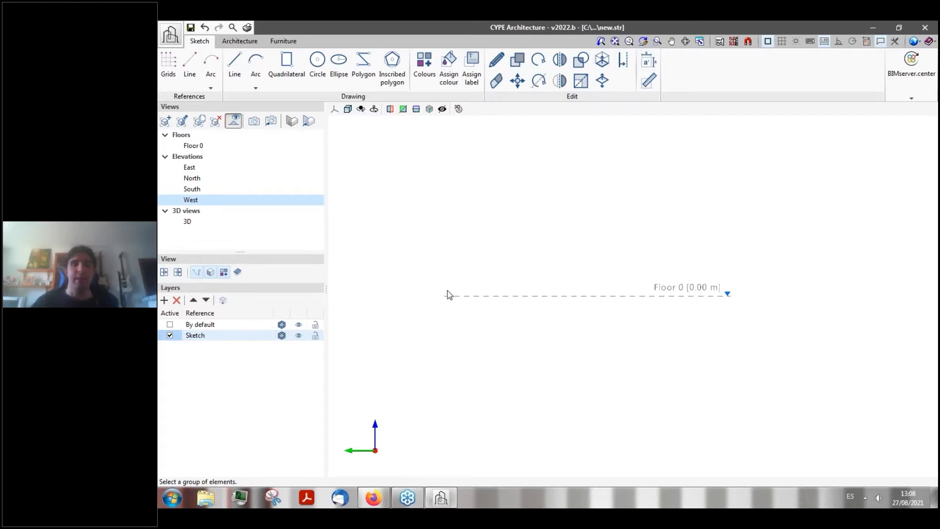
{"action": "mouse_move", "coordinate": [468, 256]}
{"action": "middle_mouse_down"}
{"action": "mouse_move", "coordinate": [421, 281]}
{"action": "mouse_move", "coordinate": [392, 333]}
{"action": "middle_mouse_up"}
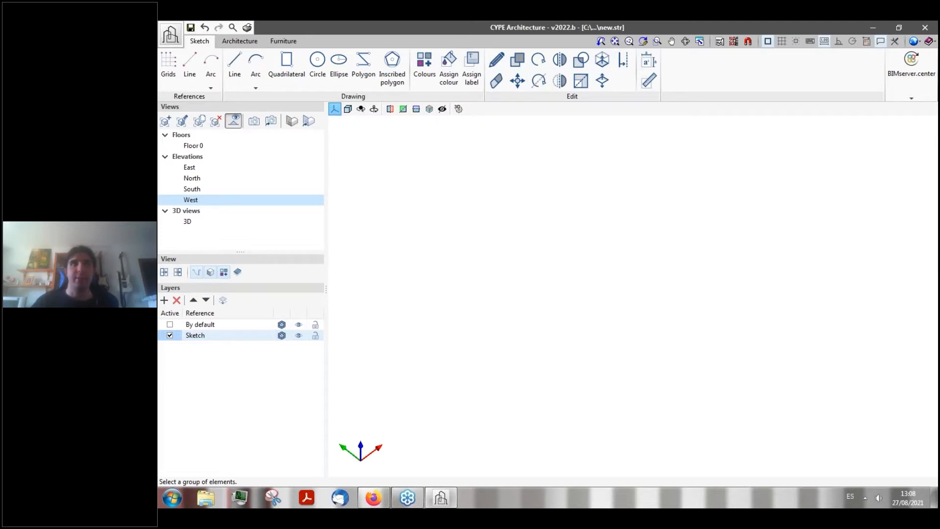
{"action": "left_click", "coordinate": [335, 109]}
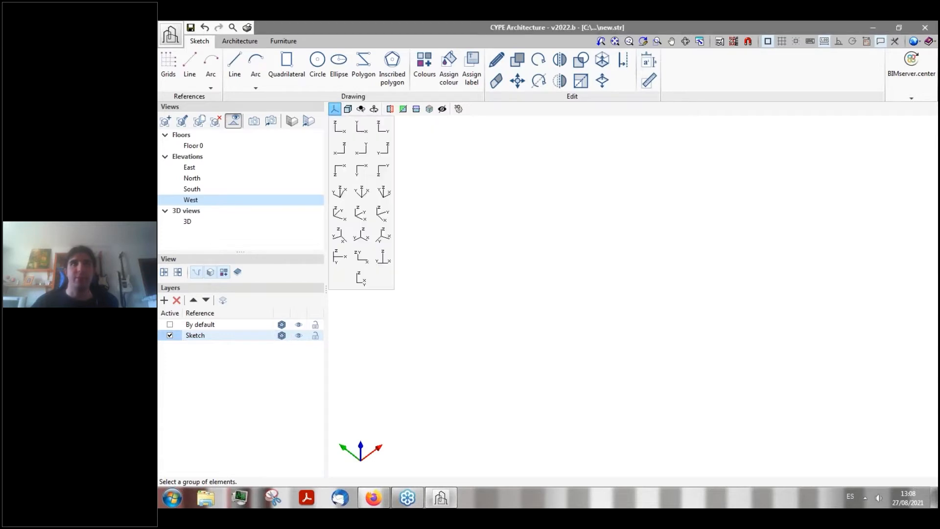
{"action": "left_click", "coordinate": [379, 133]}
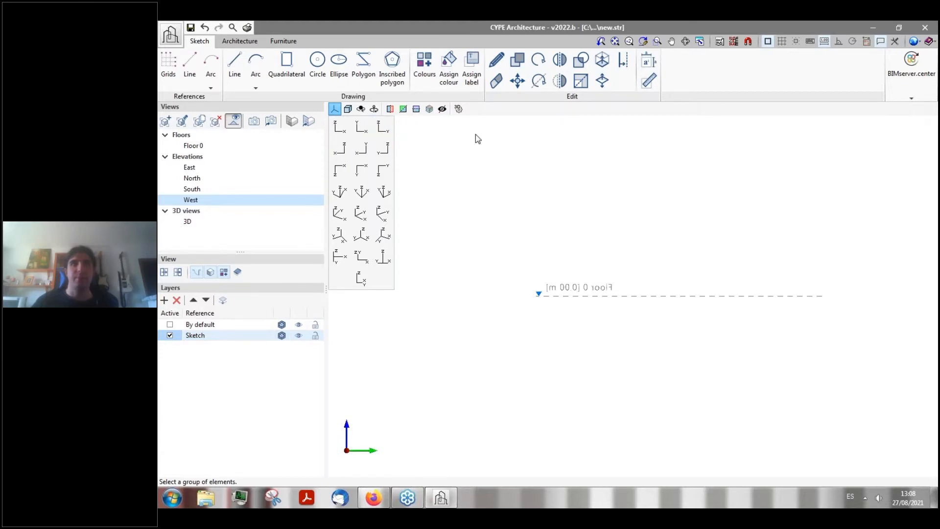
- In the 3D view, draw a closed 3.00 m square with Line on Floor 0, through grid intersections A1, A2, B2 and B1
{"action": "left_click", "coordinate": [187, 223]}
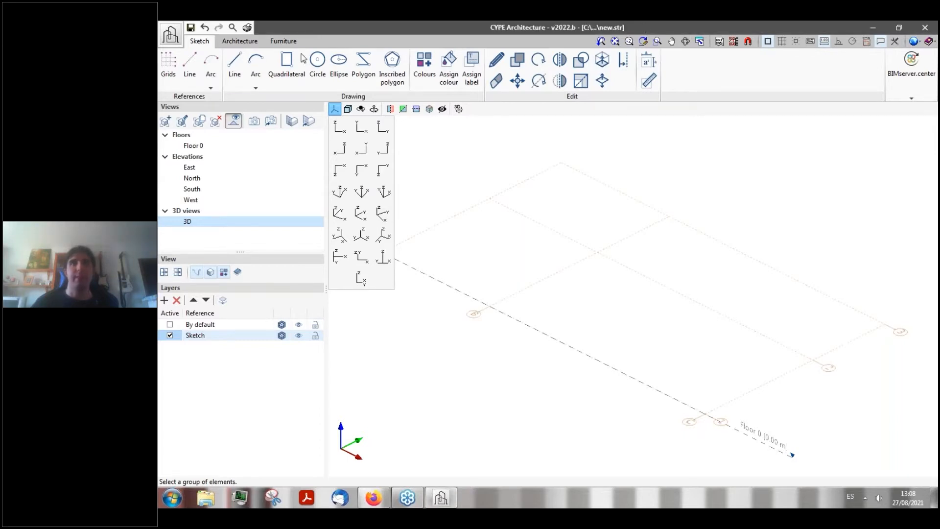
{"action": "left_click", "coordinate": [234, 66]}
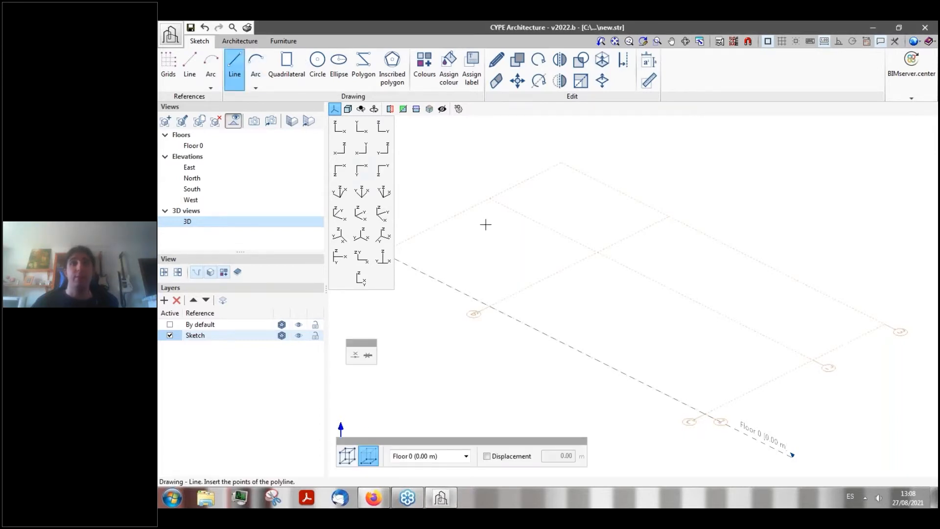
{"action": "scroll", "coordinate": [485, 226], "scroll_direction": "down", "scroll_amount": 2}
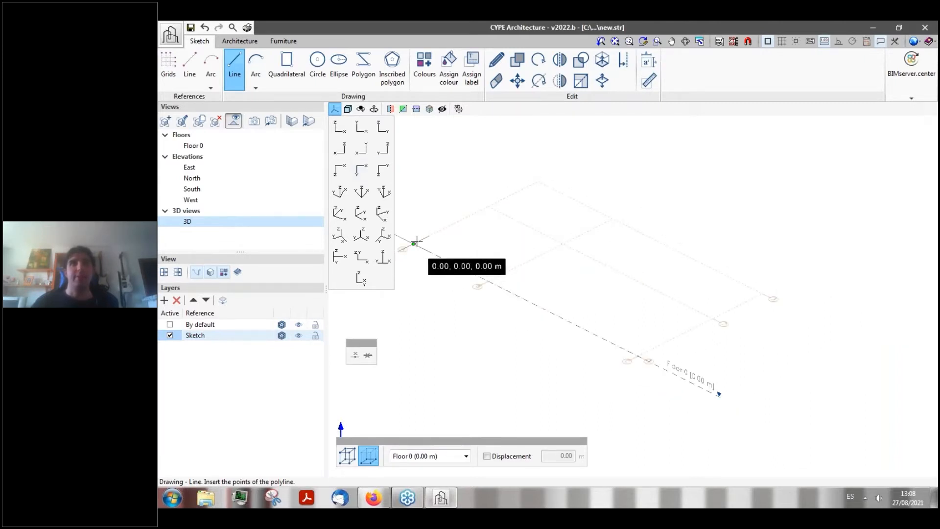
{"action": "left_click", "coordinate": [413, 242]}
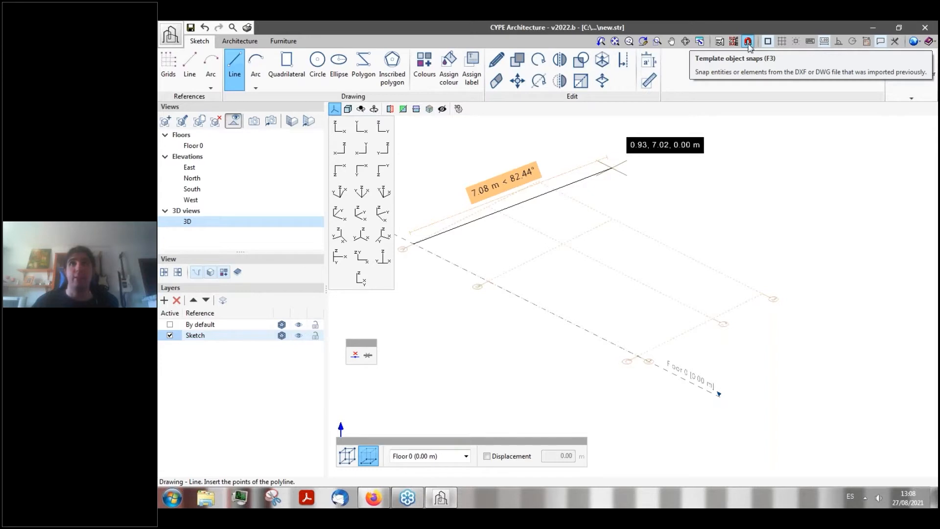
{"action": "left_click", "coordinate": [489, 207]}
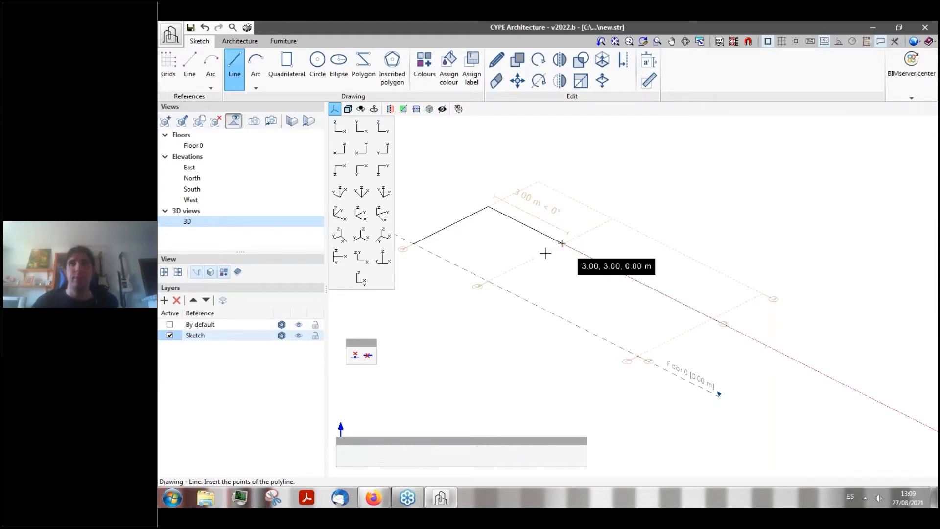
{"action": "left_click", "coordinate": [560, 245]}
{"action": "left_click", "coordinate": [487, 280]}
{"action": "left_click", "coordinate": [414, 244]}
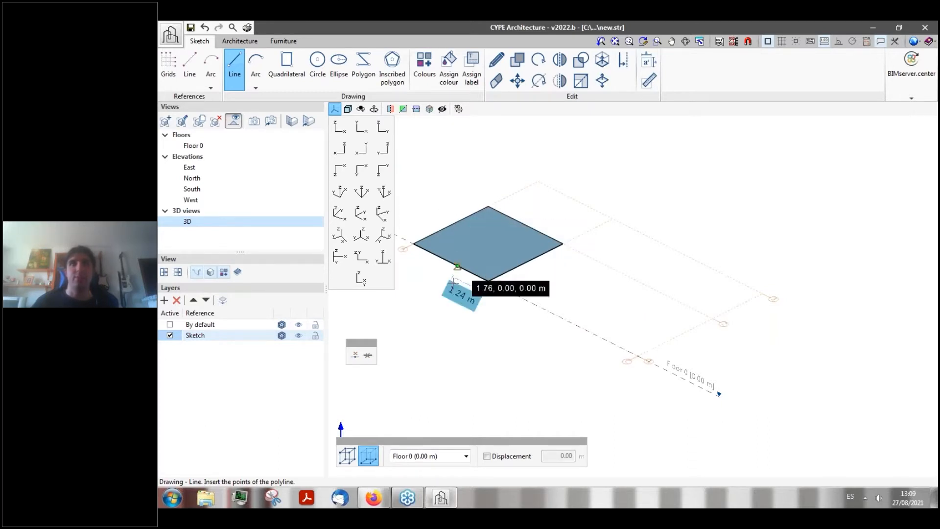
- Draw a Quadrilateral by diagonal from grid intersection B2 towards C1, with a width of 5.00 m and a height of 3.00 m
{"action": "left_click", "coordinate": [287, 64]}
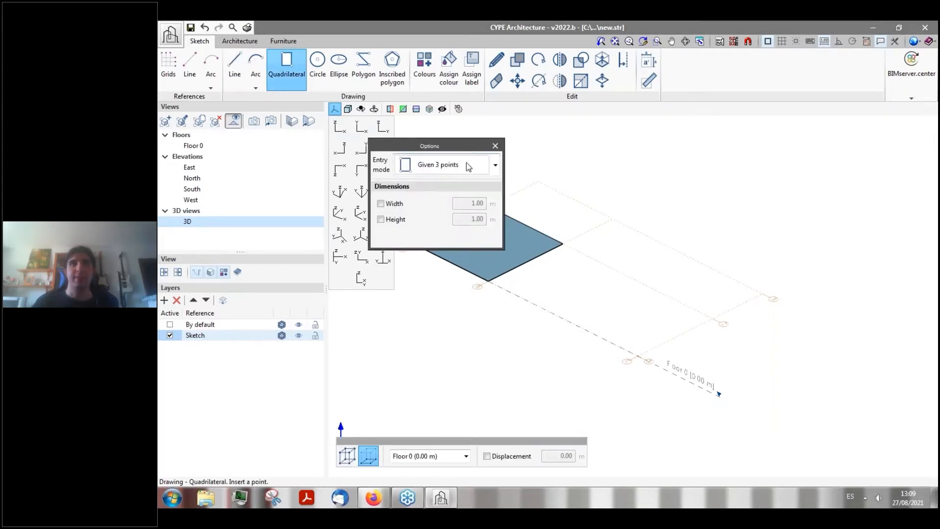
{"action": "left_click_drag", "start_coordinate": [427, 151], "coordinate": [443, 205]}
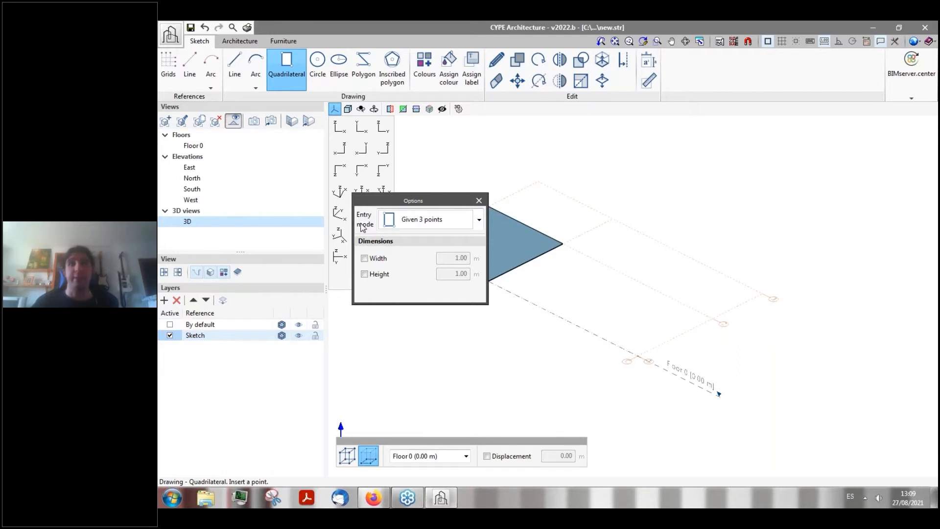
{"action": "left_click", "coordinate": [478, 221]}
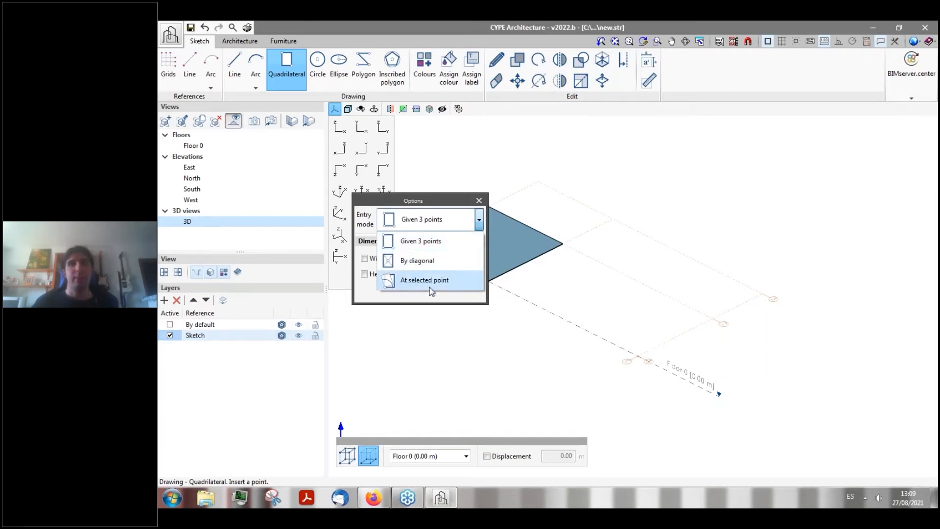
{"action": "left_click", "coordinate": [424, 261]}
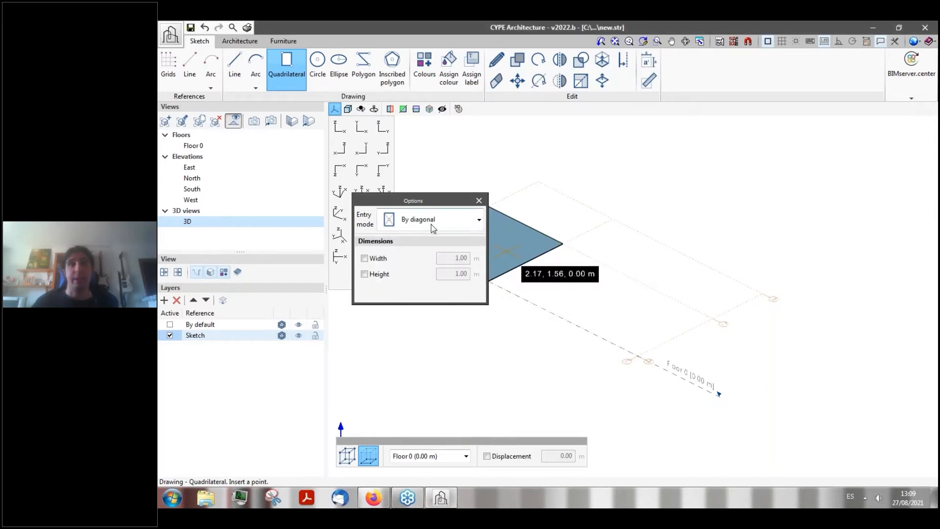
{"action": "left_click", "coordinate": [563, 244]}
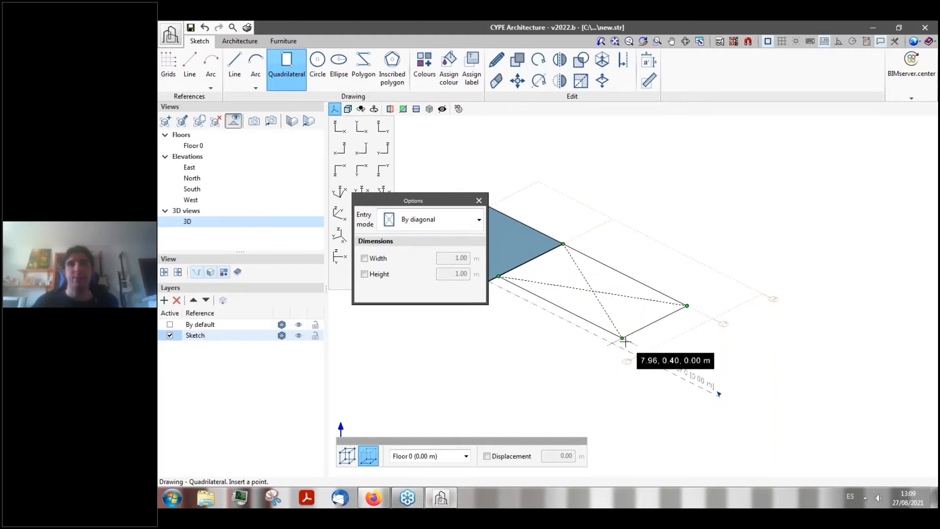
{"action": "left_click", "coordinate": [636, 356]}
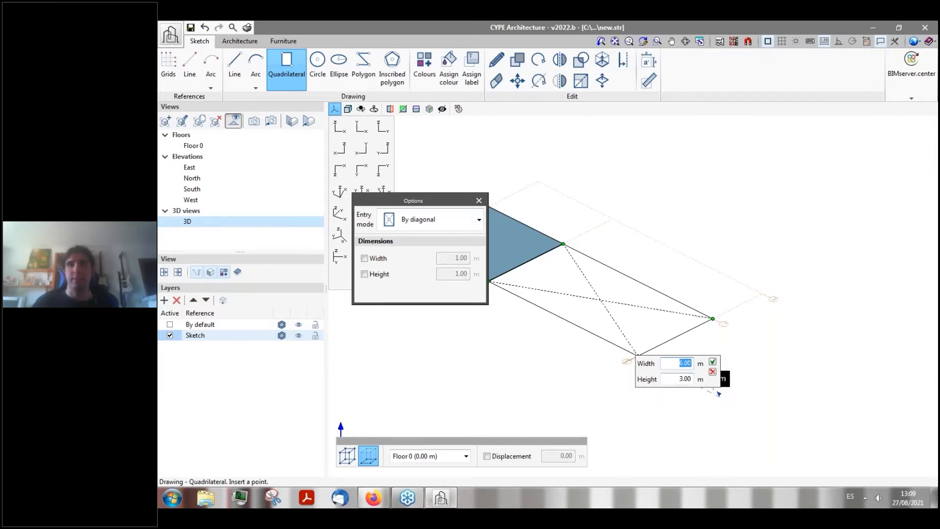
{"action": "left_click", "coordinate": [671, 364]}
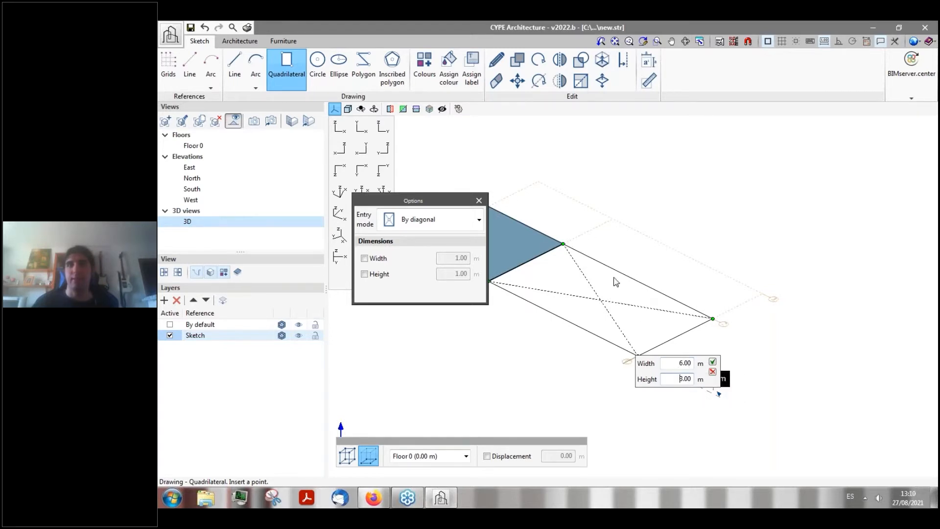
{"action": "double_click", "coordinate": [685, 363]}
{"action": "type", "text": "5"}
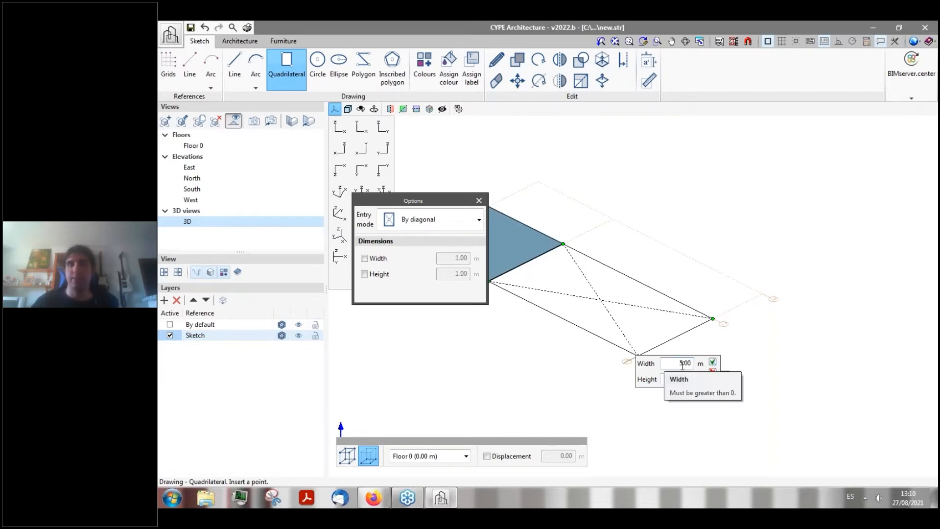
{"action": "key", "text": "Tab"}
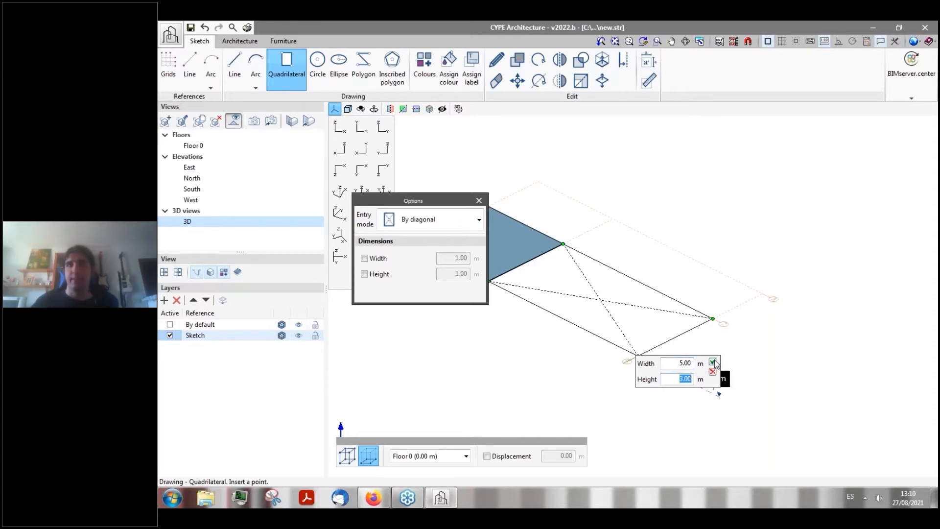
{"action": "left_click", "coordinate": [712, 361]}
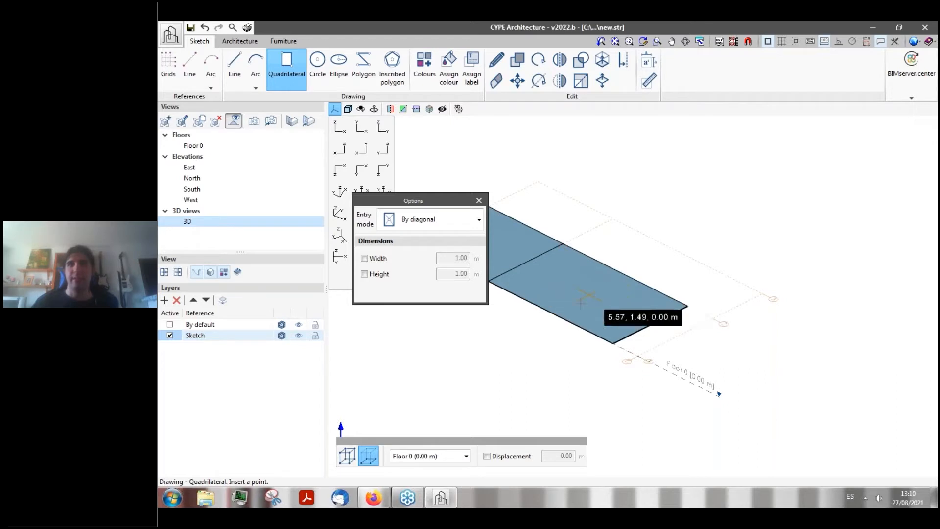
- Add a new entry named "Color 1" to the list of drawing colours
{"action": "scroll", "coordinate": [568, 309], "scroll_direction": "down", "scroll_amount": 1}
{"action": "scroll", "coordinate": [568, 309], "scroll_direction": "up", "scroll_amount": 2}
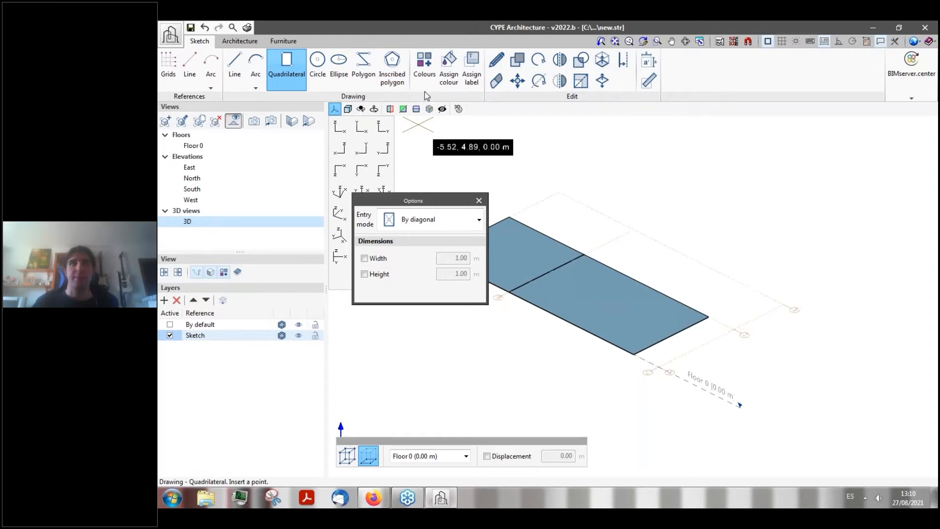
{"action": "left_click", "coordinate": [425, 72]}
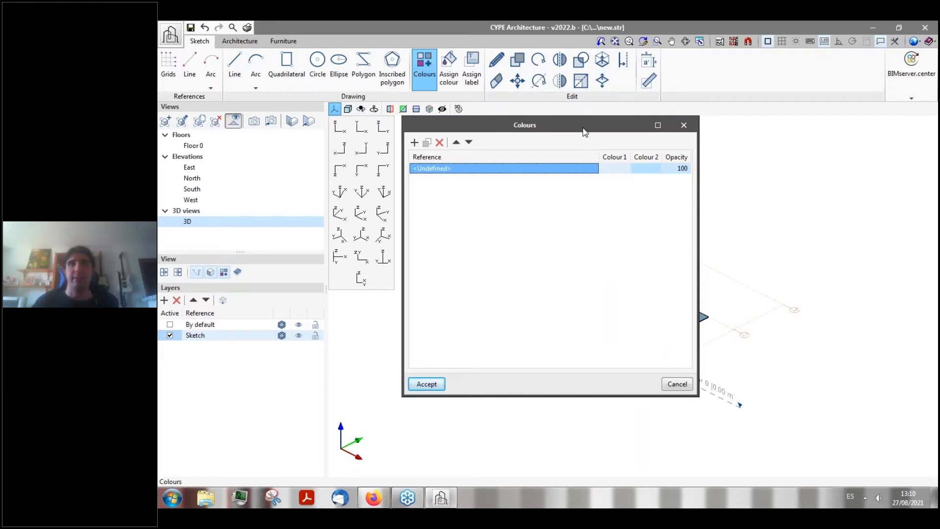
{"action": "left_click_drag", "start_coordinate": [584, 131], "coordinate": [338, 151]}
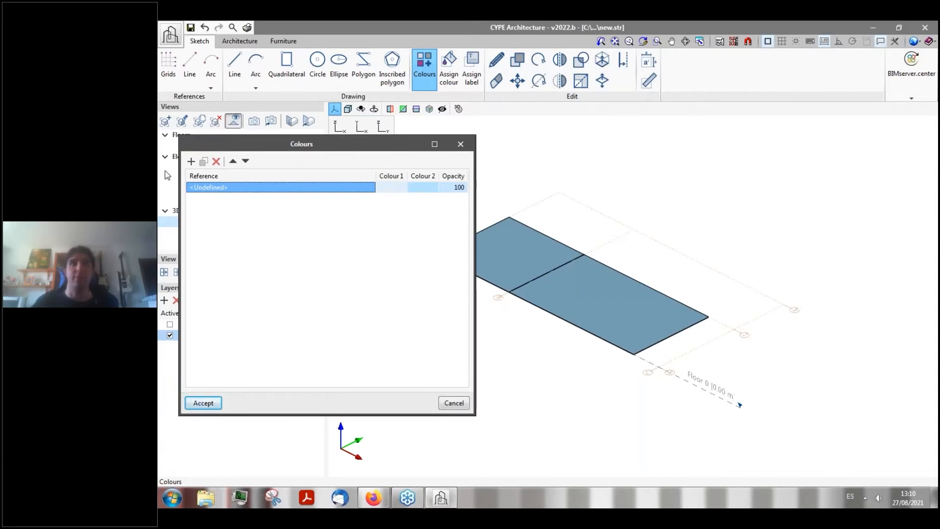
{"action": "left_click", "coordinate": [191, 161]}
{"action": "left_click", "coordinate": [248, 200]}
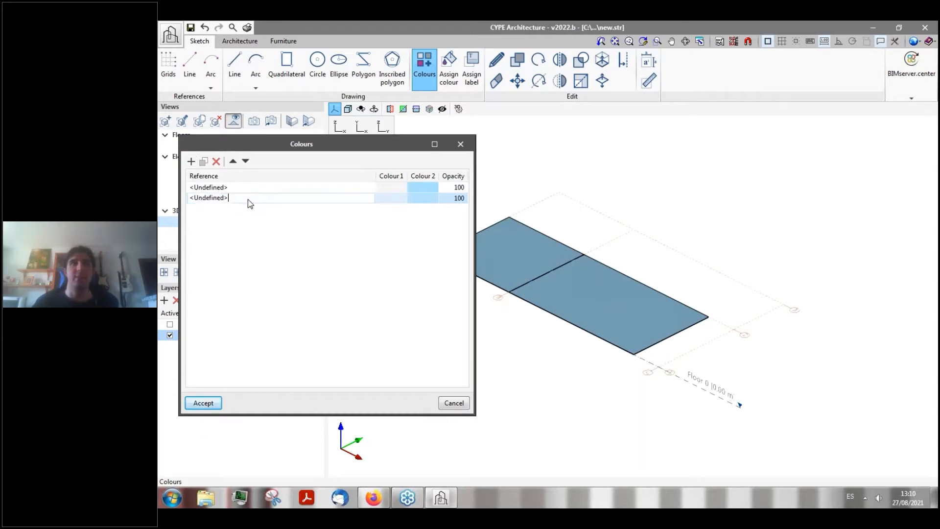
{"action": "key", "text": "ctrl+a"}
{"action": "type", "text": "Color"}
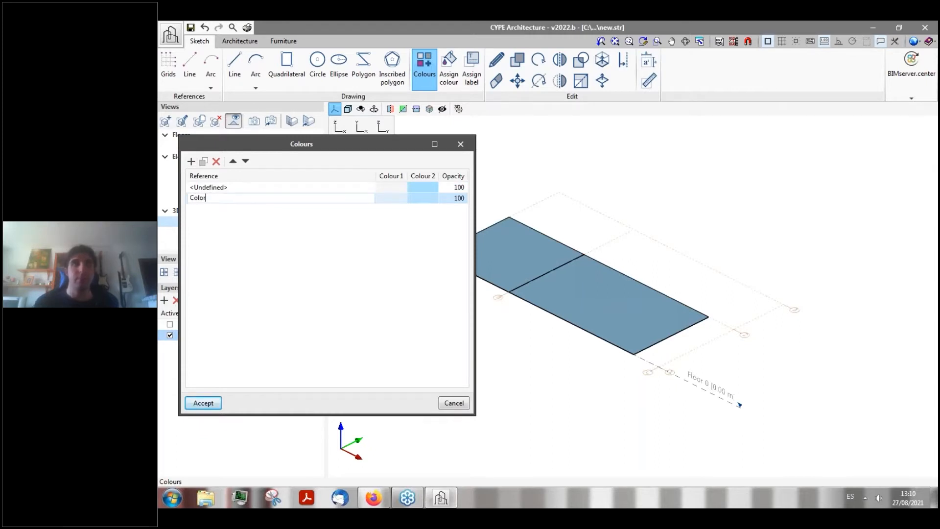
{"action": "key", "text": "Return"}
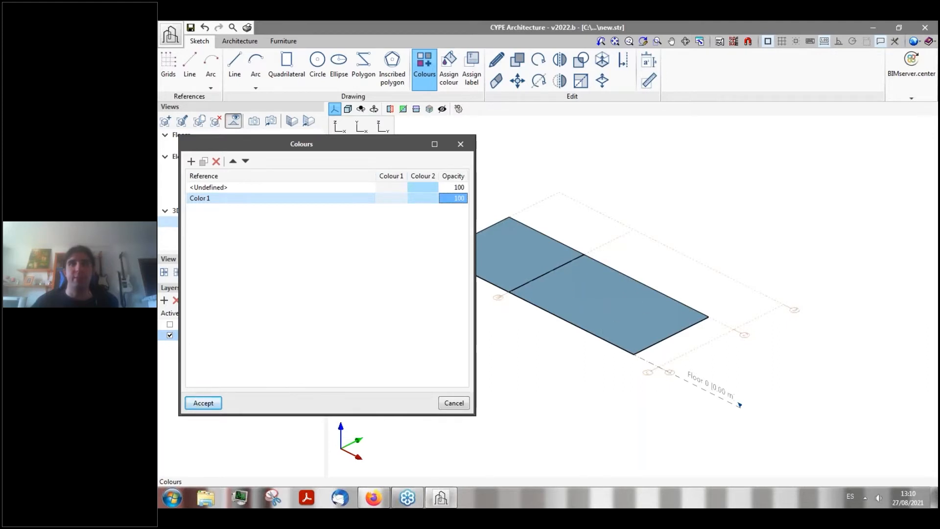
- Set Colour 1 of the "Color 1" entry to dark grey (RGB 106, 106, 106) and Colour 2 to blue (RGB 0, 134, 198)
{"action": "double_click", "coordinate": [397, 198]}
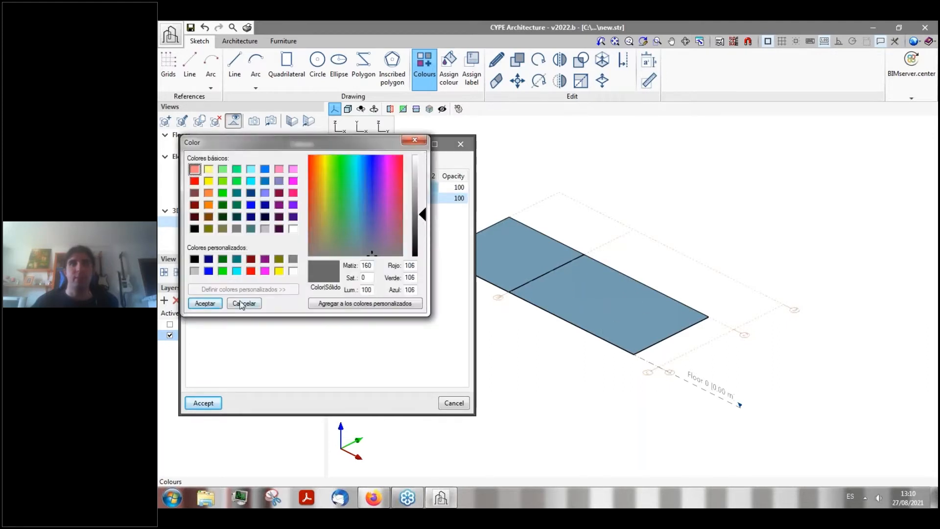
{"action": "left_click", "coordinate": [203, 302]}
{"action": "double_click", "coordinate": [414, 197]}
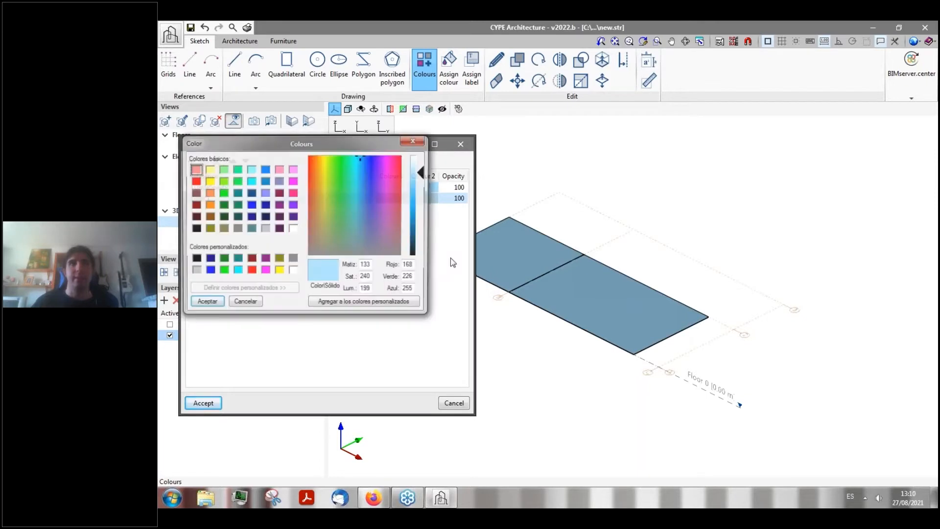
{"action": "left_click_drag", "start_coordinate": [422, 171], "coordinate": [422, 217]}
{"action": "left_click", "coordinate": [206, 306]}
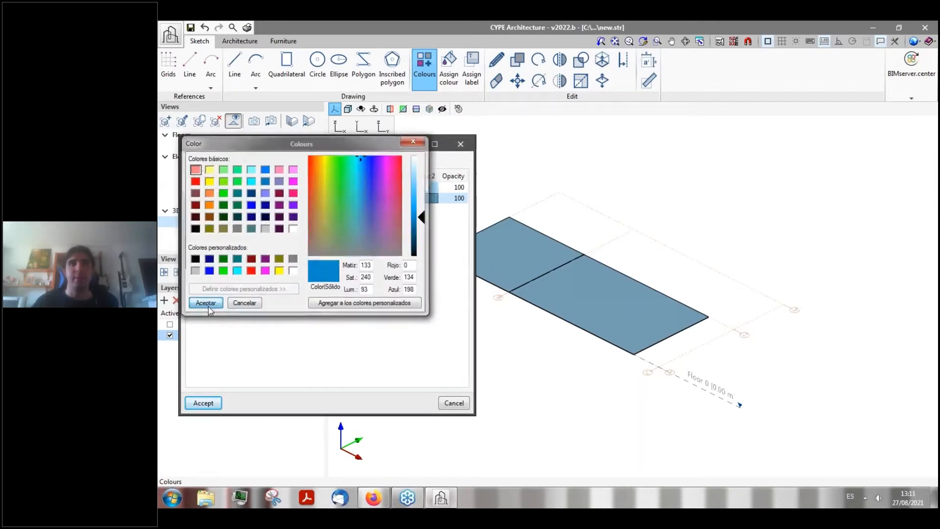
- Set the opacity of "Color 1" to 50 and confirm the list of drawing colours
{"action": "double_click", "coordinate": [456, 198]}
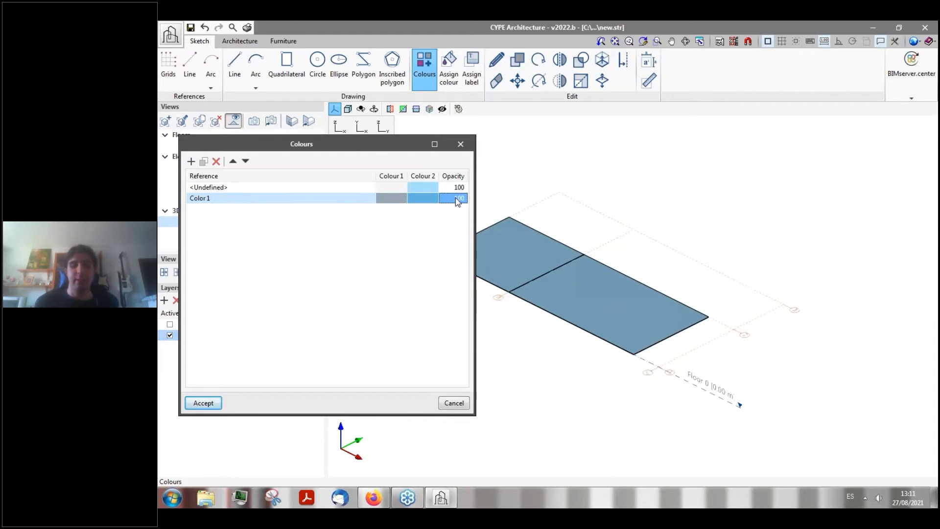
{"action": "type", "text": "50"}
{"action": "key", "text": "Up"}
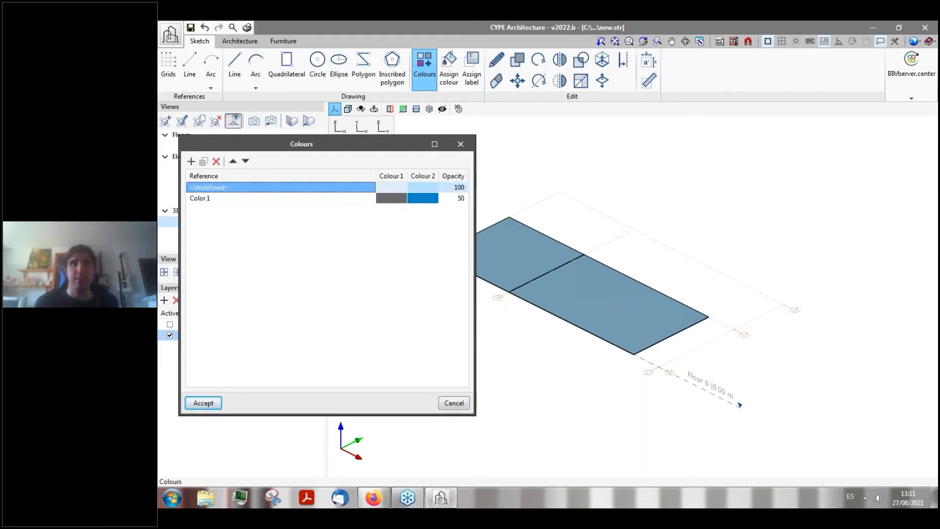
{"action": "left_click", "coordinate": [323, 198]}
{"action": "left_click", "coordinate": [203, 402]}
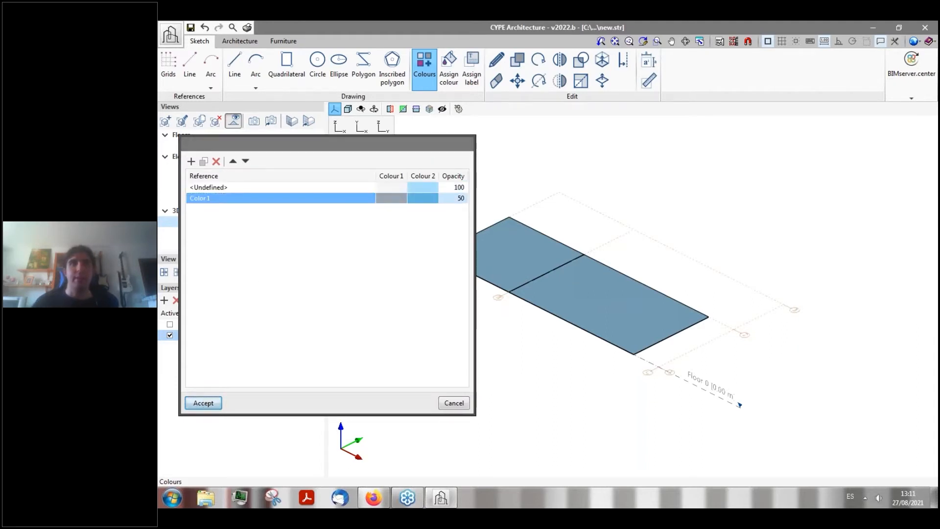
- Assign "Color 1" to the rectangle that runs from grid line B towards C, using Assign colour
{"action": "left_click", "coordinate": [448, 68]}
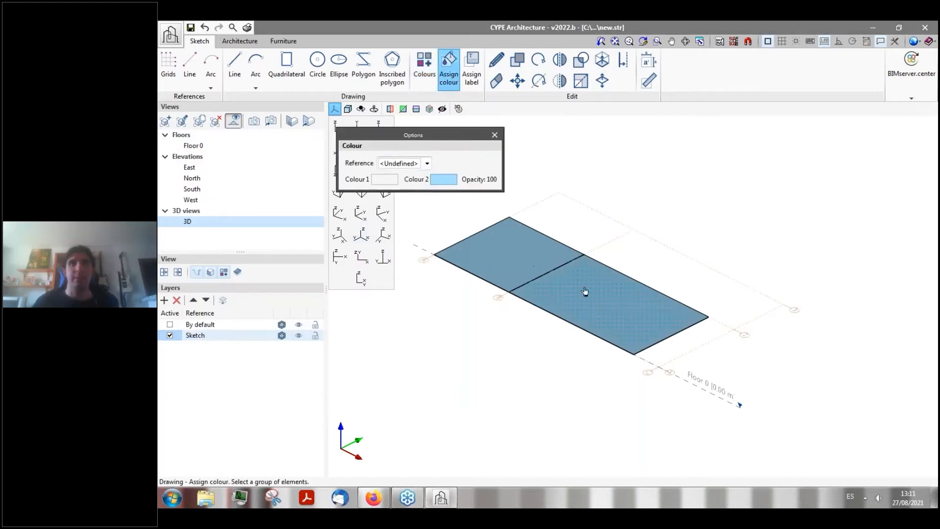
{"action": "scroll", "coordinate": [519, 254], "scroll_direction": "up", "scroll_amount": 8}
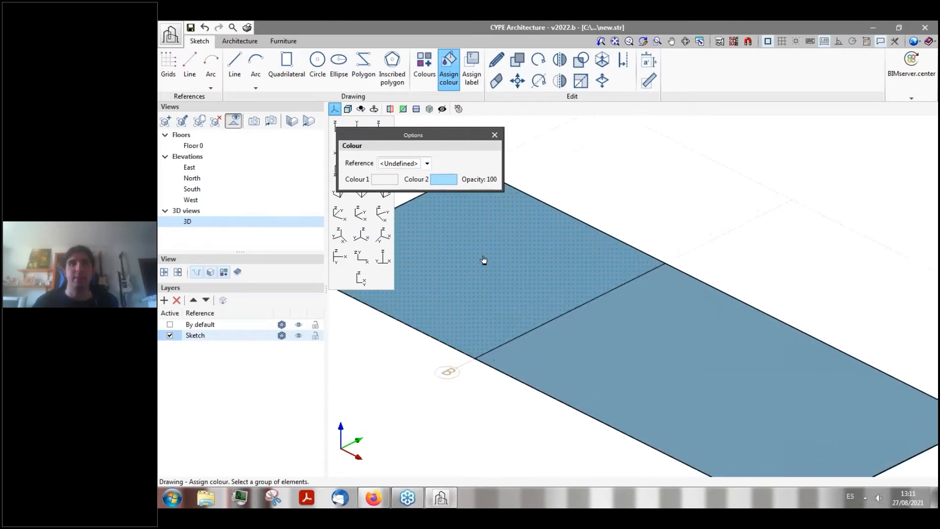
{"action": "scroll", "coordinate": [527, 296], "scroll_direction": "down", "scroll_amount": 5}
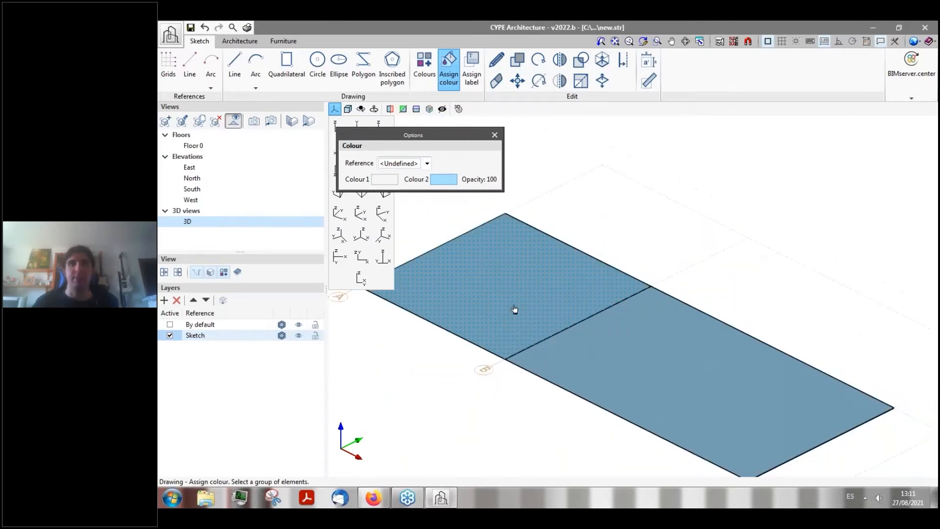
{"action": "scroll", "coordinate": [510, 272], "scroll_direction": "down", "scroll_amount": 3}
{"action": "scroll", "coordinate": [565, 337], "scroll_direction": "up", "scroll_amount": 4}
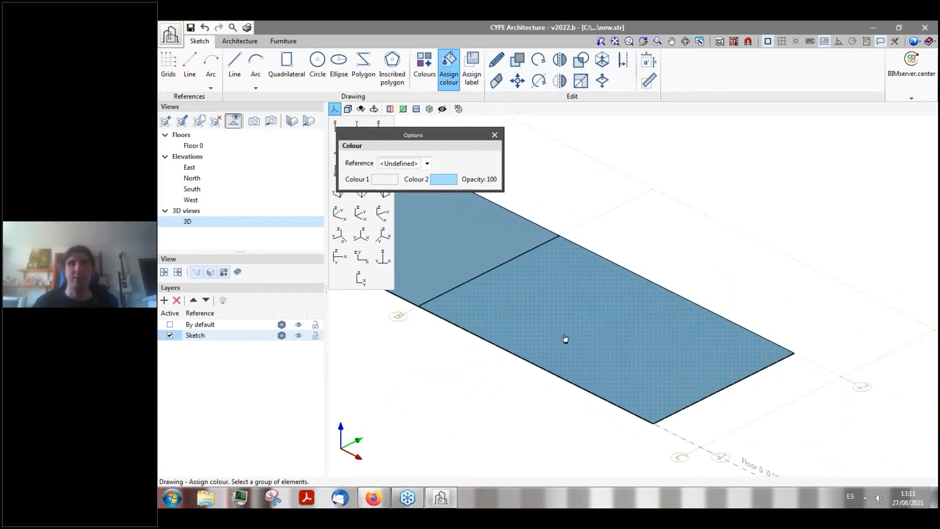
{"action": "scroll", "coordinate": [568, 333], "scroll_direction": "down", "scroll_amount": 2}
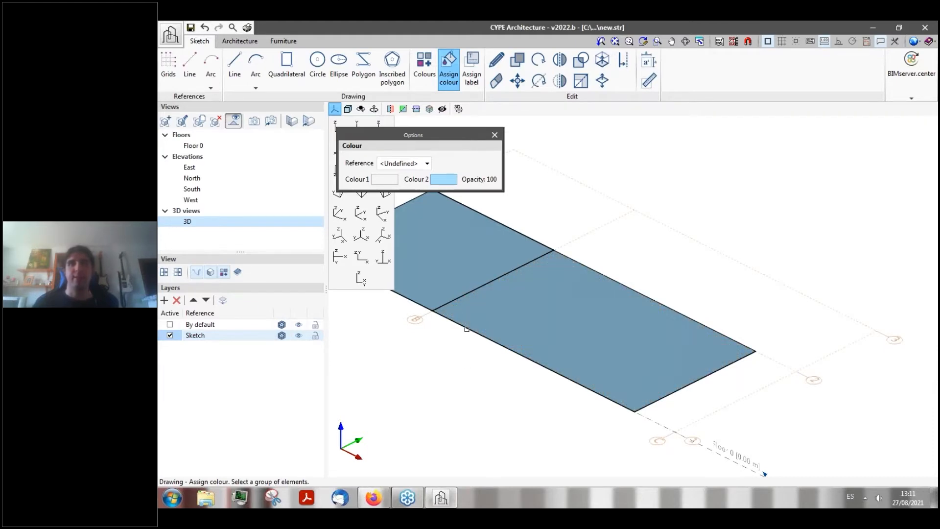
{"action": "left_click", "coordinate": [427, 163]}
{"action": "left_click", "coordinate": [392, 184]}
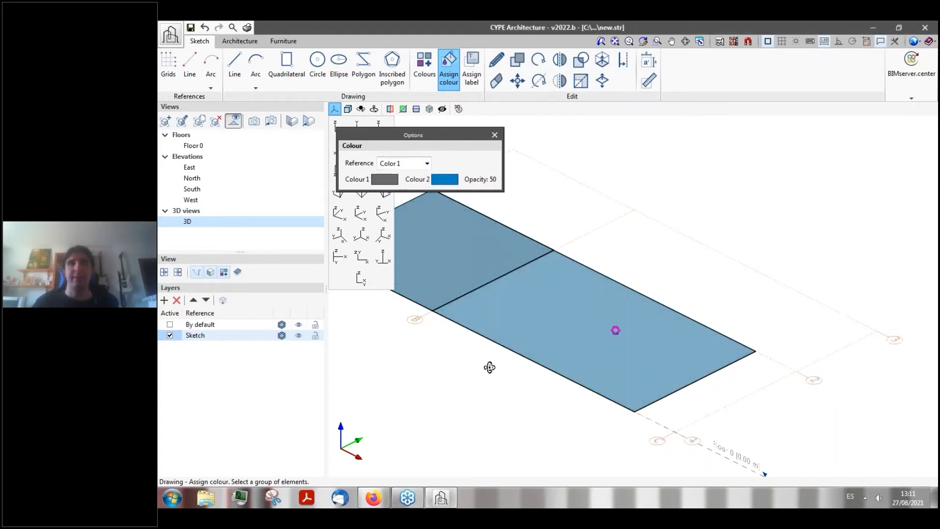
{"action": "mouse_move", "coordinate": [488, 368]}
{"action": "middle_mouse_down"}
{"action": "mouse_move", "coordinate": [509, 304]}
{"action": "mouse_move", "coordinate": [518, 391]}
{"action": "middle_mouse_up"}
{"action": "scroll", "coordinate": [602, 317], "scroll_direction": "up", "scroll_amount": 3}
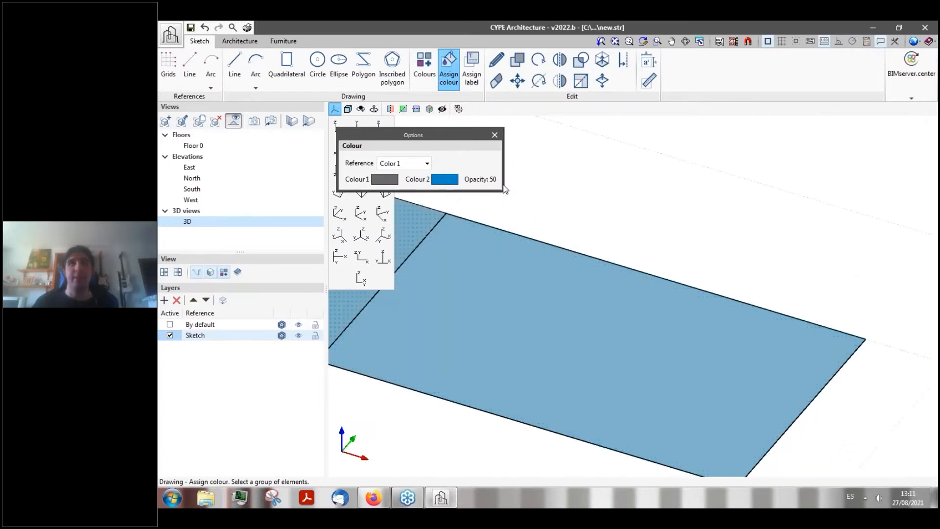
{"action": "middle_click_drag", "start_coordinate": [509, 298], "coordinate": [509, 325]}
{"action": "scroll", "coordinate": [509, 325], "scroll_direction": "down", "scroll_amount": 5}
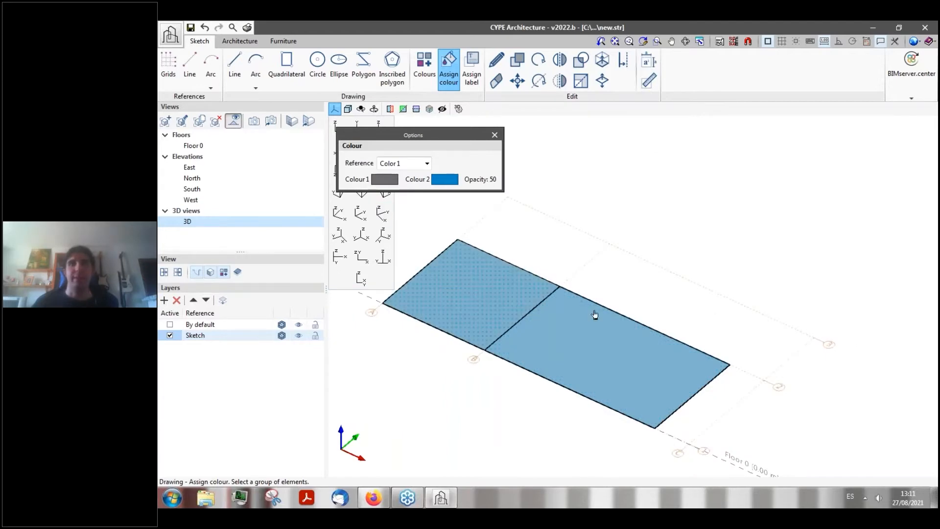
- Draw a Quadrilateral in Given 3 points mode on Floor 0, through grid intersections A3, A2 and B2
{"action": "left_click", "coordinate": [286, 66]}
{"action": "scroll", "coordinate": [580, 240], "scroll_direction": "down", "scroll_amount": 2}
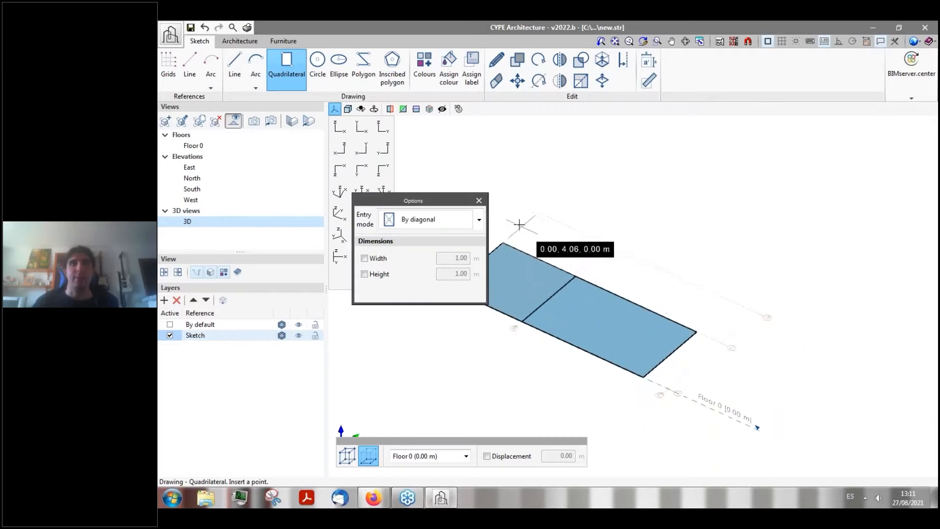
{"action": "scroll", "coordinate": [520, 224], "scroll_direction": "up", "scroll_amount": 2}
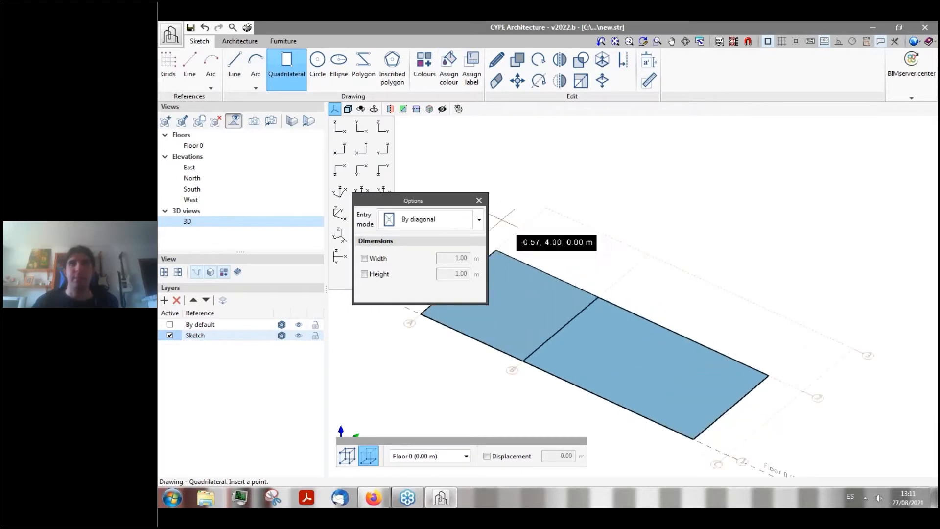
{"action": "left_click", "coordinate": [479, 220]}
{"action": "left_click", "coordinate": [422, 242]}
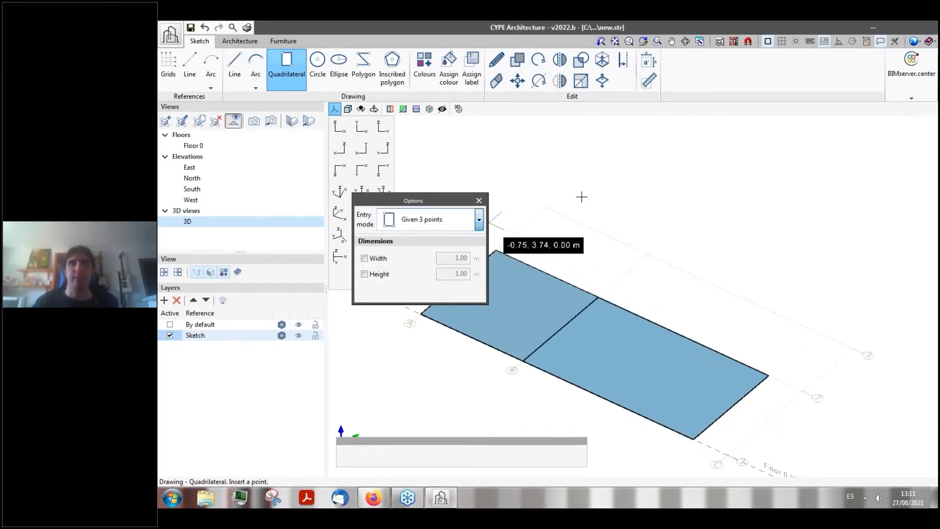
{"action": "left_click", "coordinate": [496, 249]}
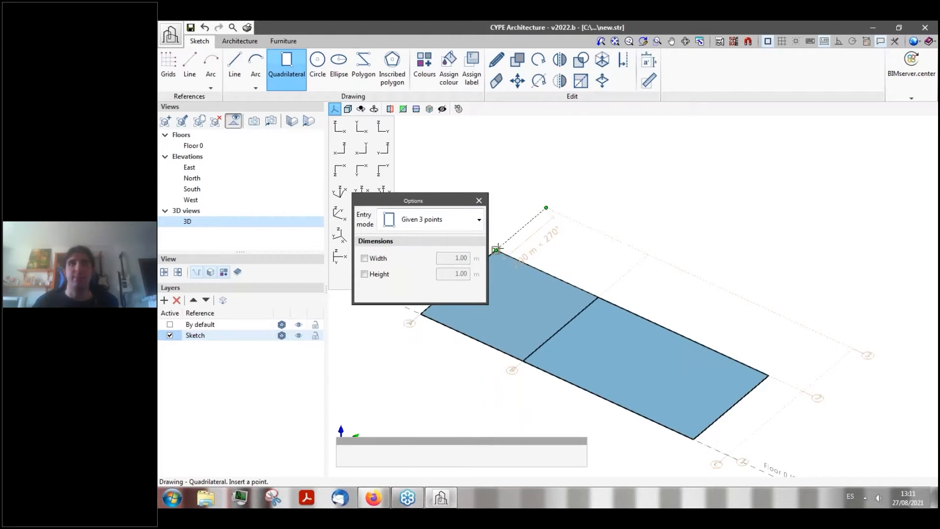
{"action": "left_click", "coordinate": [598, 296]}
{"action": "scroll", "coordinate": [568, 235], "scroll_direction": "down", "scroll_amount": 2}
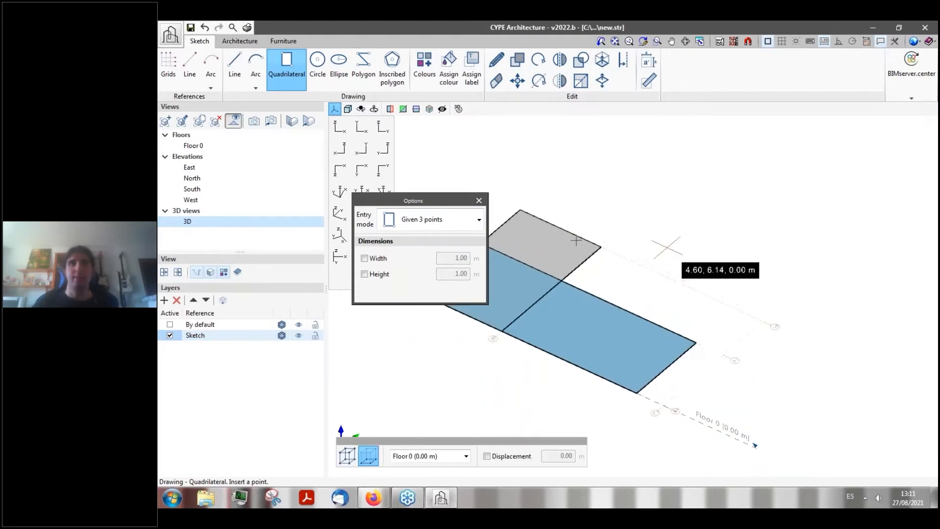
- Try a Quadrilateral in At selected point mode, 5.00 m wide and 3.00 m high, with the lower-left corner and the centre as insertion points
{"action": "left_click", "coordinate": [479, 219]}
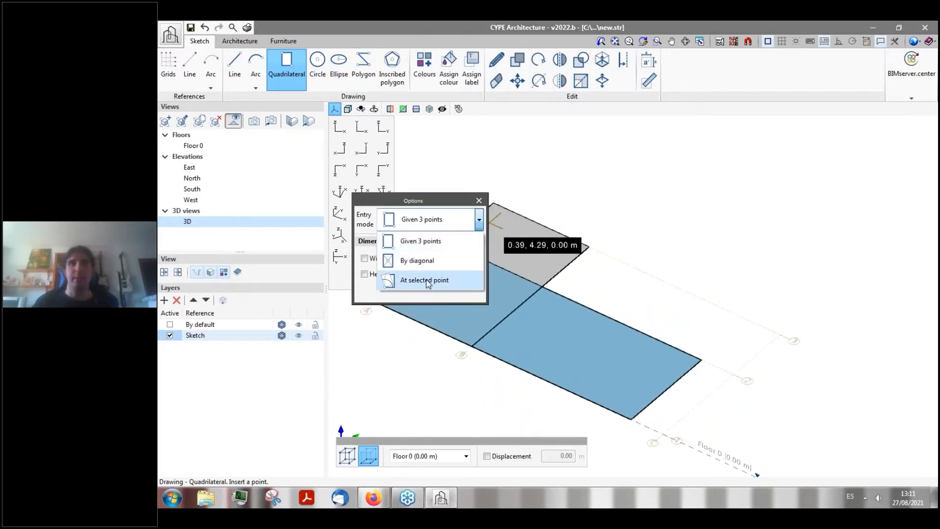
{"action": "left_click", "coordinate": [428, 279]}
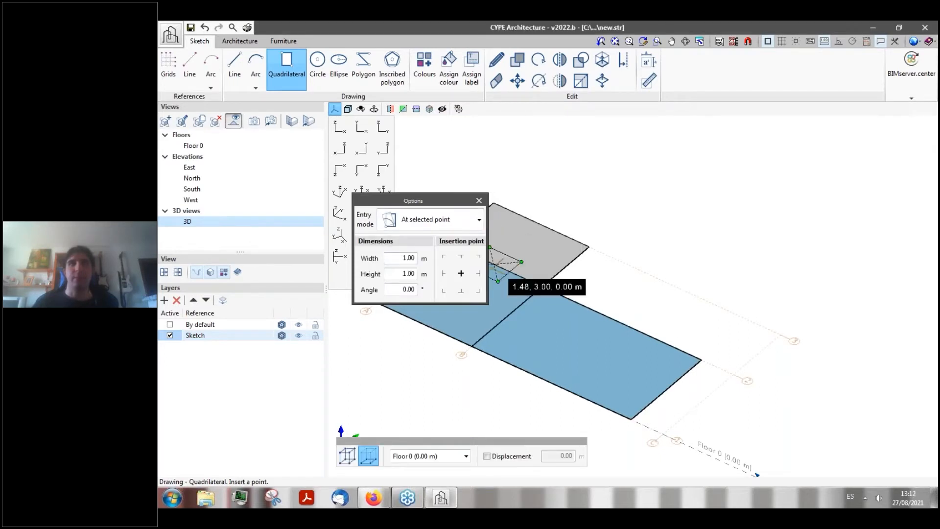
{"action": "double_click", "coordinate": [402, 257]}
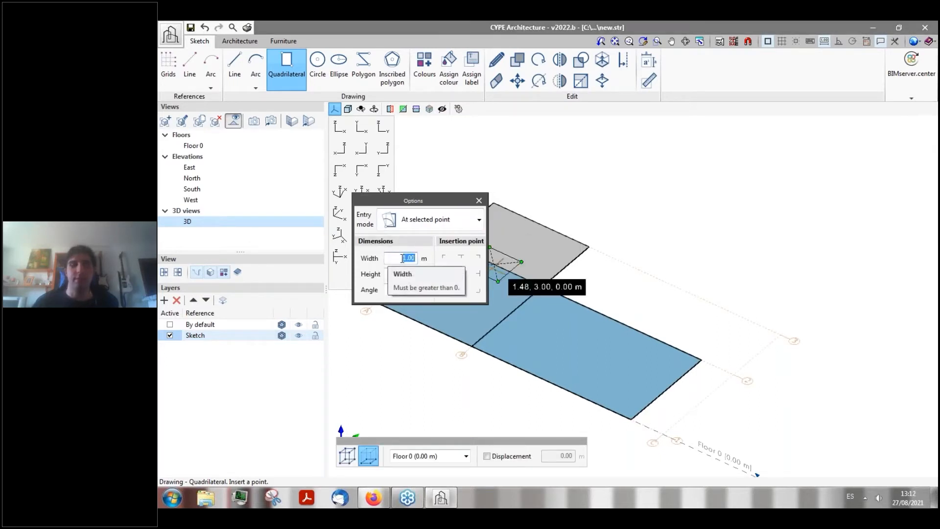
{"action": "type", "text": "5"}
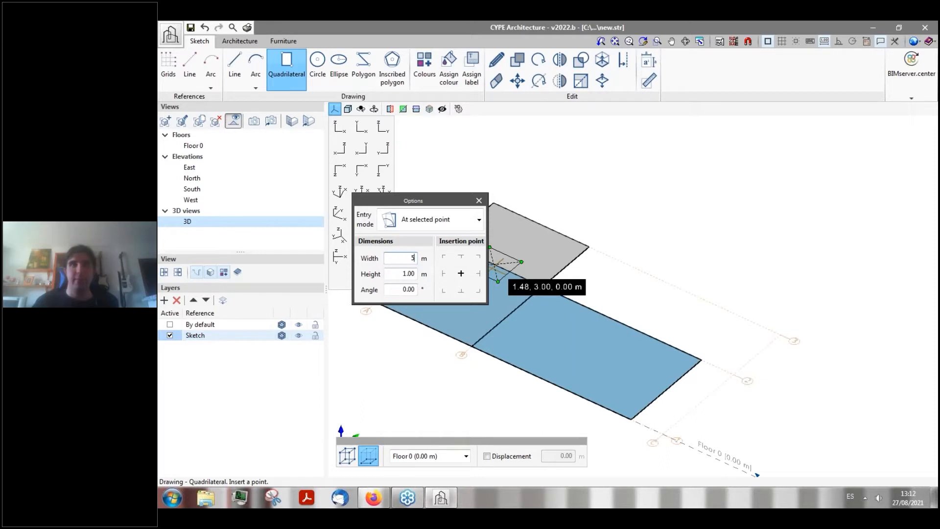
{"action": "key", "text": "Tab"}
{"action": "type", "text": "3"}
{"action": "left_click", "coordinate": [444, 292]}
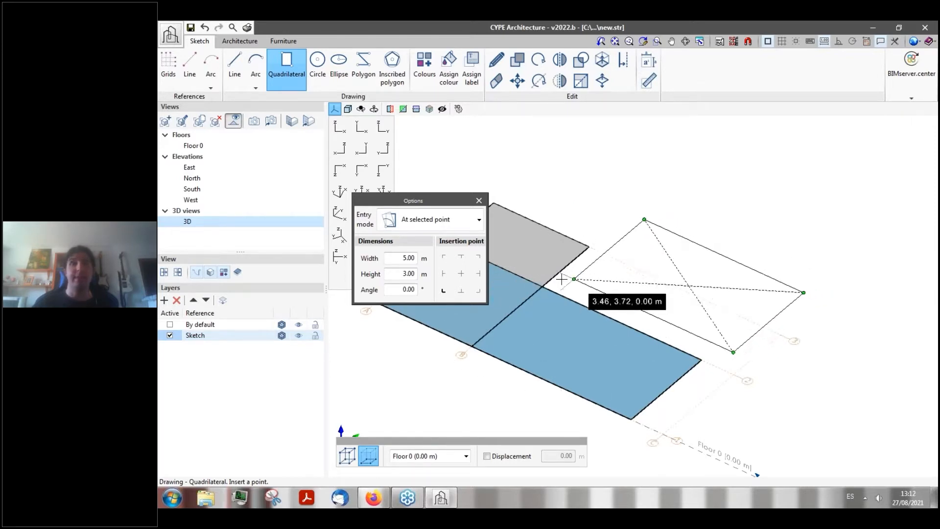
{"action": "left_click", "coordinate": [460, 273]}
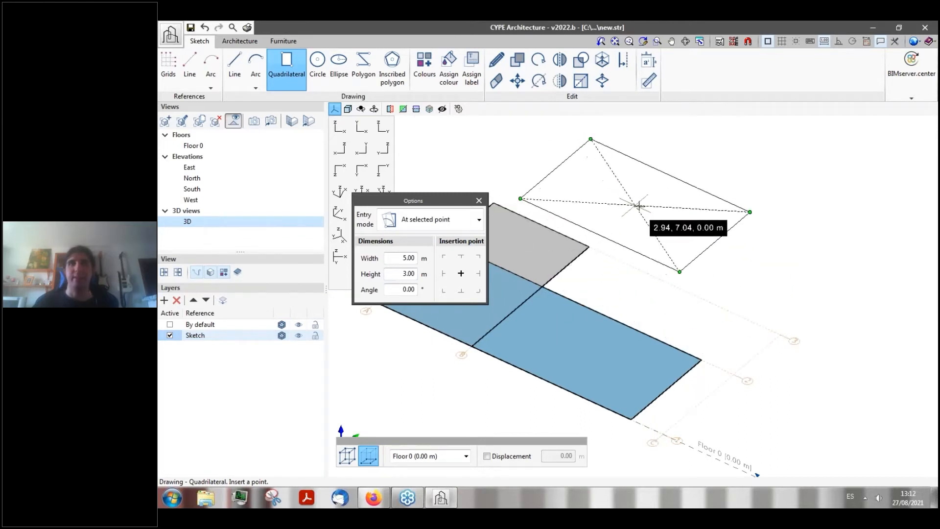
{"action": "left_click", "coordinate": [443, 291]}
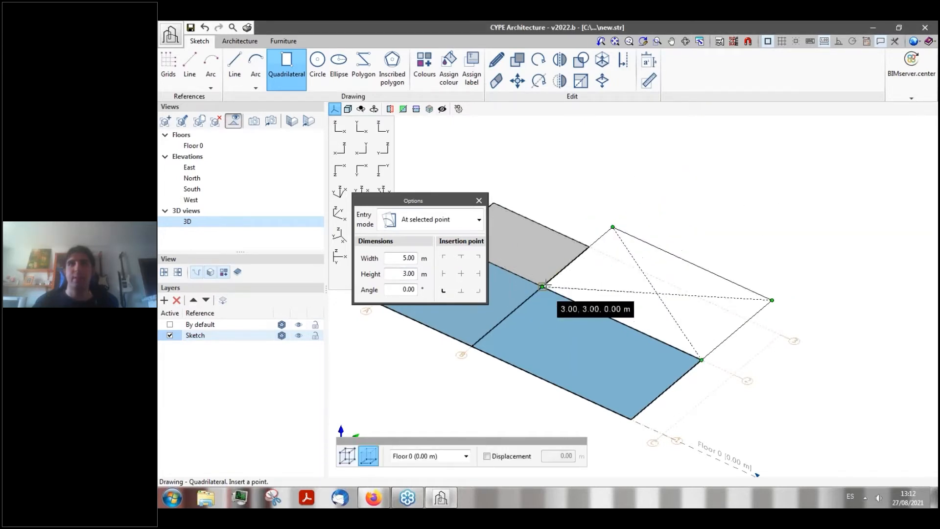
{"action": "key", "text": "Escape"}
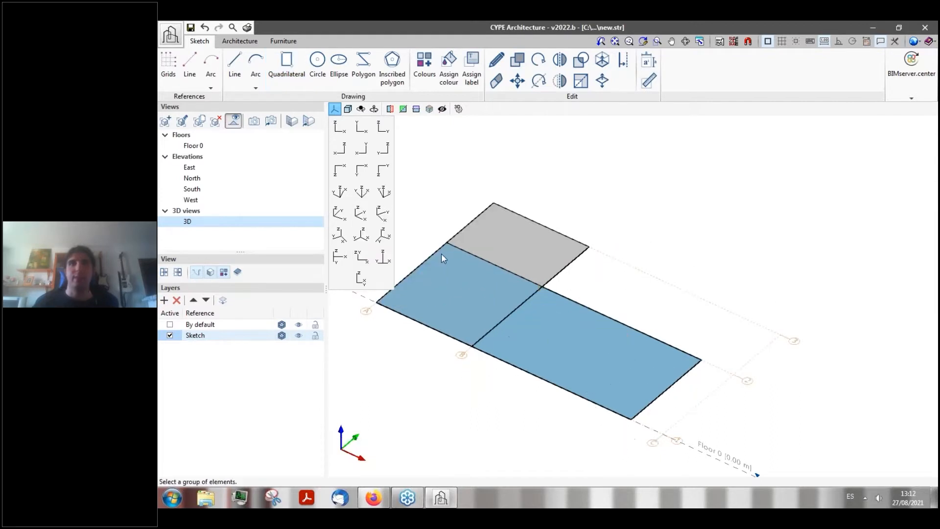
- Start the Line tool and examine its 2D mode and workplane in the 3D view and in the Floor 0 plan
{"action": "scroll", "coordinate": [442, 254], "scroll_direction": "down", "scroll_amount": 2}
{"action": "scroll", "coordinate": [442, 255], "scroll_direction": "up", "scroll_amount": 3}
{"action": "mouse_move", "coordinate": [506, 272]}
{"action": "middle_mouse_down"}
{"action": "mouse_move", "coordinate": [501, 262]}
{"action": "mouse_move", "coordinate": [521, 296]}
{"action": "middle_mouse_up"}
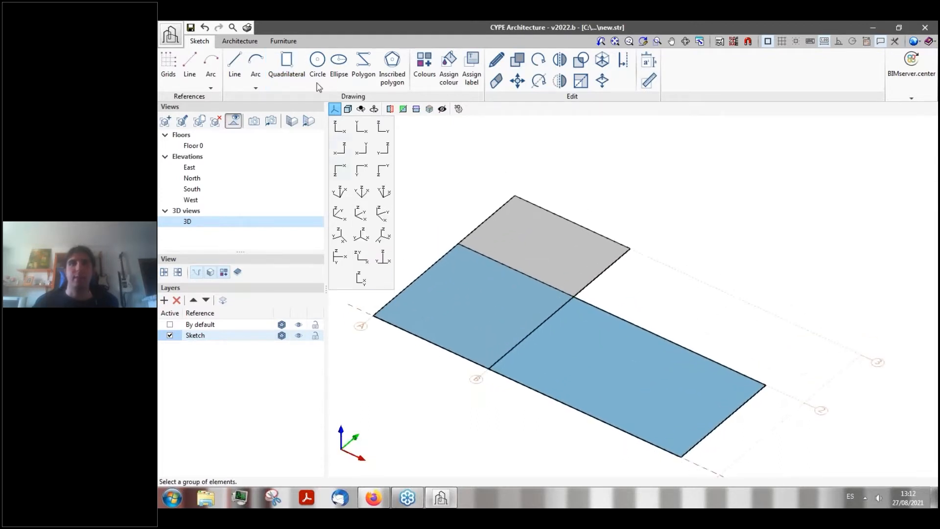
{"action": "left_click", "coordinate": [230, 72]}
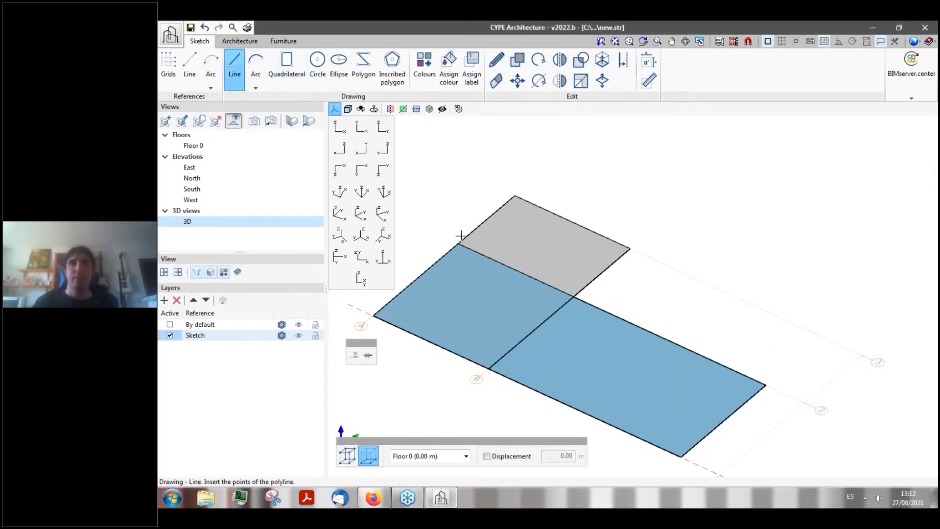
{"action": "middle_click_drag", "start_coordinate": [485, 283], "coordinate": [421, 404], "text": "shift"}
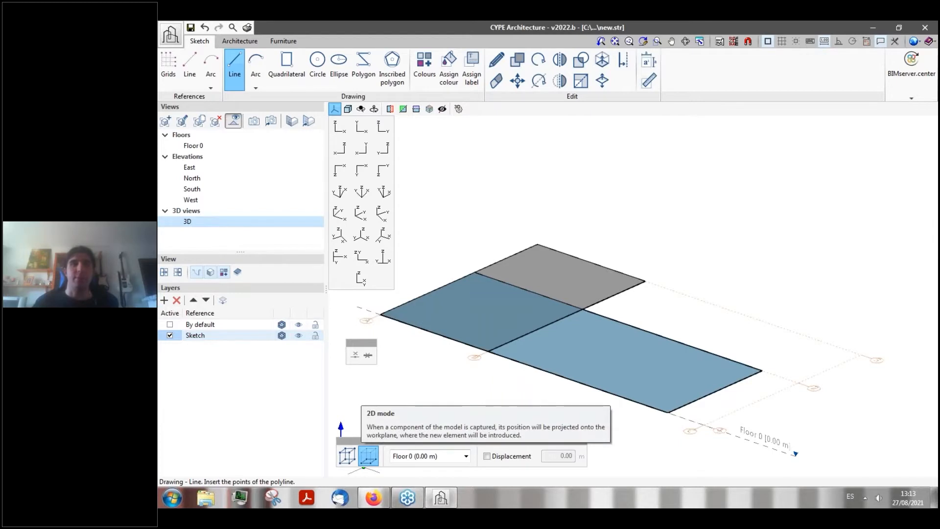
{"action": "left_click", "coordinate": [193, 146]}
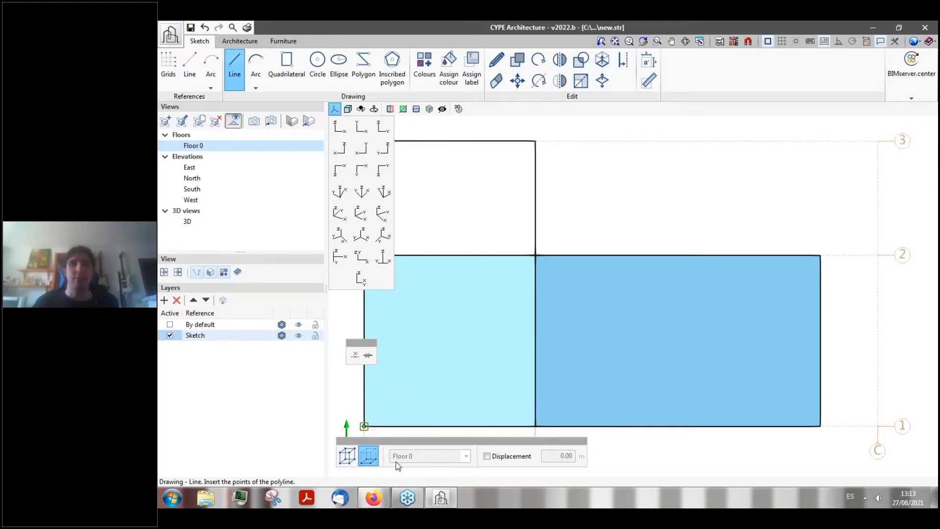
- In the East elevation, switch the Line tool's point capture to 3D mode, and return to the 3D view
{"action": "left_click", "coordinate": [193, 168]}
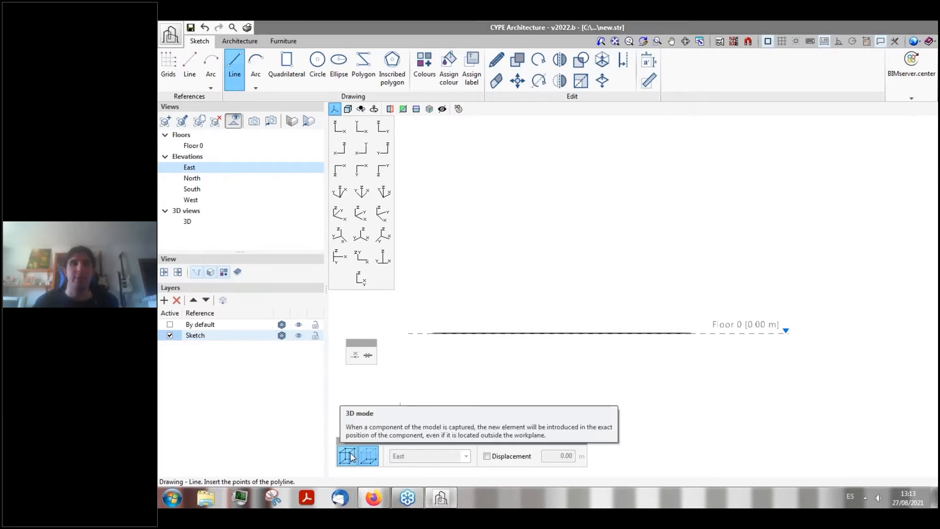
{"action": "left_click", "coordinate": [349, 456]}
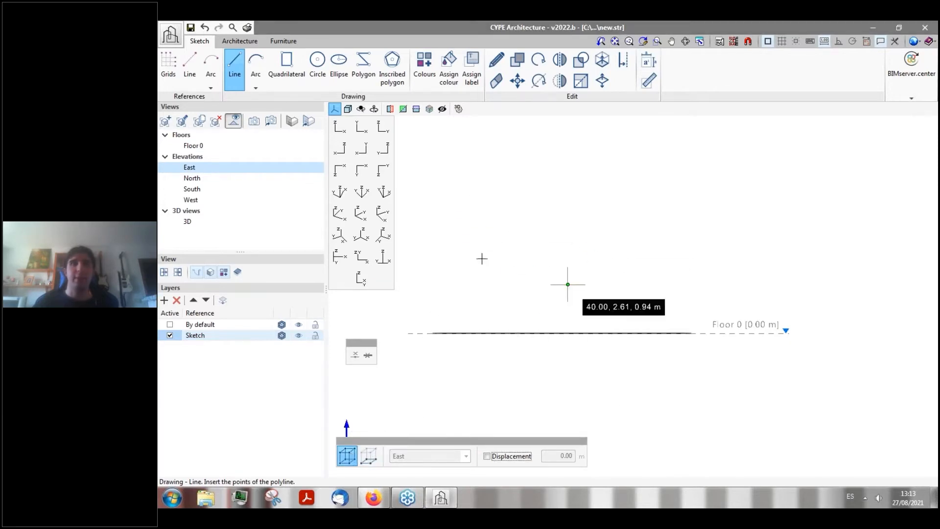
{"action": "left_click", "coordinate": [188, 222]}
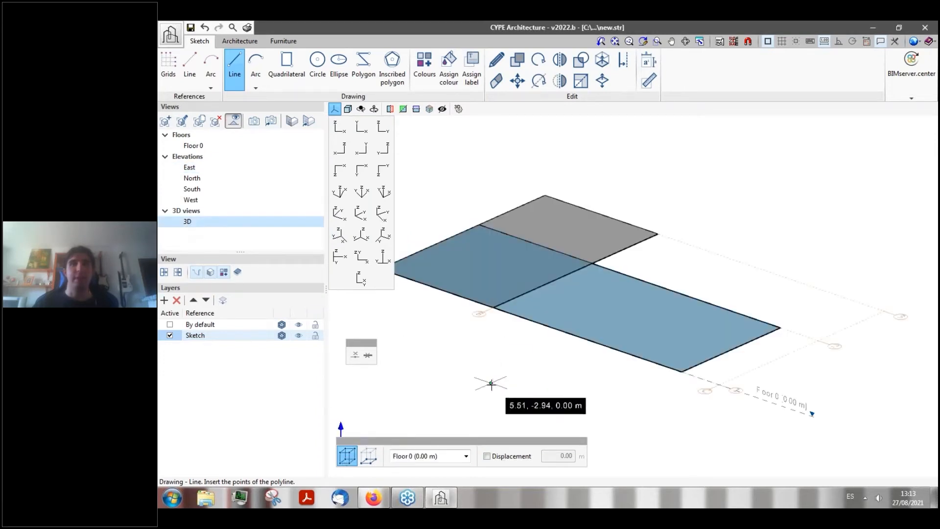
{"action": "scroll", "coordinate": [430, 248], "scroll_direction": "up", "scroll_amount": 3}
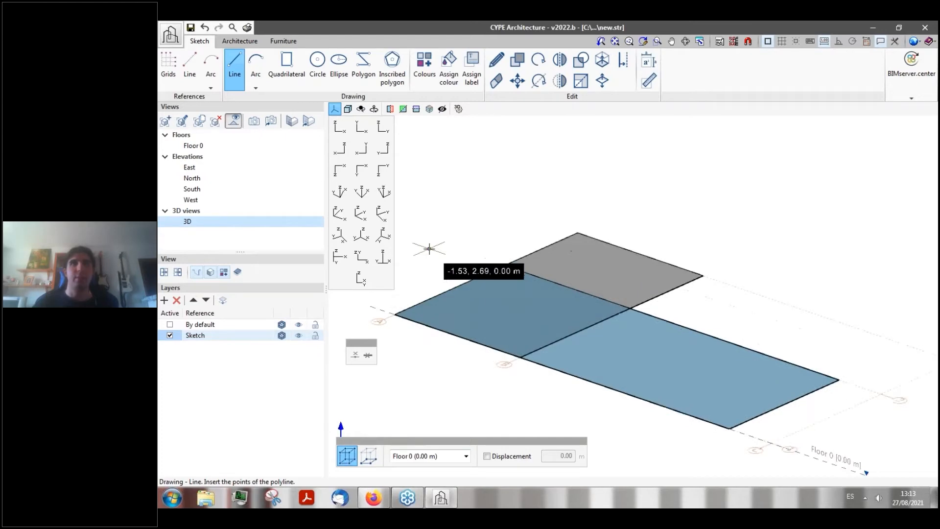
- Draw a closed vertical triangle with the Line tool from grid intersection A2, 3 m upwards, down to A1 and back to A2
{"action": "left_click", "coordinate": [525, 269]}
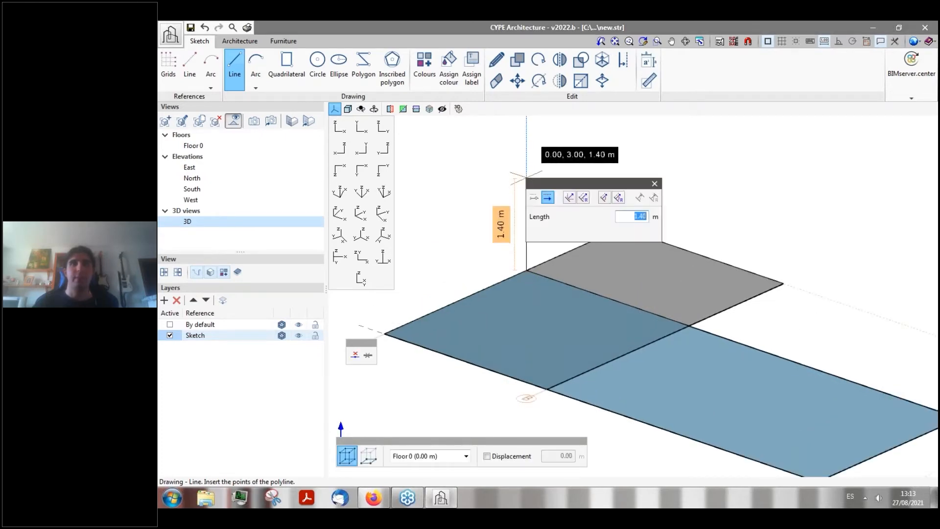
{"action": "type", "text": "3"}
{"action": "key", "text": "Return"}
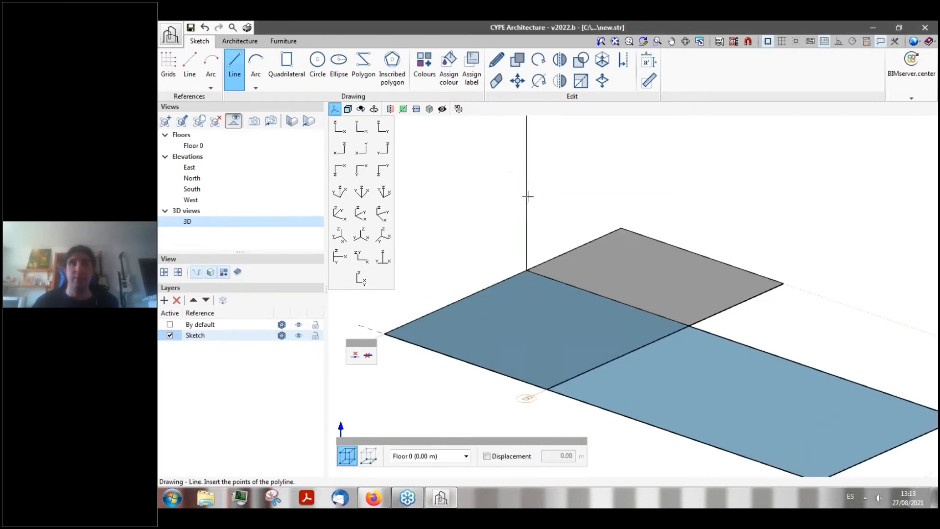
{"action": "scroll", "coordinate": [512, 266], "scroll_direction": "down", "scroll_amount": 5}
{"action": "scroll", "coordinate": [475, 226], "scroll_direction": "up", "scroll_amount": 4}
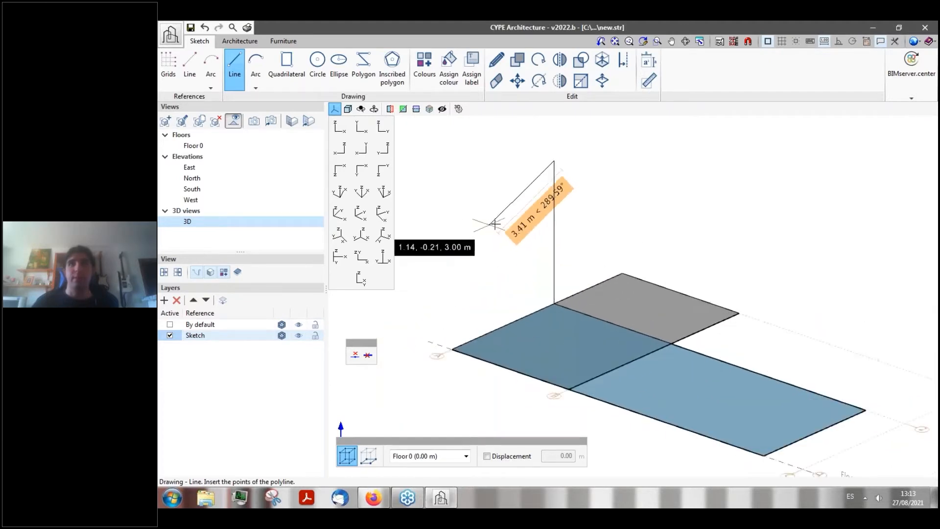
{"action": "scroll", "coordinate": [496, 221], "scroll_direction": "down", "scroll_amount": 2}
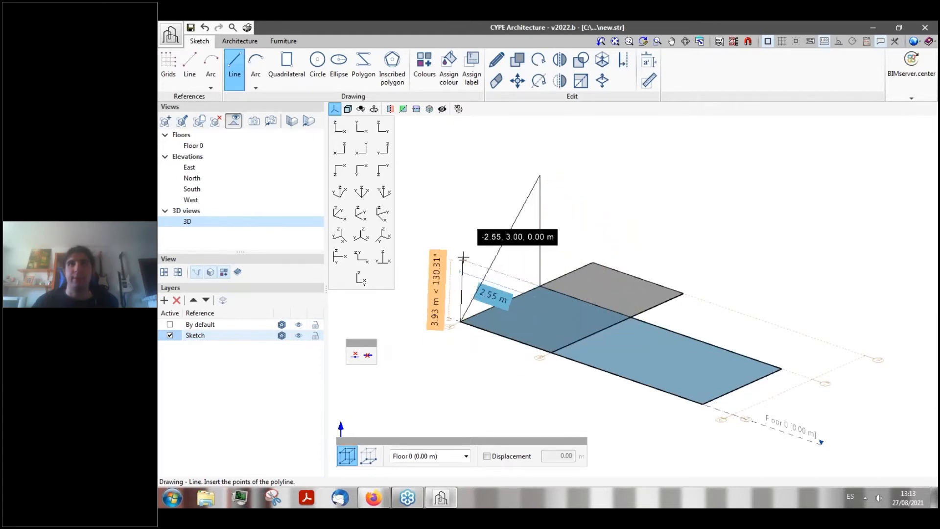
{"action": "left_click", "coordinate": [463, 258]}
{"action": "scroll", "coordinate": [619, 237], "scroll_direction": "up", "scroll_amount": 3}
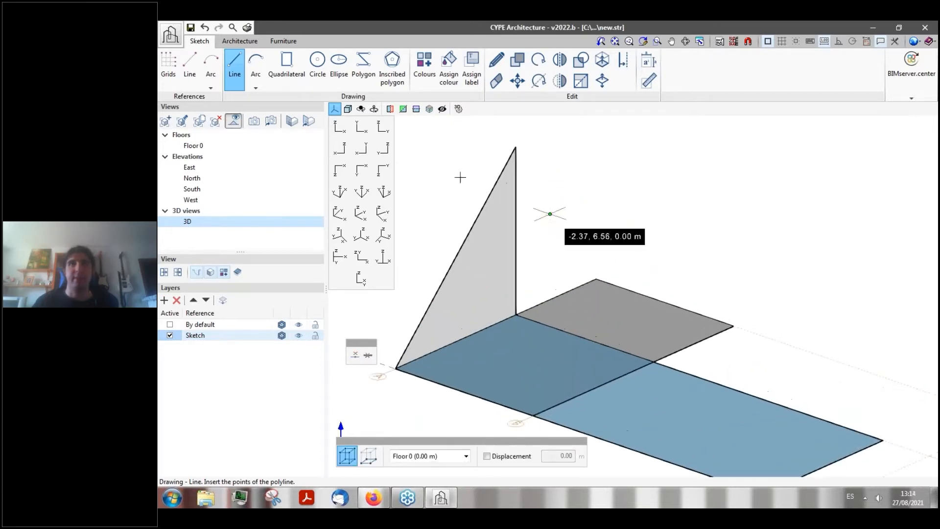
- Draw a 32-sided circle on the face of the vertical triangle, its edge passing through about 0.00, 2.17, 1.29 m
{"action": "left_click", "coordinate": [317, 62]}
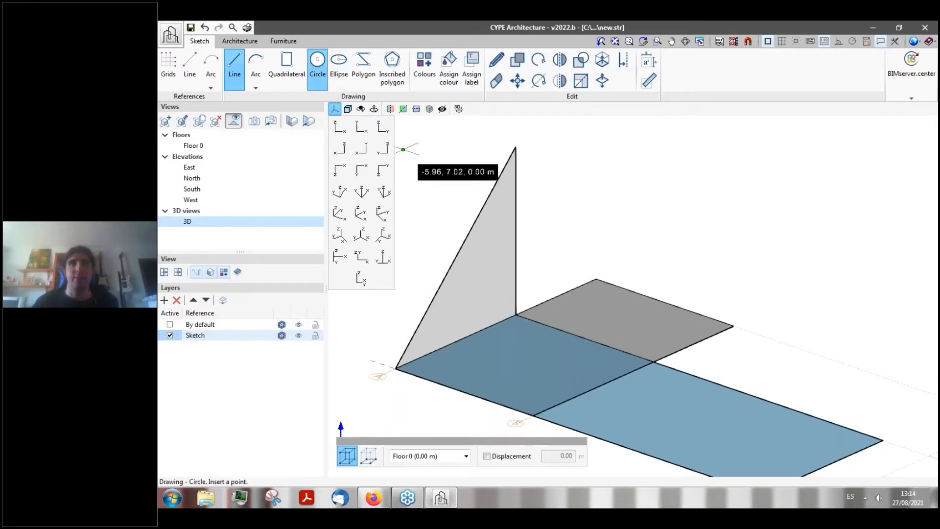
{"action": "scroll", "coordinate": [479, 274], "scroll_direction": "up", "scroll_amount": 4}
{"action": "left_click", "coordinate": [478, 279]}
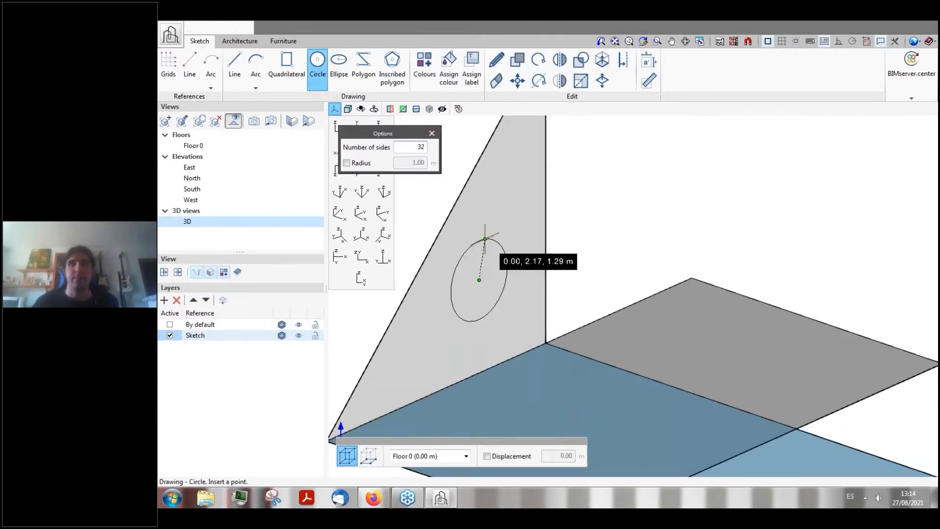
{"action": "left_click", "coordinate": [485, 239]}
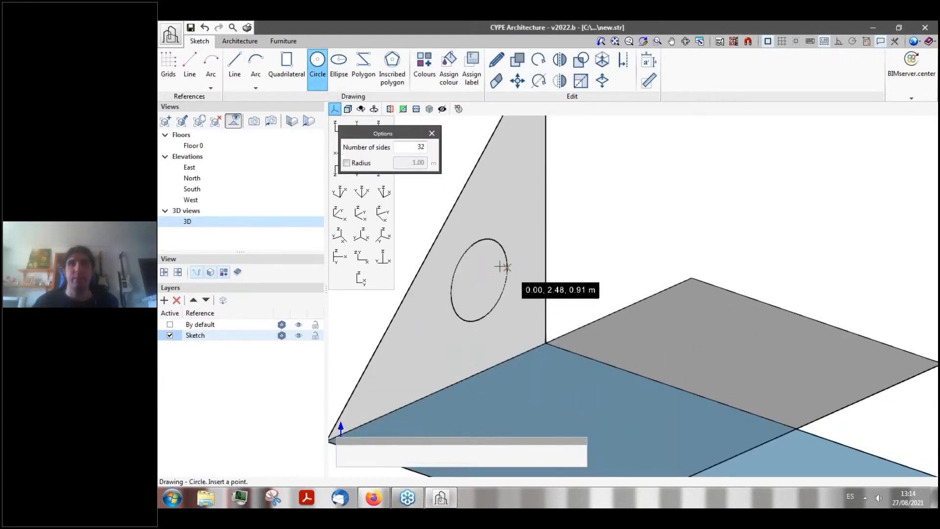
{"action": "scroll", "coordinate": [500, 267], "scroll_direction": "down", "scroll_amount": 5}
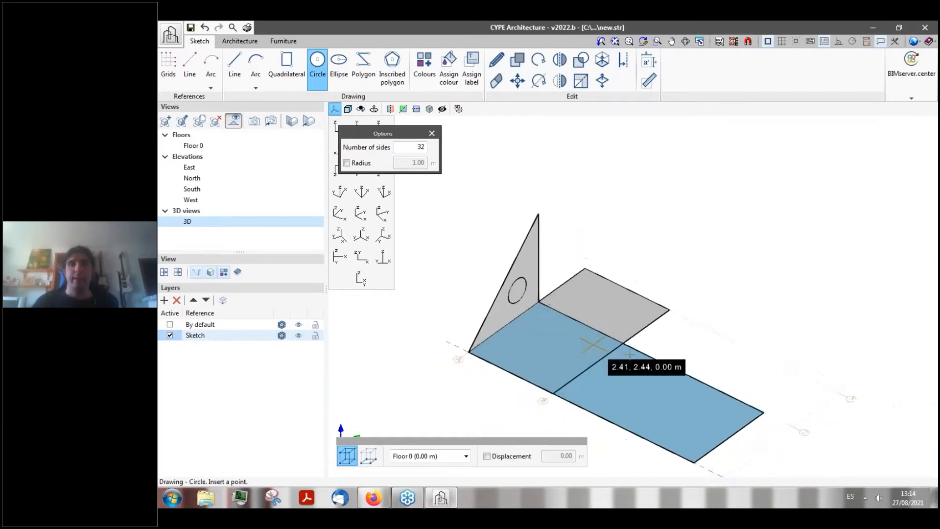
{"action": "scroll", "coordinate": [630, 354], "scroll_direction": "up", "scroll_amount": 3}
{"action": "scroll", "coordinate": [509, 326], "scroll_direction": "down", "scroll_amount": 2}
{"action": "scroll", "coordinate": [593, 349], "scroll_direction": "up", "scroll_amount": 1}
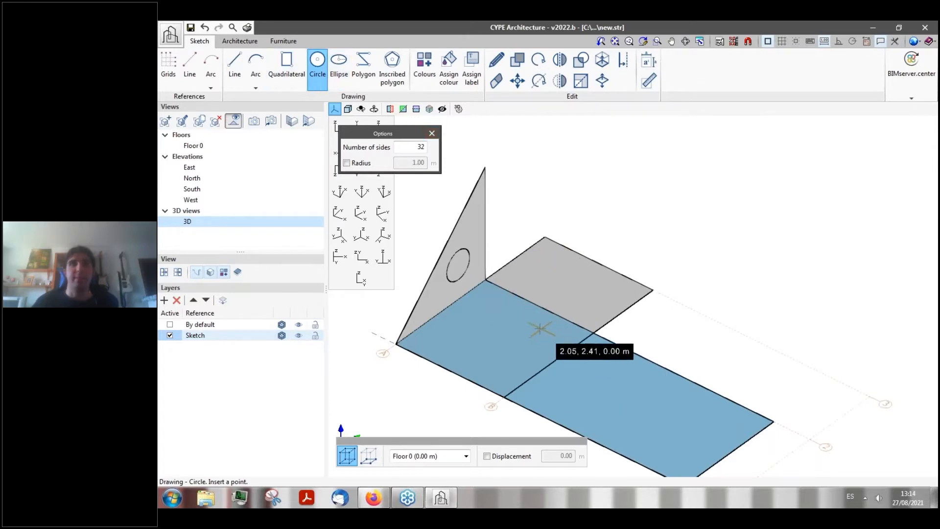
- Examine the BIM model's element categories and the Walls list, and close the dialog
{"action": "left_click", "coordinate": [240, 41]}
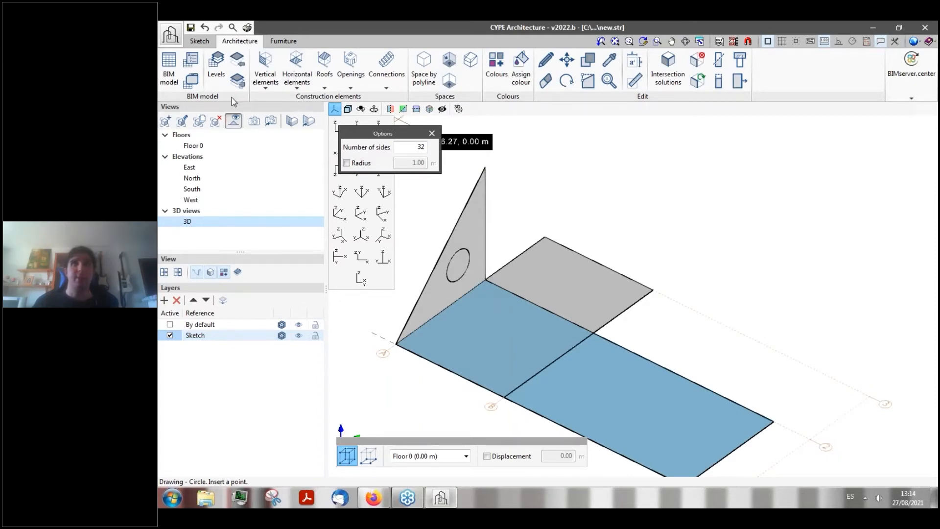
{"action": "left_click", "coordinate": [169, 83]}
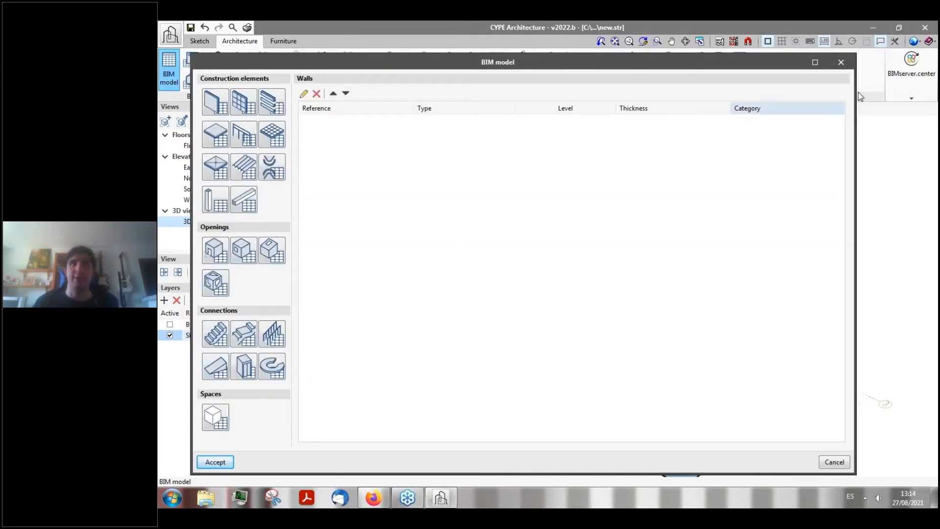
{"action": "left_click", "coordinate": [841, 63]}
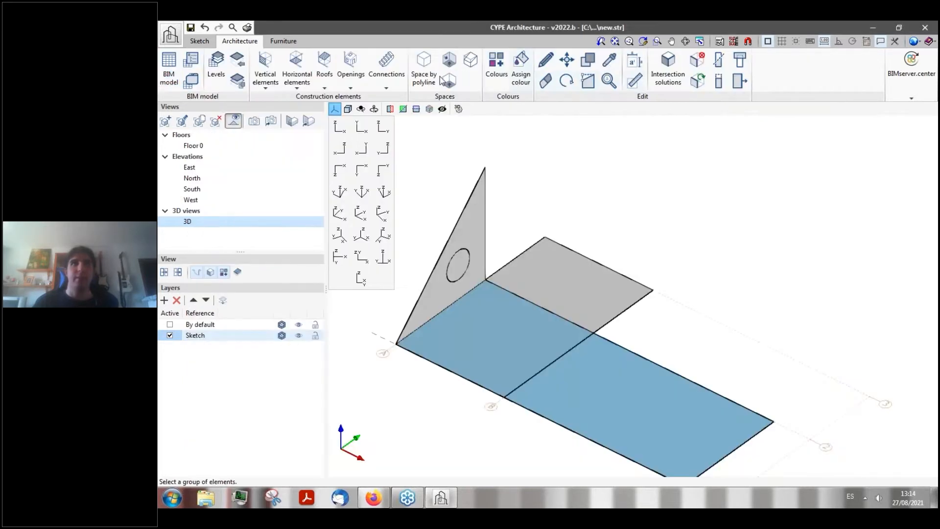
- Add a level named First floor at elevation 3 m, with a floor view and a 1.50 m distance to the top plane
{"action": "left_click", "coordinate": [214, 69]}
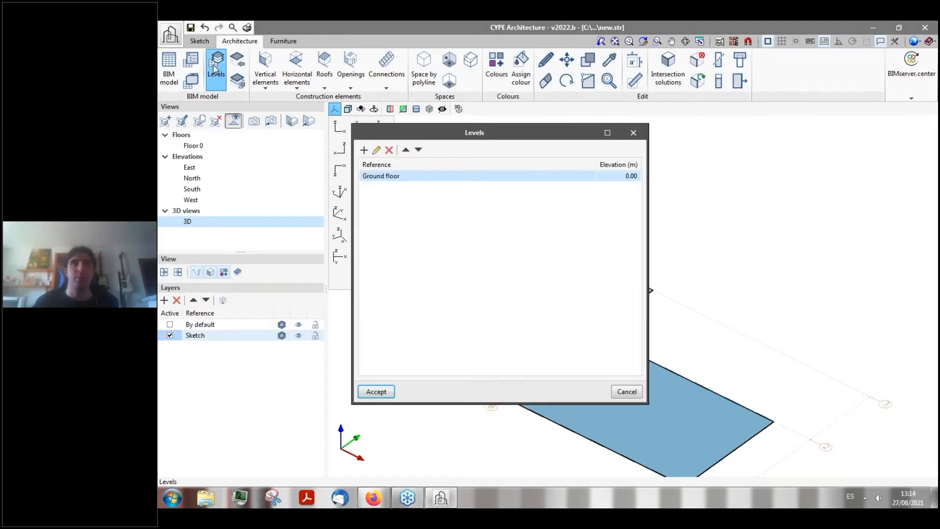
{"action": "left_click", "coordinate": [364, 150]}
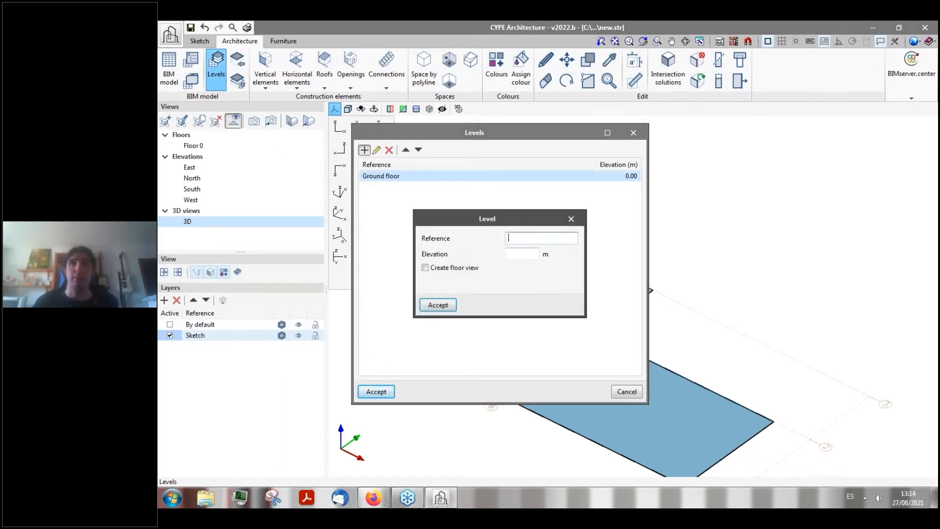
{"action": "type", "text": "First floor"}
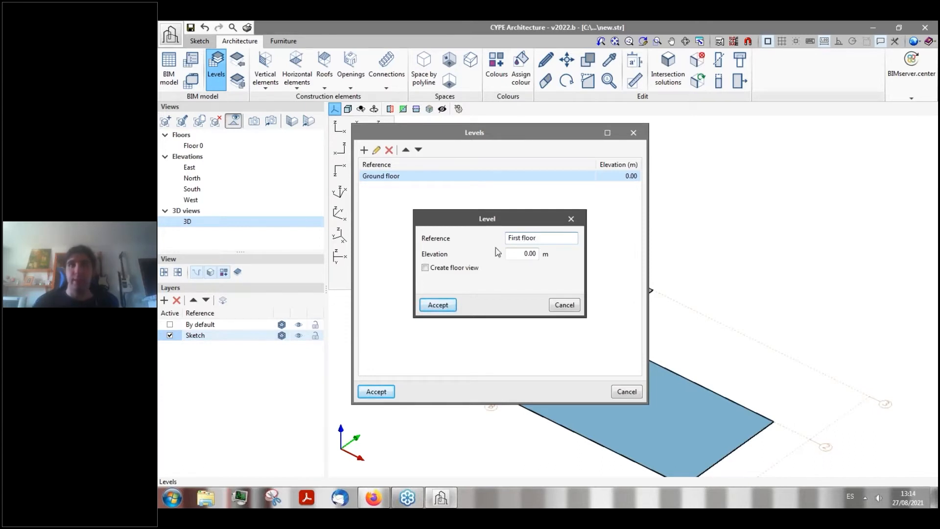
{"action": "key", "text": "Tab"}
{"action": "type", "text": "3"}
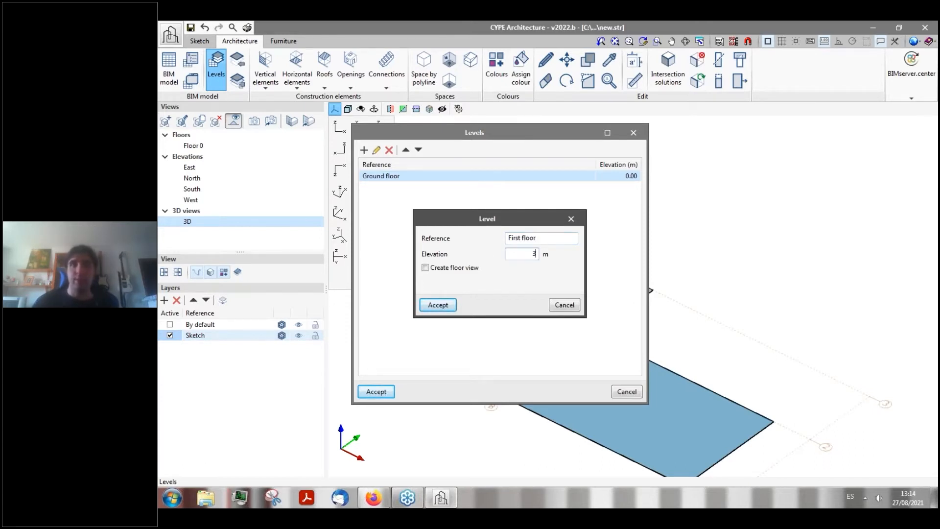
{"action": "left_click", "coordinate": [445, 268]}
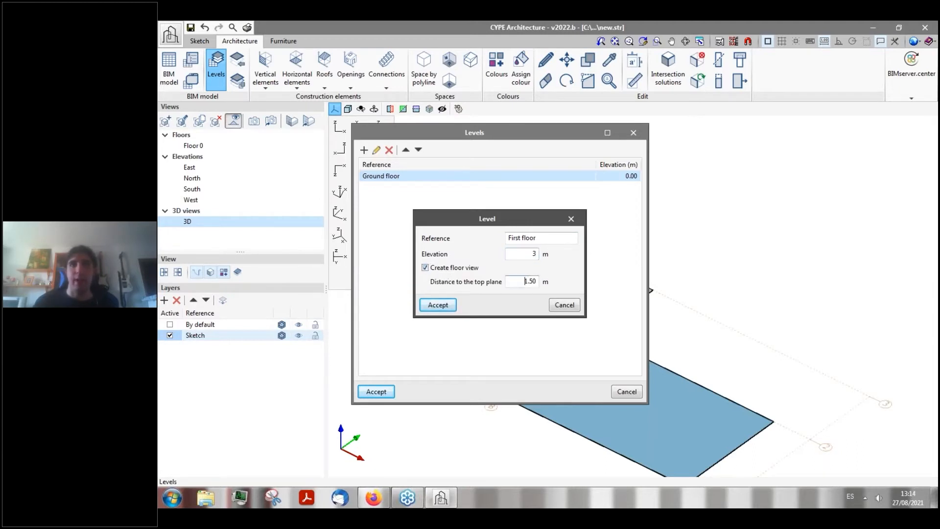
{"action": "double_click", "coordinate": [526, 281]}
{"action": "left_click", "coordinate": [438, 305]}
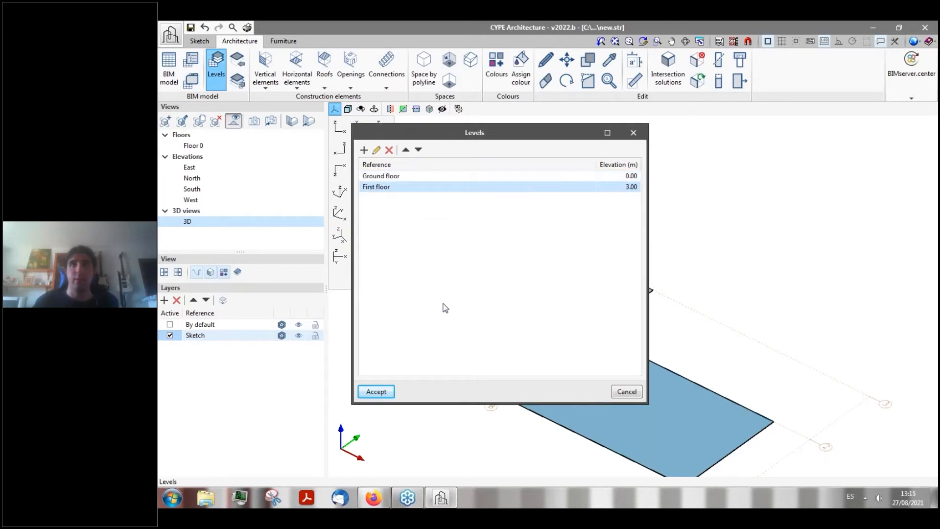
{"action": "left_click", "coordinate": [376, 392]}
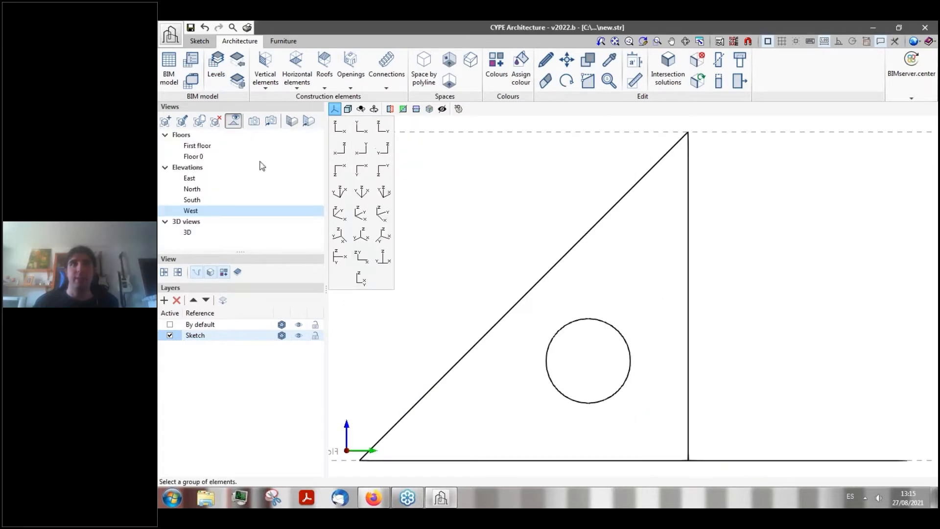
- Examine how the First floor level and the grids appear in its floor plan and in the 3D view
{"action": "left_click", "coordinate": [196, 146]}
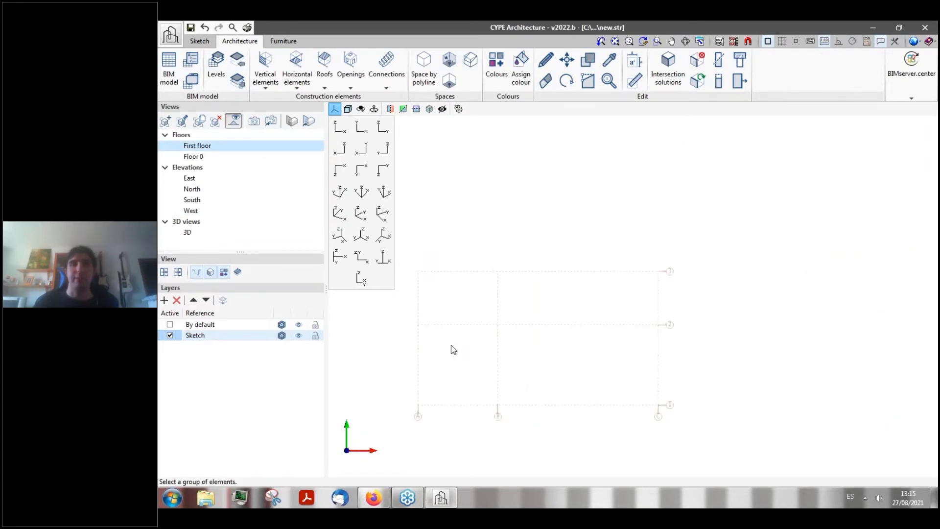
{"action": "scroll", "coordinate": [453, 349], "scroll_direction": "up", "scroll_amount": 1}
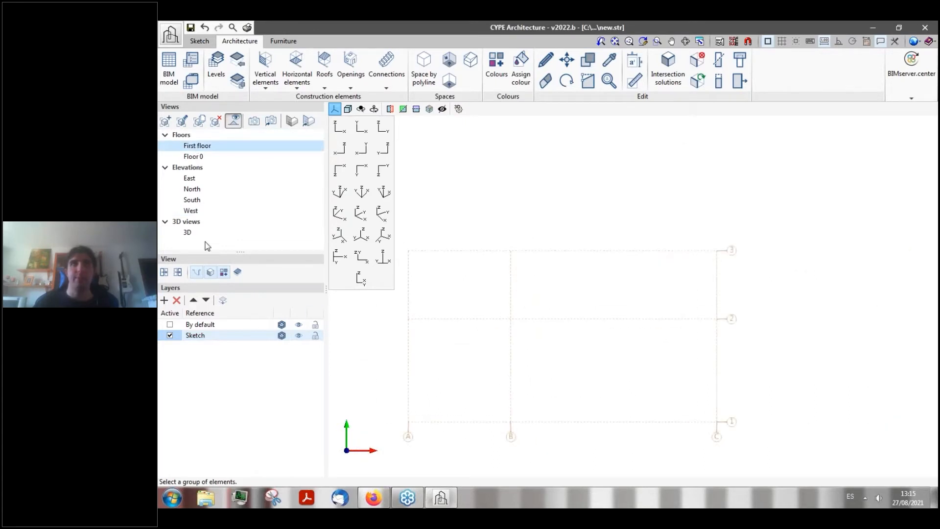
{"action": "left_click", "coordinate": [187, 233]}
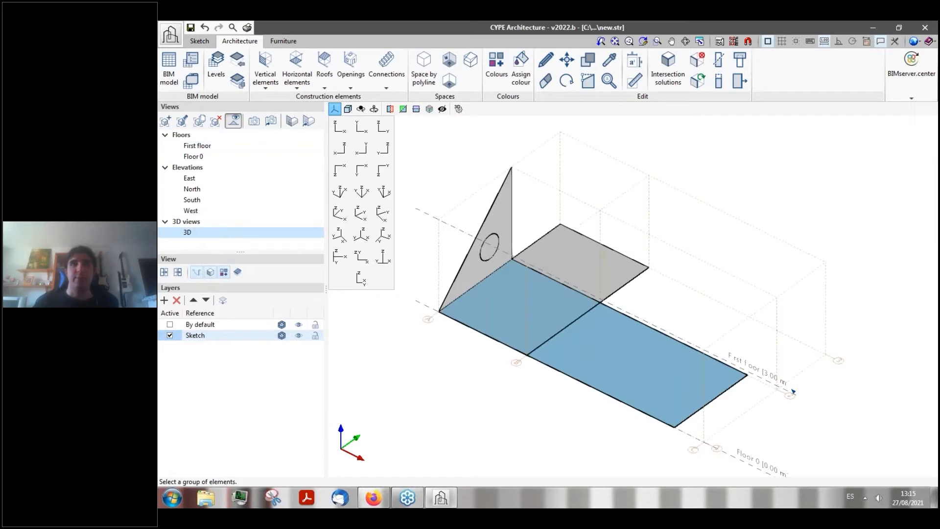
{"action": "scroll", "coordinate": [457, 350], "scroll_direction": "down", "scroll_amount": 3}
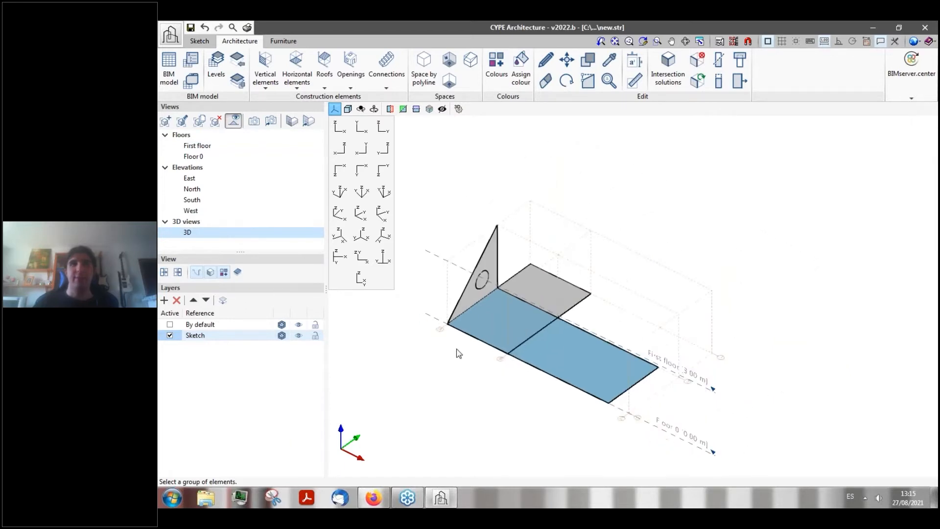
{"action": "scroll", "coordinate": [638, 331], "scroll_direction": "up", "scroll_amount": 3}
{"action": "scroll", "coordinate": [638, 331], "scroll_direction": "up", "scroll_amount": 2}
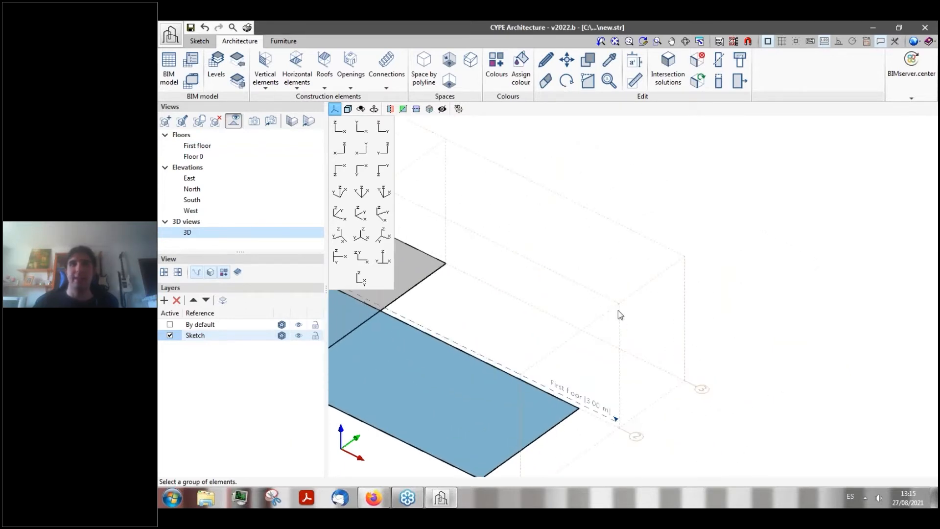
{"action": "scroll", "coordinate": [621, 357], "scroll_direction": "down", "scroll_amount": 3}
{"action": "scroll", "coordinate": [621, 362], "scroll_direction": "up", "scroll_amount": 3}
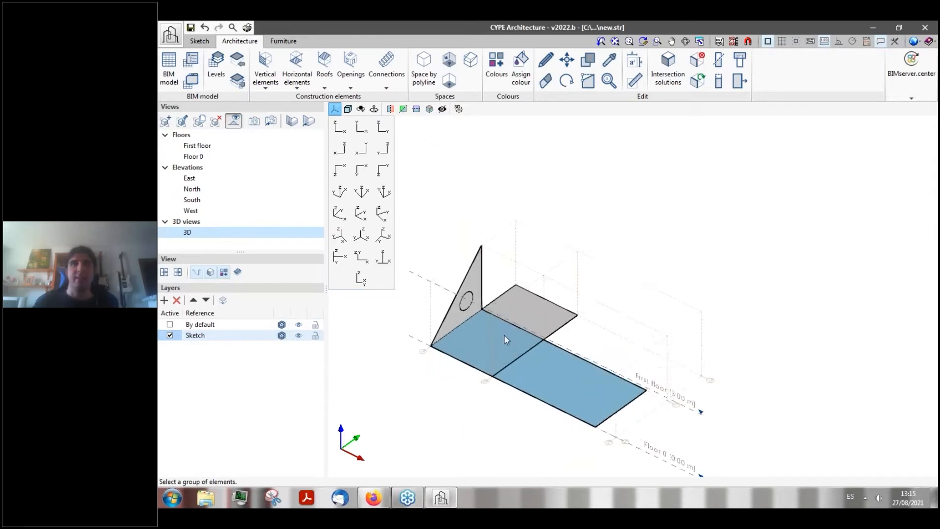
{"action": "left_click", "coordinate": [199, 41]}
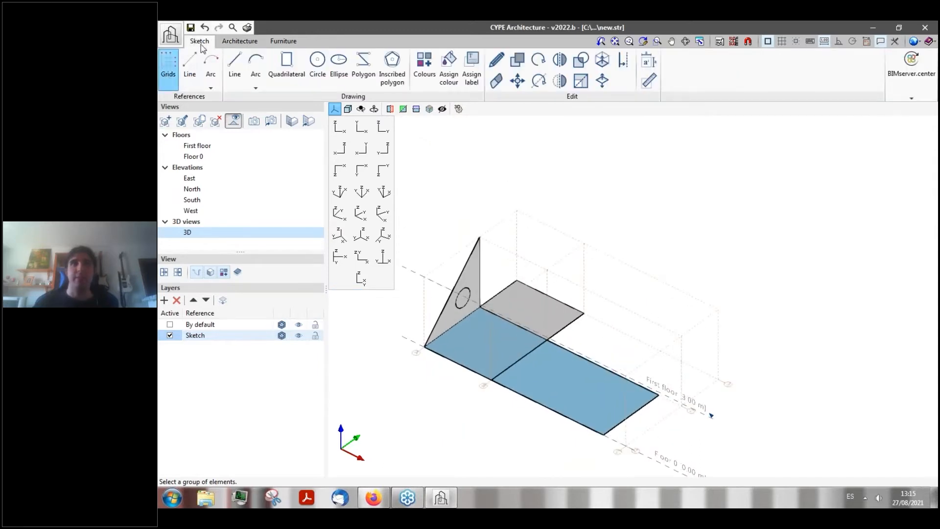
{"action": "left_click", "coordinate": [237, 42]}
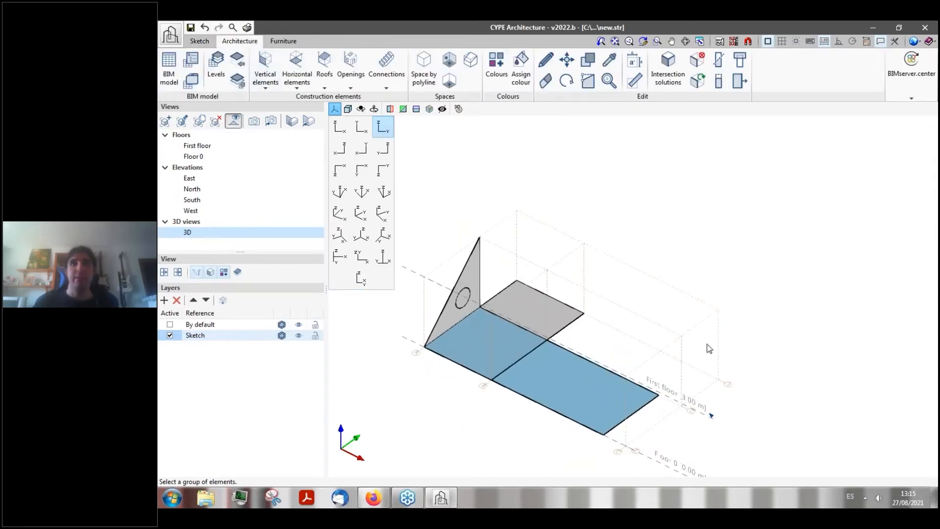
{"action": "scroll", "coordinate": [688, 403], "scroll_direction": "up", "scroll_amount": 2}
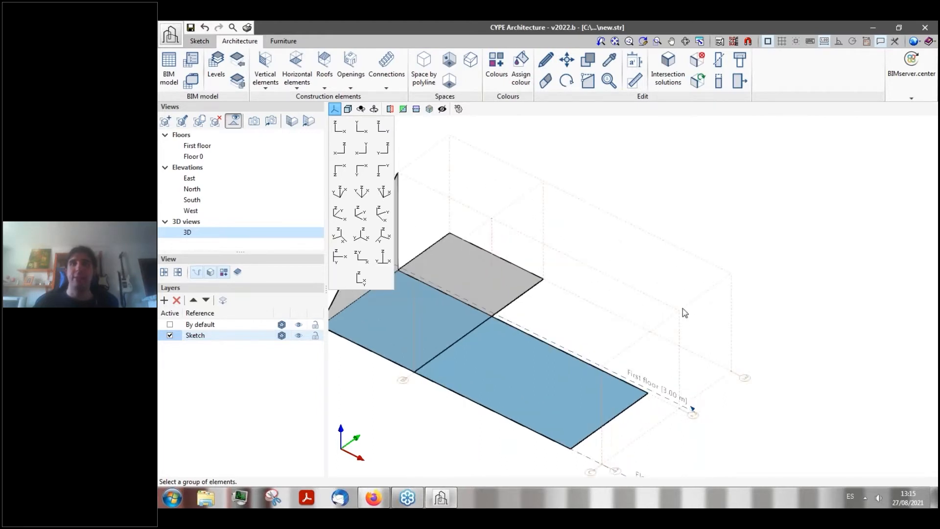
{"action": "scroll", "coordinate": [574, 324], "scroll_direction": "down", "scroll_amount": 3}
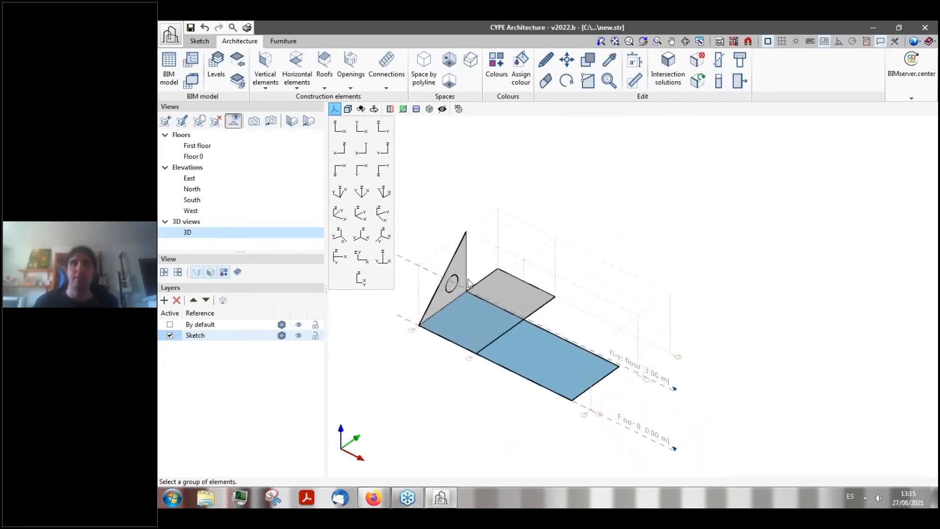
{"action": "scroll", "coordinate": [457, 276], "scroll_direction": "up", "scroll_amount": 3}
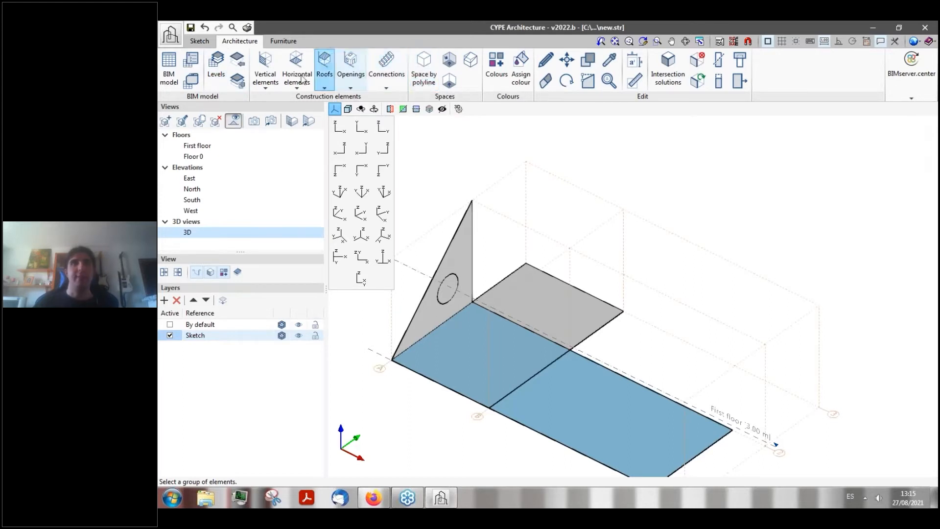
- Examine the construction element tools for vertical elements, horizontal elements, roofs and openings
{"action": "left_click", "coordinate": [264, 66]}
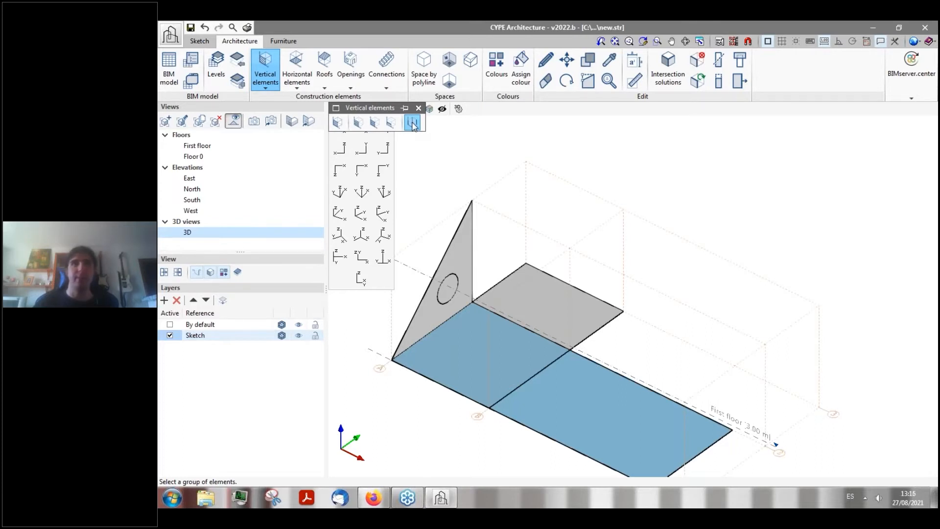
{"action": "left_click", "coordinate": [300, 85]}
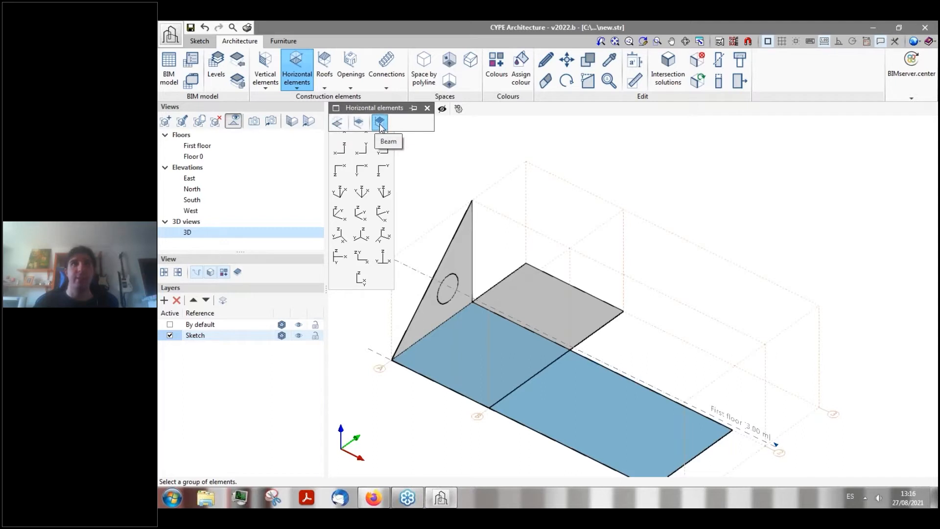
{"action": "left_click", "coordinate": [324, 68]}
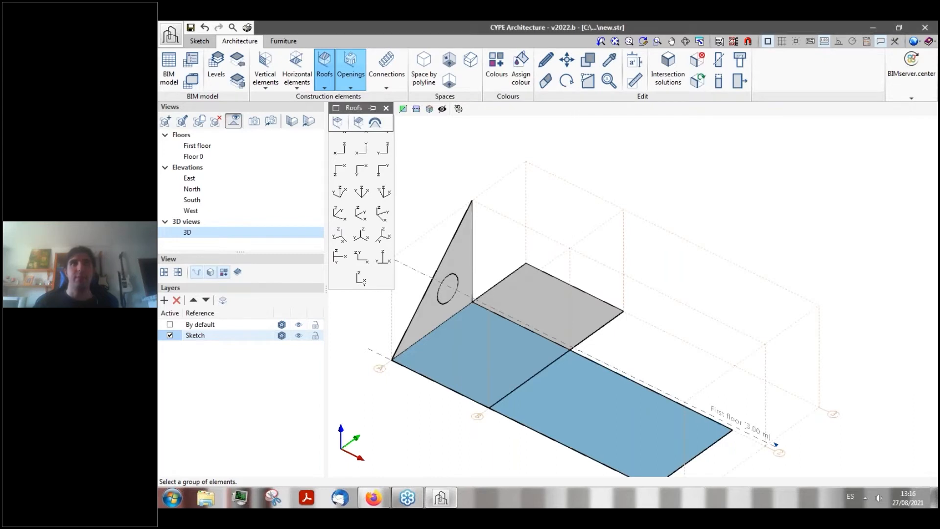
{"action": "left_click", "coordinate": [352, 80]}
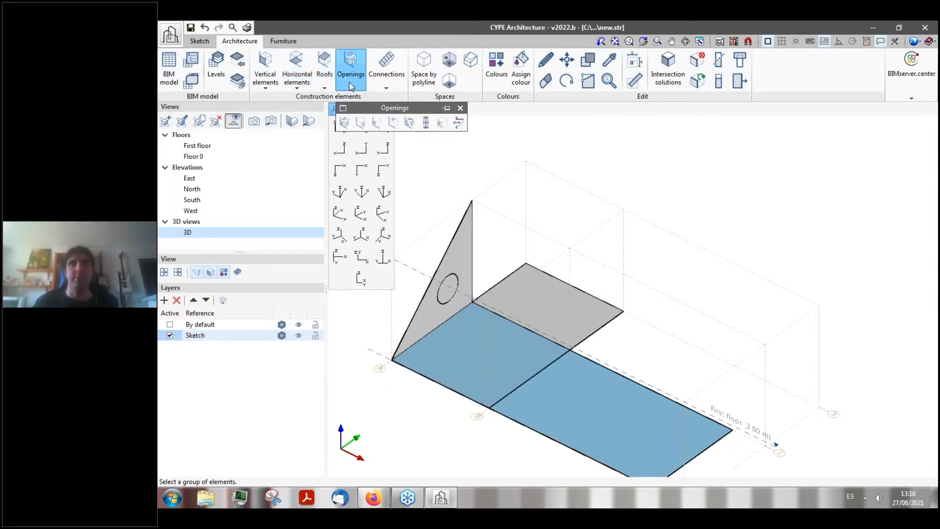
- Examine the construction element tools for connections
{"action": "left_click", "coordinate": [391, 85]}
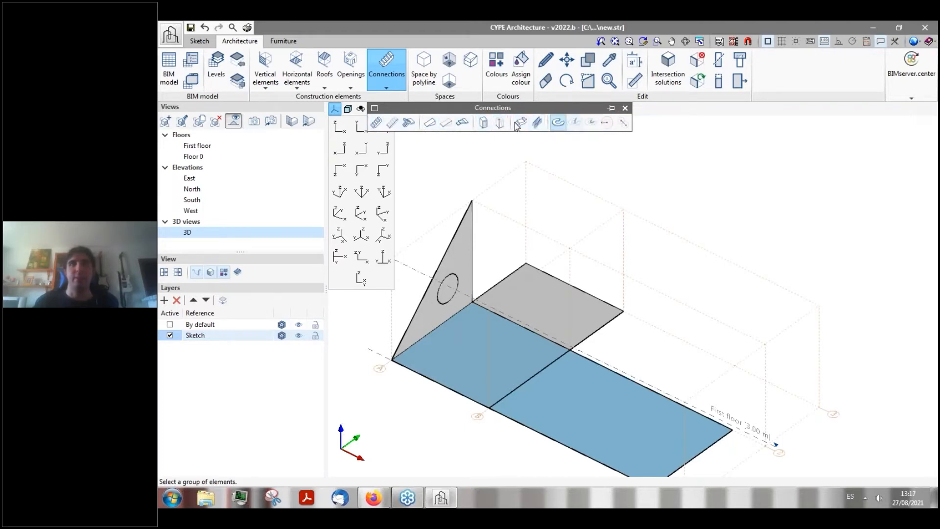
{"action": "left_click", "coordinate": [625, 108]}
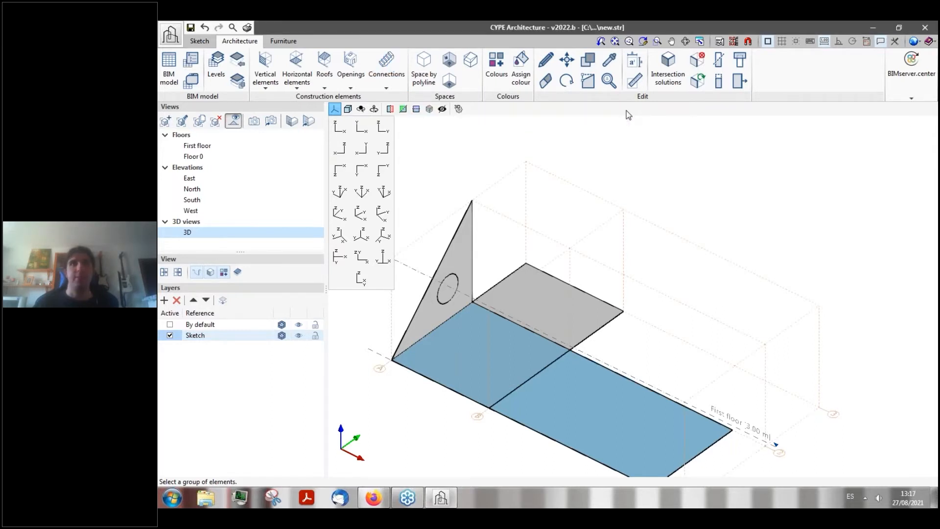
- Add a layer named Structure and make it the active layer for the vertical elements
{"action": "left_click", "coordinate": [266, 81]}
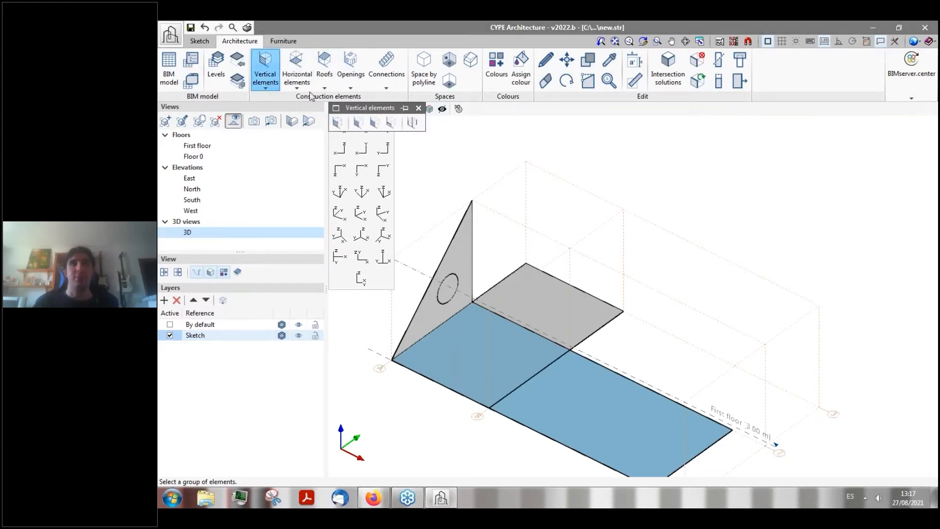
{"action": "left_click", "coordinate": [412, 122]}
{"action": "left_click", "coordinate": [164, 300]}
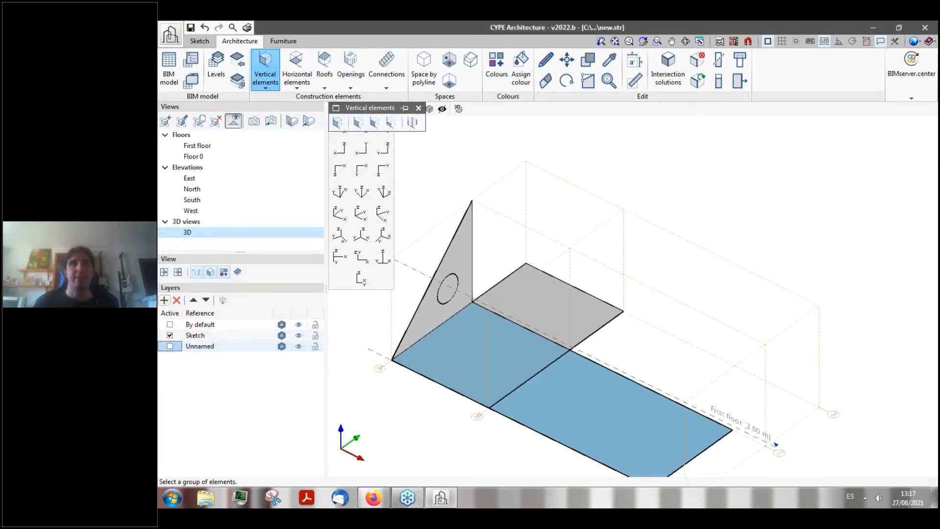
{"action": "double_click", "coordinate": [211, 347]}
{"action": "type", "text": "Structure"}
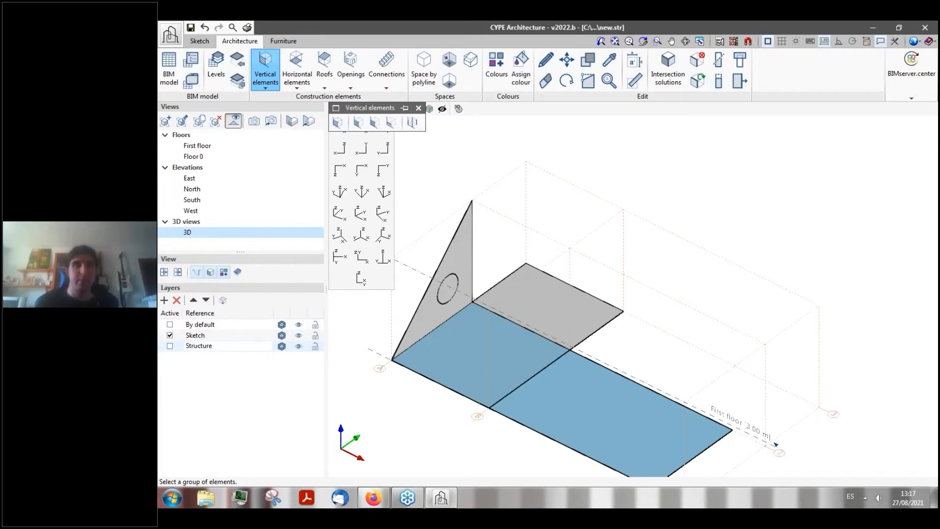
{"action": "left_click", "coordinate": [170, 346]}
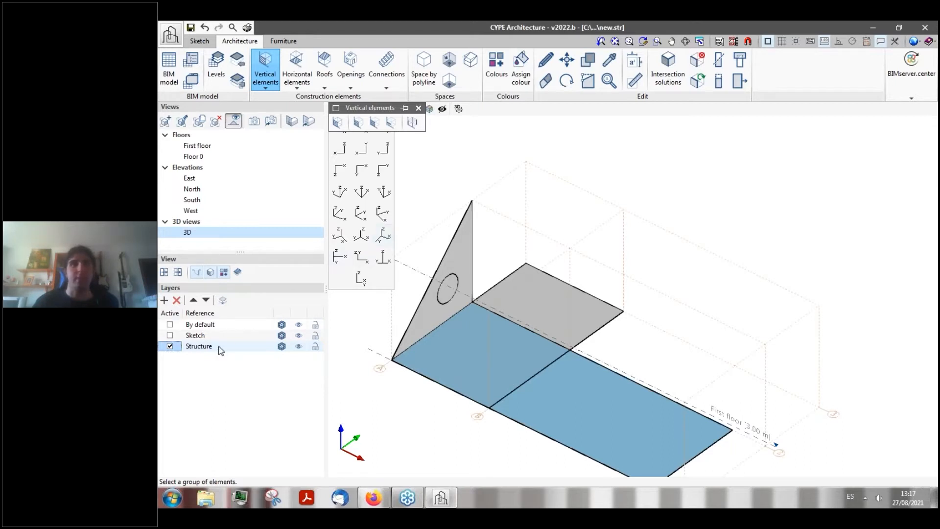
- Start a column on the First floor level, 3.00 m high, with a rectangular 0.30 x 0.30 m section
{"action": "left_click", "coordinate": [414, 123]}
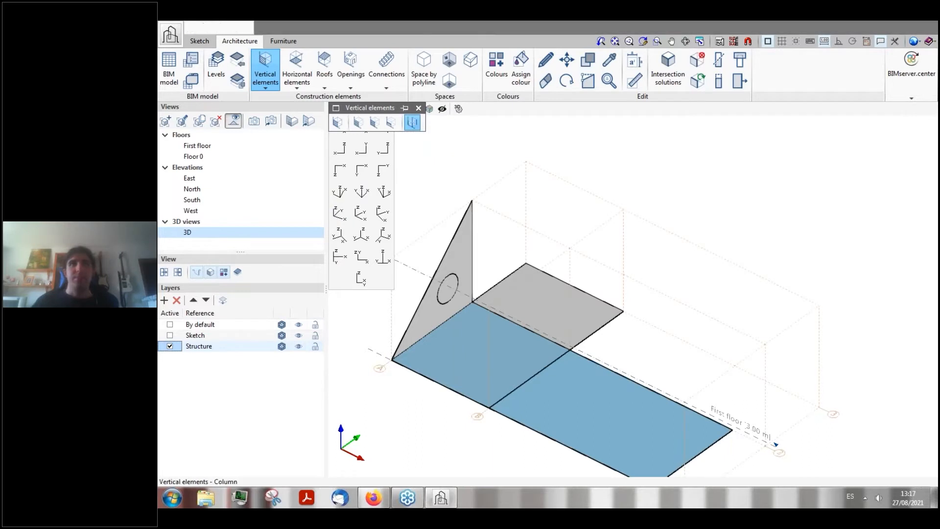
{"action": "left_click_drag", "start_coordinate": [688, 165], "coordinate": [528, 202]}
{"action": "left_click", "coordinate": [514, 209]}
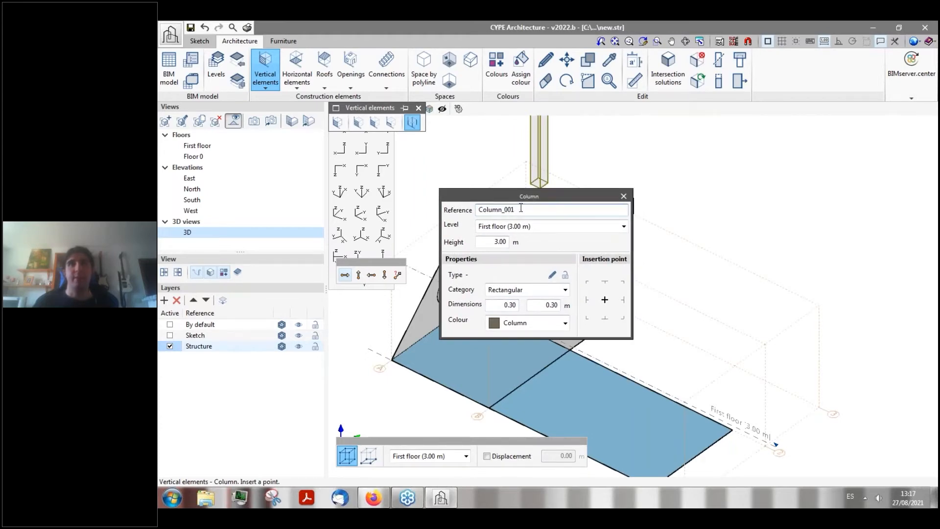
{"action": "double_click", "coordinate": [523, 209]}
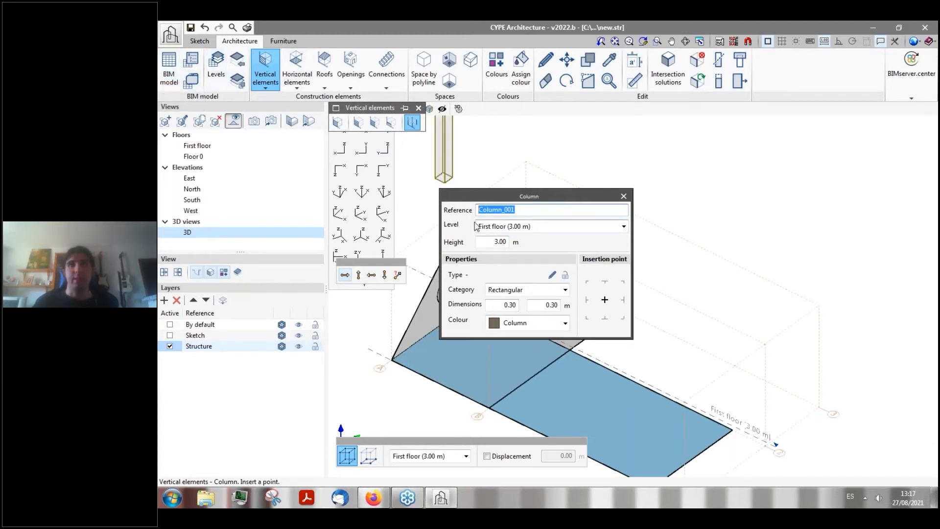
{"action": "left_click", "coordinate": [624, 226]}
{"action": "left_click", "coordinate": [568, 235]}
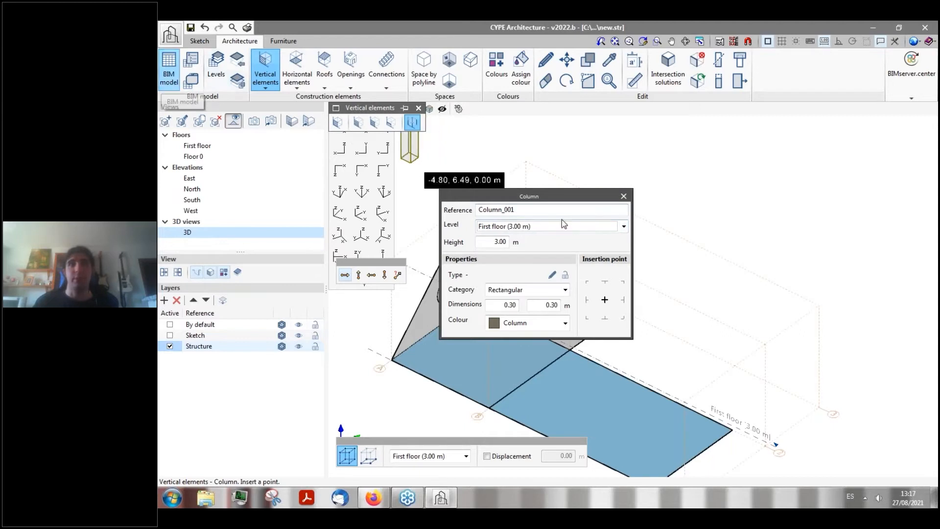
{"action": "left_click", "coordinate": [624, 226]}
{"action": "left_click", "coordinate": [548, 239]}
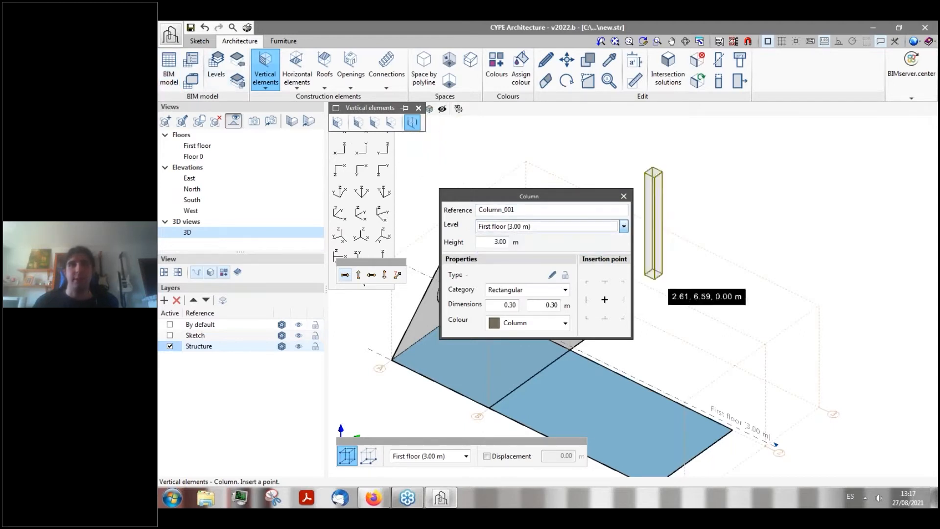
{"action": "left_click", "coordinate": [507, 228]}
{"action": "left_click", "coordinate": [507, 228]}
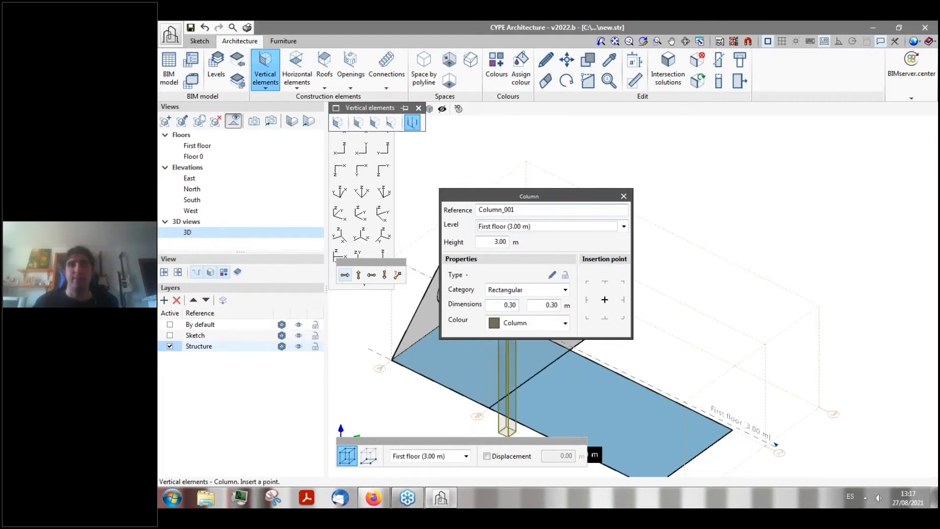
{"action": "left_click", "coordinate": [500, 242]}
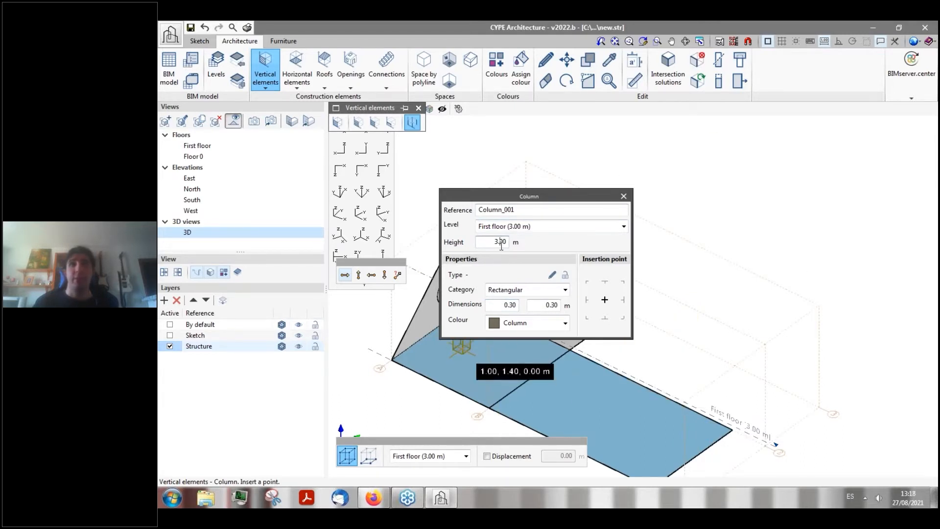
{"action": "left_click_drag", "start_coordinate": [492, 242], "coordinate": [503, 243]}
{"action": "left_click", "coordinate": [504, 304]}
- Define the column type as 30x30 with description RCC and tag RCC Column, and lock the type's properties
{"action": "left_click", "coordinate": [552, 276]}
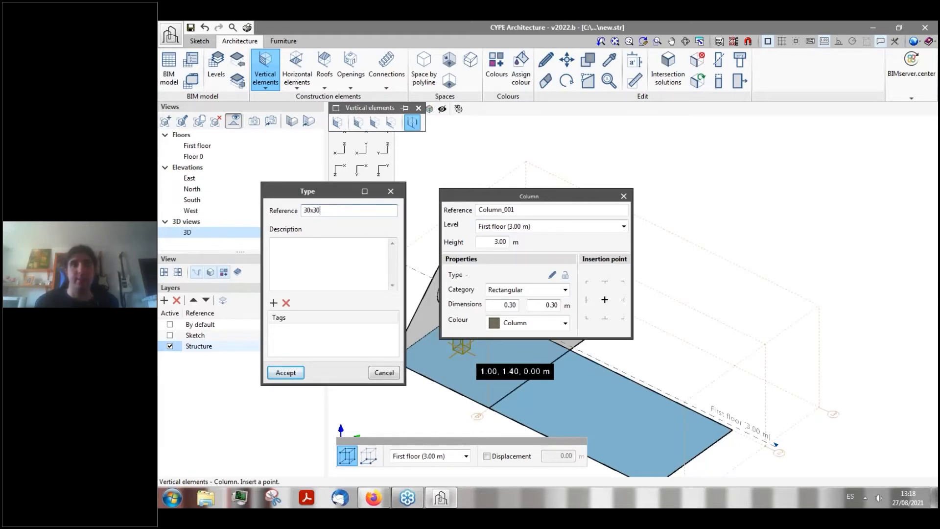
{"action": "left_click", "coordinate": [283, 249]}
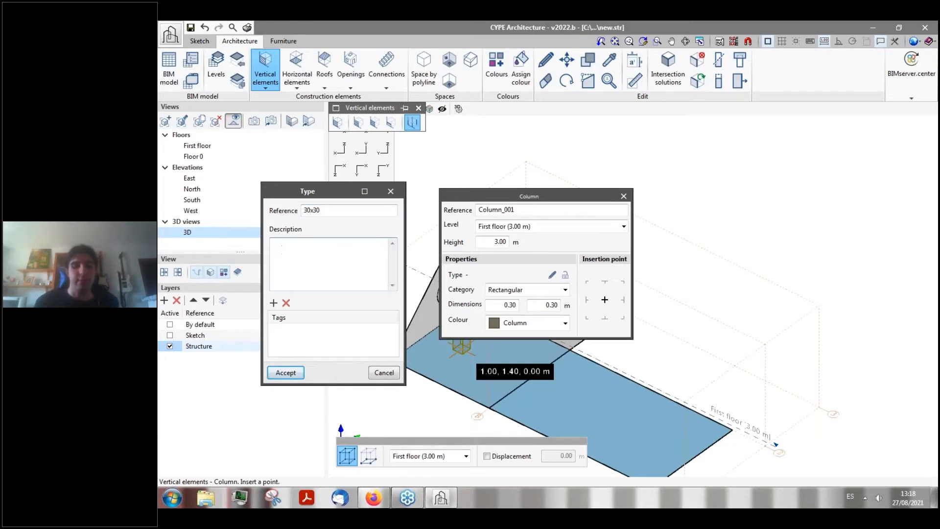
{"action": "left_click", "coordinate": [274, 303]}
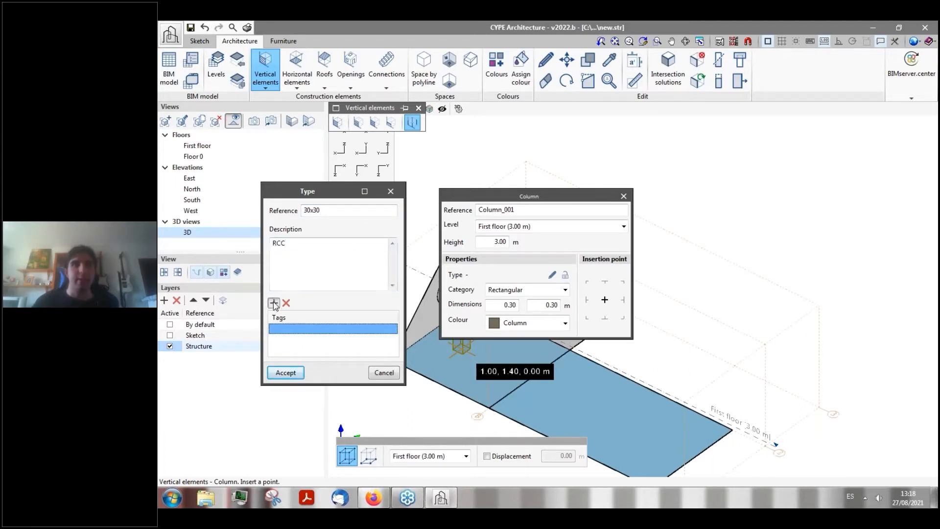
{"action": "left_click", "coordinate": [295, 333]}
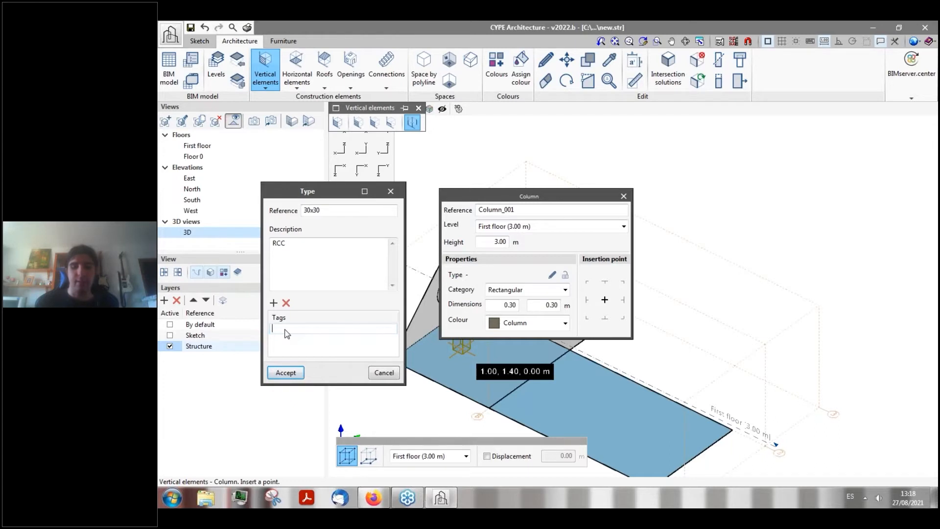
{"action": "type", "text": "RCC Column"}
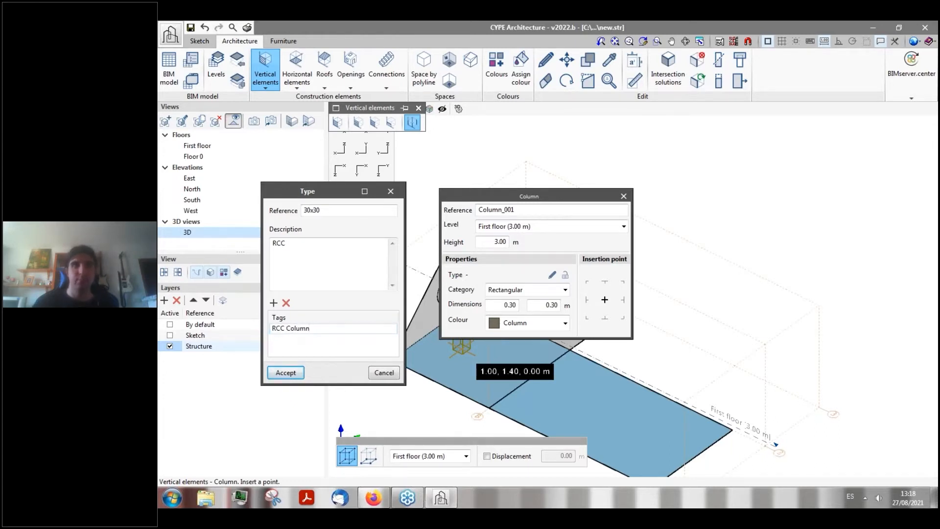
{"action": "left_click", "coordinate": [286, 373]}
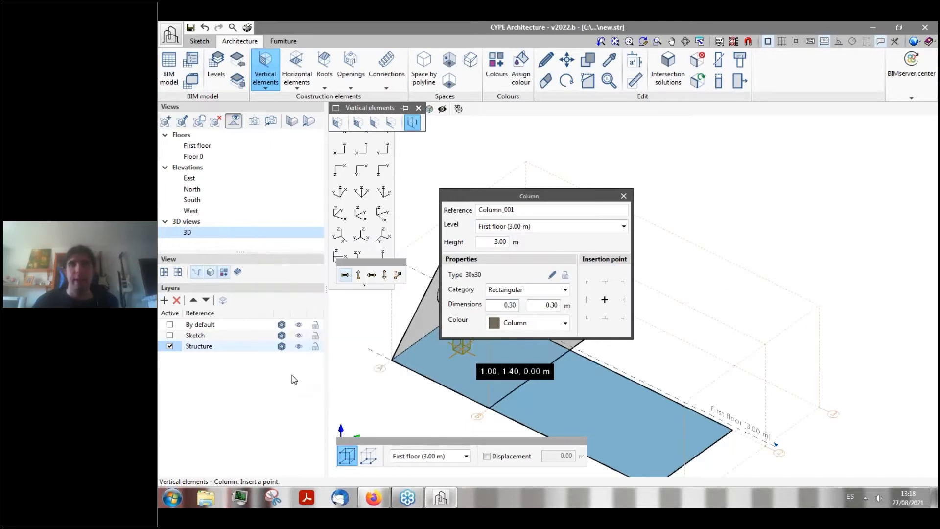
{"action": "left_click", "coordinate": [564, 275]}
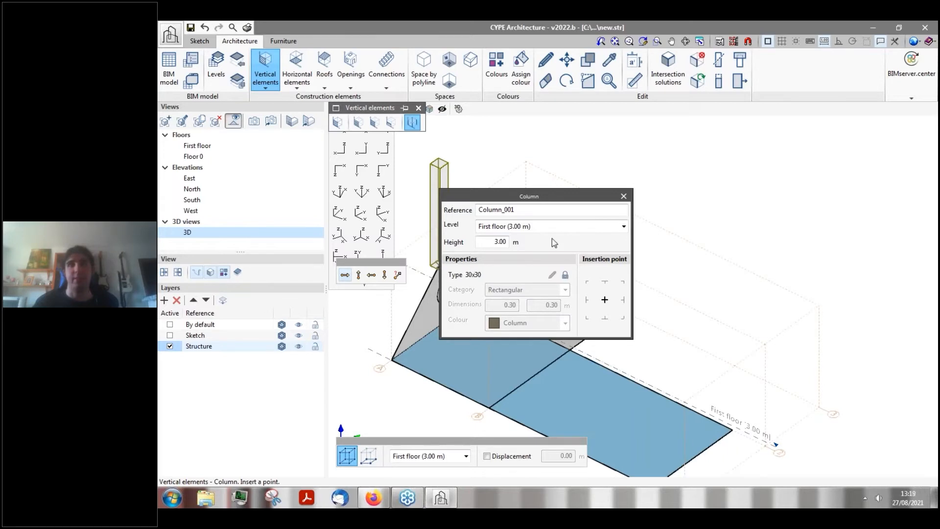
- Place two 30x30 columns at 0.00, 3.00, 0.00 m and 3.00, 3.00, 0.00 m on the blue surfaces' rear edge
{"action": "left_click_drag", "start_coordinate": [538, 198], "coordinate": [698, 120]}
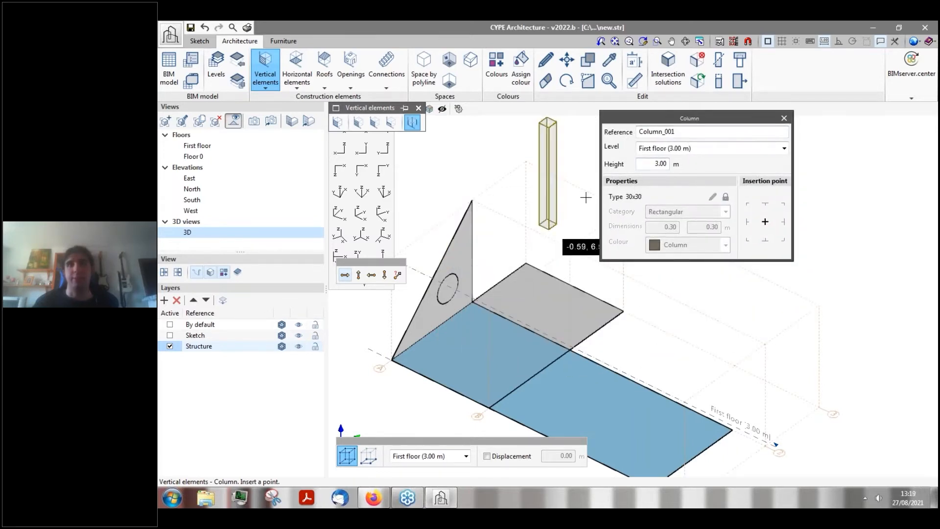
{"action": "left_click_drag", "start_coordinate": [686, 124], "coordinate": [564, 158]}
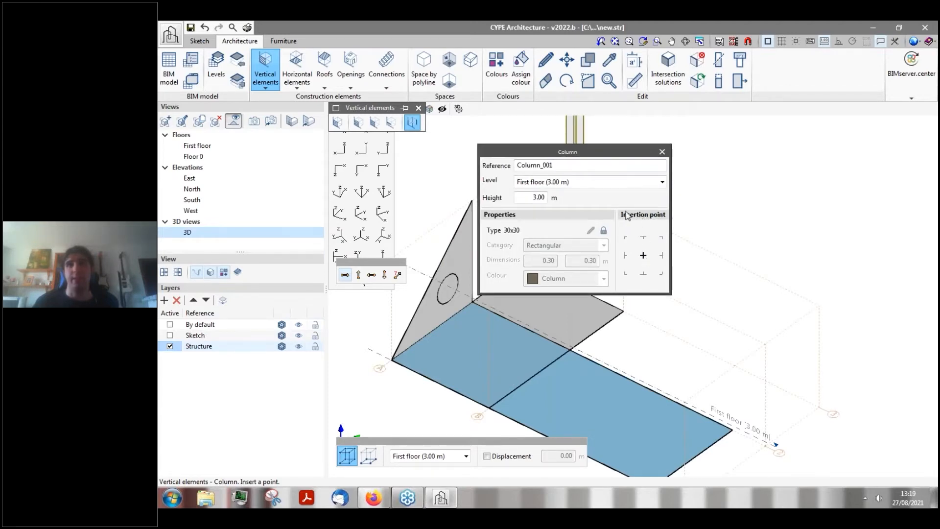
{"action": "left_click_drag", "start_coordinate": [603, 155], "coordinate": [639, 259]}
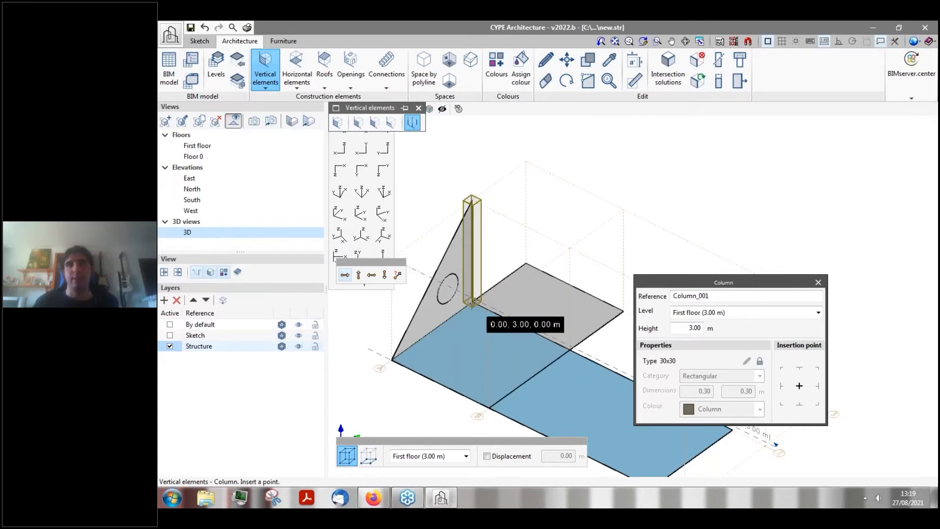
{"action": "left_click", "coordinate": [472, 302]}
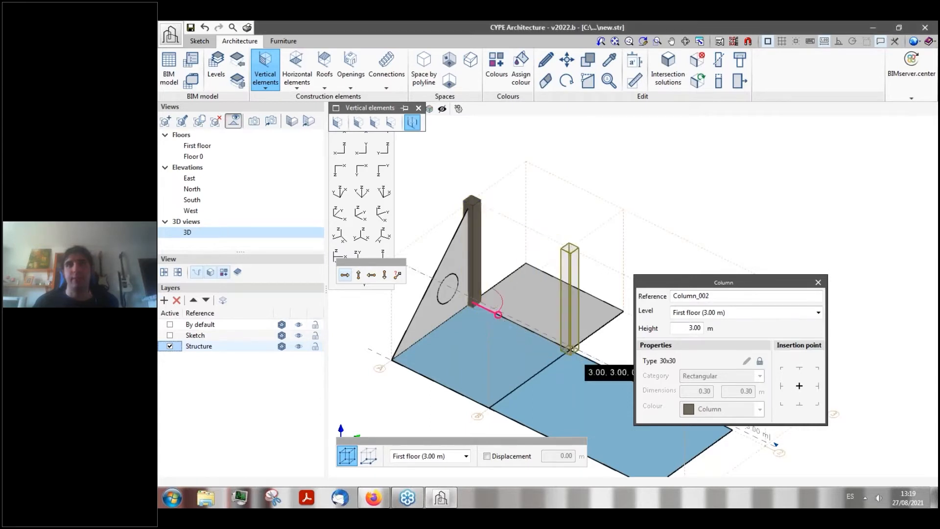
{"action": "left_click", "coordinate": [569, 349]}
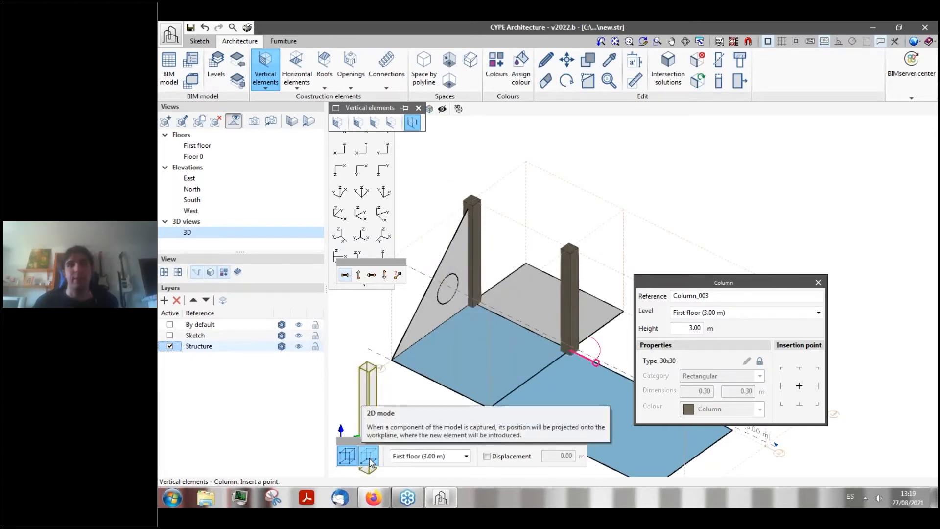
- Try the 2D capture mode on the Floor 0 workplane, and set the workplane to First floor (3.00 m)
{"action": "left_click", "coordinate": [465, 456]}
{"action": "left_click", "coordinate": [412, 392]}
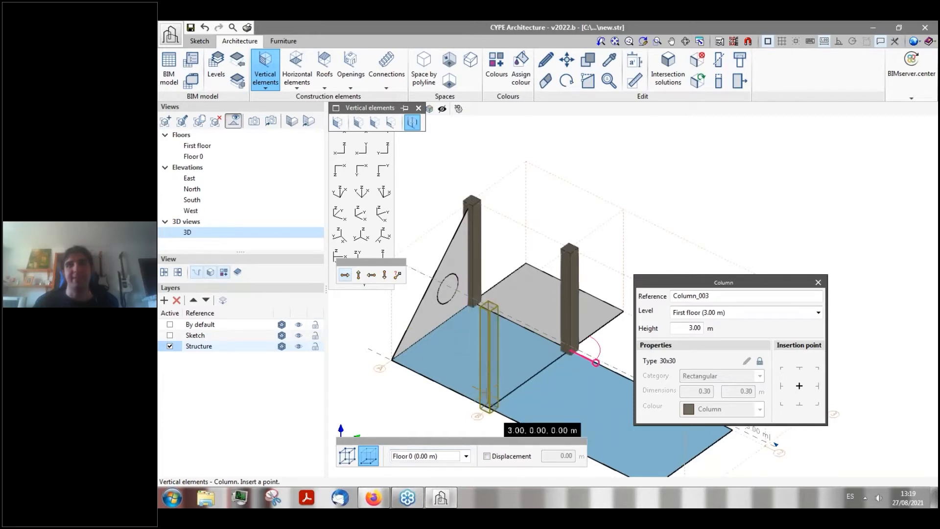
{"action": "left_click", "coordinate": [463, 455]}
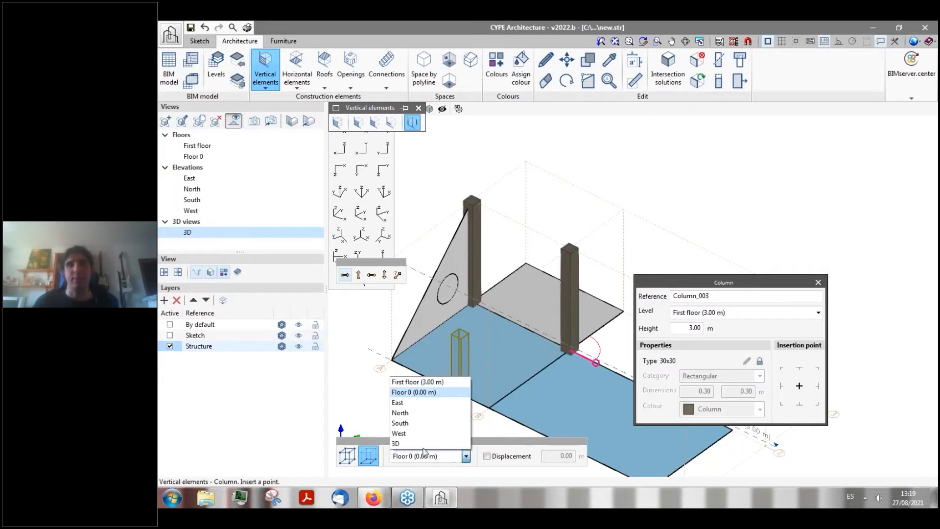
{"action": "left_click", "coordinate": [410, 382]}
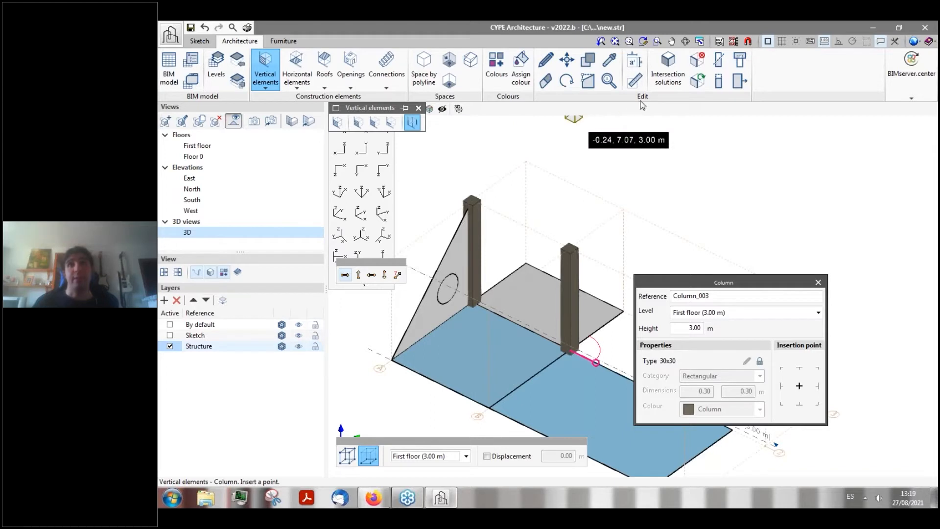
- Review the editable properties of the column beside the triangular surface, and close them without changes
{"action": "left_click", "coordinate": [546, 67]}
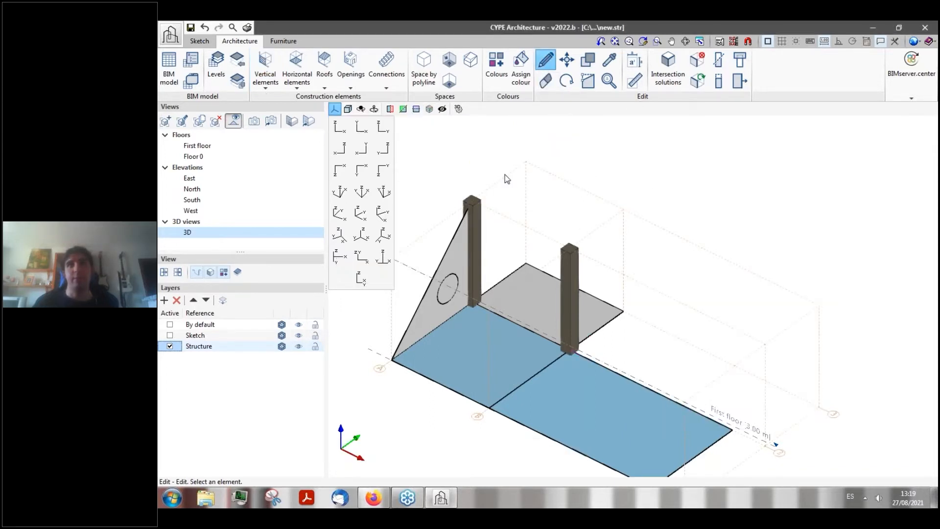
{"action": "left_click", "coordinate": [477, 210]}
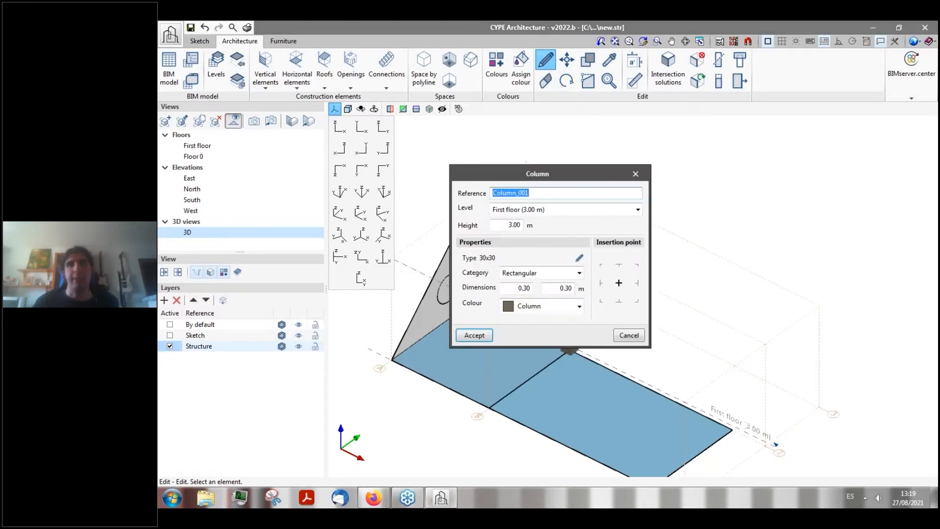
{"action": "left_click_drag", "start_coordinate": [568, 170], "coordinate": [559, 208]}
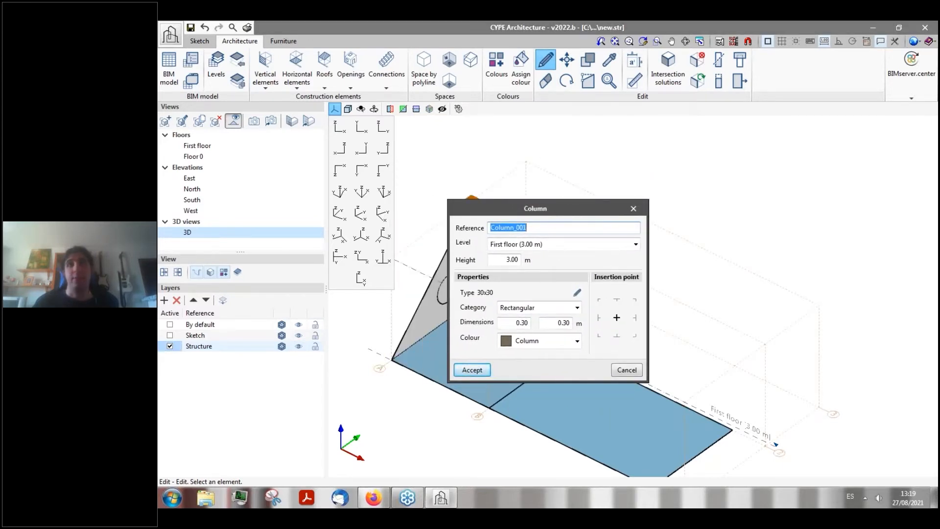
{"action": "left_click", "coordinate": [633, 209]}
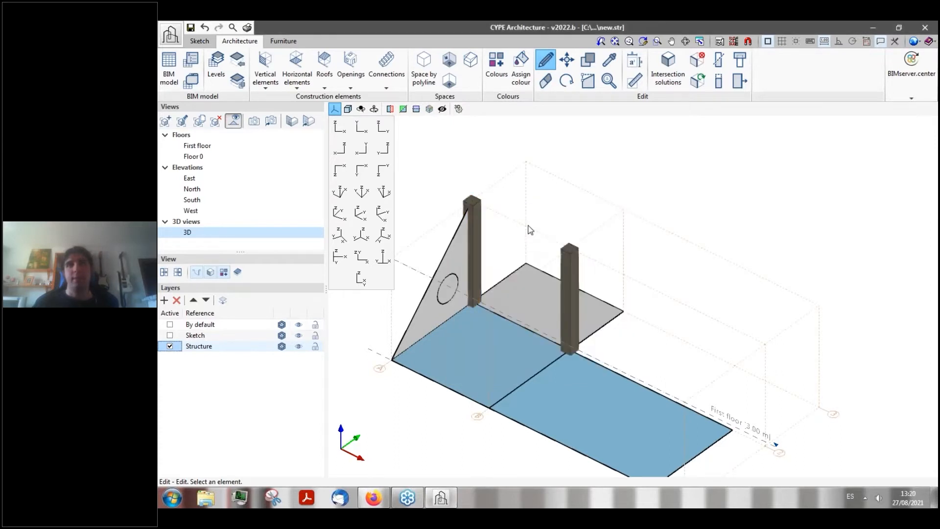
- Examine both columns in the Floor 0 plan and return to the 3D view
{"action": "left_click", "coordinate": [191, 157]}
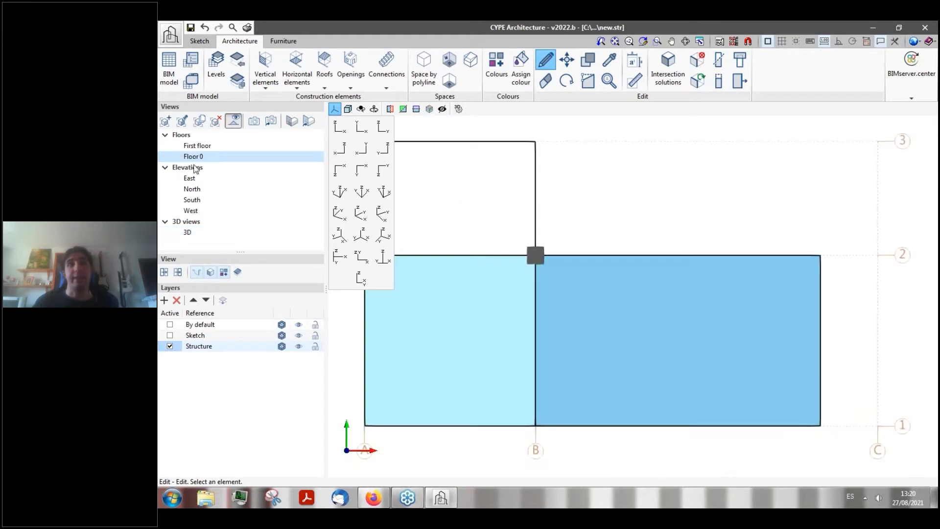
{"action": "scroll", "coordinate": [425, 363], "scroll_direction": "down", "scroll_amount": 2}
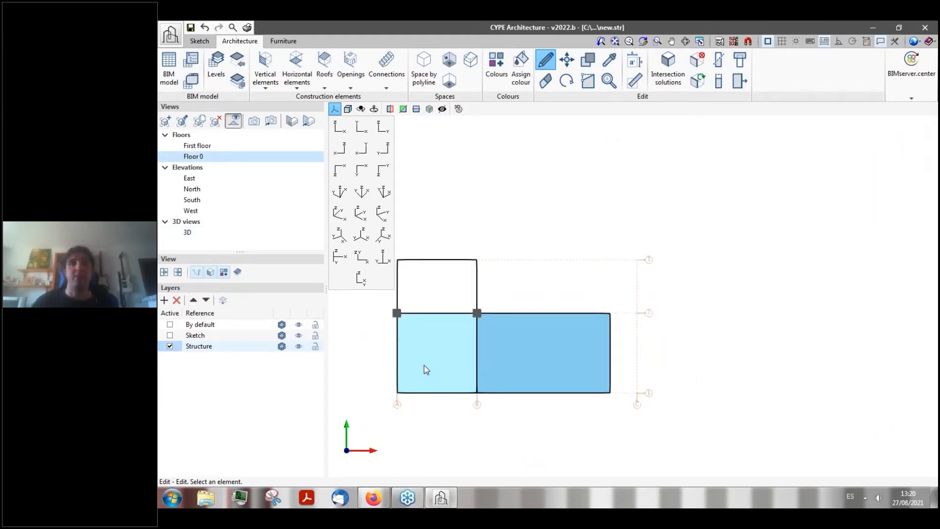
{"action": "left_click", "coordinate": [188, 233]}
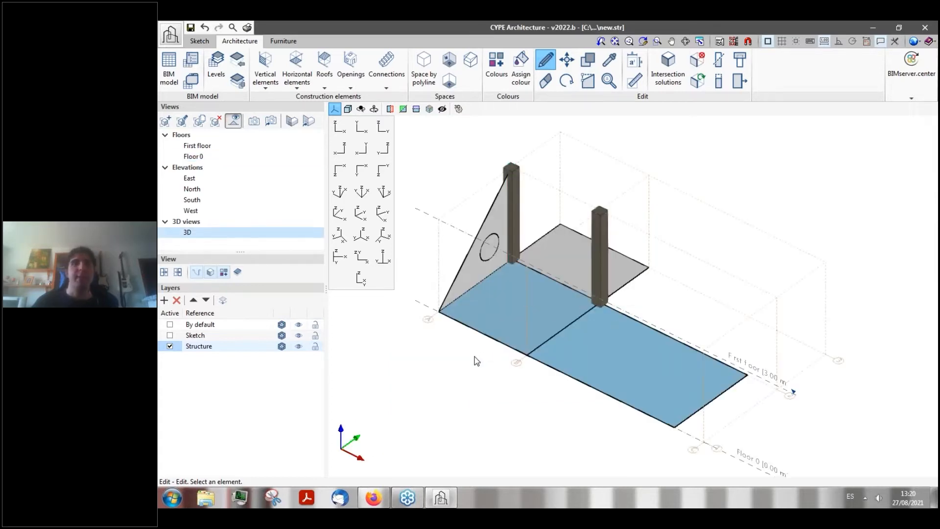
- In the Floor 0 plan, place 30x30 columns at 8.00, 3.00 m, 8.00, 0.00 m and 3.00, 0.00 m
{"action": "left_click", "coordinate": [198, 146]}
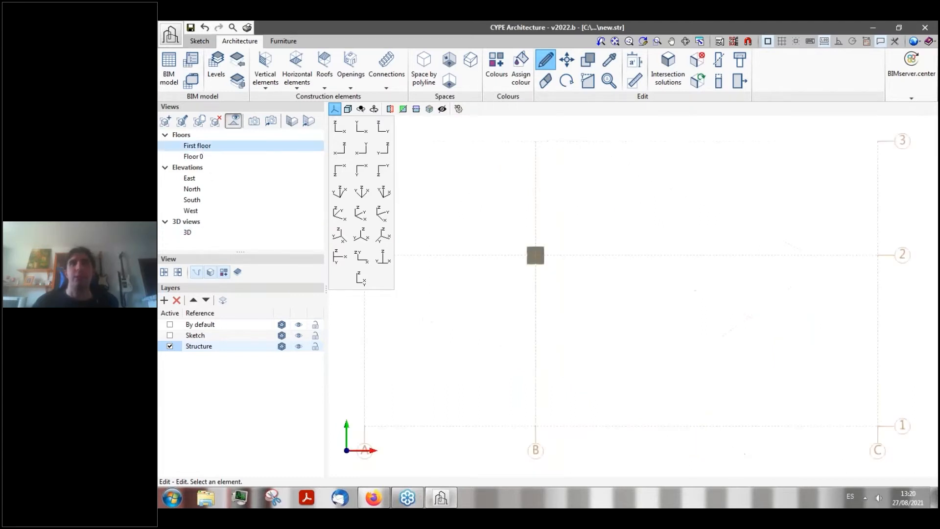
{"action": "left_click", "coordinate": [204, 157]}
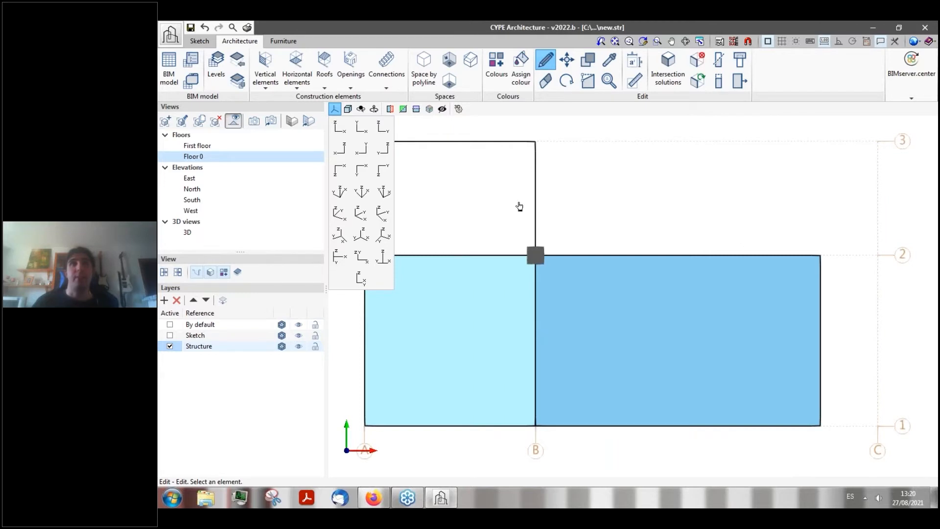
{"action": "left_click", "coordinate": [263, 79]}
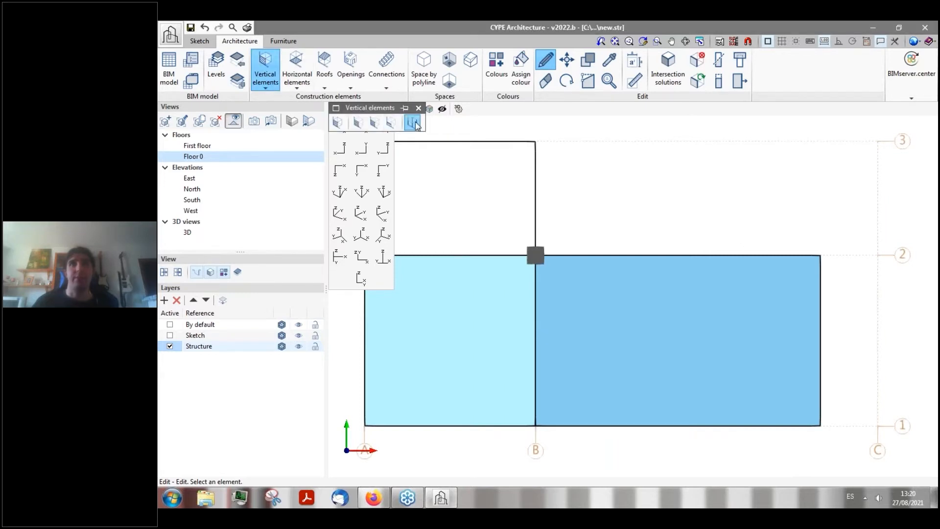
{"action": "left_click", "coordinate": [414, 123]}
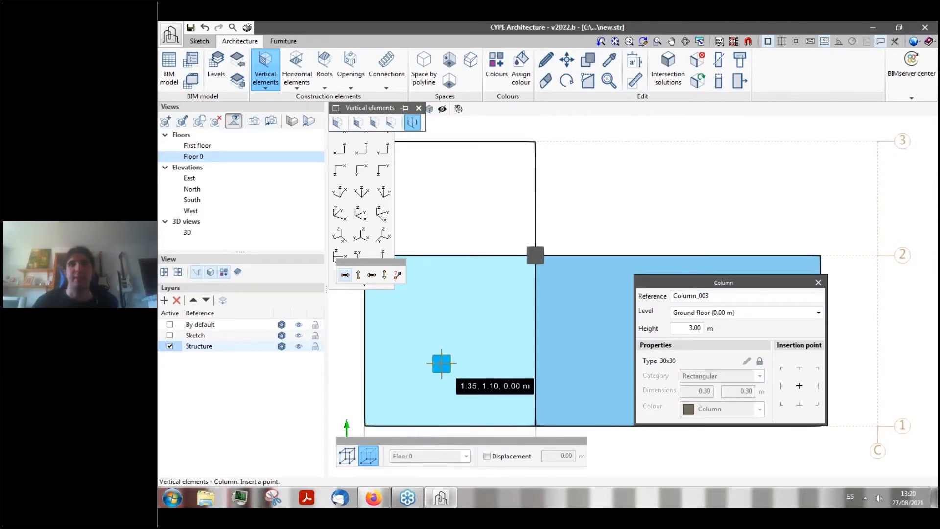
{"action": "scroll", "coordinate": [436, 363], "scroll_direction": "down", "scroll_amount": 5}
{"action": "scroll", "coordinate": [557, 368], "scroll_direction": "up", "scroll_amount": 3}
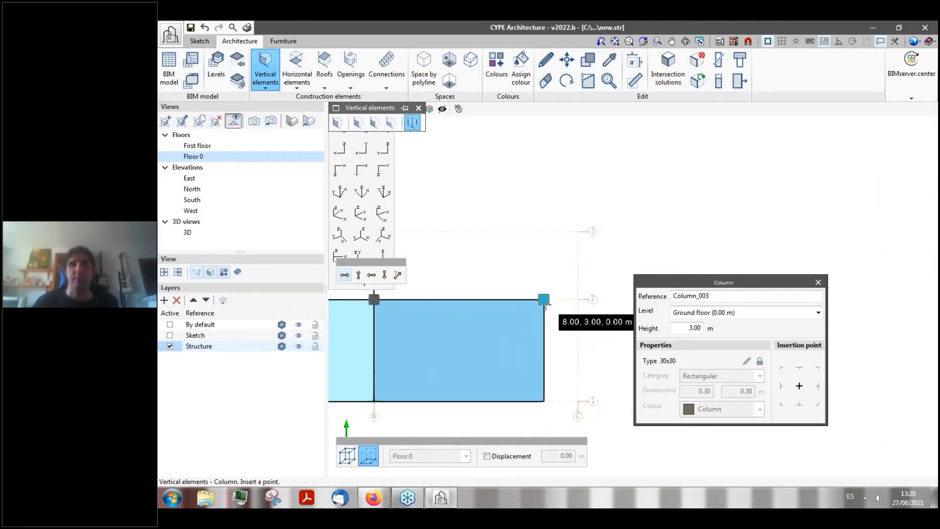
{"action": "left_click", "coordinate": [544, 299]}
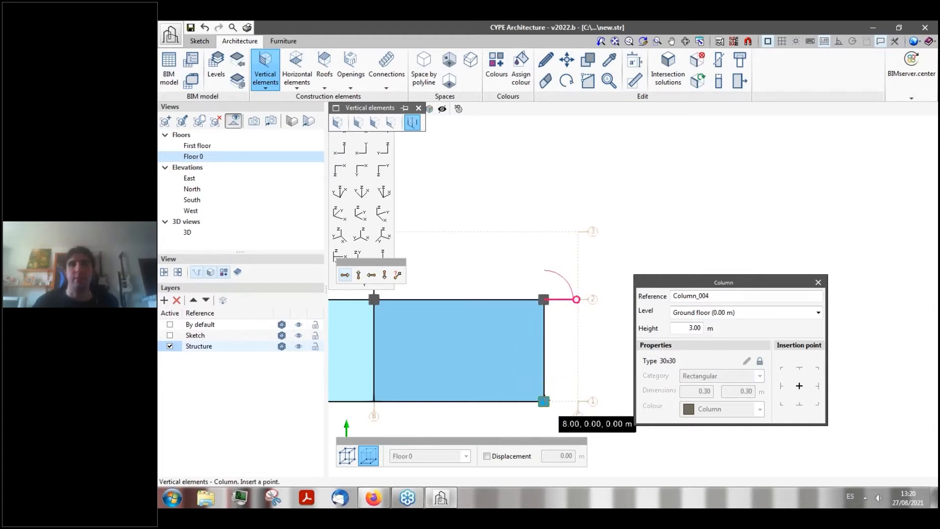
{"action": "left_click", "coordinate": [543, 402]}
{"action": "left_click", "coordinate": [373, 401]}
- Place two 30x30 columns at the rear corners of the uncoloured surface, at 0.00, 5.00 m and 3.00, 5.00 m, and finish placing columns
{"action": "scroll", "coordinate": [450, 377], "scroll_direction": "down", "scroll_amount": 3}
{"action": "scroll", "coordinate": [383, 340], "scroll_direction": "up", "scroll_amount": 3}
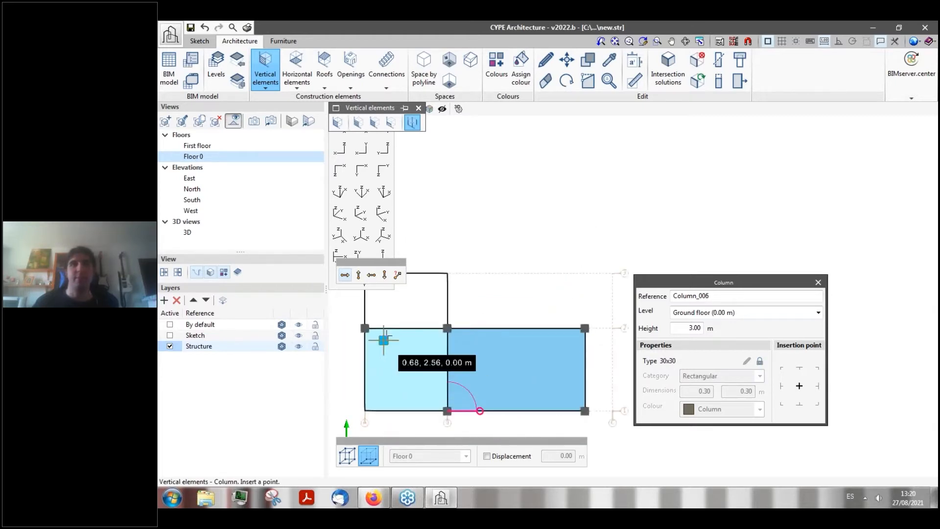
{"action": "scroll", "coordinate": [425, 344], "scroll_direction": "down", "scroll_amount": 3}
{"action": "scroll", "coordinate": [408, 328], "scroll_direction": "up", "scroll_amount": 3}
{"action": "left_click", "coordinate": [380, 293]}
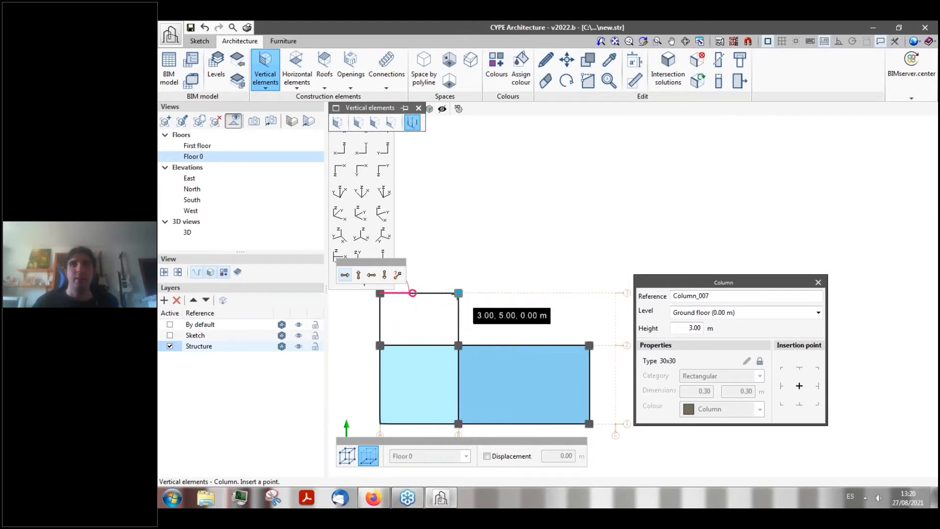
{"action": "left_click", "coordinate": [458, 293]}
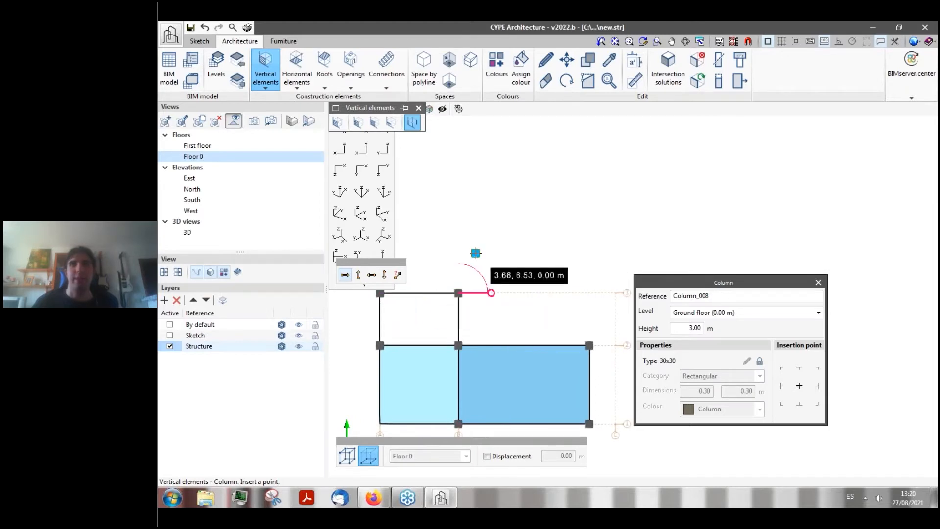
{"action": "key", "text": "Escape"}
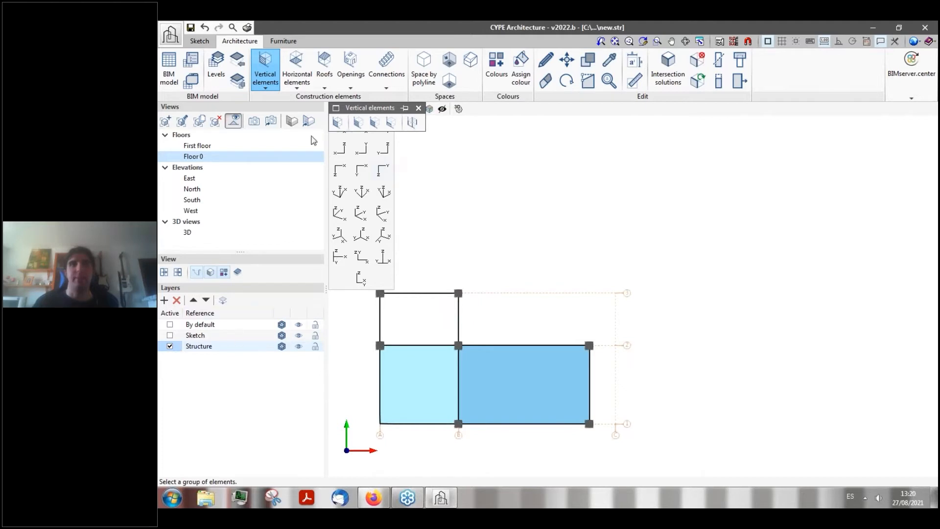
- Start the Beam tool in the 3D view with the 3D capture mode active, keeping the beam properties clear of the columns
{"action": "left_click", "coordinate": [297, 83]}
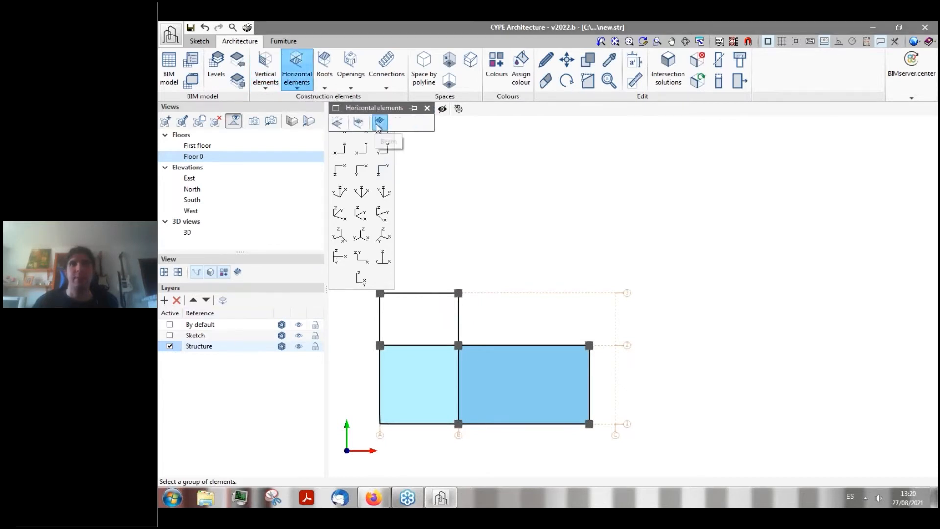
{"action": "left_click", "coordinate": [380, 121]}
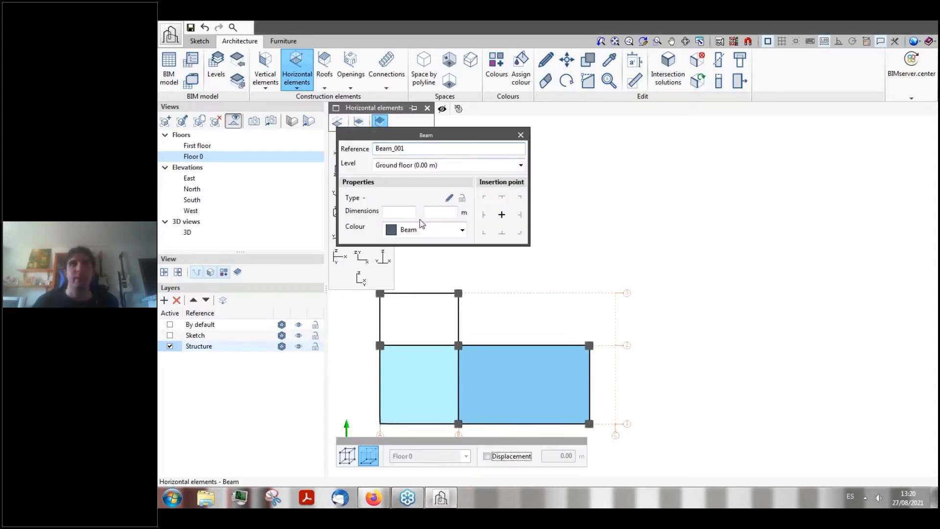
{"action": "left_click", "coordinate": [186, 234]}
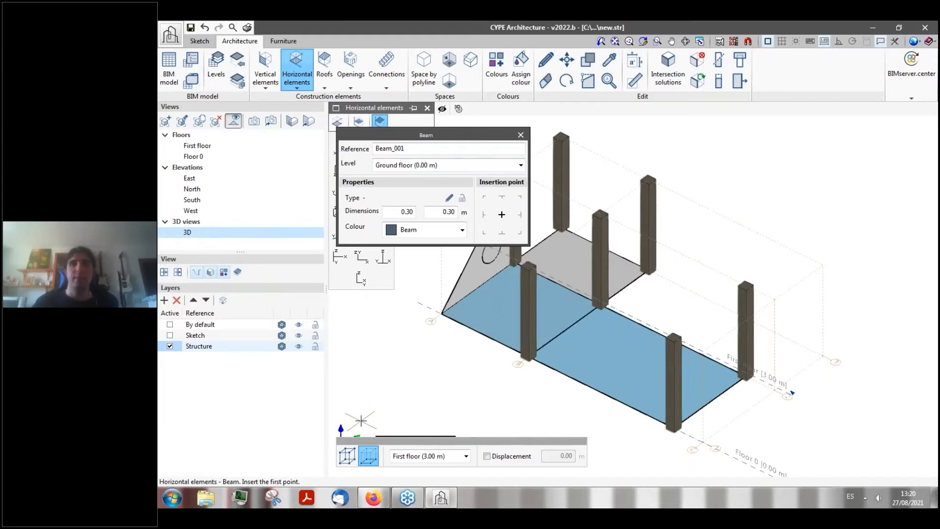
{"action": "left_click", "coordinate": [347, 456]}
{"action": "scroll", "coordinate": [415, 413], "scroll_direction": "down", "scroll_amount": 3}
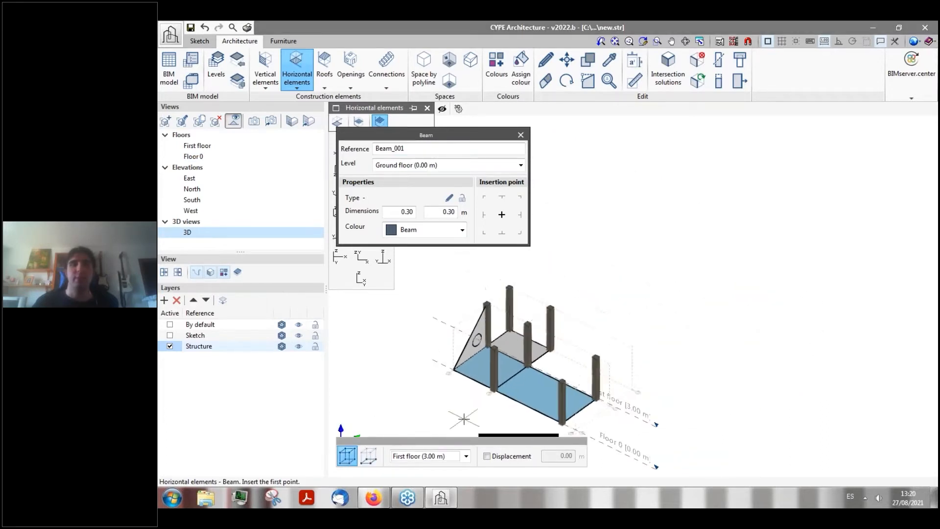
{"action": "scroll", "coordinate": [465, 392], "scroll_direction": "up", "scroll_amount": 1}
{"action": "left_click_drag", "start_coordinate": [484, 137], "coordinate": [446, 144]}
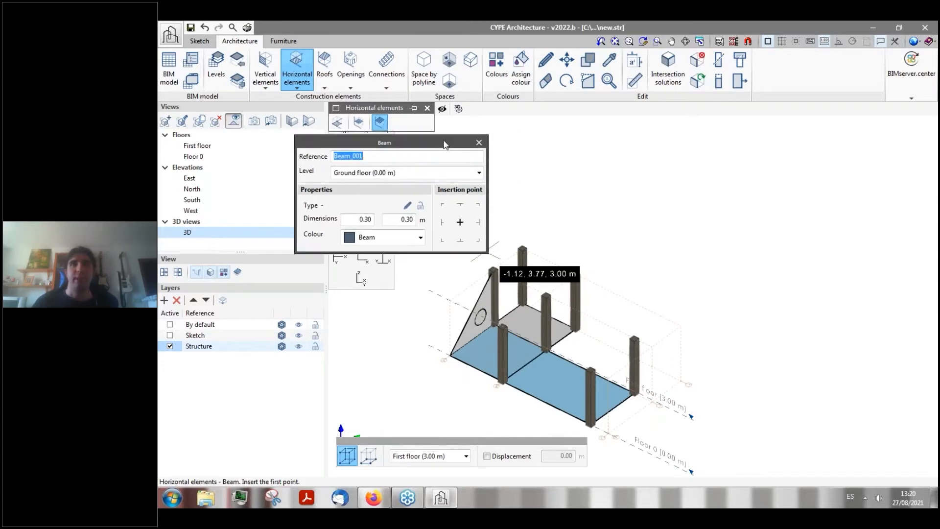
- Set the beam type reference to 30x30 and its insertion point to top centre
{"action": "left_click", "coordinate": [407, 205]}
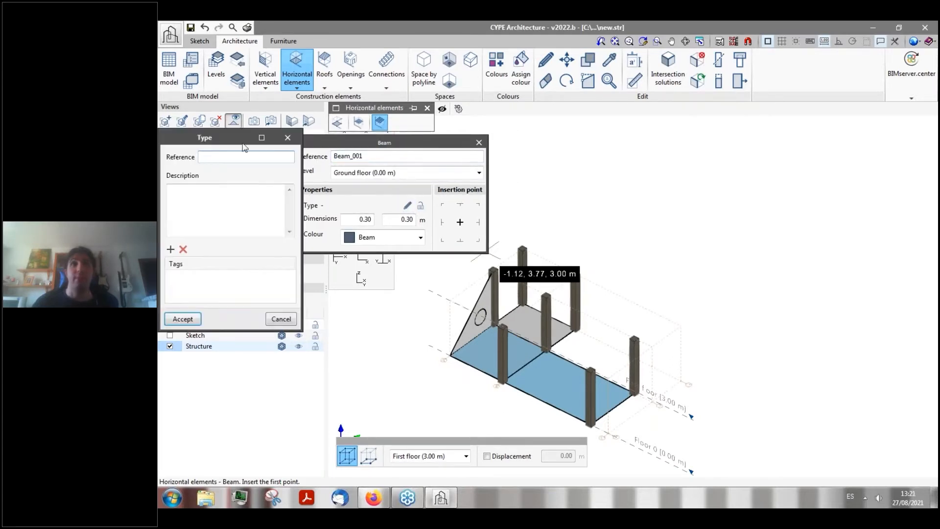
{"action": "left_click_drag", "start_coordinate": [244, 143], "coordinate": [359, 252]}
{"action": "left_click", "coordinate": [351, 270]}
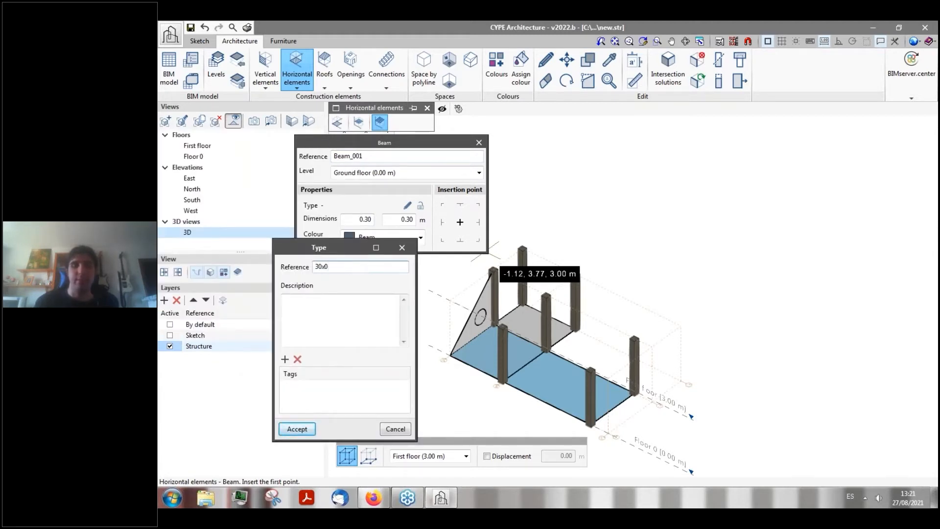
{"action": "type", "text": "30x30"}
{"action": "left_click", "coordinate": [297, 428]}
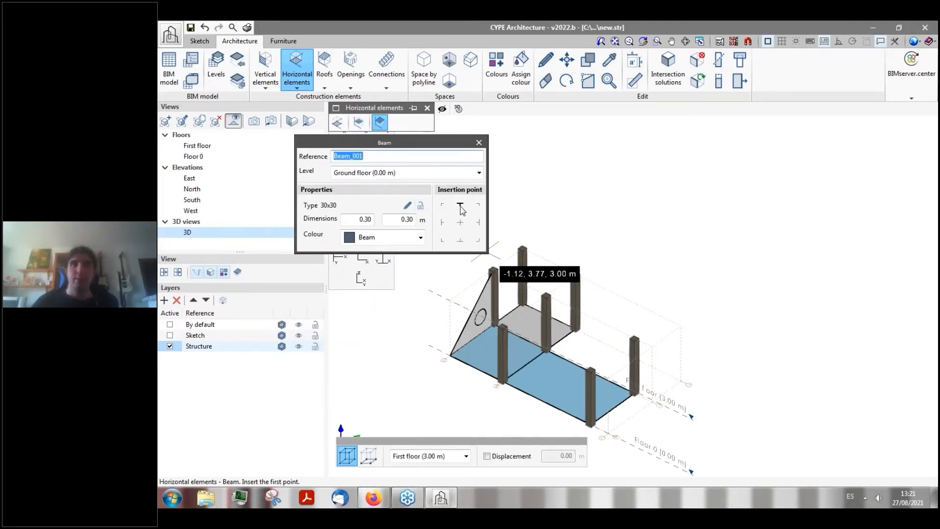
- Enable the Midpoint and Perpendicular object snaps together with Extension, Perpendicular and Orthogonal tracking
{"action": "scroll", "coordinate": [517, 323], "scroll_direction": "up", "scroll_amount": 3}
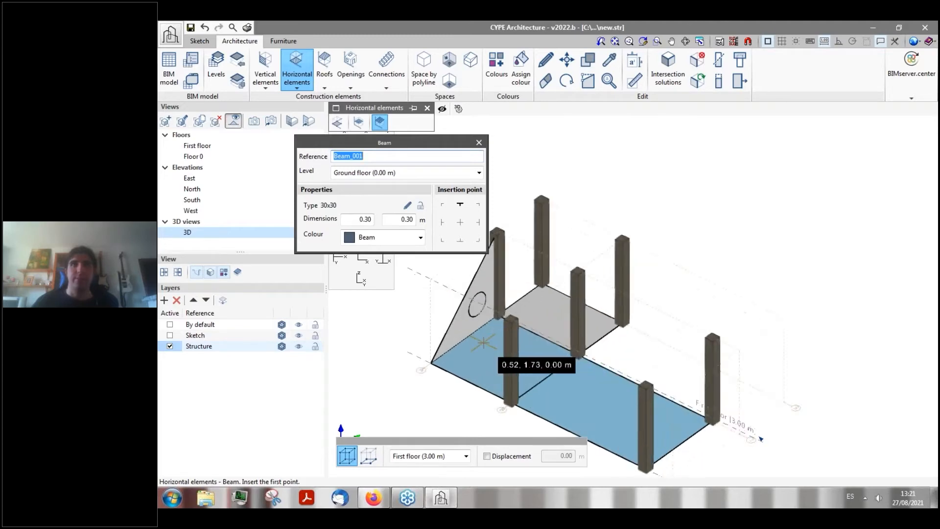
{"action": "scroll", "coordinate": [518, 320], "scroll_direction": "up", "scroll_amount": 4}
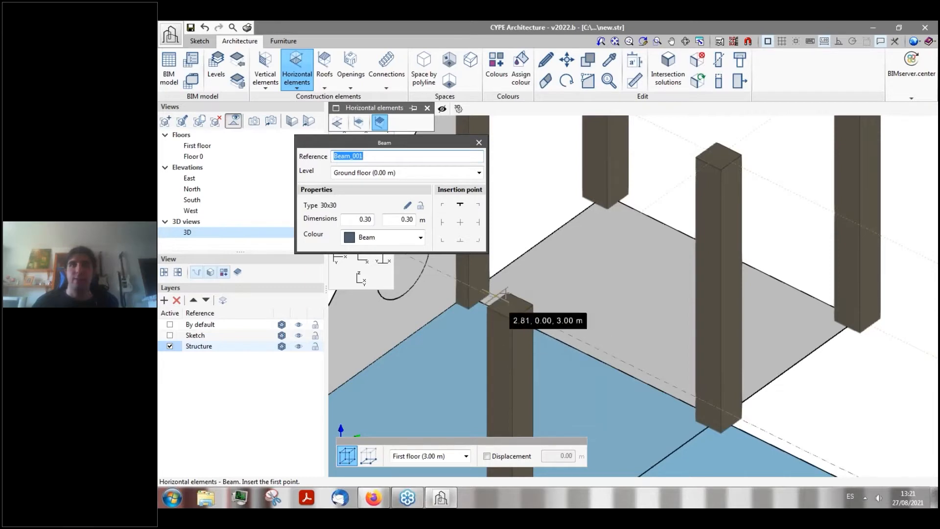
{"action": "left_click", "coordinate": [767, 41]}
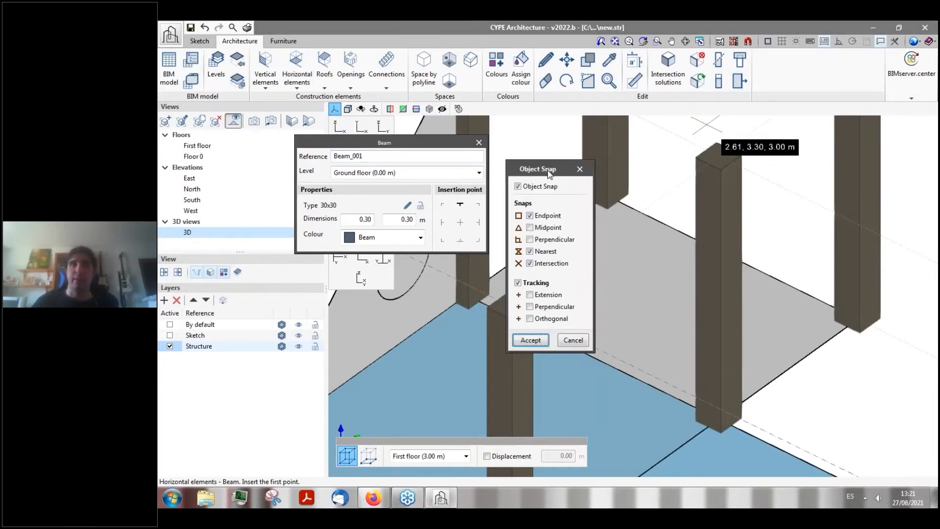
{"action": "left_click_drag", "start_coordinate": [547, 169], "coordinate": [464, 198]}
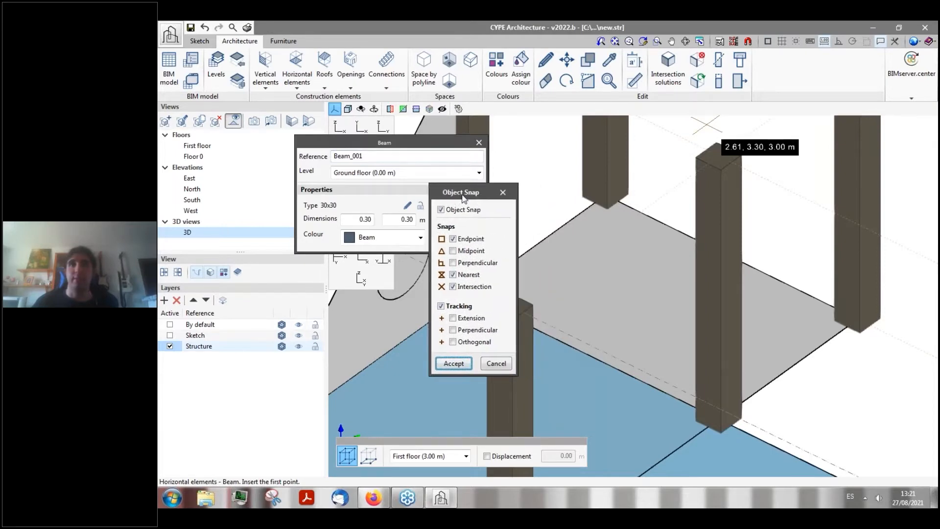
{"action": "left_click", "coordinate": [453, 263]}
{"action": "left_click", "coordinate": [452, 318]}
{"action": "key", "text": "Tab"}
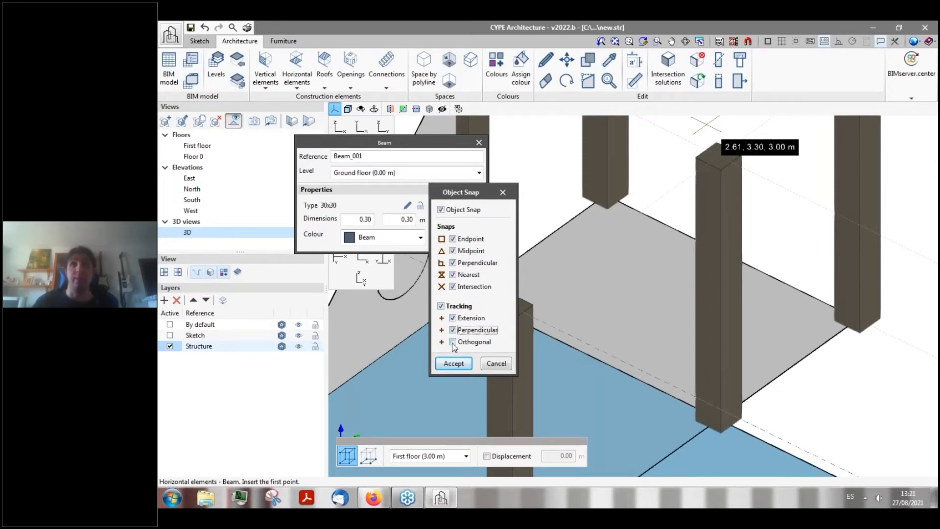
{"action": "left_click", "coordinate": [452, 342]}
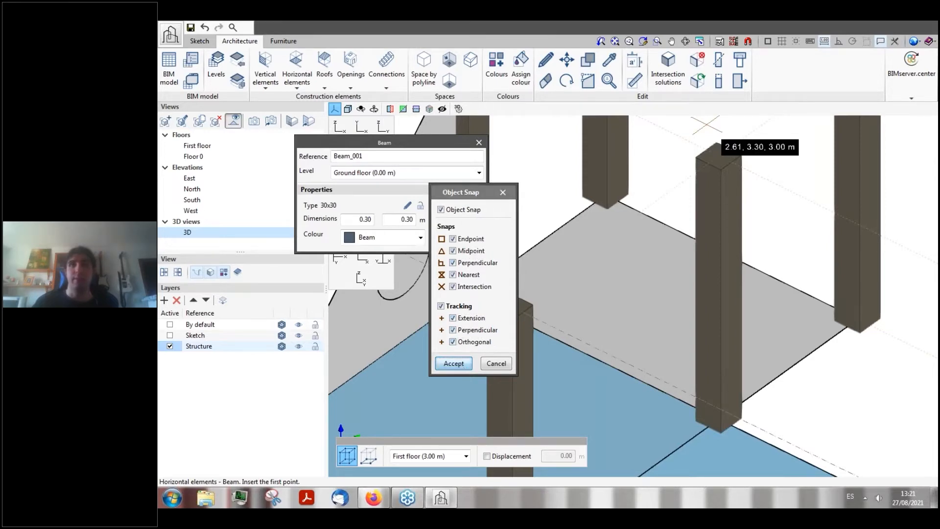
{"action": "left_click", "coordinate": [459, 365]}
- Model a 30x30 beam between the tops of the front columns at 3.00, 0.00 m and 8.00, 0.00 m
{"action": "scroll", "coordinate": [520, 325], "scroll_direction": "up", "scroll_amount": 1}
{"action": "scroll", "coordinate": [520, 325], "scroll_direction": "up", "scroll_amount": 2}
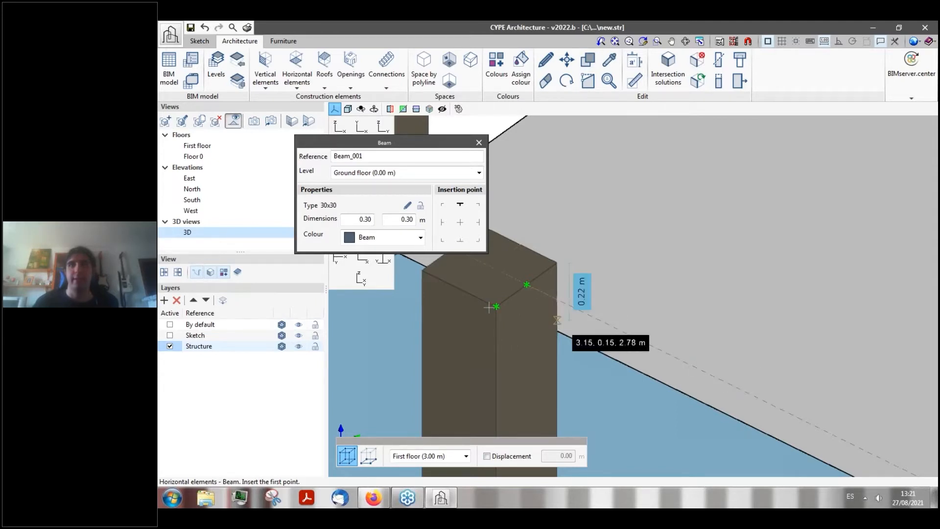
{"action": "scroll", "coordinate": [495, 307], "scroll_direction": "down", "scroll_amount": 2}
{"action": "scroll", "coordinate": [495, 307], "scroll_direction": "up", "scroll_amount": 3}
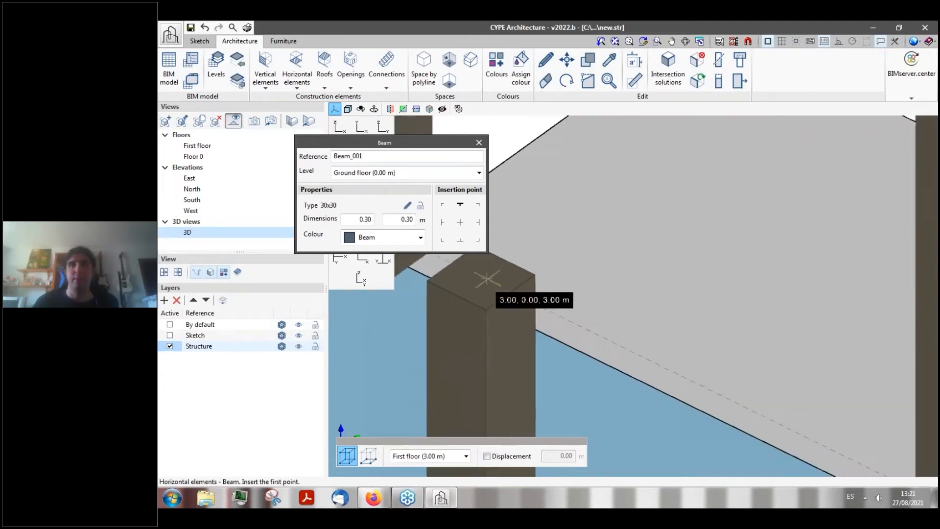
{"action": "left_click", "coordinate": [509, 293]}
{"action": "scroll", "coordinate": [509, 293], "scroll_direction": "down", "scroll_amount": 3}
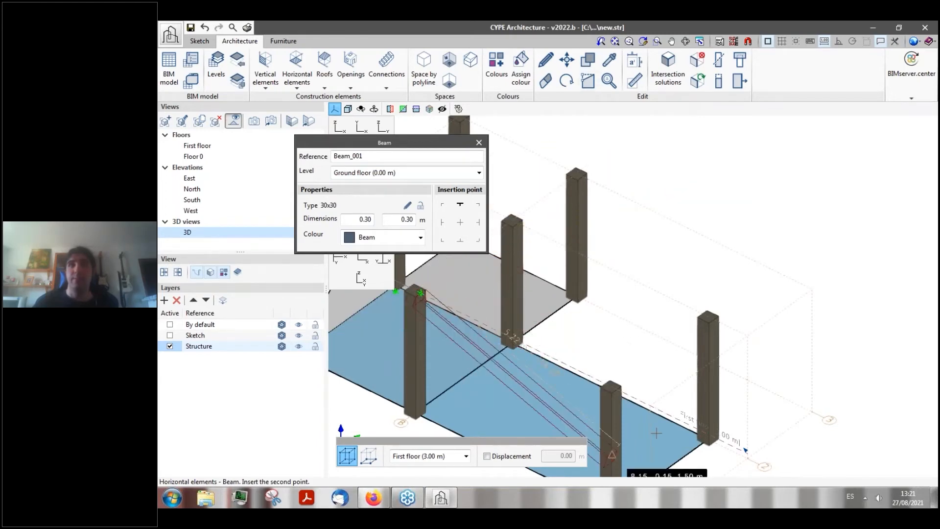
{"action": "scroll", "coordinate": [564, 348], "scroll_direction": "up", "scroll_amount": 4}
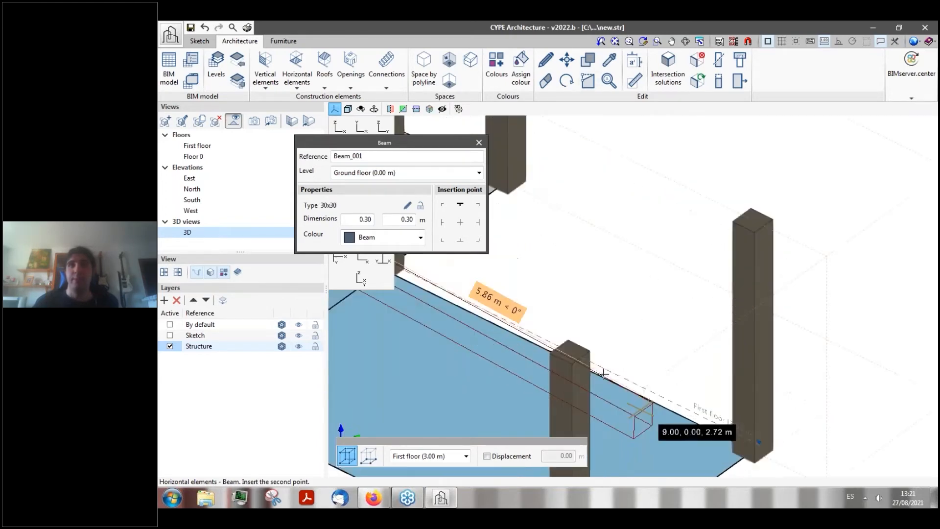
{"action": "left_click", "coordinate": [578, 356]}
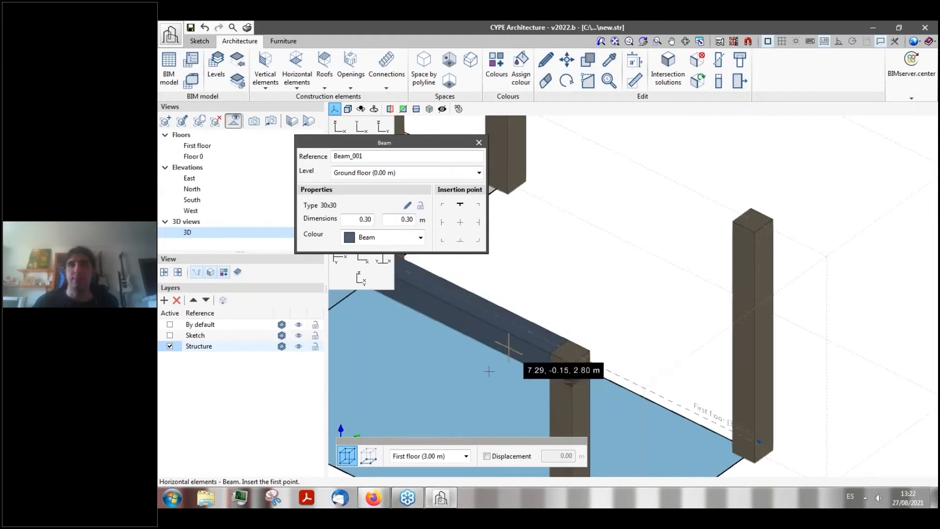
- Model a 30x30 beam between the tops of the columns at 8.00, 0.00 m and 8.00, 3.00 m
{"action": "left_click", "coordinate": [578, 346]}
{"action": "scroll", "coordinate": [533, 368], "scroll_direction": "down", "scroll_amount": 3}
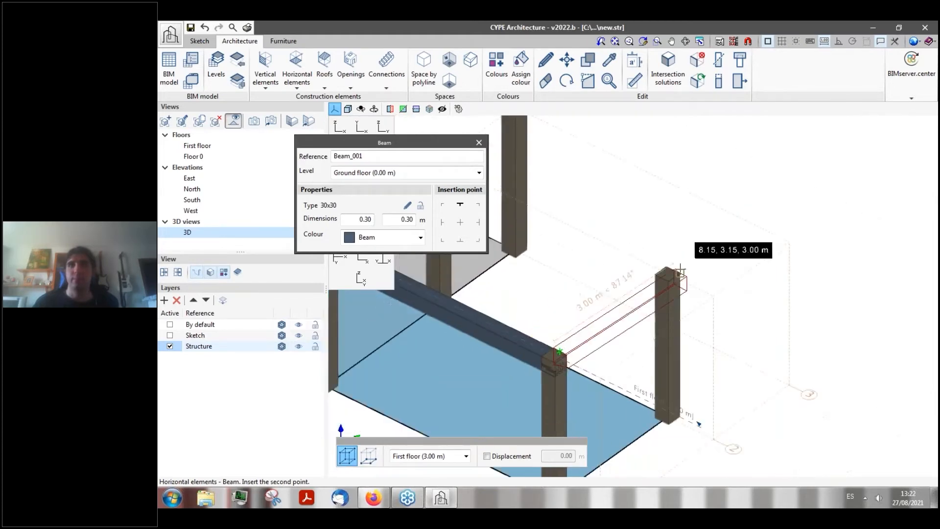
{"action": "scroll", "coordinate": [679, 275], "scroll_direction": "up", "scroll_amount": 2}
{"action": "left_click", "coordinate": [672, 271]}
- Model a 30x30 beam between the tops of the columns at 8.00, 3.00 m and 3.00, 3.00 m
{"action": "scroll", "coordinate": [685, 390], "scroll_direction": "down", "scroll_amount": 3}
{"action": "scroll", "coordinate": [673, 314], "scroll_direction": "up", "scroll_amount": 3}
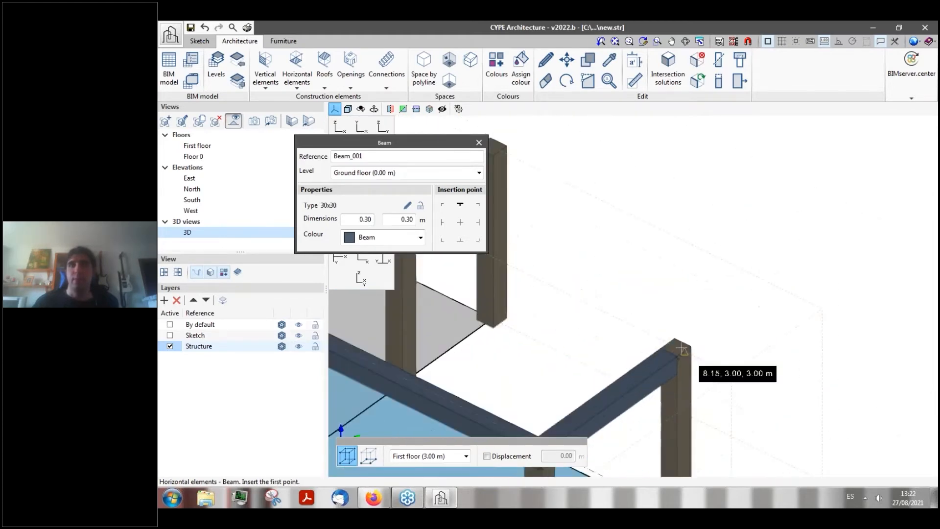
{"action": "left_click", "coordinate": [682, 348]}
{"action": "scroll", "coordinate": [636, 401], "scroll_direction": "down", "scroll_amount": 3}
{"action": "scroll", "coordinate": [539, 313], "scroll_direction": "up", "scroll_amount": 5}
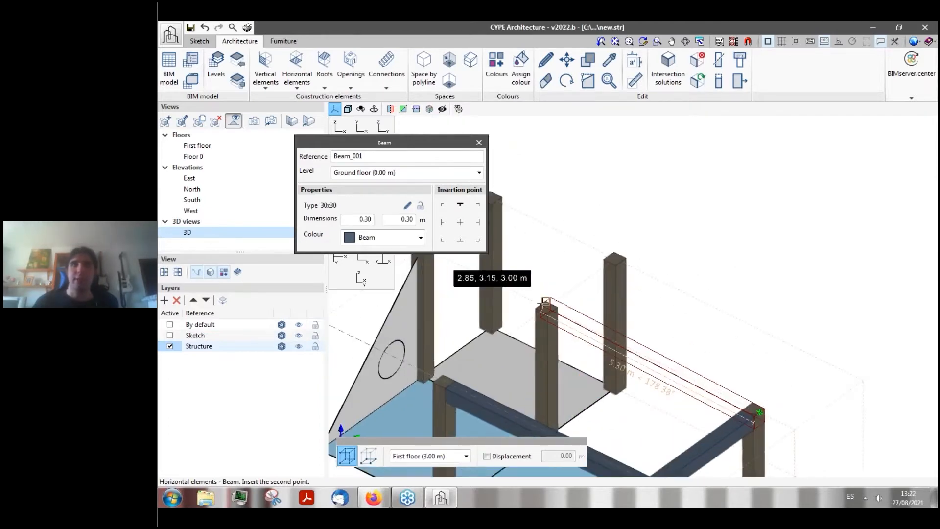
{"action": "left_click", "coordinate": [536, 364]}
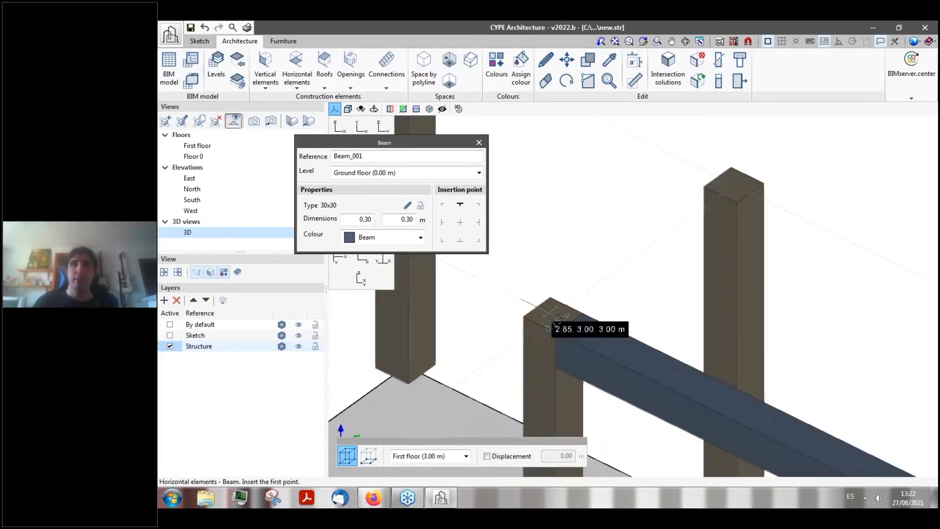
- Model a 30x30 beam between the tops of the columns at 3.00, 3.00 m and 3.00, 5.00 m
{"action": "scroll", "coordinate": [539, 343], "scroll_direction": "down", "scroll_amount": 4}
{"action": "scroll", "coordinate": [561, 335], "scroll_direction": "up", "scroll_amount": 3}
{"action": "scroll", "coordinate": [561, 335], "scroll_direction": "up", "scroll_amount": 1}
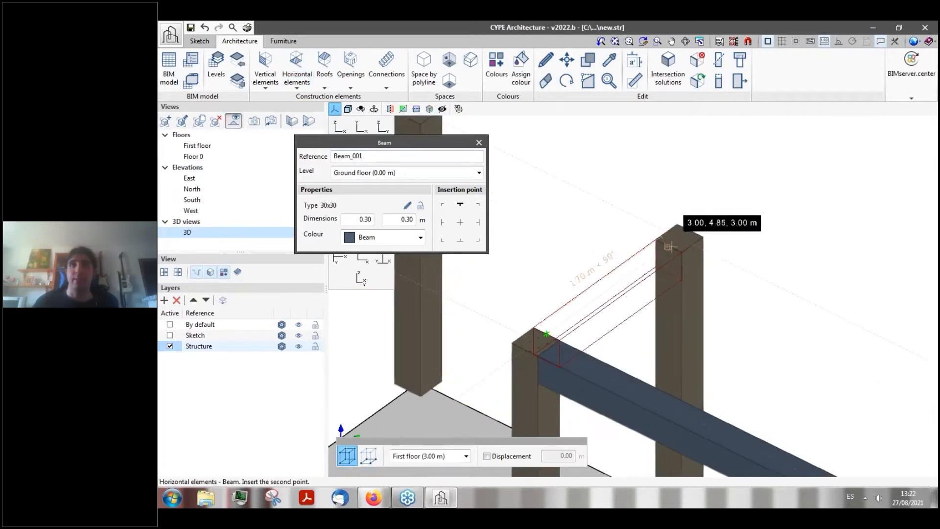
{"action": "key", "text": "Tab"}
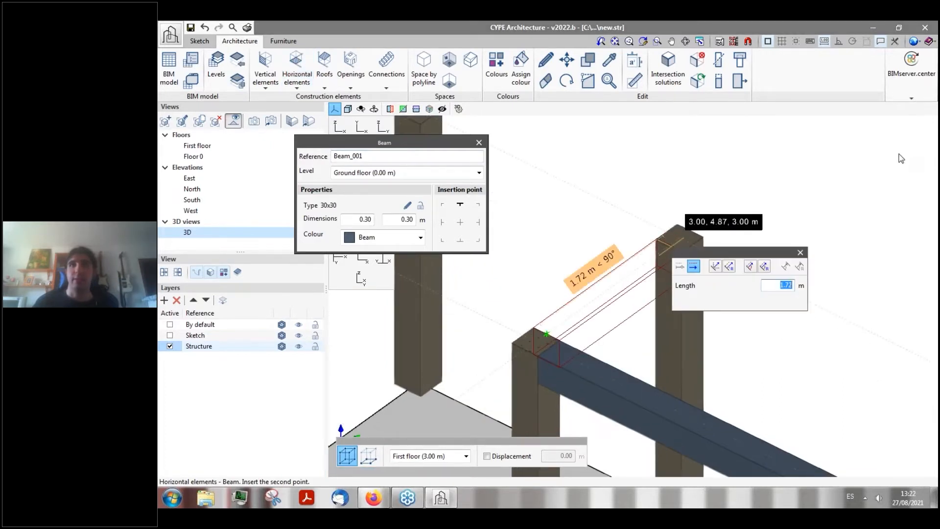
{"action": "left_click", "coordinate": [924, 107]}
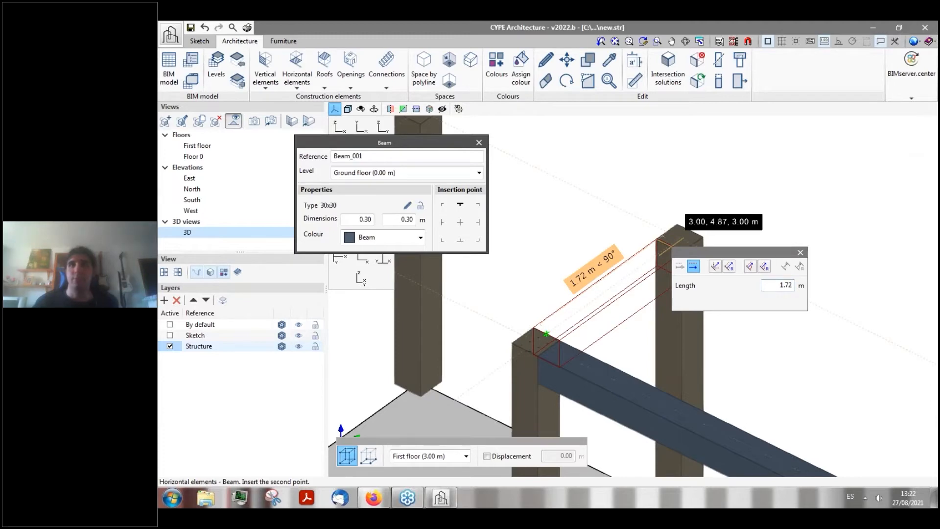
{"action": "left_click", "coordinate": [800, 253]}
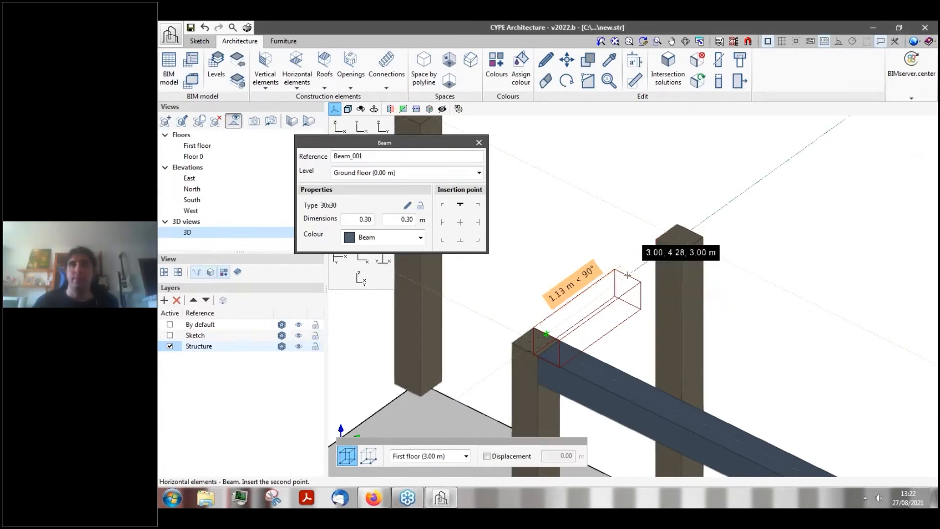
{"action": "left_click", "coordinate": [692, 228]}
- Model a 30x30 beam between the tops of the rear columns at 0.00, 5.00 m and 3.00, 5.00 m
{"action": "middle_click_drag", "start_coordinate": [751, 296], "coordinate": [632, 222]}
{"action": "scroll", "coordinate": [632, 222], "scroll_direction": "up", "scroll_amount": 3}
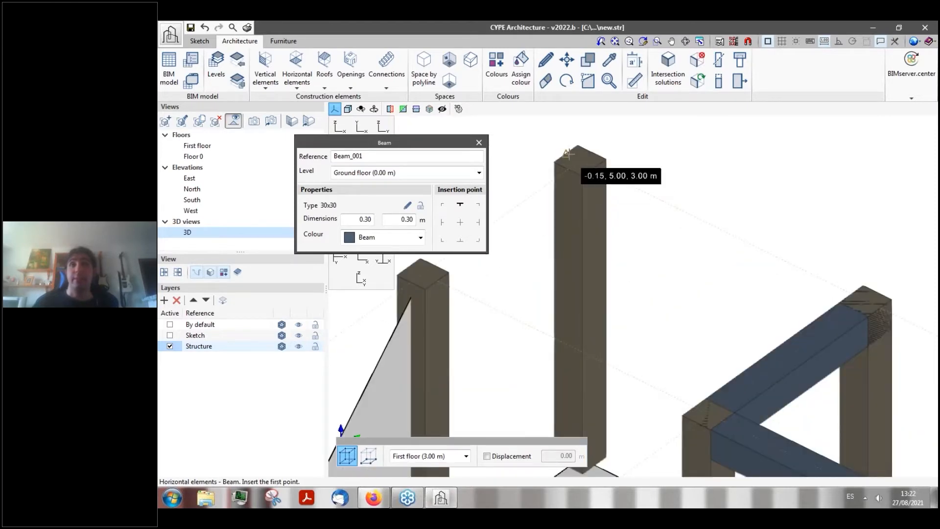
{"action": "left_click", "coordinate": [568, 154]}
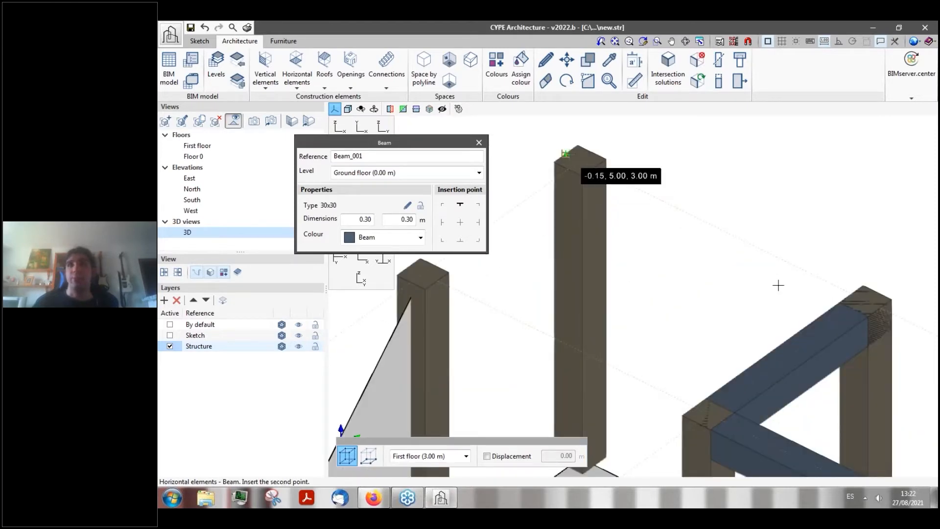
{"action": "left_click", "coordinate": [880, 309]}
- Model a 30x30 beam between the tops of the columns at 0.00, 5.00 m and 0.00, 3.00 m
{"action": "scroll", "coordinate": [766, 252], "scroll_direction": "down", "scroll_amount": 5}
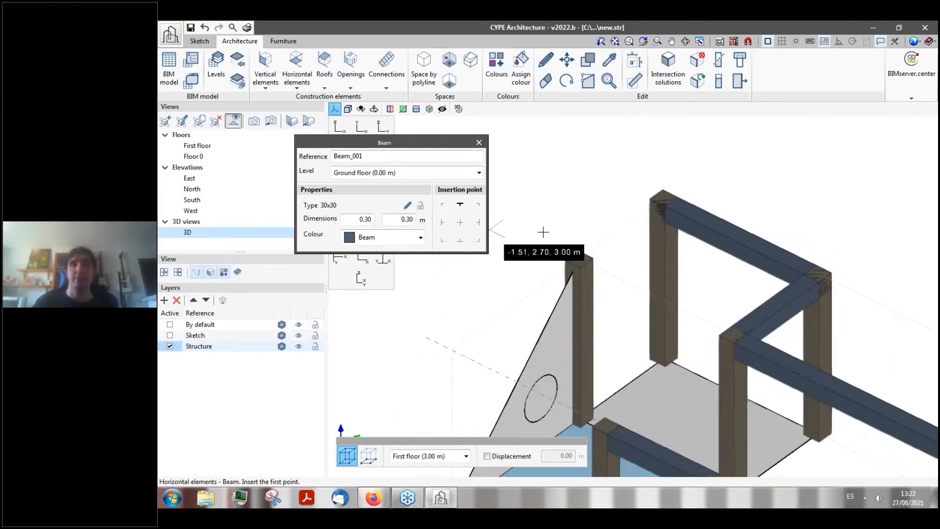
{"action": "scroll", "coordinate": [685, 186], "scroll_direction": "up", "scroll_amount": 4}
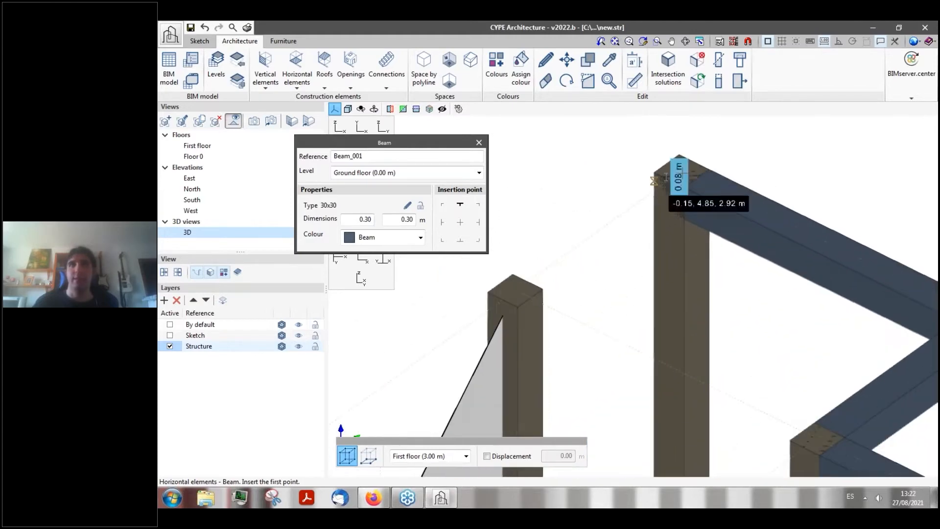
{"action": "left_click", "coordinate": [697, 159]}
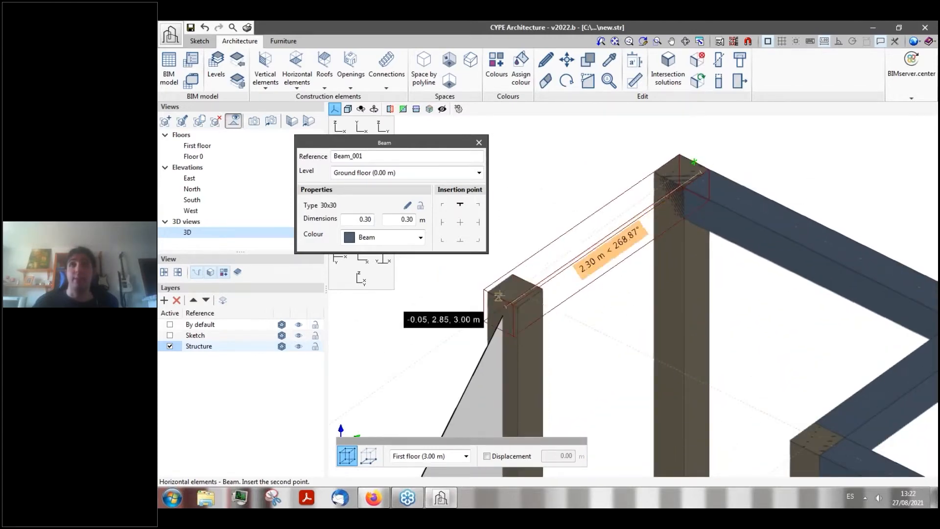
{"action": "left_click", "coordinate": [522, 273]}
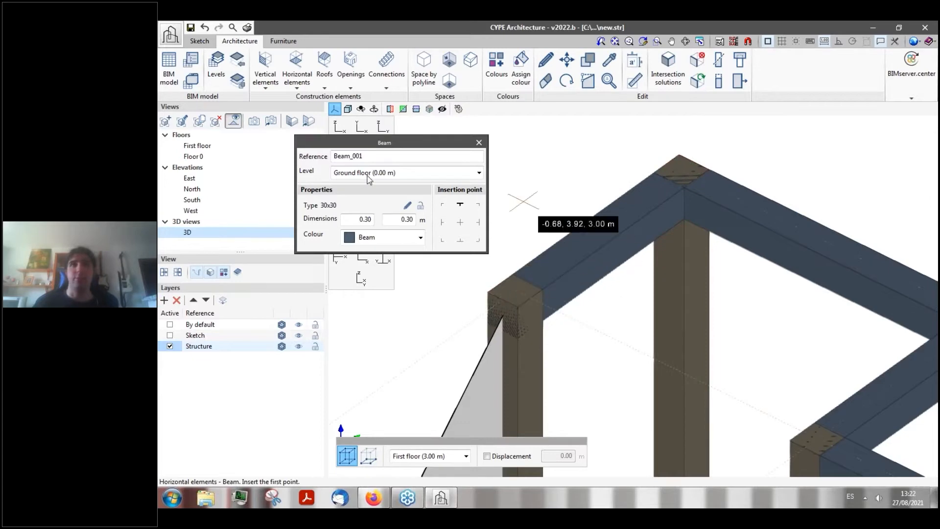
- Model a 30x30 beam between the tops of the columns at 0.00, 3.00 m and 3.00, 3.00 m
{"action": "scroll", "coordinate": [583, 186], "scroll_direction": "down", "scroll_amount": 1}
{"action": "scroll", "coordinate": [563, 274], "scroll_direction": "down", "scroll_amount": 2}
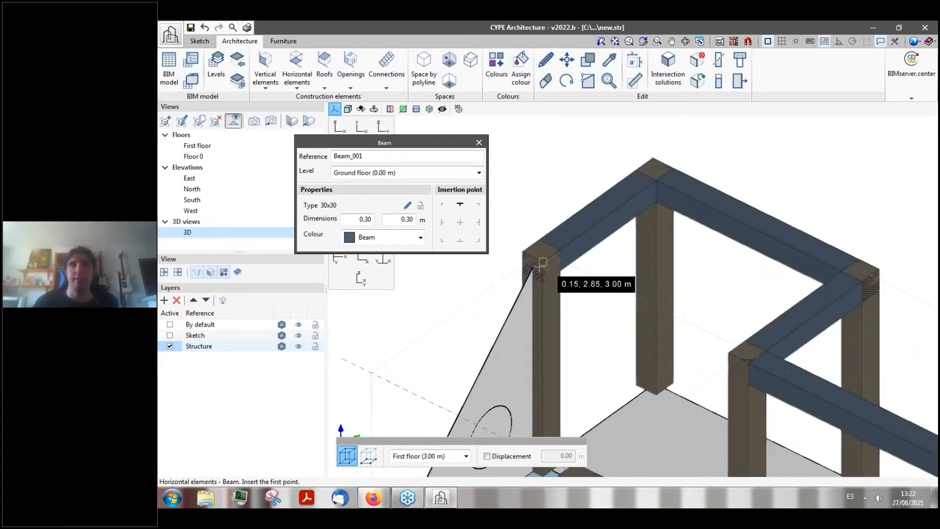
{"action": "scroll", "coordinate": [527, 235], "scroll_direction": "up", "scroll_amount": 3}
{"action": "scroll", "coordinate": [529, 236], "scroll_direction": "down", "scroll_amount": 2}
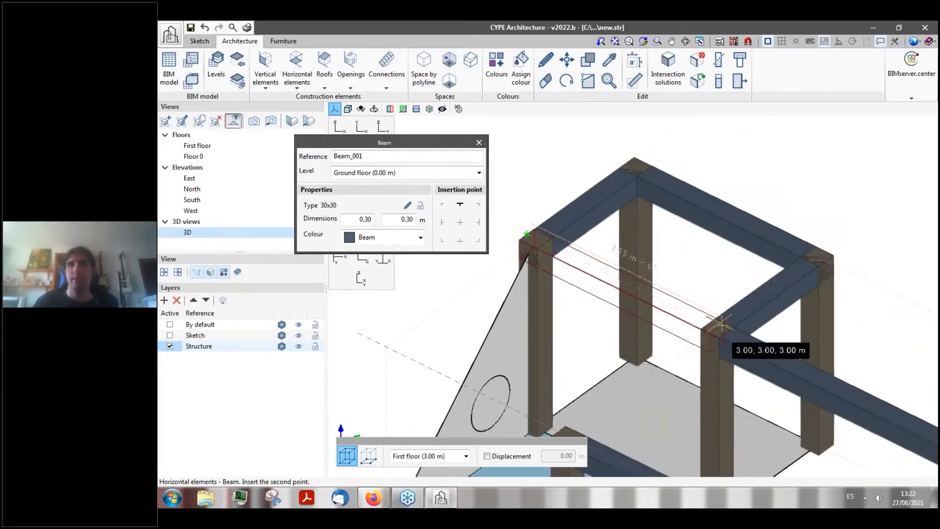
{"action": "left_click", "coordinate": [721, 330]}
- Model a 30x30 beam between the tops of the columns at 3.00, 3.00 m and 3.00, 0.00 m
{"action": "scroll", "coordinate": [658, 208], "scroll_direction": "down", "scroll_amount": 2}
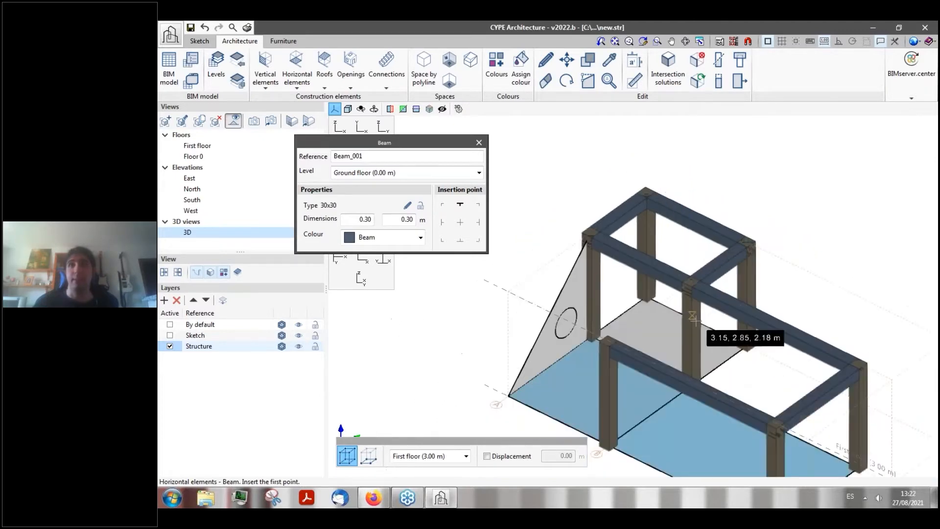
{"action": "scroll", "coordinate": [687, 265], "scroll_direction": "up", "scroll_amount": 3}
{"action": "scroll", "coordinate": [687, 264], "scroll_direction": "down", "scroll_amount": 2}
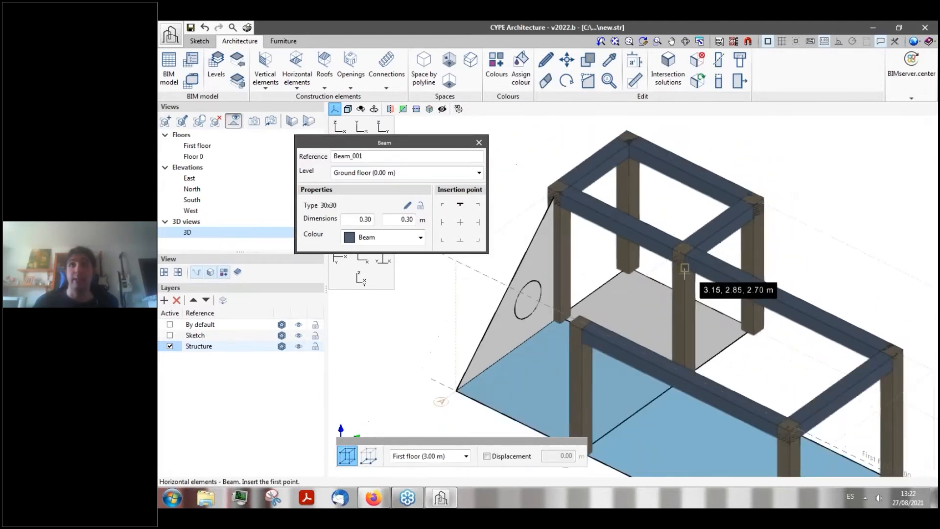
{"action": "scroll", "coordinate": [676, 235], "scroll_direction": "up", "scroll_amount": 3}
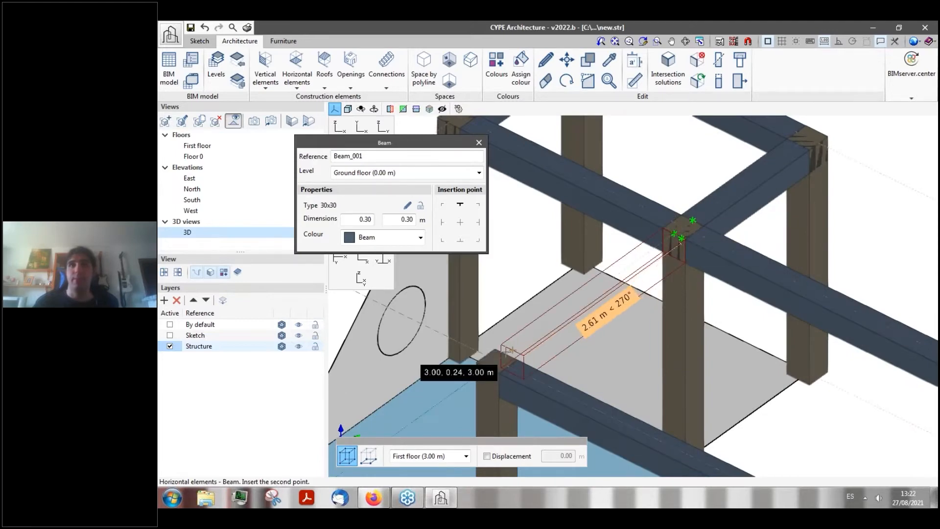
{"action": "left_click", "coordinate": [501, 359]}
{"action": "scroll", "coordinate": [657, 294], "scroll_direction": "down", "scroll_amount": 4}
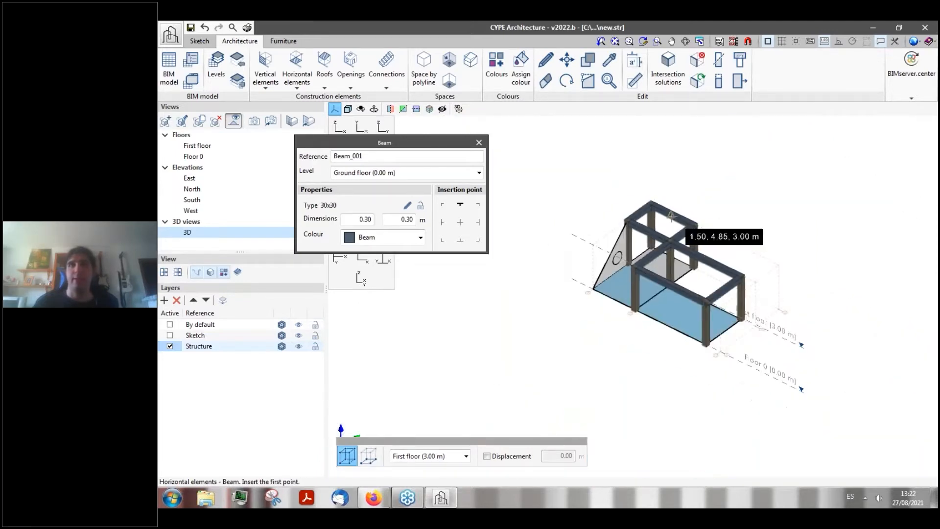
{"action": "middle_click_drag", "start_coordinate": [666, 268], "coordinate": [687, 262]}
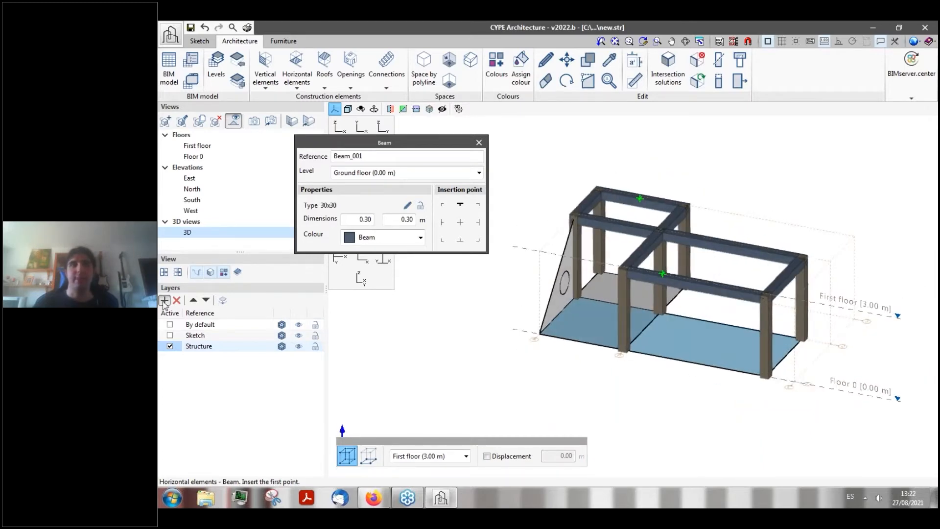
- Create a new layer called Slabs and make it the active layer
{"action": "left_click", "coordinate": [164, 300]}
{"action": "left_click", "coordinate": [203, 357]}
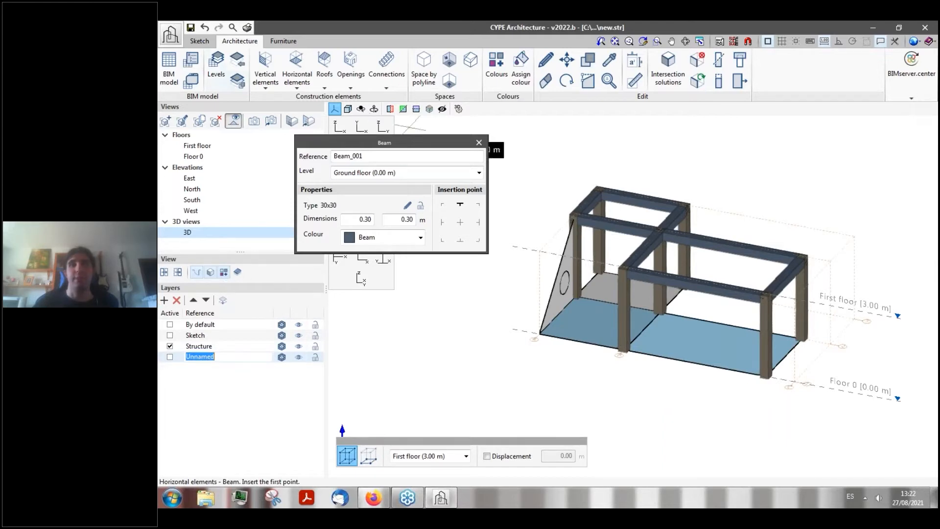
{"action": "left_click", "coordinate": [222, 360]}
{"action": "left_click", "coordinate": [223, 361]}
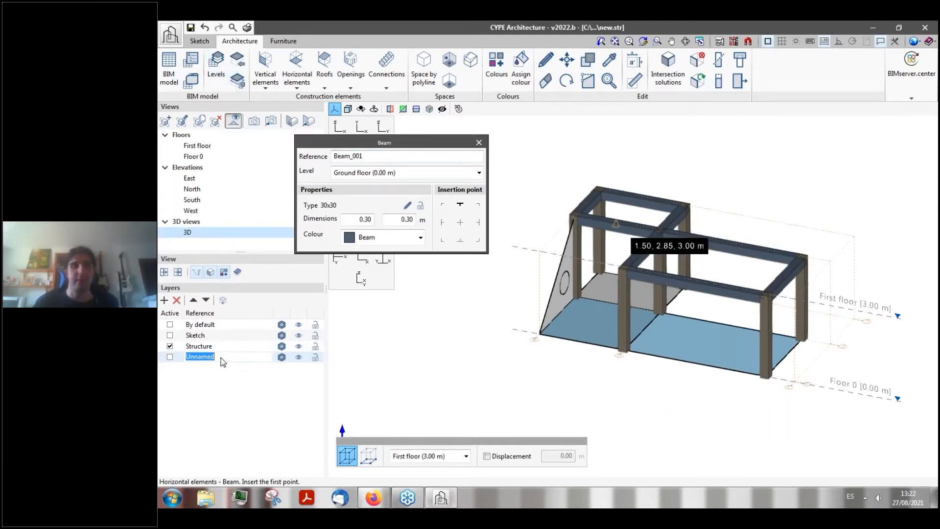
{"action": "type", "text": "Slabs"}
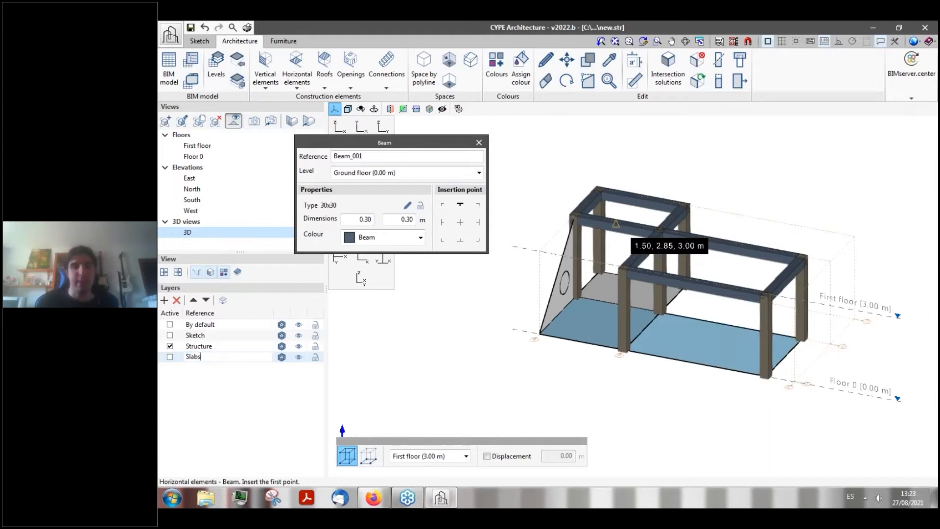
{"action": "key", "text": "Return"}
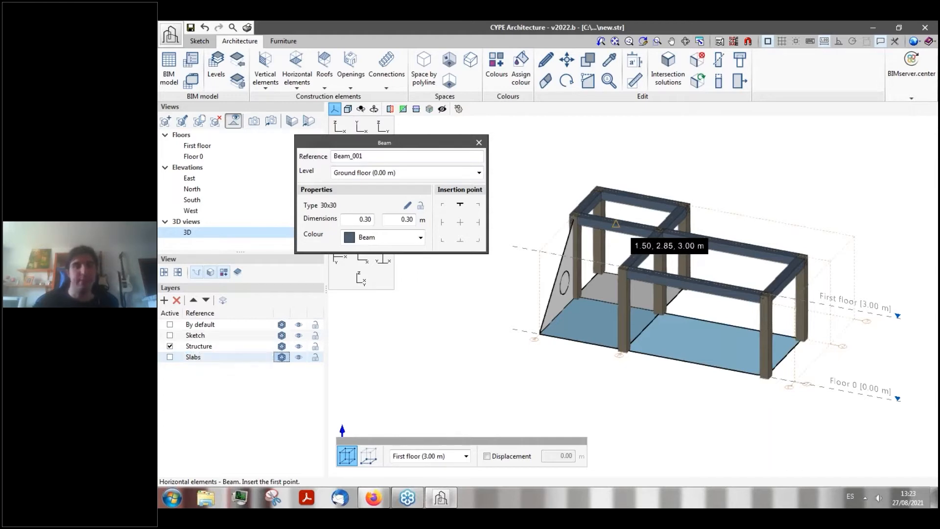
{"action": "left_click", "coordinate": [170, 358]}
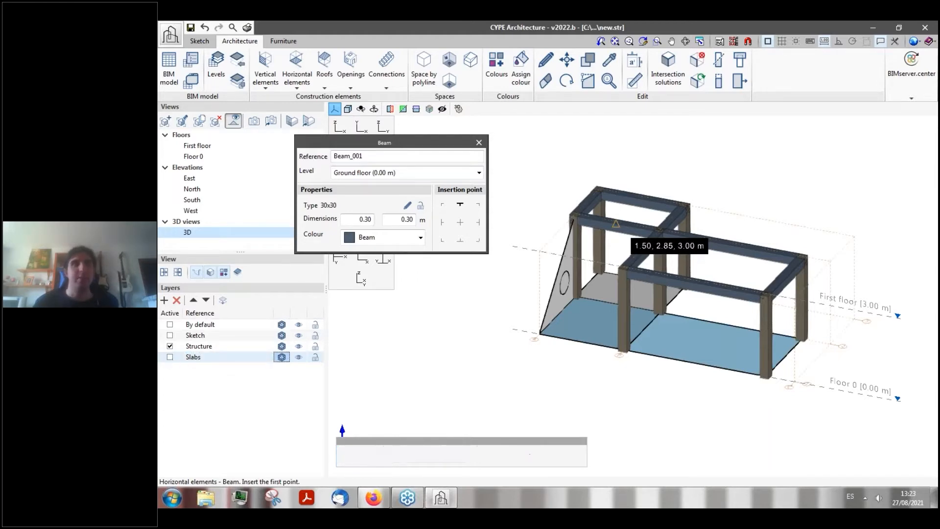
- Start a floor slab and set its entry mode to By surface area
{"action": "left_click", "coordinate": [296, 74]}
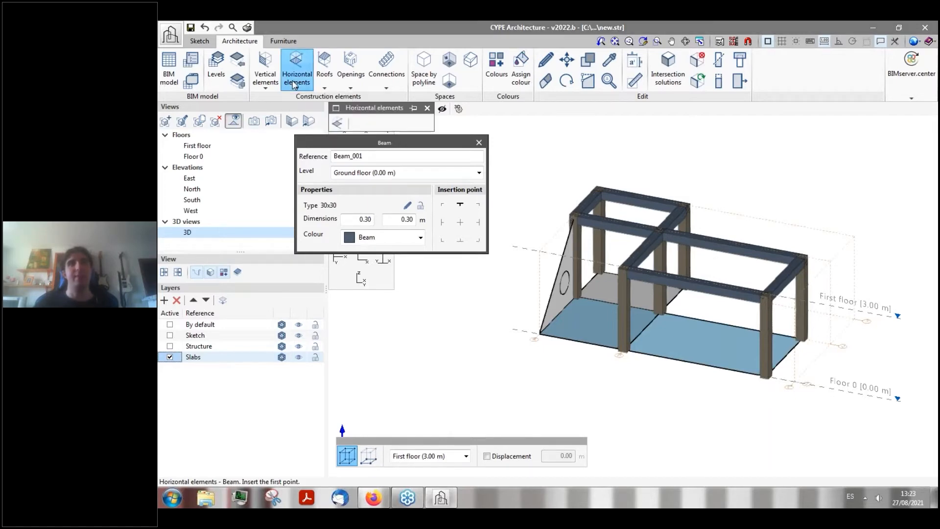
{"action": "left_click", "coordinate": [337, 123]}
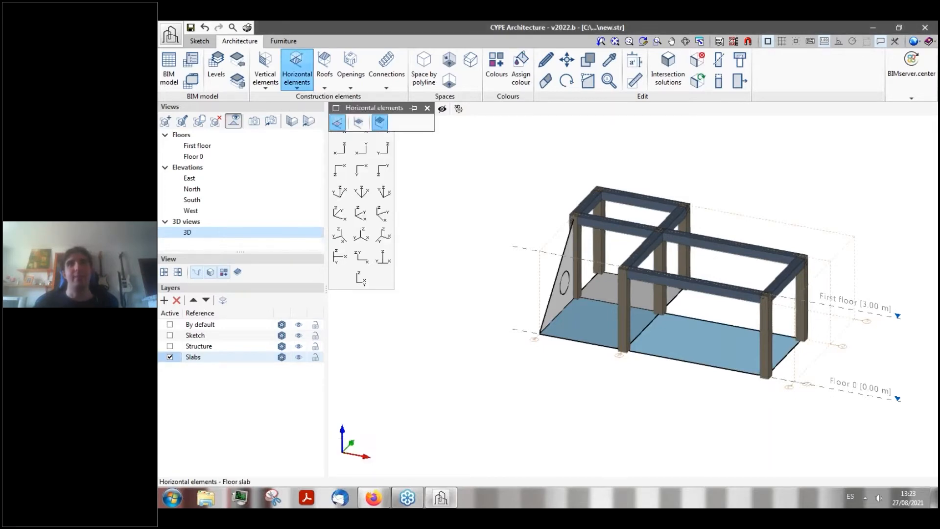
{"action": "left_click_drag", "start_coordinate": [255, 162], "coordinate": [404, 163]}
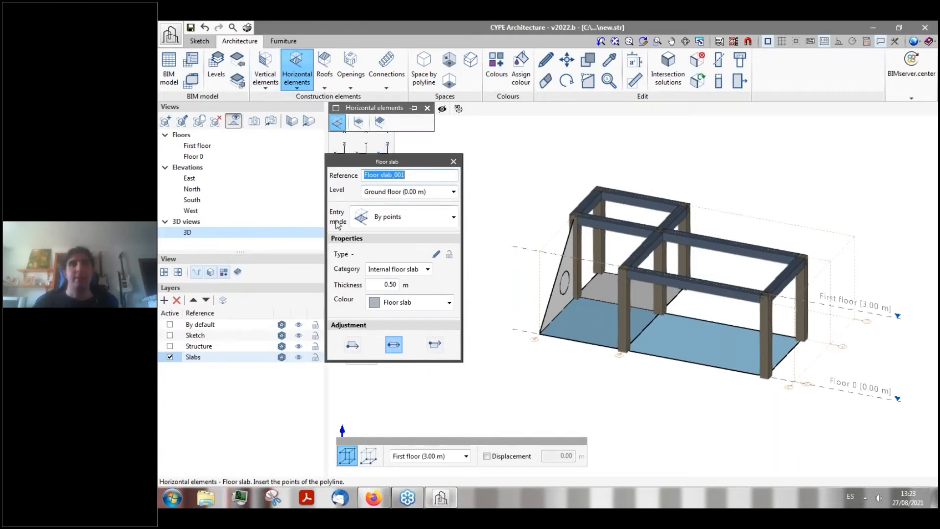
{"action": "left_click", "coordinate": [454, 218]}
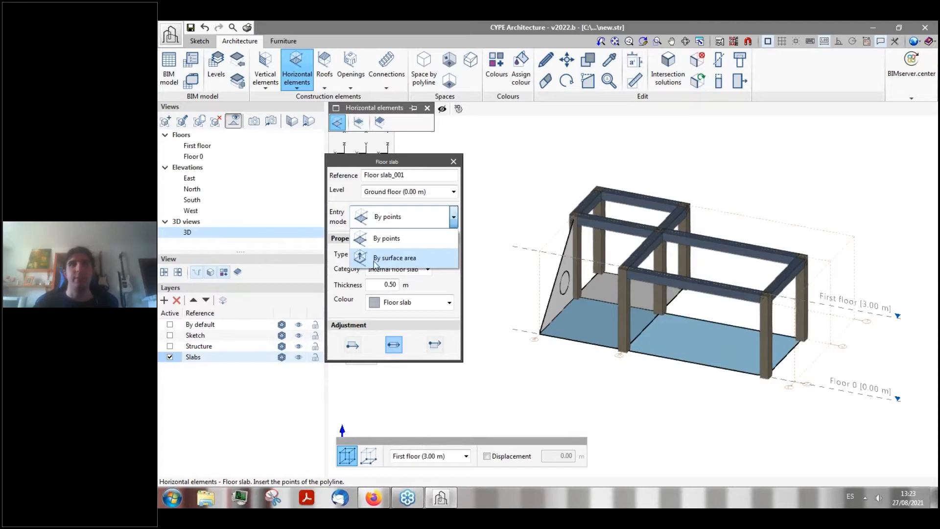
{"action": "left_click", "coordinate": [391, 259]}
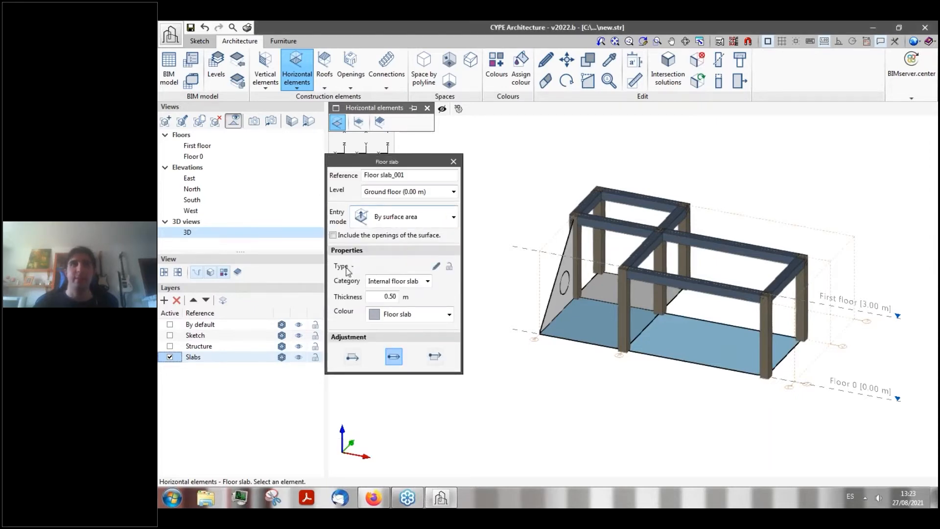
- Give the floor slab the type reference Screed, the category Screed and a thickness of 0.30 m
{"action": "left_click", "coordinate": [436, 267]}
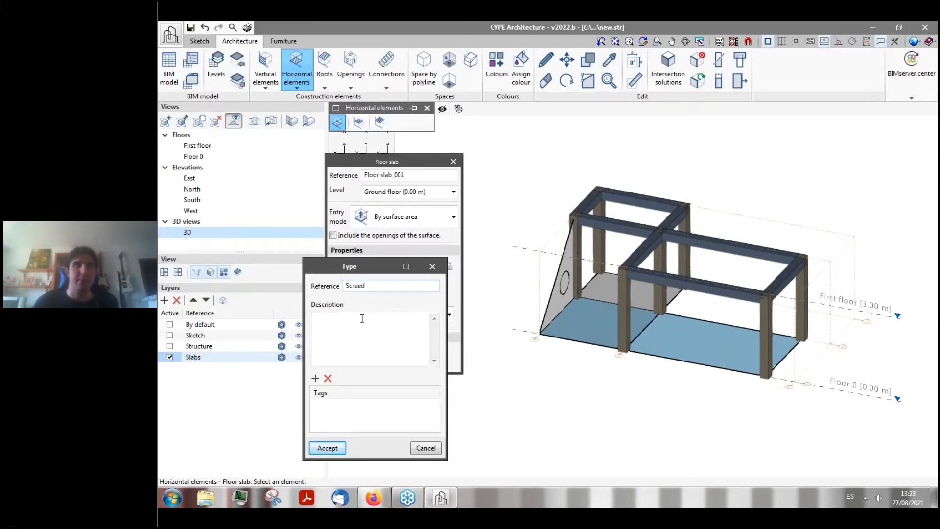
{"action": "left_click", "coordinate": [327, 447]}
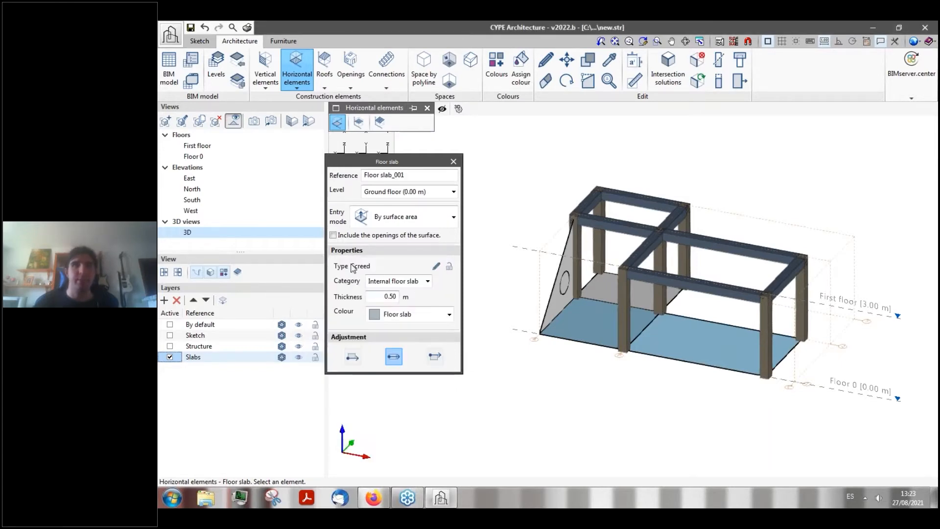
{"action": "left_click", "coordinate": [427, 281]}
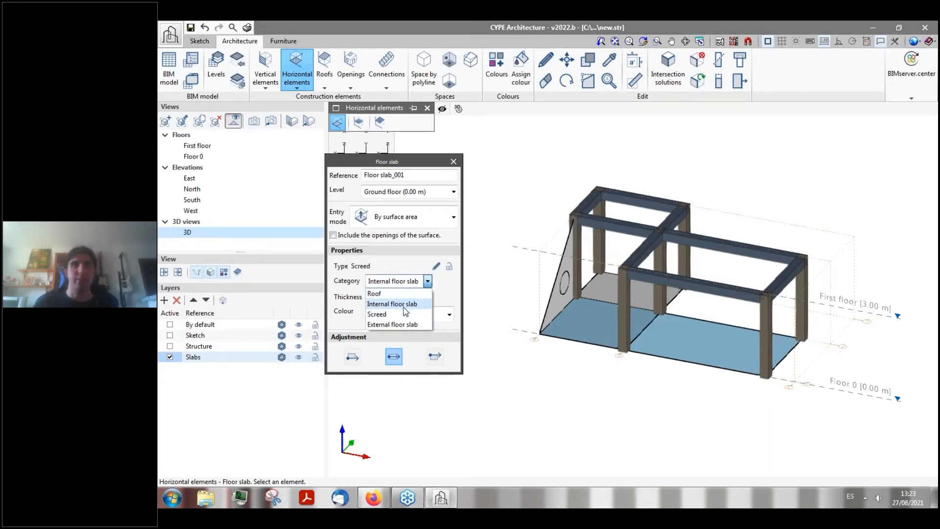
{"action": "left_click", "coordinate": [380, 315]}
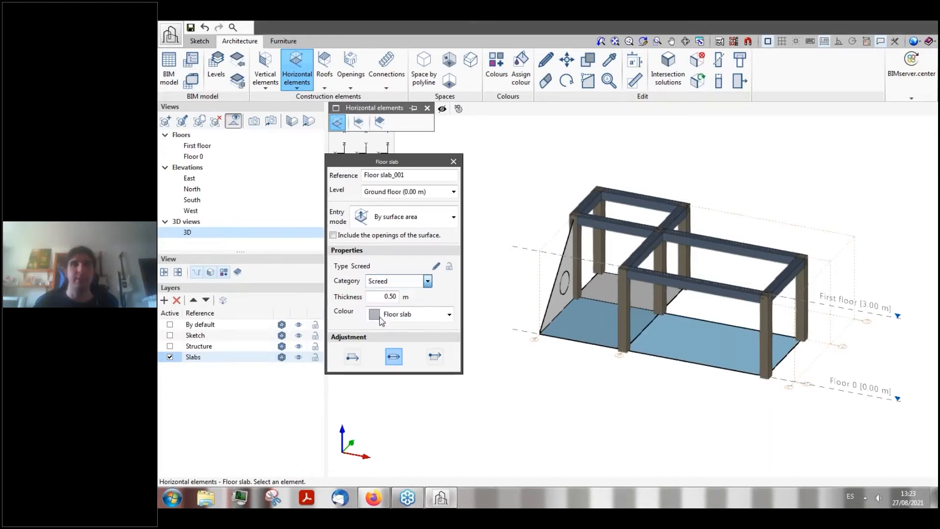
{"action": "double_click", "coordinate": [392, 297]}
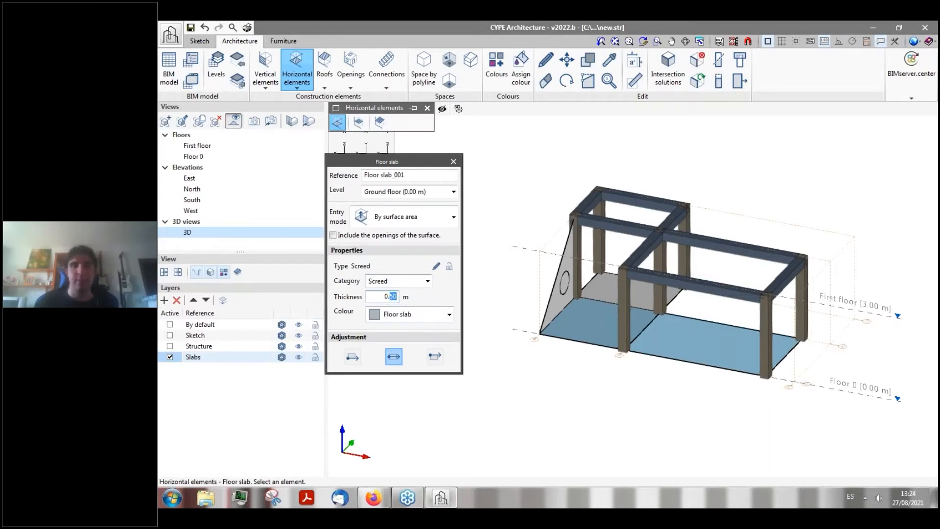
{"action": "type", "text": "30"}
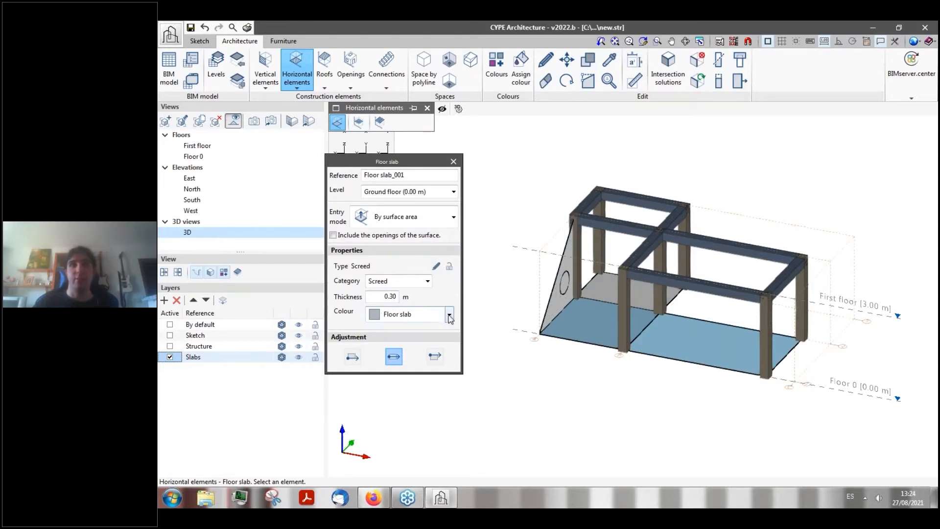
{"action": "left_click", "coordinate": [198, 42]}
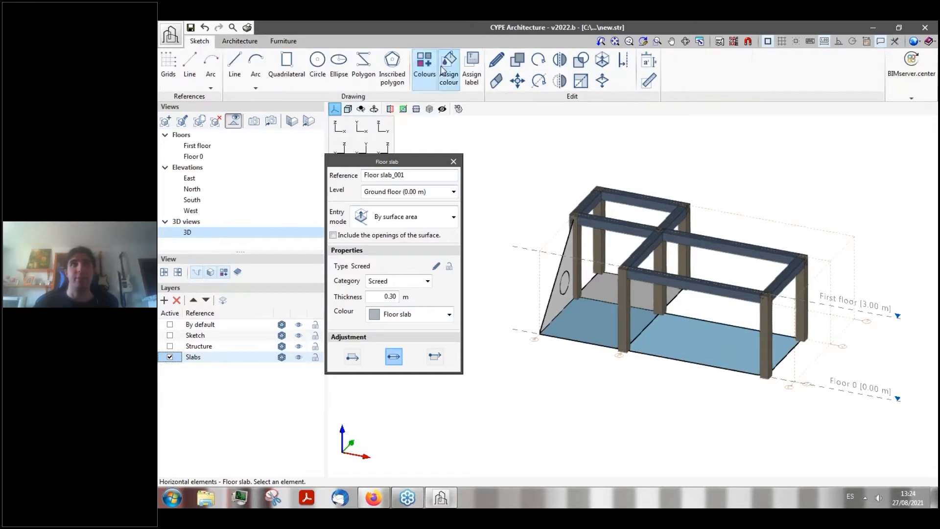
{"action": "left_click", "coordinate": [239, 41]}
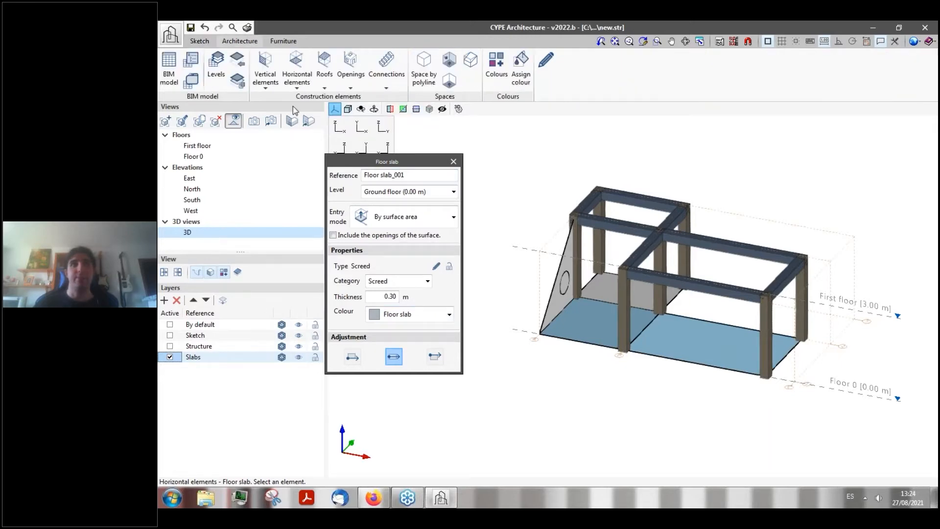
- Set the floor slab's adjustment to lie below the surface and place it on the small front ground surface beside the triangular wall
{"action": "left_click_drag", "start_coordinate": [421, 159], "coordinate": [407, 134]}
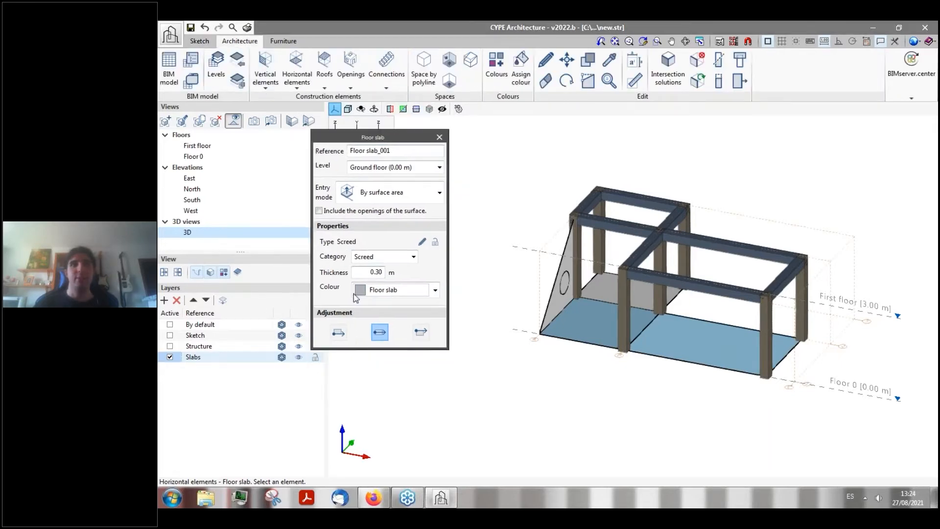
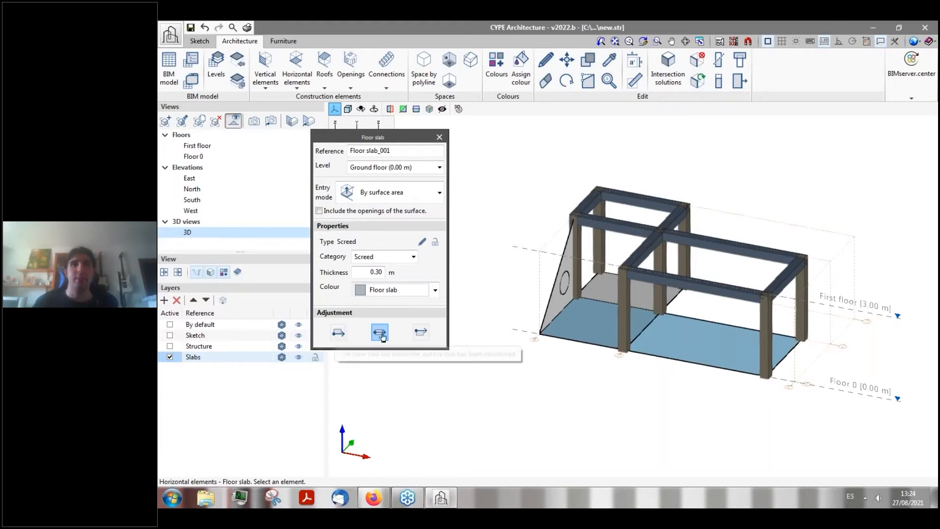
{"action": "left_click", "coordinate": [421, 333]}
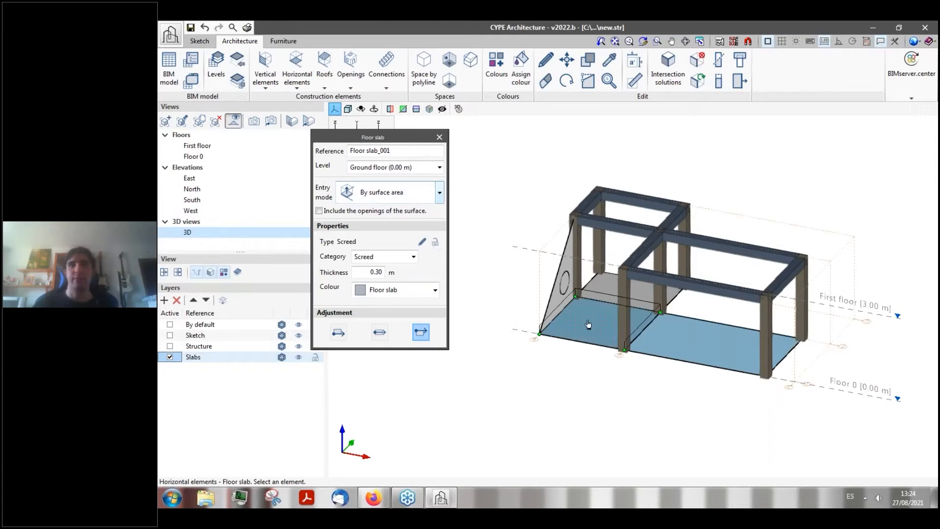
{"action": "scroll", "coordinate": [570, 280], "scroll_direction": "down", "scroll_amount": 3}
{"action": "middle_click_drag", "start_coordinate": [627, 330], "coordinate": [594, 309]}
{"action": "scroll", "coordinate": [587, 308], "scroll_direction": "up", "scroll_amount": 3}
{"action": "left_click", "coordinate": [528, 299]}
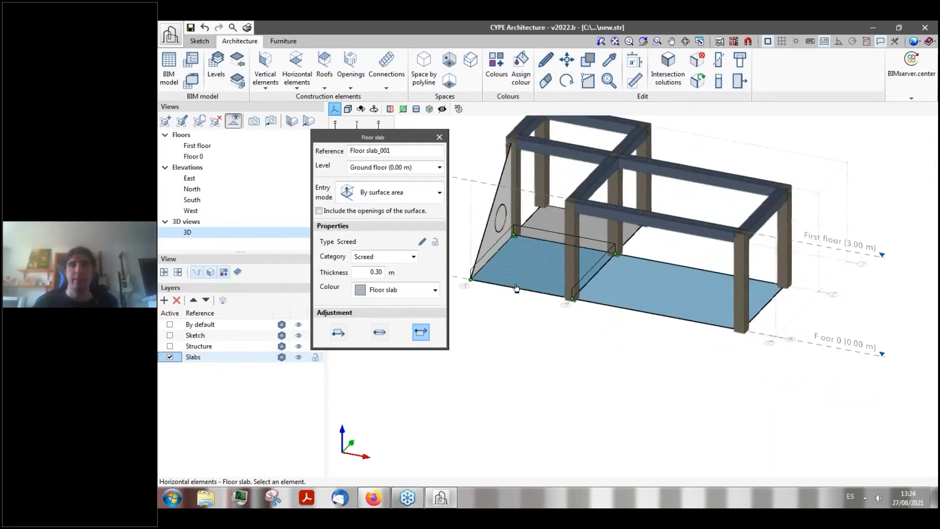
{"action": "scroll", "coordinate": [539, 284], "scroll_direction": "up", "scroll_amount": 3}
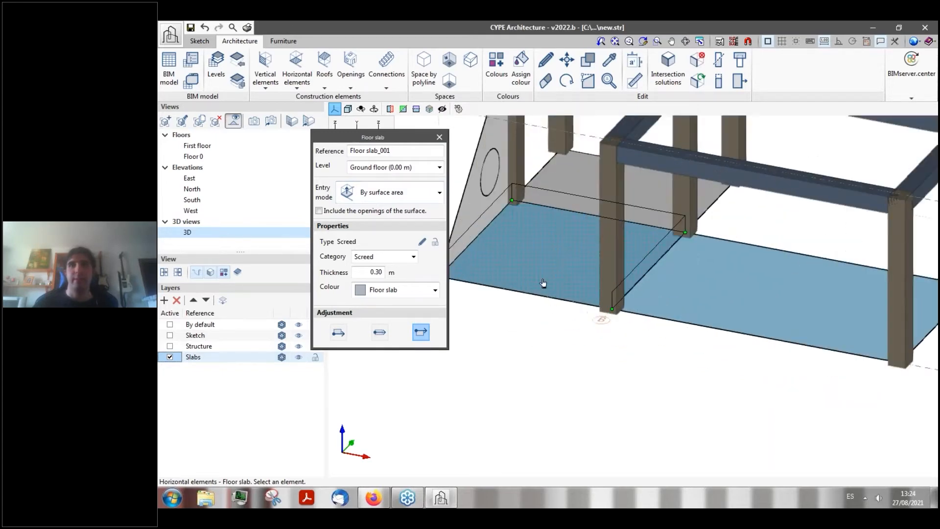
- Place a slab centred on the large front ground surface and another lying above the rear ground surface
{"action": "left_click", "coordinate": [378, 335]}
{"action": "left_click", "coordinate": [680, 299]}
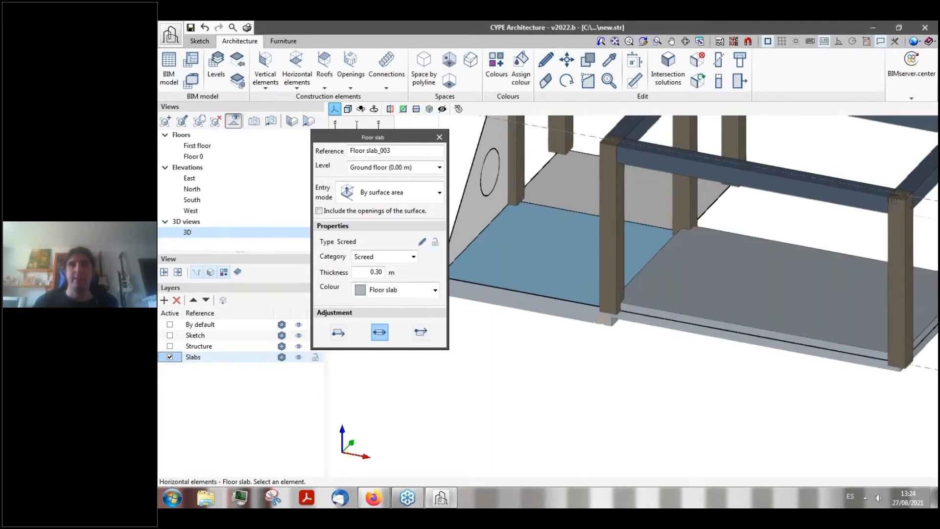
{"action": "left_click", "coordinate": [338, 333]}
{"action": "left_click", "coordinate": [565, 193]}
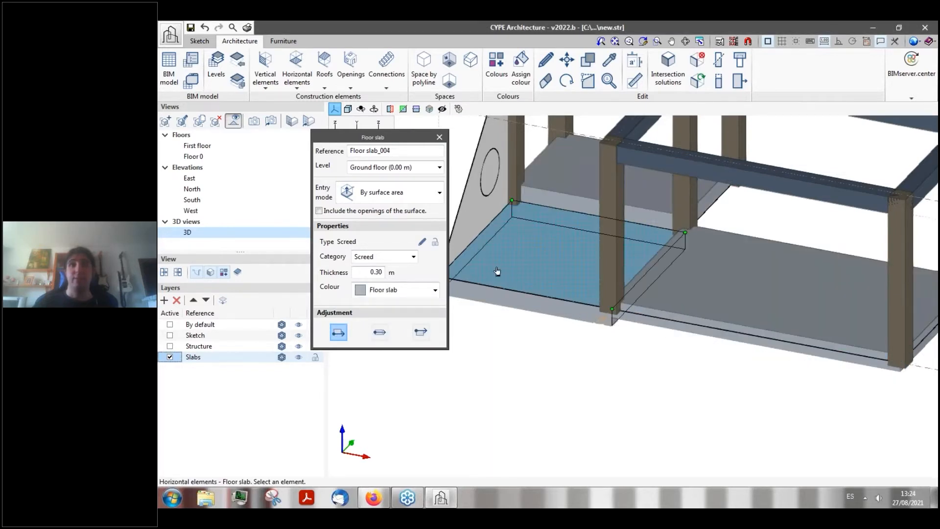
- Edit the large front slab and the rear slab so that both are adjusted to lie below their surfaces
{"action": "scroll", "coordinate": [616, 259], "scroll_direction": "down", "scroll_amount": 3}
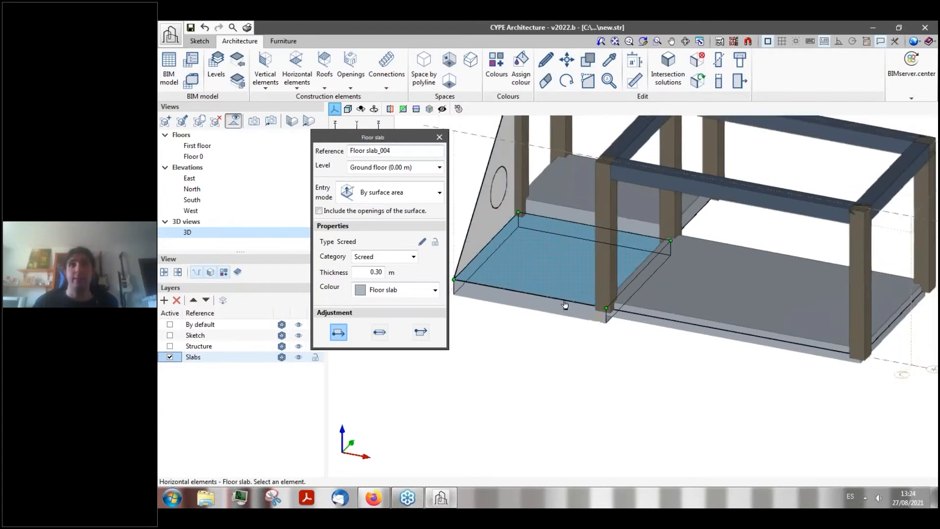
{"action": "scroll", "coordinate": [616, 259], "scroll_direction": "up", "scroll_amount": 3}
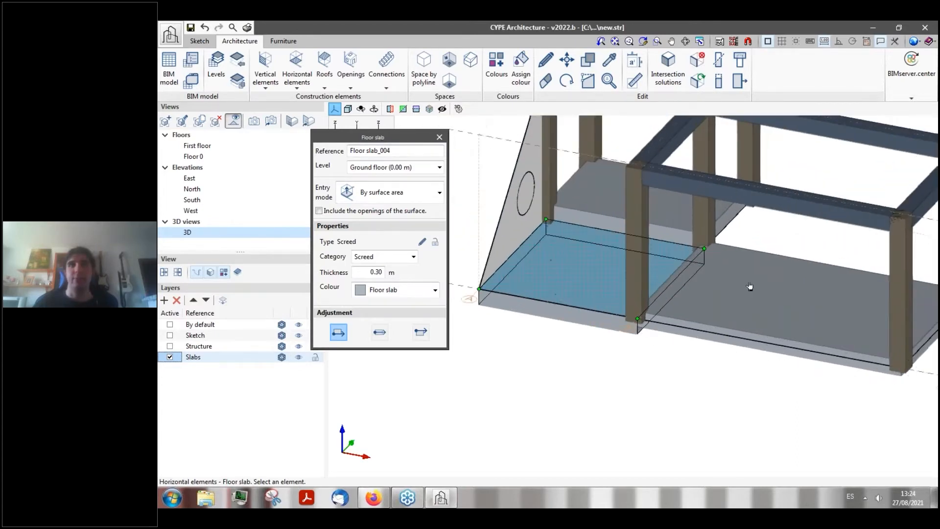
{"action": "scroll", "coordinate": [651, 279], "scroll_direction": "down", "scroll_amount": 3}
{"action": "scroll", "coordinate": [688, 297], "scroll_direction": "up", "scroll_amount": 3}
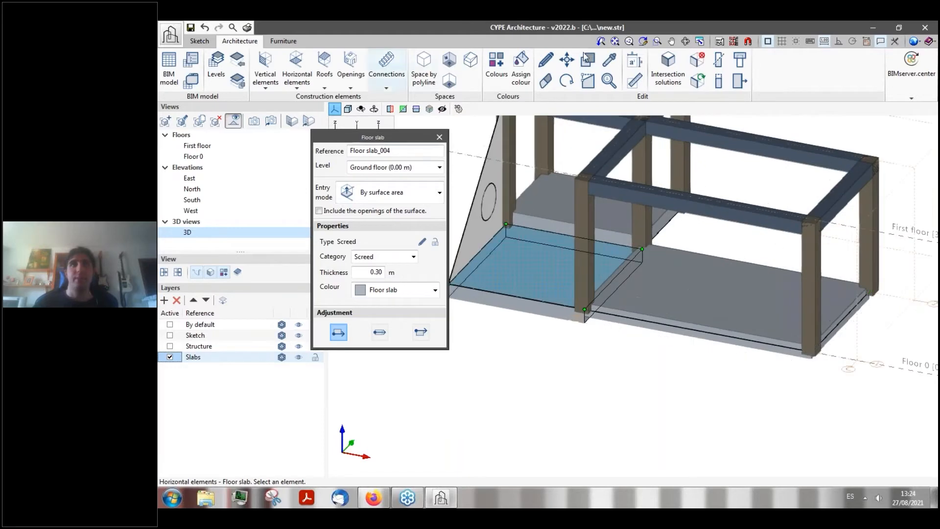
{"action": "left_click", "coordinate": [546, 59]}
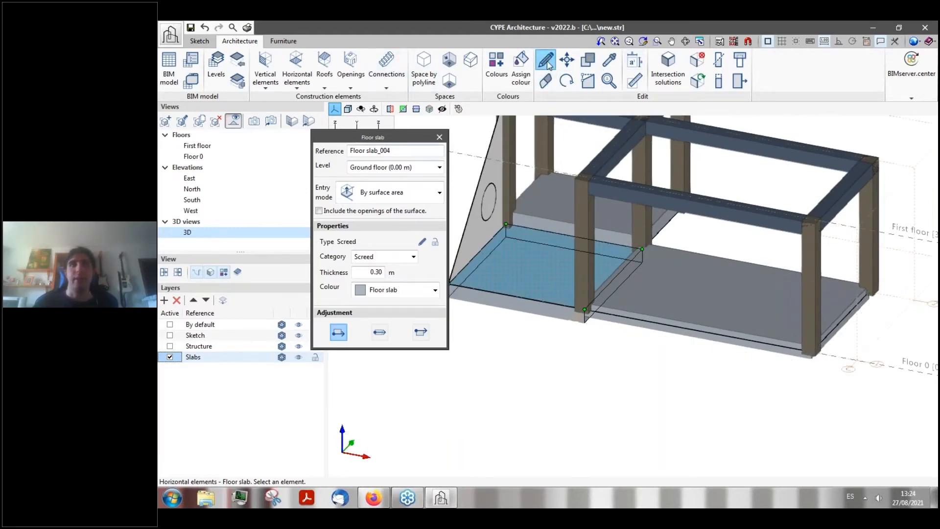
{"action": "left_click", "coordinate": [641, 309]}
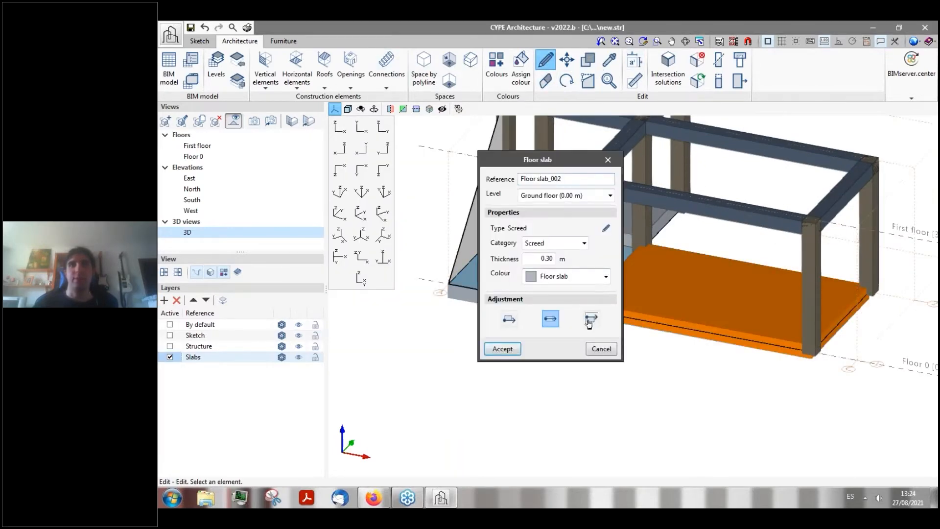
{"action": "left_click", "coordinate": [591, 318]}
{"action": "left_click", "coordinate": [503, 349]}
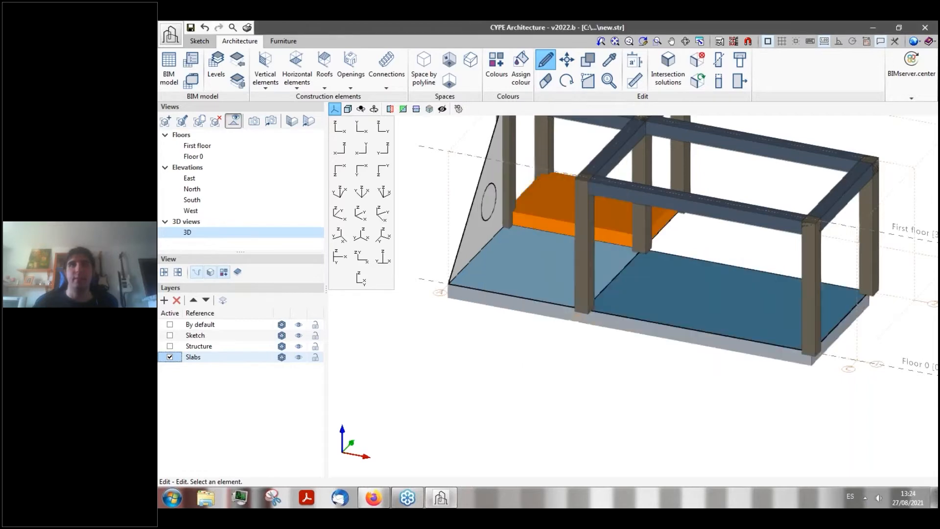
{"action": "left_click", "coordinate": [562, 203]}
{"action": "left_click", "coordinate": [591, 318]}
{"action": "left_click", "coordinate": [503, 349]}
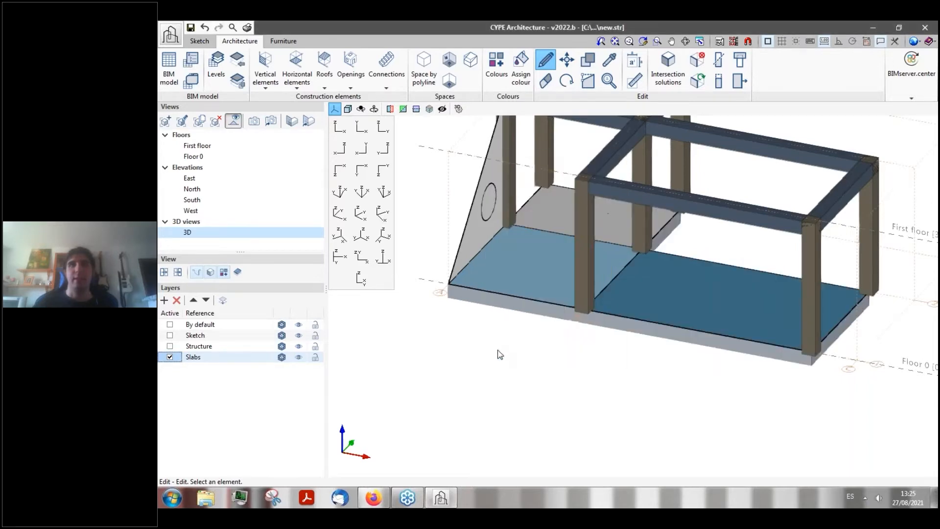
- Start another floor slab and set its entry mode to By points
{"action": "left_click", "coordinate": [296, 84]}
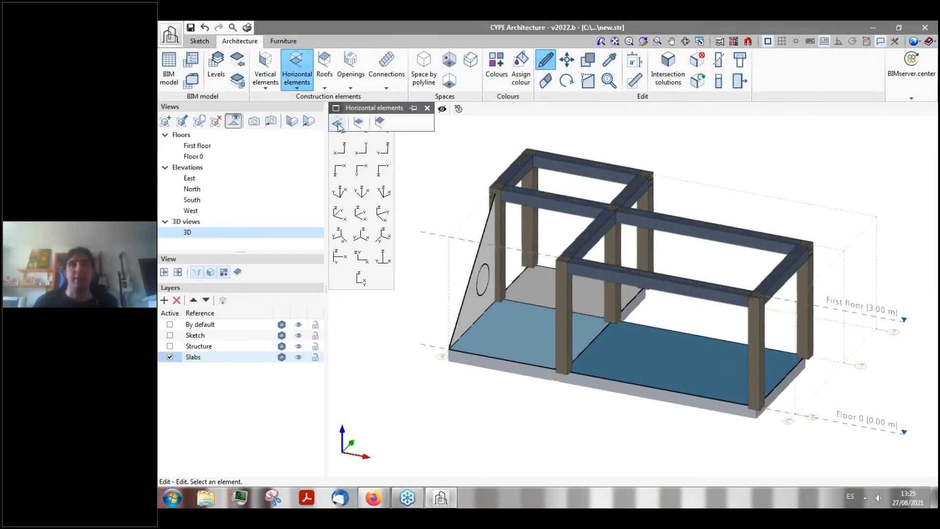
{"action": "left_click", "coordinate": [337, 122]}
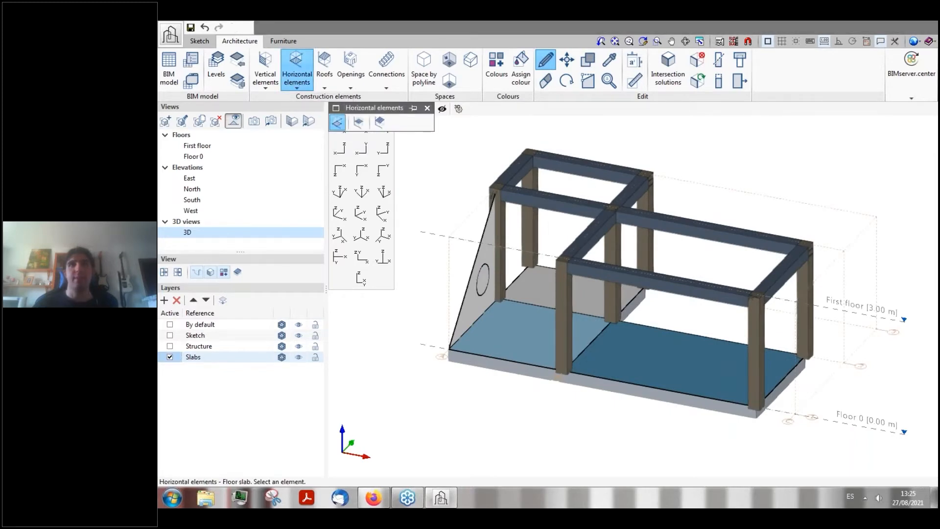
{"action": "left_click", "coordinate": [439, 192]}
{"action": "left_click", "coordinate": [370, 215]}
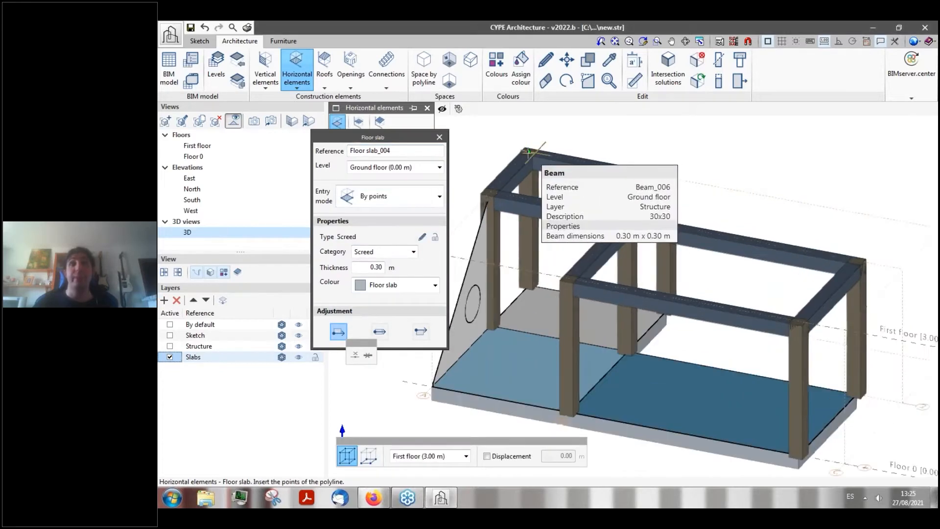
- Place the slab outline's first two points on the column tops at 0.00, 5.00, 3.00 m and 0.00, 3.00, 3.00 m
{"action": "scroll", "coordinate": [533, 153], "scroll_direction": "up", "scroll_amount": 5}
{"action": "scroll", "coordinate": [520, 155], "scroll_direction": "up", "scroll_amount": 3}
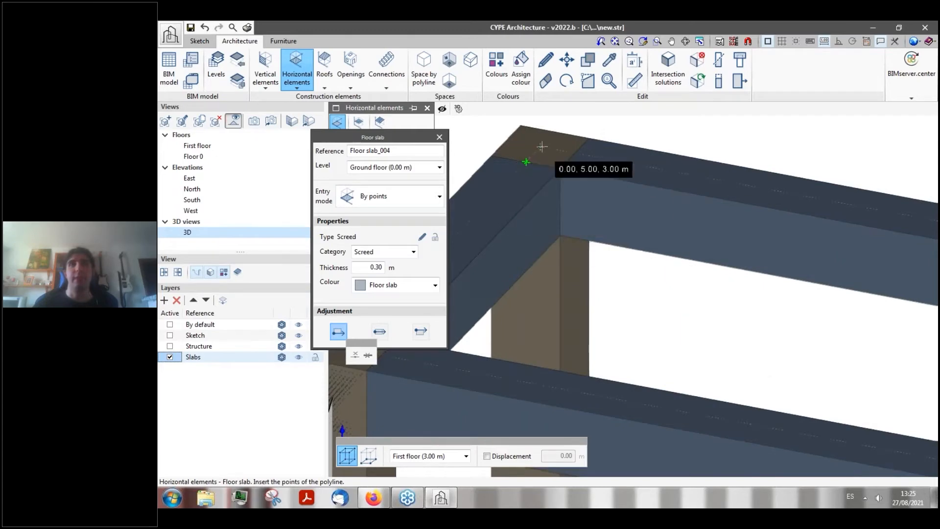
{"action": "scroll", "coordinate": [539, 146], "scroll_direction": "down", "scroll_amount": 5}
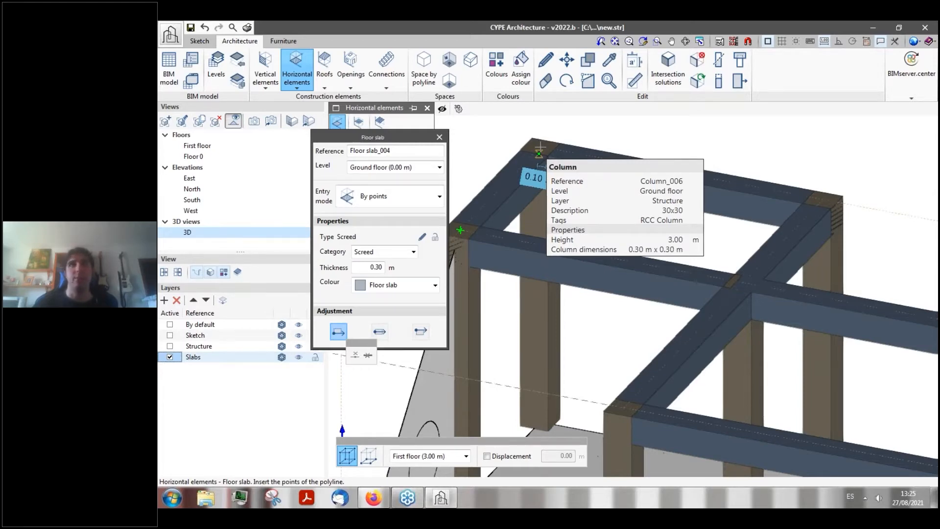
{"action": "scroll", "coordinate": [538, 149], "scroll_direction": "up", "scroll_amount": 5}
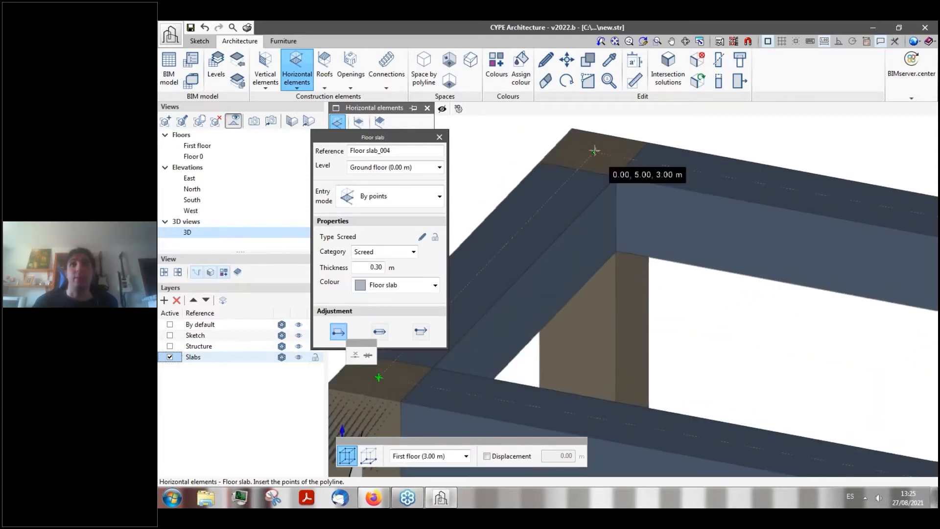
{"action": "scroll", "coordinate": [595, 150], "scroll_direction": "down", "scroll_amount": 4}
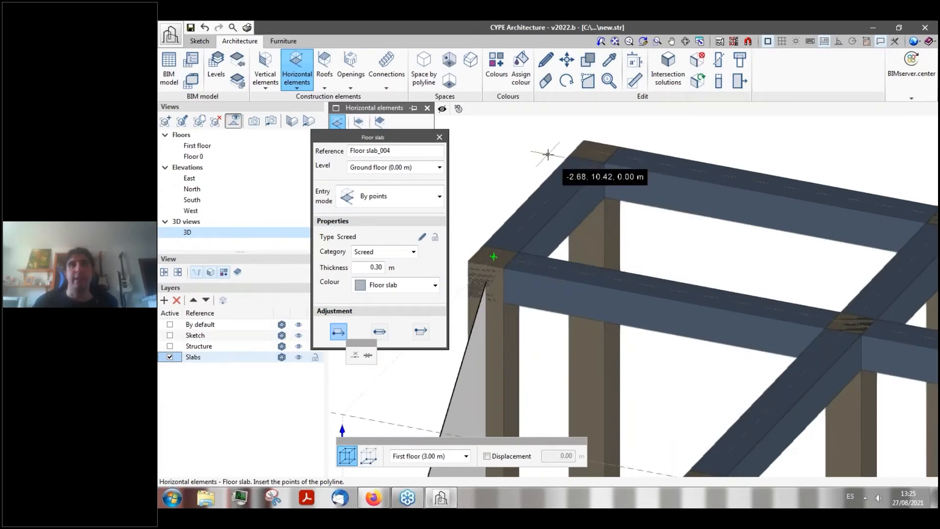
{"action": "scroll", "coordinate": [588, 146], "scroll_direction": "up", "scroll_amount": 2}
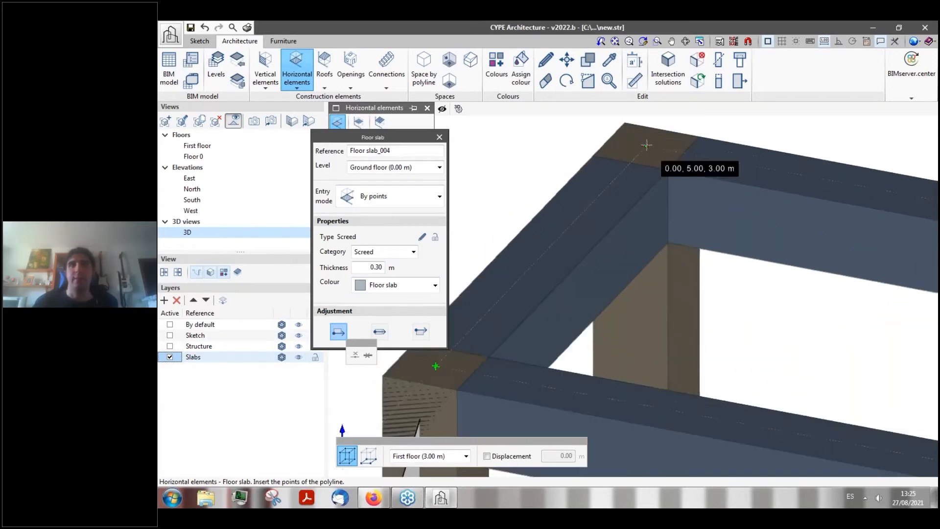
{"action": "left_click", "coordinate": [647, 146]}
{"action": "left_click", "coordinate": [436, 365]}
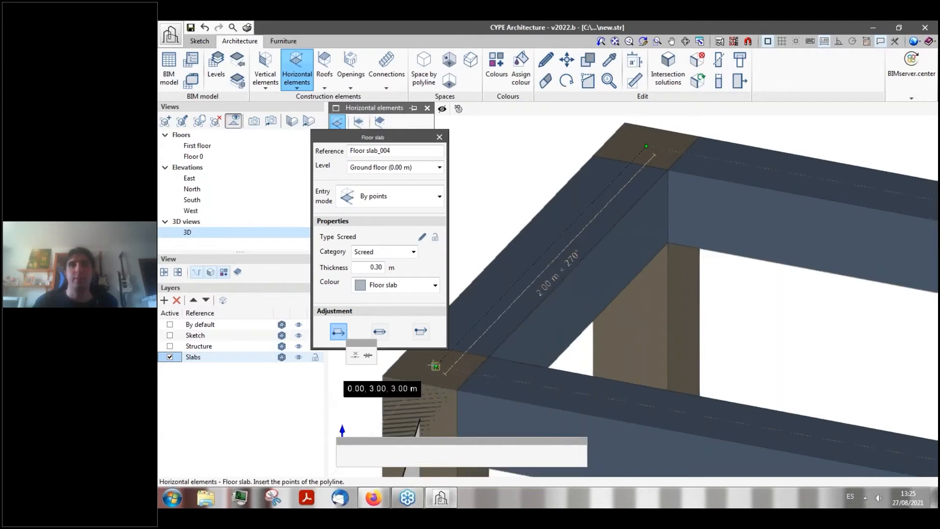
- Complete the slab outline through the column tops at 3.00, 3.00, 3.00 m and 3.00, 5.00, 3.00 m, and exit slab entry
{"action": "scroll", "coordinate": [607, 149], "scroll_direction": "down", "scroll_amount": 4}
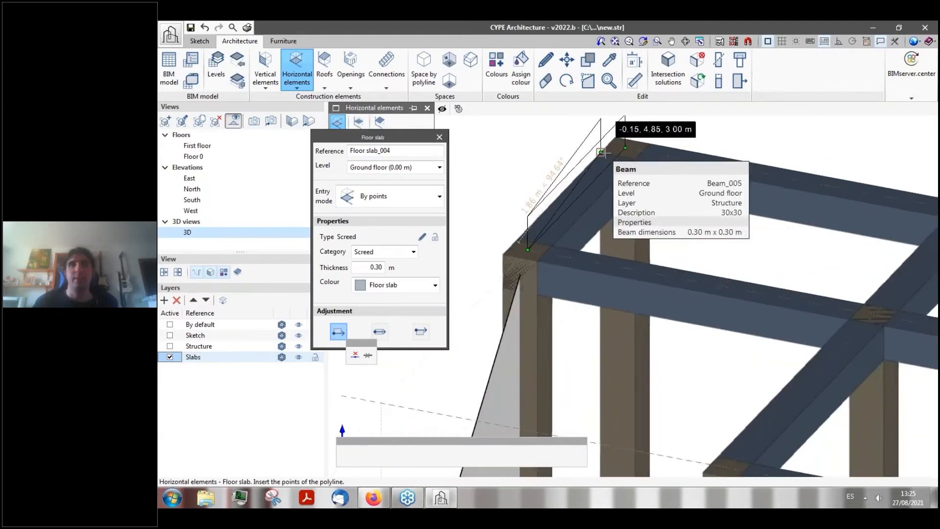
{"action": "scroll", "coordinate": [491, 190], "scroll_direction": "down", "scroll_amount": 1}
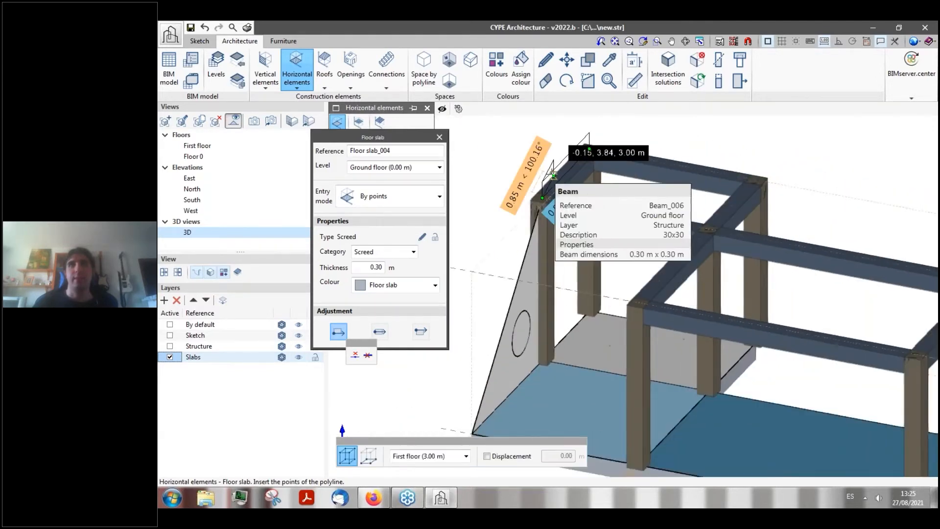
{"action": "scroll", "coordinate": [636, 200], "scroll_direction": "up", "scroll_amount": 3}
{"action": "scroll", "coordinate": [778, 249], "scroll_direction": "up", "scroll_amount": 4}
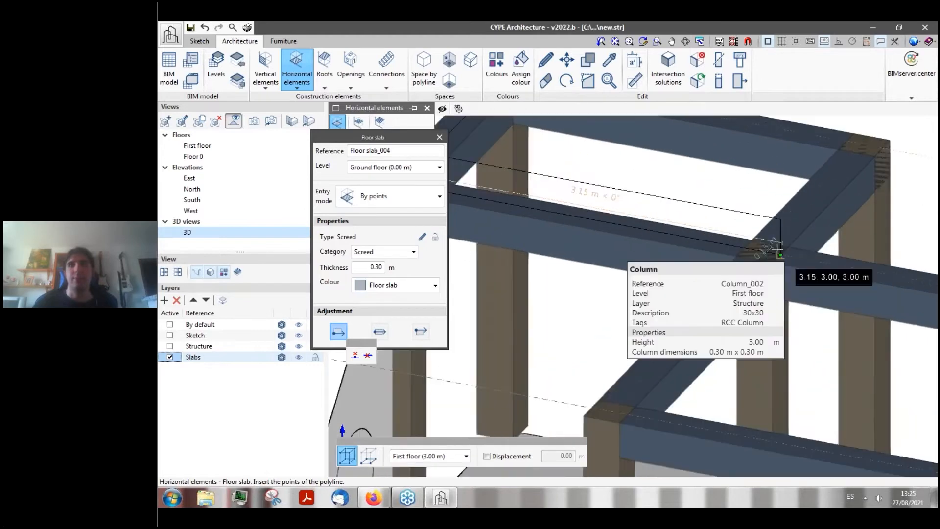
{"action": "left_click", "coordinate": [751, 251]}
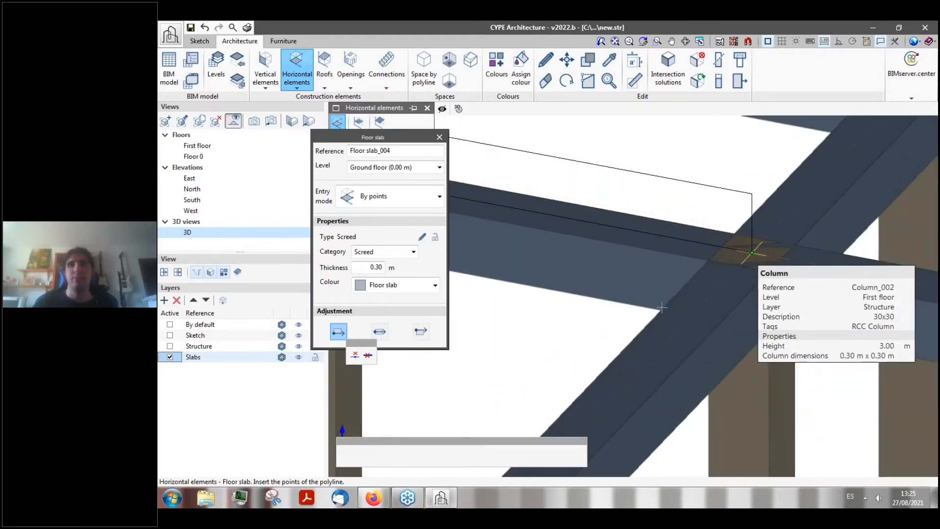
{"action": "scroll", "coordinate": [749, 255], "scroll_direction": "down", "scroll_amount": 2}
{"action": "scroll", "coordinate": [732, 263], "scroll_direction": "down", "scroll_amount": 3}
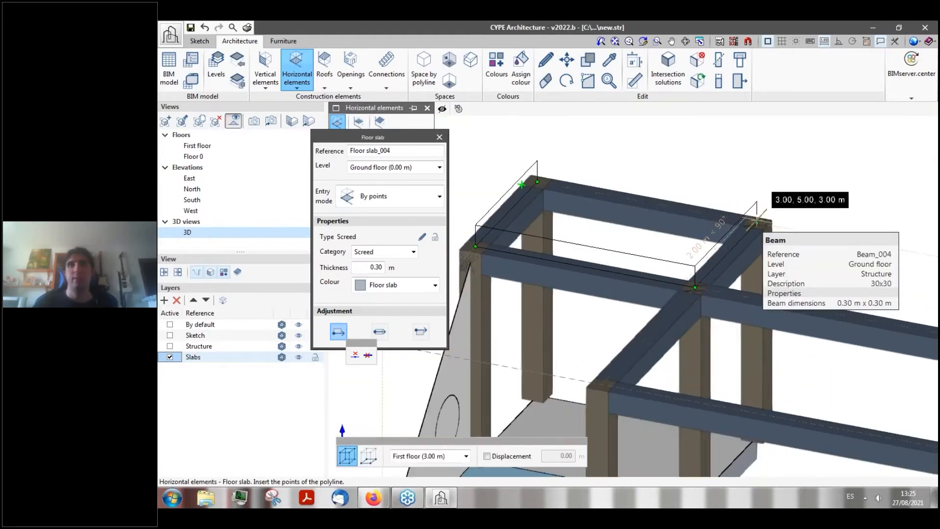
{"action": "left_click", "coordinate": [757, 223]}
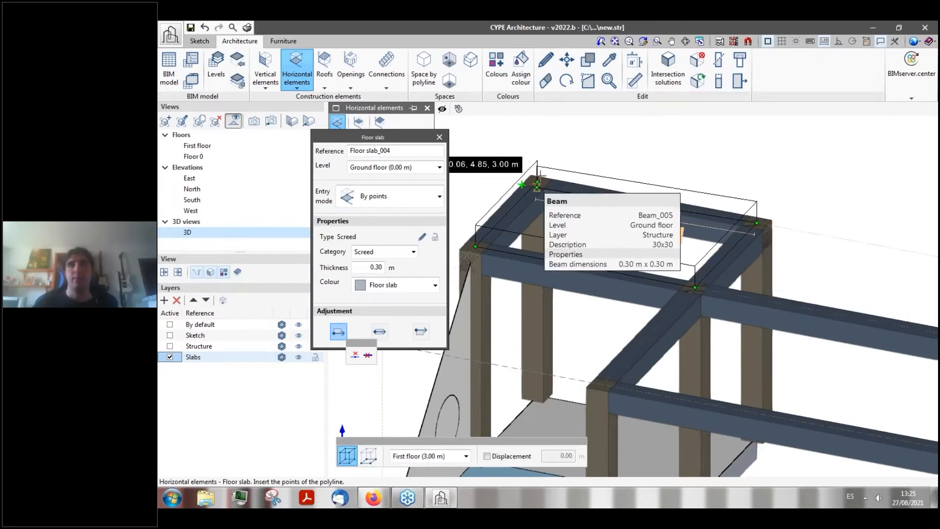
{"action": "scroll", "coordinate": [540, 178], "scroll_direction": "up", "scroll_amount": 4}
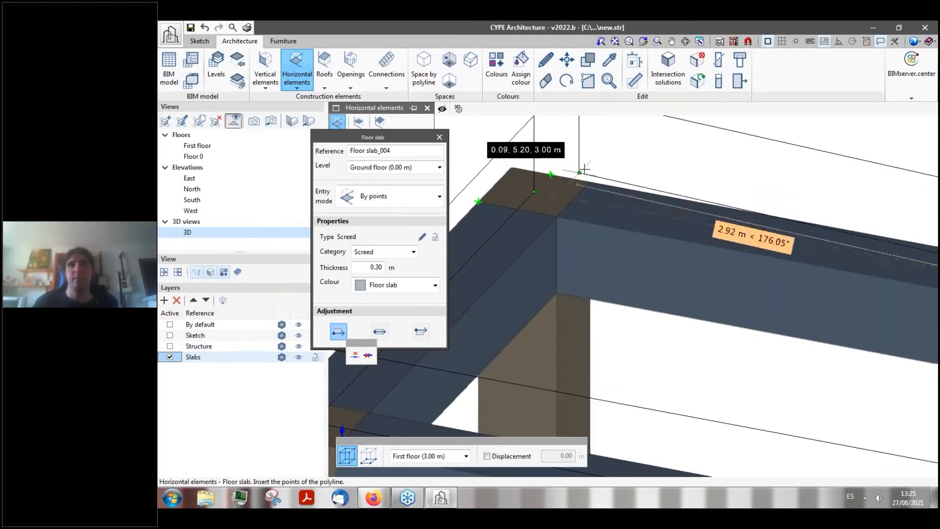
{"action": "right_click", "coordinate": [534, 191]}
{"action": "scroll", "coordinate": [566, 191], "scroll_direction": "down", "scroll_amount": 4}
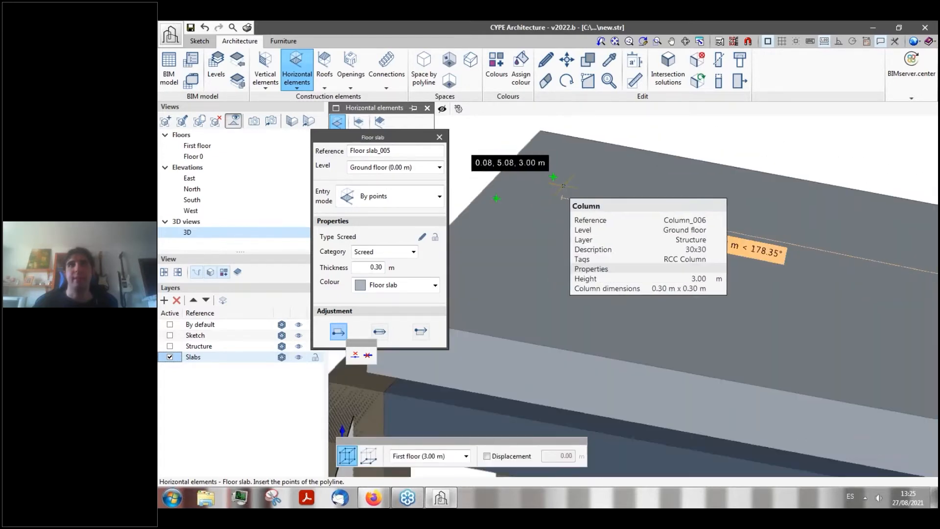
{"action": "scroll", "coordinate": [566, 201], "scroll_direction": "down", "scroll_amount": 3}
{"action": "middle_click_drag", "start_coordinate": [684, 164], "coordinate": [686, 225], "text": "shift"}
{"action": "scroll", "coordinate": [688, 225], "scroll_direction": "down", "scroll_amount": 3}
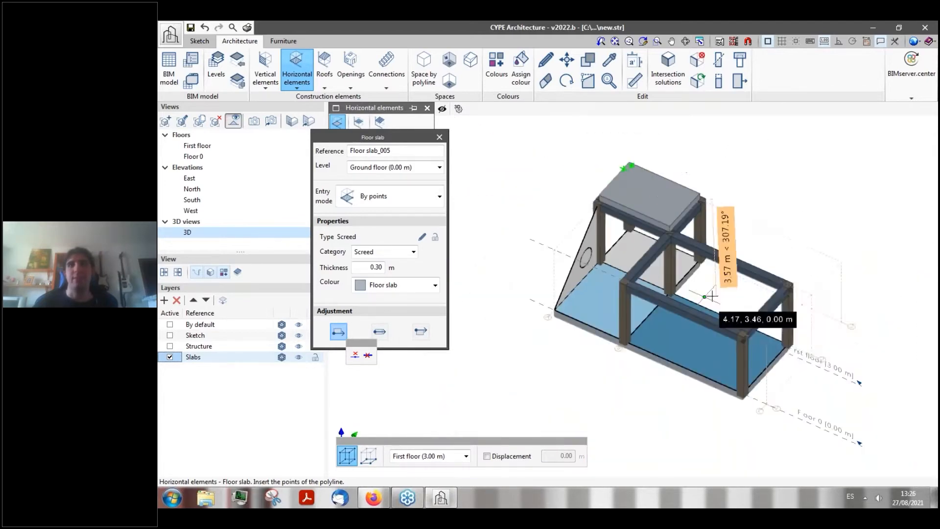
{"action": "key", "text": "Escape"}
{"action": "scroll", "coordinate": [723, 296], "scroll_direction": "up", "scroll_amount": 5}
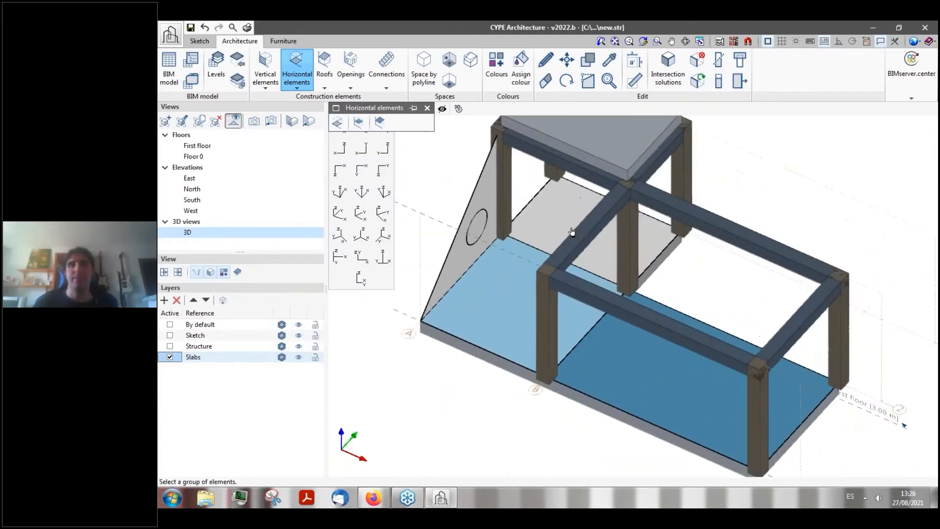
{"action": "scroll", "coordinate": [631, 201], "scroll_direction": "up", "scroll_amount": 3}
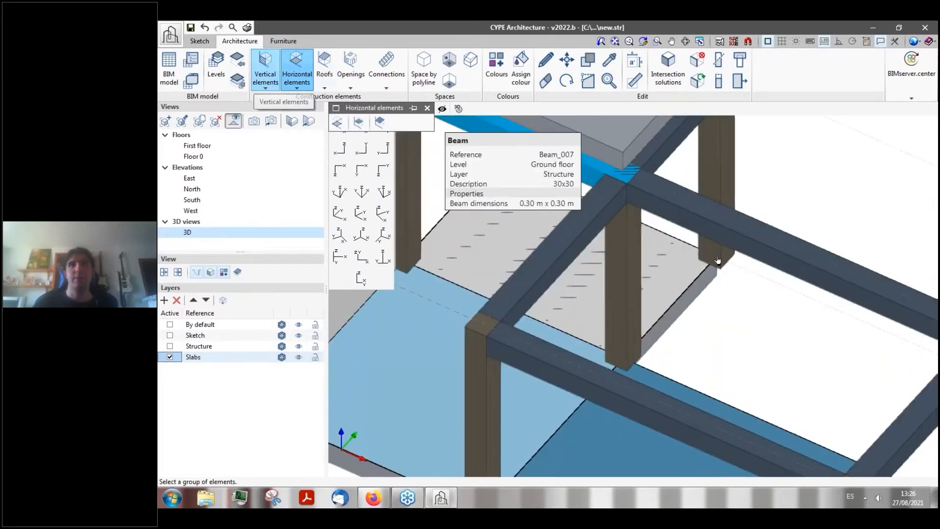
{"action": "scroll", "coordinate": [665, 217], "scroll_direction": "down", "scroll_amount": 4}
{"action": "scroll", "coordinate": [656, 215], "scroll_direction": "up", "scroll_amount": 4}
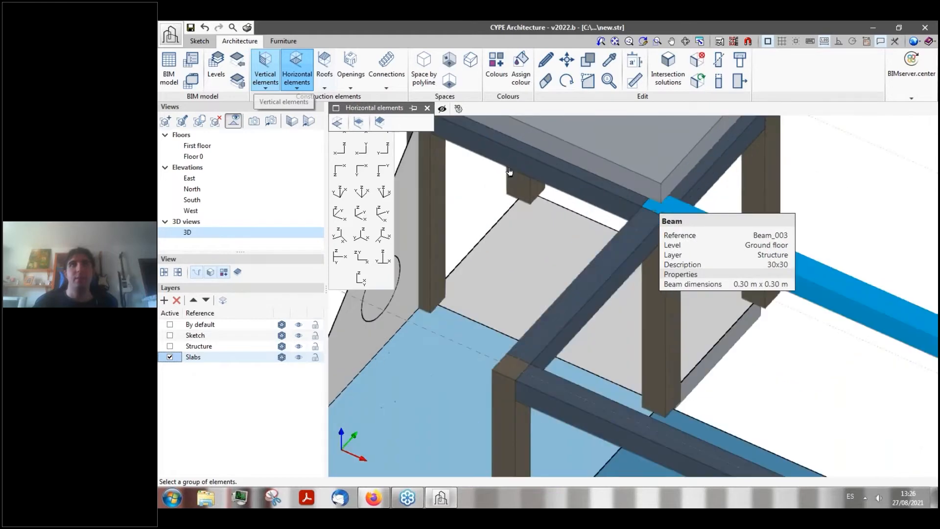
- Start another By points floor slab with its first two points on the column tops at 3.00, 3.00, 3.00 m and 3.00, 0.00, 3.00 m
{"action": "left_click", "coordinate": [338, 124]}
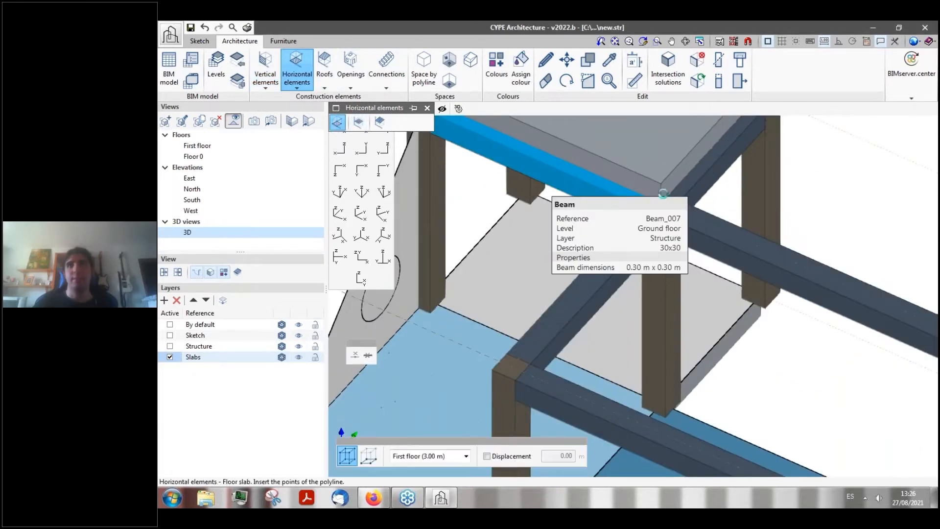
{"action": "scroll", "coordinate": [661, 203], "scroll_direction": "down", "scroll_amount": 2}
{"action": "left_click", "coordinate": [662, 199]}
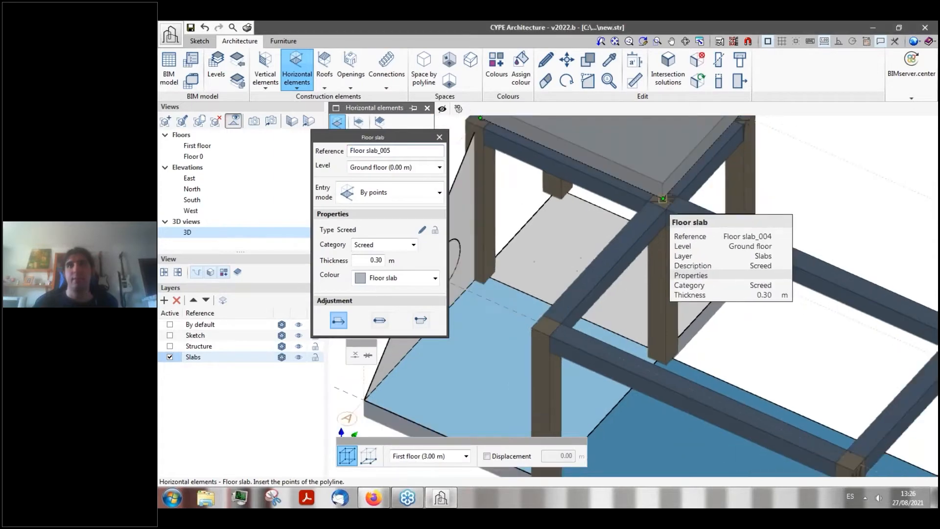
{"action": "left_click", "coordinate": [547, 321]}
{"action": "scroll", "coordinate": [547, 323], "scroll_direction": "up", "scroll_amount": 3}
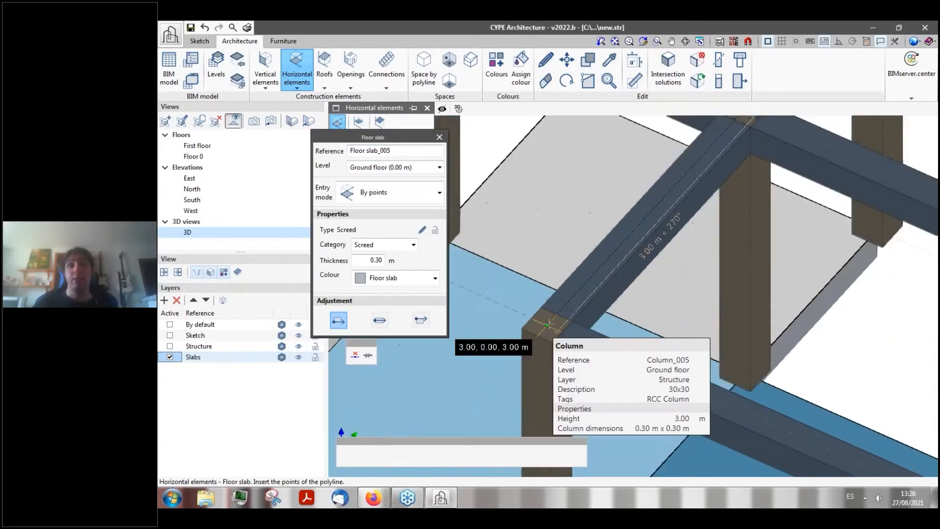
- Place the slab outline's third point on the front-right column top, at a length of 4.99 m and 0° from the second point
{"action": "scroll", "coordinate": [579, 278], "scroll_direction": "down", "scroll_amount": 5}
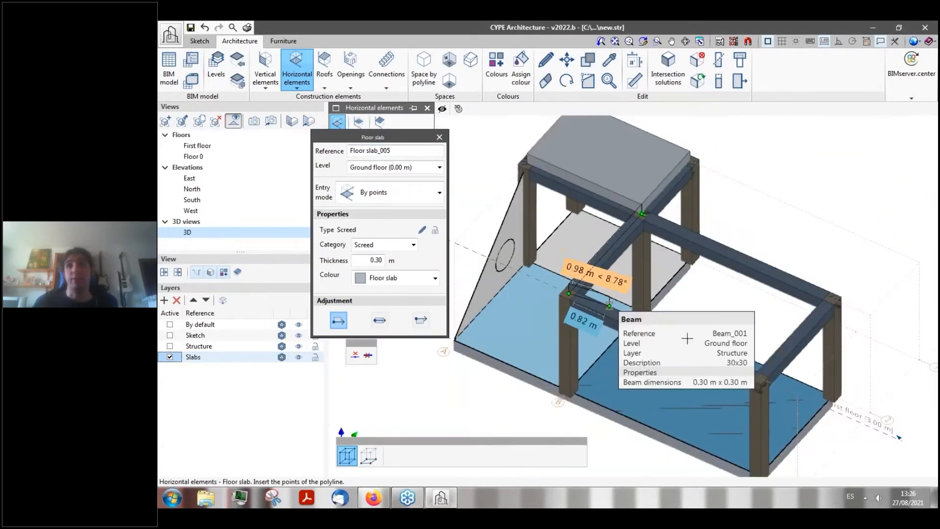
{"action": "scroll", "coordinate": [753, 376], "scroll_direction": "up", "scroll_amount": 4}
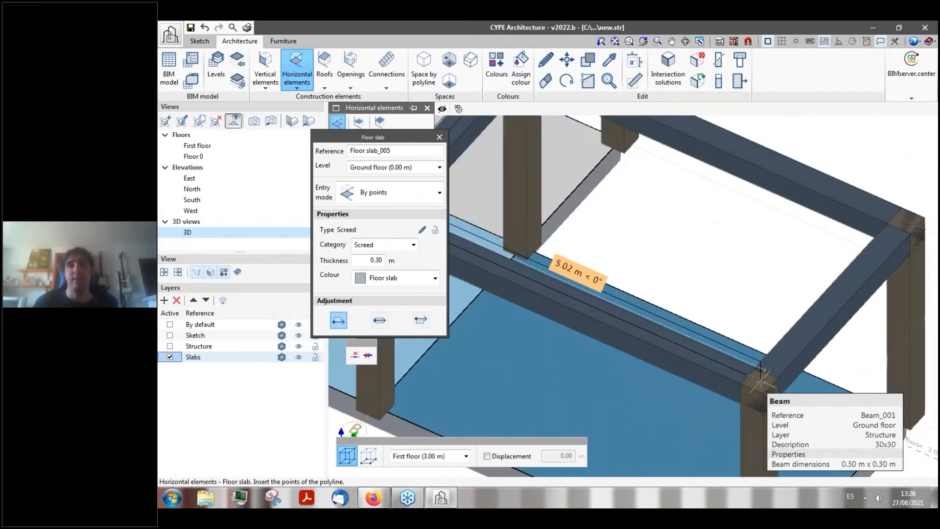
{"action": "key", "text": "Return"}
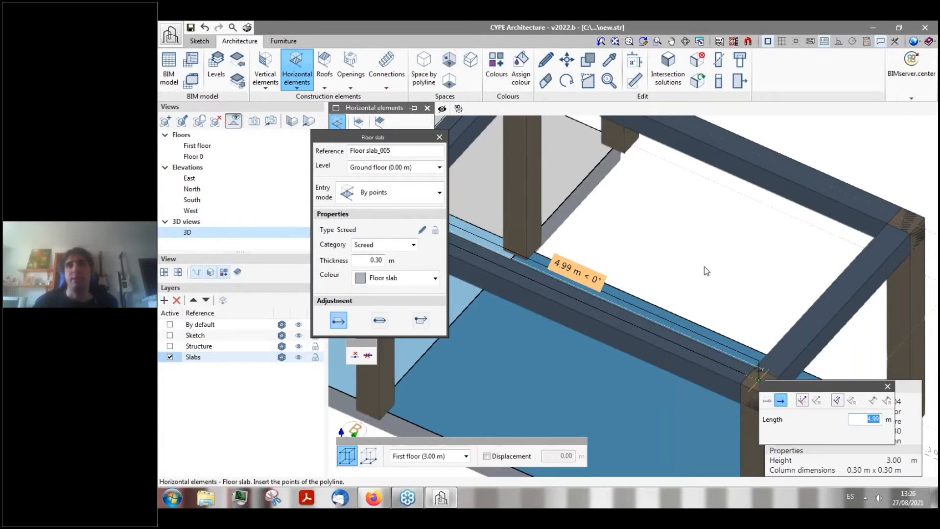
{"action": "left_click", "coordinate": [599, 349]}
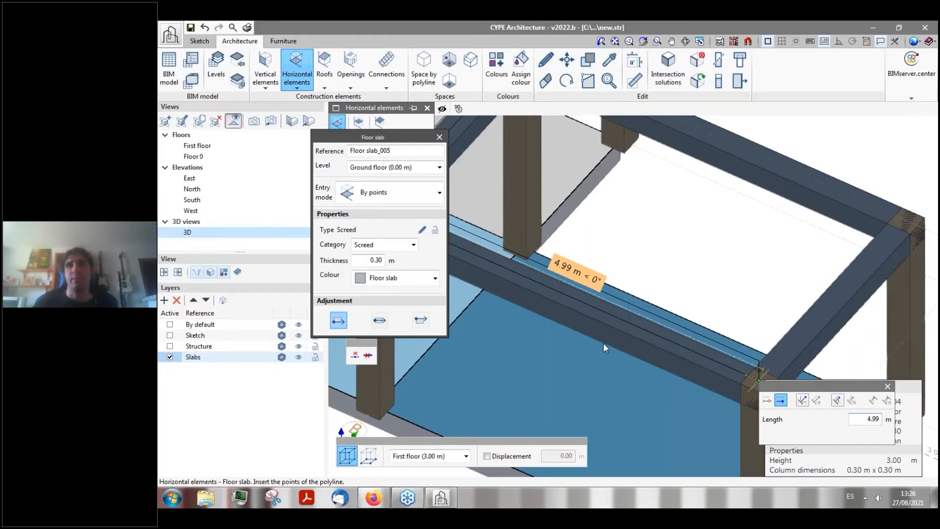
{"action": "left_click", "coordinate": [686, 206]}
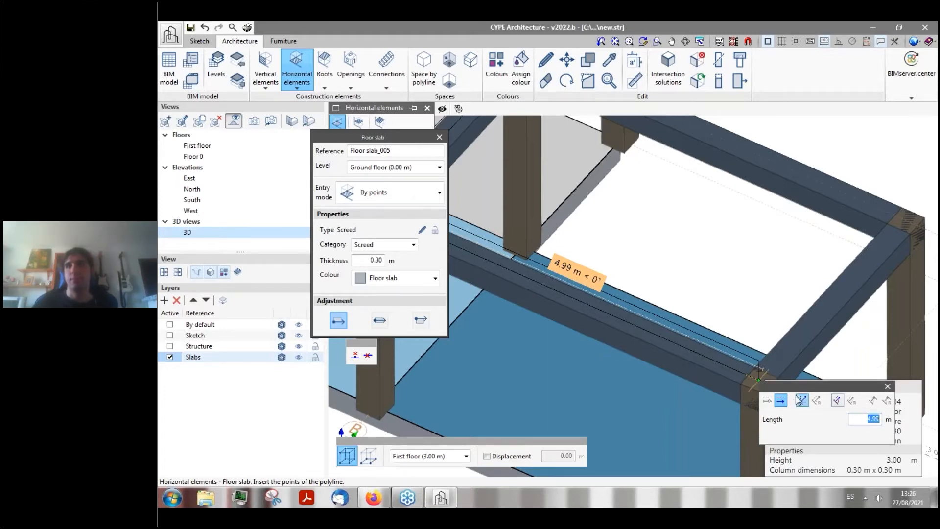
{"action": "key", "text": "Return"}
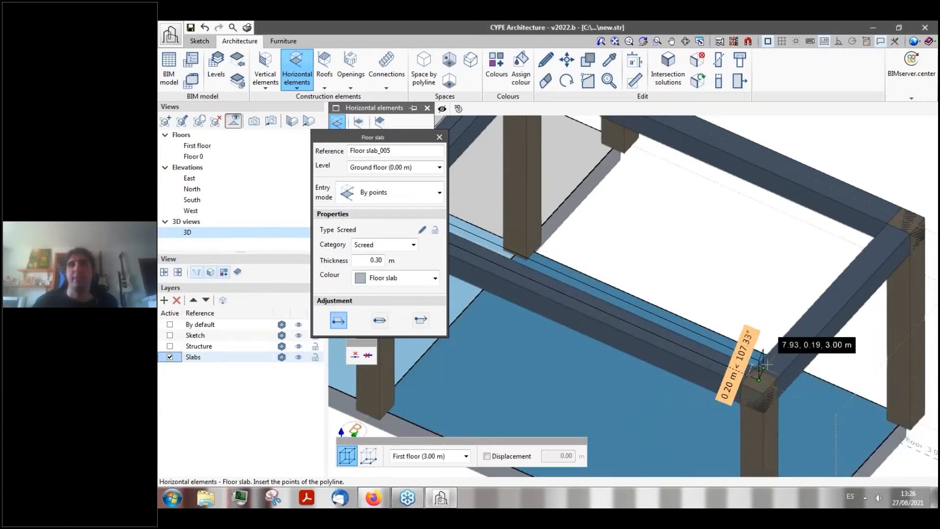
- Place the fourth slab point on the column top about 3.00 m behind the third, and close the outline at 3.00, 3.00, 3.00 m
{"action": "scroll", "coordinate": [767, 363], "scroll_direction": "down", "scroll_amount": 4}
{"action": "scroll", "coordinate": [747, 342], "scroll_direction": "up", "scroll_amount": 2}
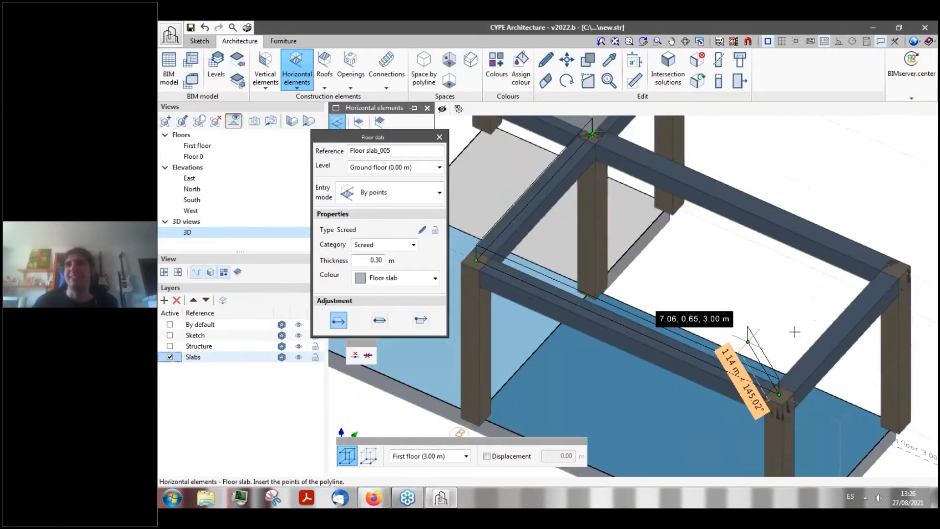
{"action": "scroll", "coordinate": [747, 338], "scroll_direction": "up", "scroll_amount": 1}
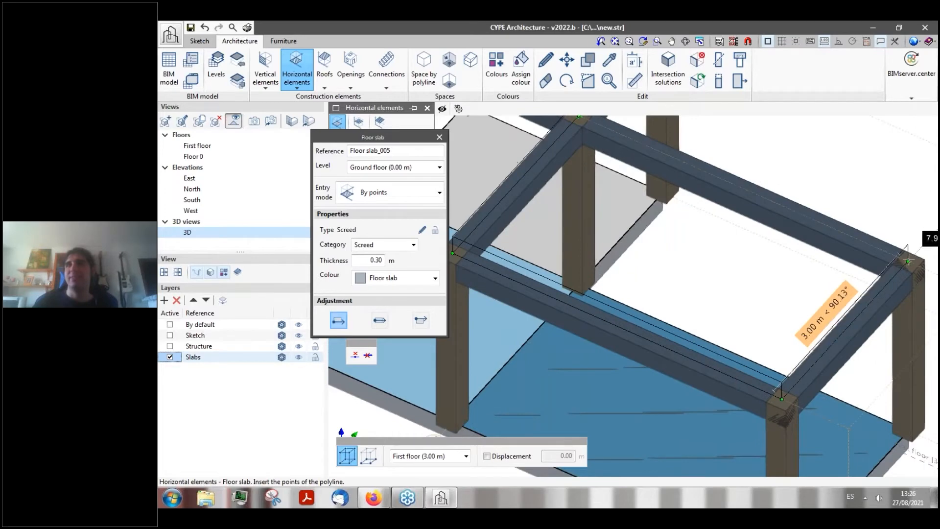
{"action": "left_click", "coordinate": [908, 261]}
{"action": "key", "text": "Return"}
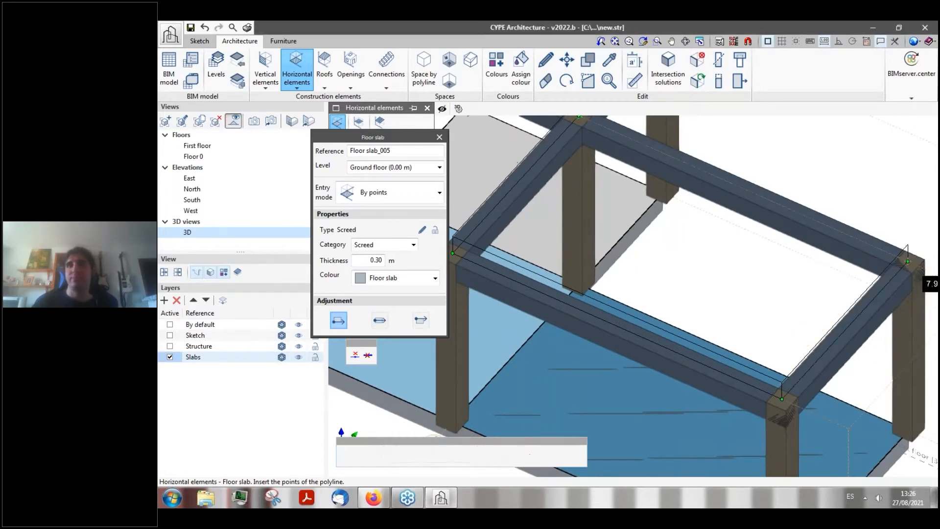
{"action": "scroll", "coordinate": [740, 270], "scroll_direction": "down", "scroll_amount": 2}
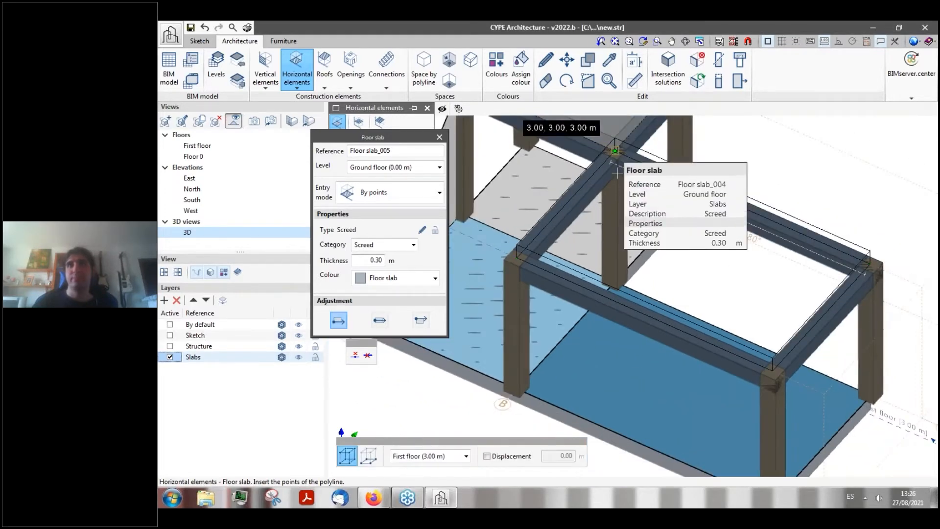
{"action": "left_click", "coordinate": [615, 150]}
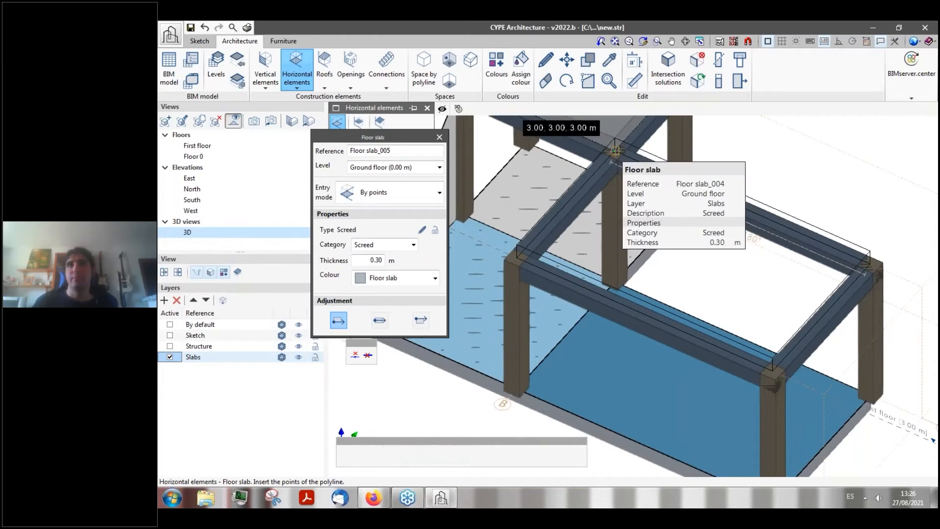
{"action": "right_click", "coordinate": [615, 151]}
{"action": "scroll", "coordinate": [719, 268], "scroll_direction": "down", "scroll_amount": 1}
{"action": "middle_click_drag", "start_coordinate": [730, 246], "coordinate": [740, 187], "text": "shift"}
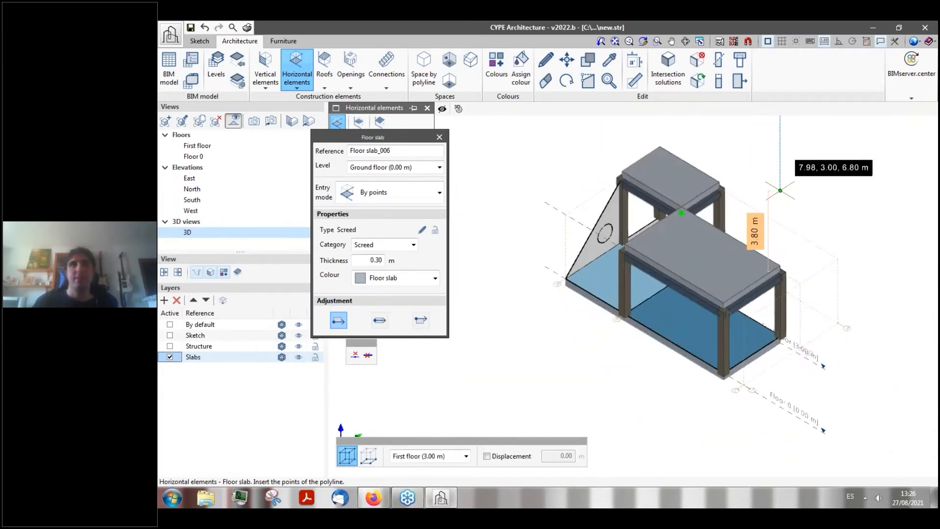
{"action": "scroll", "coordinate": [470, 206], "scroll_direction": "up", "scroll_amount": 3}
- Switch to the Floor 0 plan view and start a new wall, moving its settings window clear of the plan
{"action": "left_click", "coordinate": [275, 87]}
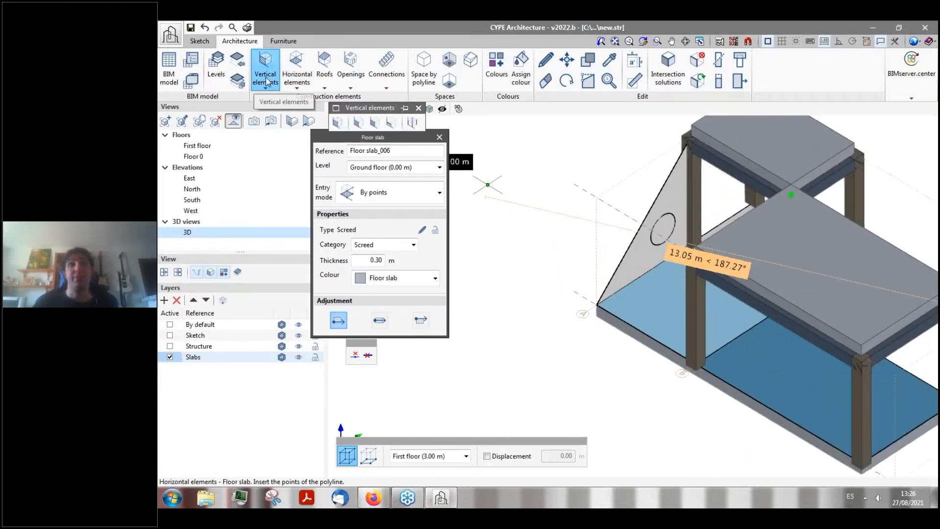
{"action": "double_click", "coordinate": [194, 156]}
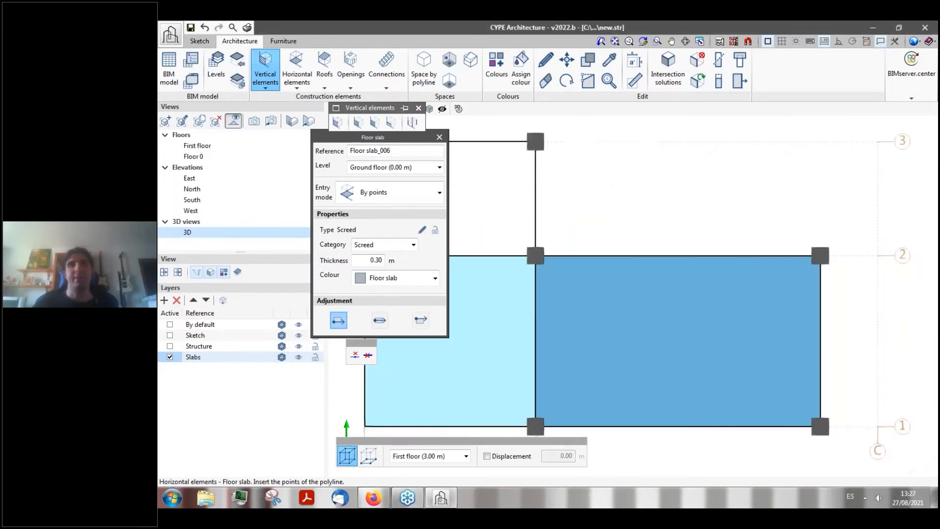
{"action": "scroll", "coordinate": [665, 227], "scroll_direction": "down", "scroll_amount": 3}
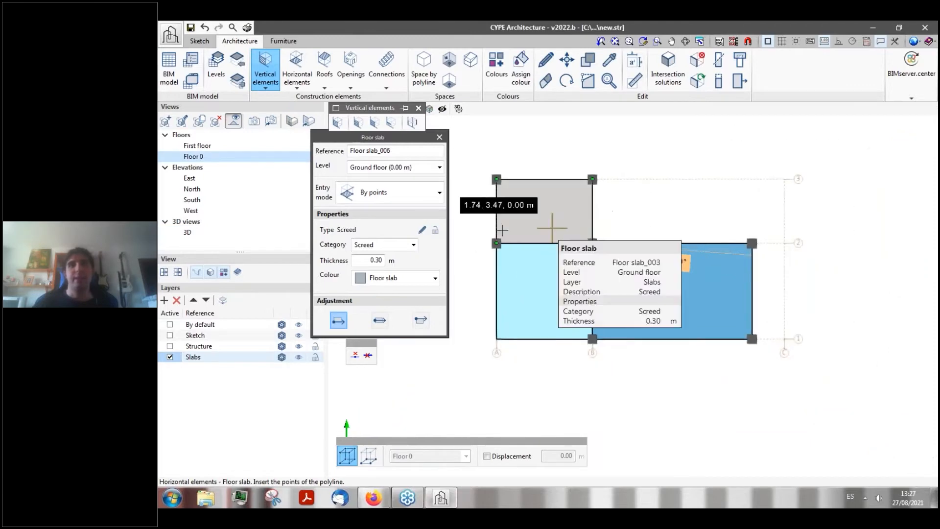
{"action": "scroll", "coordinate": [494, 240], "scroll_direction": "up", "scroll_amount": 1}
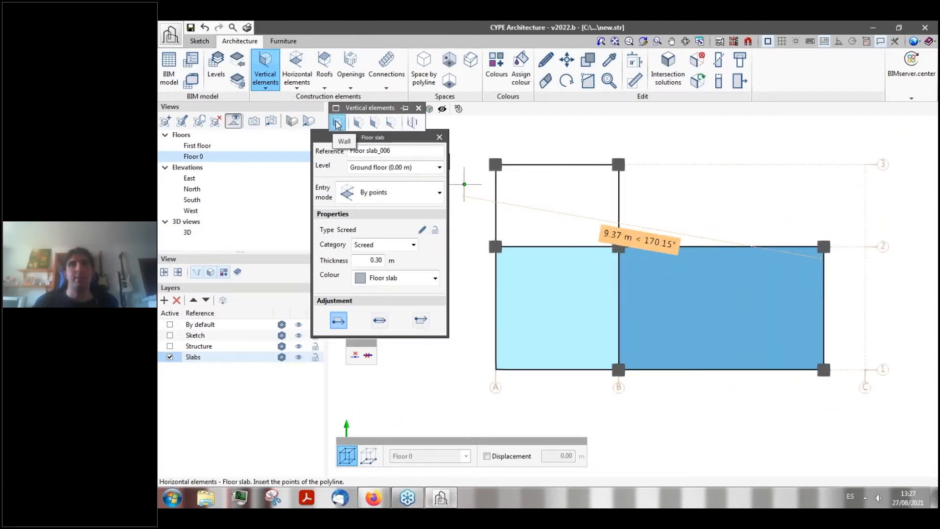
{"action": "left_click", "coordinate": [338, 122]}
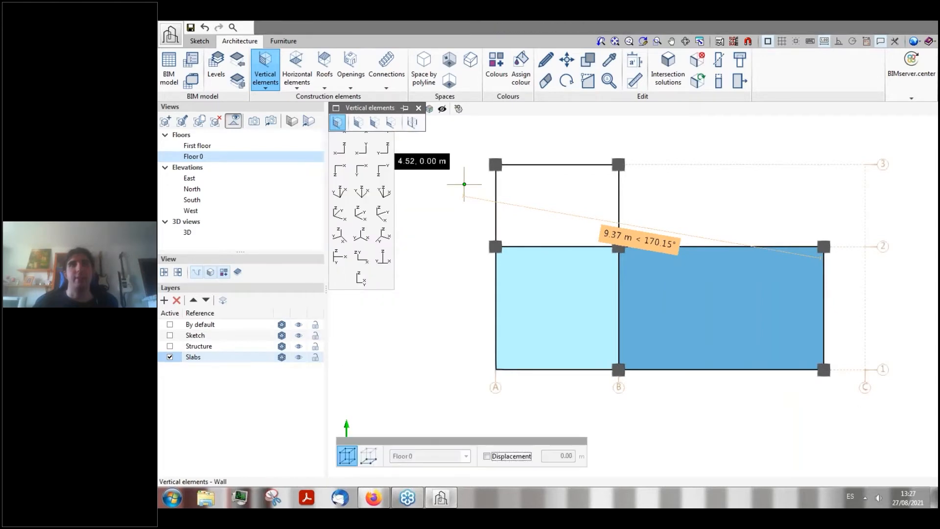
{"action": "left_click_drag", "start_coordinate": [466, 155], "coordinate": [434, 161]}
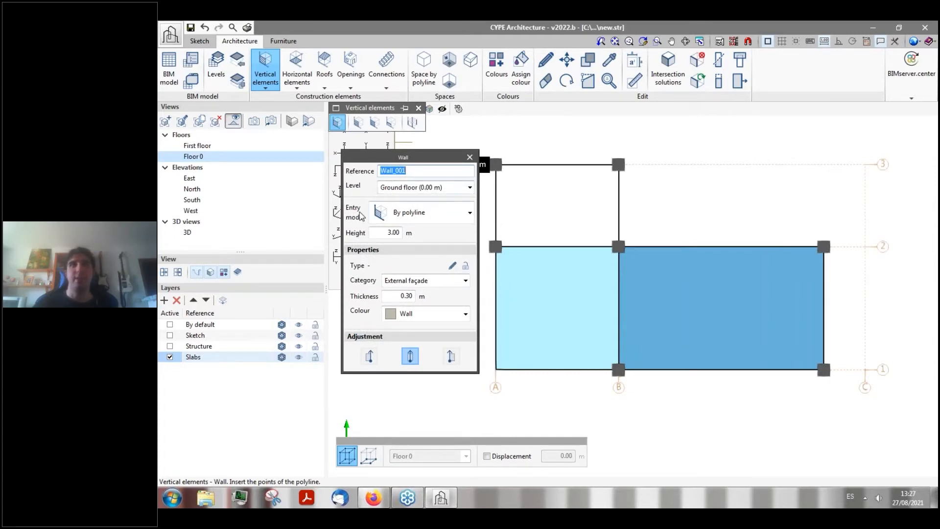
- Review the wall's height, category, thickness and entry mode options, choosing External façade as the category and keeping By polyline entry
{"action": "left_click", "coordinate": [386, 232]}
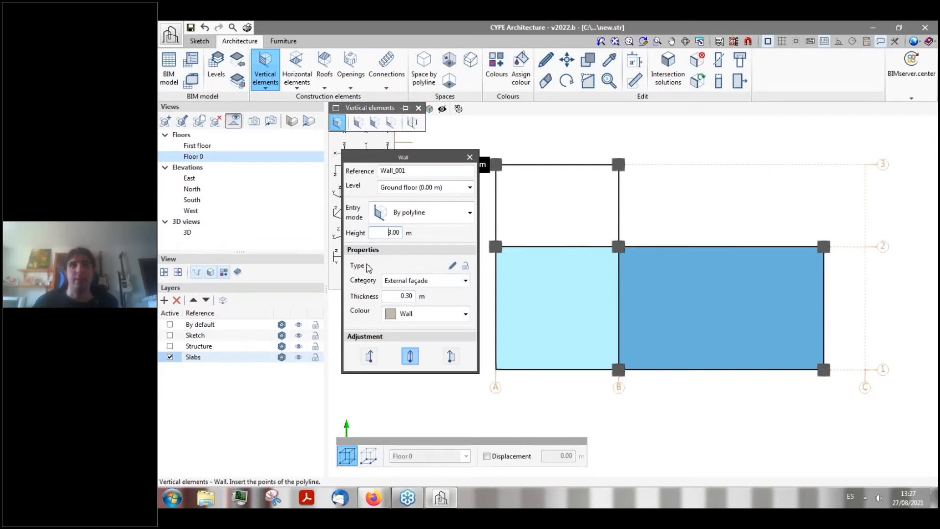
{"action": "left_click", "coordinate": [463, 281]}
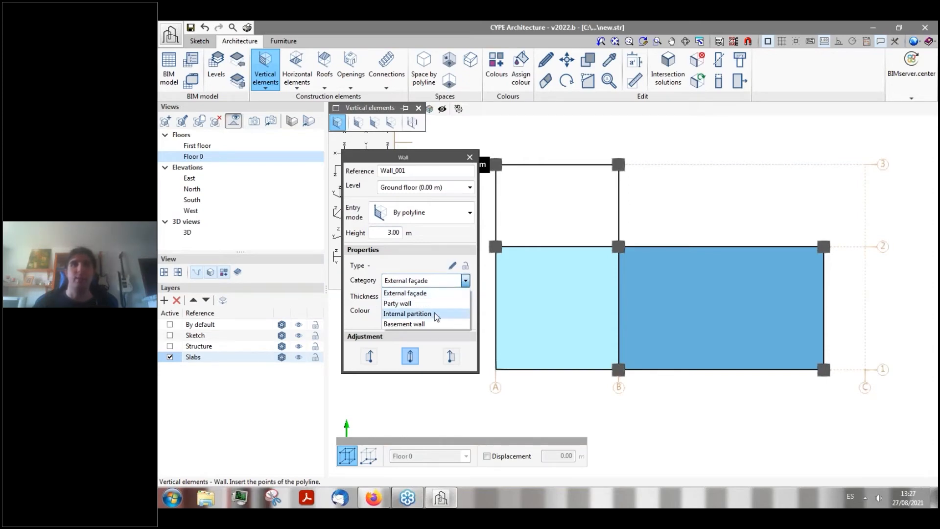
{"action": "left_click", "coordinate": [403, 292]}
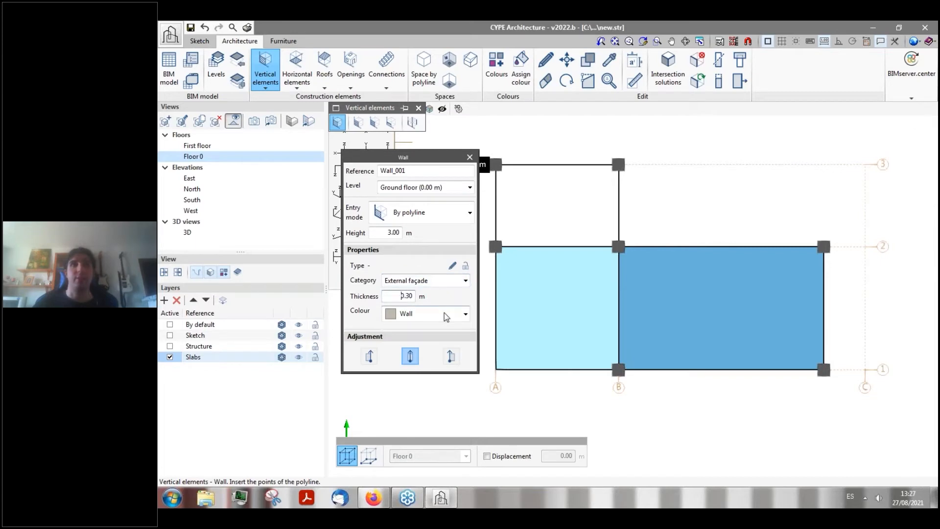
{"action": "scroll", "coordinate": [599, 269], "scroll_direction": "down", "scroll_amount": 3}
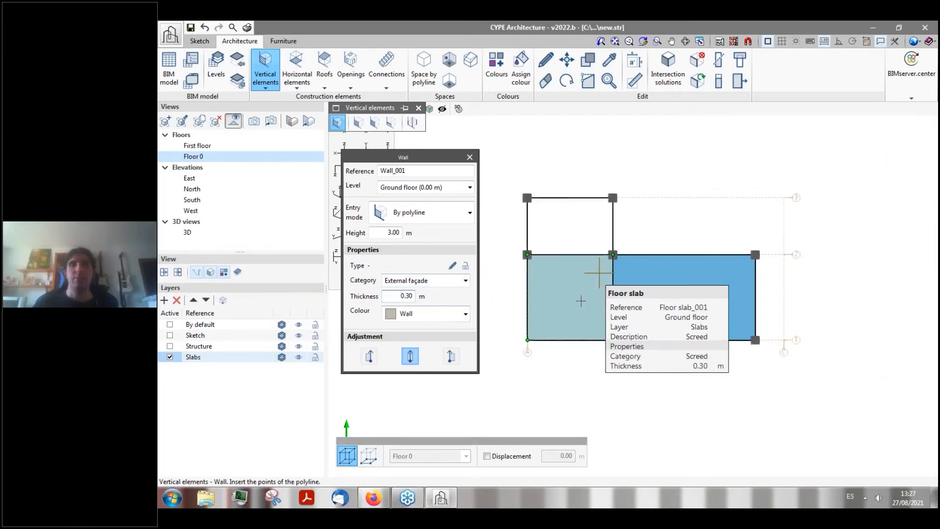
{"action": "scroll", "coordinate": [581, 300], "scroll_direction": "up", "scroll_amount": 3}
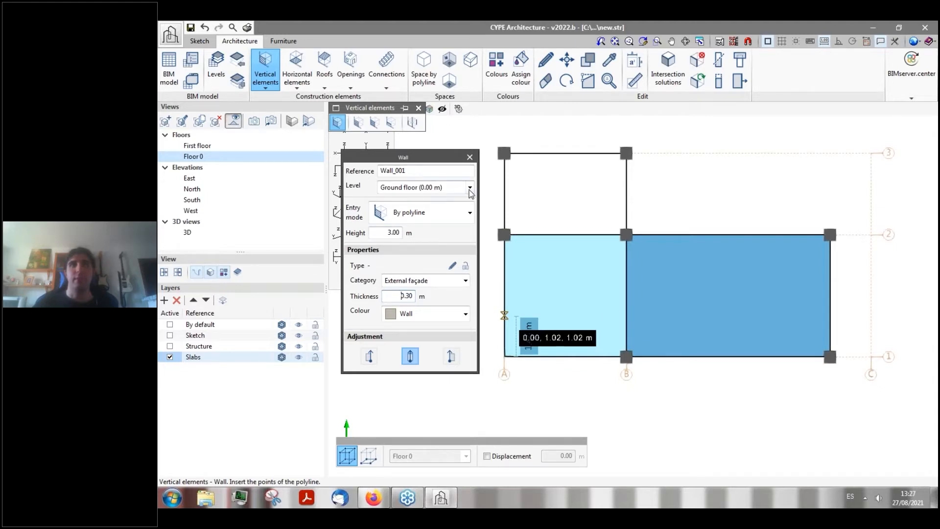
{"action": "left_click", "coordinate": [470, 213]}
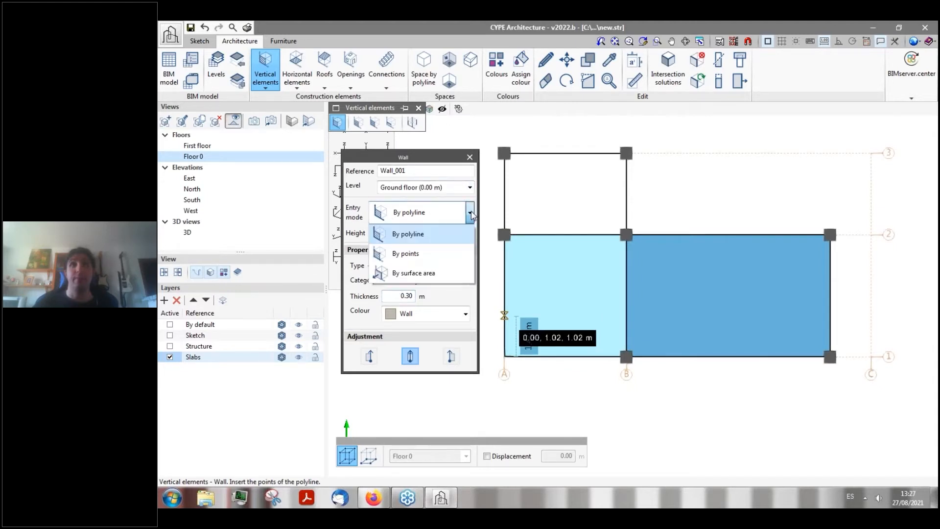
{"action": "left_click", "coordinate": [471, 216]}
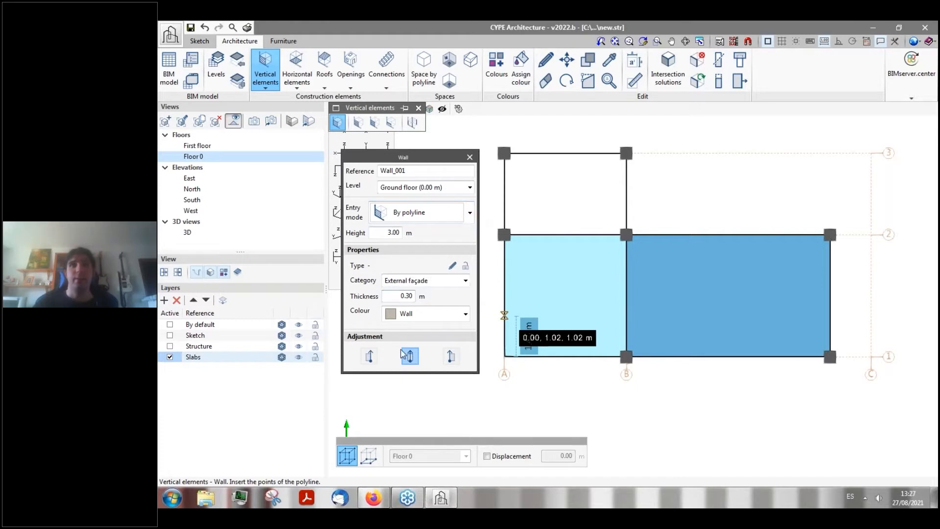
- Place the wall polyline's first four points on the columns at grid intersections A2, A3, B3 and B2
{"action": "scroll", "coordinate": [557, 252], "scroll_direction": "down", "scroll_amount": 2}
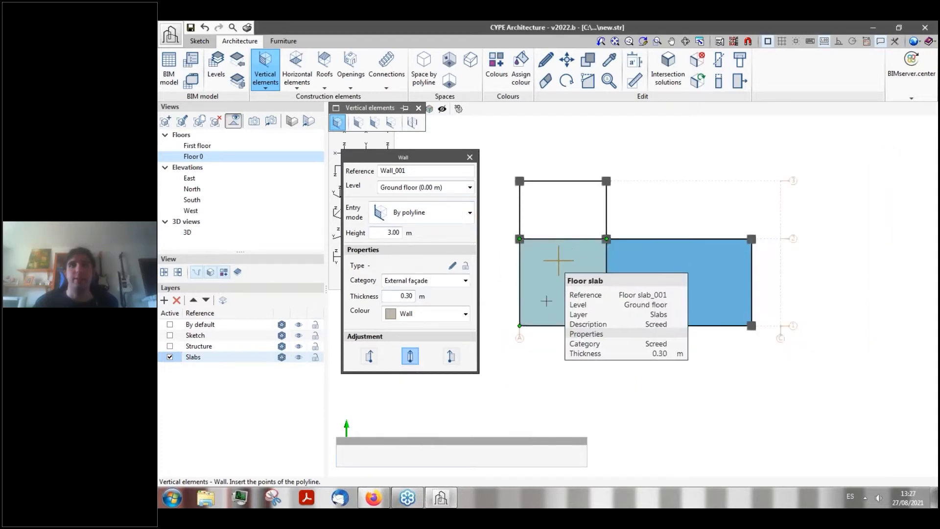
{"action": "scroll", "coordinate": [644, 289], "scroll_direction": "up", "scroll_amount": 1}
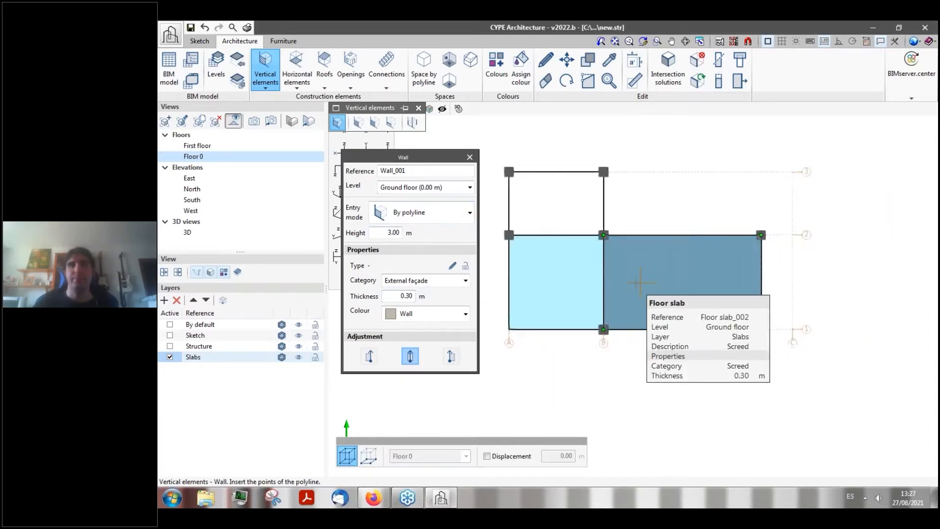
{"action": "left_click", "coordinate": [509, 234]}
{"action": "left_click", "coordinate": [509, 171]}
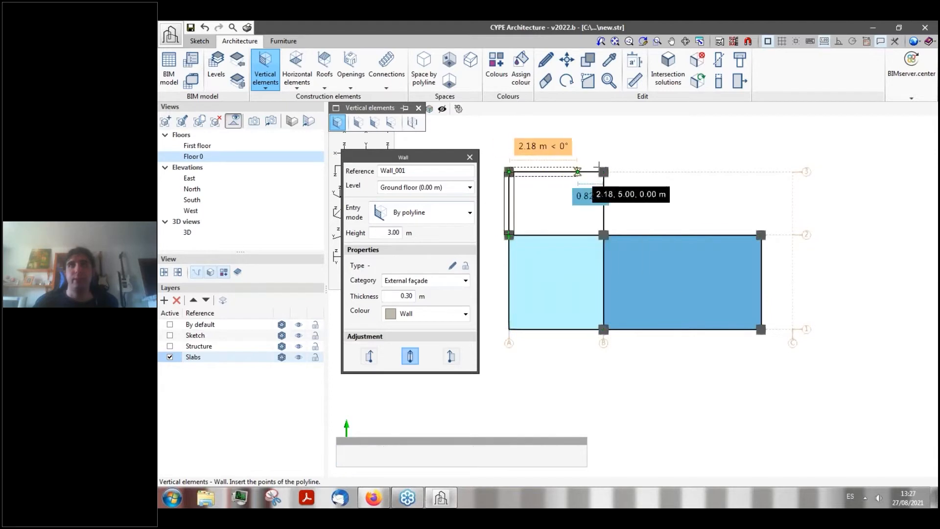
{"action": "left_click", "coordinate": [603, 171]}
{"action": "left_click", "coordinate": [604, 235]}
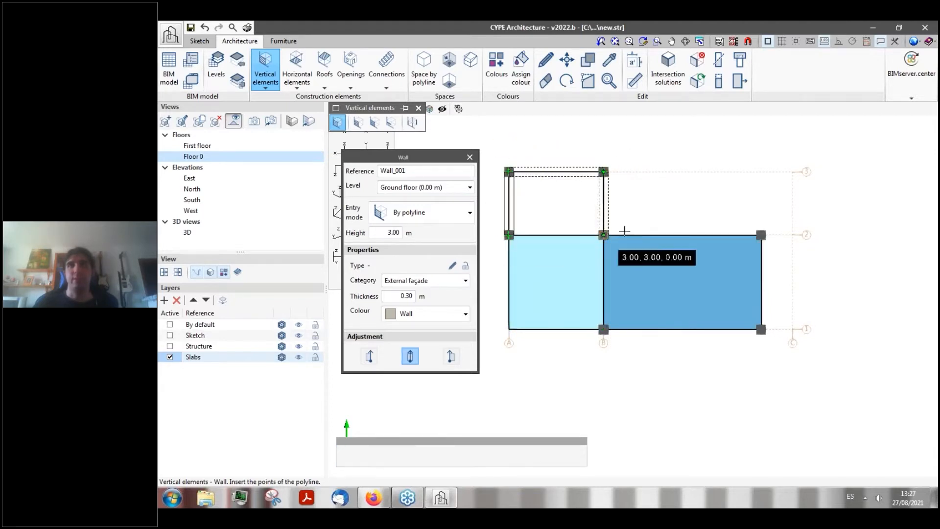
- Continue the external wall polyline through the columns at 8.00, 3.00 m and 8.00, 0.00 m, and finish it at grid intersection B1
{"action": "left_click", "coordinate": [761, 235]}
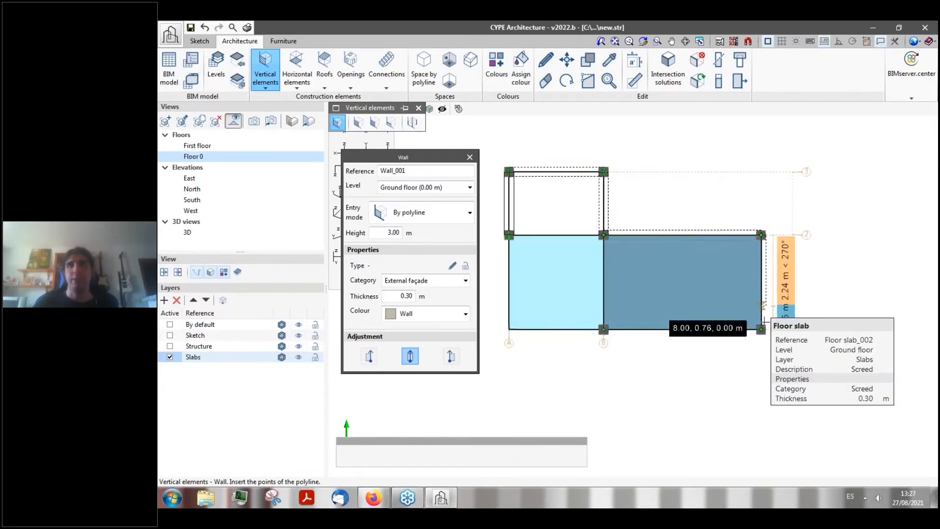
{"action": "left_click", "coordinate": [761, 329]}
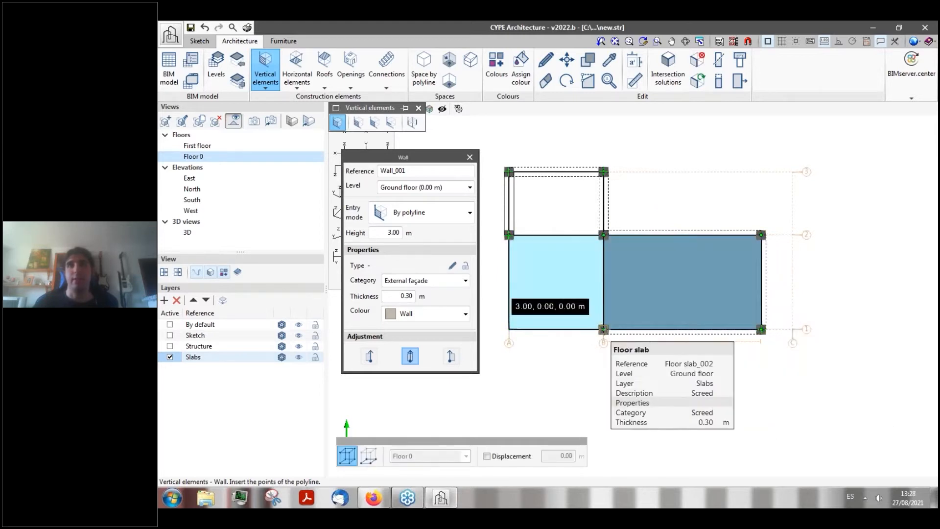
{"action": "left_click", "coordinate": [603, 329]}
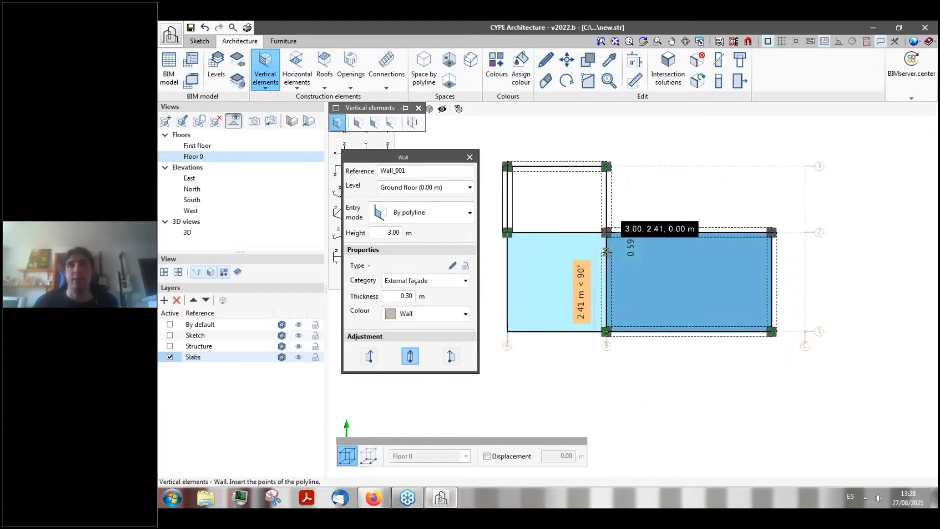
{"action": "scroll", "coordinate": [604, 252], "scroll_direction": "up", "scroll_amount": 2}
{"action": "scroll", "coordinate": [666, 234], "scroll_direction": "down", "scroll_amount": 1}
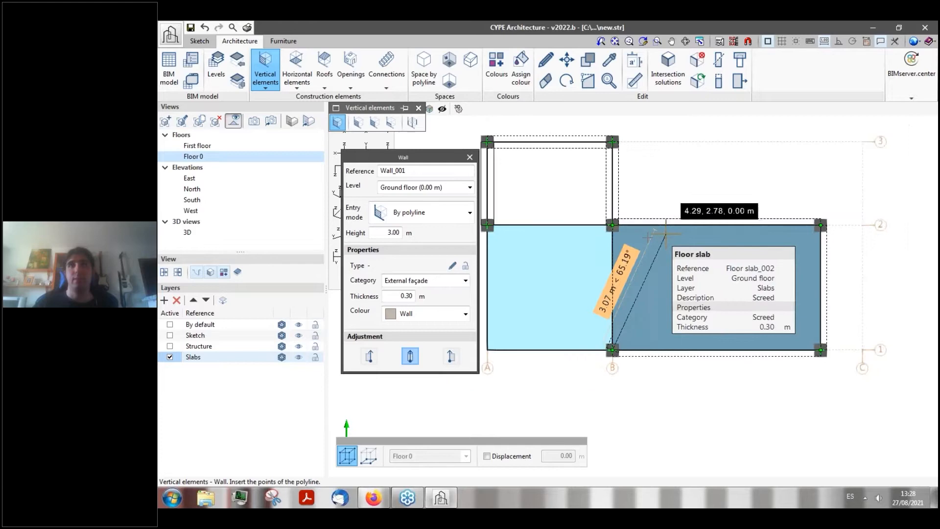
{"action": "right_click", "coordinate": [572, 240]}
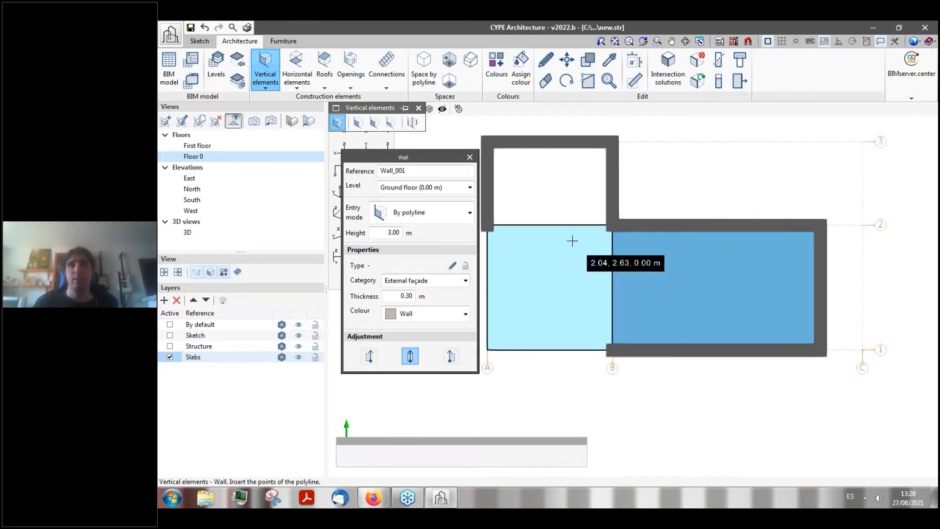
- Inspect the new walls in the 3D view, checking how they meet the columns and slabs around the open corner
{"action": "left_click", "coordinate": [187, 232]}
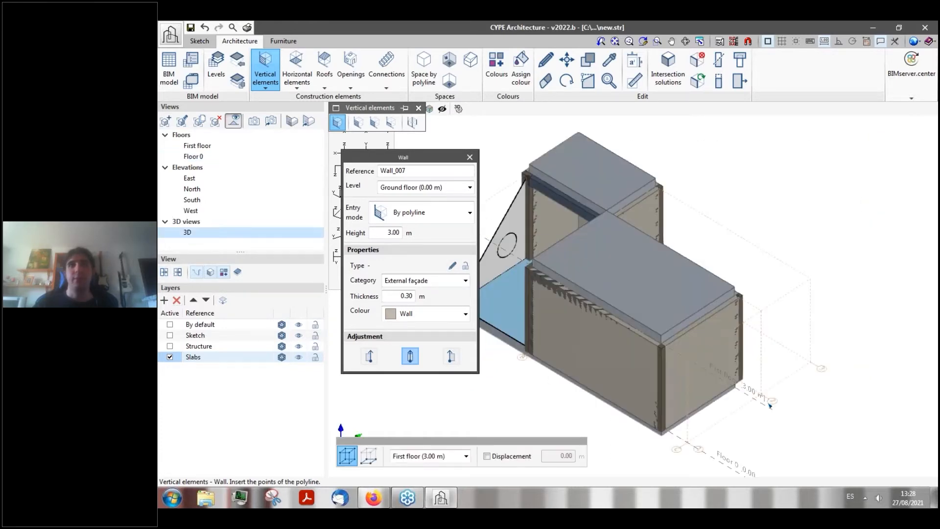
{"action": "middle_click_drag", "start_coordinate": [678, 110], "coordinate": [815, 150]}
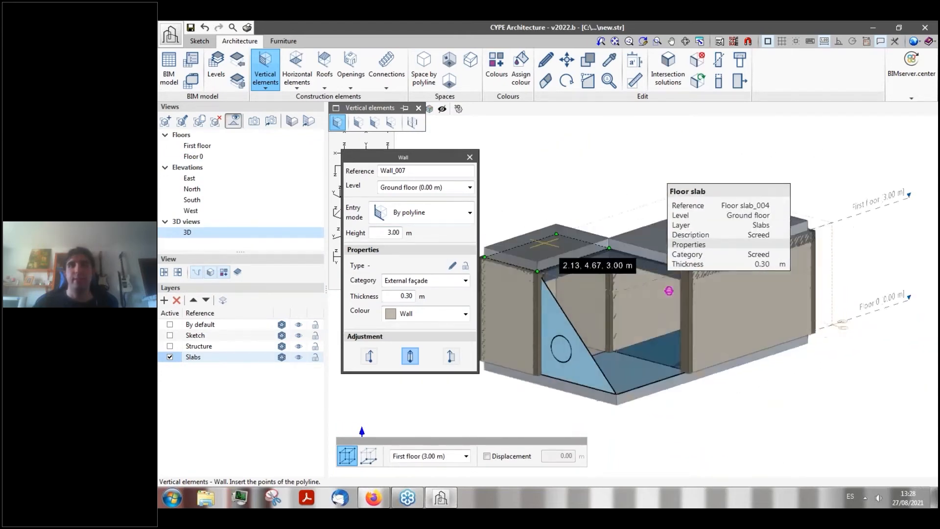
{"action": "scroll", "coordinate": [616, 230], "scroll_direction": "up", "scroll_amount": 5}
{"action": "scroll", "coordinate": [650, 274], "scroll_direction": "down", "scroll_amount": 5}
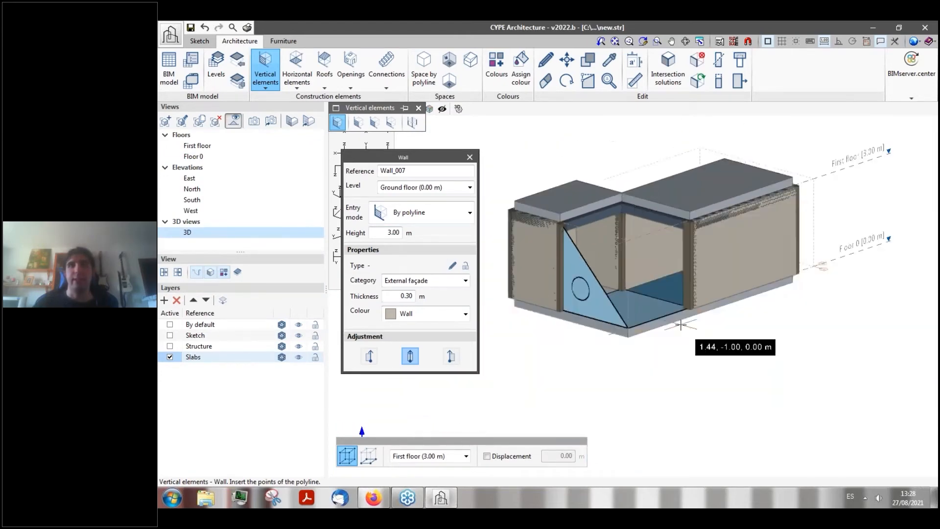
{"action": "scroll", "coordinate": [682, 321], "scroll_direction": "up", "scroll_amount": 2}
{"action": "scroll", "coordinate": [682, 321], "scroll_direction": "down", "scroll_amount": 2}
{"action": "scroll", "coordinate": [840, 258], "scroll_direction": "up", "scroll_amount": 2}
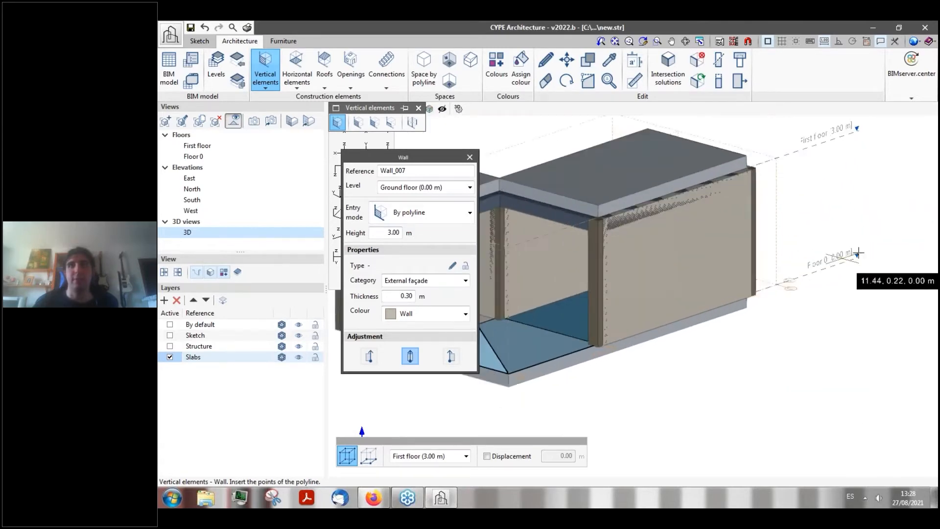
- Return to the Floor 0 view and start a new railing for the open slab between grid lines A and B
{"action": "left_click", "coordinate": [194, 156]}
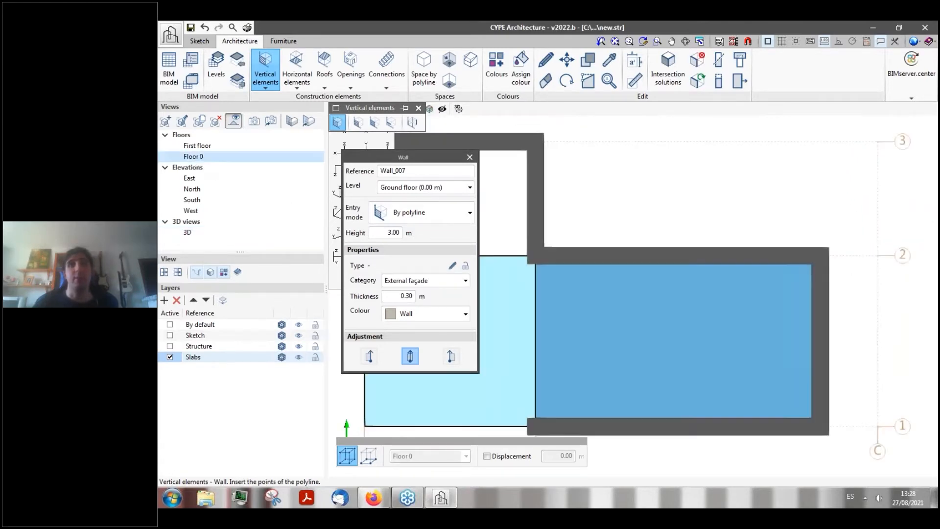
{"action": "scroll", "coordinate": [606, 213], "scroll_direction": "down", "scroll_amount": 4}
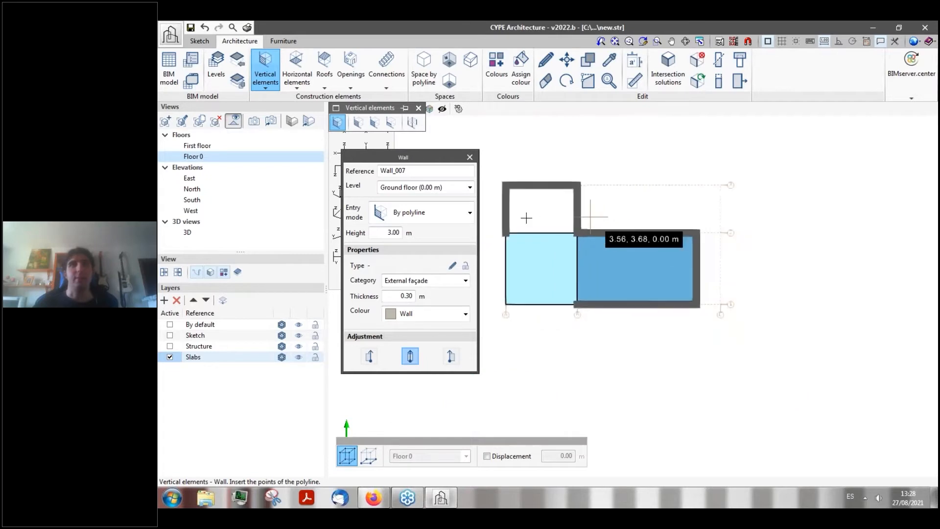
{"action": "scroll", "coordinate": [524, 219], "scroll_direction": "up", "scroll_amount": 1}
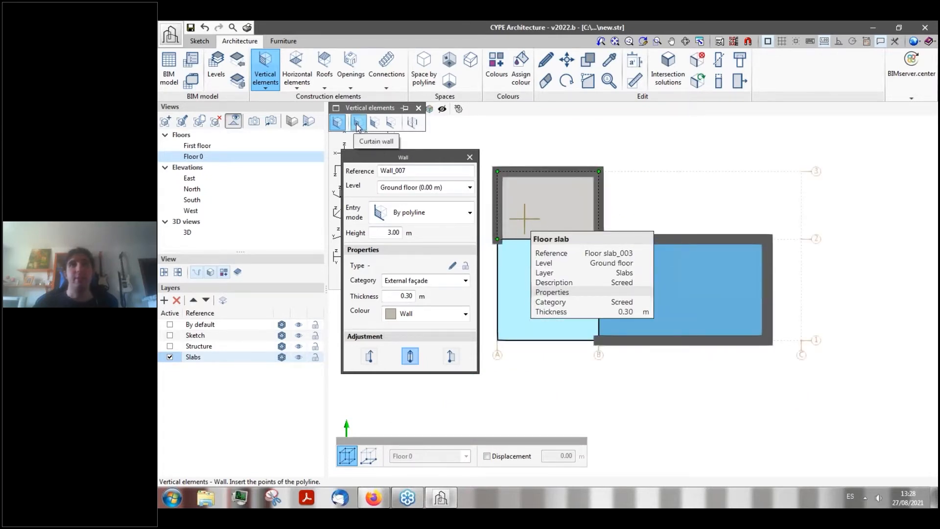
{"action": "left_click", "coordinate": [357, 125]}
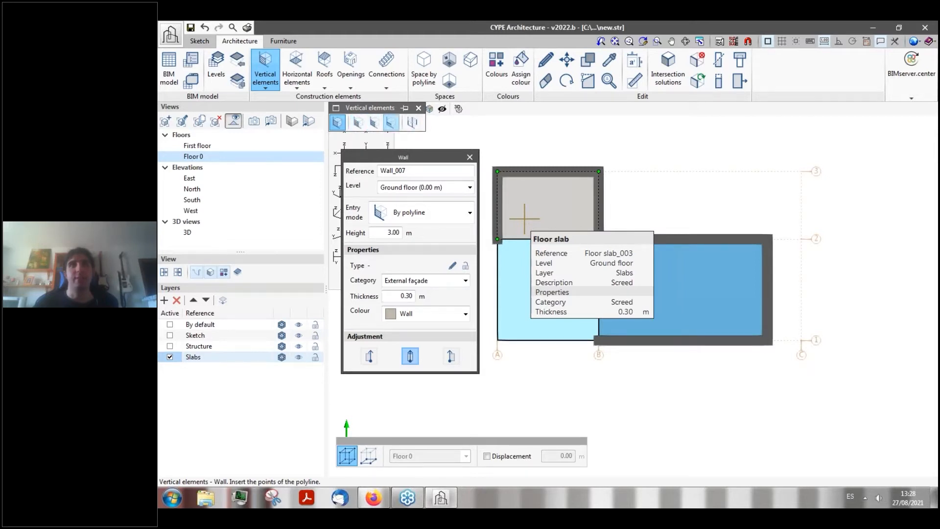
{"action": "scroll", "coordinate": [707, 143], "scroll_direction": "down", "scroll_amount": 3}
{"action": "middle_click_drag", "start_coordinate": [606, 211], "coordinate": [635, 183], "text": "shift"}
{"action": "scroll", "coordinate": [648, 271], "scroll_direction": "up", "scroll_amount": 2}
{"action": "scroll", "coordinate": [648, 270], "scroll_direction": "up", "scroll_amount": 1}
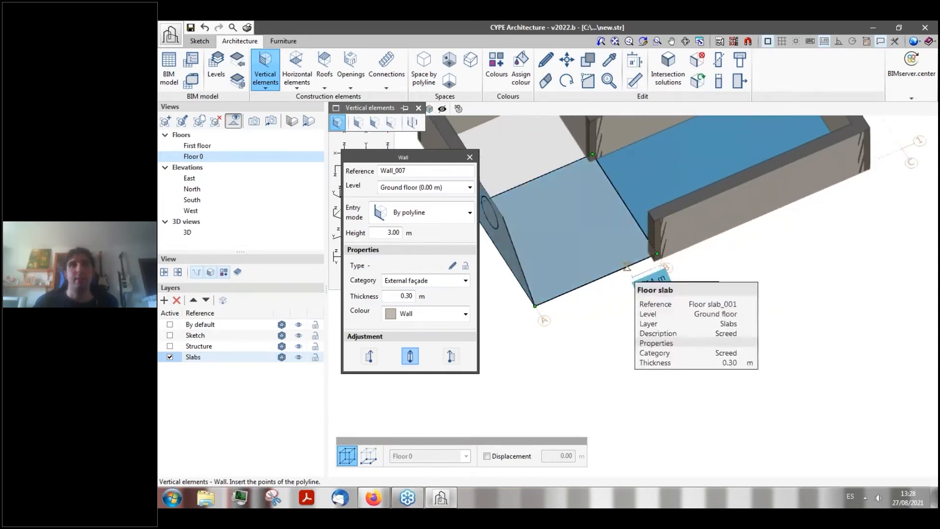
{"action": "left_click", "coordinate": [392, 123]}
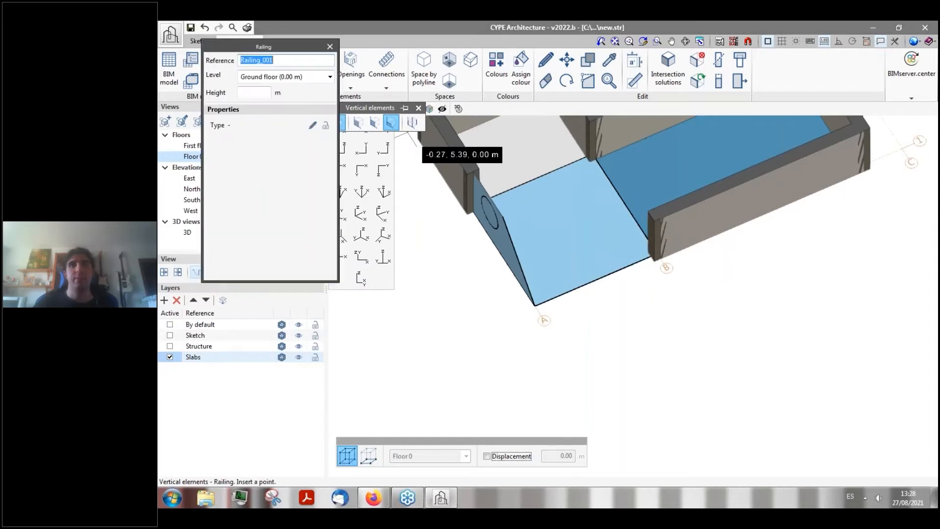
- Place a 1.10 m high railing along the open slab's edge on grid line 1, from beside the wall end at B1 to about midway
{"action": "scroll", "coordinate": [651, 258], "scroll_direction": "up", "scroll_amount": 3}
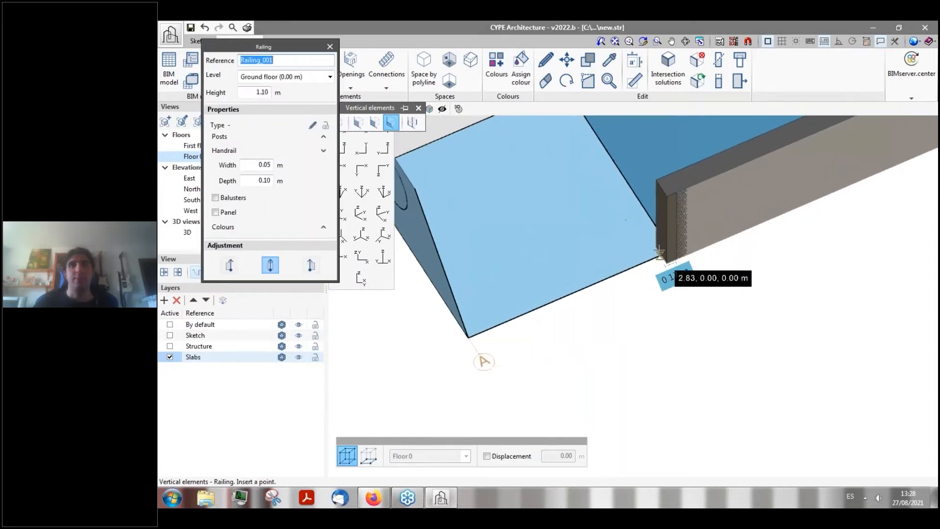
{"action": "left_click", "coordinate": [656, 259]}
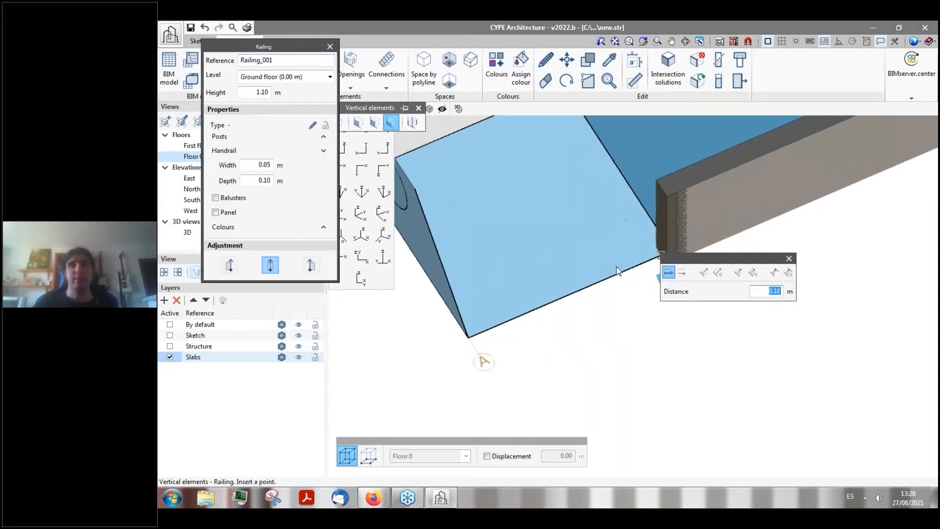
{"action": "type", "text": "0.5"}
{"action": "key", "text": "Return"}
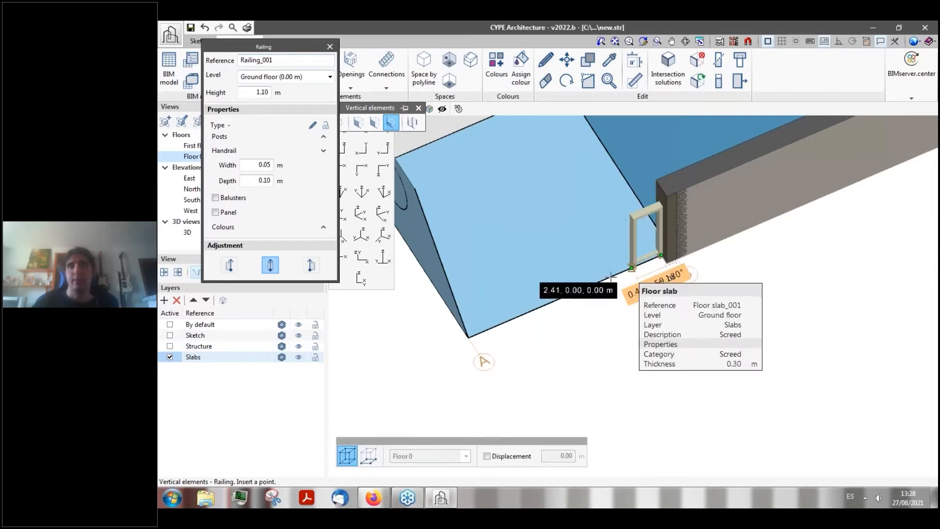
{"action": "left_click", "coordinate": [570, 294]}
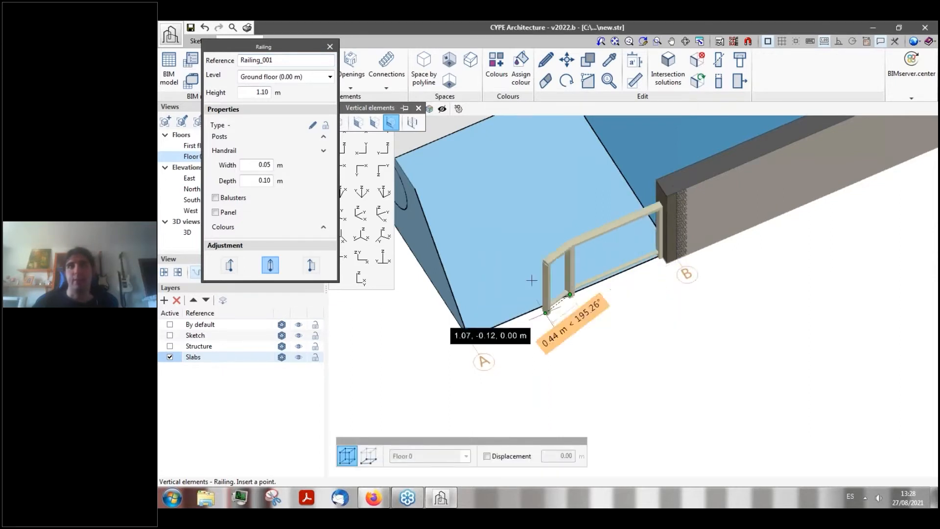
{"action": "key", "text": "Escape"}
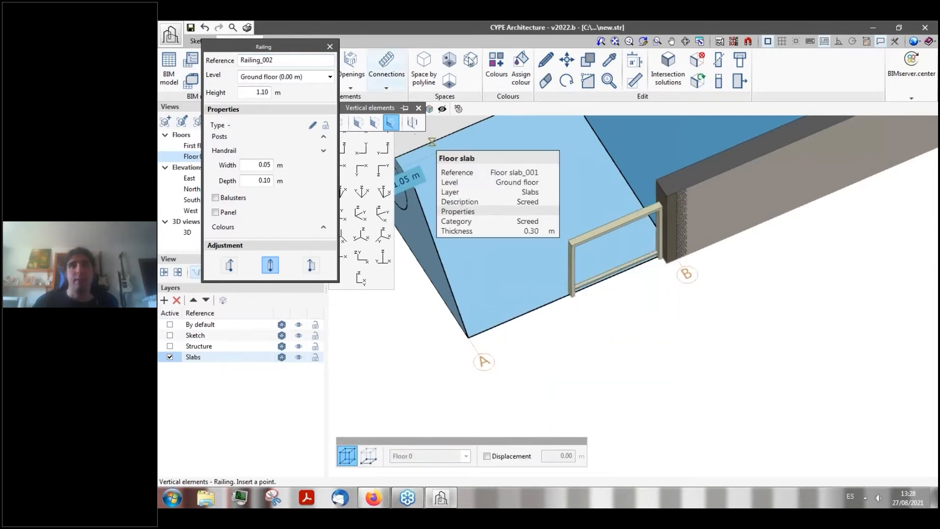
- Edit the placed railing to include a panel and balusters, with the number of balusters set to 4
{"action": "left_click", "coordinate": [545, 59]}
{"action": "left_click", "coordinate": [584, 240]}
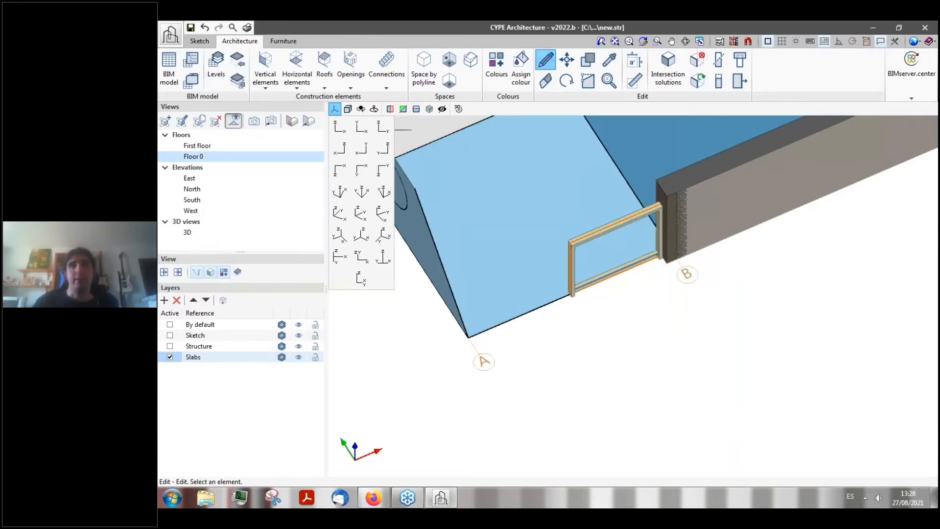
{"action": "left_click_drag", "start_coordinate": [558, 123], "coordinate": [413, 123]}
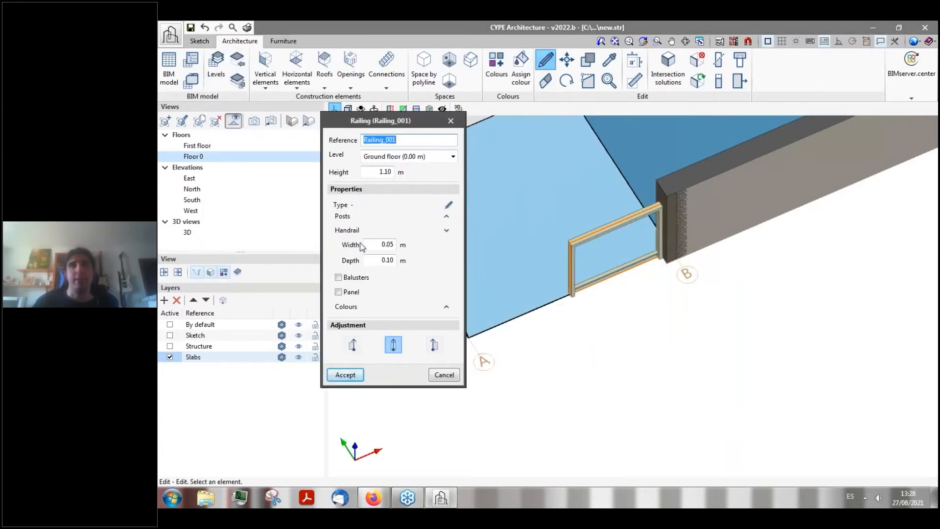
{"action": "left_click", "coordinate": [382, 244]}
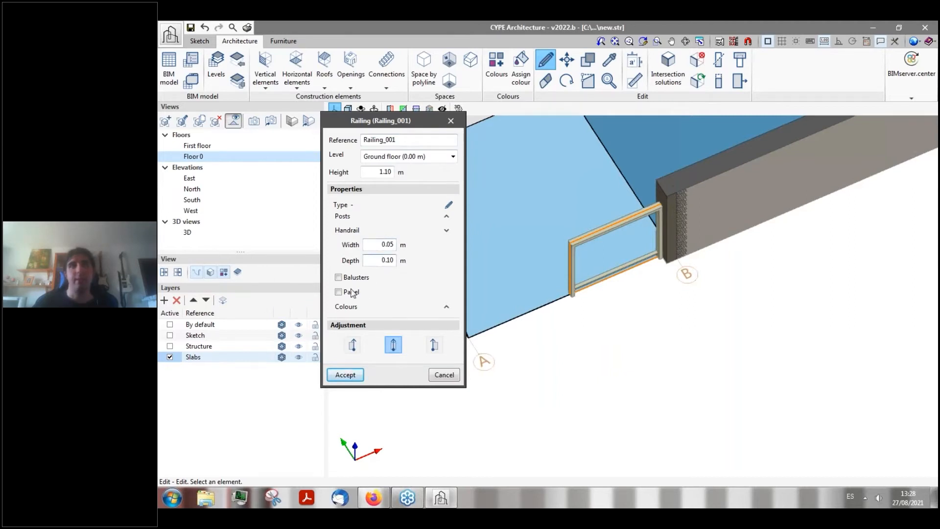
{"action": "left_click", "coordinate": [338, 278]}
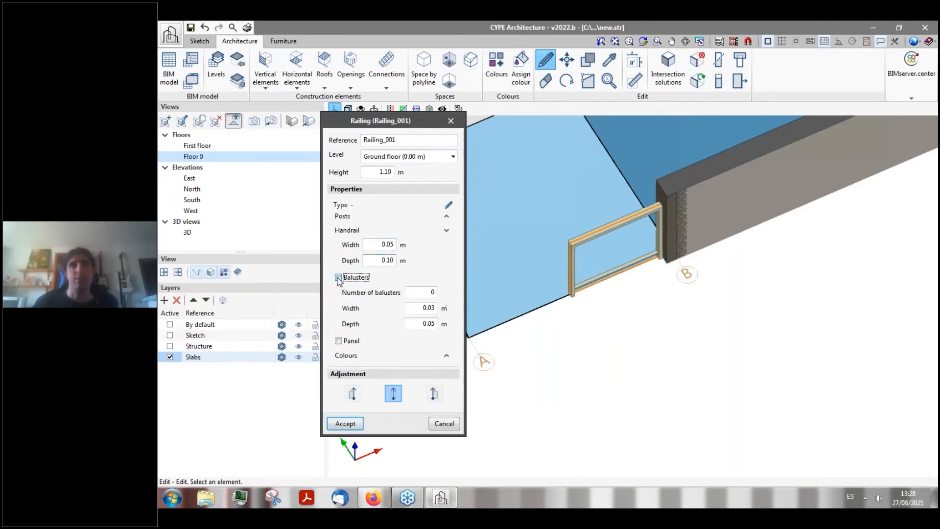
{"action": "left_click", "coordinate": [339, 341]}
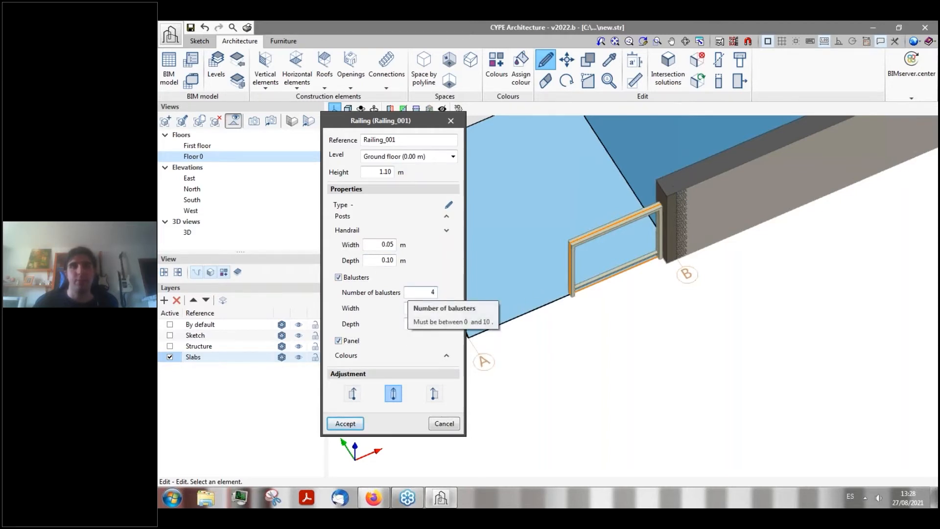
- Apply four balusters to the ground-floor railing and check the railing in the model
{"action": "left_click", "coordinate": [345, 424]}
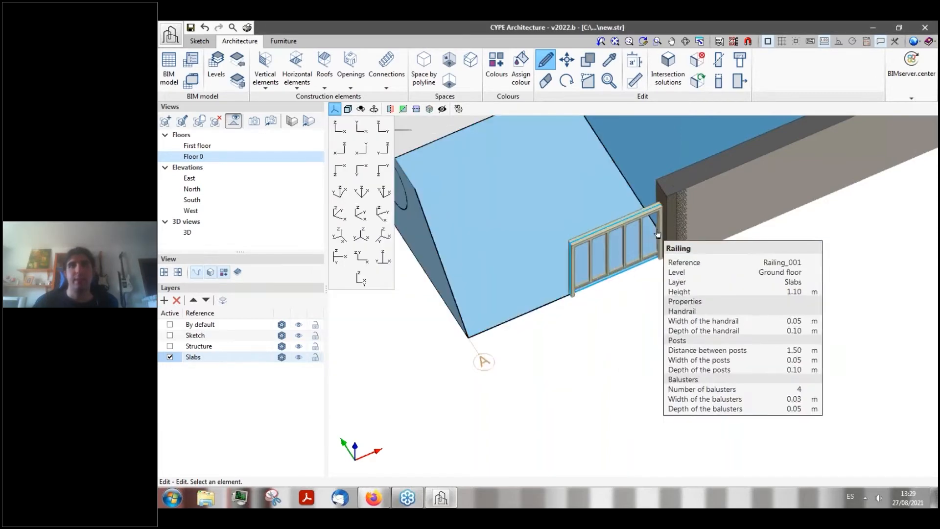
{"action": "scroll", "coordinate": [634, 274], "scroll_direction": "up", "scroll_amount": 5}
{"action": "mouse_move", "coordinate": [624, 280]}
{"action": "middle_mouse_down", "text": "shift"}
{"action": "mouse_move", "coordinate": [657, 249]}
{"action": "mouse_move", "coordinate": [696, 235]}
{"action": "mouse_move", "coordinate": [700, 217]}
{"action": "mouse_move", "coordinate": [536, 230]}
{"action": "mouse_move", "coordinate": [491, 223]}
{"action": "middle_mouse_up", "text": "shift"}
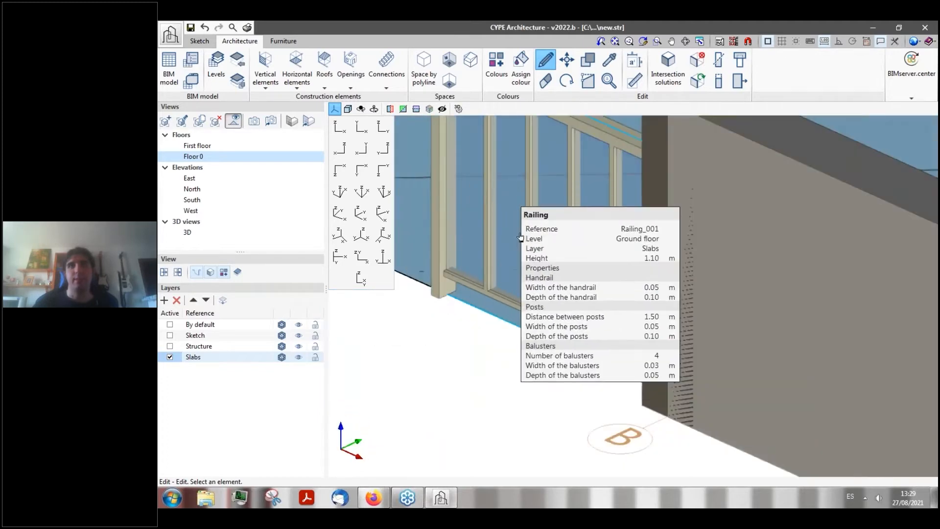
{"action": "middle_click_drag", "start_coordinate": [548, 205], "coordinate": [668, 218], "text": "shift"}
{"action": "scroll", "coordinate": [562, 245], "scroll_direction": "down", "scroll_amount": 9}
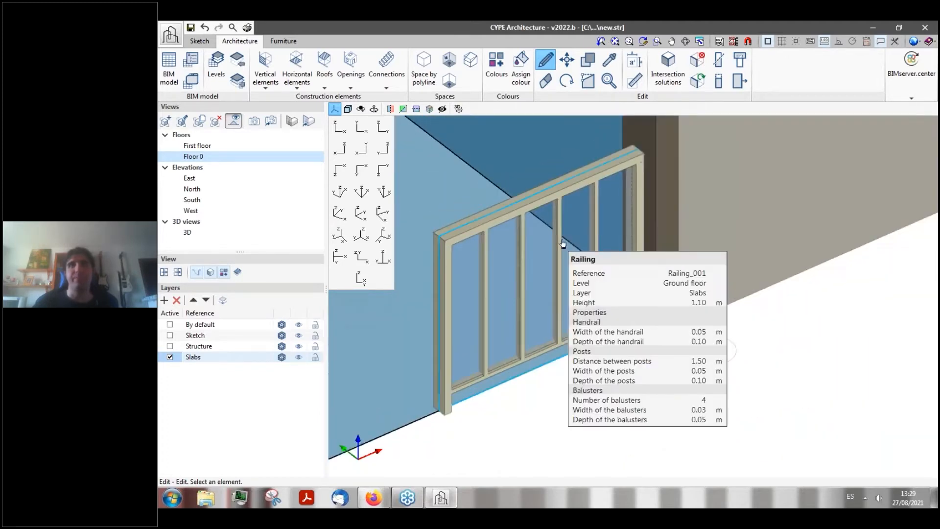
{"action": "scroll", "coordinate": [495, 196], "scroll_direction": "up", "scroll_amount": 6}
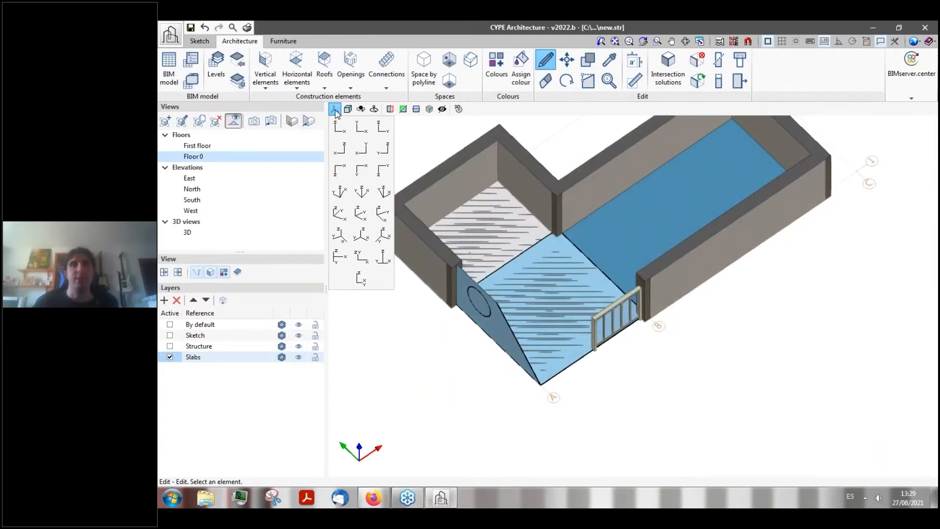
- Start a new wall in the plan view of Floor 0 and name its type Partition Wall
{"action": "left_click", "coordinate": [361, 128]}
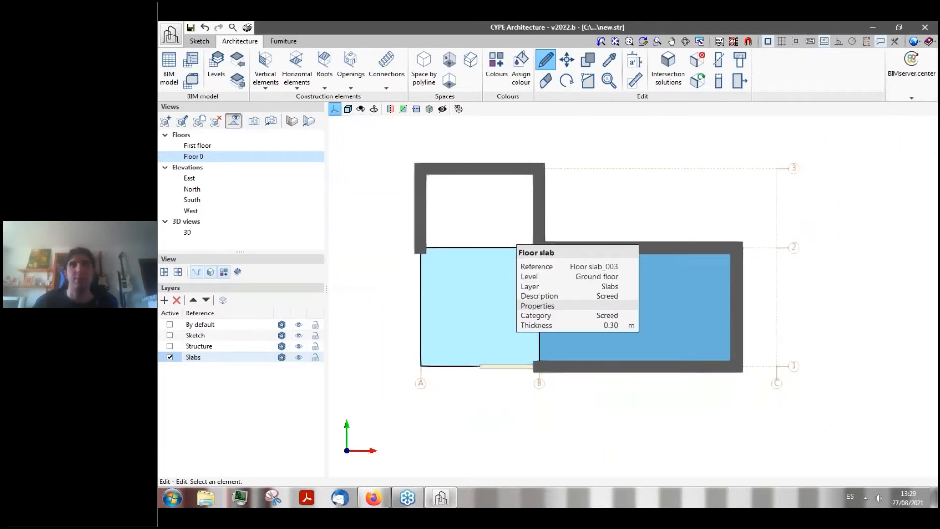
{"action": "scroll", "coordinate": [544, 230], "scroll_direction": "up", "scroll_amount": 2}
{"action": "scroll", "coordinate": [434, 262], "scroll_direction": "down", "scroll_amount": 2}
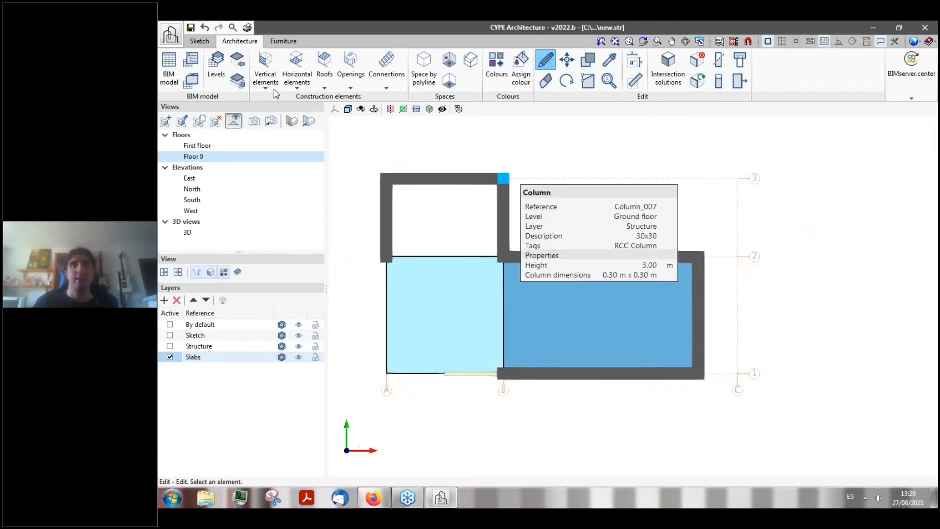
{"action": "left_click", "coordinate": [265, 73]}
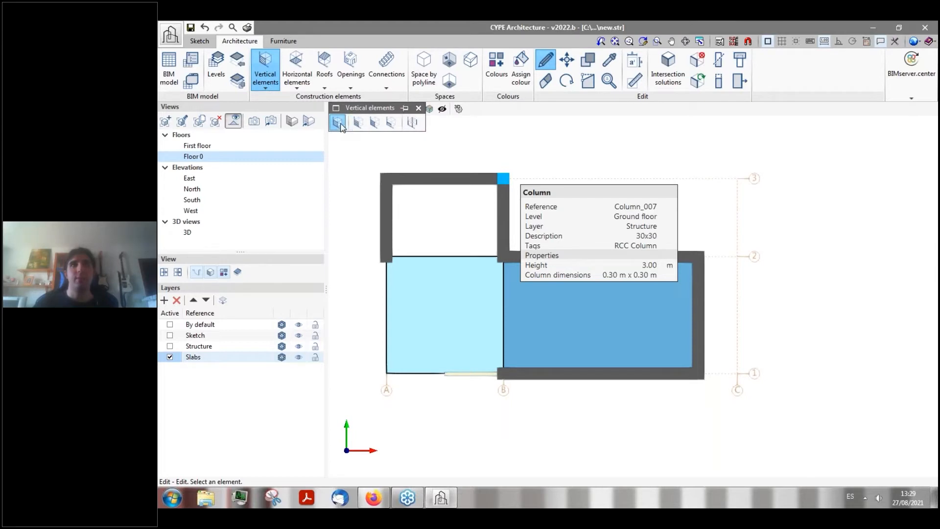
{"action": "left_click", "coordinate": [339, 123]}
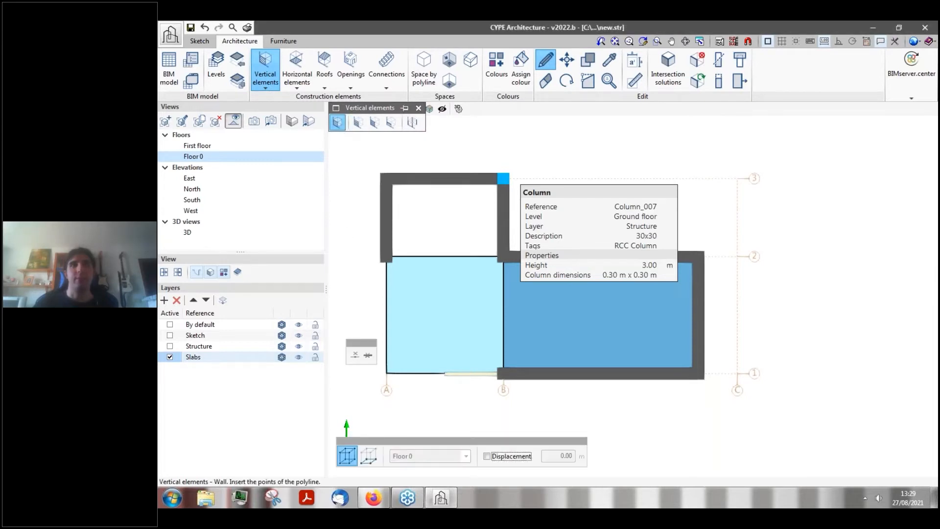
{"action": "left_click", "coordinate": [451, 265]}
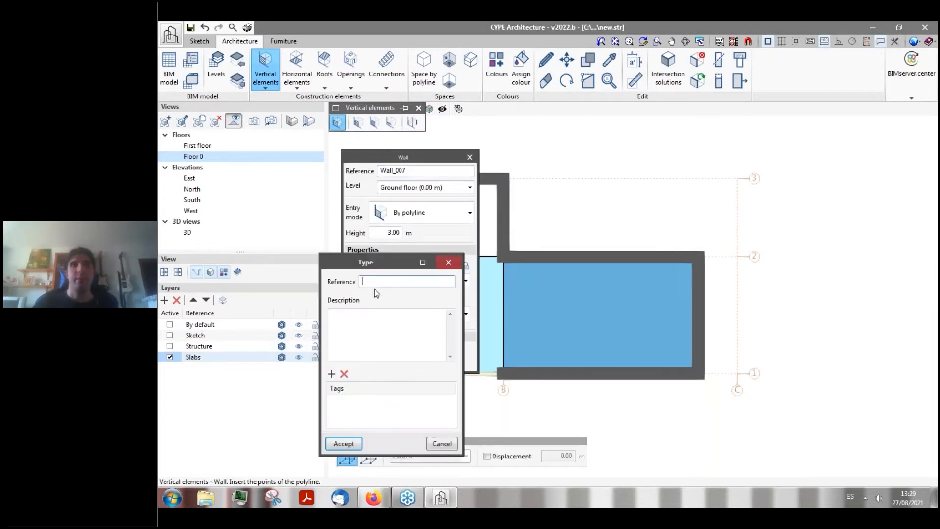
{"action": "type", "text": "pART"}
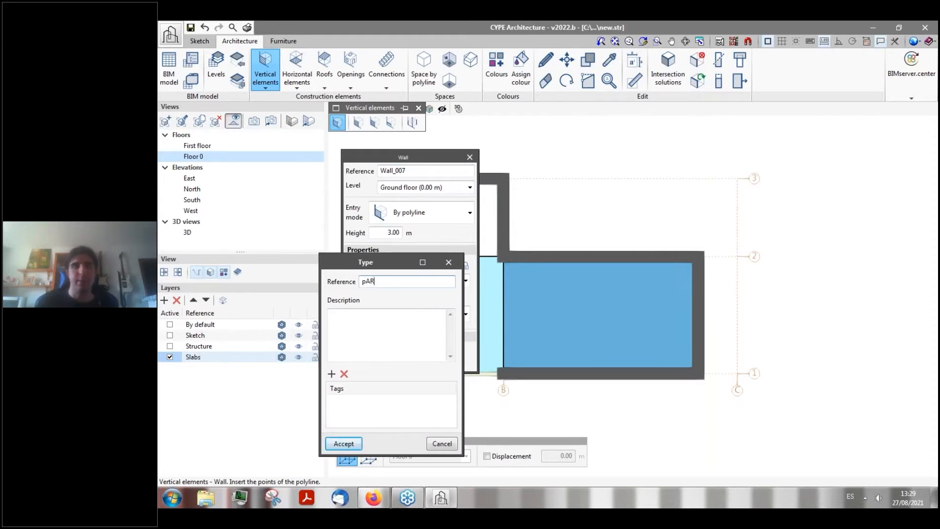
{"action": "key", "text": "BackSpace"}
{"action": "key", "text": "BackSpace"}
{"action": "key", "text": "BackSpace"}
{"action": "type", "text": "Partition Wall"}
{"action": "left_click", "coordinate": [344, 444]}
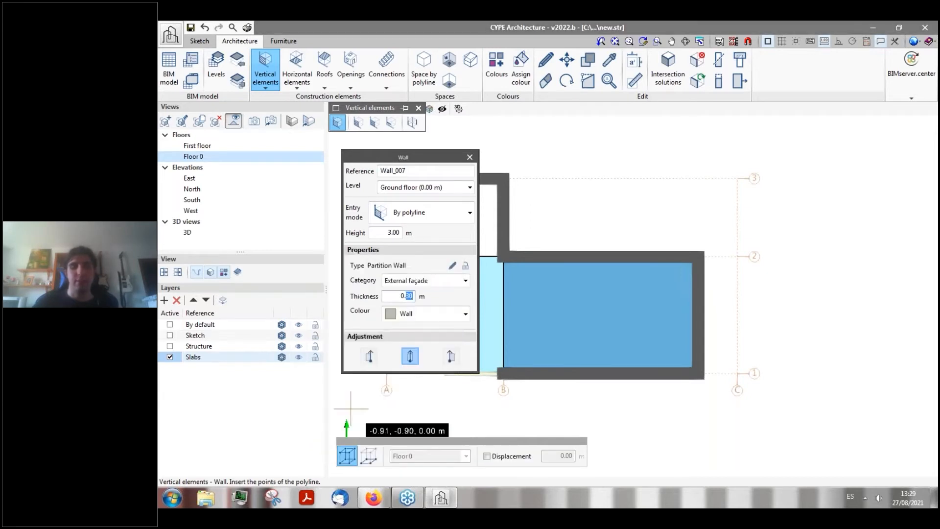
- Set the wall thickness to 0.15 m and its entry mode to By surface area
{"action": "type", "text": "15"}
{"action": "left_click", "coordinate": [470, 213]}
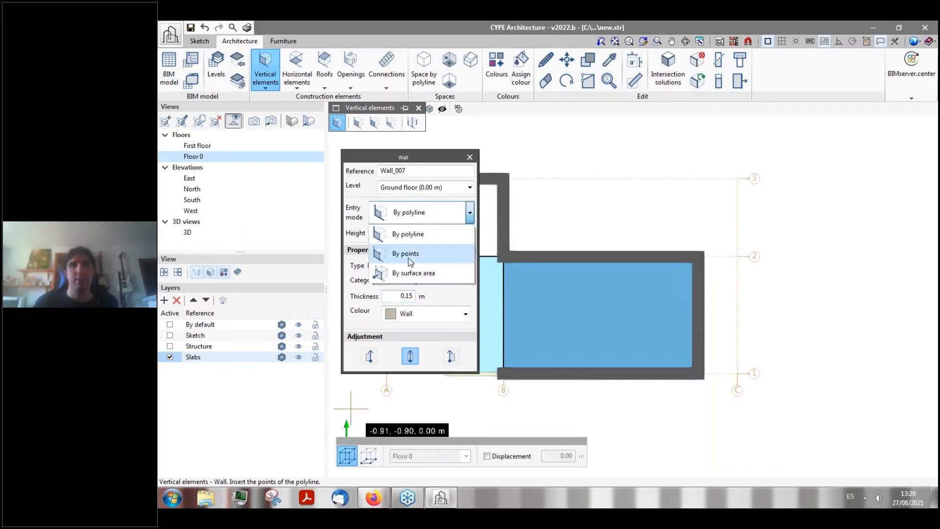
{"action": "left_click", "coordinate": [407, 275]}
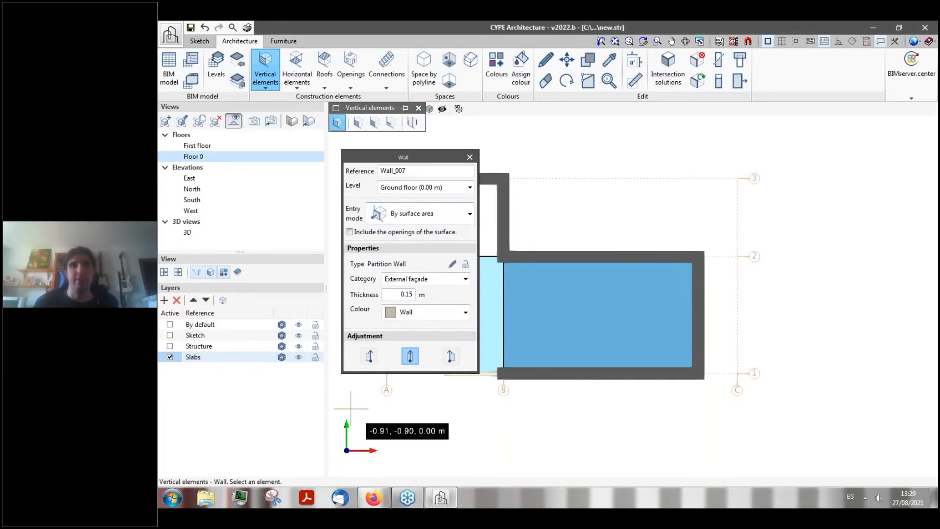
- Create the partition wall from the sloped vertical surface with the circle, ignoring the surface's openings
{"action": "scroll", "coordinate": [628, 260], "scroll_direction": "down", "scroll_amount": 8}
{"action": "scroll", "coordinate": [514, 278], "scroll_direction": "up", "scroll_amount": 5}
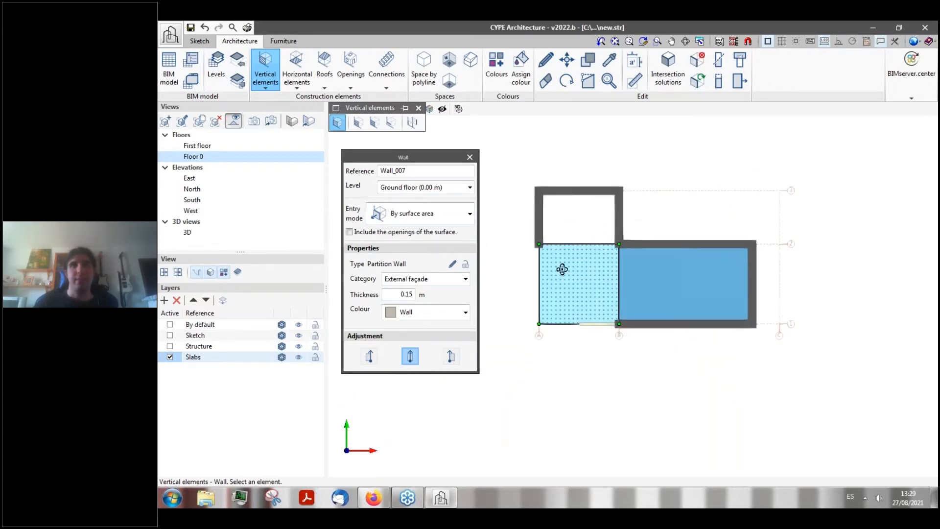
{"action": "middle_click_drag", "start_coordinate": [562, 269], "coordinate": [507, 212], "text": "shift"}
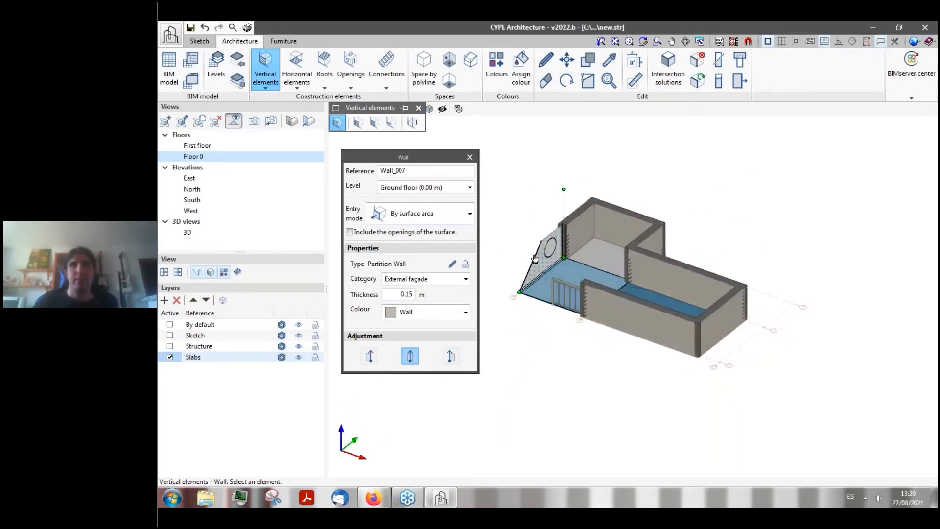
{"action": "scroll", "coordinate": [534, 259], "scroll_direction": "up", "scroll_amount": 3}
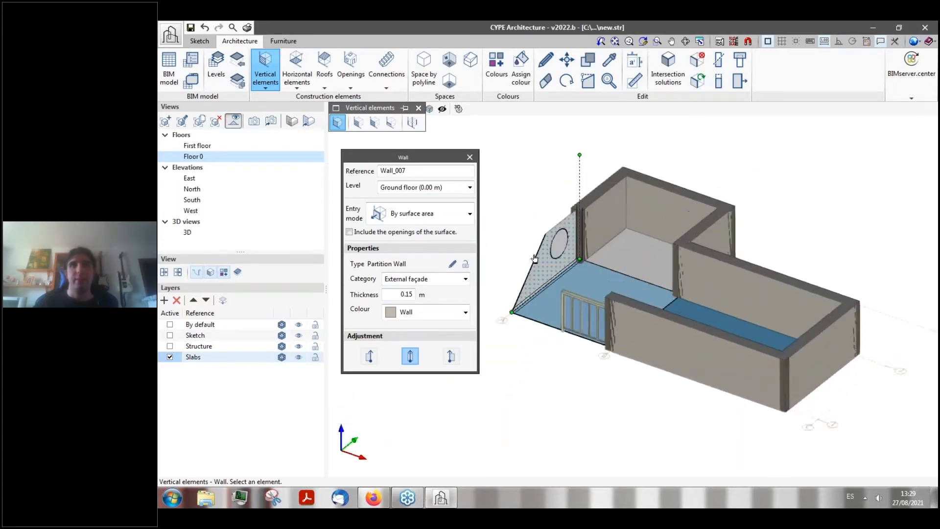
{"action": "left_click", "coordinate": [541, 283]}
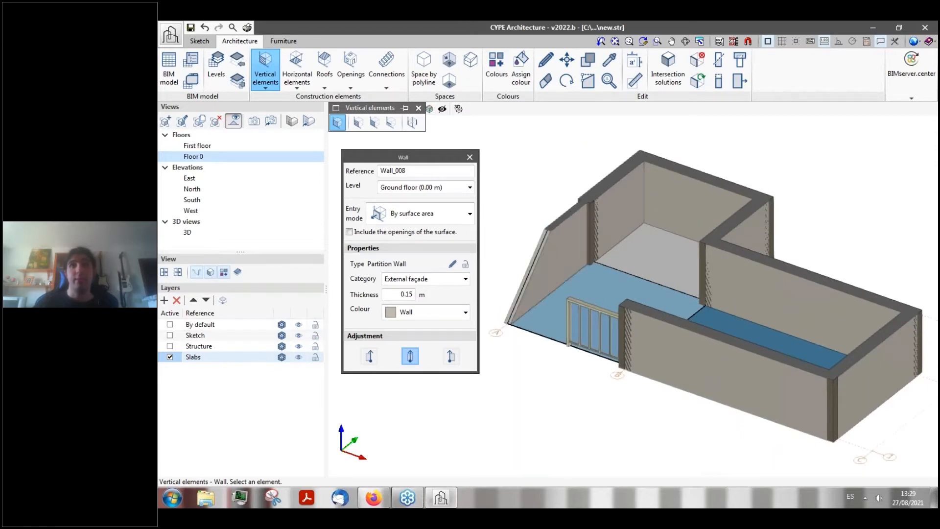
- Open the 3D view and examine how the new sloped wall fits the whole building
{"action": "left_click", "coordinate": [185, 233]}
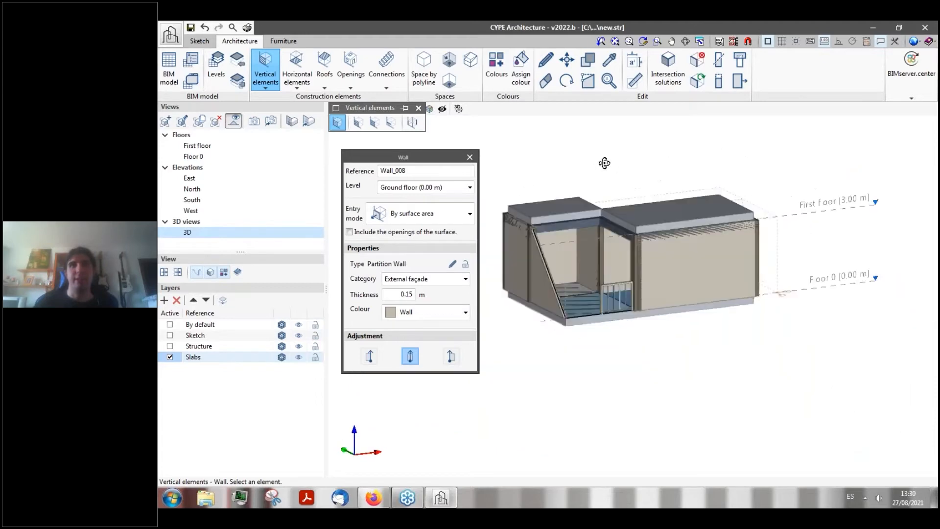
{"action": "mouse_move", "coordinate": [605, 163]}
{"action": "middle_mouse_down", "text": "shift"}
{"action": "mouse_move", "coordinate": [525, 164]}
{"action": "mouse_move", "coordinate": [522, 220]}
{"action": "mouse_move", "coordinate": [587, 243]}
{"action": "middle_mouse_up", "text": "shift"}
{"action": "scroll", "coordinate": [522, 232], "scroll_direction": "up", "scroll_amount": 7}
{"action": "scroll", "coordinate": [560, 259], "scroll_direction": "down", "scroll_amount": 4}
{"action": "scroll", "coordinate": [559, 273], "scroll_direction": "up", "scroll_amount": 4}
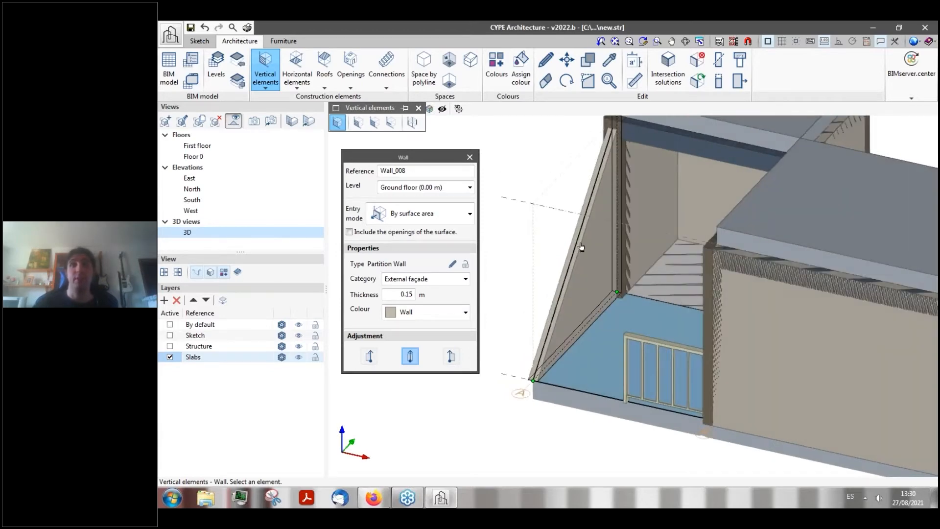
{"action": "scroll", "coordinate": [582, 247], "scroll_direction": "down", "scroll_amount": 5}
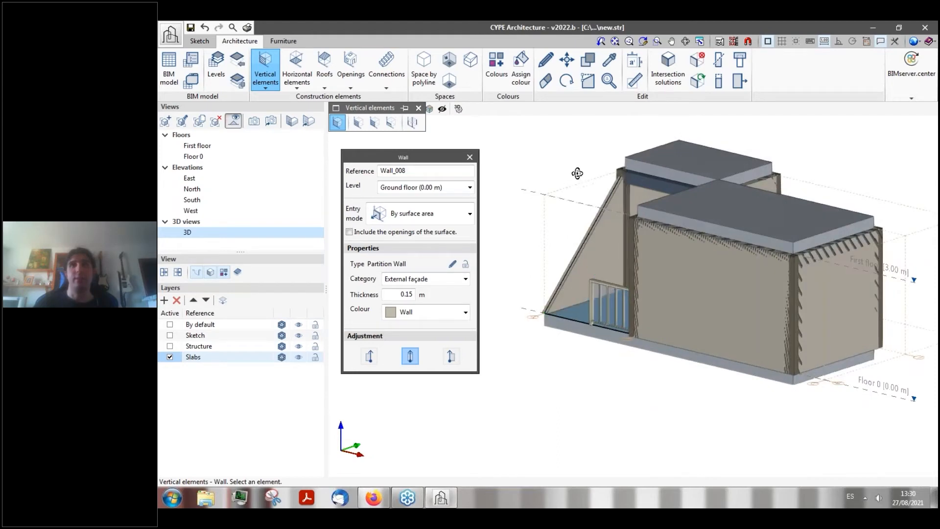
{"action": "middle_click_drag", "start_coordinate": [577, 174], "coordinate": [787, 203]}
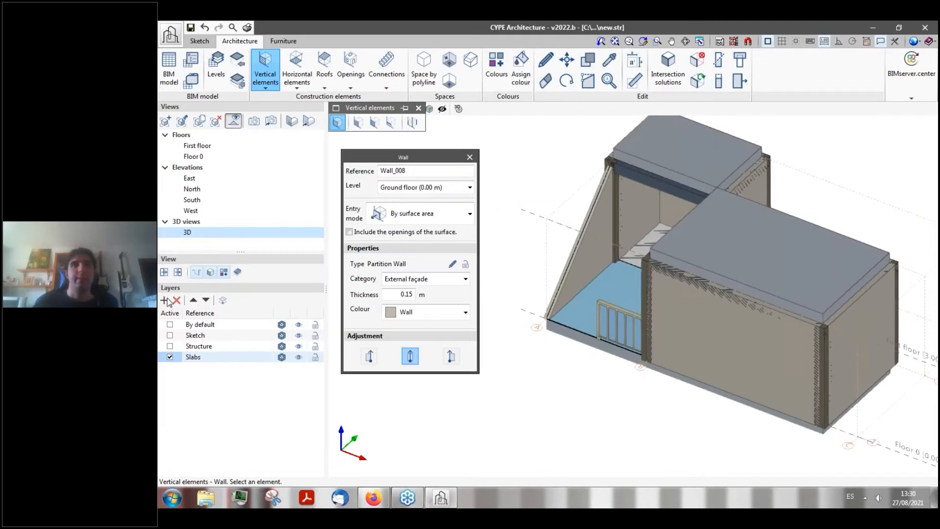
- Add a layer named Walls and make it the active layer
{"action": "double_click", "coordinate": [216, 369]}
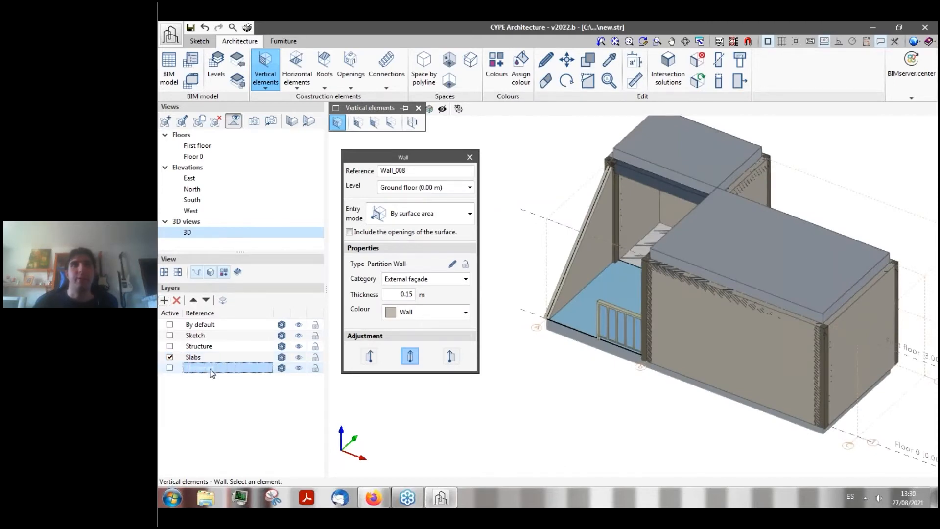
{"action": "type", "text": "Wall"}
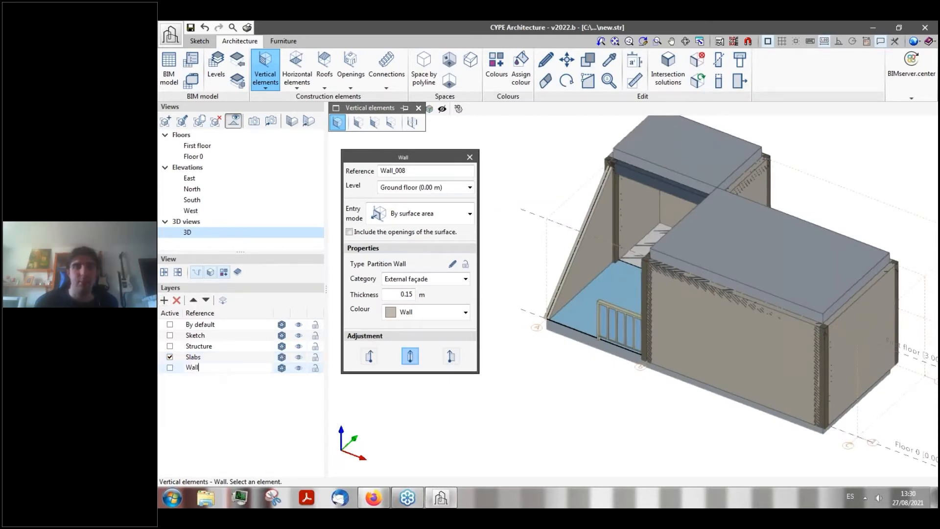
{"action": "type", "text": "s"}
{"action": "key", "text": "Return"}
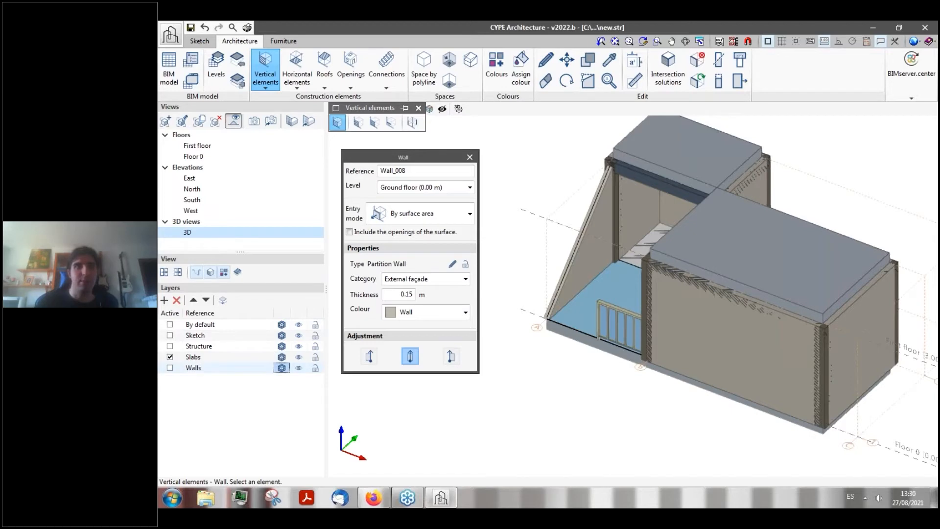
{"action": "left_click", "coordinate": [170, 369]}
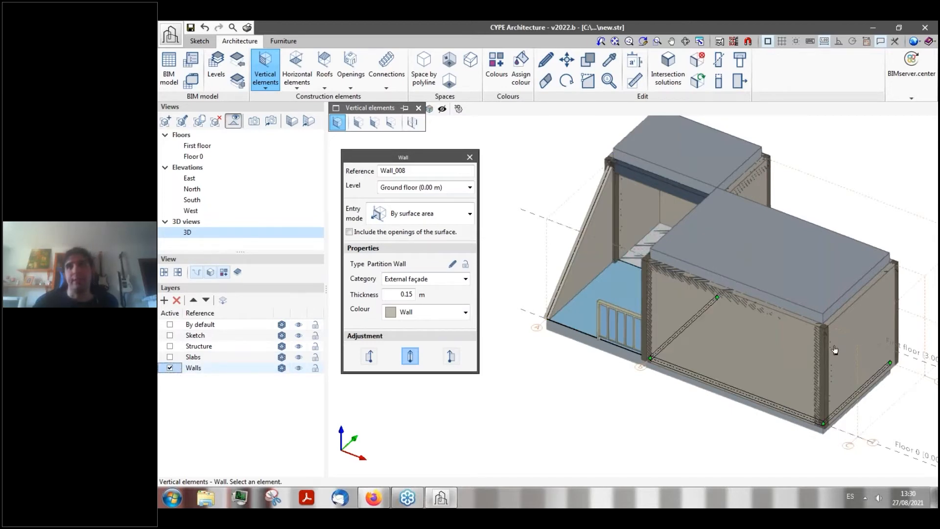
- Assign all the building's walls, including the sloped partition wall, to the Walls layer
{"action": "left_click", "coordinate": [223, 300]}
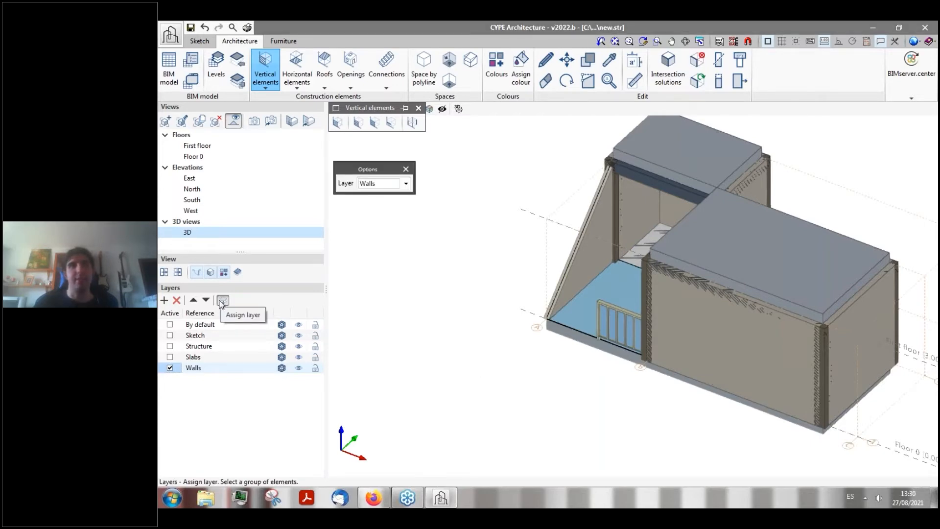
{"action": "left_click", "coordinate": [391, 184]}
{"action": "left_click", "coordinate": [379, 238]}
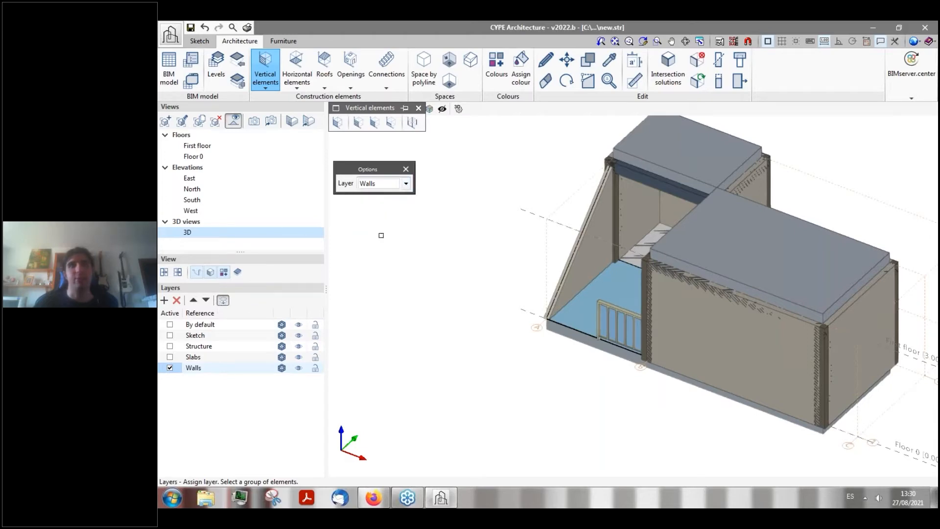
{"action": "middle_click_drag", "start_coordinate": [463, 237], "coordinate": [560, 287]}
{"action": "left_click", "coordinate": [561, 287]}
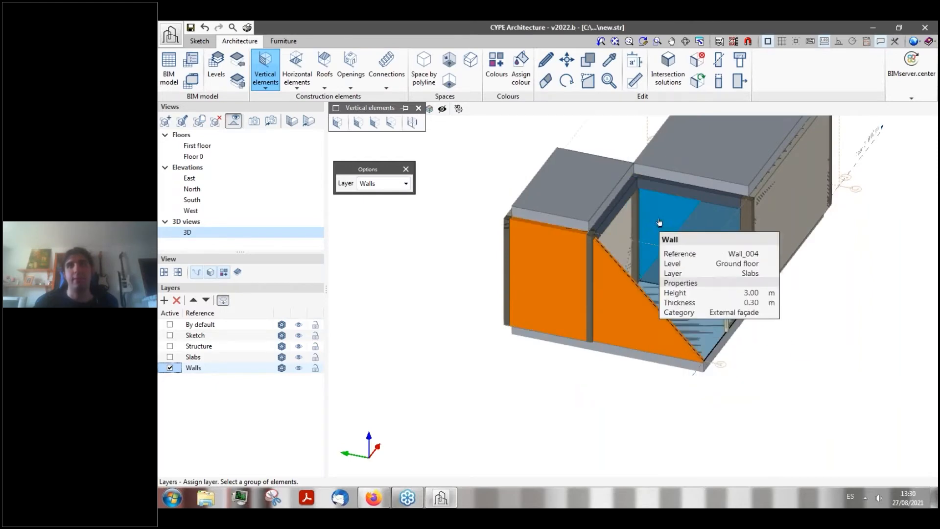
{"action": "left_click", "coordinate": [702, 211]}
{"action": "left_click", "coordinate": [815, 211]}
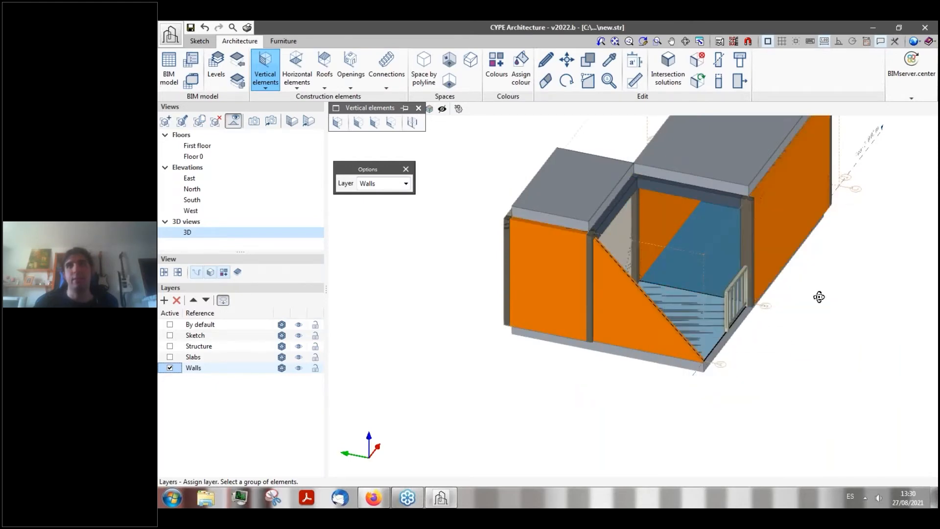
{"action": "middle_click_drag", "start_coordinate": [818, 294], "coordinate": [768, 189]}
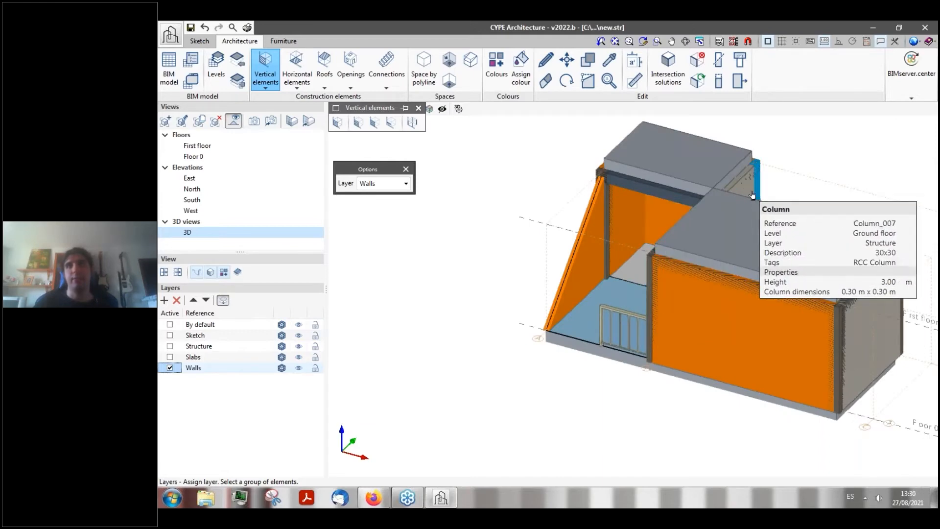
{"action": "left_click", "coordinate": [874, 309]}
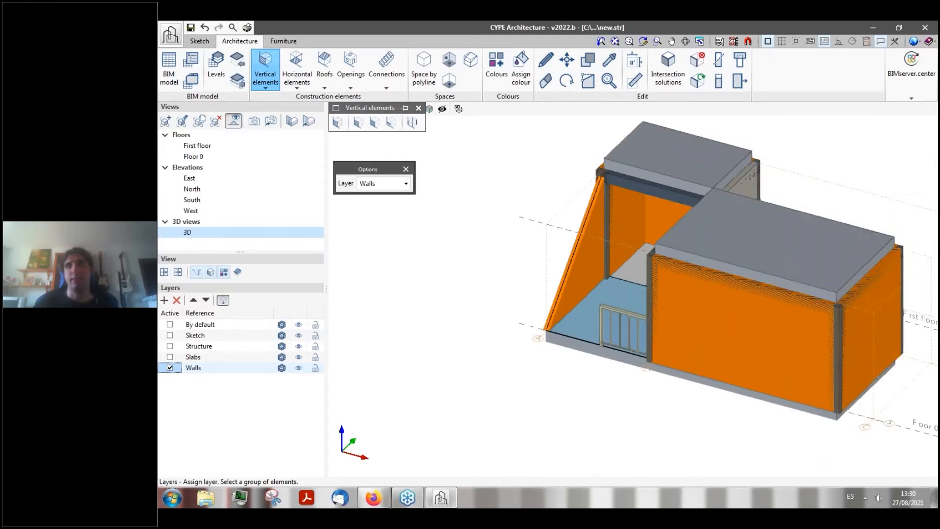
{"action": "middle_click_drag", "start_coordinate": [732, 186], "coordinate": [664, 180]}
{"action": "left_click", "coordinate": [700, 328]}
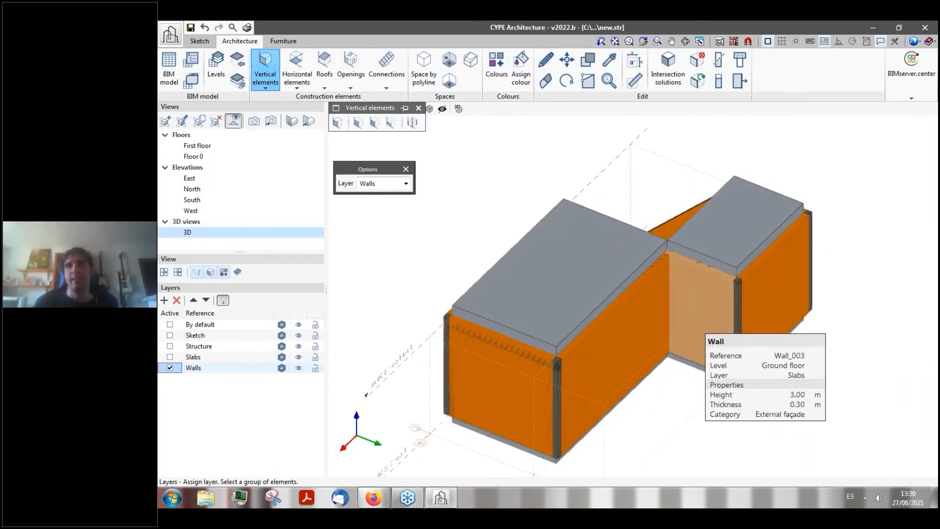
{"action": "middle_click_drag", "start_coordinate": [724, 175], "coordinate": [857, 179]}
{"action": "right_click", "coordinate": [522, 224]}
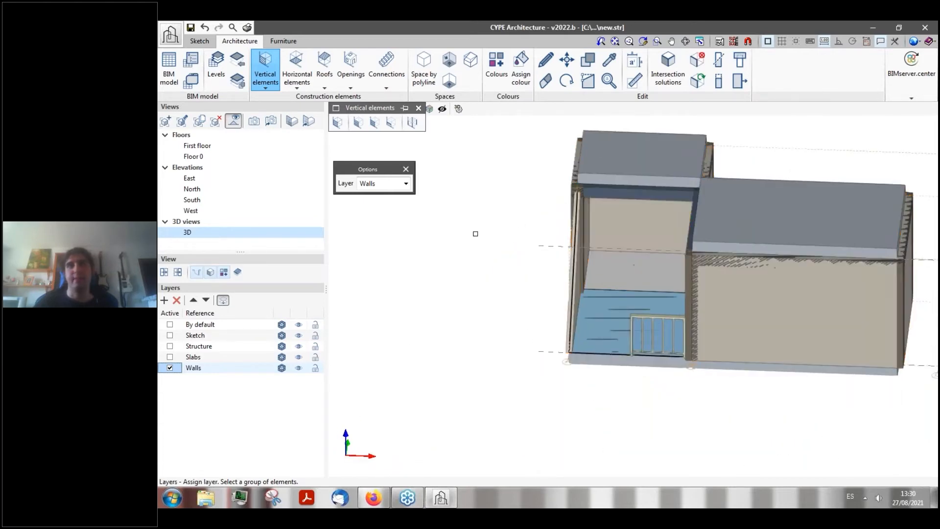
- Hide the Sketch layer in the 3D view
{"action": "middle_click_drag", "start_coordinate": [475, 233], "coordinate": [537, 237]}
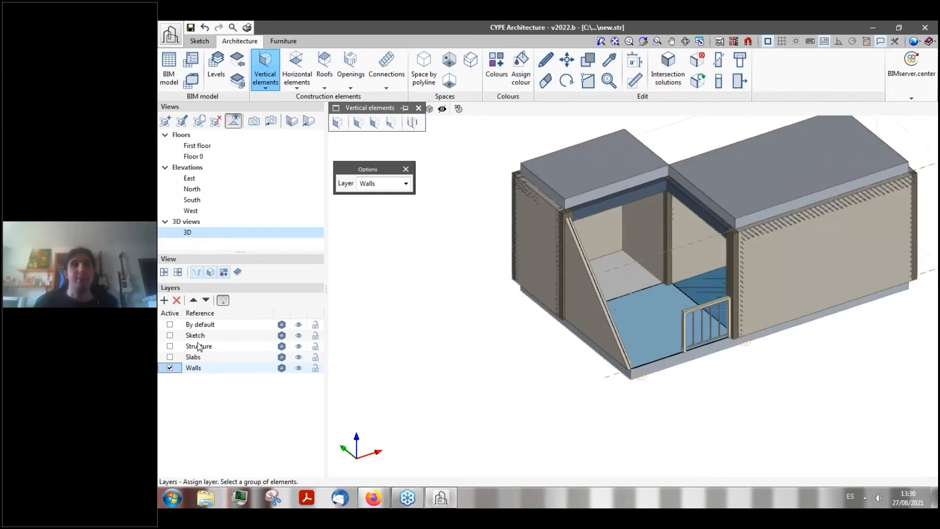
{"action": "left_click", "coordinate": [299, 335]}
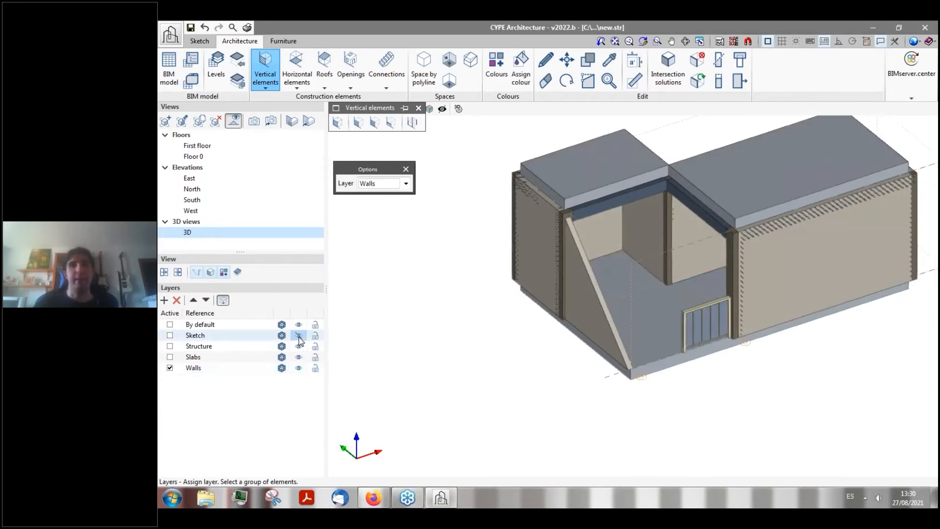
- Examine the building from several angles in the 3D view with the Sketch layer hidden
{"action": "mouse_move", "coordinate": [440, 237]}
{"action": "middle_mouse_down"}
{"action": "mouse_move", "coordinate": [420, 212]}
{"action": "mouse_move", "coordinate": [403, 228]}
{"action": "mouse_move", "coordinate": [426, 249]}
{"action": "mouse_move", "coordinate": [495, 252]}
{"action": "mouse_move", "coordinate": [434, 214]}
{"action": "mouse_move", "coordinate": [449, 259]}
{"action": "middle_mouse_up"}
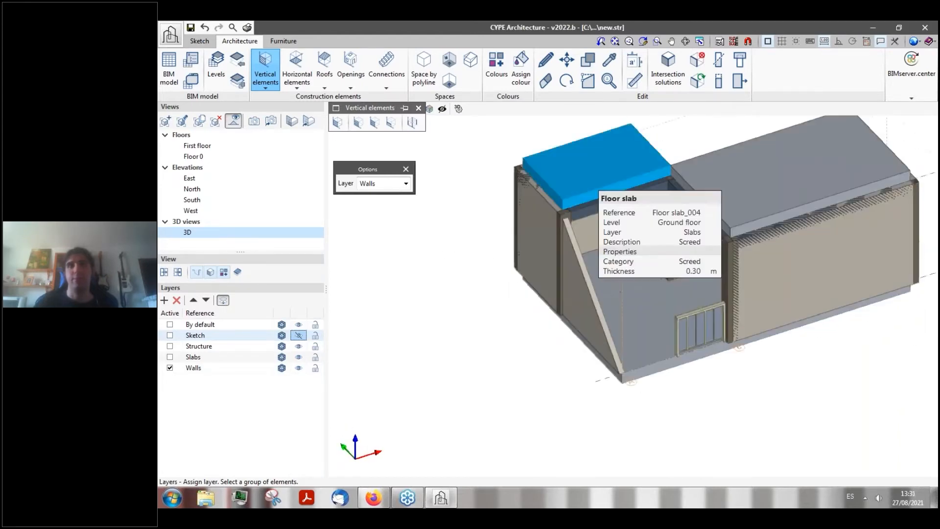
{"action": "scroll", "coordinate": [595, 186], "scroll_direction": "down", "scroll_amount": 2}
{"action": "scroll", "coordinate": [657, 252], "scroll_direction": "up", "scroll_amount": 1}
{"action": "scroll", "coordinate": [657, 252], "scroll_direction": "up", "scroll_amount": 1}
{"action": "scroll", "coordinate": [595, 278], "scroll_direction": "down", "scroll_amount": 2}
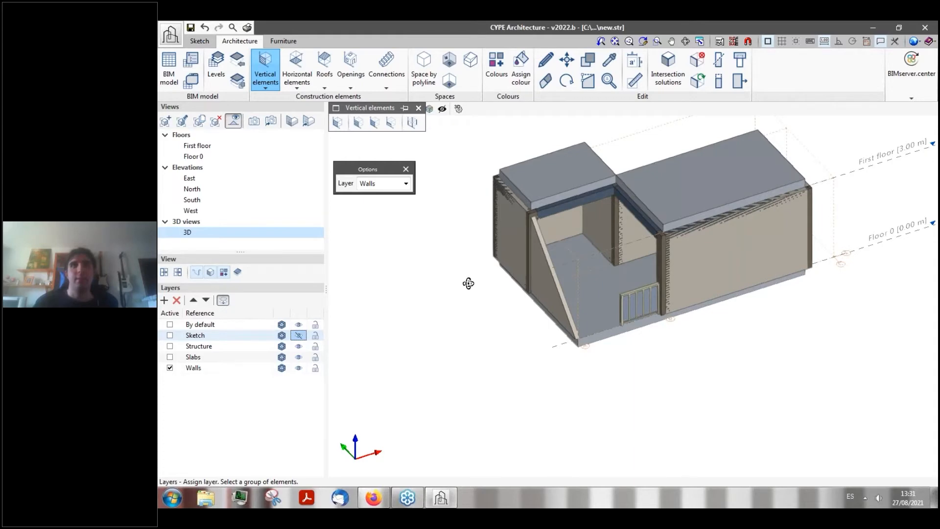
{"action": "middle_click_drag", "start_coordinate": [468, 281], "coordinate": [482, 281]}
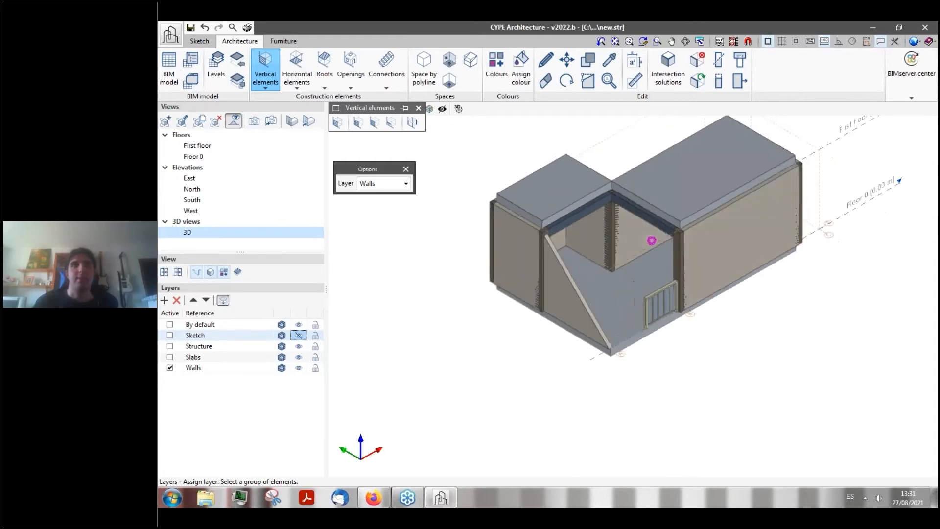
- On Floor 0, prepare a new external façade partition wall using the By polyline entry mode
{"action": "left_click", "coordinate": [194, 156]}
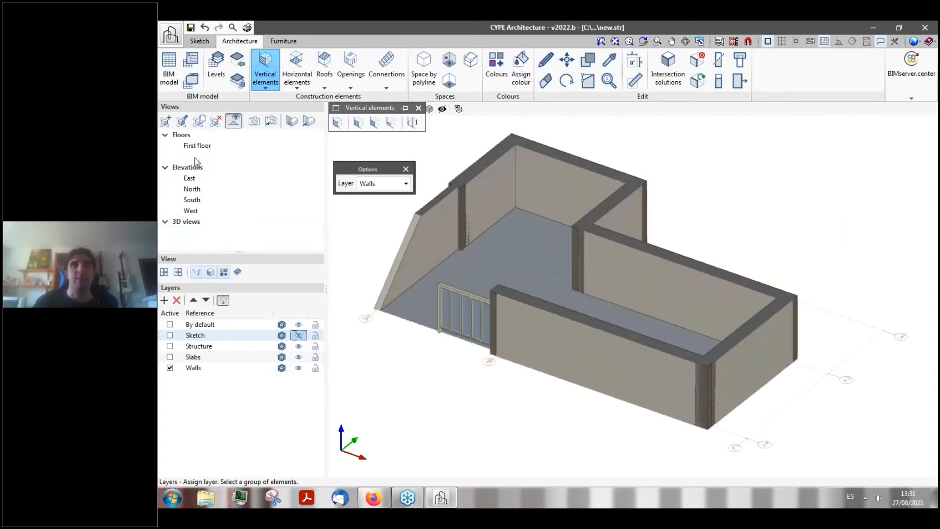
{"action": "middle_click_drag", "start_coordinate": [525, 230], "coordinate": [529, 234]}
{"action": "left_click", "coordinate": [297, 68]}
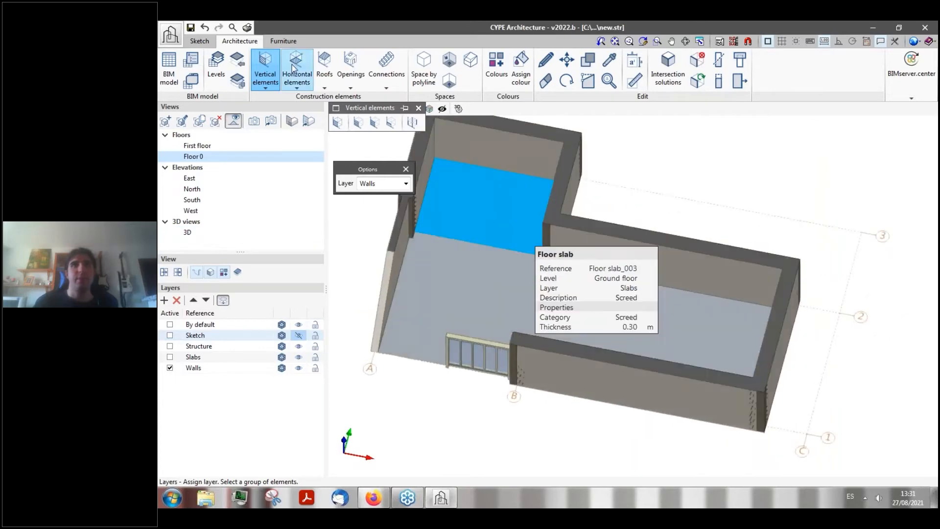
{"action": "left_click", "coordinate": [271, 87]}
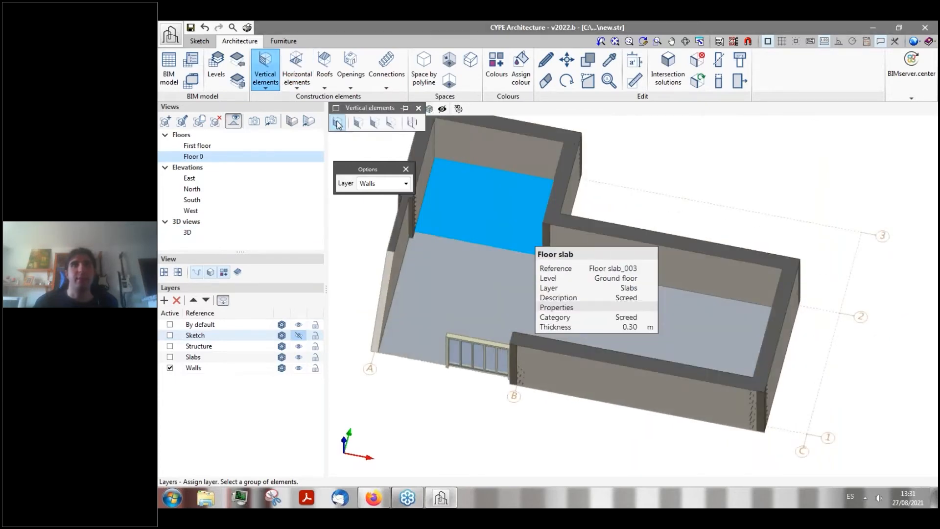
{"action": "left_click", "coordinate": [338, 125]}
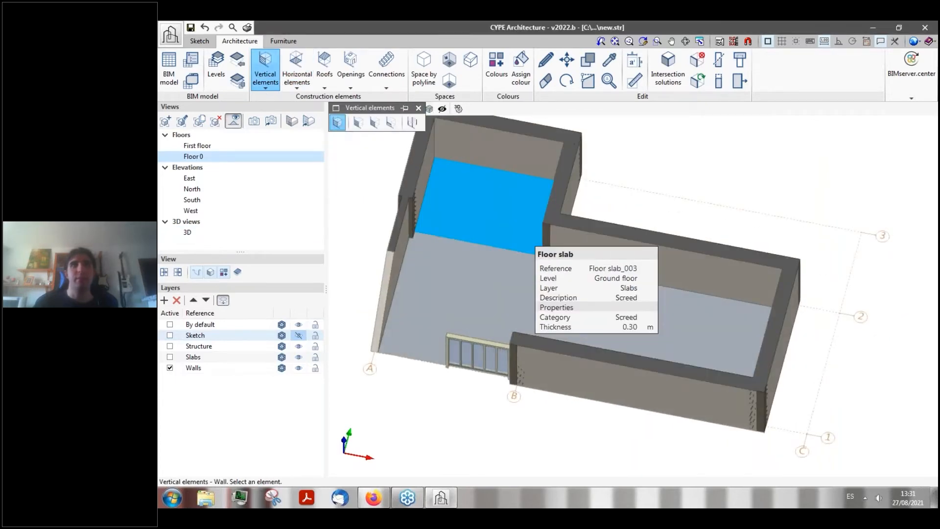
{"action": "left_click_drag", "start_coordinate": [383, 162], "coordinate": [793, 158]}
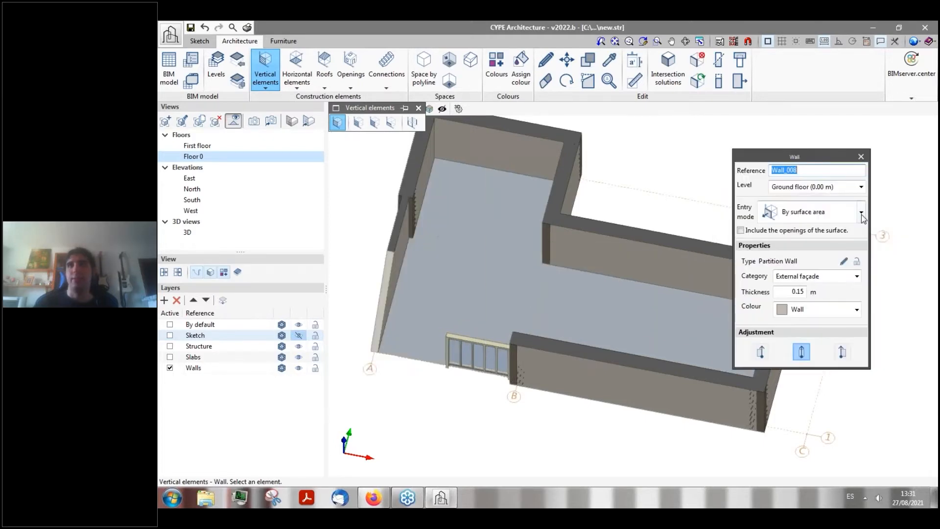
{"action": "left_click", "coordinate": [861, 211]}
{"action": "left_click", "coordinate": [808, 234]}
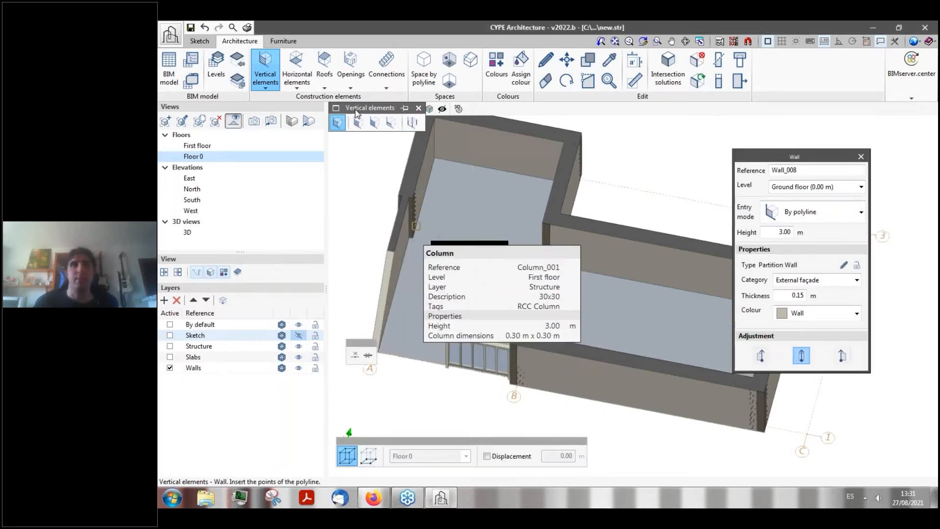
- In plan view, draw 3.00 m high, 0.15 m thick walls along grid line 2 between A and B and along grid line B down to line 1
{"action": "left_click", "coordinate": [334, 109]}
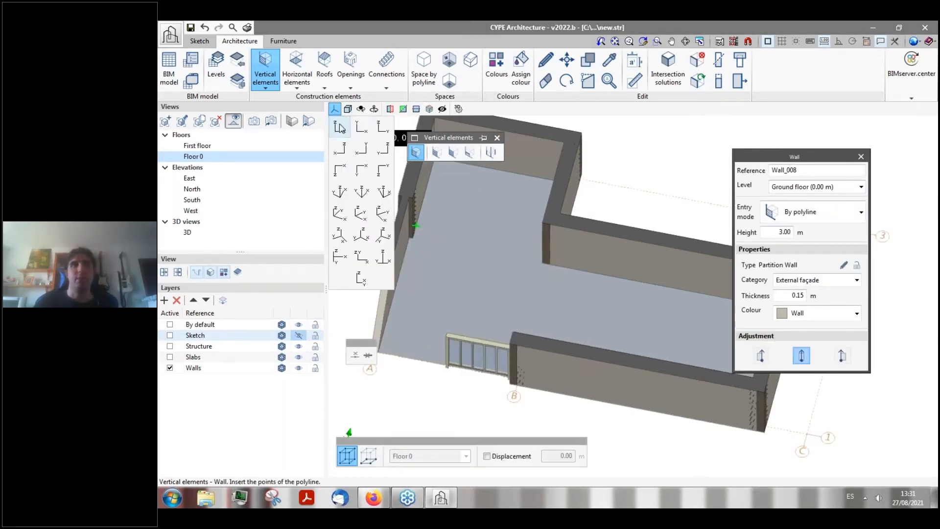
{"action": "left_click", "coordinate": [362, 129]}
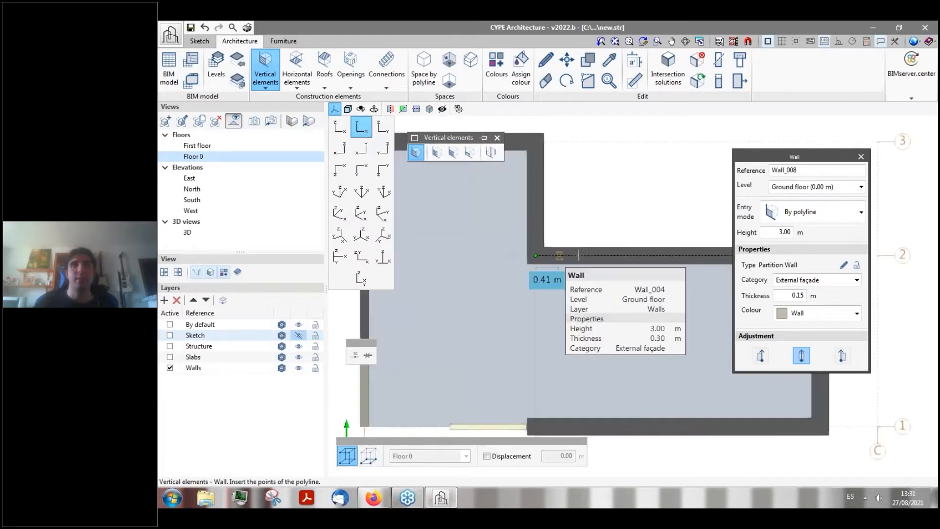
{"action": "scroll", "coordinate": [431, 254], "scroll_direction": "up", "scroll_amount": 3}
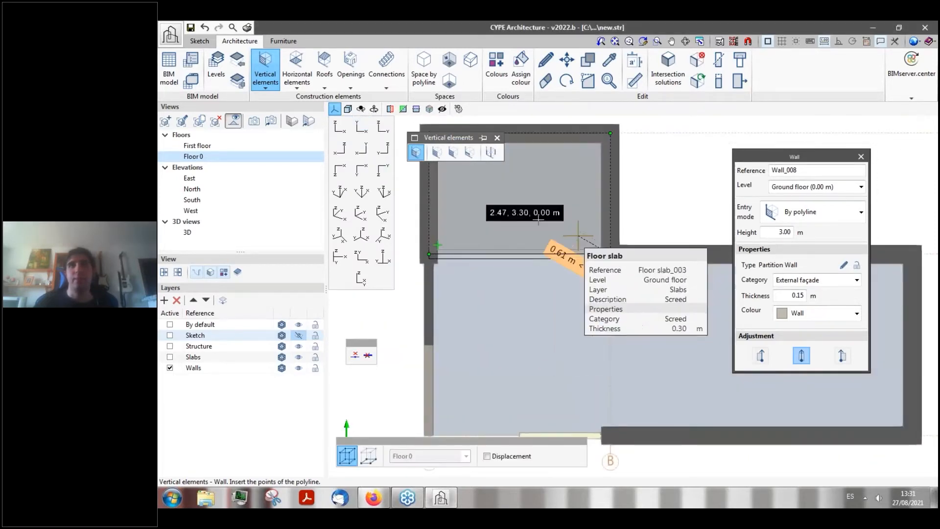
{"action": "scroll", "coordinate": [529, 213], "scroll_direction": "down", "scroll_amount": 2}
{"action": "left_click", "coordinate": [595, 247]}
{"action": "scroll", "coordinate": [583, 210], "scroll_direction": "down", "scroll_amount": 3}
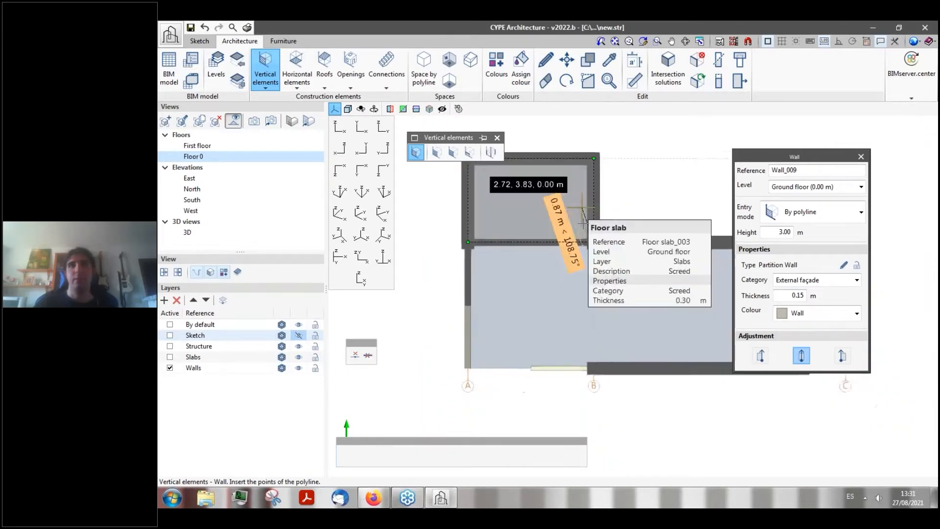
{"action": "left_click", "coordinate": [590, 322]}
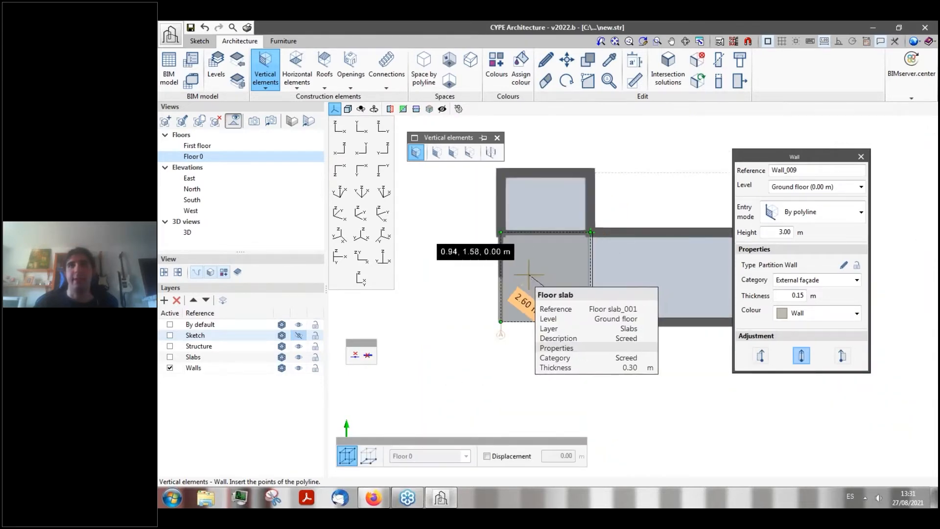
{"action": "right_click", "coordinate": [528, 274]}
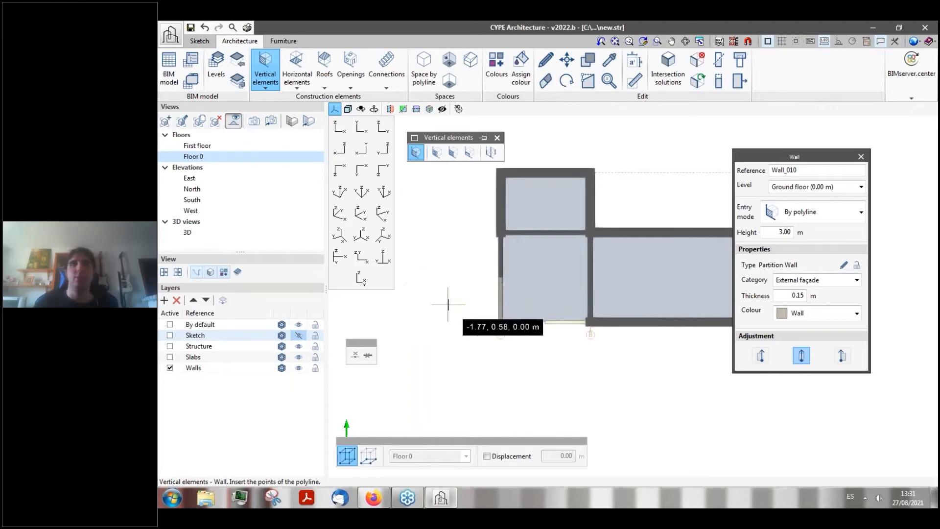
- Solve the pending intersections between the building's elements
{"action": "left_click", "coordinate": [668, 78]}
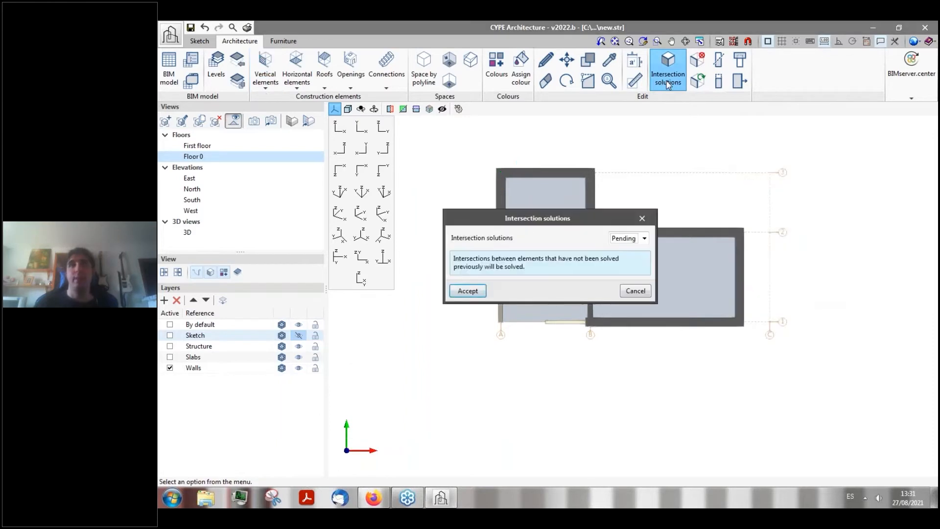
{"action": "left_click_drag", "start_coordinate": [628, 218], "coordinate": [750, 216]}
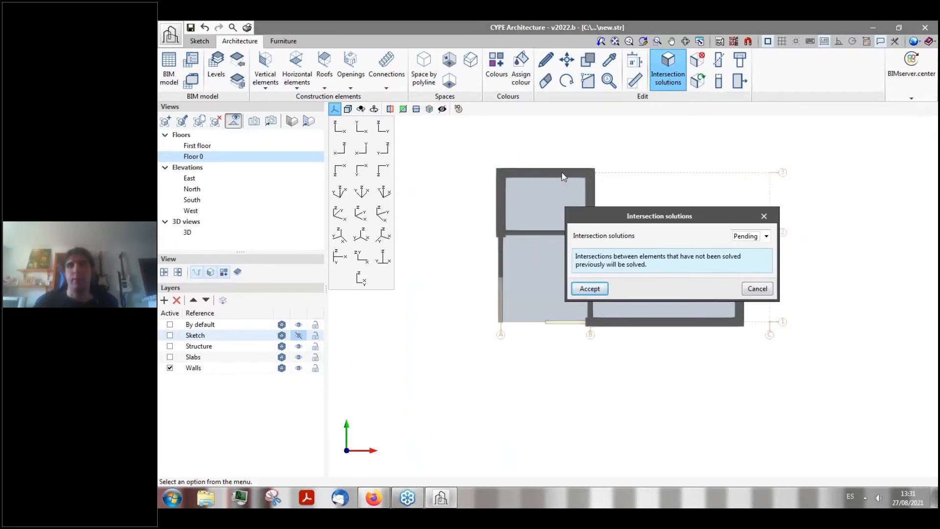
{"action": "left_click_drag", "start_coordinate": [622, 220], "coordinate": [310, 243]}
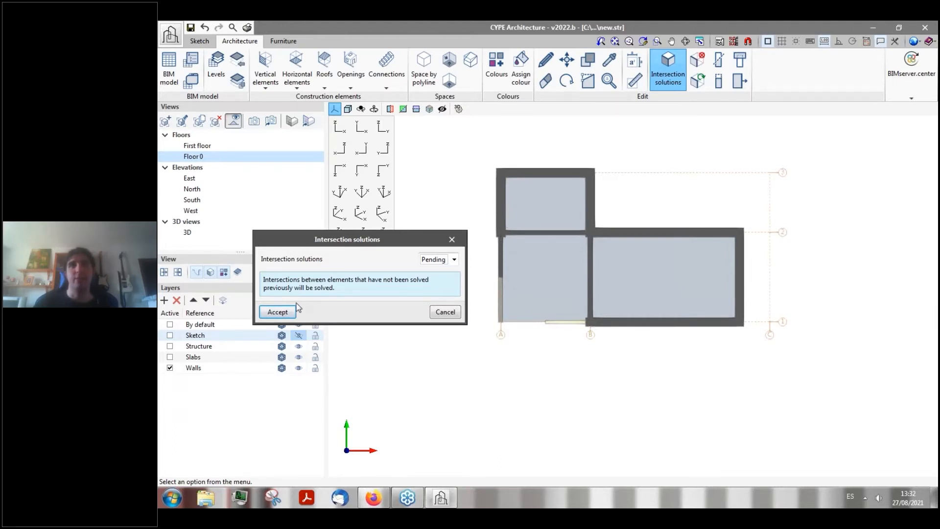
{"action": "left_click", "coordinate": [281, 312]}
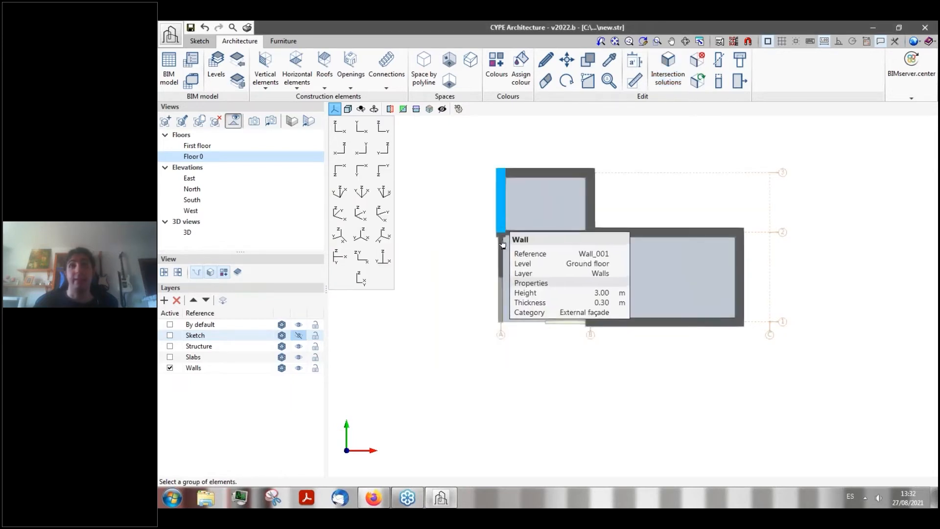
- Examine the joint between the façade wall and the sloped partition wall in plan and 3D, and return to the plan view
{"action": "mouse_move", "coordinate": [502, 253]}
{"action": "mouse_move", "coordinate": [501, 213]}
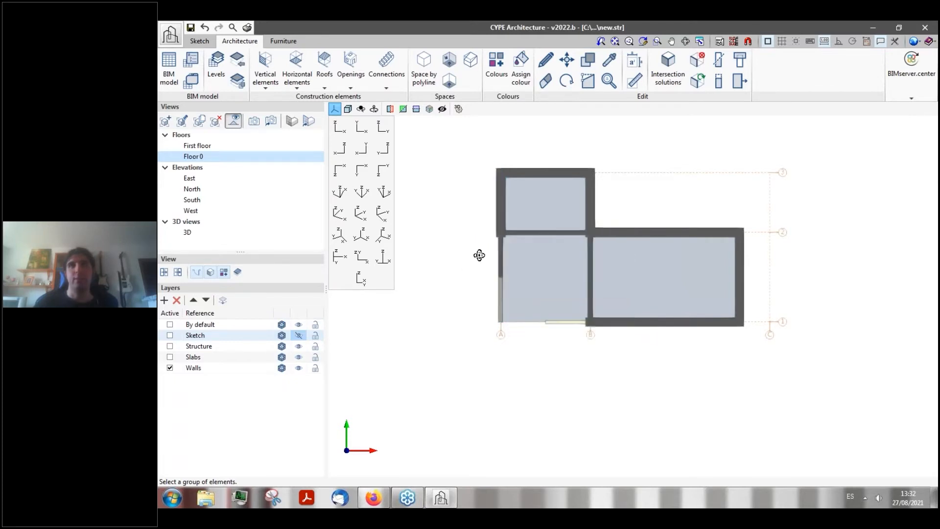
{"action": "middle_click_drag", "start_coordinate": [478, 254], "coordinate": [558, 195], "text": "shift"}
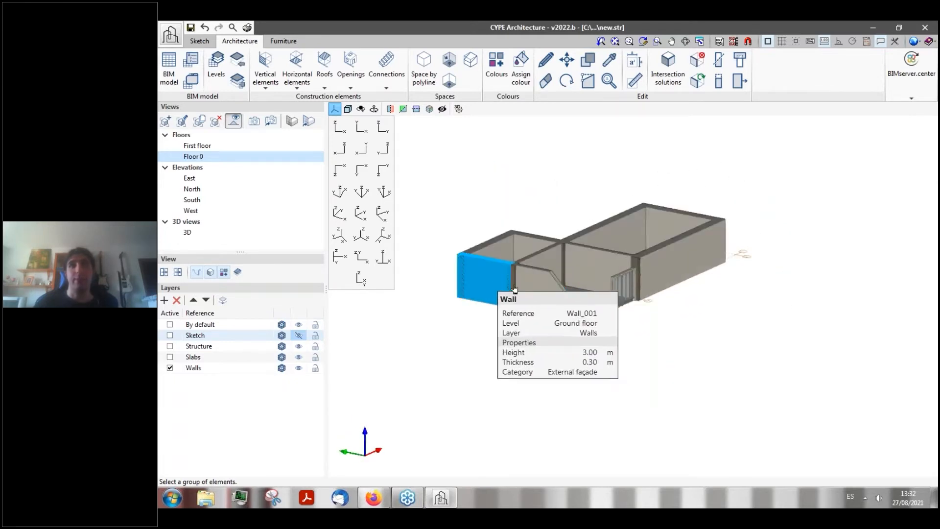
{"action": "mouse_move", "coordinate": [532, 290]}
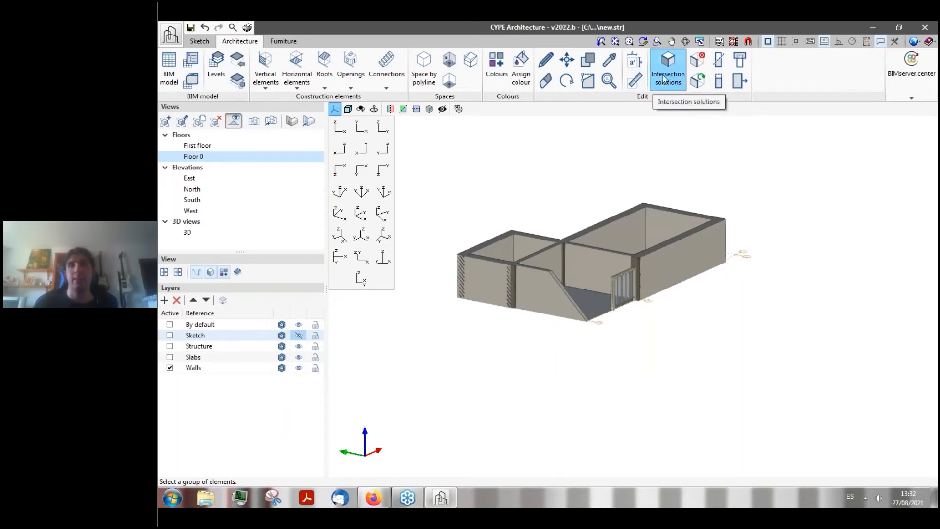
{"action": "middle_click_drag", "start_coordinate": [667, 174], "coordinate": [610, 276]}
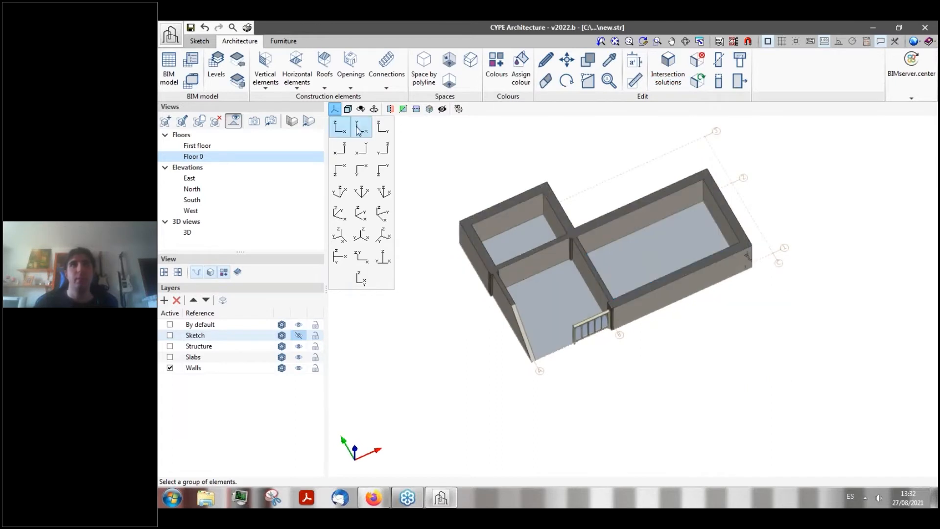
{"action": "left_click", "coordinate": [361, 127]}
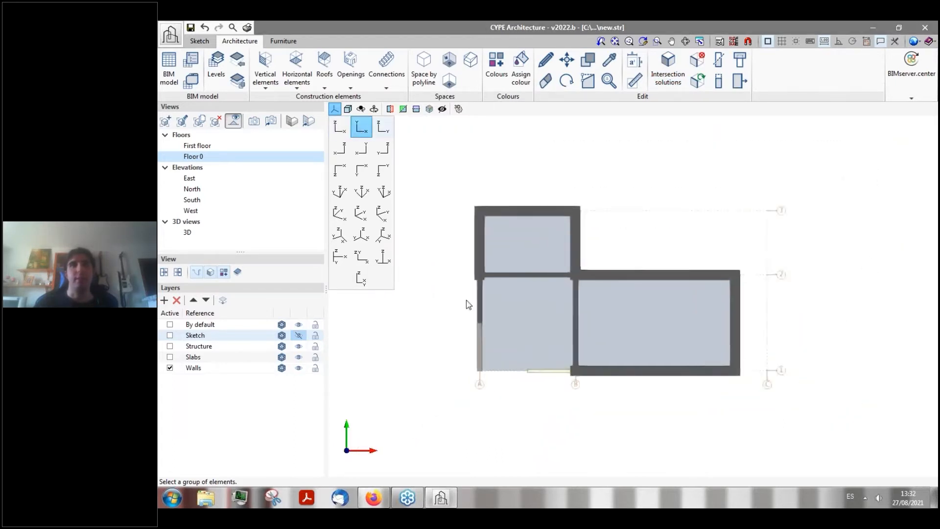
{"action": "left_click", "coordinate": [271, 84]}
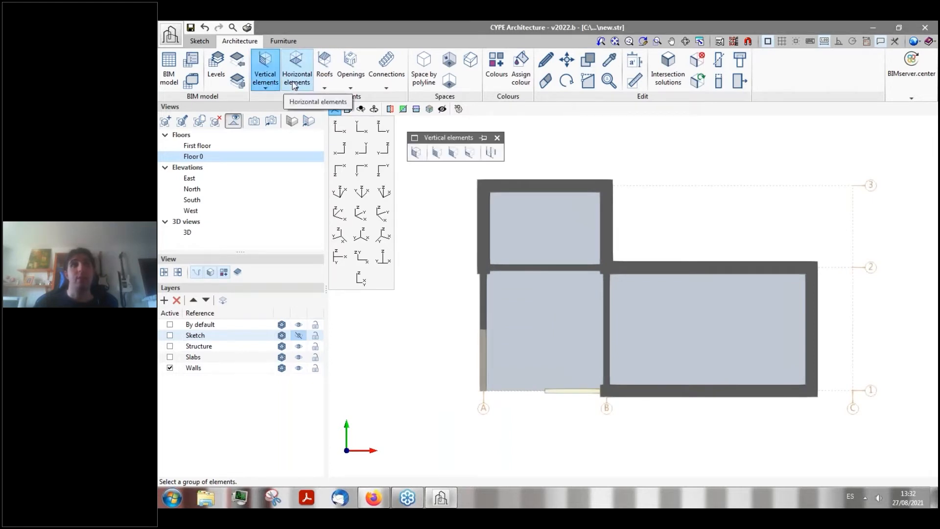
{"action": "left_click", "coordinate": [295, 82]}
{"action": "left_click", "coordinate": [325, 84]}
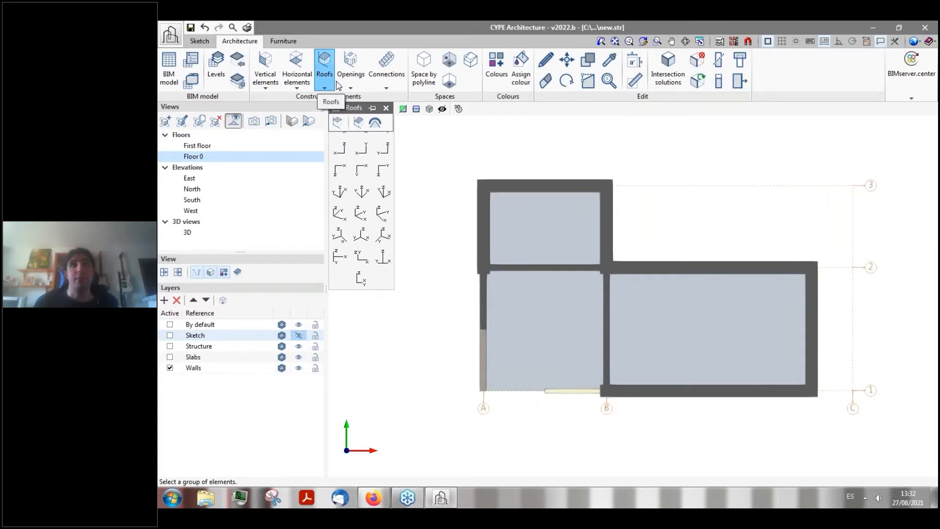
{"action": "left_click", "coordinate": [359, 81]}
{"action": "left_click", "coordinate": [389, 86]}
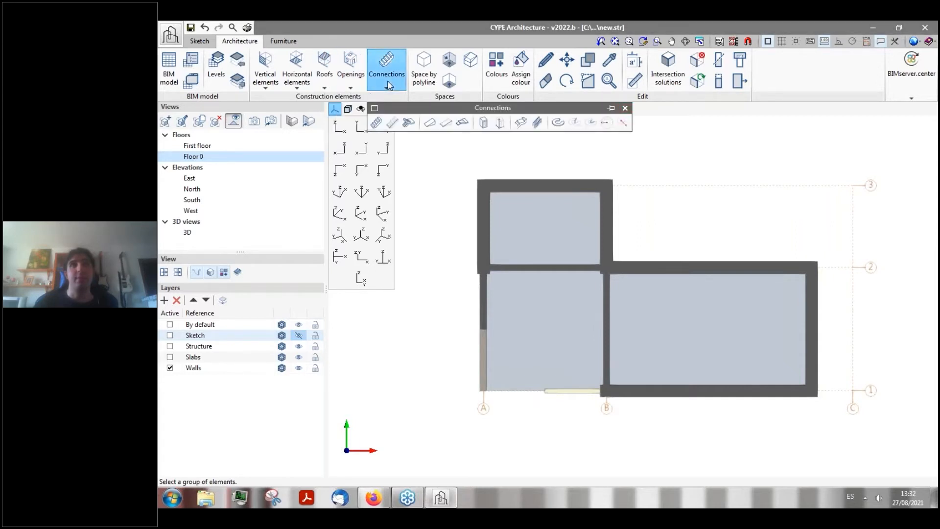
- Start defining a new door from the available opening elements
{"action": "left_click", "coordinate": [353, 84]}
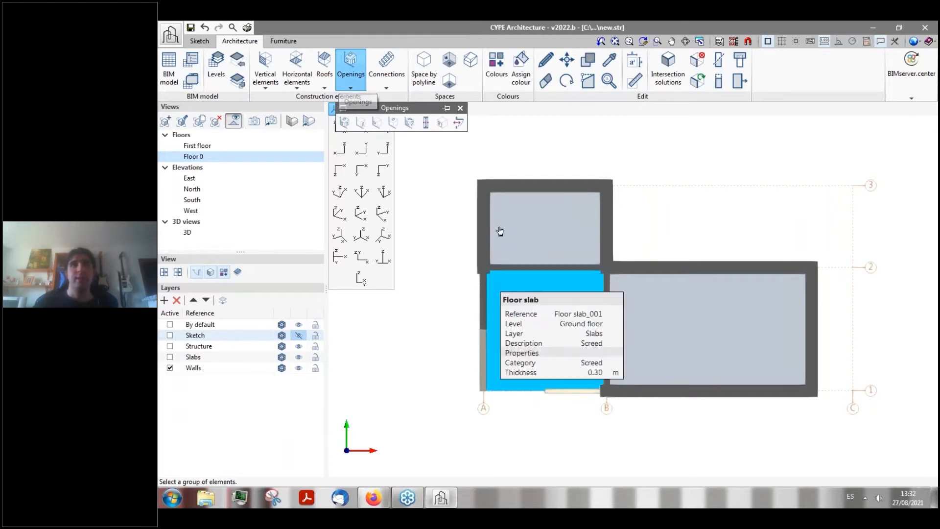
{"action": "scroll", "coordinate": [413, 179], "scroll_direction": "up", "scroll_amount": 2}
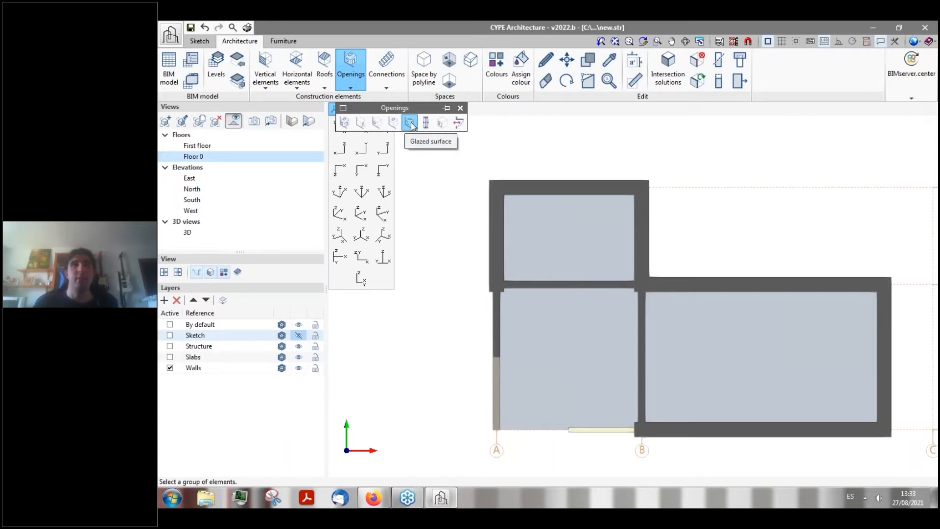
{"action": "left_click", "coordinate": [362, 125]}
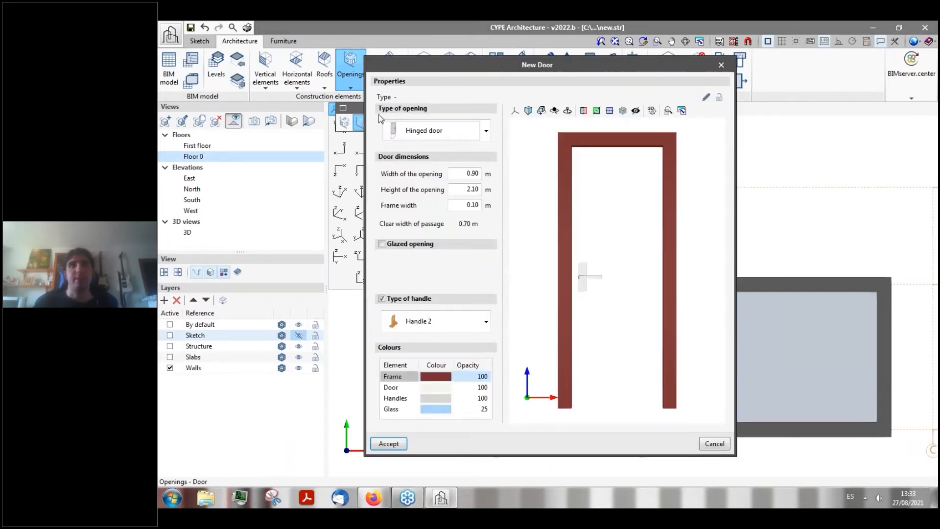
{"action": "left_click_drag", "start_coordinate": [492, 68], "coordinate": [308, 64]}
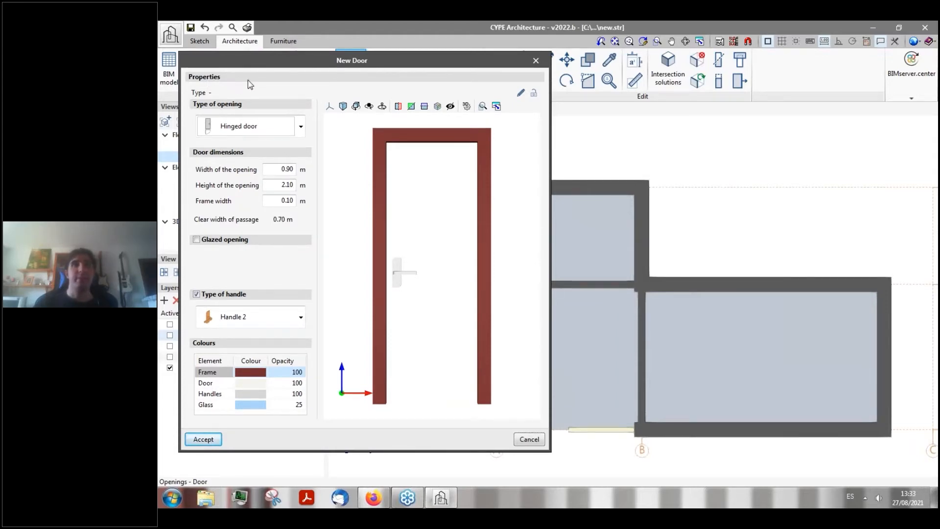
- Preview the double-leaf hinged, sliding and double-leaf sliding door types, and set the opening type back to Hinged door
{"action": "left_click", "coordinate": [300, 128]}
{"action": "left_click", "coordinate": [241, 167]}
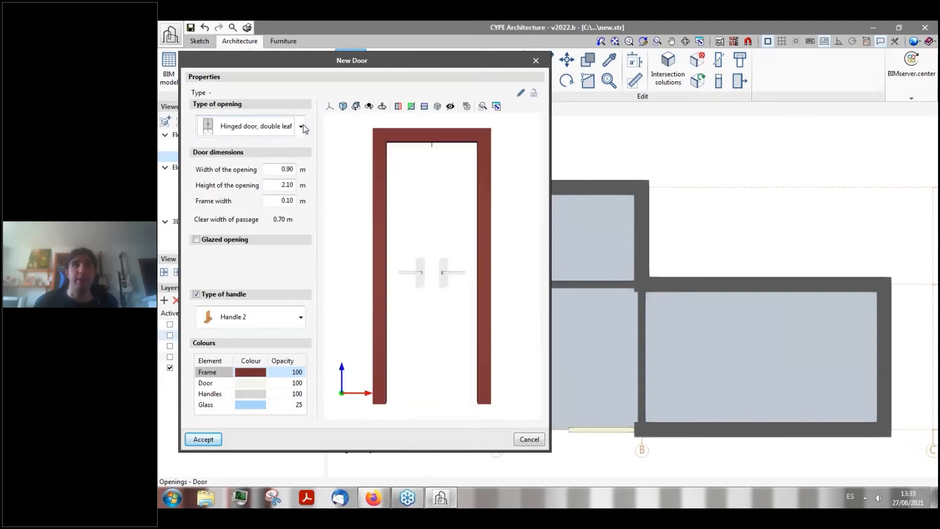
{"action": "left_click", "coordinate": [300, 126]}
{"action": "left_click", "coordinate": [269, 187]}
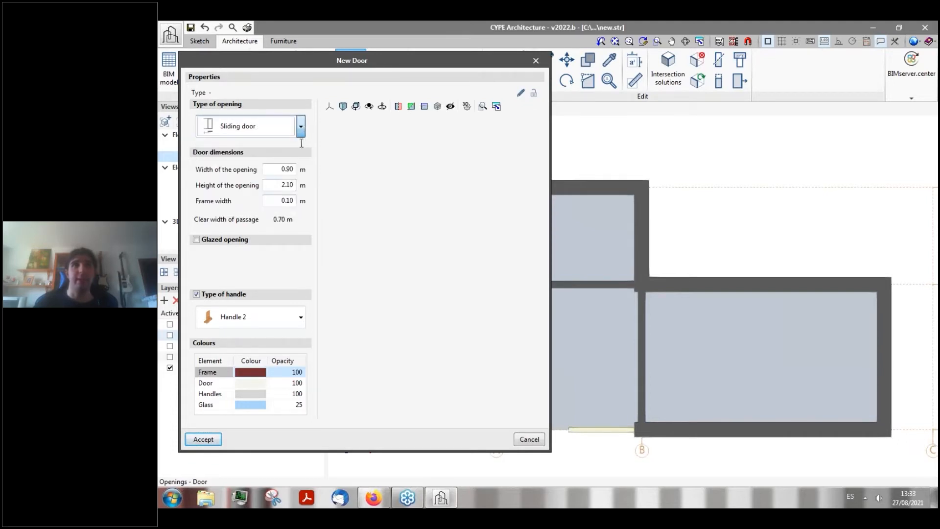
{"action": "left_click", "coordinate": [300, 127]}
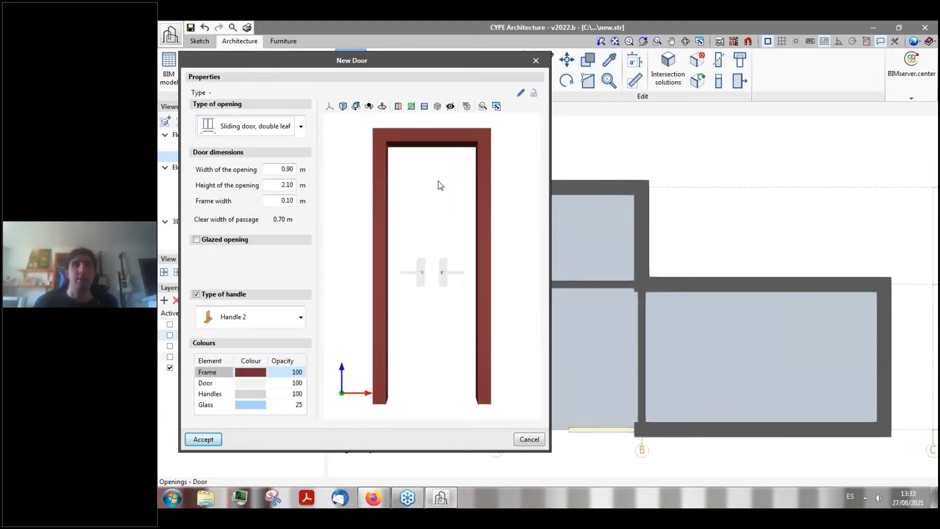
{"action": "left_click", "coordinate": [300, 126]}
{"action": "left_click", "coordinate": [264, 142]}
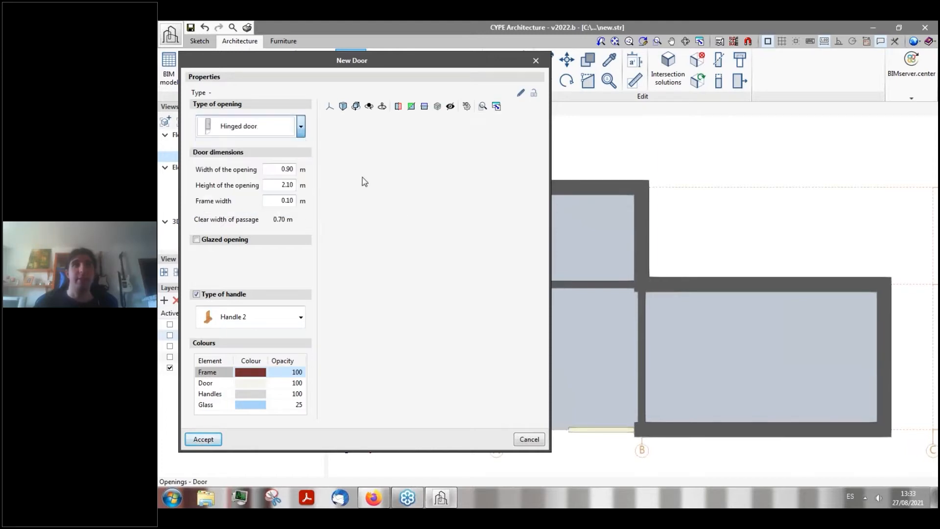
- Set the new door's opening type to Hinged door, double leaf, with a 1.50 m opening width
{"action": "left_click", "coordinate": [285, 172]}
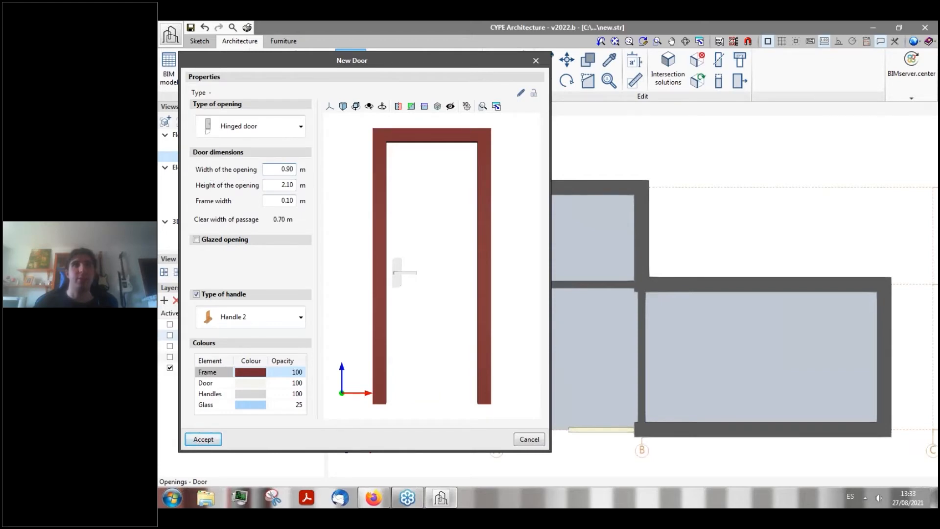
{"action": "left_click", "coordinate": [300, 126]}
{"action": "left_click", "coordinate": [226, 168]}
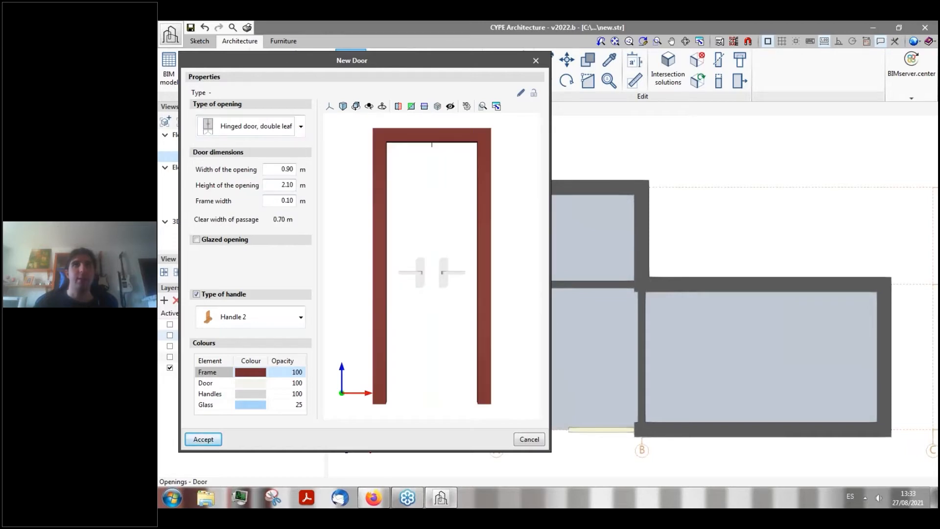
{"action": "double_click", "coordinate": [278, 168]}
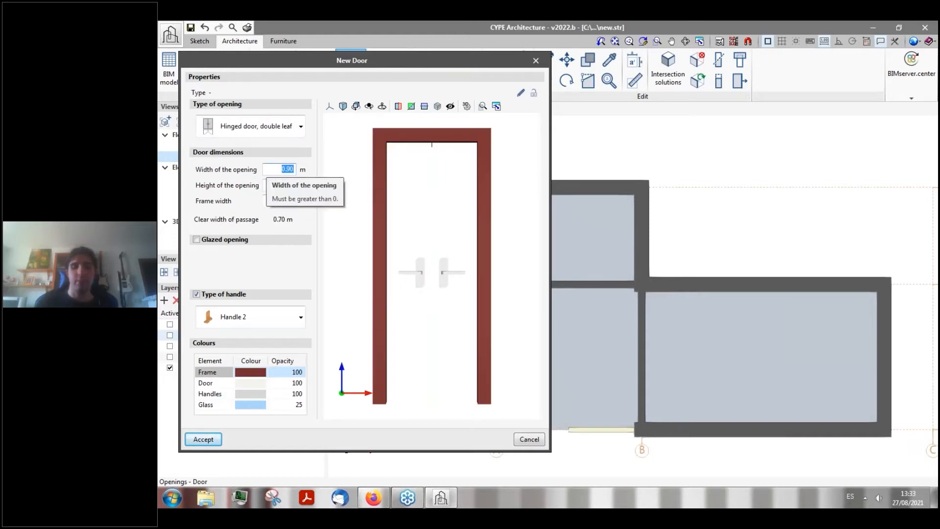
{"action": "type", "text": "1.50"}
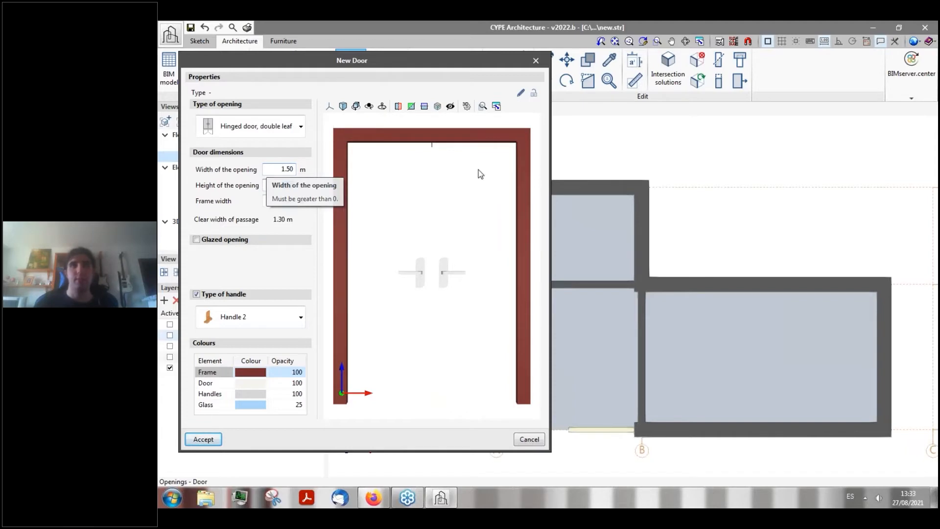
{"action": "double_click", "coordinate": [281, 185]}
{"action": "left_click", "coordinate": [279, 184]}
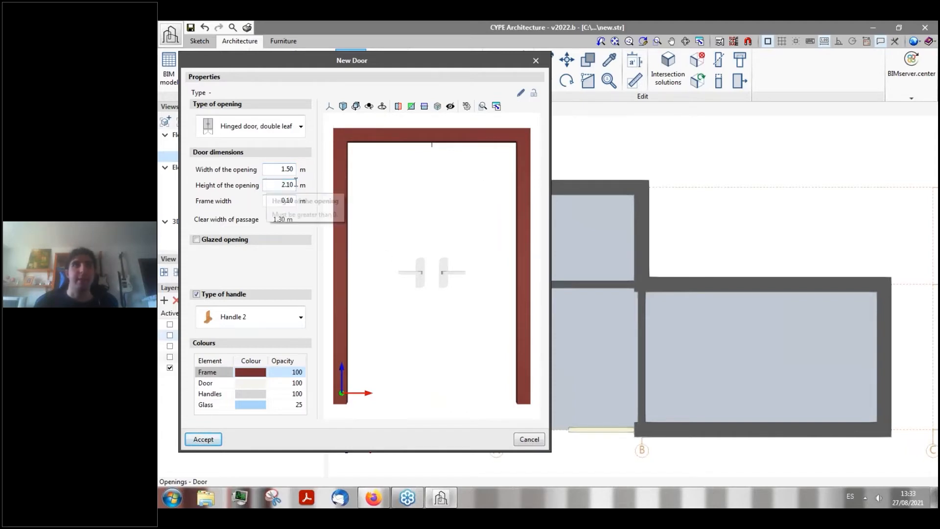
{"action": "double_click", "coordinate": [288, 185]}
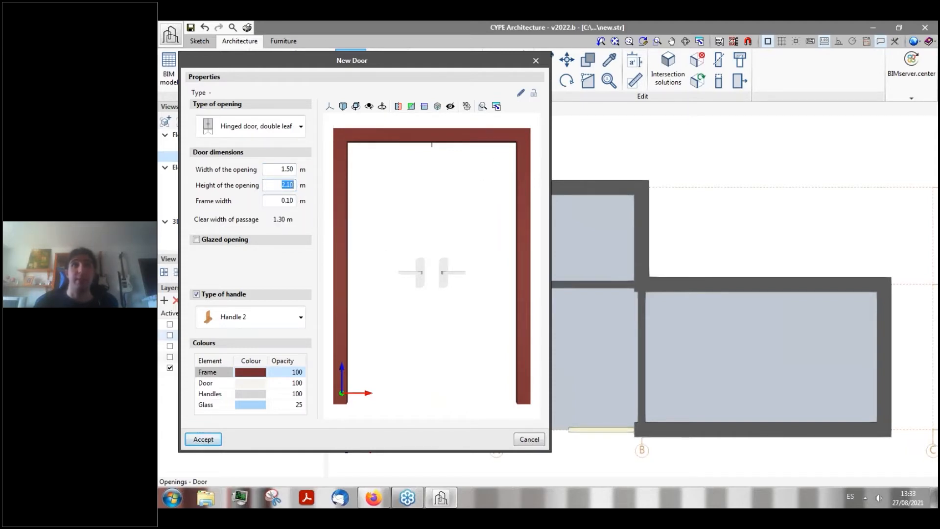
{"action": "left_click", "coordinate": [269, 201]}
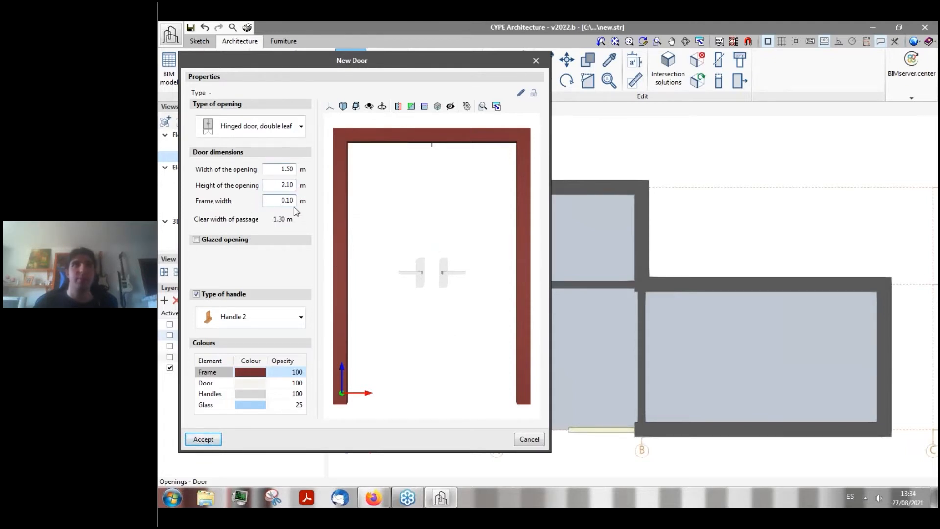
- Add a glazed opening to the door, choose the lever handle Handle 1, and accept the door definition
{"action": "left_click", "coordinate": [197, 239]}
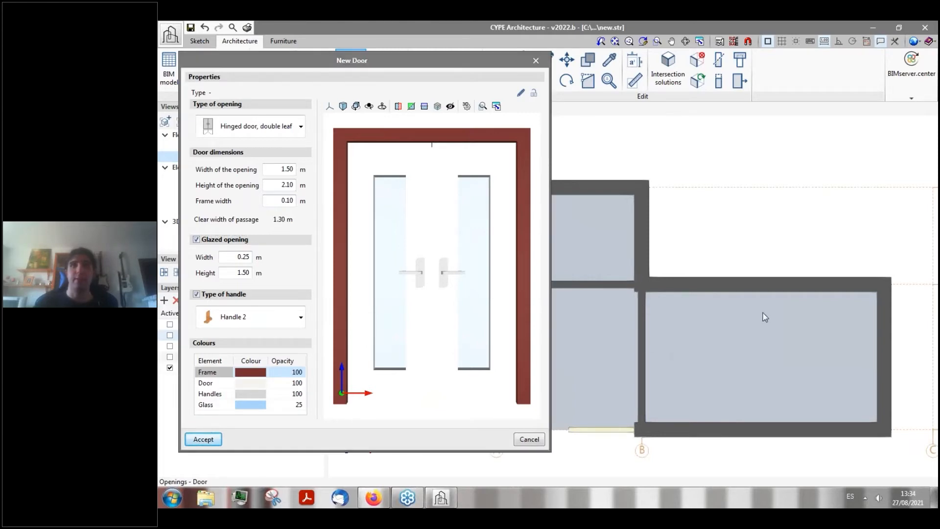
{"action": "left_click", "coordinate": [226, 62]}
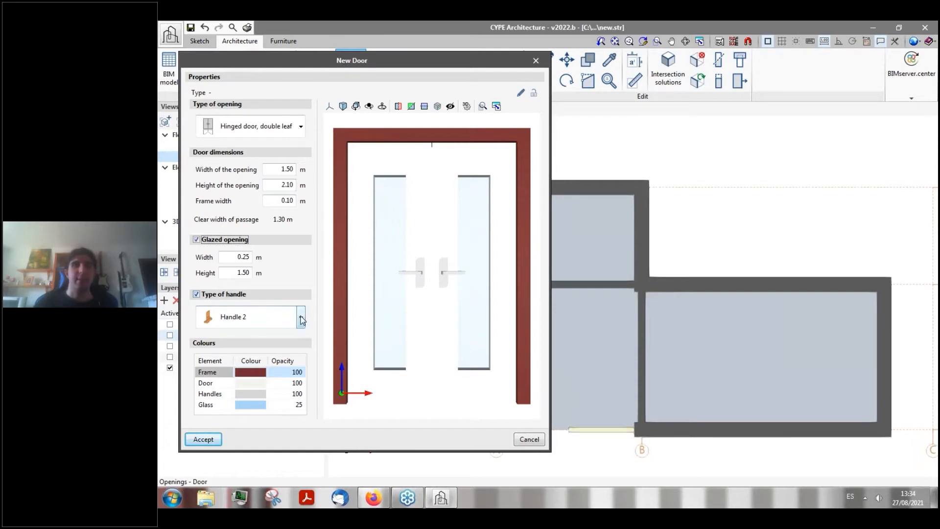
{"action": "left_click", "coordinate": [301, 317]}
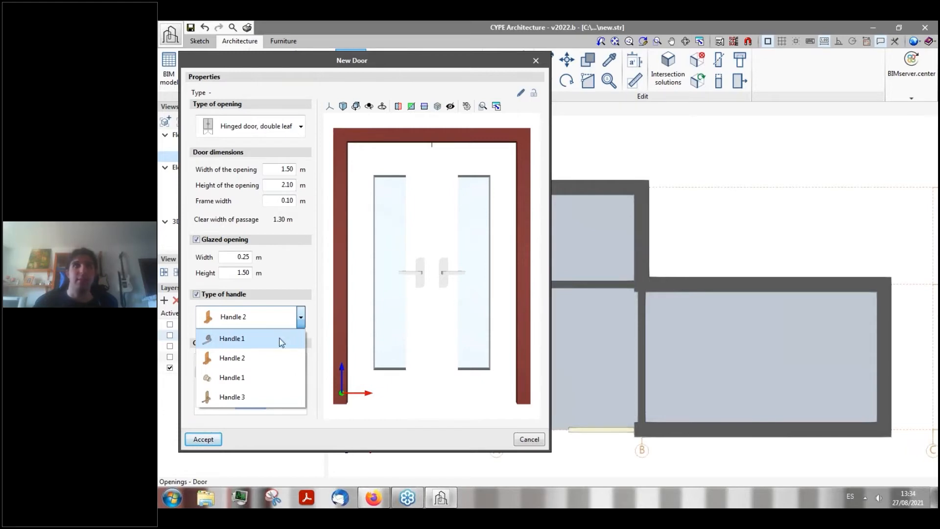
{"action": "left_click", "coordinate": [300, 318]}
{"action": "left_click", "coordinate": [300, 317]}
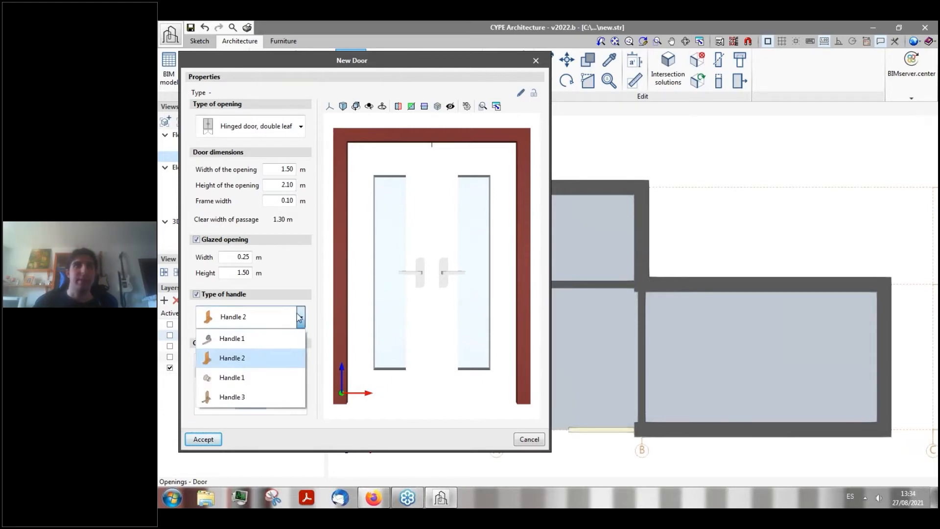
{"action": "left_click", "coordinate": [260, 341]}
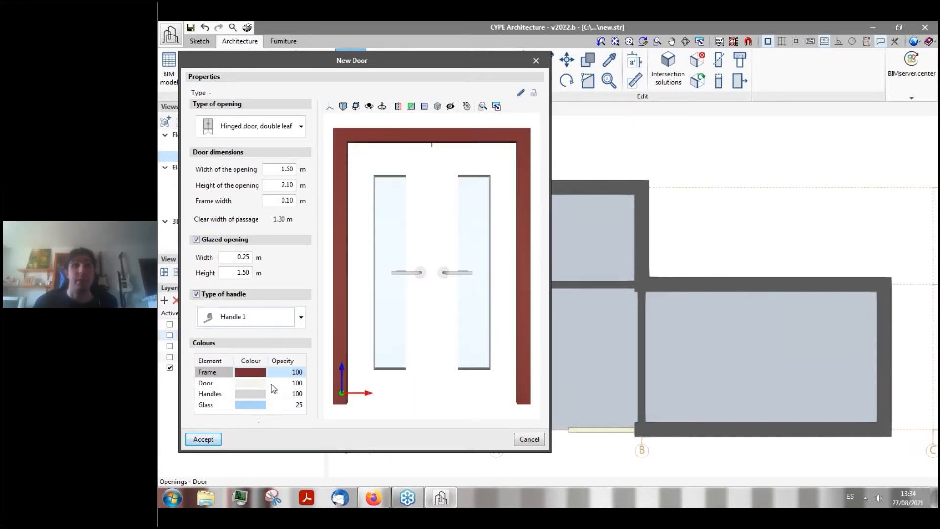
{"action": "left_click", "coordinate": [204, 439]}
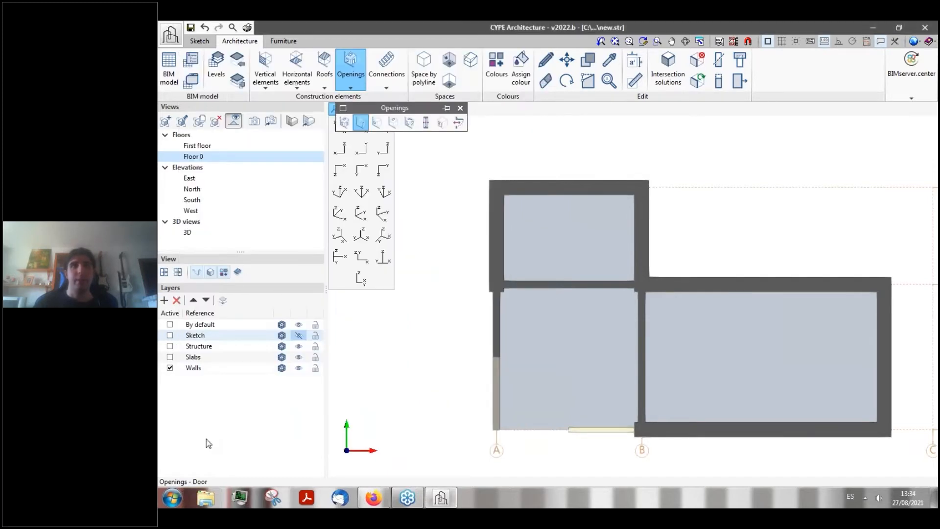
- Open the door's placement options, switch to the 3D view and hide the Slabs layer to expose the walls
{"action": "right_click", "coordinate": [380, 340]}
{"action": "left_click_drag", "start_coordinate": [403, 197], "coordinate": [367, 225]}
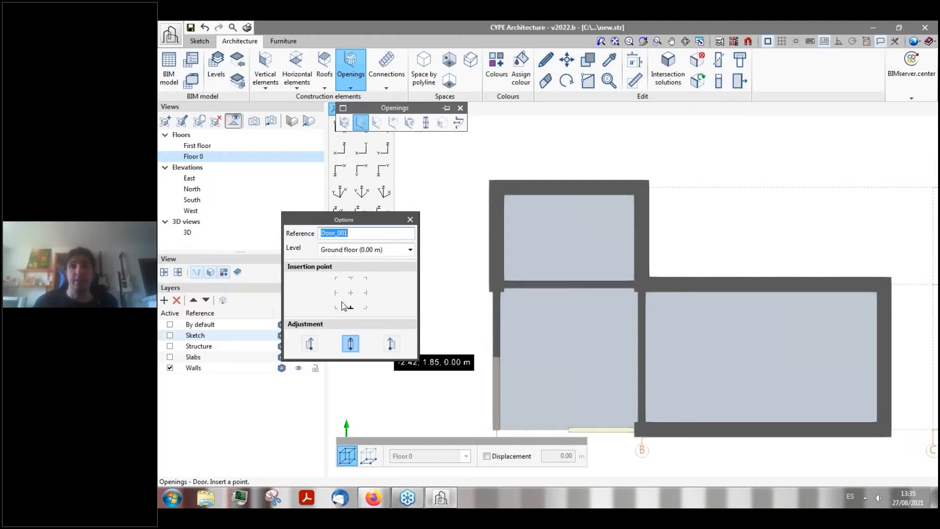
{"action": "left_click", "coordinate": [187, 235]}
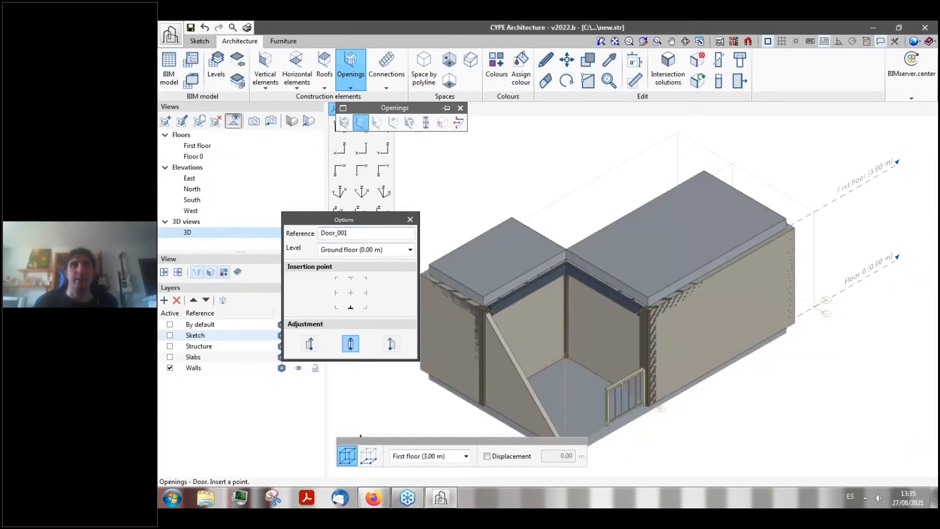
{"action": "left_click_drag", "start_coordinate": [335, 224], "coordinate": [375, 217]}
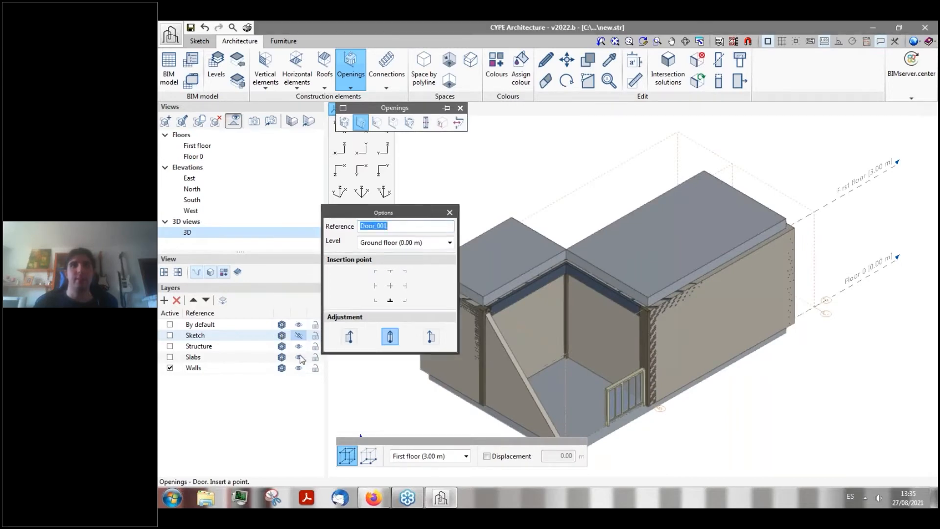
{"action": "left_click", "coordinate": [298, 357]}
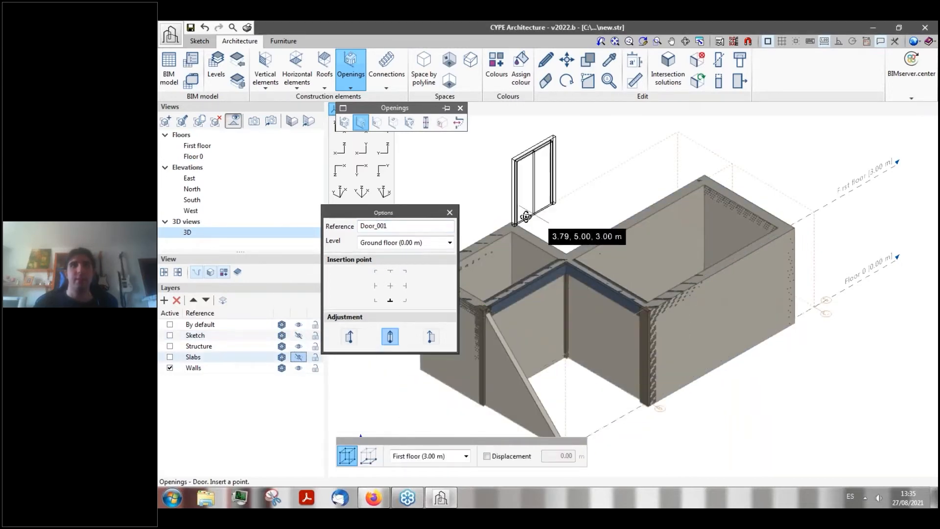
{"action": "mouse_move", "coordinate": [526, 216]}
{"action": "middle_mouse_down", "text": "shift"}
{"action": "mouse_move", "coordinate": [530, 244]}
{"action": "mouse_move", "coordinate": [523, 240]}
{"action": "mouse_move", "coordinate": [514, 271]}
{"action": "mouse_move", "coordinate": [477, 249]}
{"action": "middle_mouse_up", "text": "shift"}
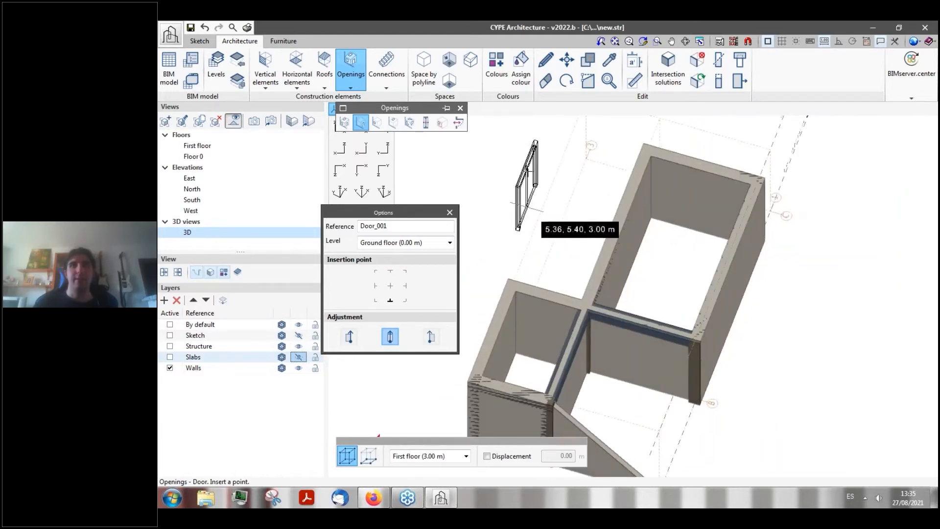
{"action": "middle_click_drag", "start_coordinate": [470, 199], "coordinate": [484, 188], "text": "shift"}
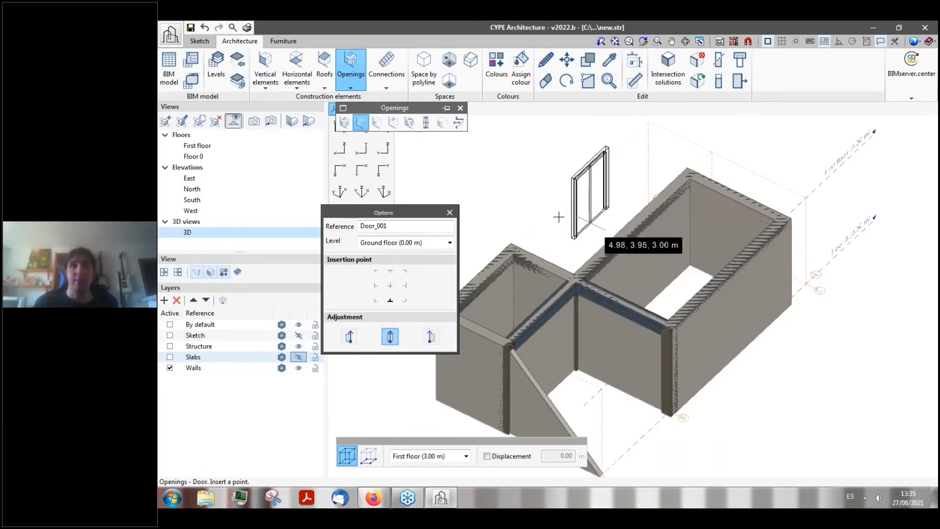
- In the Floor 0 plan, position the double-leaf door at the midpoint of the partition wall along axis B
{"action": "left_click", "coordinate": [199, 145]}
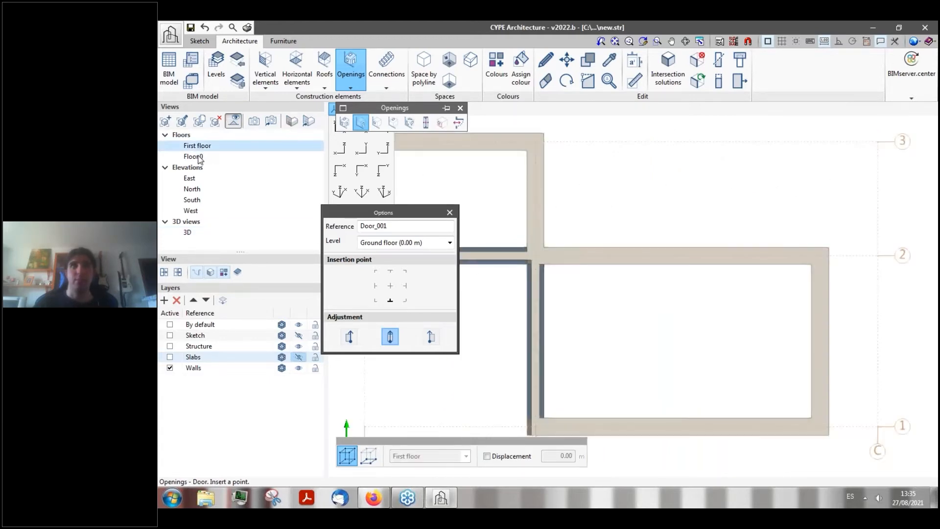
{"action": "left_click", "coordinate": [198, 157]}
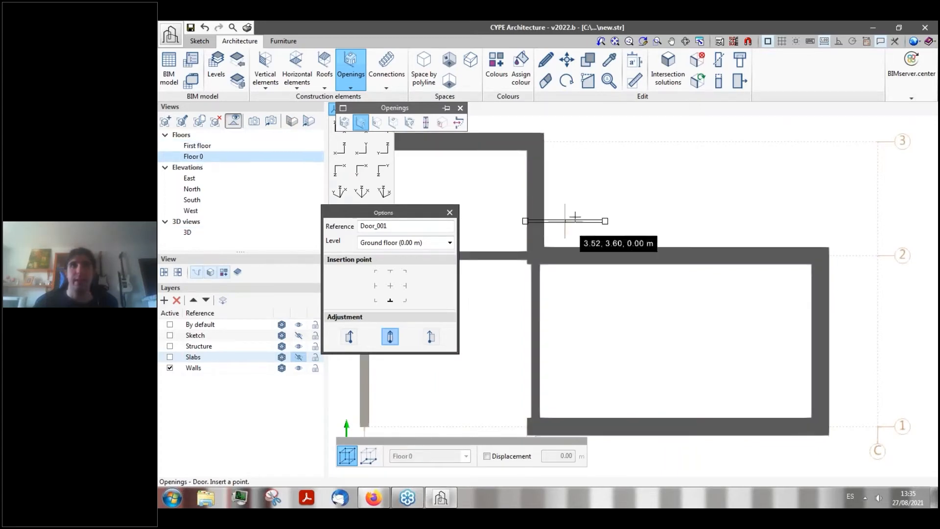
{"action": "scroll", "coordinate": [576, 215], "scroll_direction": "down", "scroll_amount": 2}
{"action": "scroll", "coordinate": [548, 300], "scroll_direction": "up", "scroll_amount": 2}
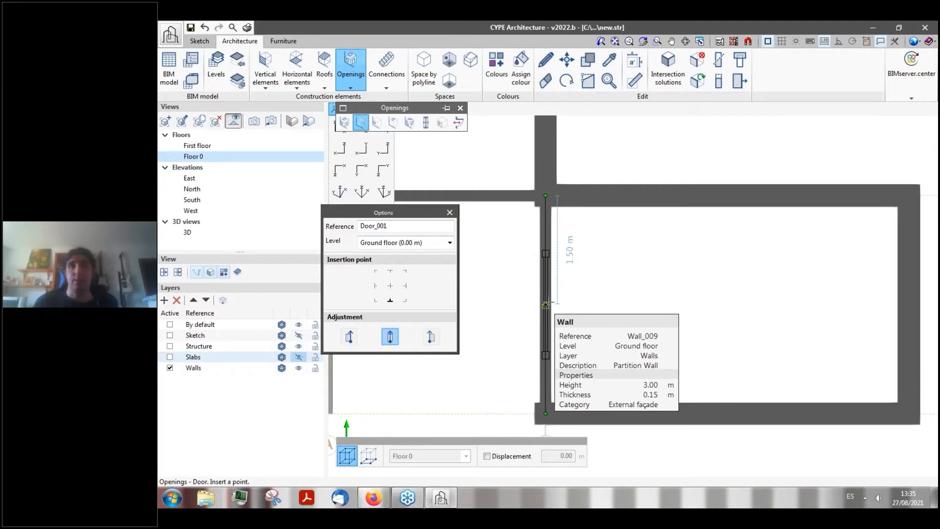
{"action": "left_click", "coordinate": [545, 304]}
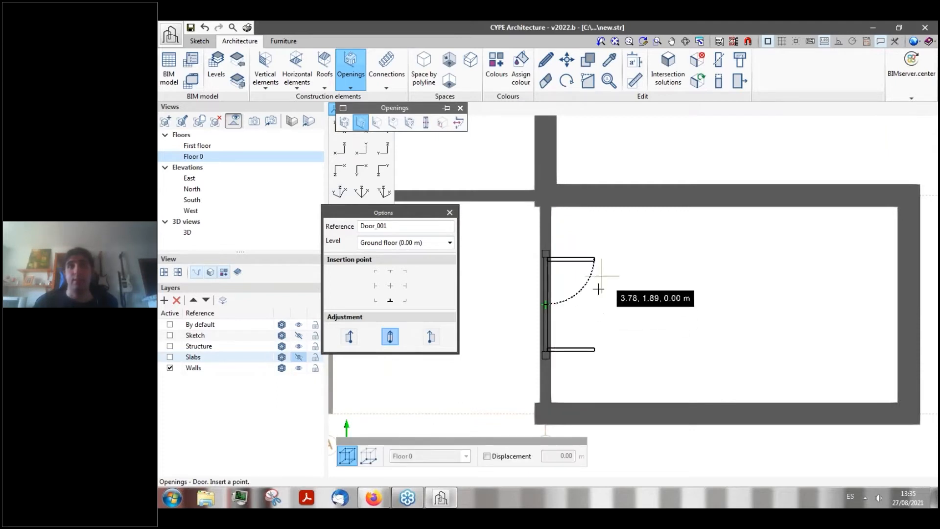
- Orient the door to open into the large room and insert it centred in the partition wall's thickness
{"action": "scroll", "coordinate": [603, 293], "scroll_direction": "up", "scroll_amount": 2}
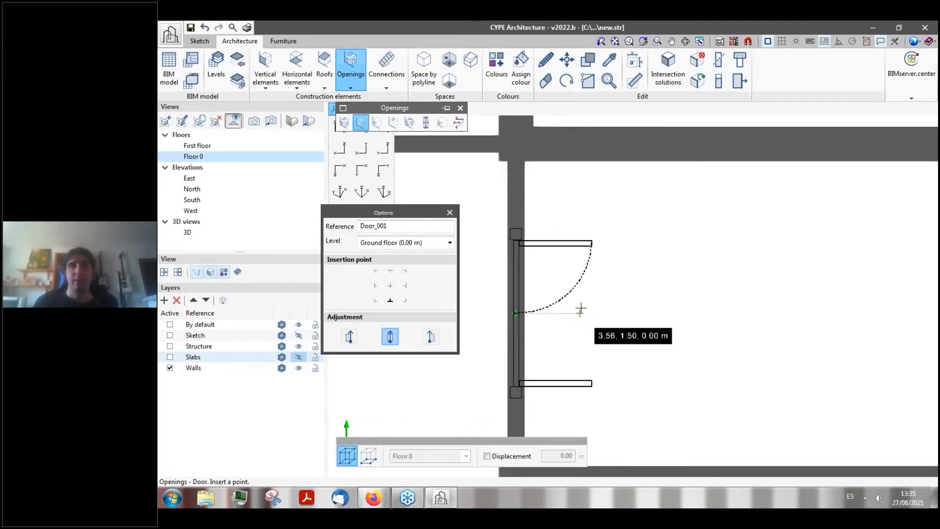
{"action": "scroll", "coordinate": [601, 308], "scroll_direction": "down", "scroll_amount": 2}
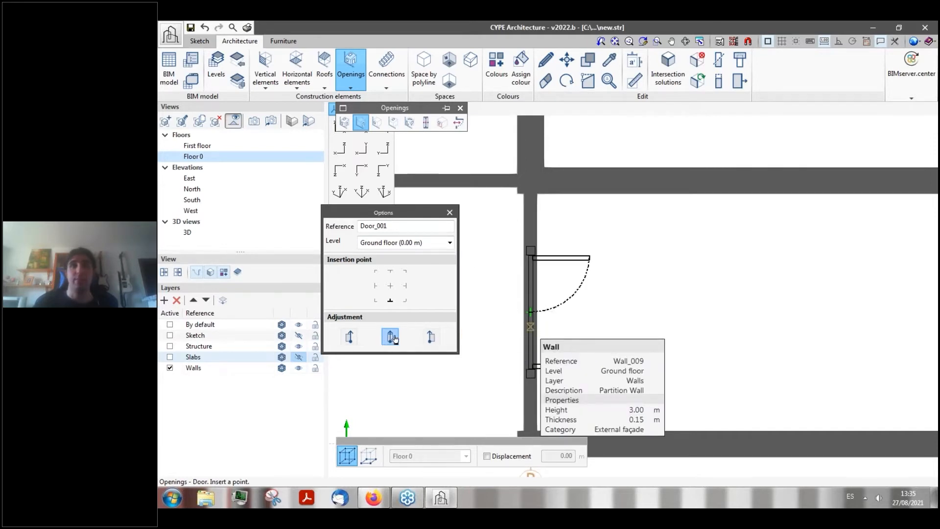
{"action": "scroll", "coordinate": [480, 310], "scroll_direction": "up", "scroll_amount": 3}
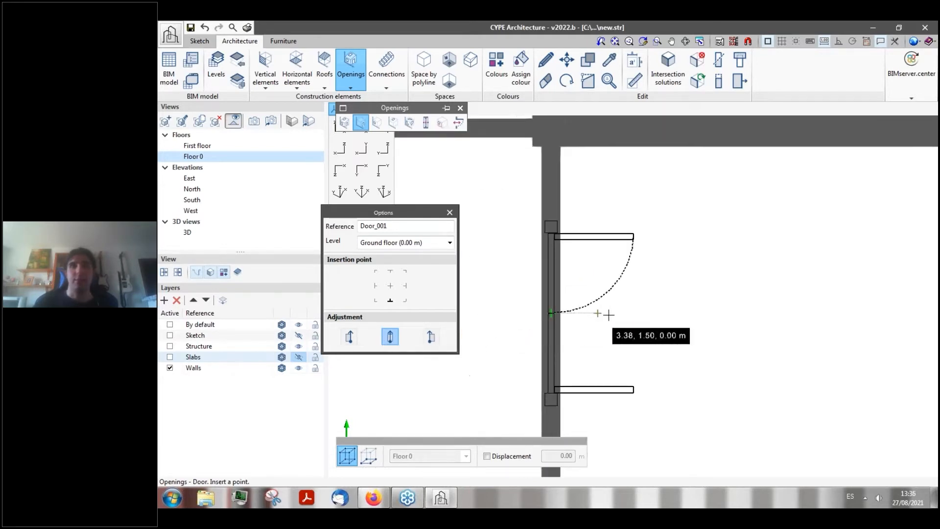
{"action": "scroll", "coordinate": [609, 315], "scroll_direction": "down", "scroll_amount": 3}
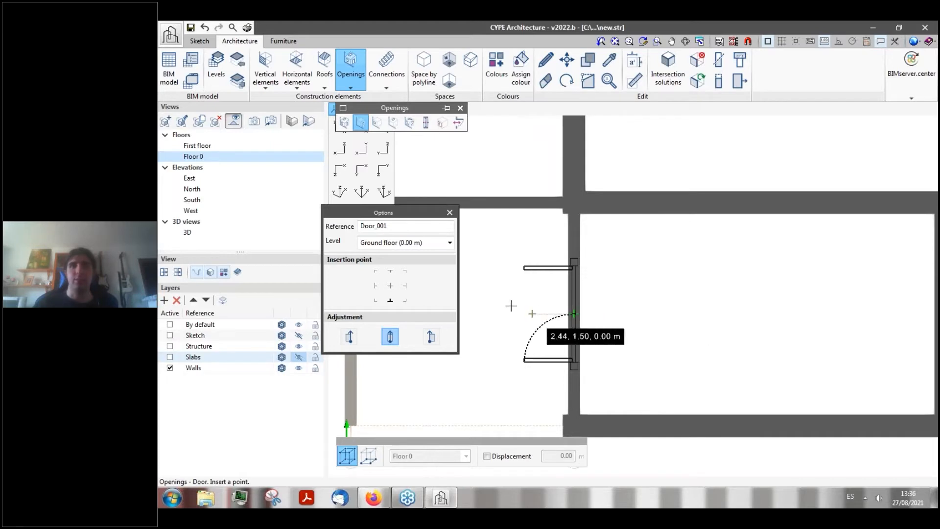
{"action": "scroll", "coordinate": [612, 313], "scroll_direction": "up", "scroll_amount": 2}
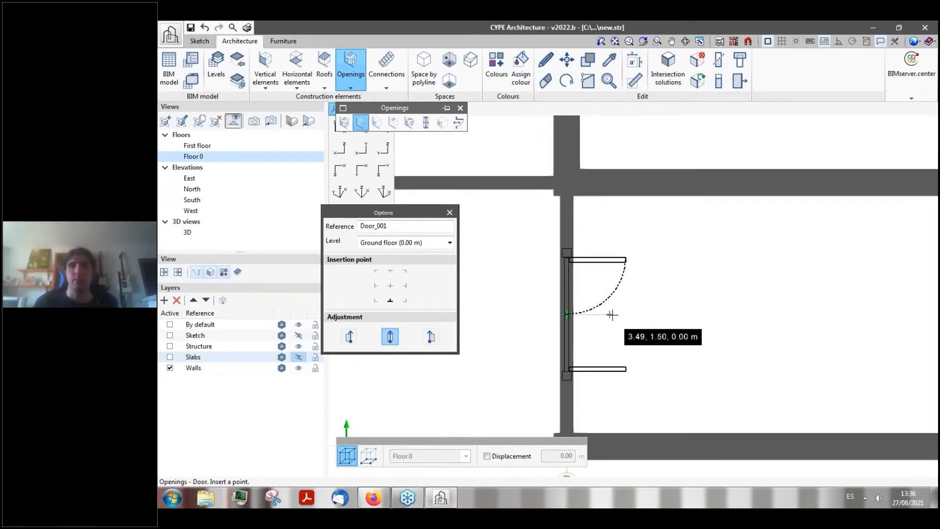
{"action": "scroll", "coordinate": [609, 314], "scroll_direction": "up", "scroll_amount": 2}
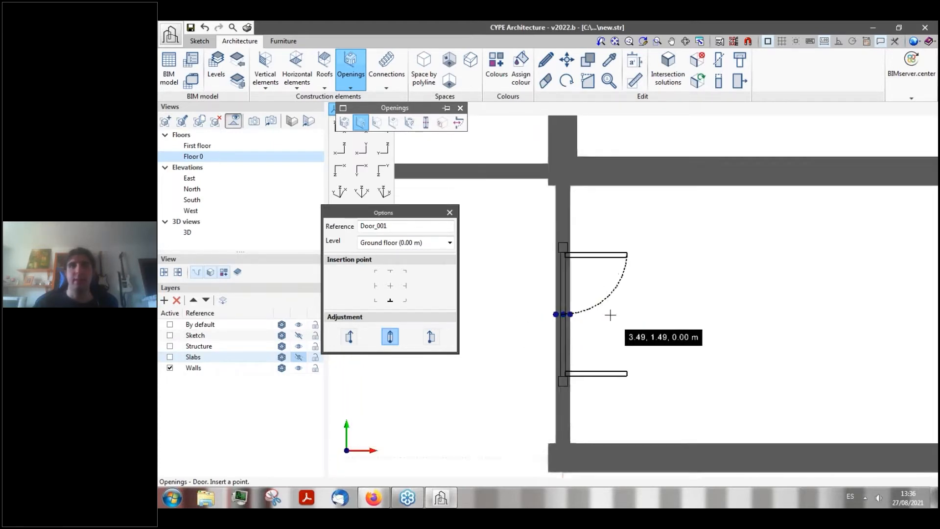
{"action": "scroll", "coordinate": [548, 316], "scroll_direction": "up", "scroll_amount": 2}
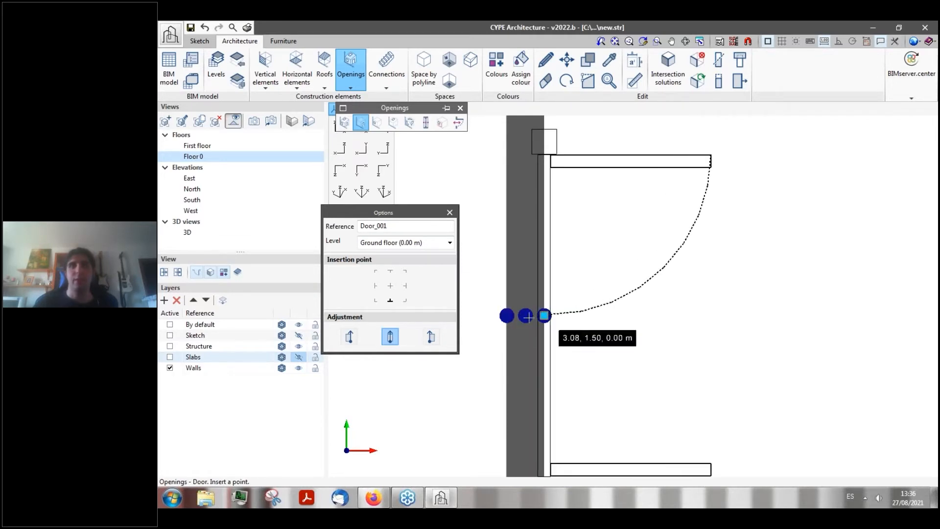
{"action": "scroll", "coordinate": [527, 317], "scroll_direction": "down", "scroll_amount": 2}
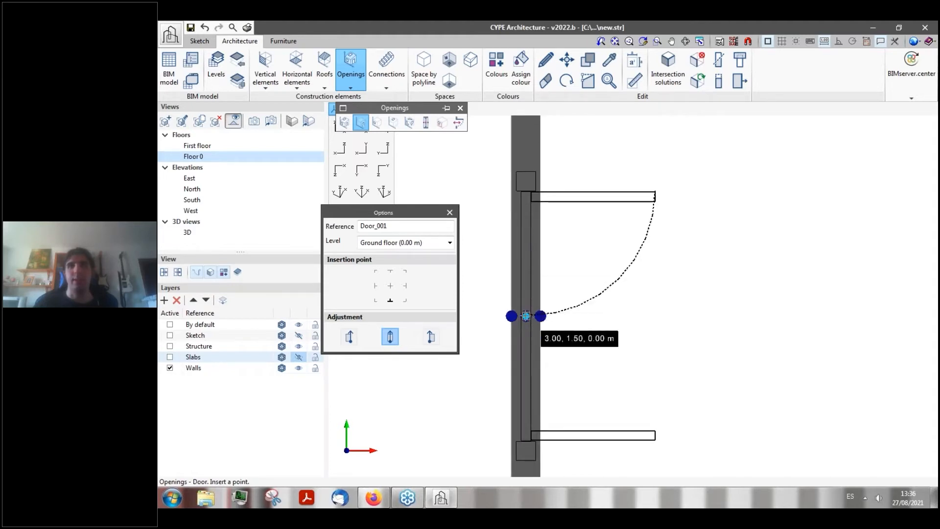
{"action": "scroll", "coordinate": [594, 296], "scroll_direction": "down", "scroll_amount": 2}
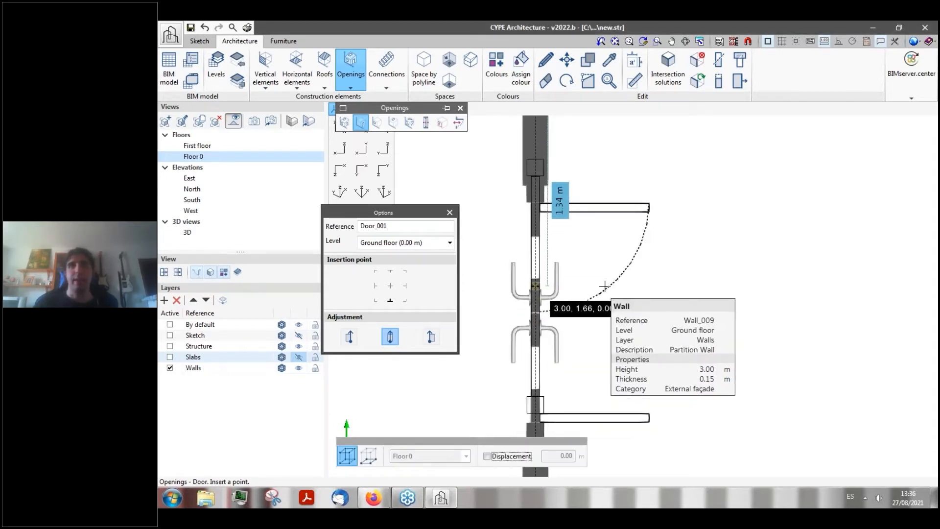
{"action": "scroll", "coordinate": [588, 298], "scroll_direction": "down", "scroll_amount": 2}
{"action": "scroll", "coordinate": [507, 346], "scroll_direction": "down", "scroll_amount": 3}
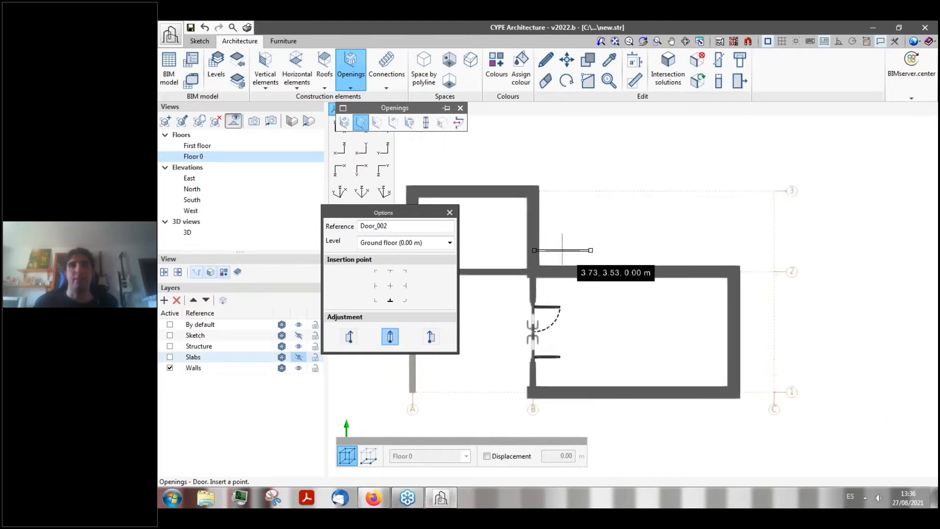
{"action": "scroll", "coordinate": [541, 328], "scroll_direction": "up", "scroll_amount": 3}
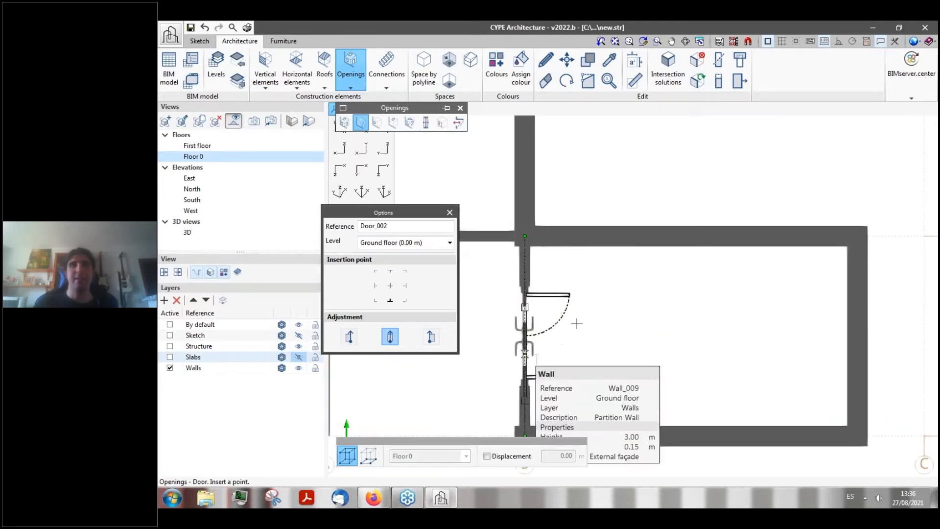
{"action": "left_click", "coordinate": [543, 330]}
{"action": "scroll", "coordinate": [535, 330], "scroll_direction": "down", "scroll_amount": 3}
{"action": "scroll", "coordinate": [539, 332], "scroll_direction": "up", "scroll_amount": 2}
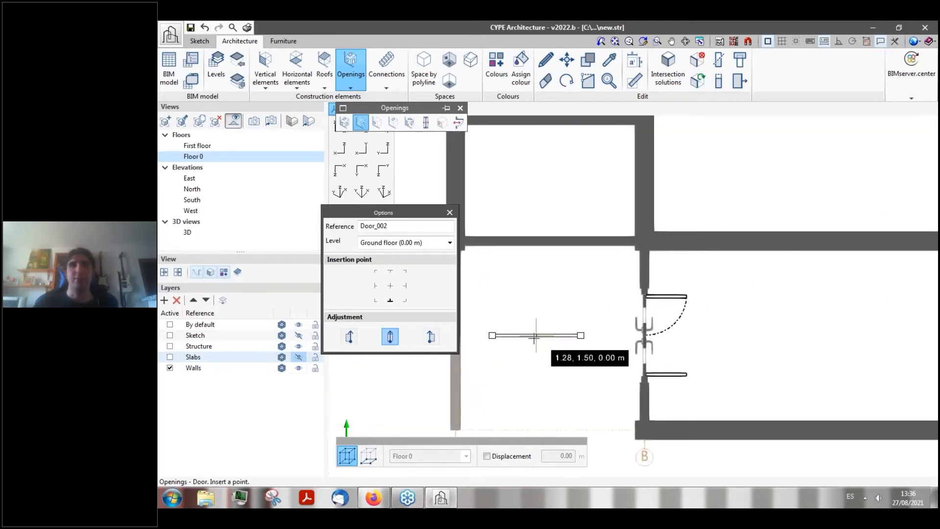
- Inspect the inserted double-leaf door in the 3D view
{"action": "scroll", "coordinate": [514, 339], "scroll_direction": "down", "scroll_amount": 2}
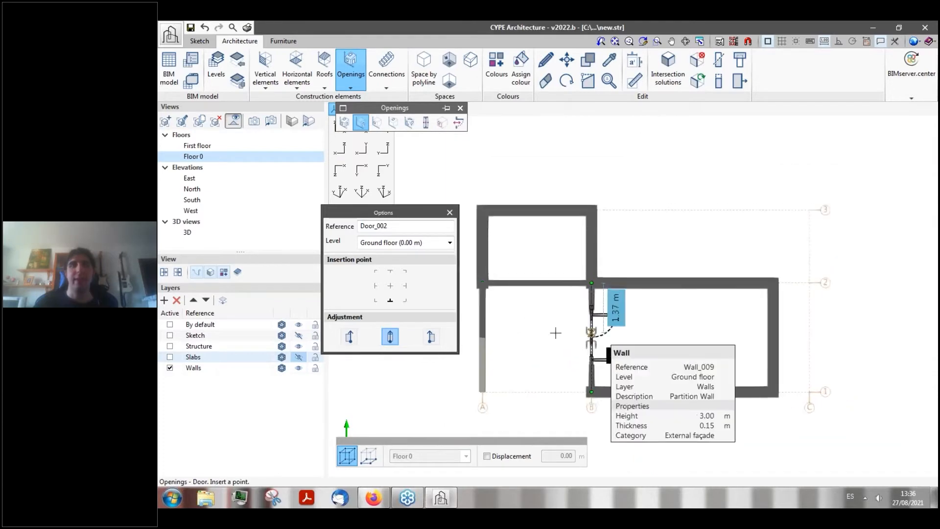
{"action": "left_click", "coordinate": [188, 233]}
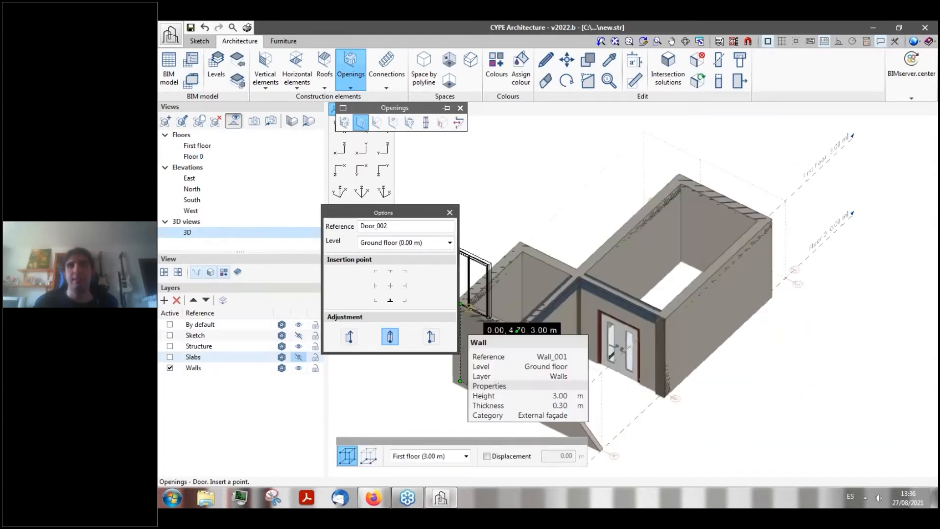
{"action": "scroll", "coordinate": [644, 387], "scroll_direction": "up", "scroll_amount": 6}
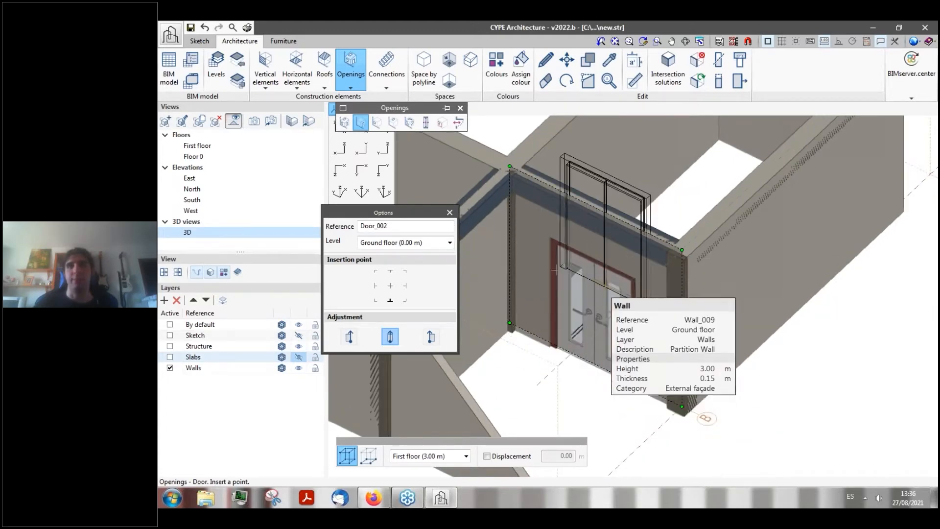
{"action": "left_click", "coordinate": [569, 391]}
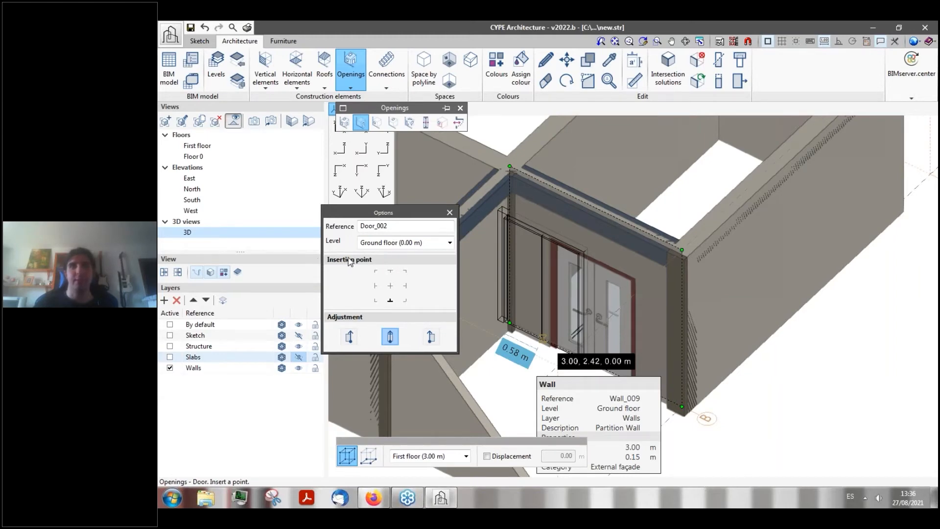
- Start a new window definition, preview the circular shape and keep the rectangular window shape
{"action": "left_click", "coordinate": [379, 127]}
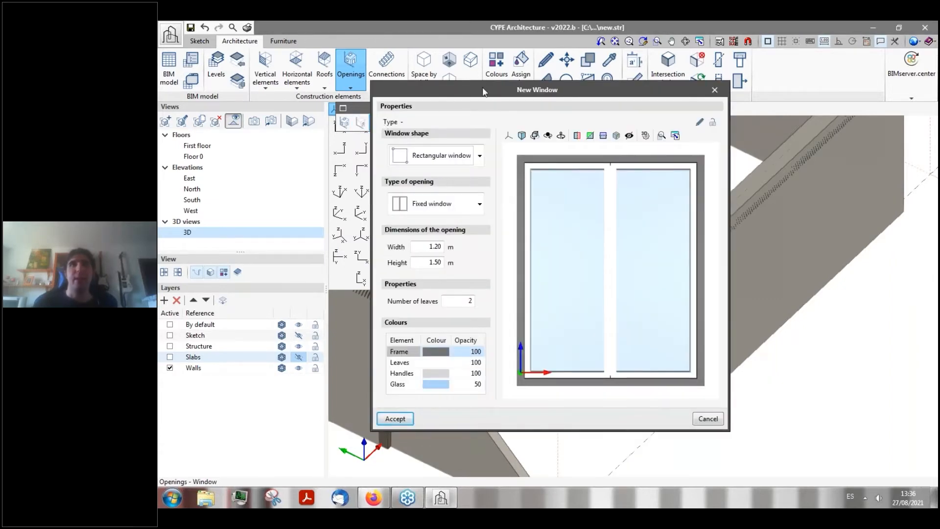
{"action": "left_click_drag", "start_coordinate": [489, 91], "coordinate": [293, 111]}
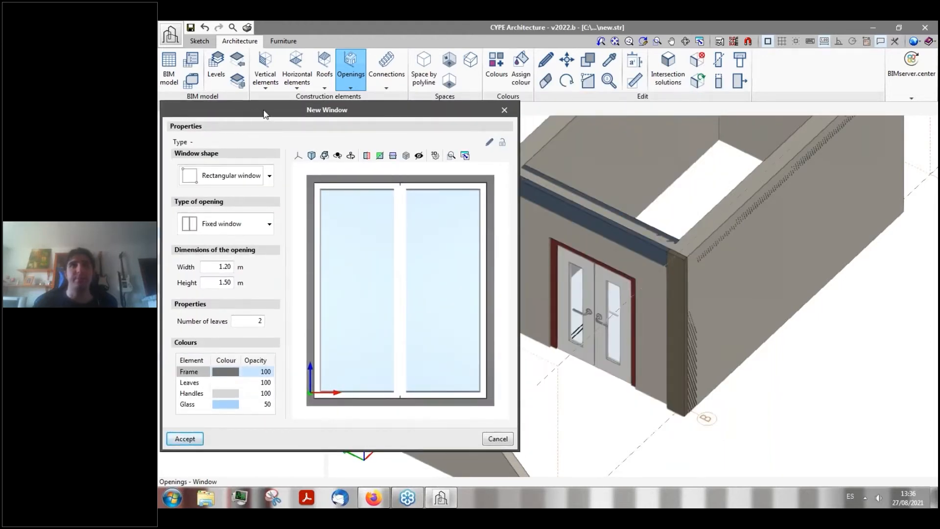
{"action": "left_click_drag", "start_coordinate": [264, 114], "coordinate": [319, 119]}
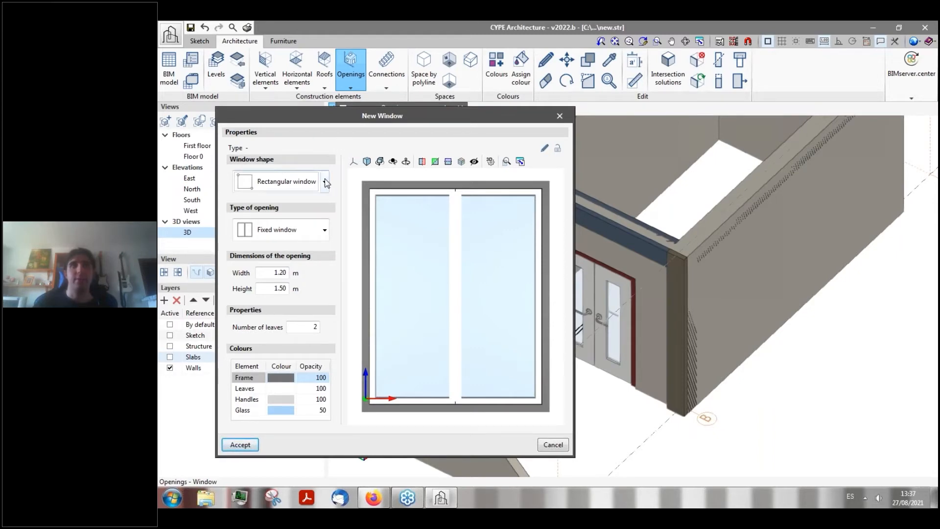
{"action": "left_click", "coordinate": [324, 182]}
{"action": "left_click", "coordinate": [300, 218]}
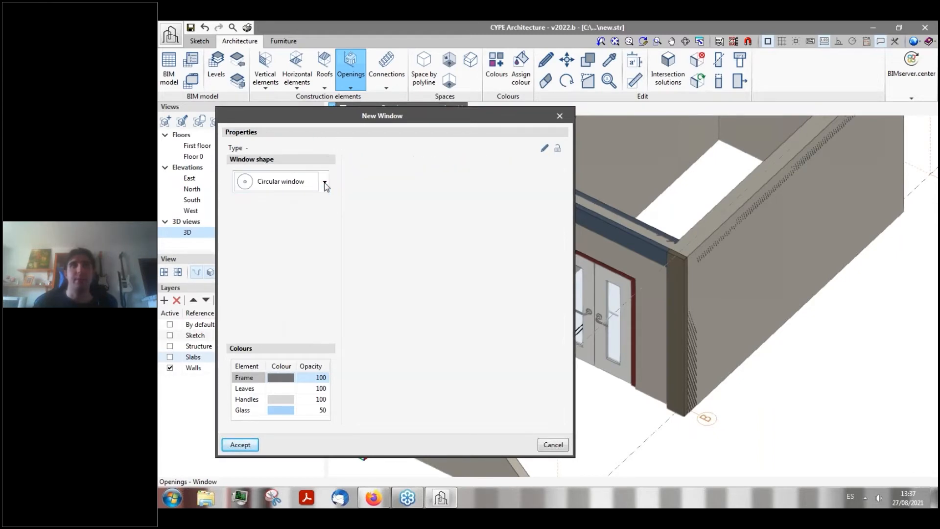
{"action": "left_click", "coordinate": [325, 184]}
{"action": "left_click", "coordinate": [298, 204]}
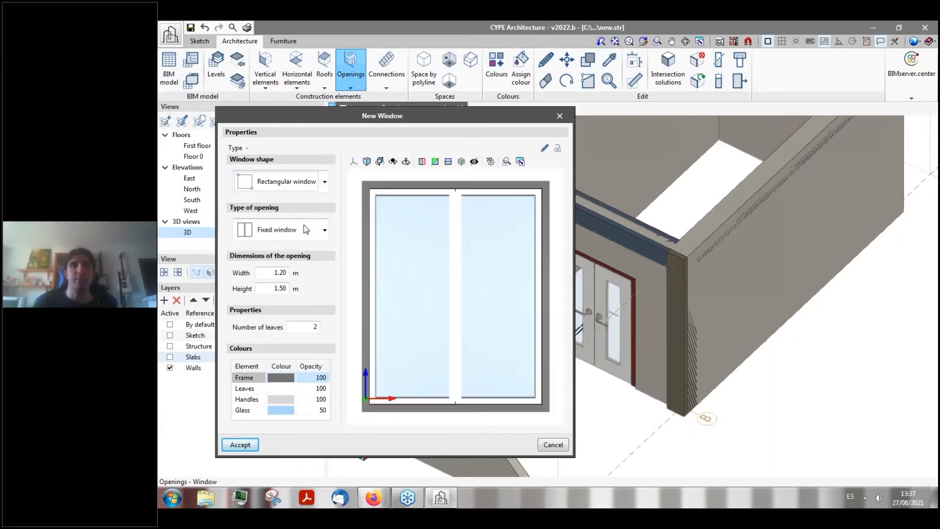
- Compare the hinged and sliding opening types for the window and choose Hinged window
{"action": "left_click", "coordinate": [324, 231]}
{"action": "left_click", "coordinate": [308, 271]}
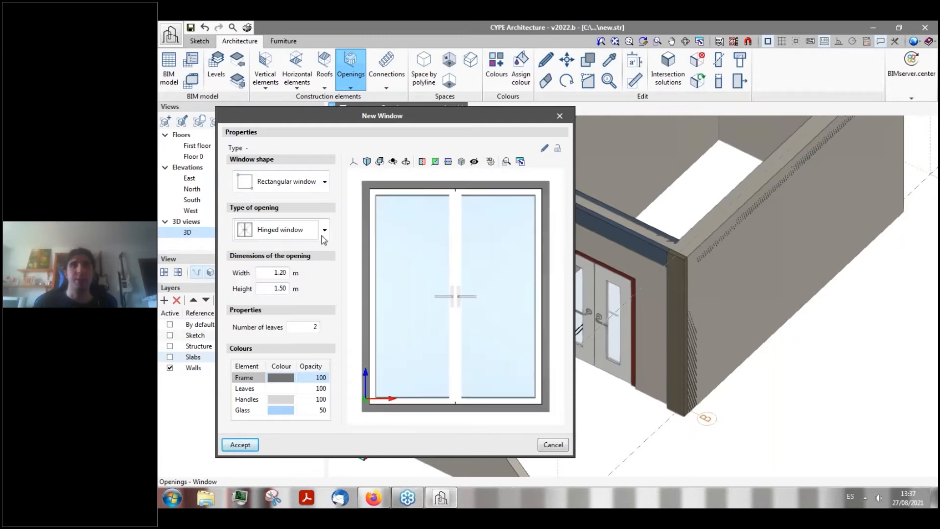
{"action": "left_click", "coordinate": [325, 231]}
{"action": "left_click", "coordinate": [299, 293]}
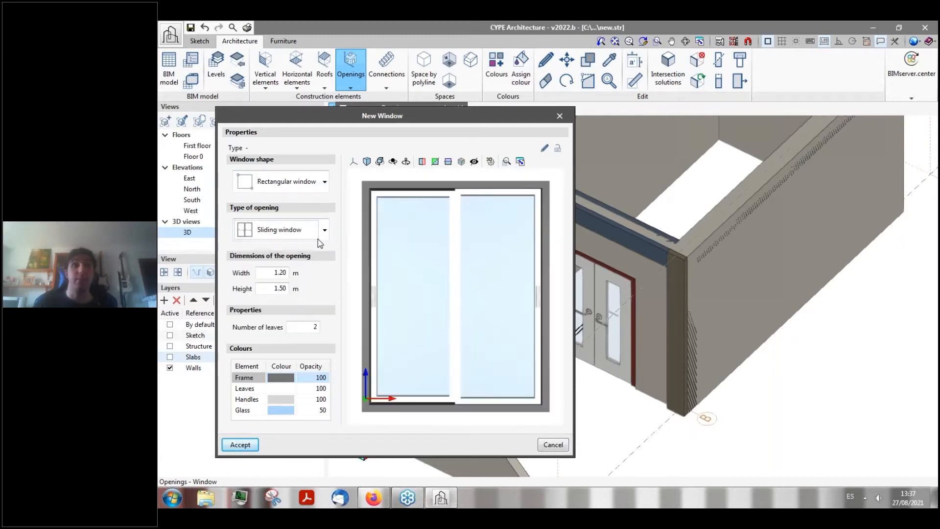
{"action": "left_click", "coordinate": [324, 231]}
{"action": "left_click", "coordinate": [298, 267]}
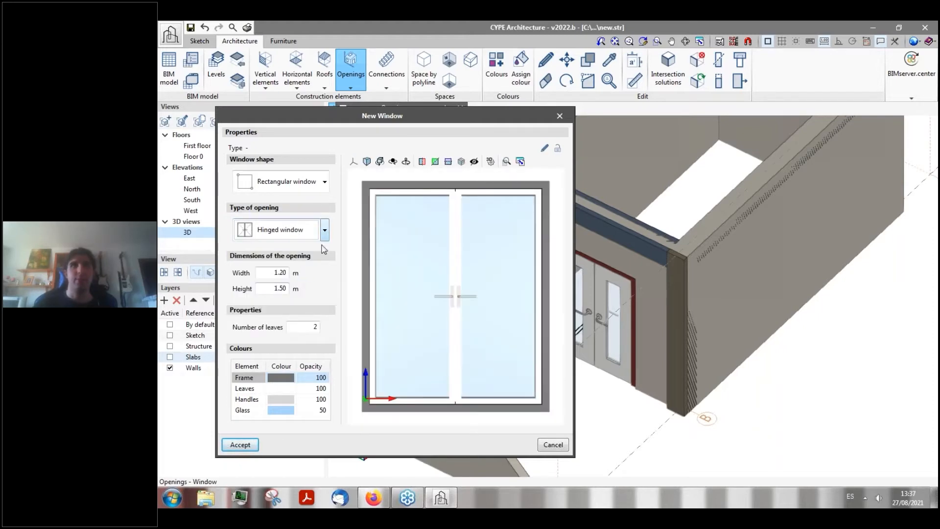
- Set the window's width to 2.00 m and its number of leaves to 3, and accept the definition
{"action": "double_click", "coordinate": [275, 271]}
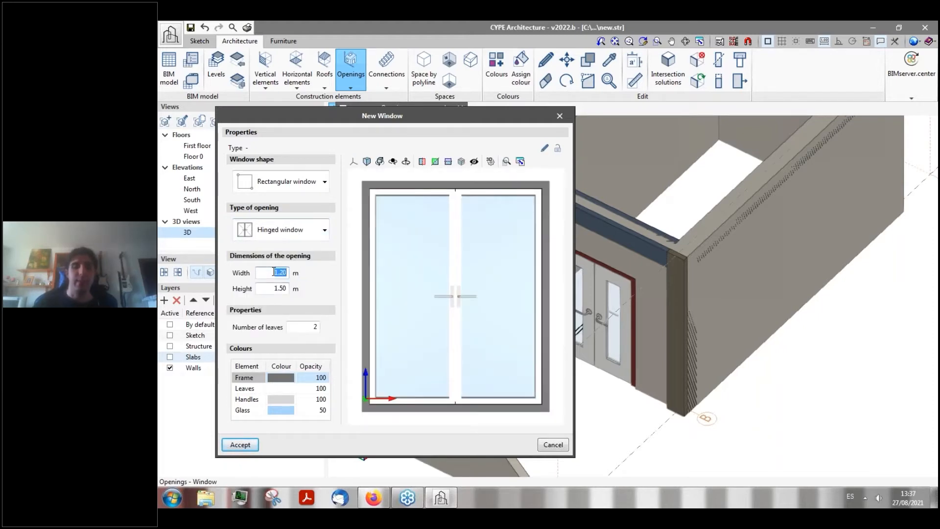
{"action": "type", "text": "2"}
{"action": "key", "text": "Tab"}
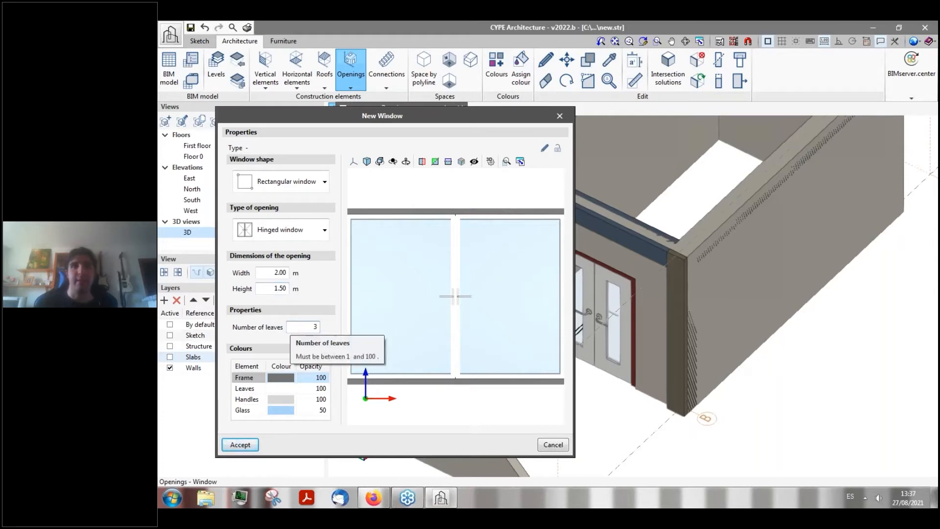
{"action": "key", "text": "Tab"}
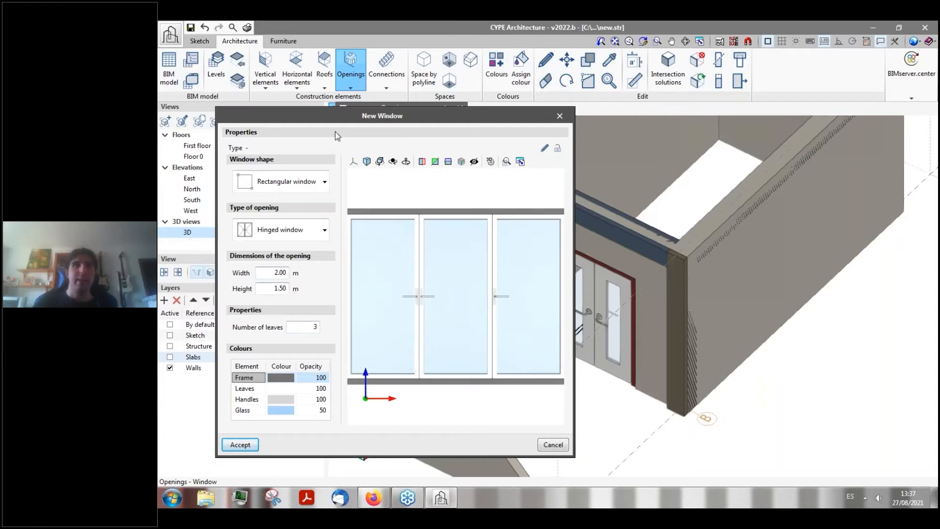
{"action": "left_click_drag", "start_coordinate": [342, 123], "coordinate": [326, 115]}
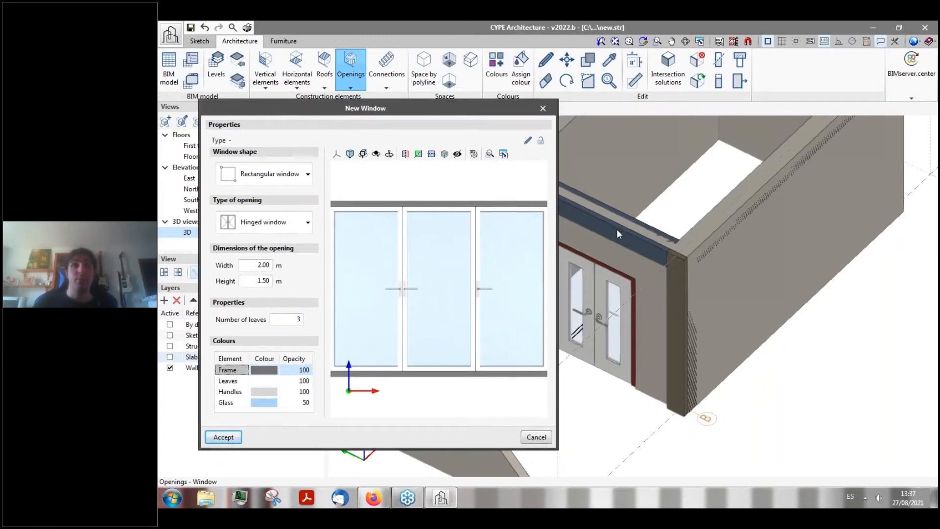
{"action": "left_click", "coordinate": [224, 437]}
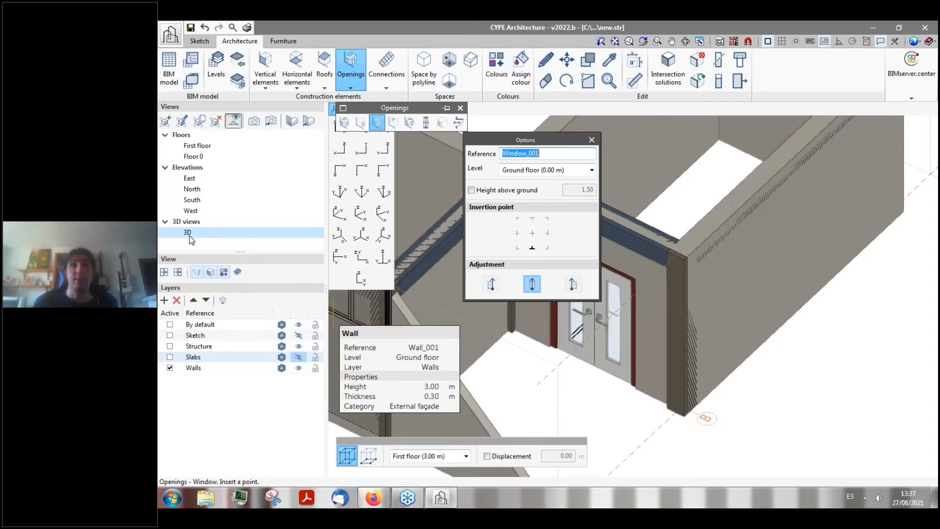
- Set the working plane of the 3D view to Floor 0 (0.00 m)
{"action": "left_click", "coordinate": [465, 457]}
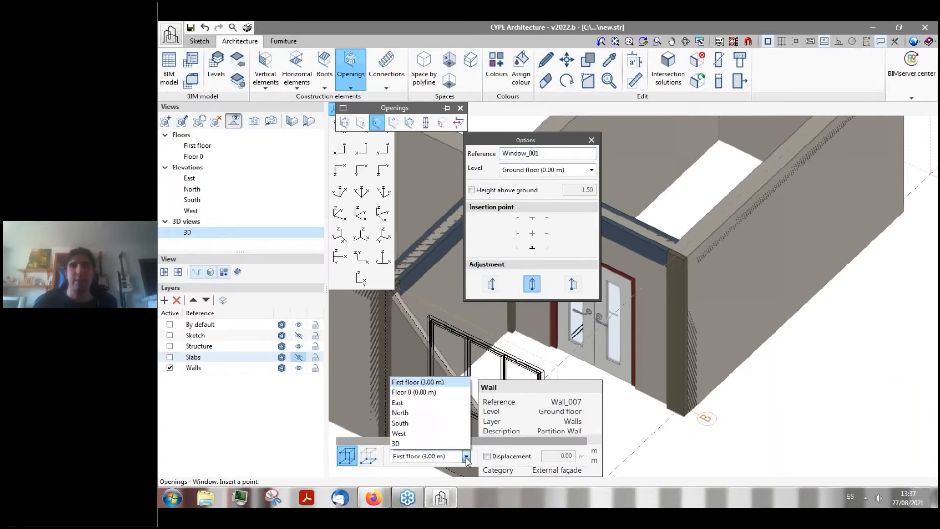
{"action": "left_click", "coordinate": [408, 393]}
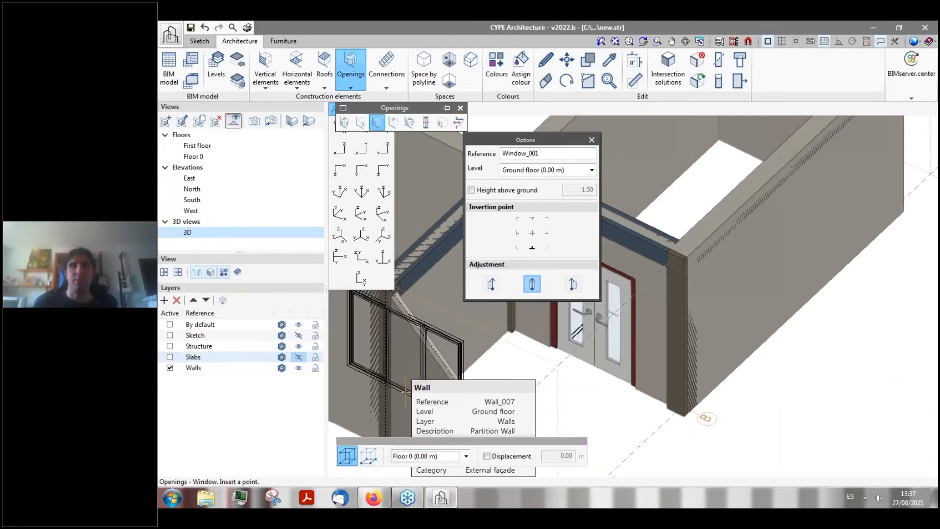
{"action": "scroll", "coordinate": [405, 392], "scroll_direction": "down", "scroll_amount": 3}
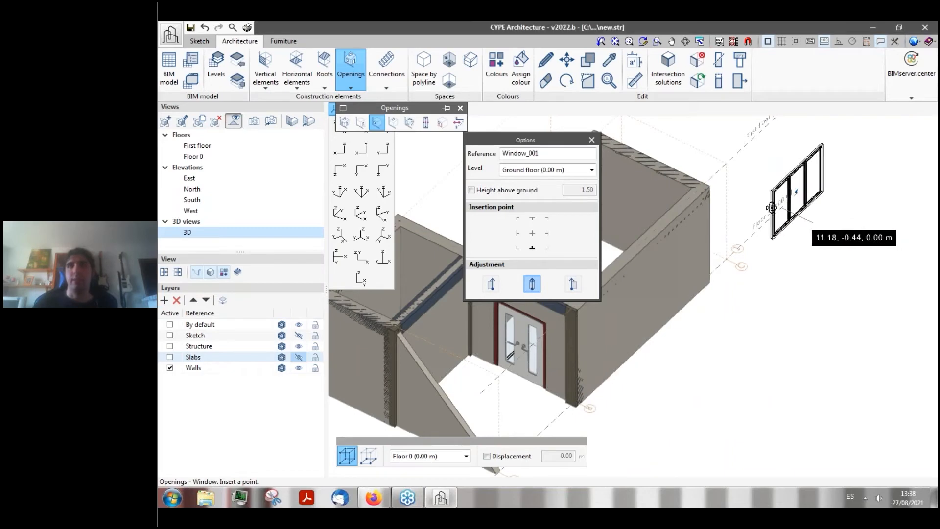
- Insert the three-leaf window in the large room's external wall along axis 1, about 0.91 m above the floor
{"action": "middle_click_drag", "start_coordinate": [791, 214], "coordinate": [678, 187], "text": "shift"}
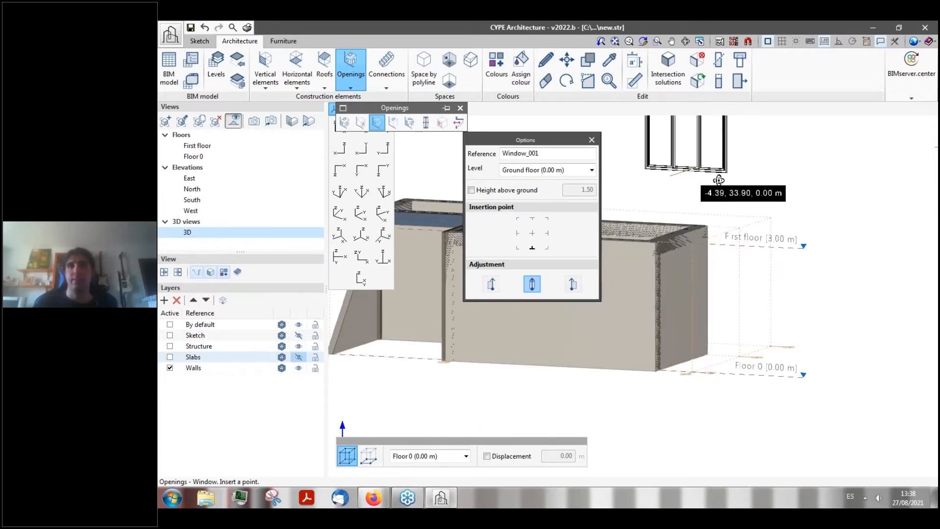
{"action": "middle_click_drag", "start_coordinate": [713, 183], "coordinate": [751, 374], "text": "shift"}
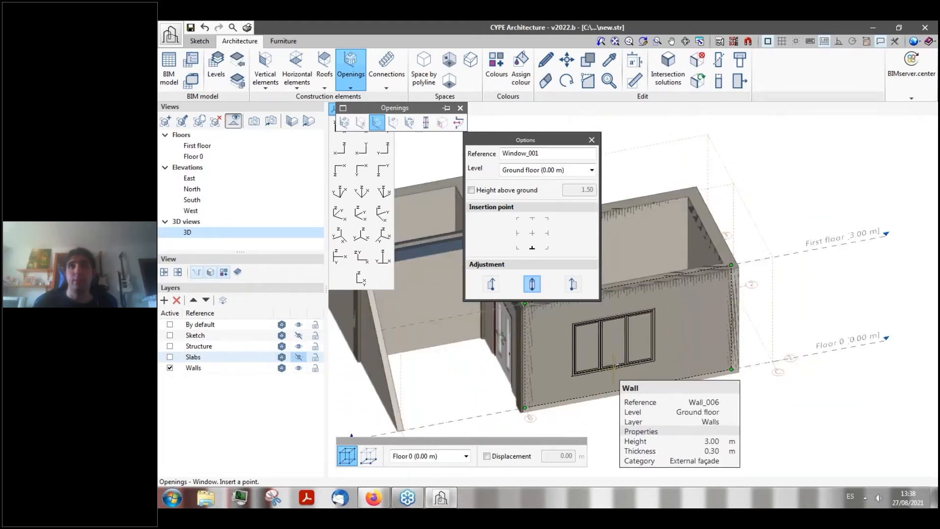
{"action": "middle_click_drag", "start_coordinate": [603, 349], "coordinate": [629, 377], "text": "shift"}
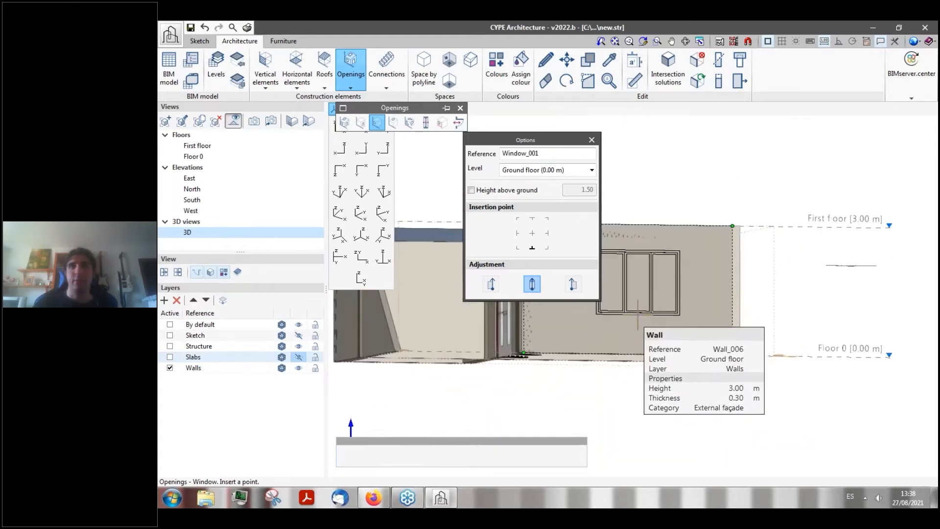
{"action": "middle_click_drag", "start_coordinate": [632, 235], "coordinate": [656, 297], "text": "shift"}
{"action": "scroll", "coordinate": [661, 382], "scroll_direction": "up", "scroll_amount": 4}
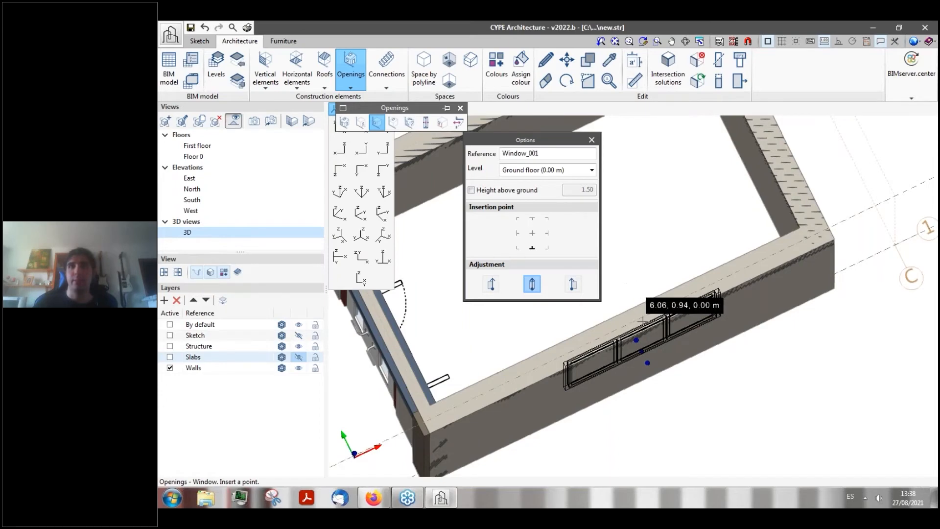
{"action": "scroll", "coordinate": [607, 361], "scroll_direction": "up", "scroll_amount": 3}
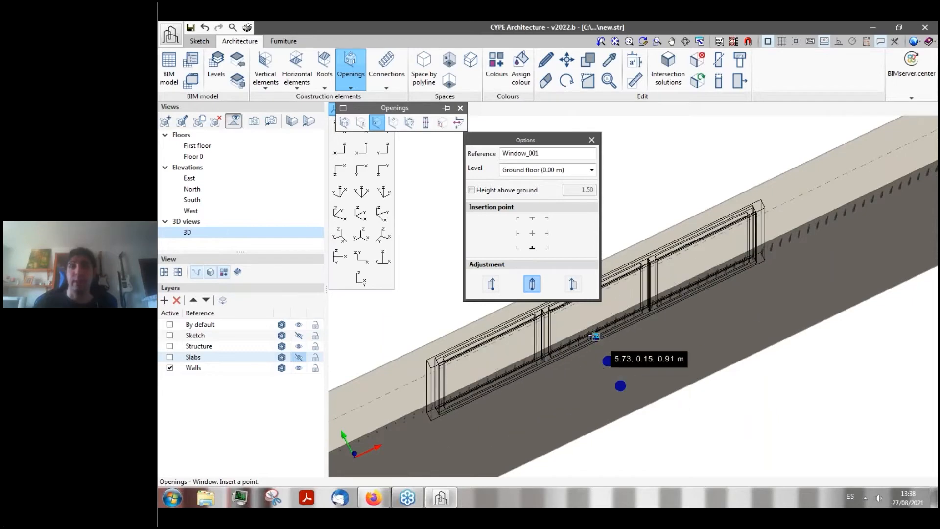
{"action": "left_click", "coordinate": [595, 336]}
- Enable a fixed height above ground of 1.50 m for the next window's placement
{"action": "scroll", "coordinate": [545, 315], "scroll_direction": "down", "scroll_amount": 3}
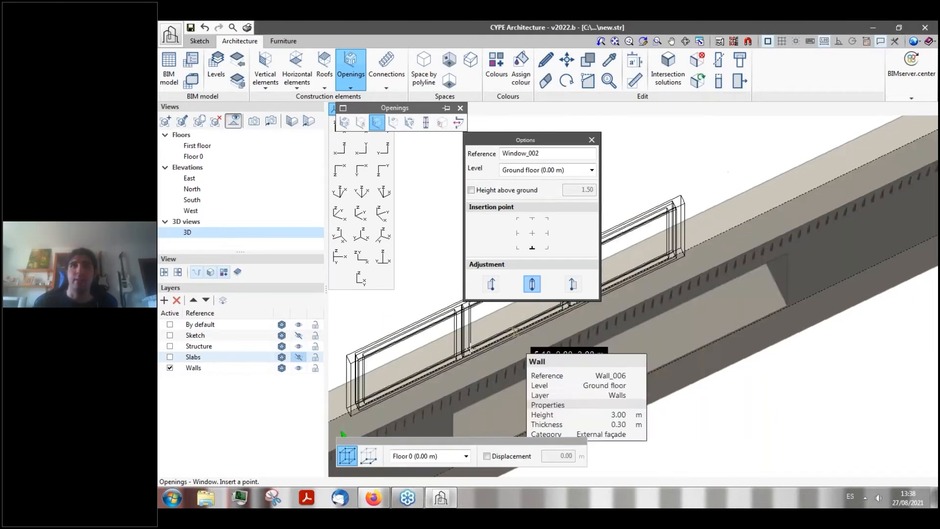
{"action": "middle_click_drag", "start_coordinate": [546, 315], "coordinate": [484, 318]}
{"action": "scroll", "coordinate": [673, 287], "scroll_direction": "down", "scroll_amount": 5}
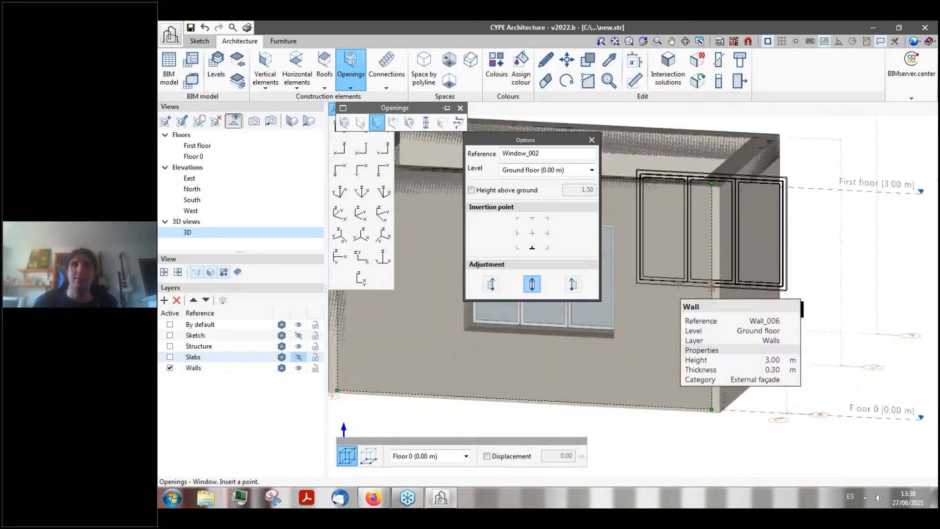
{"action": "middle_click_drag", "start_coordinate": [617, 315], "coordinate": [689, 299]}
{"action": "scroll", "coordinate": [695, 252], "scroll_direction": "up", "scroll_amount": 3}
{"action": "middle_click_drag", "start_coordinate": [695, 252], "coordinate": [596, 263]}
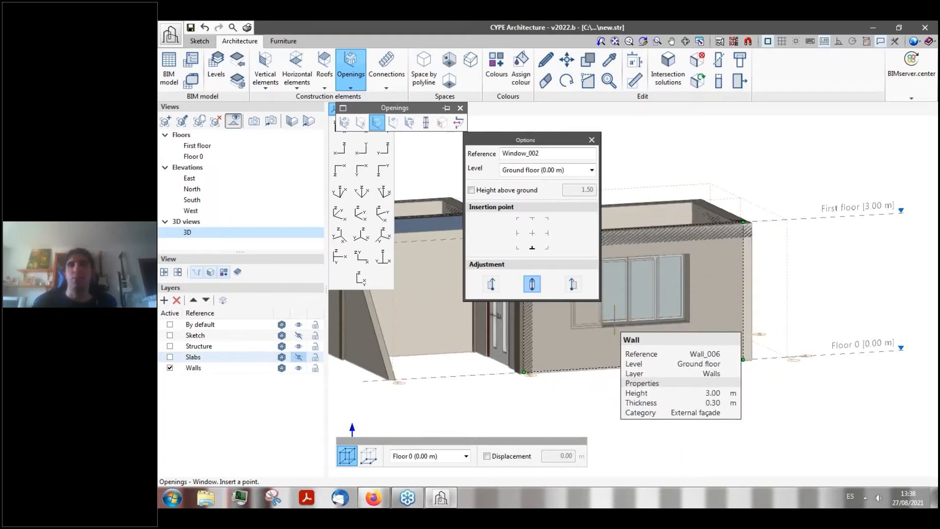
{"action": "left_click", "coordinate": [472, 191]}
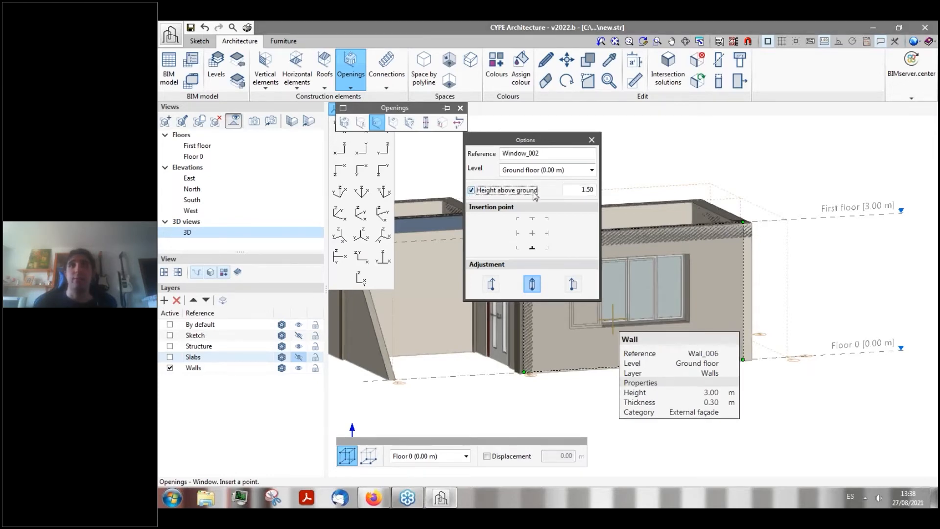
{"action": "key", "text": "Tab"}
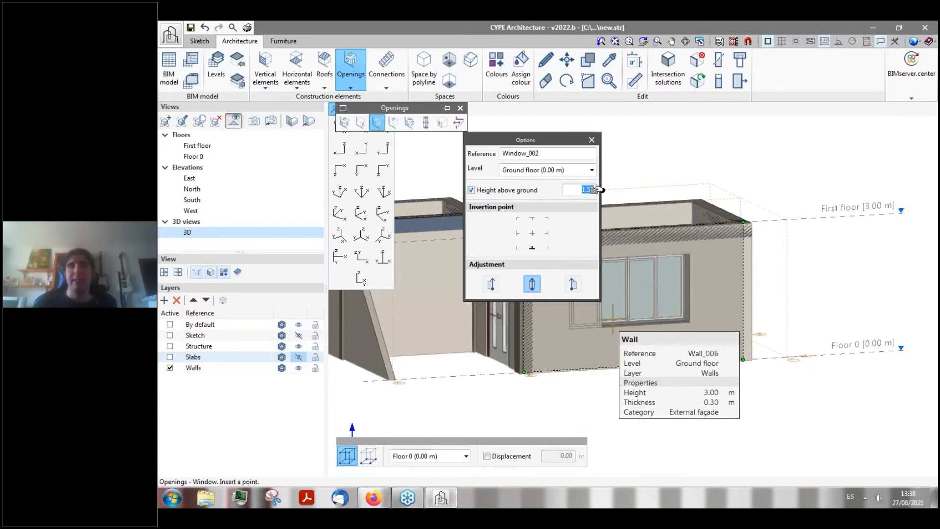
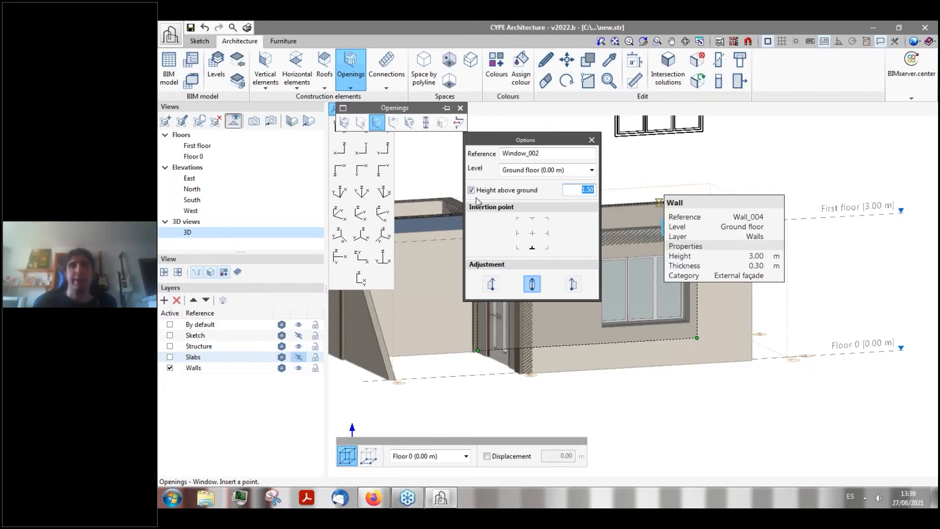
- Open the Floor 0 plan view and set the window's height above ground to 1.00 m
{"action": "left_click", "coordinate": [193, 156]}
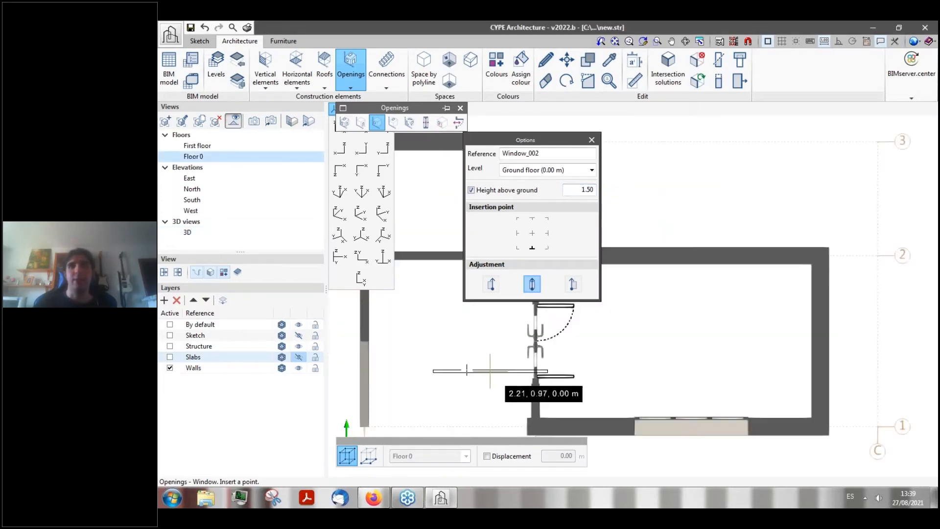
{"action": "scroll", "coordinate": [465, 369], "scroll_direction": "down", "scroll_amount": 5}
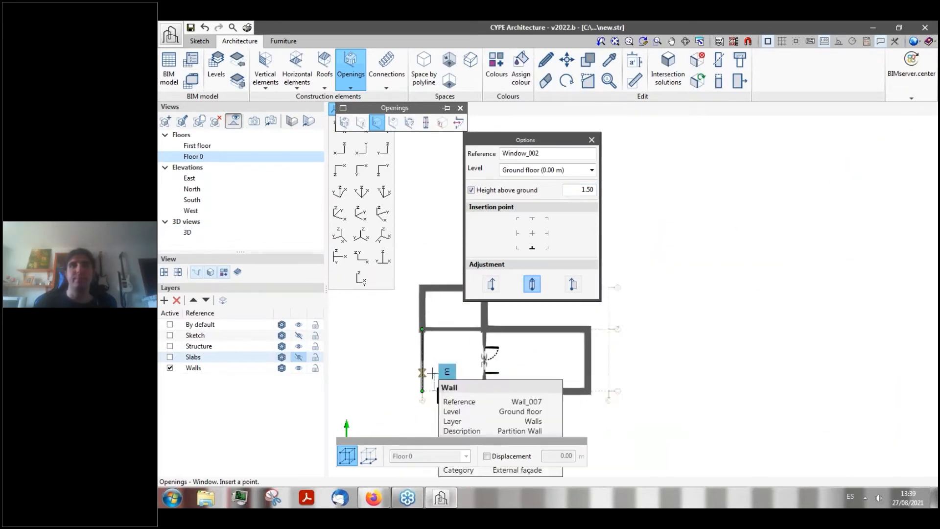
{"action": "scroll", "coordinate": [438, 307], "scroll_direction": "up", "scroll_amount": 3}
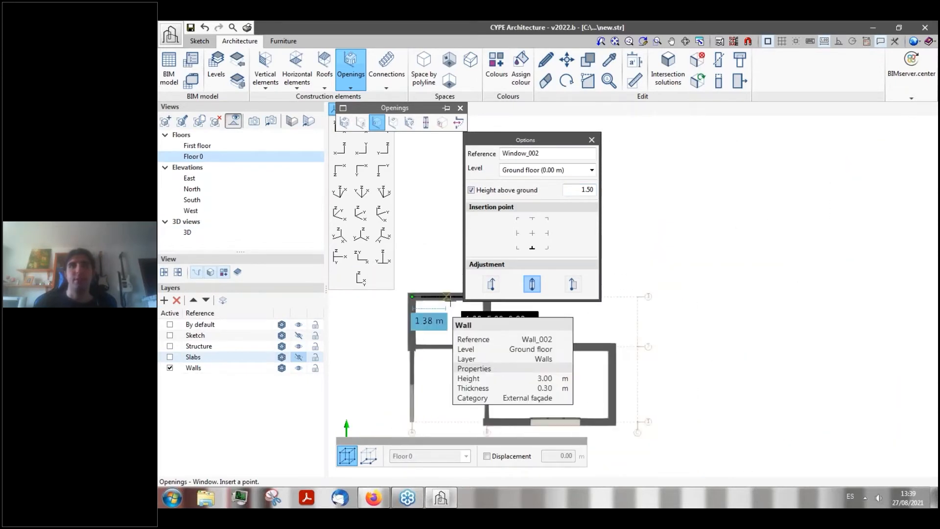
{"action": "scroll", "coordinate": [451, 293], "scroll_direction": "up", "scroll_amount": 2}
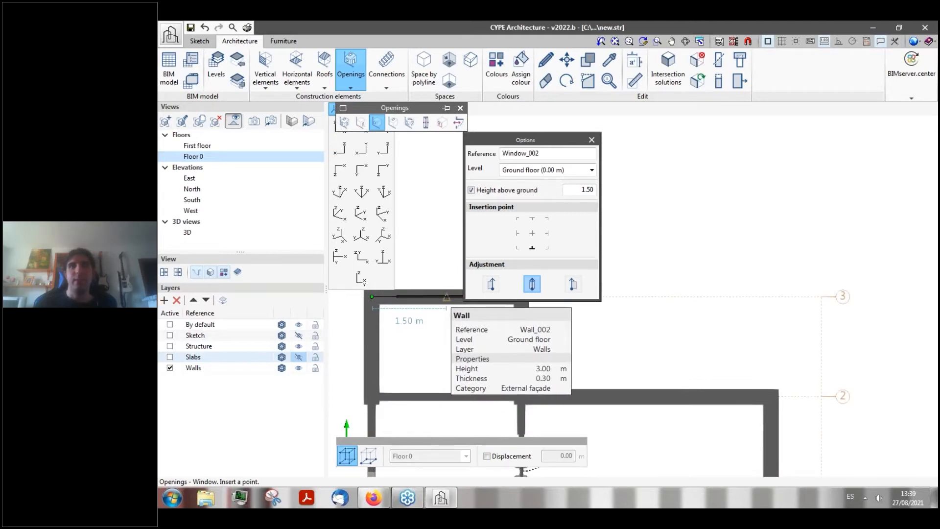
{"action": "double_click", "coordinate": [582, 189]}
{"action": "type", "text": "1"}
{"action": "key", "text": "Tab"}
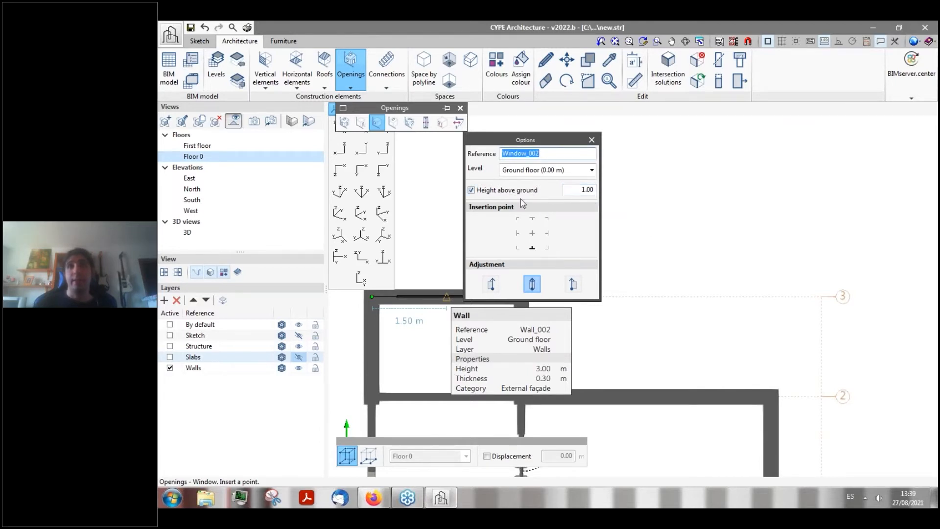
{"action": "double_click", "coordinate": [581, 189]}
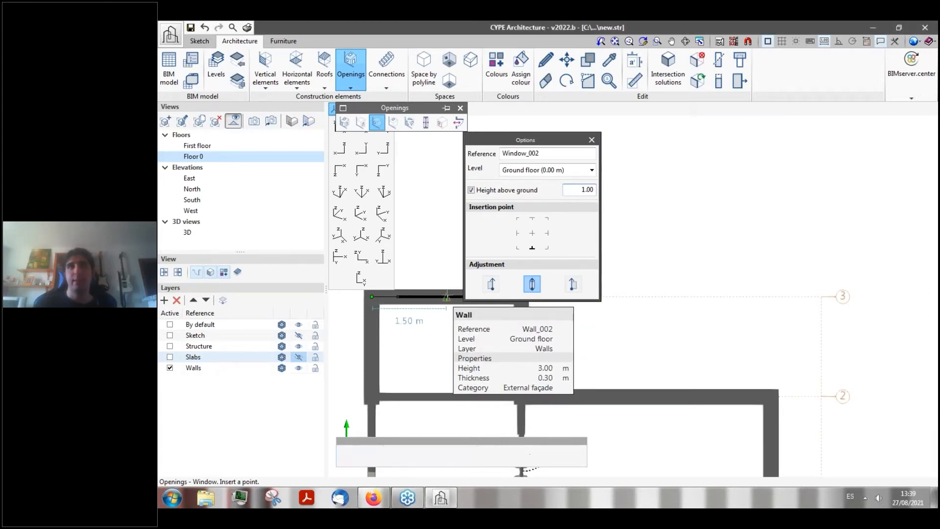
- Insert the three-leaf window at the inner face of the small room's external wall on axis 3, 1.50 m along the wall
{"action": "scroll", "coordinate": [440, 329], "scroll_direction": "down", "scroll_amount": 2}
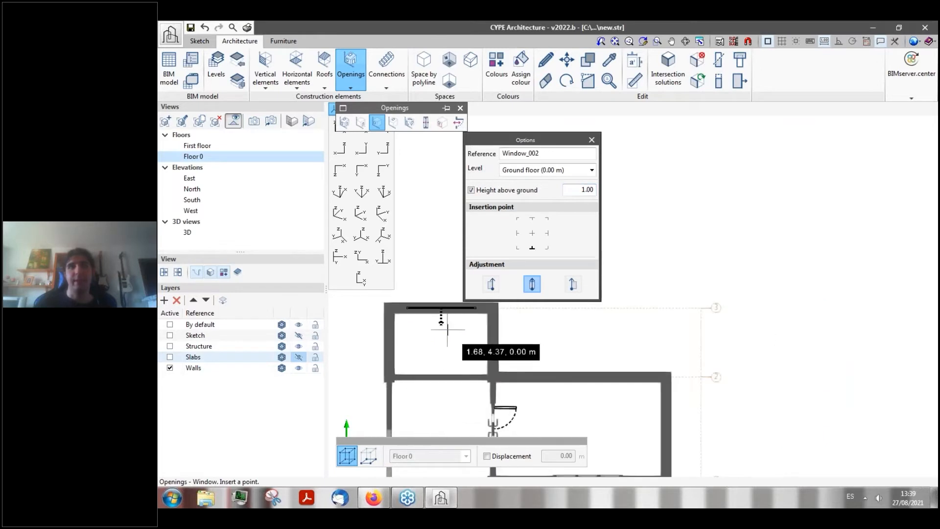
{"action": "scroll", "coordinate": [446, 328], "scroll_direction": "up", "scroll_amount": 2}
{"action": "scroll", "coordinate": [446, 313], "scroll_direction": "up", "scroll_amount": 4}
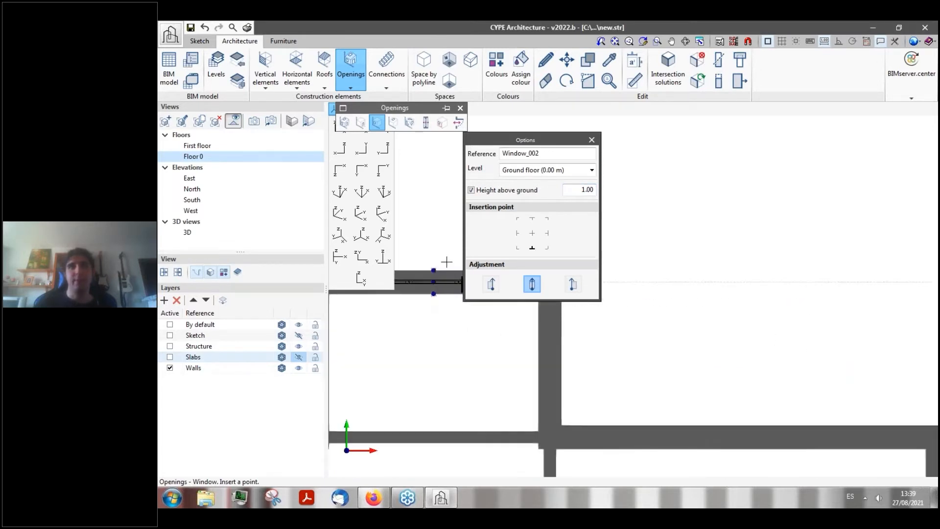
{"action": "left_click", "coordinate": [414, 338]}
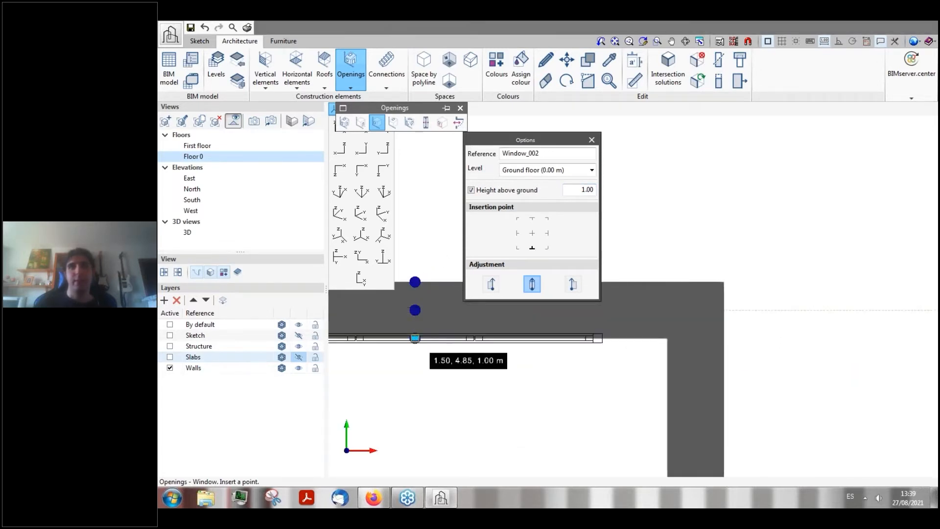
- Edit the window in the axis 3 wall, changing its adjustment from centred to the side that places it within the wall's thickness
{"action": "scroll", "coordinate": [487, 355], "scroll_direction": "down", "scroll_amount": 5}
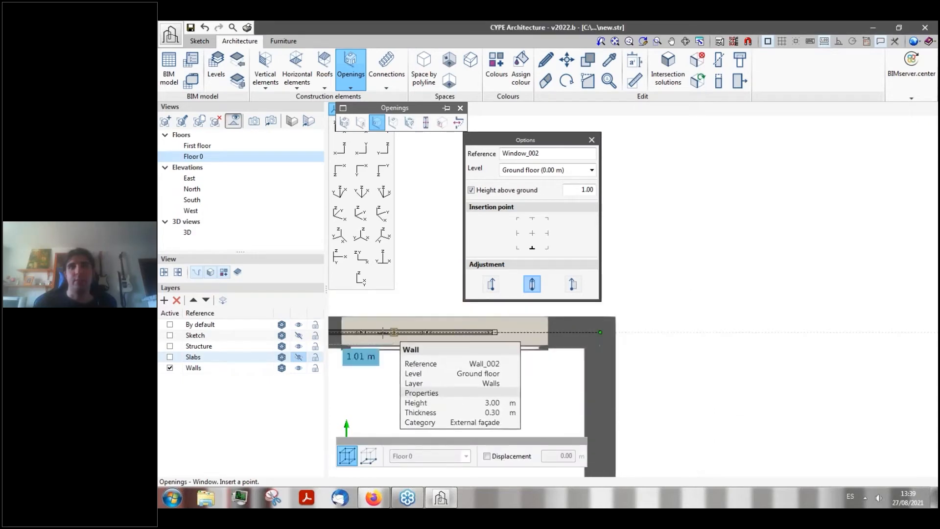
{"action": "scroll", "coordinate": [464, 335], "scroll_direction": "down", "scroll_amount": 3}
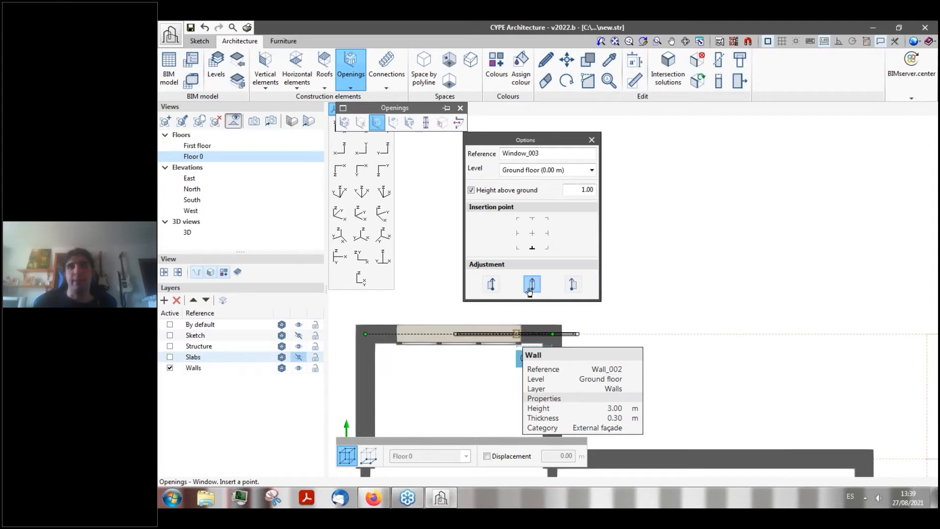
{"action": "scroll", "coordinate": [429, 354], "scroll_direction": "up", "scroll_amount": 3}
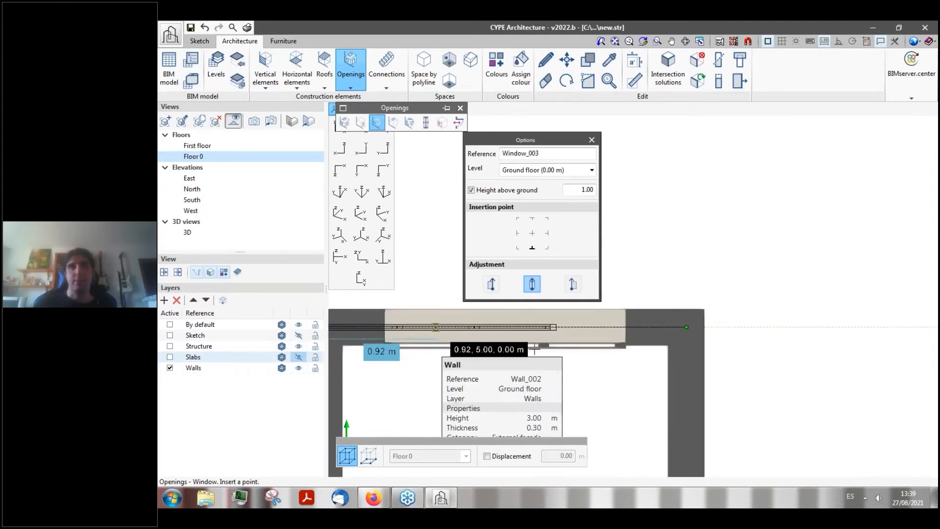
{"action": "scroll", "coordinate": [387, 348], "scroll_direction": "up", "scroll_amount": 2}
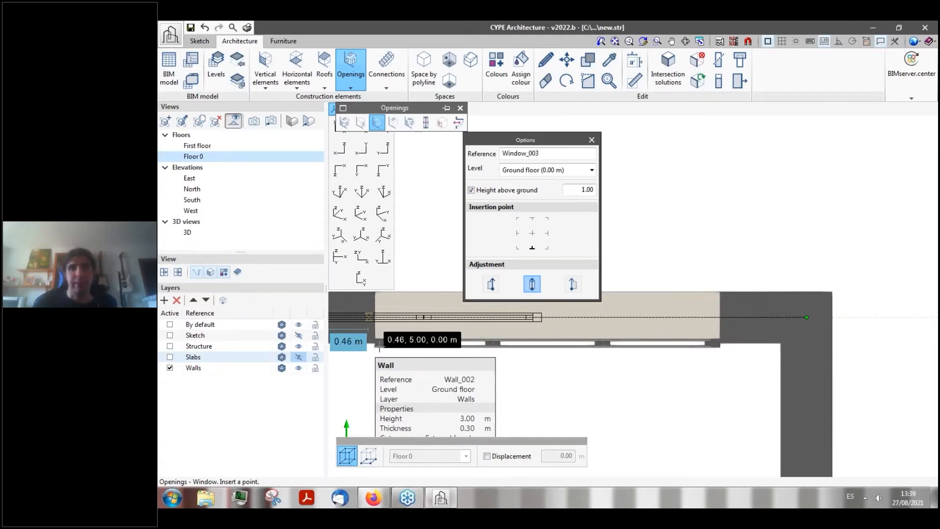
{"action": "scroll", "coordinate": [421, 345], "scroll_direction": "down", "scroll_amount": 2}
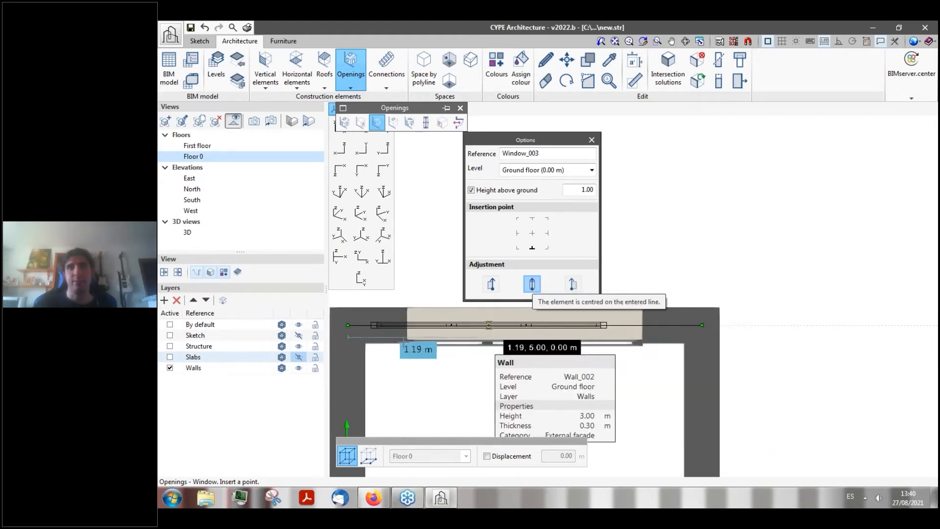
{"action": "left_click", "coordinate": [545, 60]}
{"action": "left_click", "coordinate": [447, 344]}
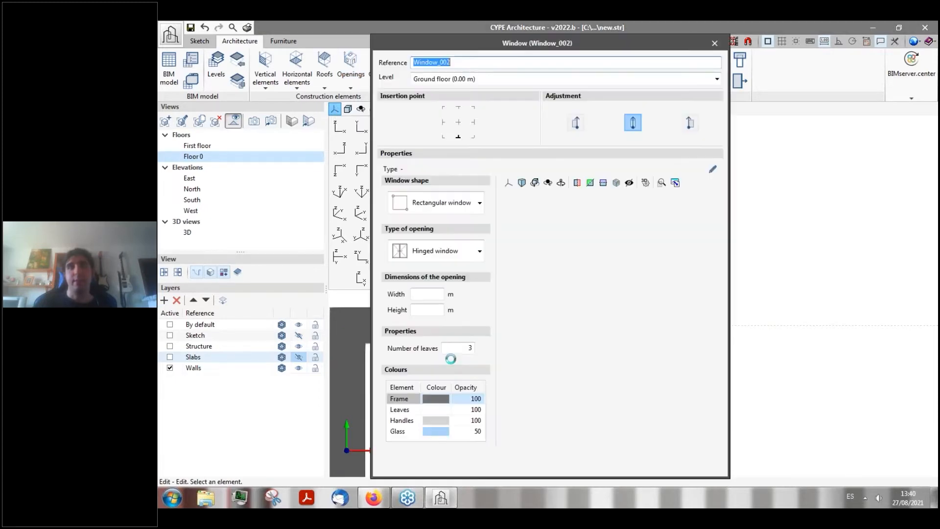
{"action": "left_click_drag", "start_coordinate": [548, 46], "coordinate": [263, 52]}
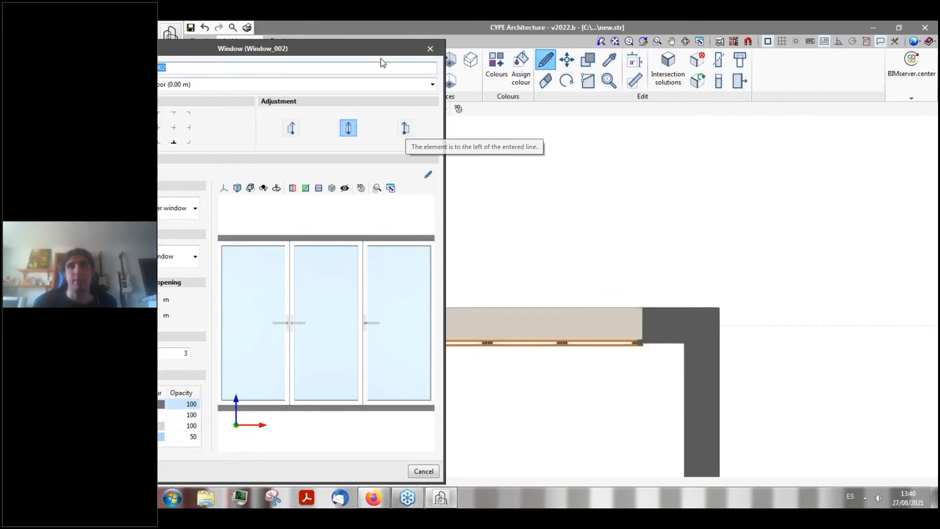
{"action": "left_click_drag", "start_coordinate": [396, 44], "coordinate": [460, 33]}
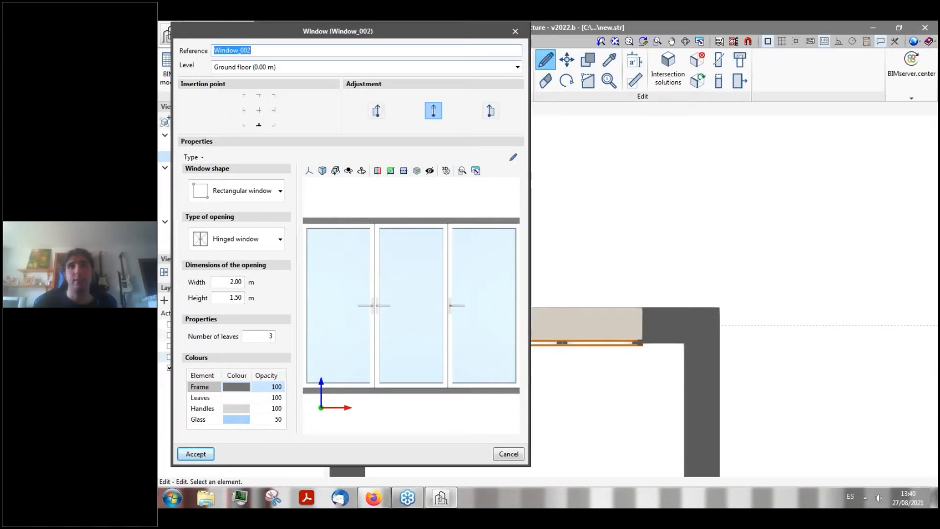
{"action": "left_click", "coordinate": [377, 111]}
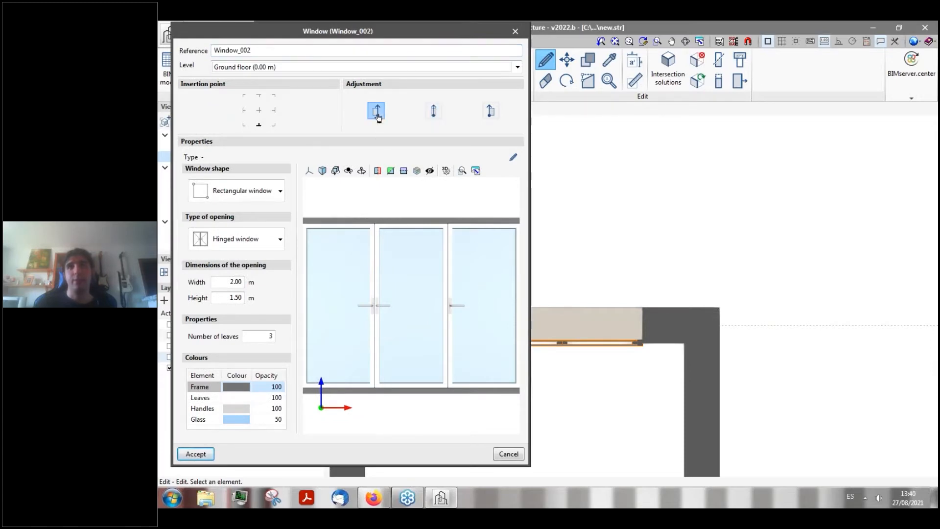
{"action": "left_click", "coordinate": [196, 454]}
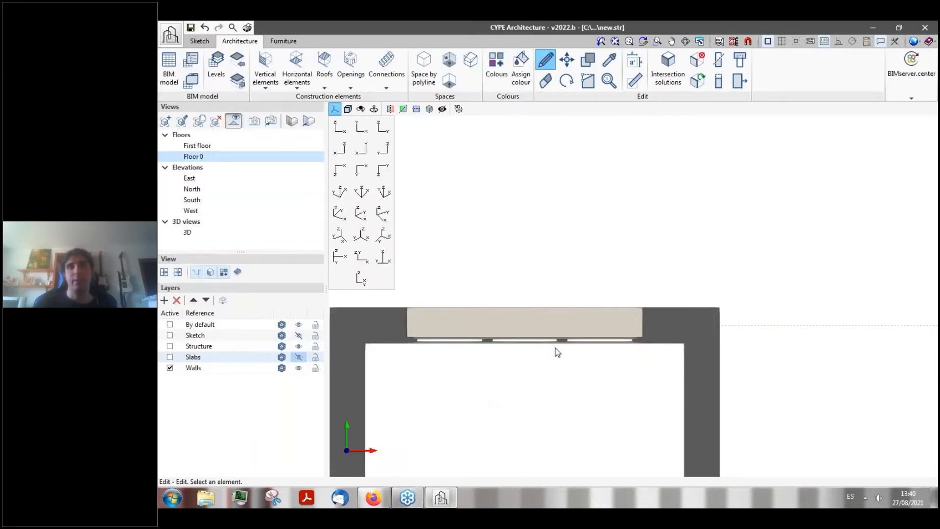
- Measure the axis 3 window's height above the floor with a temporary reference line from its lower corner, then cancel the line
{"action": "middle_click_drag", "start_coordinate": [555, 348], "coordinate": [489, 352]}
{"action": "scroll", "coordinate": [773, 190], "scroll_direction": "up", "scroll_amount": 5}
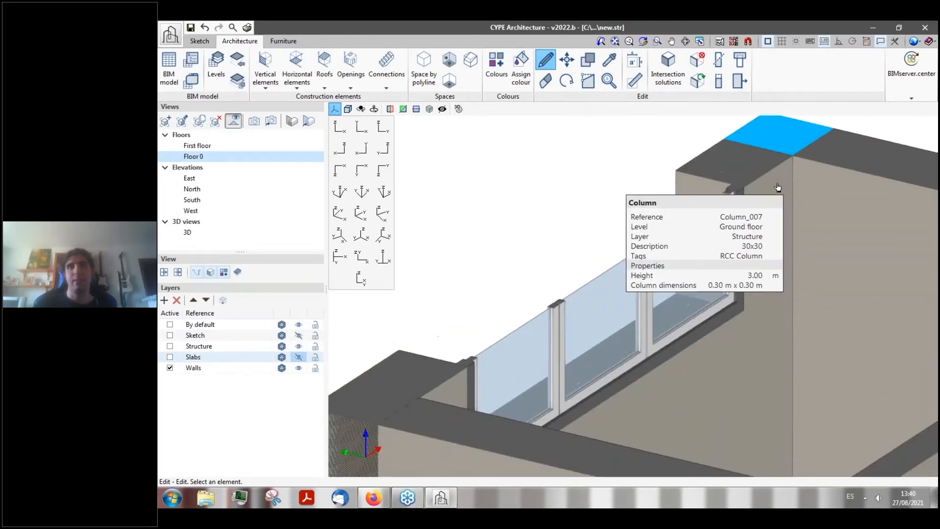
{"action": "scroll", "coordinate": [772, 190], "scroll_direction": "up", "scroll_amount": 2}
{"action": "scroll", "coordinate": [755, 225], "scroll_direction": "down", "scroll_amount": 5}
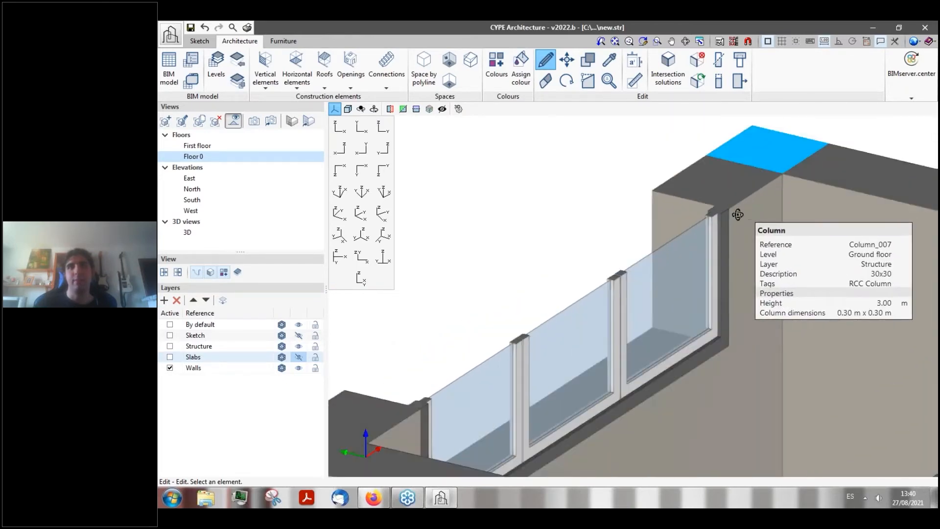
{"action": "middle_click_drag", "start_coordinate": [719, 221], "coordinate": [561, 246]}
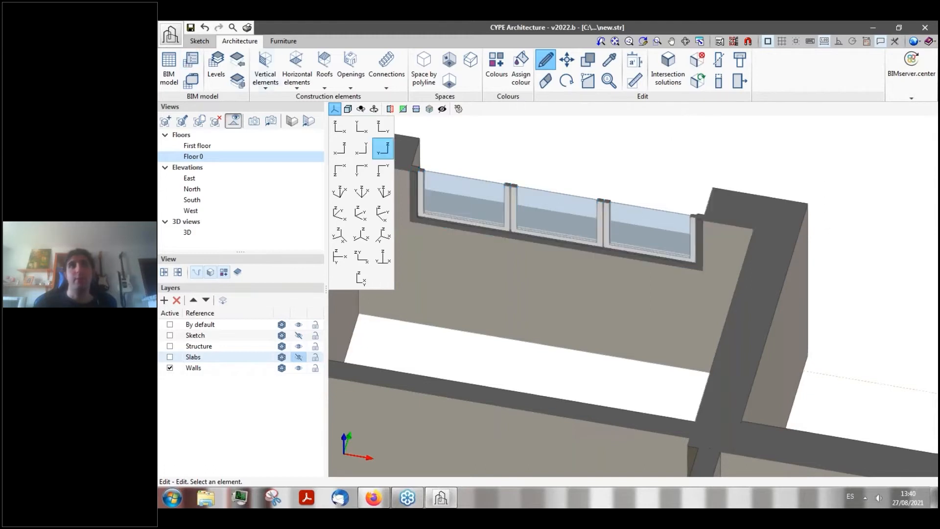
{"action": "left_click", "coordinate": [199, 41]}
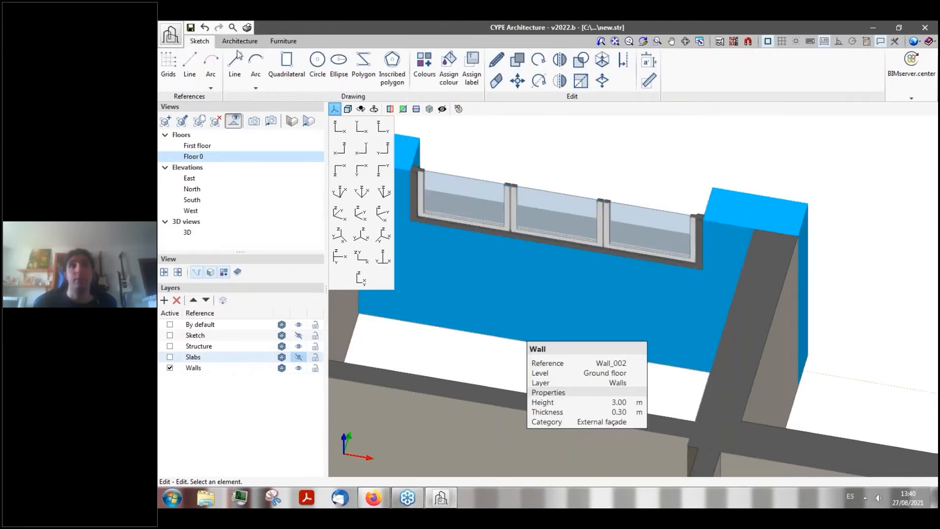
{"action": "left_click", "coordinate": [190, 63]}
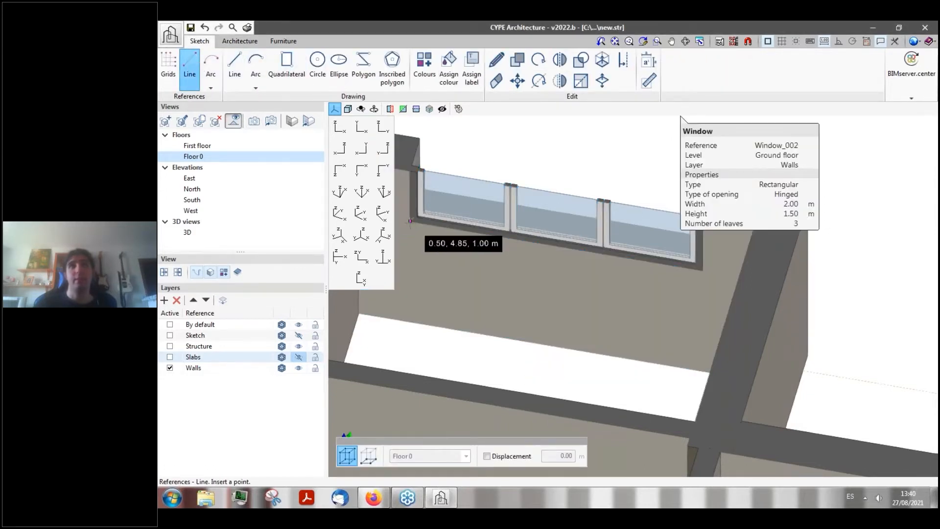
{"action": "left_click", "coordinate": [410, 221]}
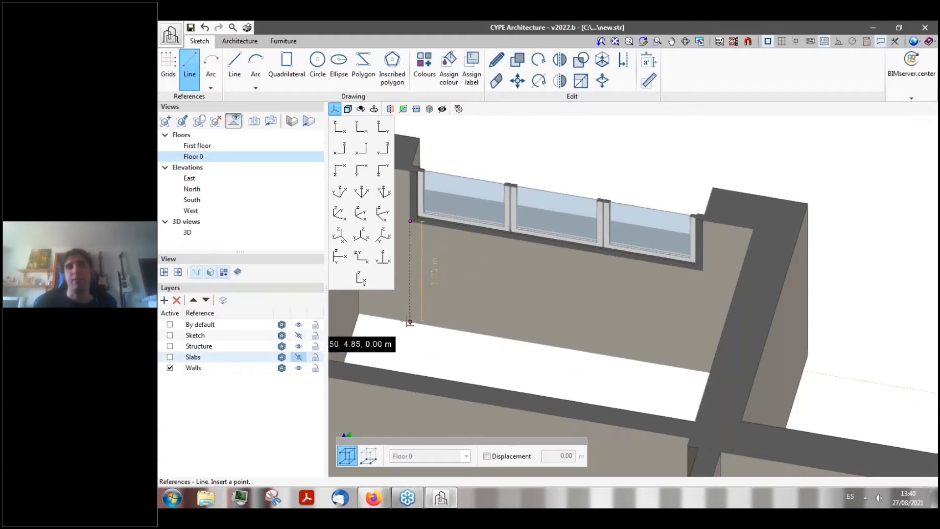
{"action": "right_click", "coordinate": [553, 167]}
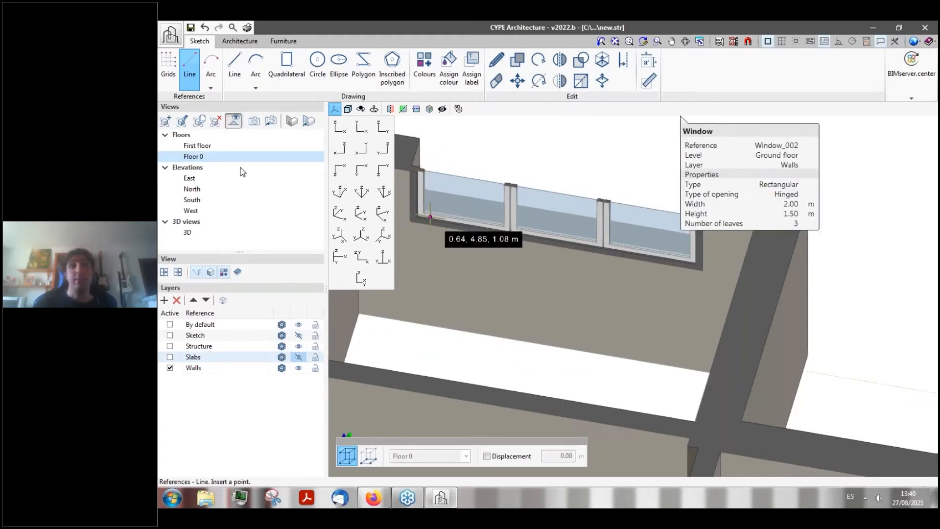
- View the first floor, restore the plan orientation, and return to the Floor 0 view to examine the windows in plan
{"action": "left_click", "coordinate": [202, 147]}
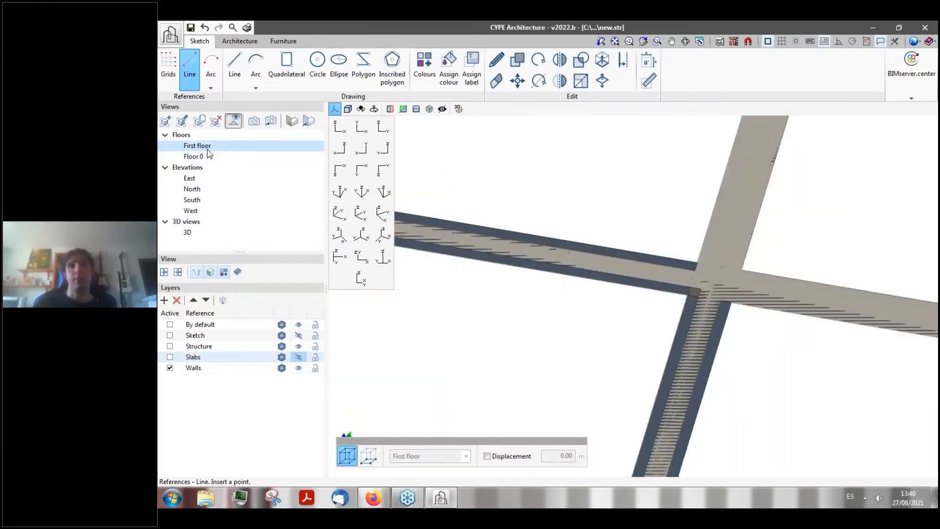
{"action": "left_click", "coordinate": [361, 128]}
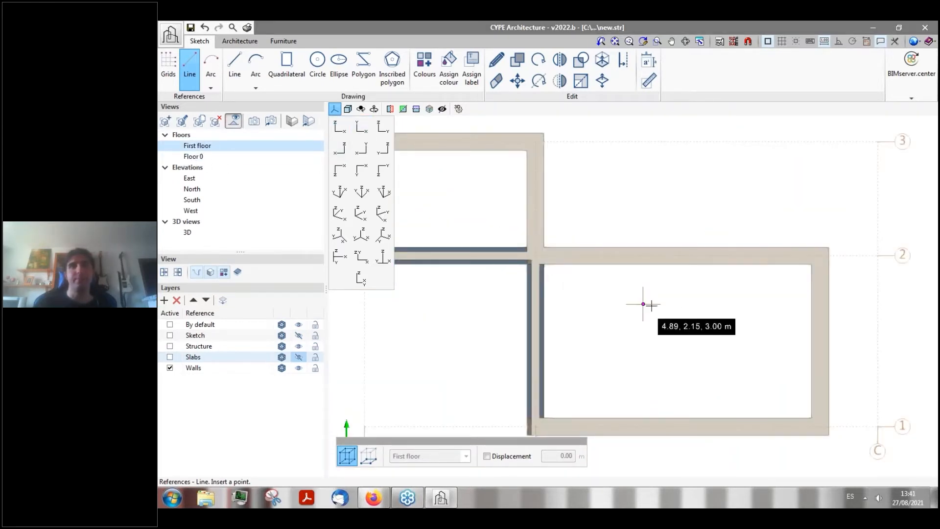
{"action": "scroll", "coordinate": [646, 304], "scroll_direction": "down", "scroll_amount": 2}
{"action": "left_click", "coordinate": [191, 157]}
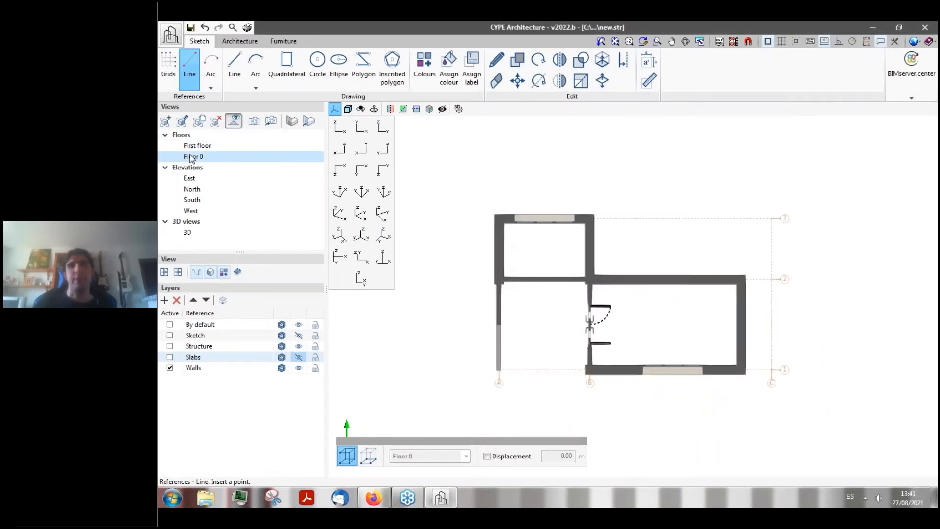
{"action": "scroll", "coordinate": [554, 201], "scroll_direction": "up", "scroll_amount": 2}
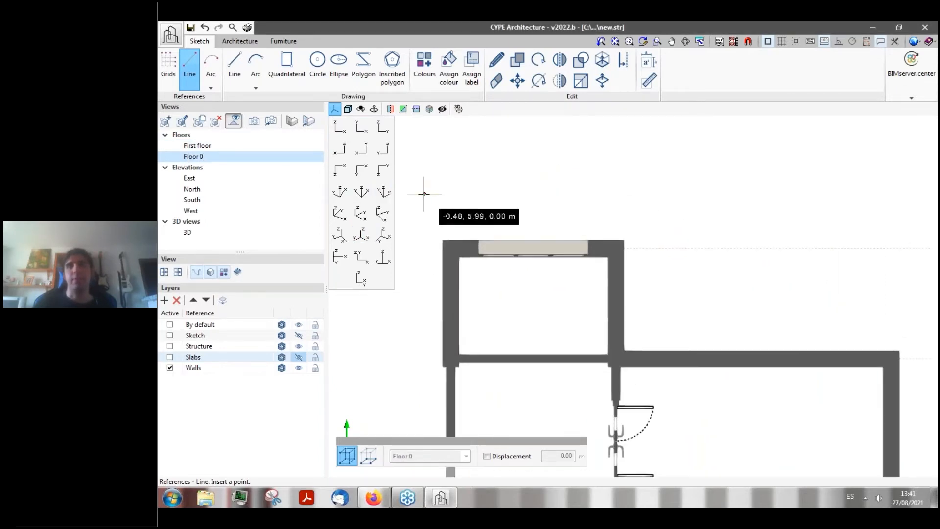
{"action": "scroll", "coordinate": [424, 194], "scroll_direction": "down", "scroll_amount": 2}
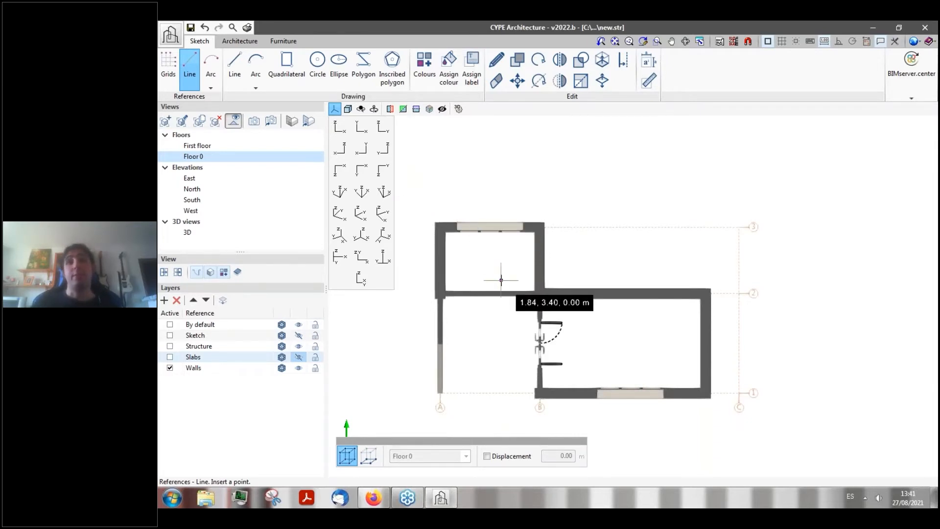
{"action": "scroll", "coordinate": [501, 280], "scroll_direction": "up", "scroll_amount": 2}
- Open the architectural opening tools and switch from the Floor 0 plan to the 3D view of the building
{"action": "left_click", "coordinate": [246, 44]}
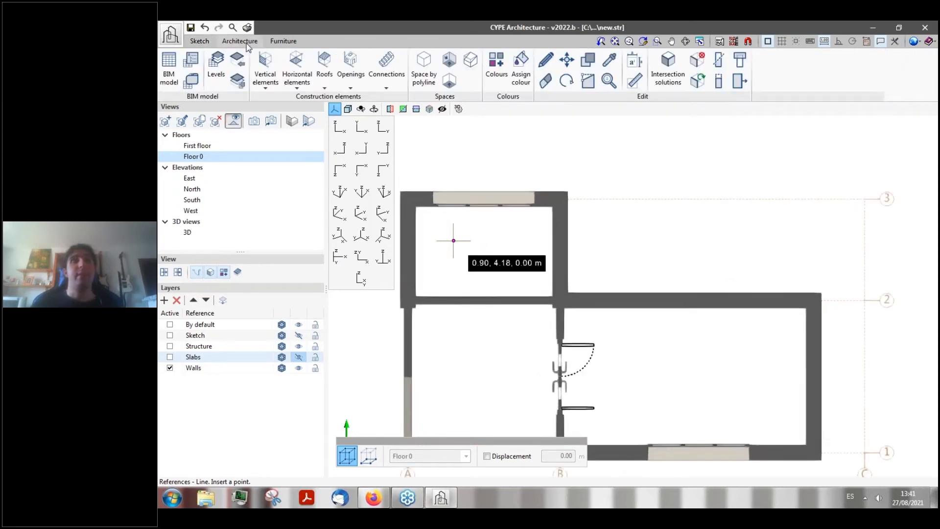
{"action": "left_click", "coordinate": [343, 87]}
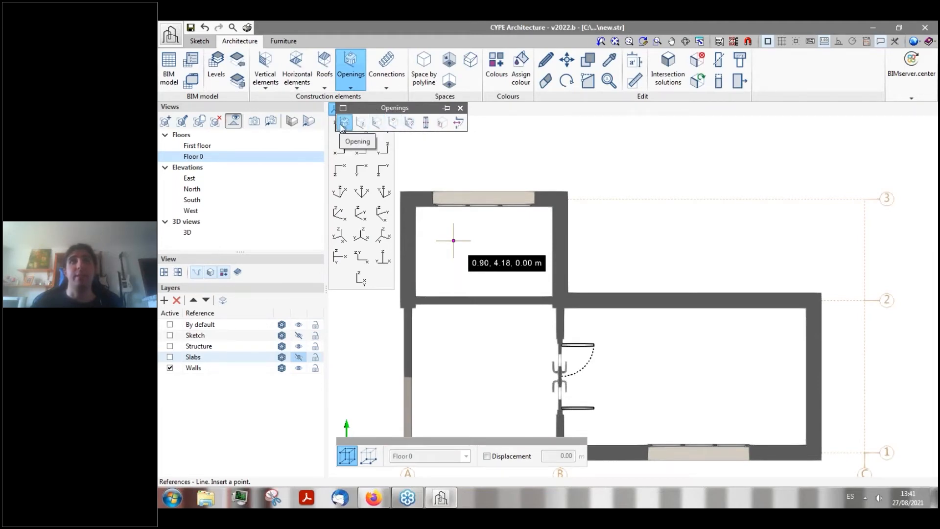
{"action": "scroll", "coordinate": [489, 147], "scroll_direction": "down", "scroll_amount": 3}
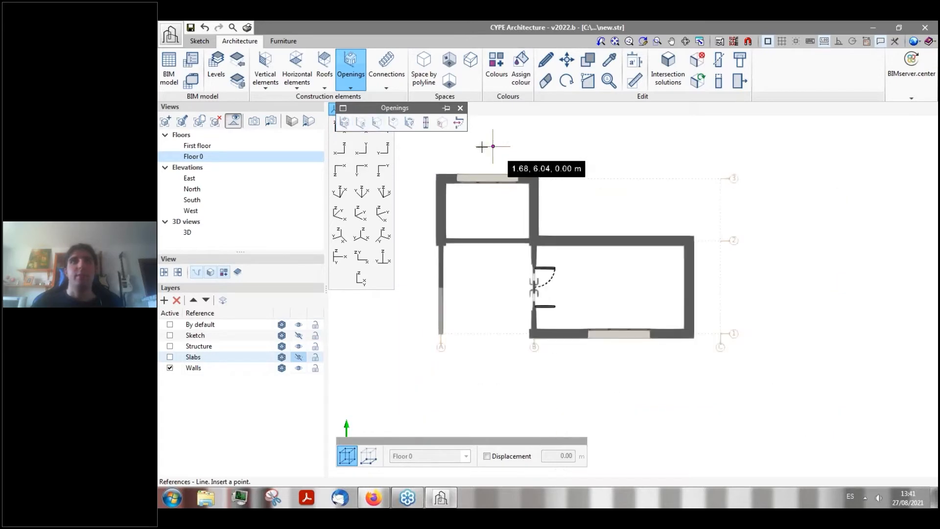
{"action": "double_click", "coordinate": [187, 232]}
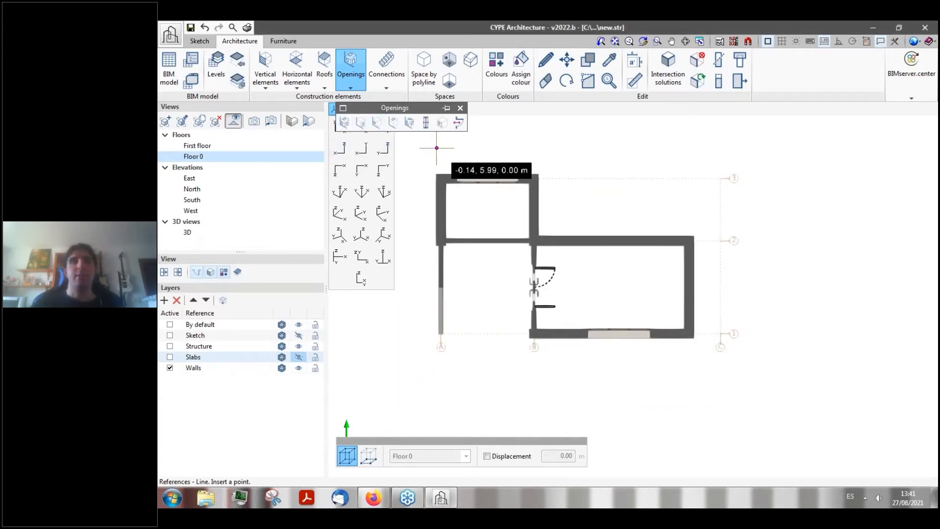
{"action": "middle_click_drag", "start_coordinate": [604, 135], "coordinate": [401, 269]}
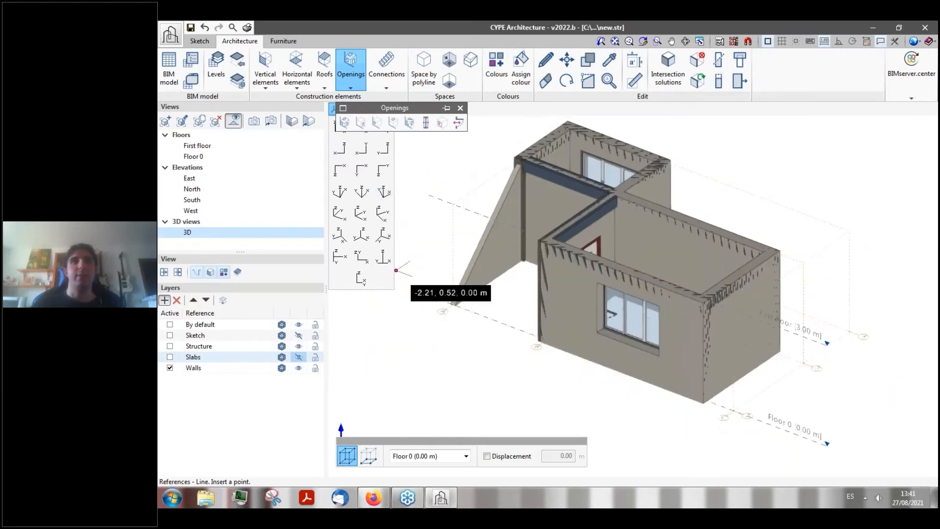
- Add a new layer named Openings and make it the active layer
{"action": "left_click", "coordinate": [164, 300]}
{"action": "double_click", "coordinate": [226, 379]}
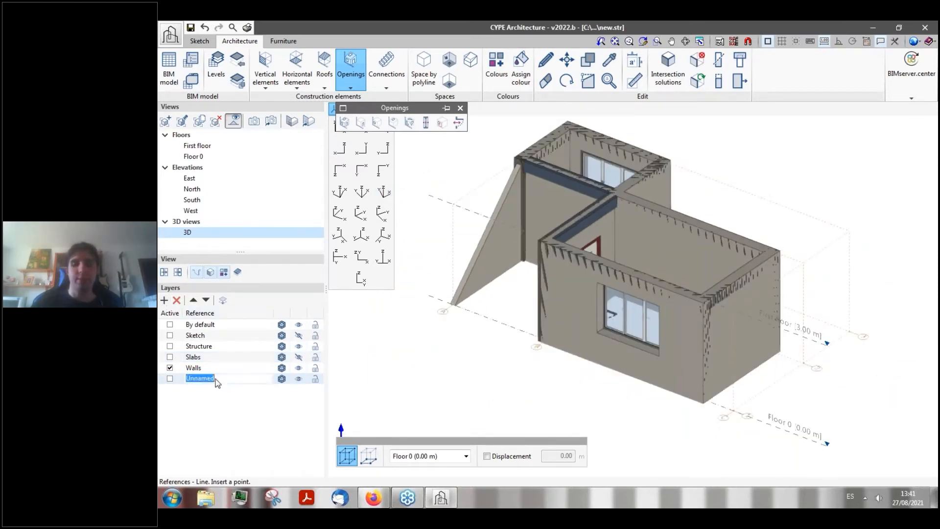
{"action": "type", "text": "Openings"}
{"action": "key", "text": "Return"}
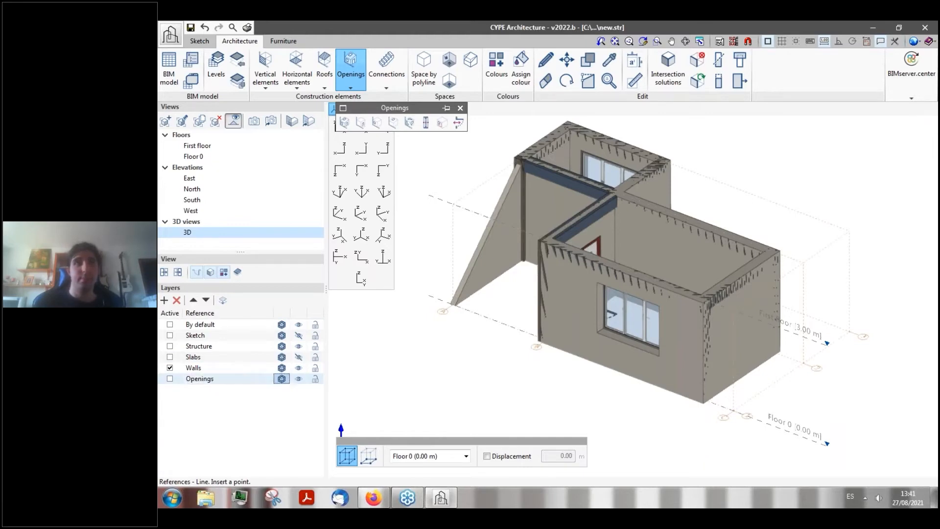
{"action": "left_click", "coordinate": [170, 379]}
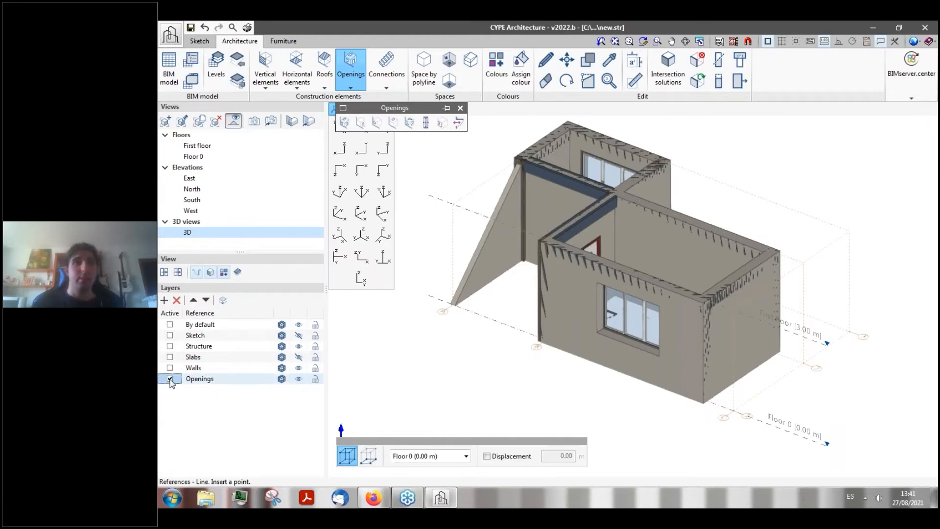
- Make the Sketch layer visible to reference its geometry on the sloped partition wall
{"action": "scroll", "coordinate": [474, 225], "scroll_direction": "up", "scroll_amount": 5}
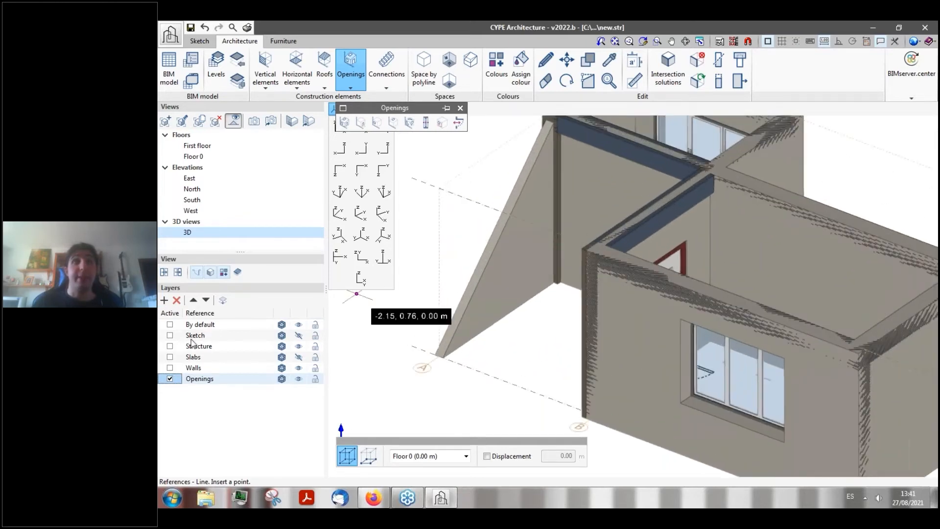
{"action": "left_click", "coordinate": [298, 335]}
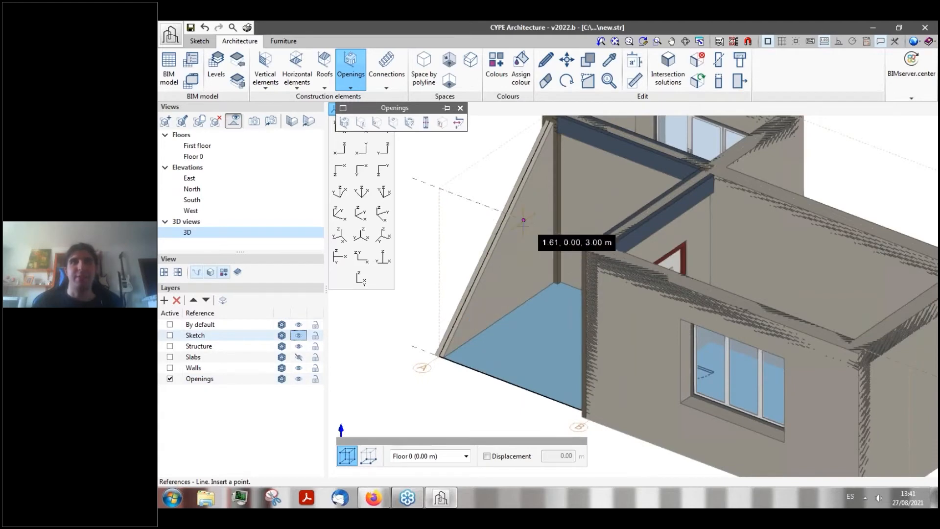
{"action": "scroll", "coordinate": [523, 221], "scroll_direction": "up", "scroll_amount": 4}
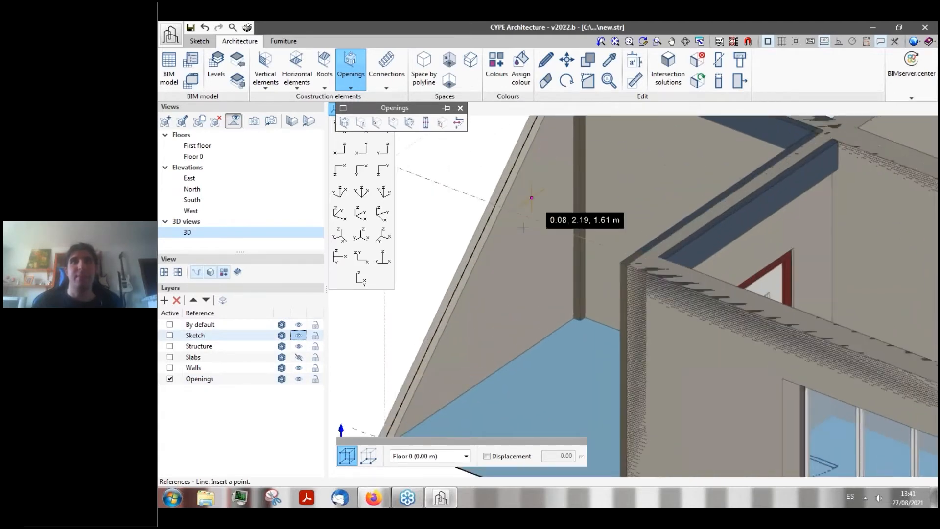
{"action": "scroll", "coordinate": [526, 221], "scroll_direction": "down", "scroll_amount": 4}
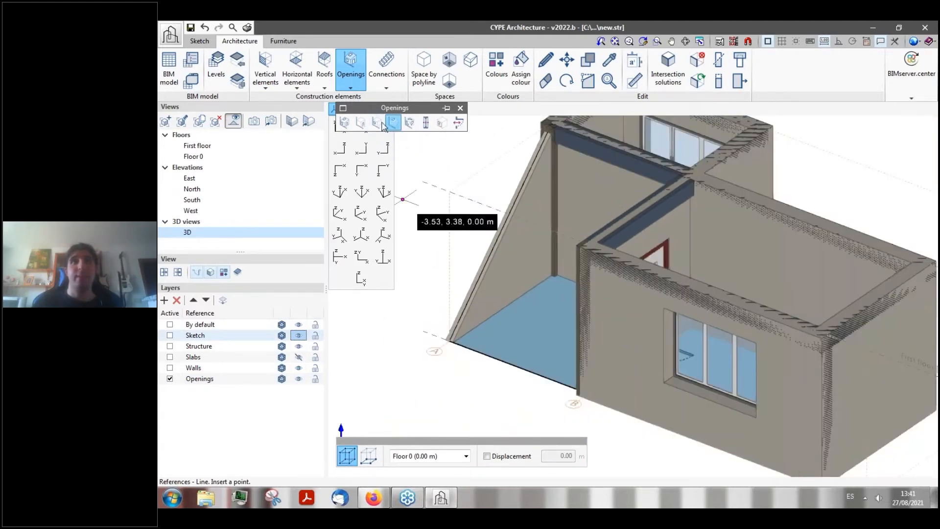
- Start the Opening command, try the By points entry mode, and return to By geometry
{"action": "left_click", "coordinate": [346, 125]}
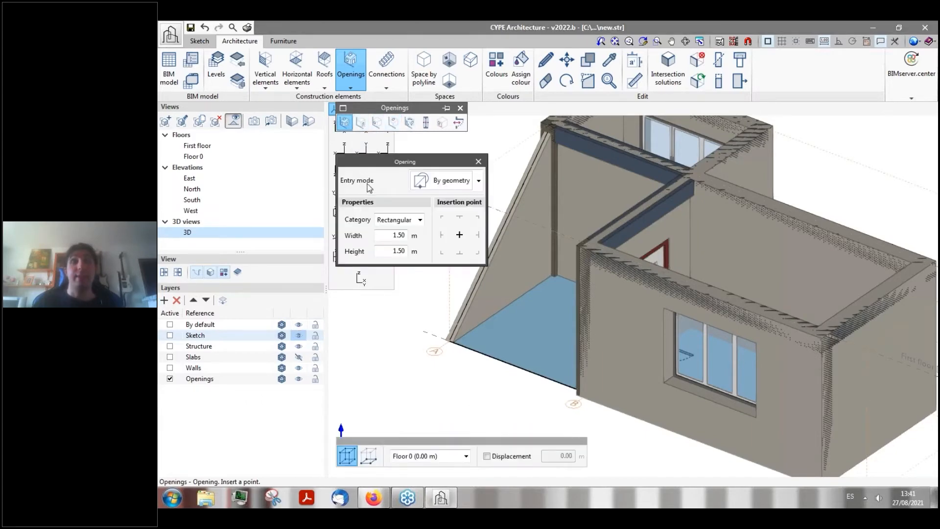
{"action": "left_click", "coordinate": [478, 180]}
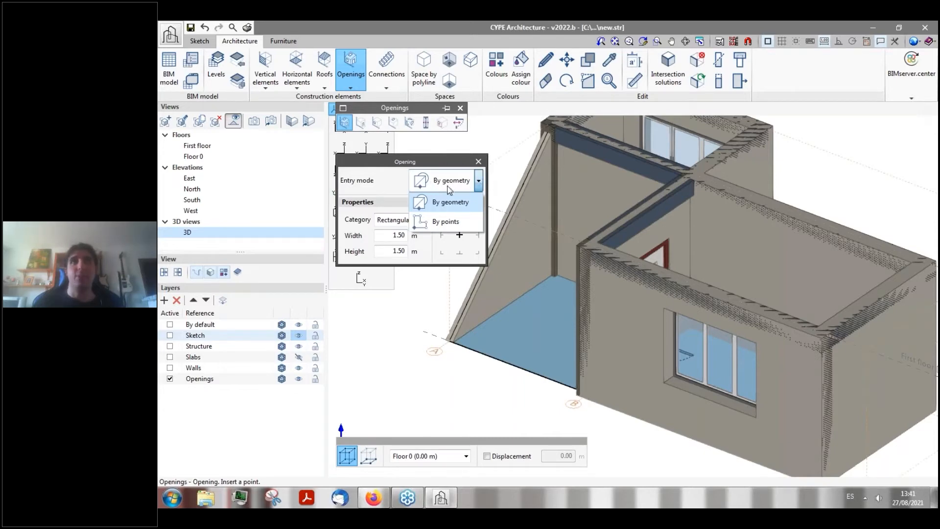
{"action": "left_click", "coordinate": [449, 222]}
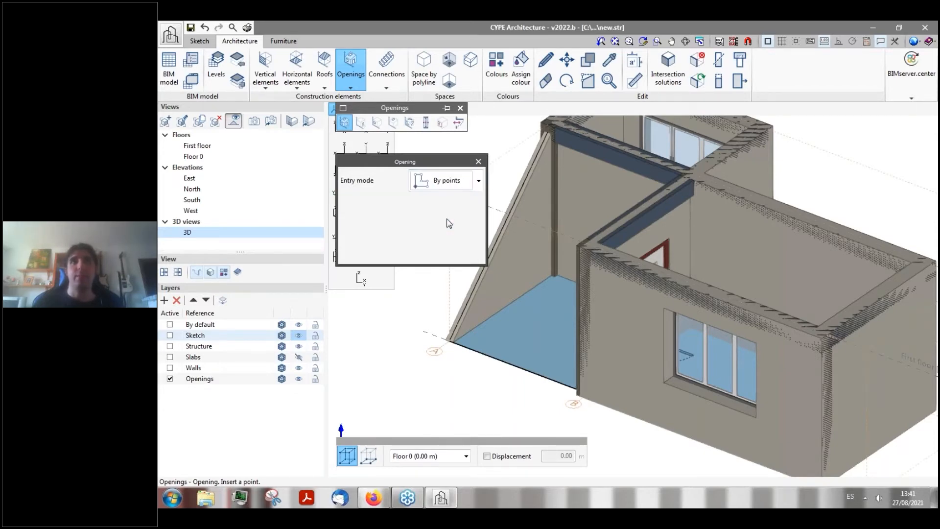
{"action": "left_click", "coordinate": [477, 181]}
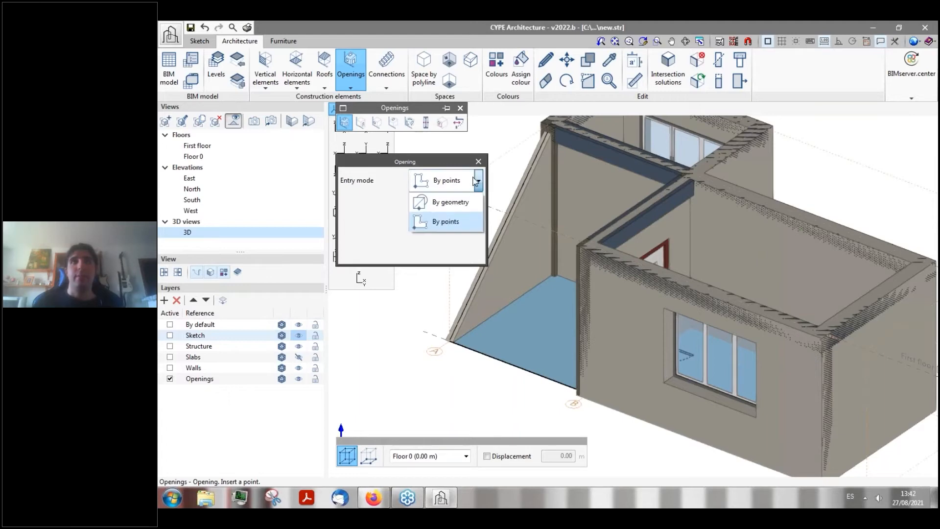
{"action": "left_click", "coordinate": [447, 204]}
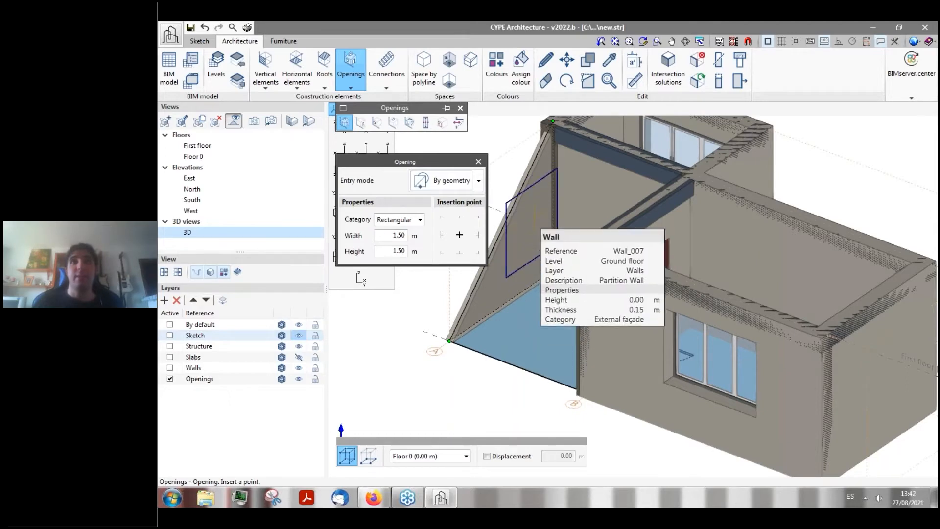
- Set the opening's category to Circular with a diameter of 0.75 m
{"action": "left_click", "coordinate": [410, 223]}
{"action": "left_click", "coordinate": [391, 243]}
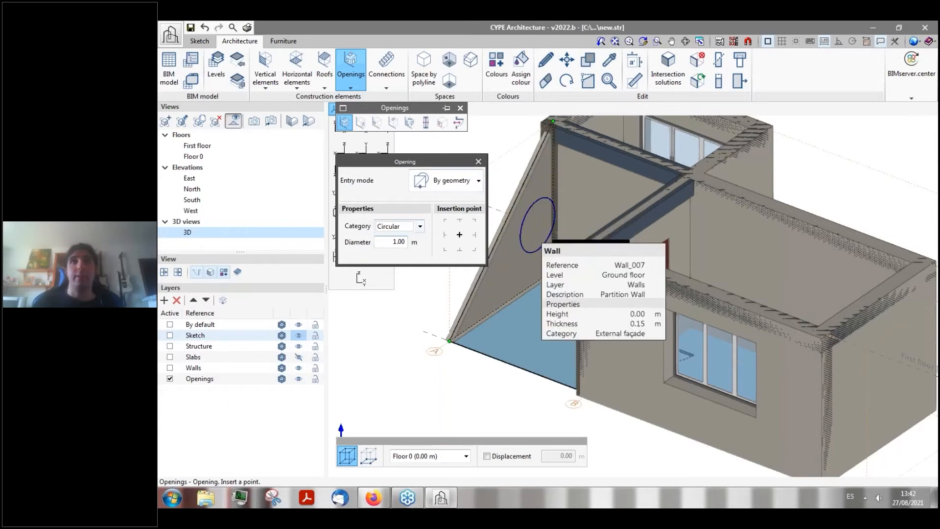
{"action": "scroll", "coordinate": [537, 225], "scroll_direction": "up", "scroll_amount": 4}
{"action": "left_click", "coordinate": [420, 226]}
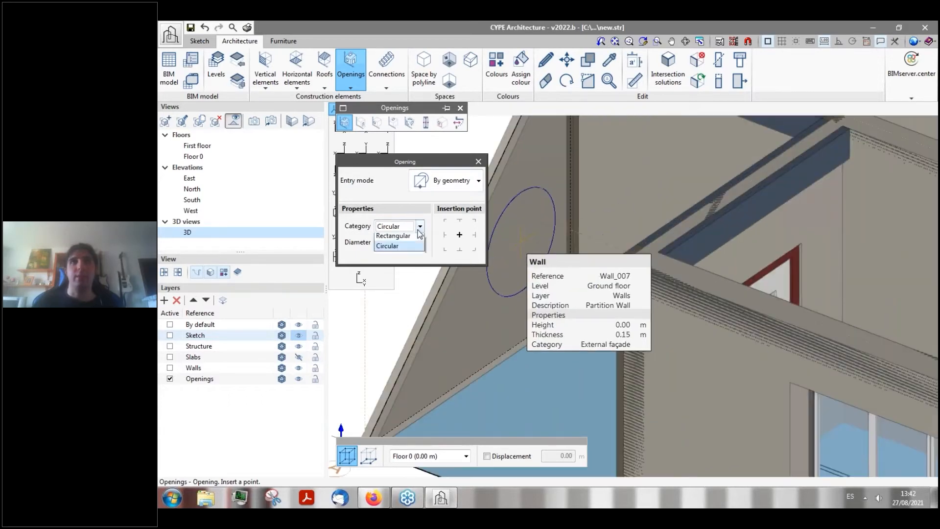
{"action": "left_click", "coordinate": [419, 235]}
{"action": "left_click", "coordinate": [420, 219]}
{"action": "left_click", "coordinate": [394, 241]}
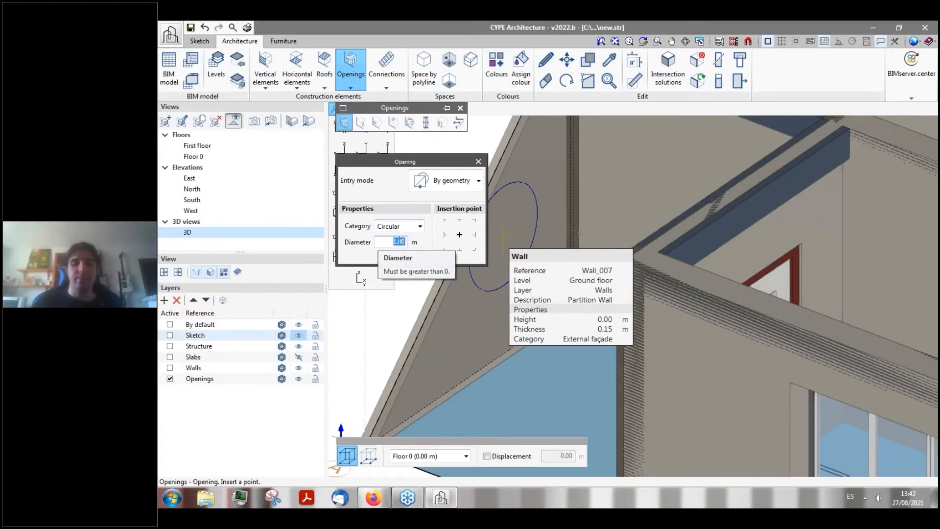
{"action": "type", "text": ".75"}
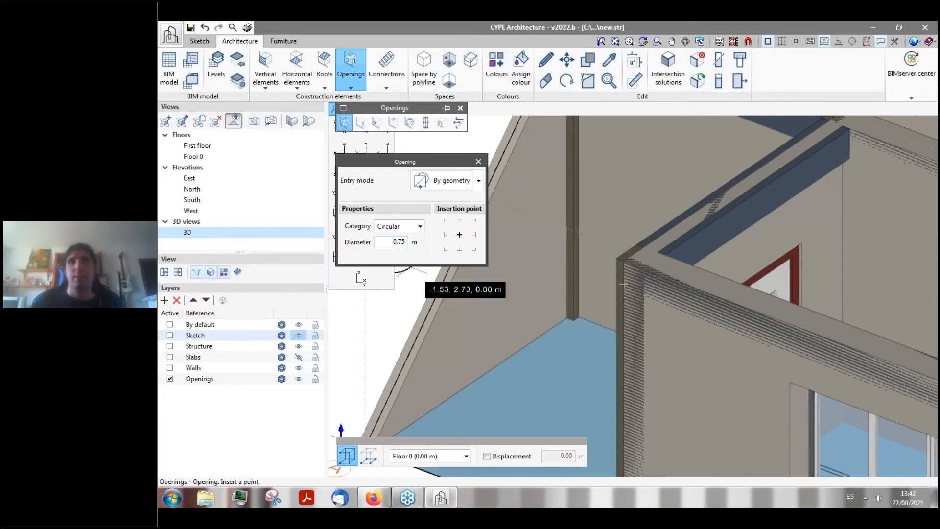
- Insert the circular opening near the middle of the large room's axis 2 external wall
{"action": "scroll", "coordinate": [612, 295], "scroll_direction": "down", "scroll_amount": 3}
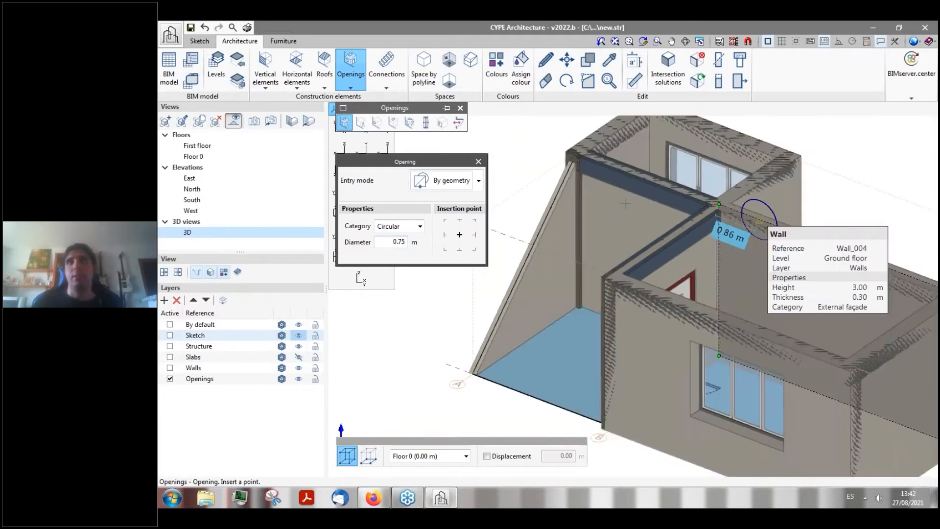
{"action": "scroll", "coordinate": [625, 203], "scroll_direction": "down", "scroll_amount": 3}
{"action": "scroll", "coordinate": [868, 237], "scroll_direction": "up", "scroll_amount": 3}
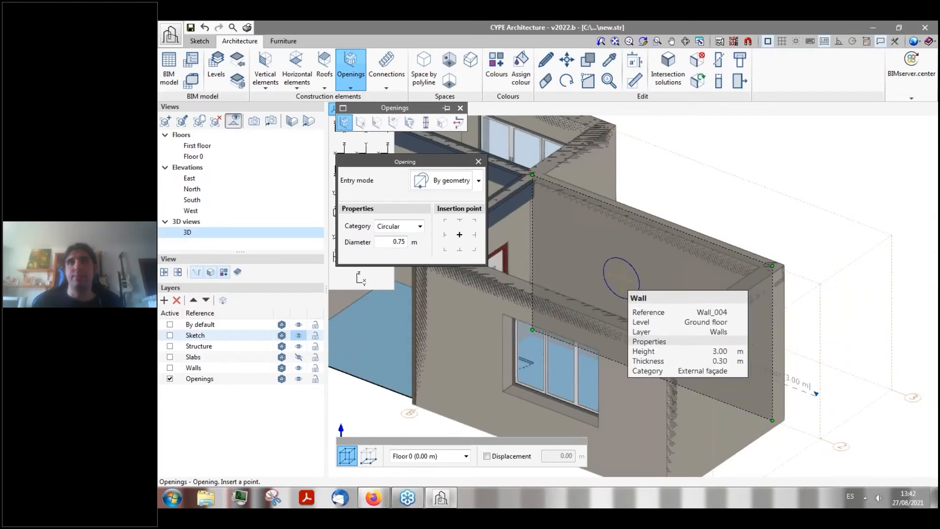
{"action": "left_click", "coordinate": [620, 277]}
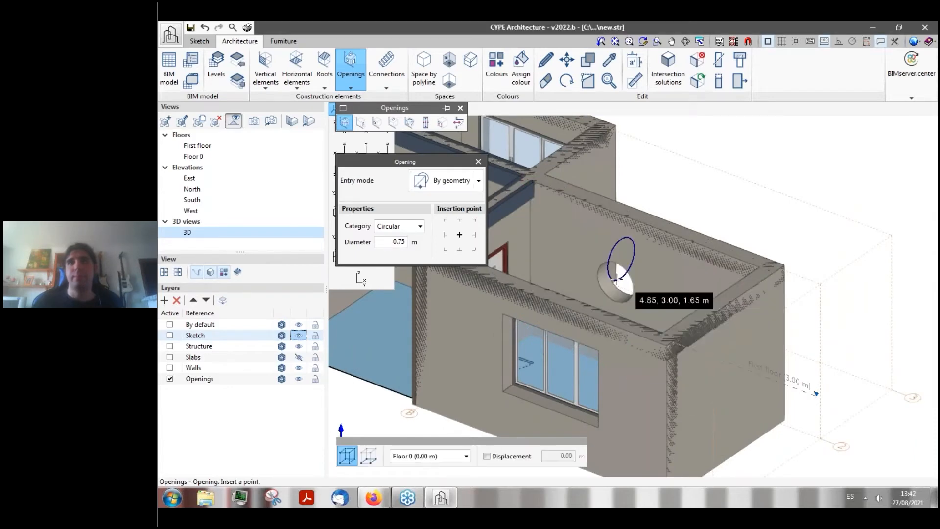
- Examine from several angles how the circular opening cuts through the large room's axis 2 wall
{"action": "scroll", "coordinate": [614, 274], "scroll_direction": "up", "scroll_amount": 5}
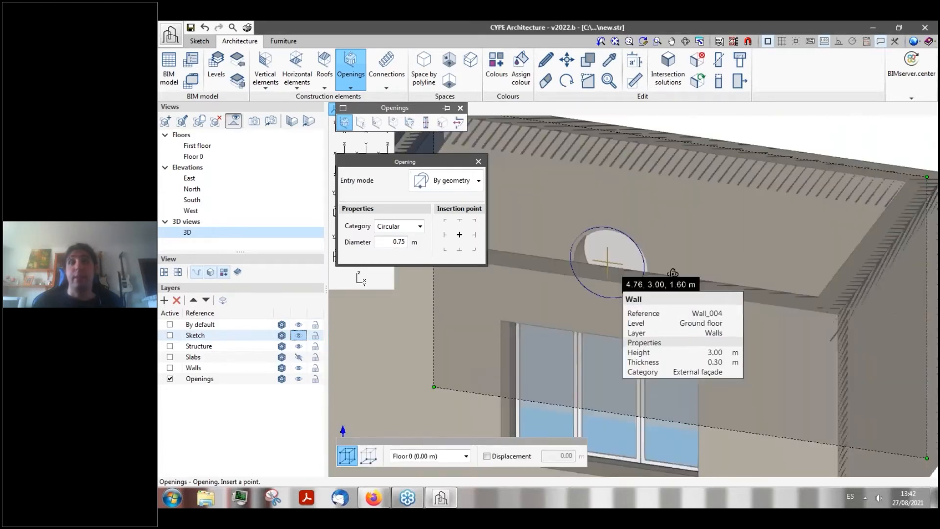
{"action": "middle_click_drag", "start_coordinate": [672, 273], "coordinate": [621, 259], "text": "shift"}
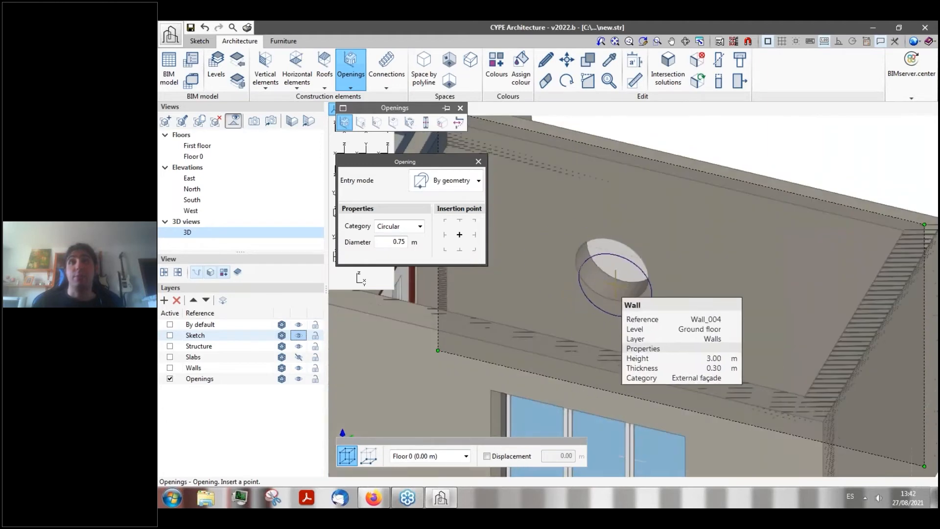
{"action": "scroll", "coordinate": [619, 271], "scroll_direction": "down", "scroll_amount": 5}
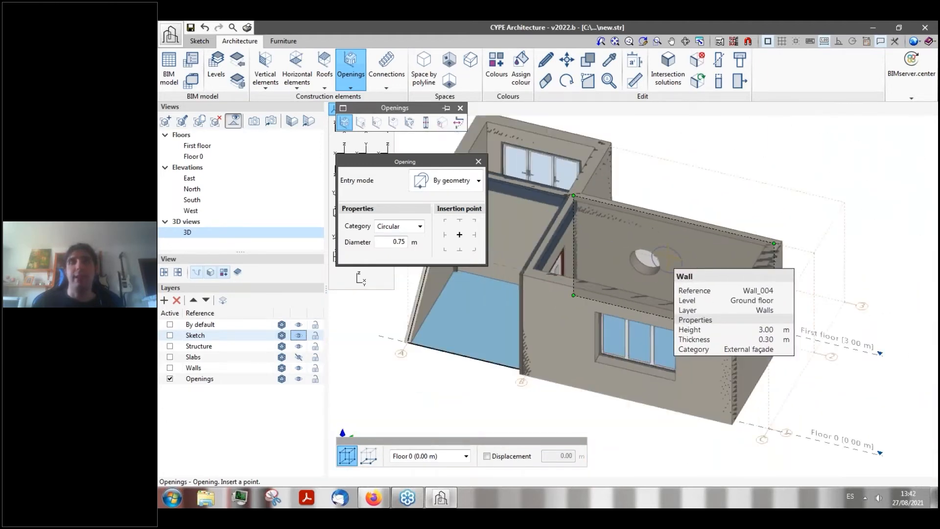
{"action": "scroll", "coordinate": [666, 257], "scroll_direction": "up", "scroll_amount": 3}
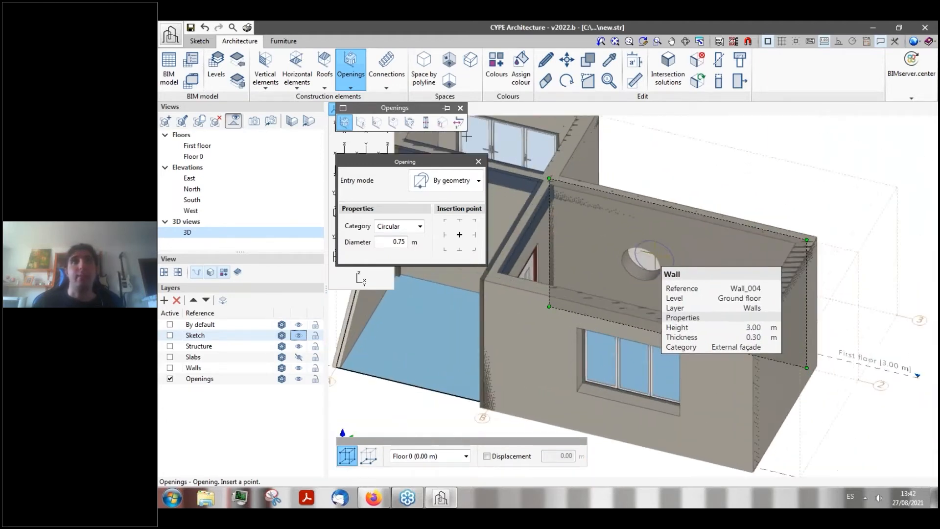
{"action": "scroll", "coordinate": [676, 210], "scroll_direction": "down", "scroll_amount": 4}
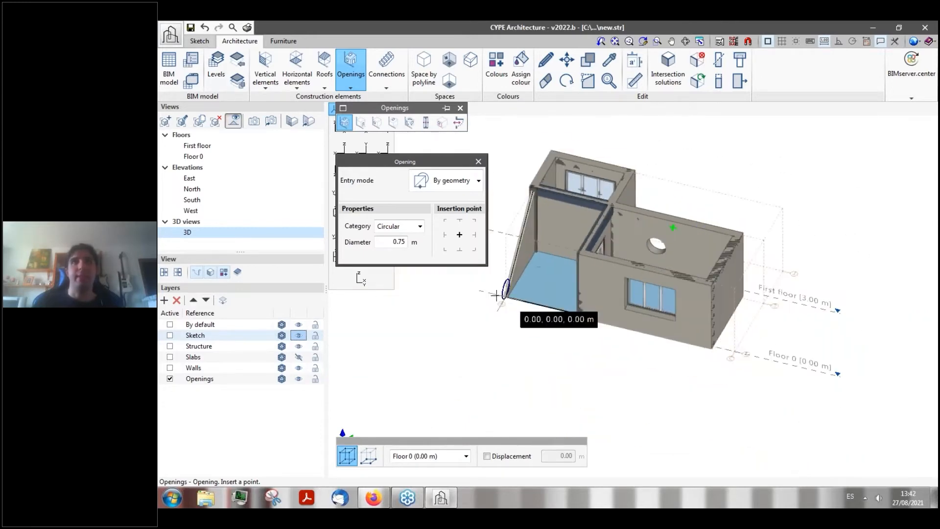
{"action": "middle_click_drag", "start_coordinate": [496, 295], "coordinate": [432, 277], "text": "shift"}
{"action": "scroll", "coordinate": [582, 206], "scroll_direction": "up", "scroll_amount": 3}
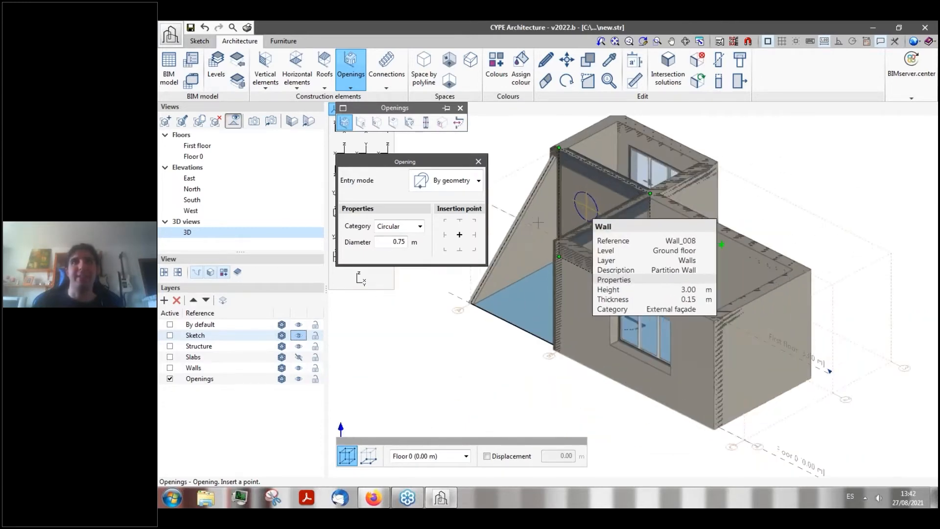
- With the Walls layer temporarily hidden, compare the opening with the sketched circle on the sloped wall and set its diameter to 0.80 m
{"action": "scroll", "coordinate": [585, 206], "scroll_direction": "up", "scroll_amount": 3}
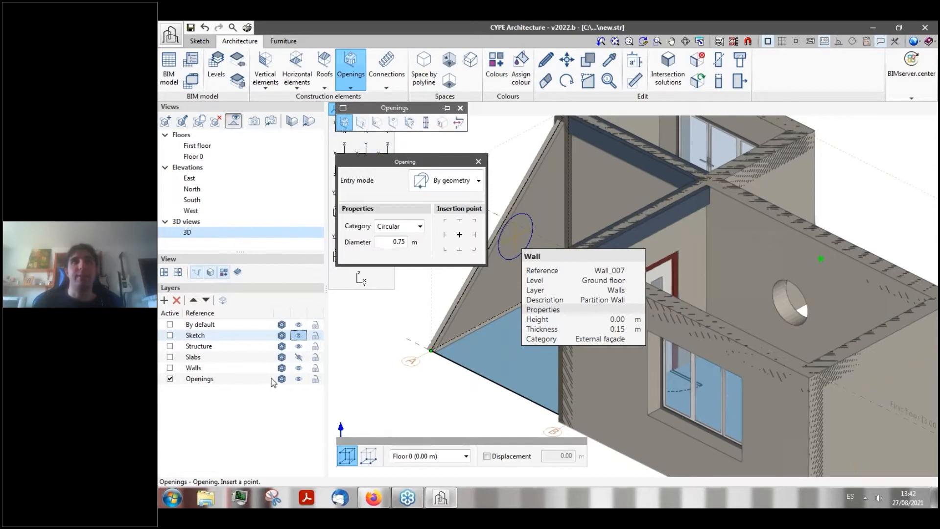
{"action": "left_click", "coordinate": [298, 367]}
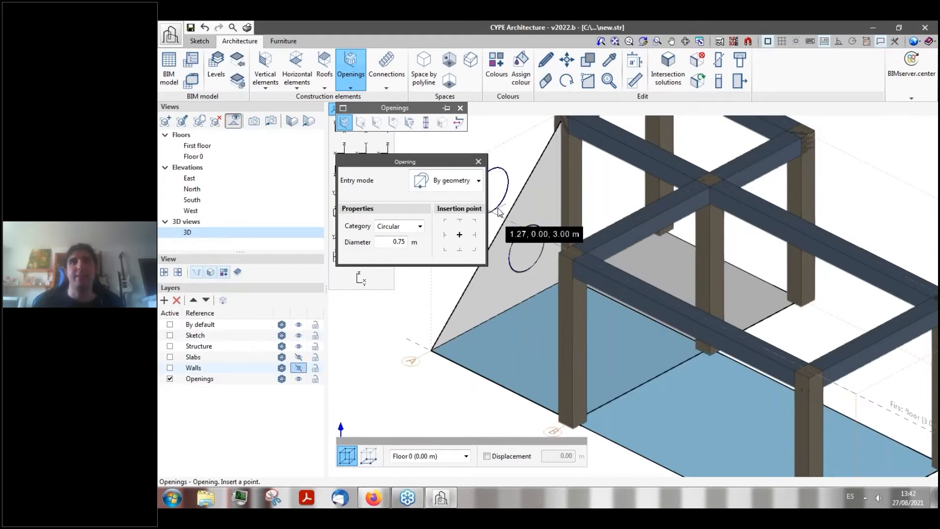
{"action": "scroll", "coordinate": [498, 212], "scroll_direction": "up", "scroll_amount": 5}
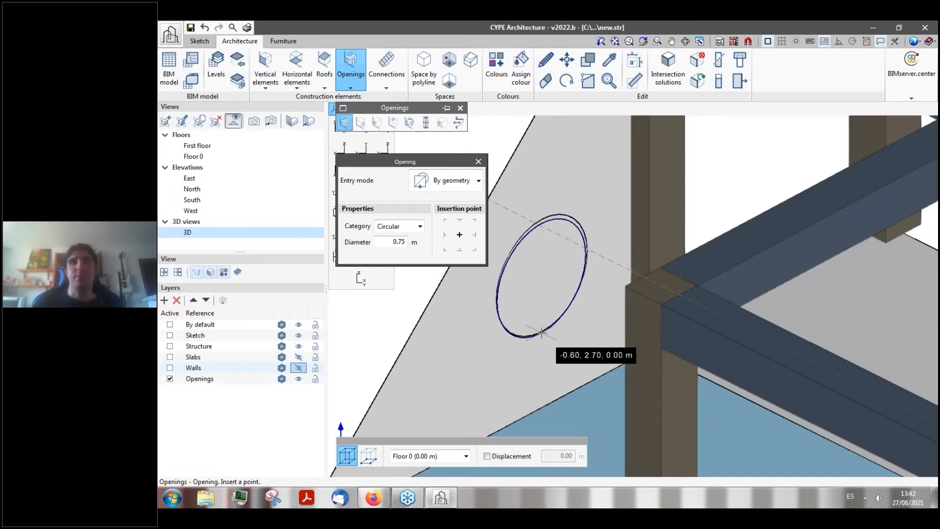
{"action": "double_click", "coordinate": [399, 242]}
{"action": "type", "text": "0.8"}
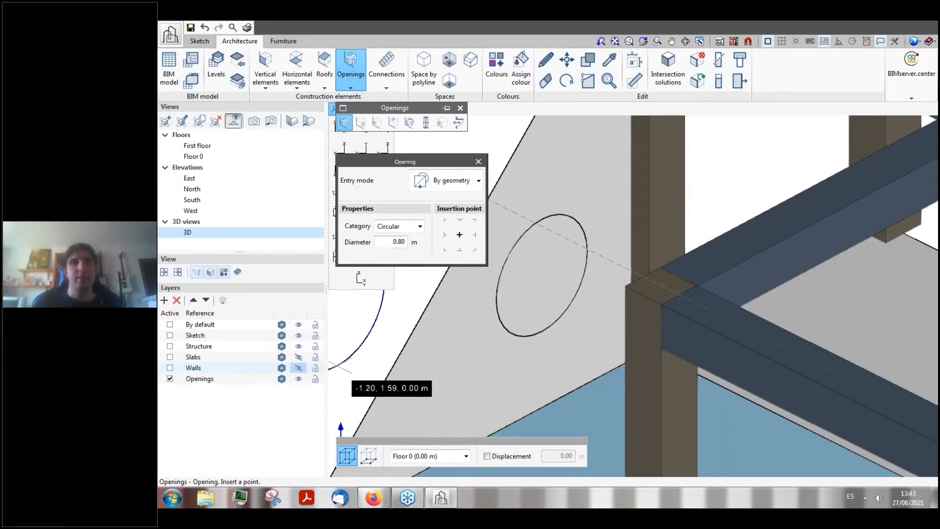
{"action": "left_click", "coordinate": [298, 367]}
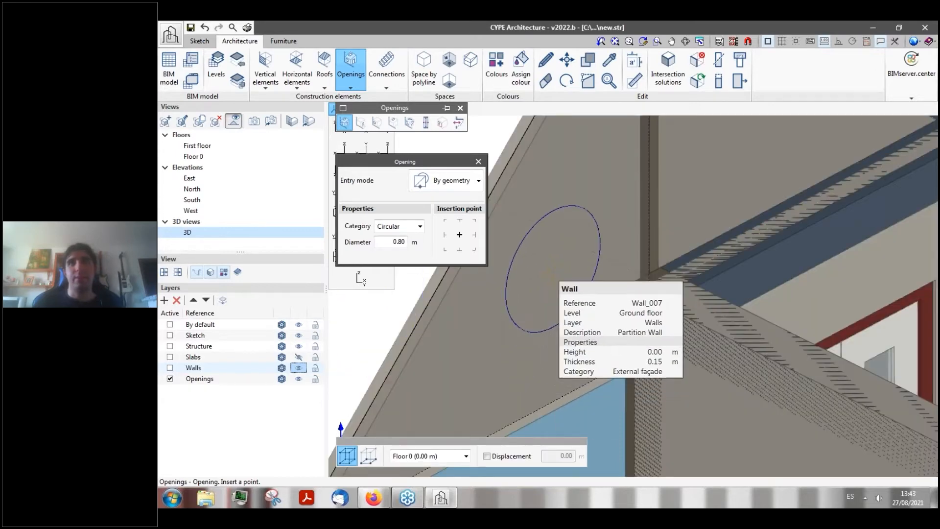
- Insert the 0.80 m circular opening in the sloped wall at the sketched circle and check the cut from both sides
{"action": "left_click", "coordinate": [552, 269]}
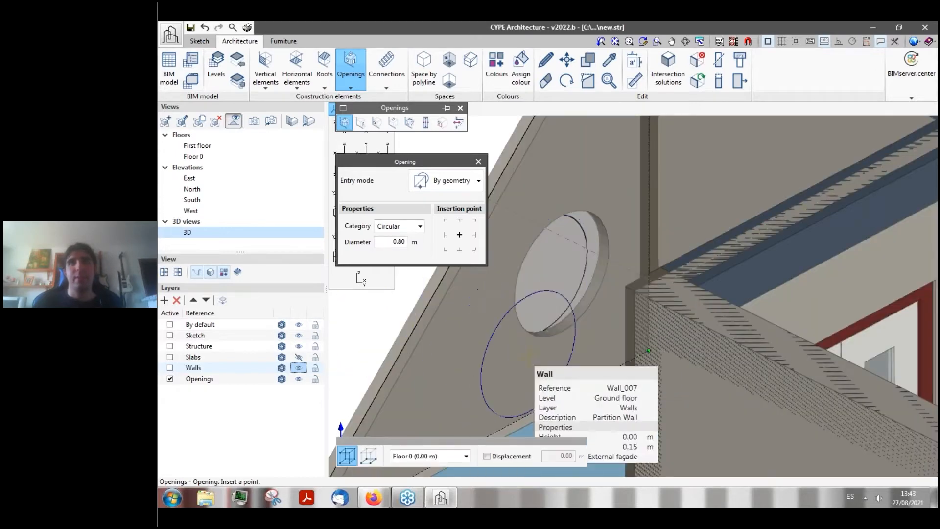
{"action": "left_click", "coordinate": [545, 59]}
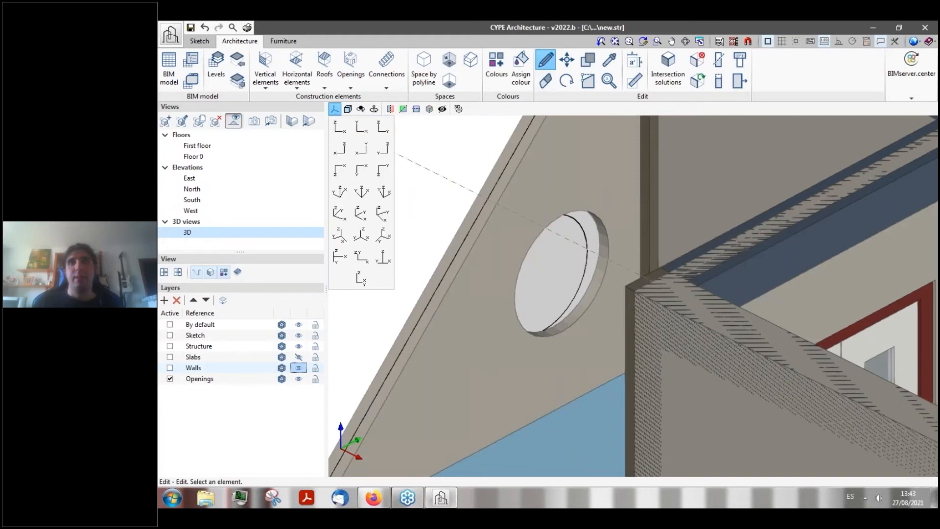
{"action": "mouse_move", "coordinate": [554, 263]}
{"action": "middle_mouse_down"}
{"action": "mouse_move", "coordinate": [545, 263]}
{"action": "mouse_move", "coordinate": [602, 287]}
{"action": "mouse_move", "coordinate": [606, 245]}
{"action": "mouse_move", "coordinate": [751, 220]}
{"action": "mouse_move", "coordinate": [837, 220]}
{"action": "mouse_move", "coordinate": [827, 223]}
{"action": "middle_mouse_up"}
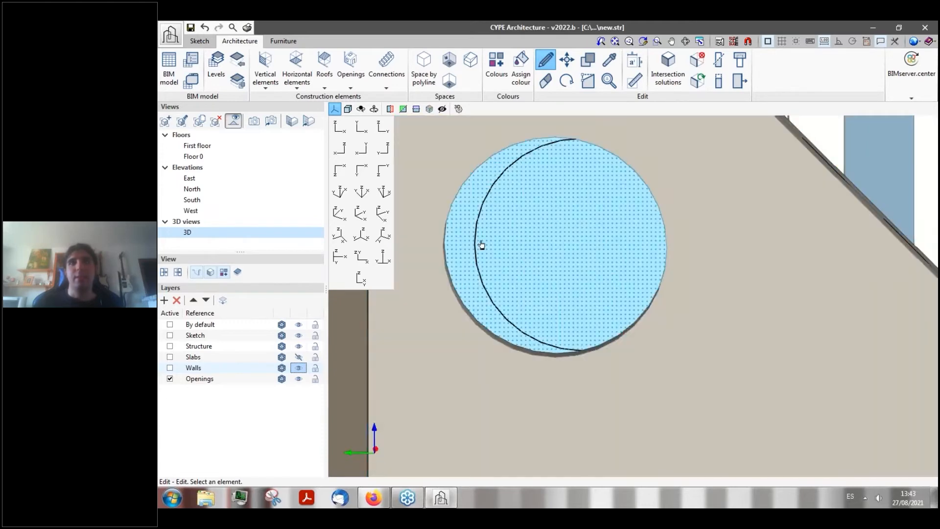
{"action": "middle_click_drag", "start_coordinate": [528, 211], "coordinate": [750, 174]}
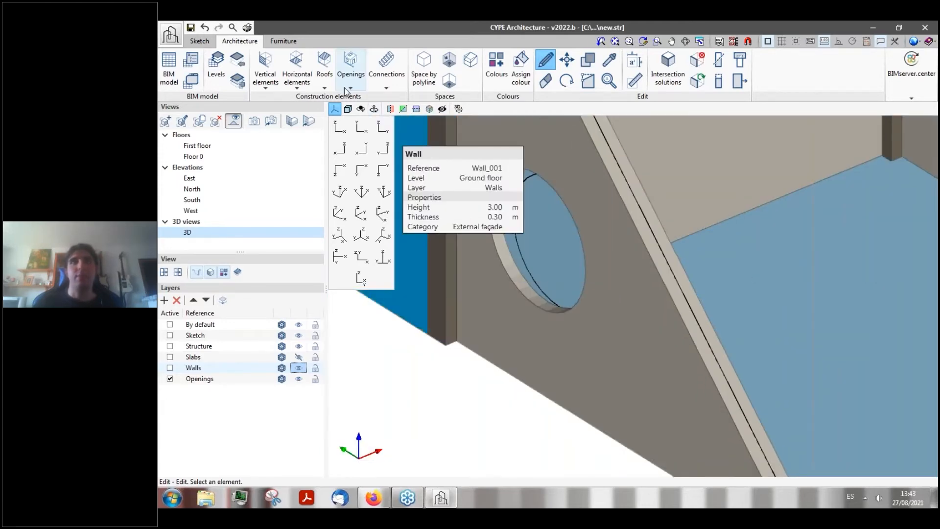
- Fill the sloped wall's circular opening with a glazed surface, entered by surface area with a 0.05 m frame width
{"action": "left_click", "coordinate": [345, 85]}
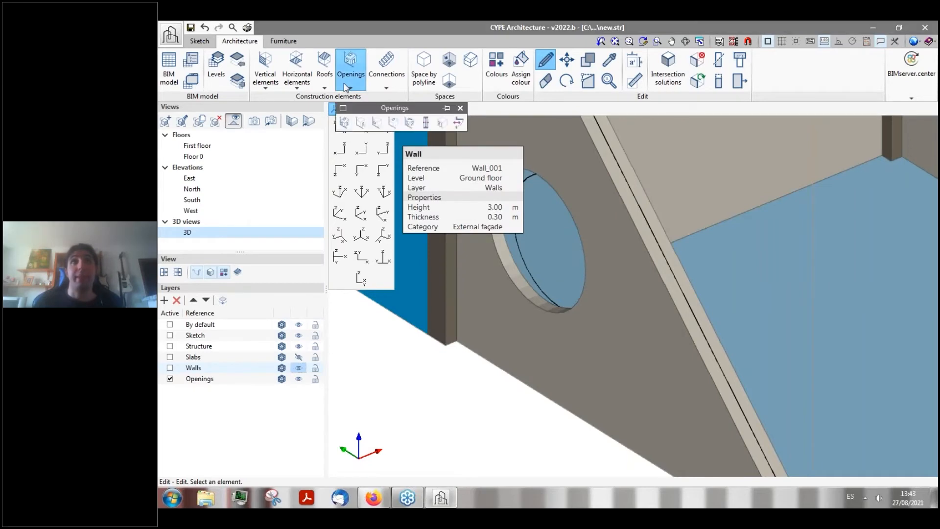
{"action": "left_click", "coordinate": [409, 122]}
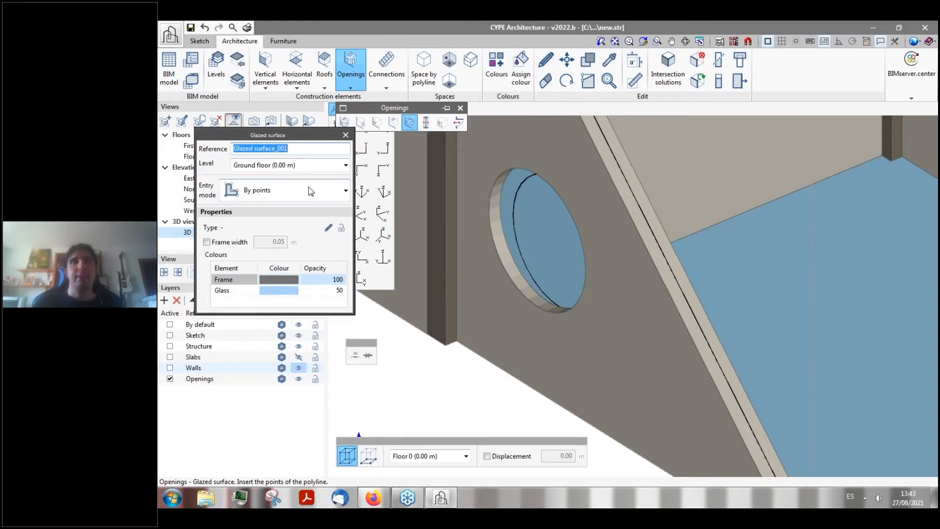
{"action": "left_click", "coordinate": [345, 191]}
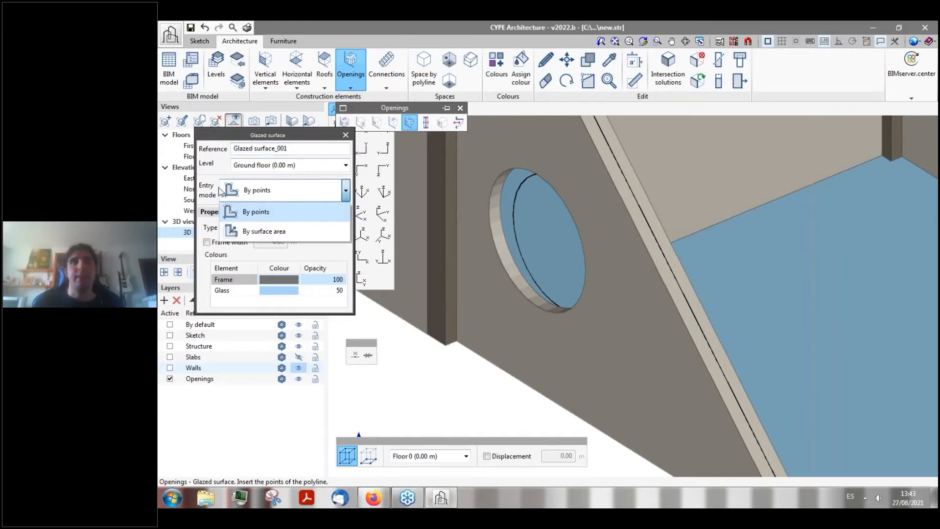
{"action": "left_click", "coordinate": [272, 234]}
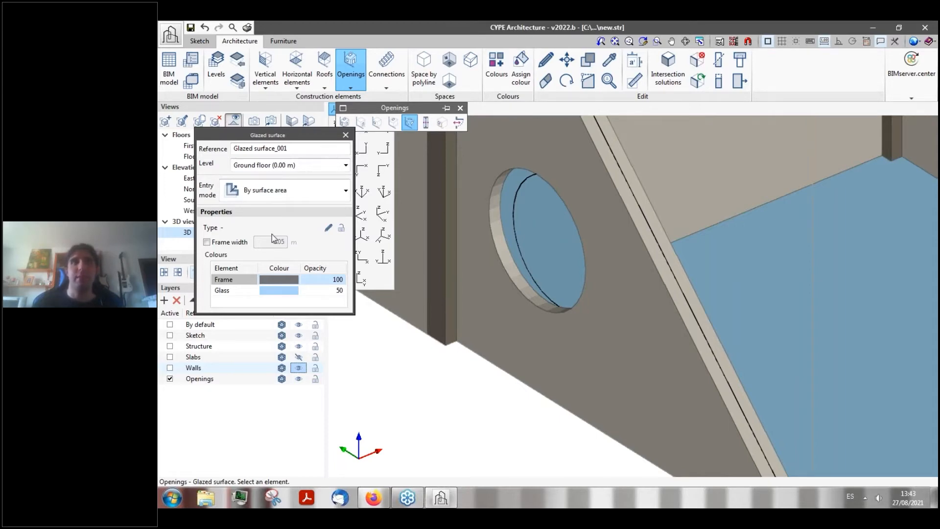
{"action": "left_click", "coordinate": [207, 241]}
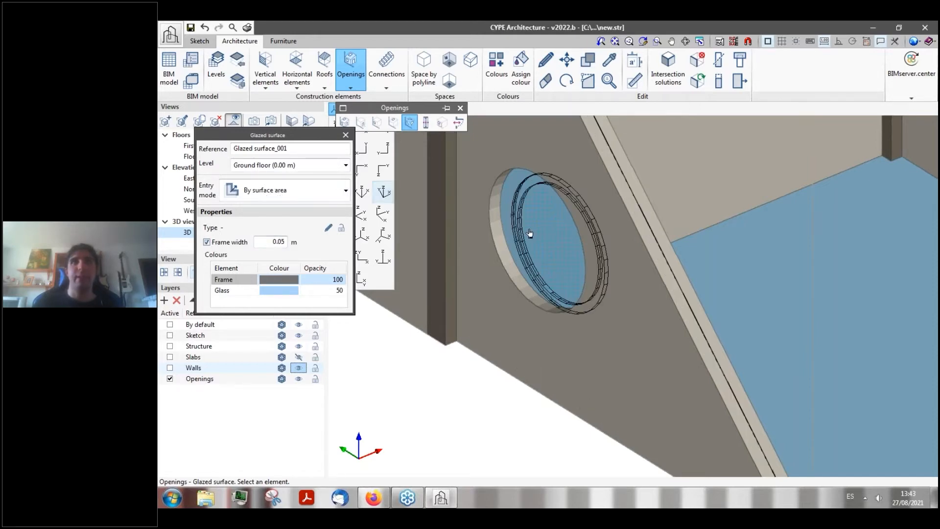
{"action": "middle_click_drag", "start_coordinate": [556, 226], "coordinate": [594, 211]}
{"action": "left_click", "coordinate": [589, 222]}
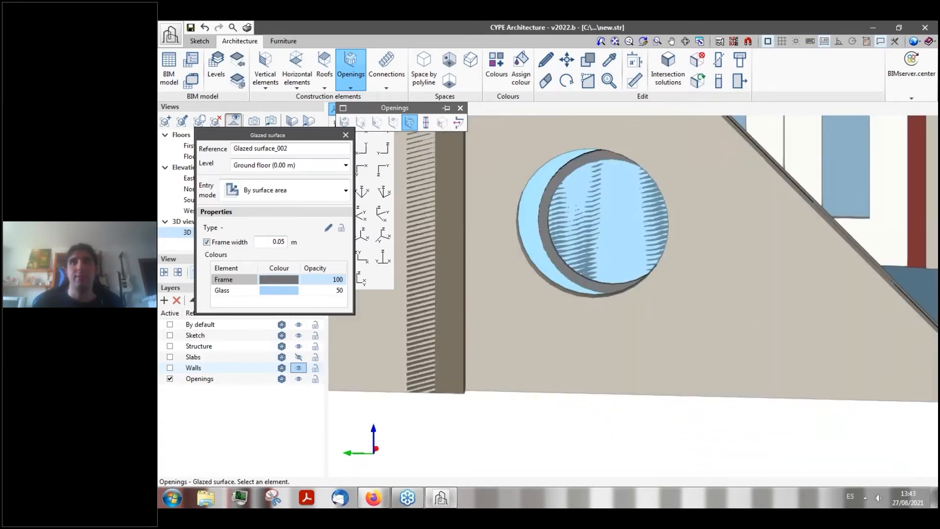
- Hide the Sketch layer and inspect the glazed circular opening's frame and glass up close
{"action": "middle_click_drag", "start_coordinate": [530, 224], "coordinate": [420, 267]}
{"action": "left_click", "coordinate": [299, 336]}
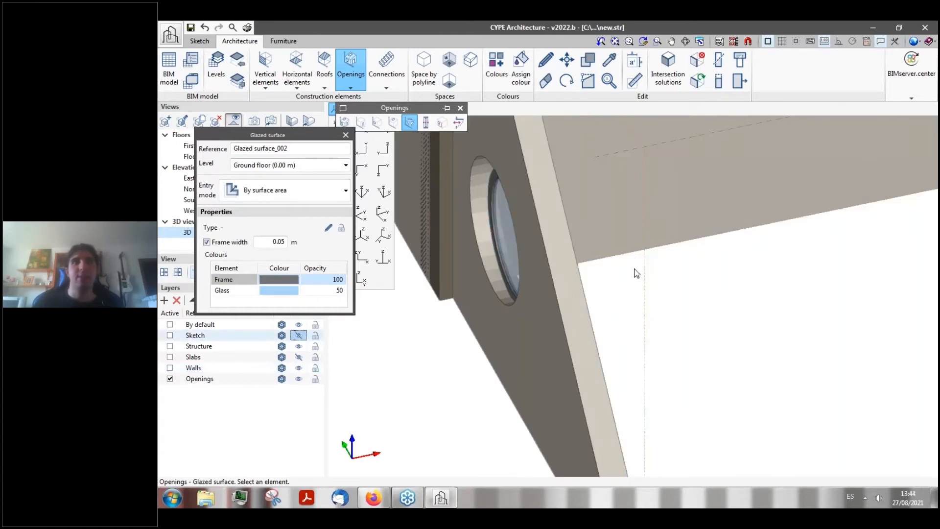
{"action": "middle_click_drag", "start_coordinate": [613, 264], "coordinate": [534, 366]}
{"action": "scroll", "coordinate": [536, 366], "scroll_direction": "up", "scroll_amount": 3}
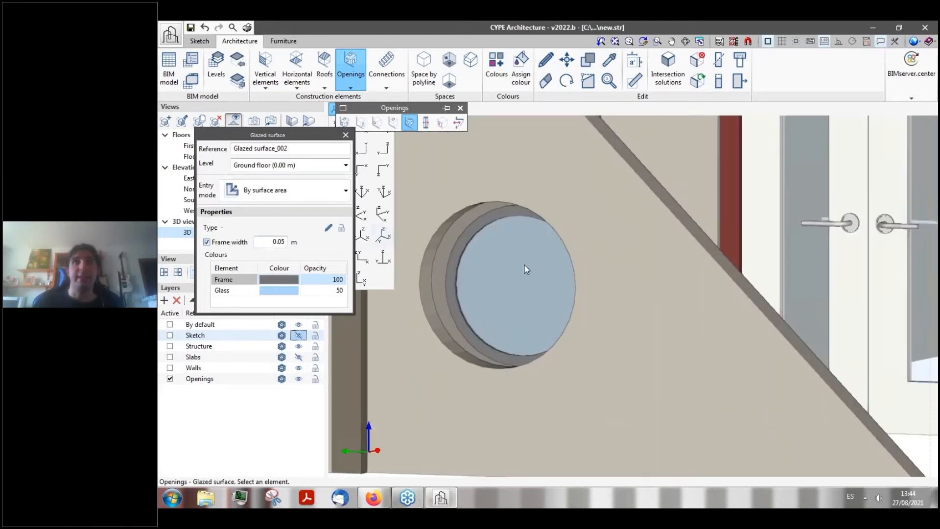
{"action": "middle_click_drag", "start_coordinate": [485, 266], "coordinate": [389, 308]}
- Examine the whole building from several angles, comparing the glazed round opening with the other windows and openings
{"action": "scroll", "coordinate": [428, 283], "scroll_direction": "down", "scroll_amount": 3}
{"action": "scroll", "coordinate": [435, 286], "scroll_direction": "down", "scroll_amount": 3}
{"action": "scroll", "coordinate": [612, 249], "scroll_direction": "down", "scroll_amount": 3}
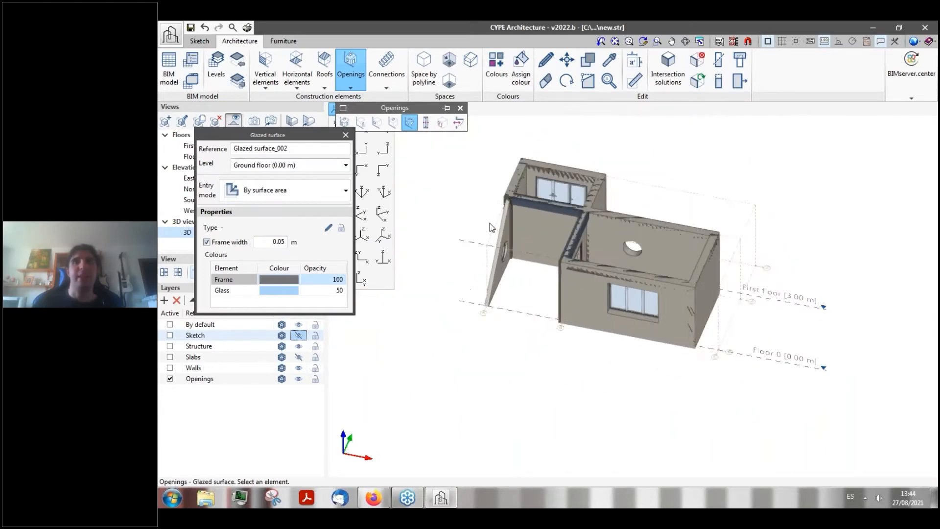
{"action": "scroll", "coordinate": [492, 228], "scroll_direction": "up", "scroll_amount": 3}
{"action": "middle_click_drag", "start_coordinate": [490, 228], "coordinate": [539, 204]}
{"action": "scroll", "coordinate": [542, 206], "scroll_direction": "up", "scroll_amount": 1}
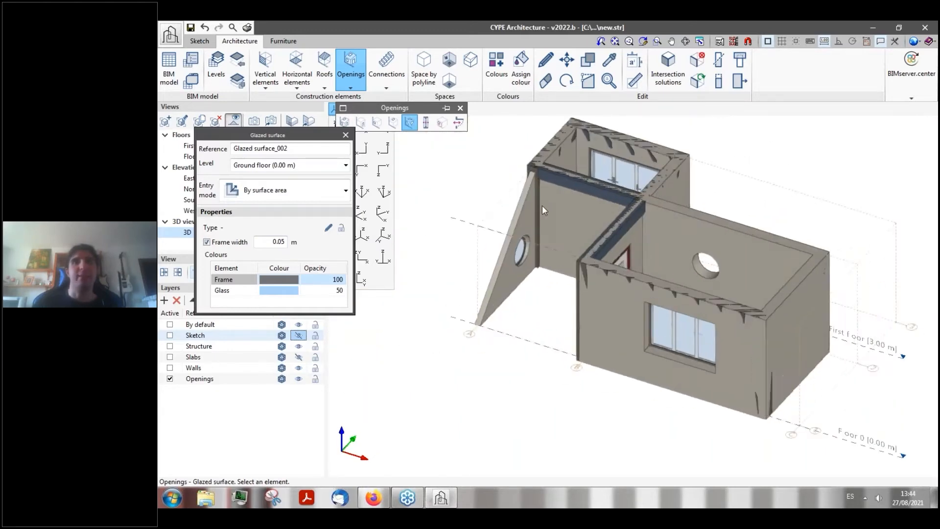
{"action": "scroll", "coordinate": [542, 205], "scroll_direction": "up", "scroll_amount": 2}
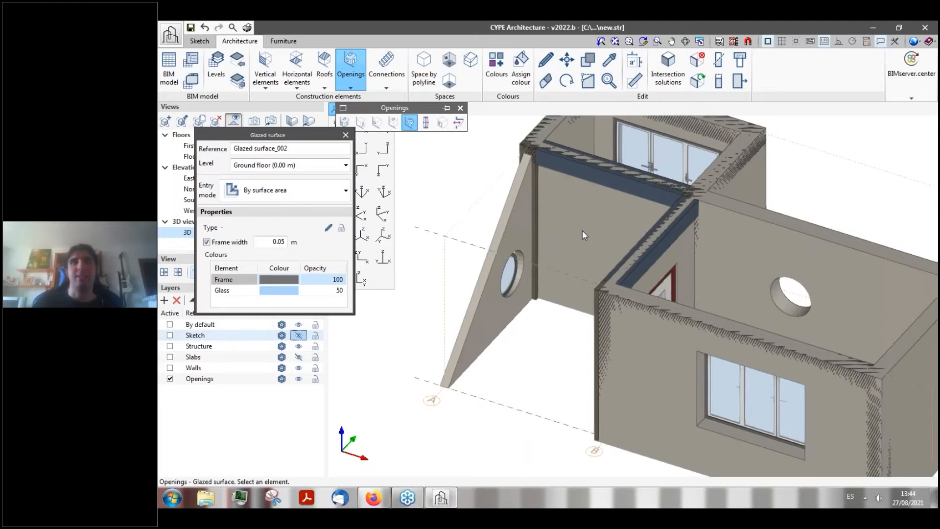
{"action": "middle_click_drag", "start_coordinate": [582, 230], "coordinate": [458, 270]}
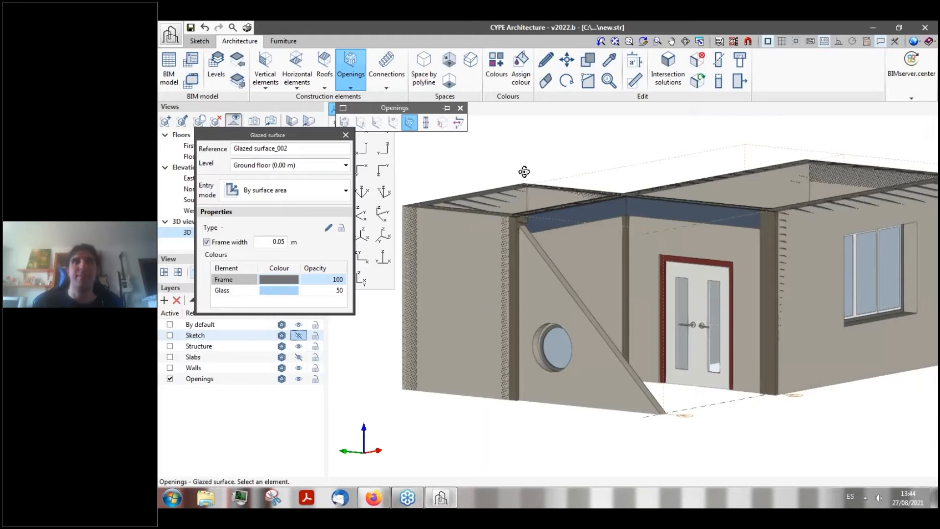
{"action": "middle_click_drag", "start_coordinate": [524, 171], "coordinate": [386, 186]}
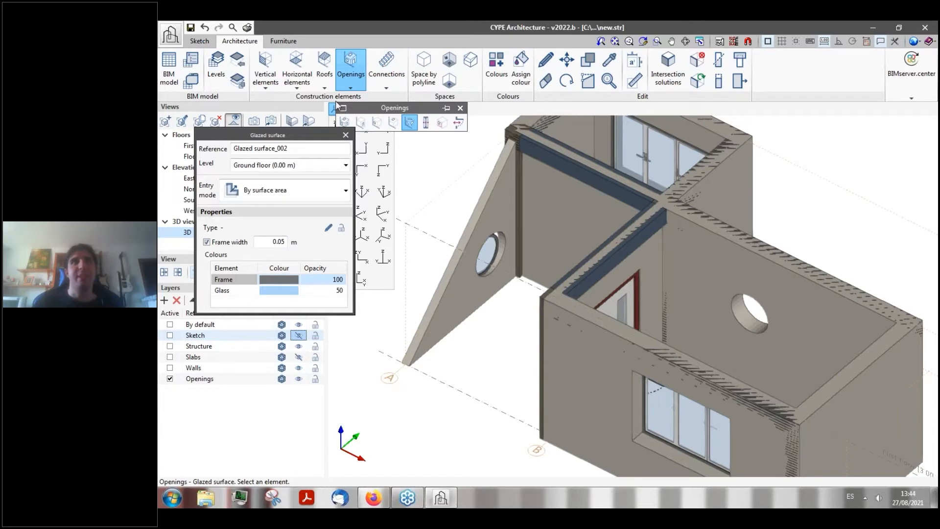
- Start a stair span on the ground floor and orient it to run alongside the sloped wall
{"action": "left_click", "coordinate": [389, 84]}
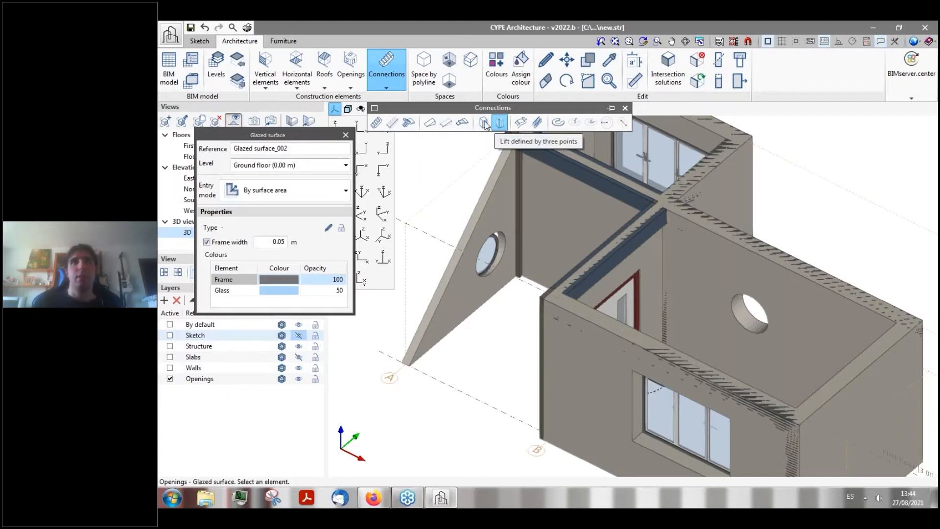
{"action": "left_click", "coordinate": [377, 123]}
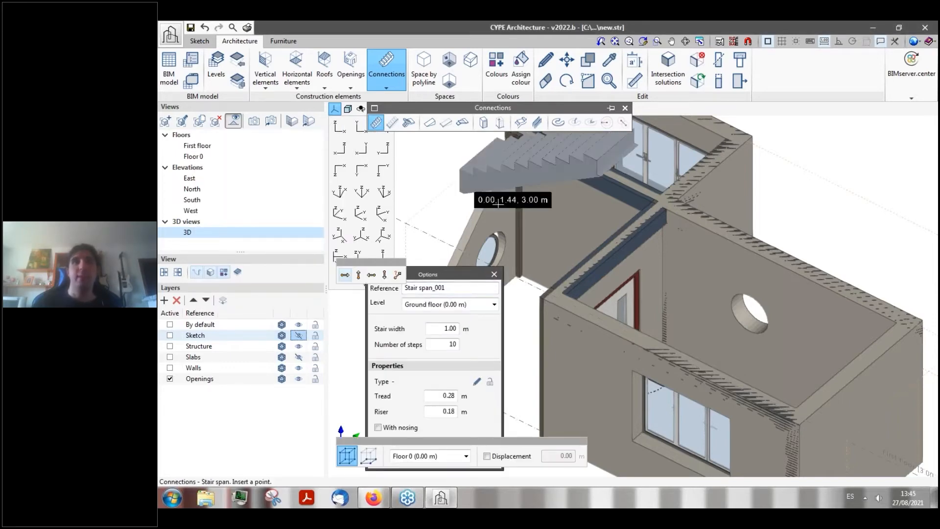
{"action": "scroll", "coordinate": [539, 235], "scroll_direction": "down", "scroll_amount": 4}
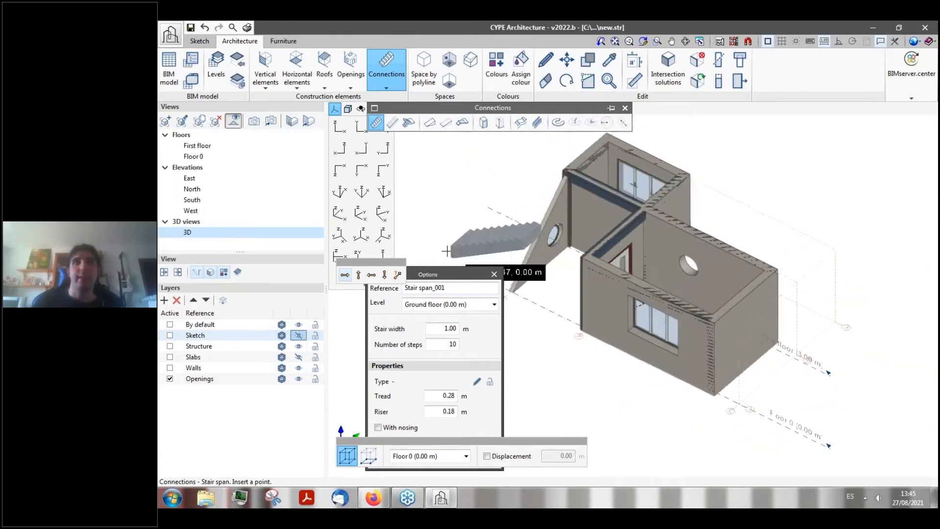
{"action": "scroll", "coordinate": [447, 251], "scroll_direction": "up", "scroll_amount": 3}
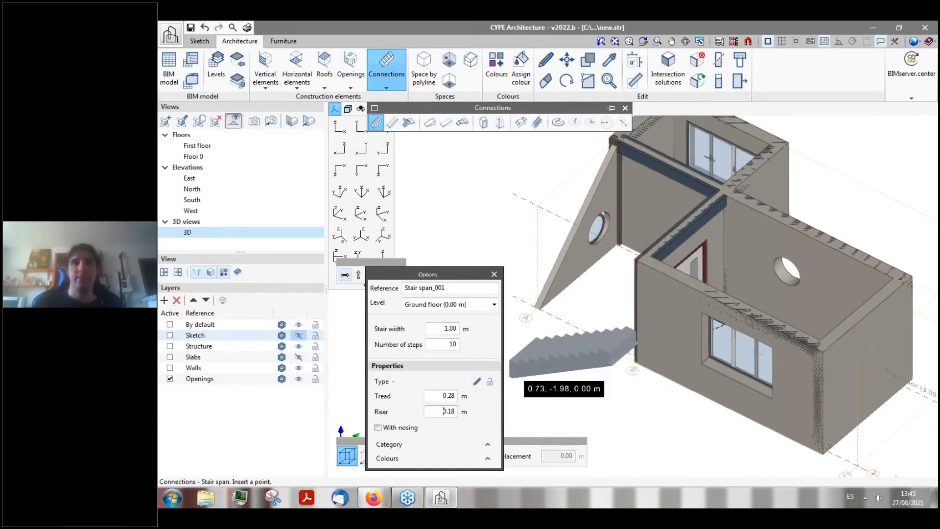
{"action": "left_click", "coordinate": [299, 335]}
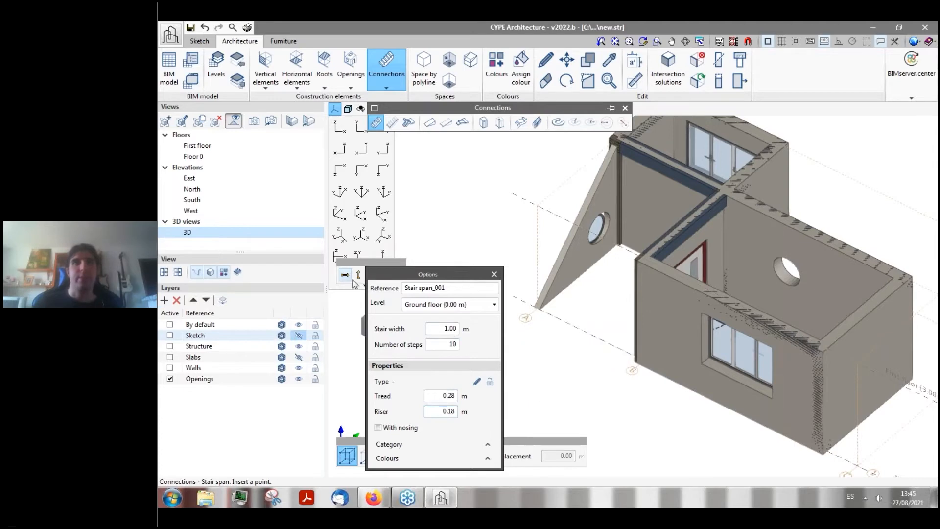
{"action": "left_click_drag", "start_coordinate": [406, 276], "coordinate": [433, 315]}
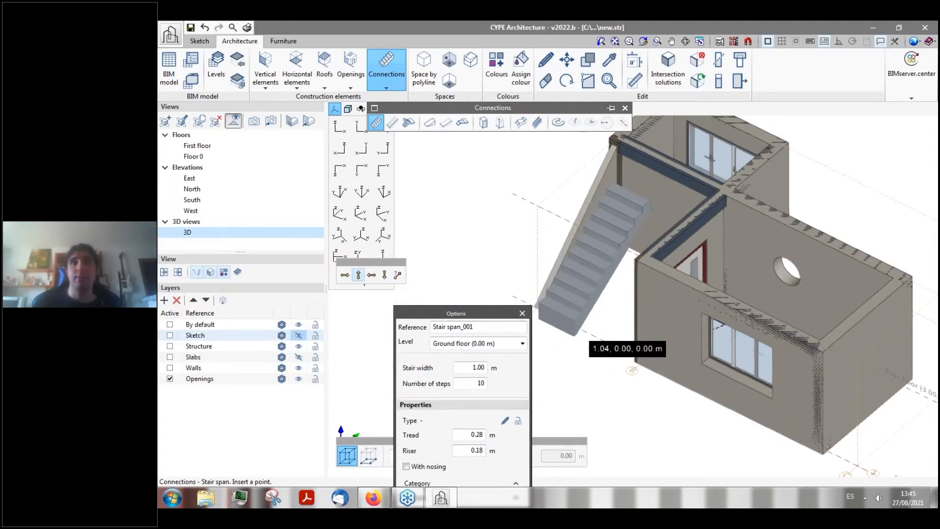
{"action": "mouse_move", "coordinate": [447, 314]}
{"action": "left_mouse_down"}
{"action": "mouse_move", "coordinate": [446, 290]}
{"action": "mouse_move", "coordinate": [458, 300]}
{"action": "left_mouse_up"}
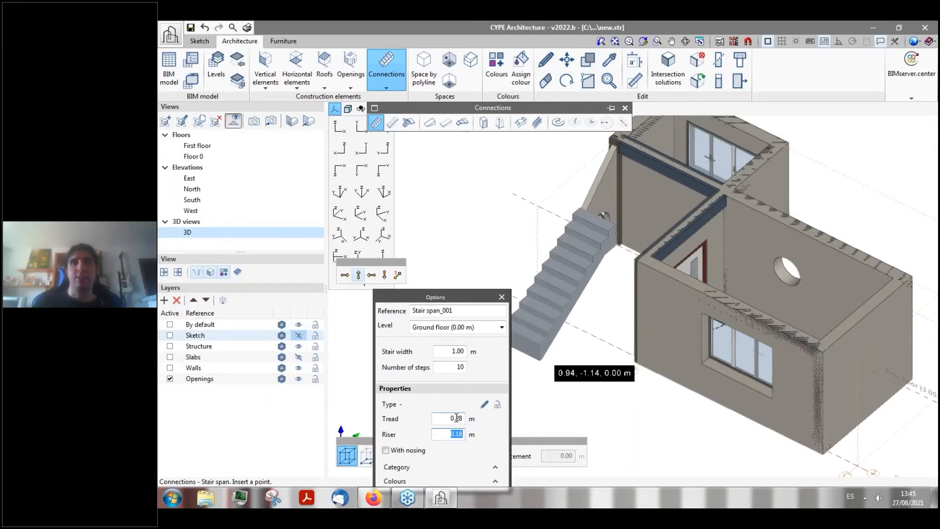
- Give the stair span a 0.30 m tread, 0.15 m riser and 20 steps, and insert it beside the sloped wall's foot
{"action": "type", "text": "30"}
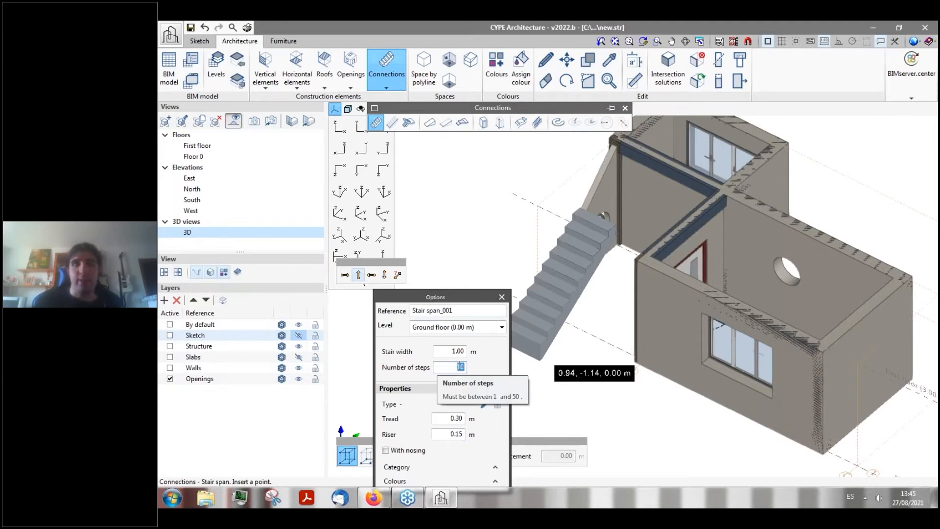
{"action": "type", "text": "20"}
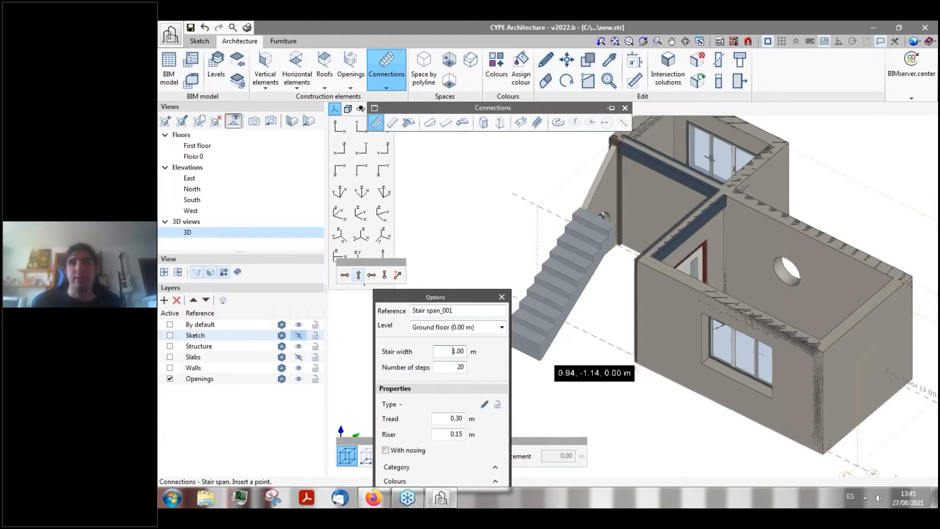
{"action": "scroll", "coordinate": [561, 320], "scroll_direction": "down", "scroll_amount": 2}
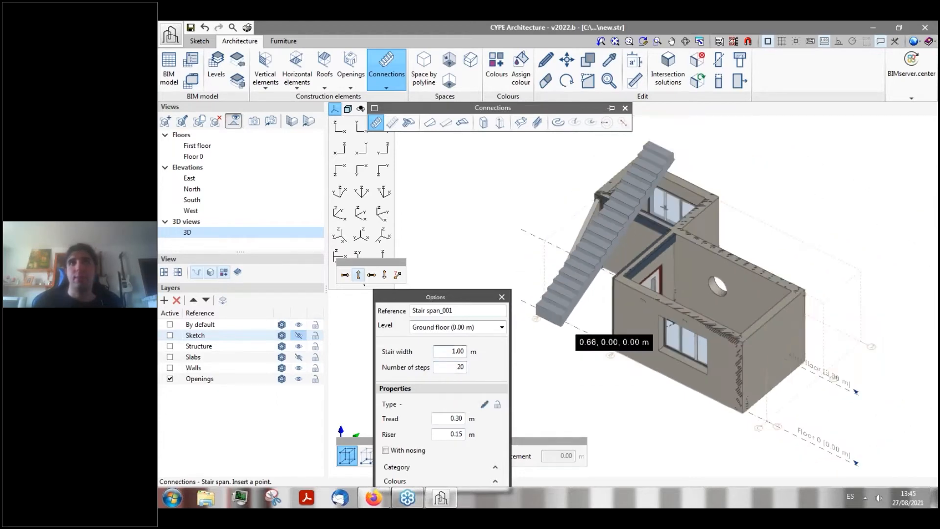
{"action": "middle_click_drag", "start_coordinate": [636, 306], "coordinate": [588, 250], "text": "shift"}
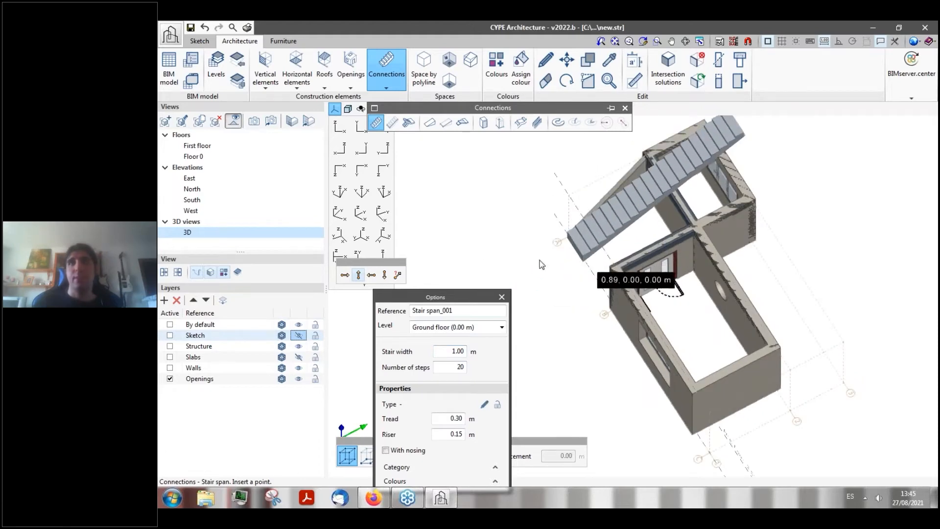
{"action": "left_click", "coordinate": [540, 260]}
- Examine from several angles how the stair span runs past the sloped wall and through the small room
{"action": "middle_click_drag", "start_coordinate": [598, 250], "coordinate": [734, 252], "text": "shift"}
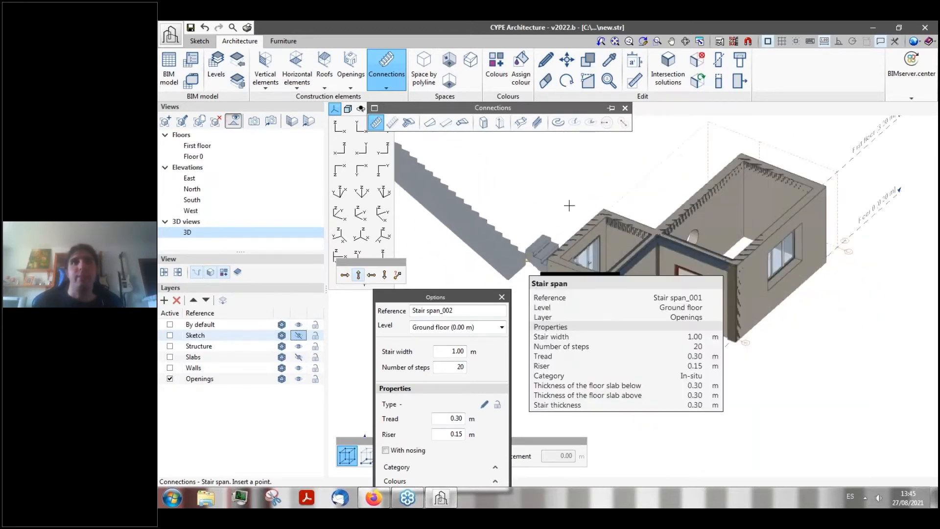
{"action": "left_click", "coordinate": [545, 79]}
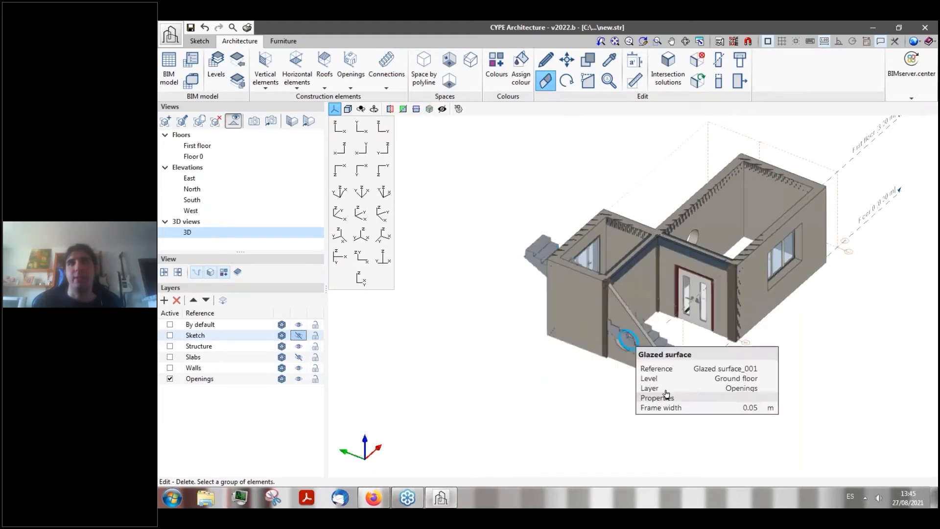
{"action": "scroll", "coordinate": [535, 261], "scroll_direction": "up", "scroll_amount": 5}
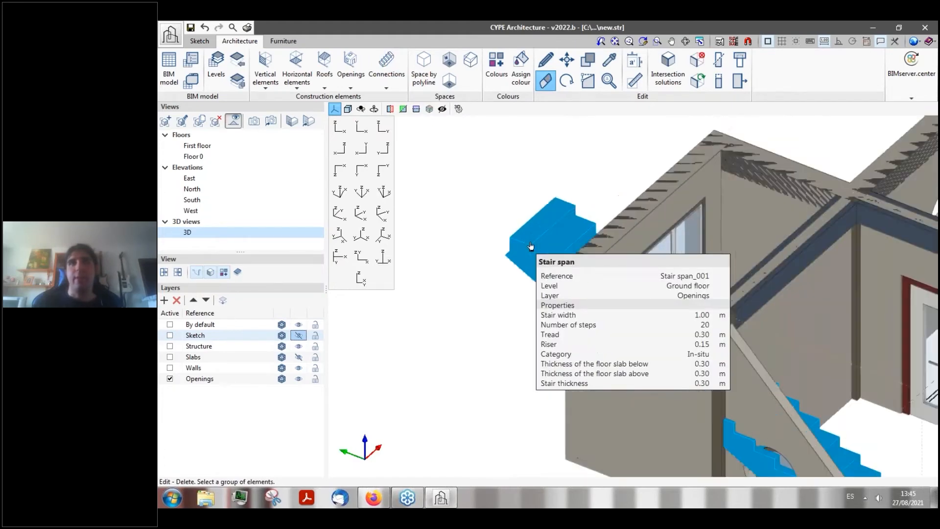
{"action": "scroll", "coordinate": [531, 246], "scroll_direction": "up", "scroll_amount": 2}
{"action": "mouse_move", "coordinate": [522, 262]}
{"action": "middle_mouse_down", "text": "shift"}
{"action": "mouse_move", "coordinate": [632, 232]}
{"action": "mouse_move", "coordinate": [509, 250]}
{"action": "middle_mouse_up", "text": "shift"}
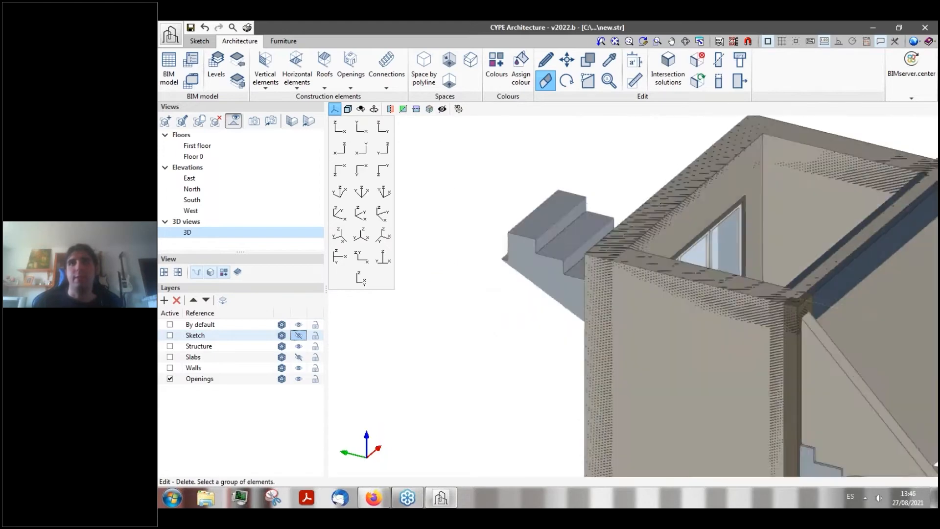
{"action": "scroll", "coordinate": [516, 201], "scroll_direction": "down", "scroll_amount": 4}
{"action": "middle_click_drag", "start_coordinate": [516, 199], "coordinate": [606, 224]}
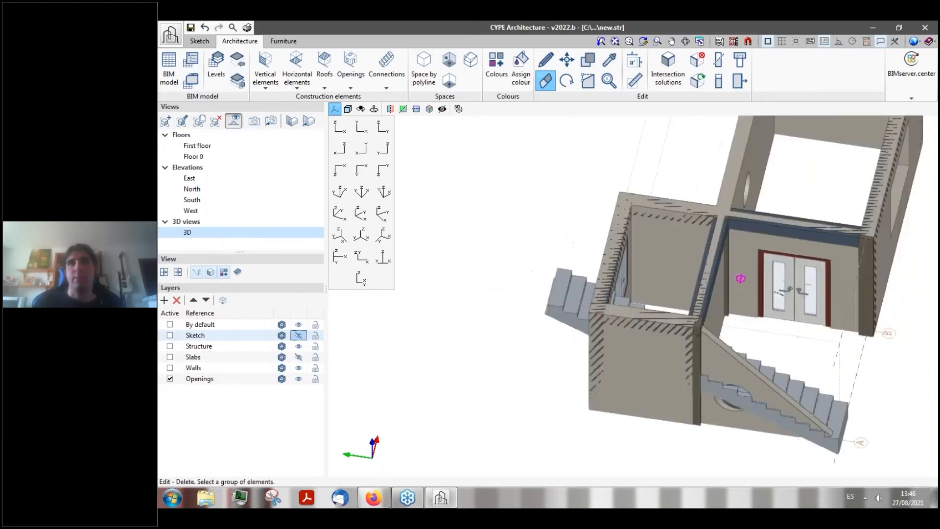
{"action": "scroll", "coordinate": [484, 224], "scroll_direction": "down", "scroll_amount": 4}
{"action": "scroll", "coordinate": [593, 279], "scroll_direction": "up", "scroll_amount": 4}
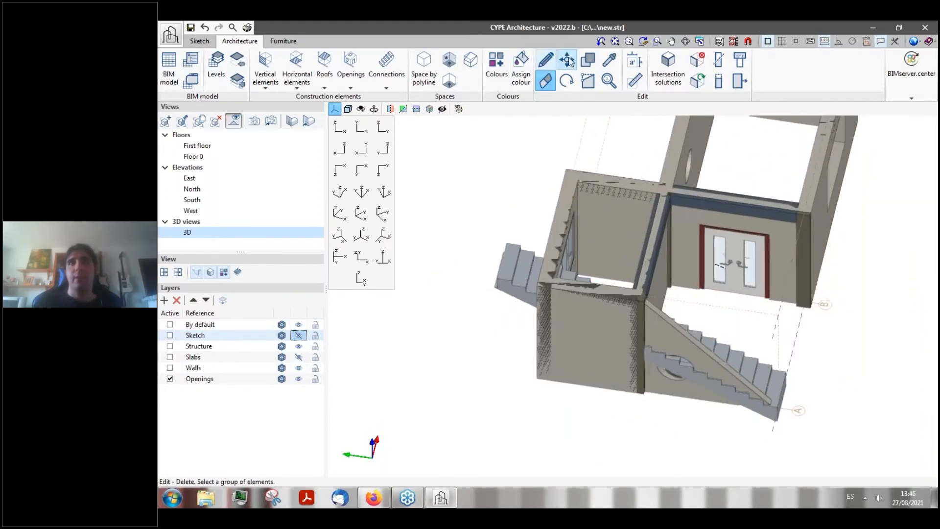
- Move the stair span so that its upper corner meets the small room's top corner at the high end of the sloped wall
{"action": "left_click", "coordinate": [567, 60]}
{"action": "left_click", "coordinate": [501, 280]}
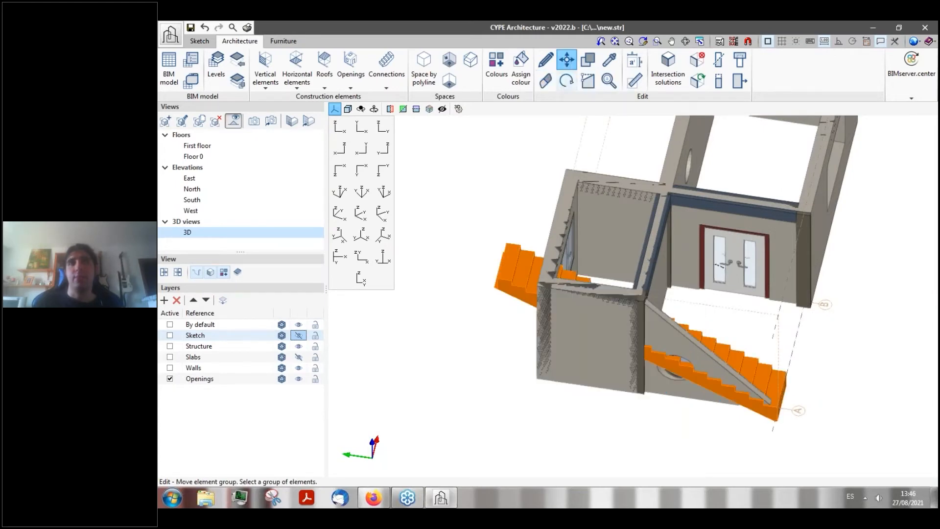
{"action": "scroll", "coordinate": [507, 268], "scroll_direction": "up", "scroll_amount": 7}
{"action": "right_click", "coordinate": [498, 277]}
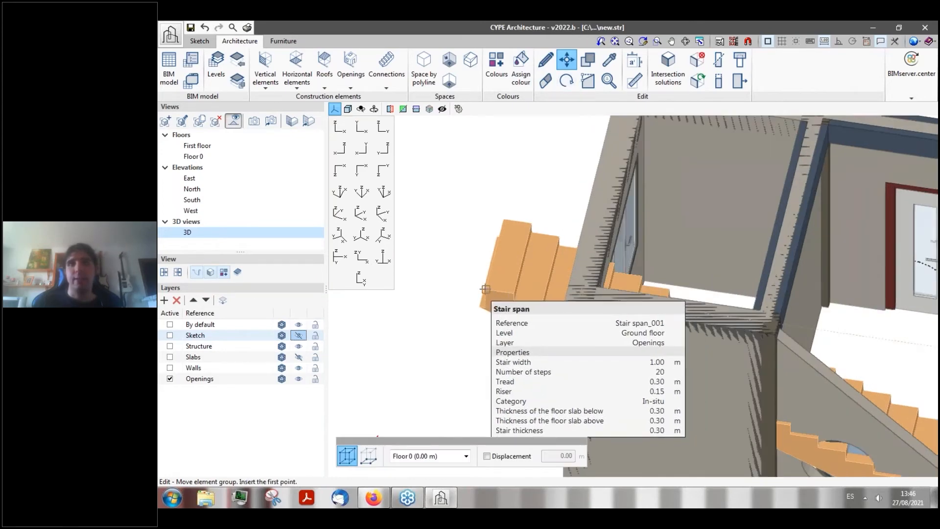
{"action": "left_click", "coordinate": [485, 289]}
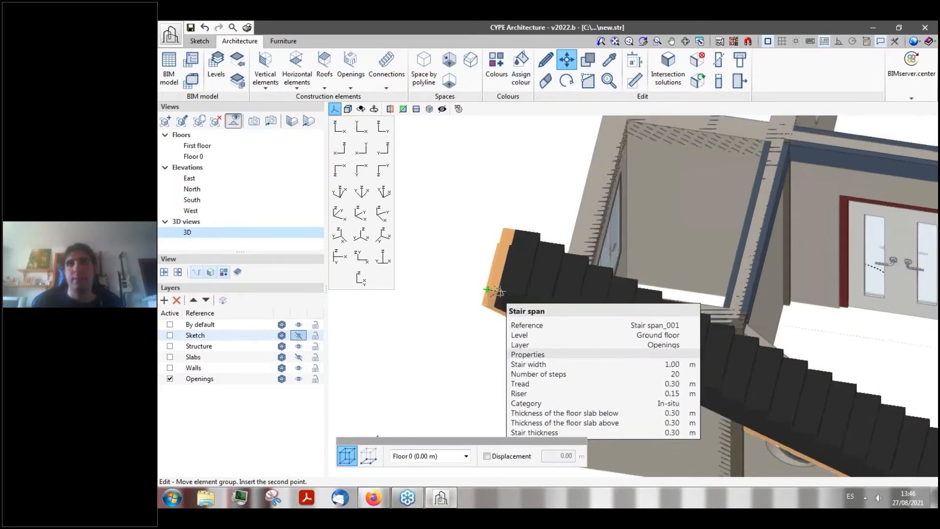
{"action": "scroll", "coordinate": [498, 292], "scroll_direction": "down", "scroll_amount": 5}
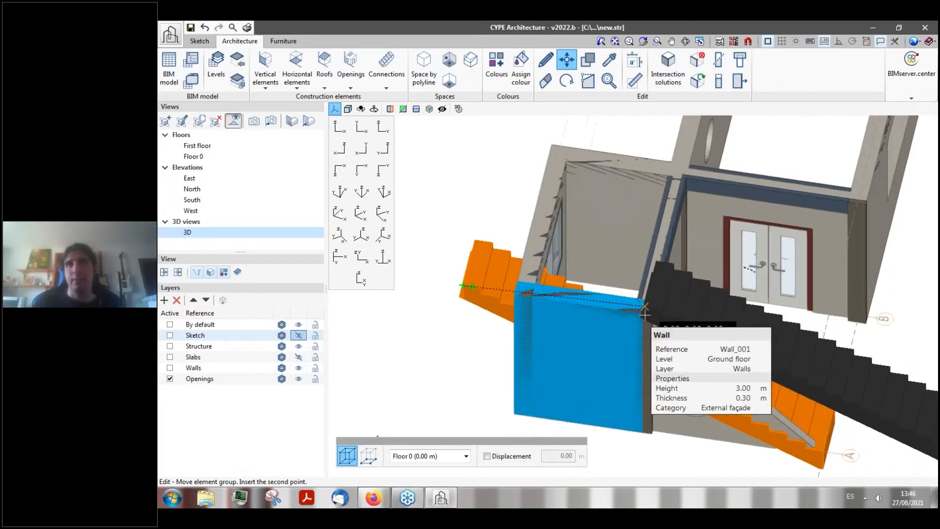
{"action": "scroll", "coordinate": [645, 314], "scroll_direction": "up", "scroll_amount": 3}
{"action": "left_click", "coordinate": [629, 315]}
{"action": "scroll", "coordinate": [630, 315], "scroll_direction": "up", "scroll_amount": 3}
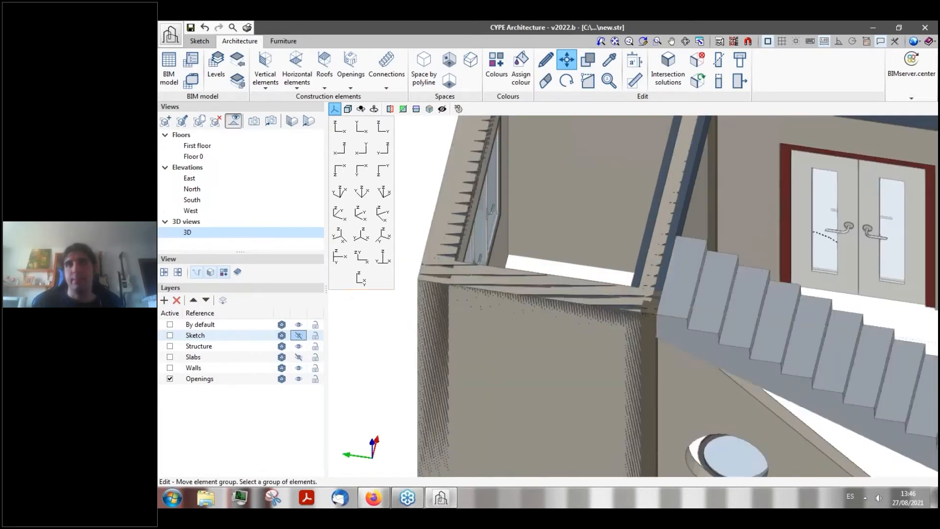
{"action": "scroll", "coordinate": [421, 303], "scroll_direction": "down", "scroll_amount": 5}
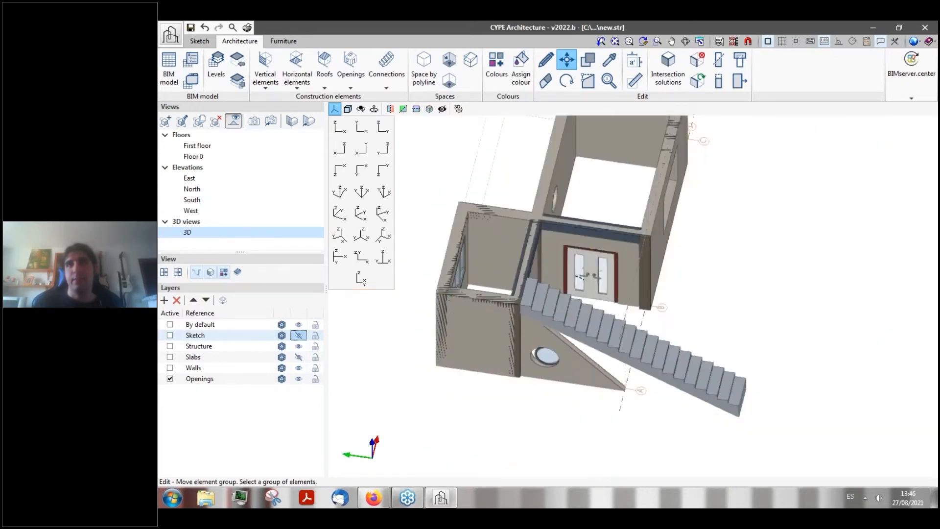
- Copy the stair span to the beam corner beside the double door, and delete the original span at the sloped wall
{"action": "left_click", "coordinate": [584, 64]}
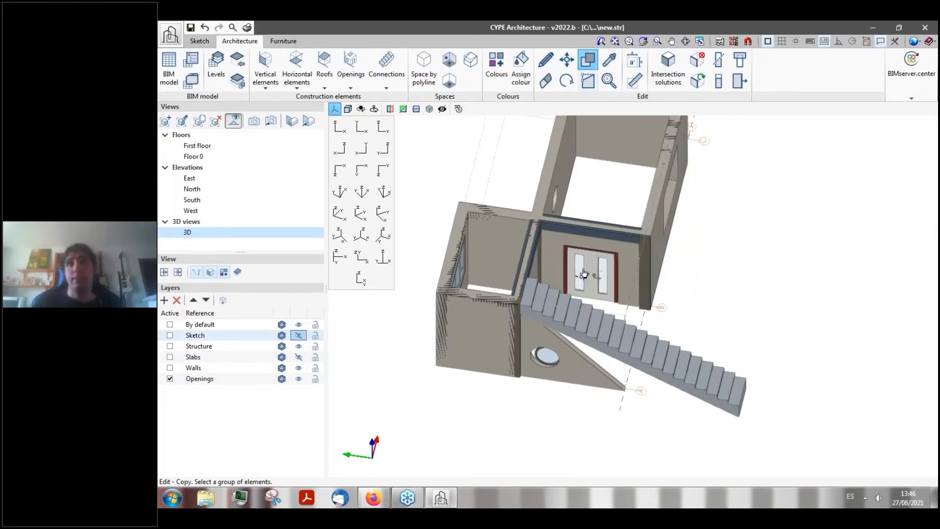
{"action": "left_click", "coordinate": [563, 316]}
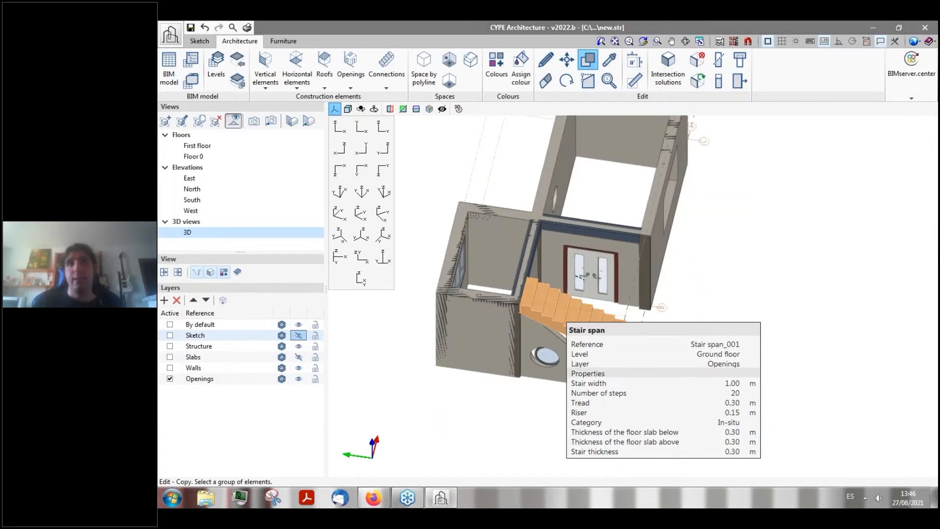
{"action": "right_click", "coordinate": [563, 318]}
{"action": "scroll", "coordinate": [519, 308], "scroll_direction": "up", "scroll_amount": 5}
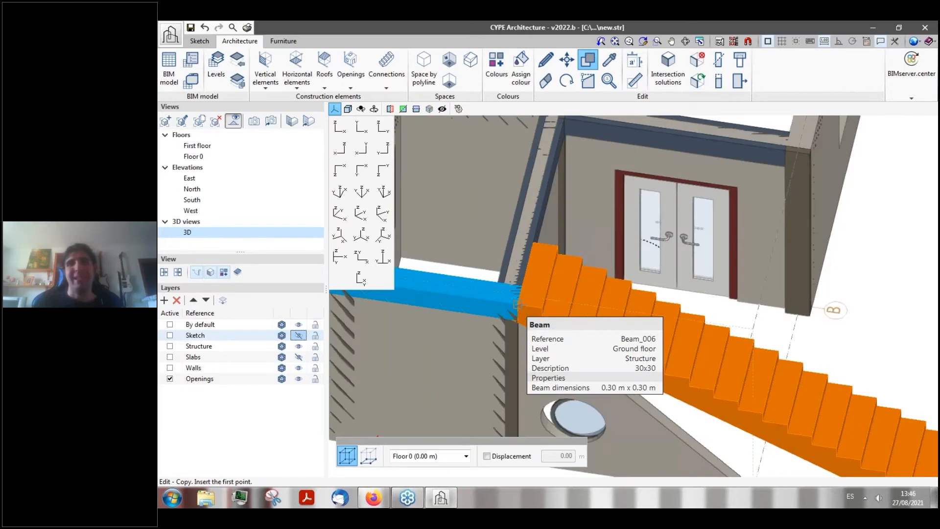
{"action": "left_click", "coordinate": [518, 304]}
{"action": "scroll", "coordinate": [538, 284], "scroll_direction": "down", "scroll_amount": 4}
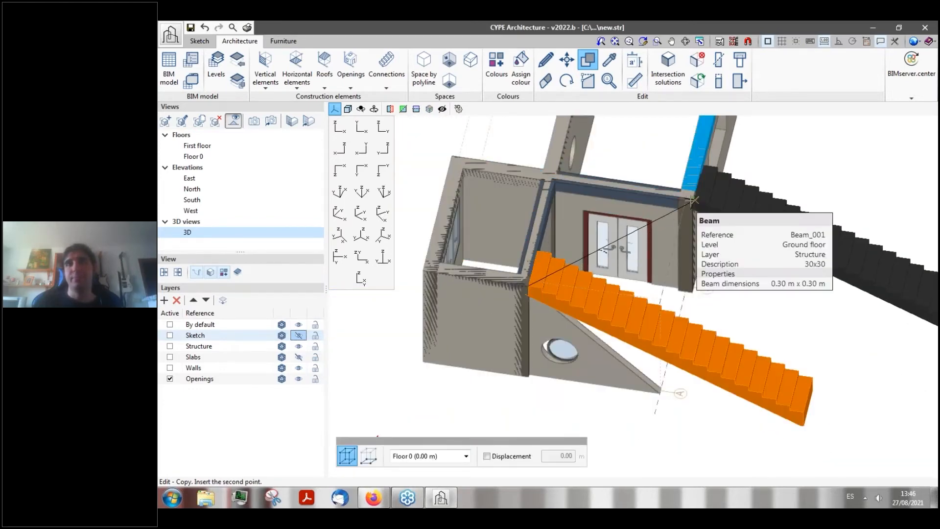
{"action": "left_click", "coordinate": [695, 199]}
{"action": "scroll", "coordinate": [759, 181], "scroll_direction": "down", "scroll_amount": 2}
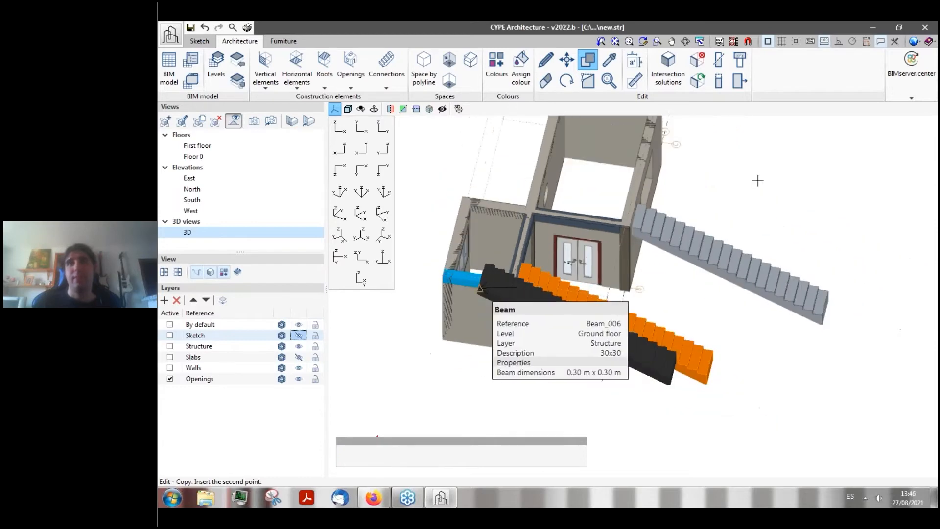
{"action": "left_click", "coordinate": [545, 80]}
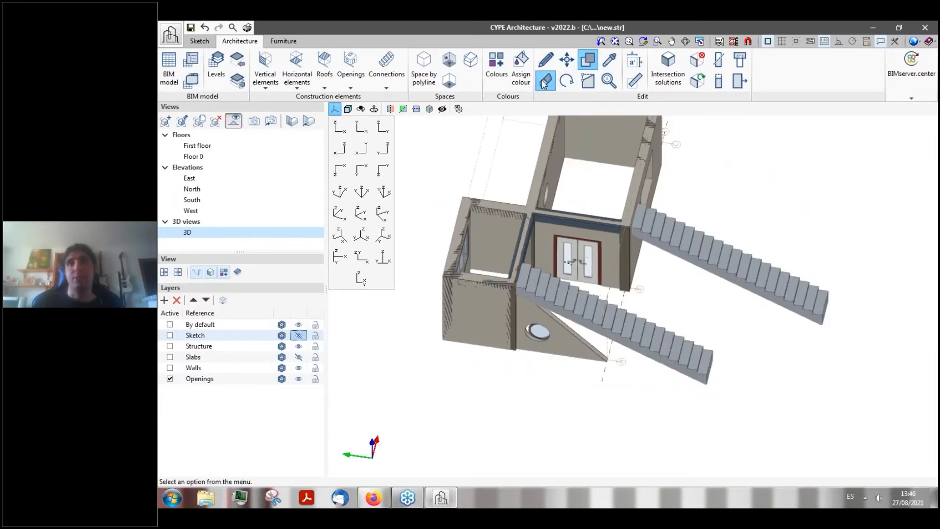
{"action": "left_click", "coordinate": [572, 306]}
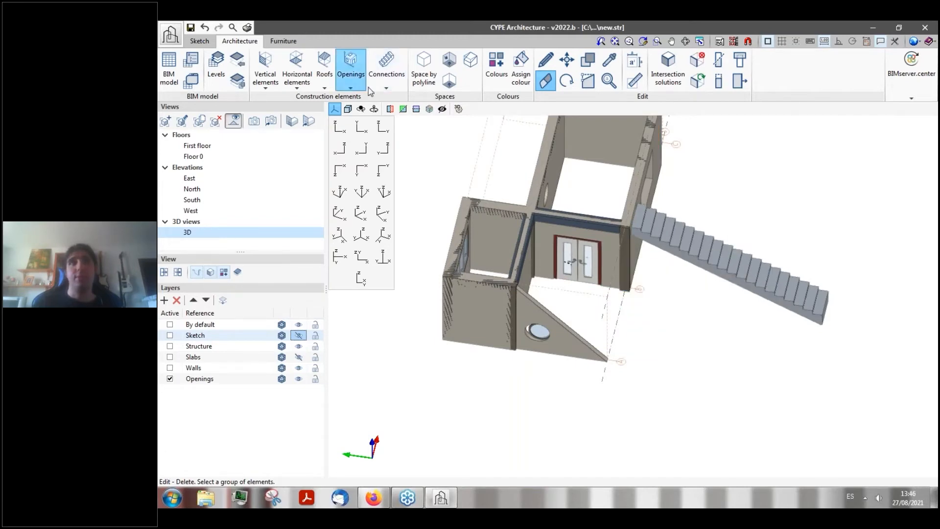
- Start a stair span defined by three points with a 0.18 m riser, and place its two lower points from the sloped wall's foot
{"action": "left_click", "coordinate": [386, 73]}
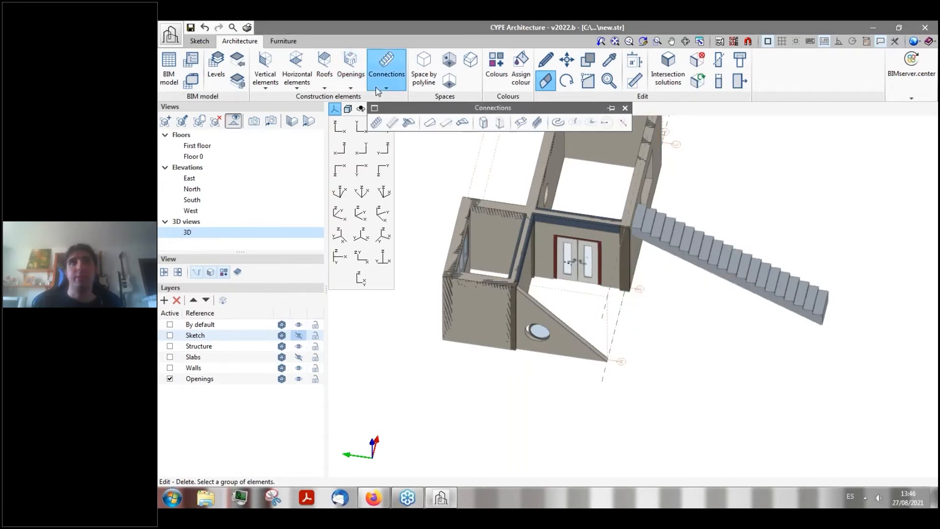
{"action": "left_click", "coordinate": [396, 125]}
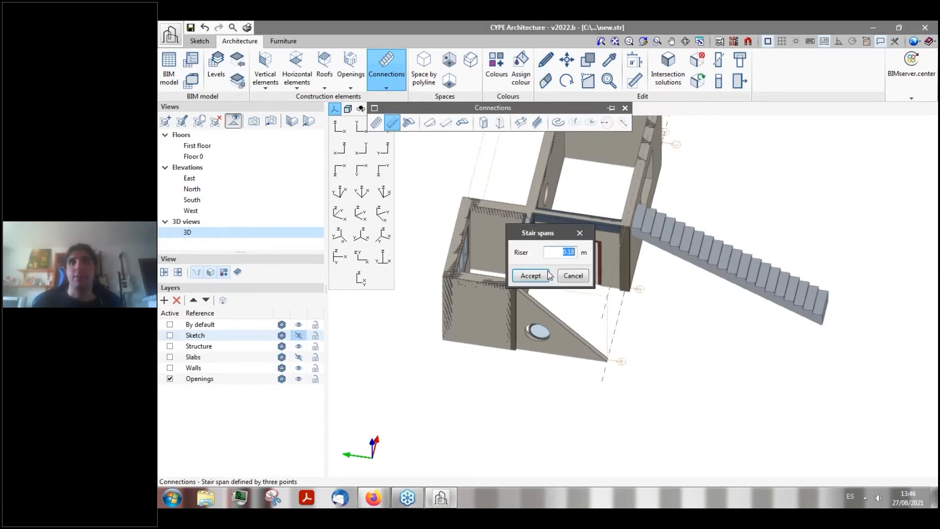
{"action": "left_click", "coordinate": [530, 275]}
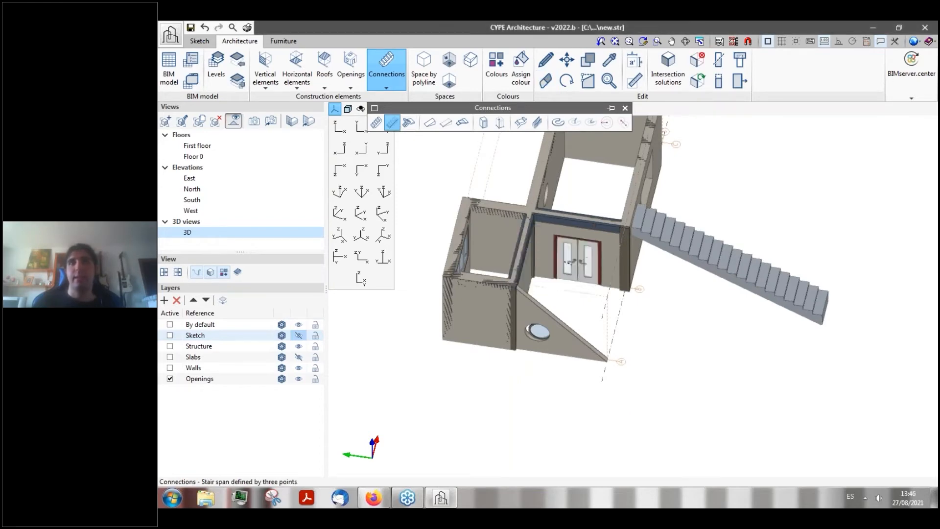
{"action": "scroll", "coordinate": [535, 317], "scroll_direction": "up", "scroll_amount": 2}
{"action": "middle_click_drag", "start_coordinate": [535, 318], "coordinate": [454, 275]}
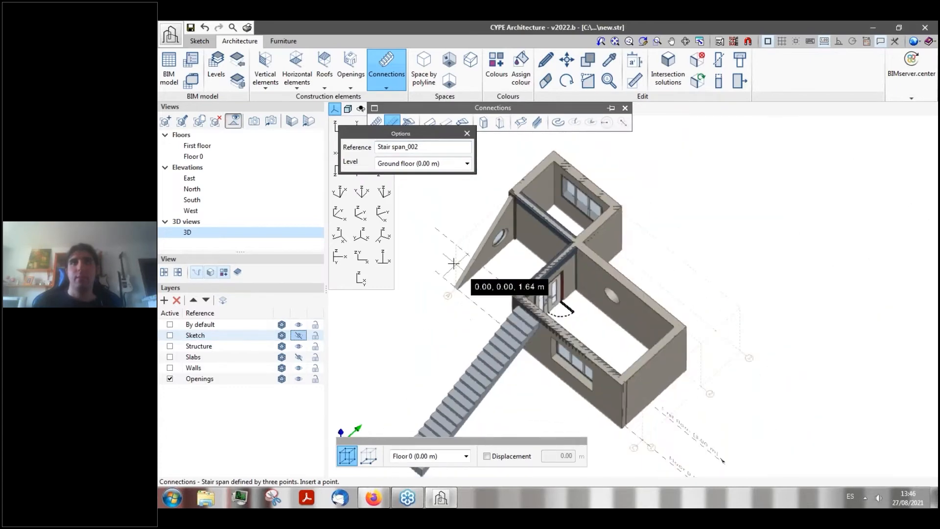
{"action": "scroll", "coordinate": [458, 293], "scroll_direction": "up", "scroll_amount": 2}
{"action": "left_click", "coordinate": [462, 315]}
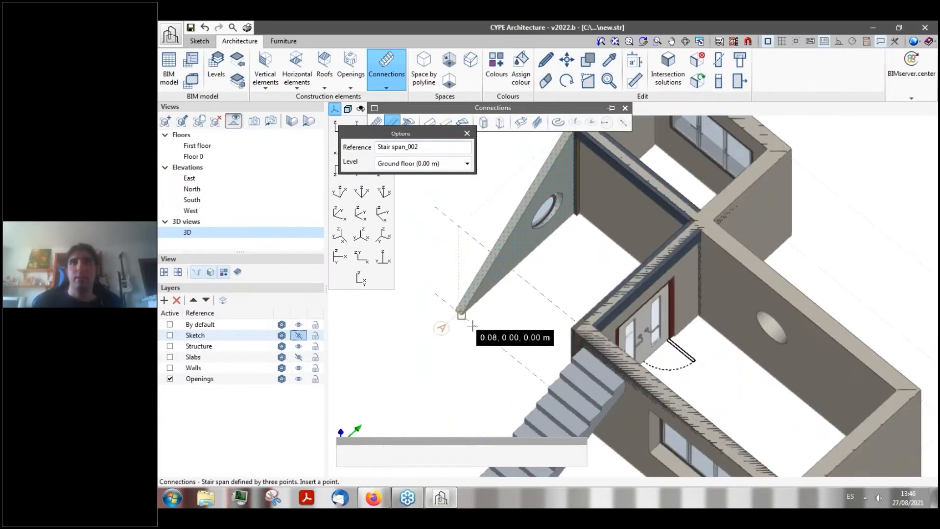
{"action": "left_click", "coordinate": [495, 342]}
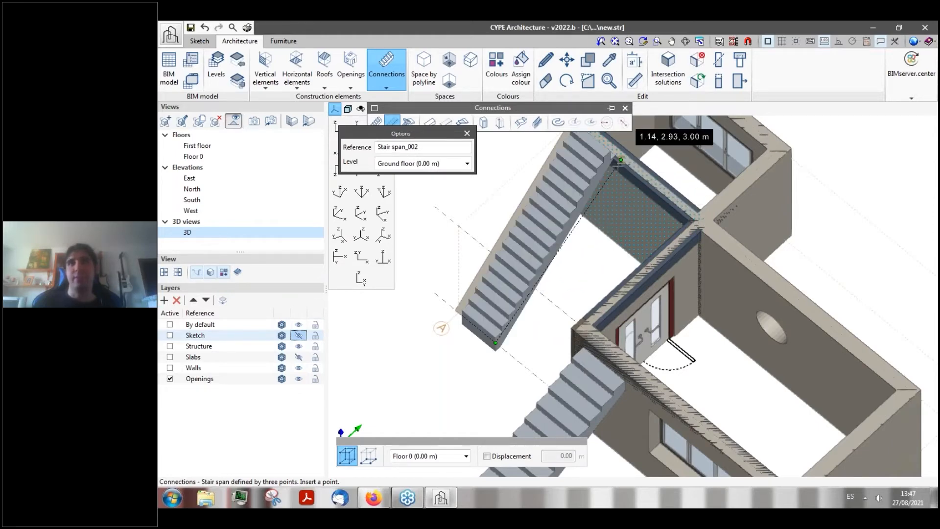
- Place the span's upper point at the top beam and insert it with a 0.81 m width, 17 steps, 0.17 m tread and 0.18 m riser
{"action": "middle_click_drag", "start_coordinate": [640, 200], "coordinate": [455, 152], "text": "shift"}
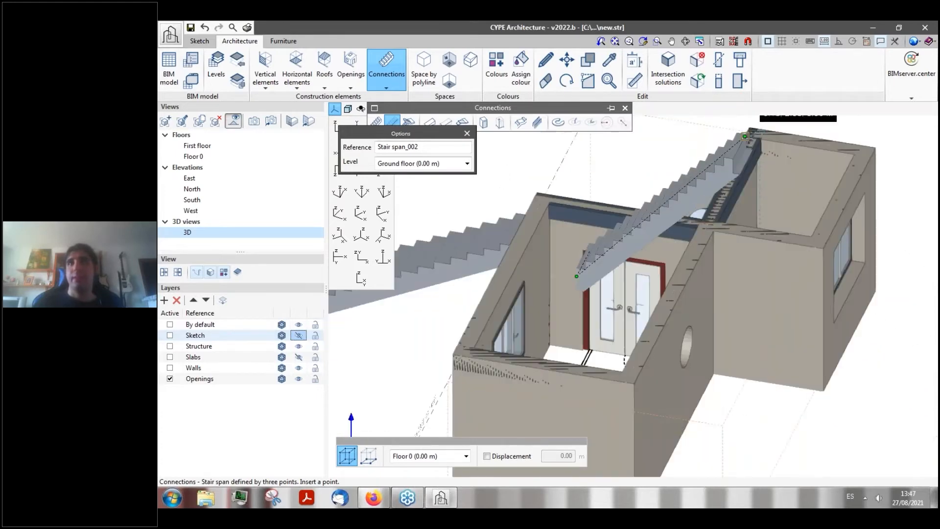
{"action": "scroll", "coordinate": [745, 145], "scroll_direction": "up", "scroll_amount": 3}
{"action": "scroll", "coordinate": [745, 145], "scroll_direction": "up", "scroll_amount": 3}
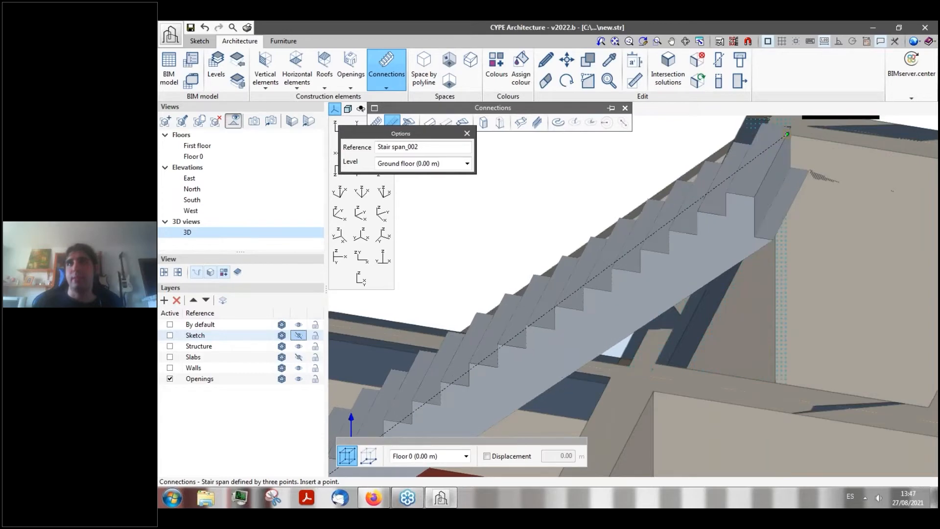
{"action": "left_click", "coordinate": [741, 126]}
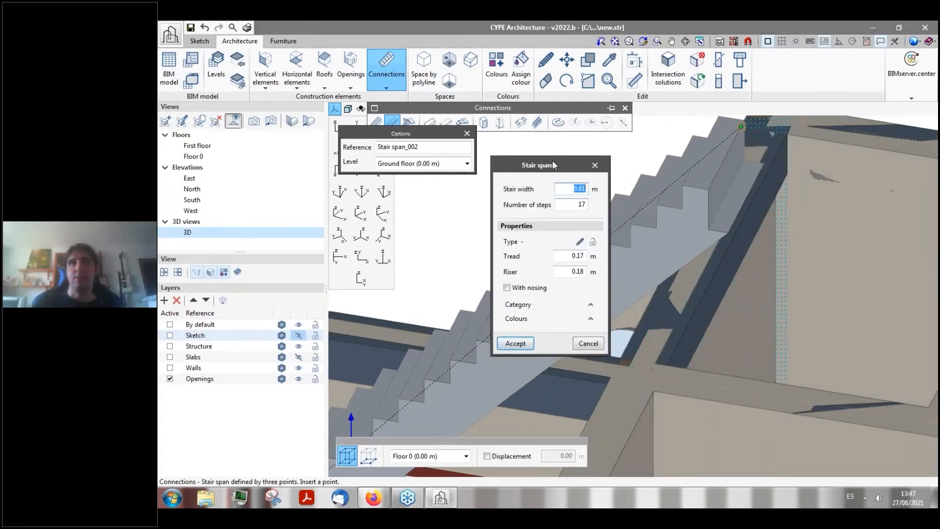
{"action": "left_click_drag", "start_coordinate": [552, 160], "coordinate": [507, 161]}
{"action": "left_click", "coordinate": [519, 190]}
{"action": "left_click", "coordinate": [524, 205]}
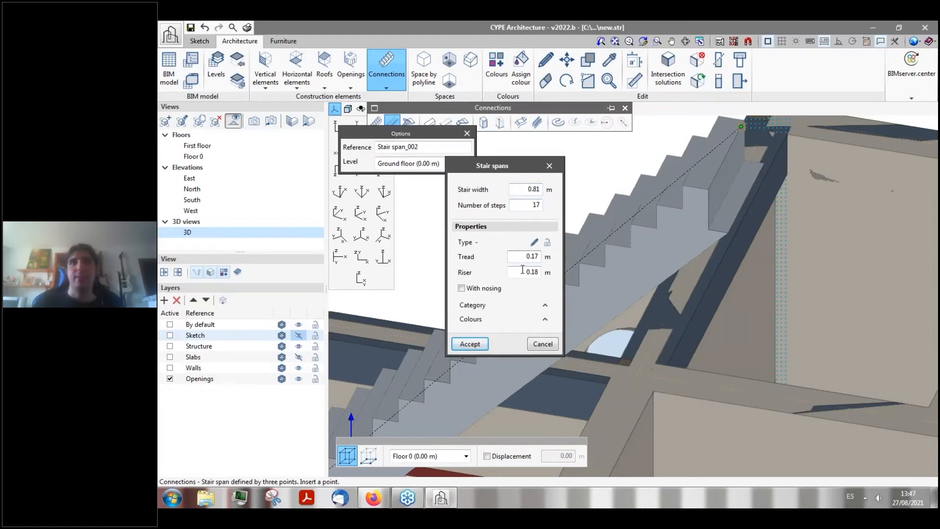
{"action": "left_click", "coordinate": [470, 344]}
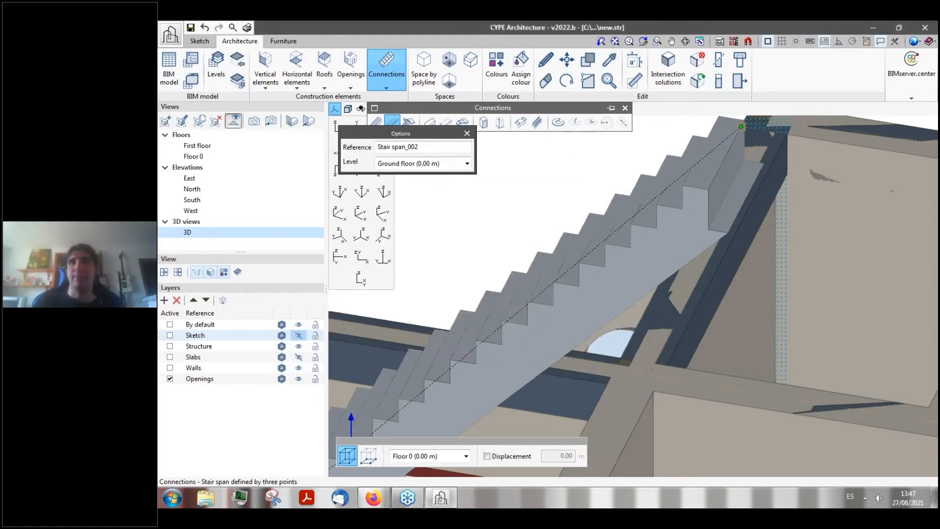
- Examine from several angles how the new stair span meets the sloped wall and the top beam
{"action": "middle_click_drag", "start_coordinate": [590, 204], "coordinate": [698, 169]}
{"action": "scroll", "coordinate": [630, 229], "scroll_direction": "down", "scroll_amount": 2}
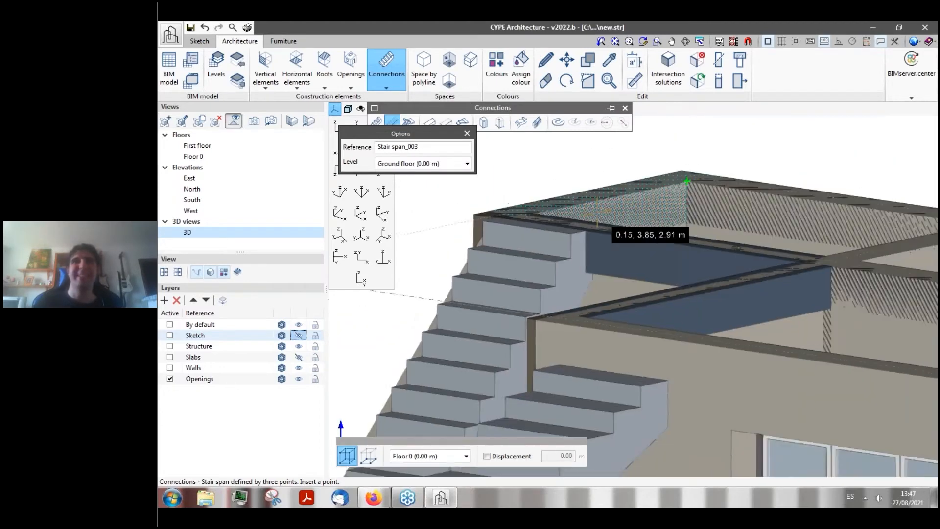
{"action": "middle_click_drag", "start_coordinate": [630, 229], "coordinate": [657, 245]}
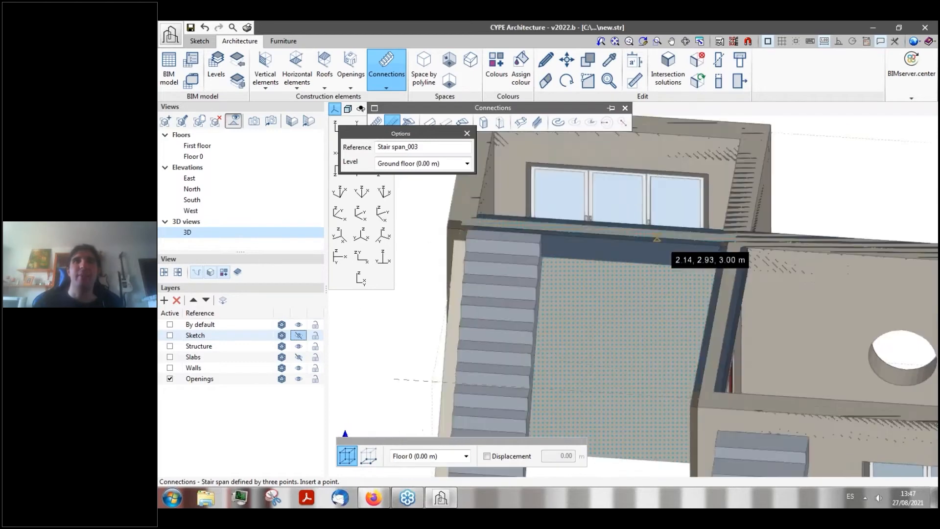
{"action": "scroll", "coordinate": [646, 181], "scroll_direction": "down", "scroll_amount": 3}
{"action": "middle_click_drag", "start_coordinate": [646, 181], "coordinate": [621, 274]}
{"action": "scroll", "coordinate": [650, 287], "scroll_direction": "up", "scroll_amount": 2}
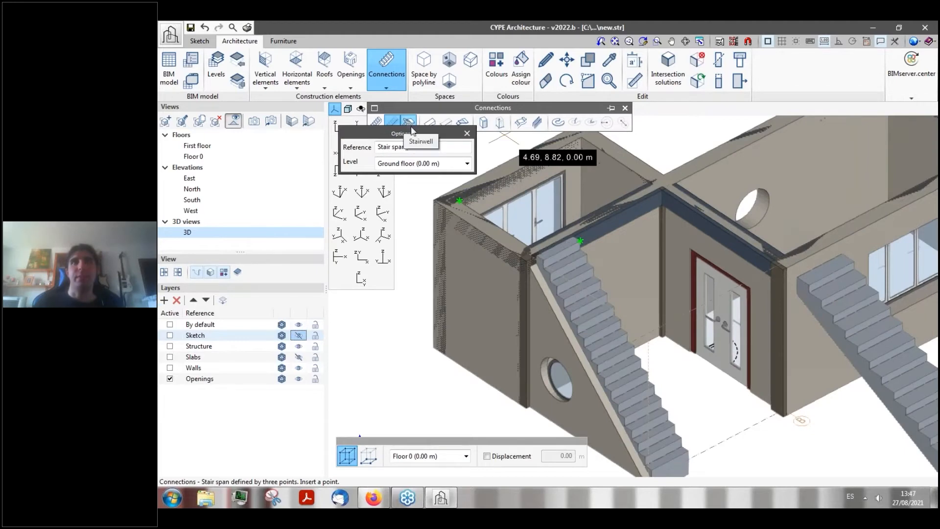
- Start a stairwell on the ground floor level with 10 repetitions, a left railing and the third span layout
{"action": "left_click_drag", "start_coordinate": [418, 135], "coordinate": [410, 185]}
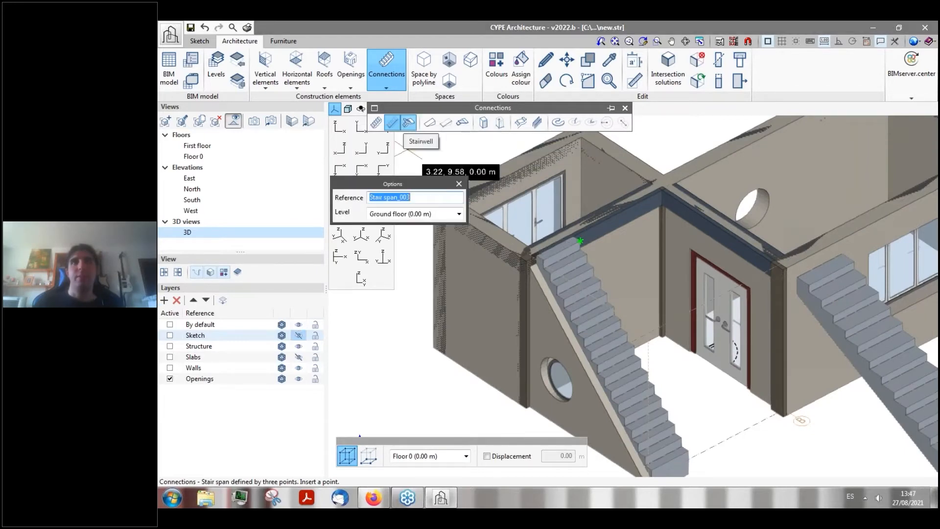
{"action": "left_click", "coordinate": [580, 241]}
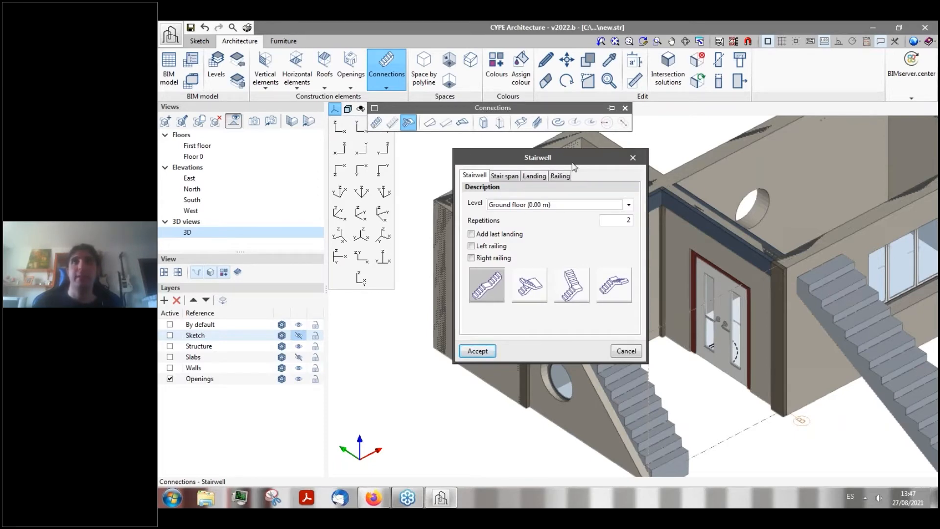
{"action": "left_click_drag", "start_coordinate": [580, 163], "coordinate": [344, 192]}
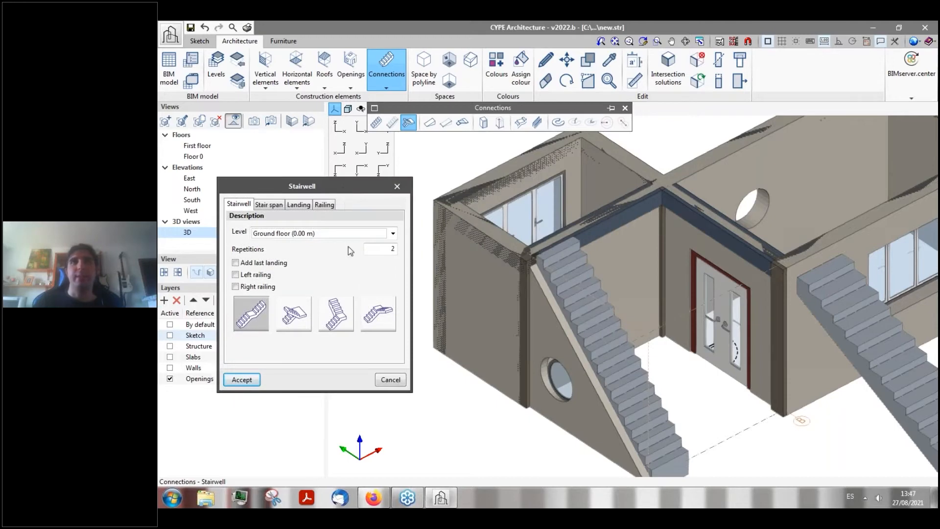
{"action": "double_click", "coordinate": [385, 251]}
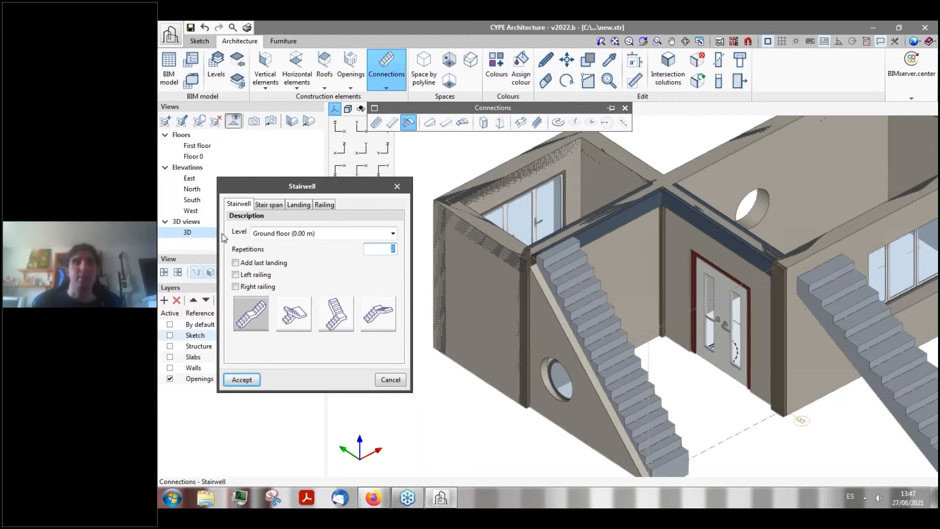
{"action": "left_click", "coordinate": [240, 207]}
{"action": "left_click", "coordinate": [392, 233]}
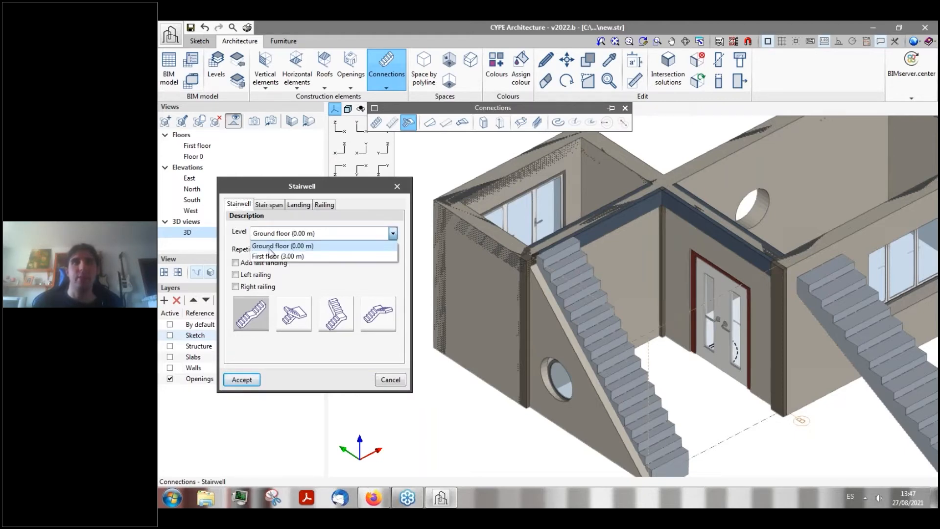
{"action": "left_click", "coordinate": [270, 247]}
{"action": "left_click", "coordinate": [378, 245]}
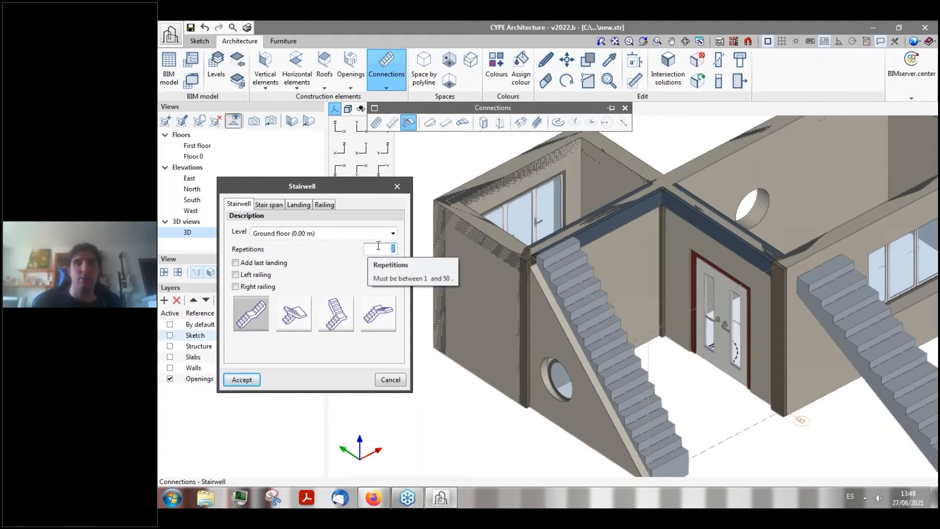
{"action": "type", "text": "10"}
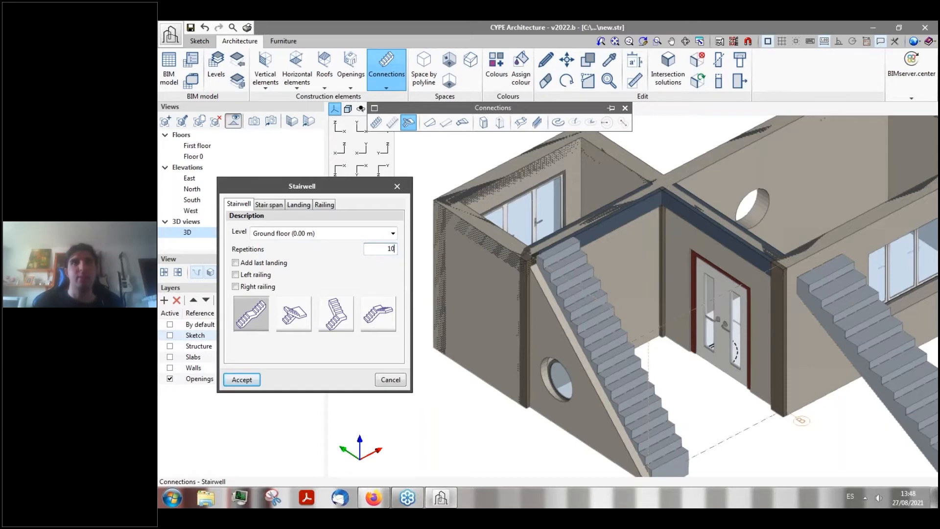
{"action": "left_click", "coordinate": [235, 275]}
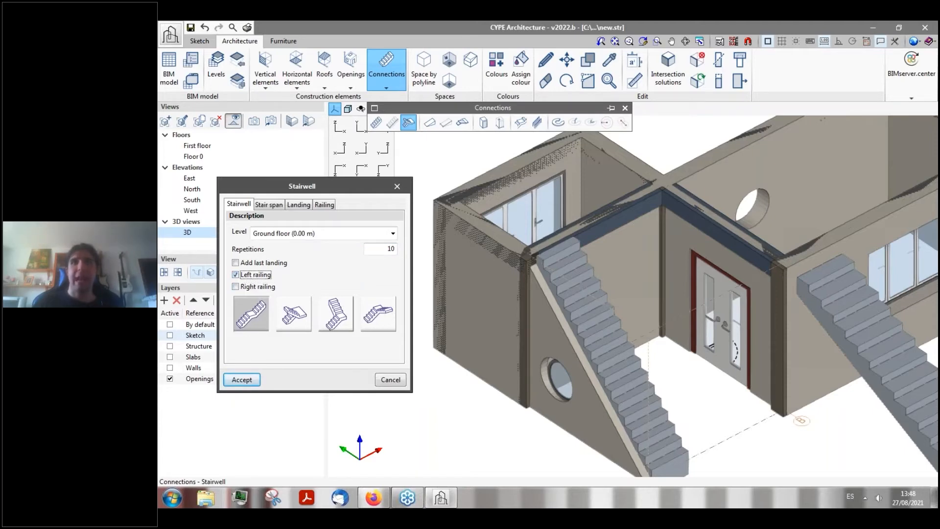
{"action": "left_click", "coordinate": [341, 315]}
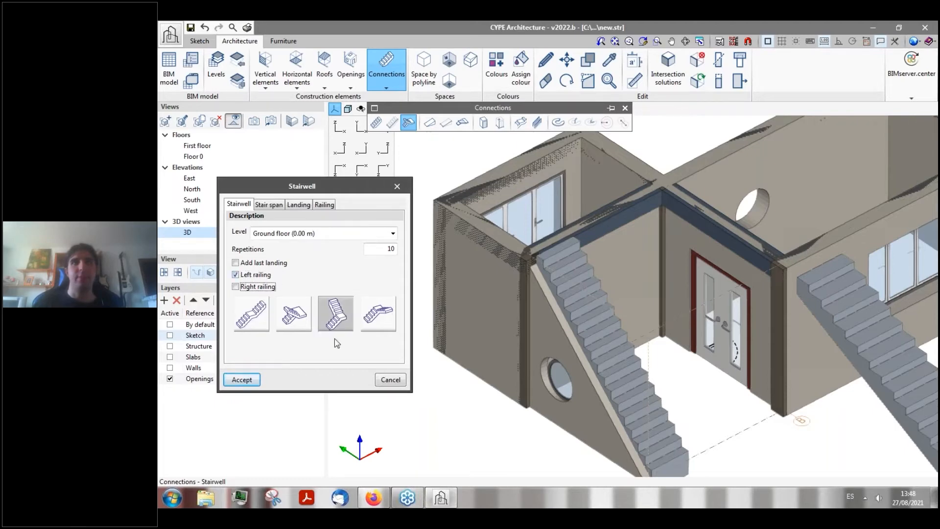
- Review the stairwell's span dimensions and set the landing thickness to 0.20 m
{"action": "left_click", "coordinate": [266, 206]}
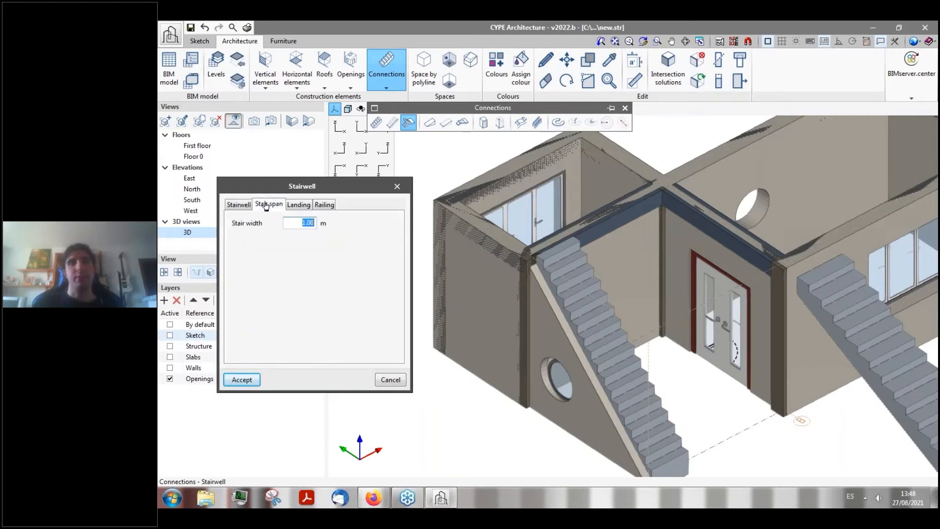
{"action": "left_click", "coordinate": [304, 222]}
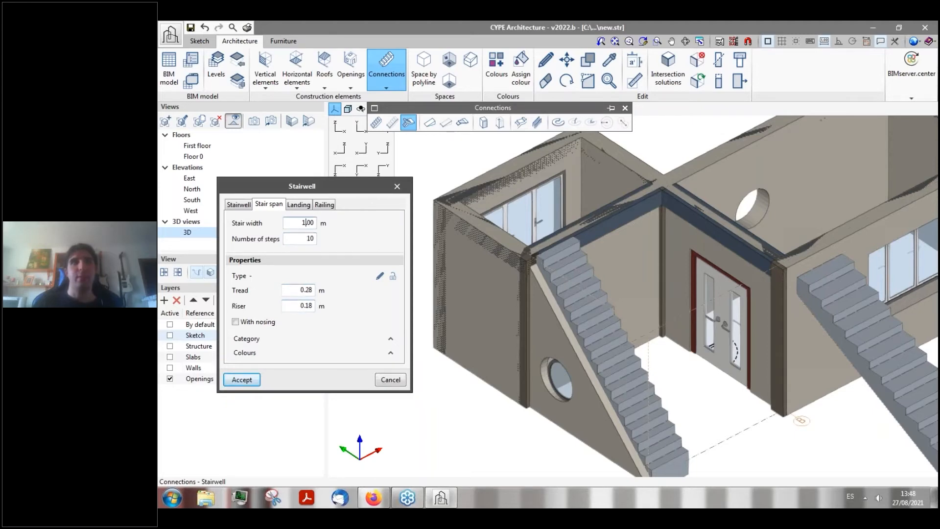
{"action": "left_click", "coordinate": [300, 206]}
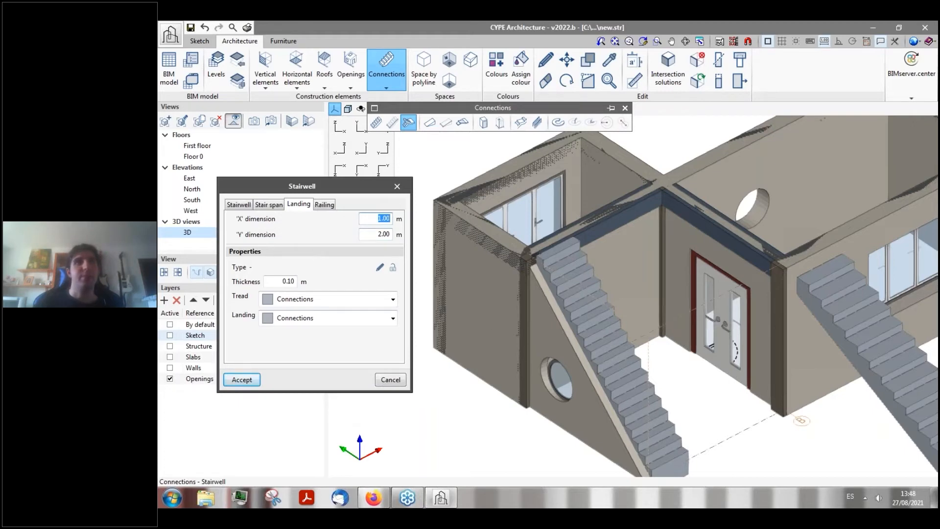
{"action": "left_click", "coordinate": [378, 234]}
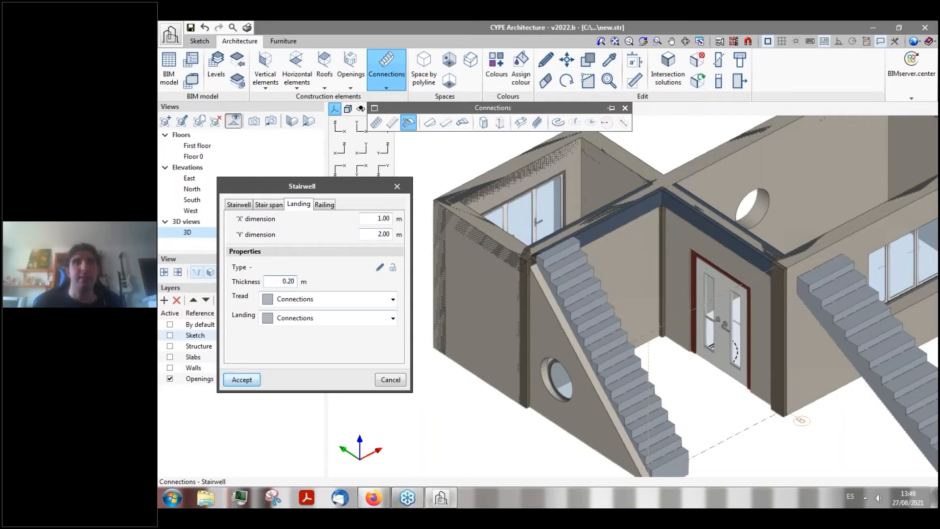
- Set the stairwell railing to With balusters at 0.7 m separation, and accept the settings to try placing it
{"action": "left_click", "coordinate": [319, 205]}
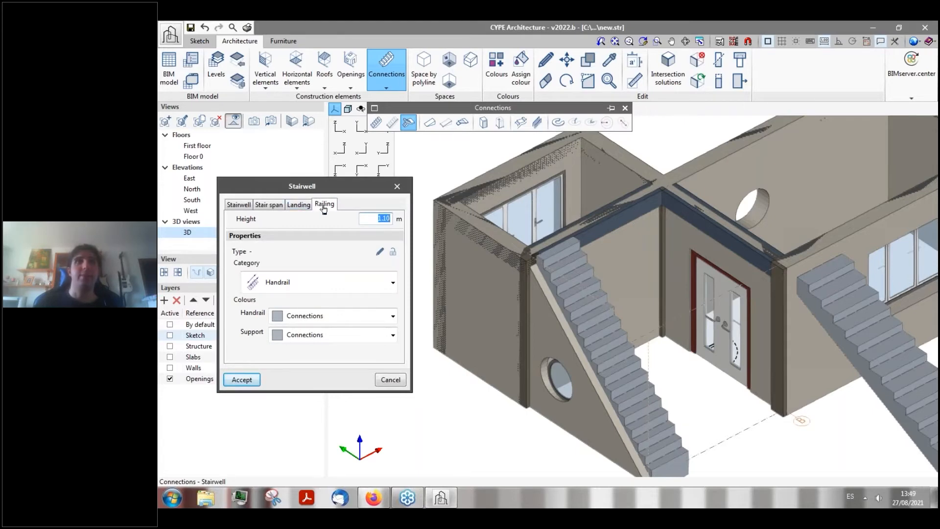
{"action": "left_click", "coordinate": [238, 204]}
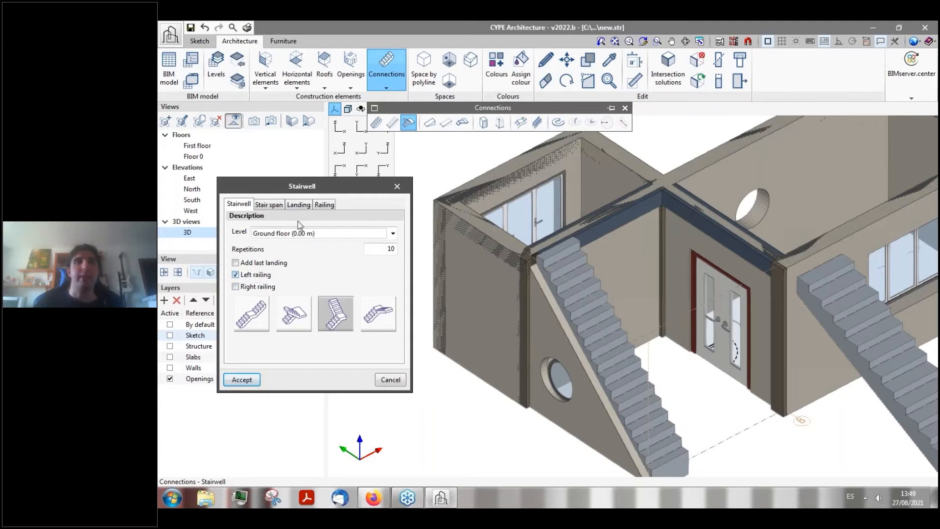
{"action": "left_click", "coordinate": [323, 206]}
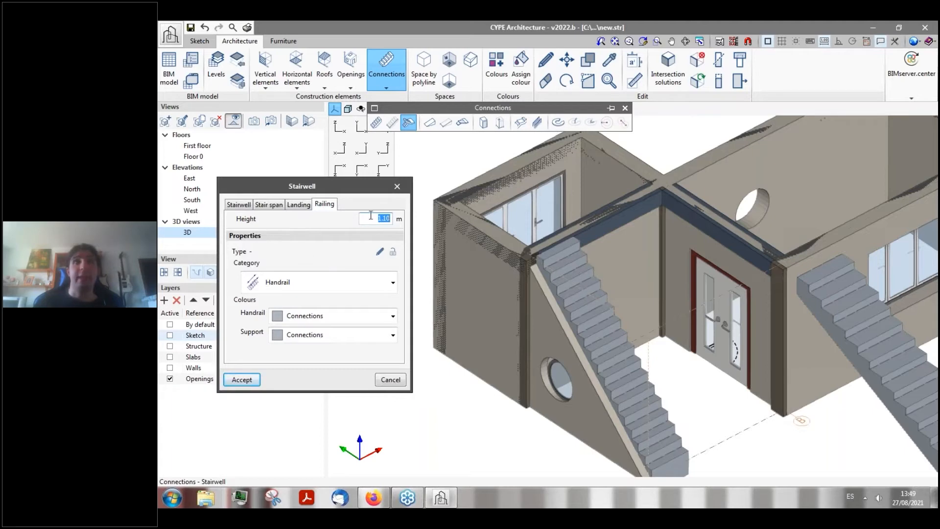
{"action": "left_click", "coordinate": [289, 281]}
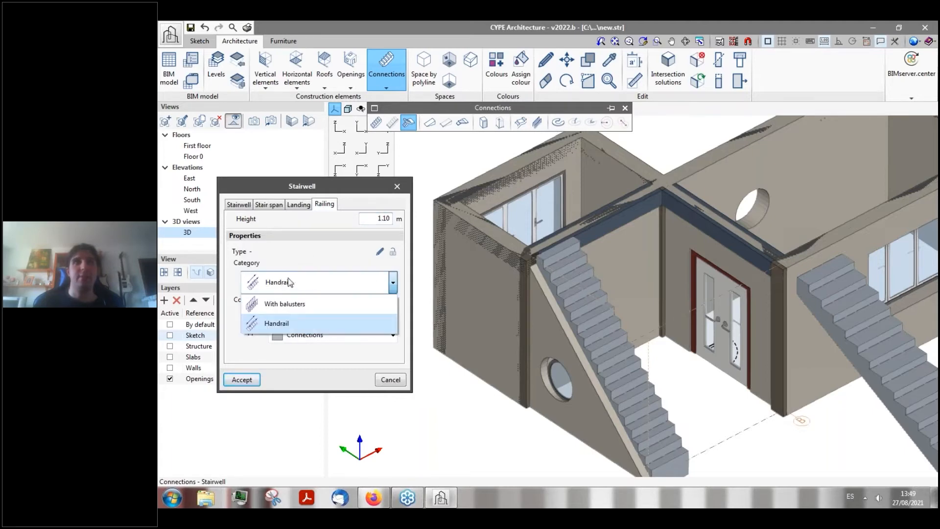
{"action": "left_click", "coordinate": [296, 308]}
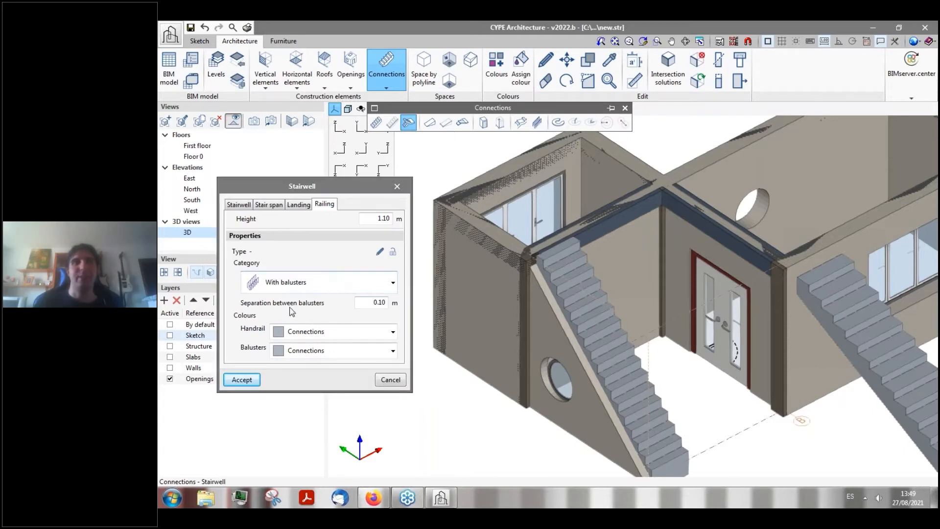
{"action": "left_click_drag", "start_coordinate": [380, 303], "coordinate": [386, 302]}
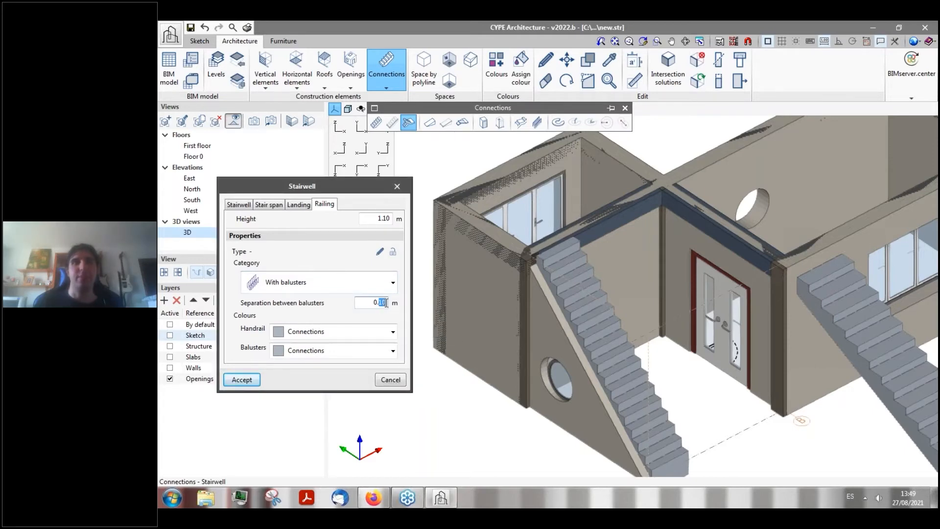
{"action": "type", "text": "7"}
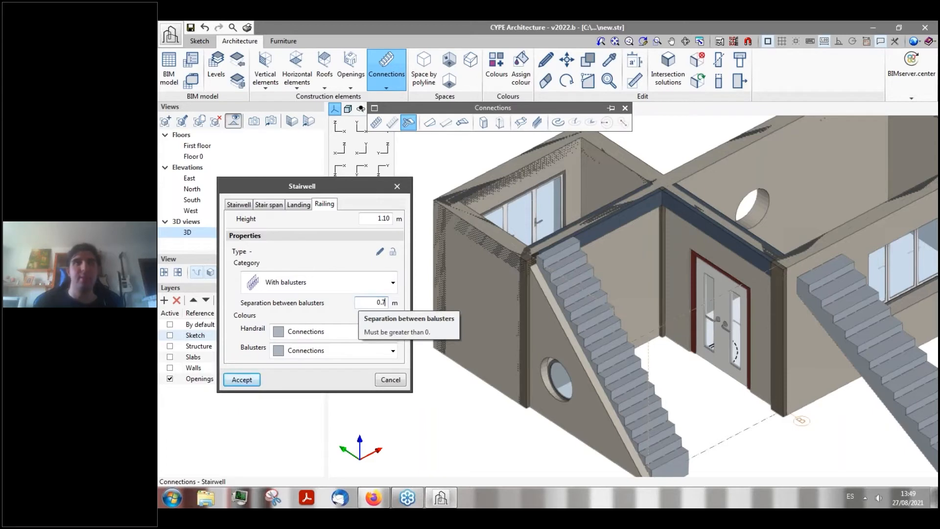
{"action": "left_click", "coordinate": [392, 333]}
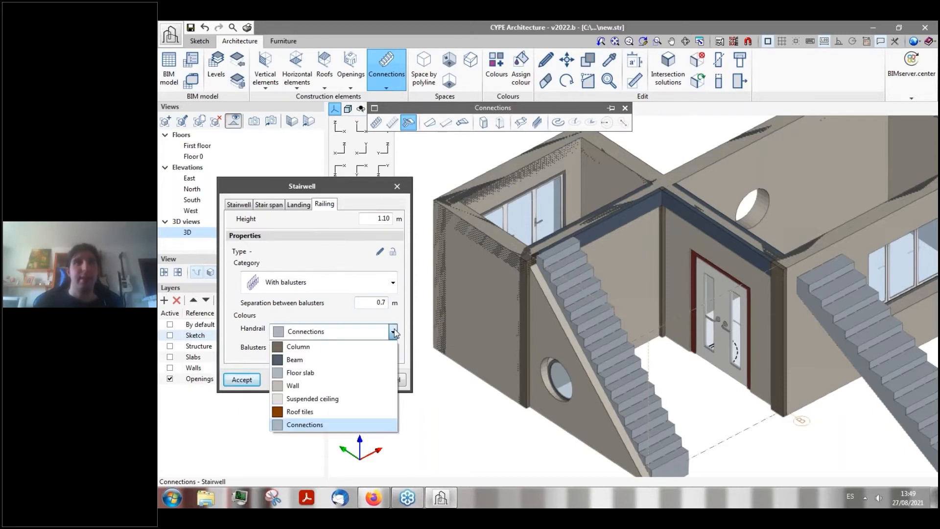
{"action": "left_click", "coordinate": [337, 331]}
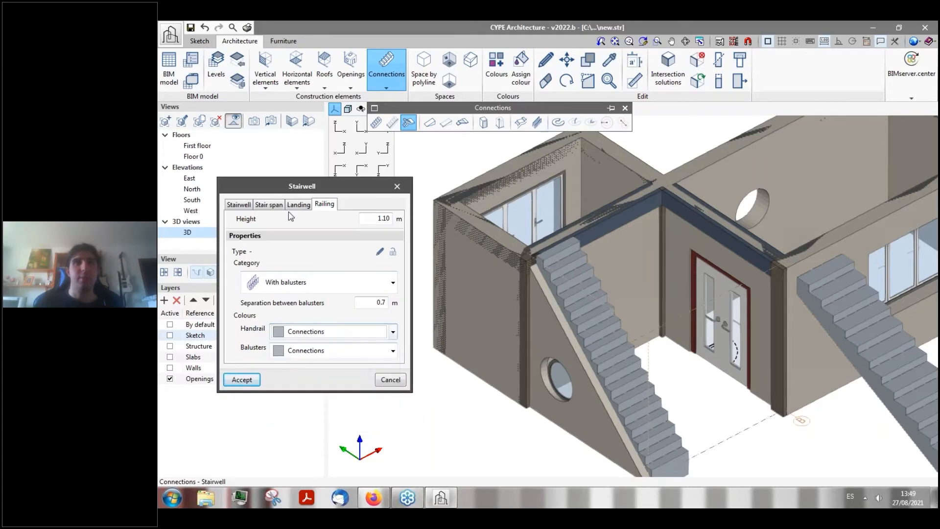
{"action": "left_click", "coordinate": [258, 382]}
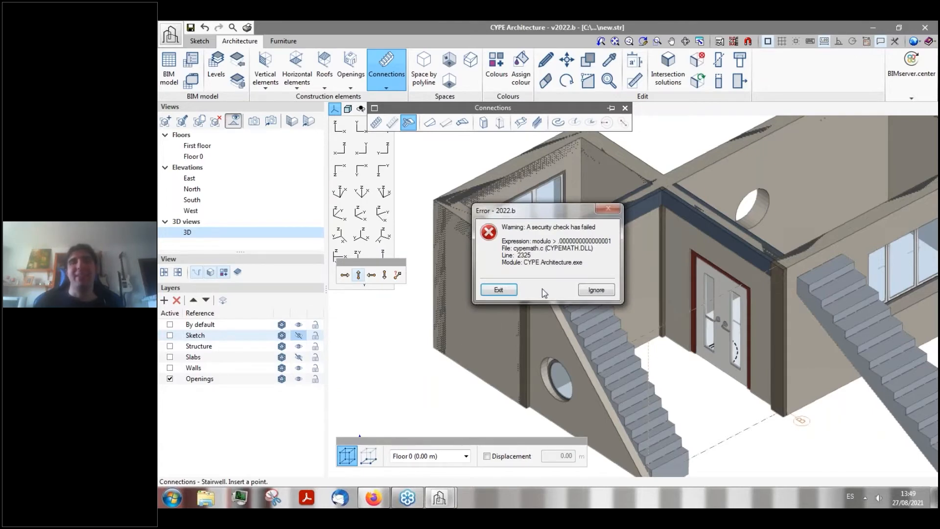
- Ignore the failed security check, dismiss the general error and close the crashed program
{"action": "left_click", "coordinate": [596, 290]}
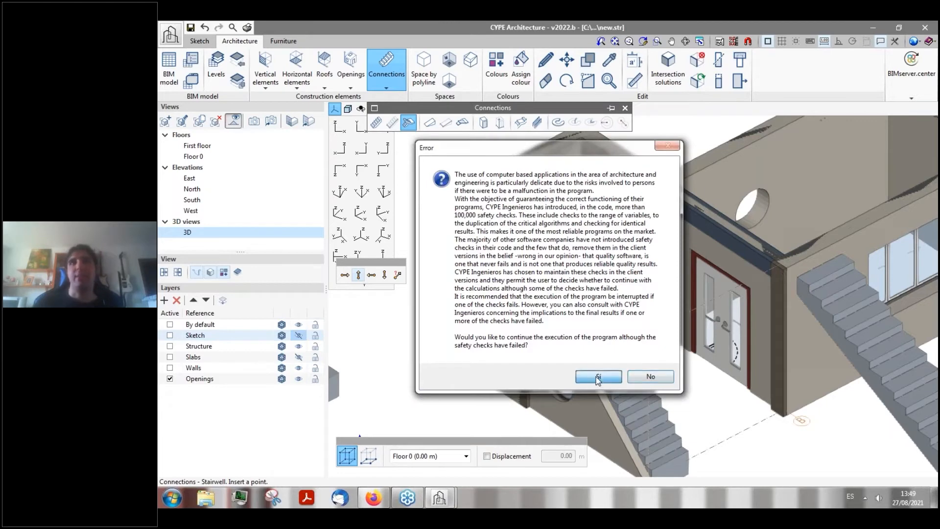
{"action": "left_click", "coordinate": [598, 376]}
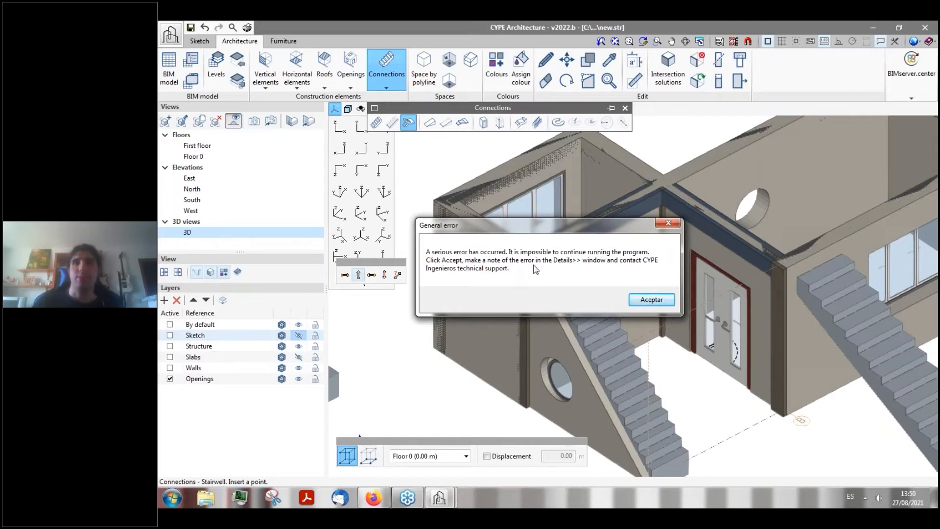
{"action": "left_click", "coordinate": [907, 351]}
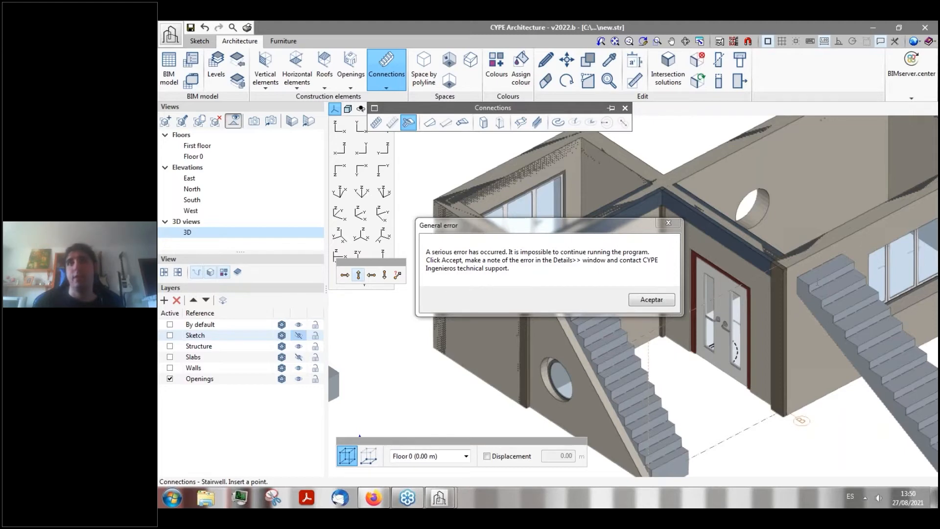
{"action": "left_click_drag", "start_coordinate": [515, 229], "coordinate": [521, 235]}
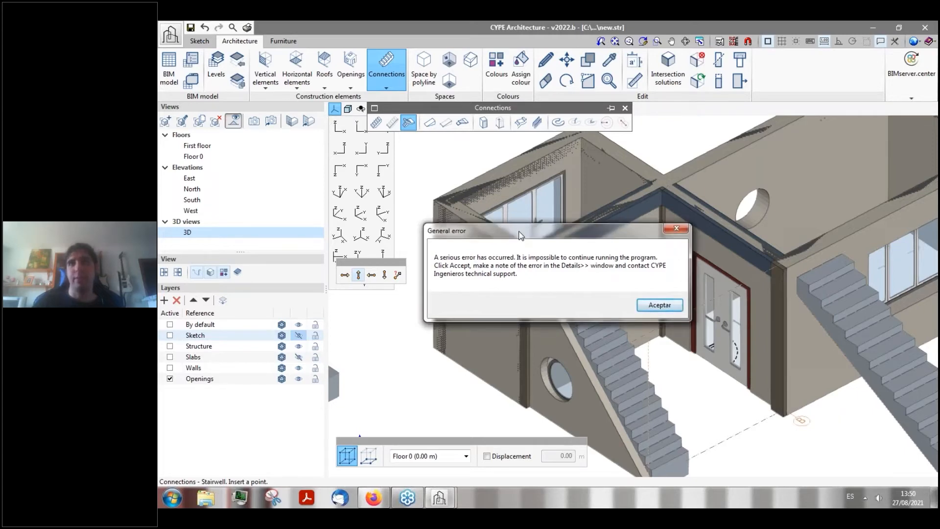
{"action": "left_click", "coordinate": [656, 304]}
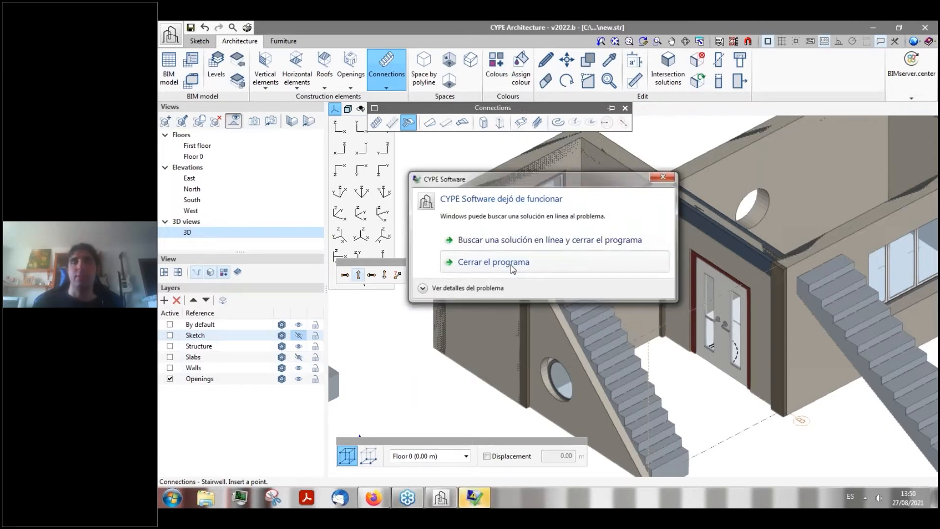
{"action": "left_click", "coordinate": [510, 265]}
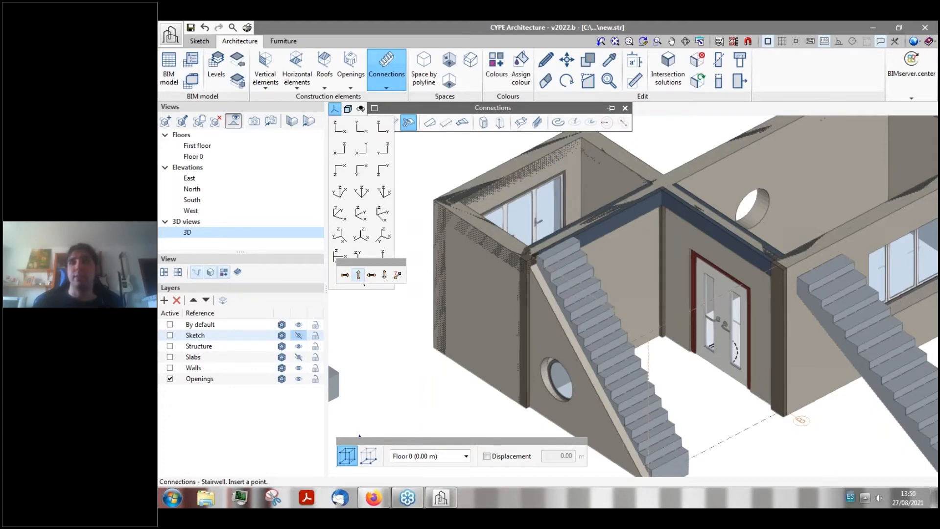
{"action": "left_click", "coordinate": [892, 483]}
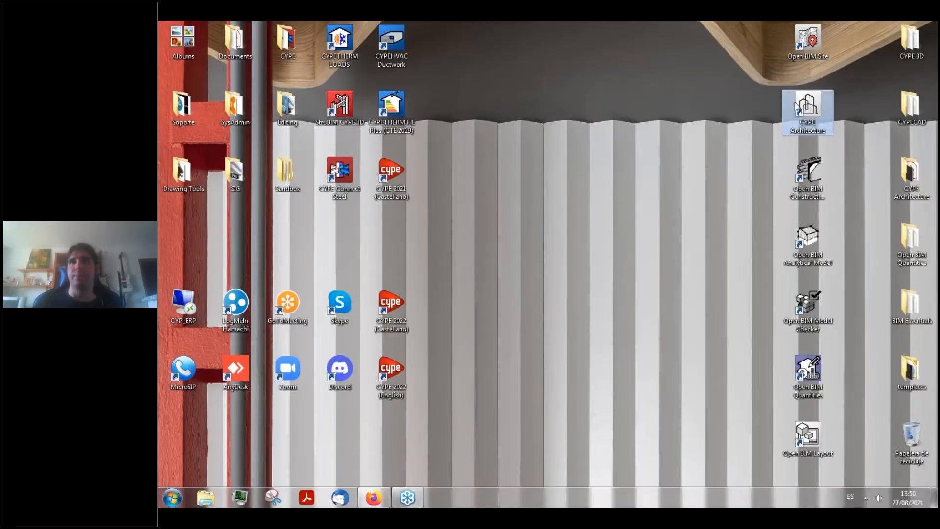
- Relaunch CYPE Architecture, reopen the recent project new.str and inspect the building in the 3D view
{"action": "double_click", "coordinate": [806, 108]}
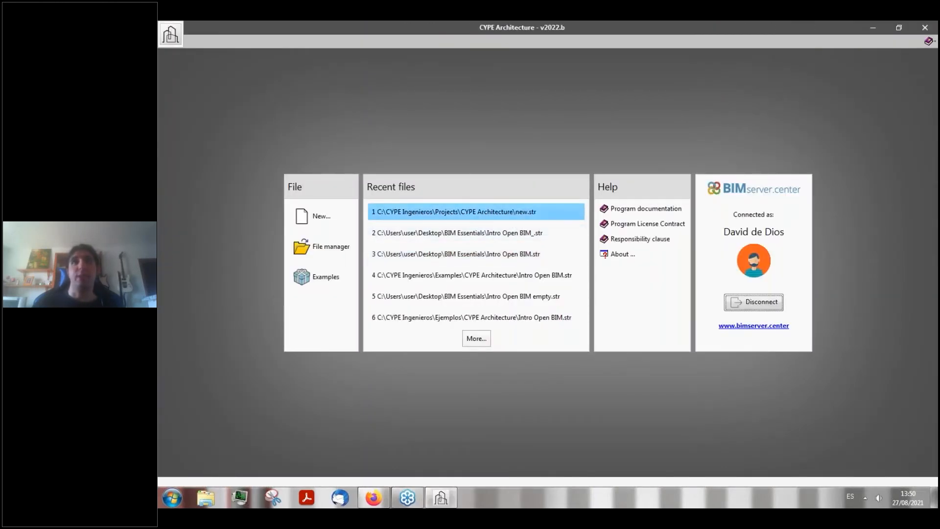
{"action": "left_click", "coordinate": [453, 211]}
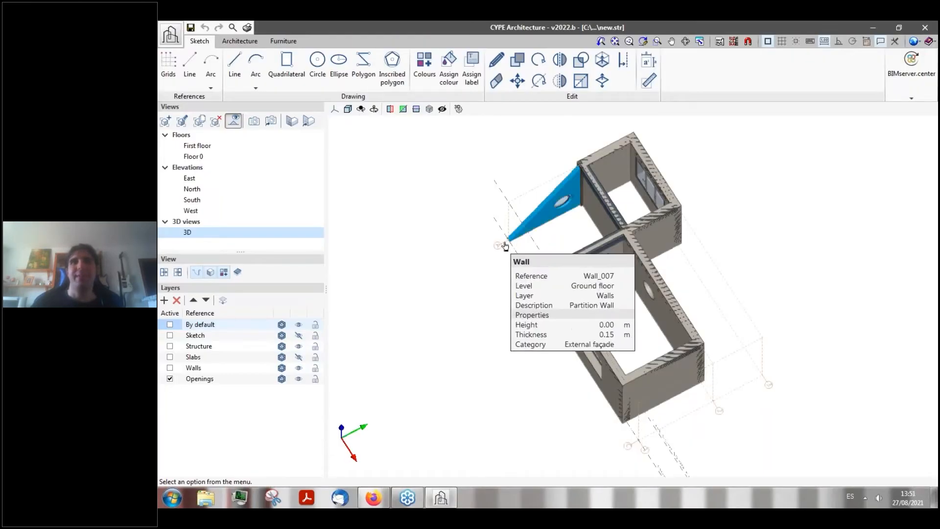
{"action": "middle_click_drag", "start_coordinate": [503, 242], "coordinate": [597, 237]}
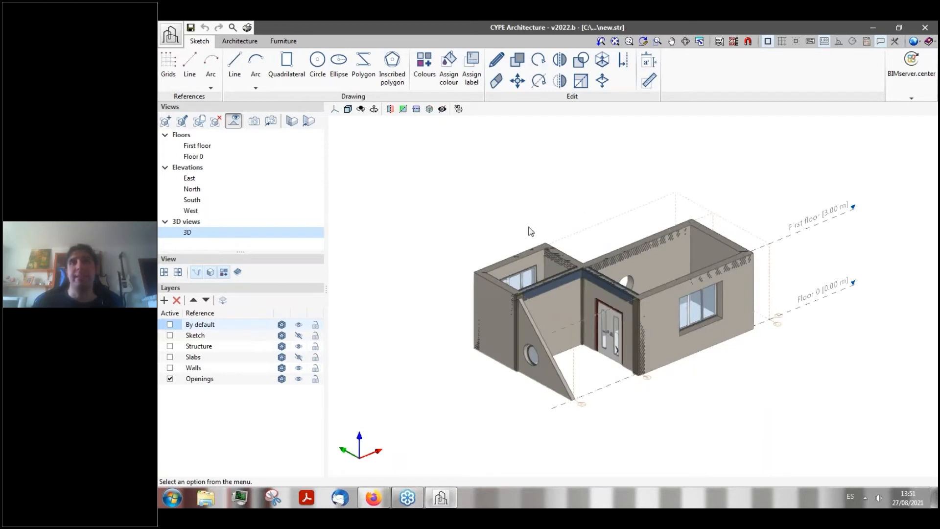
{"action": "scroll", "coordinate": [452, 256], "scroll_direction": "down", "scroll_amount": 3}
{"action": "scroll", "coordinate": [592, 199], "scroll_direction": "up", "scroll_amount": 3}
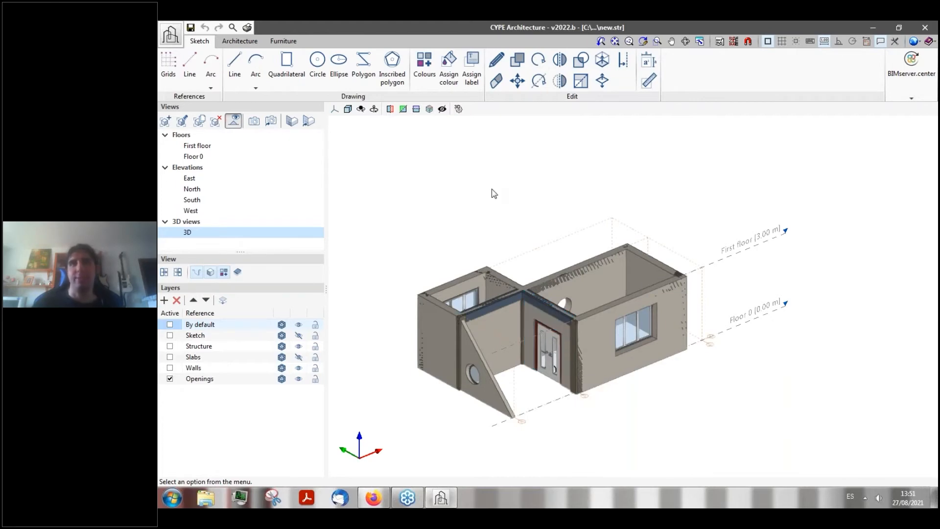
{"action": "middle_click_drag", "start_coordinate": [464, 226], "coordinate": [513, 194]}
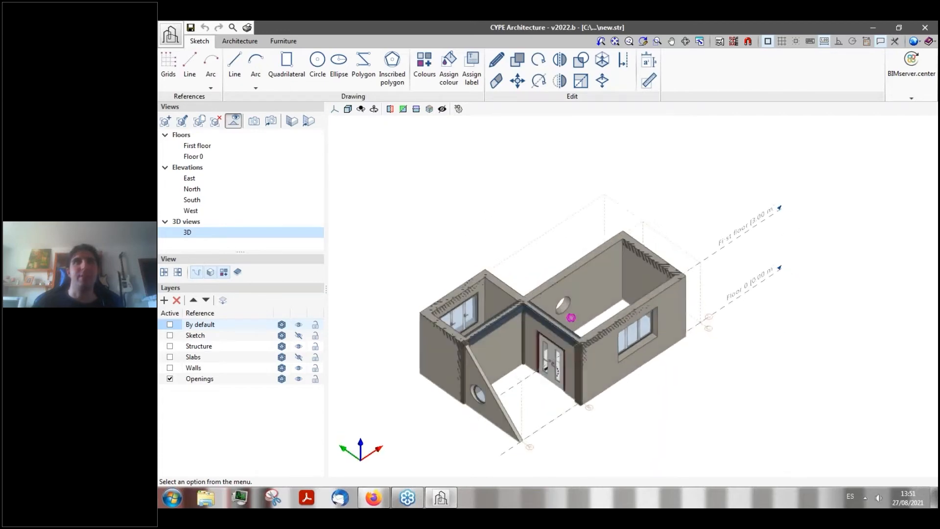
- Add a new layer named Connections and make it the active layer
{"action": "left_click", "coordinate": [227, 44]}
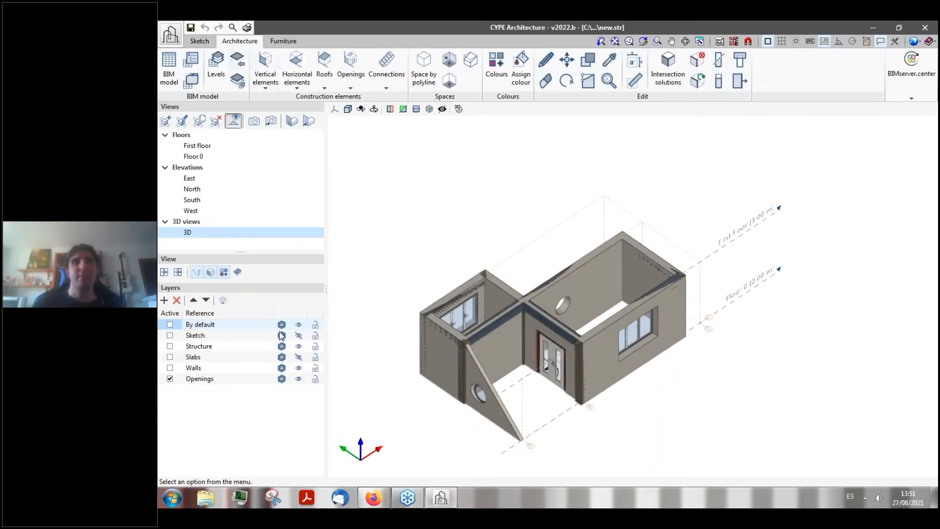
{"action": "left_click", "coordinate": [164, 299]}
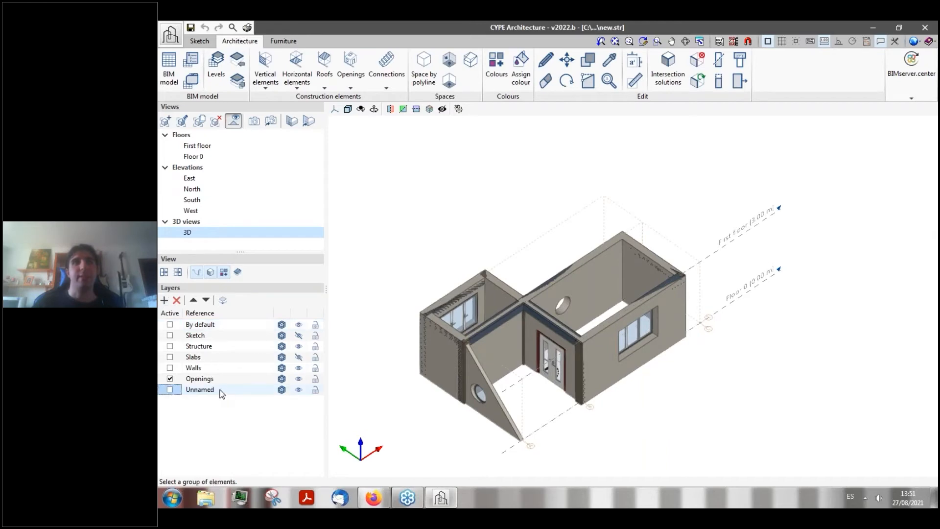
{"action": "double_click", "coordinate": [220, 389]}
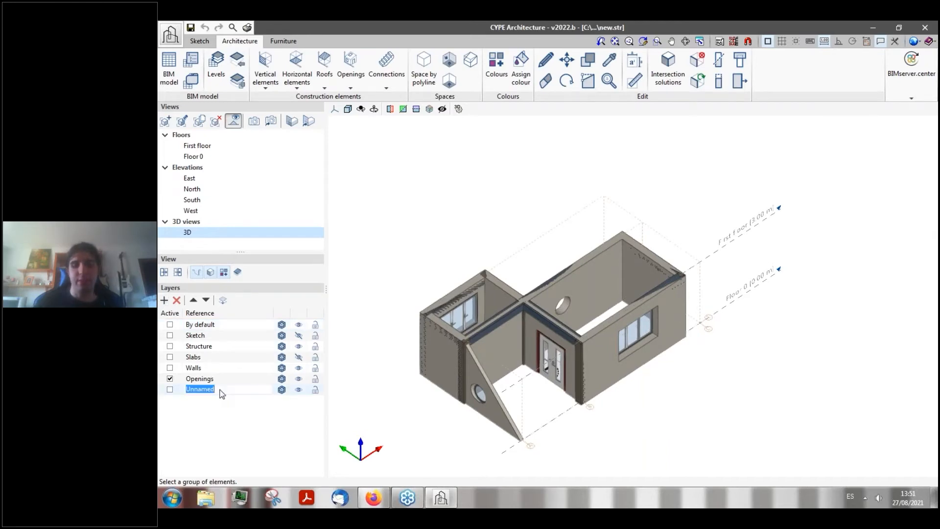
{"action": "type", "text": "Connections"}
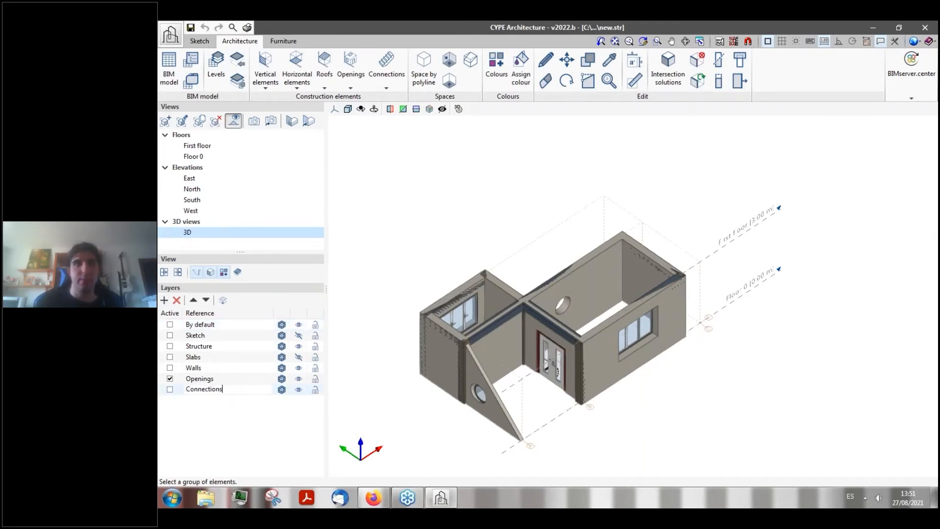
{"action": "key", "text": "Return"}
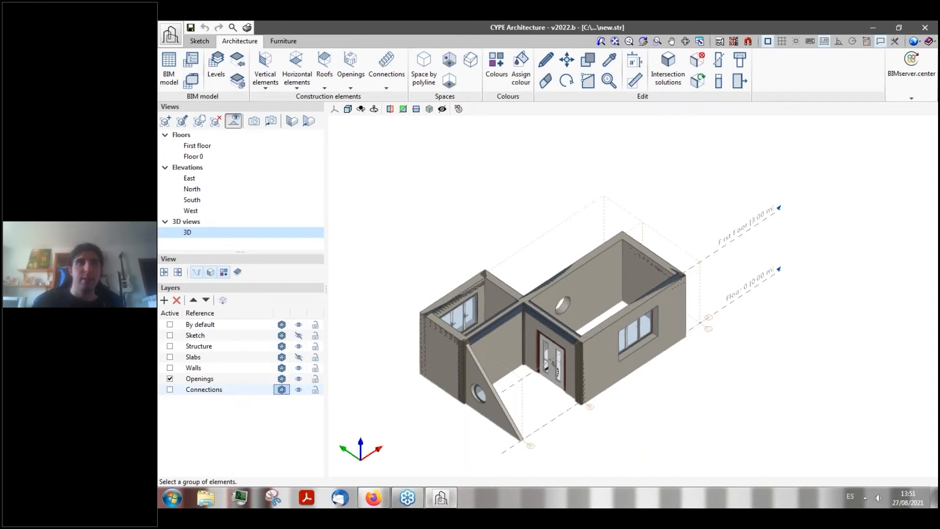
{"action": "left_click", "coordinate": [171, 390]}
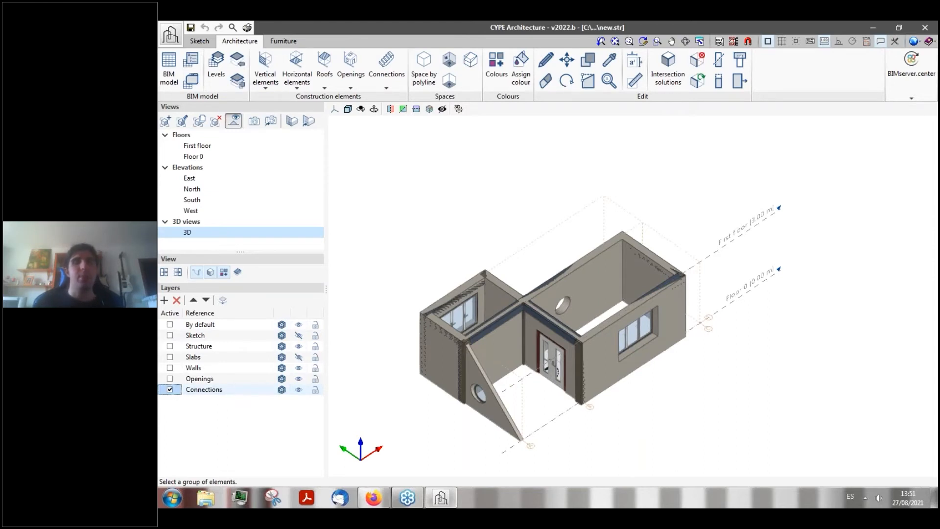
- Set up a new stairwell with a left railing and go through its stair span, landing and railing settings
{"action": "left_click", "coordinate": [385, 91]}
{"action": "left_click", "coordinate": [409, 123]}
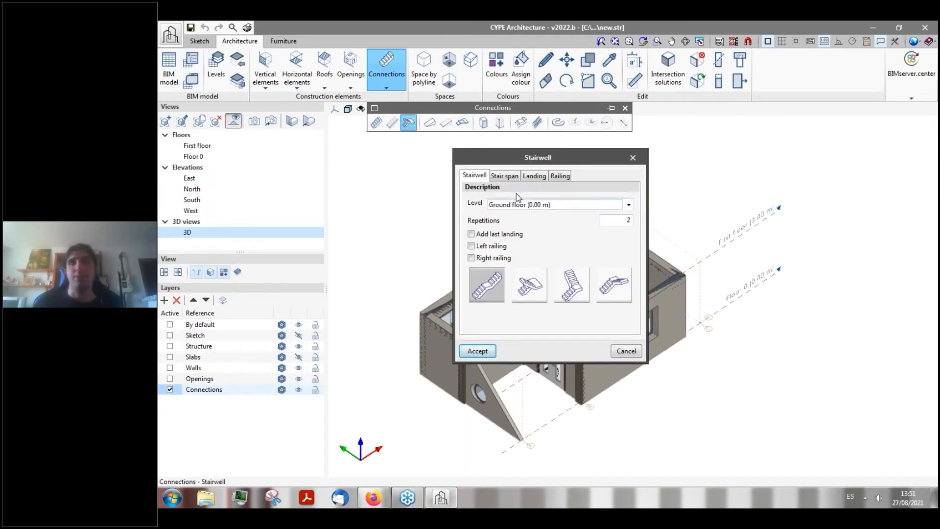
{"action": "left_click", "coordinate": [481, 246]}
{"action": "left_click", "coordinate": [506, 176]}
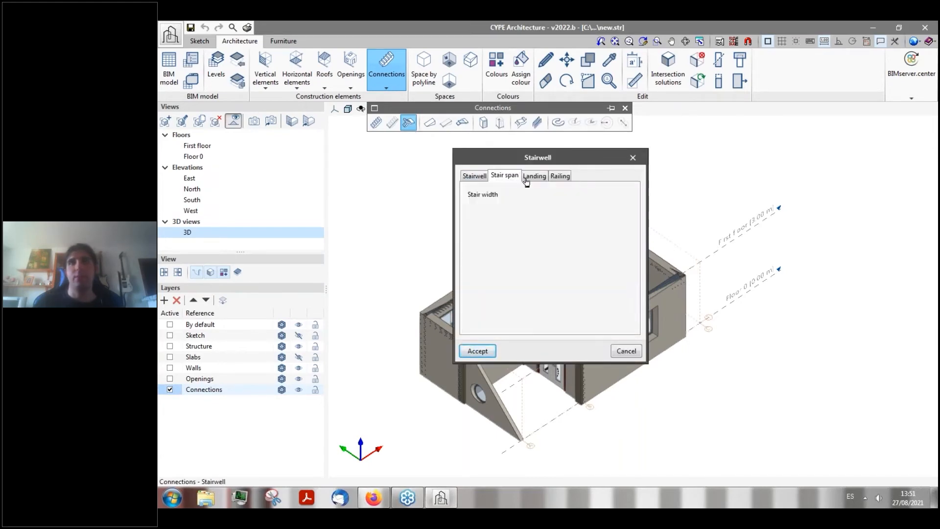
{"action": "left_click", "coordinate": [533, 178]}
{"action": "left_click", "coordinate": [467, 176]}
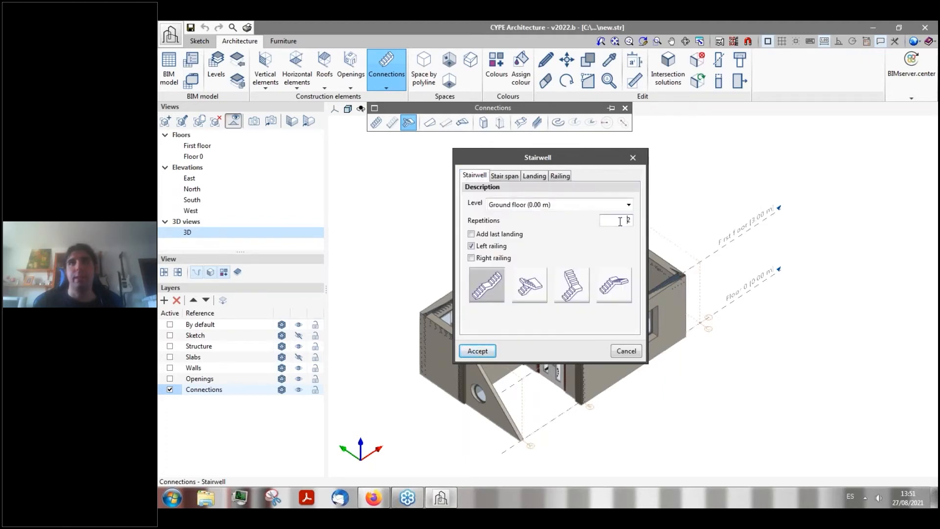
{"action": "left_click", "coordinate": [527, 287]}
{"action": "left_click", "coordinate": [505, 176]}
{"action": "left_click", "coordinate": [533, 177]}
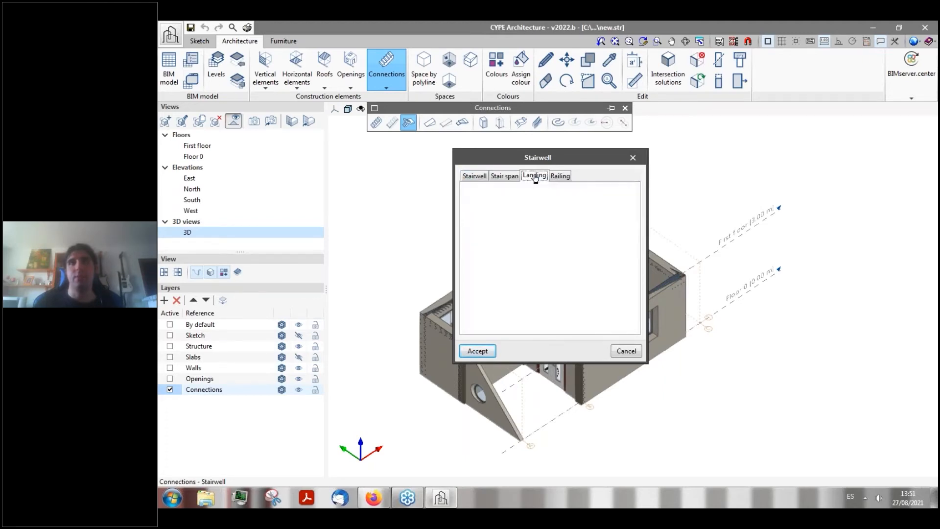
{"action": "left_click", "coordinate": [560, 176]}
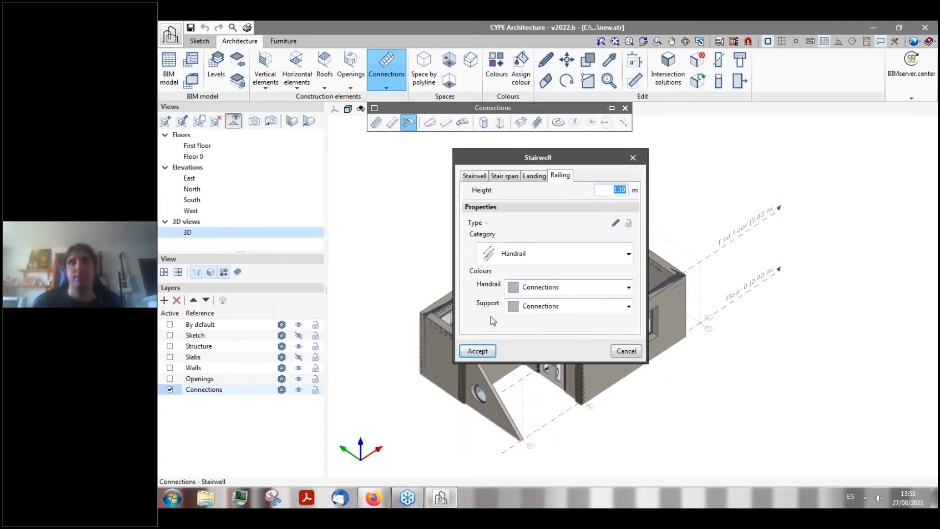
- Accept the stairwell settings, place the stairwell outside the building beside the end wall's front corner, and inspect it
{"action": "left_click", "coordinate": [479, 351]}
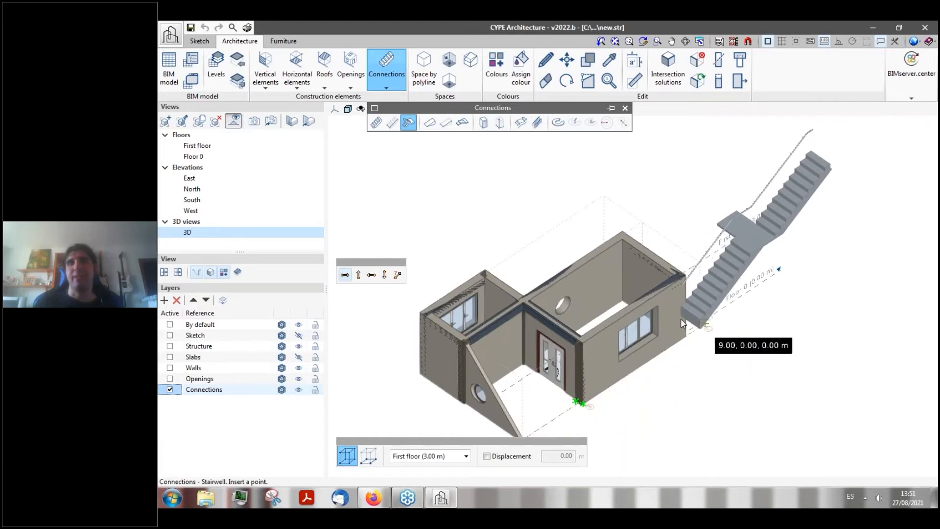
{"action": "left_click", "coordinate": [711, 317]}
{"action": "scroll", "coordinate": [409, 264], "scroll_direction": "down", "scroll_amount": 3}
{"action": "middle_click_drag", "start_coordinate": [586, 298], "coordinate": [583, 274], "text": "shift"}
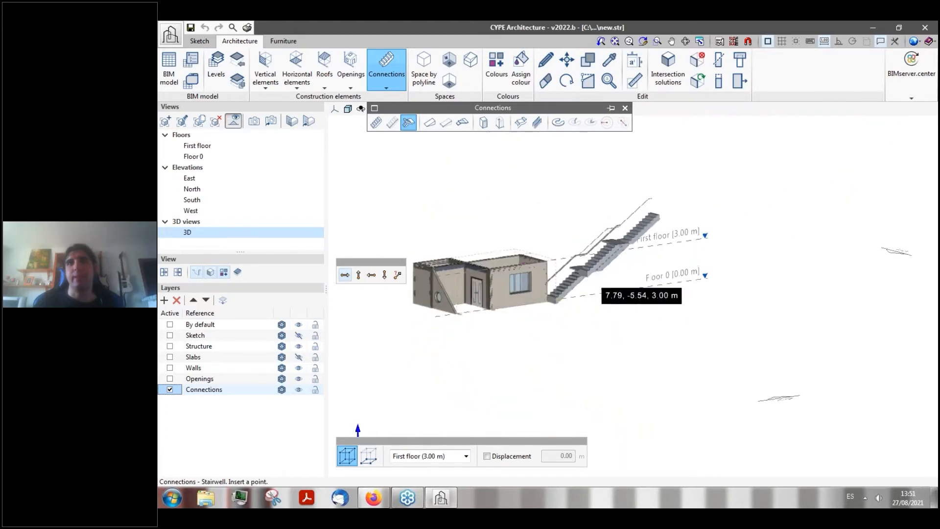
{"action": "scroll", "coordinate": [584, 275], "scroll_direction": "up", "scroll_amount": 4}
{"action": "scroll", "coordinate": [573, 245], "scroll_direction": "up", "scroll_amount": 6}
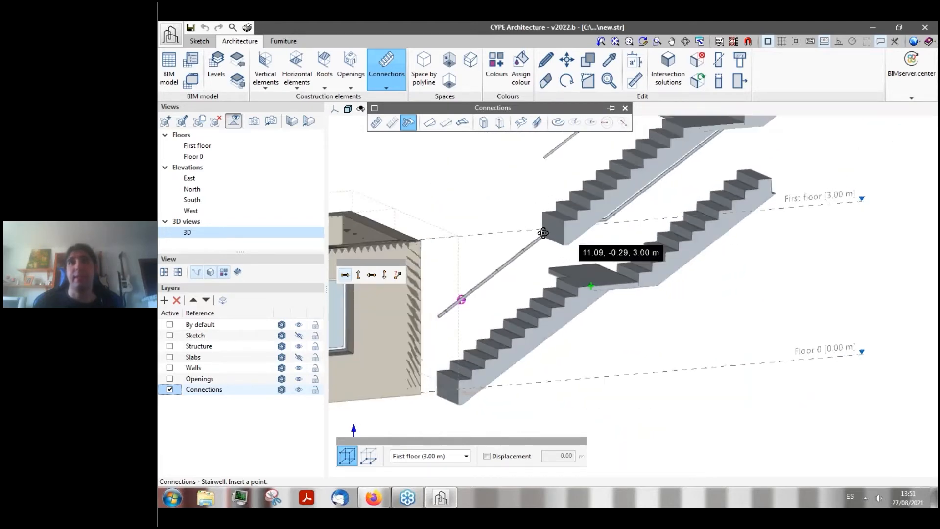
{"action": "scroll", "coordinate": [590, 279], "scroll_direction": "down", "scroll_amount": 3}
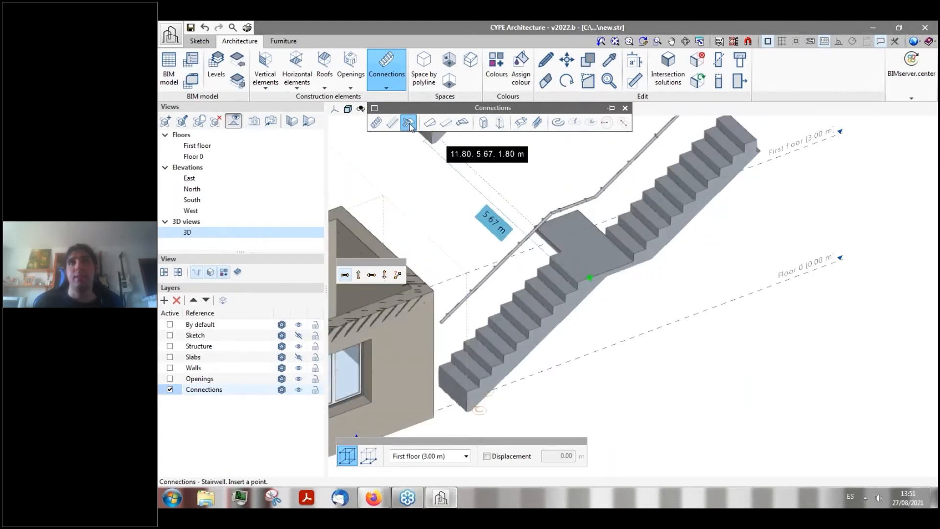
- Review the stairwell's general, landing, stair span and railing settings again and leave without placing another one
{"action": "left_click", "coordinate": [452, 163]}
{"action": "left_click_drag", "start_coordinate": [541, 159], "coordinate": [308, 181]}
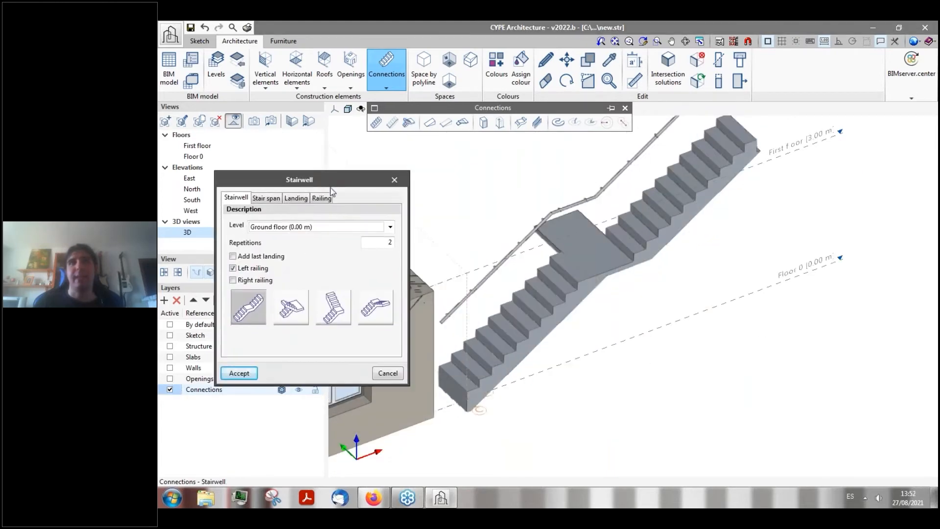
{"action": "left_click", "coordinate": [295, 197]}
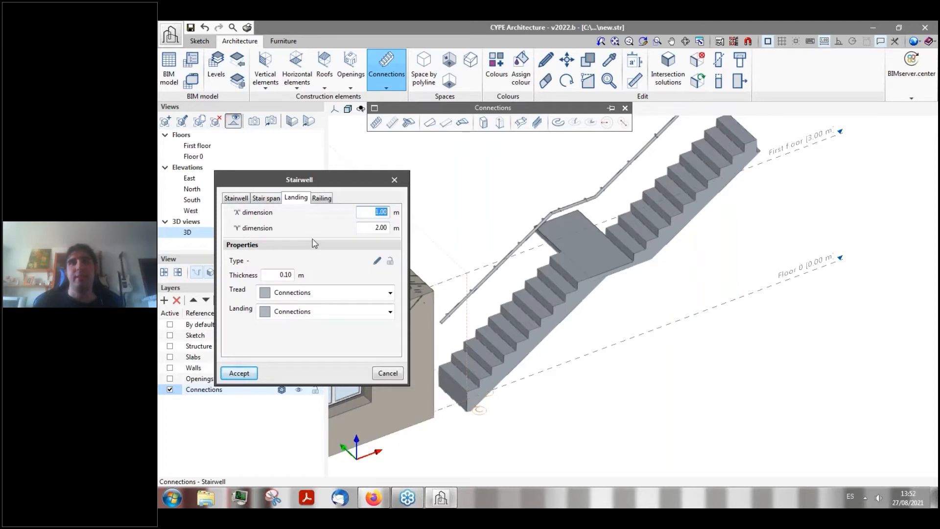
{"action": "left_click", "coordinate": [230, 198]}
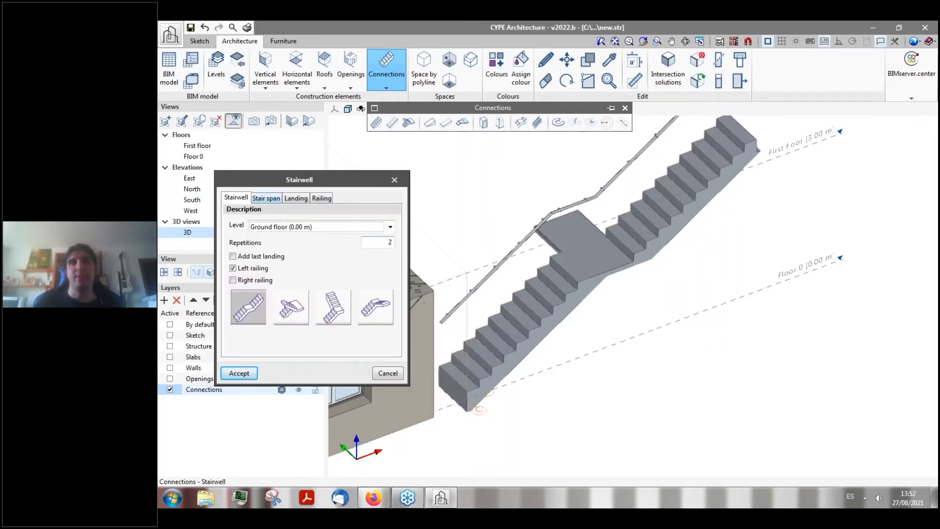
{"action": "left_click", "coordinate": [265, 198]}
{"action": "double_click", "coordinate": [298, 232]}
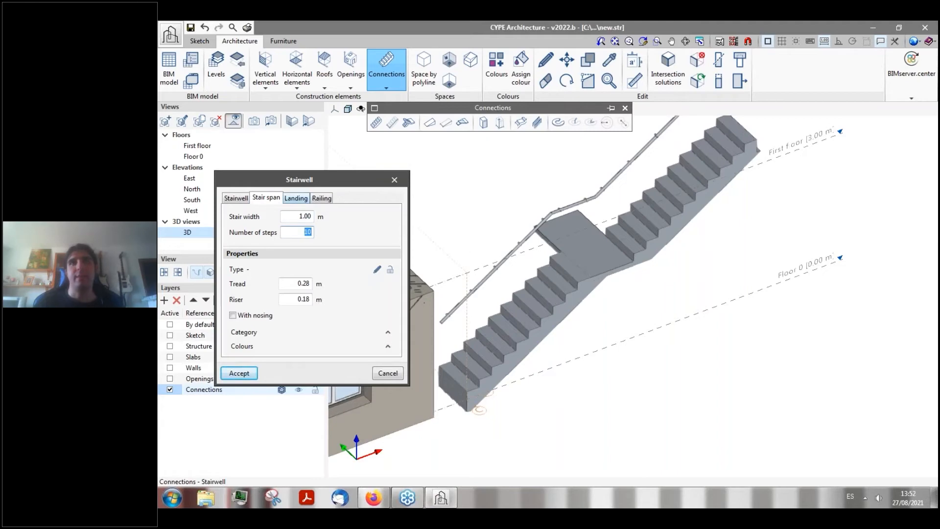
{"action": "left_click", "coordinate": [322, 198]}
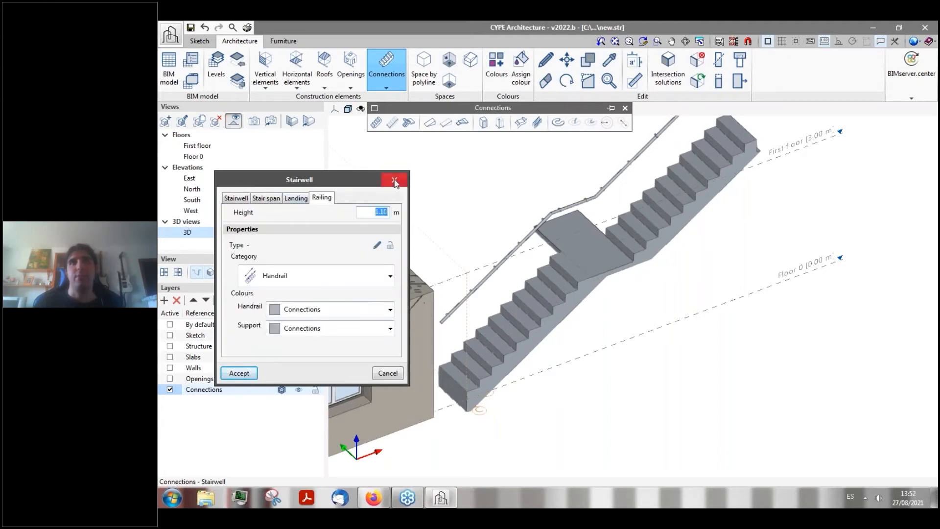
{"action": "left_click", "coordinate": [378, 375]}
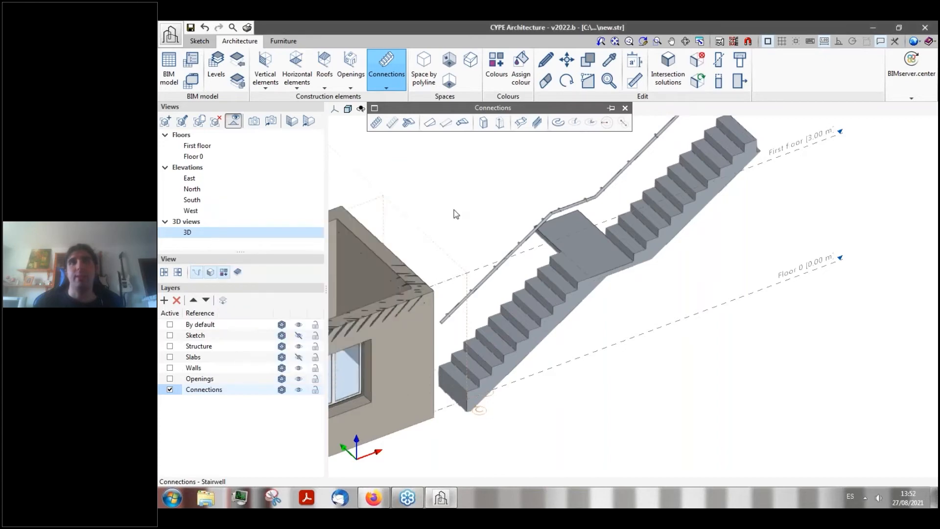
- Edit the railing along the lower stair span to the With balusters category at 0.10 m separation
{"action": "left_click", "coordinate": [544, 60]}
{"action": "left_click", "coordinate": [530, 240]}
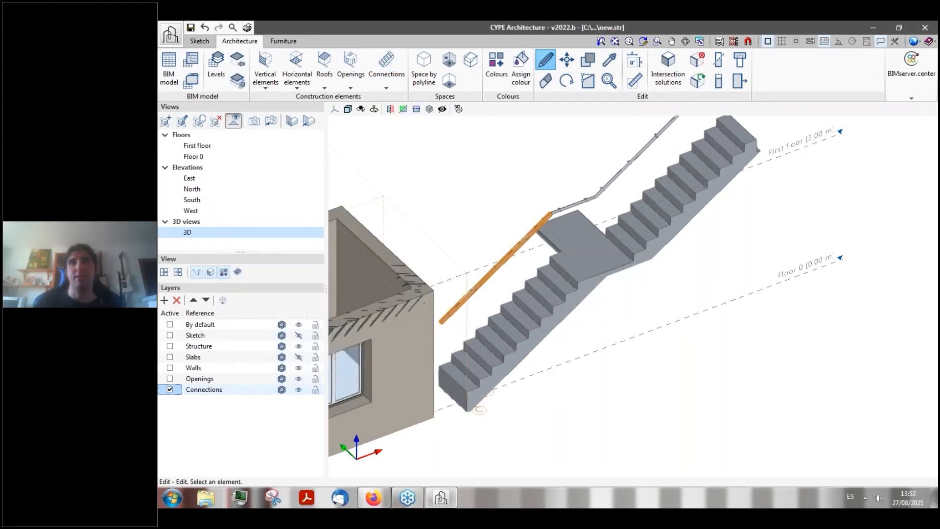
{"action": "left_click_drag", "start_coordinate": [573, 161], "coordinate": [400, 179]}
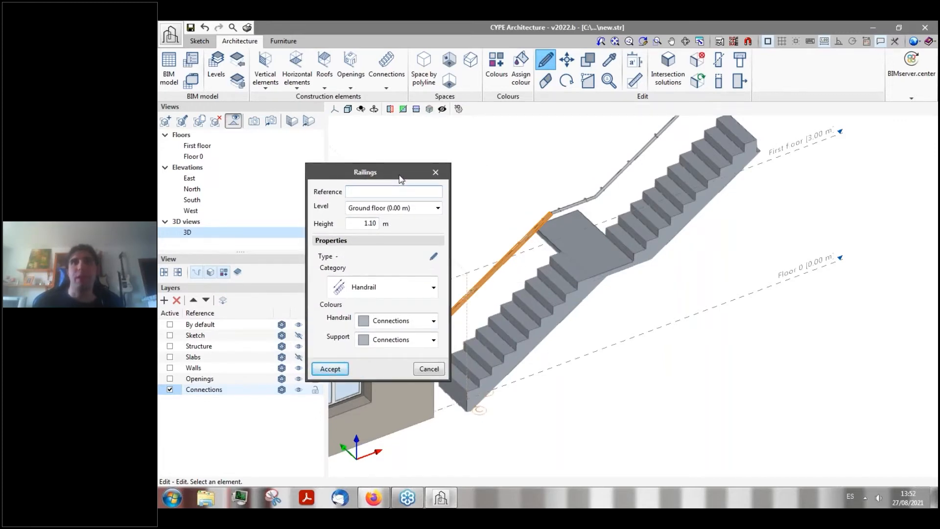
{"action": "left_click", "coordinate": [433, 287]}
{"action": "left_click", "coordinate": [418, 309]}
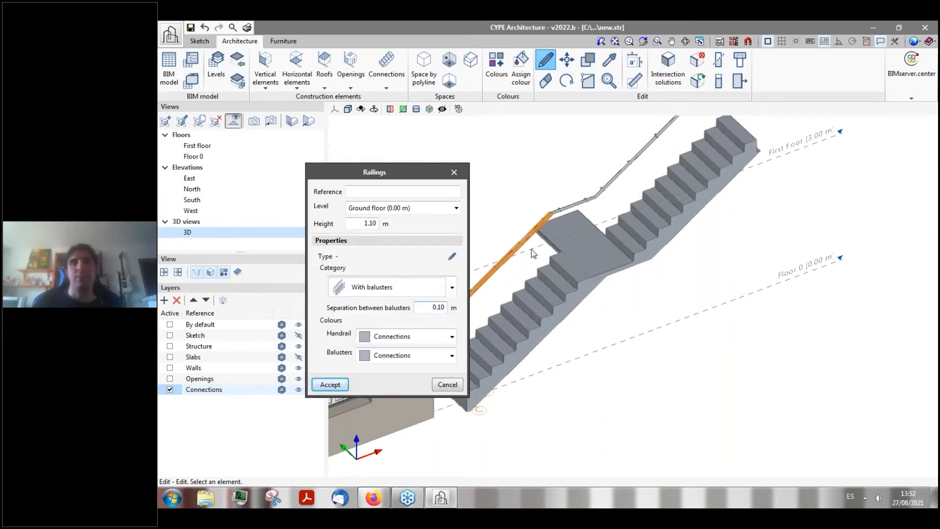
{"action": "left_click_drag", "start_coordinate": [425, 178], "coordinate": [348, 178]}
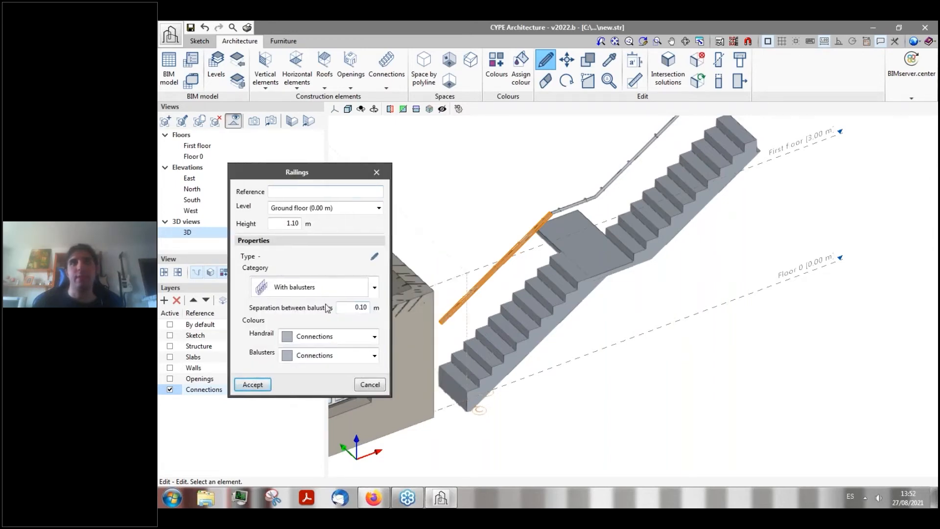
{"action": "left_click", "coordinate": [259, 385]}
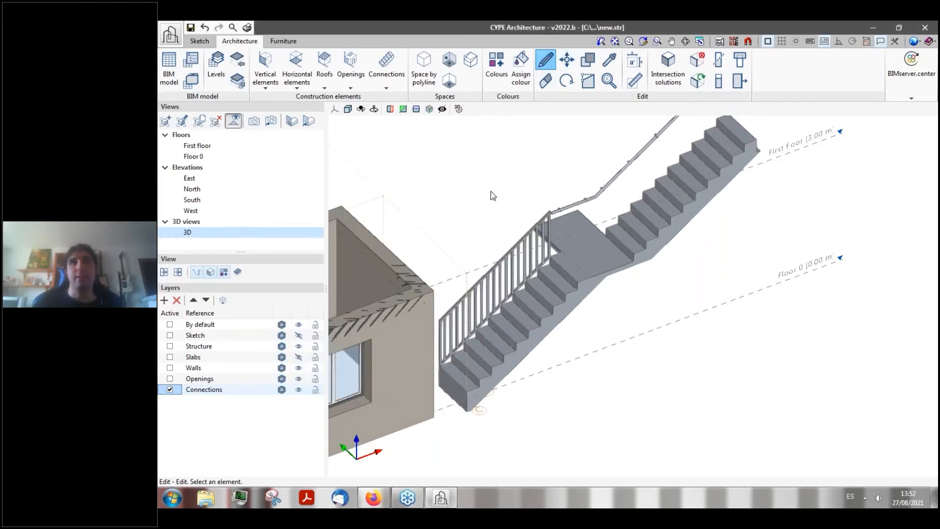
- Examine the stairwell, its baluster railing and the building from several sides in the 3D view
{"action": "middle_click_drag", "start_coordinate": [543, 191], "coordinate": [725, 181]}
{"action": "scroll", "coordinate": [725, 183], "scroll_direction": "down", "scroll_amount": 3}
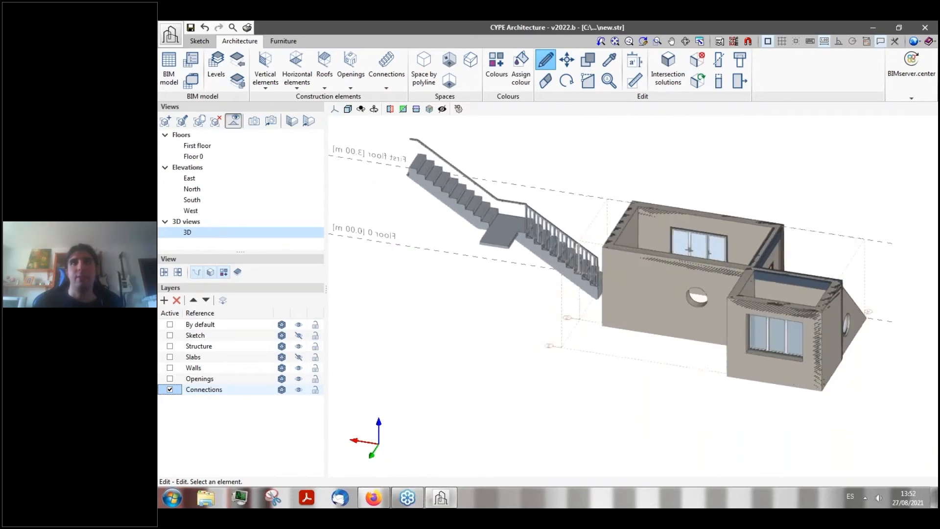
{"action": "scroll", "coordinate": [474, 184], "scroll_direction": "up", "scroll_amount": 3}
{"action": "scroll", "coordinate": [498, 287], "scroll_direction": "down", "scroll_amount": 3}
{"action": "scroll", "coordinate": [513, 221], "scroll_direction": "up", "scroll_amount": 3}
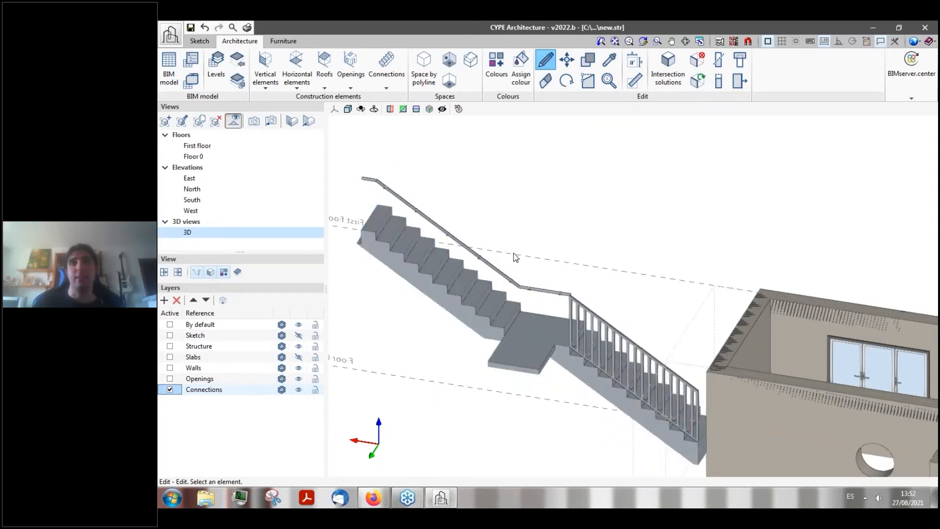
{"action": "middle_click_drag", "start_coordinate": [465, 255], "coordinate": [396, 254]}
{"action": "middle_click_drag", "start_coordinate": [532, 256], "coordinate": [423, 247]}
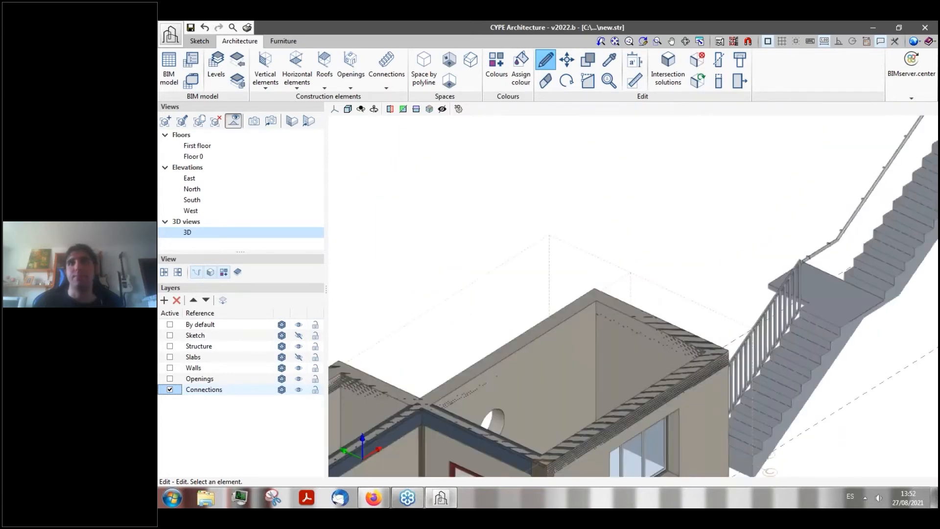
{"action": "scroll", "coordinate": [423, 247], "scroll_direction": "down", "scroll_amount": 4}
{"action": "scroll", "coordinate": [545, 222], "scroll_direction": "up", "scroll_amount": 2}
{"action": "middle_click_drag", "start_coordinate": [544, 221], "coordinate": [520, 219]}
{"action": "scroll", "coordinate": [555, 208], "scroll_direction": "down", "scroll_amount": 3}
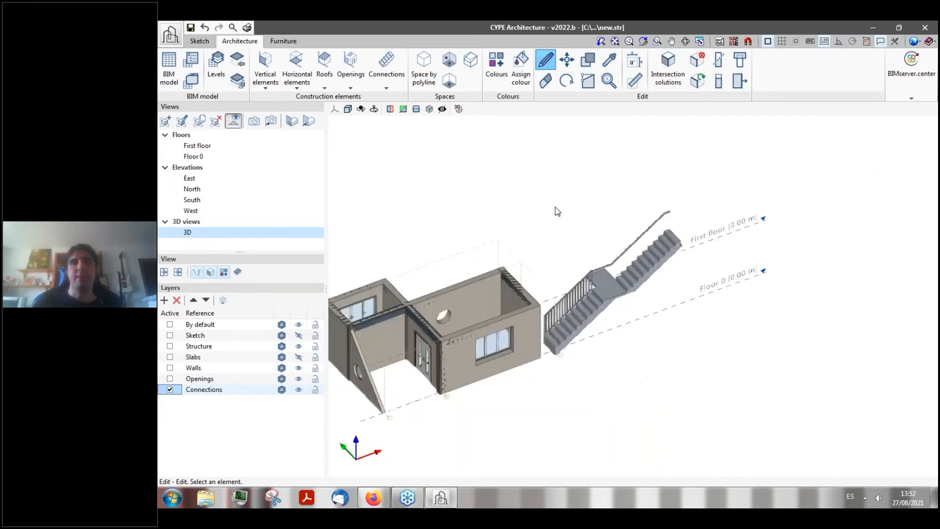
{"action": "scroll", "coordinate": [409, 242], "scroll_direction": "up", "scroll_amount": 2}
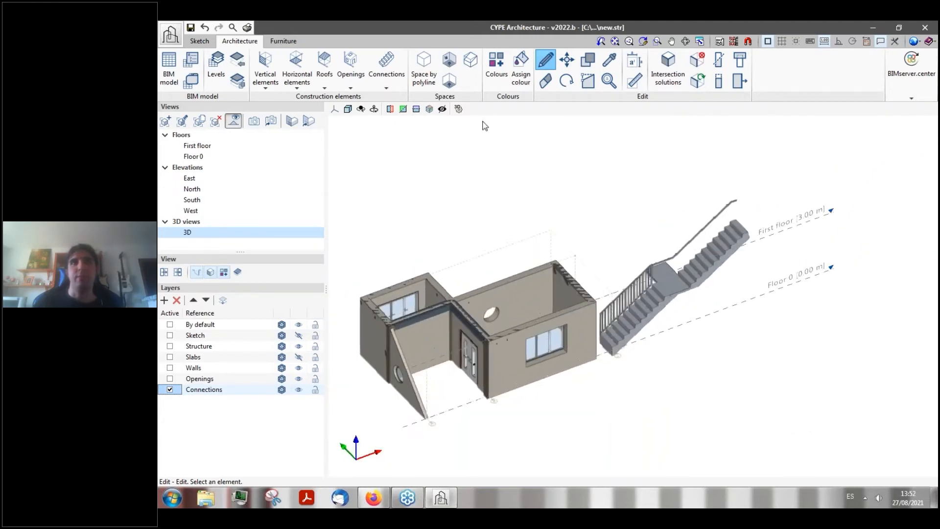
- Place a three-point ramp span about 1.02 m wide, 2.93 m long and 3.00 m high alongside the triangular wall with the round opening
{"action": "left_click", "coordinate": [384, 88]}
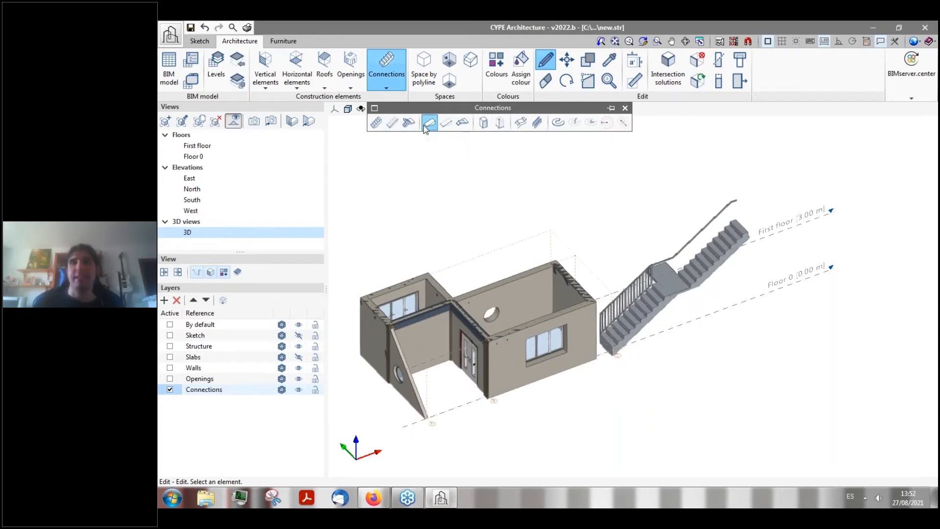
{"action": "mouse_move", "coordinate": [646, 294]}
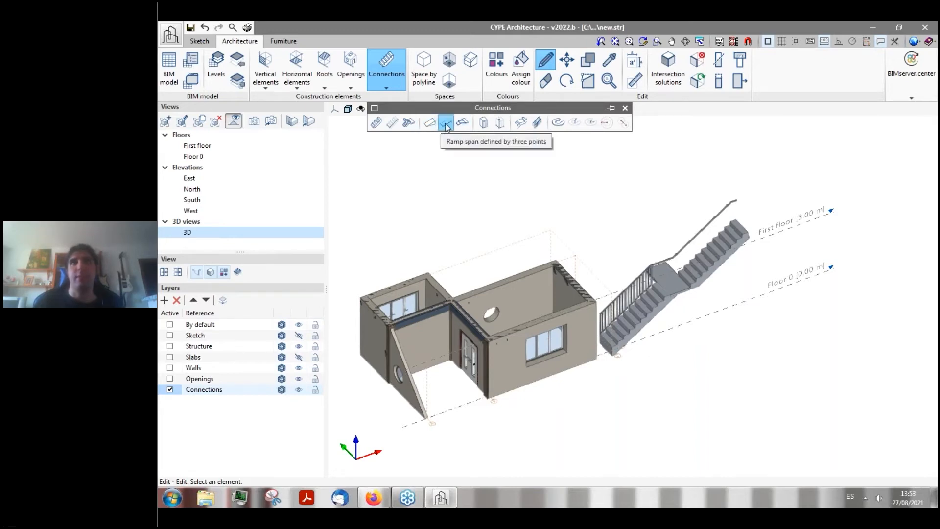
{"action": "left_click", "coordinate": [446, 126]}
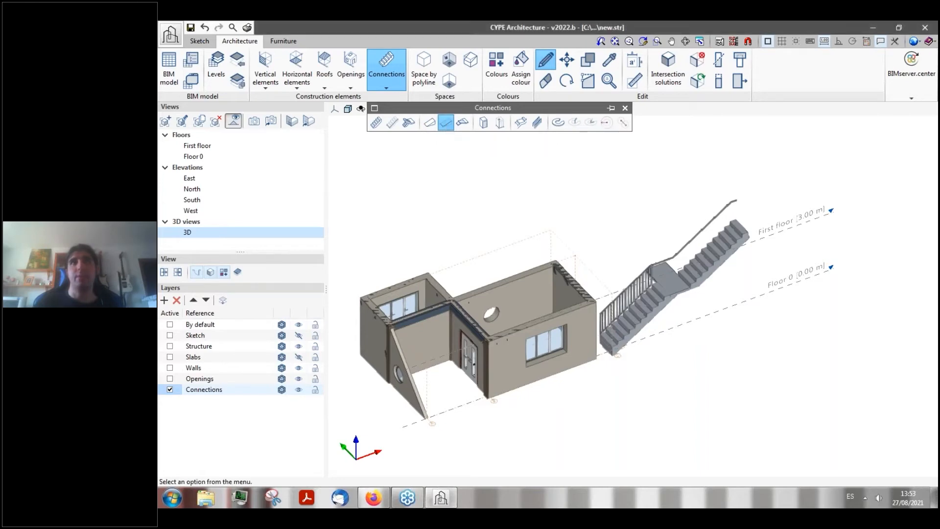
{"action": "middle_click_drag", "start_coordinate": [478, 198], "coordinate": [421, 213]}
{"action": "scroll", "coordinate": [352, 232], "scroll_direction": "up", "scroll_amount": 5}
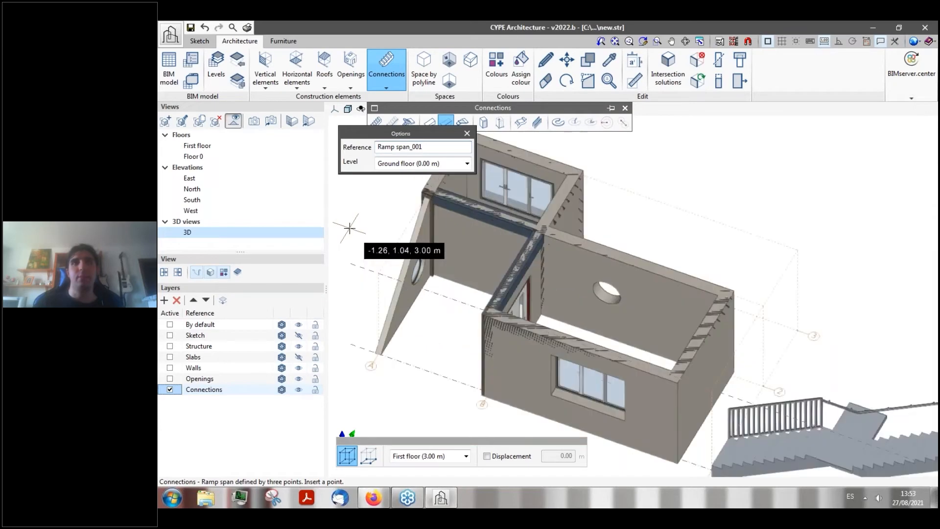
{"action": "scroll", "coordinate": [384, 378], "scroll_direction": "up", "scroll_amount": 3}
{"action": "left_click", "coordinate": [387, 378]}
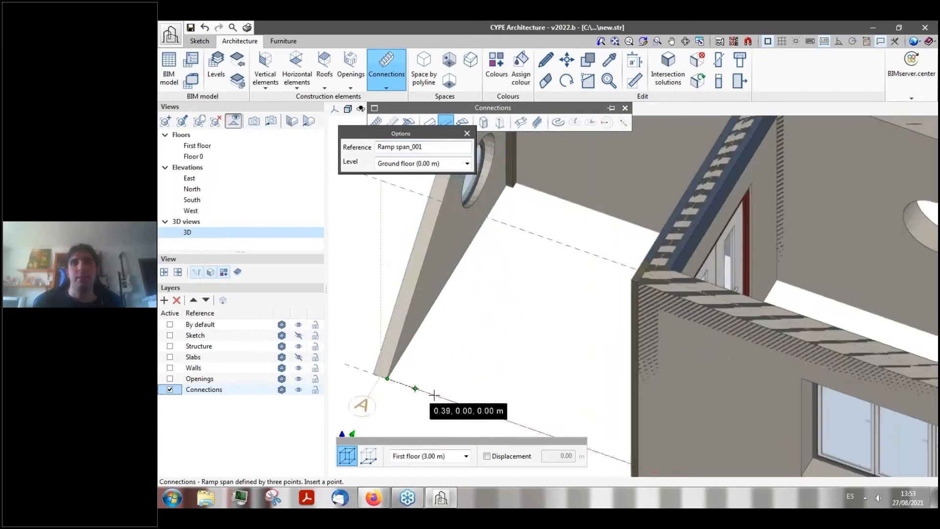
{"action": "left_click", "coordinate": [480, 410]}
{"action": "scroll", "coordinate": [502, 387], "scroll_direction": "down", "scroll_amount": 4}
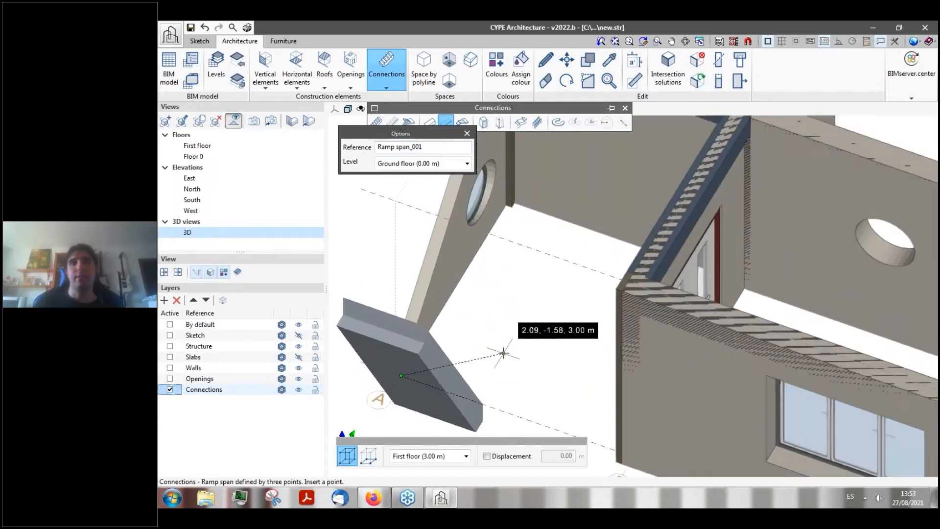
{"action": "scroll", "coordinate": [555, 211], "scroll_direction": "up", "scroll_amount": 3}
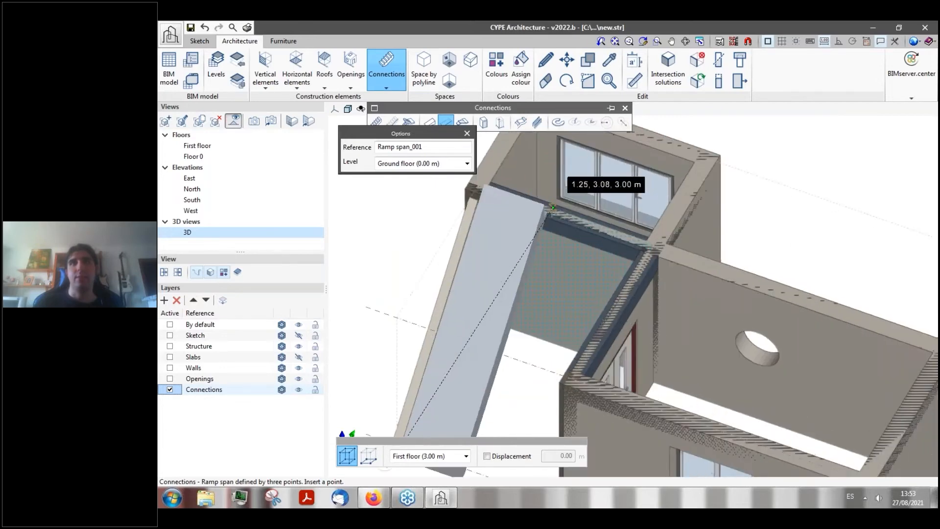
{"action": "left_click", "coordinate": [548, 218]}
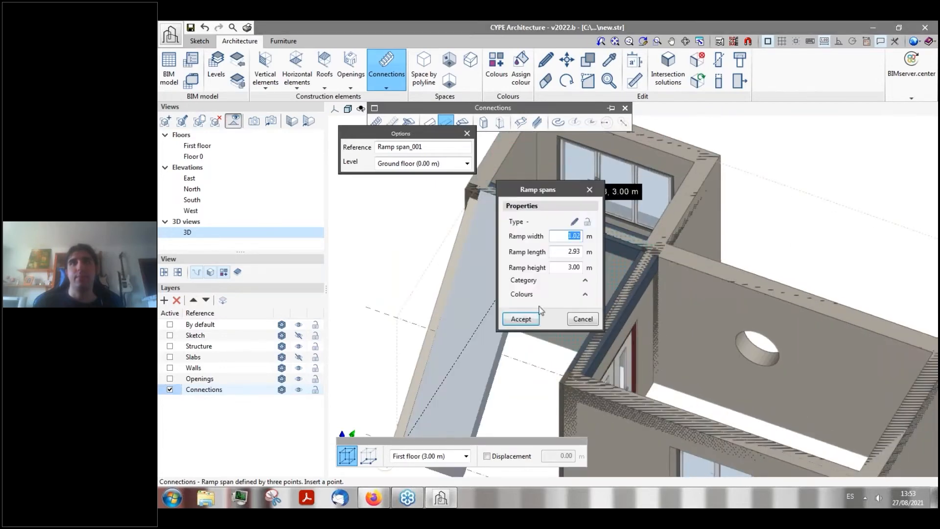
{"action": "left_click_drag", "start_coordinate": [549, 192], "coordinate": [514, 191]}
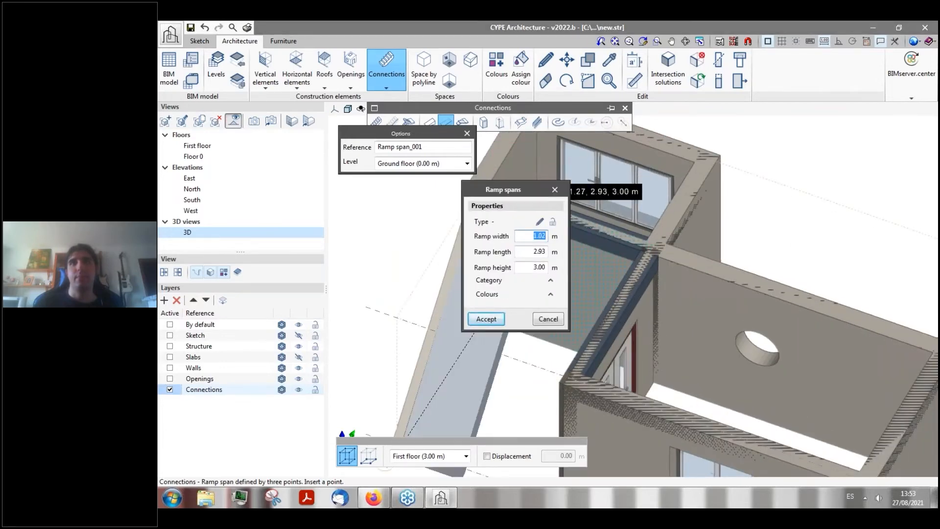
{"action": "left_click", "coordinate": [491, 317]}
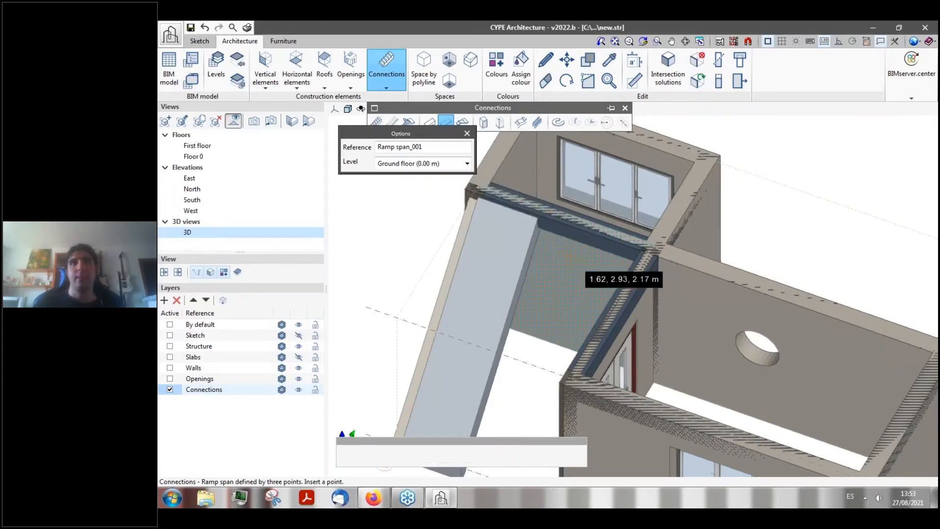
- Examine the new ramp span and its fit against the triangular wall from several sides in the 3D view
{"action": "middle_click_drag", "start_coordinate": [565, 261], "coordinate": [597, 262]}
{"action": "scroll", "coordinate": [499, 252], "scroll_direction": "down", "scroll_amount": 4}
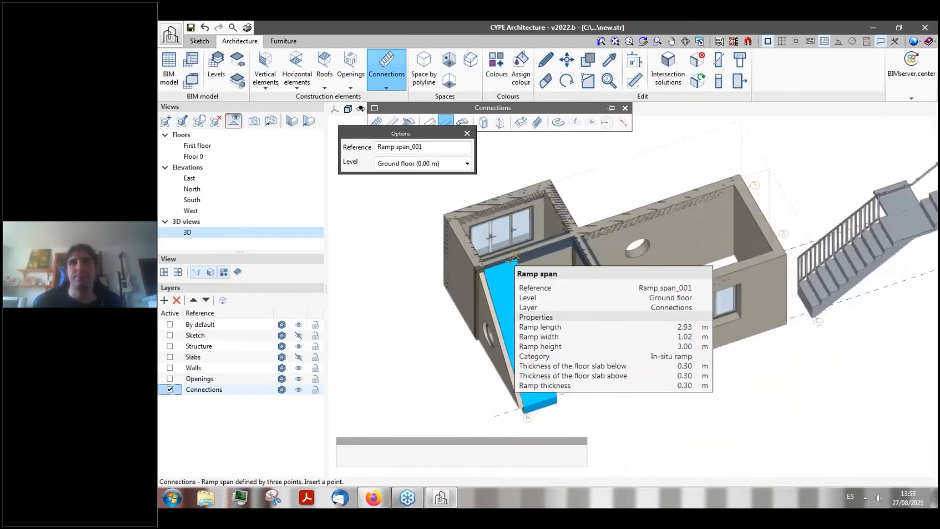
{"action": "middle_click_drag", "start_coordinate": [525, 285], "coordinate": [639, 244], "text": "shift"}
{"action": "left_click", "coordinate": [583, 213]}
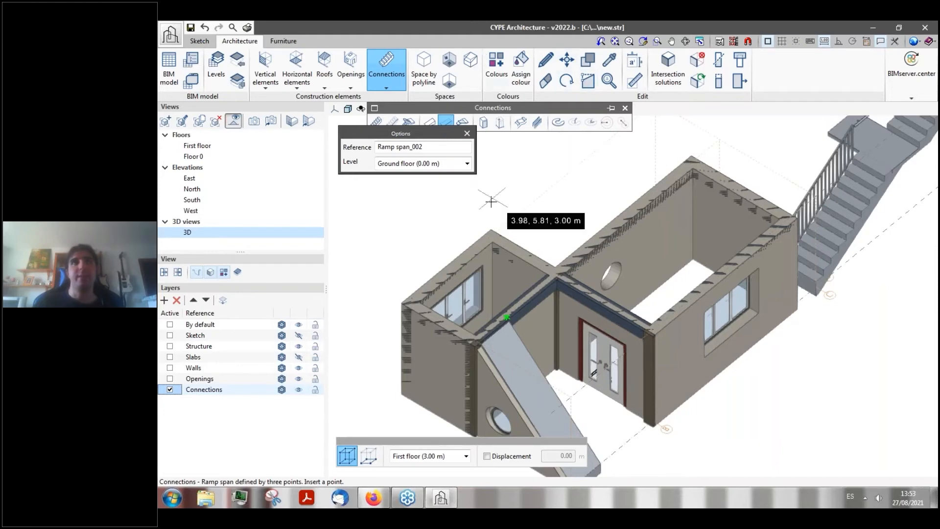
{"action": "left_click", "coordinate": [331, 80]}
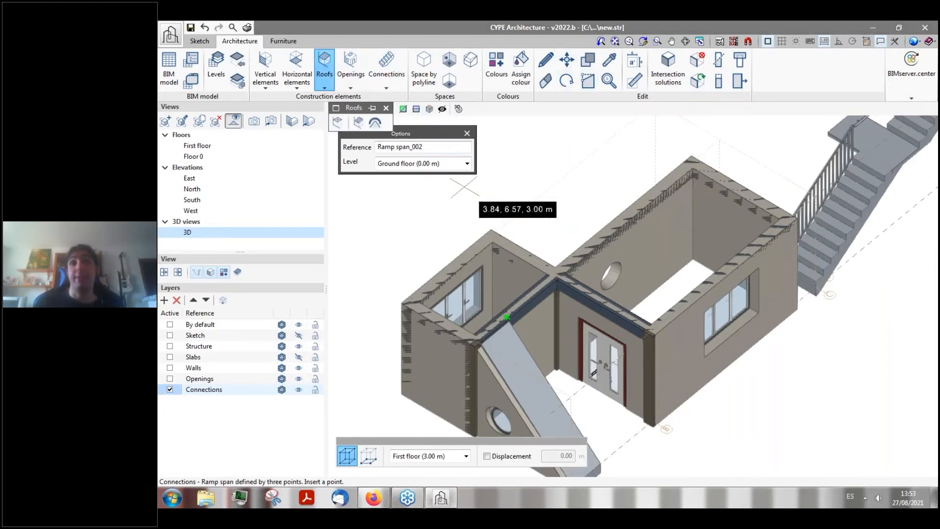
{"action": "mouse_move", "coordinate": [528, 360]}
{"action": "scroll", "coordinate": [528, 361], "scroll_direction": "down", "scroll_amount": 5}
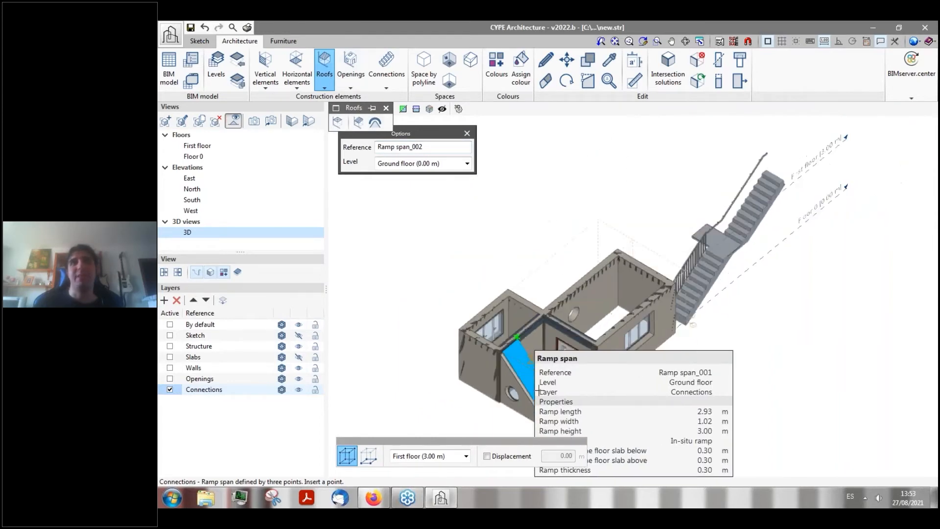
{"action": "scroll", "coordinate": [547, 410], "scroll_direction": "up", "scroll_amount": 4}
{"action": "scroll", "coordinate": [547, 410], "scroll_direction": "up", "scroll_amount": 1}
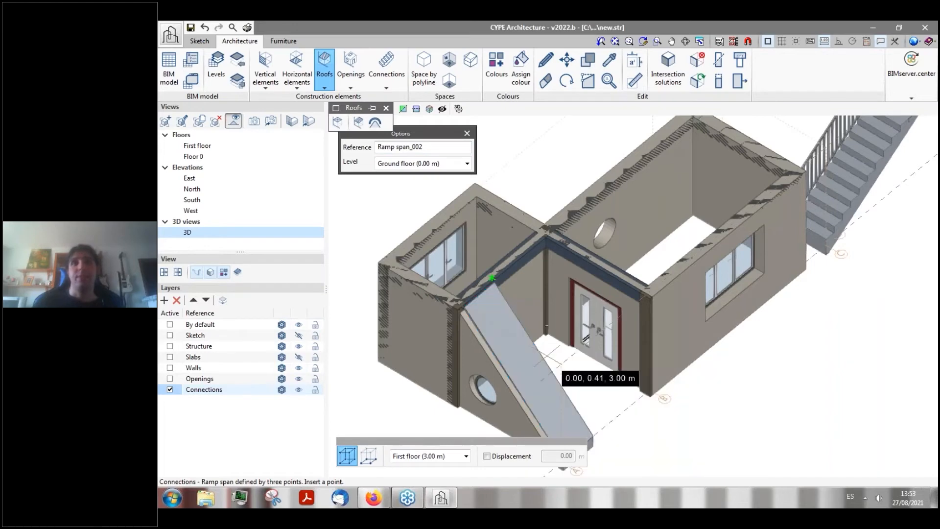
{"action": "mouse_move", "coordinate": [498, 329]}
{"action": "middle_mouse_down"}
{"action": "mouse_move", "coordinate": [465, 325]}
{"action": "mouse_move", "coordinate": [505, 319]}
{"action": "mouse_move", "coordinate": [510, 329]}
{"action": "middle_mouse_up"}
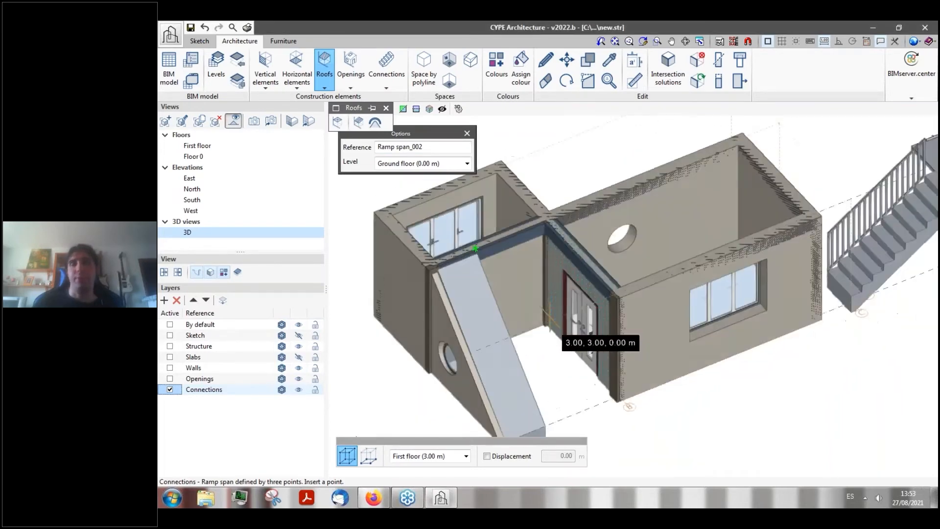
{"action": "left_click", "coordinate": [510, 337]}
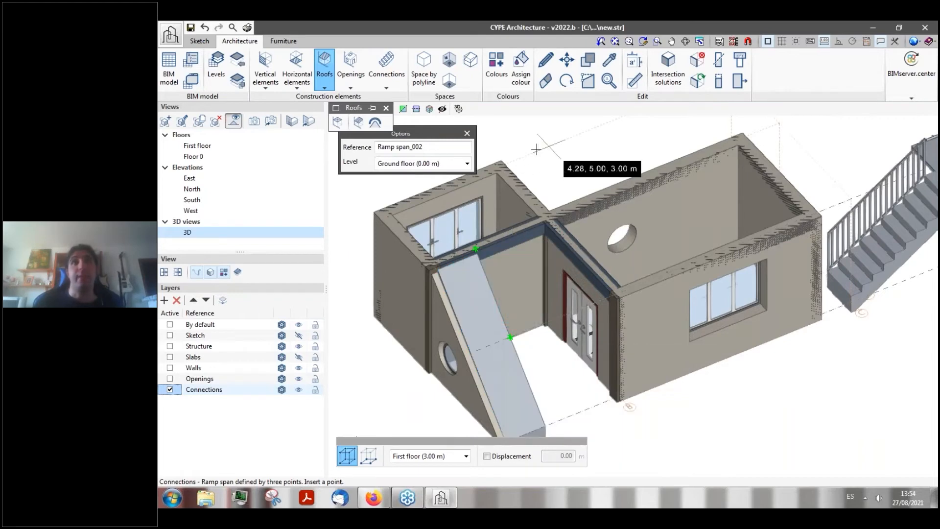
{"action": "left_click", "coordinate": [296, 81]}
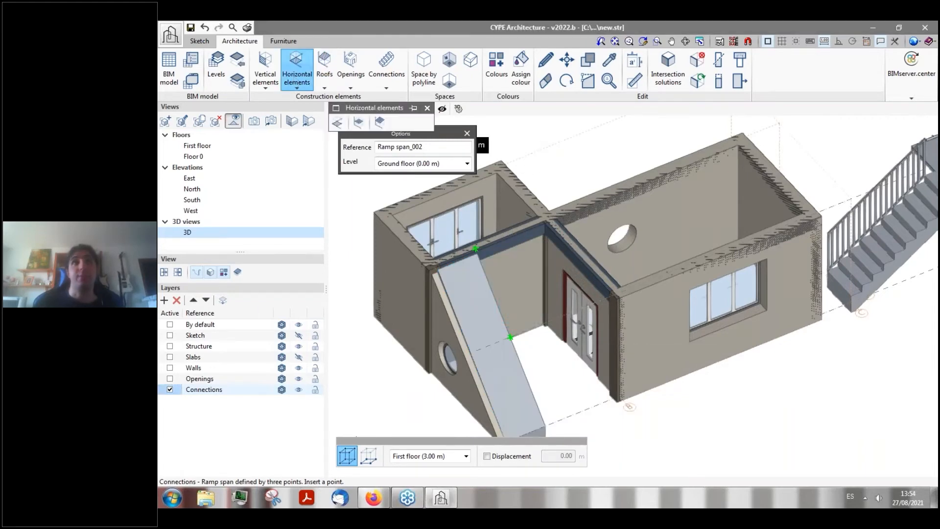
{"action": "left_click", "coordinate": [335, 127]}
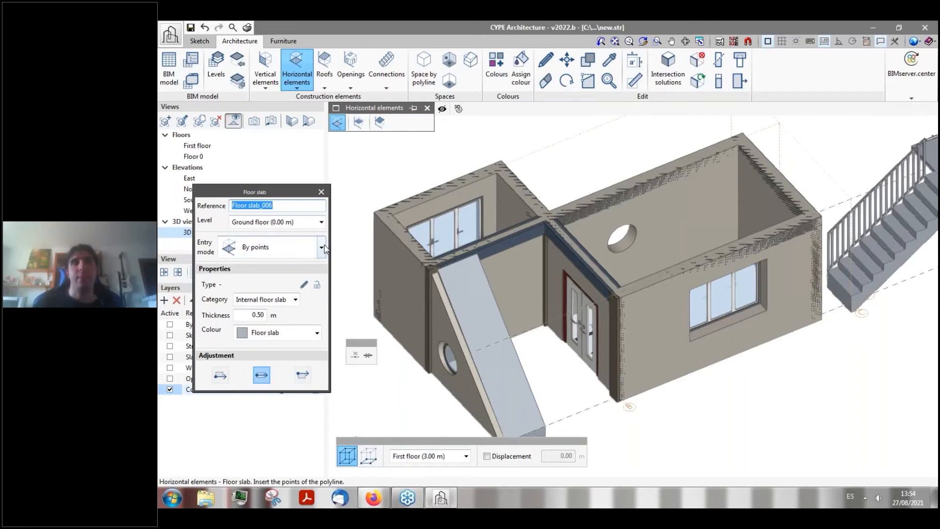
{"action": "left_click", "coordinate": [321, 247]}
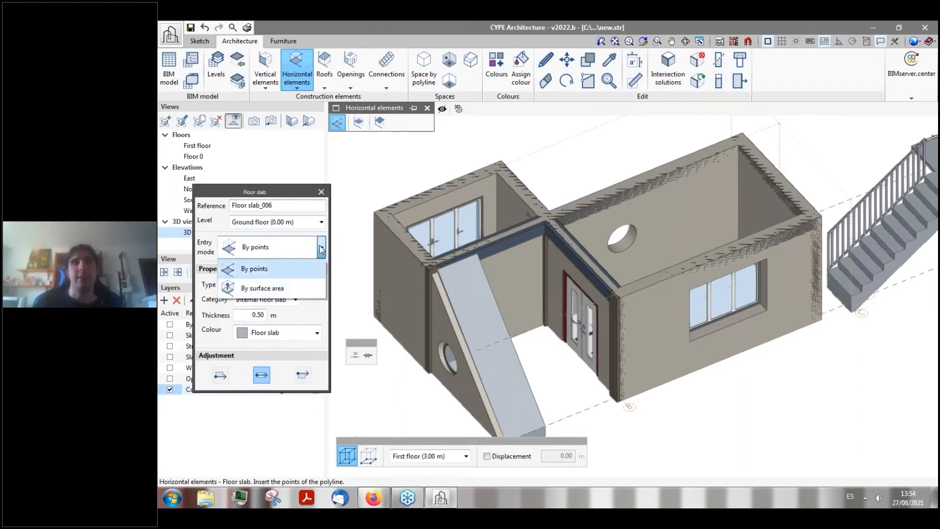
{"action": "left_click", "coordinate": [284, 269]}
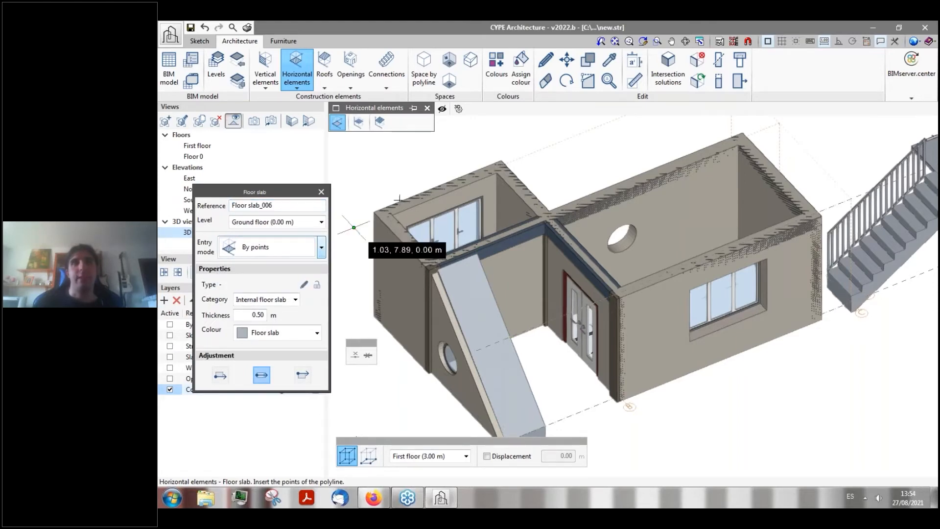
{"action": "middle_click_drag", "start_coordinate": [420, 172], "coordinate": [339, 182], "text": "shift"}
{"action": "middle_click_drag", "start_coordinate": [459, 232], "coordinate": [724, 228], "text": "shift"}
{"action": "middle_click_drag", "start_coordinate": [520, 345], "coordinate": [392, 293]}
{"action": "scroll", "coordinate": [562, 376], "scroll_direction": "down", "scroll_amount": 2}
{"action": "scroll", "coordinate": [540, 336], "scroll_direction": "up", "scroll_amount": 1}
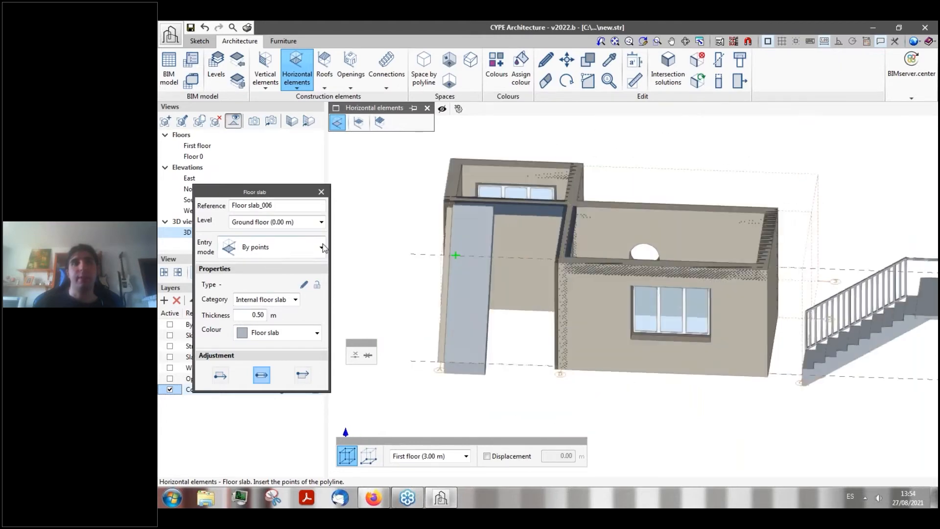
{"action": "left_click", "coordinate": [321, 247]}
{"action": "left_click", "coordinate": [264, 289]}
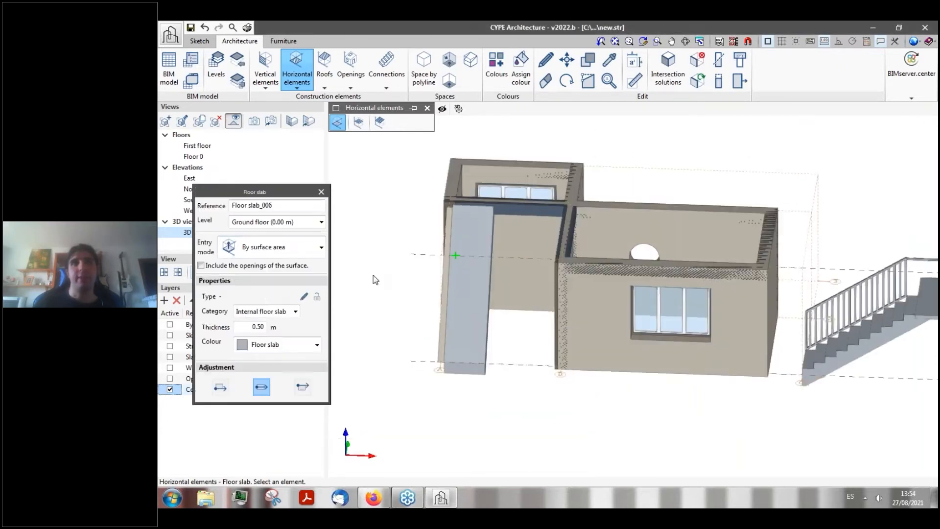
{"action": "middle_click_drag", "start_coordinate": [454, 253], "coordinate": [466, 284], "text": "shift"}
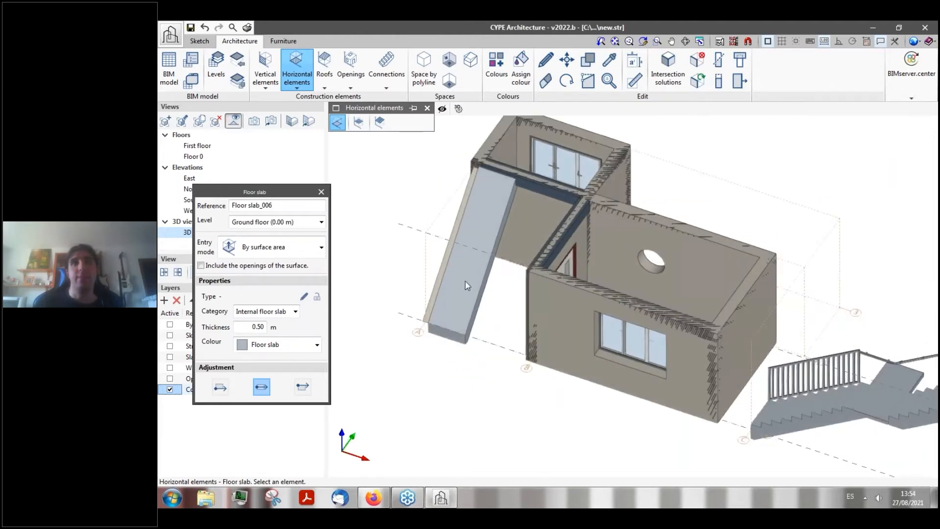
{"action": "left_click", "coordinate": [282, 312]}
{"action": "left_click", "coordinate": [252, 320]}
{"action": "left_click_drag", "start_coordinate": [250, 195], "coordinate": [405, 228]}
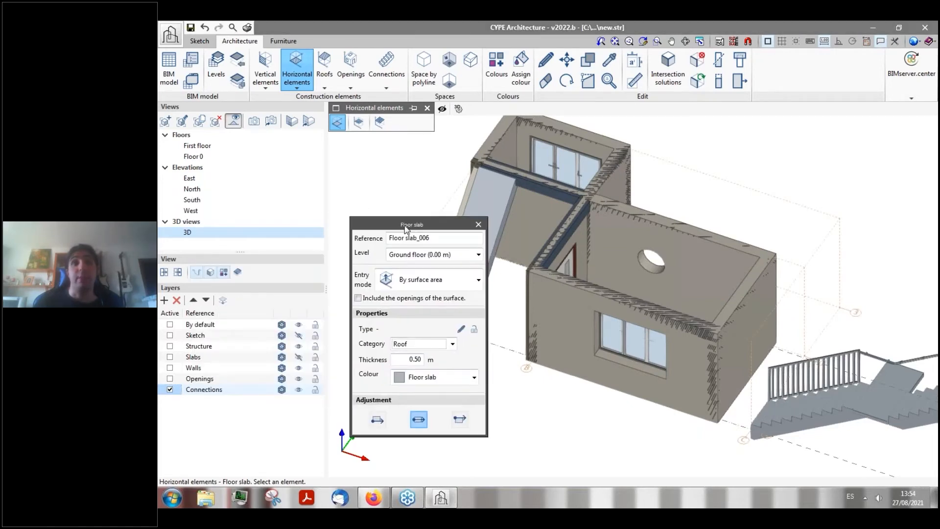
{"action": "left_click", "coordinate": [478, 224]}
- Make the Sketch layer active and draw a quadrilateral given by three points over the ramp span's sloping top surface
{"action": "left_click", "coordinate": [169, 335]}
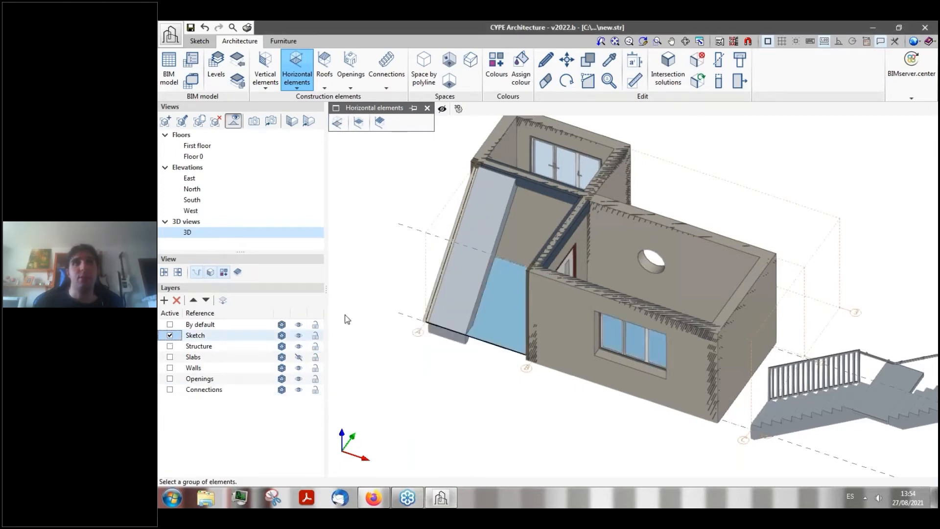
{"action": "left_click", "coordinate": [196, 42]}
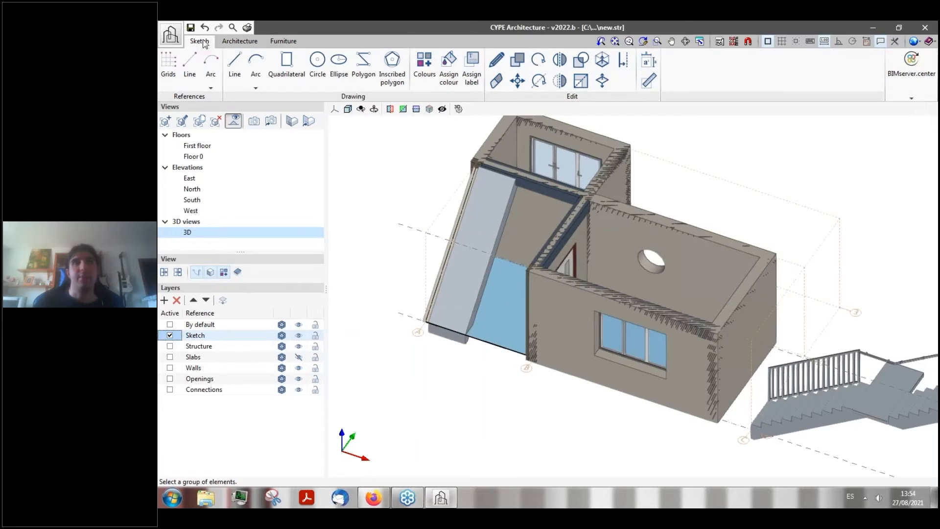
{"action": "left_click", "coordinate": [286, 66]}
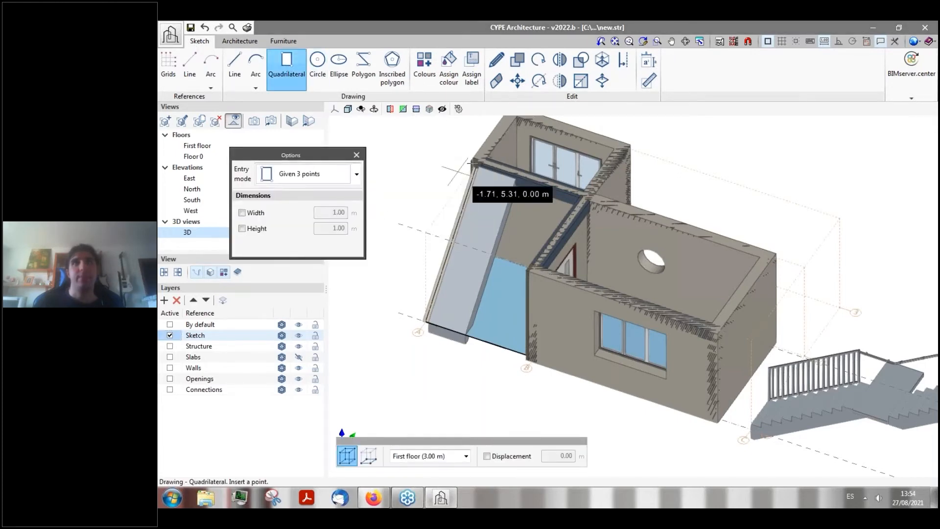
{"action": "scroll", "coordinate": [473, 163], "scroll_direction": "up", "scroll_amount": 3}
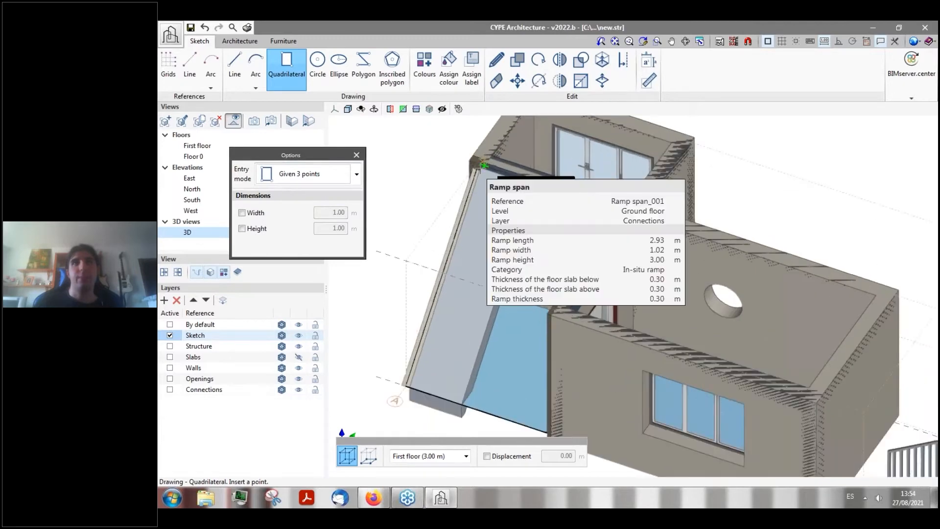
{"action": "scroll", "coordinate": [483, 165], "scroll_direction": "up", "scroll_amount": 3}
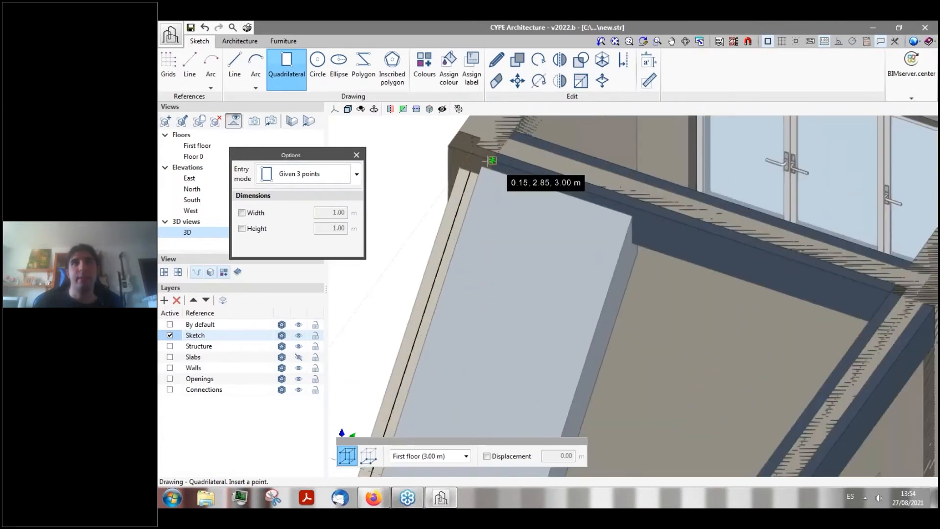
{"action": "left_click", "coordinate": [491, 160]}
{"action": "scroll", "coordinate": [471, 131], "scroll_direction": "down", "scroll_amount": 4}
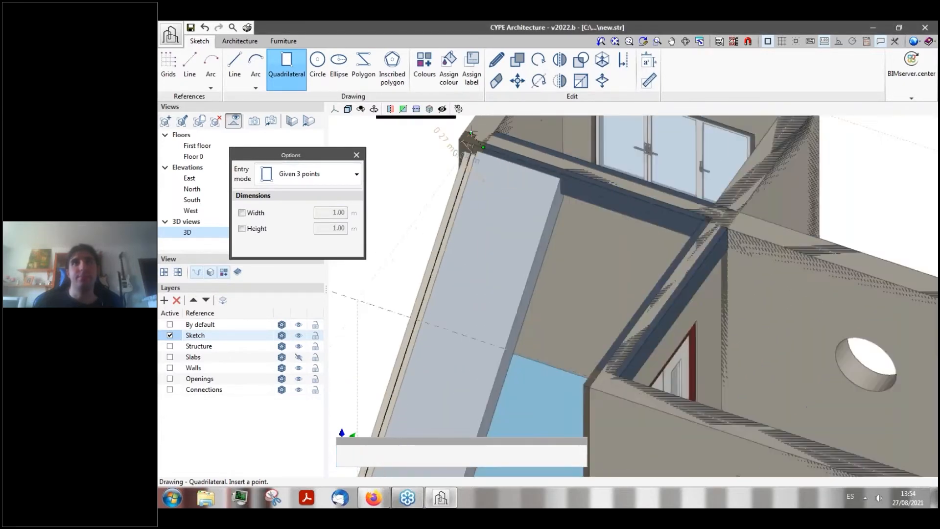
{"action": "left_click", "coordinate": [413, 353]}
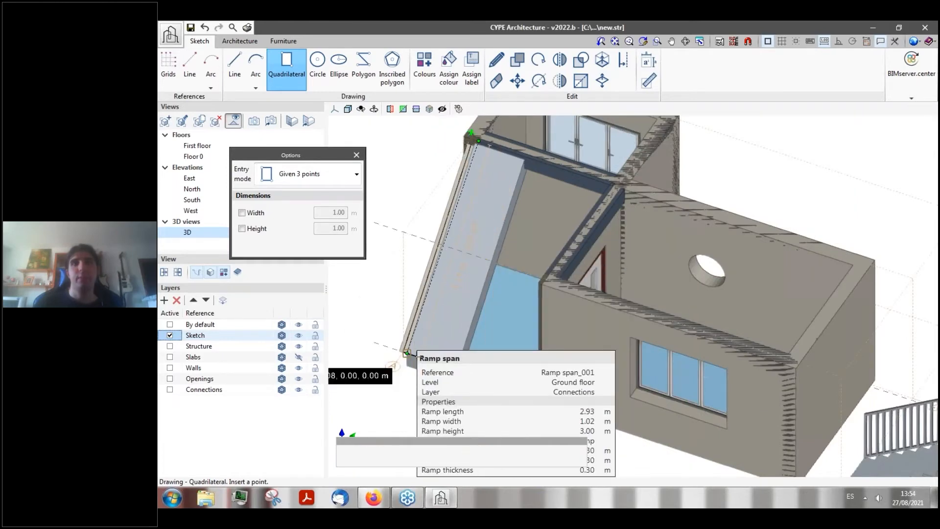
{"action": "left_click", "coordinate": [456, 370]}
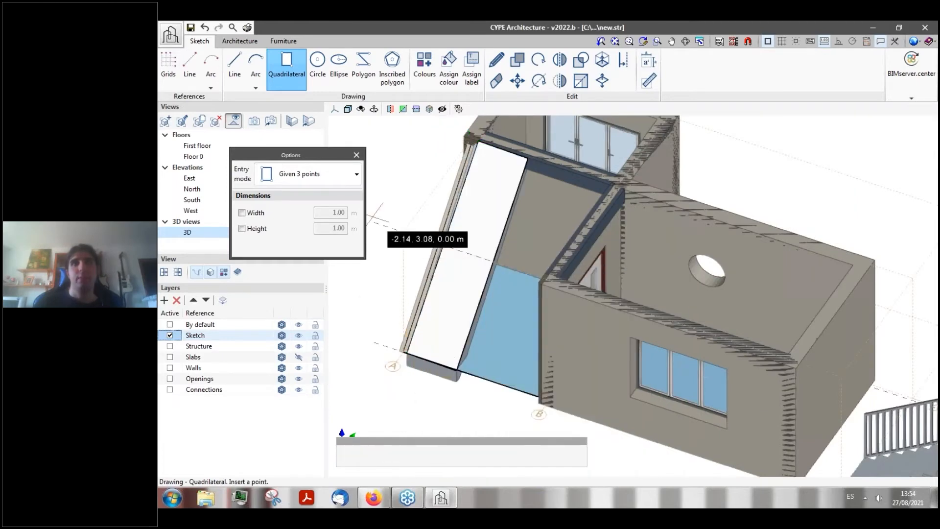
- Return to the architecture tools and make Connections the active layer
{"action": "middle_click_drag", "start_coordinate": [371, 195], "coordinate": [358, 178]}
{"action": "left_click", "coordinate": [244, 42]}
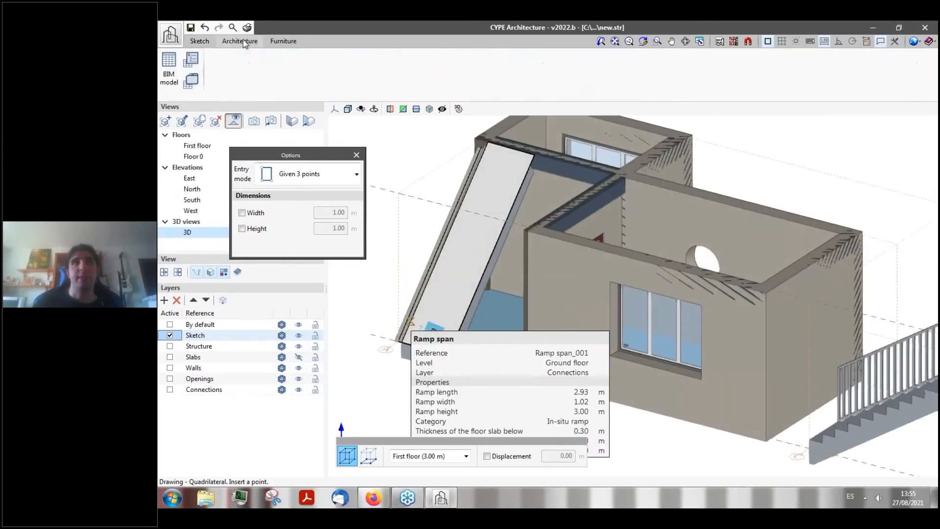
{"action": "left_click", "coordinate": [170, 389]}
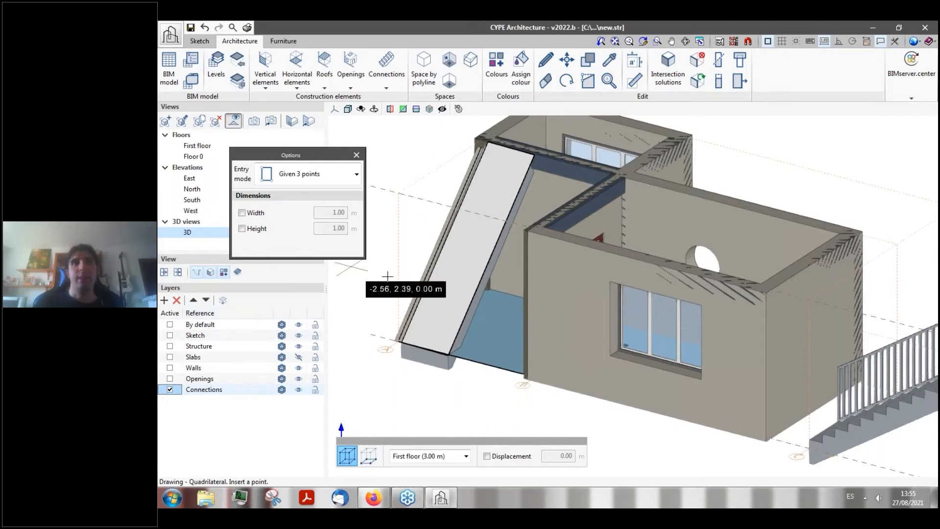
- Make Slabs the active layer and start a floor slab with entry by surface area for the sloping sketched quadrilateral
{"action": "left_click", "coordinate": [170, 356]}
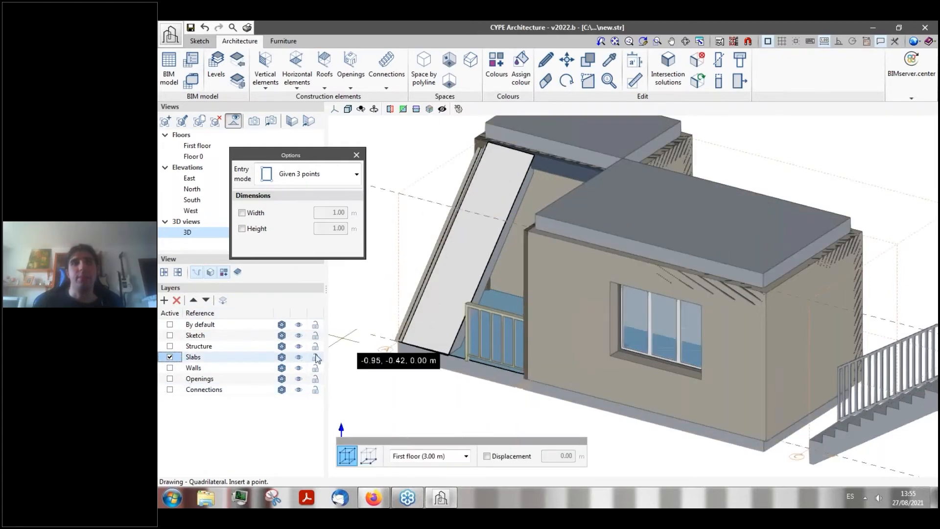
{"action": "left_click", "coordinate": [296, 82]}
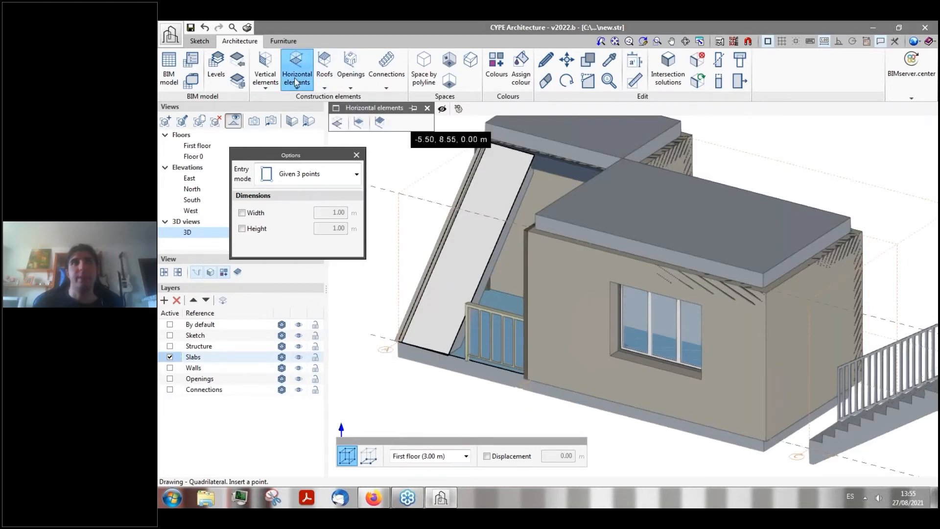
{"action": "left_click", "coordinate": [338, 124]}
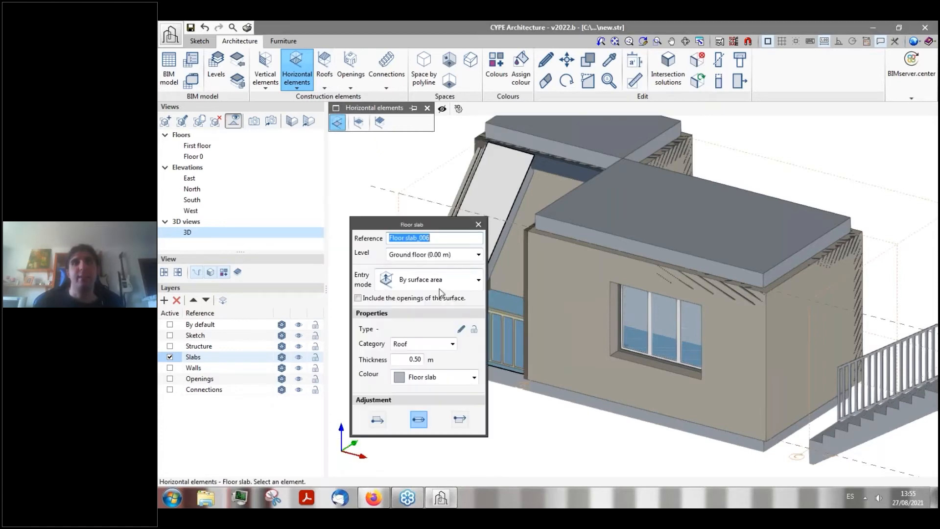
{"action": "left_click", "coordinate": [426, 282]}
{"action": "left_click", "coordinate": [416, 319]}
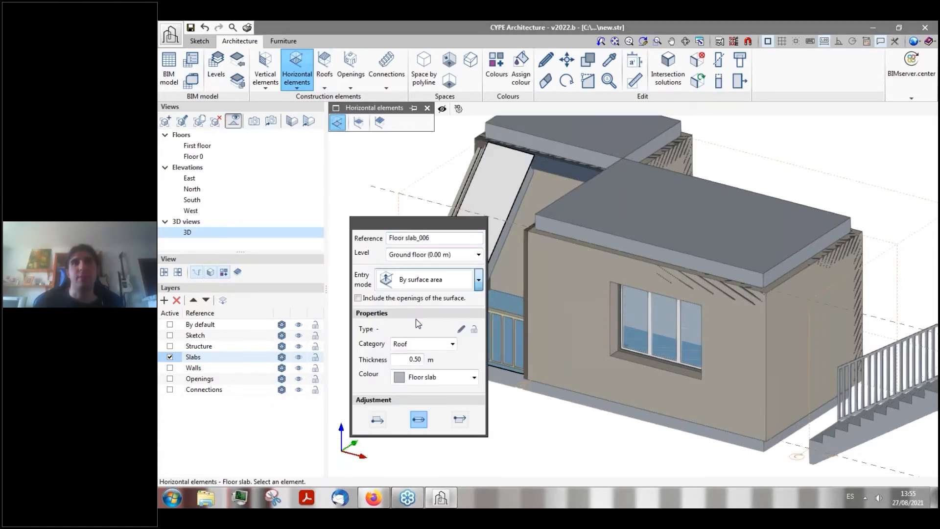
{"action": "left_click", "coordinate": [400, 225]}
{"action": "left_click_drag", "start_coordinate": [400, 225], "coordinate": [224, 216]}
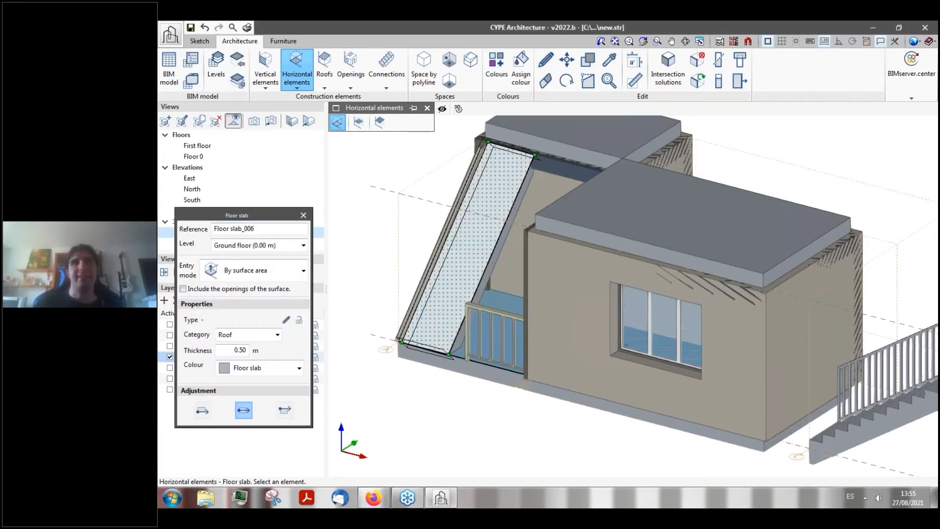
- Switch the floor slab's adjustment from centred to fully on one side of the sloping sketched surface
{"action": "mouse_move", "coordinate": [463, 277]}
{"action": "middle_mouse_down"}
{"action": "mouse_move", "coordinate": [442, 225]}
{"action": "mouse_move", "coordinate": [451, 236]}
{"action": "mouse_move", "coordinate": [522, 237]}
{"action": "mouse_move", "coordinate": [460, 260]}
{"action": "middle_mouse_up"}
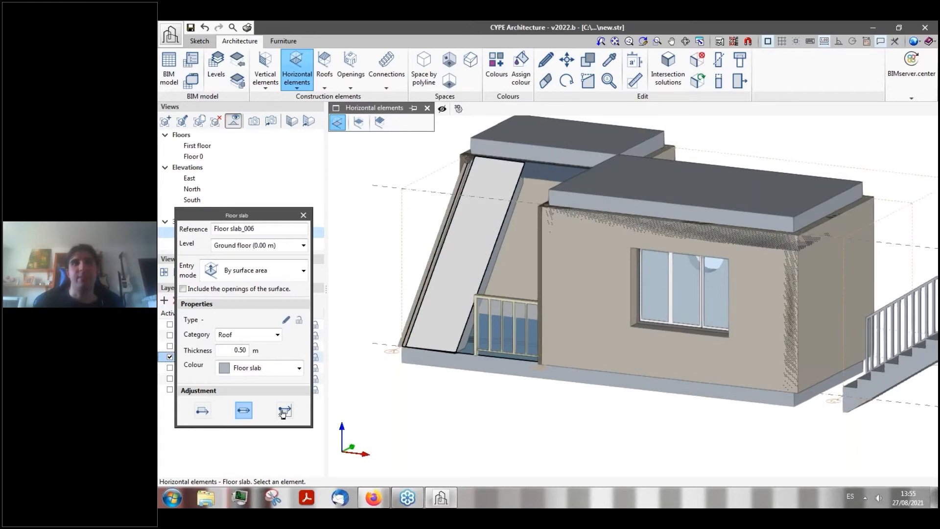
{"action": "left_click", "coordinate": [284, 410]}
{"action": "middle_click_drag", "start_coordinate": [426, 274], "coordinate": [424, 286]}
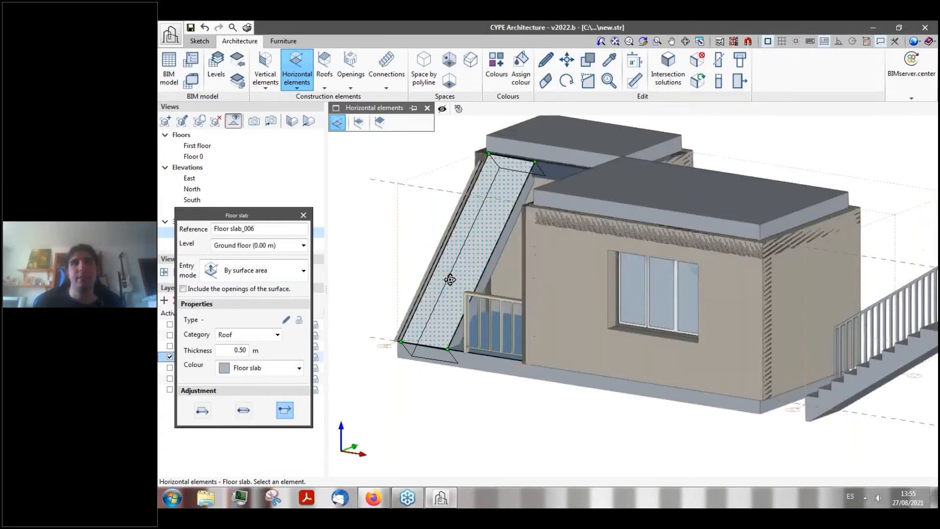
- Create a 0.50 m thick Roof slab by surface area on the sloped plane beside the porch
{"action": "left_click", "coordinate": [474, 258]}
{"action": "middle_click_drag", "start_coordinate": [446, 243], "coordinate": [464, 255]}
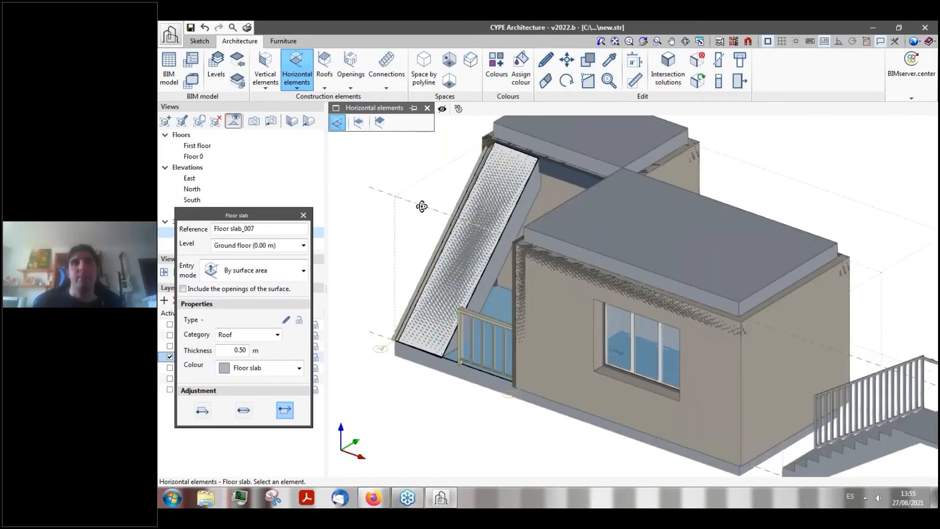
{"action": "middle_click_drag", "start_coordinate": [420, 203], "coordinate": [499, 212]}
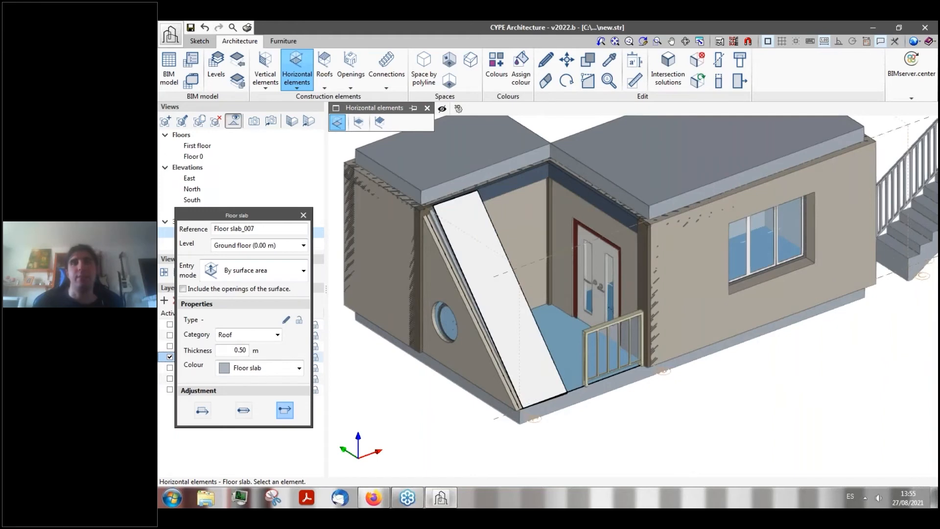
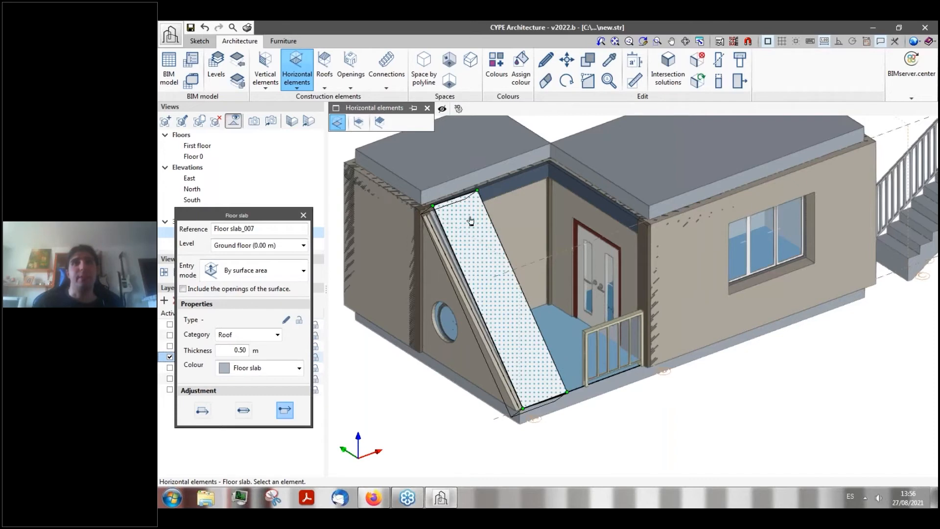
{"action": "left_click", "coordinate": [267, 272]}
{"action": "left_click", "coordinate": [270, 275]}
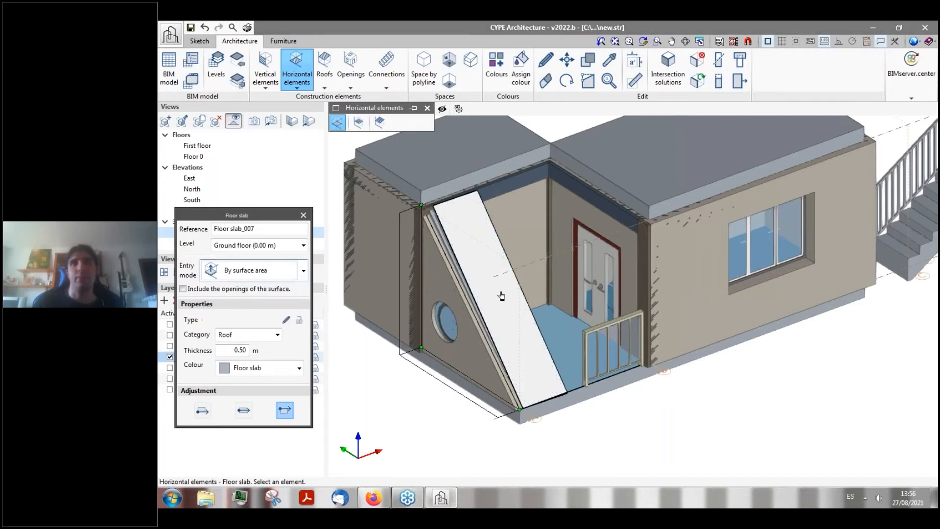
{"action": "left_click", "coordinate": [489, 260]}
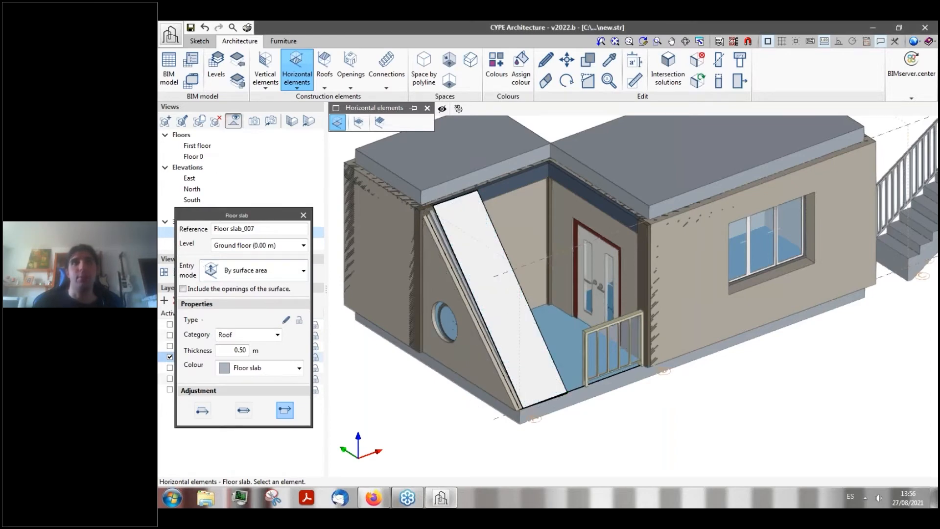
- Make Connections the active layer while working in the 3D view
{"action": "left_click", "coordinate": [197, 146]}
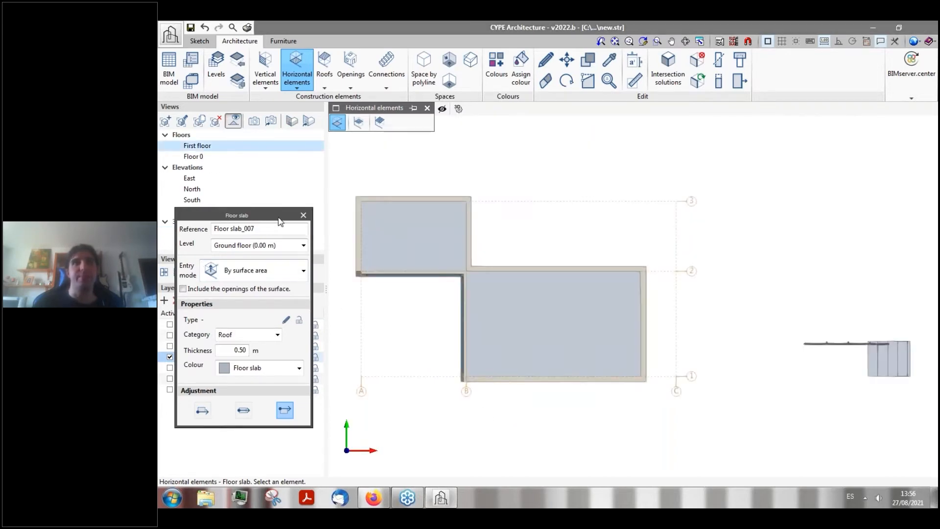
{"action": "left_click_drag", "start_coordinate": [230, 218], "coordinate": [292, 220]}
{"action": "left_click", "coordinate": [187, 234]}
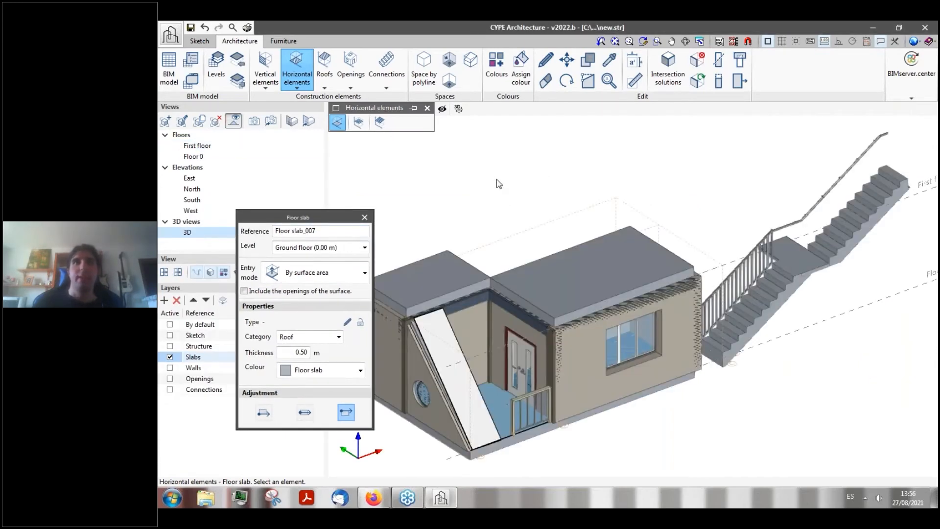
{"action": "middle_click_drag", "start_coordinate": [489, 184], "coordinate": [417, 166], "text": "shift"}
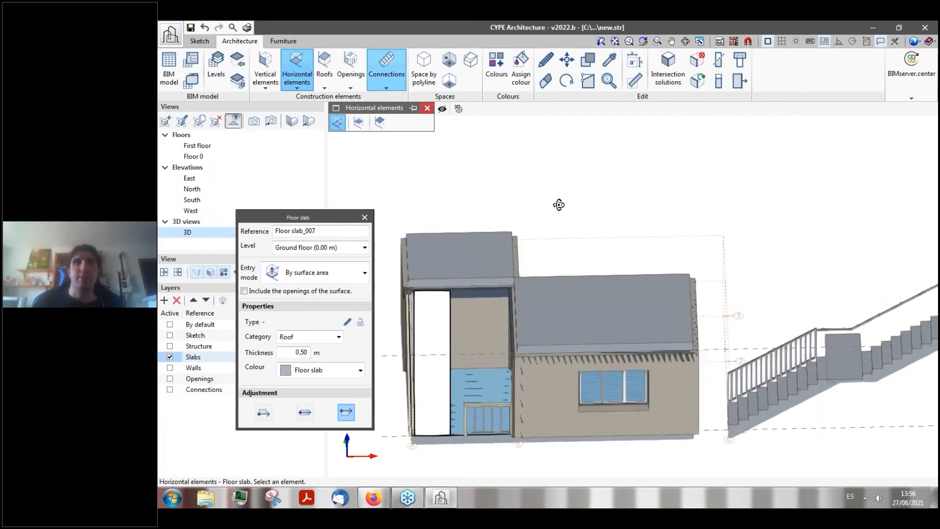
{"action": "middle_click_drag", "start_coordinate": [547, 204], "coordinate": [543, 202], "text": "shift"}
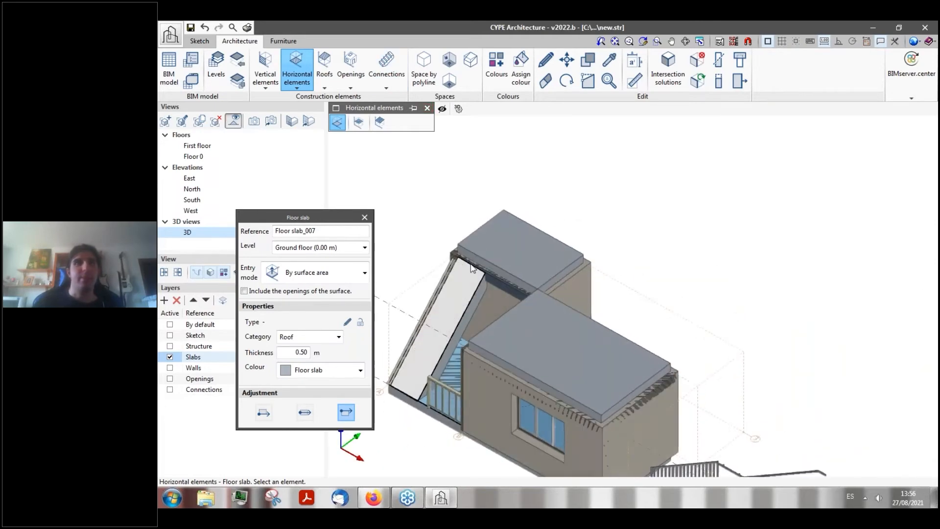
{"action": "left_click_drag", "start_coordinate": [314, 221], "coordinate": [605, 215]}
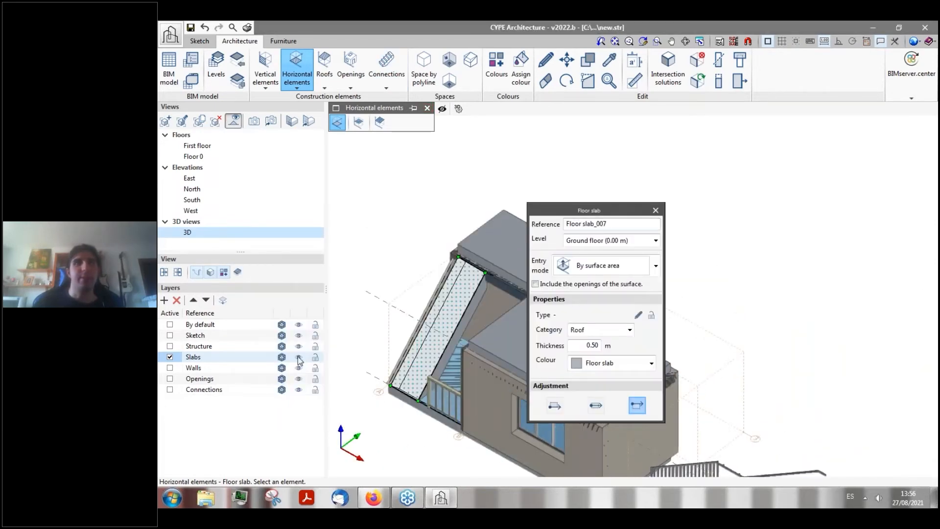
{"action": "left_click", "coordinate": [169, 389]}
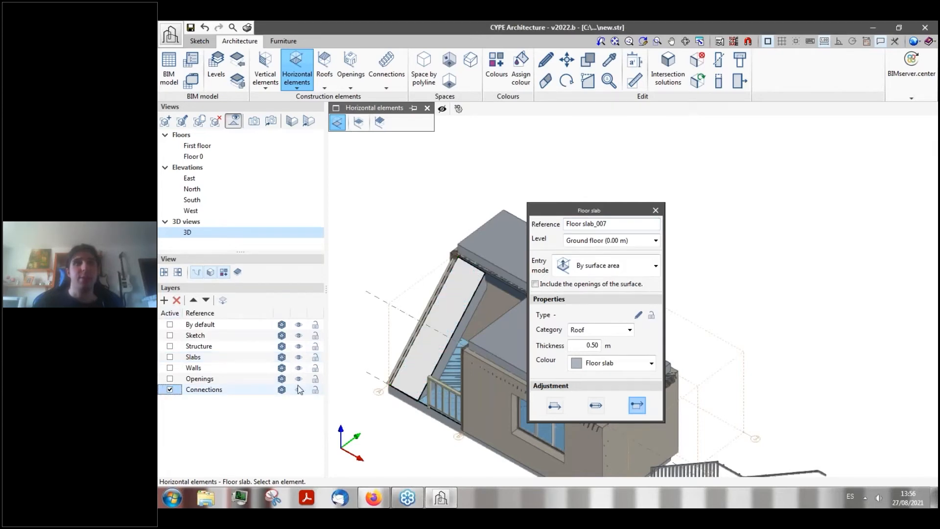
{"action": "left_click", "coordinate": [169, 379]}
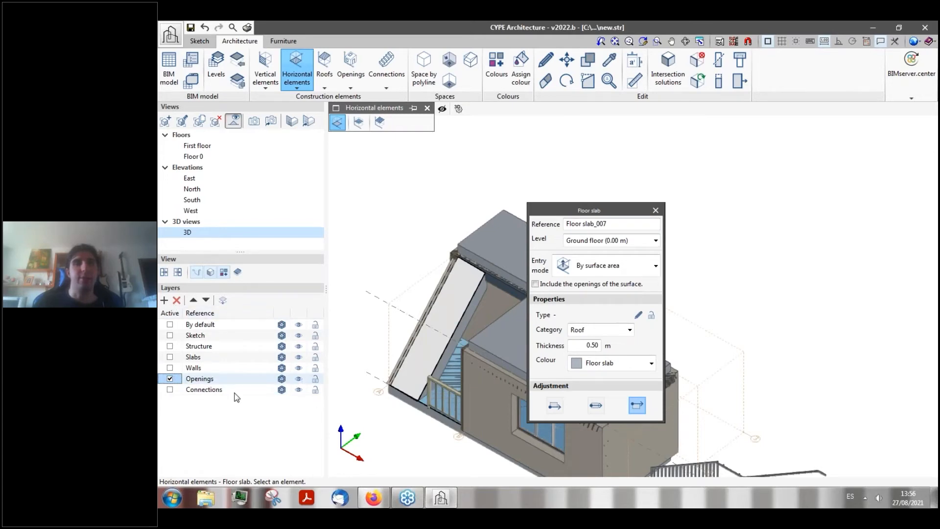
{"action": "left_click", "coordinate": [170, 390]}
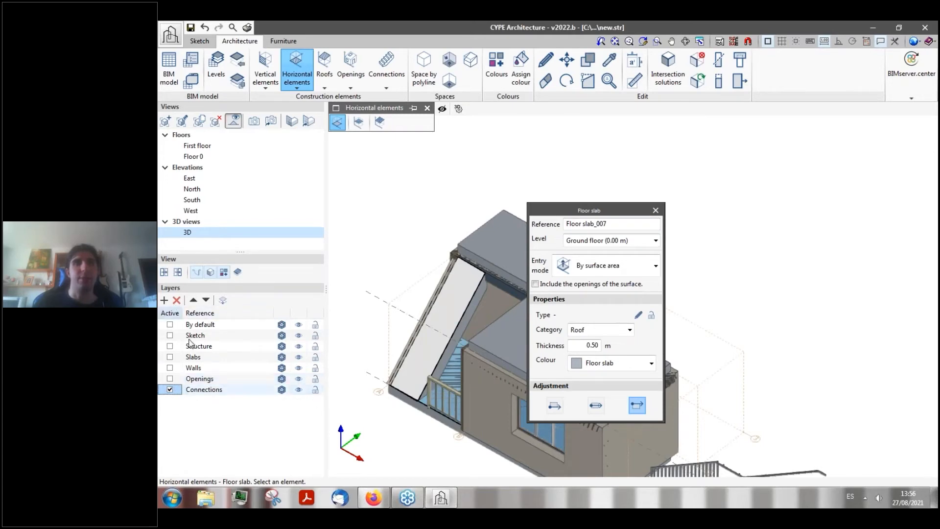
- Hide the Sketch and Slabs layers and finish the floor slab command
{"action": "left_click", "coordinate": [298, 379]}
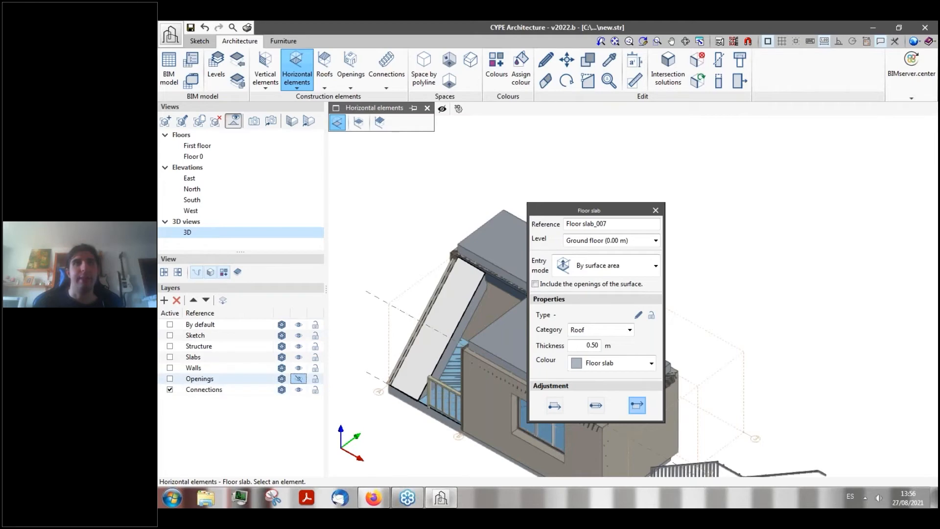
{"action": "left_click", "coordinate": [298, 335]}
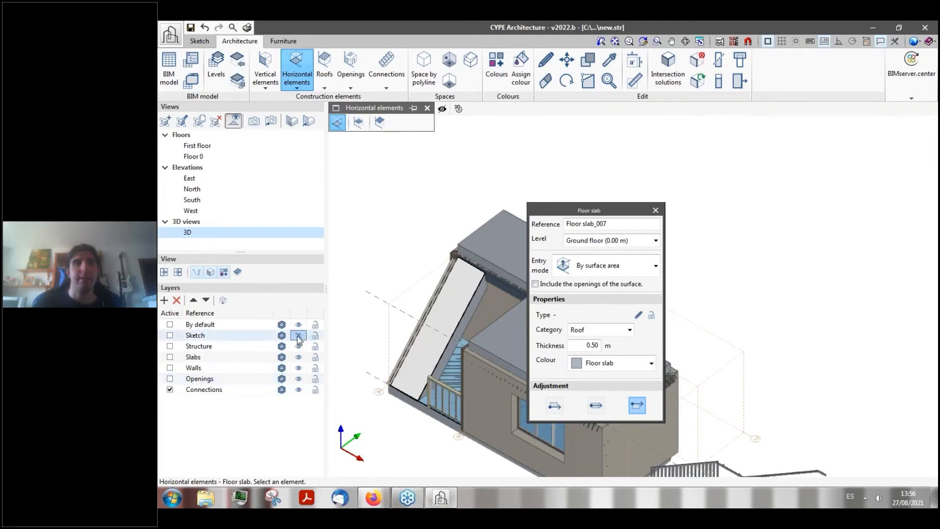
{"action": "left_click", "coordinate": [656, 211]}
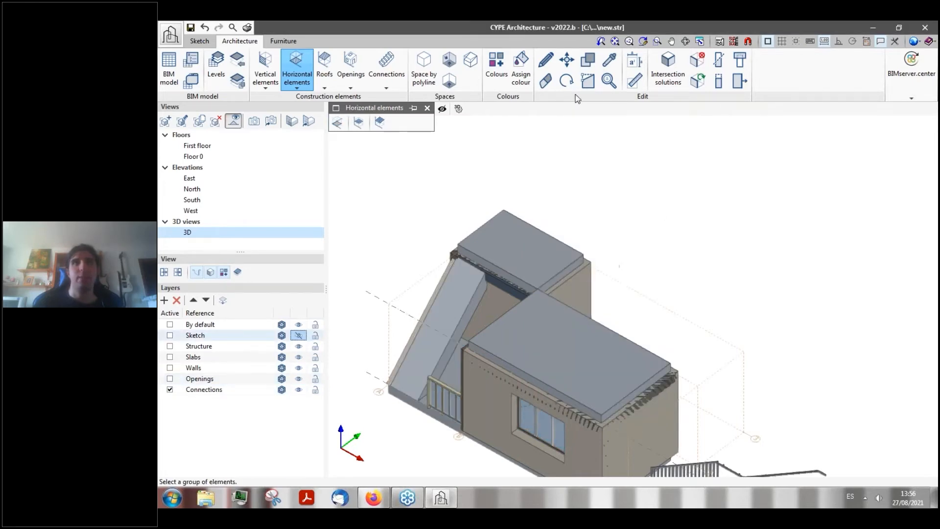
{"action": "left_click", "coordinate": [298, 357]}
{"action": "middle_click_drag", "start_coordinate": [415, 243], "coordinate": [519, 237], "text": "shift"}
- Start inserting an Elevator/Lift connection and move its options clear of the layer list
{"action": "left_click", "coordinate": [386, 74]}
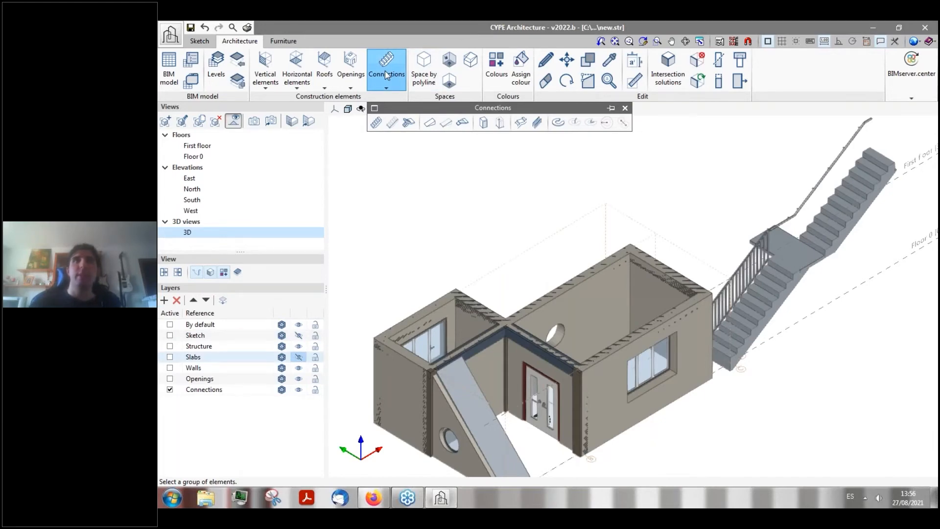
{"action": "left_click", "coordinate": [485, 124]}
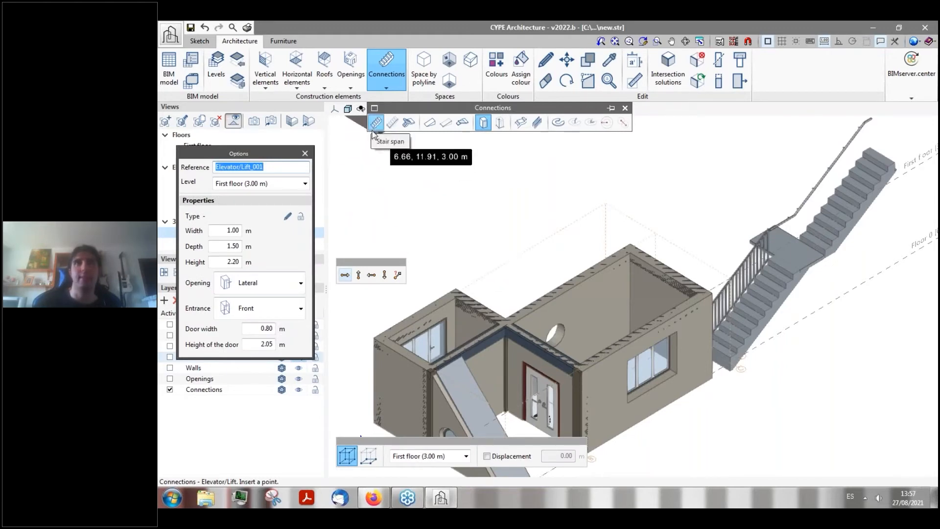
{"action": "left_click_drag", "start_coordinate": [273, 157], "coordinate": [319, 183]}
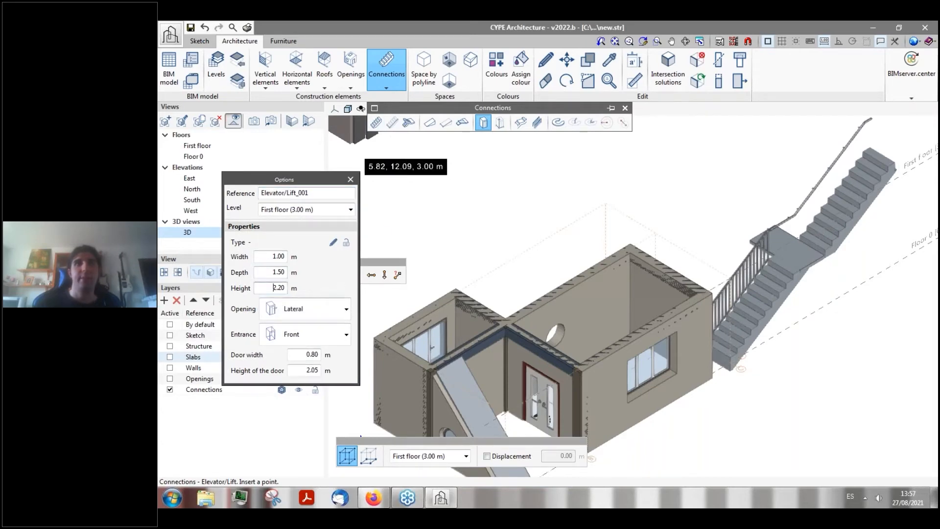
- Try a Centre opening with Both sides entrance for the lift, and restore Lateral opening and Front entrance
{"action": "left_click", "coordinate": [344, 313]}
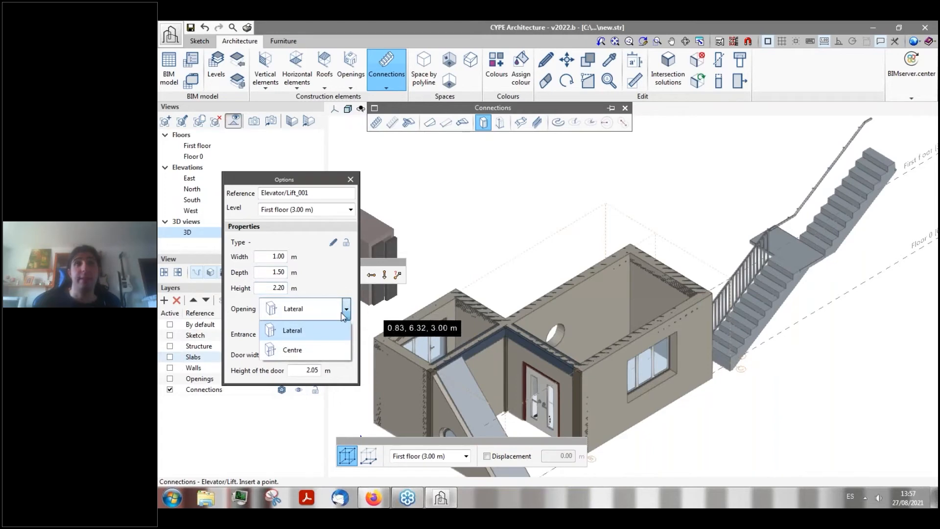
{"action": "left_click", "coordinate": [296, 350]}
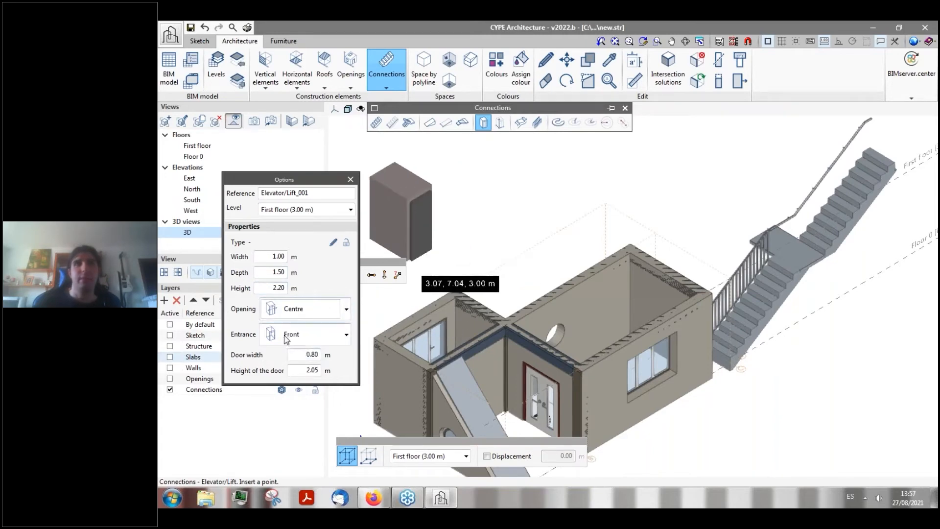
{"action": "left_click", "coordinate": [301, 335]}
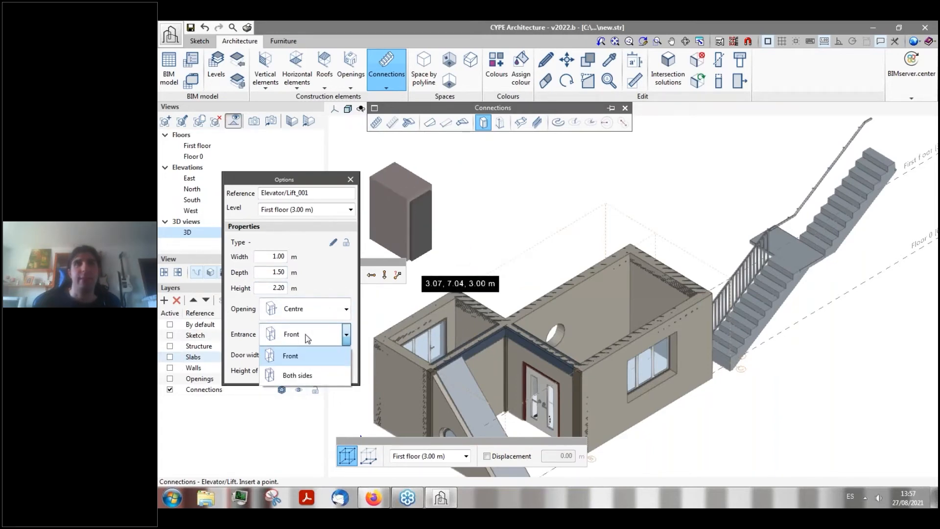
{"action": "left_click", "coordinate": [306, 369]}
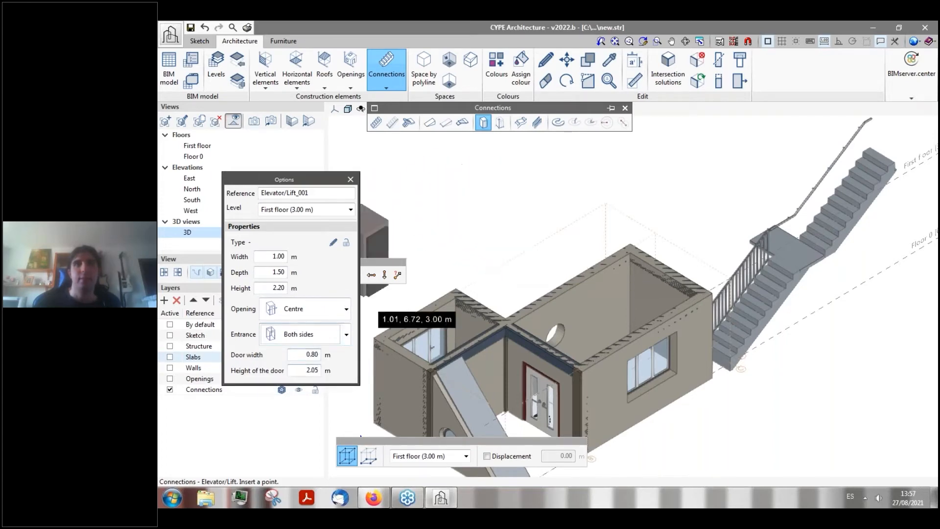
{"action": "left_click", "coordinate": [346, 309]}
{"action": "left_click", "coordinate": [297, 331]}
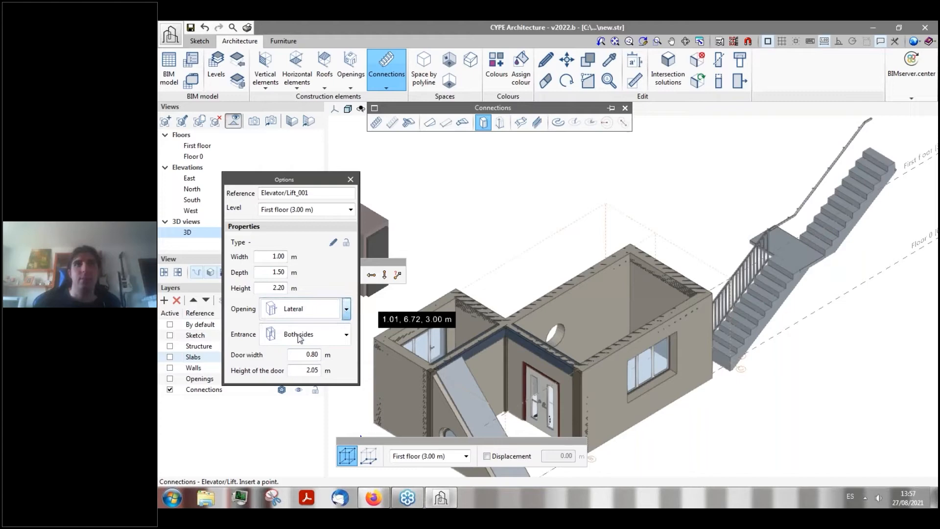
{"action": "left_click", "coordinate": [345, 335]}
{"action": "left_click", "coordinate": [313, 358]}
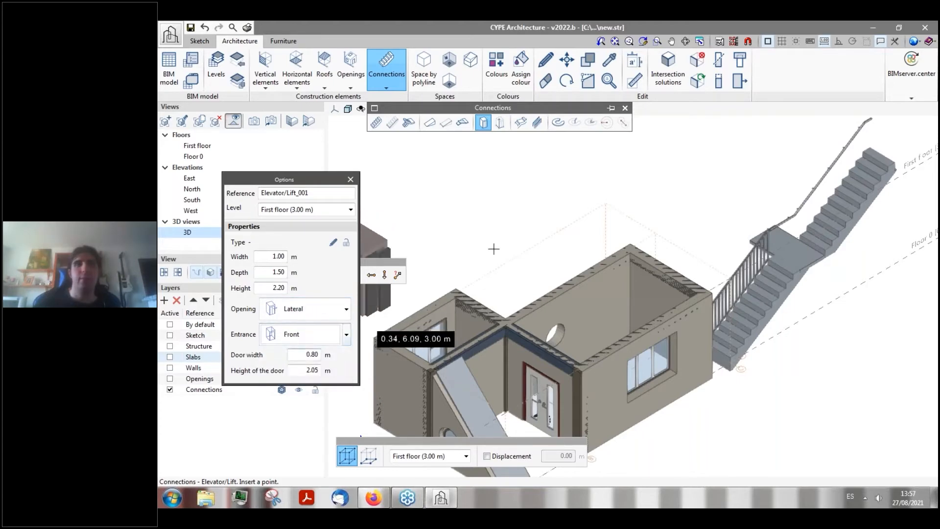
- Set the insertion plane for the lift to Floor 0 (0.00 m)
{"action": "scroll", "coordinate": [504, 235], "scroll_direction": "down", "scroll_amount": 5}
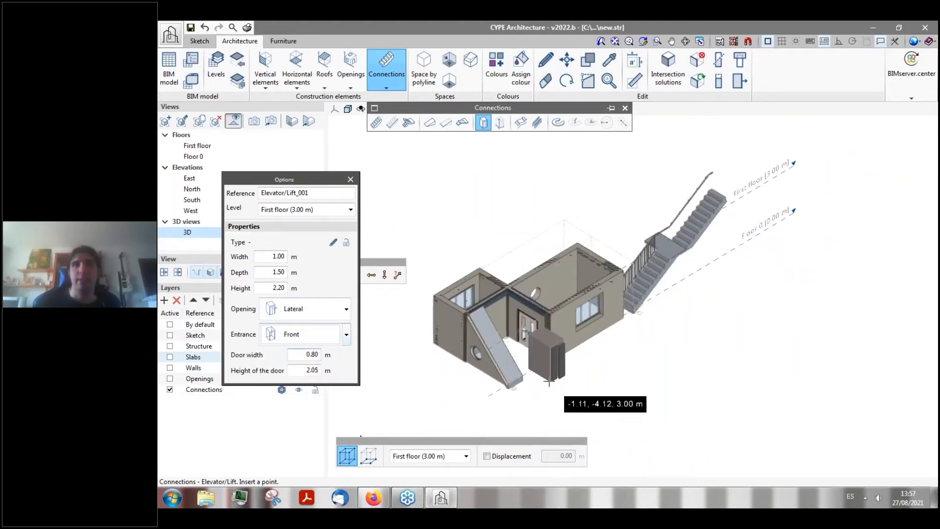
{"action": "scroll", "coordinate": [433, 416], "scroll_direction": "up", "scroll_amount": 5}
{"action": "left_click", "coordinate": [368, 455]}
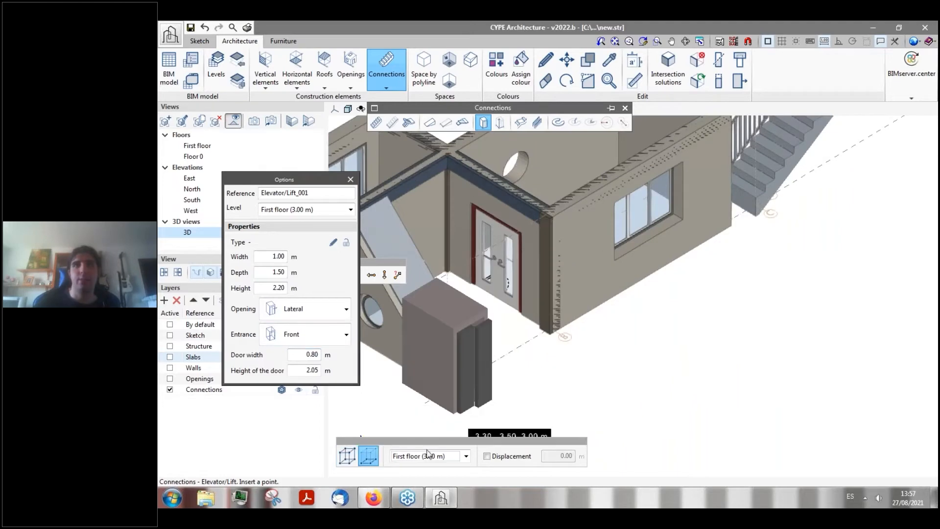
{"action": "left_click", "coordinate": [465, 456]}
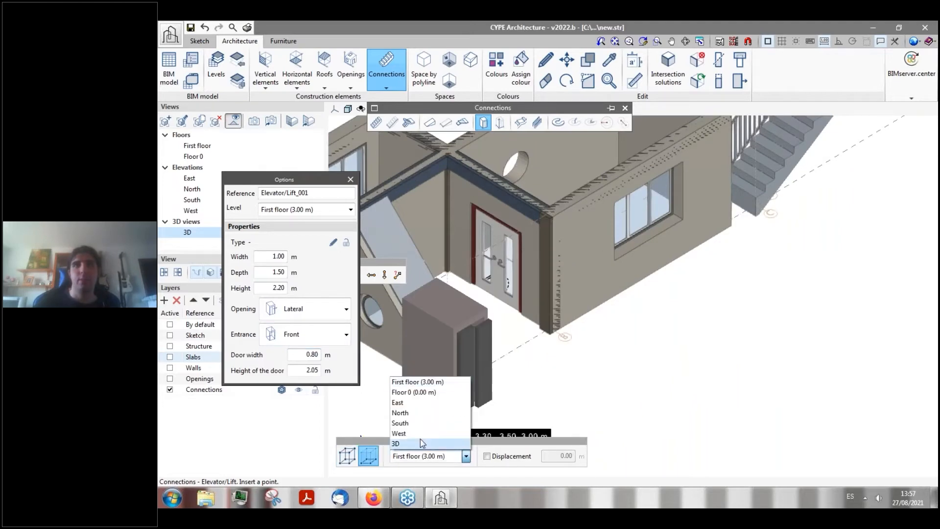
{"action": "left_click", "coordinate": [413, 392]}
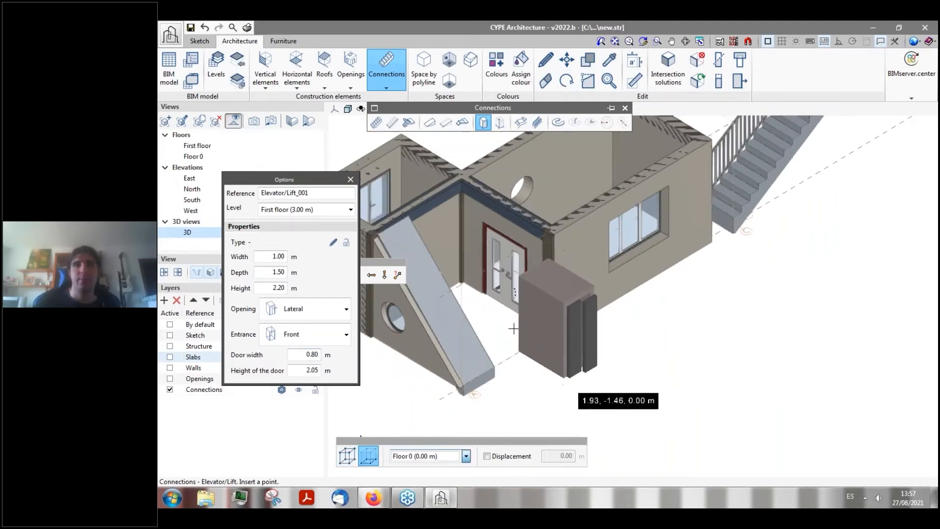
- Place the lift inside the larger room at about 6.91, 1.42, 0.00 m
{"action": "scroll", "coordinate": [413, 323], "scroll_direction": "up", "scroll_amount": 3}
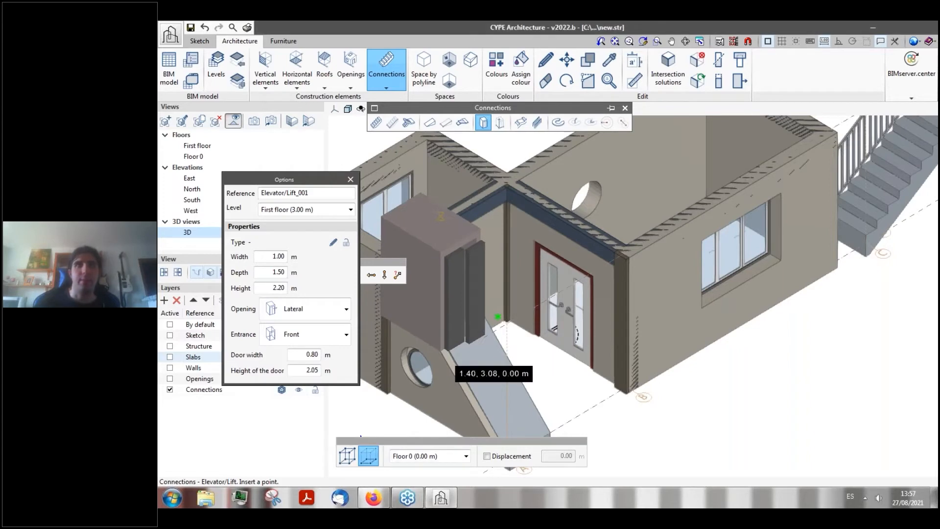
{"action": "middle_click_drag", "start_coordinate": [462, 168], "coordinate": [470, 296]}
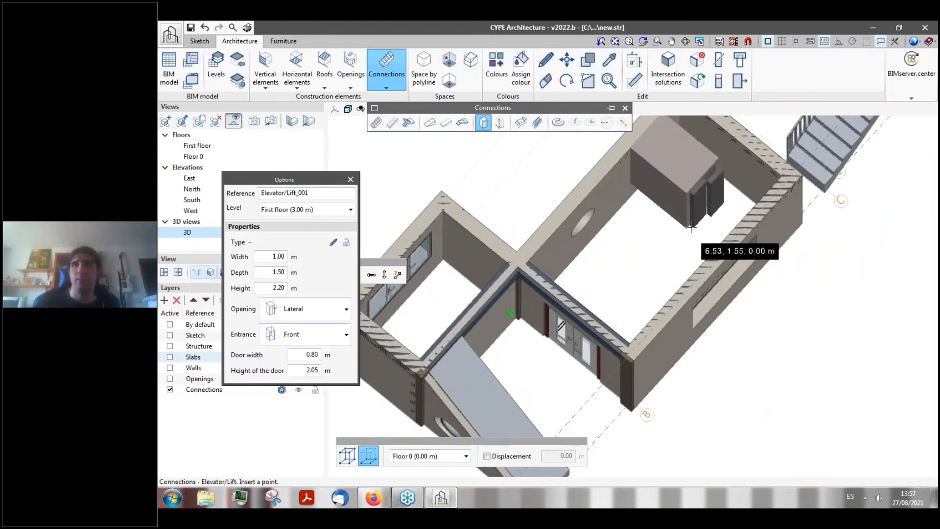
{"action": "left_click", "coordinate": [686, 229]}
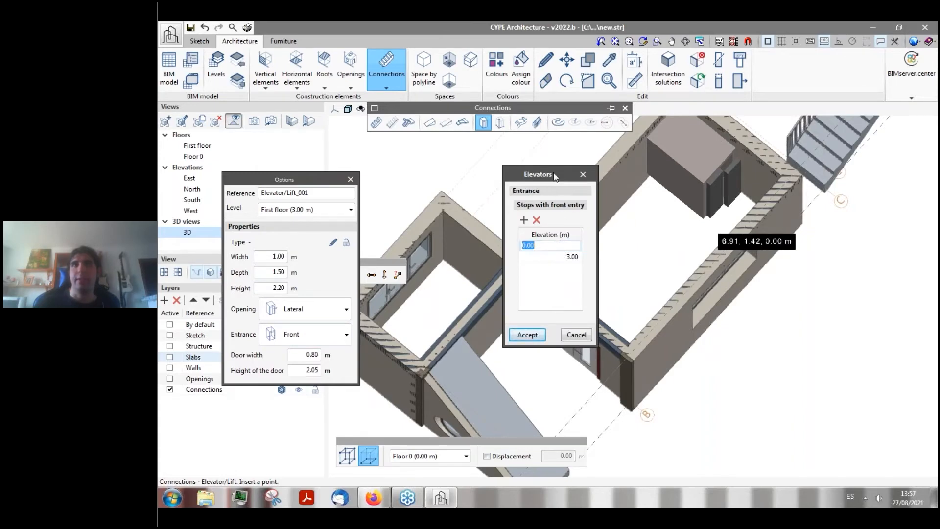
- Add two more front-entry stops to the lift above the 3.00 m stop, the first at 6.00 m, and accept the stop list
{"action": "left_click_drag", "start_coordinate": [558, 176], "coordinate": [451, 180]}
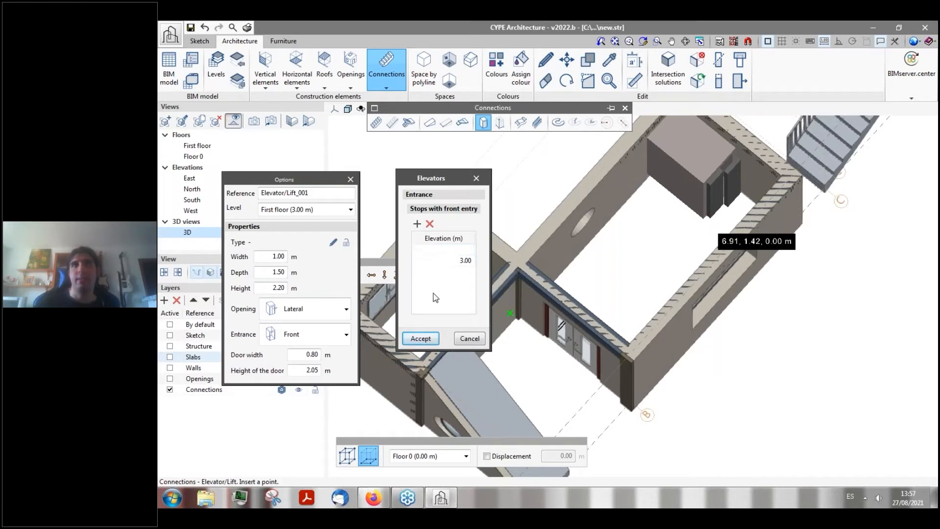
{"action": "left_click", "coordinate": [443, 261]}
{"action": "left_click", "coordinate": [443, 249]}
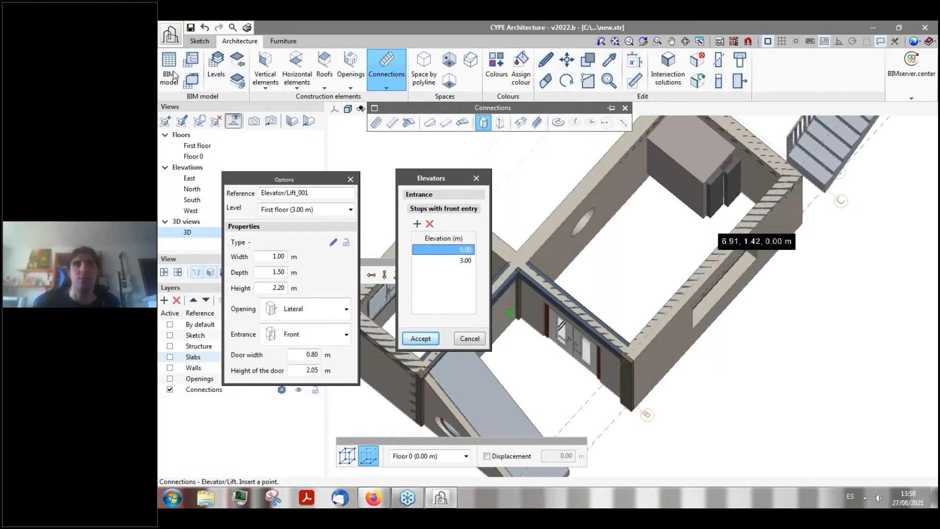
{"action": "left_click", "coordinate": [439, 261]}
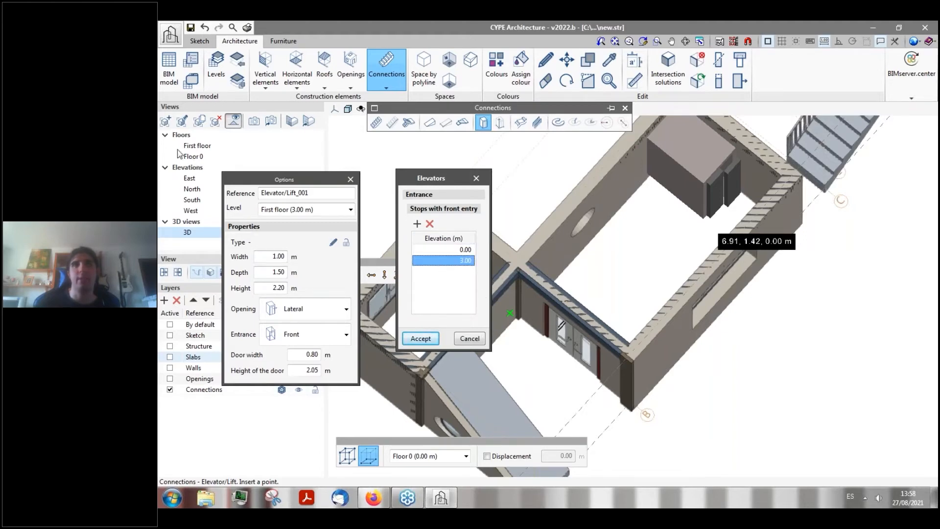
{"action": "left_click", "coordinate": [416, 223]}
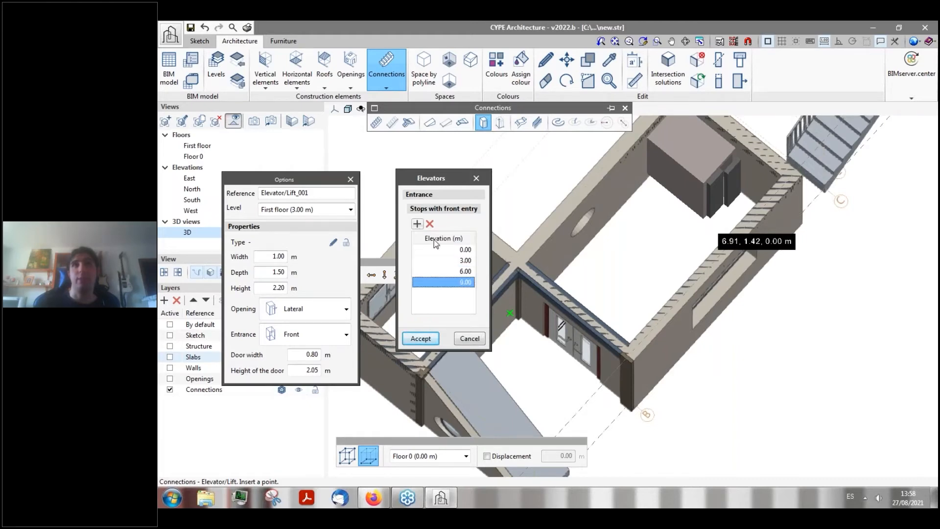
{"action": "left_click", "coordinate": [420, 338]}
{"action": "left_click", "coordinate": [702, 184]}
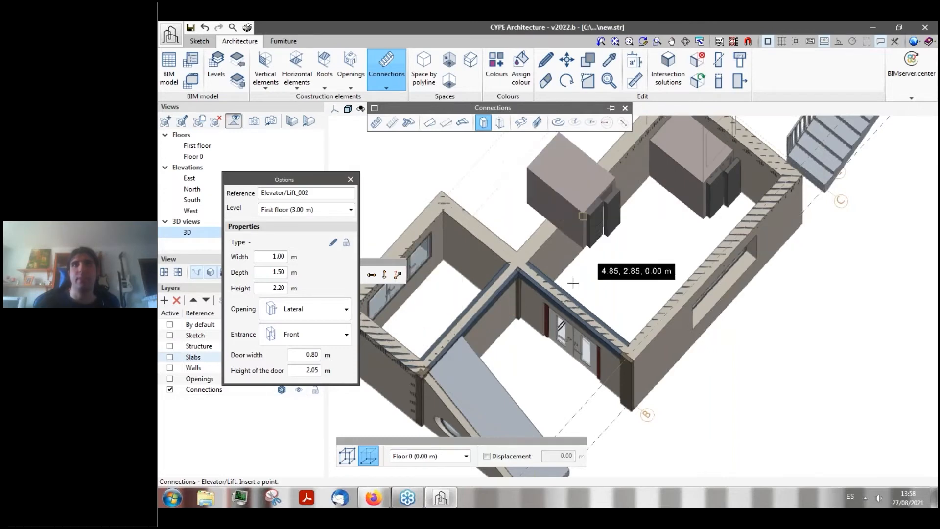
- Examine the lift's shaft and stops in the 3D view and on the First floor plan, ending in the 3D view
{"action": "scroll", "coordinate": [562, 274], "scroll_direction": "down", "scroll_amount": 2}
{"action": "scroll", "coordinate": [563, 292], "scroll_direction": "down", "scroll_amount": 3}
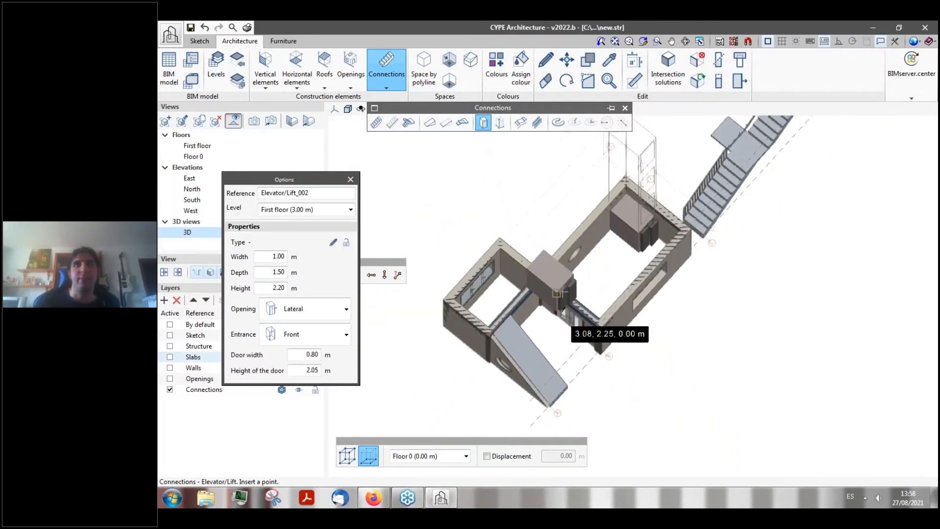
{"action": "middle_click_drag", "start_coordinate": [560, 273], "coordinate": [558, 240], "text": "shift"}
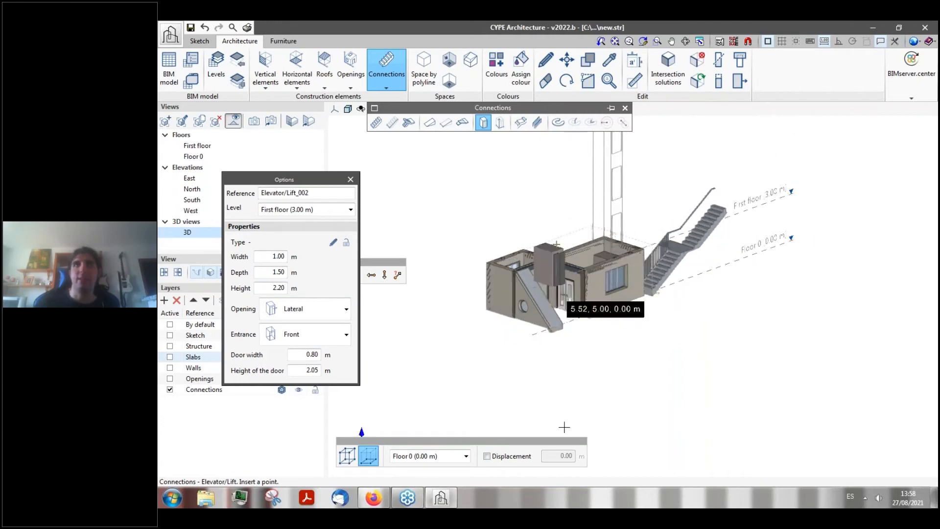
{"action": "scroll", "coordinate": [566, 422], "scroll_direction": "down", "scroll_amount": 2}
{"action": "scroll", "coordinate": [612, 209], "scroll_direction": "up", "scroll_amount": 5}
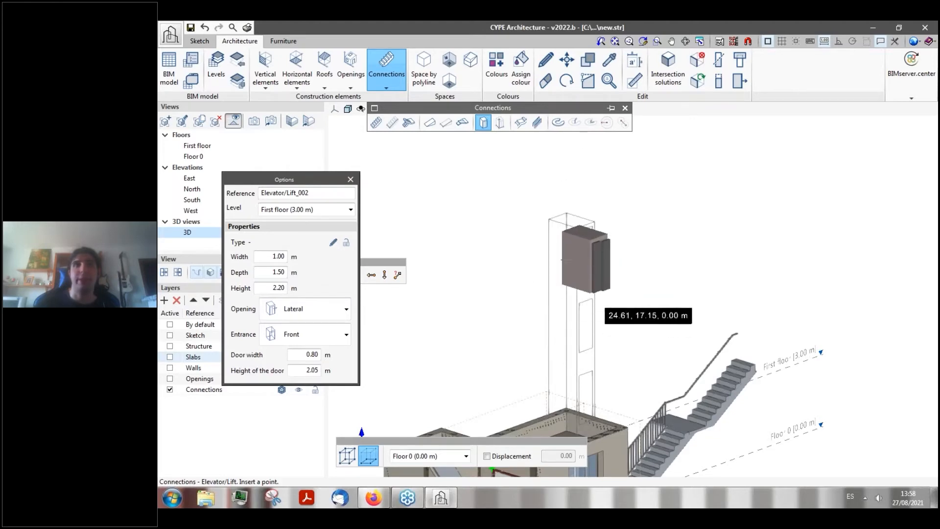
{"action": "left_click", "coordinate": [196, 146]}
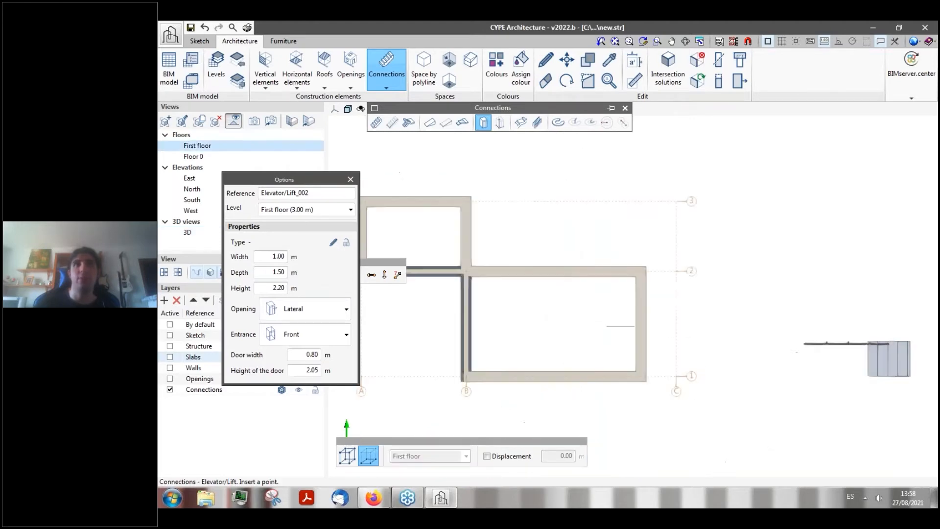
{"action": "scroll", "coordinate": [614, 318], "scroll_direction": "up", "scroll_amount": 3}
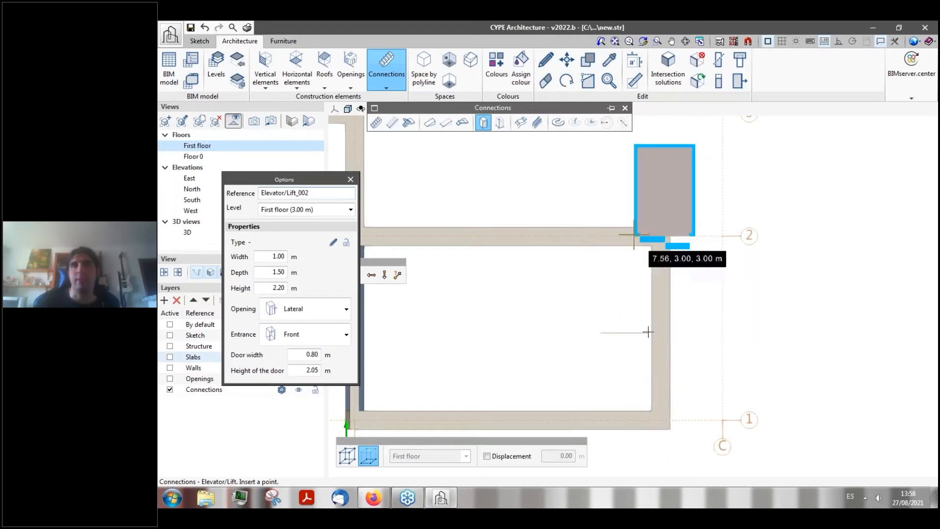
{"action": "scroll", "coordinate": [582, 318], "scroll_direction": "down", "scroll_amount": 2}
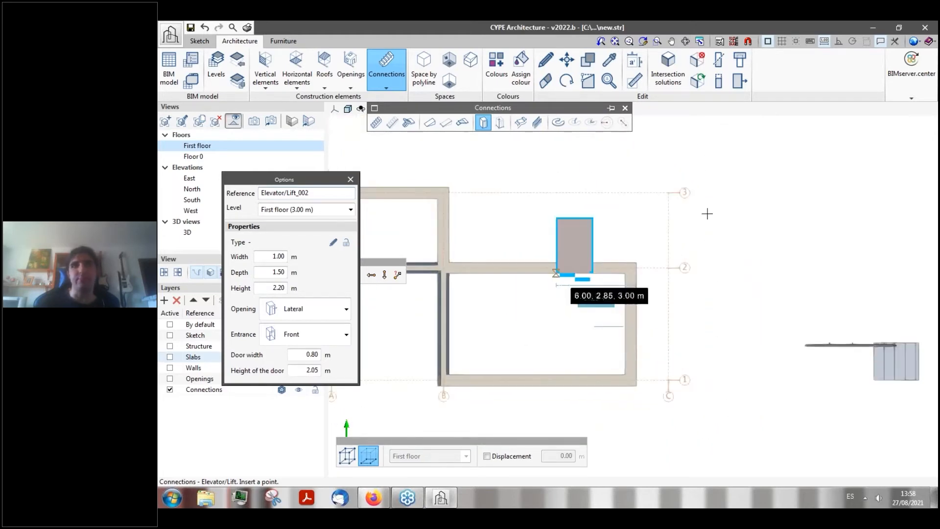
{"action": "left_click", "coordinate": [188, 233]}
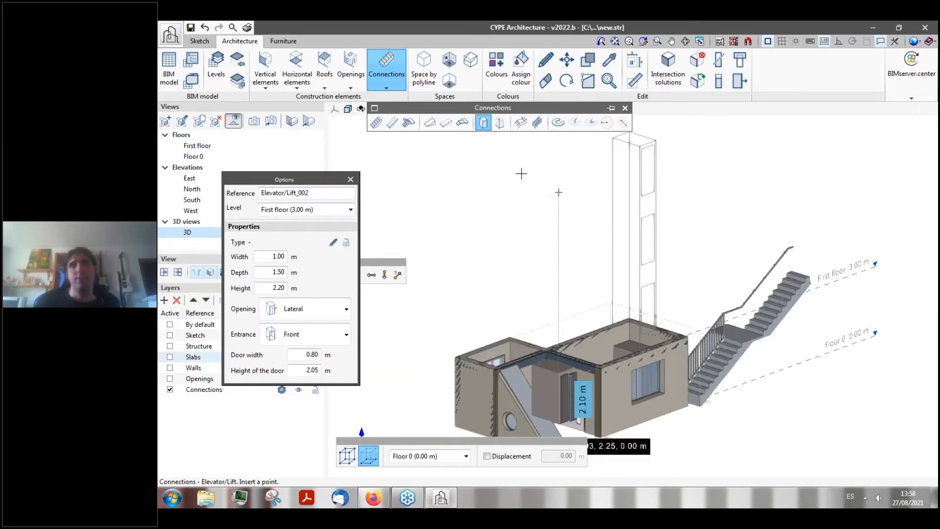
{"action": "left_click", "coordinate": [500, 123]}
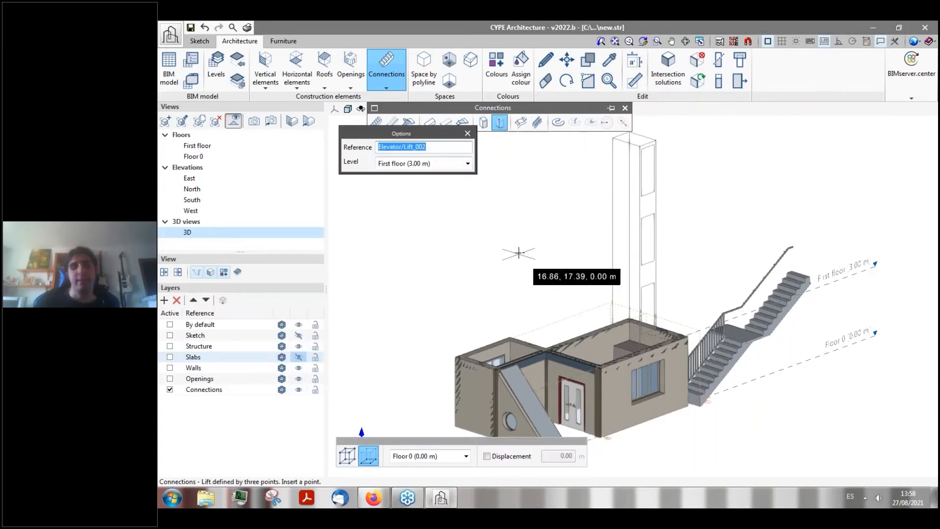
{"action": "mouse_move", "coordinate": [519, 253]}
{"action": "middle_mouse_down", "text": "shift"}
{"action": "mouse_move", "coordinate": [520, 277]}
{"action": "mouse_move", "coordinate": [531, 251]}
{"action": "middle_mouse_up", "text": "shift"}
{"action": "scroll", "coordinate": [531, 253], "scroll_direction": "down", "scroll_amount": 3}
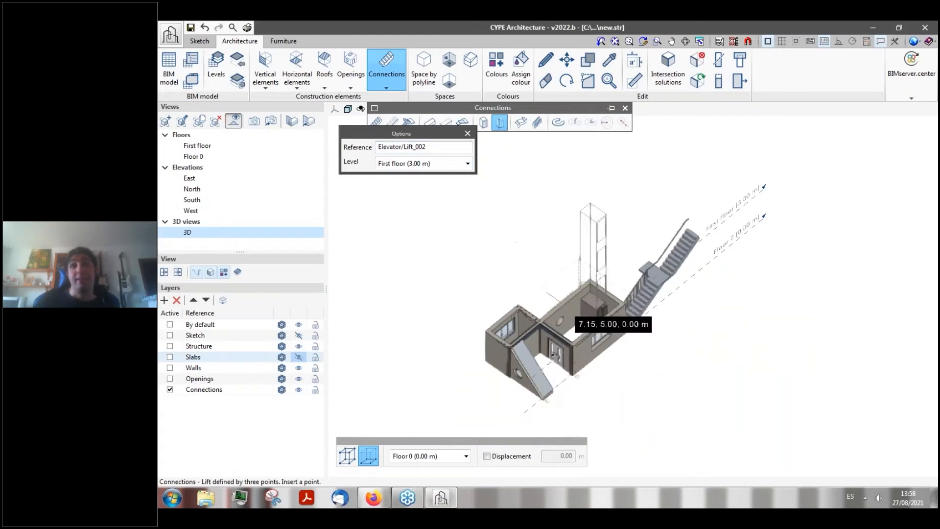
{"action": "scroll", "coordinate": [675, 314], "scroll_direction": "up", "scroll_amount": 1}
{"action": "scroll", "coordinate": [519, 414], "scroll_direction": "up", "scroll_amount": 3}
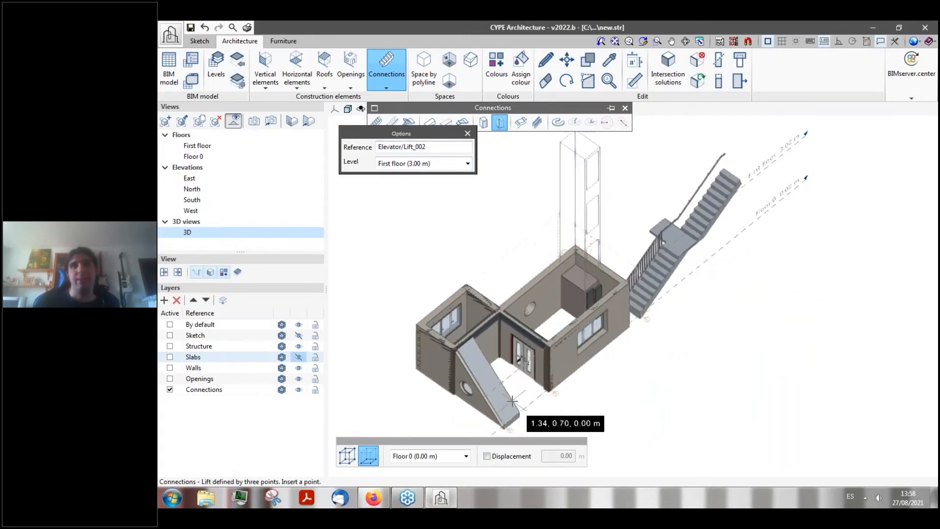
{"action": "scroll", "coordinate": [494, 402], "scroll_direction": "down", "scroll_amount": 2}
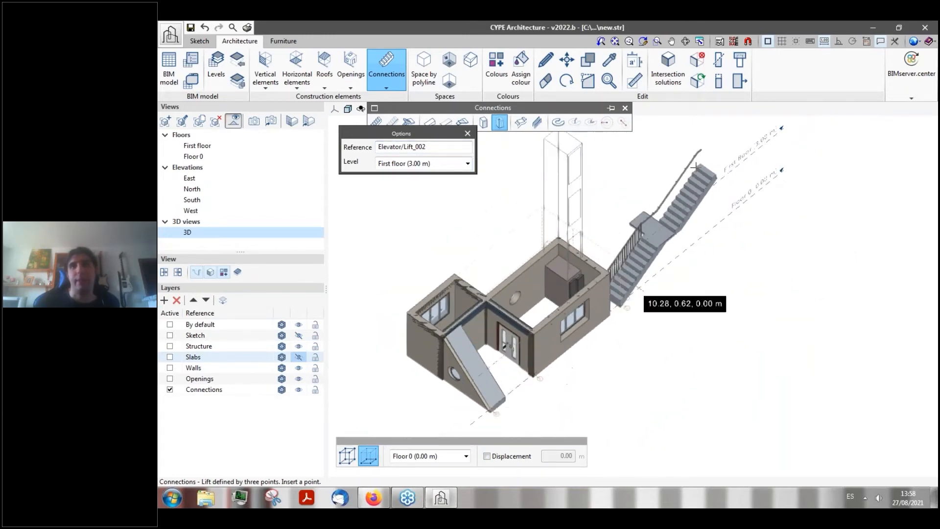
{"action": "scroll", "coordinate": [519, 387], "scroll_direction": "up", "scroll_amount": 3}
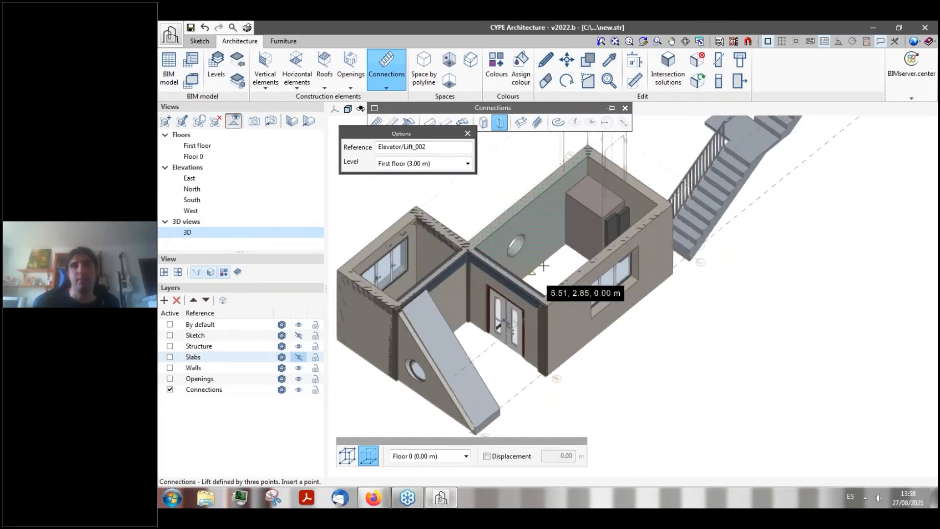
- Delete the lift and the external staircase, including both flights, the landing and the railings
{"action": "left_click", "coordinate": [545, 80]}
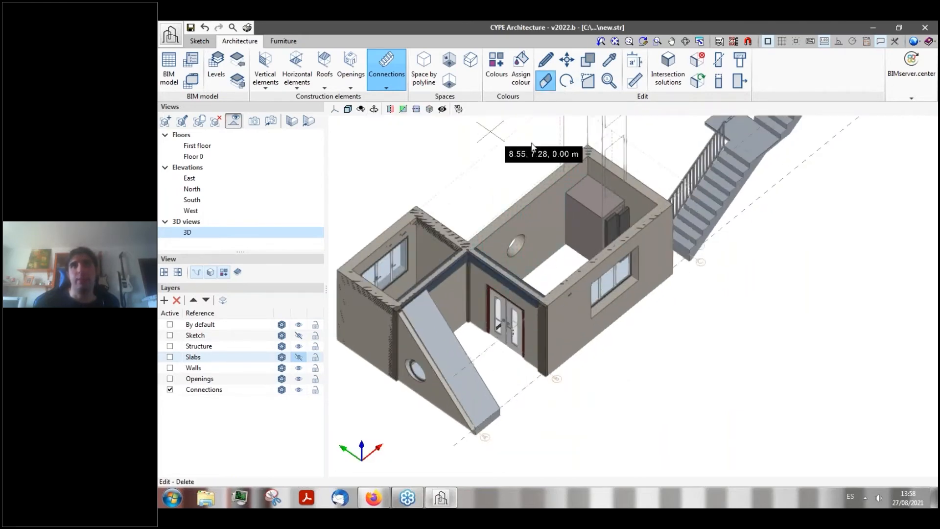
{"action": "scroll", "coordinate": [578, 226], "scroll_direction": "down", "scroll_amount": 2}
{"action": "scroll", "coordinate": [563, 264], "scroll_direction": "down", "scroll_amount": 1}
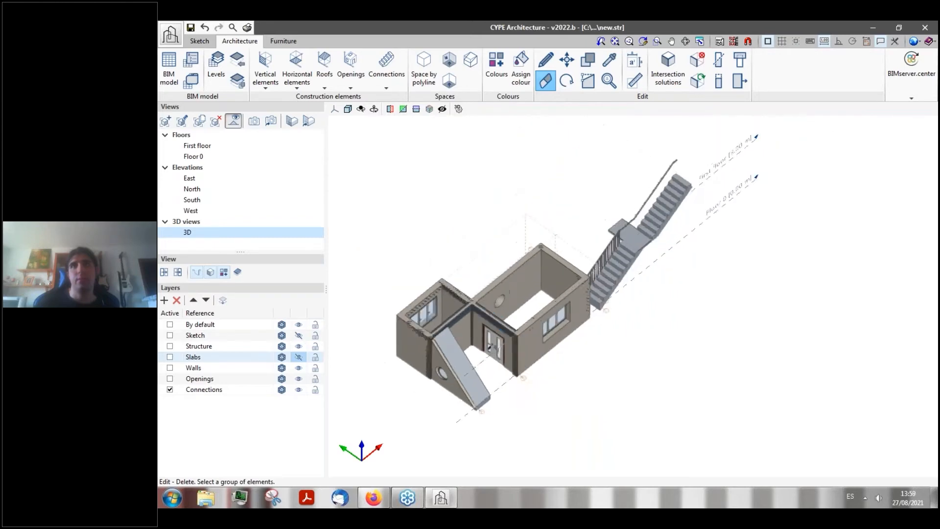
{"action": "scroll", "coordinate": [618, 297], "scroll_direction": "up", "scroll_amount": 1}
{"action": "left_click", "coordinate": [618, 297]}
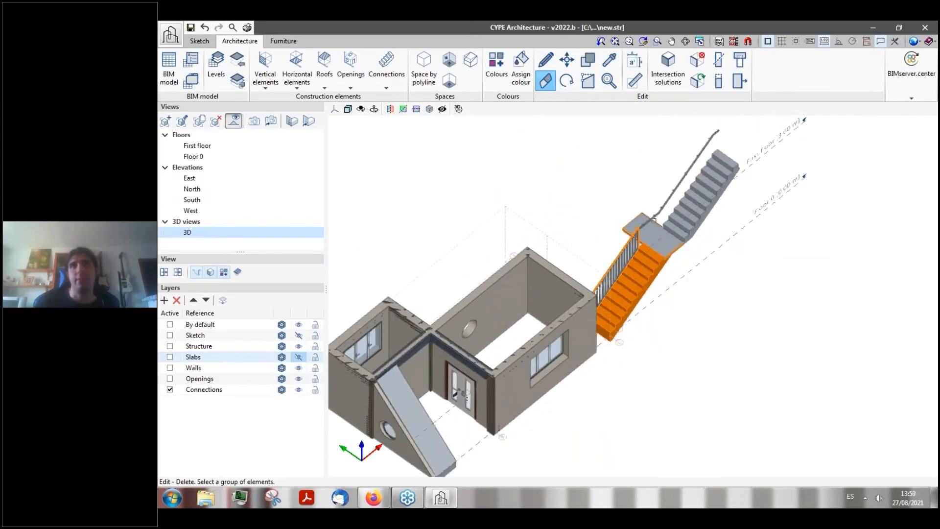
{"action": "left_click", "coordinate": [666, 202]}
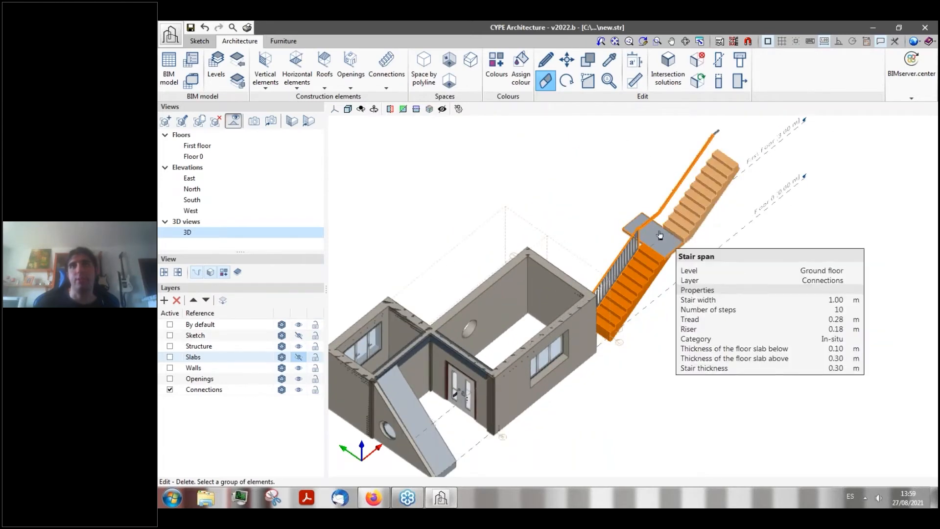
{"action": "left_click", "coordinate": [680, 223]}
{"action": "right_click", "coordinate": [681, 222]}
- Delete the ramp and the leftover handrail fragment beside the building
{"action": "left_click", "coordinate": [417, 425]}
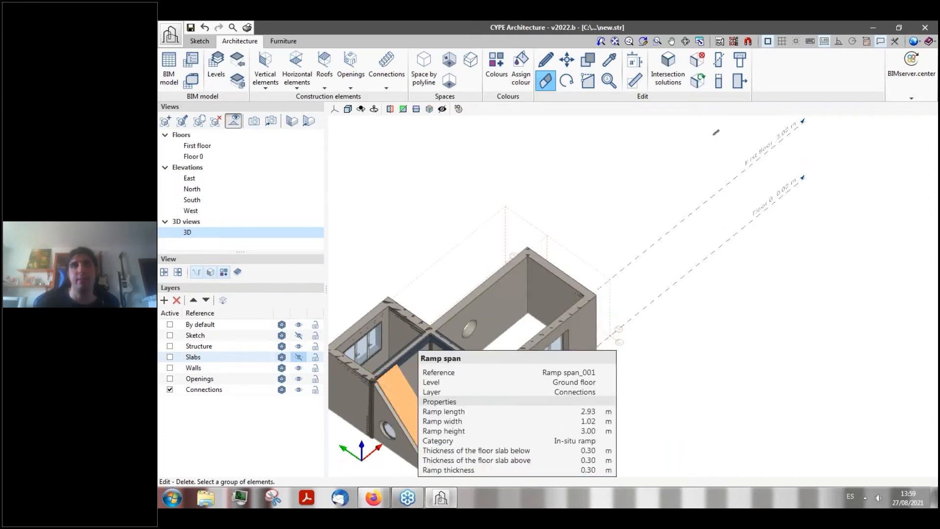
{"action": "right_click", "coordinate": [415, 423]}
{"action": "scroll", "coordinate": [598, 238], "scroll_direction": "down", "scroll_amount": 3}
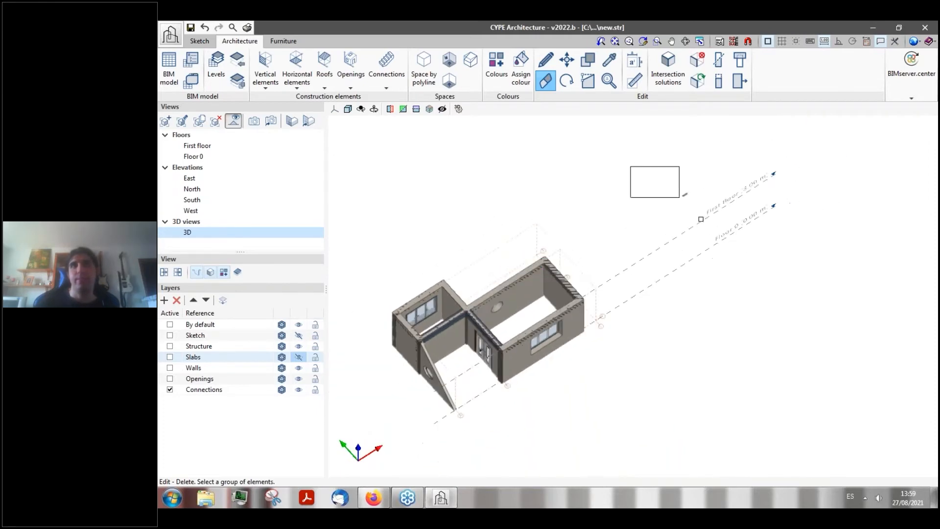
{"action": "scroll", "coordinate": [491, 323], "scroll_direction": "up", "scroll_amount": 5}
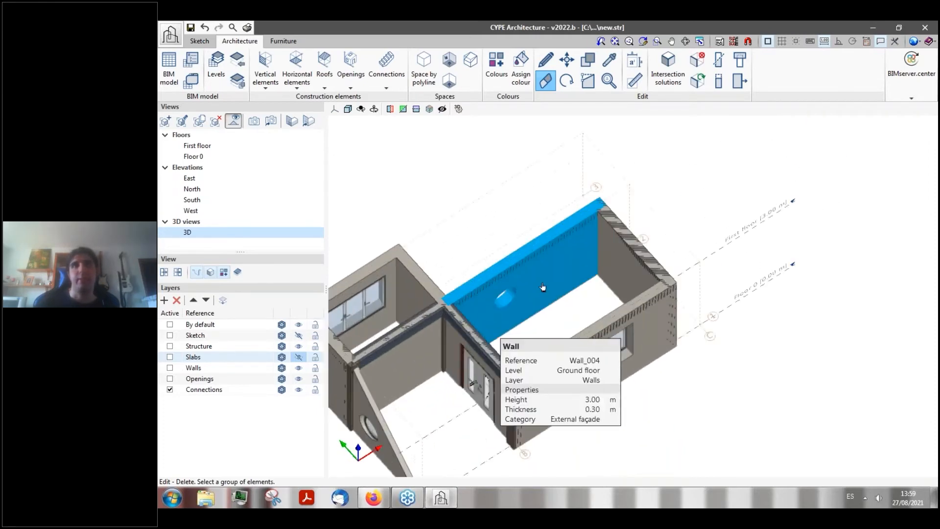
- Start a lift defined by three points on the Ground floor (0.00 m) level, drawing its side about 1.58 m wide along the larger room's round-window wall
{"action": "left_click", "coordinate": [397, 82]}
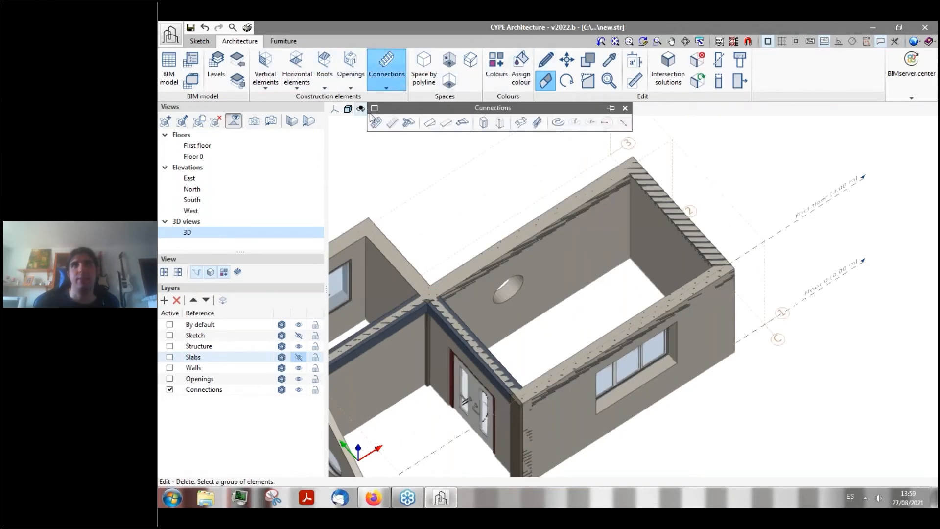
{"action": "left_click", "coordinate": [501, 123]}
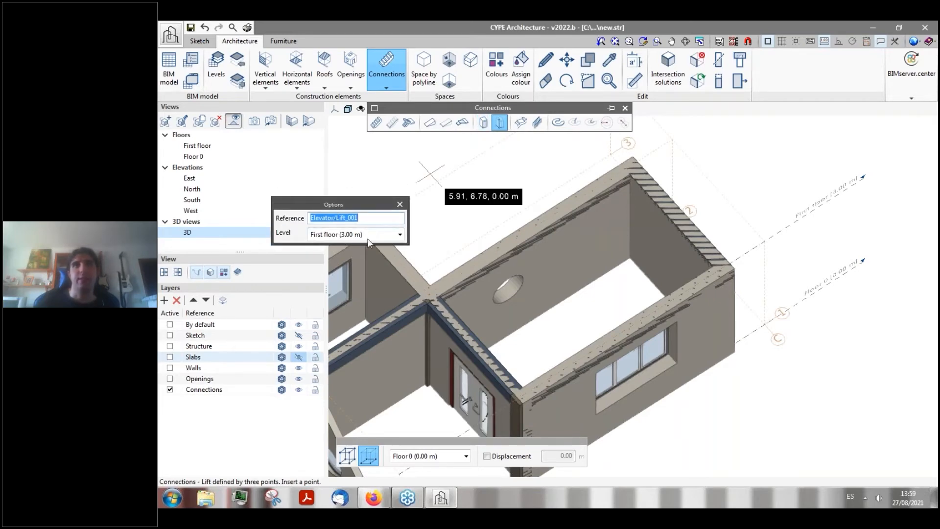
{"action": "left_click", "coordinate": [400, 236]}
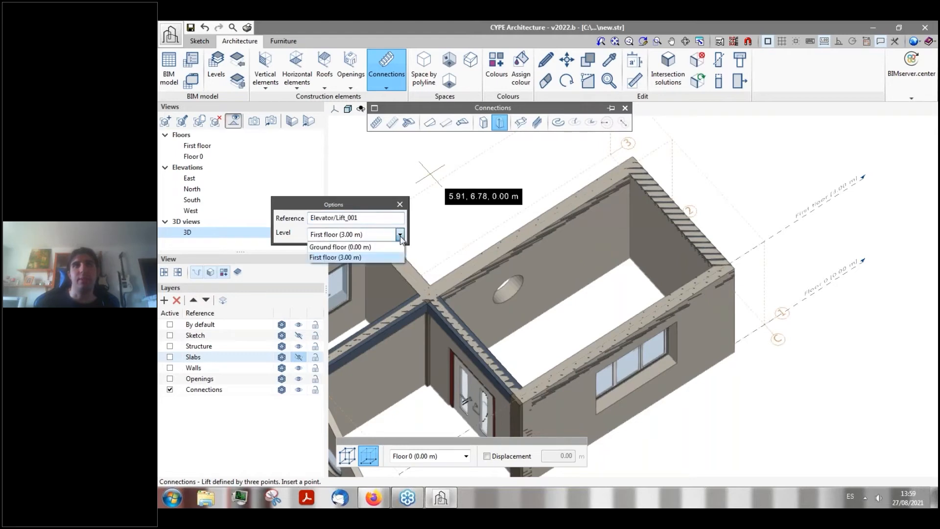
{"action": "left_click", "coordinate": [357, 247]}
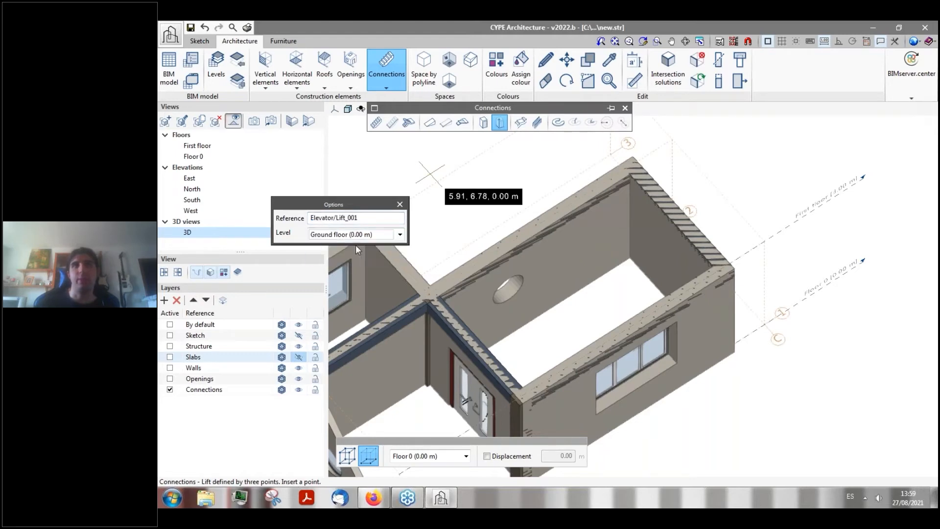
{"action": "left_click", "coordinate": [630, 258]}
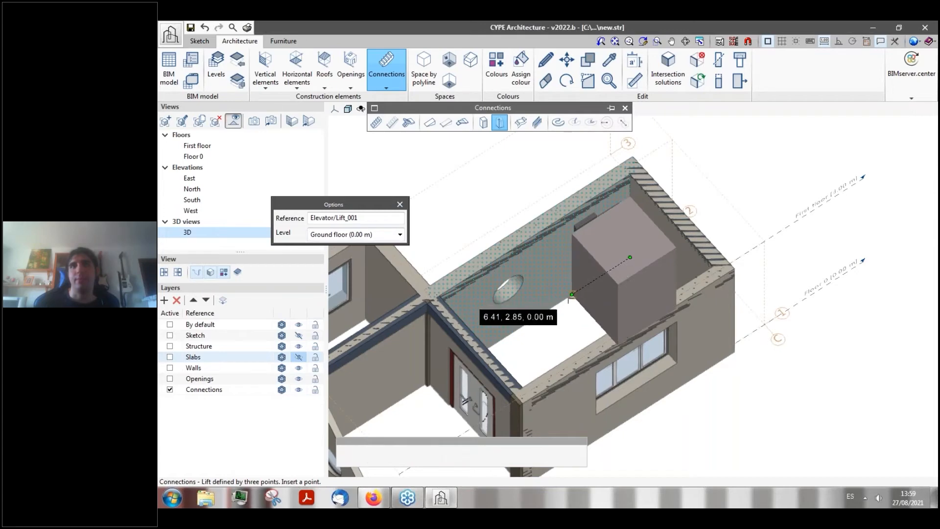
{"action": "left_click", "coordinate": [568, 297]}
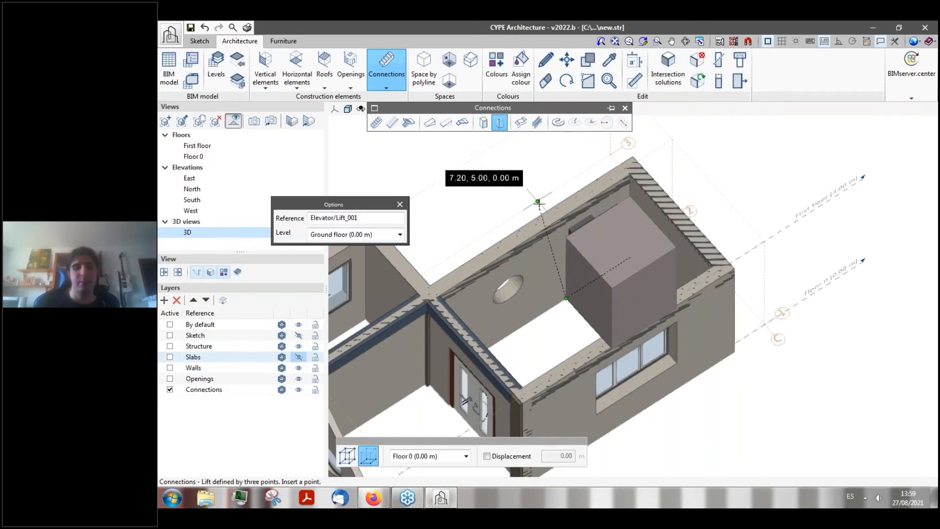
- Switch from work-plane to free 3D point capture and set the lift's third point above the building
{"action": "middle_click_drag", "start_coordinate": [565, 211], "coordinate": [670, 250]}
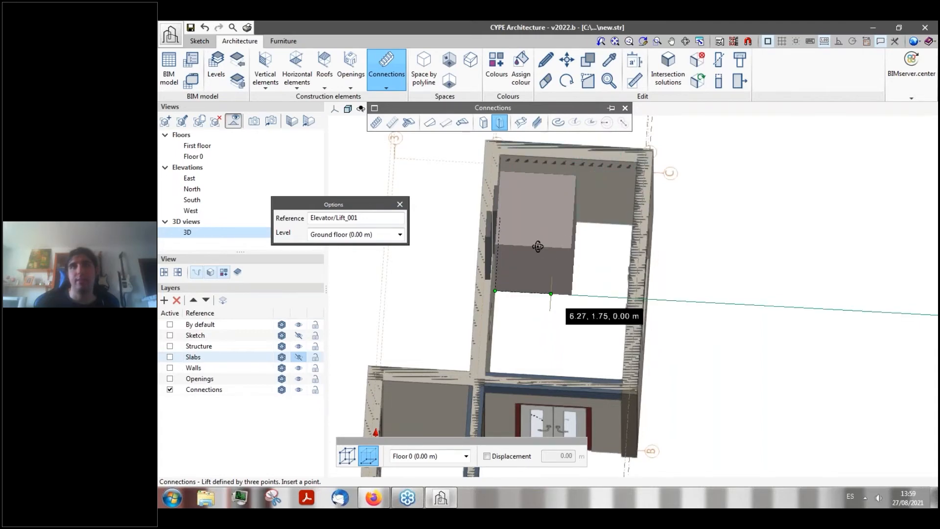
{"action": "middle_click_drag", "start_coordinate": [537, 246], "coordinate": [530, 204]}
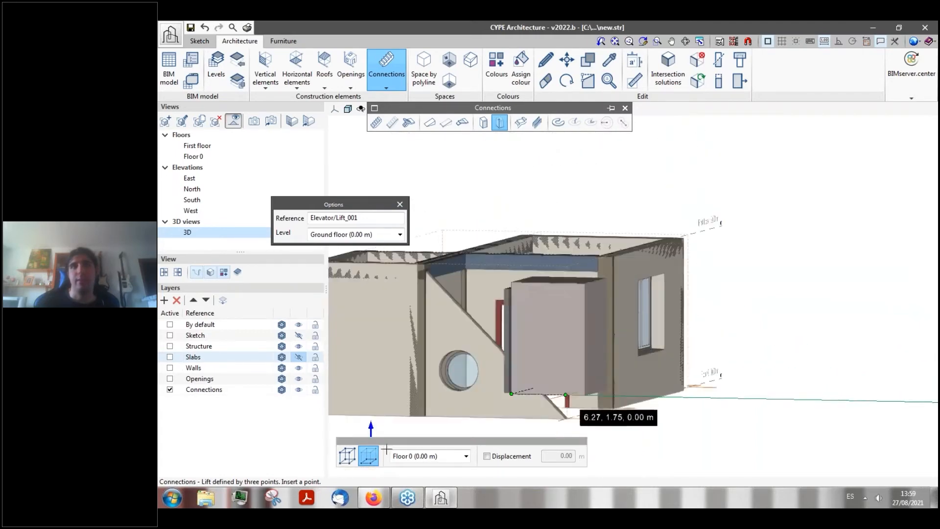
{"action": "left_click", "coordinate": [346, 459]}
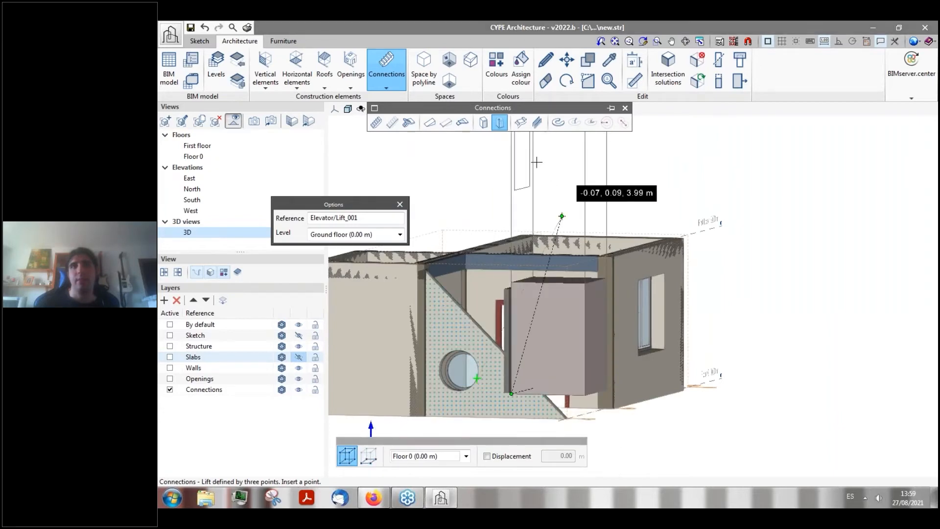
{"action": "scroll", "coordinate": [540, 274], "scroll_direction": "down", "scroll_amount": 3}
{"action": "scroll", "coordinate": [539, 275], "scroll_direction": "down", "scroll_amount": 1}
{"action": "left_click", "coordinate": [539, 275]}
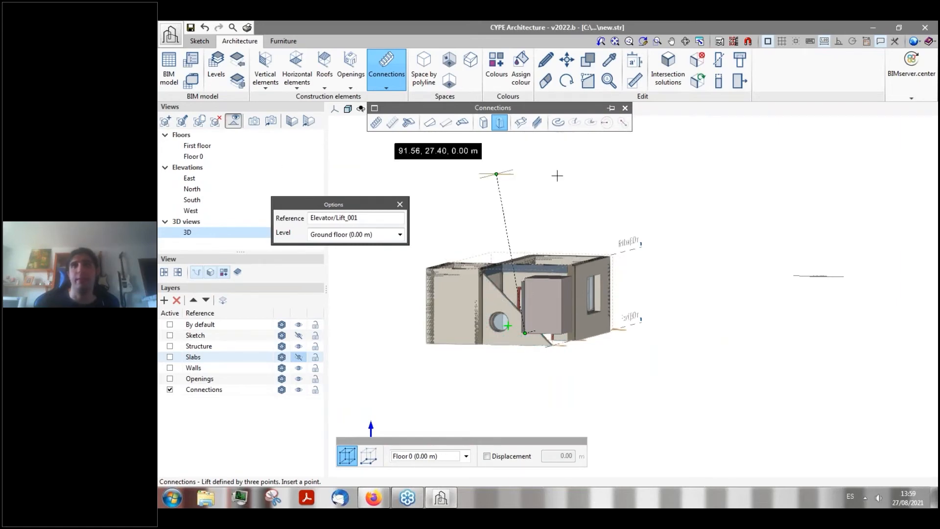
{"action": "left_click", "coordinate": [556, 175]}
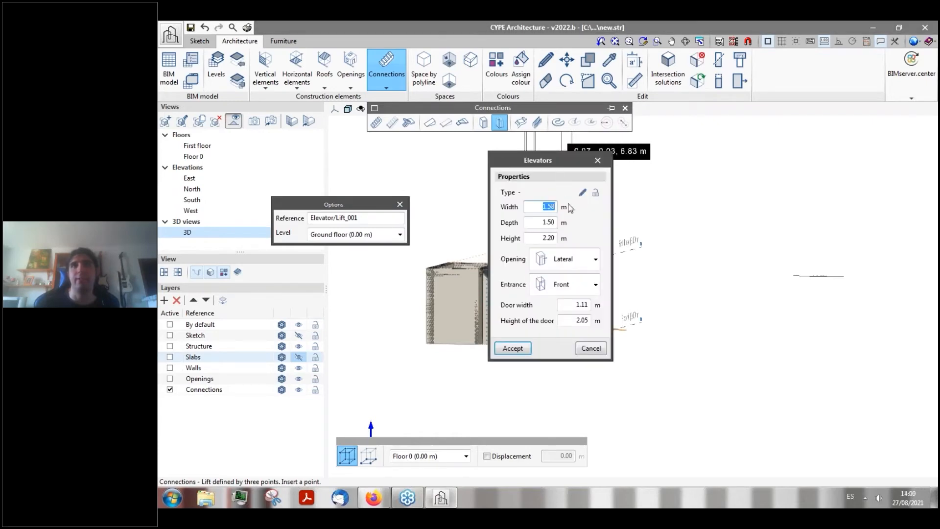
- Configure the lift 2 m wide, 2 m deep and 2.5 m high, with Centre opening and Both sides entrance, and create it
{"action": "left_click_drag", "start_coordinate": [559, 163], "coordinate": [357, 198]}
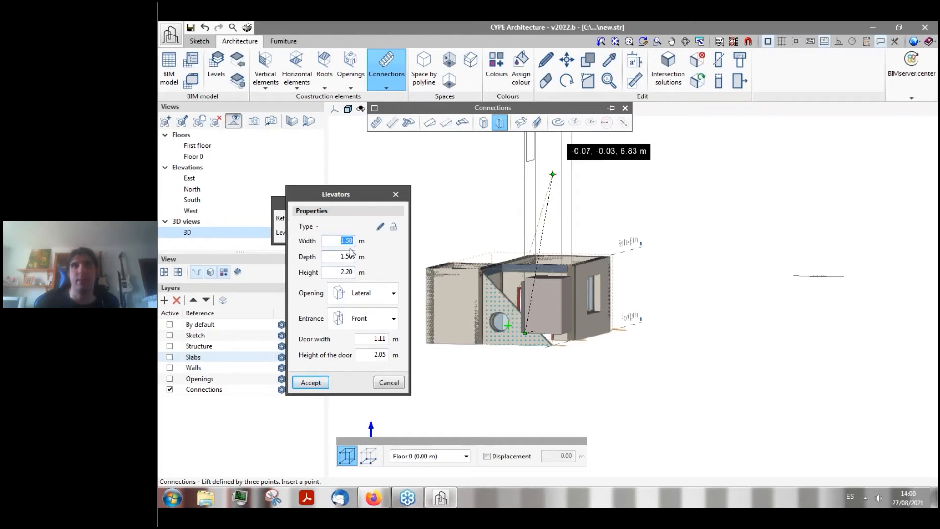
{"action": "type", "text": "2"}
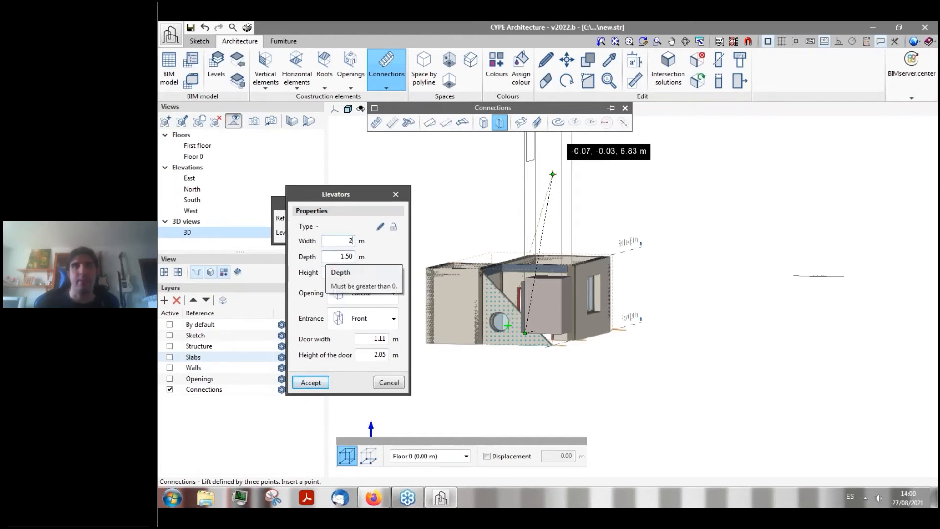
{"action": "key", "text": "Tab"}
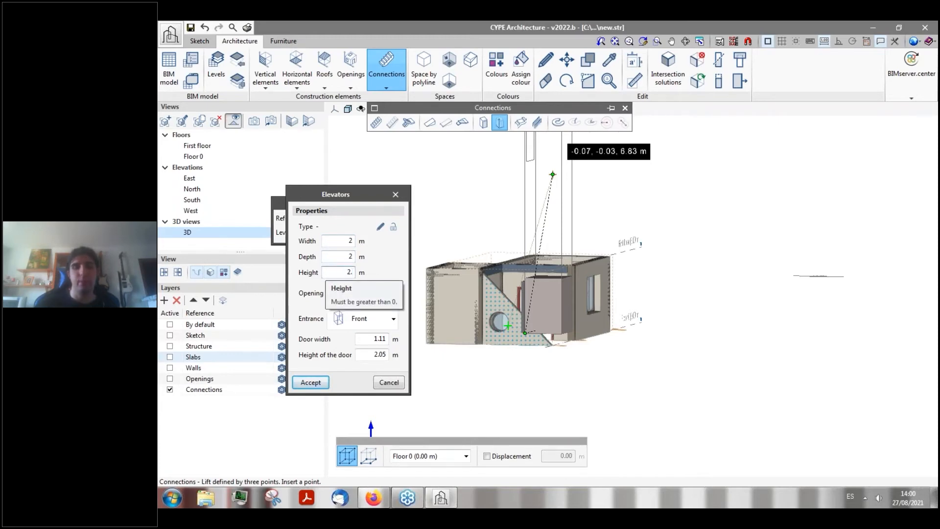
{"action": "left_click", "coordinate": [381, 293]}
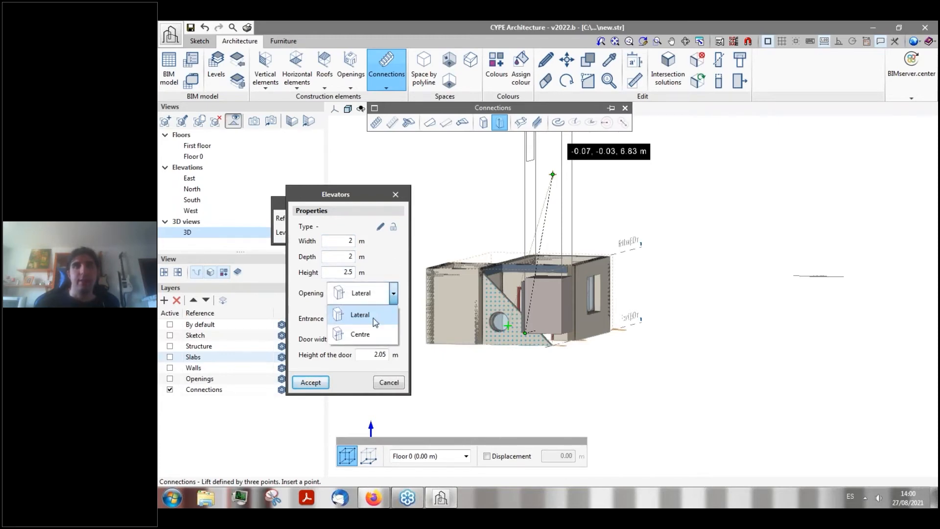
{"action": "left_click", "coordinate": [366, 336]}
{"action": "left_click", "coordinate": [369, 318]}
{"action": "left_click", "coordinate": [366, 359]}
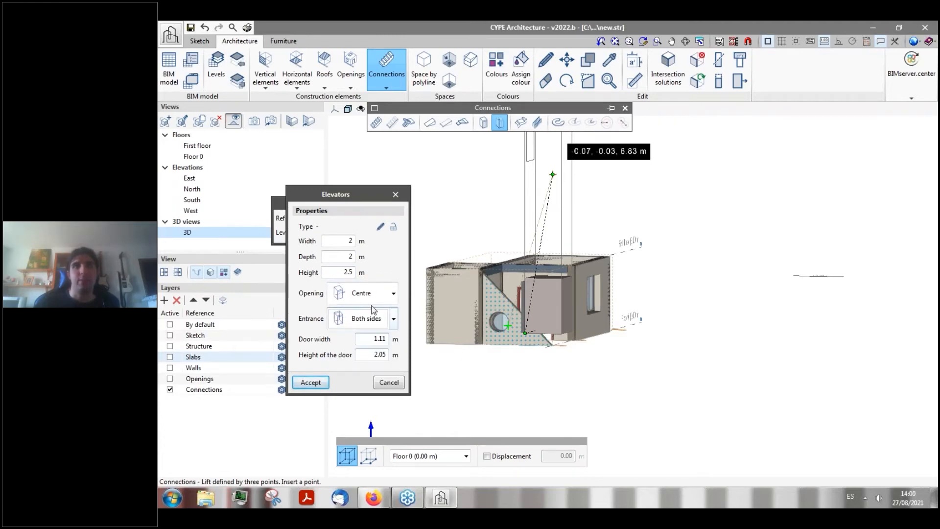
{"action": "left_click", "coordinate": [311, 382]}
{"action": "middle_click_drag", "start_coordinate": [499, 188], "coordinate": [504, 228]}
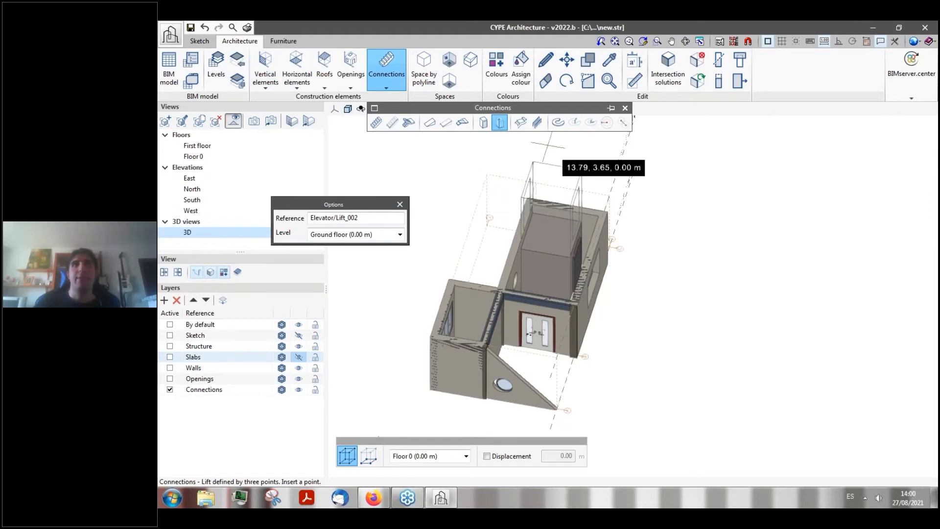
- Delete the lift from the larger room
{"action": "left_click", "coordinate": [546, 82]}
{"action": "left_click", "coordinate": [549, 255]}
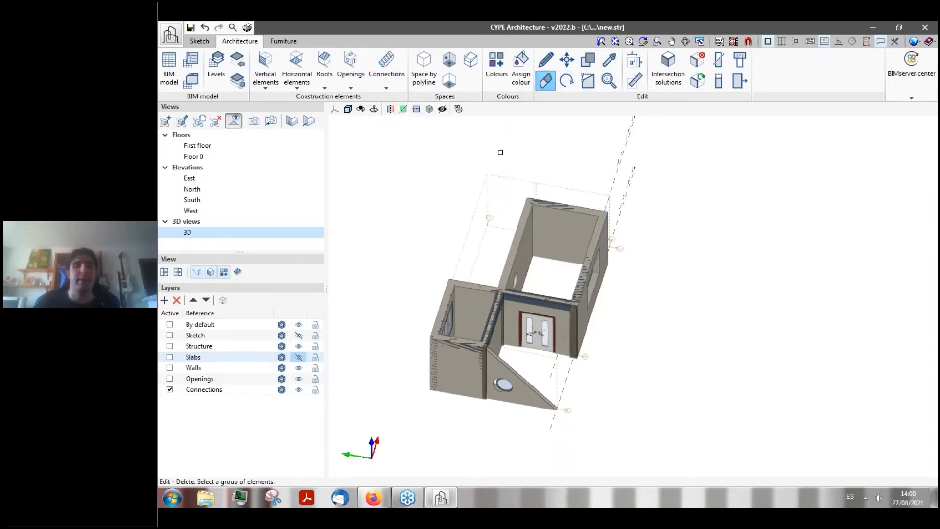
{"action": "middle_click_drag", "start_coordinate": [483, 157], "coordinate": [462, 168], "text": "shift"}
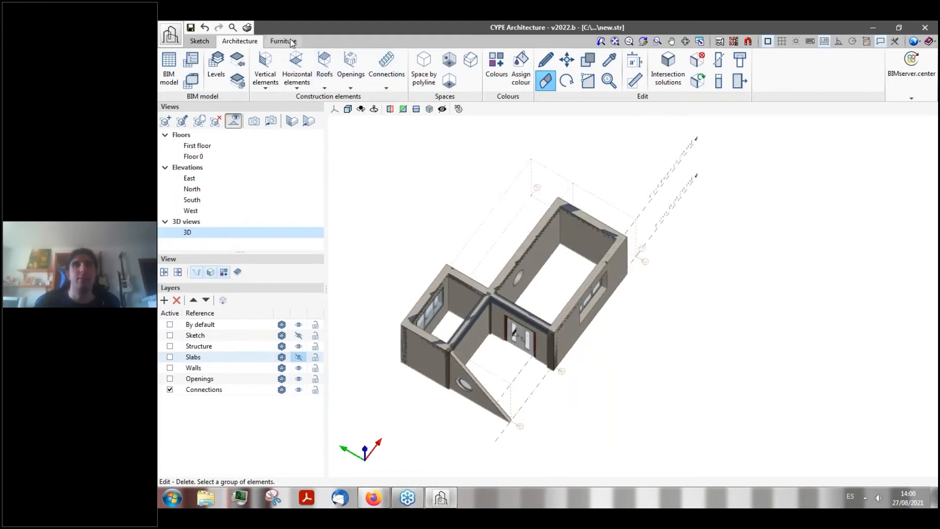
- Open the BIM model tables and examine the listed walls, Wall_001 to Wall_009
{"action": "left_click", "coordinate": [290, 42]}
{"action": "left_click", "coordinate": [240, 43]}
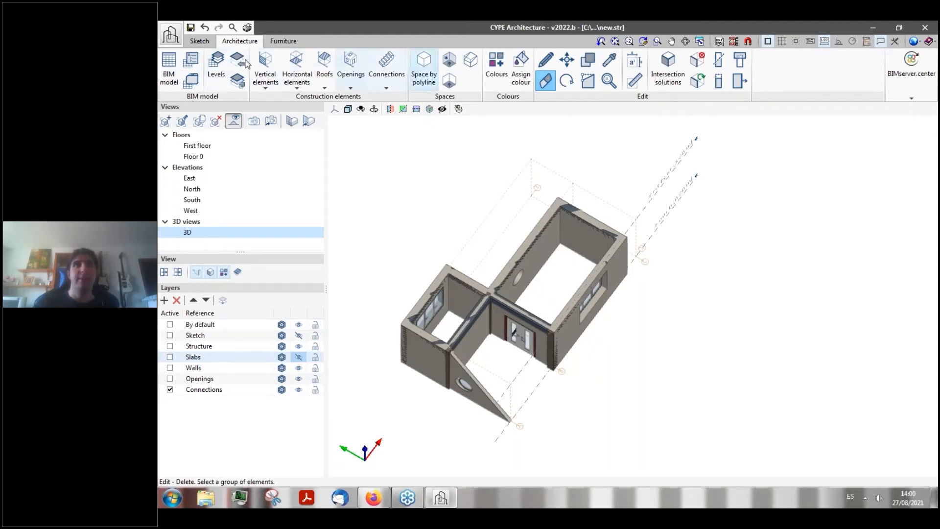
{"action": "left_click", "coordinate": [168, 68]}
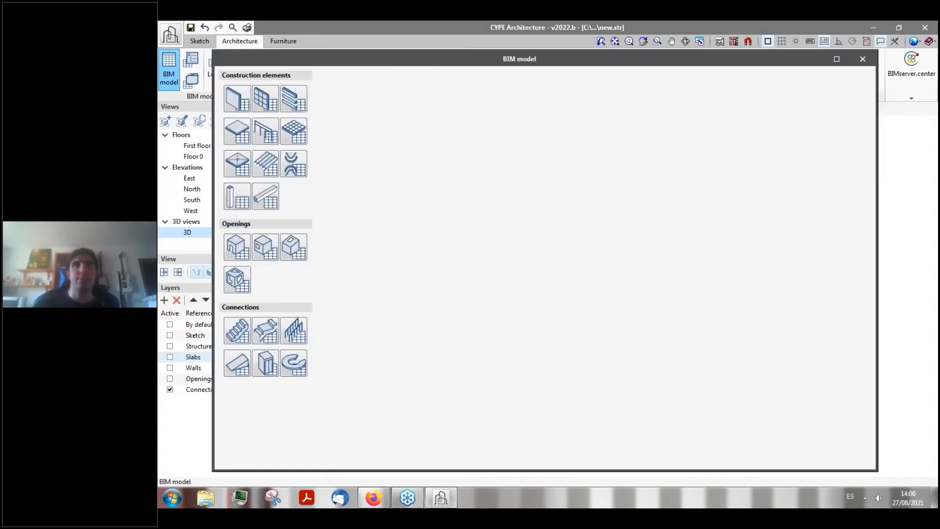
{"action": "left_click_drag", "start_coordinate": [396, 61], "coordinate": [345, 53]}
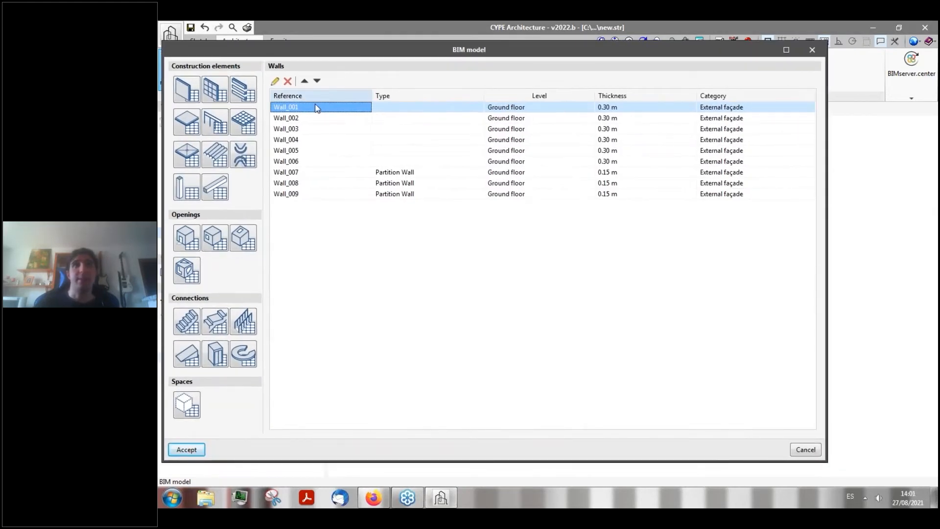
{"action": "left_click", "coordinate": [300, 118]}
{"action": "left_click", "coordinate": [305, 130]}
{"action": "left_click", "coordinate": [309, 142]}
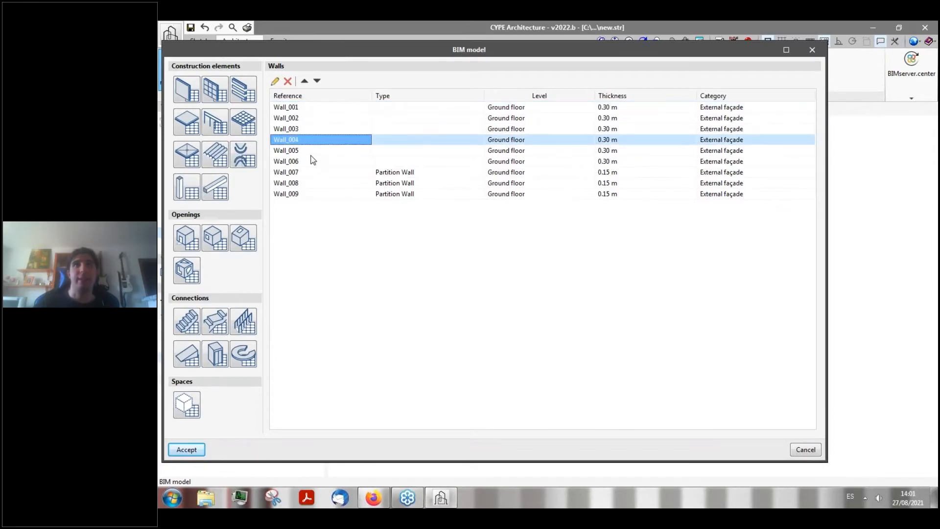
{"action": "left_click", "coordinate": [309, 153]}
{"action": "left_click", "coordinate": [309, 163]}
{"action": "left_click", "coordinate": [312, 184]}
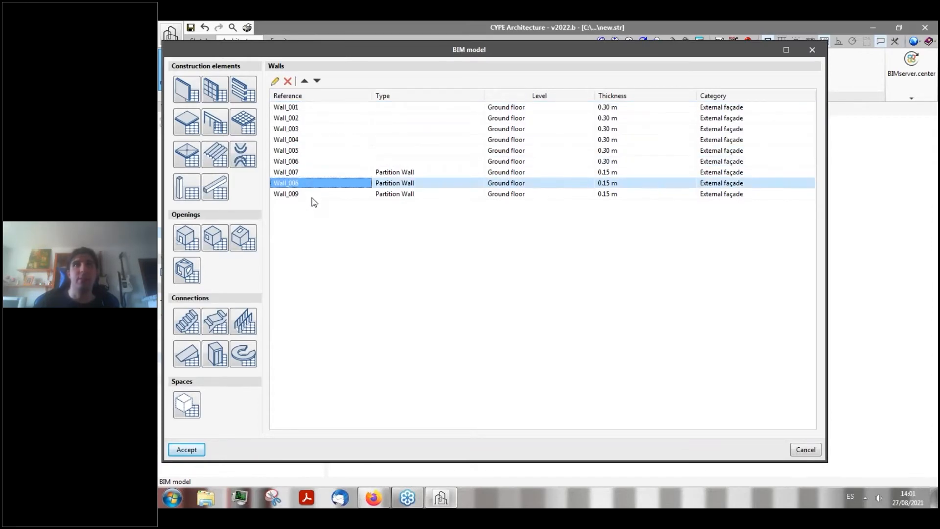
{"action": "left_click", "coordinate": [320, 195]}
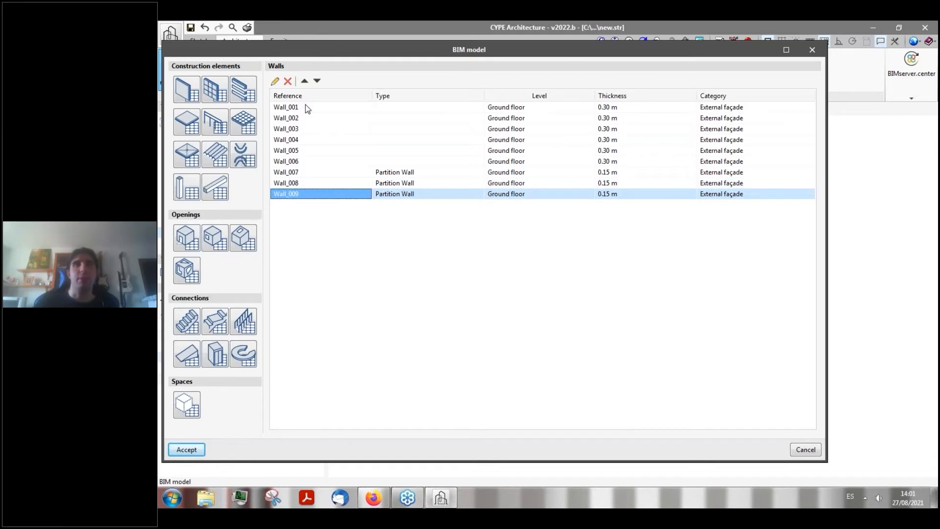
- Try to edit all the walls, Wall_001 to Wall_009, together from the walls table
{"action": "left_click", "coordinate": [275, 81]}
{"action": "left_click", "coordinate": [540, 352]}
{"action": "left_click", "coordinate": [343, 109], "text": "shift"}
{"action": "left_click", "coordinate": [275, 81]}
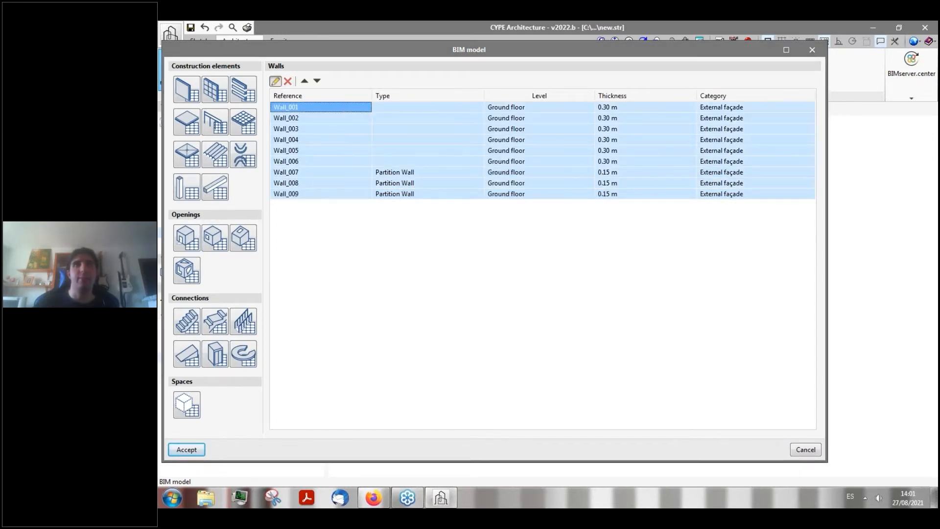
{"action": "left_click", "coordinate": [546, 353]}
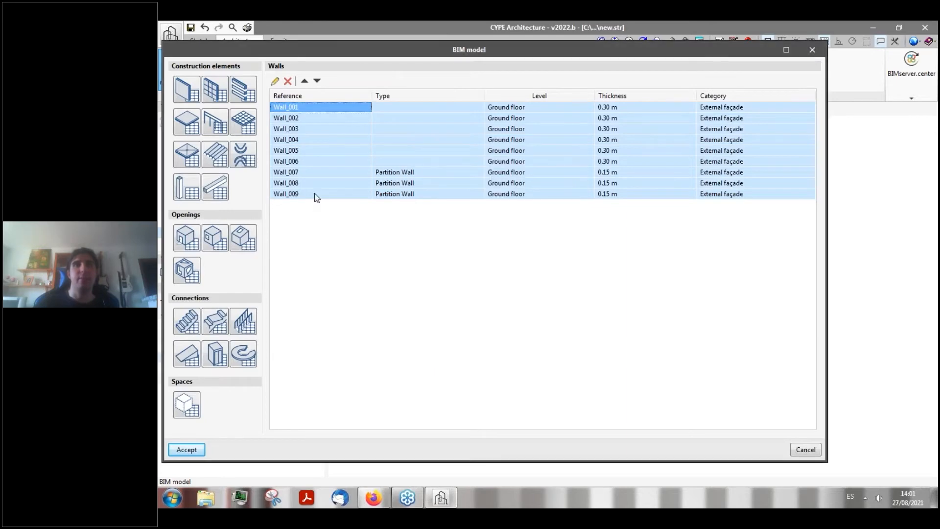
{"action": "left_click", "coordinate": [316, 196]}
{"action": "left_click", "coordinate": [313, 105]}
{"action": "left_click", "coordinate": [421, 195]}
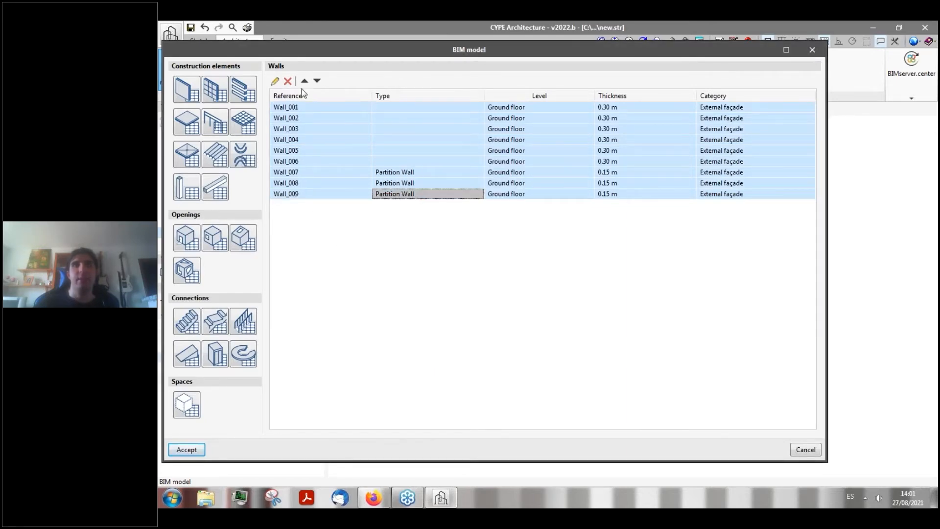
{"action": "left_click", "coordinate": [275, 81]}
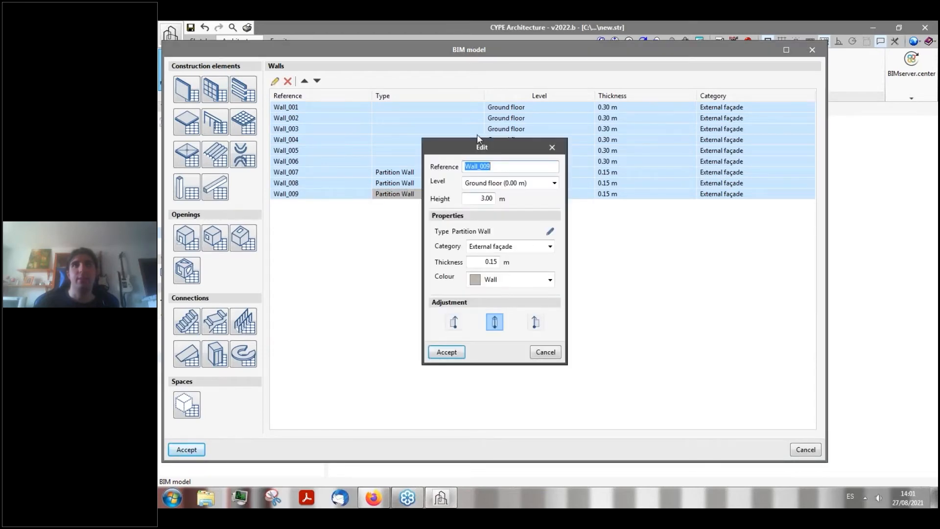
{"action": "left_click_drag", "start_coordinate": [477, 137], "coordinate": [579, 175]}
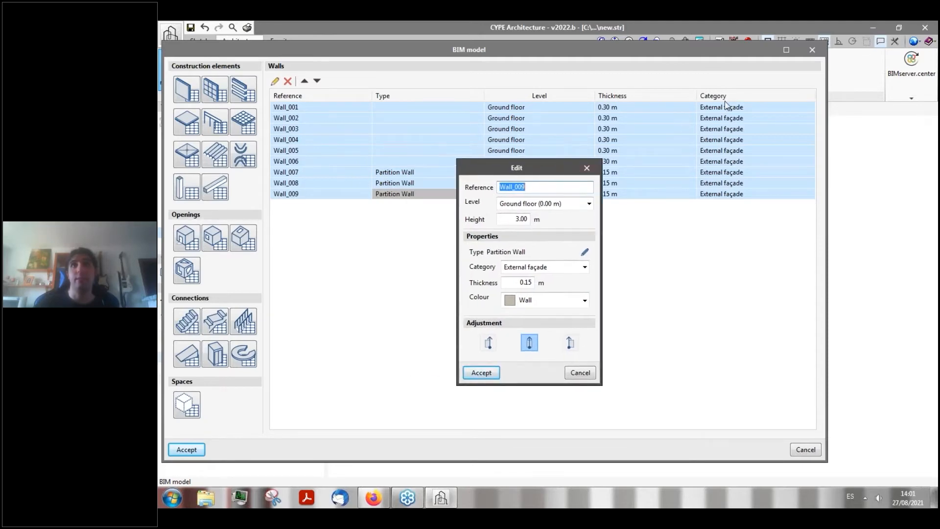
{"action": "left_click", "coordinate": [578, 374]}
- Select Wall_008 and Wall_009 in the walls table and set the category of Wall_009 to Internal partition
{"action": "left_click_drag", "start_coordinate": [704, 175], "coordinate": [708, 196]}
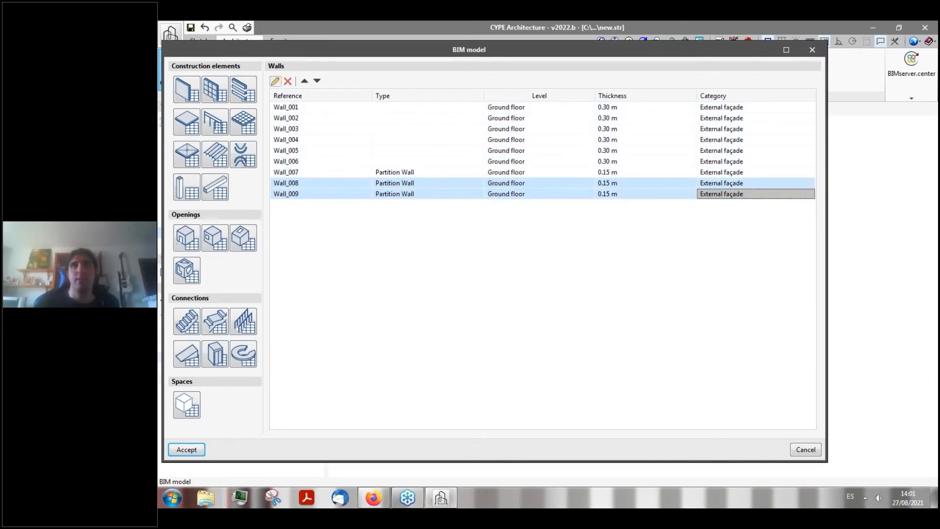
{"action": "left_click", "coordinate": [274, 81]}
{"action": "left_click", "coordinate": [551, 247]}
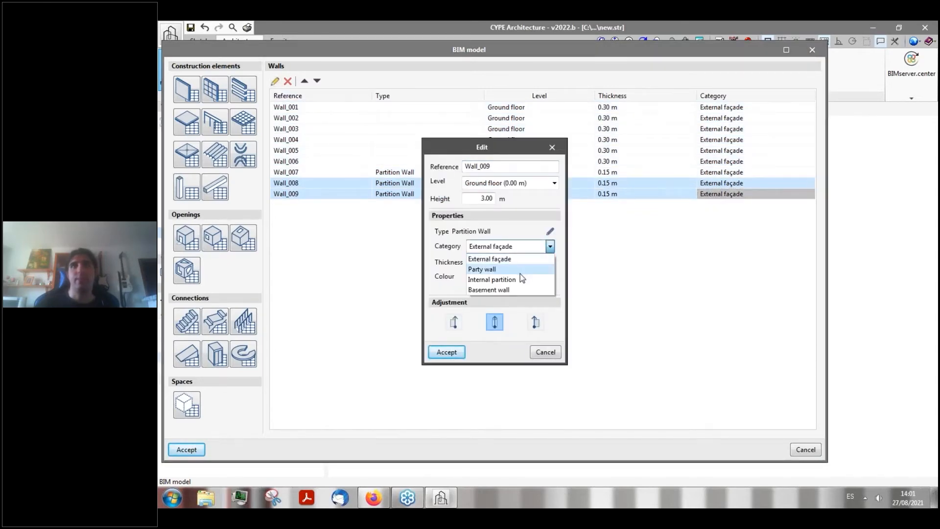
{"action": "left_click", "coordinate": [492, 280]}
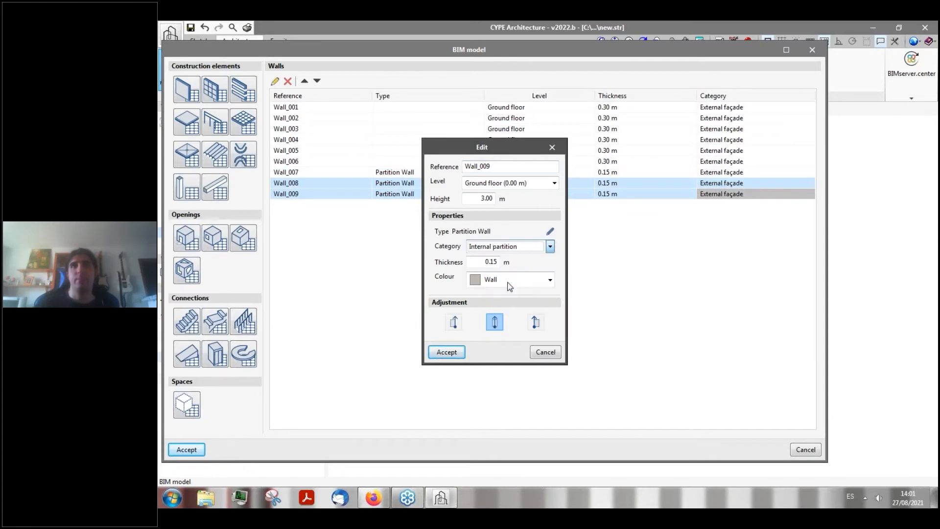
{"action": "left_click", "coordinate": [446, 351]}
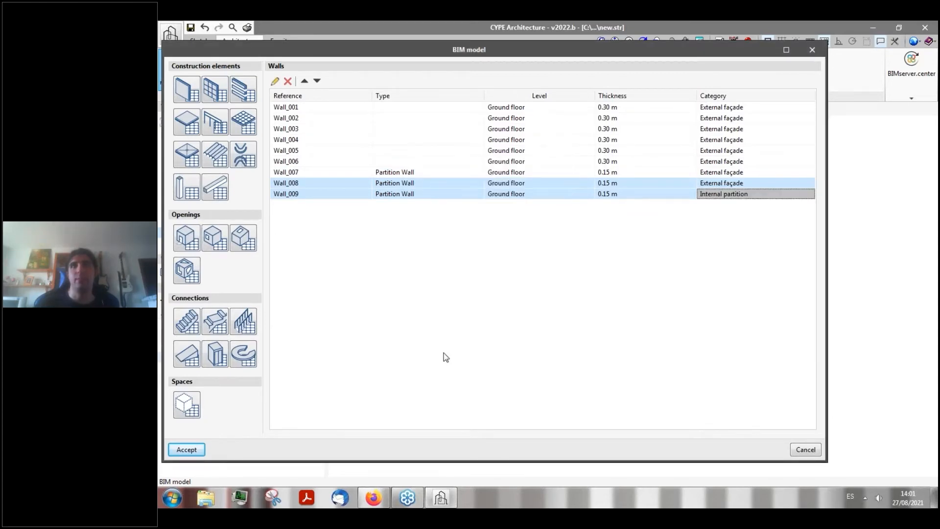
- Set the category of Wall_008 to Internal partition
{"action": "left_click", "coordinate": [705, 184]}
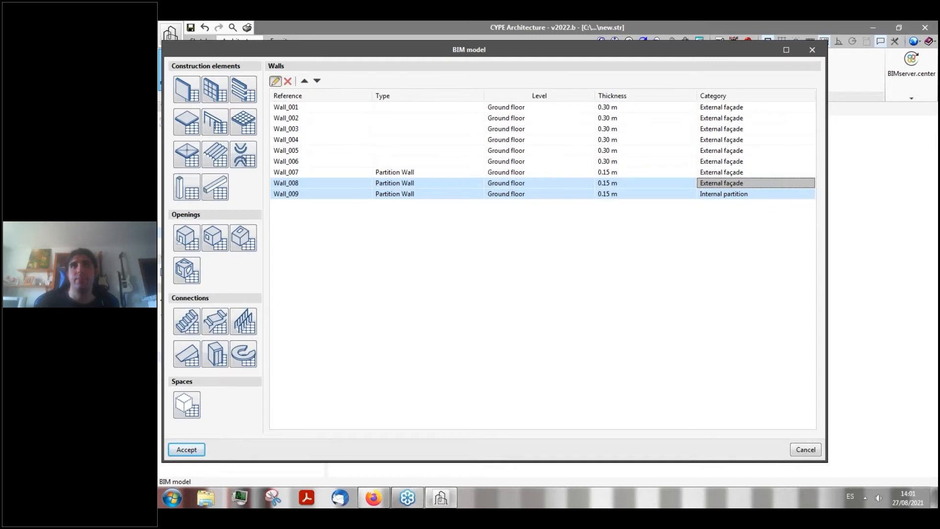
{"action": "left_click", "coordinate": [275, 81]}
{"action": "left_click", "coordinate": [550, 246]}
{"action": "left_click", "coordinate": [491, 280]}
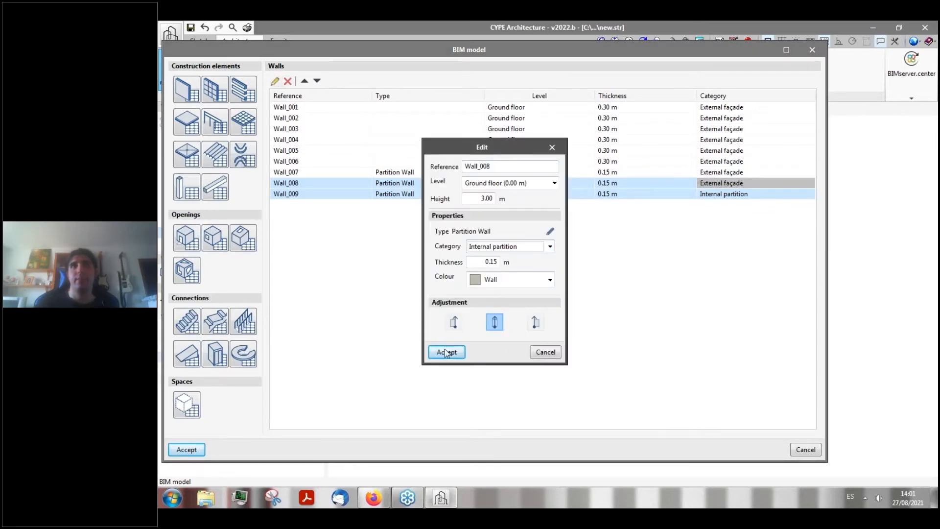
{"action": "left_click", "coordinate": [446, 352]}
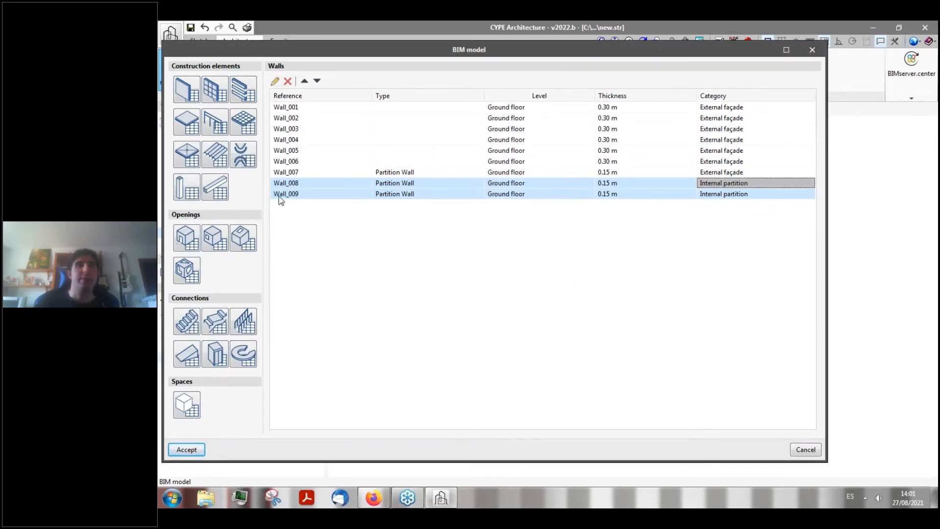
- Examine the BIM model tables for columns, beams, doors, windows, connection elements and spaces, and close them without accepting
{"action": "left_click", "coordinate": [187, 190]}
{"action": "left_click", "coordinate": [222, 186]}
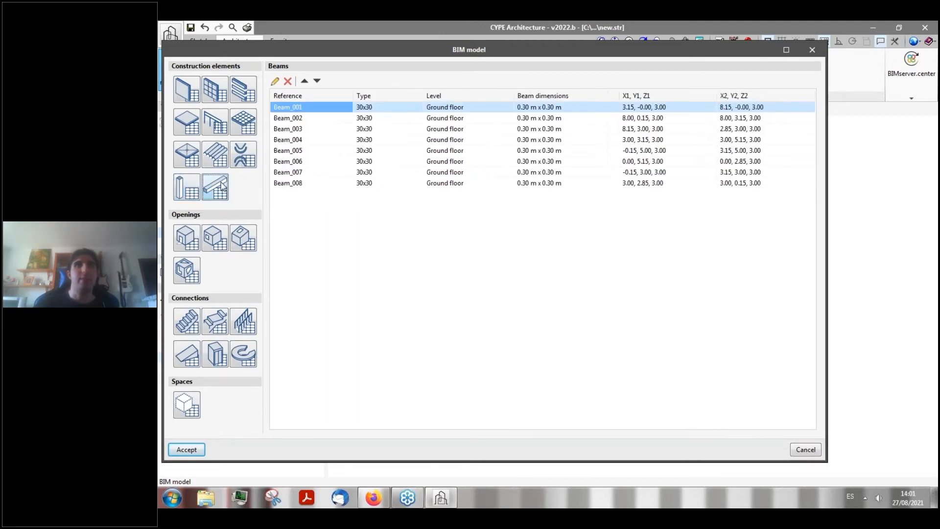
{"action": "left_click", "coordinate": [190, 242]}
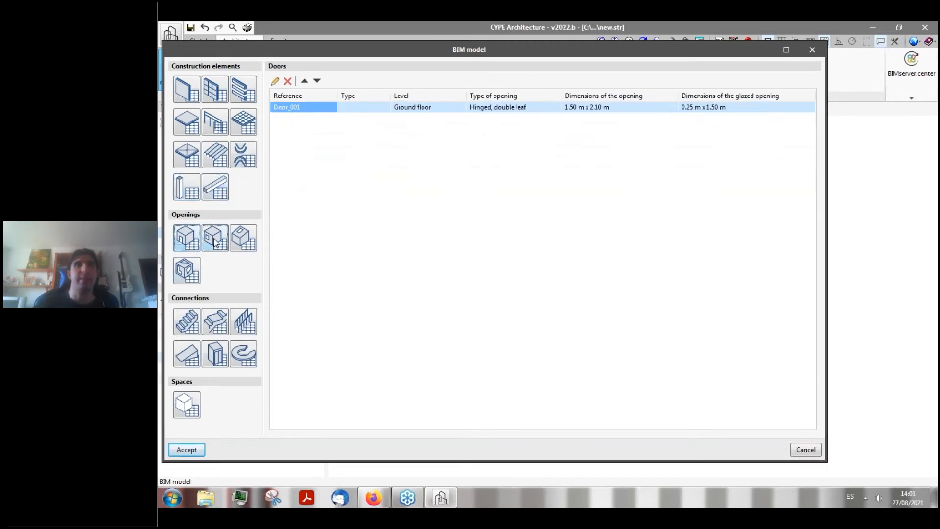
{"action": "left_click", "coordinate": [215, 241]}
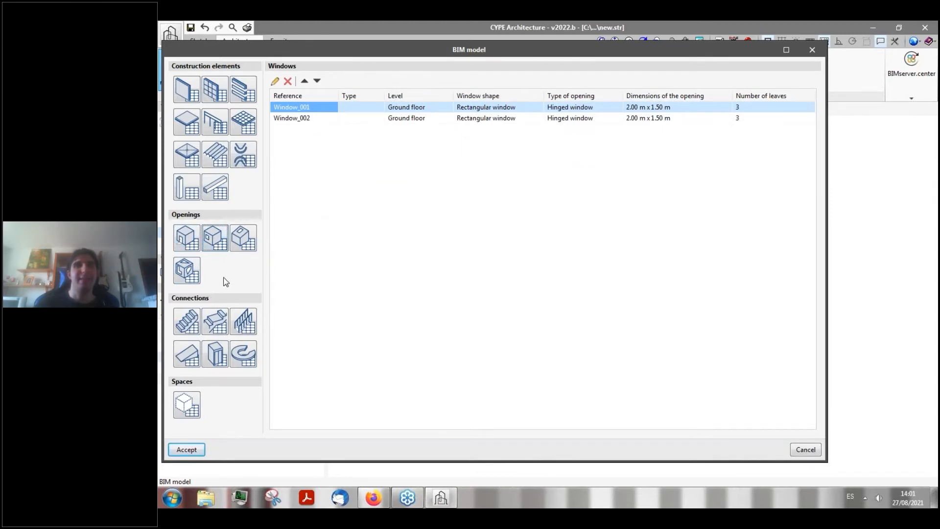
{"action": "left_click", "coordinate": [188, 324]}
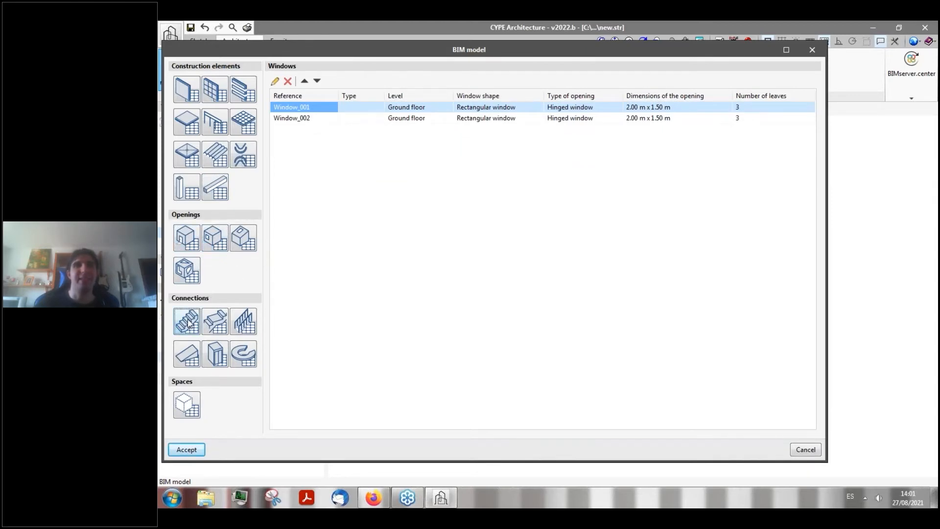
{"action": "left_click", "coordinate": [214, 321]}
{"action": "left_click", "coordinate": [196, 360]}
{"action": "left_click", "coordinate": [215, 355]}
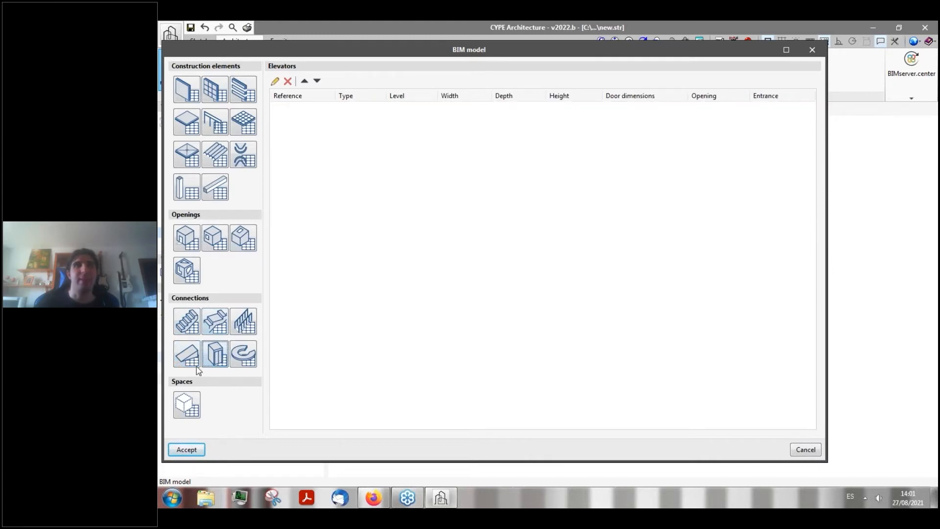
{"action": "left_click", "coordinate": [187, 410]}
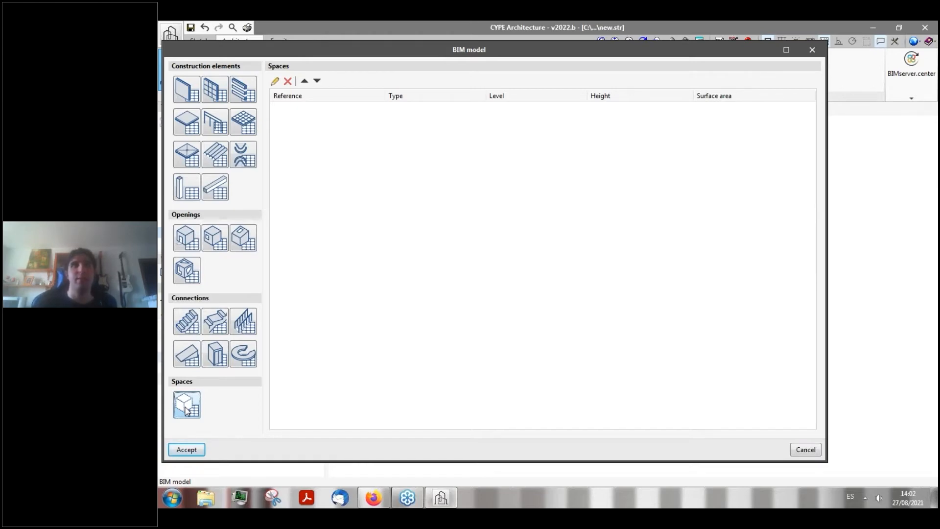
{"action": "left_click", "coordinate": [811, 51]}
- Start a space by polyline, add a layer named Spaces and make it the active layer
{"action": "mouse_move", "coordinate": [541, 291]}
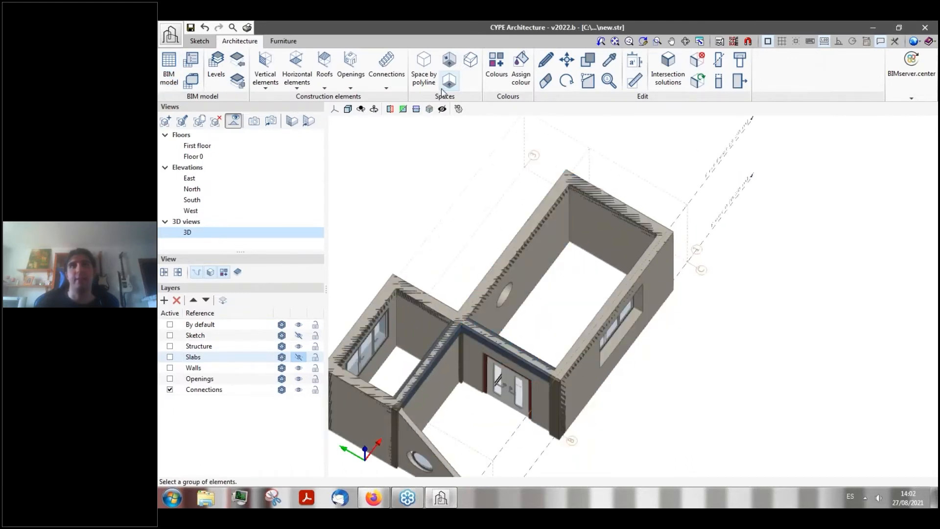
{"action": "left_click", "coordinate": [451, 62]}
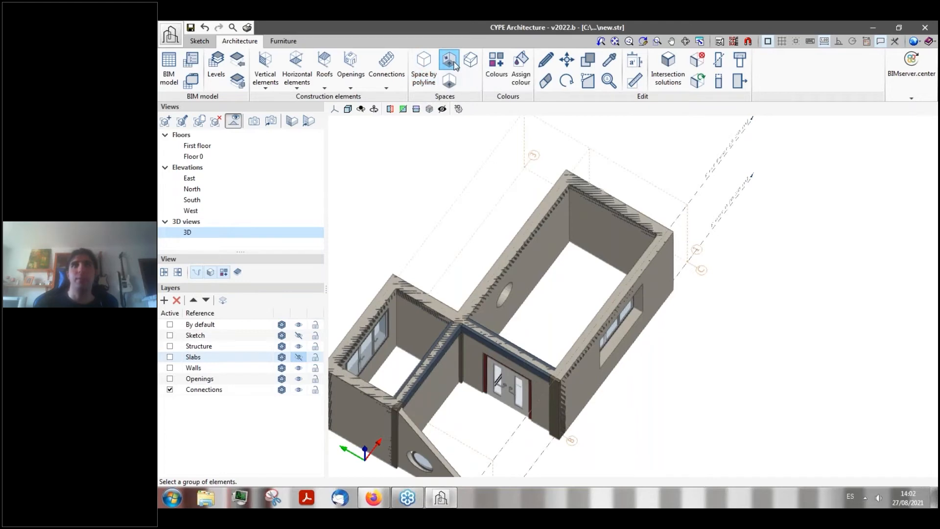
{"action": "left_click", "coordinate": [428, 84]}
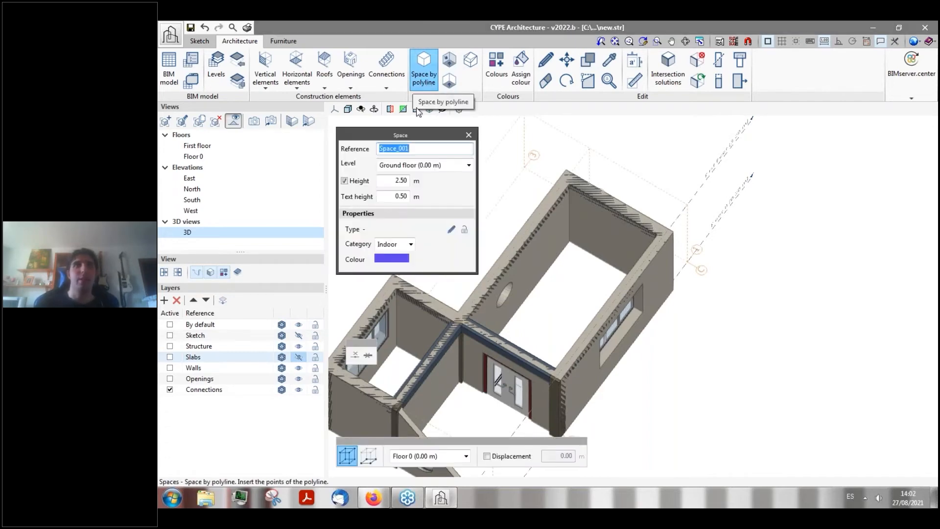
{"action": "left_click", "coordinate": [168, 299]}
{"action": "double_click", "coordinate": [218, 405]}
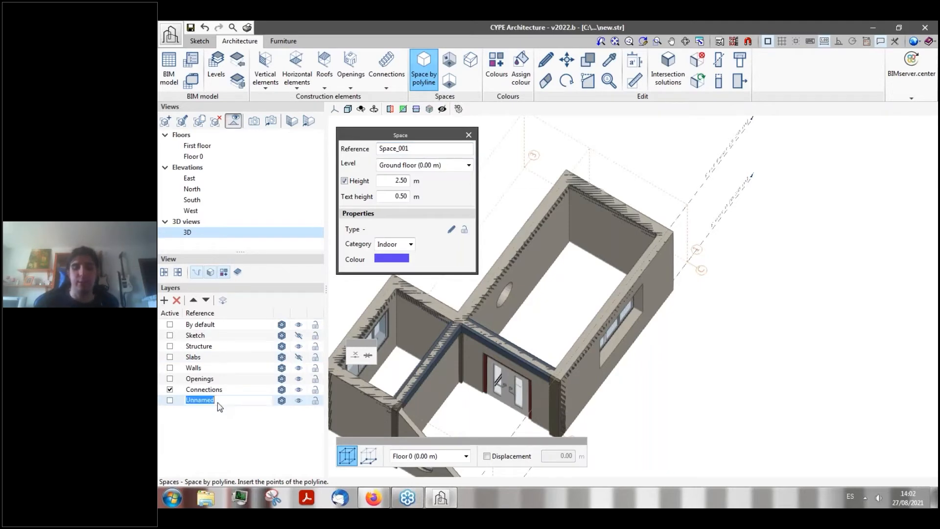
{"action": "type", "text": "Spaces"}
{"action": "key", "text": "Return"}
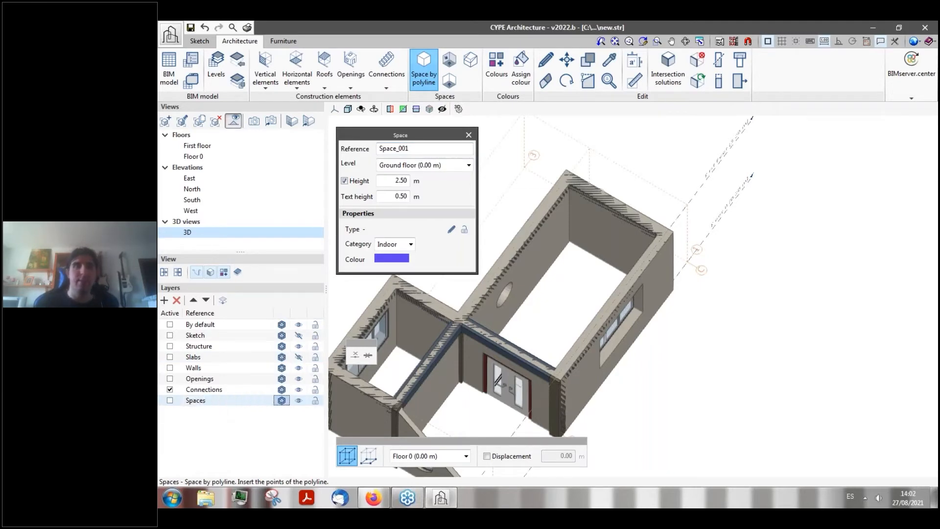
{"action": "left_click", "coordinate": [169, 400]}
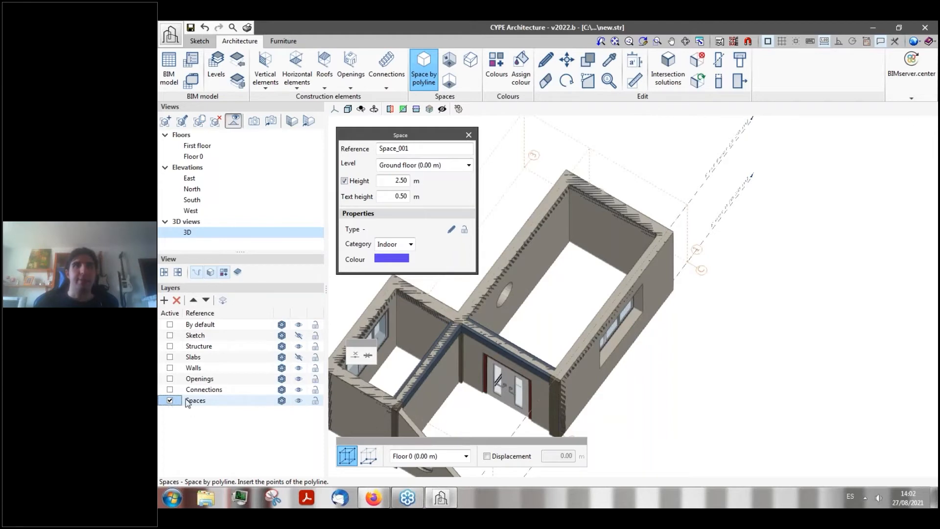
- Choose Indoor as the new space's category and set its colour to light purple, RGB 176, 164, 247
{"action": "left_click_drag", "start_coordinate": [424, 138], "coordinate": [317, 174]}
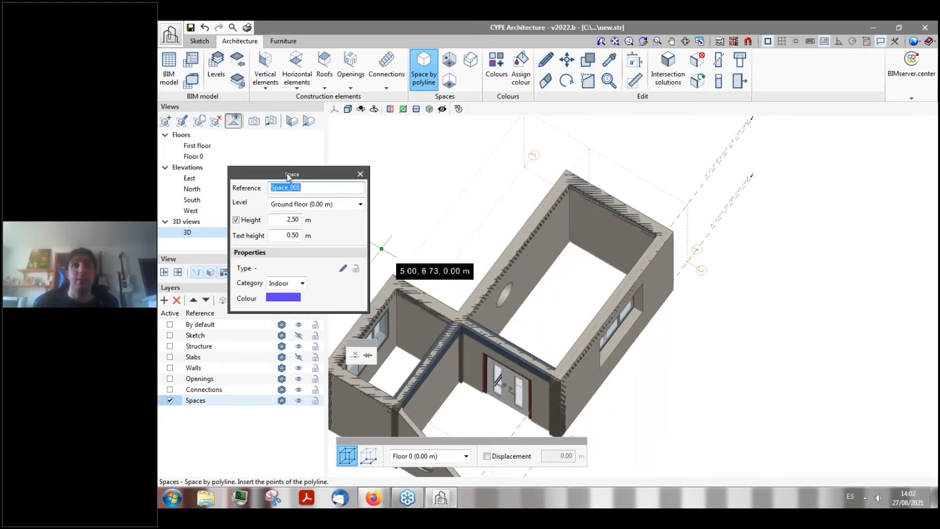
{"action": "left_click_drag", "start_coordinate": [289, 177], "coordinate": [293, 175]}
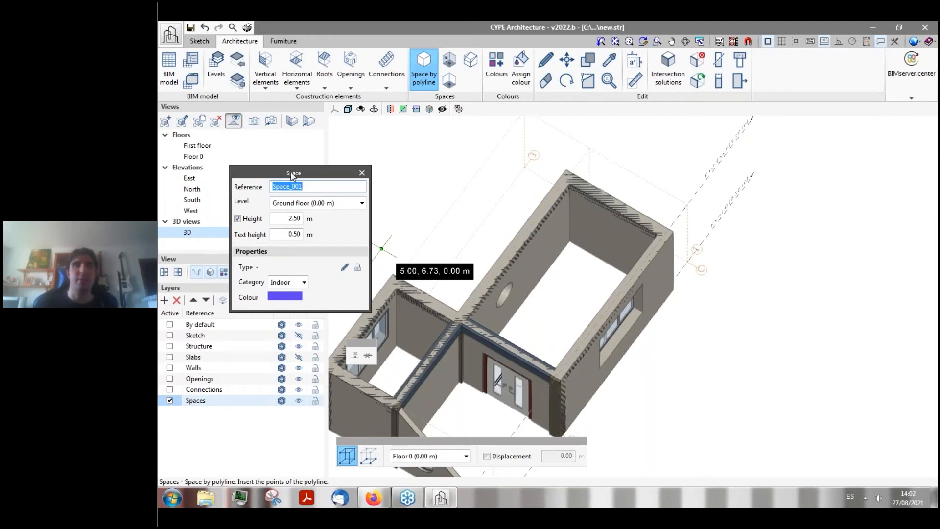
{"action": "left_click", "coordinate": [288, 219]}
{"action": "left_click", "coordinate": [302, 187]}
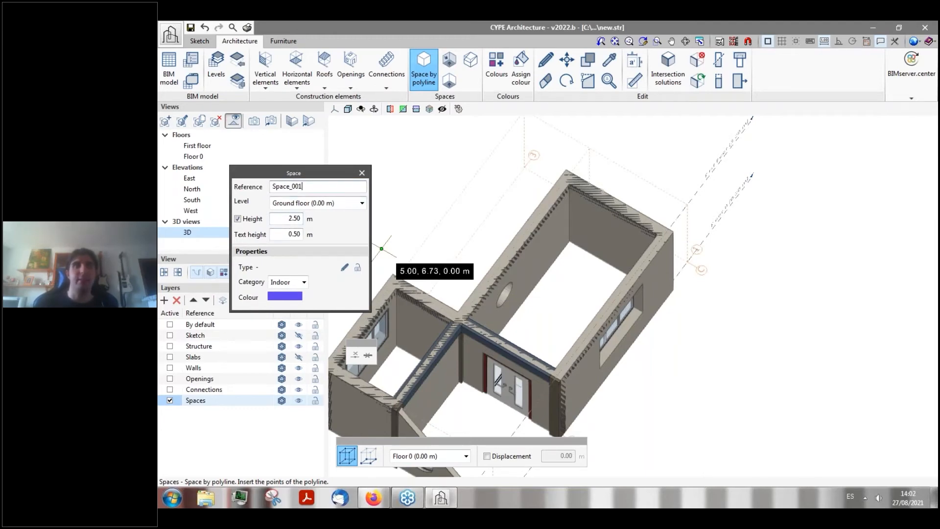
{"action": "left_click", "coordinate": [304, 283]}
{"action": "left_click", "coordinate": [299, 294]}
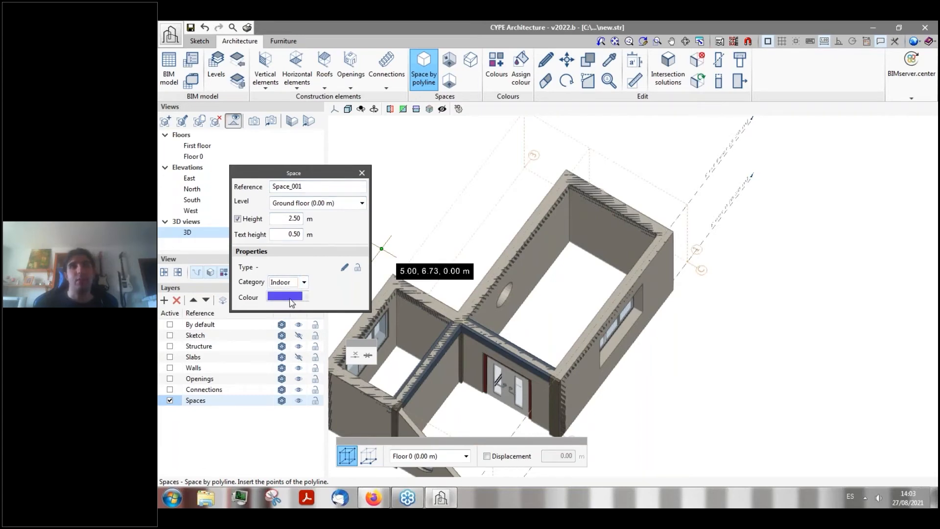
{"action": "left_click", "coordinate": [289, 297]}
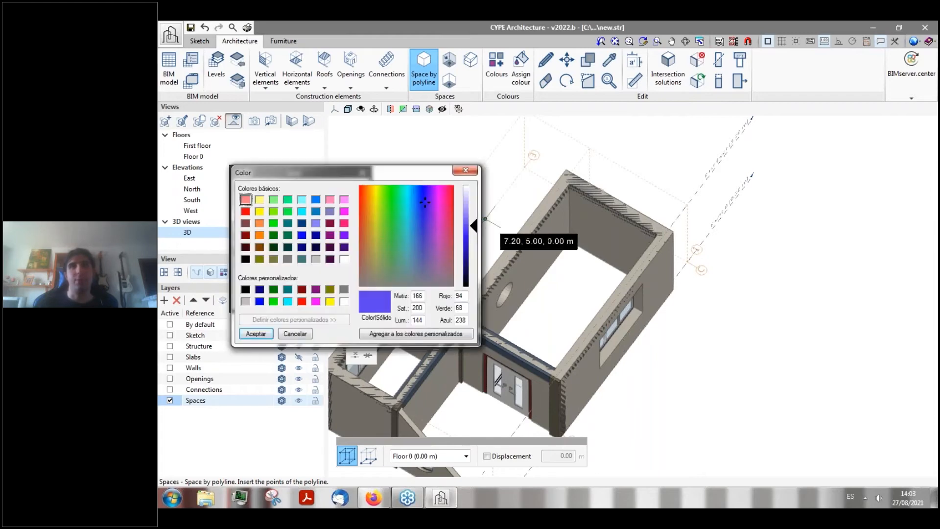
{"action": "left_click_drag", "start_coordinate": [473, 225], "coordinate": [473, 204]}
{"action": "left_click_drag", "start_coordinate": [395, 179], "coordinate": [407, 192]}
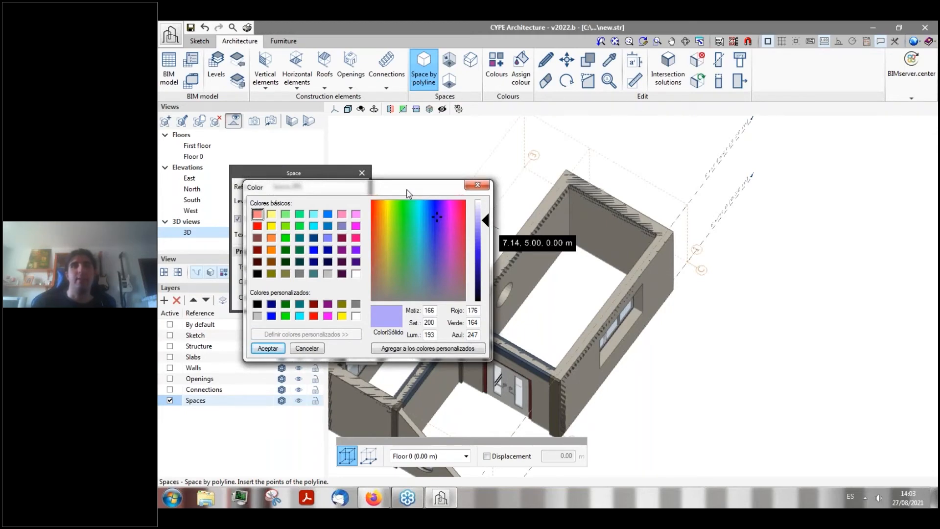
{"action": "left_click_drag", "start_coordinate": [406, 193], "coordinate": [429, 158]}
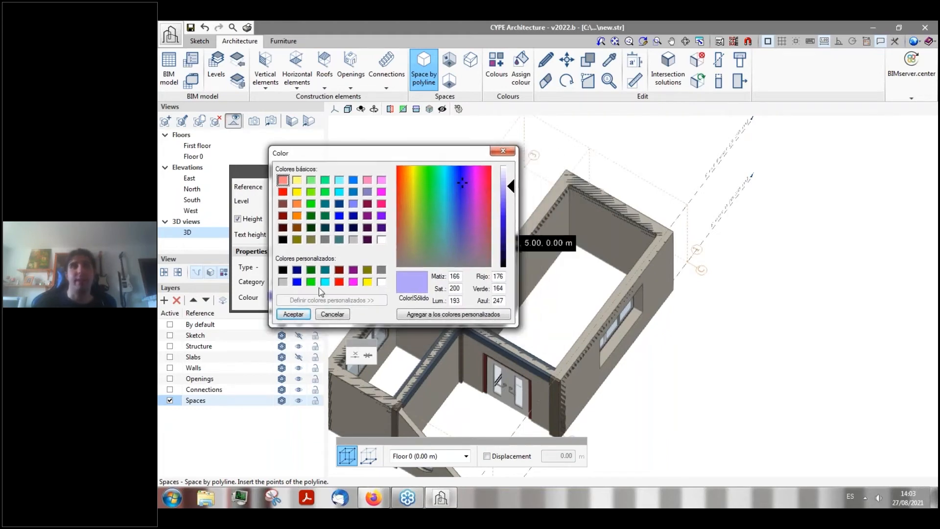
{"action": "left_click", "coordinate": [293, 314]}
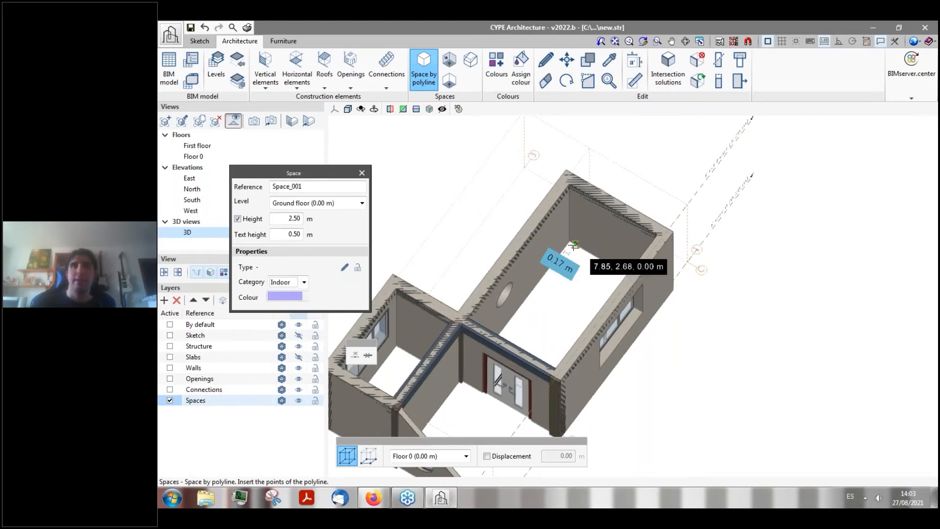
- Begin the space outline at the large room's inner corner near axes C and 2, and switch to the Floor 0 plan
{"action": "left_click", "coordinate": [569, 242]}
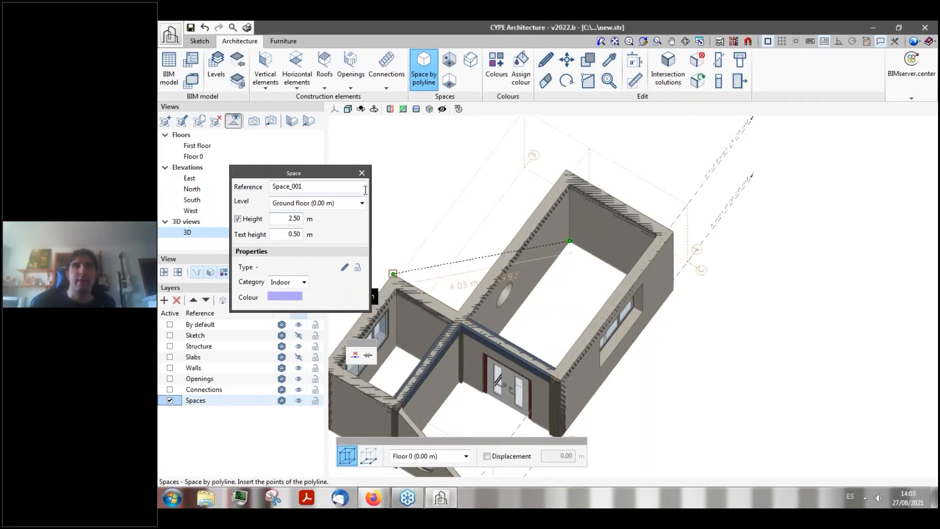
{"action": "middle_click_drag", "start_coordinate": [483, 196], "coordinate": [619, 211], "text": "shift"}
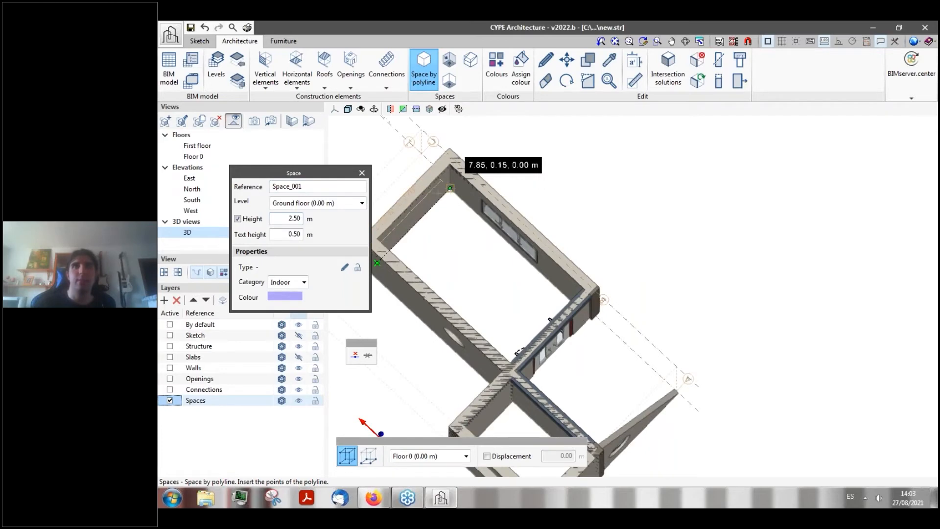
{"action": "left_click_drag", "start_coordinate": [264, 178], "coordinate": [268, 178]}
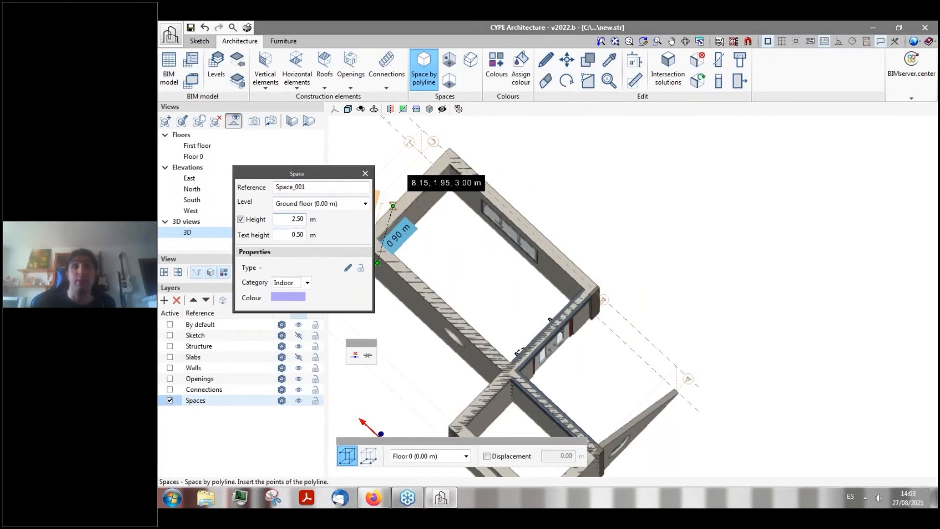
{"action": "middle_click_drag", "start_coordinate": [511, 245], "coordinate": [627, 237]}
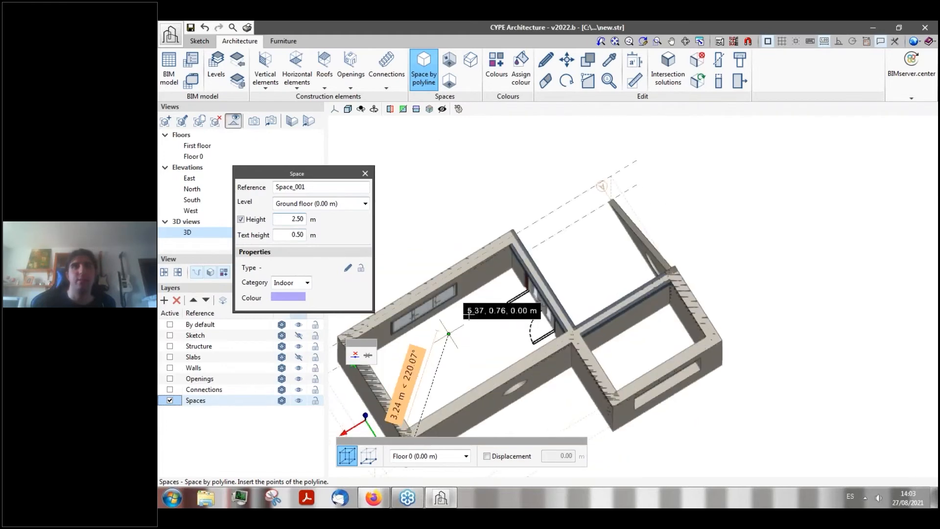
{"action": "left_click", "coordinate": [196, 146]}
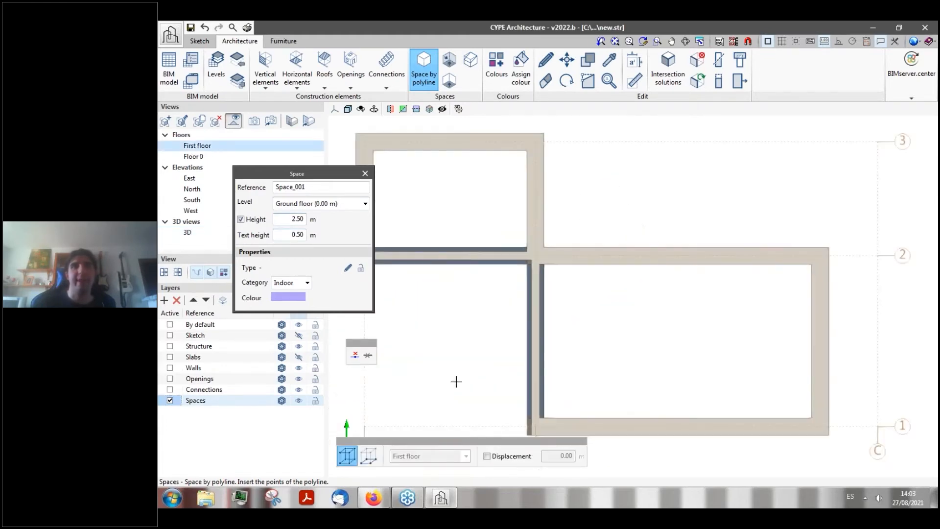
{"action": "scroll", "coordinate": [463, 374], "scroll_direction": "down", "scroll_amount": 2}
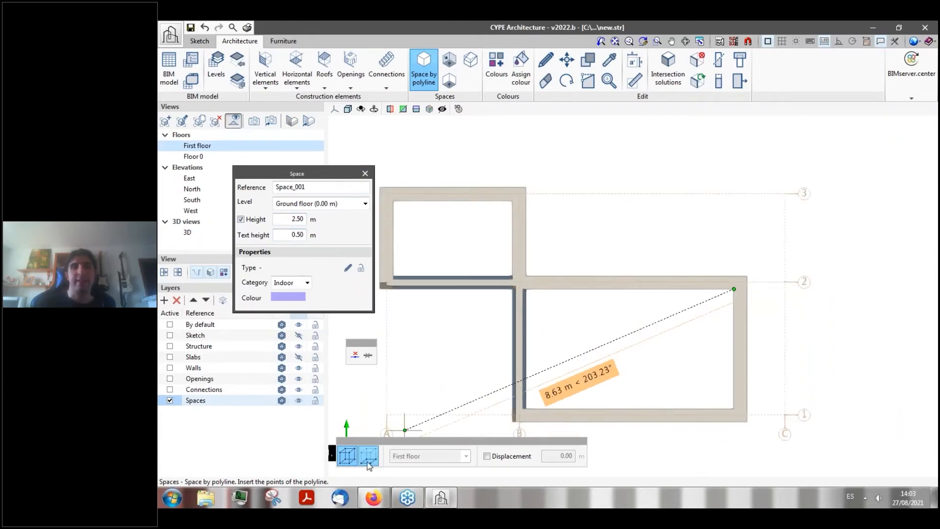
{"action": "left_click", "coordinate": [370, 462]}
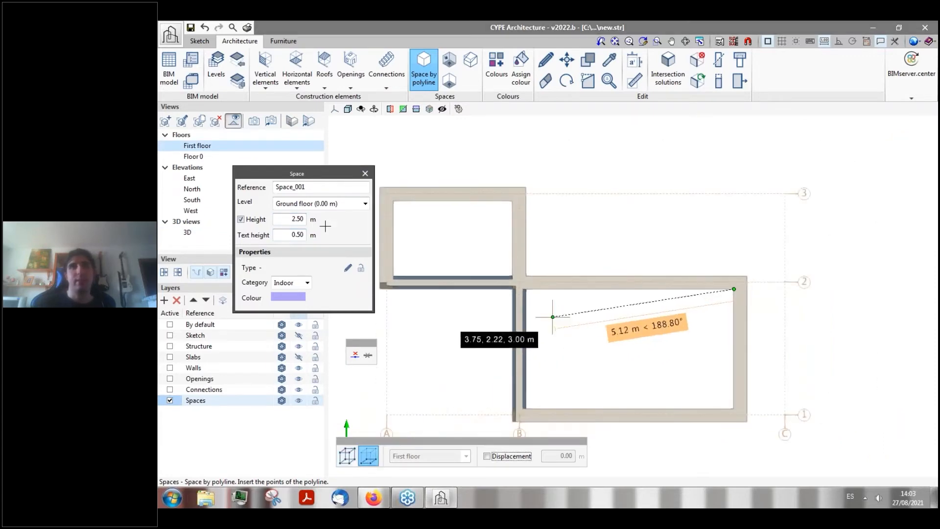
{"action": "left_click", "coordinate": [193, 156]}
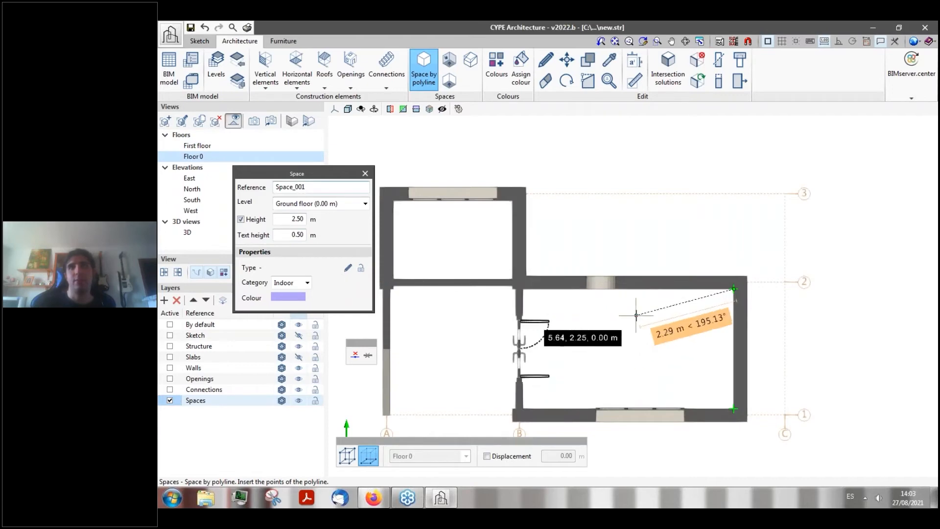
- Trace the large room's other three inner corners, 4.78 m along its length, and close the space outline
{"action": "scroll", "coordinate": [631, 342], "scroll_direction": "up", "scroll_amount": 2}
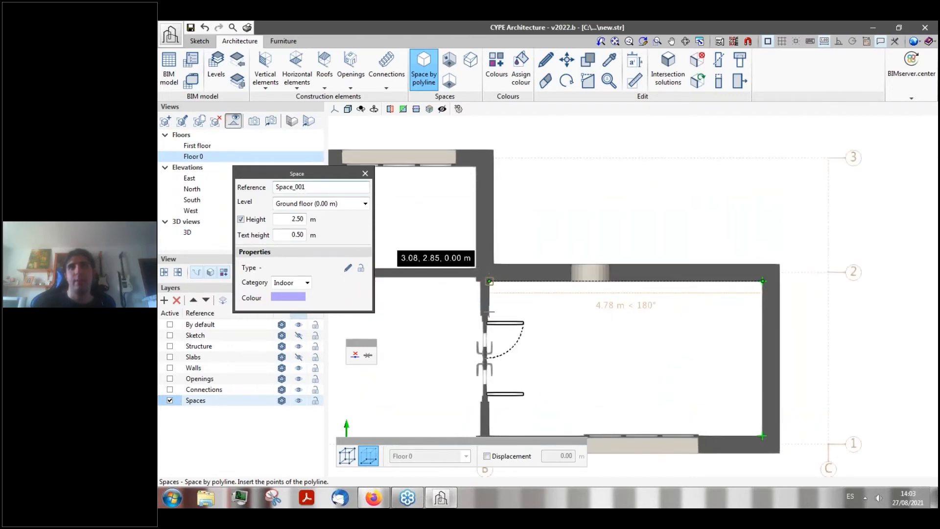
{"action": "left_click", "coordinate": [490, 282]}
{"action": "left_click", "coordinate": [488, 435]}
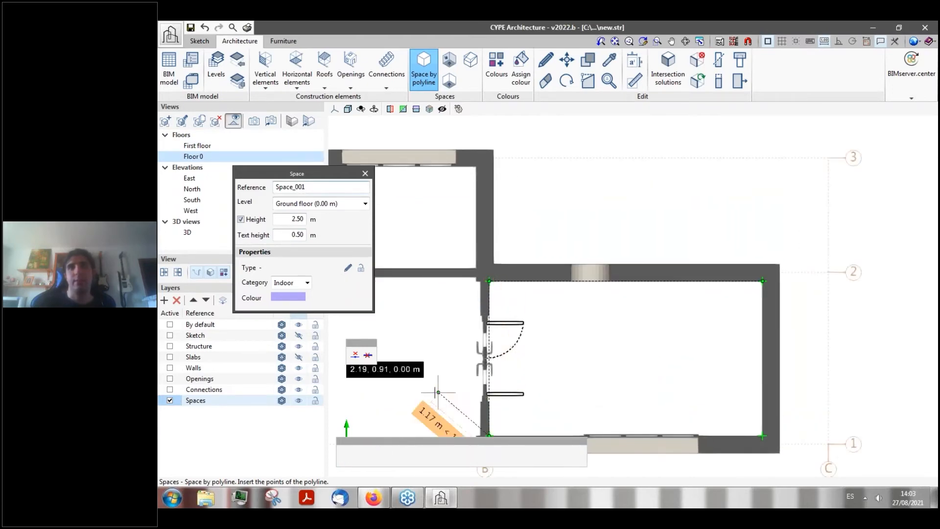
{"action": "scroll", "coordinate": [438, 392], "scroll_direction": "down", "scroll_amount": 5}
{"action": "scroll", "coordinate": [644, 405], "scroll_direction": "up", "scroll_amount": 5}
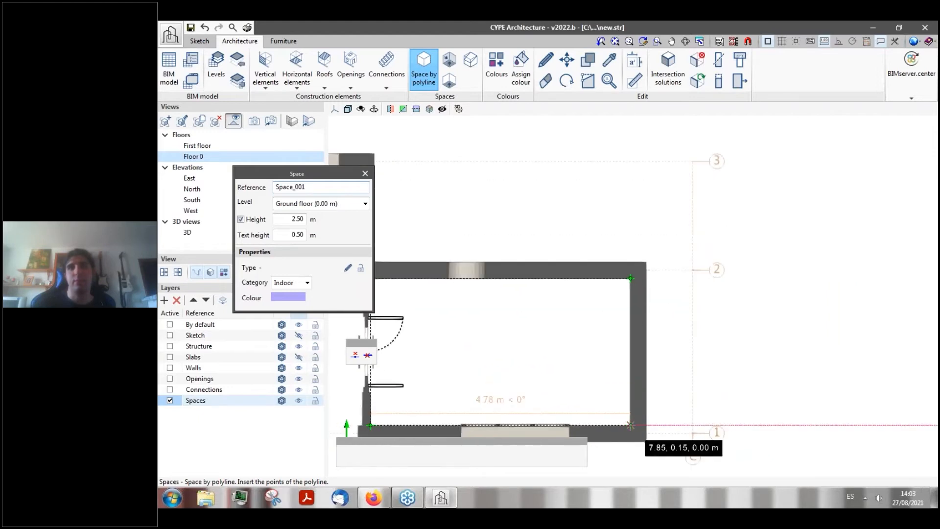
{"action": "left_click", "coordinate": [630, 425]}
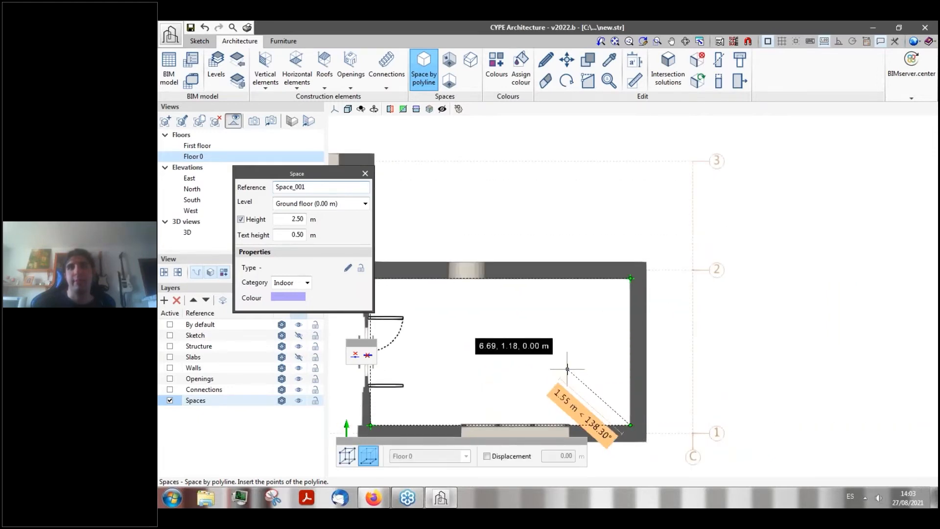
{"action": "right_click", "coordinate": [567, 369]}
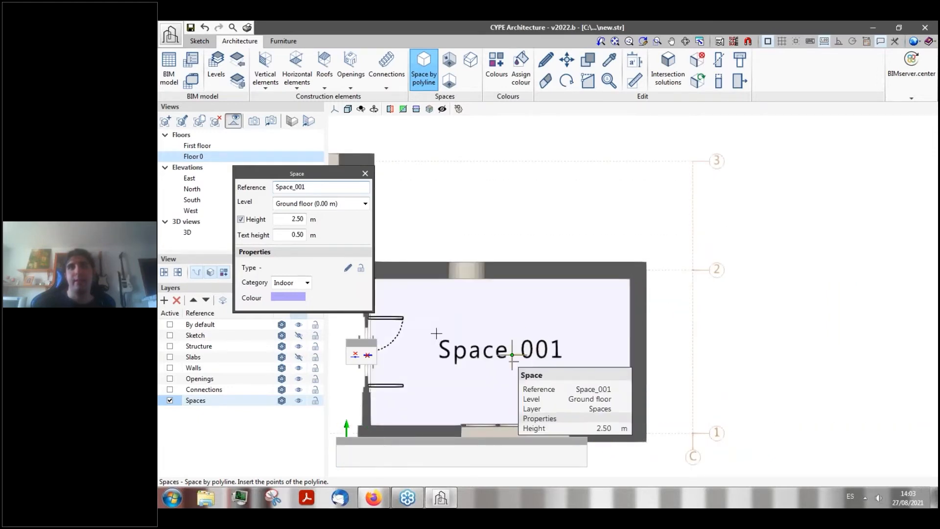
- Edit the large room's space, setting its reference to Office and its colour to light green, RGB 197, 249, 162
{"action": "scroll", "coordinate": [574, 330], "scroll_direction": "down", "scroll_amount": 2}
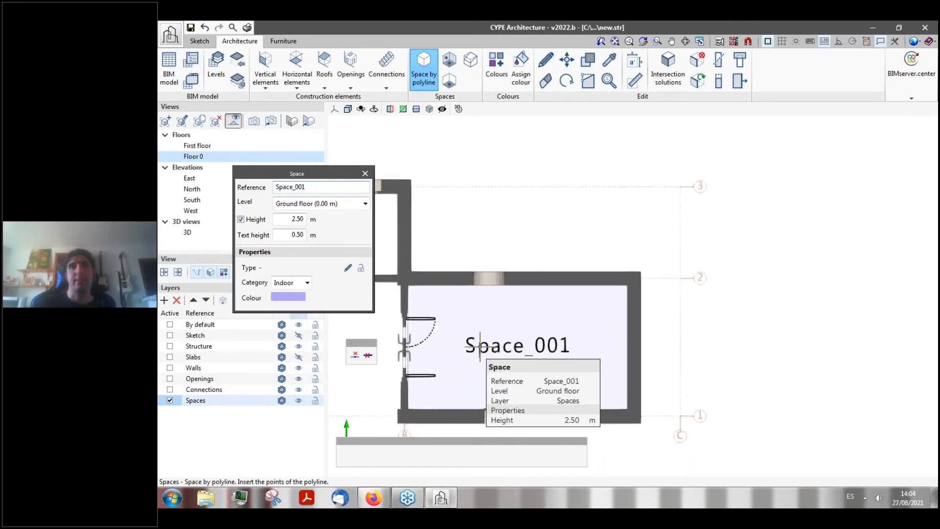
{"action": "scroll", "coordinate": [480, 349], "scroll_direction": "up", "scroll_amount": 2}
{"action": "left_click", "coordinate": [547, 60]}
{"action": "left_click", "coordinate": [485, 360]}
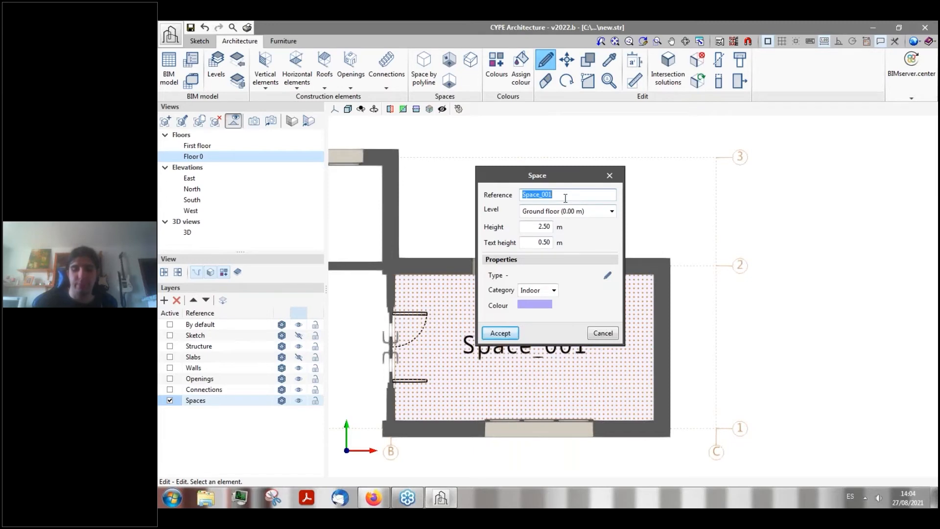
{"action": "type", "text": "R"}
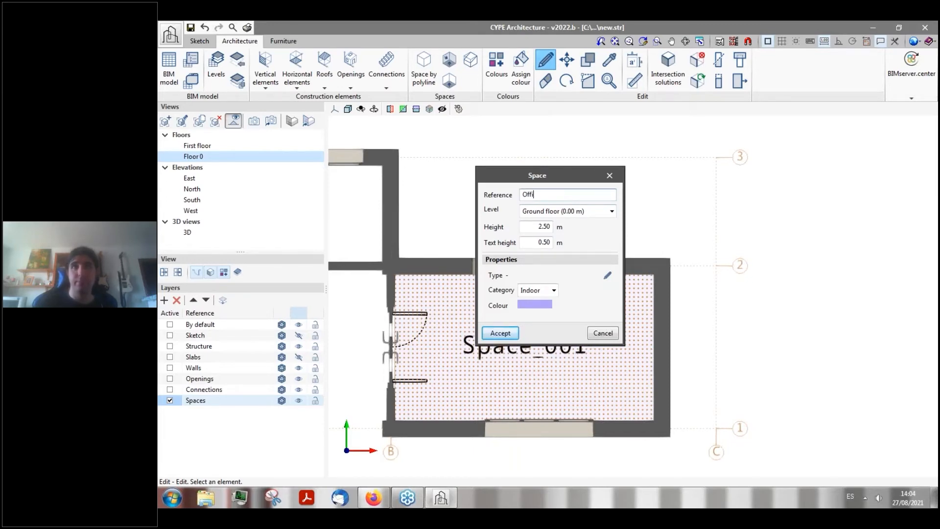
{"action": "type", "text": "ffice"}
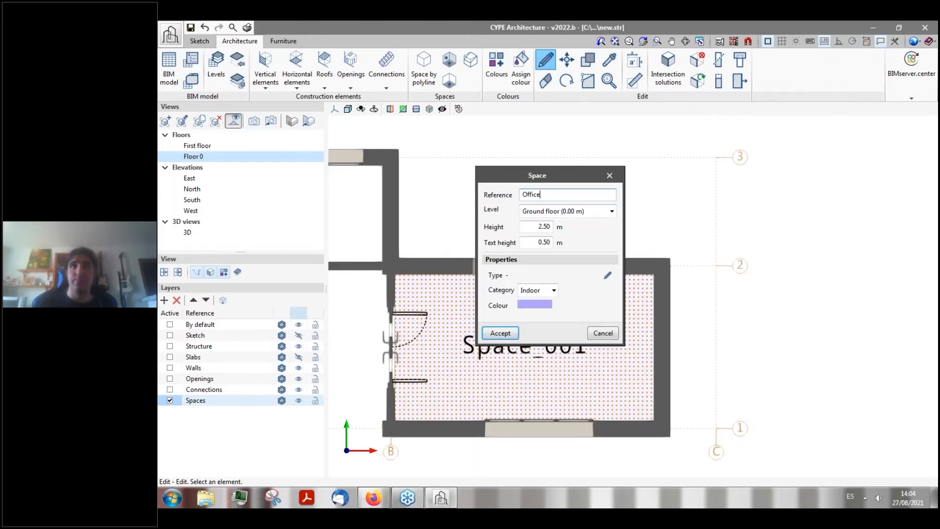
{"action": "left_click", "coordinate": [533, 304]}
{"action": "left_click_drag", "start_coordinate": [660, 212], "coordinate": [624, 205]}
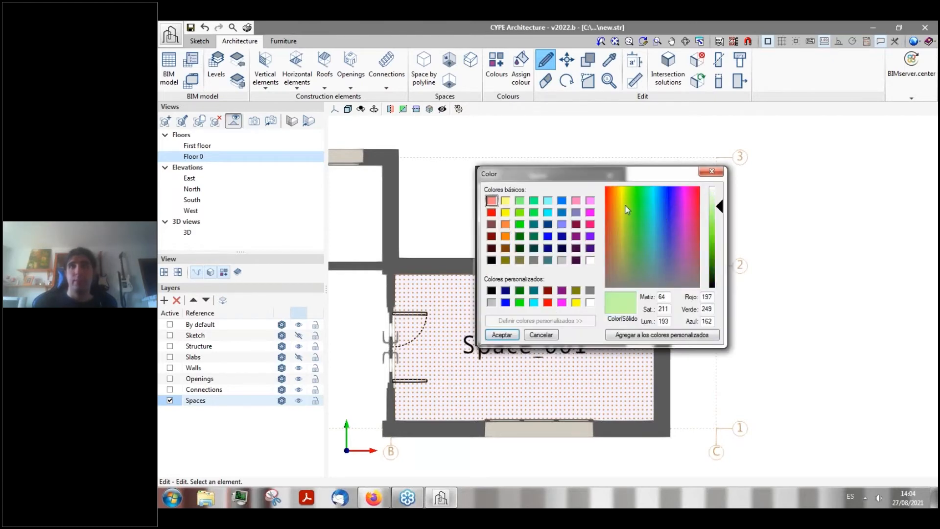
{"action": "left_click", "coordinate": [503, 334]}
{"action": "left_click", "coordinate": [500, 332]}
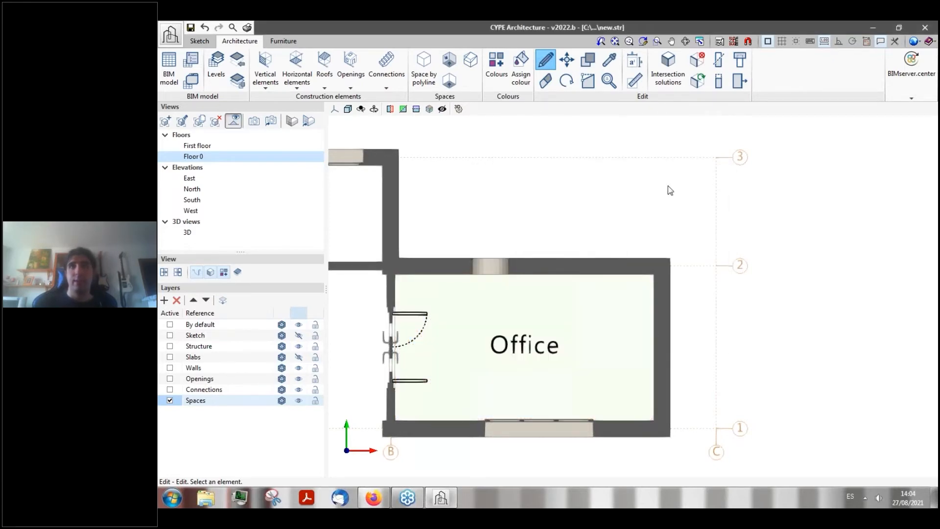
- Examine the Office space's volume inside the walls in the 3D view
{"action": "middle_click_drag", "start_coordinate": [670, 191], "coordinate": [652, 153]}
{"action": "left_click", "coordinate": [188, 233]}
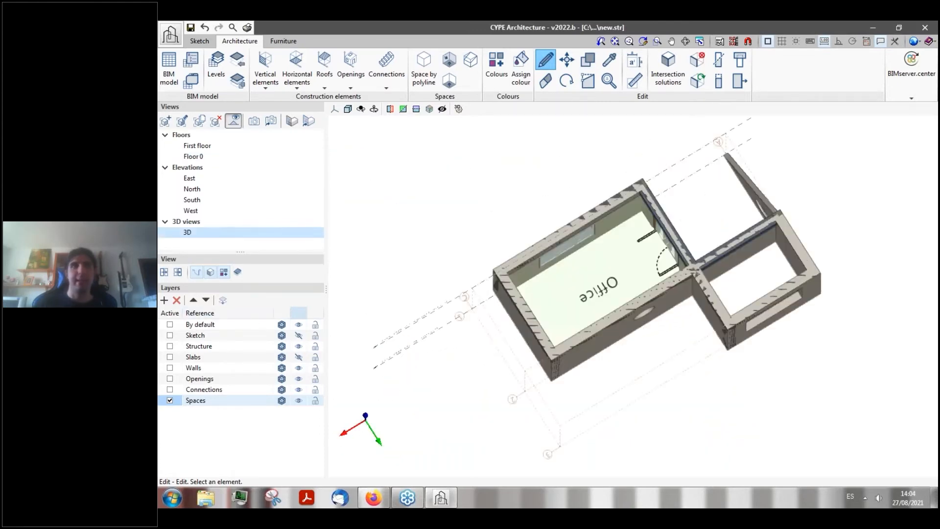
{"action": "middle_click_drag", "start_coordinate": [395, 227], "coordinate": [531, 198]}
{"action": "scroll", "coordinate": [644, 246], "scroll_direction": "up", "scroll_amount": 3}
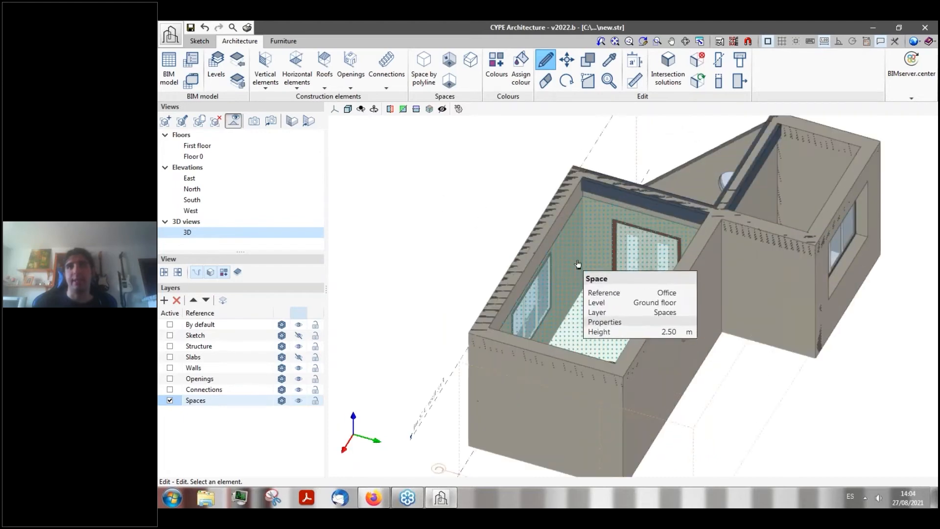
- Review the Office space's type, level, height and surface area in the Spaces table of the BIM model
{"action": "middle_click_drag", "start_coordinate": [592, 253], "coordinate": [631, 273]}
{"action": "middle_click_drag", "start_coordinate": [567, 261], "coordinate": [528, 308]}
{"action": "scroll", "coordinate": [529, 308], "scroll_direction": "down", "scroll_amount": 2}
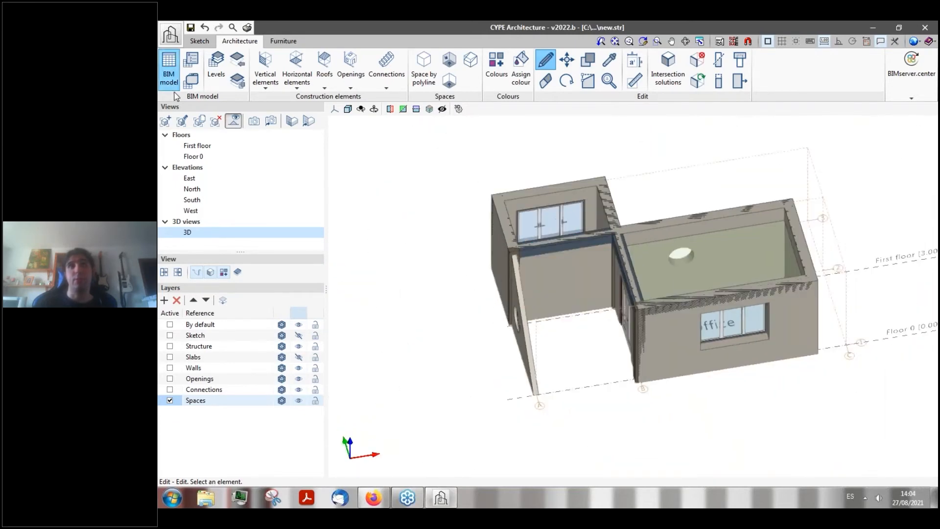
{"action": "left_click", "coordinate": [169, 68]}
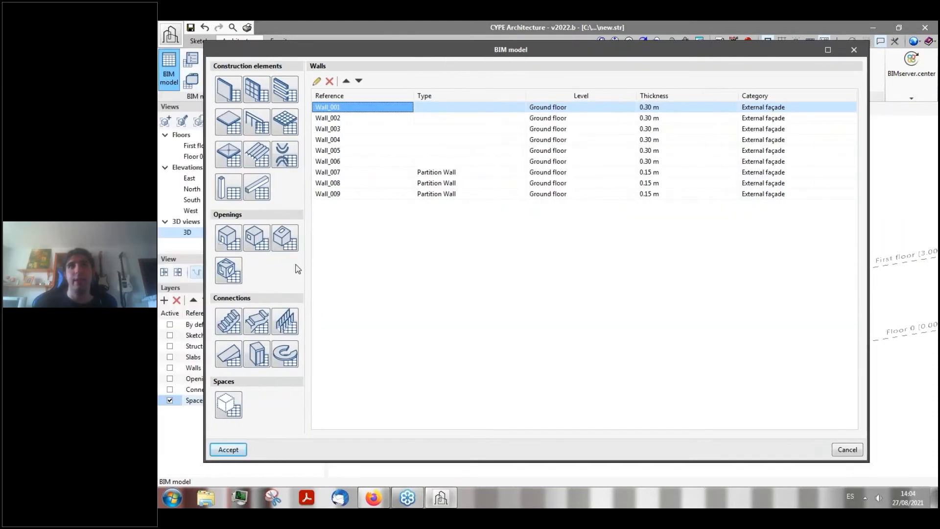
{"action": "left_click", "coordinate": [229, 411]}
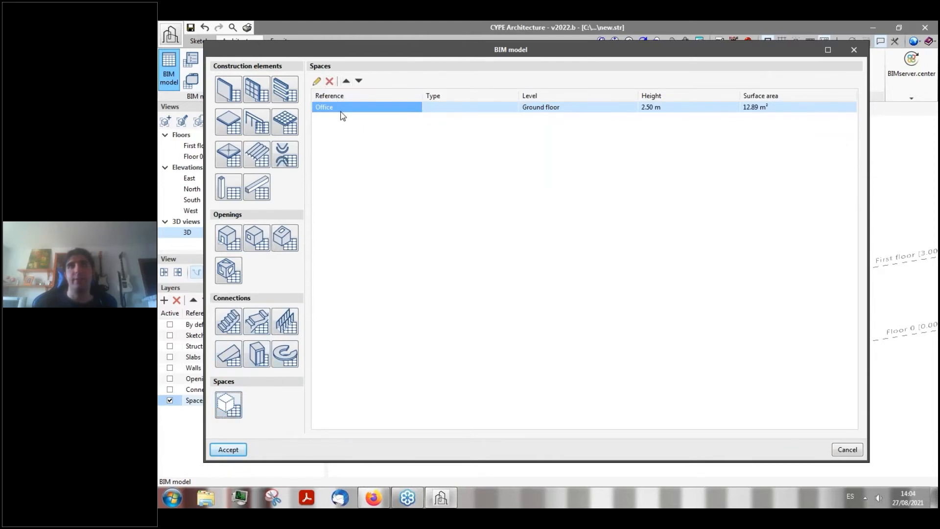
{"action": "left_click", "coordinate": [510, 108]}
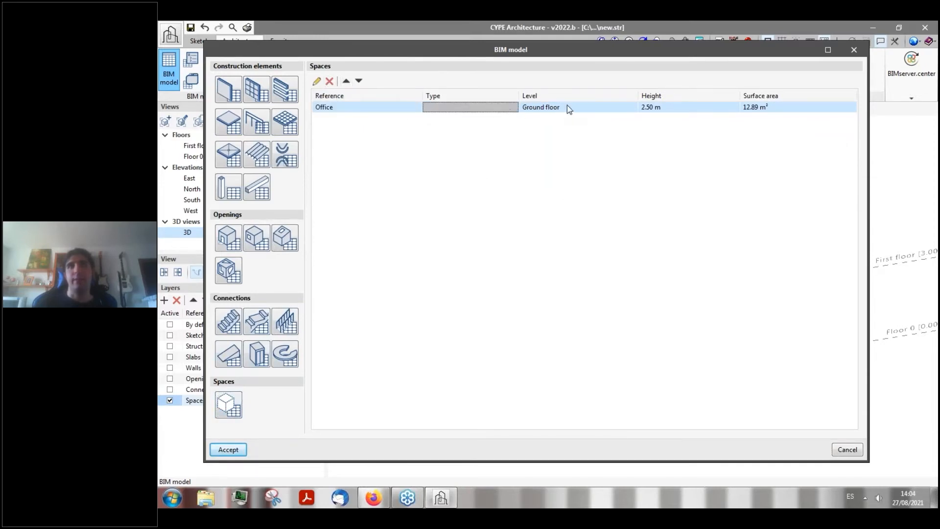
{"action": "left_click", "coordinate": [670, 107]}
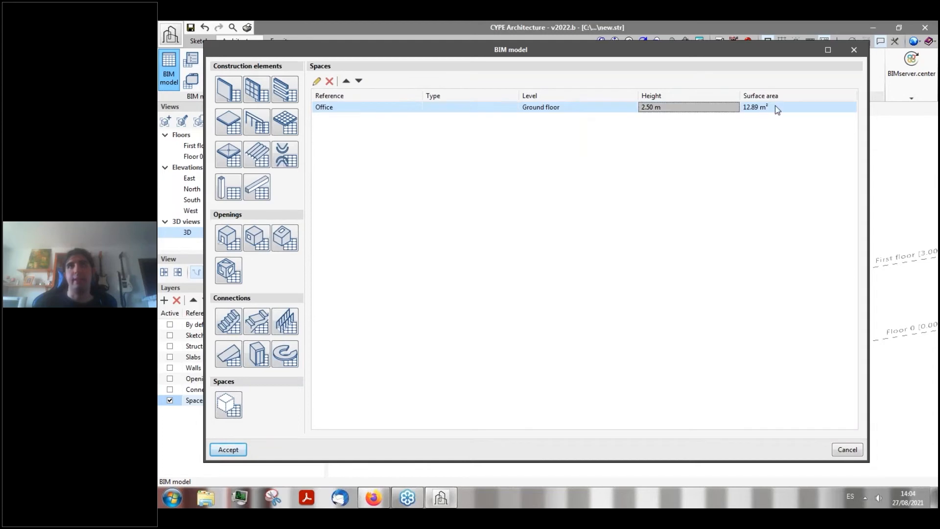
{"action": "left_click", "coordinate": [774, 108]}
{"action": "left_click_drag", "start_coordinate": [721, 53], "coordinate": [585, 69]}
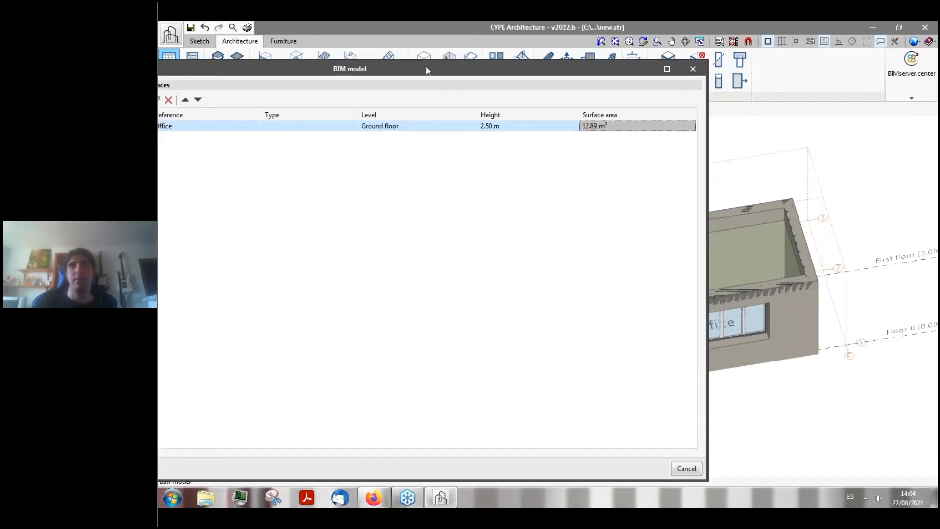
{"action": "left_click_drag", "start_coordinate": [426, 69], "coordinate": [590, 46]}
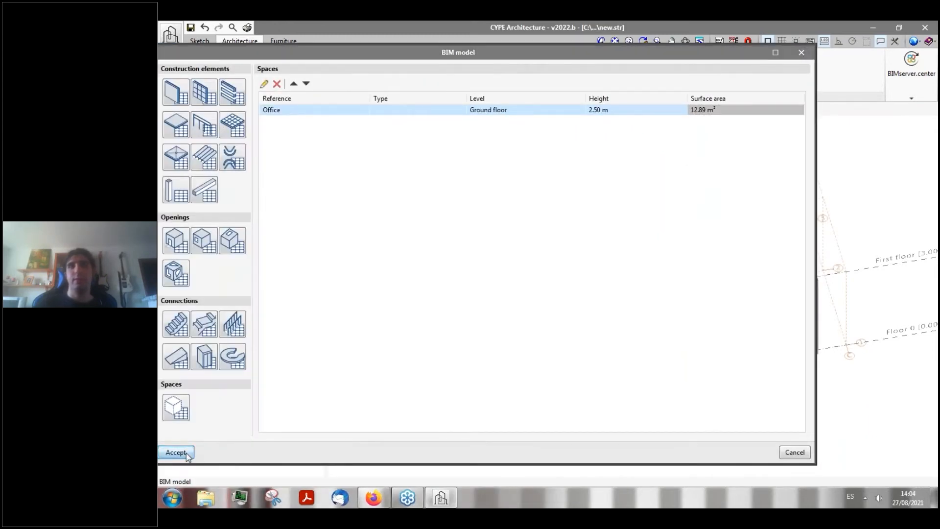
{"action": "left_click", "coordinate": [186, 453]}
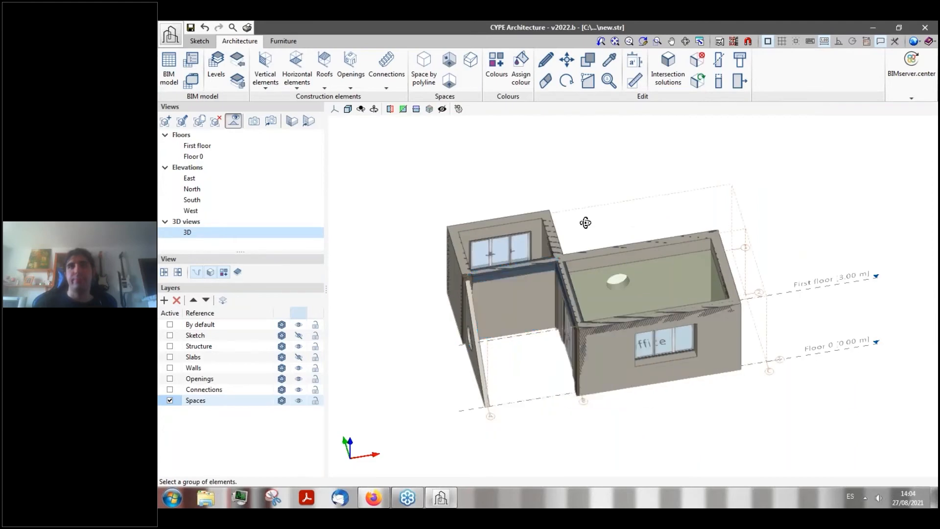
- Try to detect spaces on plan for the small room directly from the 3D view
{"action": "scroll", "coordinate": [591, 239], "scroll_direction": "up", "scroll_amount": 2}
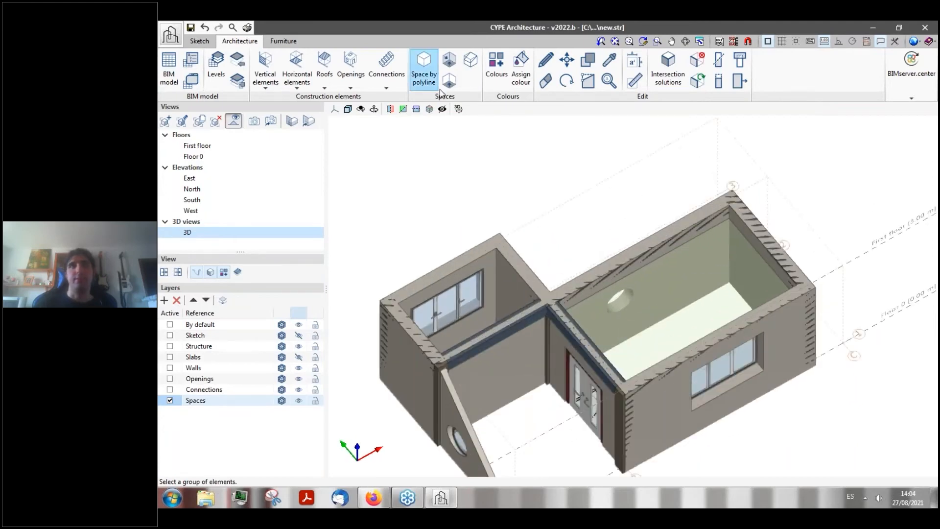
{"action": "middle_click_drag", "start_coordinate": [581, 198], "coordinate": [579, 214]}
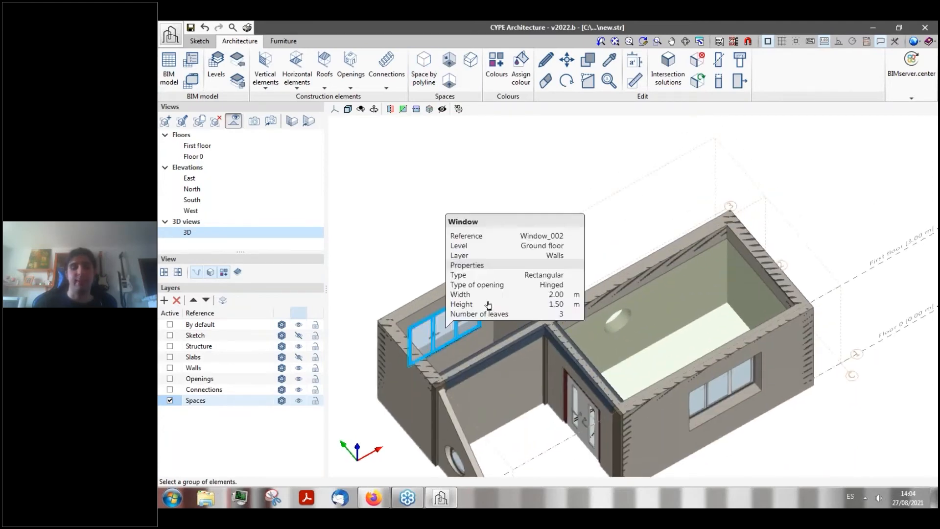
{"action": "middle_click_drag", "start_coordinate": [509, 216], "coordinate": [499, 243], "text": "shift"}
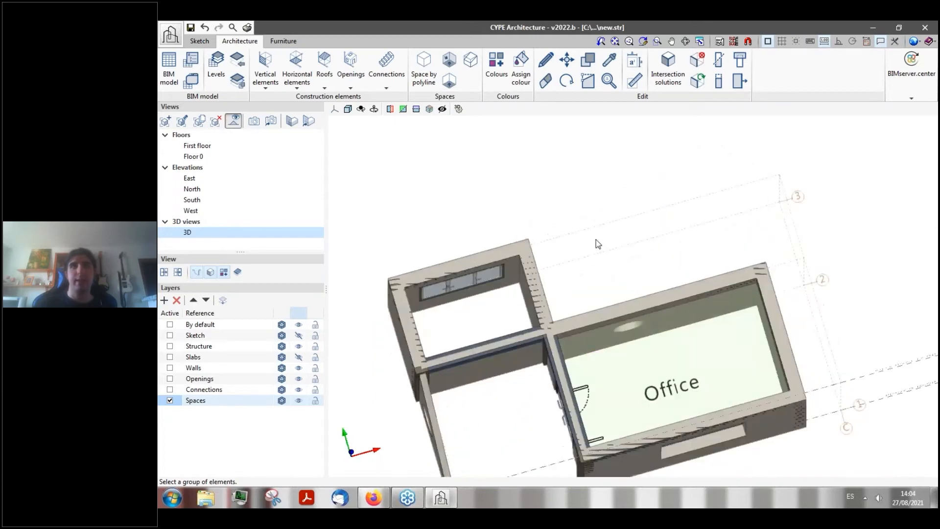
{"action": "middle_click_drag", "start_coordinate": [592, 234], "coordinate": [521, 257]}
{"action": "middle_click_drag", "start_coordinate": [428, 249], "coordinate": [430, 271], "text": "shift"}
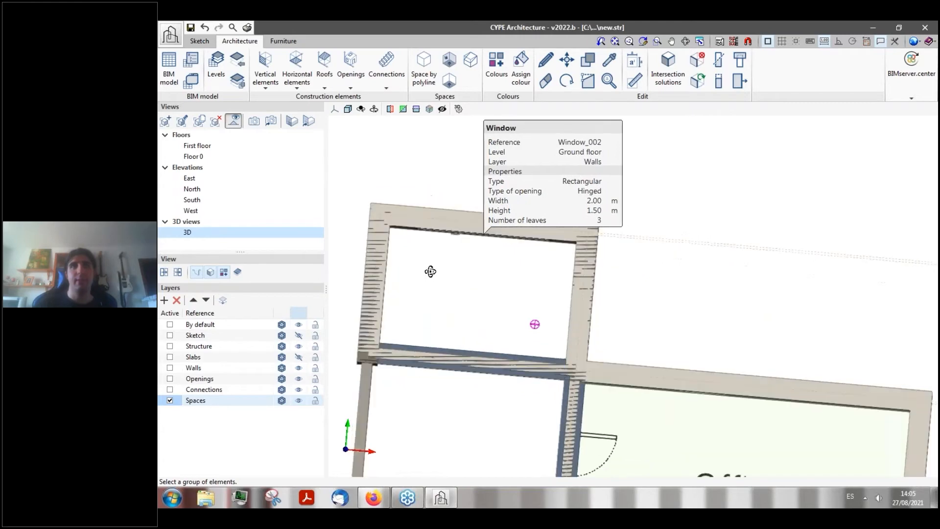
{"action": "left_click", "coordinate": [451, 81]}
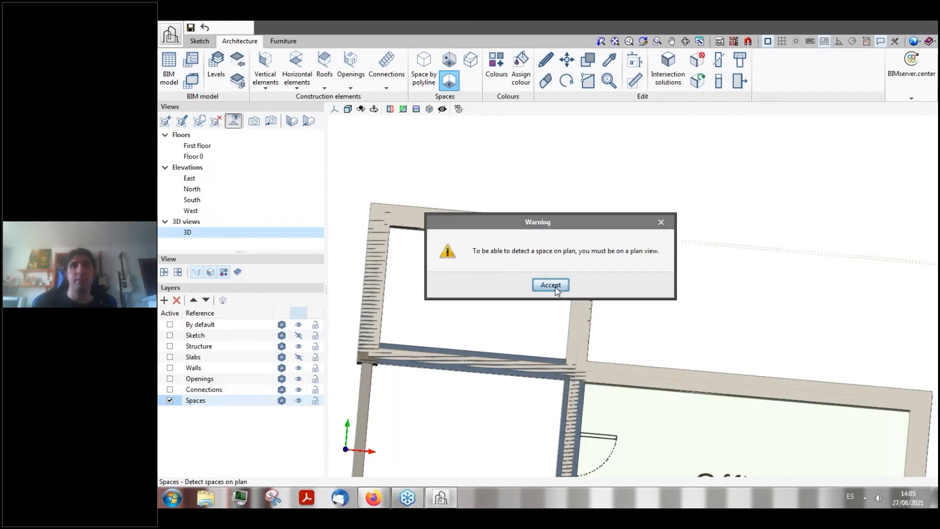
{"action": "left_click", "coordinate": [556, 286]}
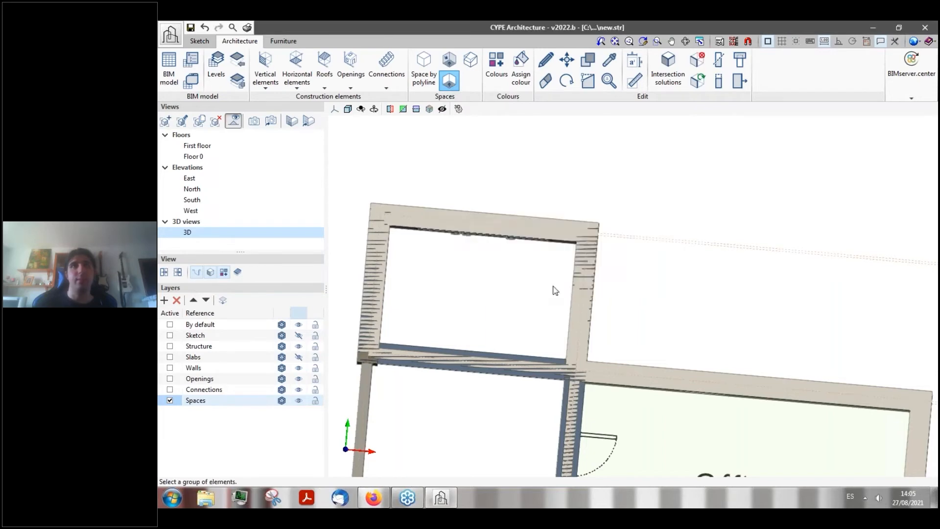
- Switch to the Floor 0 view and orient it as a top-down XY plan
{"action": "left_click", "coordinate": [193, 156]}
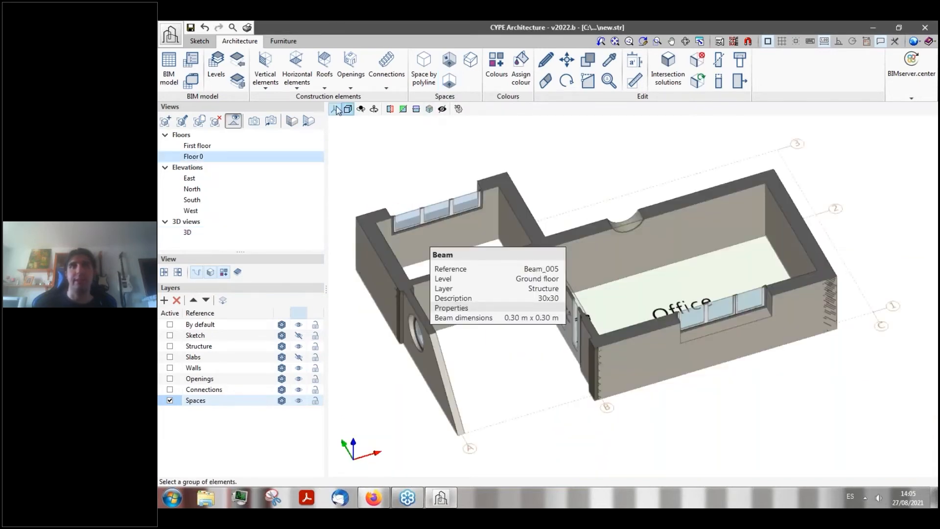
{"action": "left_click", "coordinate": [334, 109]}
{"action": "left_click", "coordinate": [363, 132]}
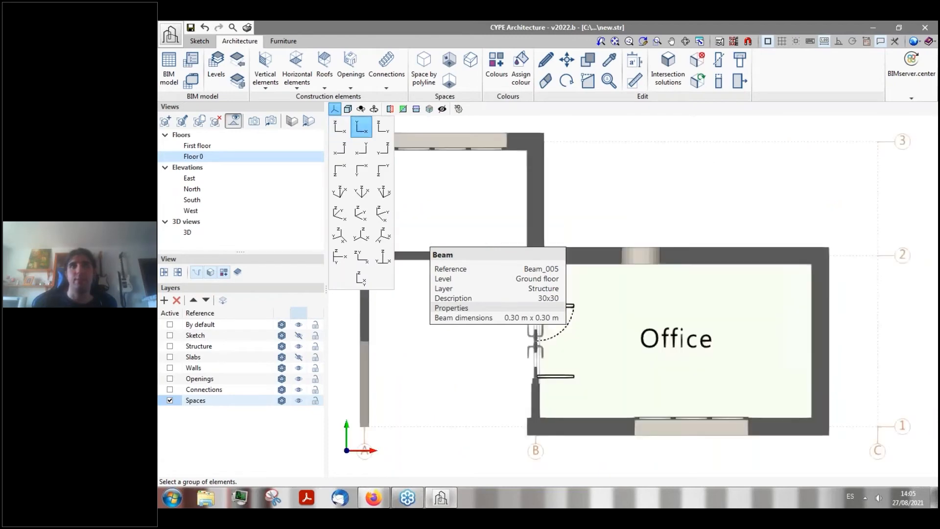
- Detect the enclosed small room between axes A–B and 2–3 on plan as an indoor ground-floor space 2.50 m high
{"action": "left_click", "coordinate": [449, 81]}
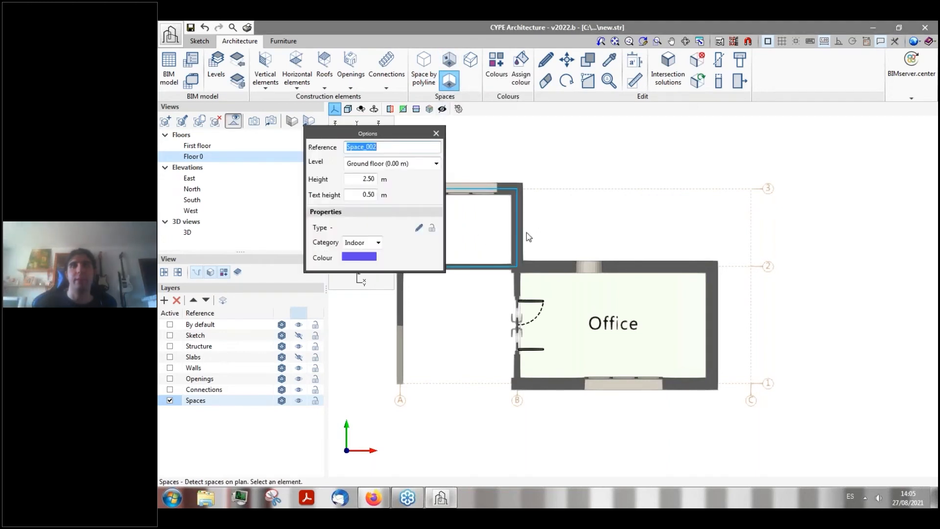
{"action": "scroll", "coordinate": [527, 231], "scroll_direction": "up", "scroll_amount": 2}
{"action": "scroll", "coordinate": [537, 230], "scroll_direction": "down", "scroll_amount": 3}
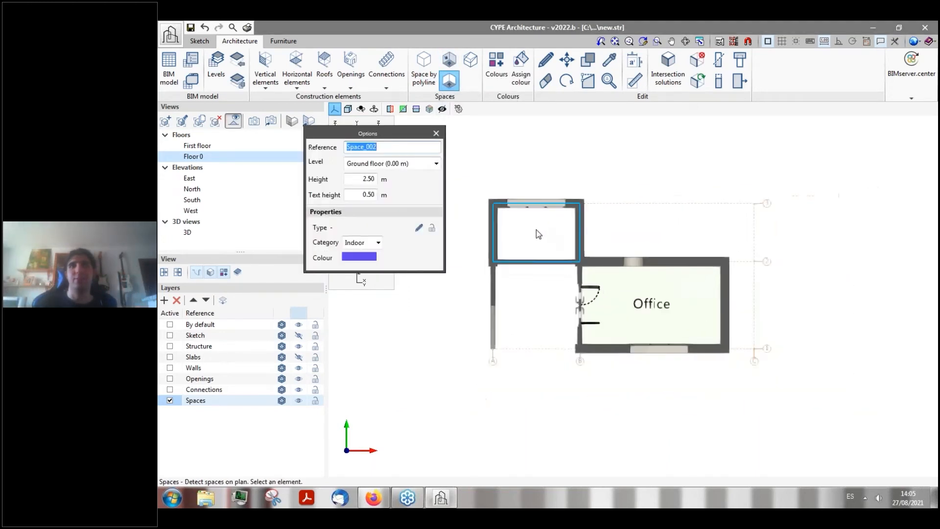
{"action": "scroll", "coordinate": [664, 292], "scroll_direction": "up", "scroll_amount": 4}
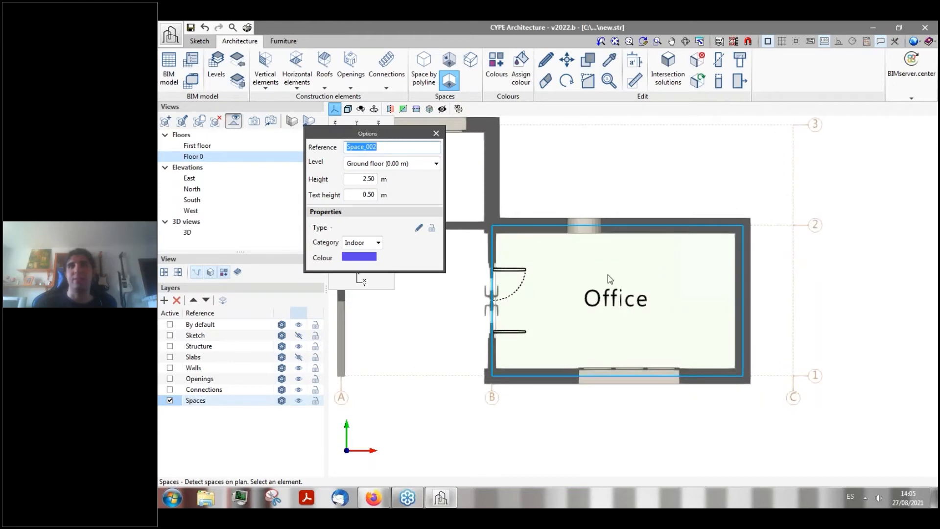
{"action": "scroll", "coordinate": [610, 278], "scroll_direction": "down", "scroll_amount": 4}
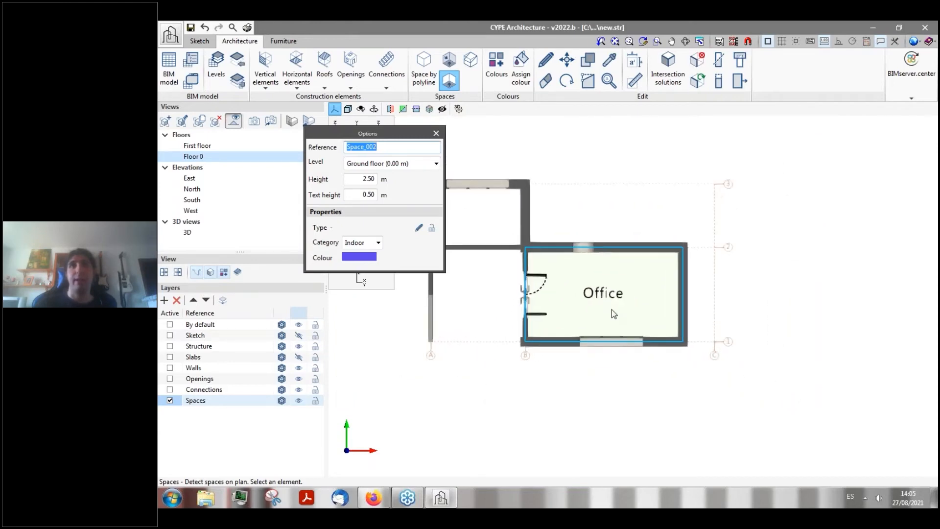
{"action": "scroll", "coordinate": [611, 309], "scroll_direction": "down", "scroll_amount": 2}
{"action": "scroll", "coordinate": [499, 248], "scroll_direction": "up", "scroll_amount": 3}
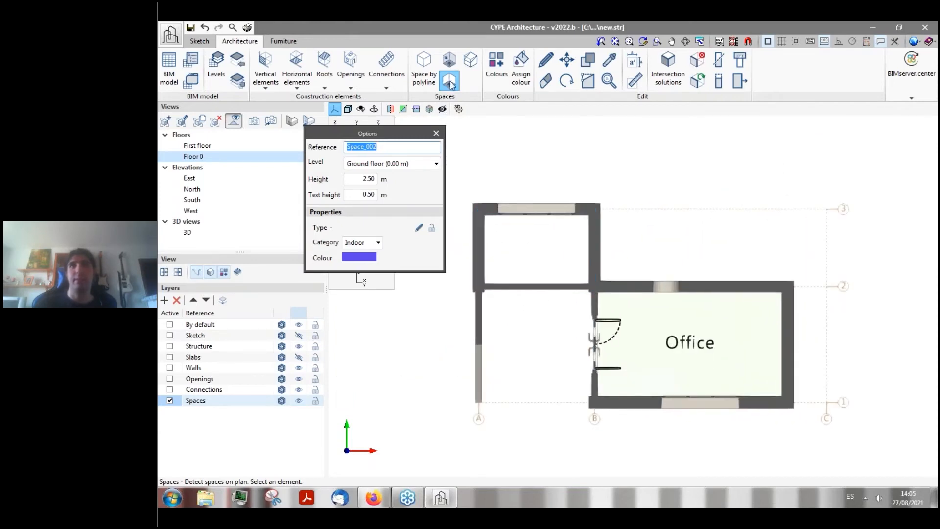
{"action": "left_click", "coordinate": [533, 237]}
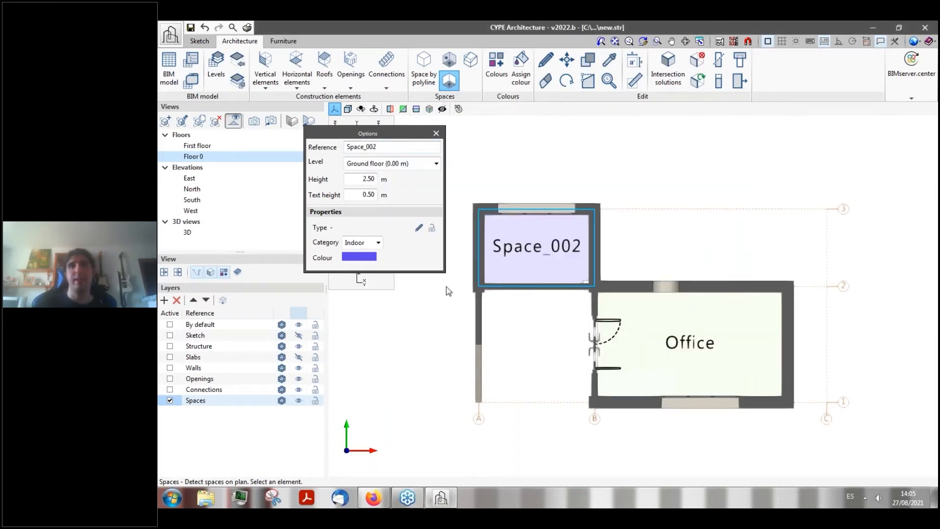
- Inspect the editable properties of the small room's space without changing them
{"action": "left_click", "coordinate": [547, 59]}
{"action": "left_click", "coordinate": [498, 271]}
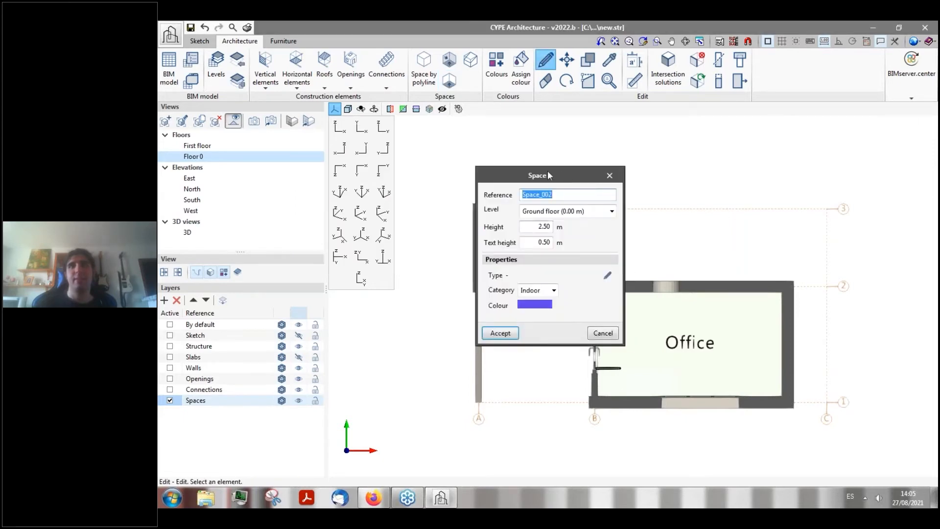
{"action": "left_click_drag", "start_coordinate": [549, 175], "coordinate": [448, 176]}
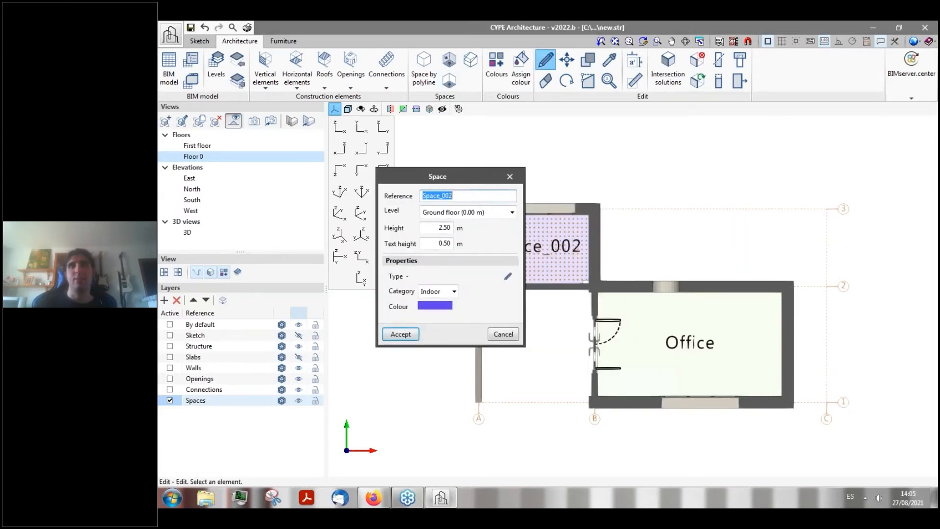
{"action": "left_click", "coordinate": [508, 336]}
- Examine the small room's space volume in the 3D view and return to the Floor 0 plan
{"action": "left_click", "coordinate": [187, 233]}
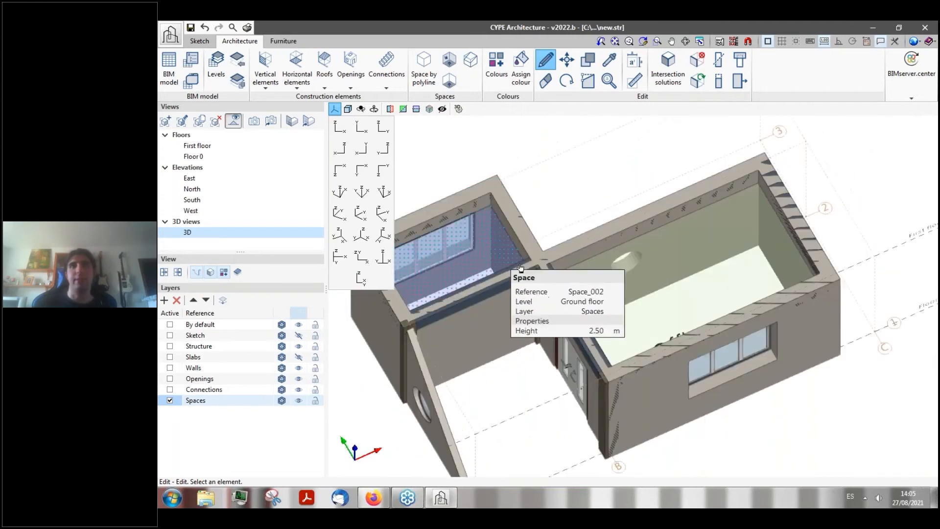
{"action": "middle_click_drag", "start_coordinate": [545, 170], "coordinate": [514, 169], "text": "shift"}
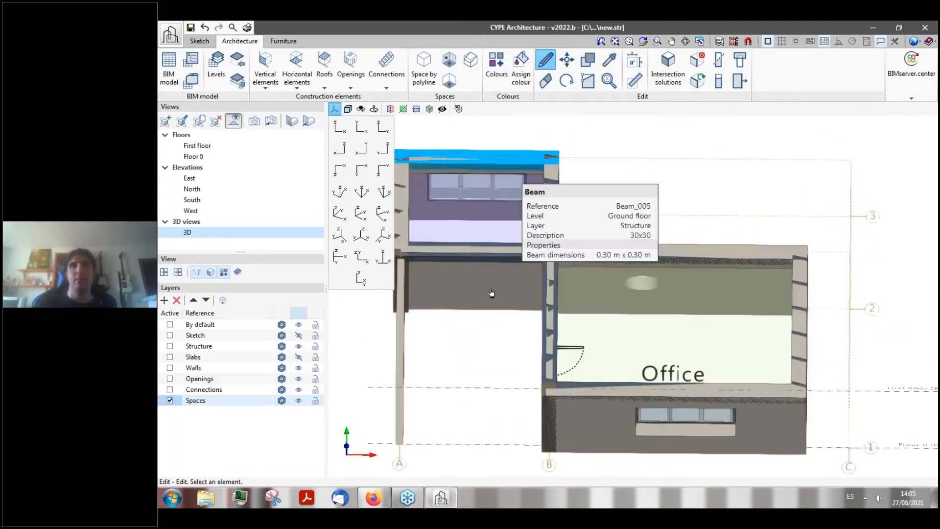
{"action": "left_click", "coordinate": [197, 155]}
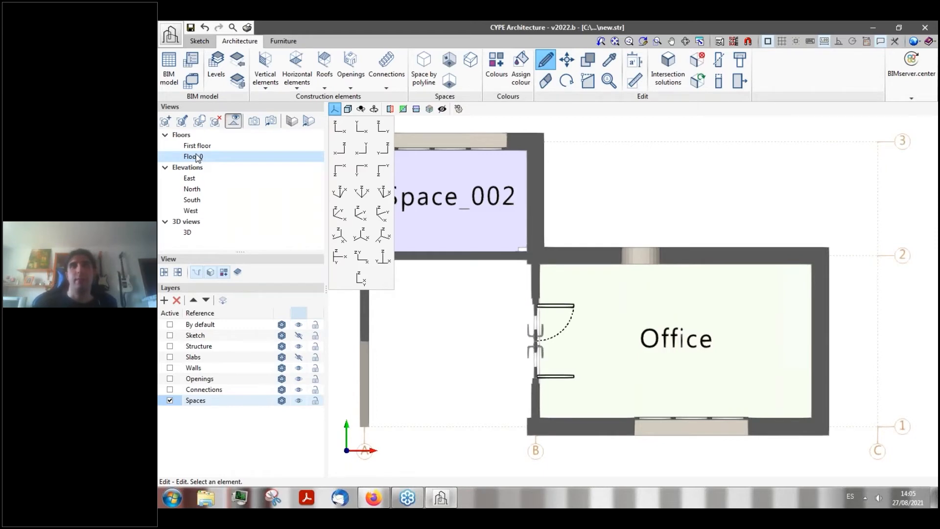
- Review the BIM model tables for furniture, sanitary appliances and garden elements
{"action": "left_click", "coordinate": [277, 42]}
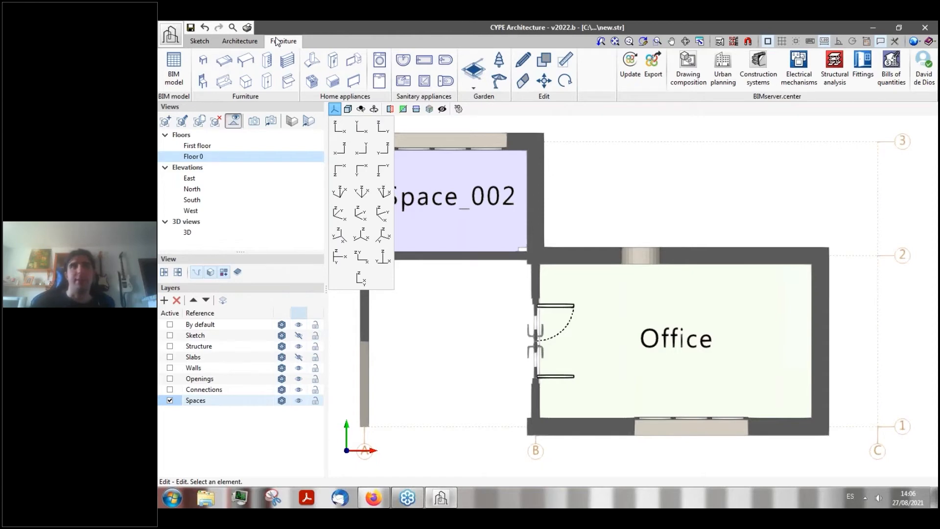
{"action": "left_click", "coordinate": [250, 44]}
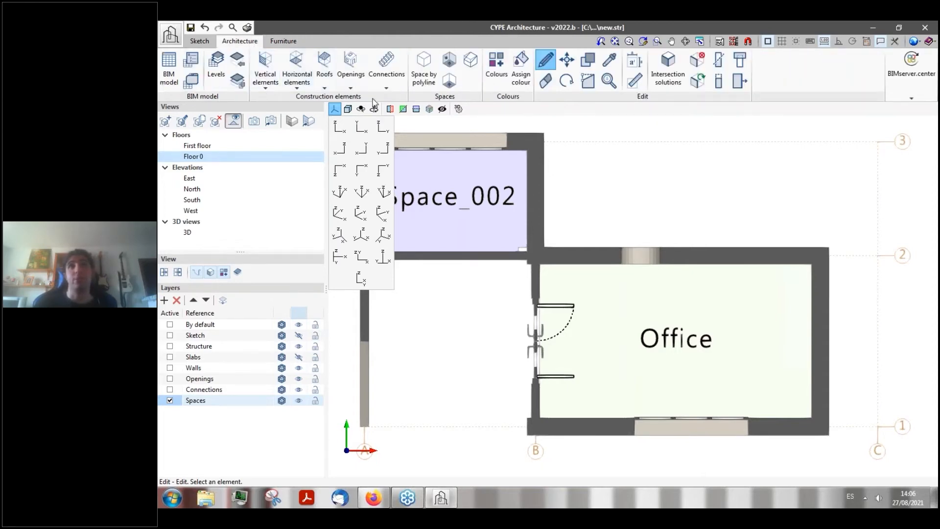
{"action": "left_click", "coordinate": [284, 42]}
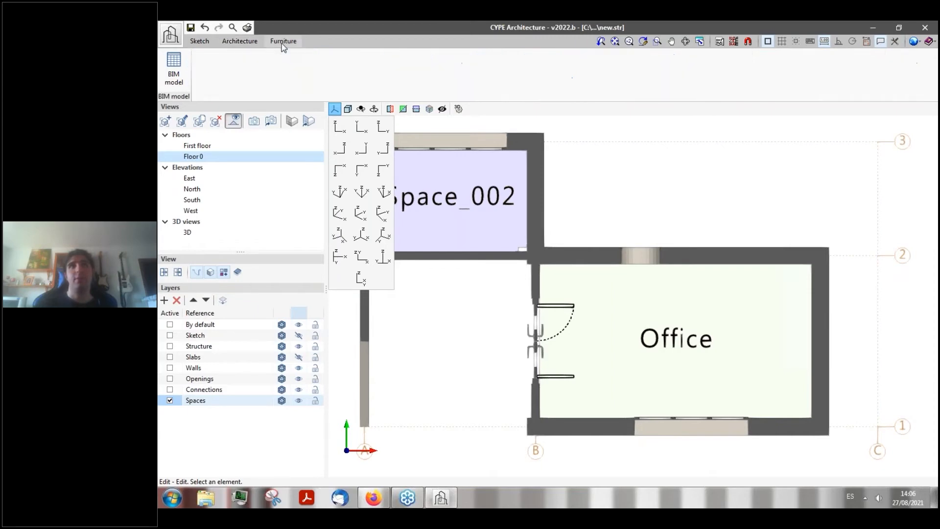
{"action": "left_click", "coordinate": [174, 68]}
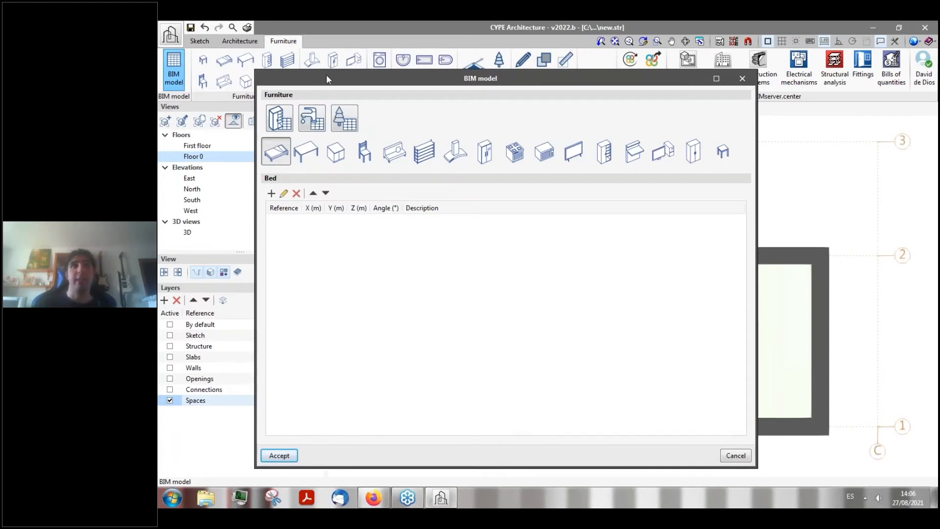
{"action": "left_click_drag", "start_coordinate": [326, 74], "coordinate": [285, 78]}
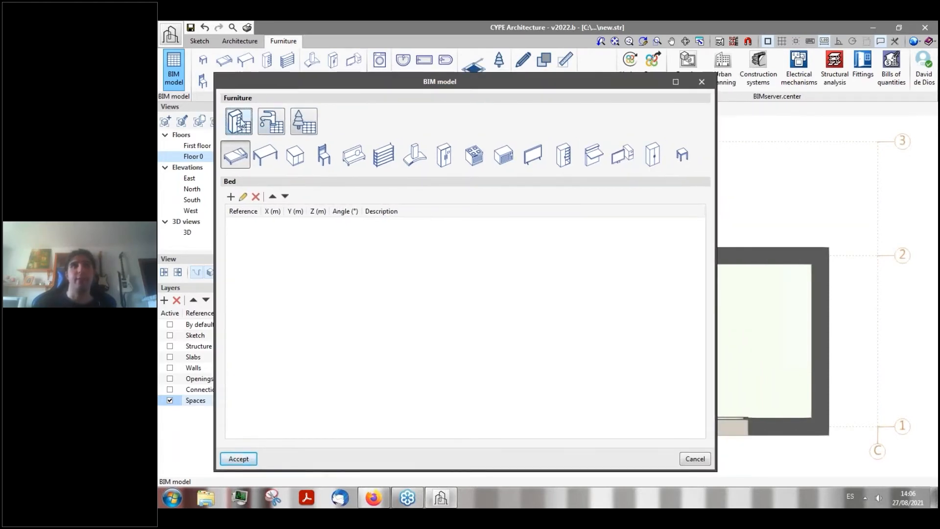
{"action": "left_click", "coordinate": [271, 123]}
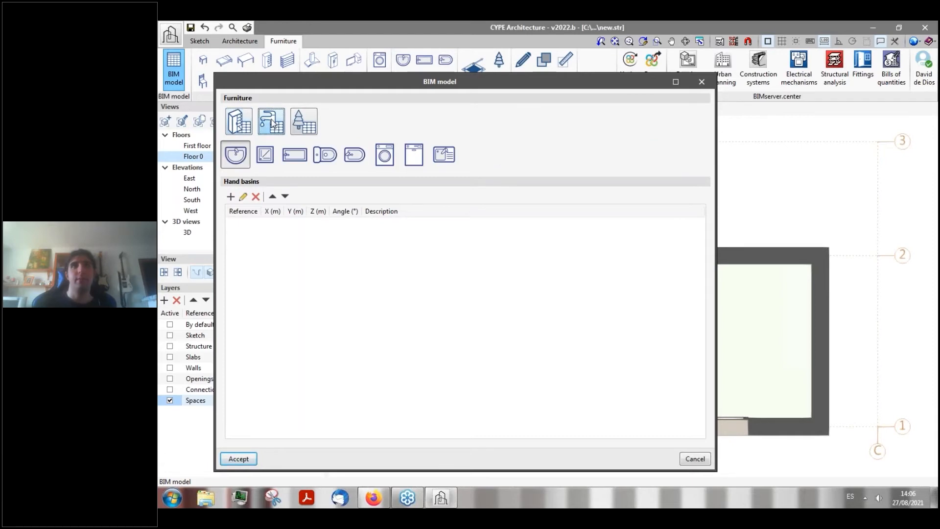
{"action": "left_click", "coordinate": [304, 123]}
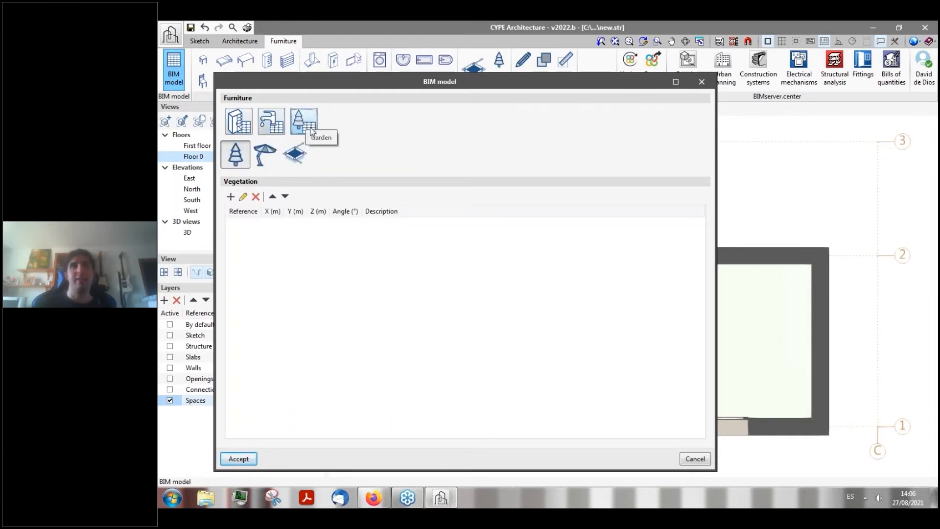
{"action": "left_click_drag", "start_coordinate": [404, 88], "coordinate": [411, 84]}
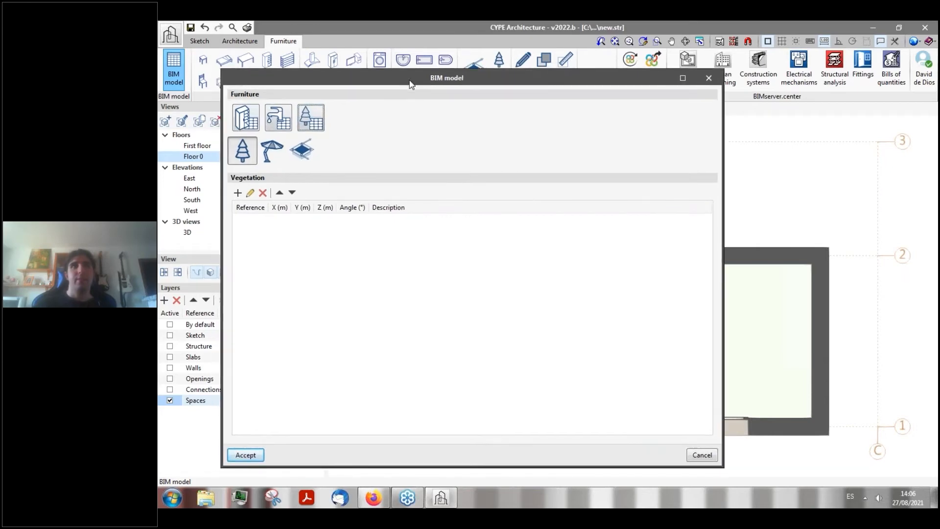
- Compare the element types offered in the BIM model's furniture, sanitary and garden categories, and close the BIM model without edits
{"action": "left_click", "coordinate": [241, 125]}
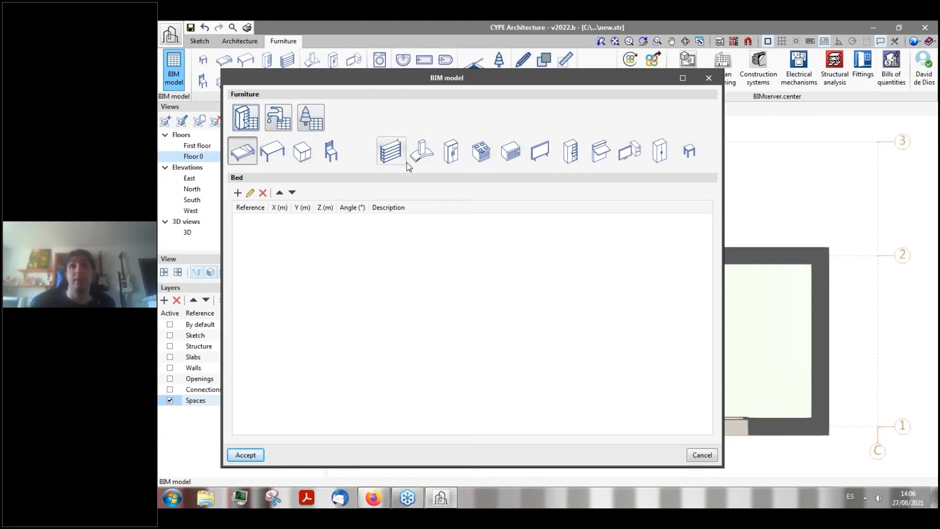
{"action": "left_click_drag", "start_coordinate": [479, 81], "coordinate": [500, 222]}
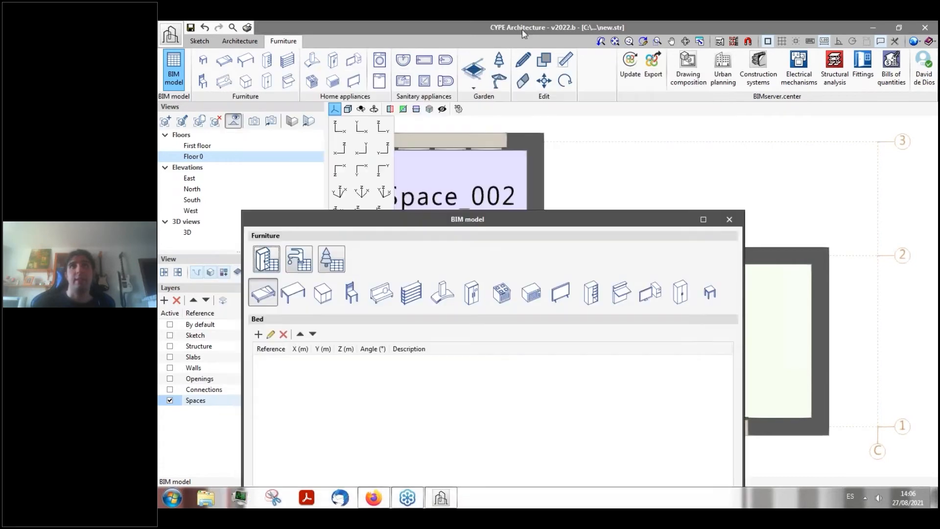
{"action": "left_click_drag", "start_coordinate": [401, 225], "coordinate": [388, 161]}
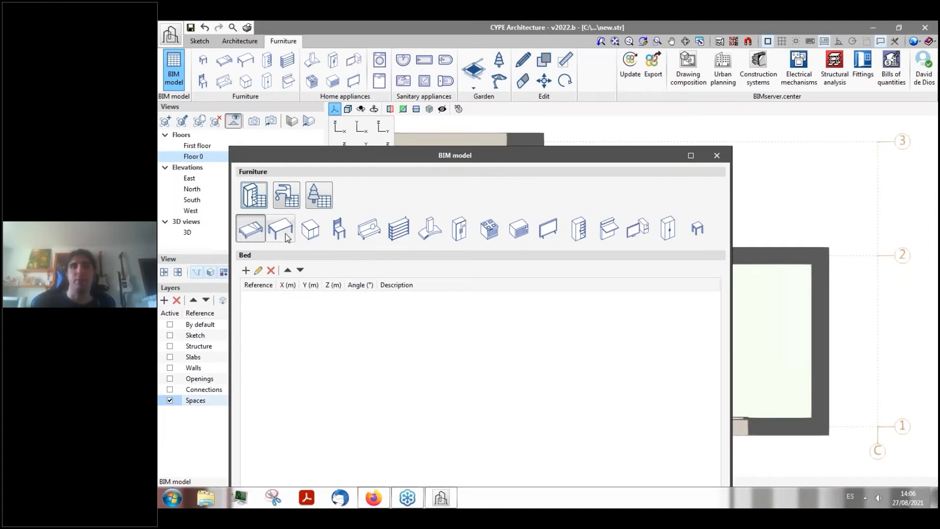
{"action": "left_click_drag", "start_coordinate": [324, 151], "coordinate": [308, 113]}
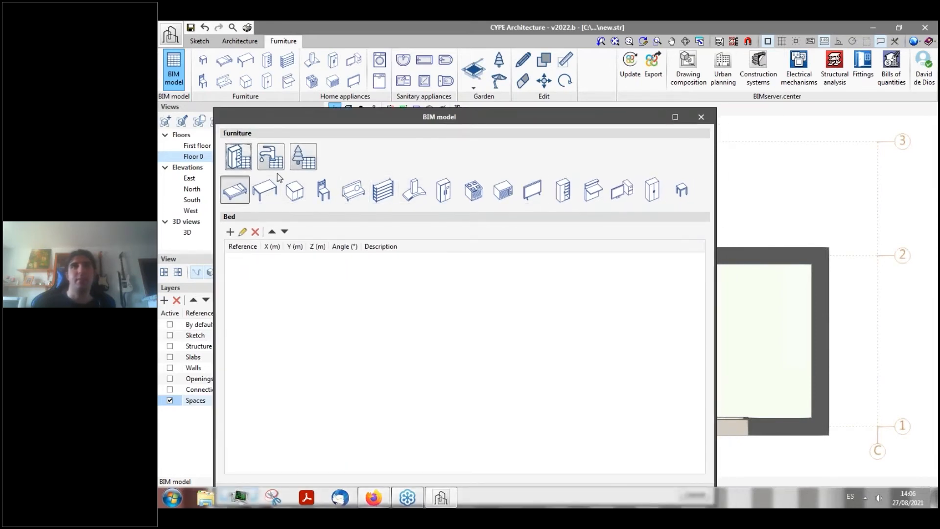
{"action": "left_click", "coordinate": [275, 158]}
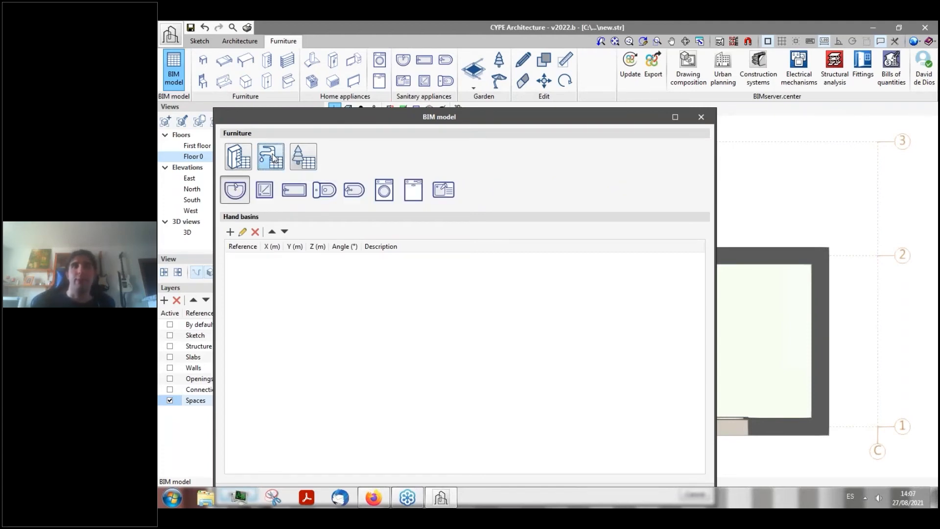
{"action": "left_click", "coordinate": [244, 159]}
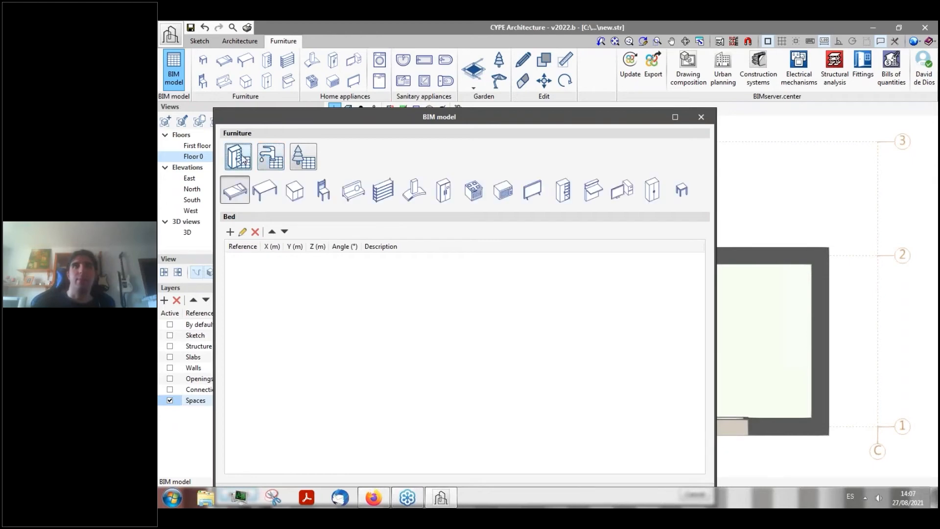
{"action": "left_click", "coordinate": [274, 161]}
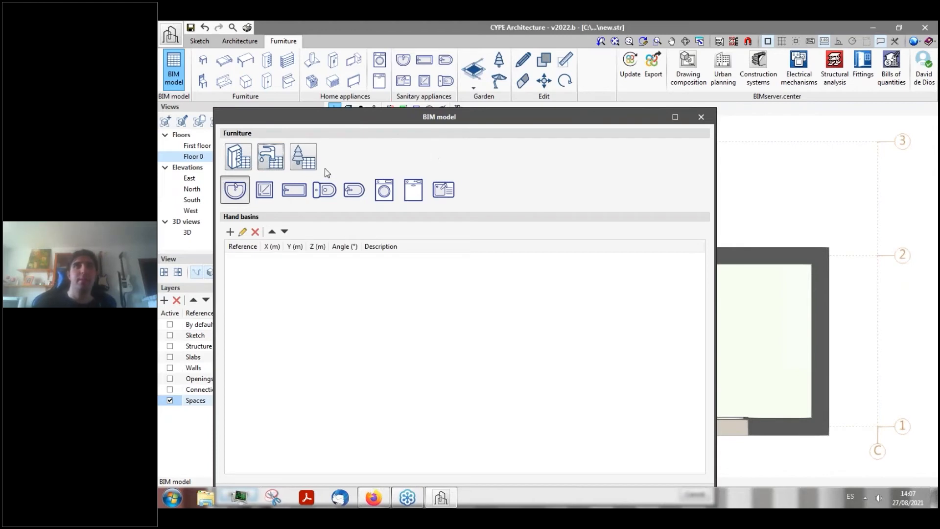
{"action": "left_click", "coordinate": [301, 154]}
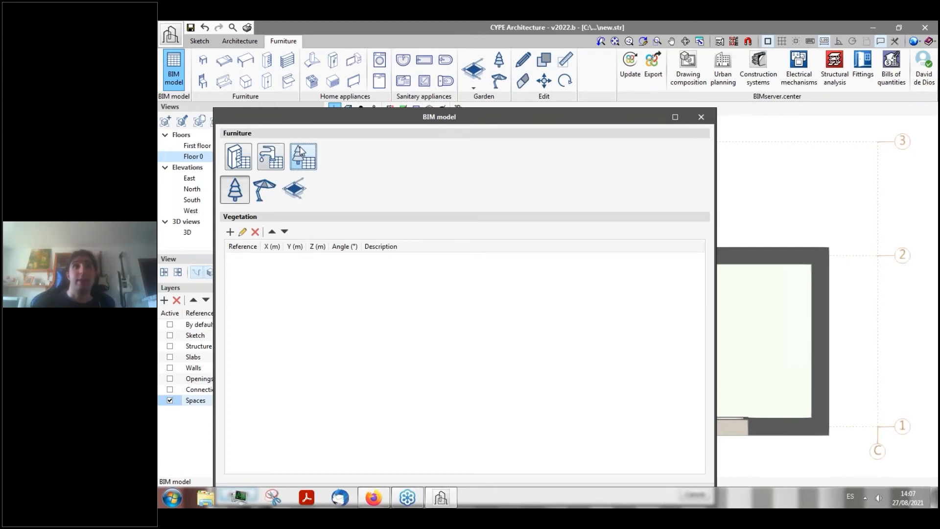
{"action": "left_click", "coordinate": [239, 156]}
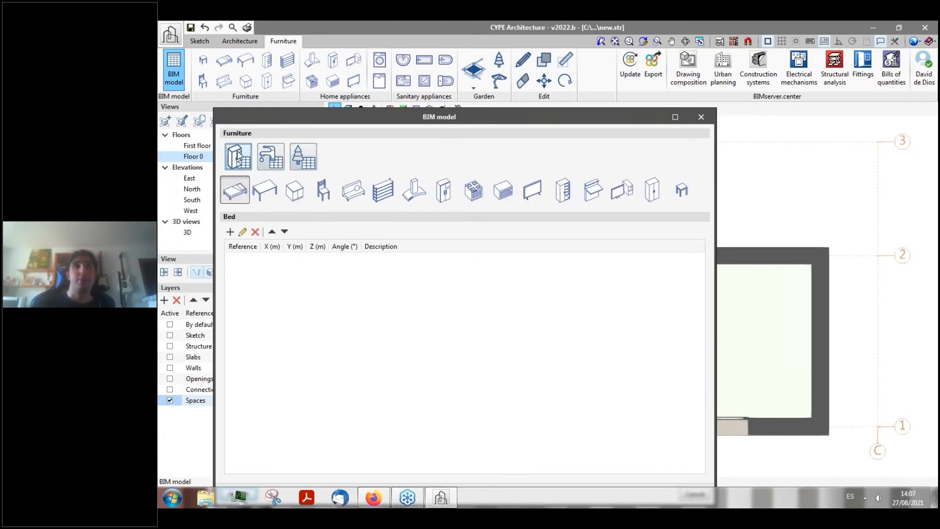
{"action": "left_click", "coordinate": [303, 156]}
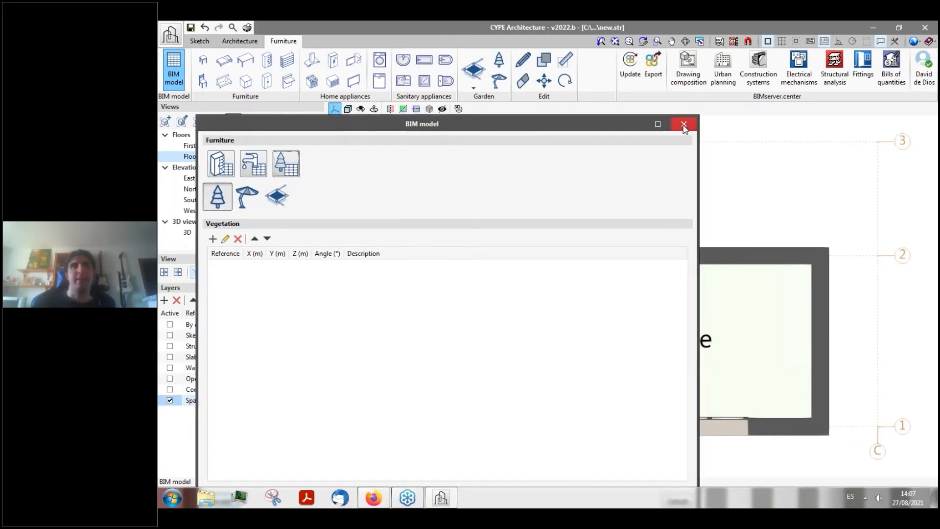
{"action": "left_click", "coordinate": [686, 128]}
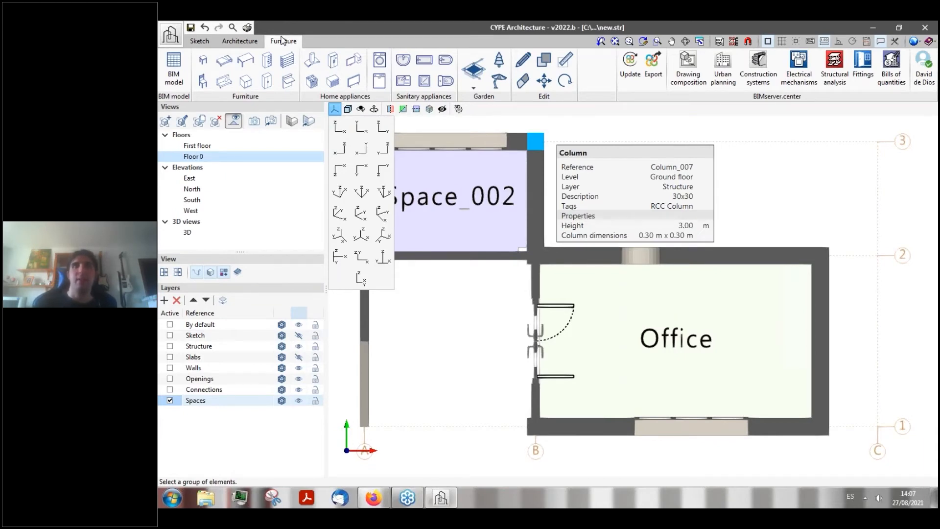
- Show the Sketch layer to examine its drawing within the building model, and hide that layer again
{"action": "left_click", "coordinate": [201, 42]}
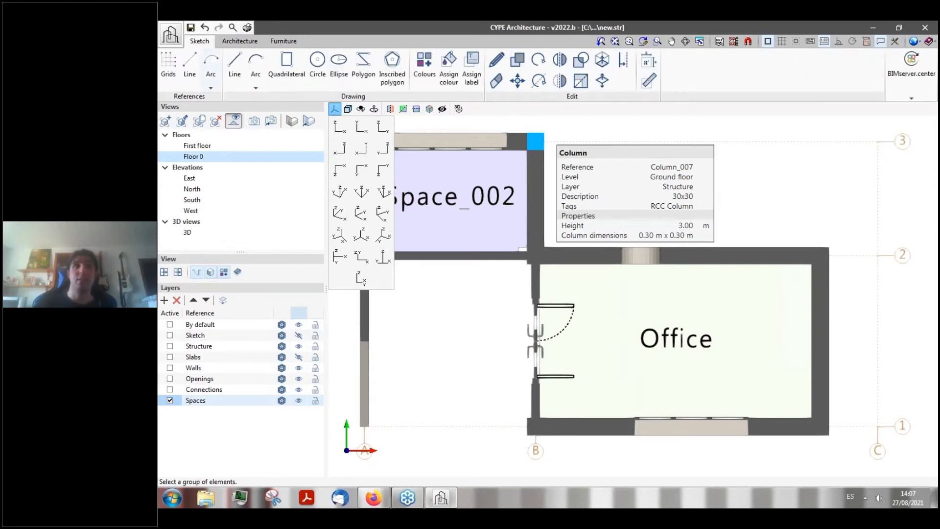
{"action": "left_click", "coordinate": [298, 336]}
{"action": "scroll", "coordinate": [455, 345], "scroll_direction": "down", "scroll_amount": 3}
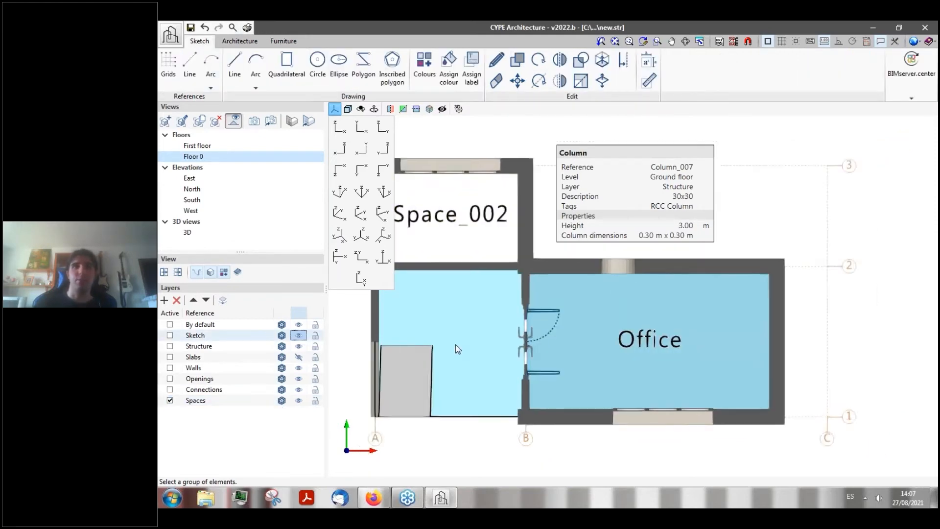
{"action": "mouse_move", "coordinate": [453, 334]}
{"action": "middle_mouse_down", "text": "shift"}
{"action": "mouse_move", "coordinate": [436, 278]}
{"action": "mouse_move", "coordinate": [457, 320]}
{"action": "middle_mouse_up", "text": "shift"}
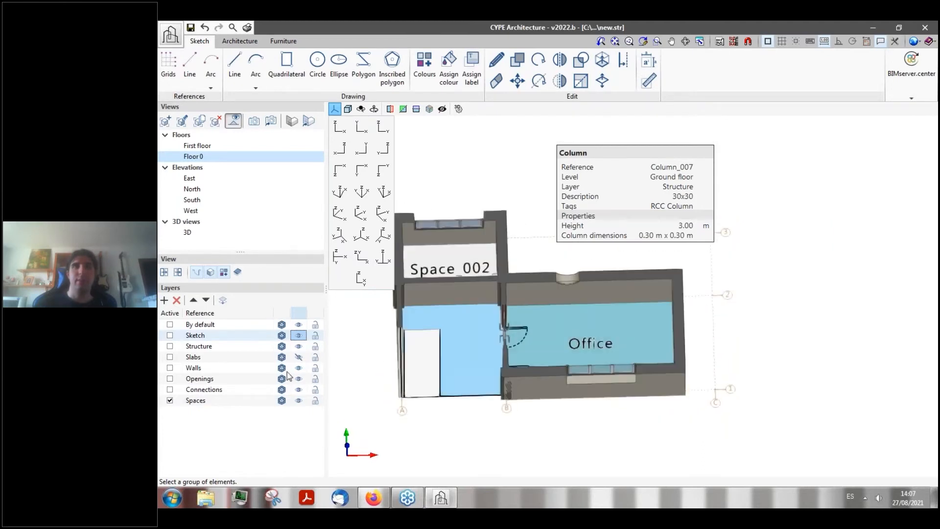
{"action": "left_click", "coordinate": [233, 42]}
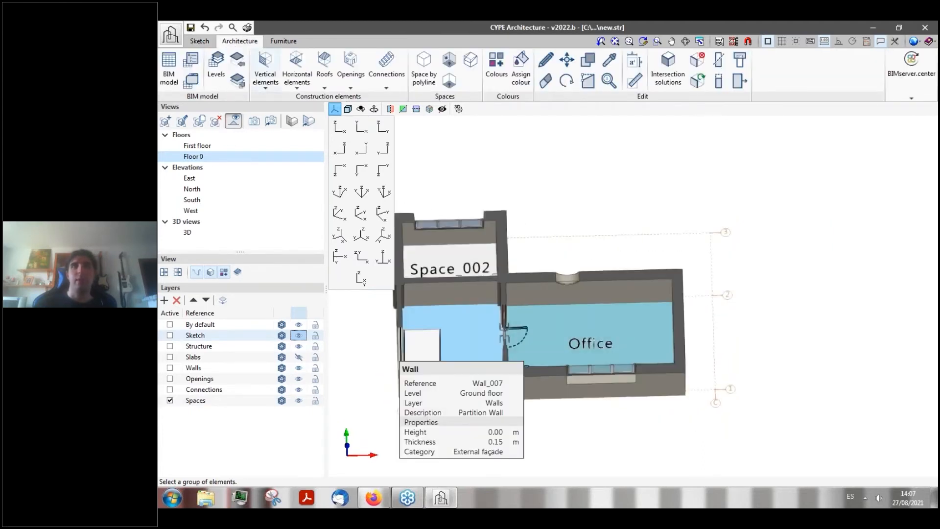
{"action": "middle_click_drag", "start_coordinate": [513, 215], "coordinate": [470, 189], "text": "shift"}
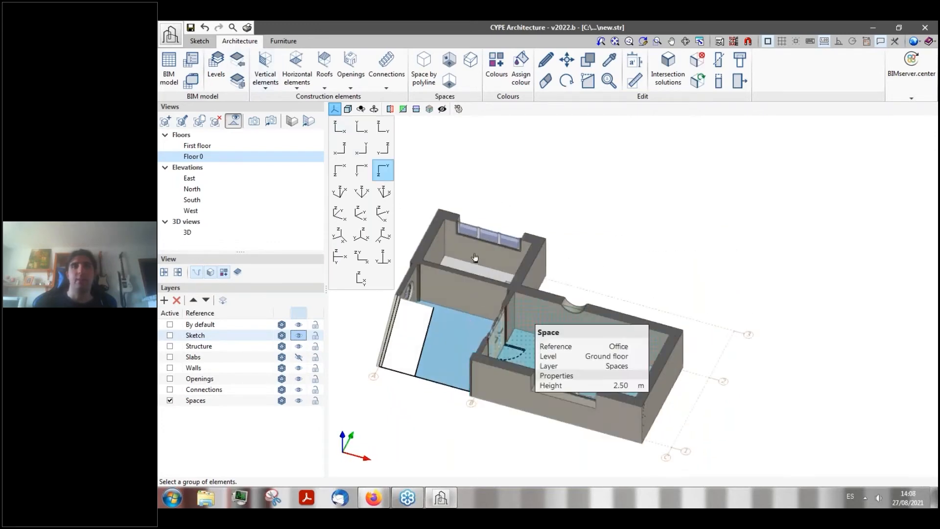
{"action": "left_click", "coordinate": [298, 336]}
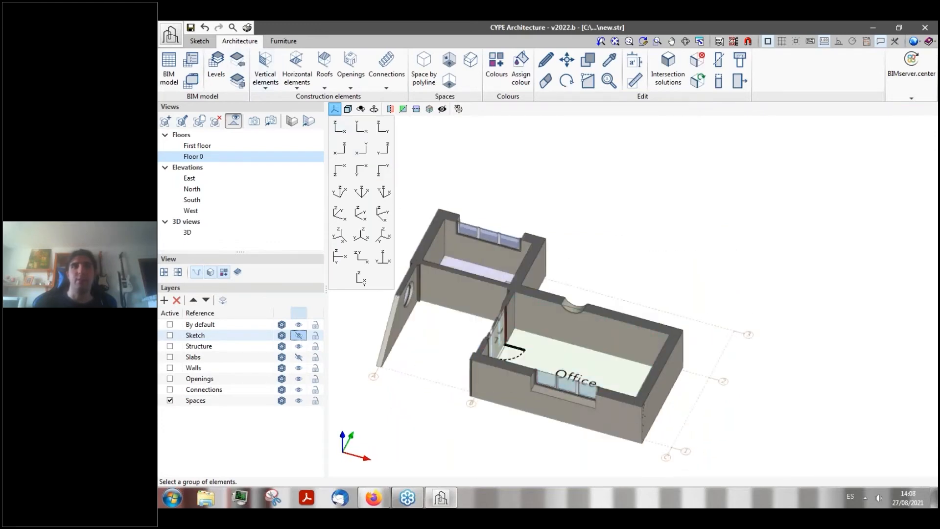
- Look over the model in 3D with the predefined projections window closed, and return to the Floor 0 plan for furnishing
{"action": "left_click", "coordinate": [282, 42]}
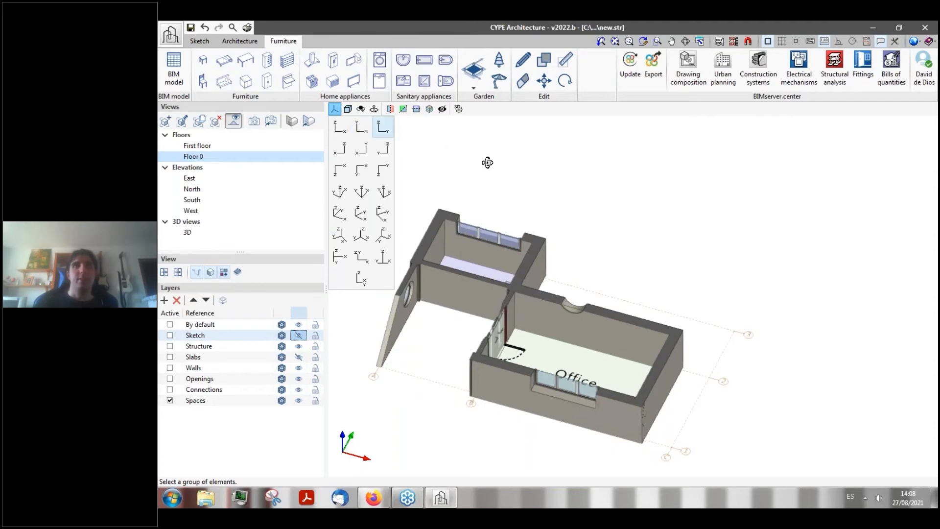
{"action": "middle_click_drag", "start_coordinate": [487, 162], "coordinate": [520, 174]}
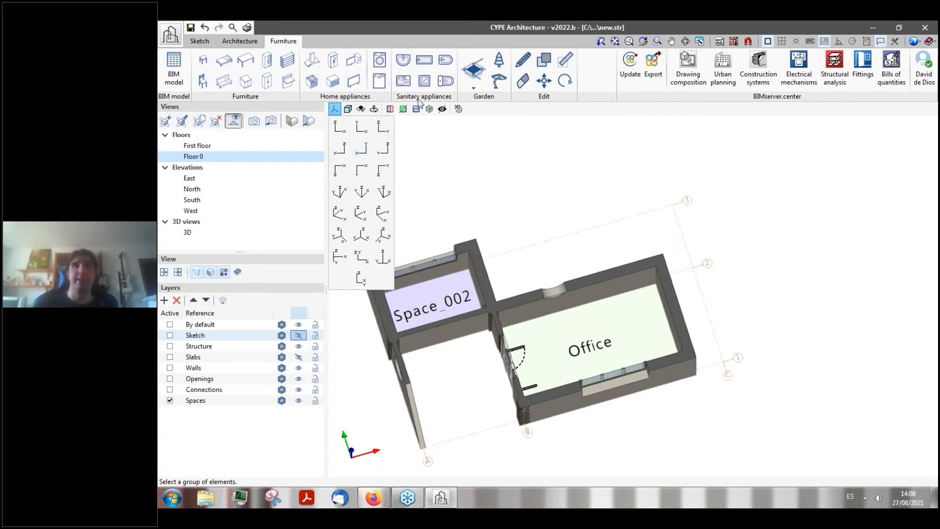
{"action": "left_click", "coordinate": [335, 112]}
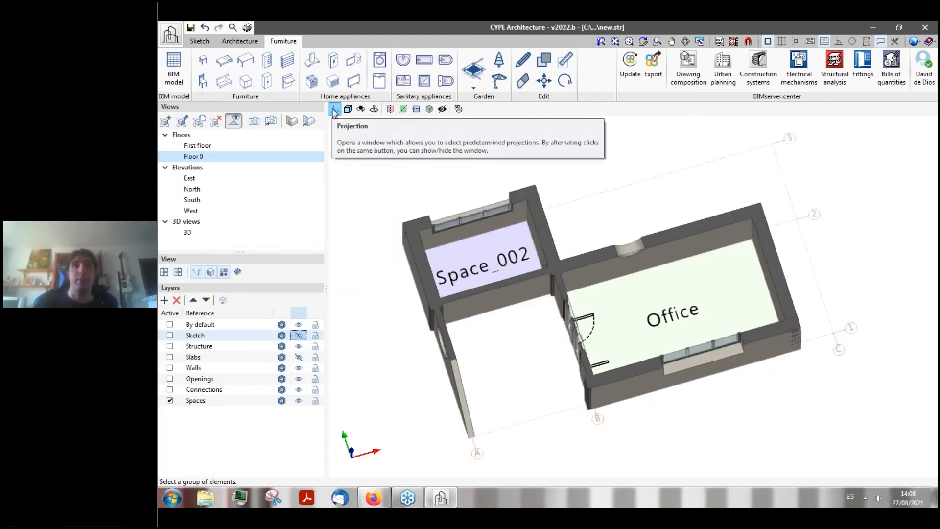
{"action": "left_click", "coordinate": [189, 233]}
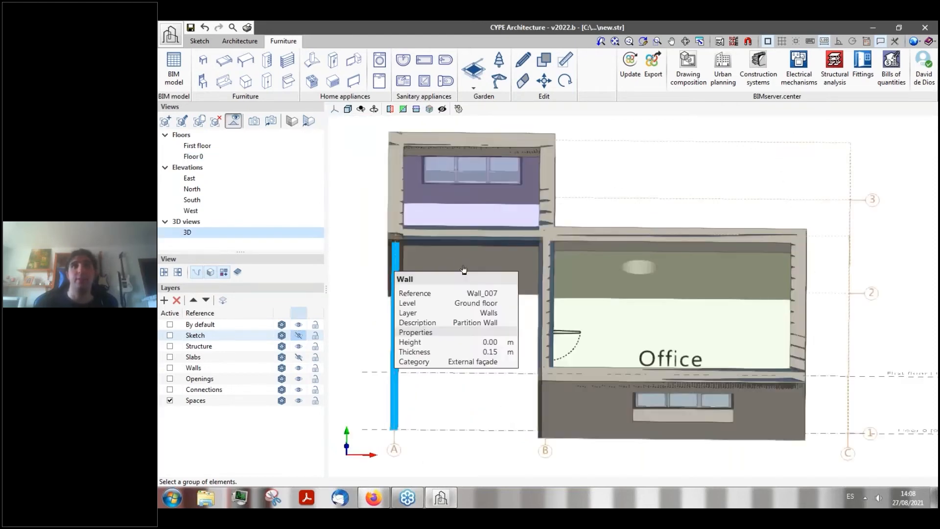
{"action": "left_click", "coordinate": [194, 146]}
{"action": "left_click", "coordinate": [193, 156]}
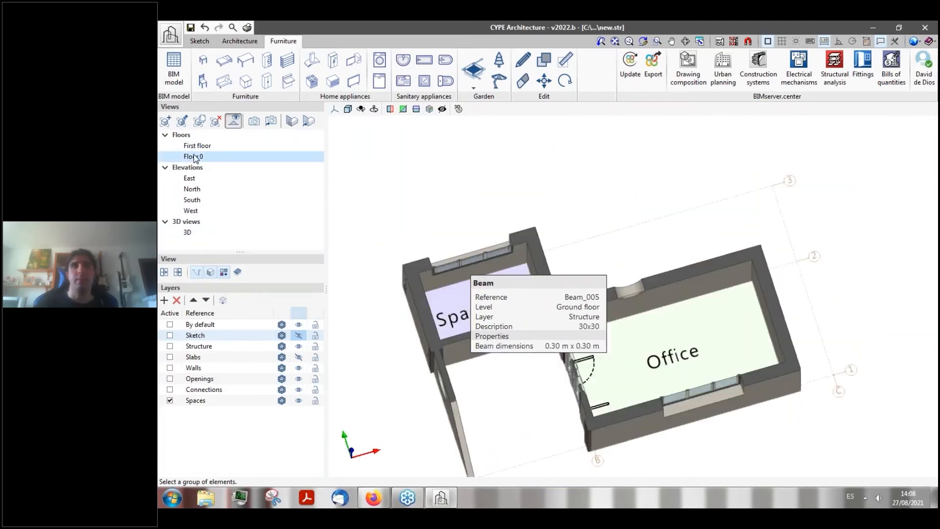
{"action": "left_click", "coordinate": [334, 108]}
{"action": "left_click", "coordinate": [360, 127]}
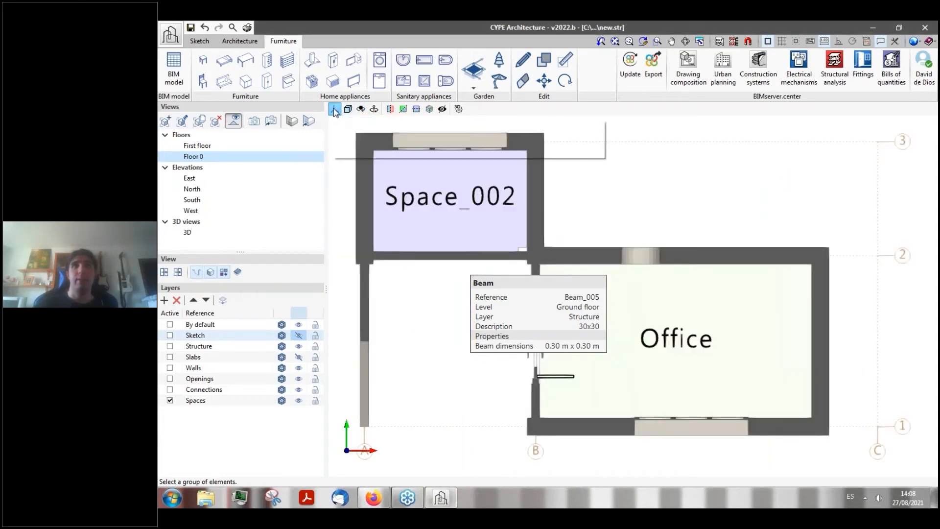
{"action": "scroll", "coordinate": [418, 262], "scroll_direction": "down", "scroll_amount": 1}
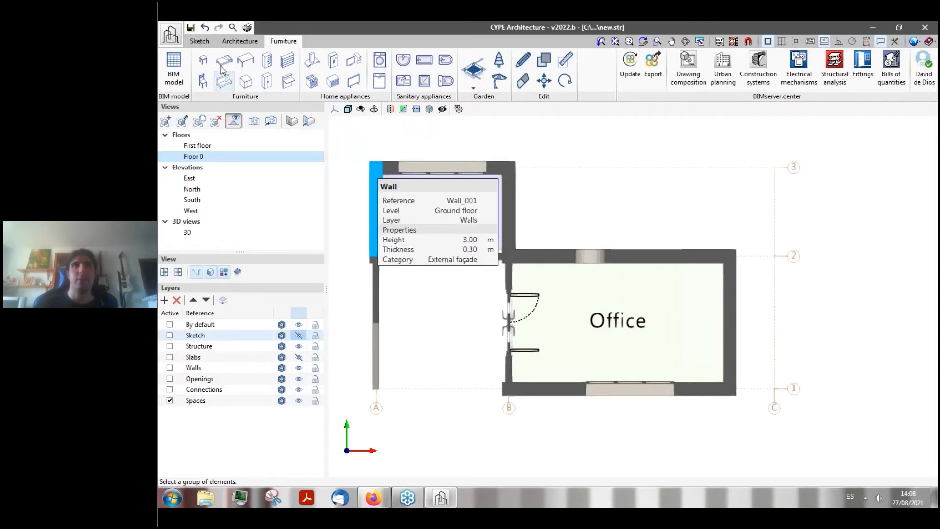
- Start a new furniture table with the reference Table Mahogany on the Ground floor (0.00 m) level
{"action": "left_click", "coordinate": [242, 67]}
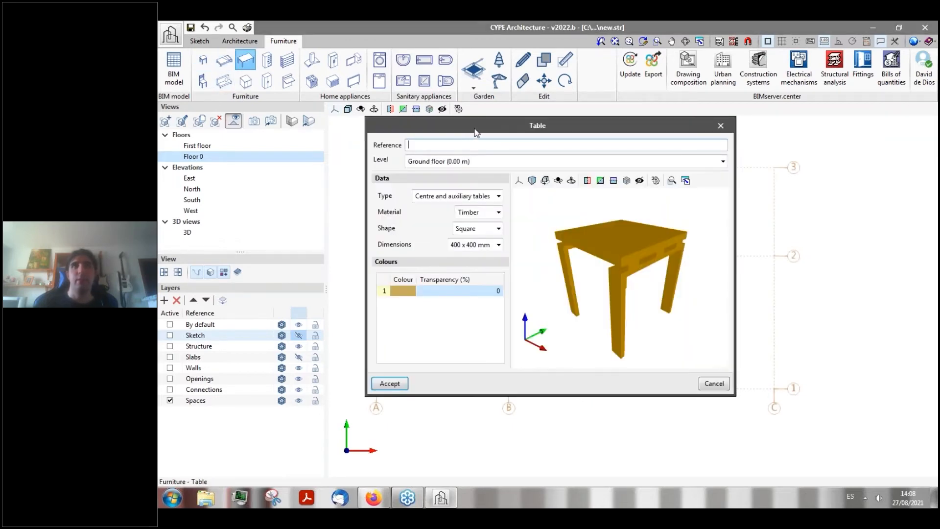
{"action": "left_click_drag", "start_coordinate": [469, 129], "coordinate": [292, 153]}
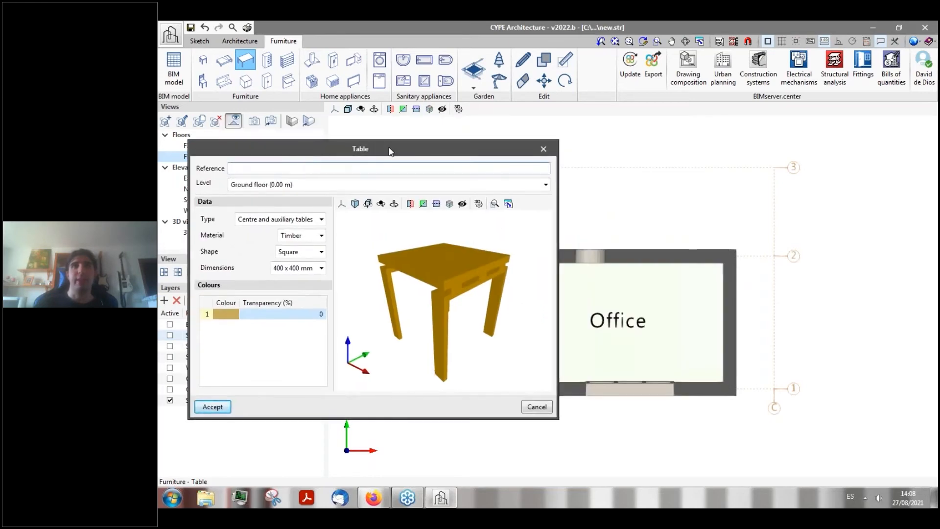
{"action": "left_click_drag", "start_coordinate": [390, 151], "coordinate": [457, 160]}
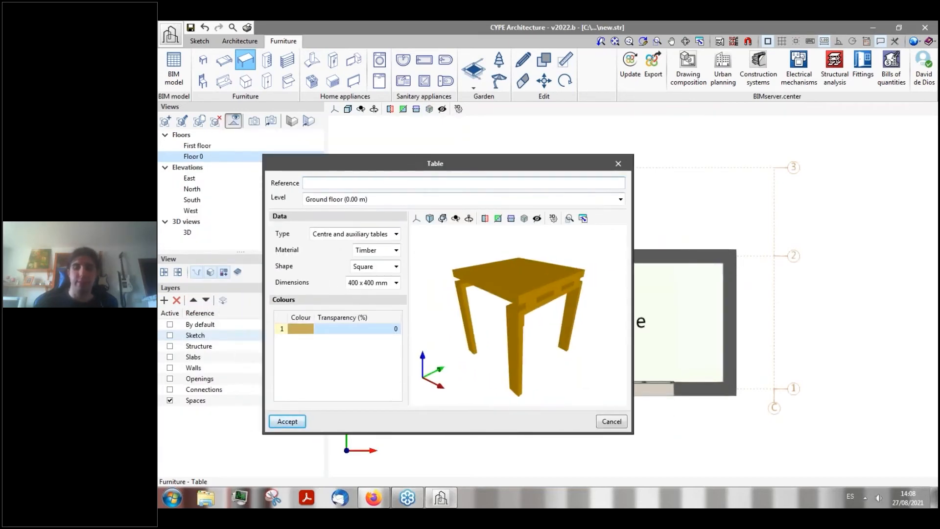
{"action": "type", "text": "Table Mahogany"}
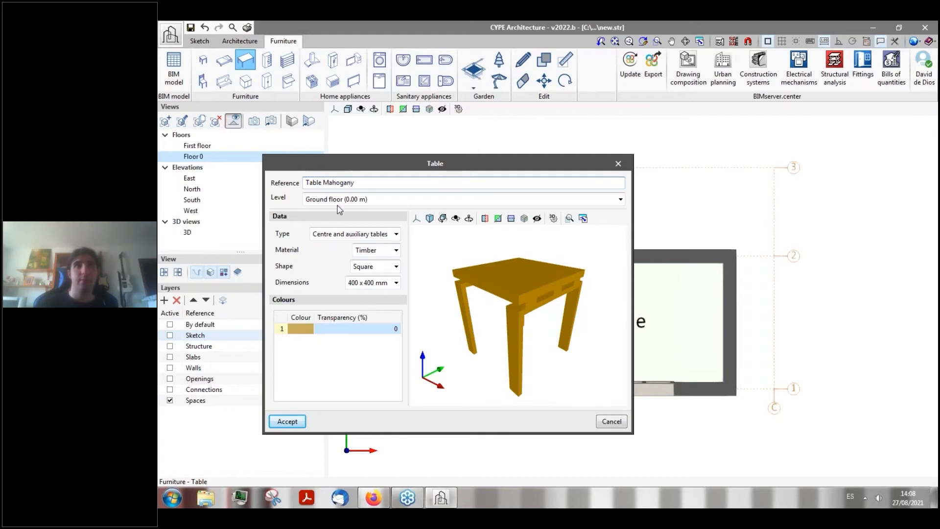
{"action": "left_click", "coordinate": [364, 199]}
{"action": "left_click", "coordinate": [310, 208]}
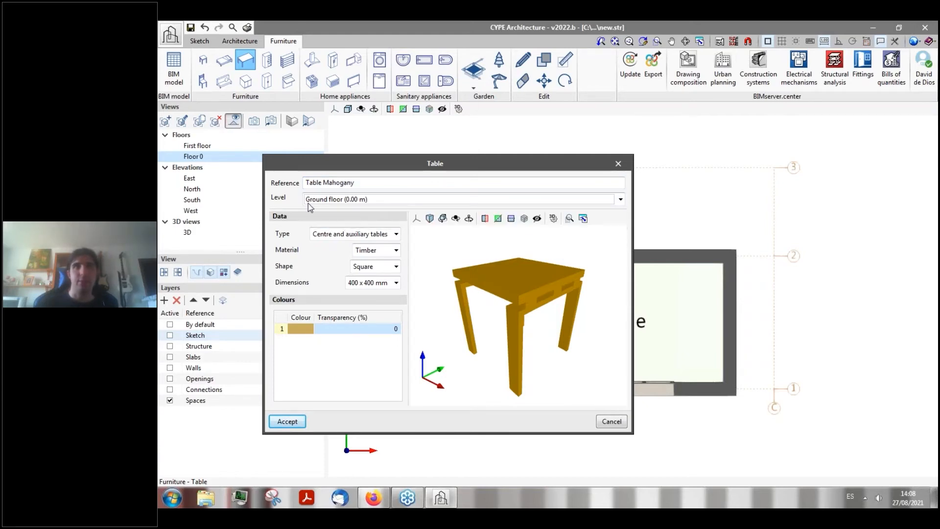
- Preview the Desk, Dining table, Office desk and Meetings table types for the new table
{"action": "left_click", "coordinate": [325, 236]}
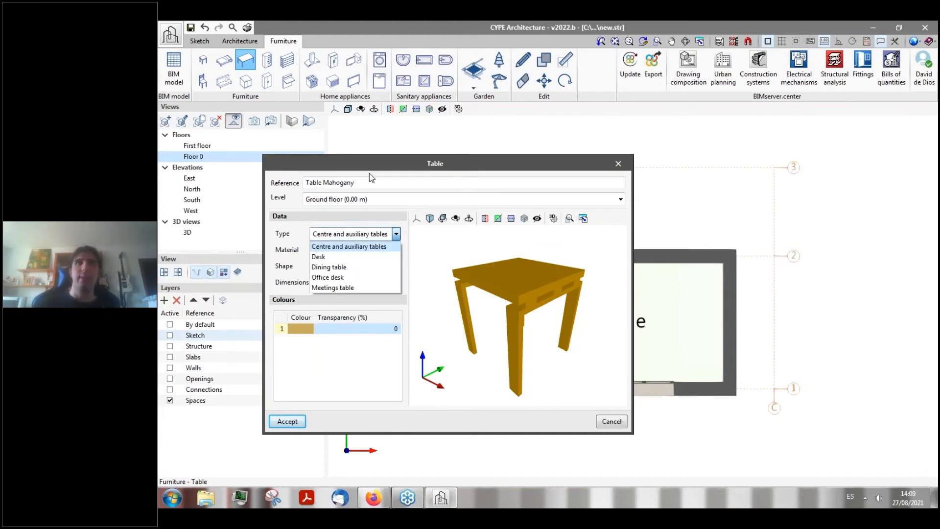
{"action": "left_click", "coordinate": [356, 257]}
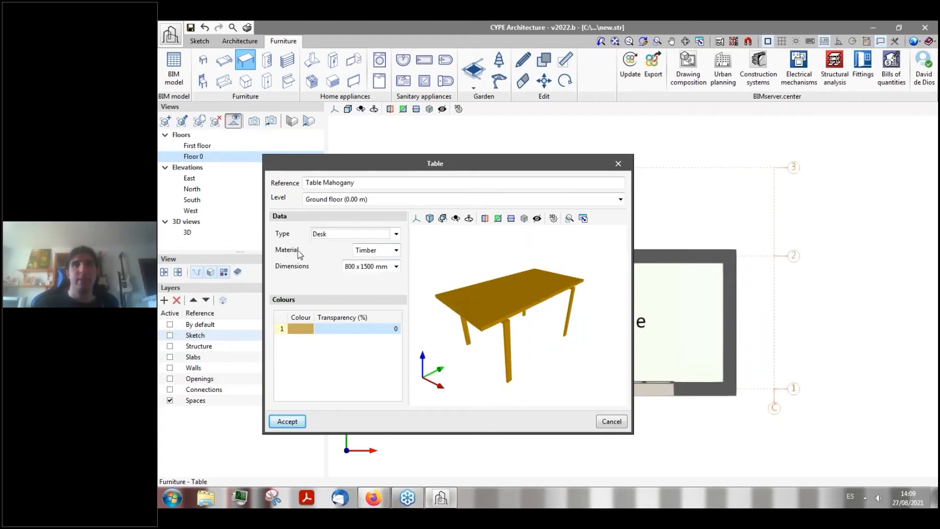
{"action": "left_click", "coordinate": [345, 234]}
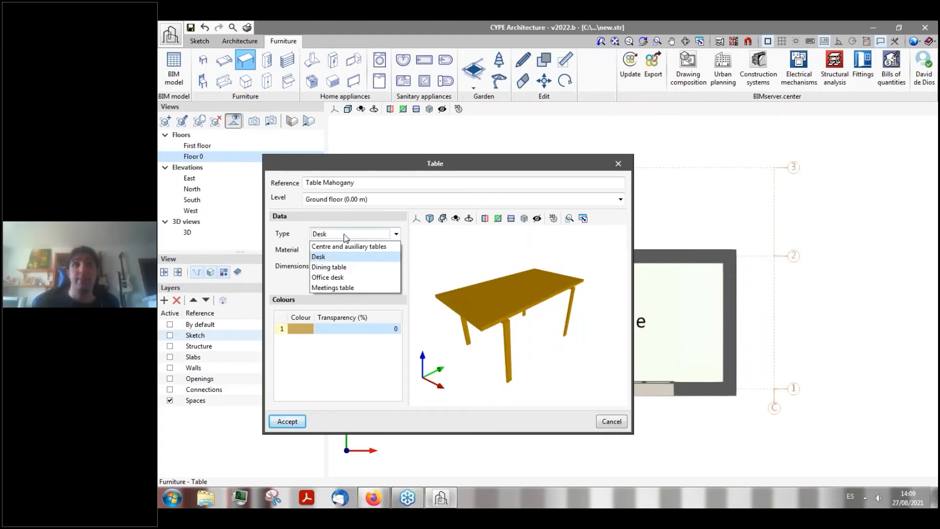
{"action": "left_click", "coordinate": [330, 264]}
{"action": "left_click", "coordinate": [354, 234]}
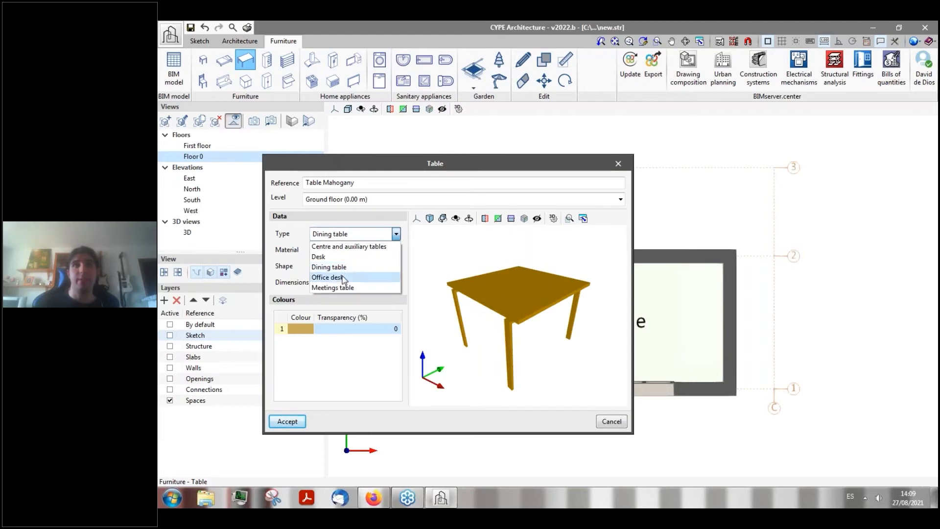
{"action": "left_click", "coordinate": [345, 274]}
{"action": "left_click", "coordinate": [381, 235]}
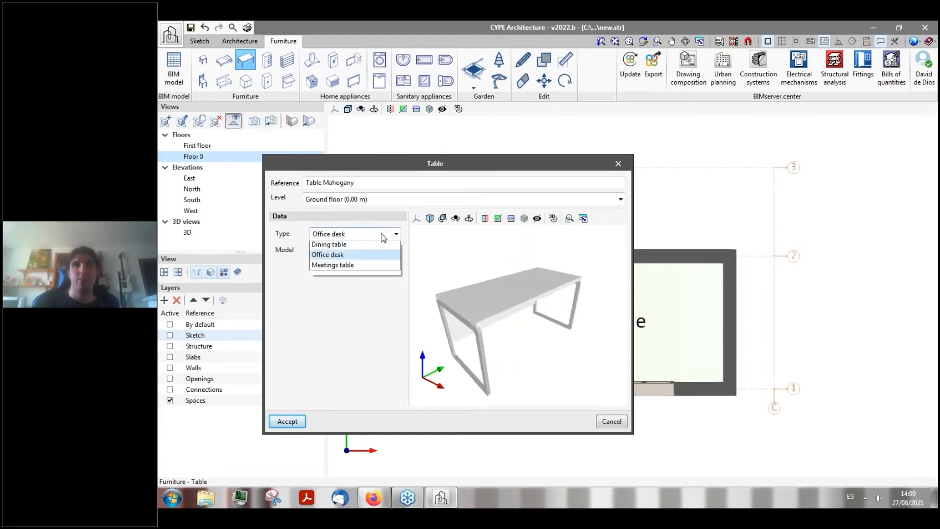
{"action": "left_click", "coordinate": [378, 235]}
{"action": "left_click", "coordinate": [378, 236]}
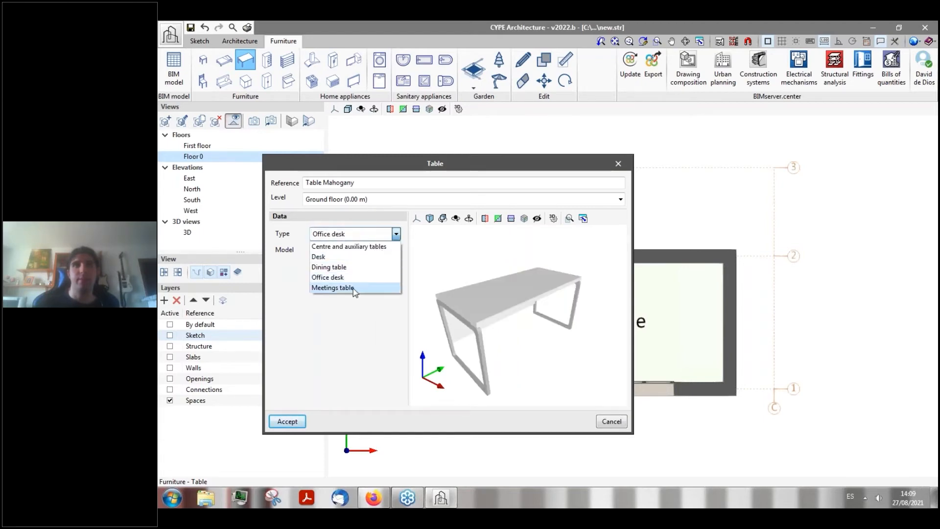
{"action": "left_click", "coordinate": [347, 287]}
{"action": "left_click", "coordinate": [362, 248]}
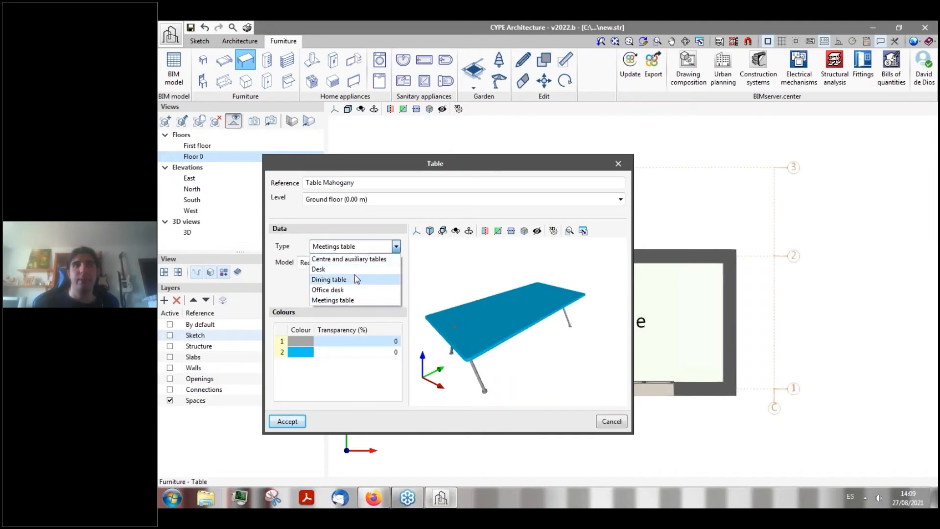
{"action": "left_click", "coordinate": [354, 270]}
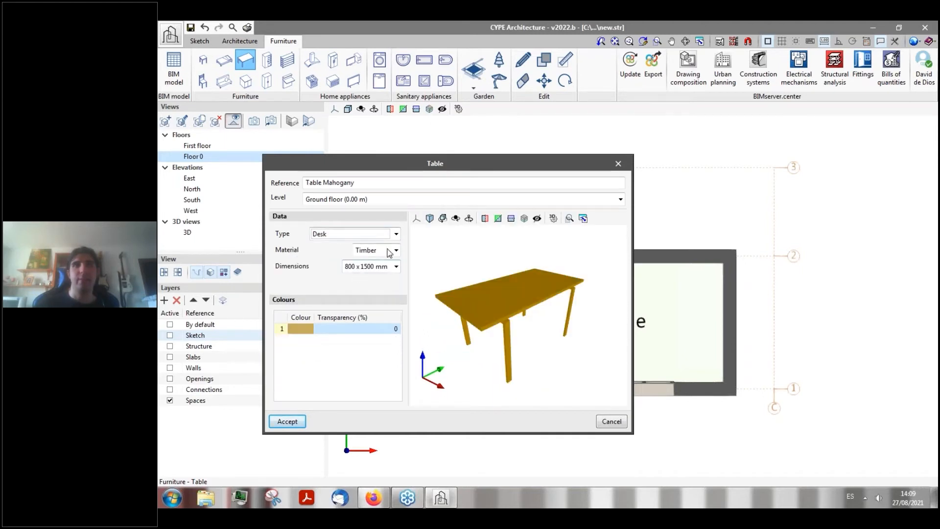
- Set the table type to Office desk, compare its models with drawers, and accept it with the Basic modern table model
{"action": "left_click", "coordinate": [395, 235]}
{"action": "left_click", "coordinate": [351, 278]}
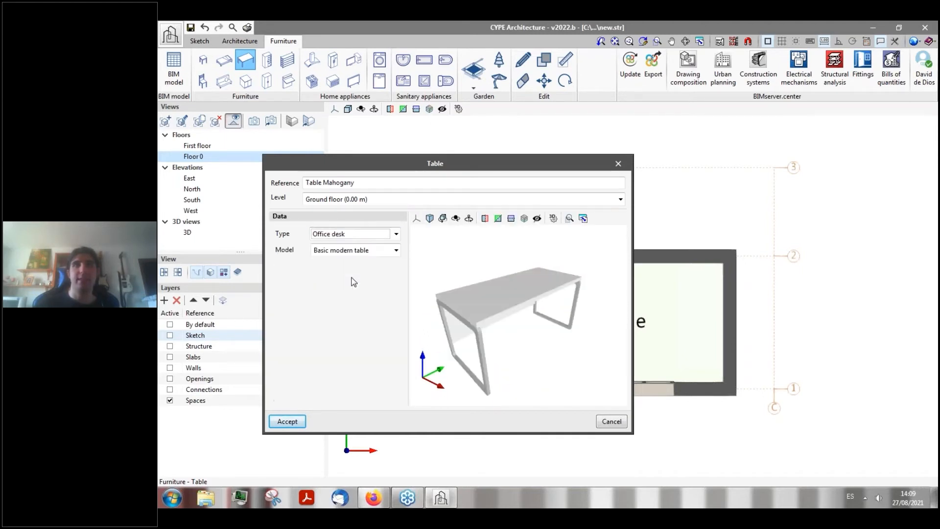
{"action": "left_click", "coordinate": [360, 250]}
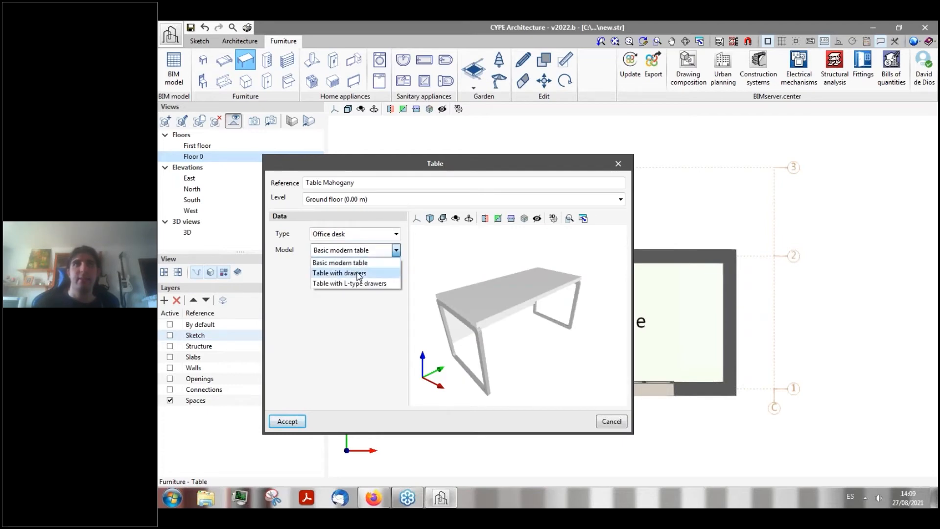
{"action": "left_click", "coordinate": [363, 272]}
{"action": "left_click", "coordinate": [362, 250]}
{"action": "left_click", "coordinate": [368, 282]}
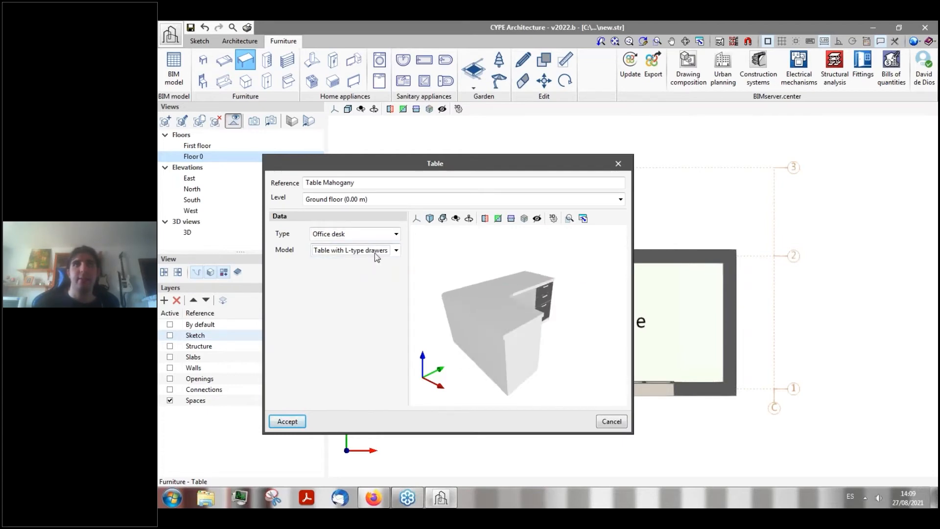
{"action": "left_click", "coordinate": [376, 251]}
{"action": "left_click", "coordinate": [369, 261]}
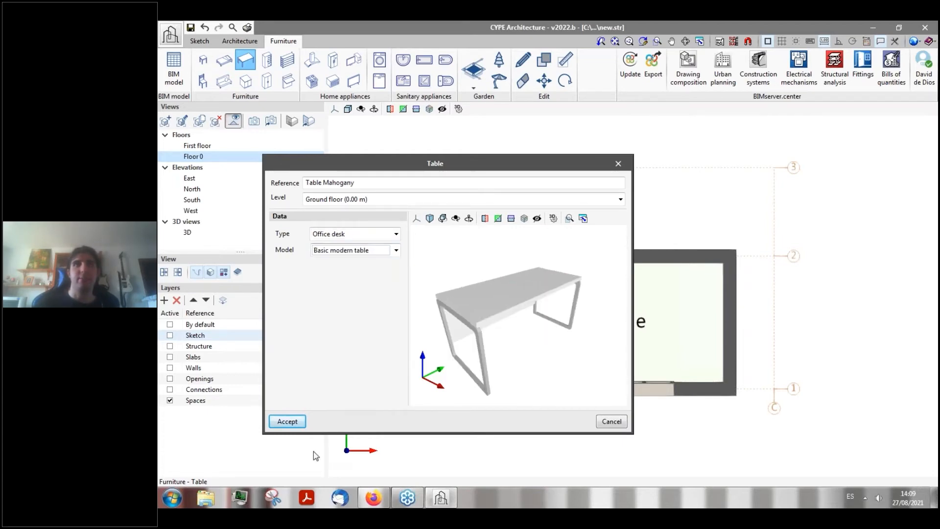
{"action": "left_click", "coordinate": [295, 423]}
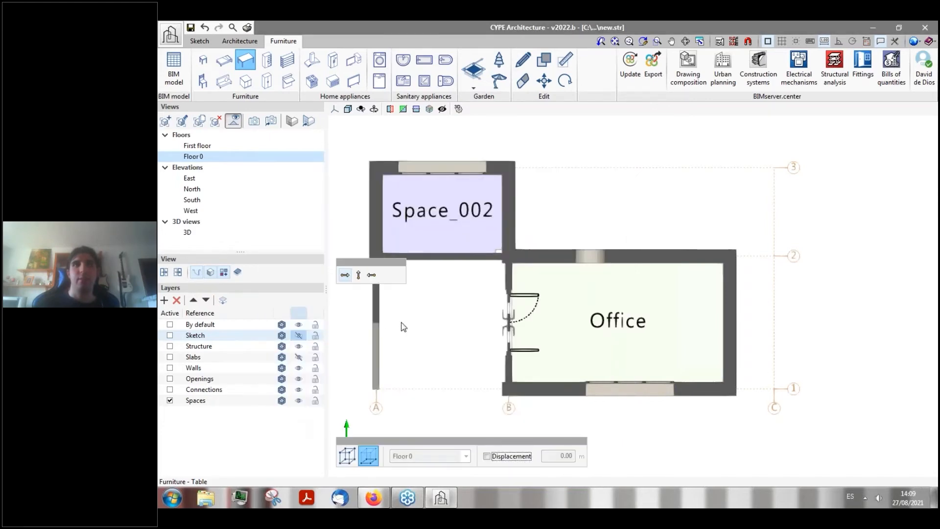
- Try the preset insertion orientations for the table over Space_002
{"action": "scroll", "coordinate": [450, 210], "scroll_direction": "up", "scroll_amount": 3}
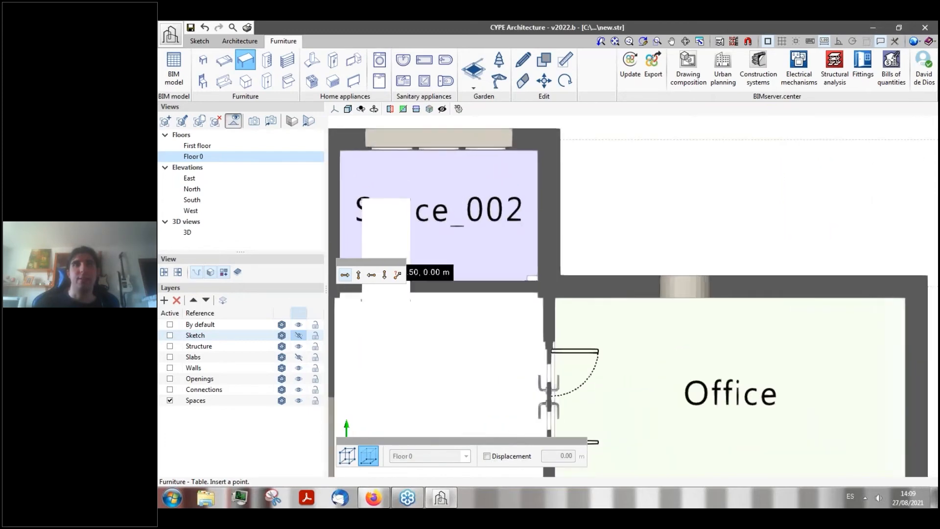
{"action": "left_click", "coordinate": [358, 274]}
{"action": "left_click", "coordinate": [371, 275]}
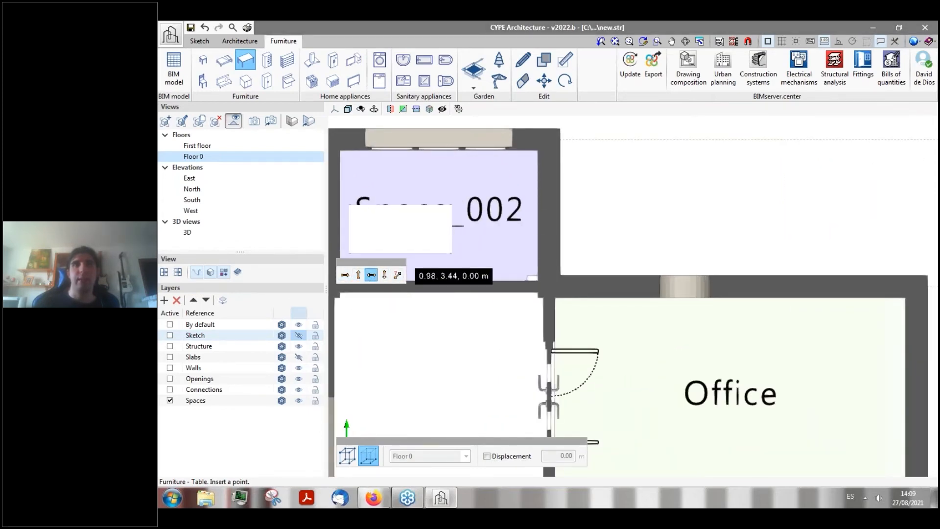
{"action": "left_click", "coordinate": [385, 276]}
{"action": "left_click", "coordinate": [398, 274]}
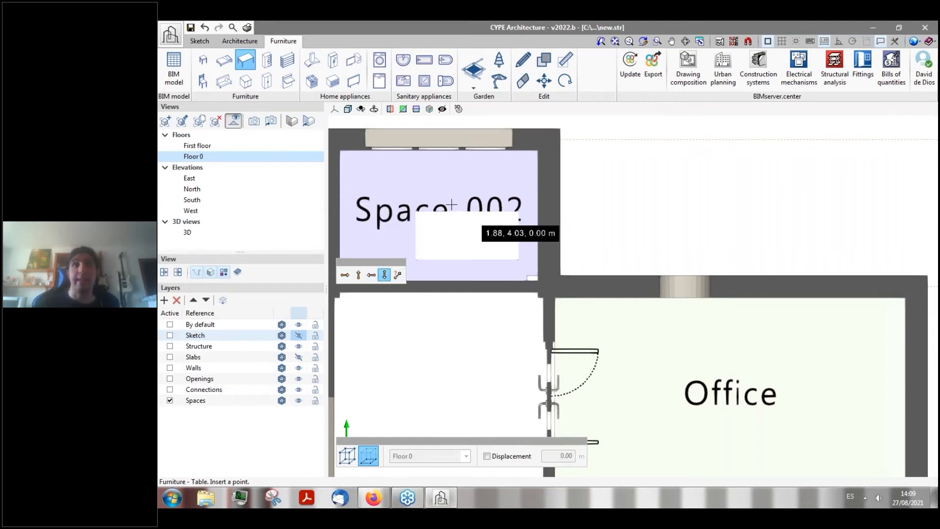
- Set a custom insertion angle of 45 degrees and place the table inside Space_002
{"action": "left_click", "coordinate": [399, 275]}
{"action": "left_click_drag", "start_coordinate": [369, 242], "coordinate": [481, 302]}
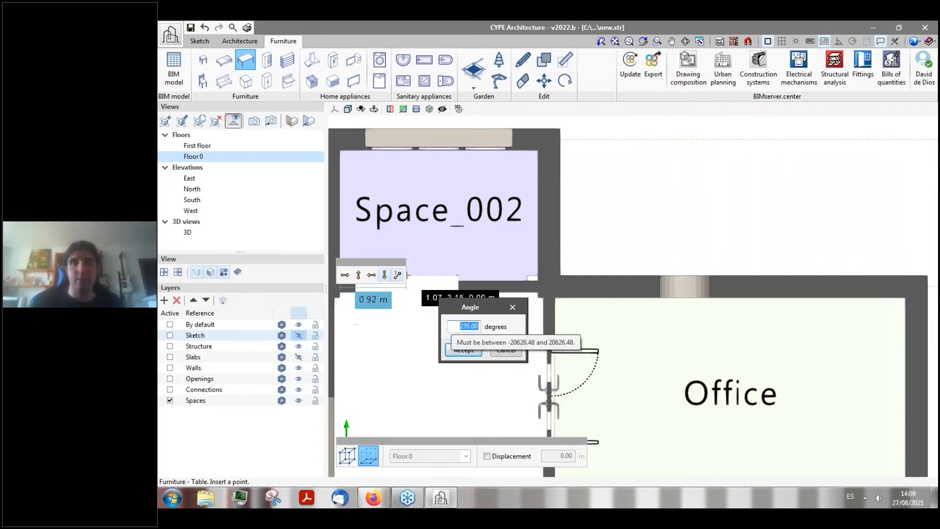
{"action": "type", "text": "45"}
{"action": "key", "text": "Return"}
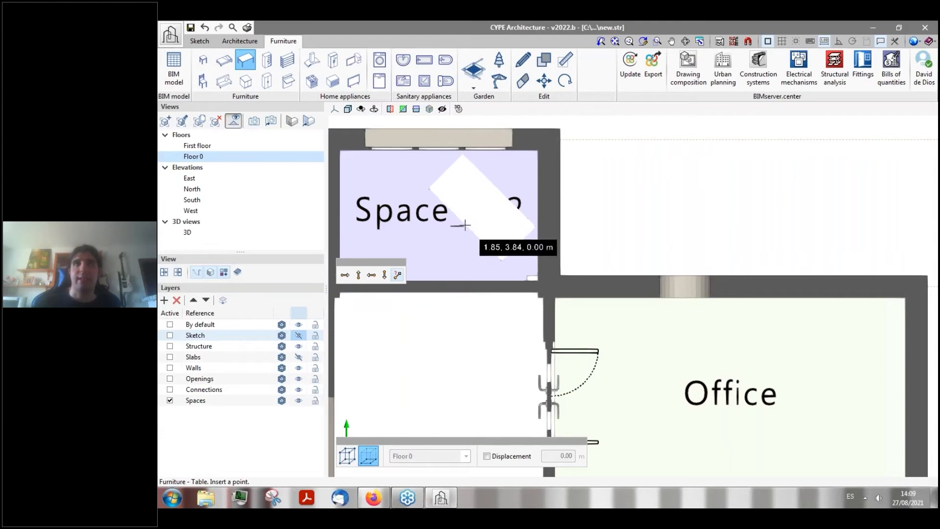
{"action": "middle_click_drag", "start_coordinate": [462, 222], "coordinate": [505, 190]}
{"action": "middle_click_drag", "start_coordinate": [472, 232], "coordinate": [488, 196]}
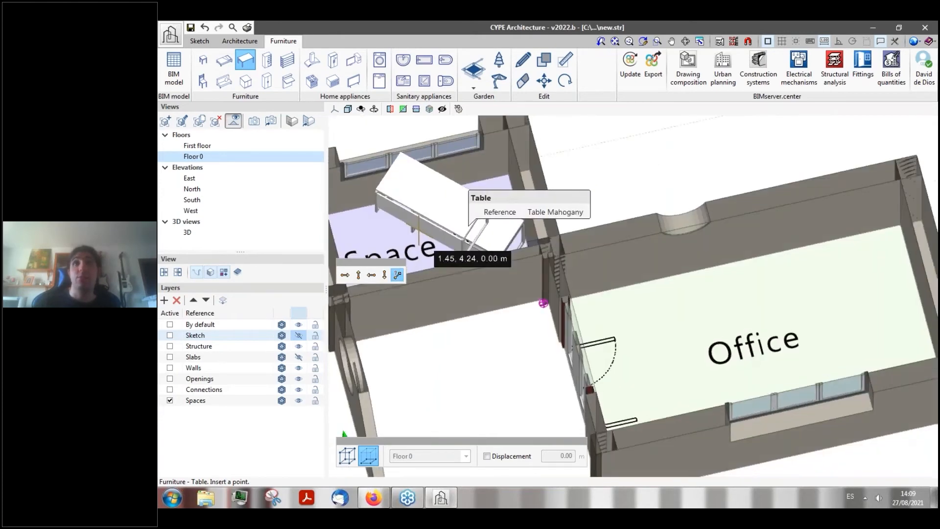
- Rotate the table in Space_002 by 315 degrees about its corner so its long side runs perpendicular to the window wall
{"action": "left_click", "coordinate": [564, 84]}
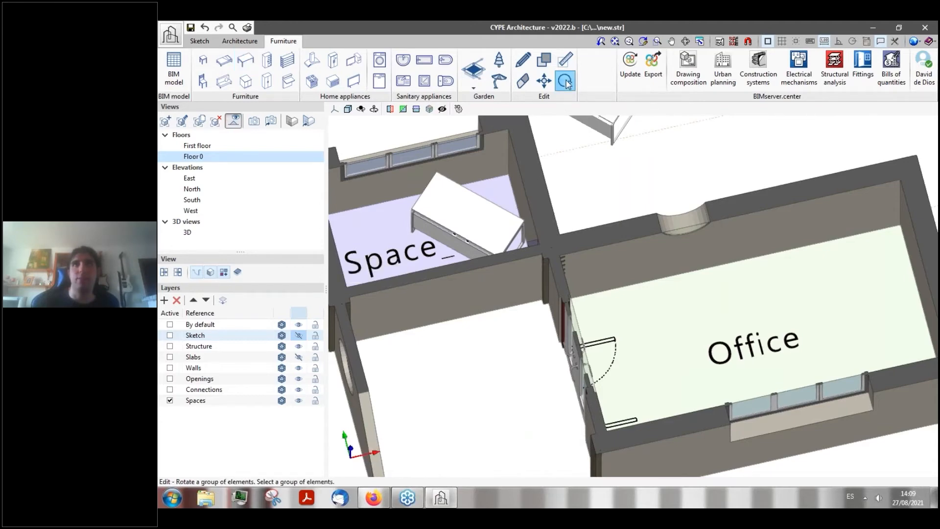
{"action": "right_click", "coordinate": [458, 217]}
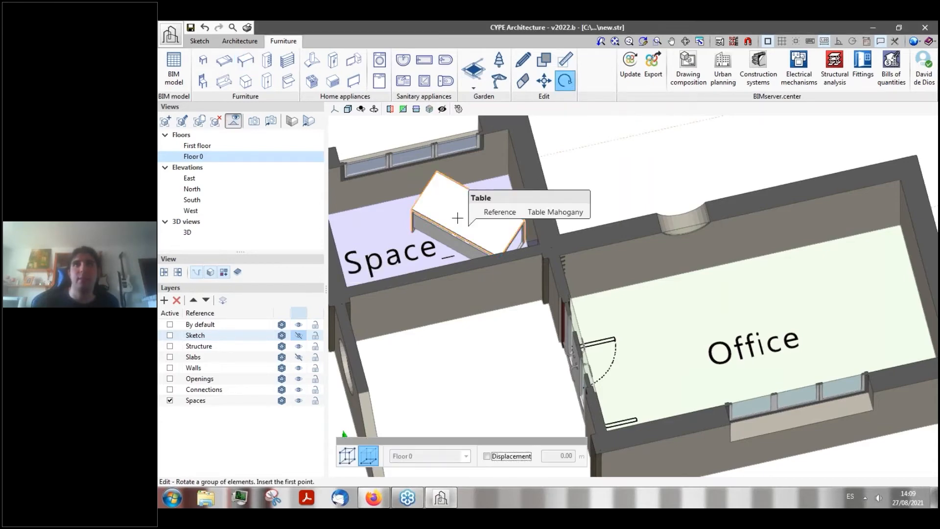
{"action": "scroll", "coordinate": [457, 217], "scroll_direction": "up", "scroll_amount": 3}
{"action": "middle_click_drag", "start_coordinate": [479, 236], "coordinate": [526, 246], "text": "shift"}
{"action": "scroll", "coordinate": [683, 244], "scroll_direction": "down", "scroll_amount": 2}
{"action": "scroll", "coordinate": [489, 264], "scroll_direction": "up", "scroll_amount": 1}
{"action": "scroll", "coordinate": [446, 273], "scroll_direction": "up", "scroll_amount": 1}
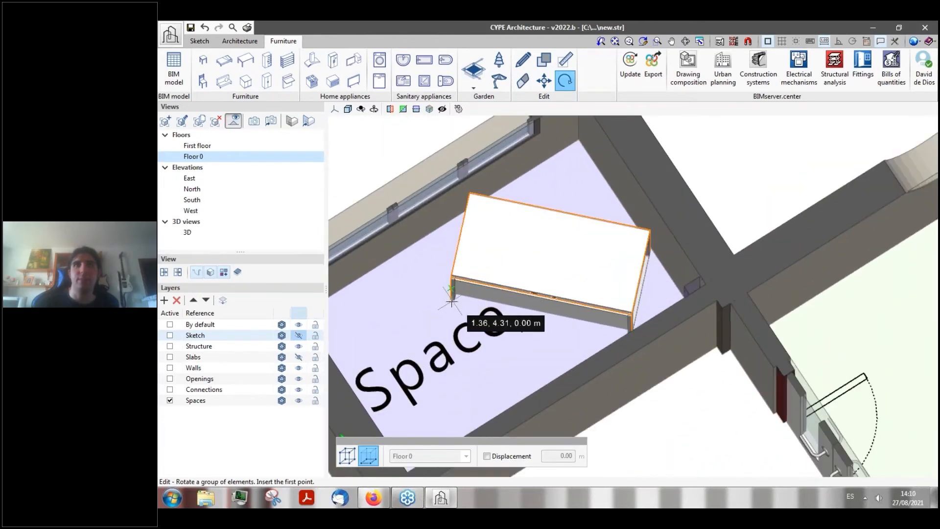
{"action": "left_click", "coordinate": [460, 269]}
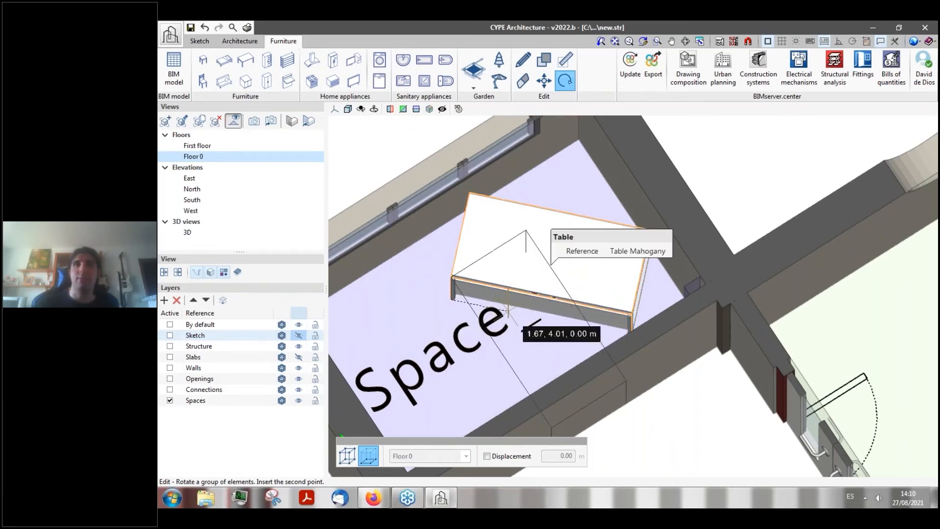
{"action": "left_click", "coordinate": [511, 310]}
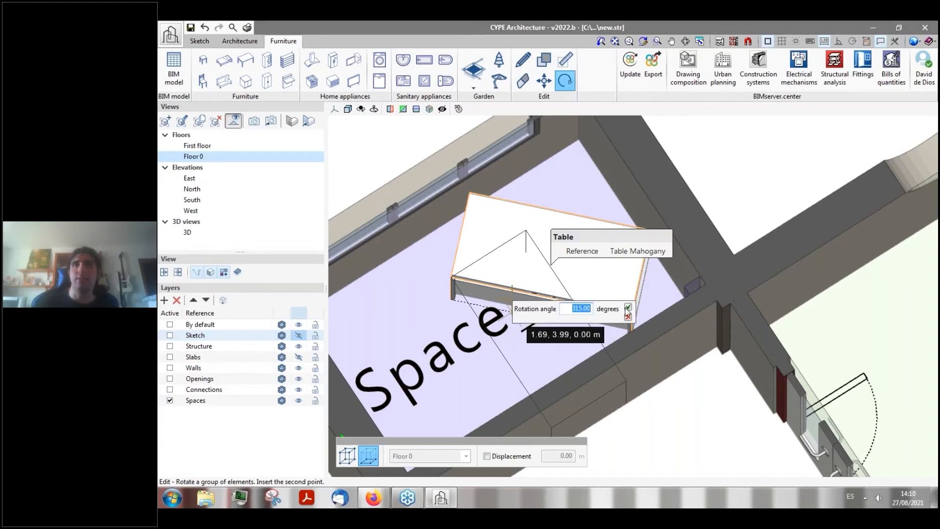
{"action": "left_click", "coordinate": [627, 307]}
{"action": "right_click", "coordinate": [608, 260]}
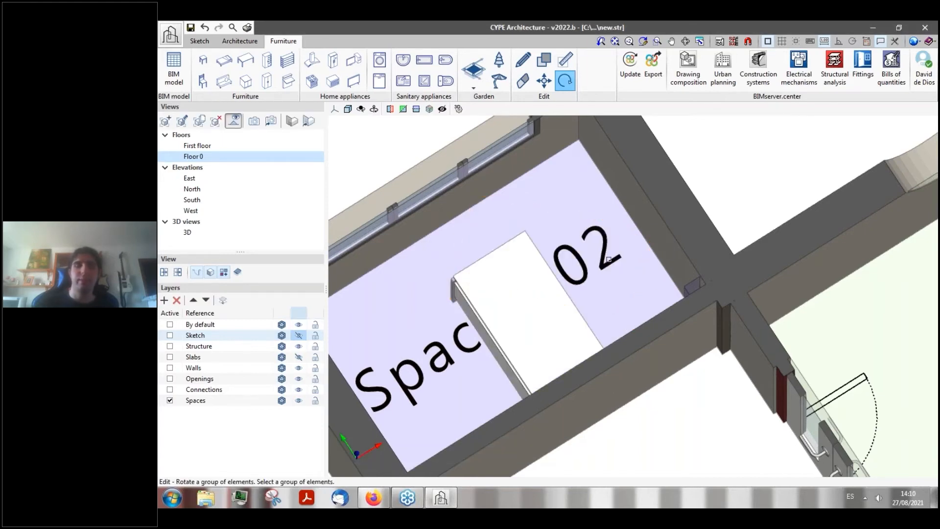
- Move the table 0.35 m towards the window wall of Space_002, using its corner as the base point
{"action": "middle_click_drag", "start_coordinate": [592, 261], "coordinate": [449, 351]}
{"action": "scroll", "coordinate": [450, 350], "scroll_direction": "down", "scroll_amount": 3}
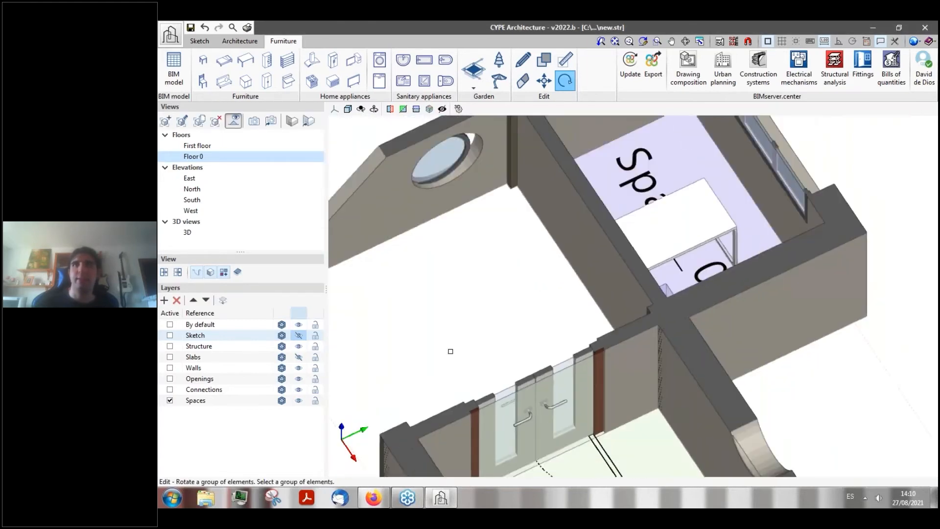
{"action": "scroll", "coordinate": [571, 241], "scroll_direction": "up", "scroll_amount": 2}
{"action": "middle_click_drag", "start_coordinate": [571, 241], "coordinate": [548, 255]}
{"action": "left_click", "coordinate": [543, 80]}
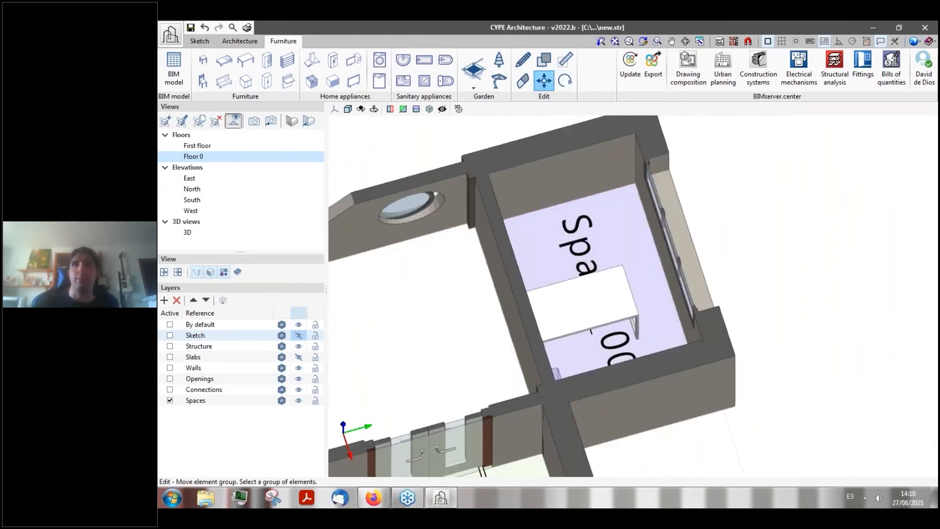
{"action": "right_click", "coordinate": [598, 303]}
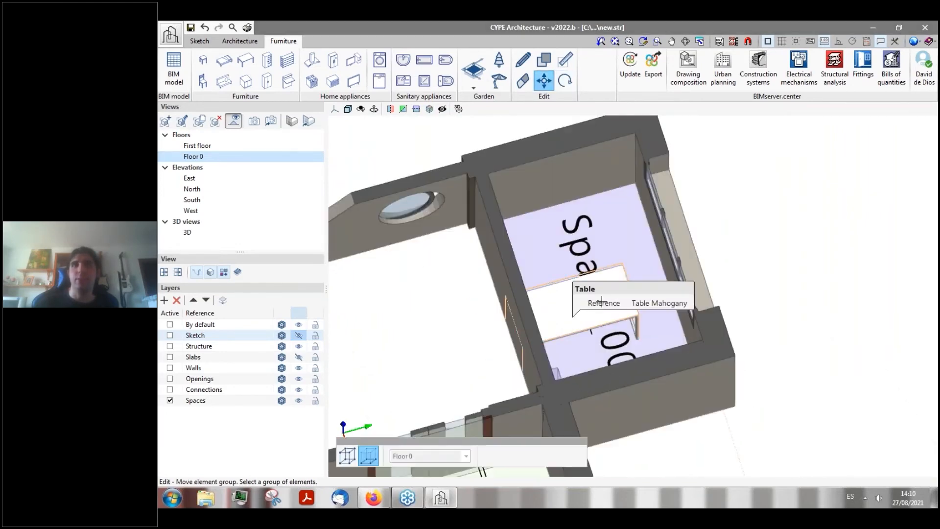
{"action": "scroll", "coordinate": [639, 322], "scroll_direction": "up", "scroll_amount": 3}
{"action": "left_click", "coordinate": [637, 311]}
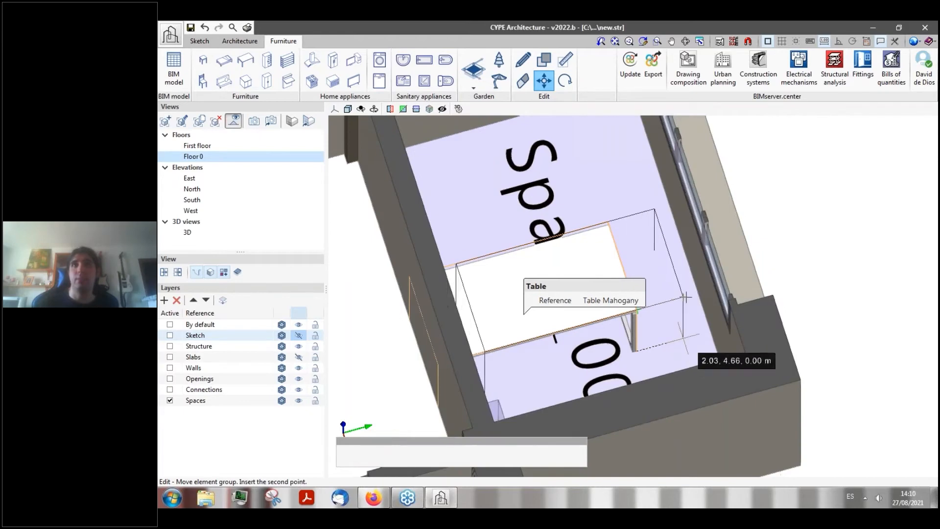
{"action": "key", "text": "Return"}
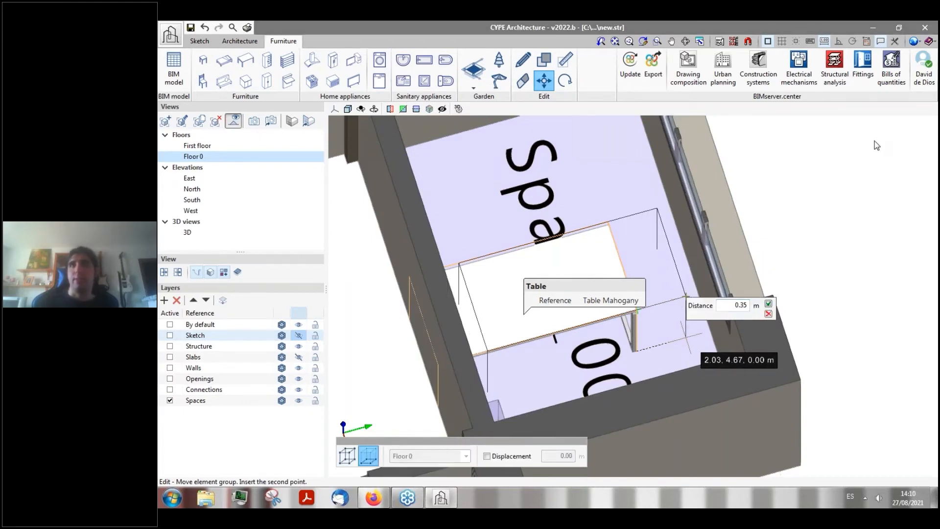
{"action": "left_click", "coordinate": [768, 304]}
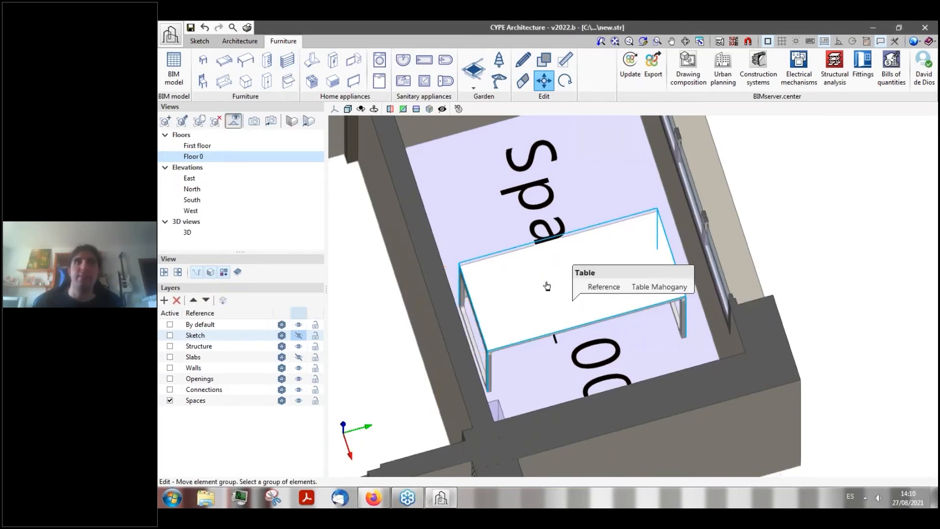
- Start a new sink on the Ground floor (0.00 m) level, working in plan view
{"action": "scroll", "coordinate": [548, 284], "scroll_direction": "down", "scroll_amount": 5}
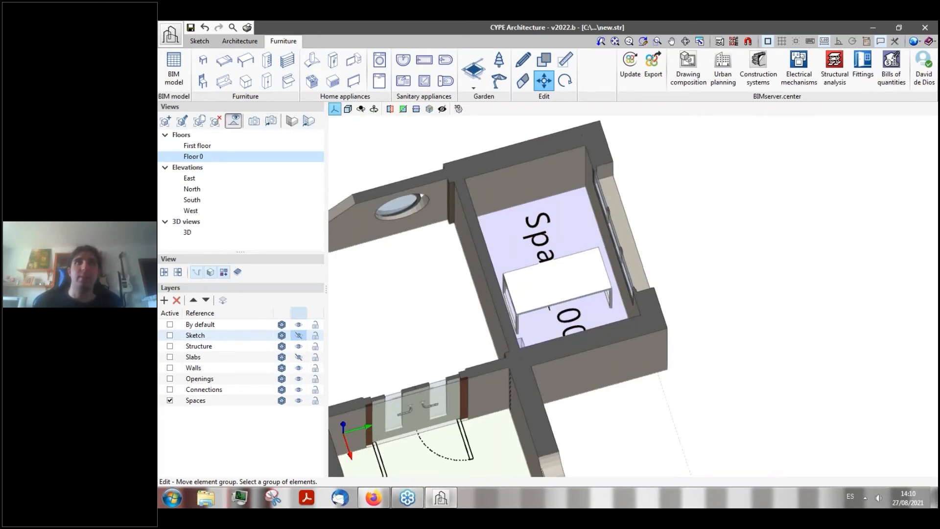
{"action": "left_click", "coordinate": [334, 109]}
{"action": "left_click", "coordinate": [361, 126]}
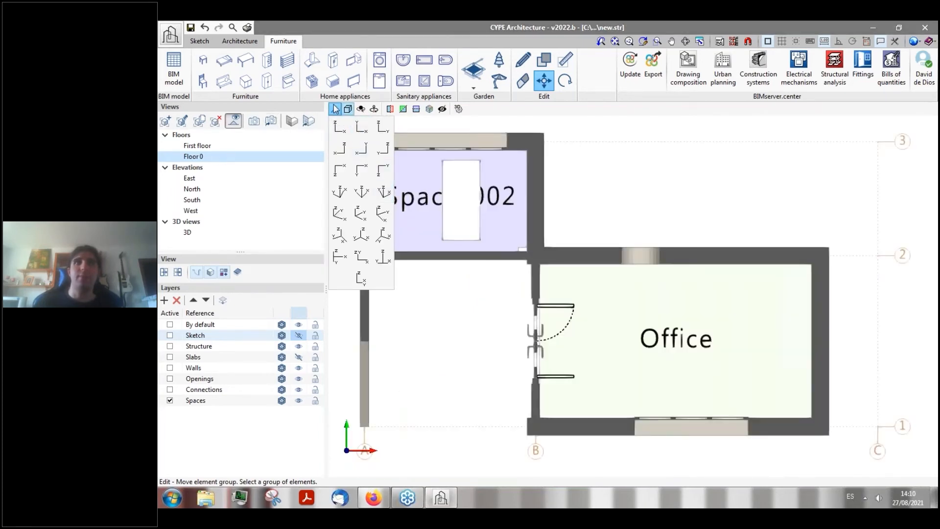
{"action": "scroll", "coordinate": [412, 311], "scroll_direction": "down", "scroll_amount": 2}
{"action": "scroll", "coordinate": [546, 238], "scroll_direction": "up", "scroll_amount": 2}
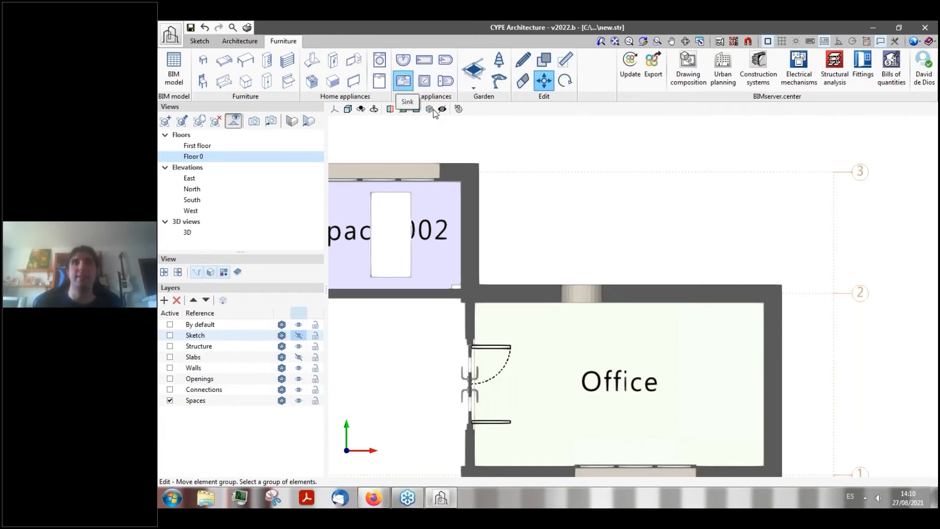
{"action": "left_click", "coordinate": [403, 81]}
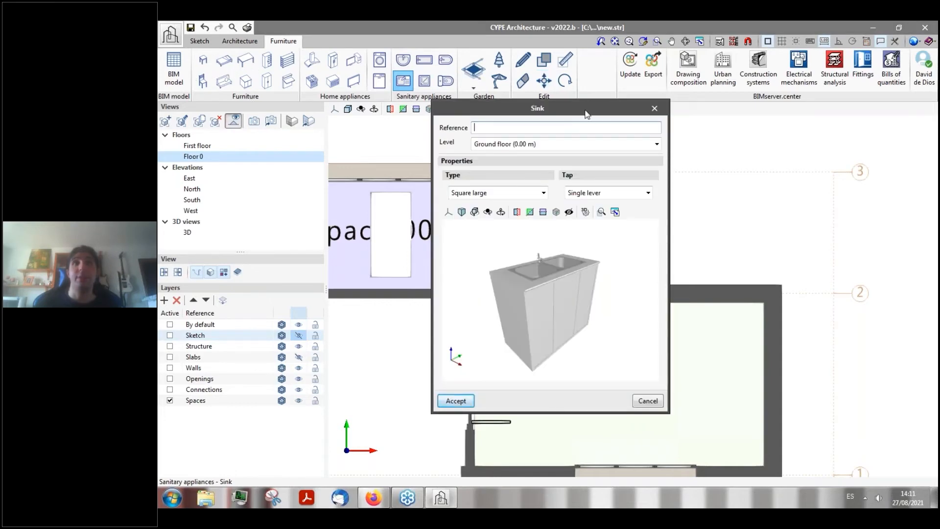
{"action": "left_click_drag", "start_coordinate": [586, 114], "coordinate": [342, 118]}
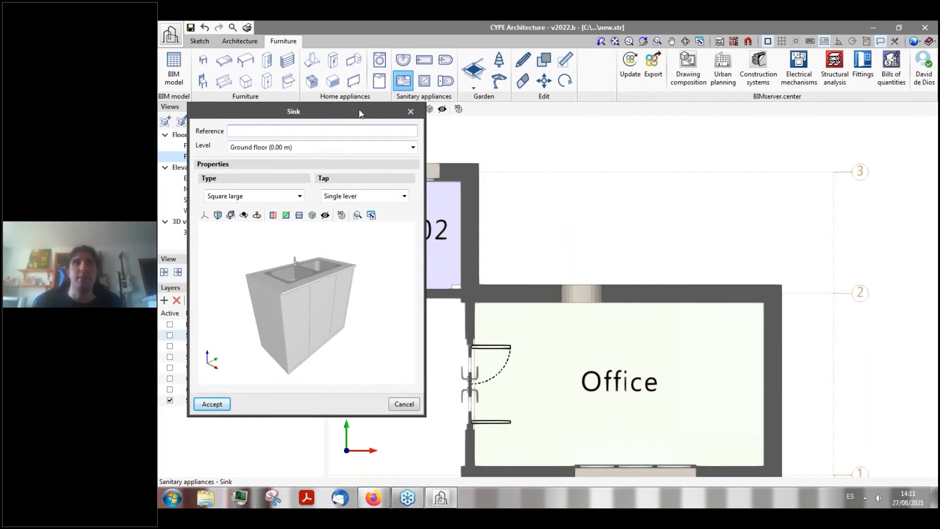
{"action": "left_click", "coordinate": [413, 147]}
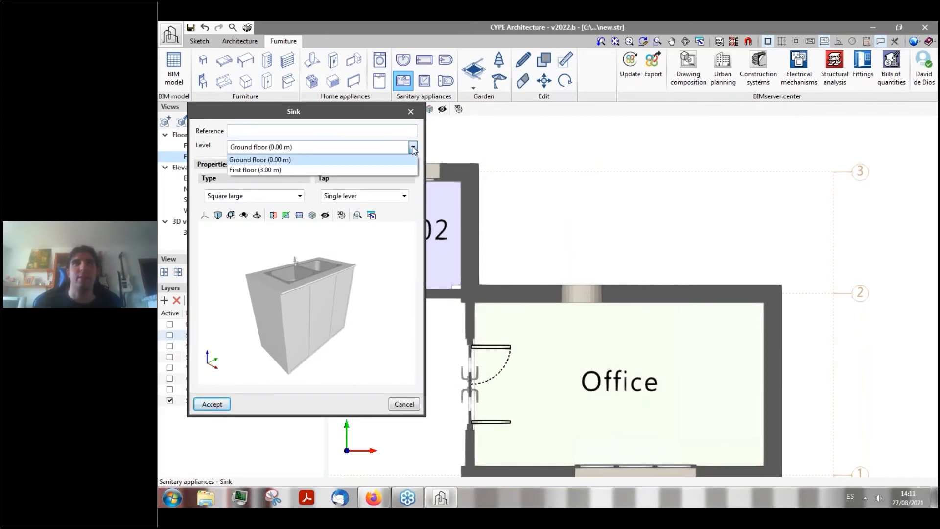
{"action": "left_click", "coordinate": [413, 150]}
- Set the sink's type to Average square and its tap to Mixer, and accept the settings
{"action": "left_click", "coordinate": [300, 197]}
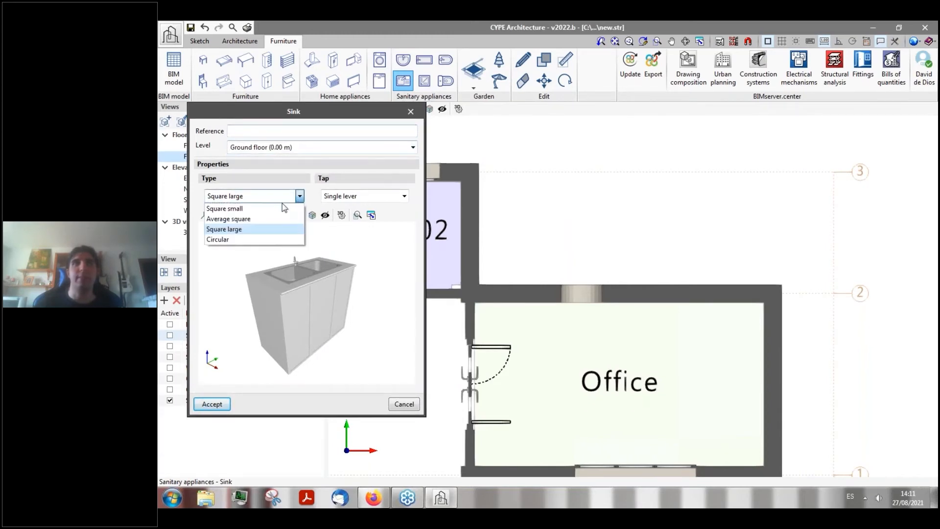
{"action": "left_click", "coordinate": [253, 240]}
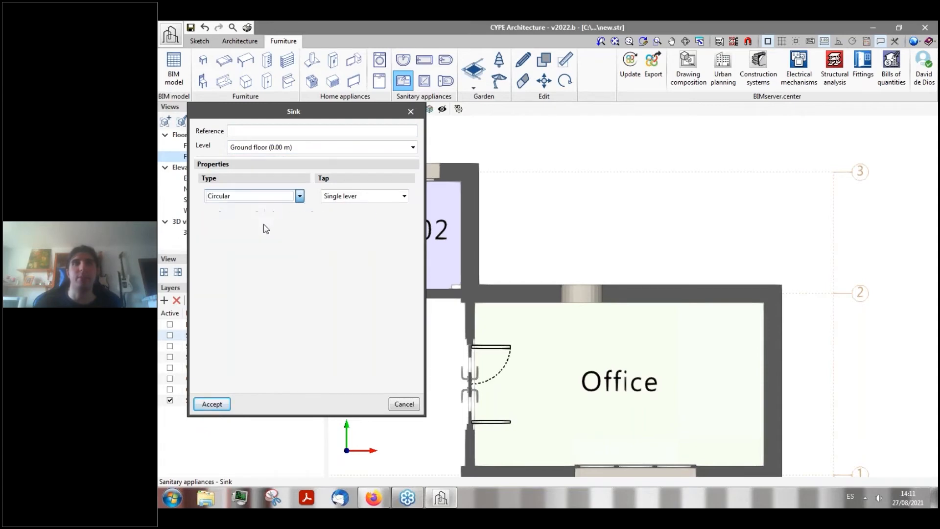
{"action": "left_click", "coordinate": [300, 196]}
{"action": "left_click", "coordinate": [254, 219]}
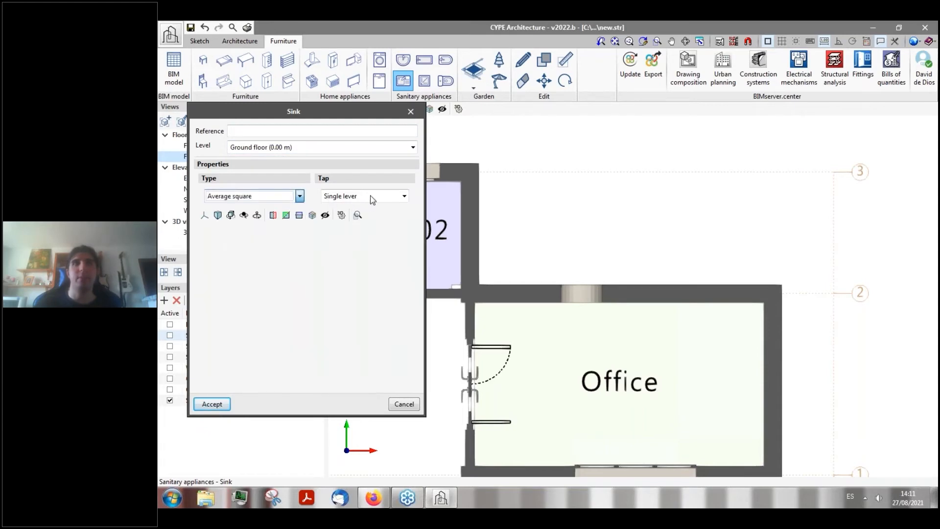
{"action": "left_click", "coordinate": [378, 198]}
{"action": "left_click", "coordinate": [359, 216]}
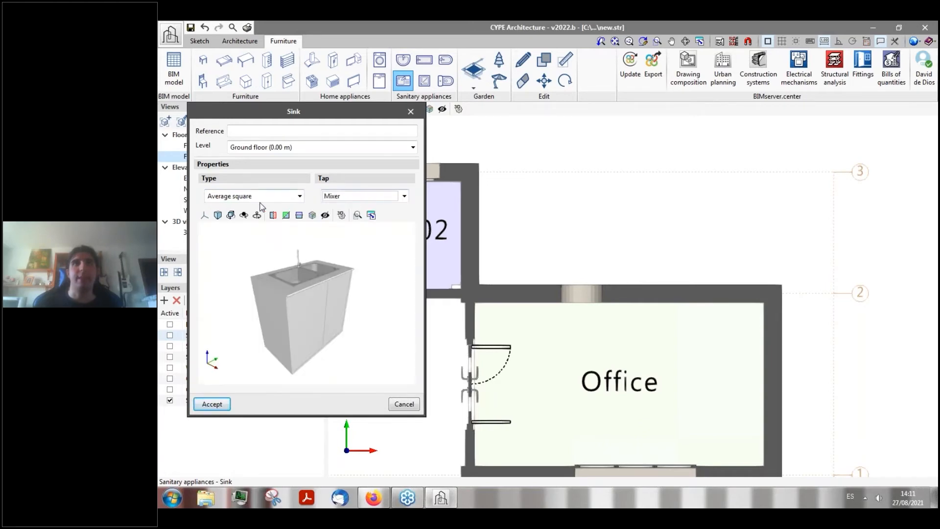
{"action": "left_click", "coordinate": [222, 404]}
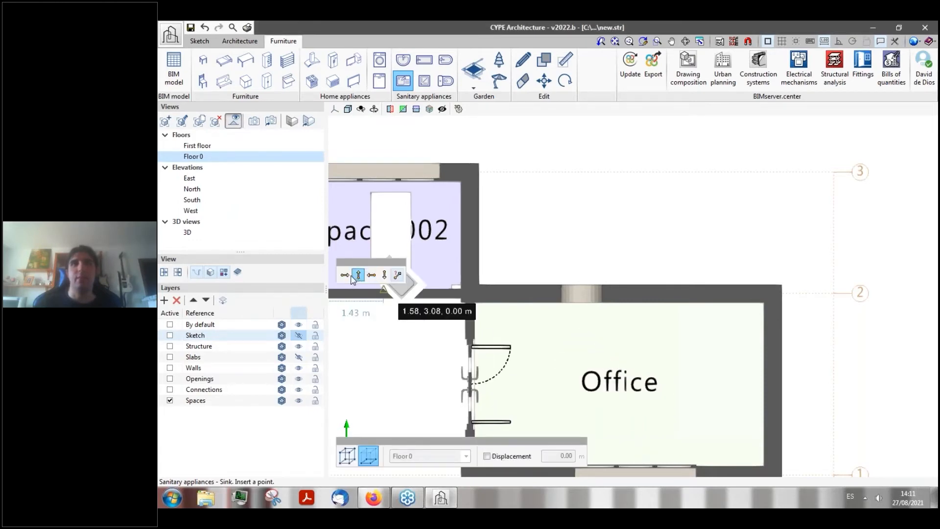
- Orient the sink to face into the Office and place it against the wall on grid line 2, roughly centred under the round window
{"action": "left_click", "coordinate": [384, 275]}
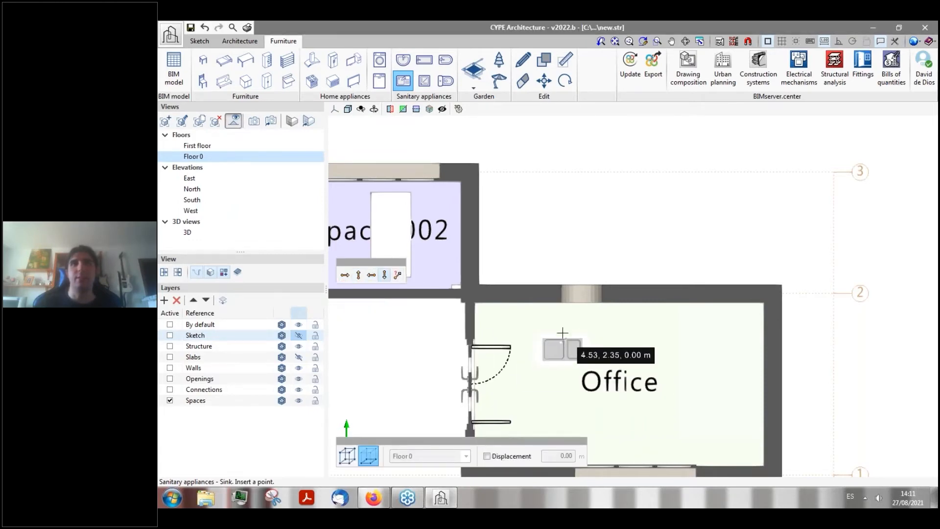
{"action": "scroll", "coordinate": [561, 333], "scroll_direction": "up", "scroll_amount": 3}
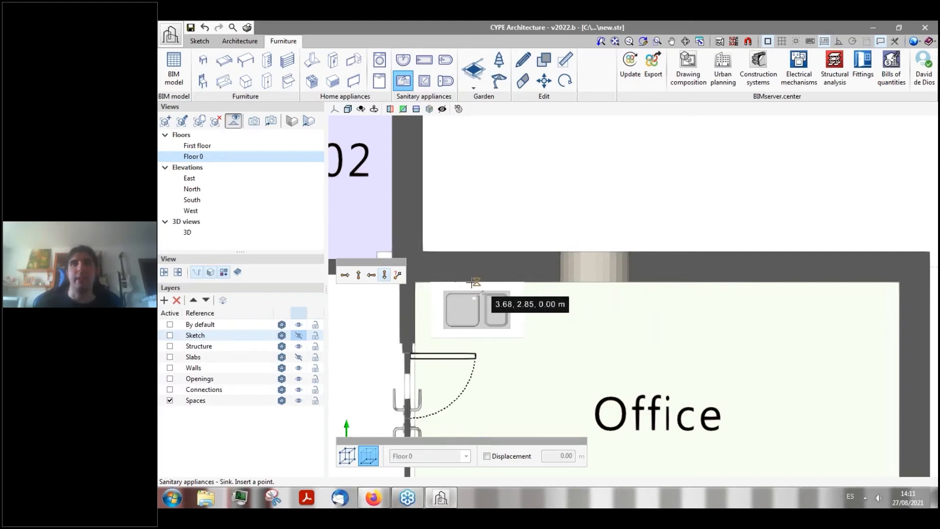
{"action": "scroll", "coordinate": [474, 283], "scroll_direction": "down", "scroll_amount": 3}
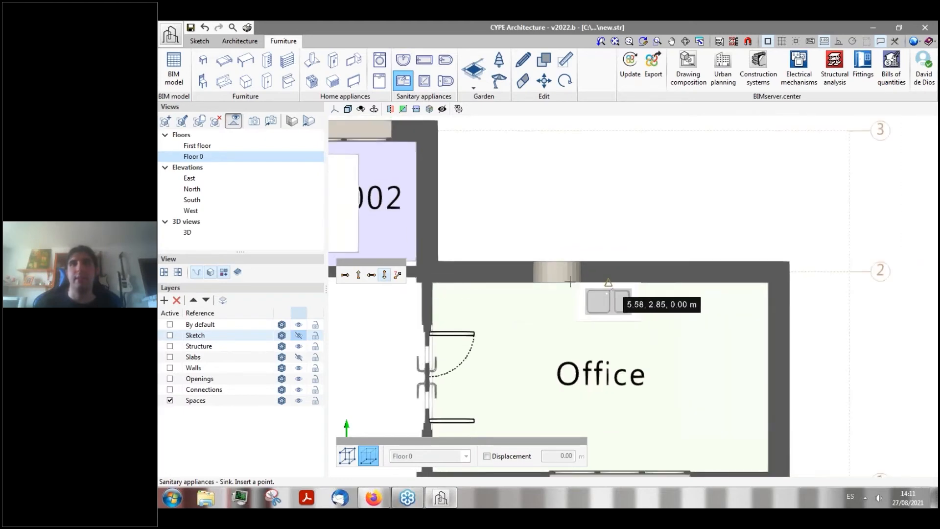
{"action": "left_click", "coordinate": [552, 282]}
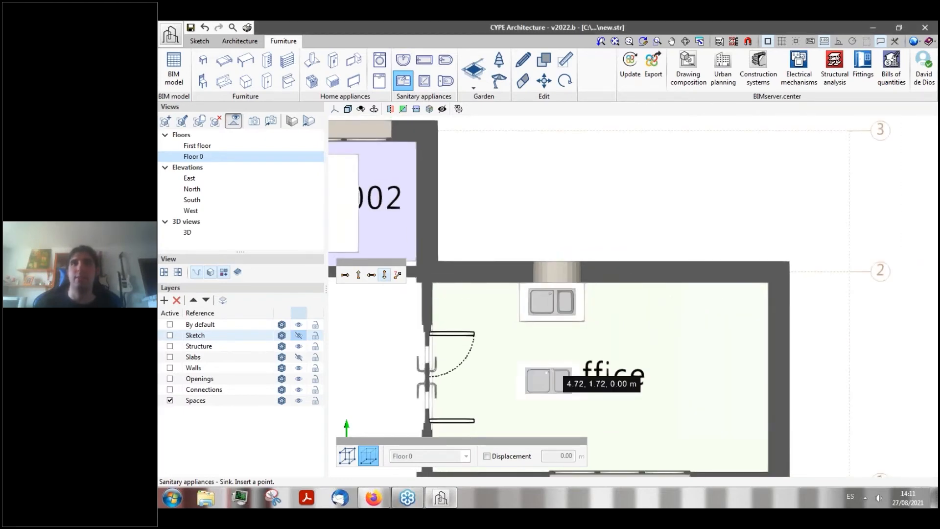
- Examine the placed sink against the Office wall from several 3D angles and return to plan view
{"action": "middle_click_drag", "start_coordinate": [540, 357], "coordinate": [585, 314], "text": "shift"}
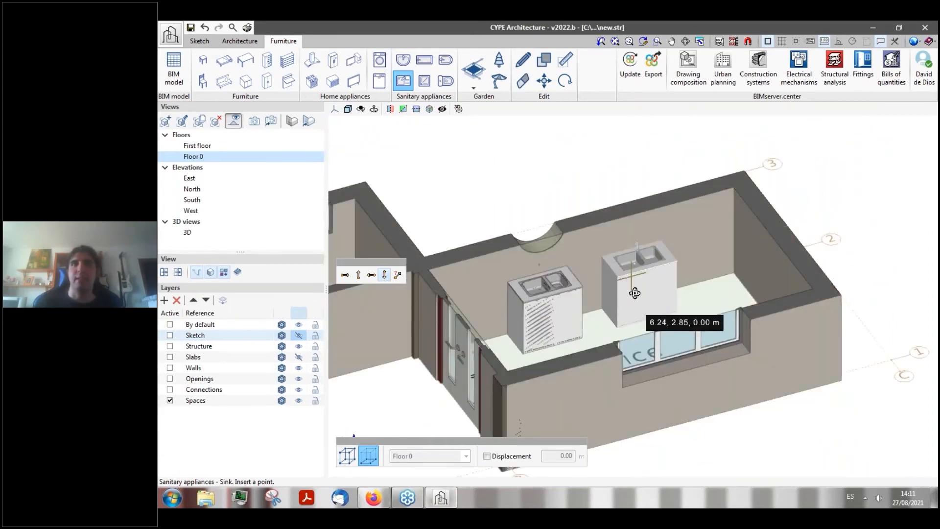
{"action": "middle_click_drag", "start_coordinate": [610, 277], "coordinate": [650, 277], "text": "shift"}
{"action": "scroll", "coordinate": [606, 313], "scroll_direction": "up", "scroll_amount": 4}
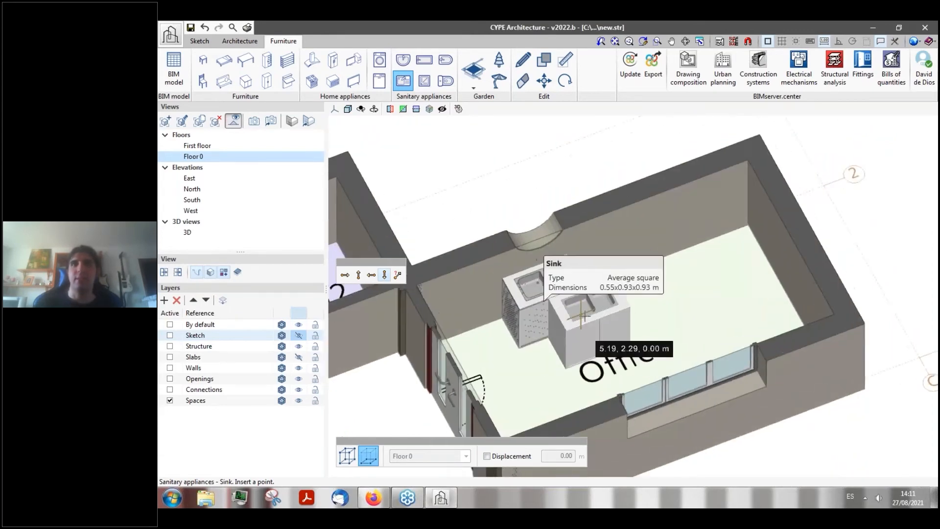
{"action": "middle_click_drag", "start_coordinate": [624, 337], "coordinate": [517, 353], "text": "shift"}
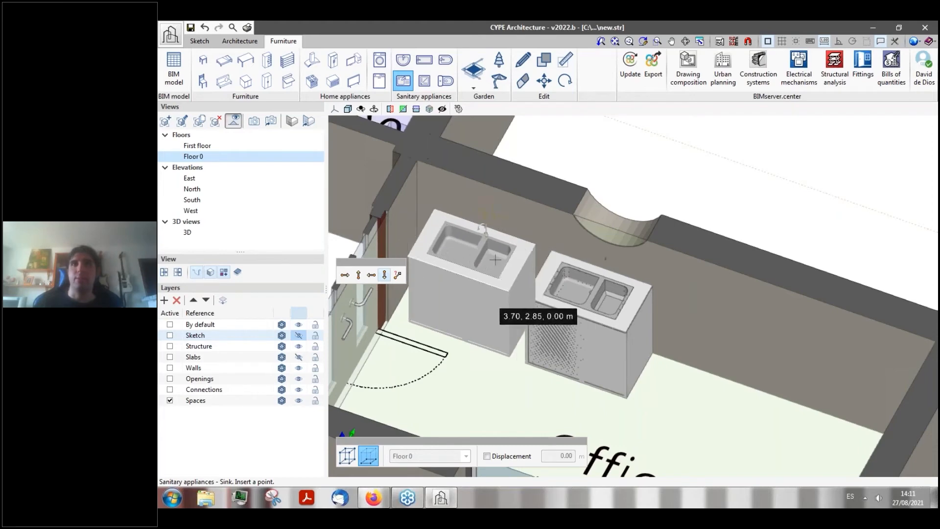
{"action": "middle_click_drag", "start_coordinate": [551, 345], "coordinate": [625, 344], "text": "shift"}
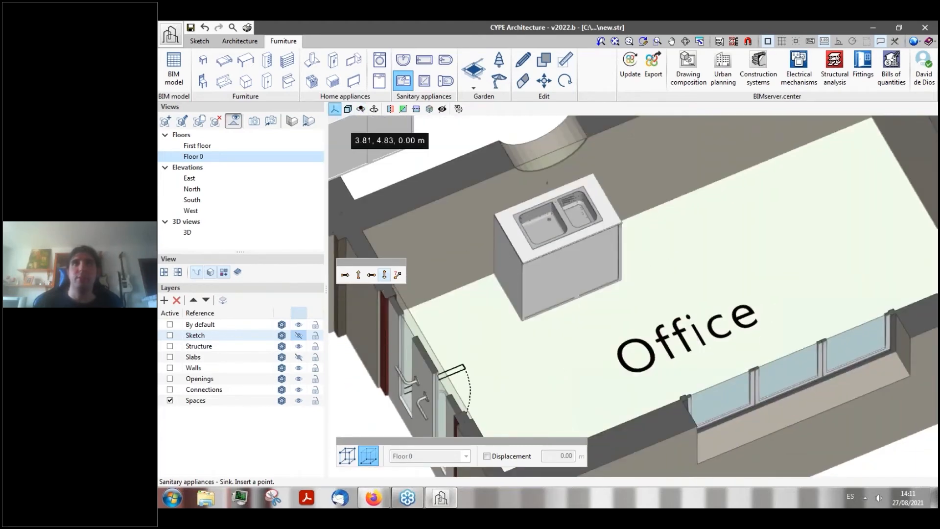
{"action": "left_click", "coordinate": [334, 109]}
{"action": "left_click", "coordinate": [361, 127]}
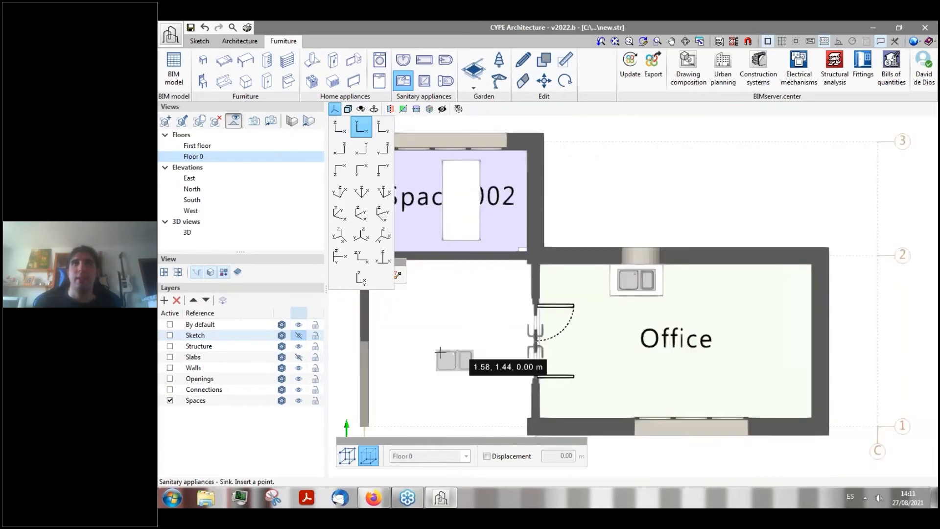
{"action": "scroll", "coordinate": [441, 352], "scroll_direction": "down", "scroll_amount": 3}
{"action": "scroll", "coordinate": [612, 306], "scroll_direction": "up", "scroll_amount": 4}
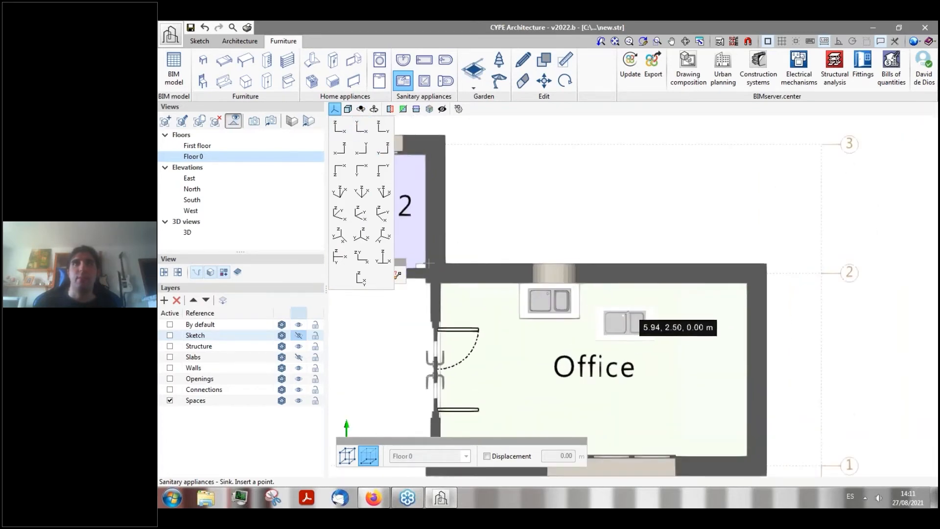
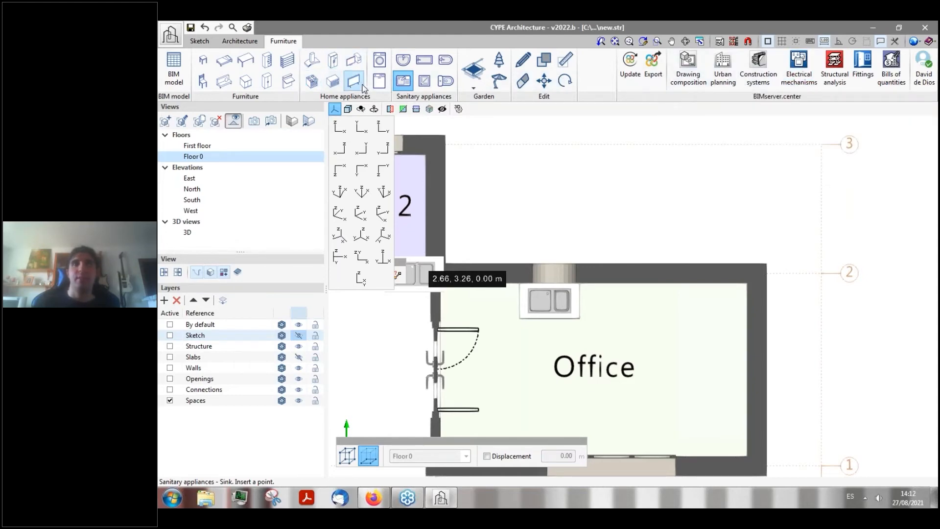
- Place a ground floor cooker of type "Gas, 4 burners, small" against the Office wall, directly beside the sink on the side away from the door
{"action": "left_click", "coordinate": [313, 82]}
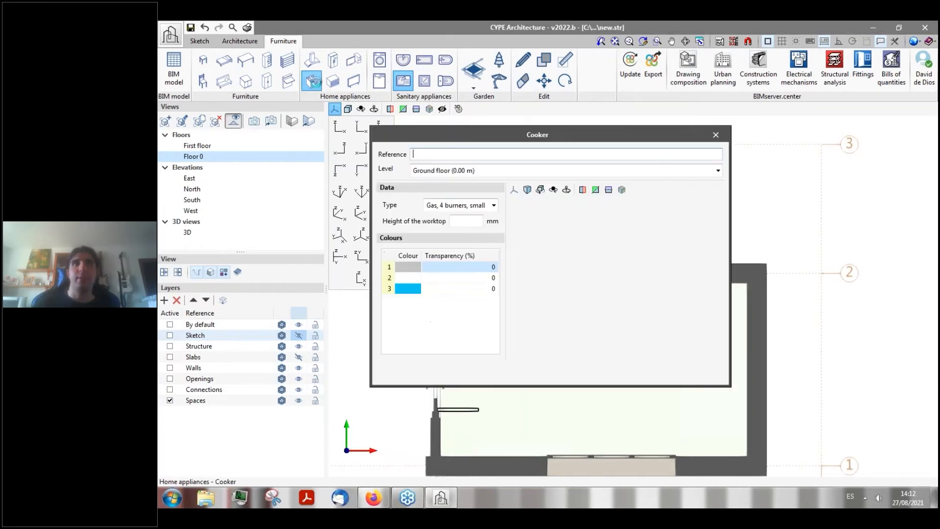
{"action": "left_click", "coordinate": [390, 375]}
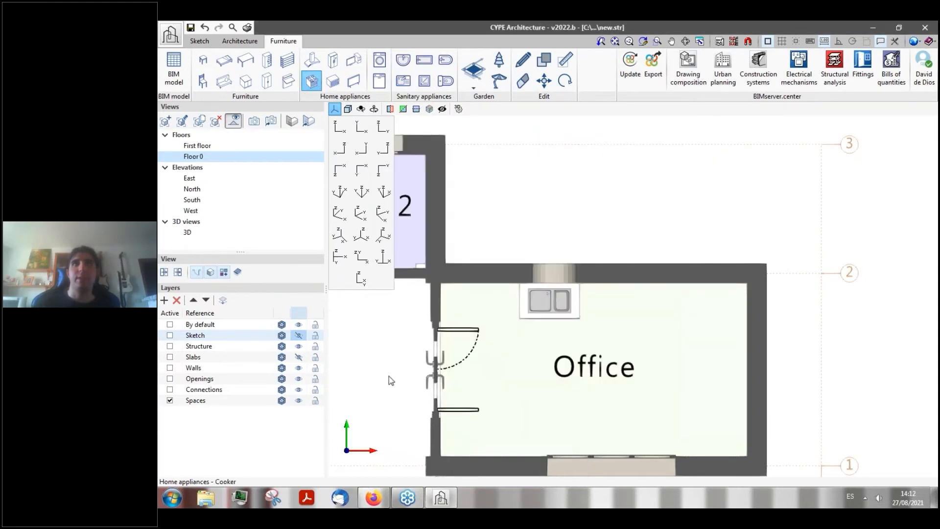
{"action": "scroll", "coordinate": [594, 307], "scroll_direction": "up", "scroll_amount": 2}
{"action": "scroll", "coordinate": [594, 307], "scroll_direction": "up", "scroll_amount": 1}
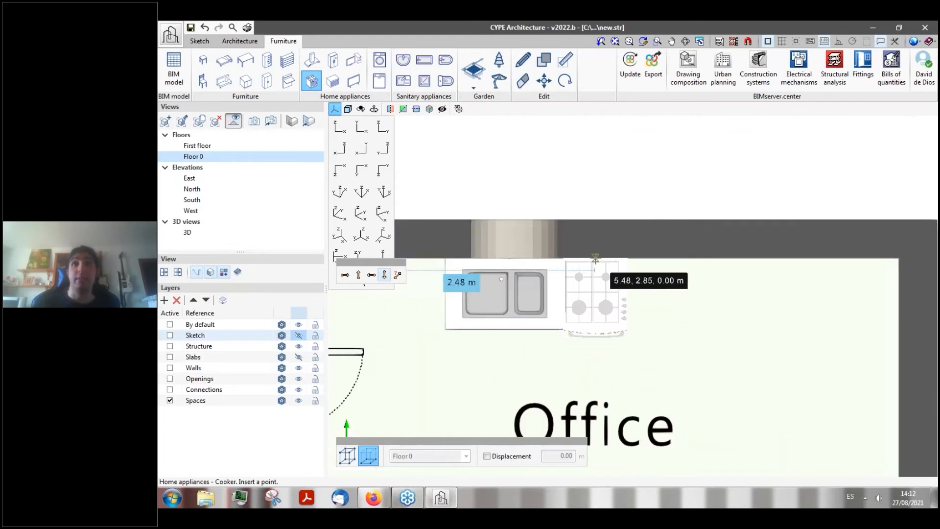
{"action": "left_click", "coordinate": [597, 258]}
{"action": "scroll", "coordinate": [504, 382], "scroll_direction": "down", "scroll_amount": 3}
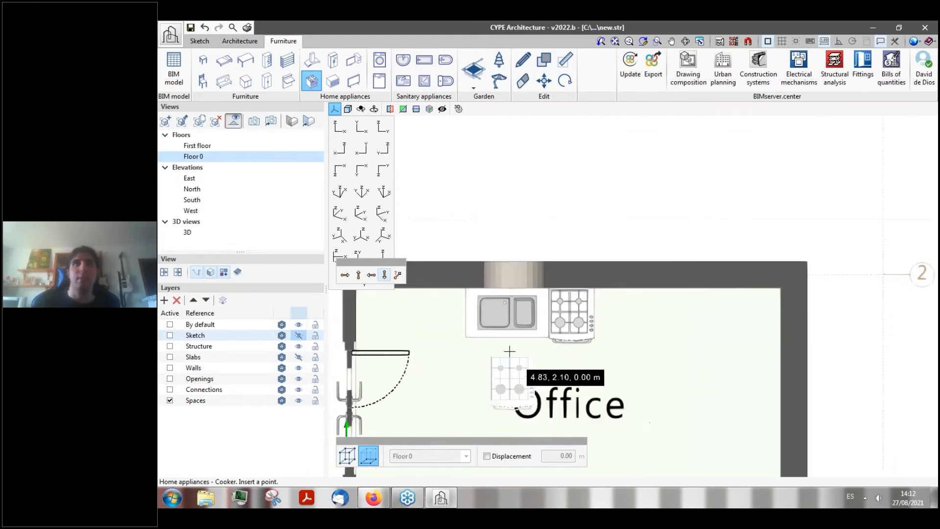
- Set up a ground floor dishwasher using the Dishwasher 2 type
{"action": "left_click", "coordinate": [379, 81]}
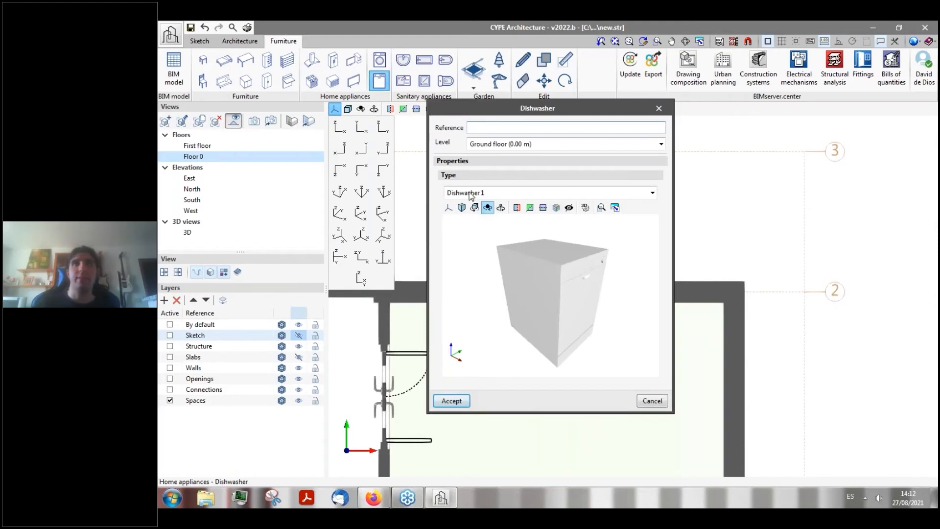
{"action": "left_click", "coordinate": [449, 399]}
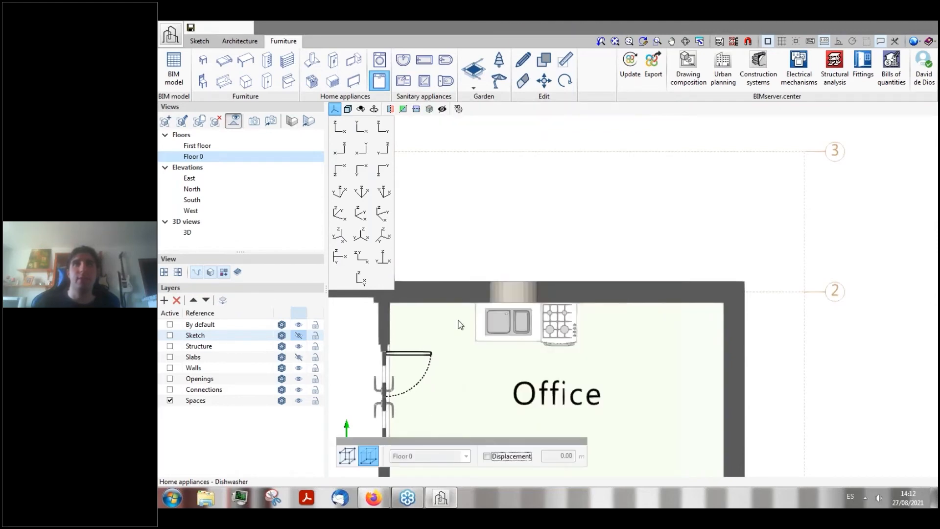
{"action": "scroll", "coordinate": [460, 325], "scroll_direction": "up", "scroll_amount": 2}
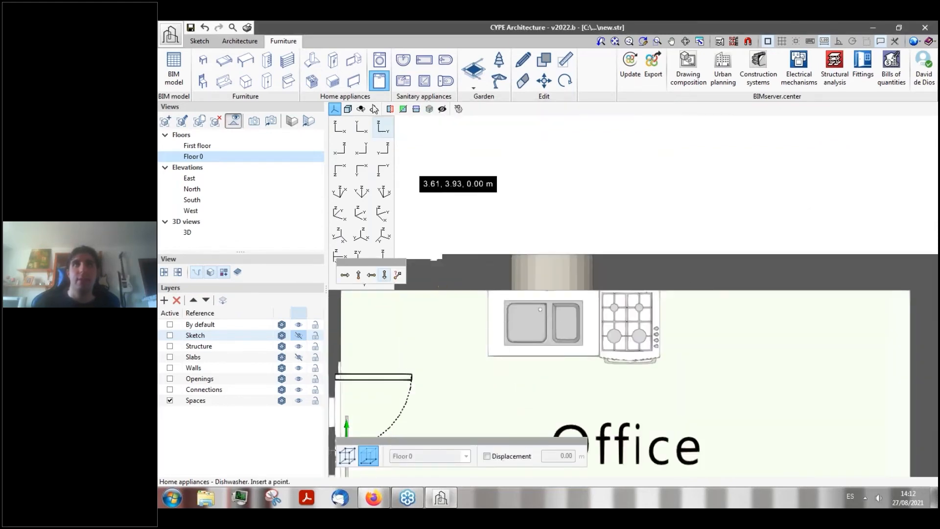
{"action": "right_click", "coordinate": [493, 231]}
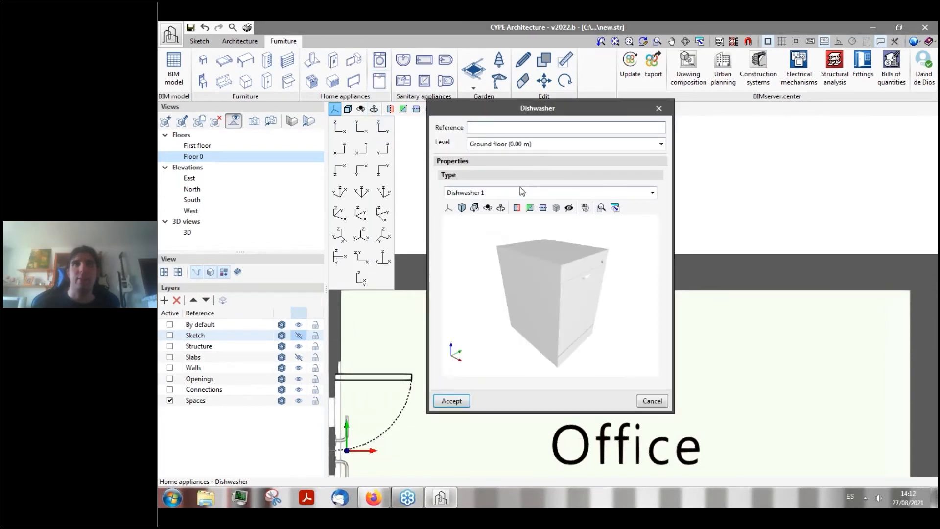
{"action": "left_click", "coordinate": [521, 191]}
{"action": "left_click", "coordinate": [494, 212]}
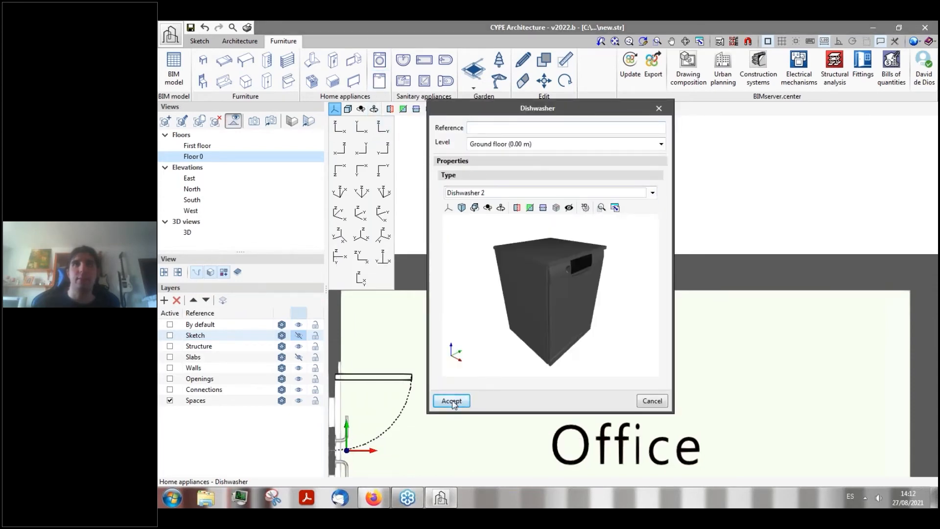
{"action": "left_click", "coordinate": [451, 400]}
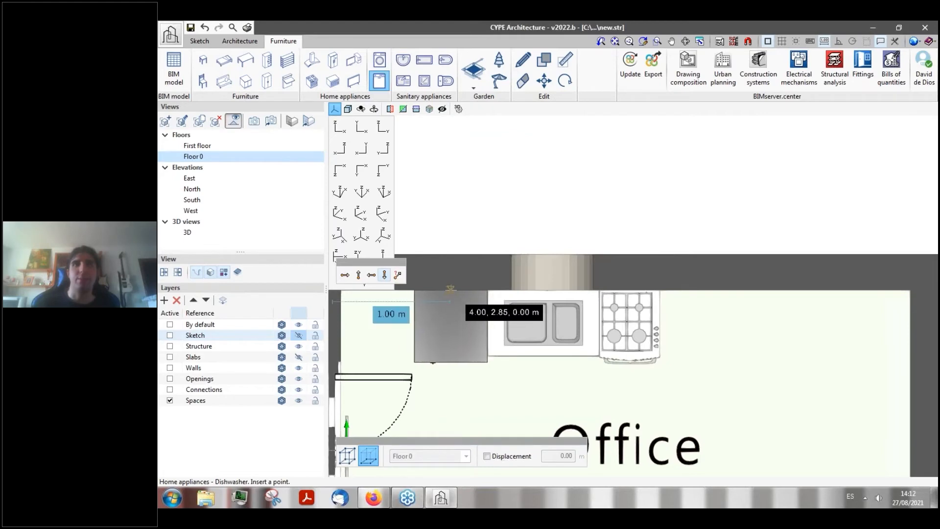
- Place the dishwasher against the Office wall at a distance of 1.00 m, between the door wall and the sink, and check the kitchen row in 3D
{"action": "key", "text": "Tab"}
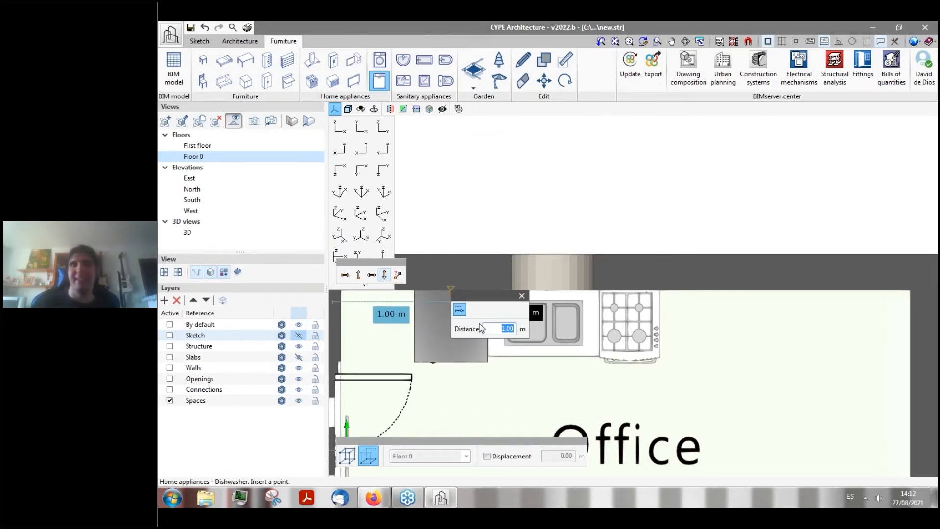
{"action": "key", "text": "Return"}
{"action": "middle_click_drag", "start_coordinate": [558, 184], "coordinate": [502, 354], "text": "shift"}
{"action": "middle_click_drag", "start_coordinate": [513, 147], "coordinate": [544, 421], "text": "shift"}
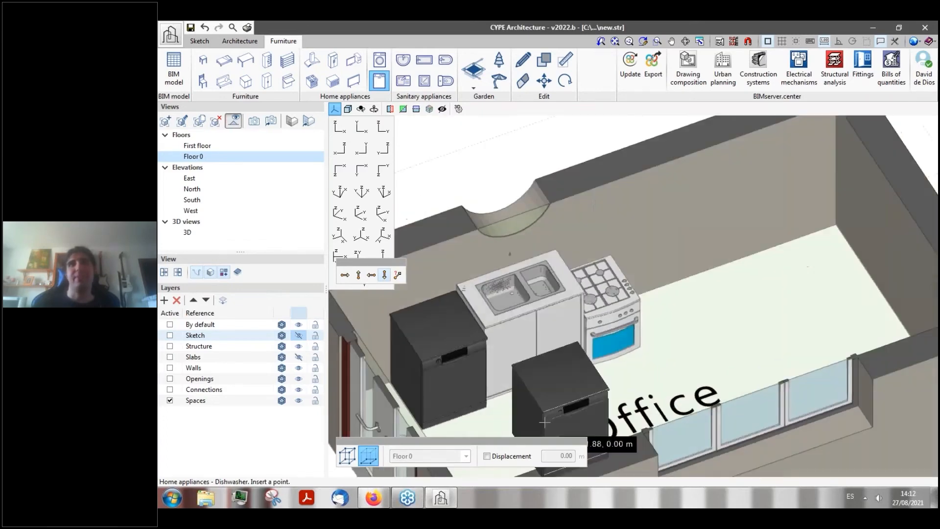
{"action": "scroll", "coordinate": [518, 303], "scroll_direction": "down", "scroll_amount": 5}
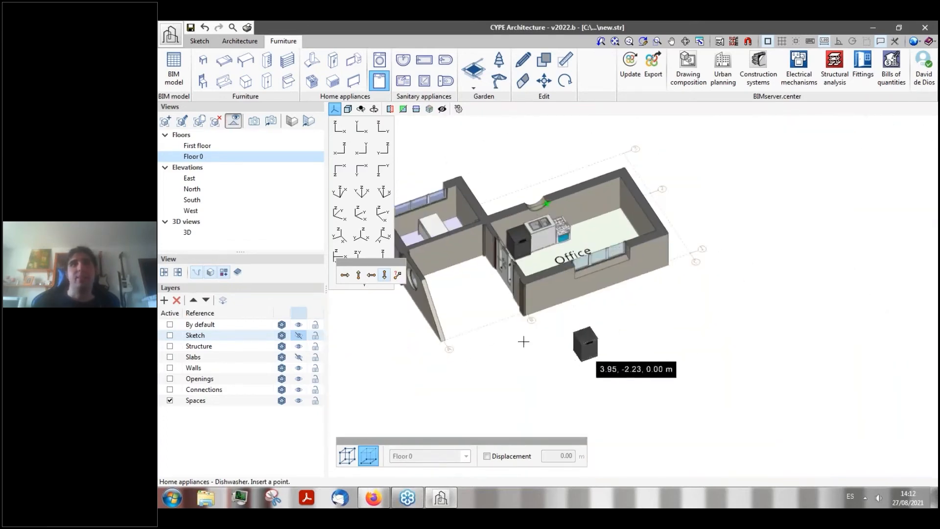
- Place a ground floor garden shade of type Shade 2 outdoors in front of the Office window wall and check it in 3D
{"action": "scroll", "coordinate": [473, 336], "scroll_direction": "up", "scroll_amount": 2}
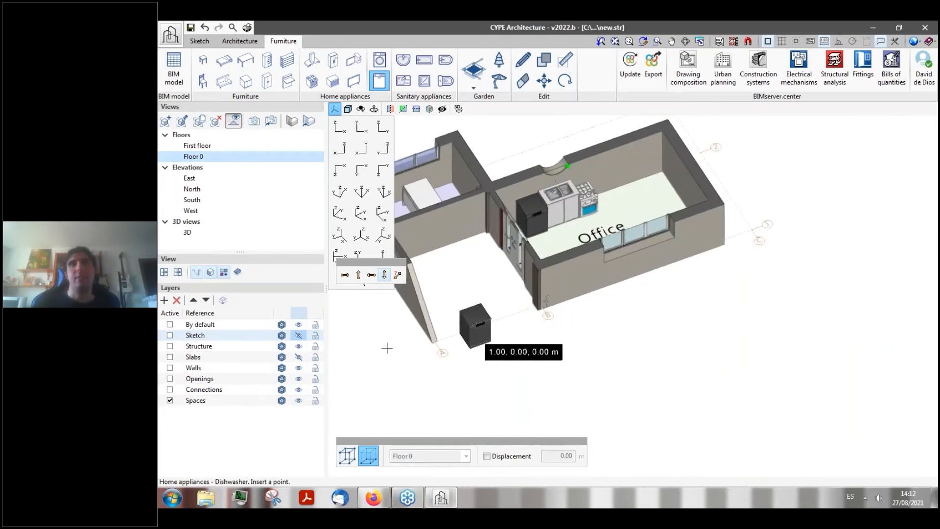
{"action": "left_click", "coordinate": [478, 91]}
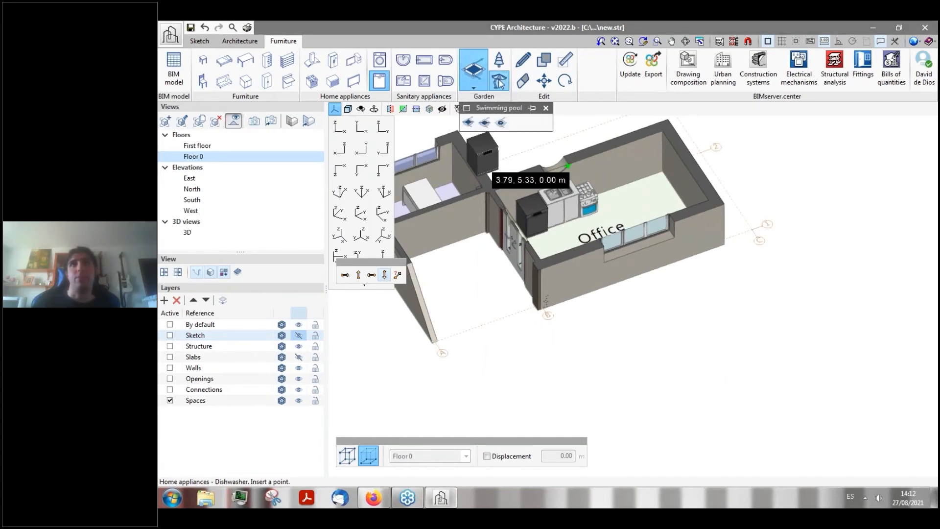
{"action": "left_click", "coordinate": [498, 81]}
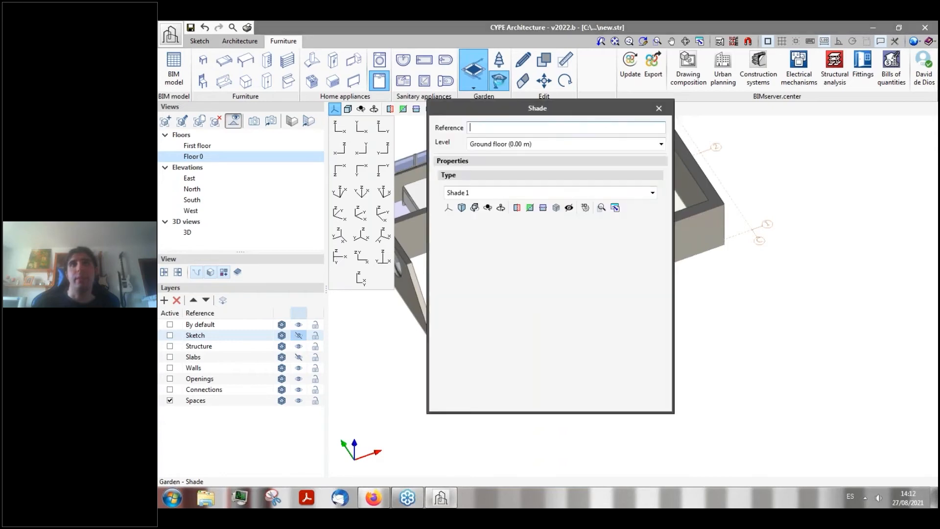
{"action": "left_click_drag", "start_coordinate": [547, 113], "coordinate": [418, 128]}
{"action": "left_click", "coordinate": [523, 207]}
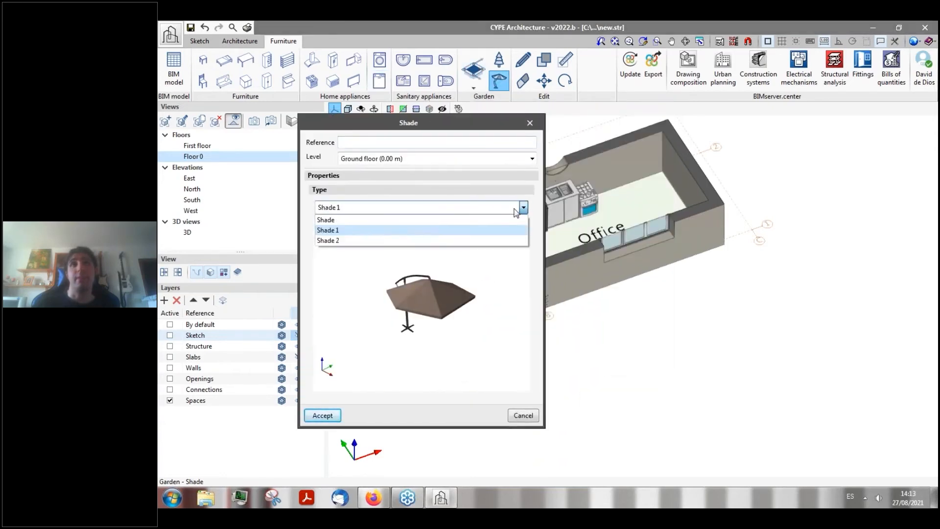
{"action": "left_click", "coordinate": [489, 229]}
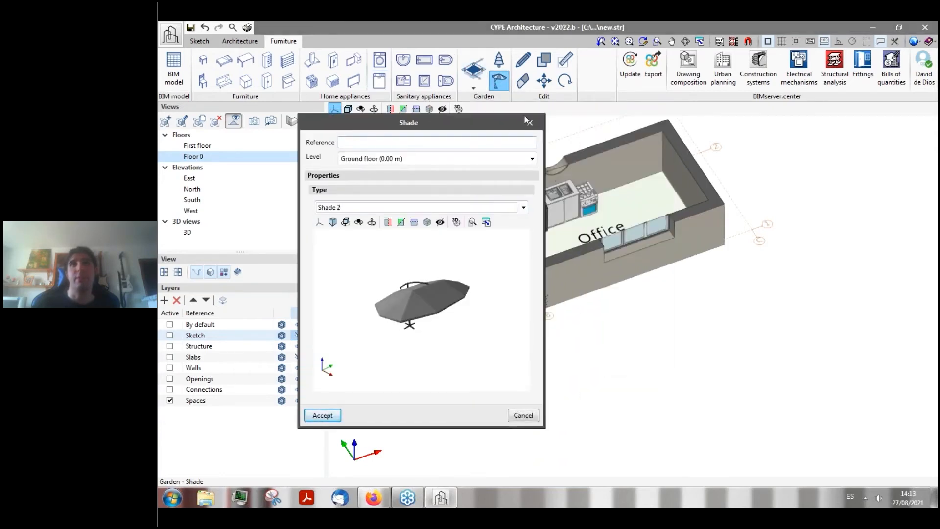
{"action": "left_click", "coordinate": [341, 415]}
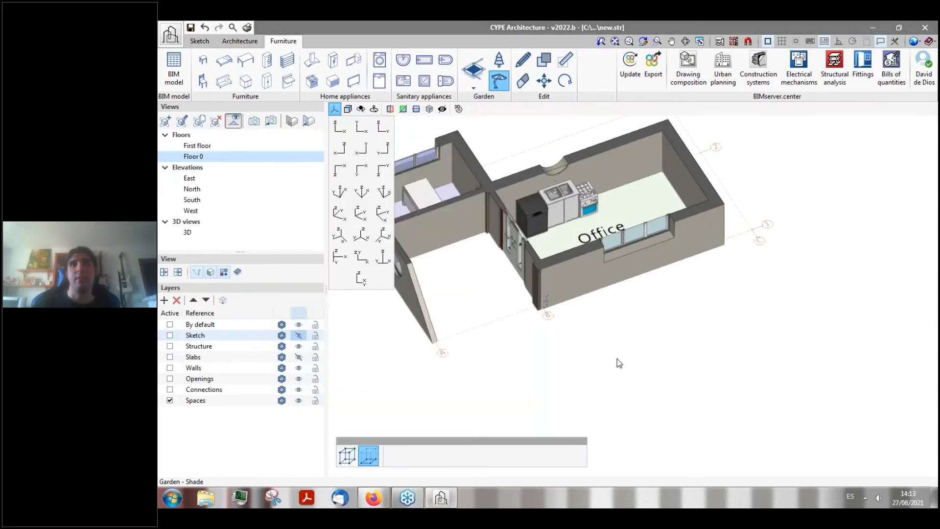
{"action": "left_click", "coordinate": [645, 342]}
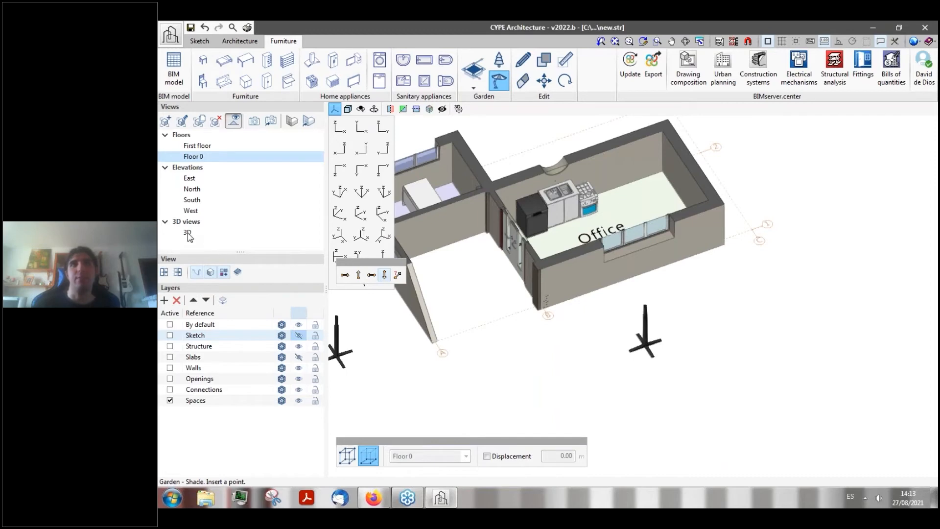
{"action": "left_click", "coordinate": [188, 232]}
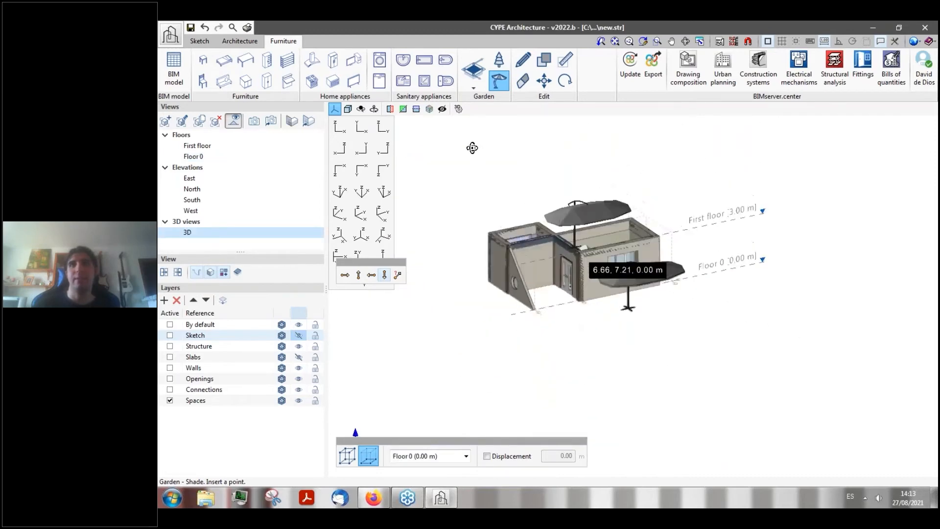
- Examine the options of the polyline, rectangular and circular swimming pool tools
{"action": "left_click", "coordinate": [480, 73]}
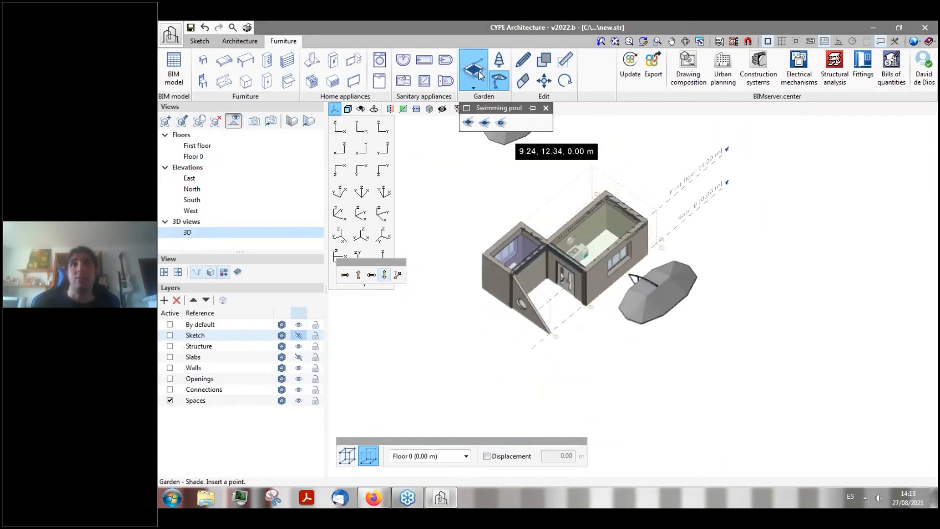
{"action": "left_click", "coordinate": [468, 123]}
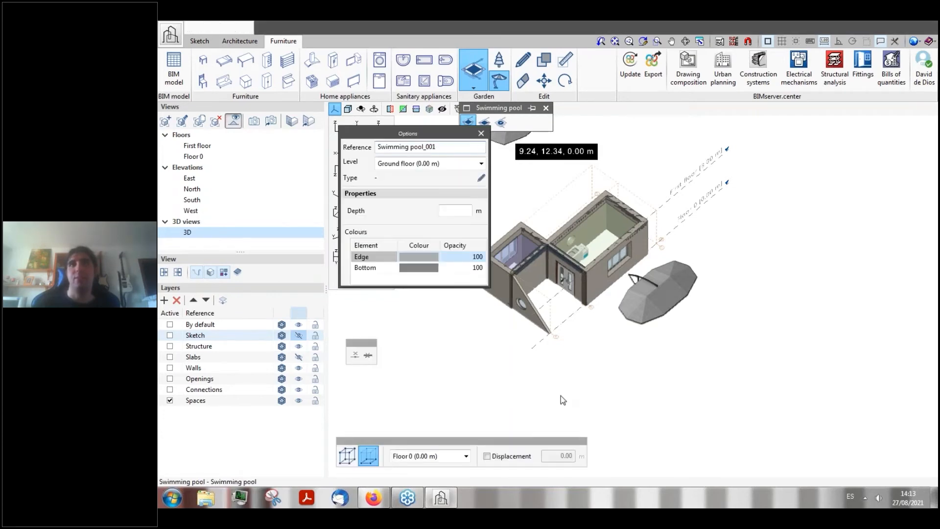
{"action": "left_click", "coordinate": [482, 133]}
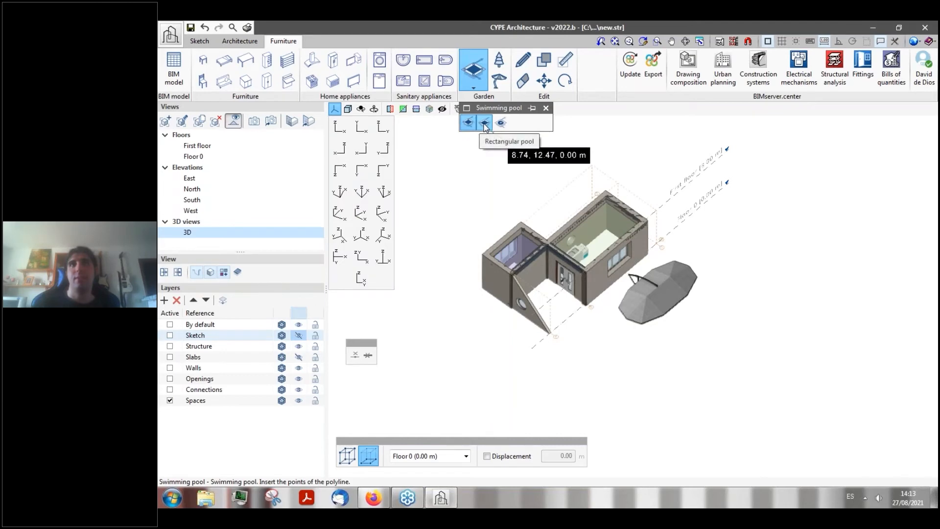
{"action": "left_click", "coordinate": [484, 123]}
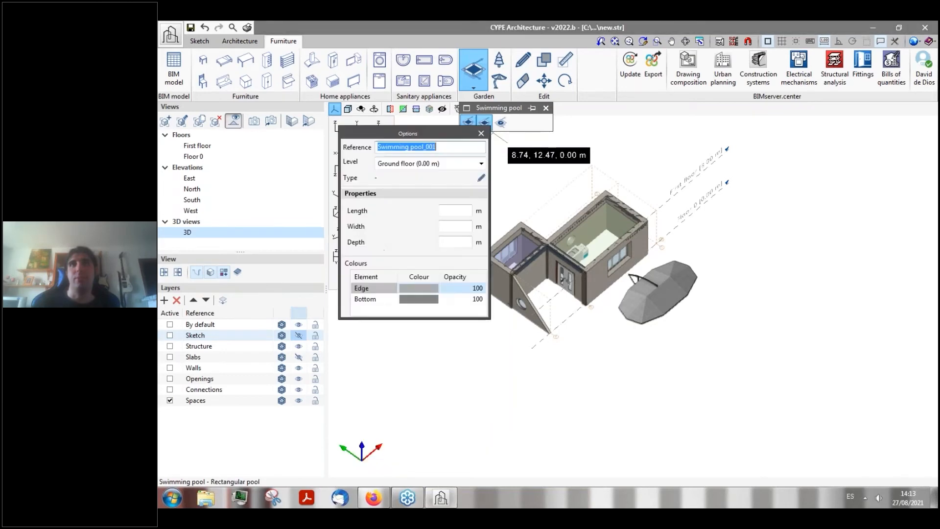
{"action": "left_click", "coordinate": [481, 133]}
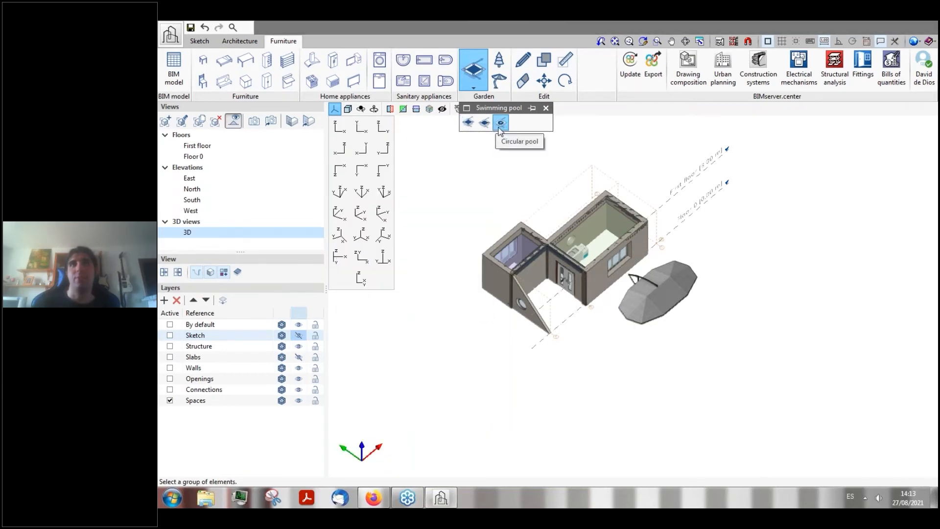
{"action": "left_click", "coordinate": [500, 122]}
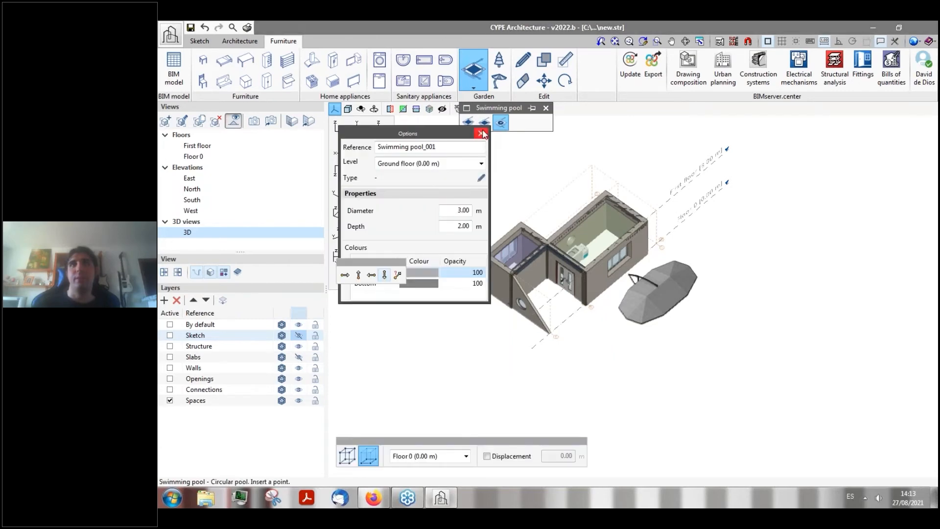
{"action": "left_click", "coordinate": [482, 133]}
- Draw a ground floor polyline swimming pool about 4.21 m by 5.04 m and 2.00 m deep, outdoors in front of the triangular wall
{"action": "left_click", "coordinate": [467, 123]}
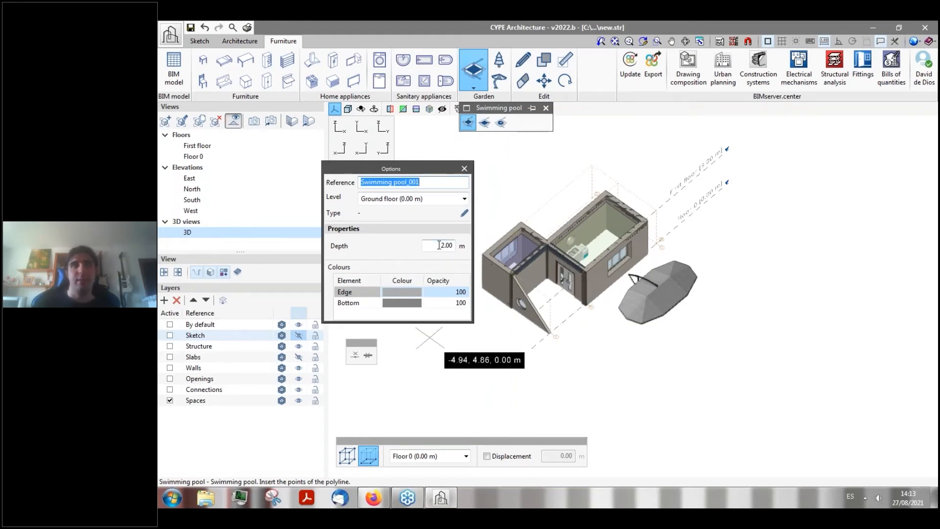
{"action": "left_click", "coordinate": [504, 390]}
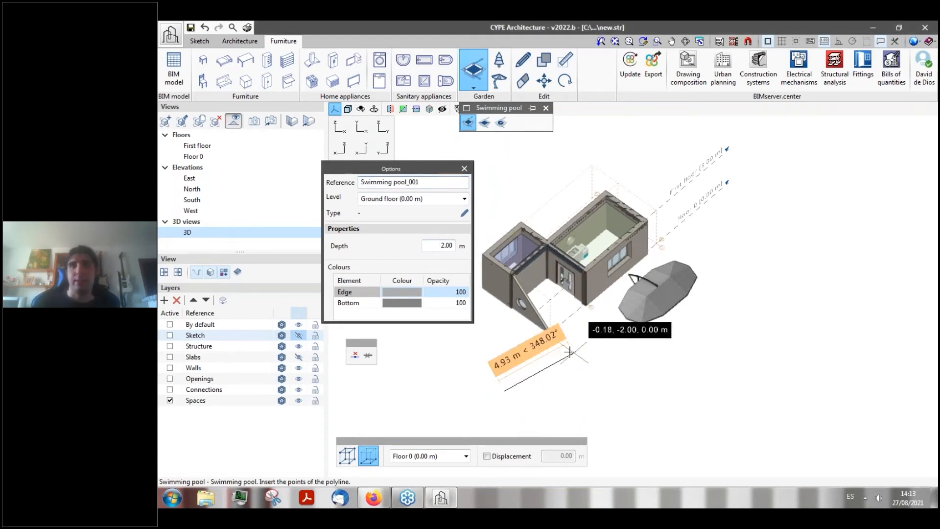
{"action": "left_click", "coordinate": [553, 348]}
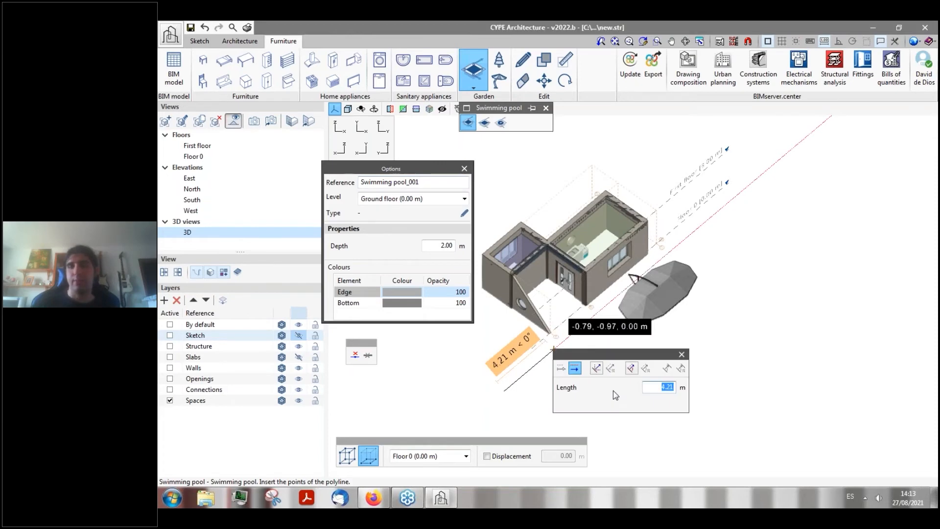
{"action": "key", "text": "Return"}
{"action": "left_click", "coordinate": [617, 394]}
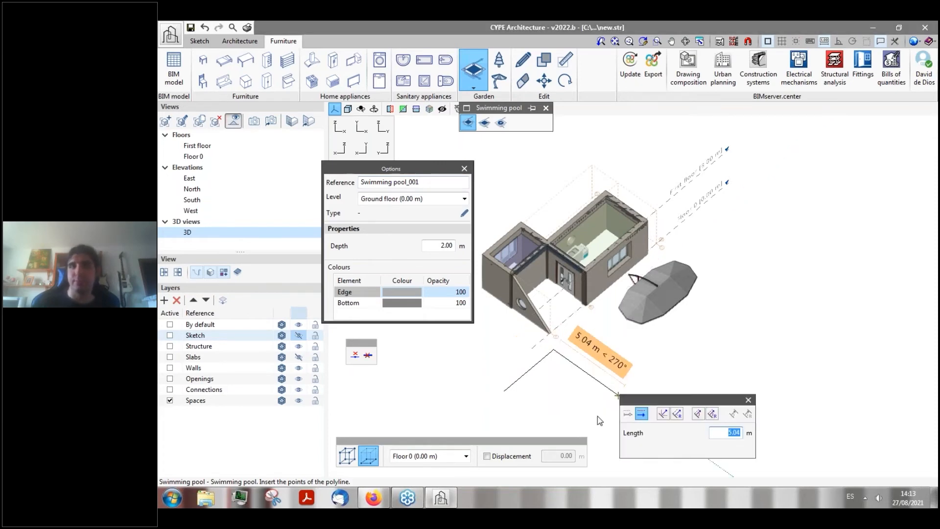
{"action": "key", "text": "Return"}
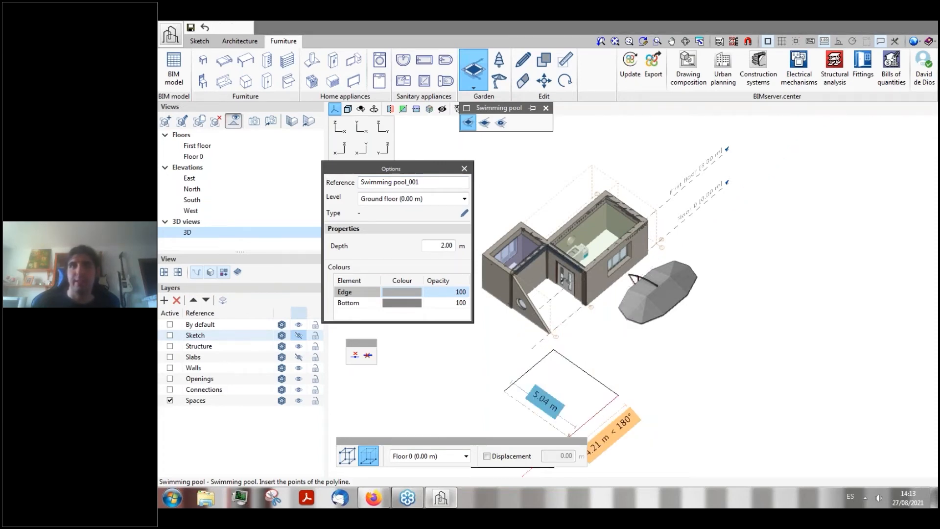
{"action": "left_click", "coordinate": [569, 434]}
{"action": "key", "text": "Return"}
{"action": "left_click", "coordinate": [507, 394]}
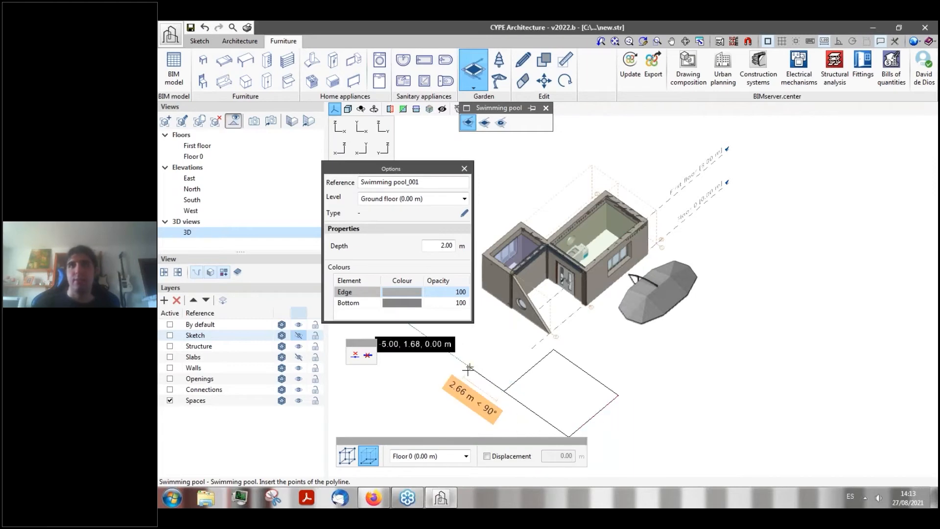
{"action": "right_click", "coordinate": [468, 370]}
- Set up ground floor vegetation using the Tree 1 type
{"action": "scroll", "coordinate": [714, 316], "scroll_direction": "down", "scroll_amount": 3}
{"action": "scroll", "coordinate": [646, 366], "scroll_direction": "up", "scroll_amount": 4}
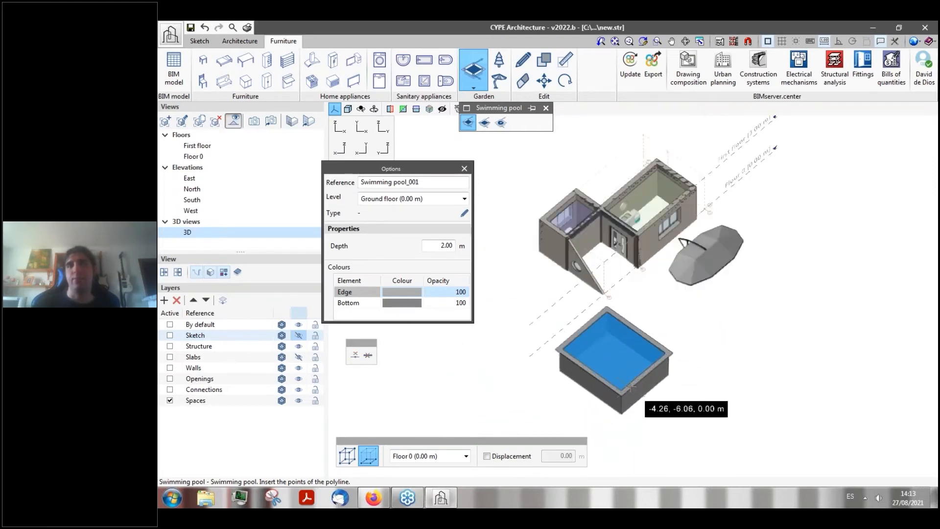
{"action": "middle_click_drag", "start_coordinate": [668, 408], "coordinate": [568, 230], "text": "shift"}
{"action": "left_click", "coordinate": [499, 60]}
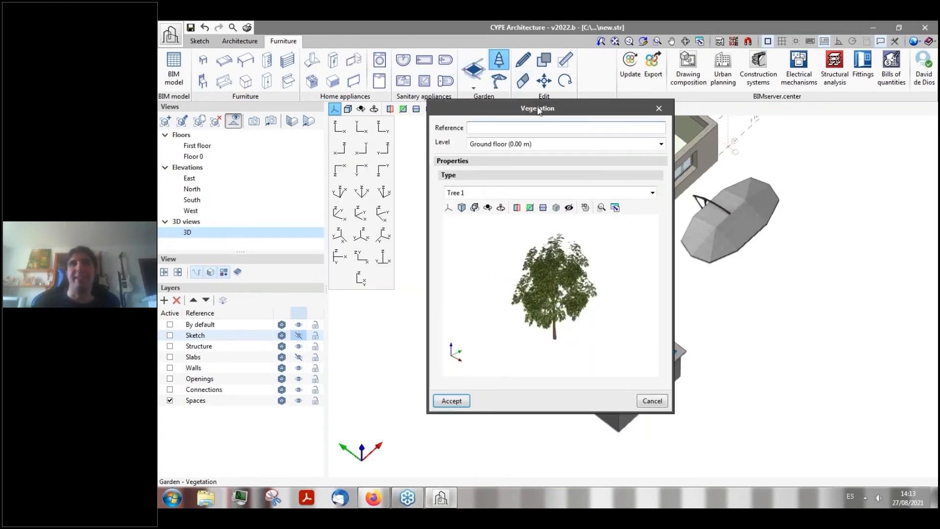
{"action": "left_click_drag", "start_coordinate": [626, 111], "coordinate": [445, 123]}
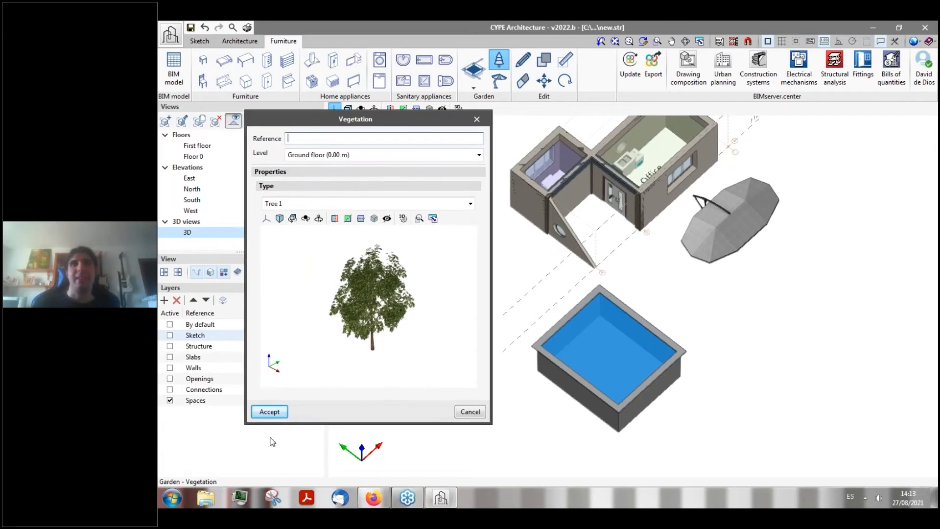
{"action": "left_click", "coordinate": [270, 411]}
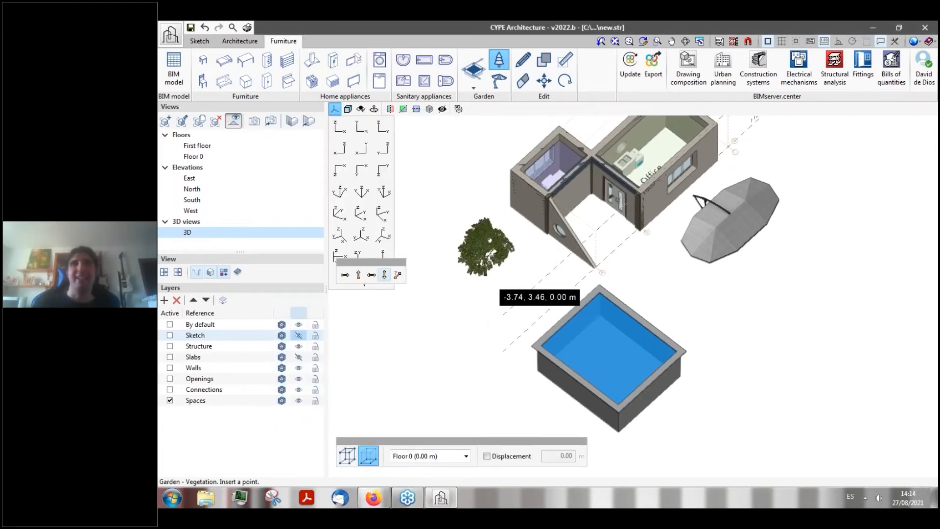
- Place two trees side by side outdoors, next to the triangular wall with the round window
{"action": "middle_click_drag", "start_coordinate": [507, 308], "coordinate": [534, 271]}
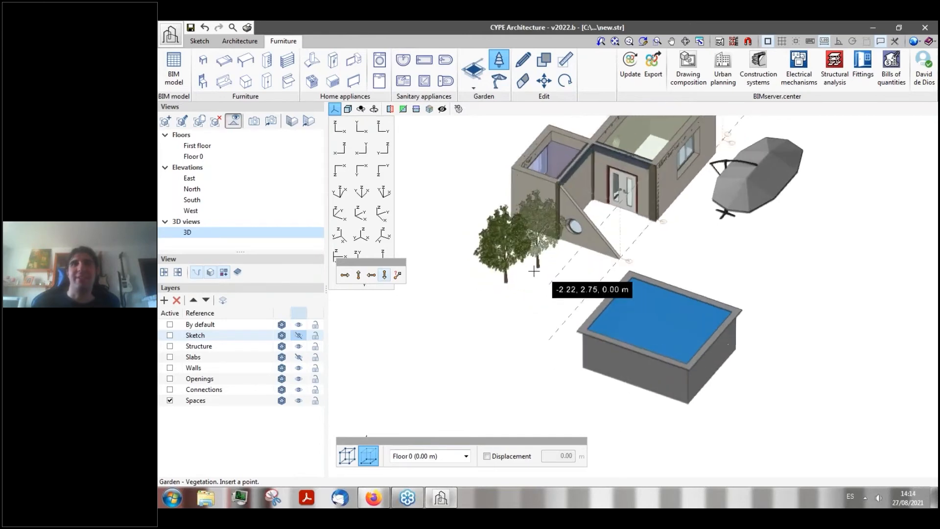
{"action": "scroll", "coordinate": [534, 270], "scroll_direction": "up", "scroll_amount": 2}
{"action": "left_click", "coordinate": [559, 285]}
{"action": "middle_click_drag", "start_coordinate": [490, 311], "coordinate": [469, 343]}
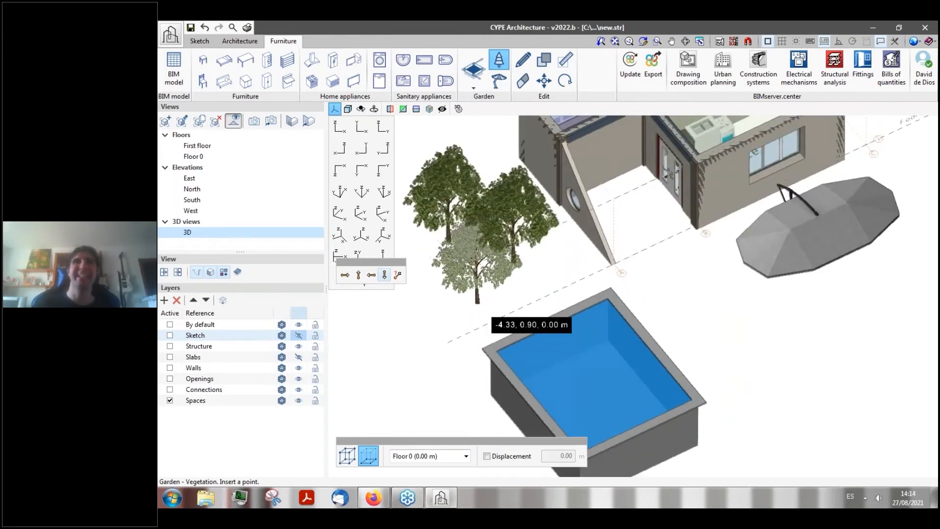
{"action": "middle_click_drag", "start_coordinate": [474, 307], "coordinate": [475, 329]}
- Make the Slabs and Sketch layers visible in the 3D view
{"action": "scroll", "coordinate": [476, 330], "scroll_direction": "down", "scroll_amount": 2}
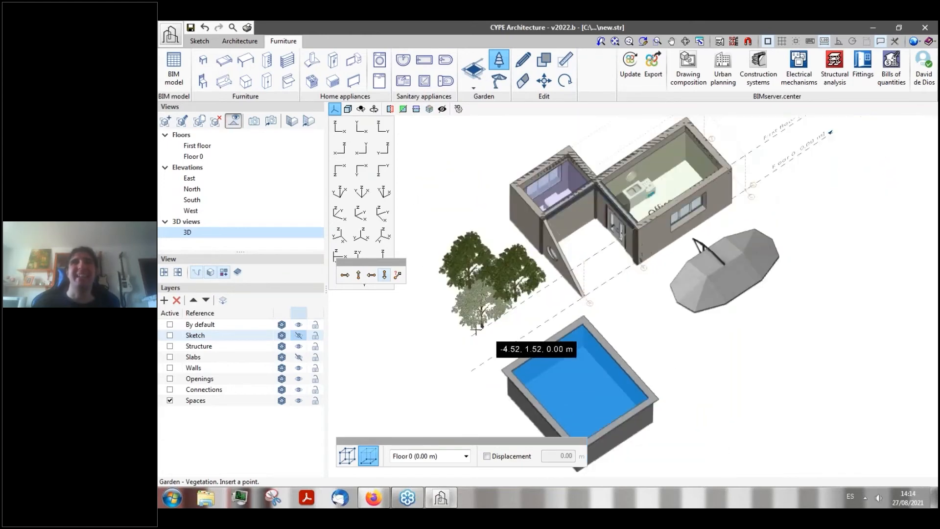
{"action": "scroll", "coordinate": [475, 330], "scroll_direction": "down", "scroll_amount": 2}
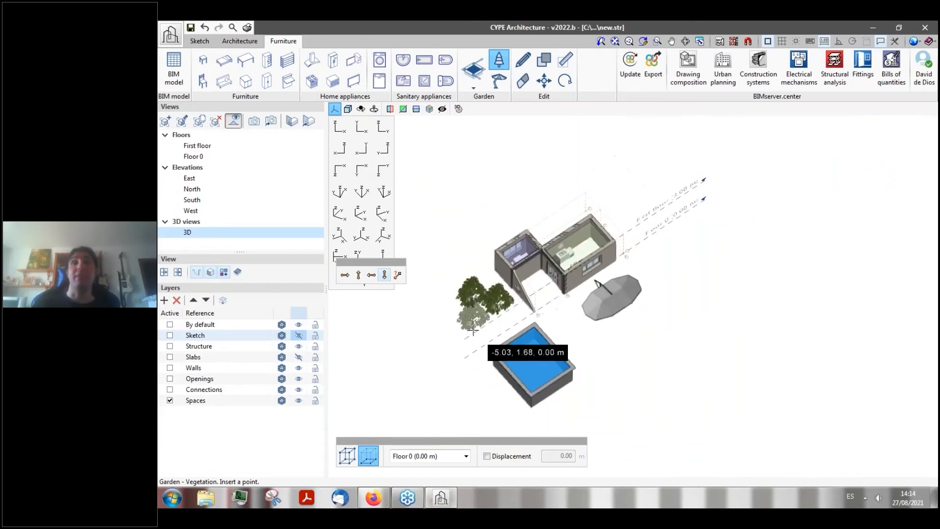
{"action": "left_click", "coordinate": [298, 357]}
{"action": "left_click", "coordinate": [299, 335]}
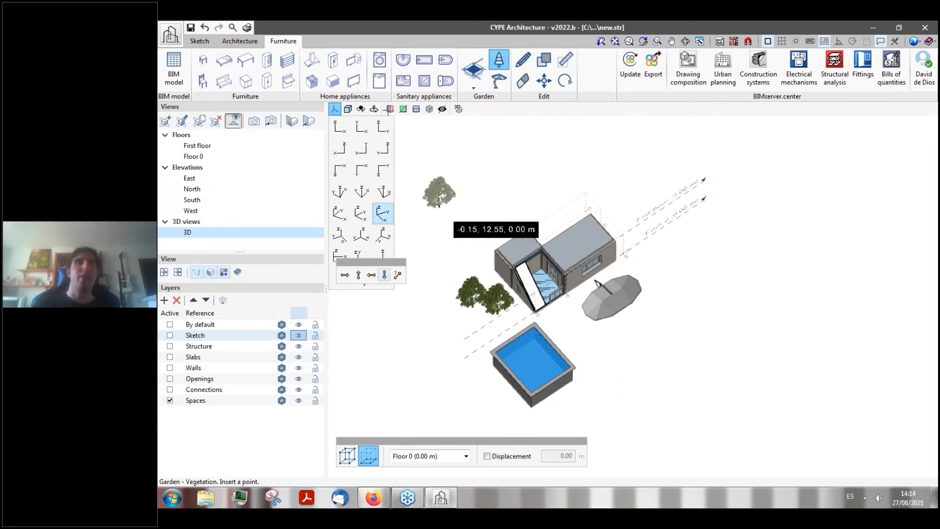
{"action": "left_click", "coordinate": [200, 41]}
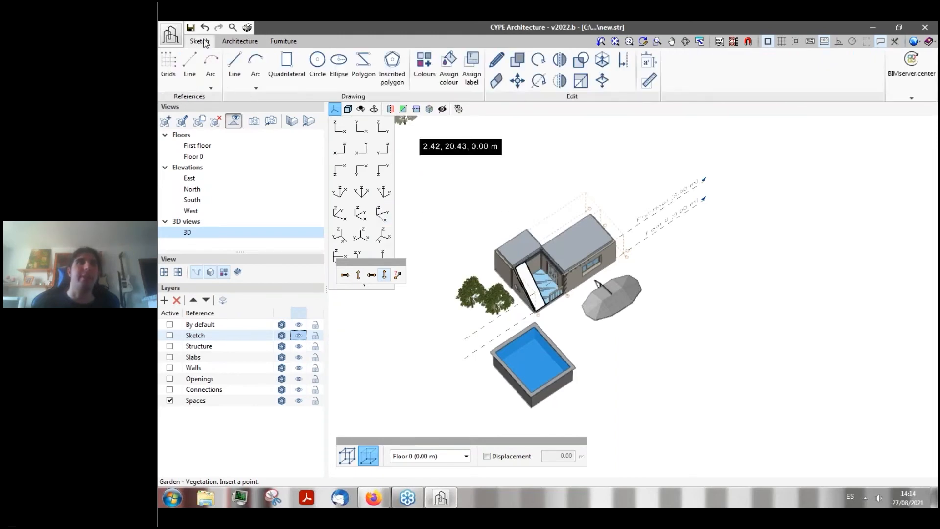
{"action": "left_click", "coordinate": [232, 43]}
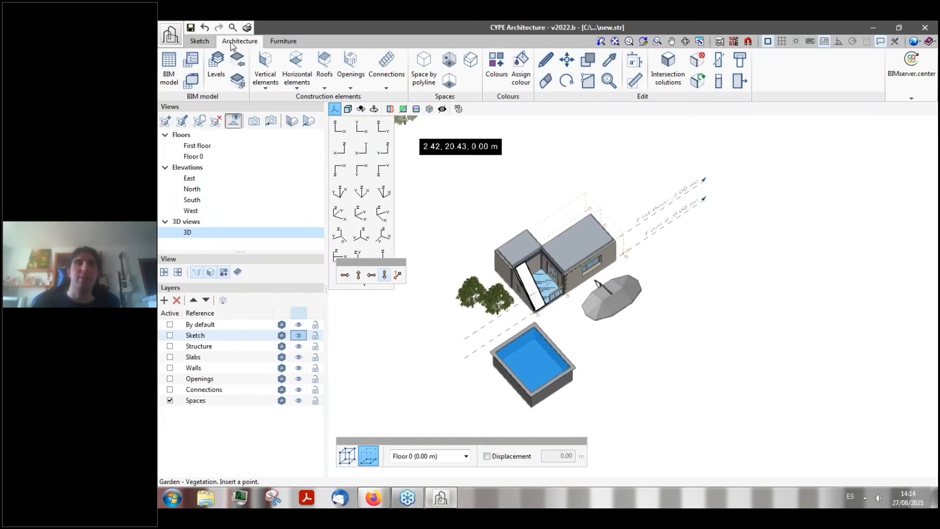
{"action": "left_click", "coordinate": [288, 42]}
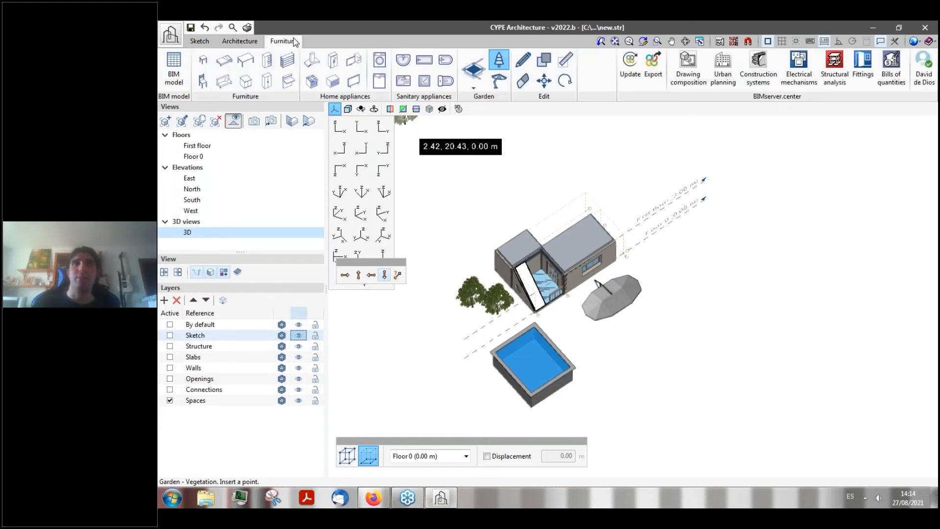
- Cut the 3D model with a horizontal section through the ground floor to examine the furnished interior
{"action": "left_click", "coordinate": [417, 109]}
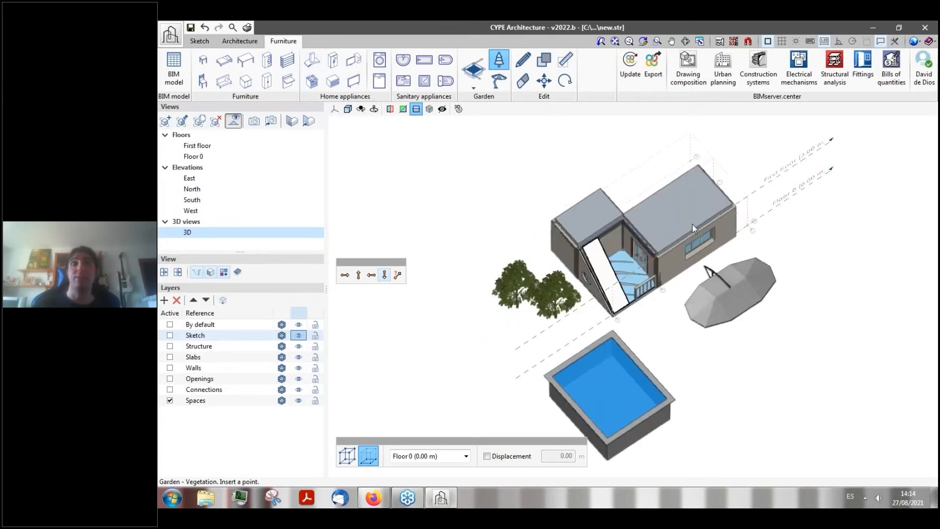
{"action": "scroll", "coordinate": [454, 280], "scroll_direction": "down", "scroll_amount": 2}
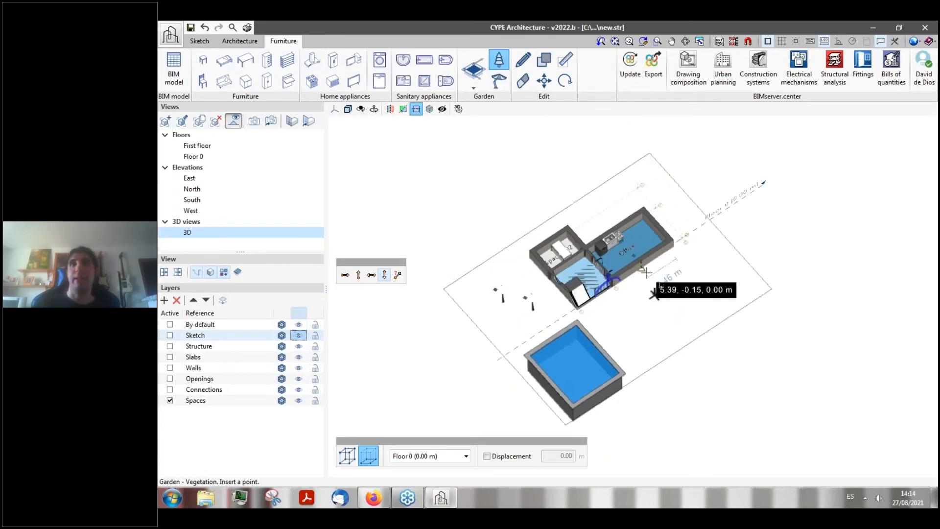
{"action": "scroll", "coordinate": [646, 272], "scroll_direction": "up", "scroll_amount": 3}
{"action": "scroll", "coordinate": [646, 272], "scroll_direction": "up", "scroll_amount": 1}
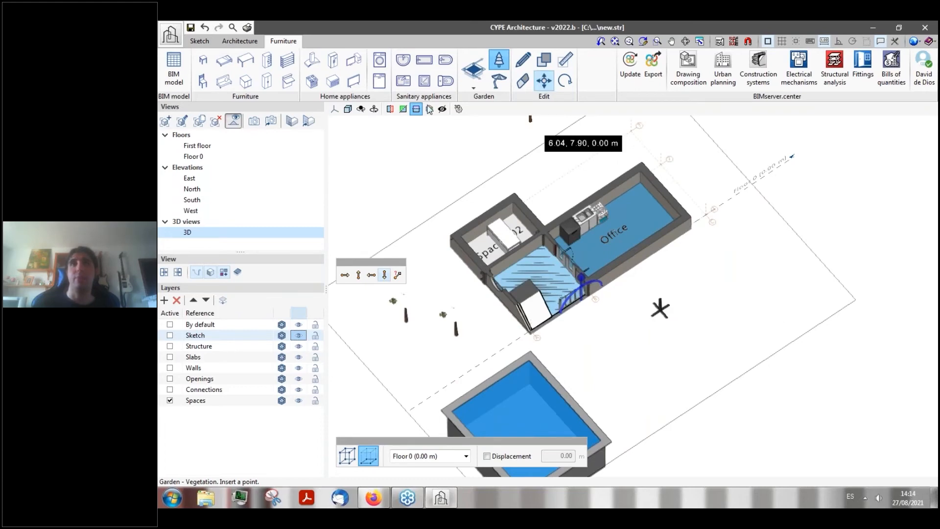
- Finish placing vegetation and examine the sectioned ground floor together with the pool and garden
{"action": "scroll", "coordinate": [440, 288], "scroll_direction": "down", "scroll_amount": 1}
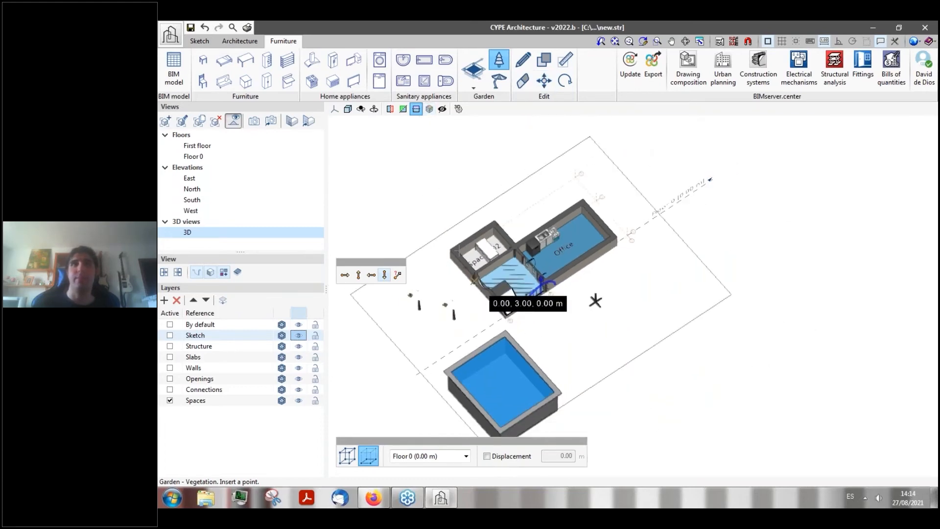
{"action": "scroll", "coordinate": [469, 281], "scroll_direction": "up", "scroll_amount": 1}
{"action": "right_click", "coordinate": [469, 281]}
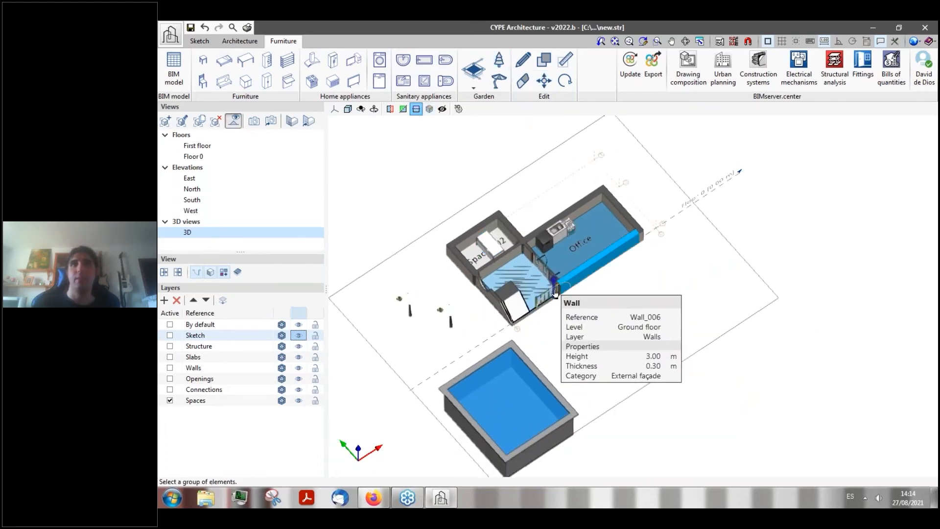
{"action": "scroll", "coordinate": [539, 289], "scroll_direction": "up", "scroll_amount": 2}
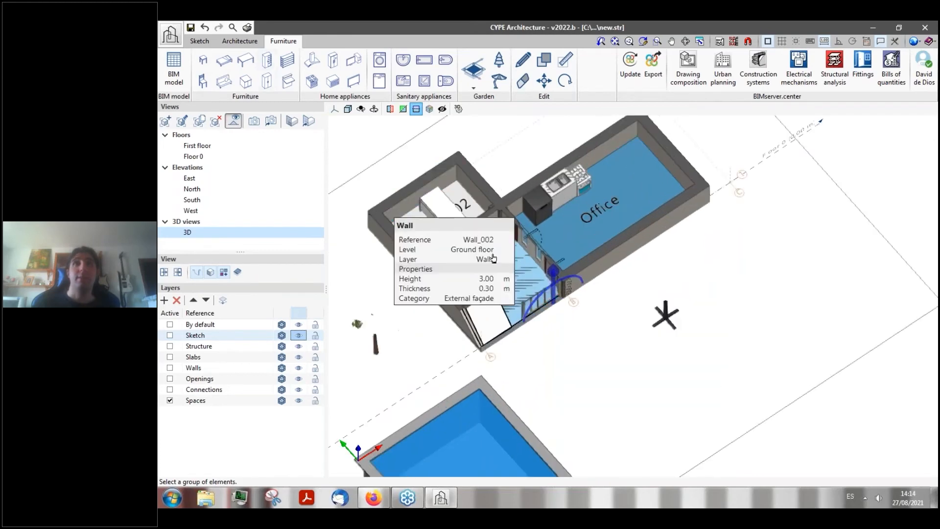
{"action": "scroll", "coordinate": [493, 258], "scroll_direction": "down", "scroll_amount": 3}
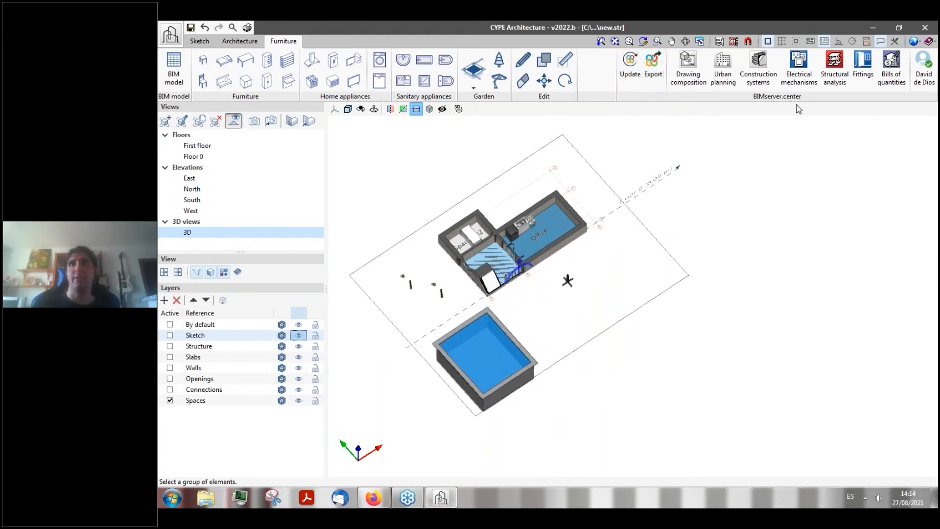
- Export the model to the BIM project as Architecture-New with the description "CYPE Arch."
{"action": "left_click", "coordinate": [651, 78]}
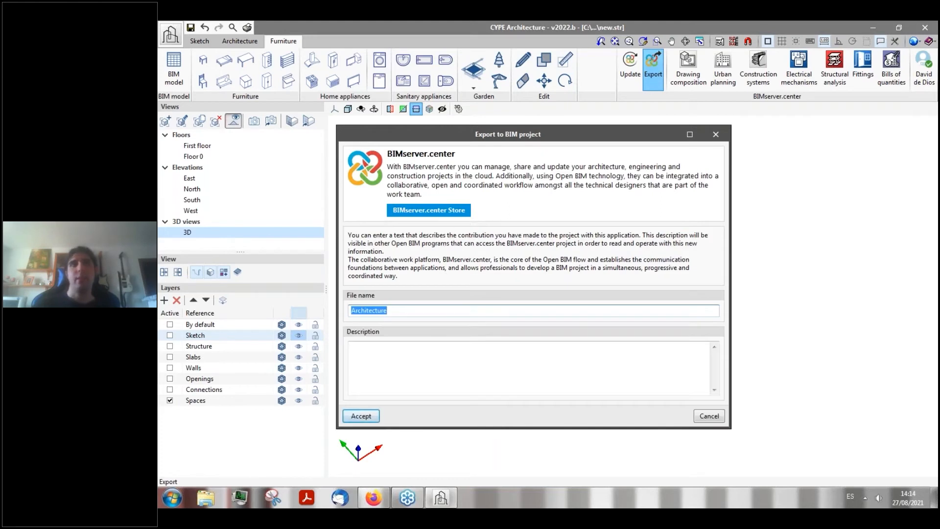
{"action": "left_click", "coordinate": [395, 310]}
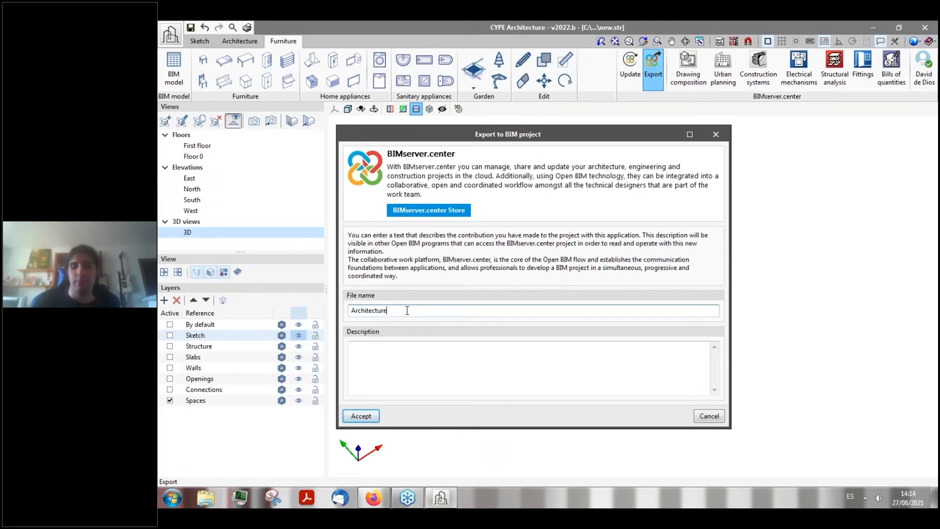
{"action": "type", "text": "-New"}
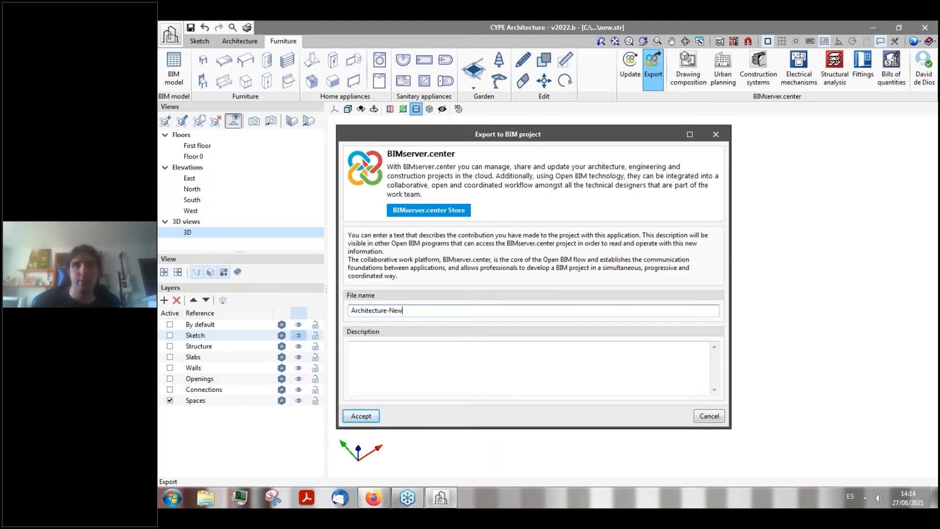
{"action": "key", "text": "Tab"}
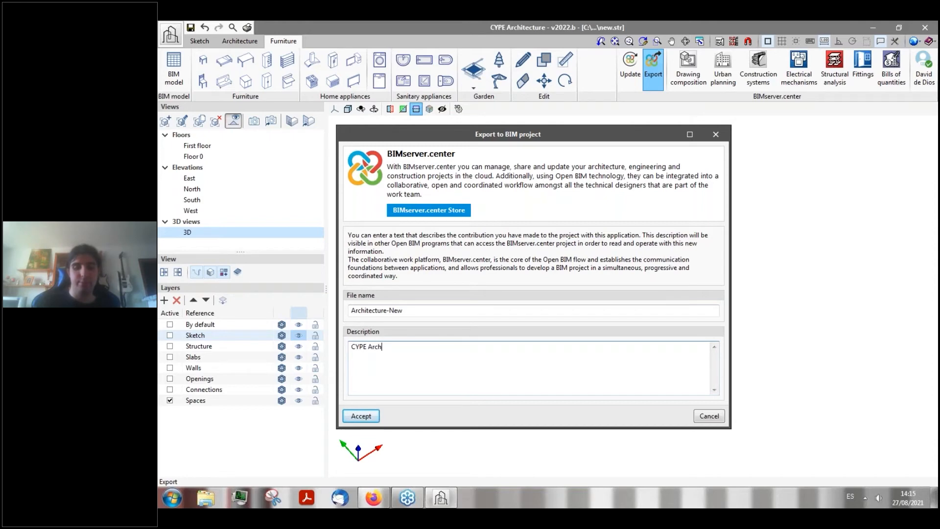
{"action": "type", "text": "CYPE Arch."}
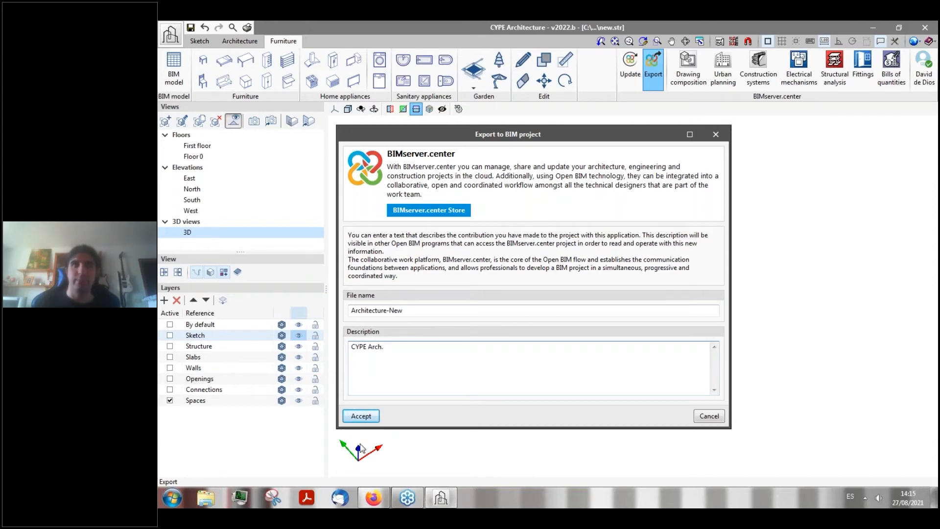
{"action": "left_click", "coordinate": [366, 416]}
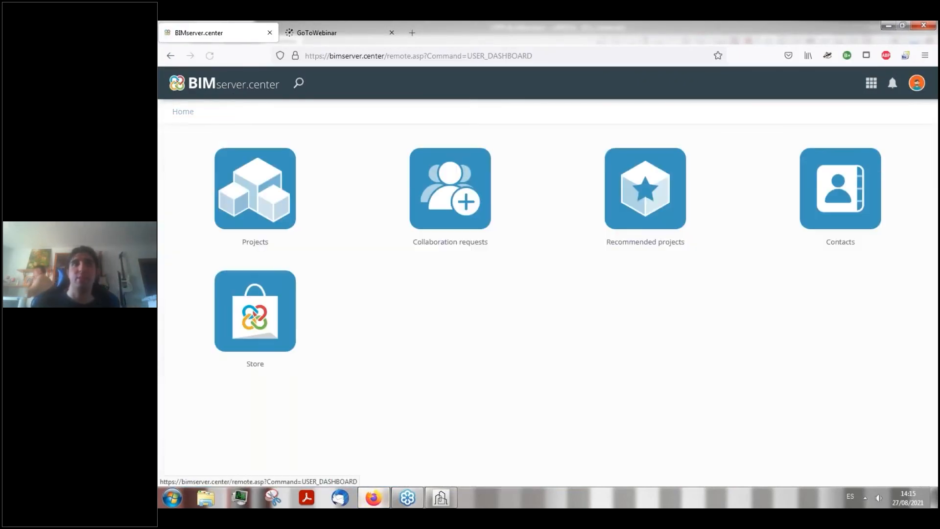
- Open the BIMserver.center Store from the dashboard and search its applications for "BIM Essentials"
{"action": "left_click", "coordinate": [255, 321]}
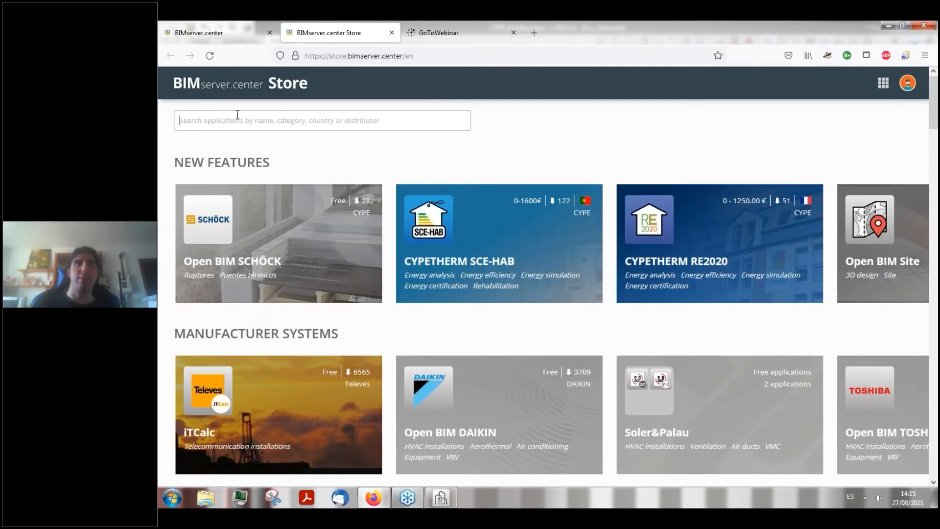
{"action": "left_click", "coordinate": [238, 116]}
{"action": "type", "text": "BI"}
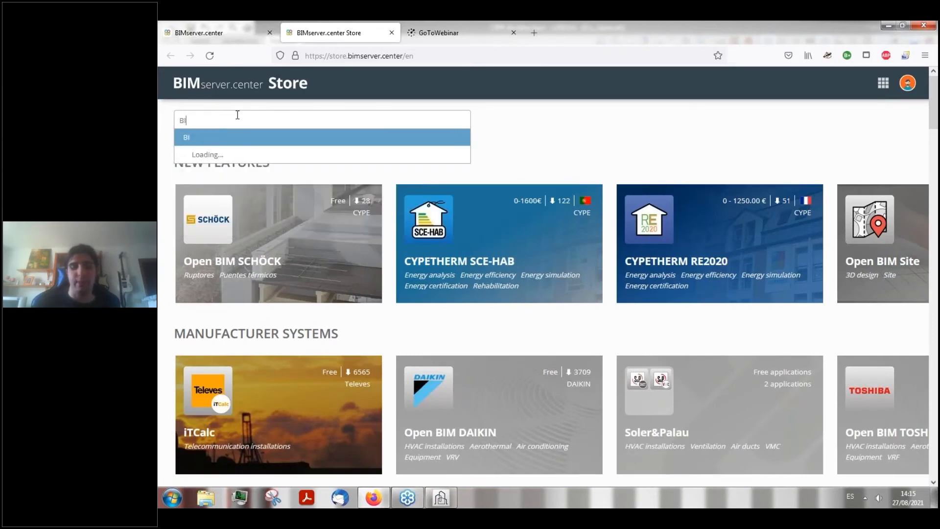
{"action": "type", "text": "M Essentials"}
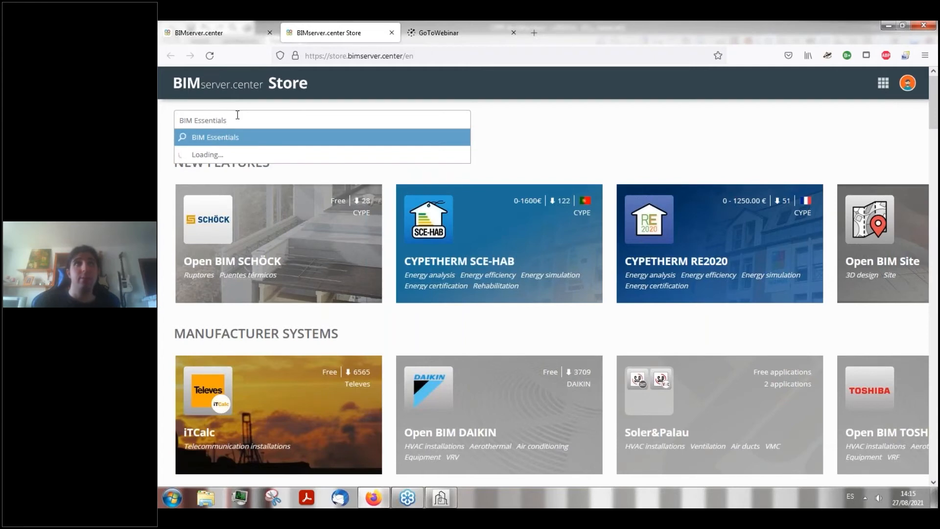
{"action": "key", "text": "Return"}
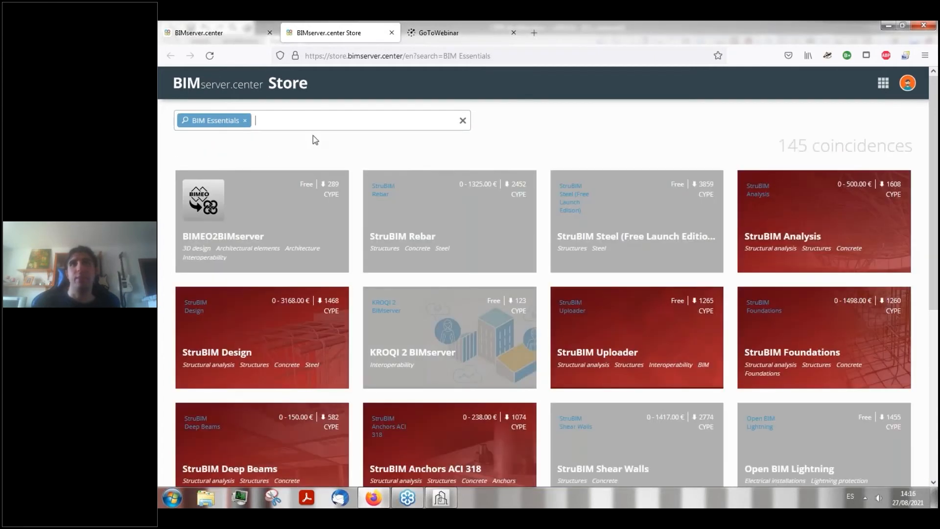
- Look through the applications found in the store and examine the Open BIM Quantities page, returning to the results
{"action": "scroll", "coordinate": [348, 150], "scroll_direction": "down", "scroll_amount": 5}
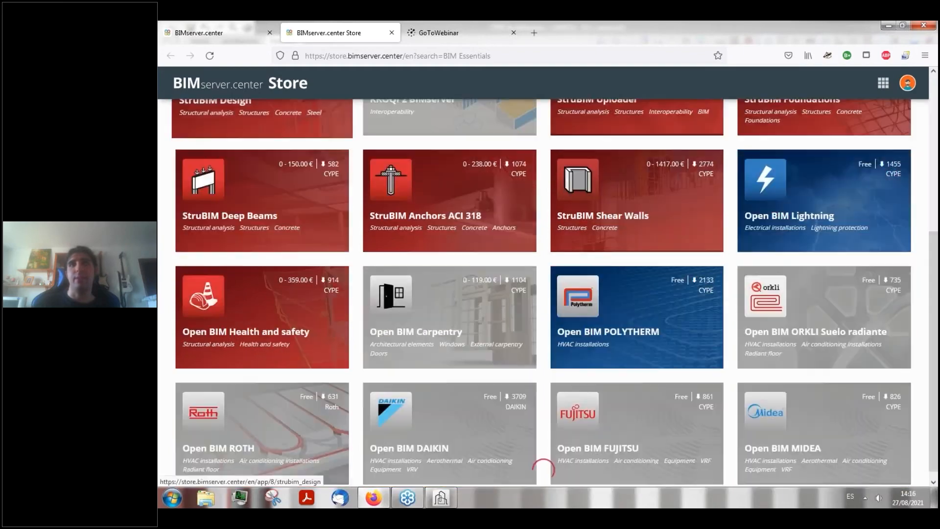
{"action": "scroll", "coordinate": [437, 272], "scroll_direction": "up", "scroll_amount": 5}
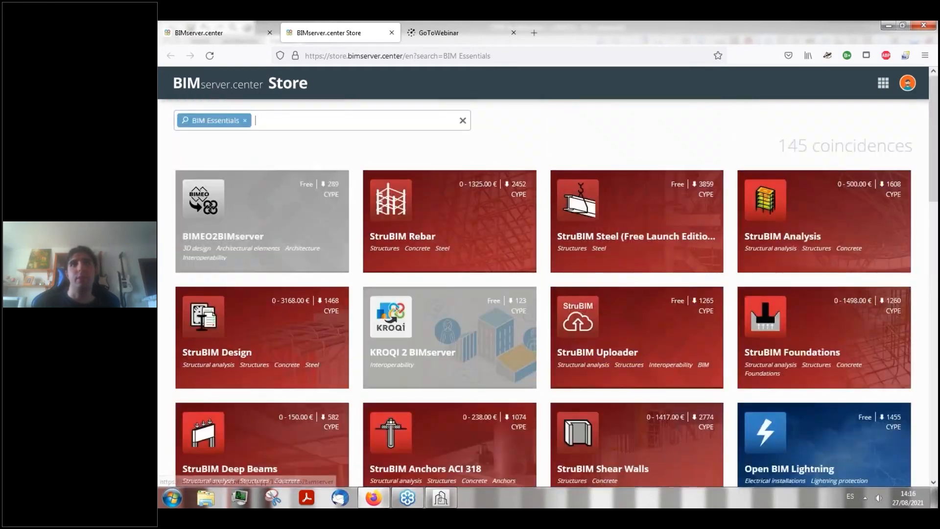
{"action": "scroll", "coordinate": [263, 122], "scroll_direction": "down", "scroll_amount": 5}
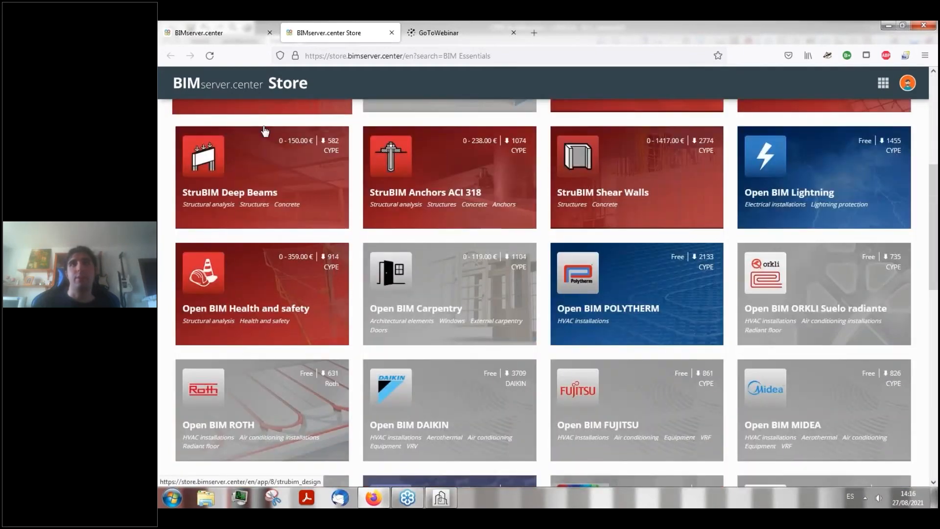
{"action": "scroll", "coordinate": [264, 131], "scroll_direction": "down", "scroll_amount": 7}
{"action": "scroll", "coordinate": [294, 279], "scroll_direction": "up", "scroll_amount": 2}
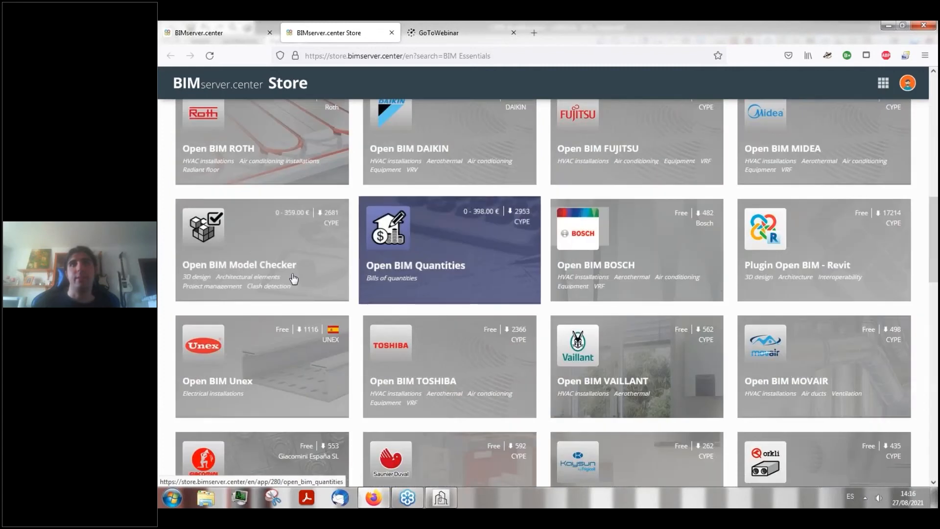
{"action": "left_click", "coordinate": [491, 306]}
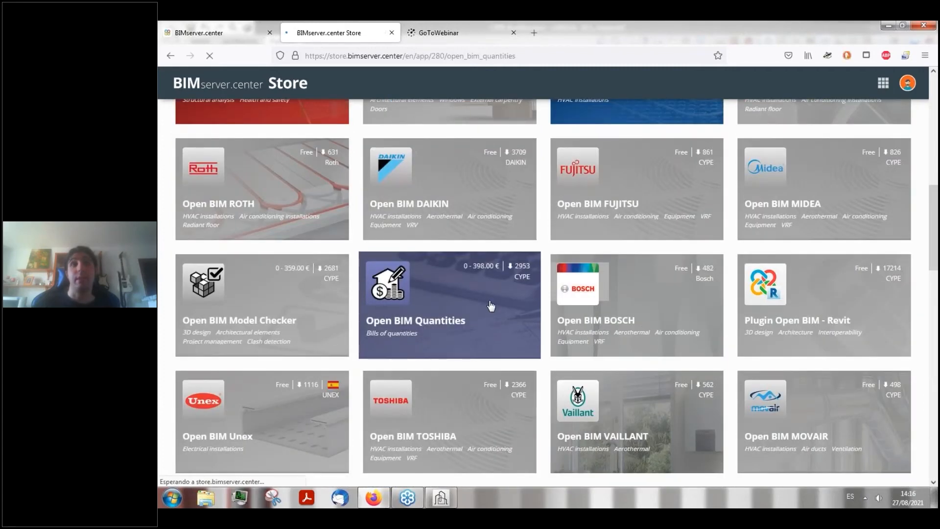
{"action": "scroll", "coordinate": [498, 309], "scroll_direction": "down", "scroll_amount": 4}
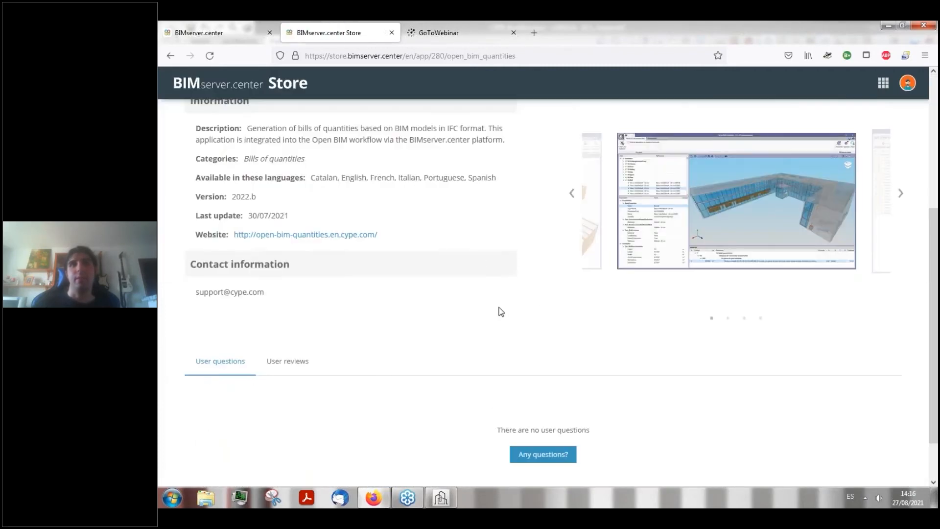
{"action": "scroll", "coordinate": [485, 311], "scroll_direction": "up", "scroll_amount": 4}
{"action": "left_click", "coordinate": [165, 61]}
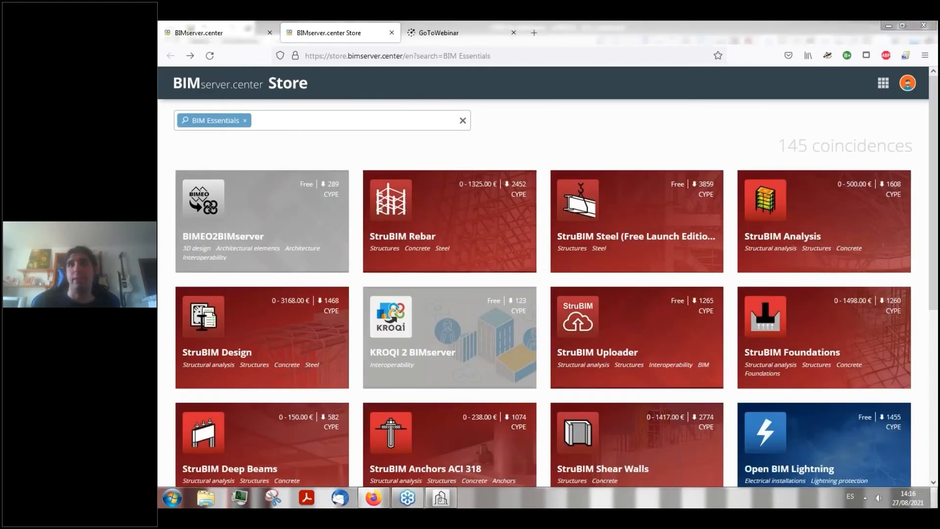
- Show the desktop and point out the Open BIM Site, CYPE Architecture and Open BIM Construction Systems shortcuts one after another
{"action": "left_click", "coordinate": [889, 25]}
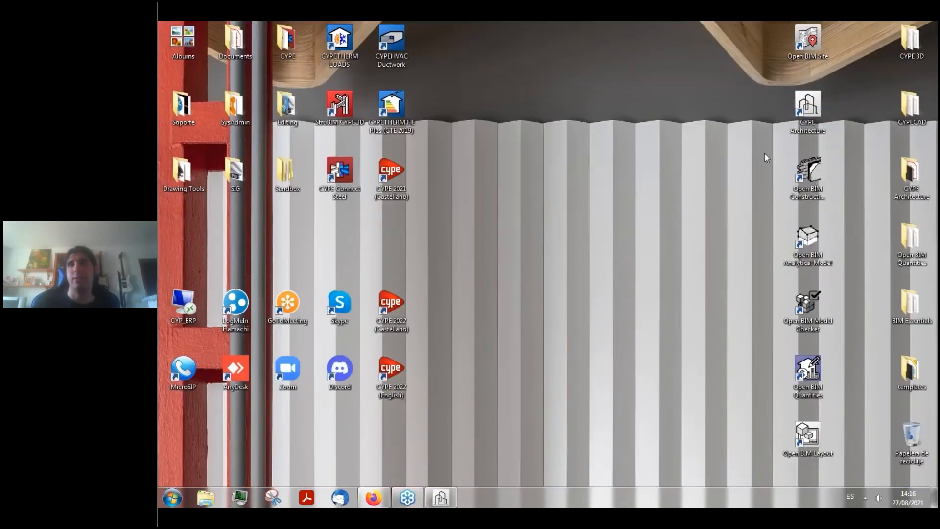
{"action": "double_click", "coordinate": [787, 33]}
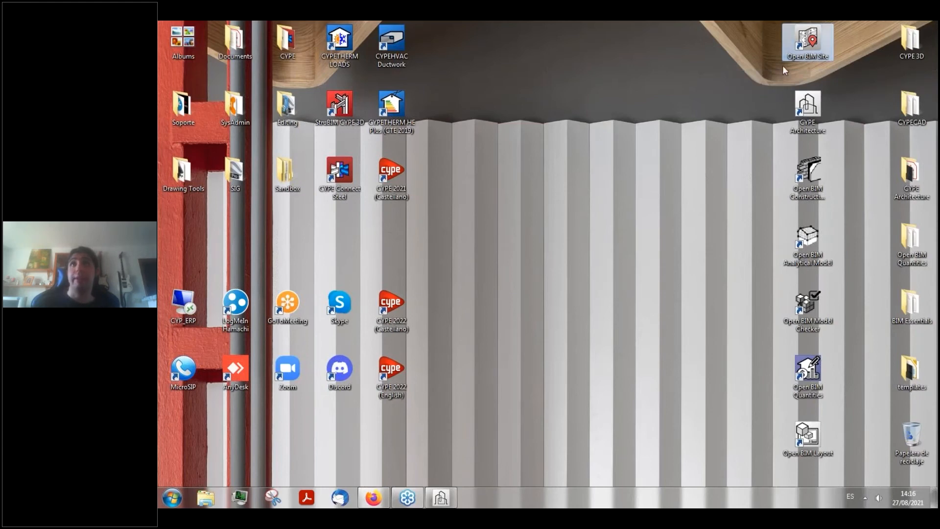
{"action": "left_click", "coordinate": [802, 119]}
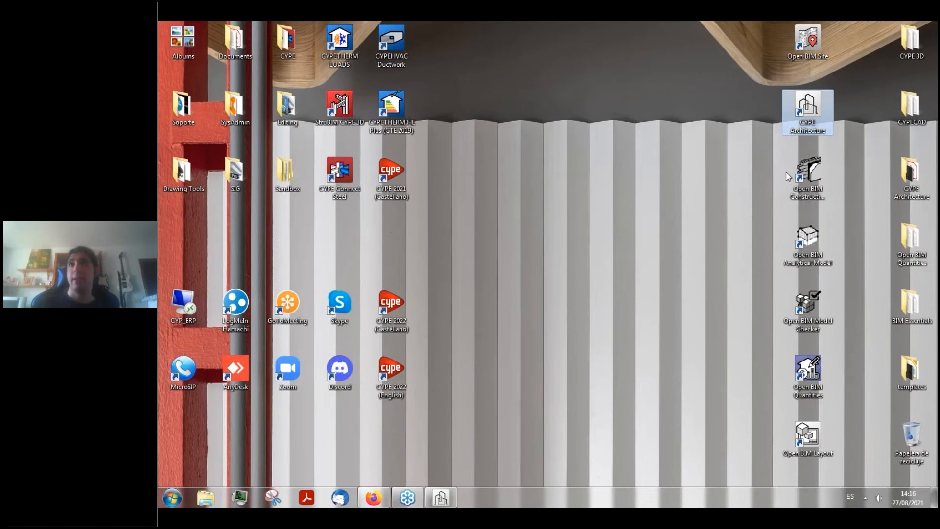
{"action": "left_click", "coordinate": [801, 177]}
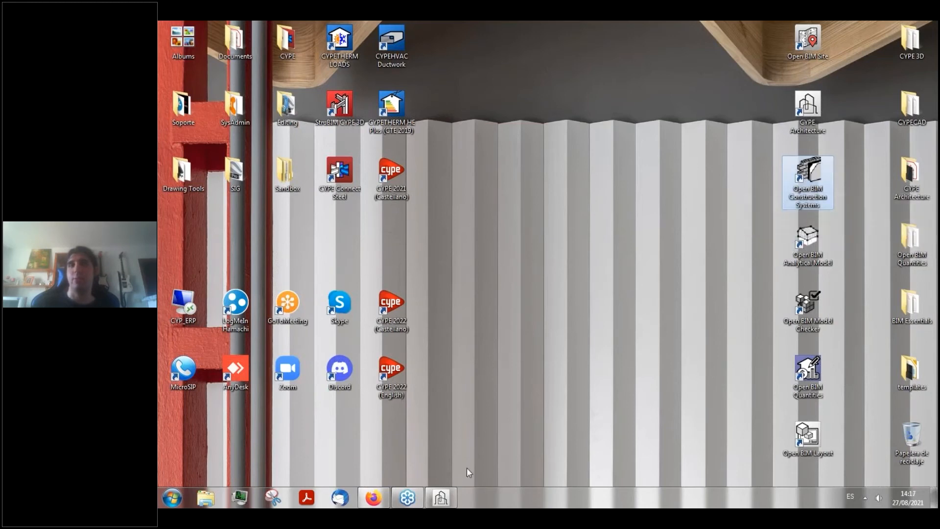
- Switch to CYPE Architecture, dismiss the export message, and inspect the properties of external façade wall Wall_001 without editing them
{"action": "left_click", "coordinate": [441, 490]}
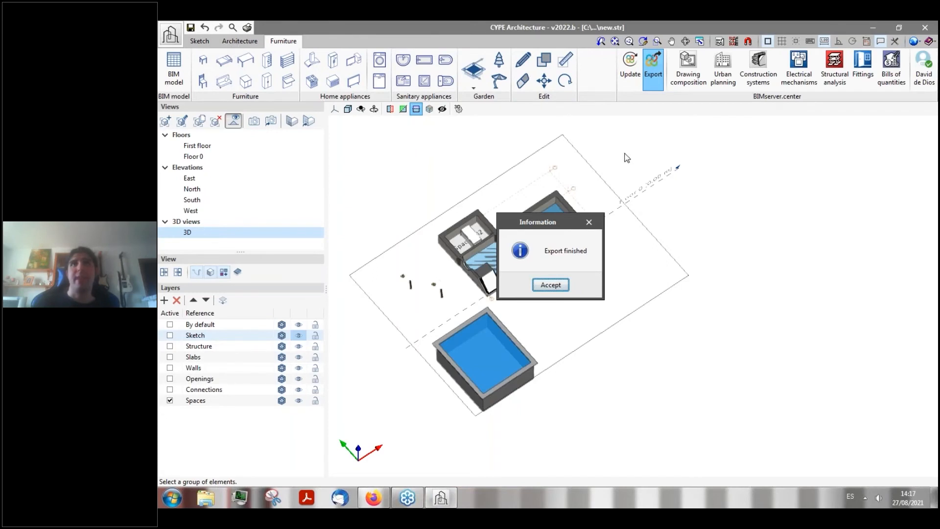
{"action": "left_click", "coordinate": [553, 285]}
{"action": "left_click", "coordinate": [239, 41]}
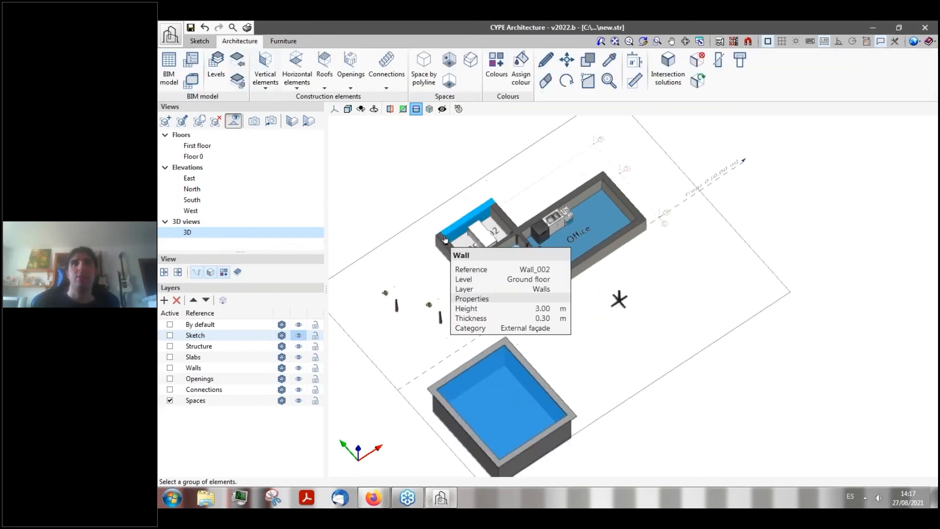
{"action": "scroll", "coordinate": [445, 239], "scroll_direction": "up", "scroll_amount": 5}
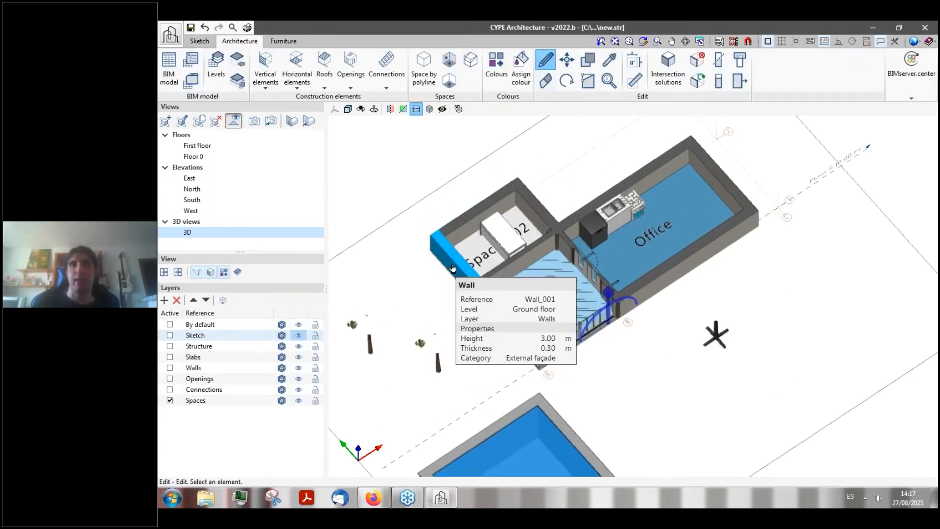
{"action": "left_click", "coordinate": [448, 267]}
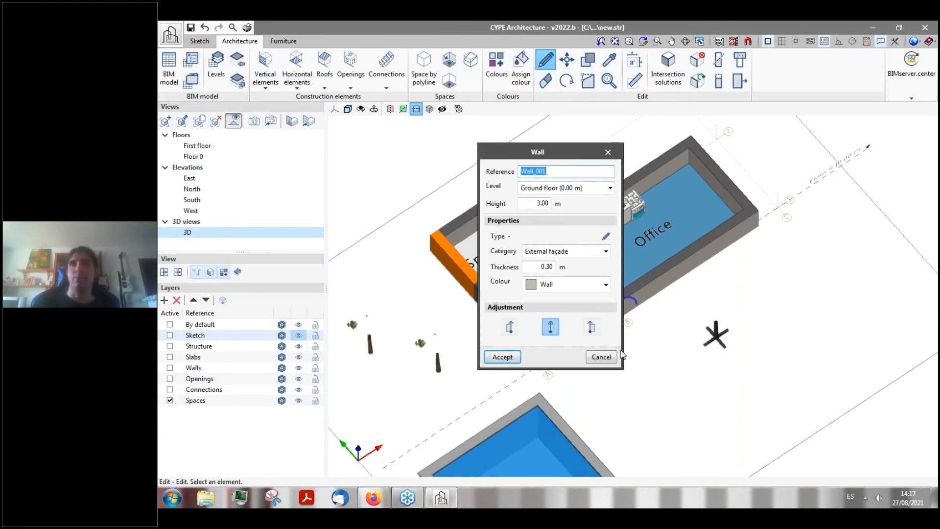
{"action": "left_click", "coordinate": [601, 357]}
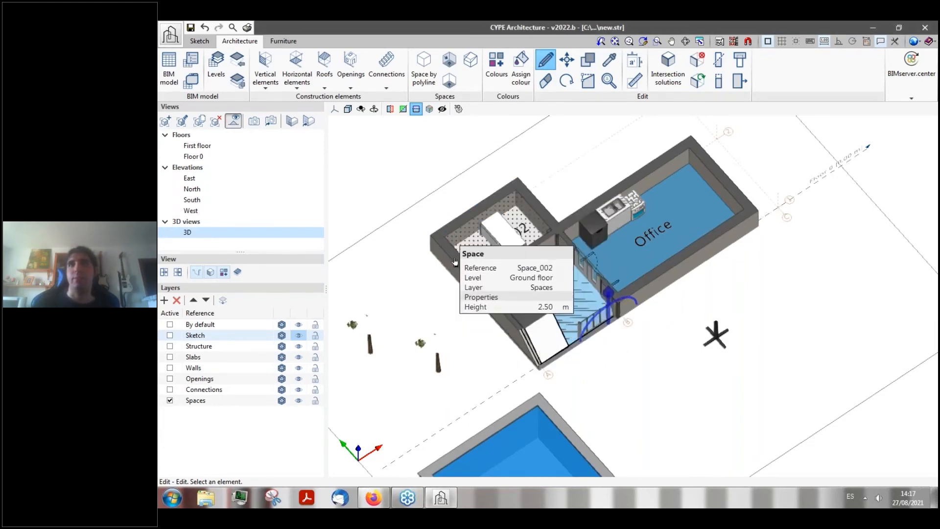
- Return to the desktop and launch Open BIM Analytical Model
{"action": "left_click", "coordinate": [935, 498]}
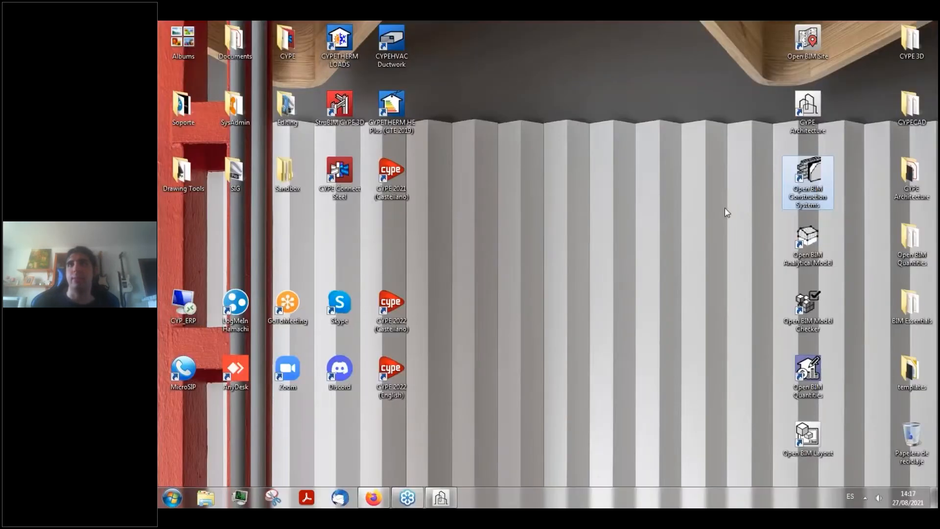
{"action": "left_click", "coordinate": [800, 126]}
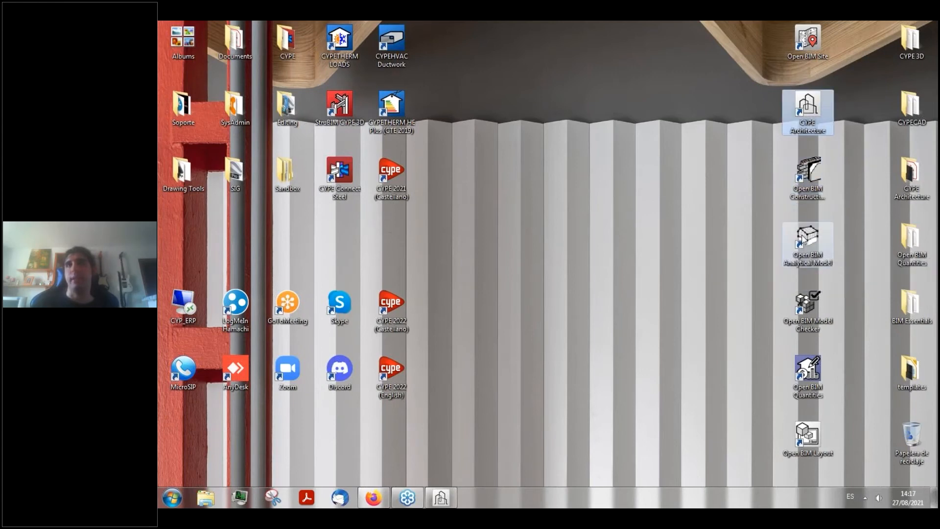
{"action": "mouse_move", "coordinate": [803, 239]}
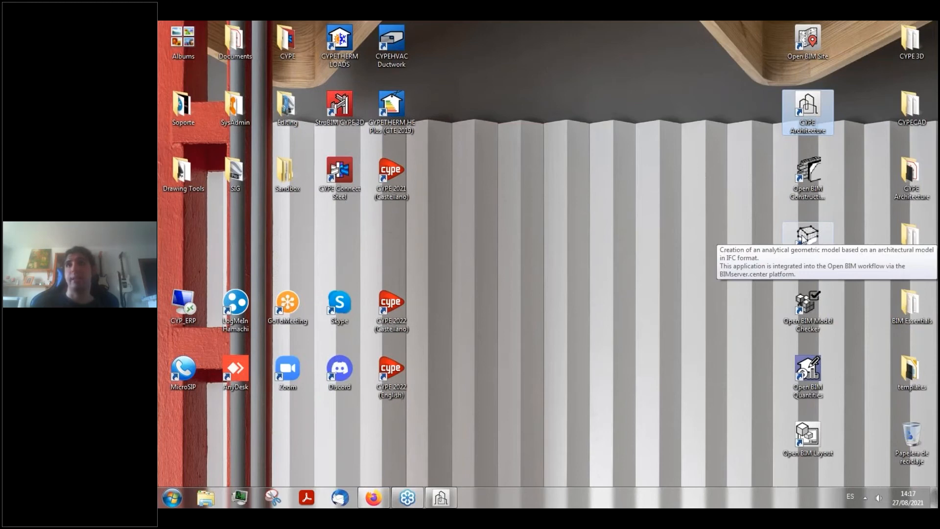
{"action": "left_click", "coordinate": [793, 245]}
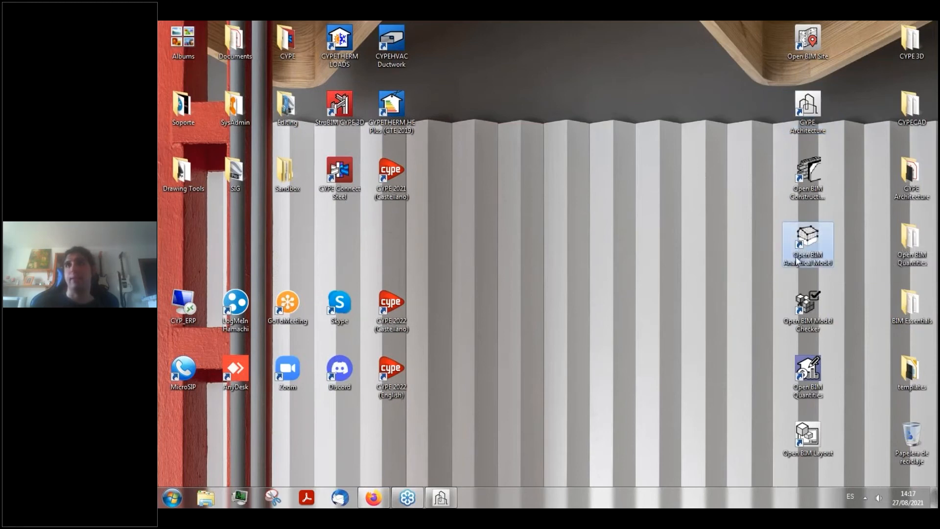
{"action": "mouse_move", "coordinate": [810, 254]}
{"action": "double_click", "coordinate": [810, 252]}
{"action": "left_click", "coordinate": [756, 315]}
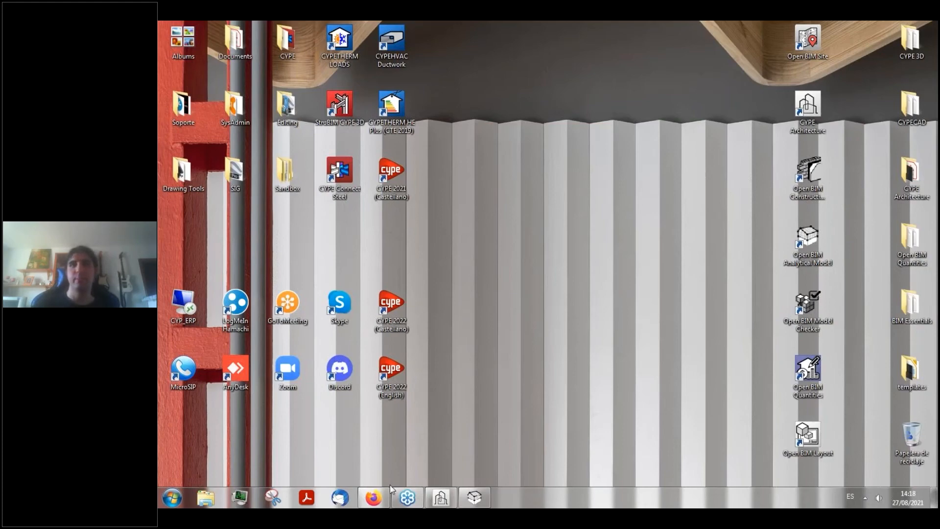
- Switch to BIMserver.center in the browser, open the BIM Essentials Demo project and examine its Architecture-New entry under recent activity
{"action": "left_click", "coordinate": [384, 498]}
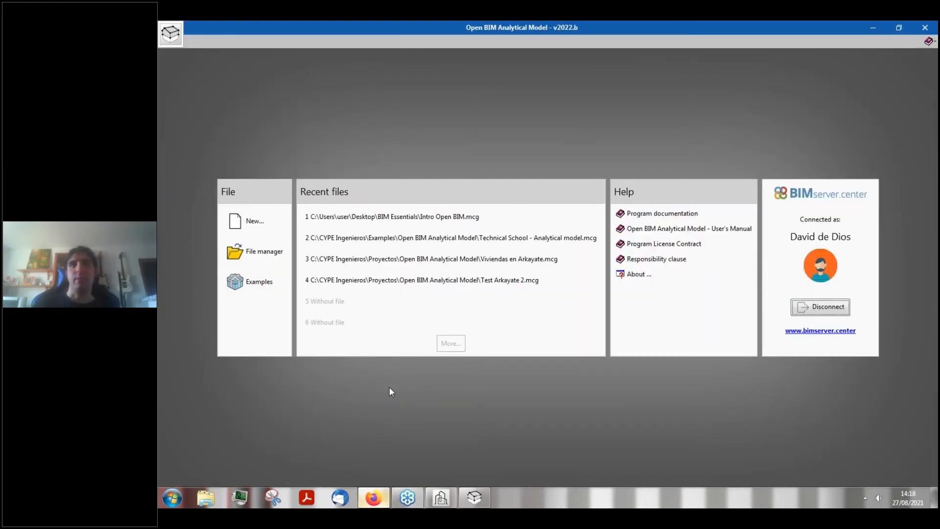
{"action": "left_click", "coordinate": [441, 497]}
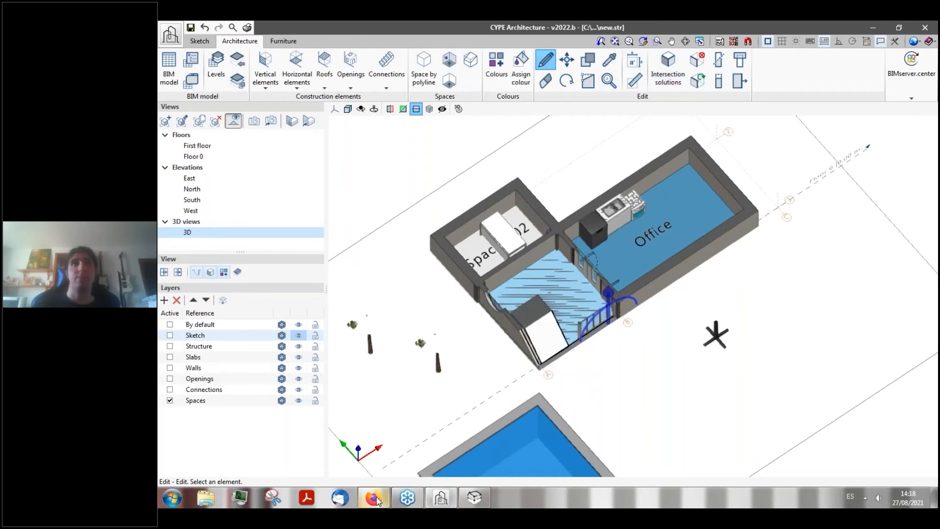
{"action": "left_click", "coordinate": [379, 498]}
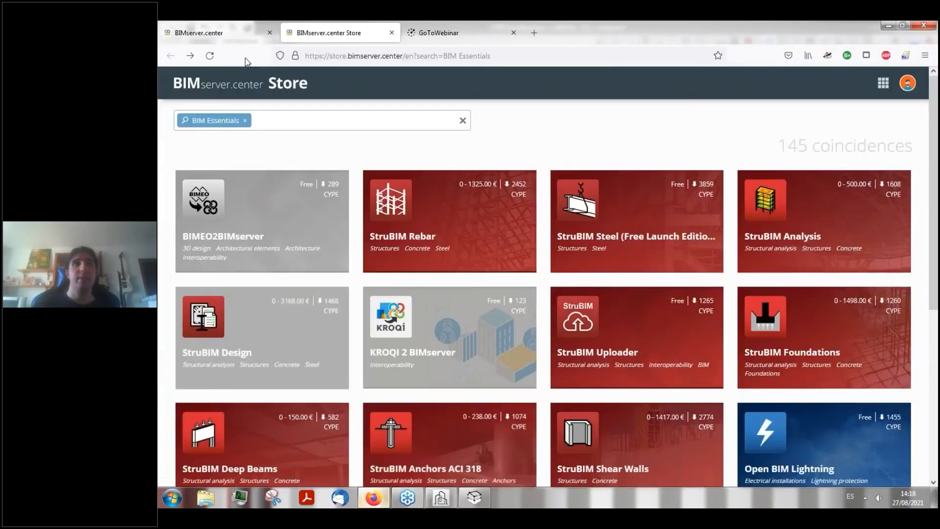
{"action": "left_click", "coordinate": [226, 30]}
{"action": "left_click", "coordinate": [261, 210]}
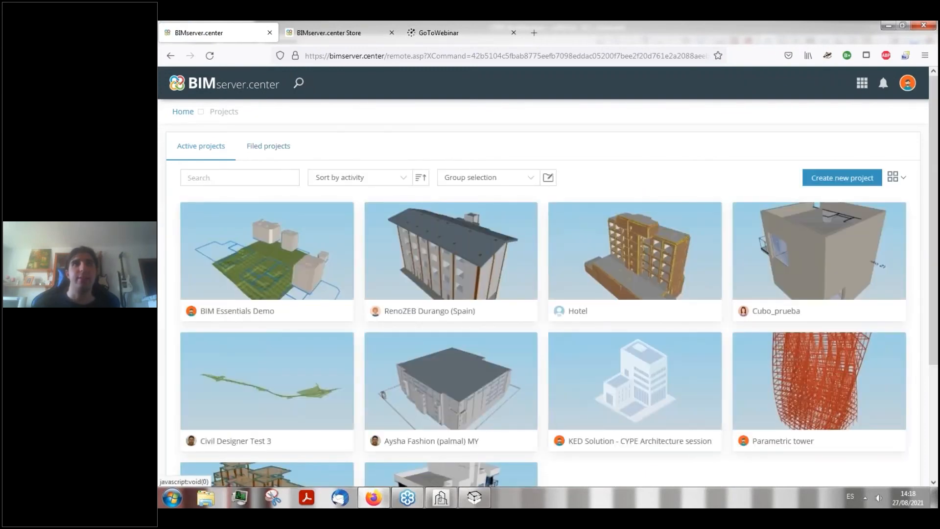
{"action": "left_click", "coordinate": [283, 257]}
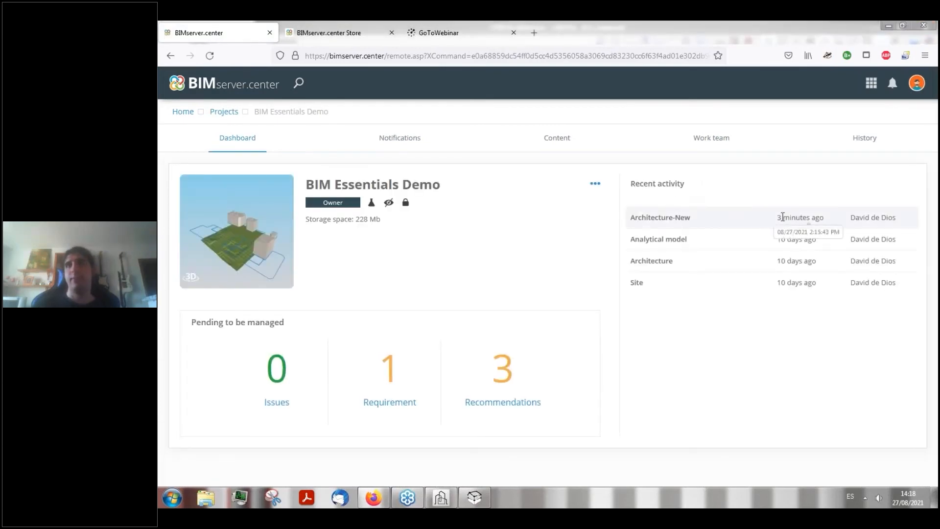
{"action": "left_click_drag", "start_coordinate": [774, 217], "coordinate": [860, 217]}
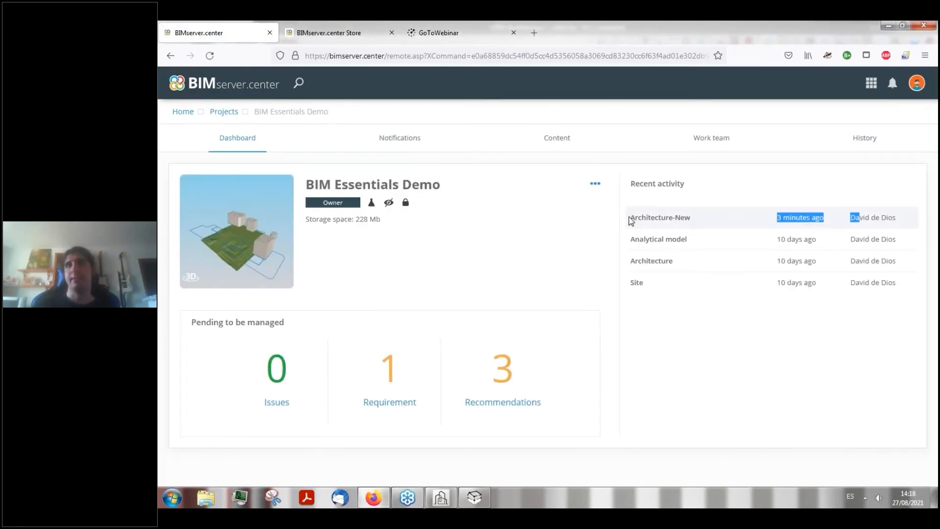
{"action": "left_click_drag", "start_coordinate": [631, 221], "coordinate": [690, 217]}
- View the project's contributions and examine the files associated with Architecture-New, closing the file list when done
{"action": "left_click", "coordinate": [553, 140]}
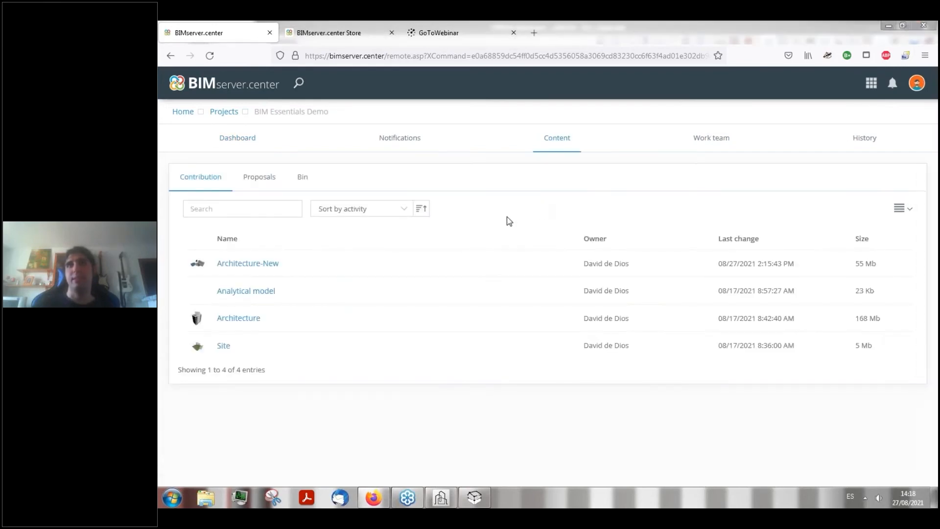
{"action": "left_click", "coordinate": [250, 269]}
{"action": "scroll", "coordinate": [720, 294], "scroll_direction": "down", "scroll_amount": 1}
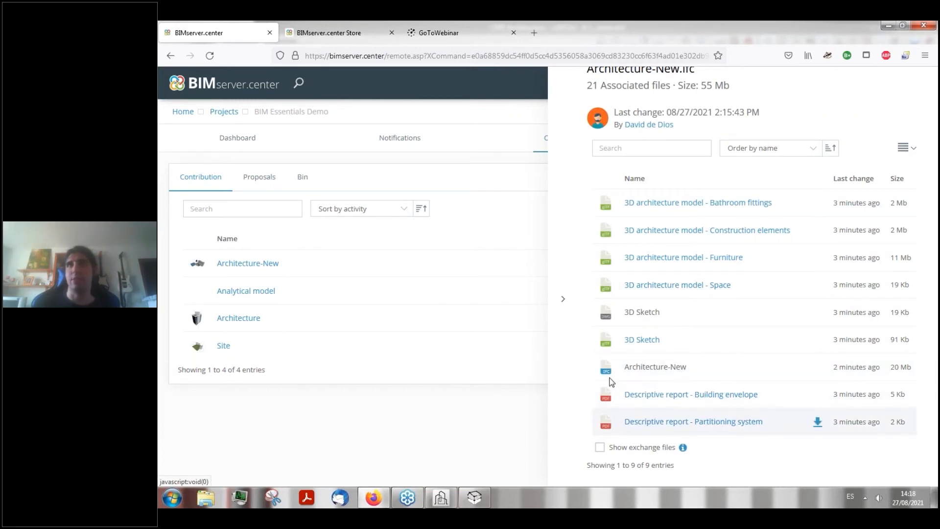
{"action": "scroll", "coordinate": [673, 370], "scroll_direction": "up", "scroll_amount": 1}
{"action": "left_click", "coordinate": [485, 112]}
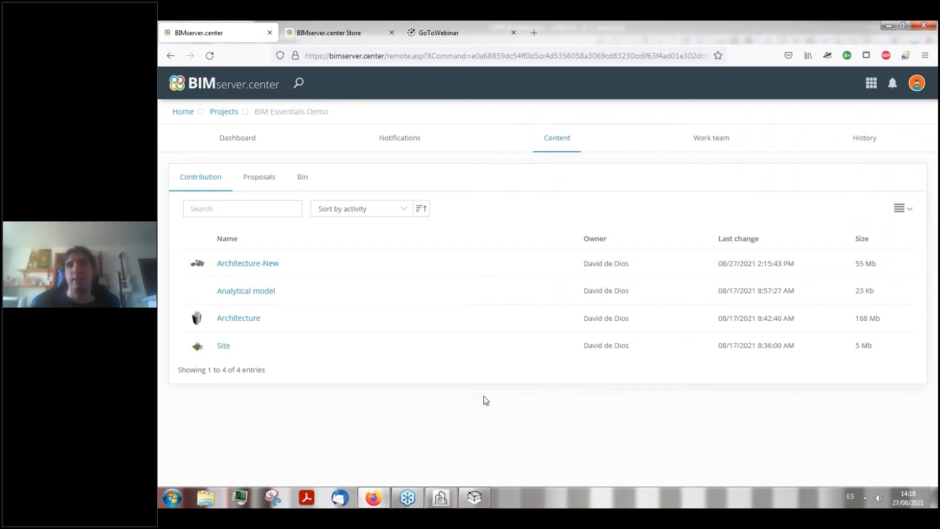
- Show the desktop and launch Open BIM Construction Systems
{"action": "key", "text": "super+d"}
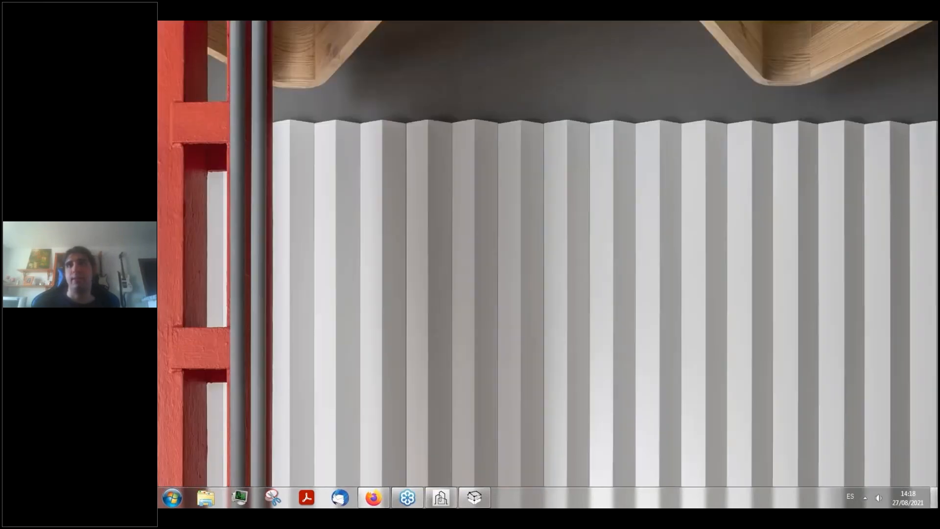
{"action": "left_click_drag", "start_coordinate": [717, 153], "coordinate": [825, 455]}
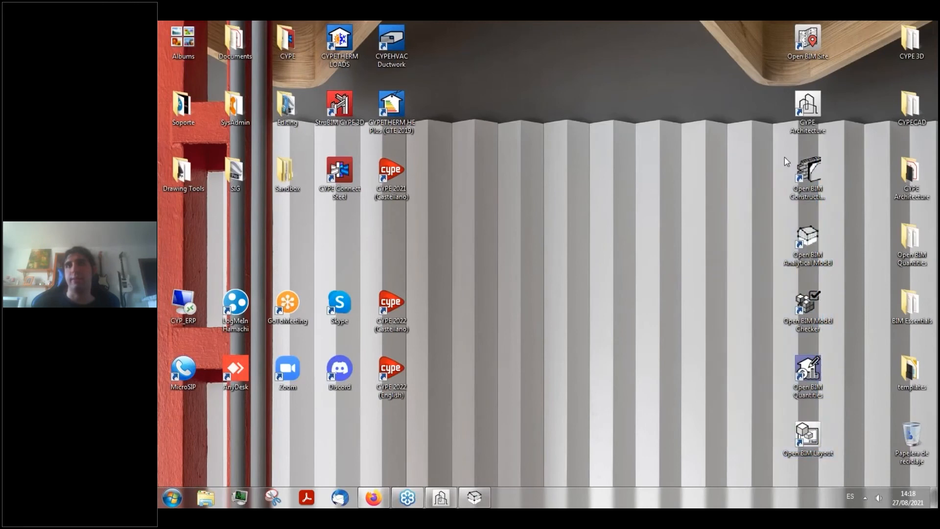
{"action": "left_click", "coordinate": [807, 172]}
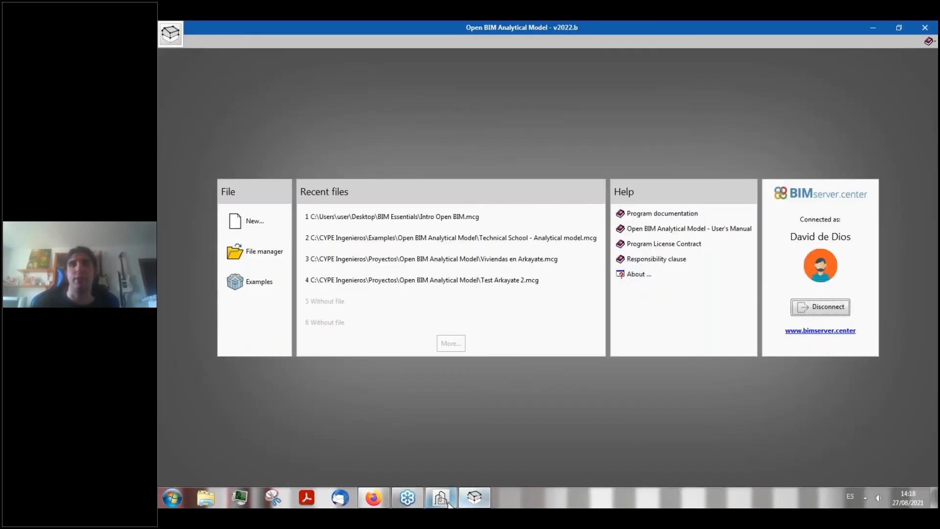
- Look at the open CYPE Architecture and Open BIM Analytical Model windows, and return to the Open BIM shortcuts on the desktop
{"action": "left_click", "coordinate": [441, 497]}
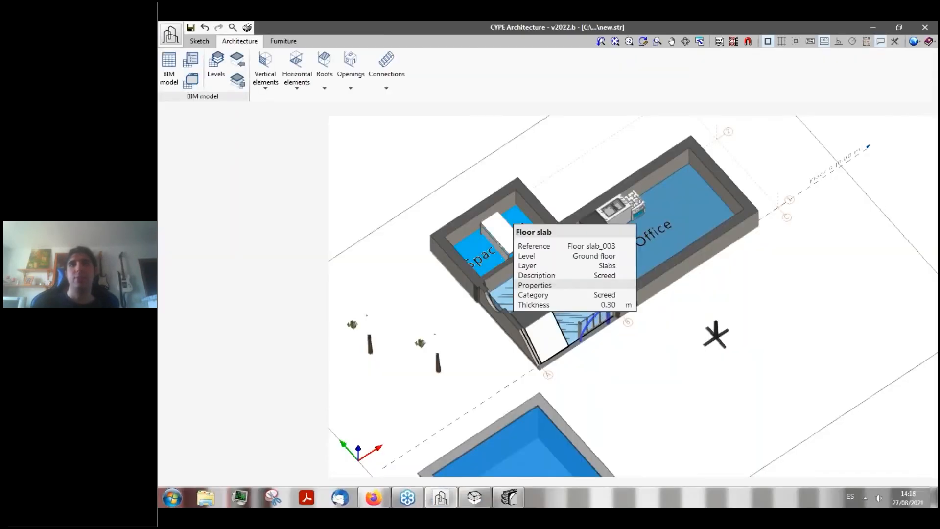
{"action": "mouse_move", "coordinate": [474, 497]}
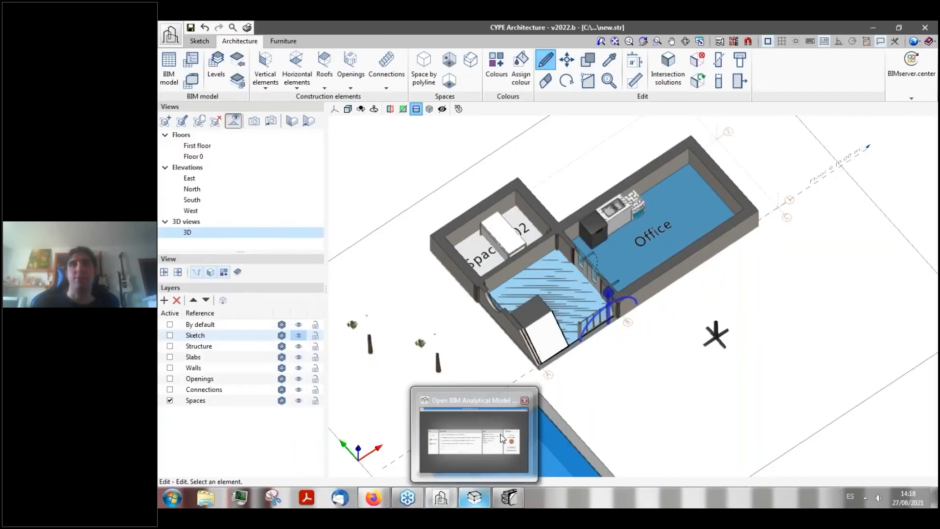
{"action": "left_click", "coordinate": [496, 428]}
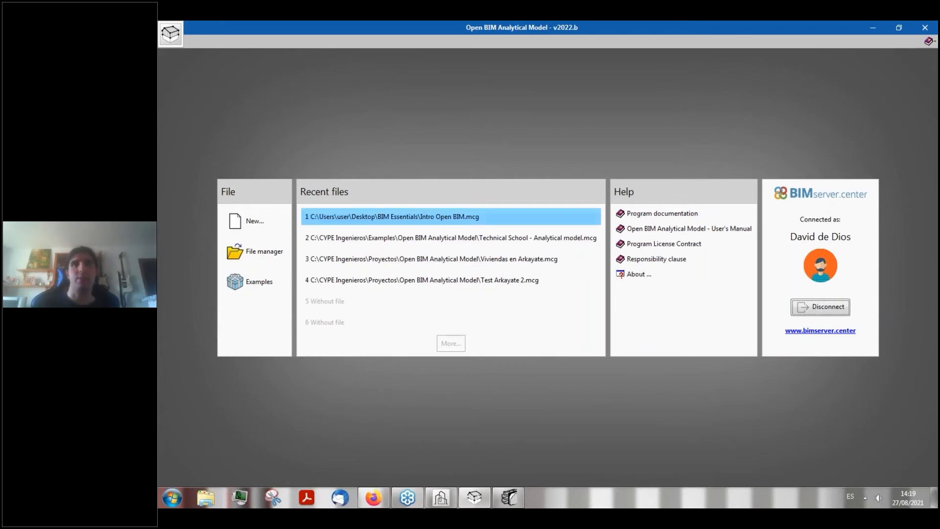
{"action": "left_click", "coordinate": [443, 499]}
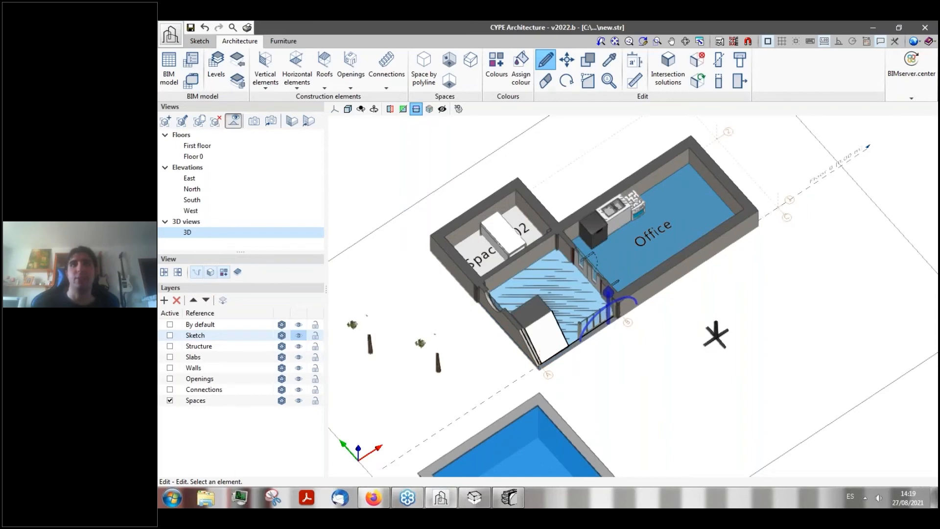
{"action": "left_click", "coordinate": [934, 497]}
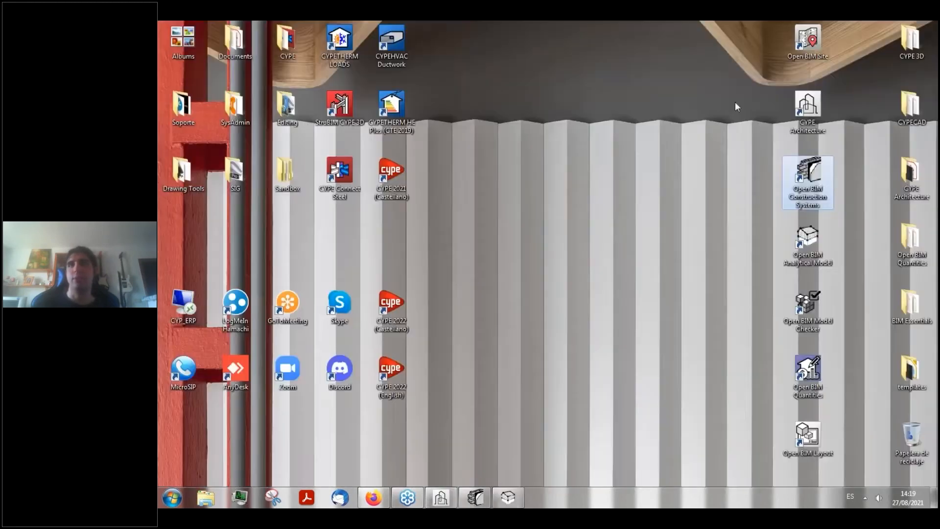
{"action": "left_click_drag", "start_coordinate": [729, 88], "coordinate": [763, 430]}
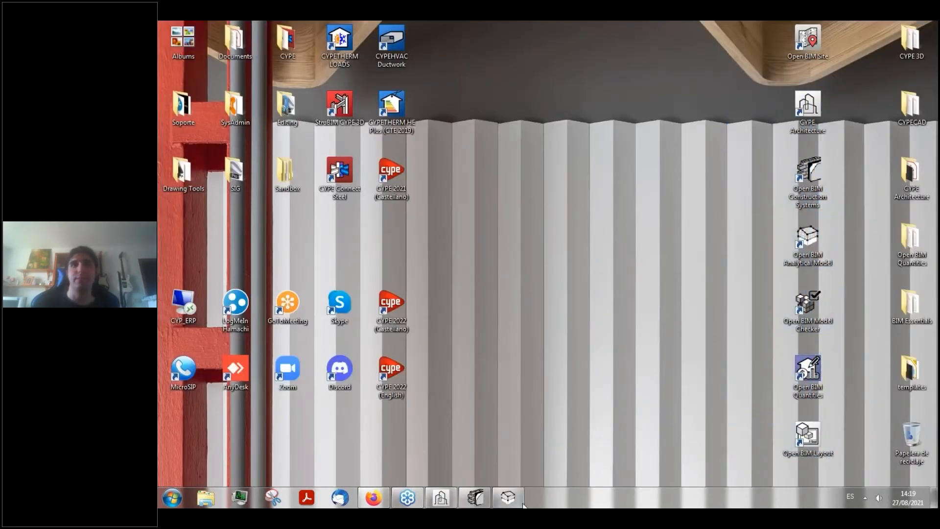
- In CYPE Architecture, load the program's examples without recovering the original, choose the Intro Open BIM project and close the current window
{"action": "left_click", "coordinate": [441, 497]}
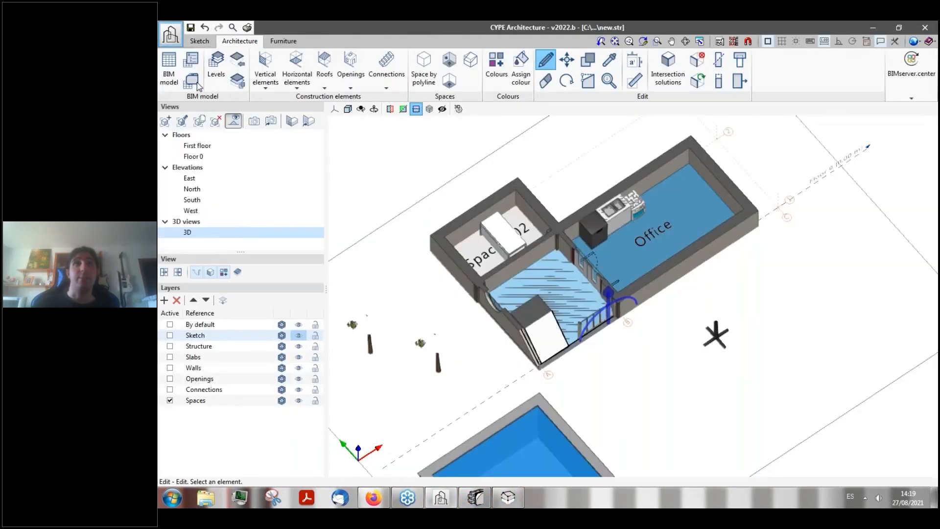
{"action": "left_click", "coordinate": [198, 86]}
{"action": "left_click", "coordinate": [549, 288]}
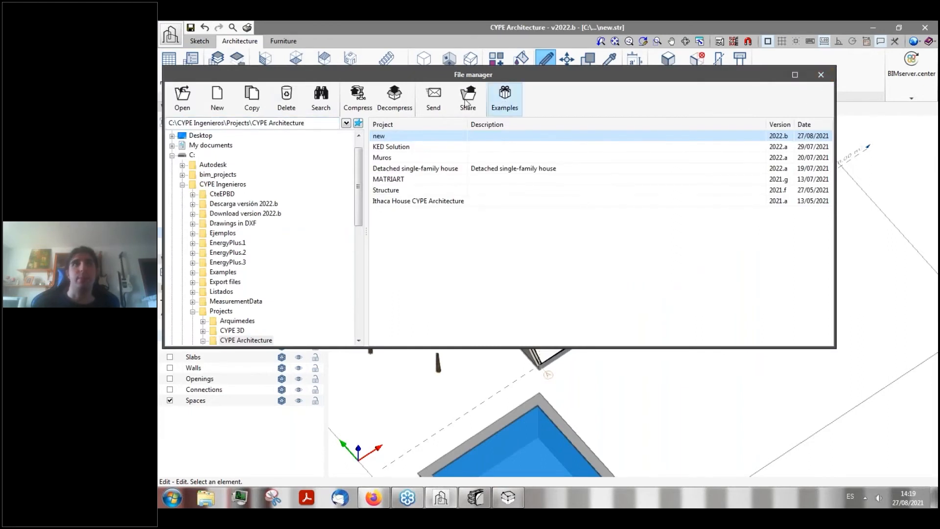
{"action": "left_click", "coordinate": [515, 98]}
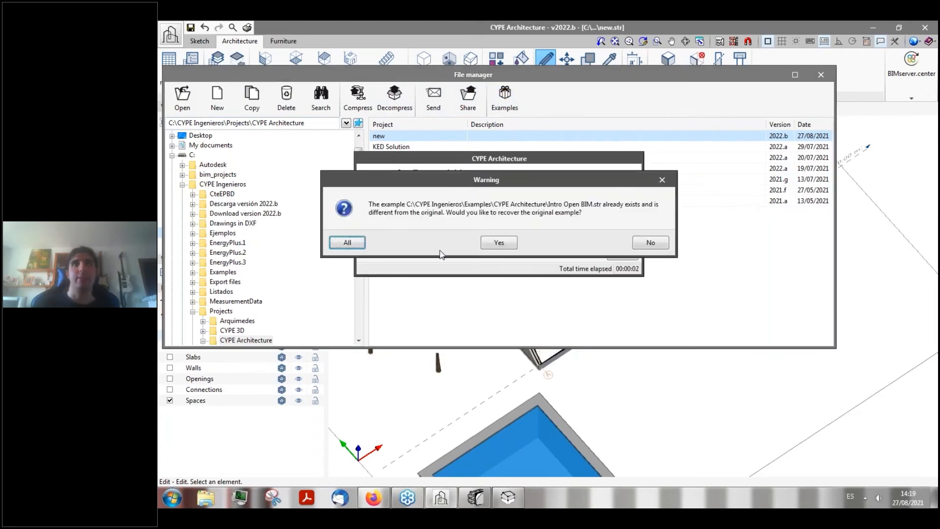
{"action": "left_click", "coordinate": [651, 242]}
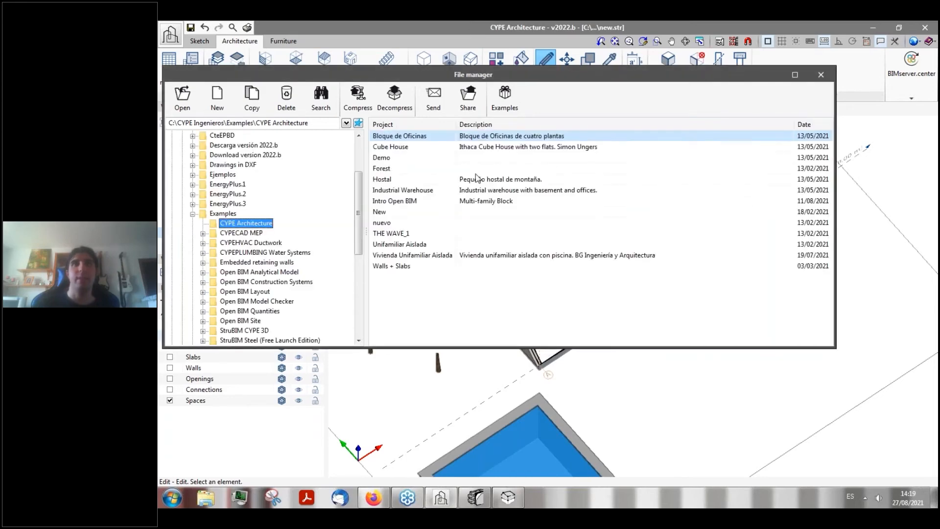
{"action": "double_click", "coordinate": [412, 202]}
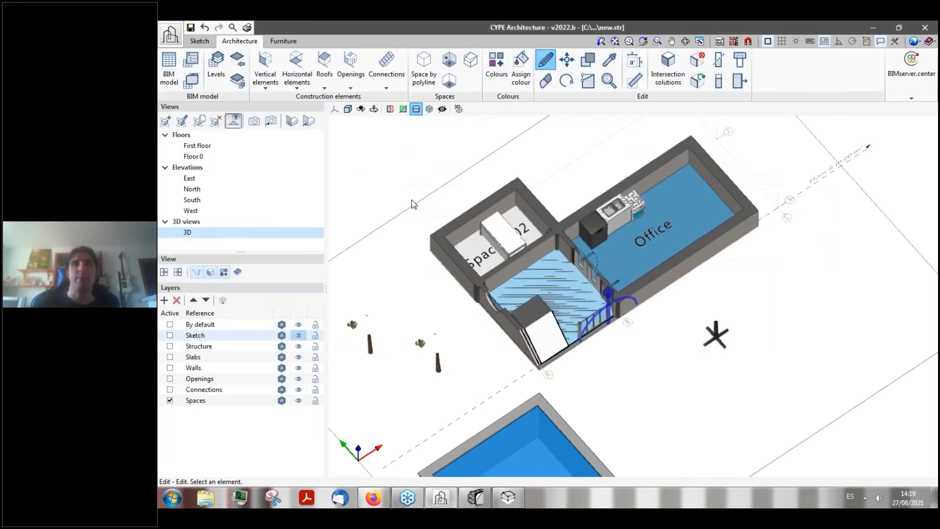
{"action": "left_click", "coordinate": [924, 27]}
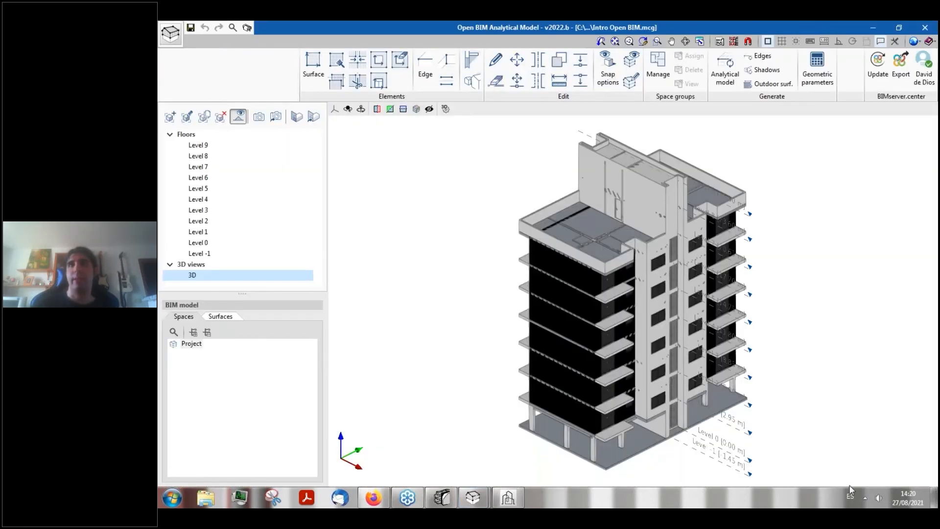
- Return to the desktop and point out the Open BIM Site and CYPE Architecture shortcuts and the related applications below them
{"action": "left_click", "coordinate": [934, 498]}
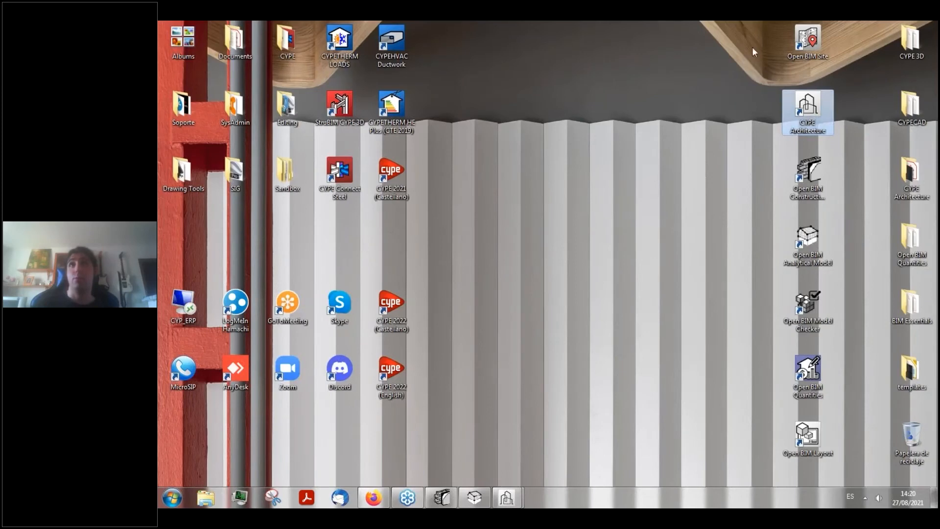
{"action": "left_click", "coordinate": [797, 46]}
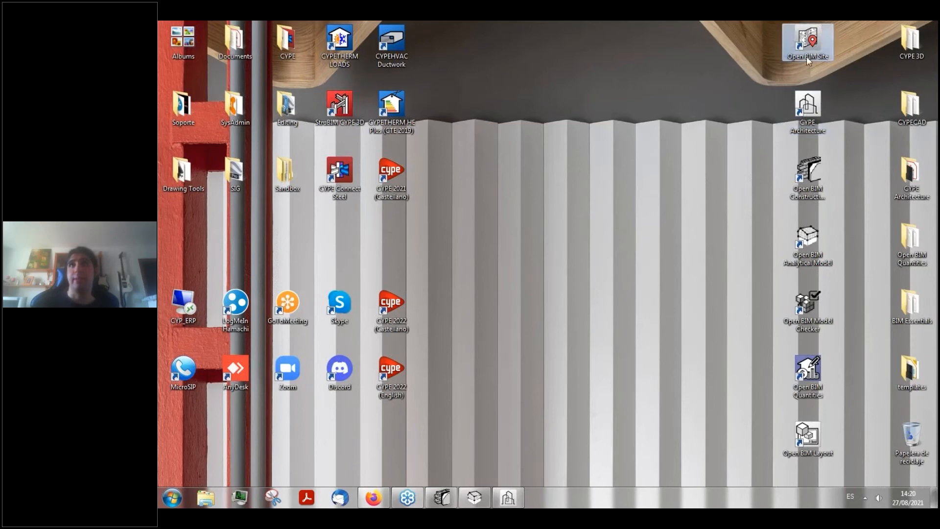
{"action": "left_click", "coordinate": [808, 105]}
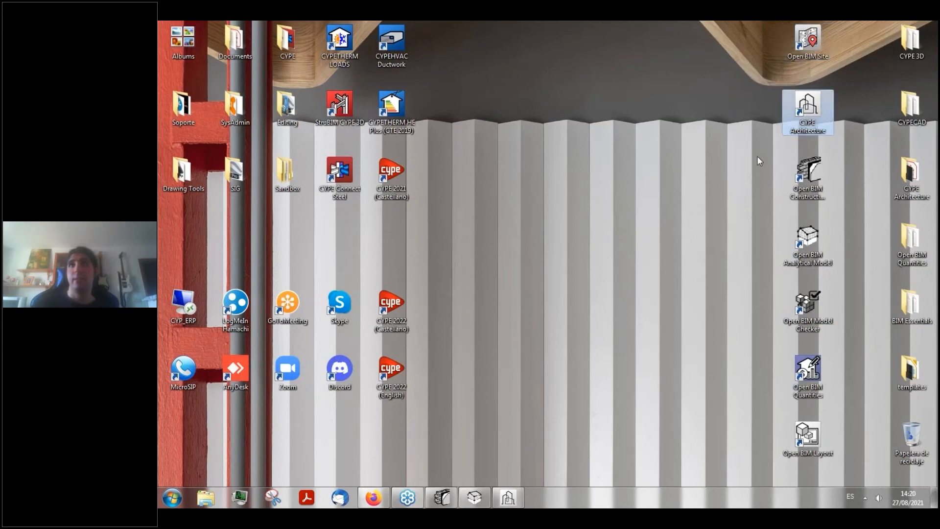
{"action": "left_click_drag", "start_coordinate": [753, 160], "coordinate": [749, 321]}
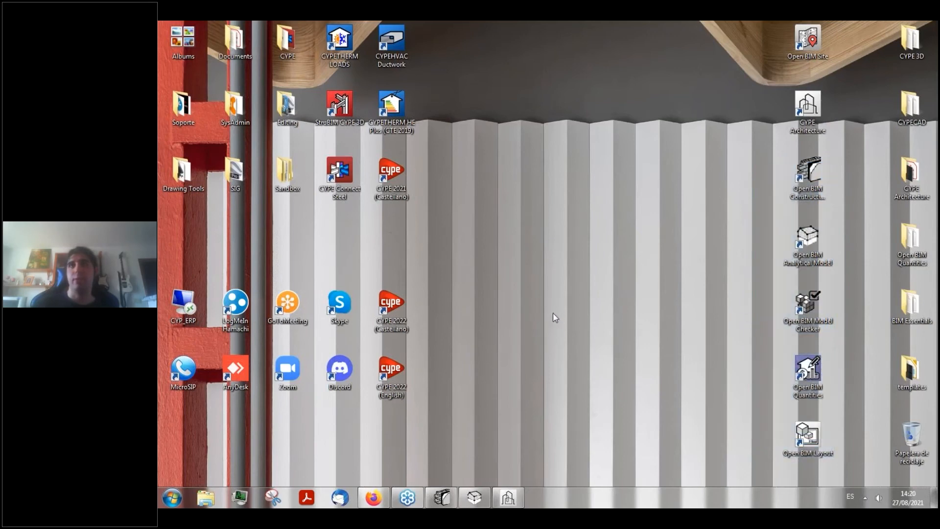
{"action": "left_click", "coordinate": [809, 106]}
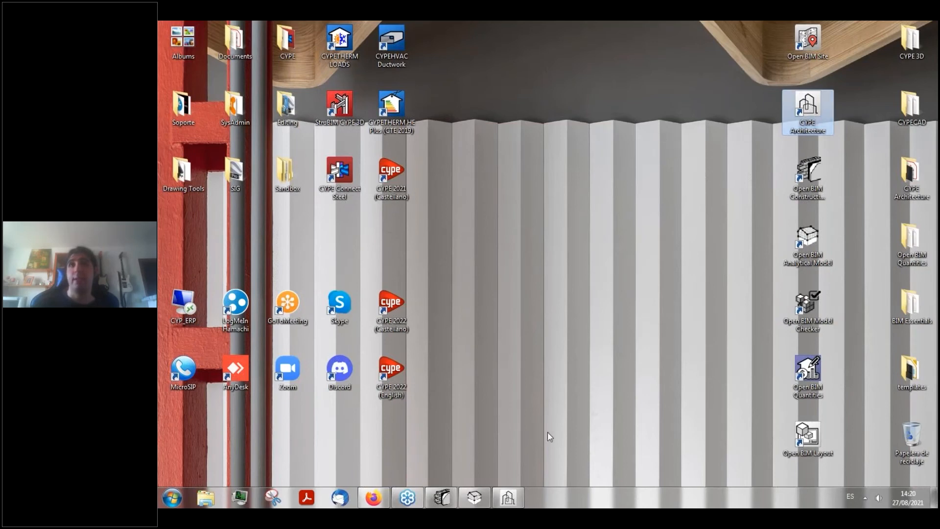
- In the Intro Open BIM model in CYPE Architecture, make the External façade and Internal partition layers visible
{"action": "left_click", "coordinate": [508, 497]}
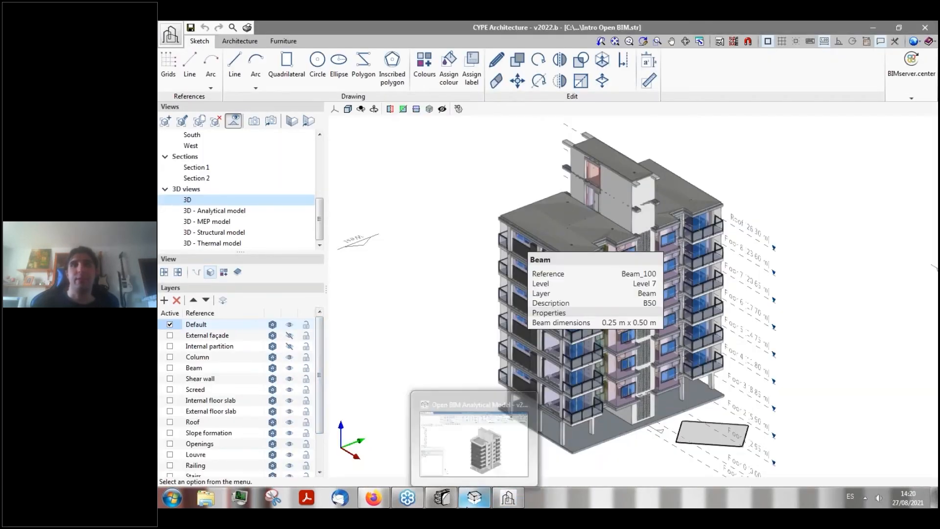
{"action": "left_click", "coordinate": [470, 499]}
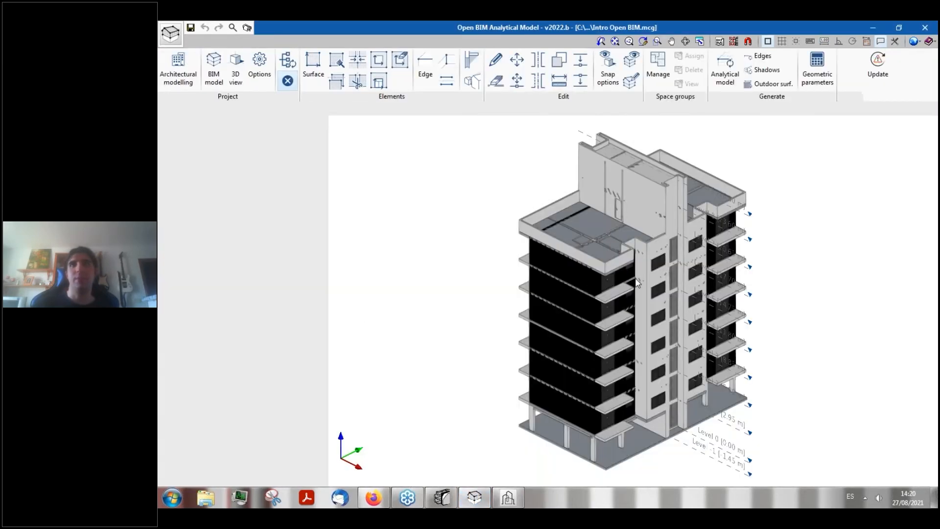
{"action": "left_click", "coordinate": [507, 498]}
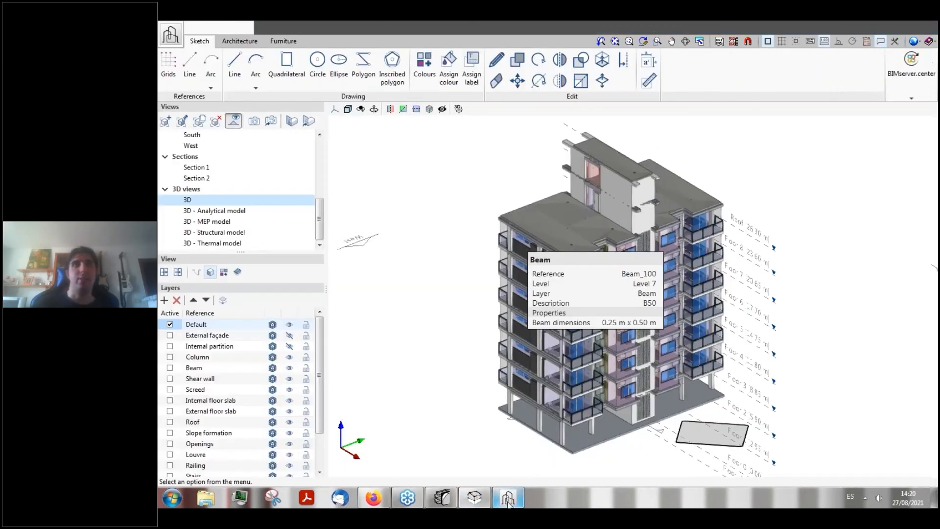
{"action": "left_click", "coordinate": [289, 334]}
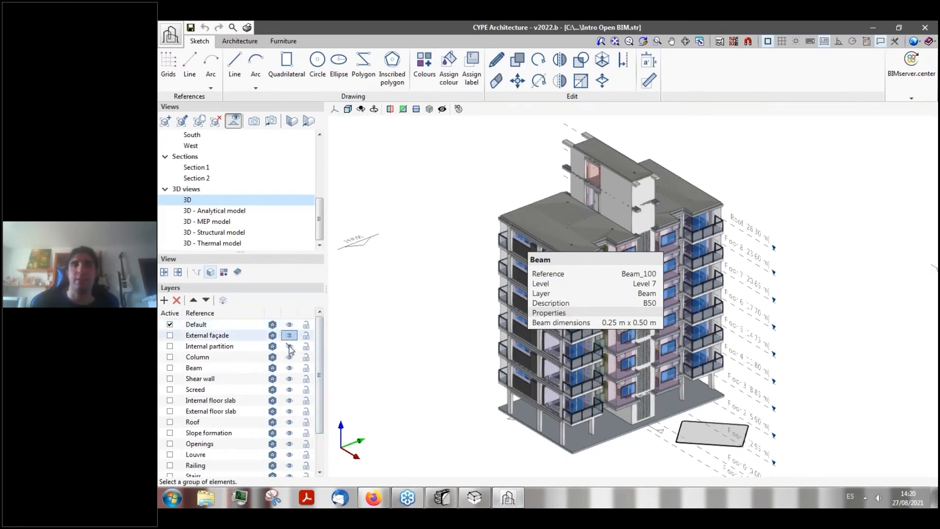
{"action": "left_click", "coordinate": [289, 345]}
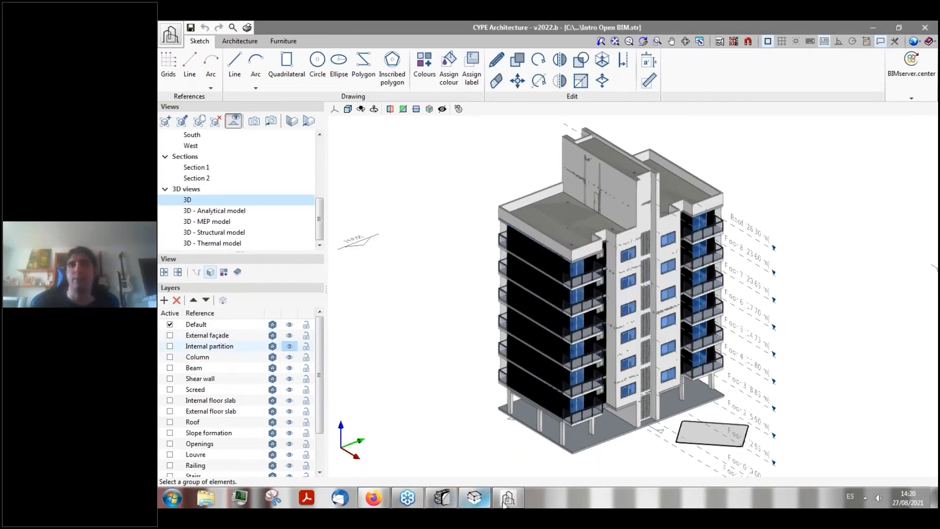
- Switch to Open BIM Analytical Model and start generating the analytical model of the Intro Open BIM building
{"action": "left_click", "coordinate": [475, 501]}
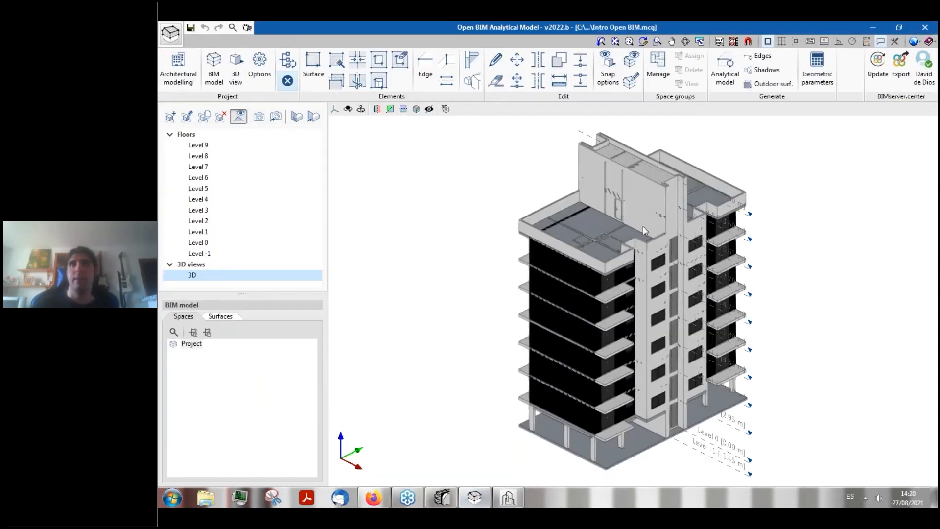
{"action": "scroll", "coordinate": [642, 226], "scroll_direction": "up", "scroll_amount": 5}
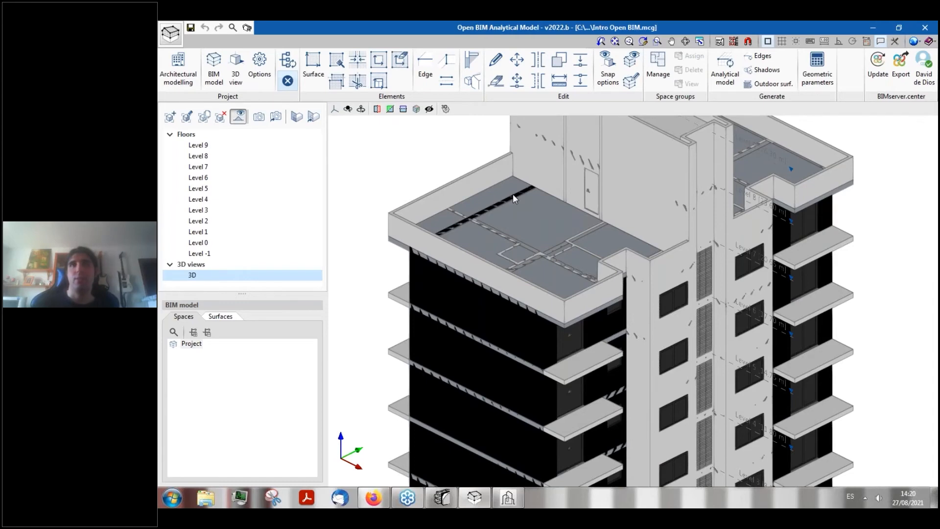
{"action": "left_click", "coordinate": [725, 68]}
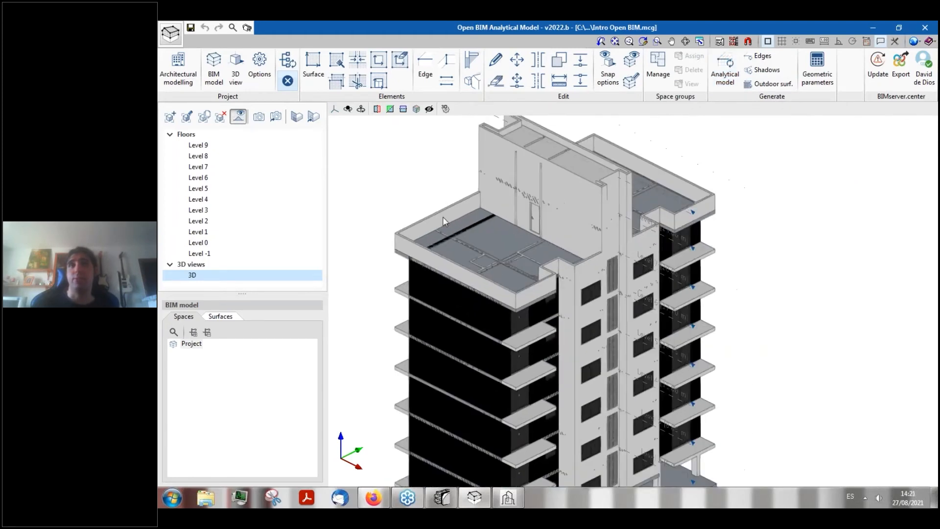
- Switch to Open BIM Construction Systems and open the recent project Intro Open BIM (EN).sol
{"action": "scroll", "coordinate": [442, 216], "scroll_direction": "down", "scroll_amount": 2}
{"action": "scroll", "coordinate": [460, 237], "scroll_direction": "up", "scroll_amount": 1}
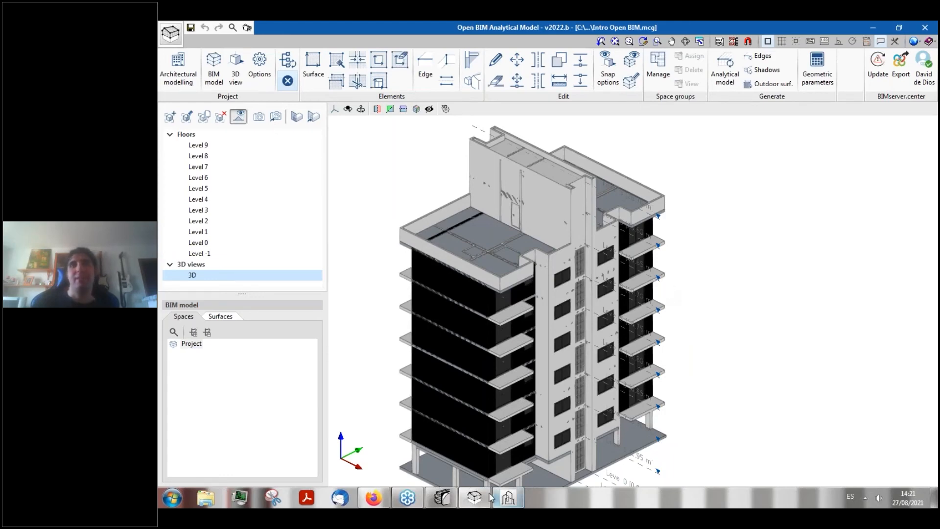
{"action": "left_click", "coordinate": [447, 502]}
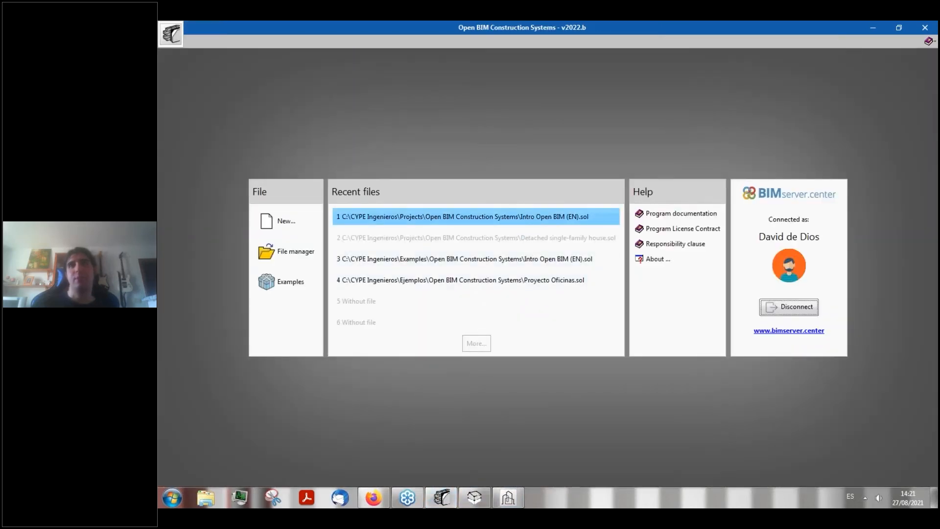
{"action": "left_click", "coordinate": [465, 216]}
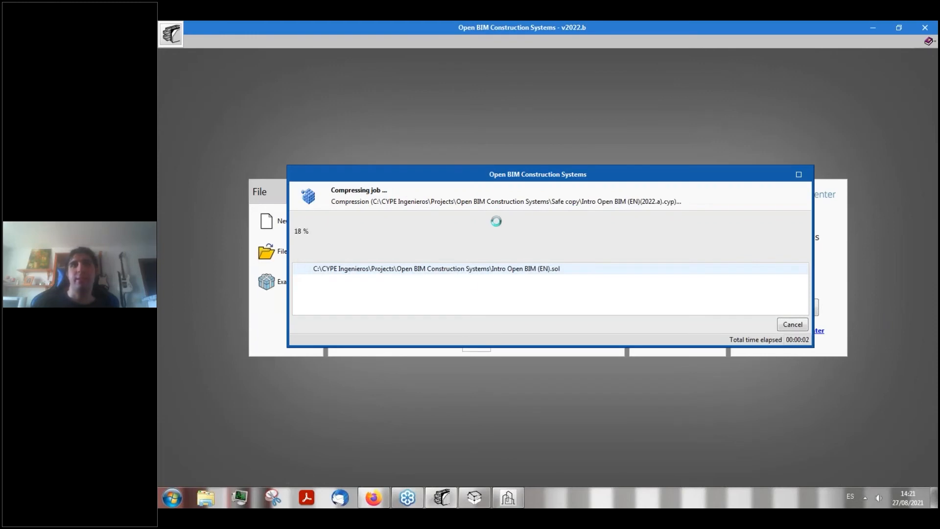
- Inspect the rooftop parapet in CYPE Architecture and the BIM Essentials Demo project contributions on BIMserver.center, ending back in CYPE Architecture
{"action": "left_click", "coordinate": [507, 498]}
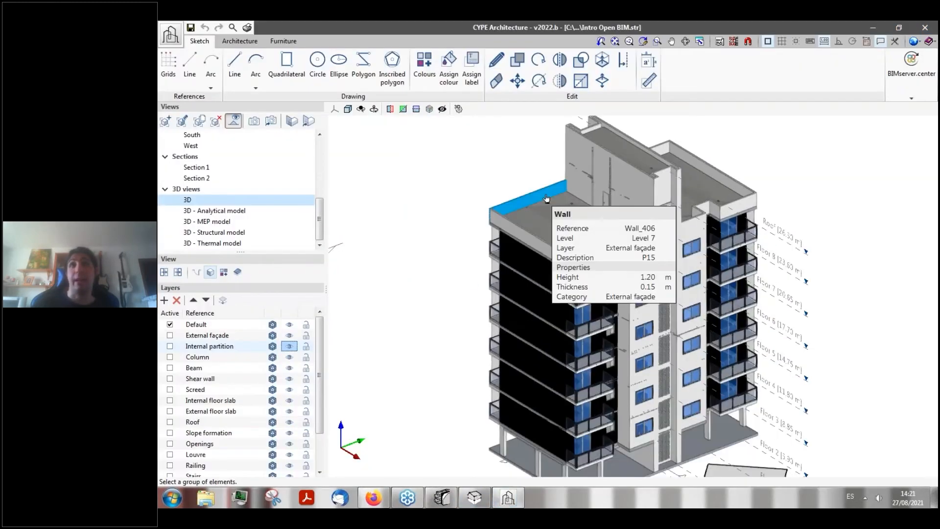
{"action": "scroll", "coordinate": [546, 198], "scroll_direction": "up", "scroll_amount": 2}
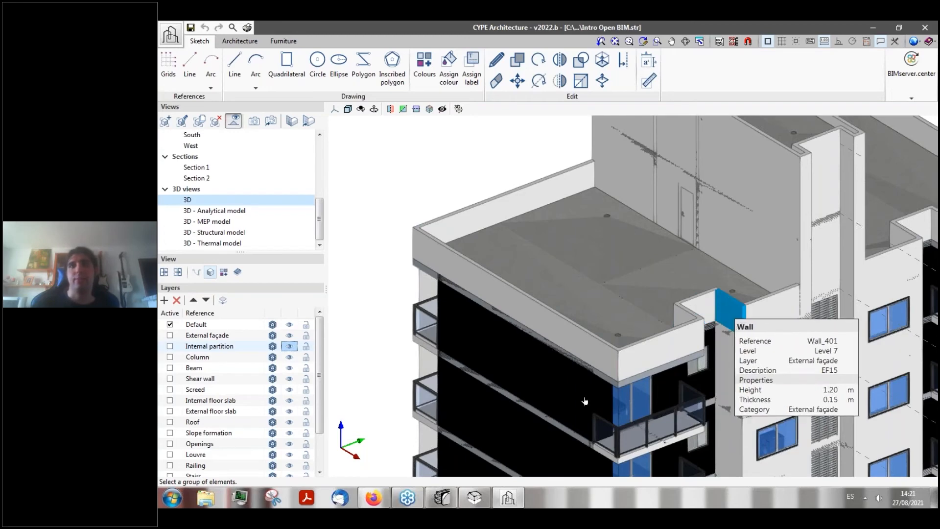
{"action": "left_click", "coordinate": [442, 498]}
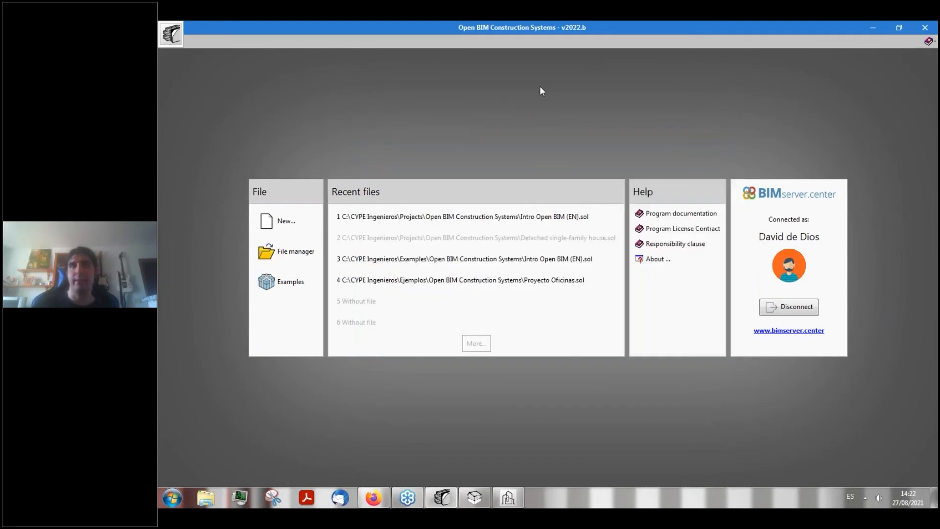
{"action": "left_click", "coordinate": [384, 503]}
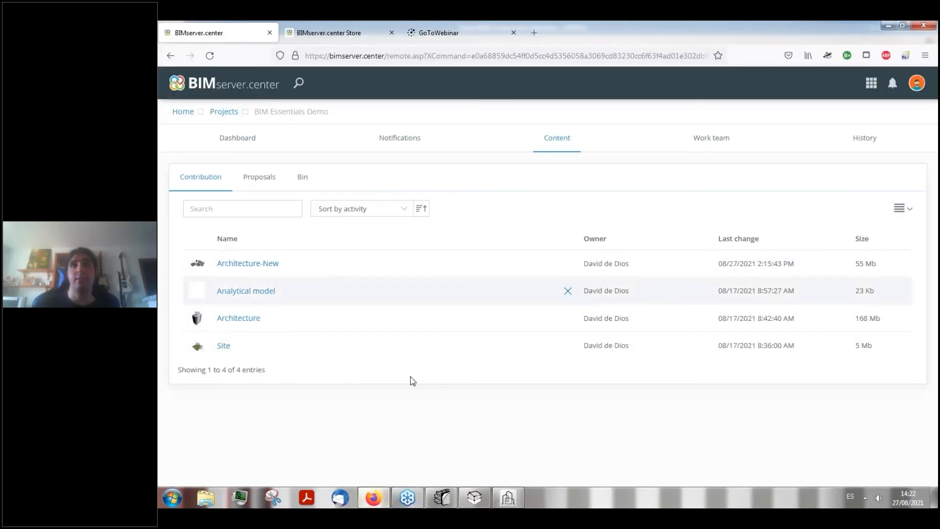
{"action": "left_click", "coordinate": [507, 497]}
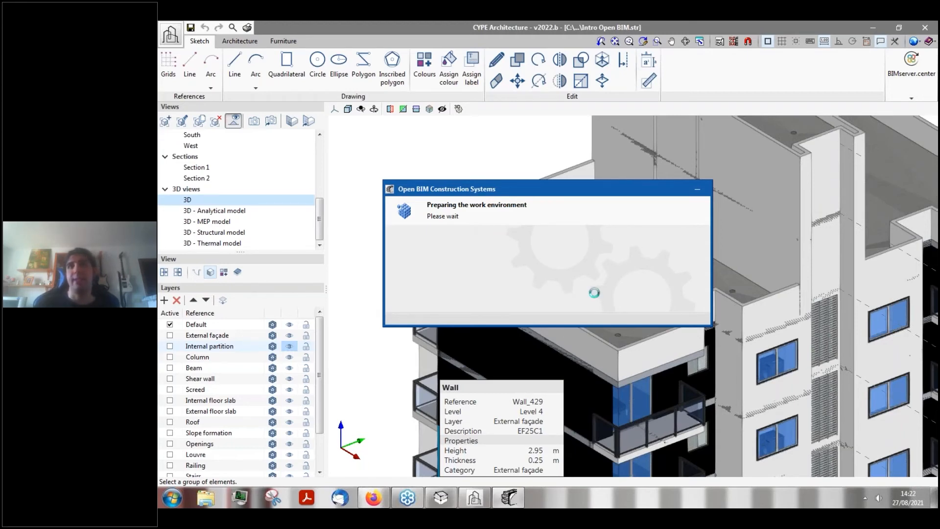
- Examine the type, category, thickness and adjustment properties of the Level 7 parapet wall Wall_406, without changing them
{"action": "left_click", "coordinate": [504, 65]}
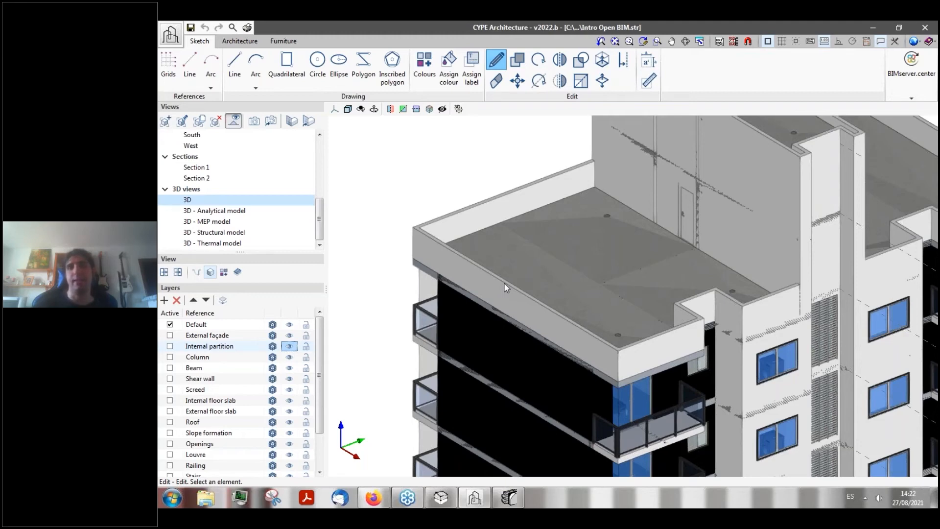
{"action": "mouse_move", "coordinate": [500, 502]}
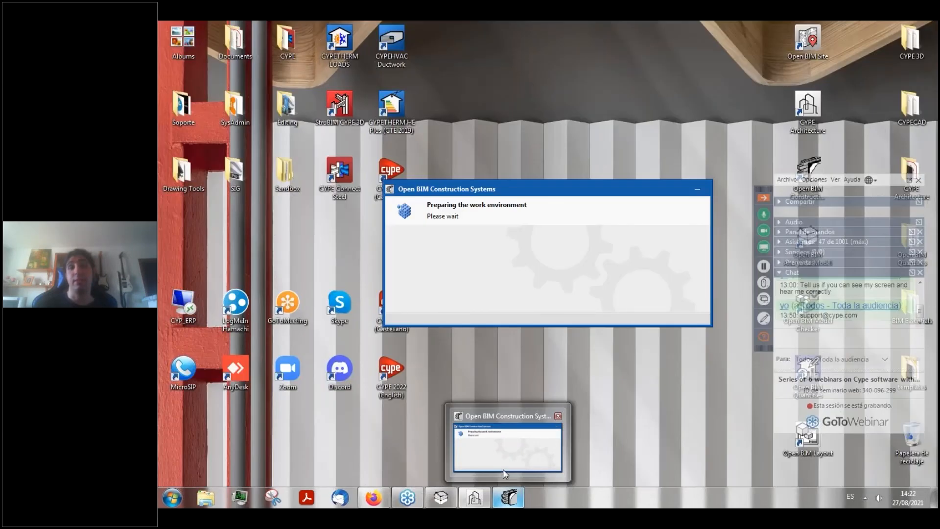
{"action": "left_click", "coordinate": [503, 468]}
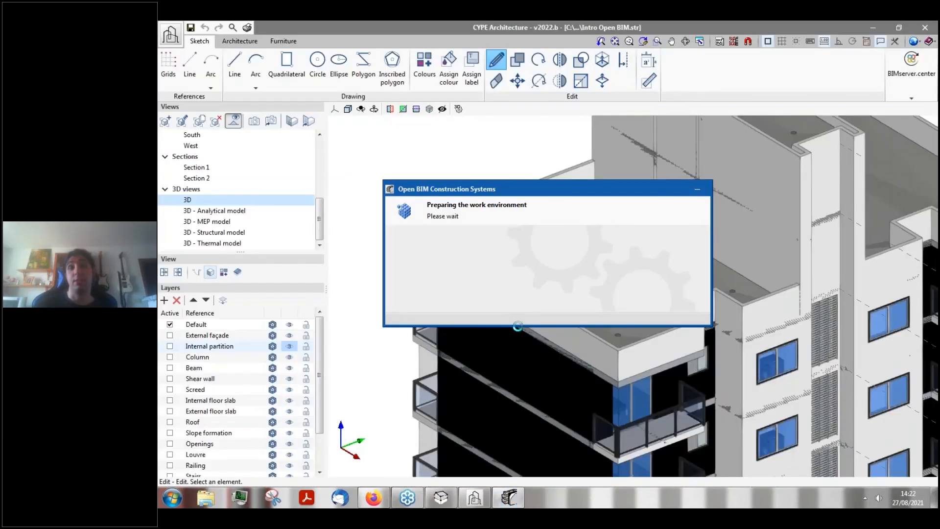
{"action": "left_click", "coordinate": [473, 500]}
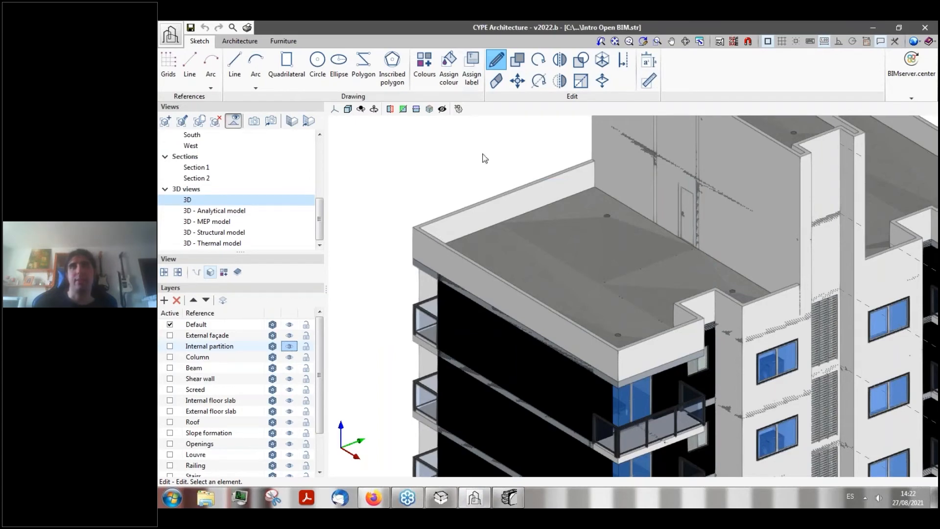
{"action": "scroll", "coordinate": [422, 246], "scroll_direction": "up", "scroll_amount": 3}
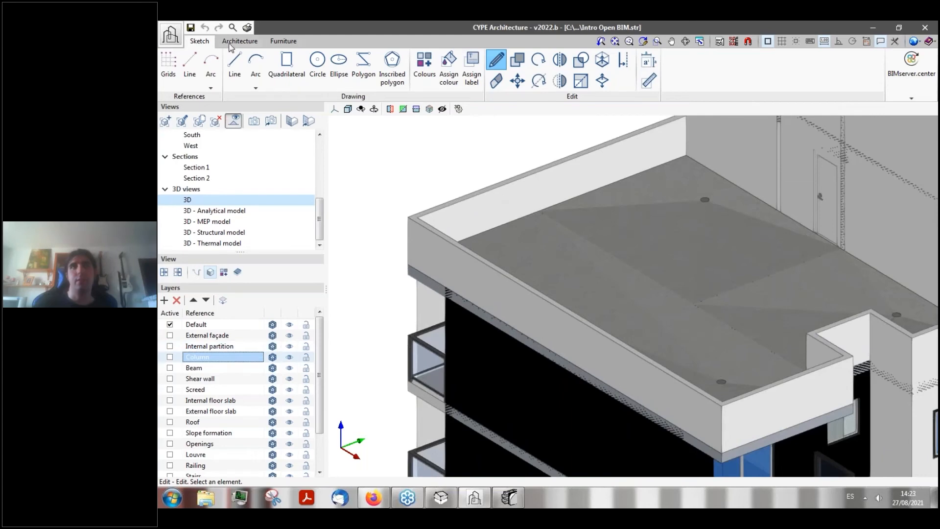
{"action": "left_click", "coordinate": [239, 42]}
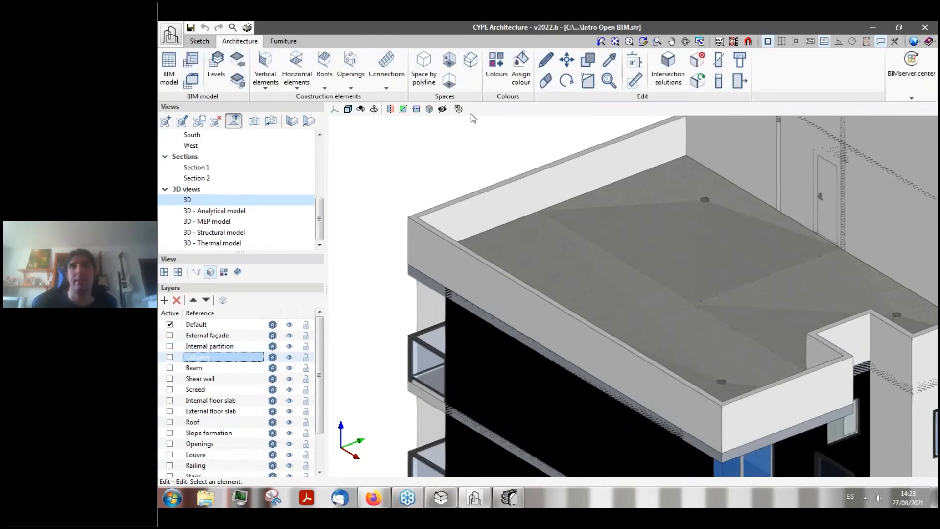
{"action": "left_click", "coordinate": [545, 61]}
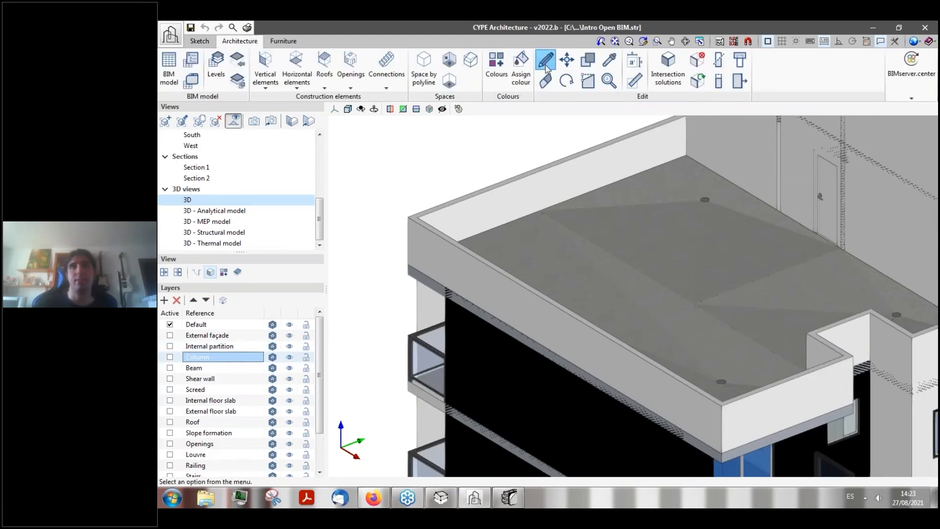
{"action": "left_click", "coordinate": [495, 204]}
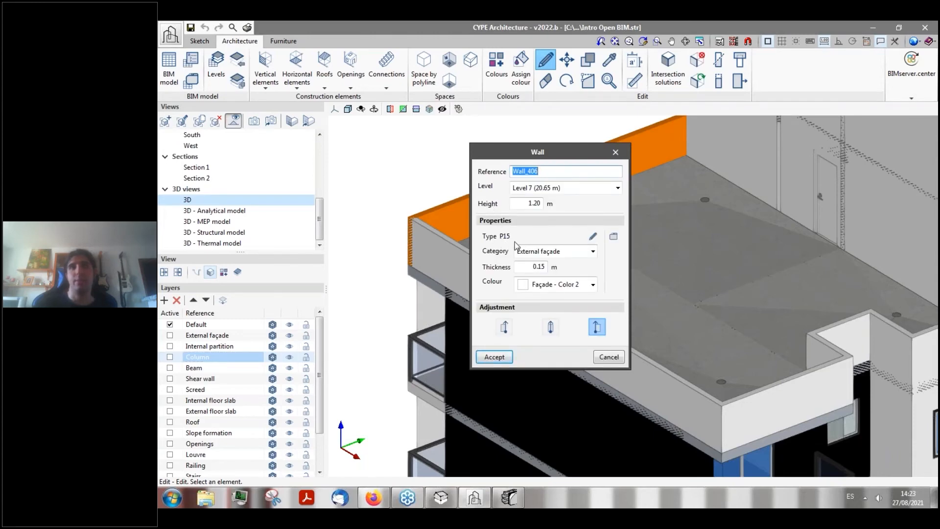
{"action": "left_click", "coordinate": [615, 153]}
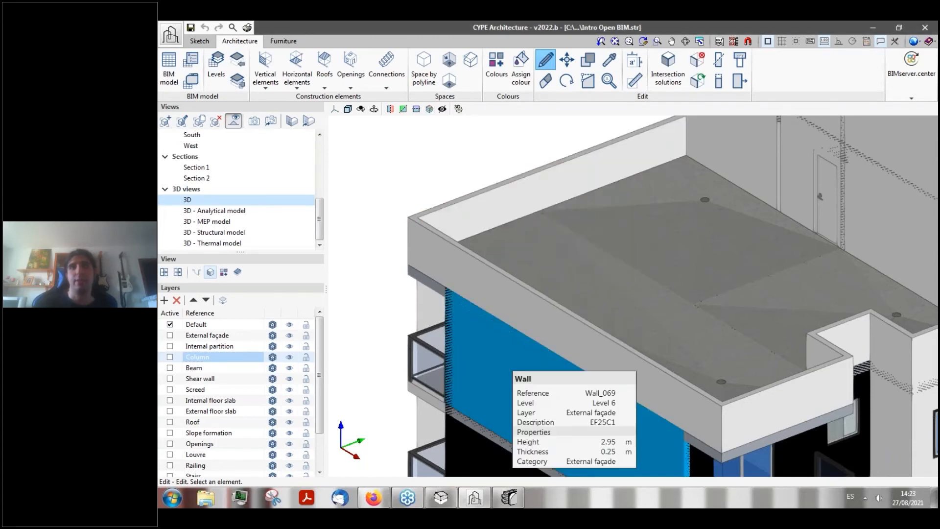
{"action": "mouse_move", "coordinate": [509, 495]}
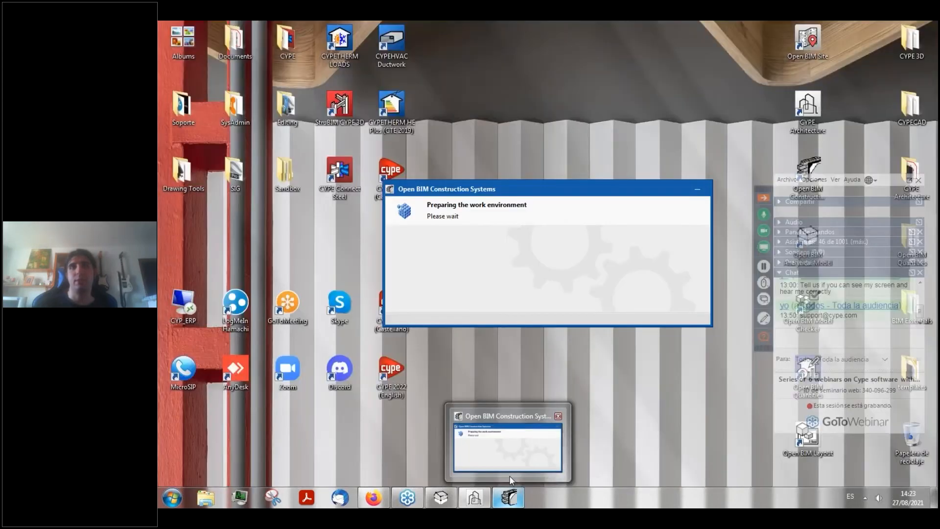
{"action": "left_click", "coordinate": [509, 475]}
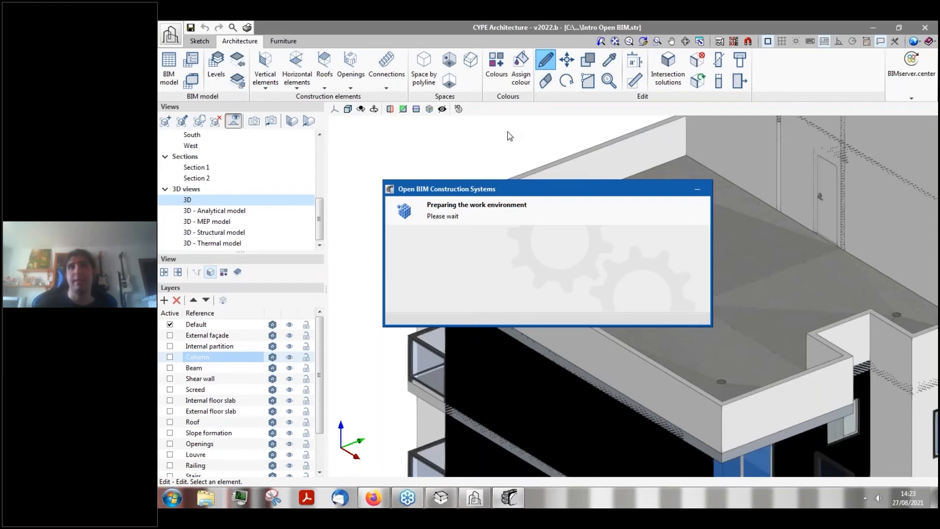
{"action": "scroll", "coordinate": [413, 220], "scroll_direction": "up", "scroll_amount": 5}
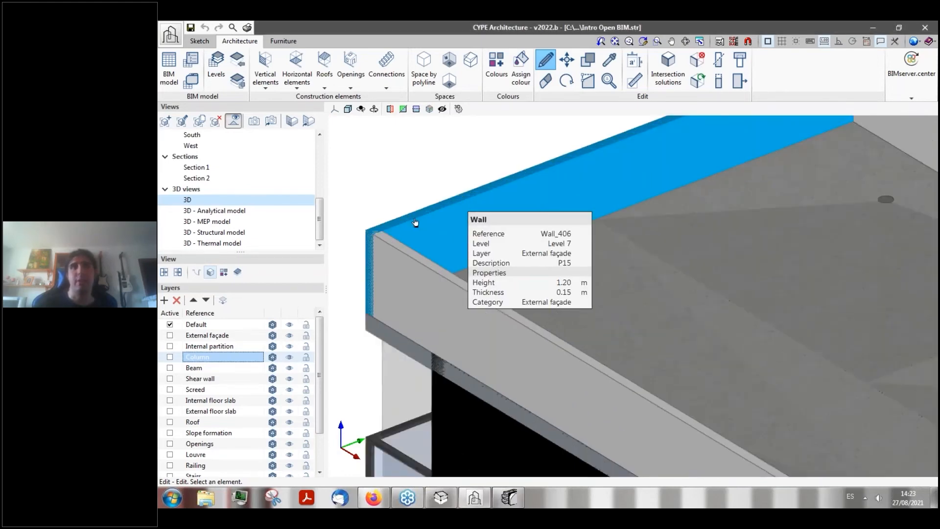
{"action": "scroll", "coordinate": [388, 216], "scroll_direction": "up", "scroll_amount": 4}
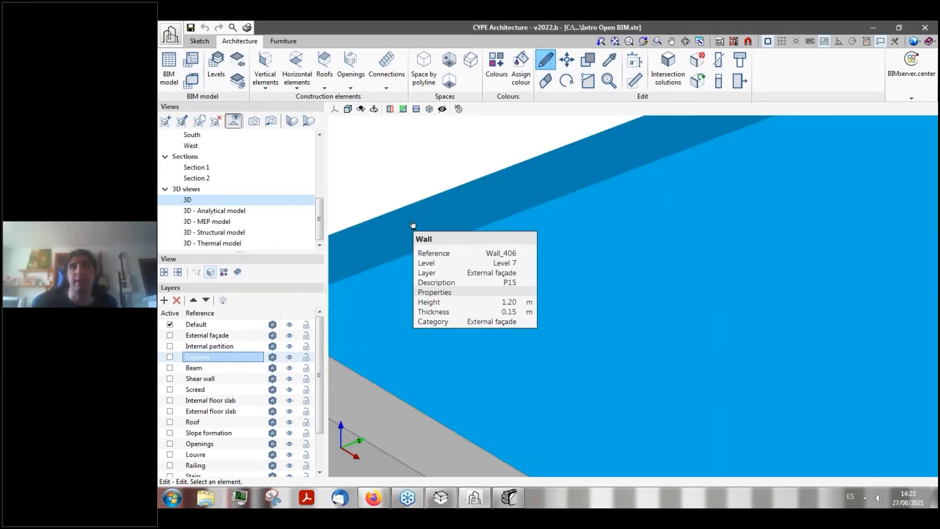
{"action": "scroll", "coordinate": [507, 260], "scroll_direction": "down", "scroll_amount": 8}
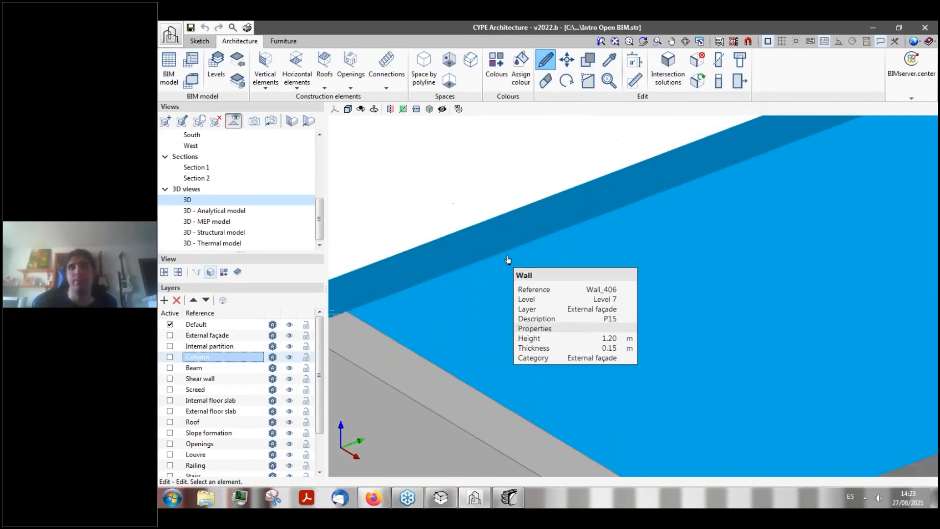
{"action": "scroll", "coordinate": [876, 238], "scroll_direction": "down", "scroll_amount": 6}
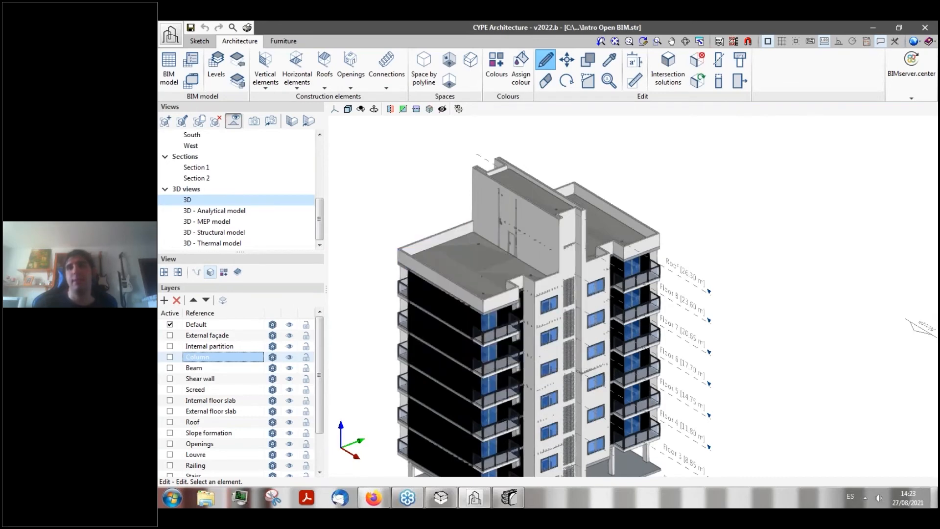
- Launch Open BIM Layout from the desktop, decline the version update, and open the recent project Intro Open BIM (EN).obl
{"action": "left_click", "coordinate": [934, 497]}
{"action": "left_click", "coordinate": [815, 455]}
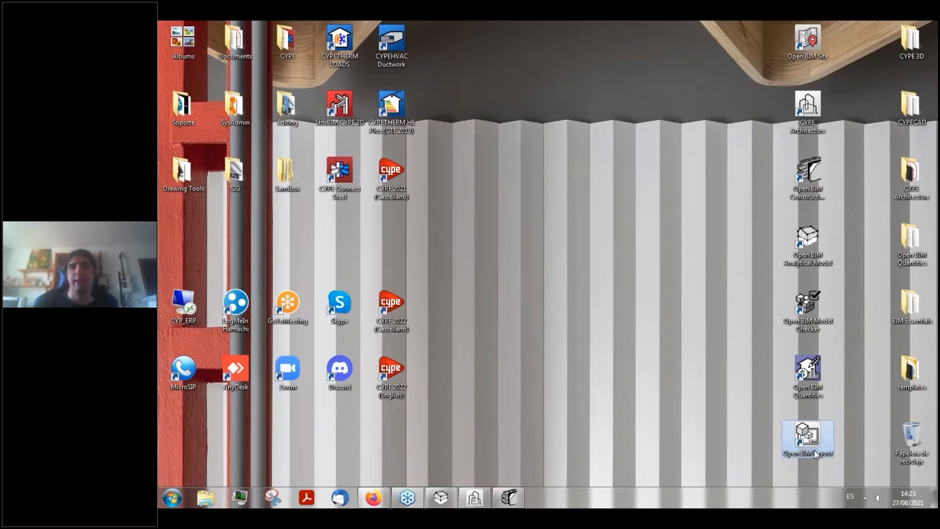
{"action": "double_click", "coordinate": [815, 454]}
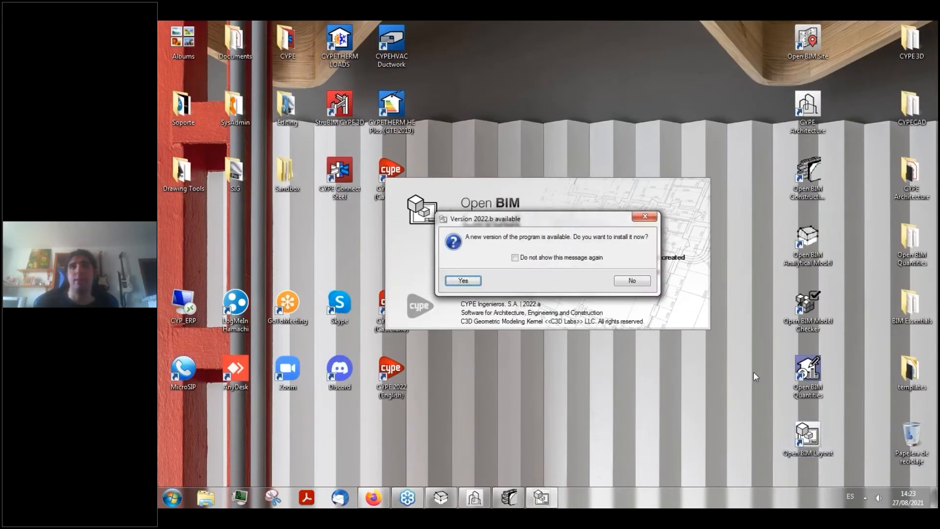
{"action": "left_click", "coordinate": [639, 283]}
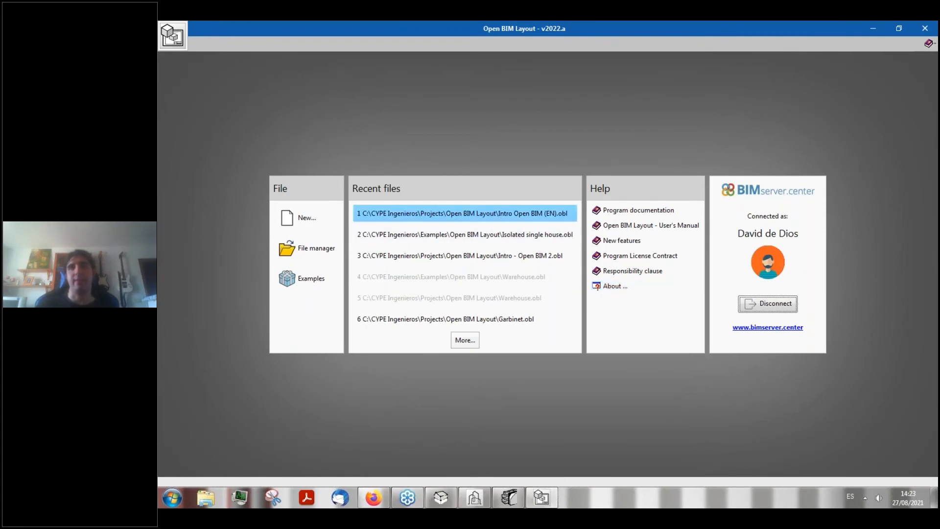
{"action": "left_click", "coordinate": [462, 214]}
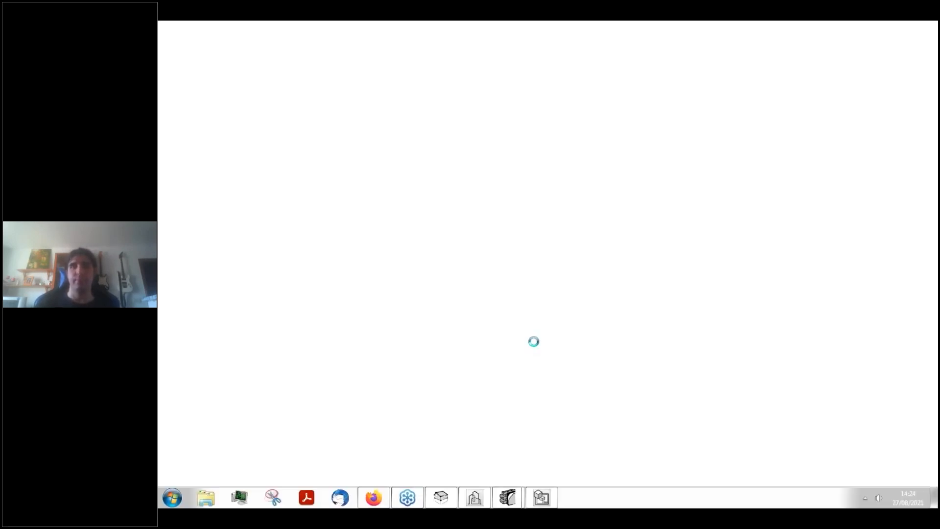
- Switch to Open BIM Construction Systems and open the 34.5cm stucco, thermal clay façade definition from the building envelope systems
{"action": "left_click", "coordinate": [171, 498]}
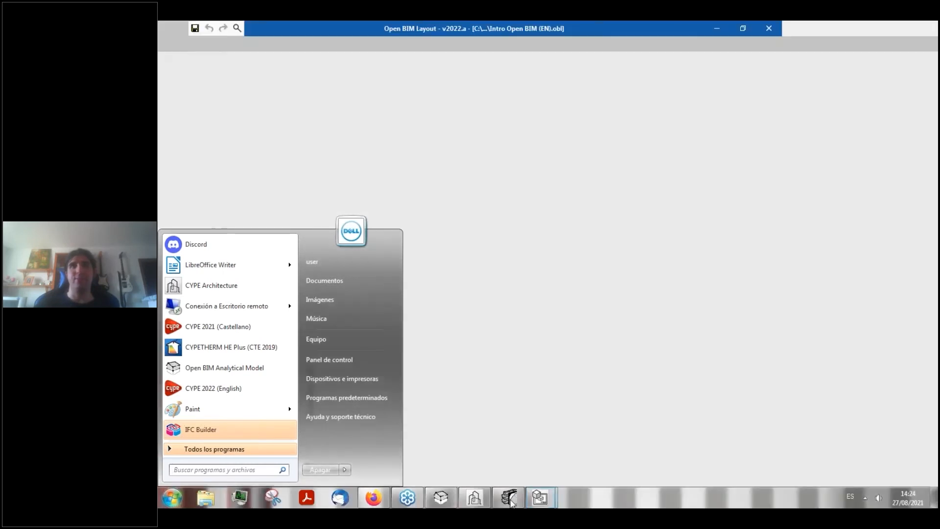
{"action": "left_click", "coordinate": [515, 499]}
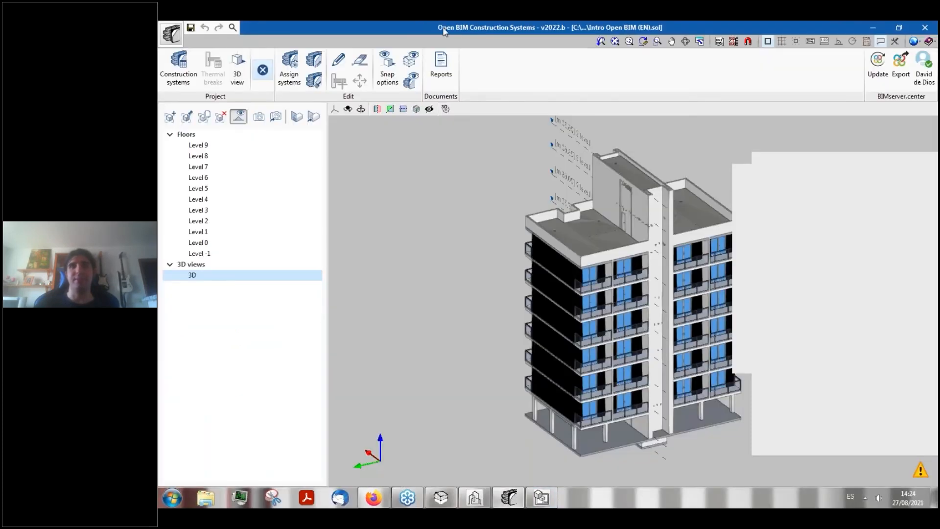
{"action": "scroll", "coordinate": [551, 215], "scroll_direction": "up", "scroll_amount": 5}
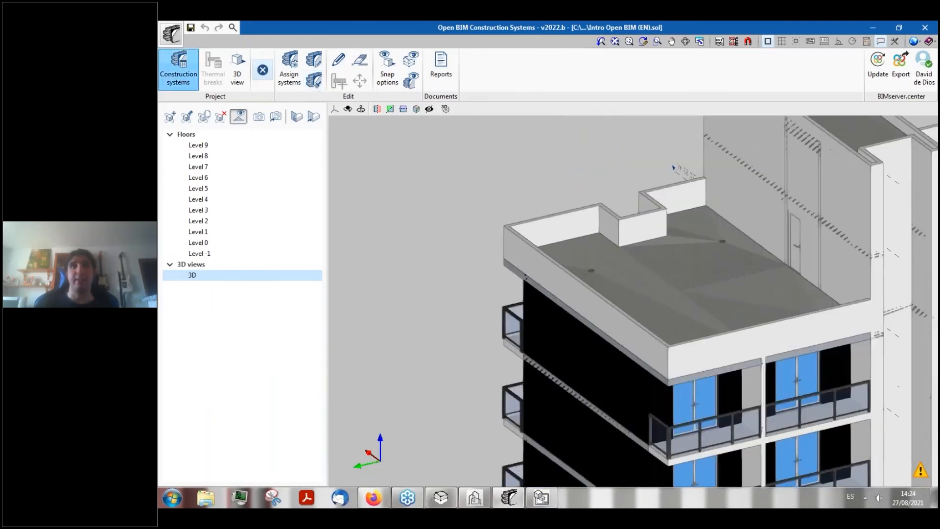
{"action": "left_click", "coordinate": [178, 69]}
{"action": "left_click_drag", "start_coordinate": [502, 99], "coordinate": [357, 93]}
{"action": "left_click", "coordinate": [282, 123]}
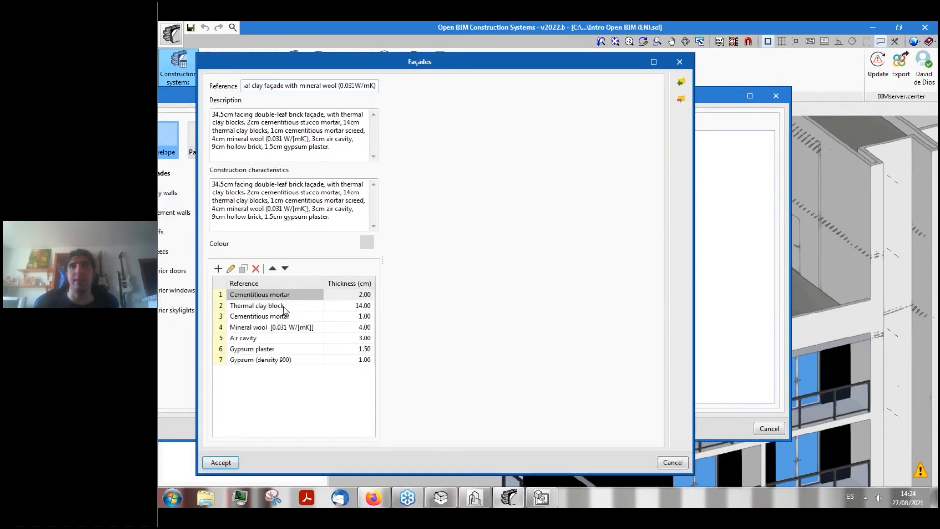
- Review the façade's material layers and section drawing, close its definition unchanged, and move the construction systems dialog to show its layer preview
{"action": "left_click", "coordinate": [284, 307]}
{"action": "left_click", "coordinate": [275, 318]}
{"action": "left_click", "coordinate": [272, 337]}
{"action": "left_click", "coordinate": [267, 349]}
{"action": "left_click", "coordinate": [266, 360]}
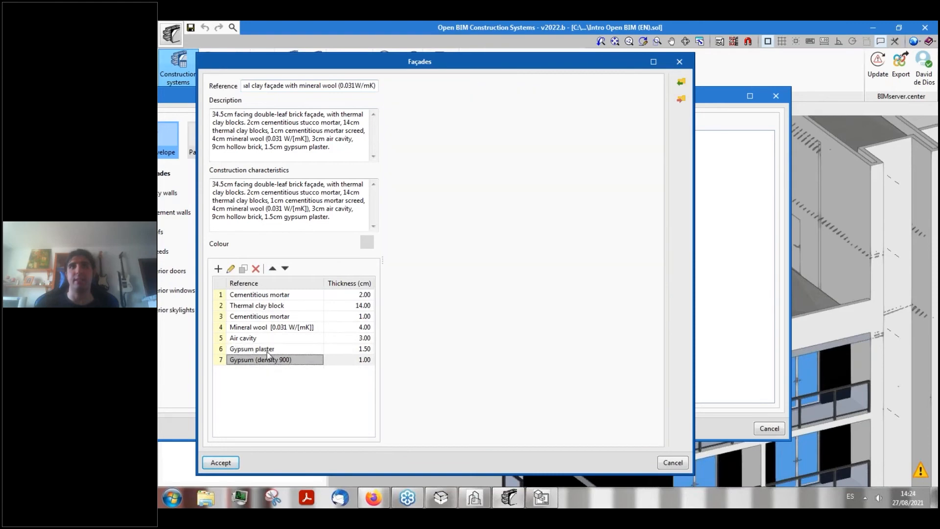
{"action": "left_click", "coordinate": [298, 295]}
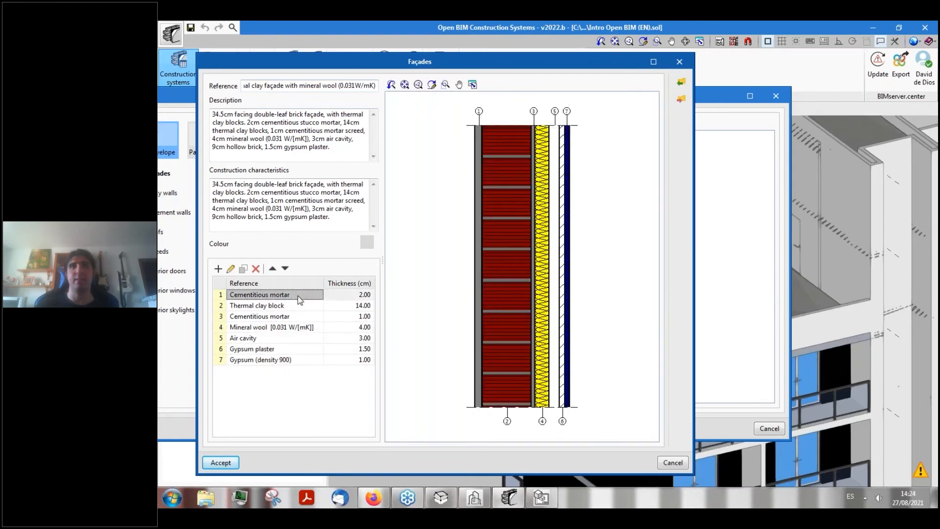
{"action": "left_click", "coordinate": [678, 63]}
{"action": "left_click_drag", "start_coordinate": [491, 97], "coordinate": [704, 104]}
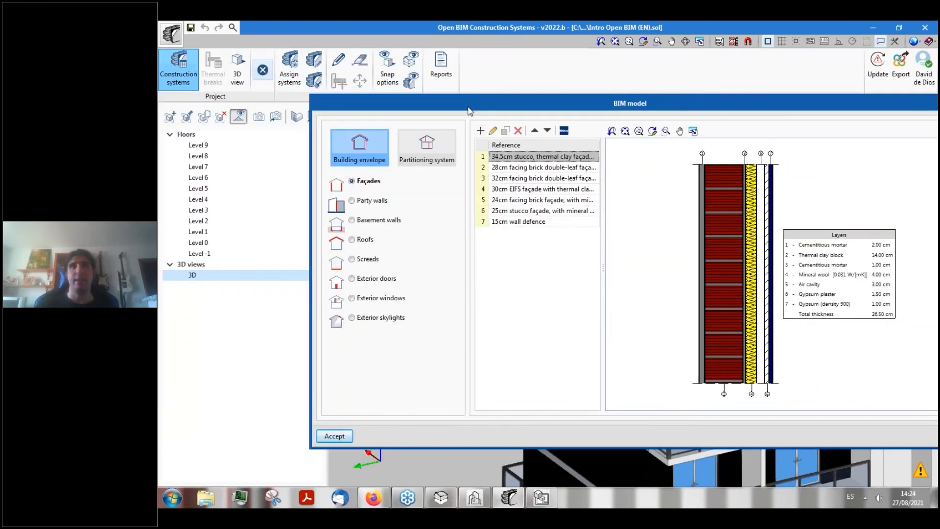
{"action": "left_click_drag", "start_coordinate": [470, 110], "coordinate": [285, 140]}
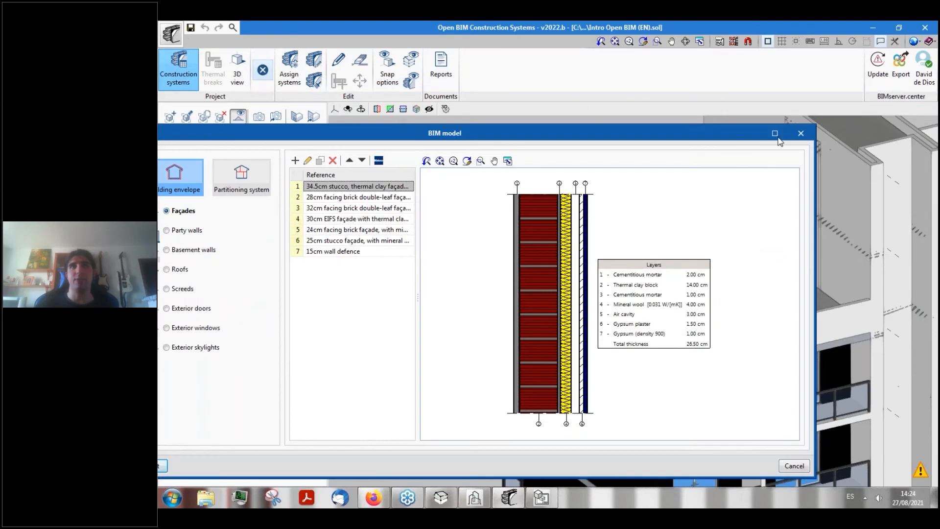
- Close the construction systems dialog and inspect the roof parapets and façade walls of the 3D building model from several sides
{"action": "left_click", "coordinate": [800, 134]}
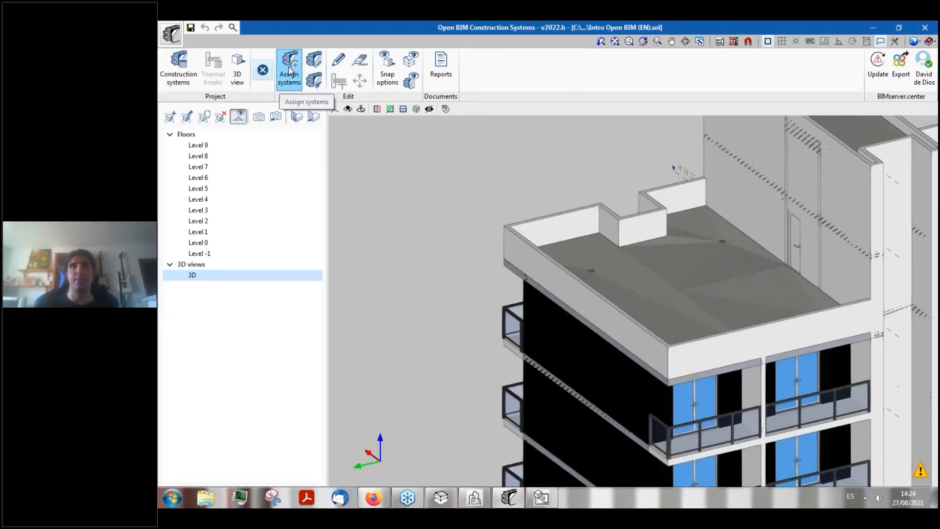
{"action": "left_click", "coordinate": [335, 60]}
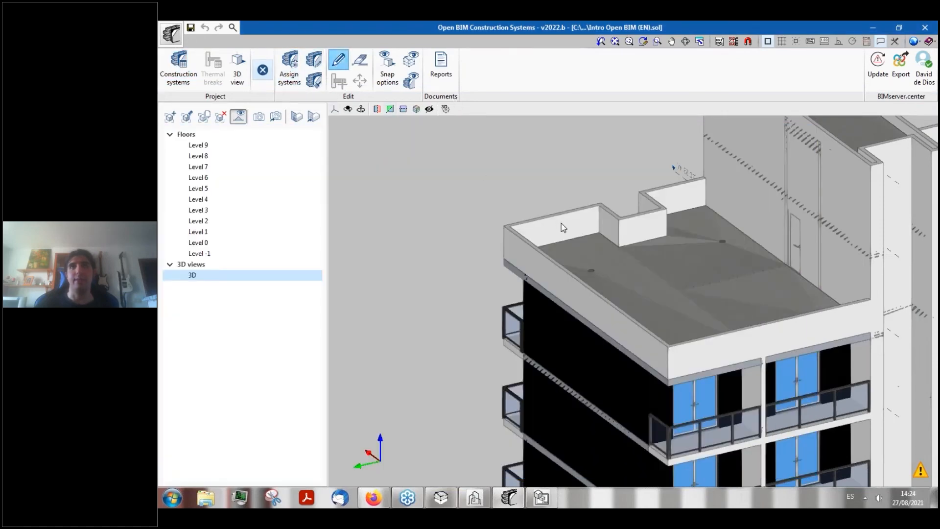
{"action": "scroll", "coordinate": [546, 232], "scroll_direction": "up", "scroll_amount": 5}
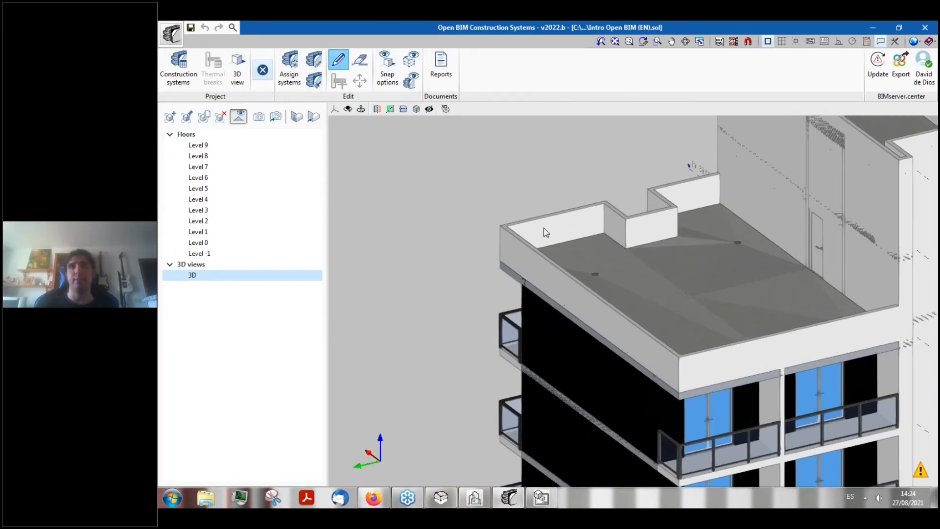
{"action": "scroll", "coordinate": [605, 274], "scroll_direction": "up", "scroll_amount": 4}
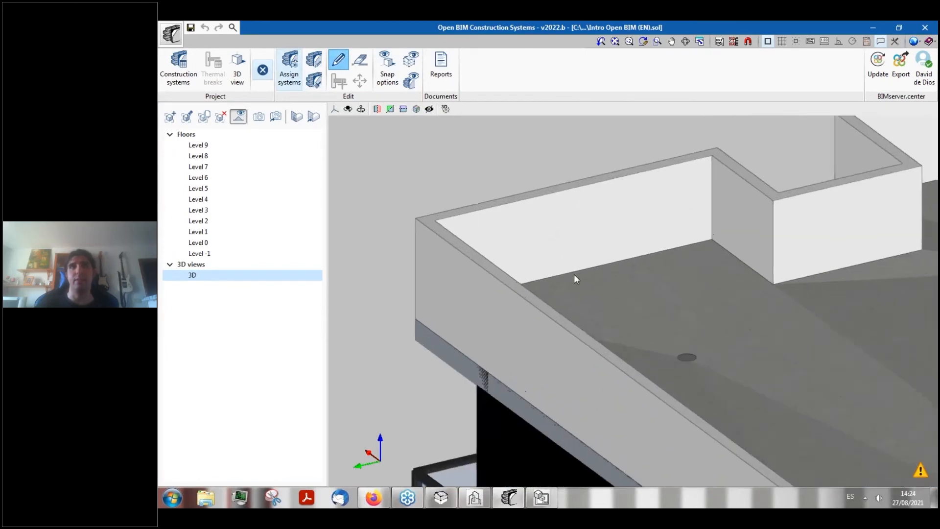
{"action": "scroll", "coordinate": [444, 296], "scroll_direction": "down", "scroll_amount": 7}
{"action": "scroll", "coordinate": [404, 298], "scroll_direction": "down", "scroll_amount": 3}
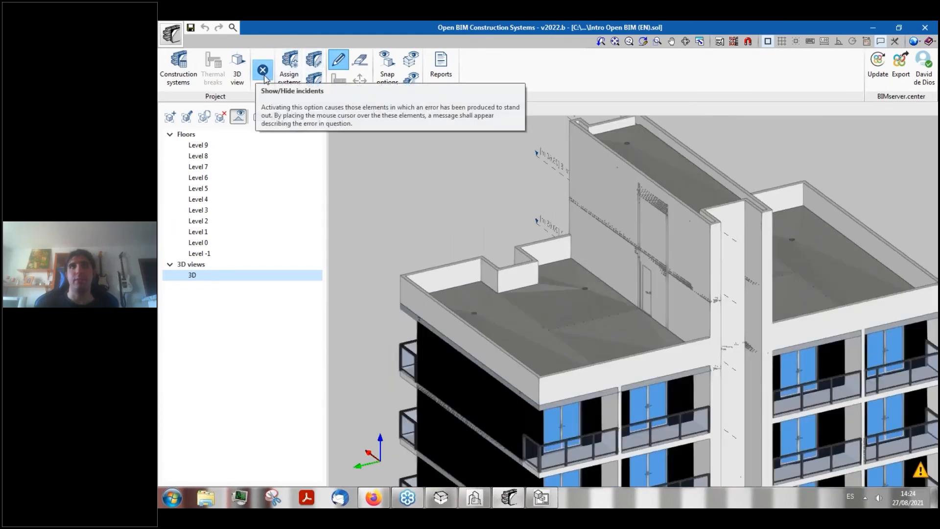
{"action": "left_click", "coordinate": [170, 60]}
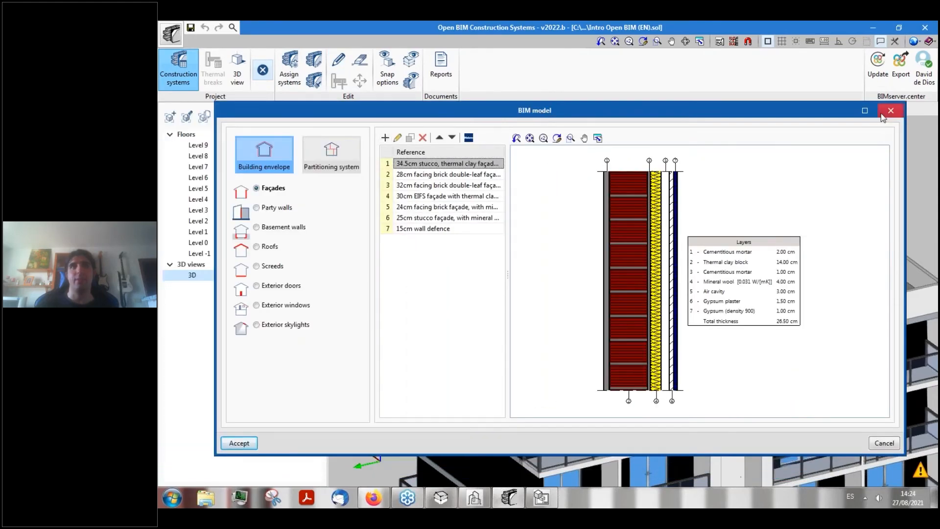
{"action": "left_click", "coordinate": [885, 112]}
{"action": "scroll", "coordinate": [491, 289], "scroll_direction": "down", "scroll_amount": 3}
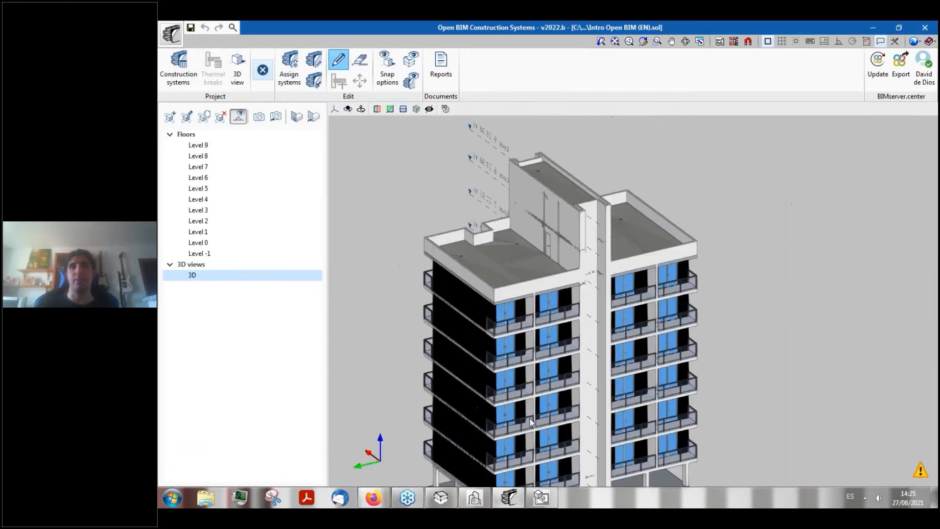
{"action": "middle_click_drag", "start_coordinate": [546, 398], "coordinate": [695, 406], "text": "shift"}
{"action": "scroll", "coordinate": [577, 268], "scroll_direction": "up", "scroll_amount": 3}
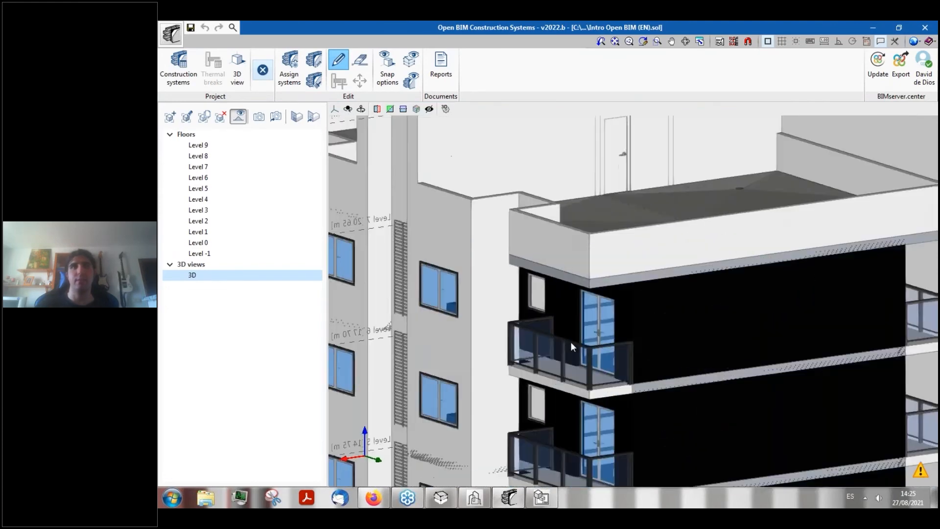
- Preview the layers of the 15cm wall defence façade system, and exit Construction Systems without saving the project
{"action": "left_click", "coordinate": [179, 69]}
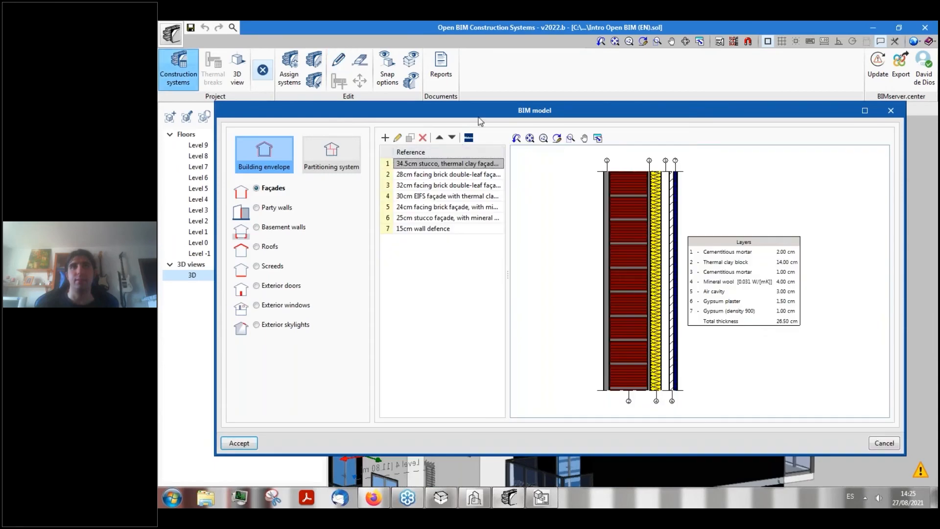
{"action": "left_click_drag", "start_coordinate": [483, 111], "coordinate": [403, 113]}
{"action": "left_click_drag", "start_coordinate": [427, 277], "coordinate": [471, 276]}
{"action": "left_click", "coordinate": [378, 231]}
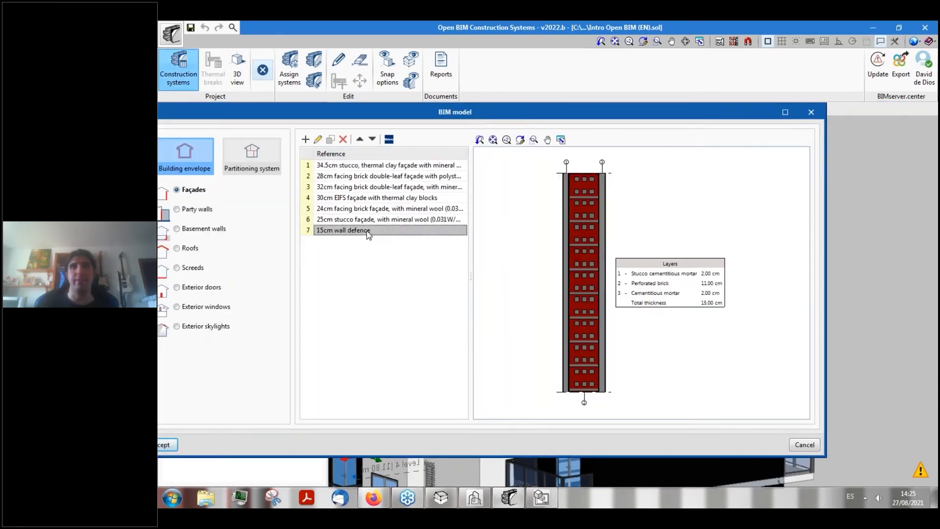
{"action": "left_click_drag", "start_coordinate": [368, 119], "coordinate": [404, 128]}
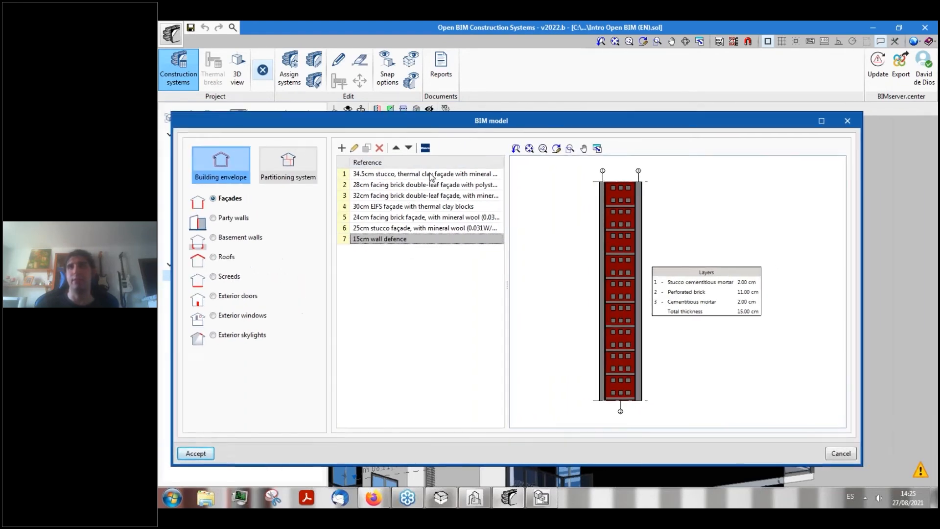
{"action": "left_click", "coordinate": [848, 121]}
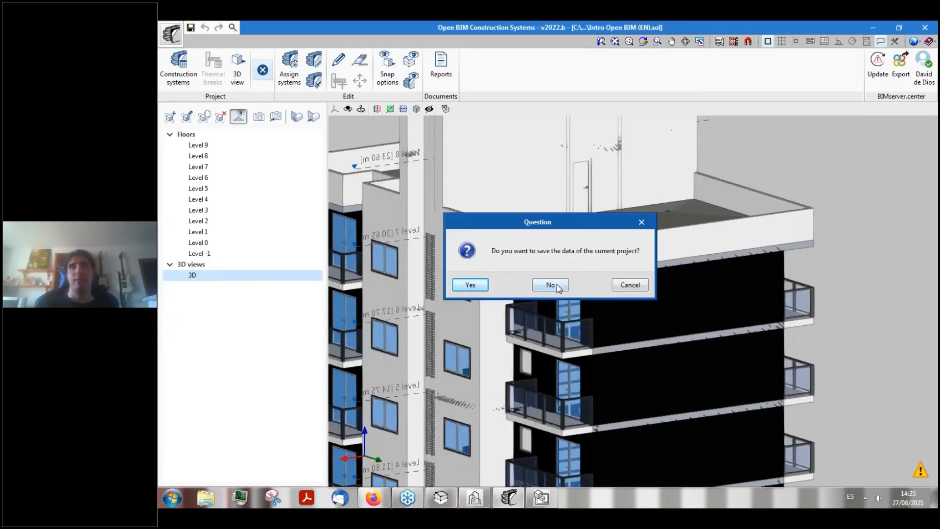
{"action": "left_click", "coordinate": [557, 285]}
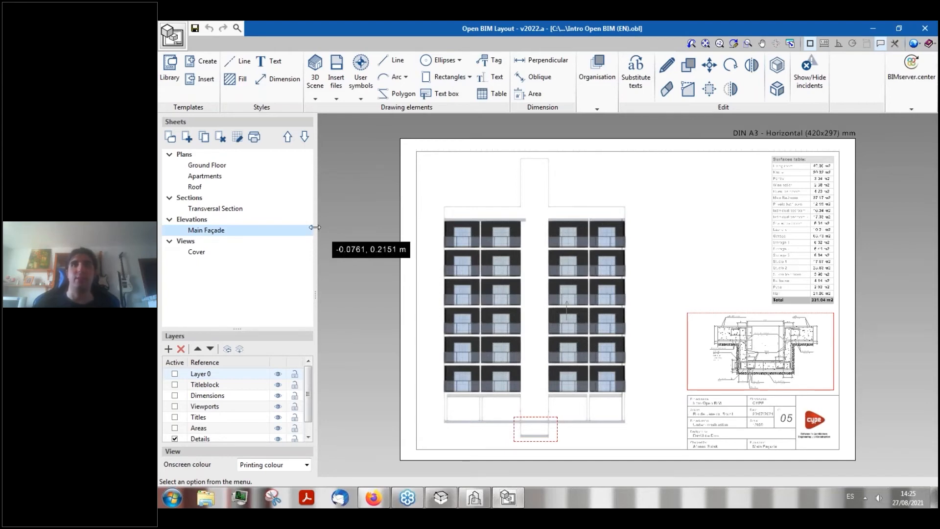
- Look over the Main Façade sheet in Open BIM Layout and display the Ground Floor plan sheet
{"action": "left_click", "coordinate": [373, 498]}
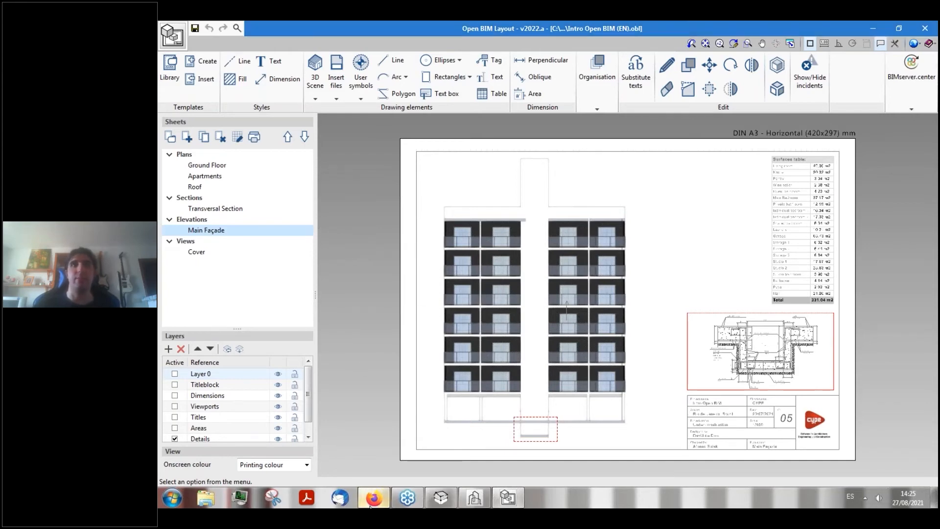
{"action": "left_click", "coordinate": [508, 498]}
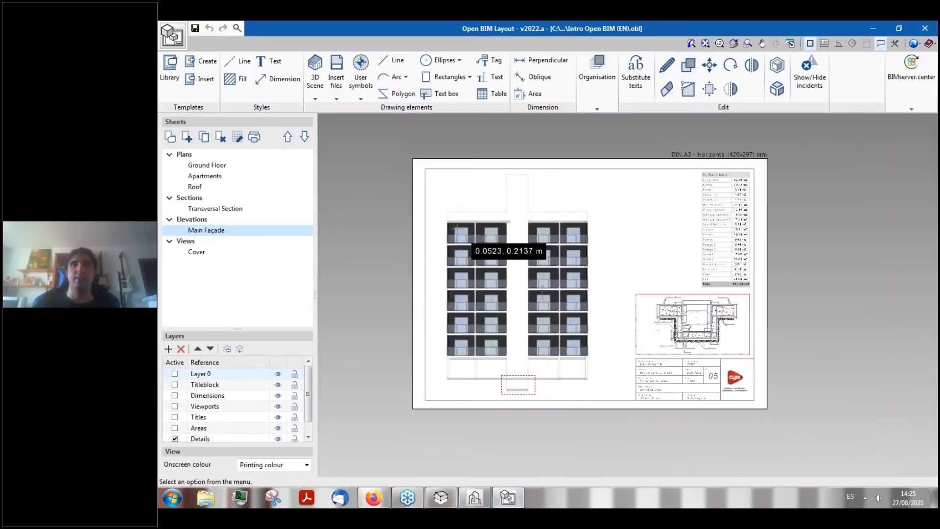
{"action": "scroll", "coordinate": [457, 228], "scroll_direction": "down", "scroll_amount": 1}
{"action": "scroll", "coordinate": [665, 207], "scroll_direction": "up", "scroll_amount": 2}
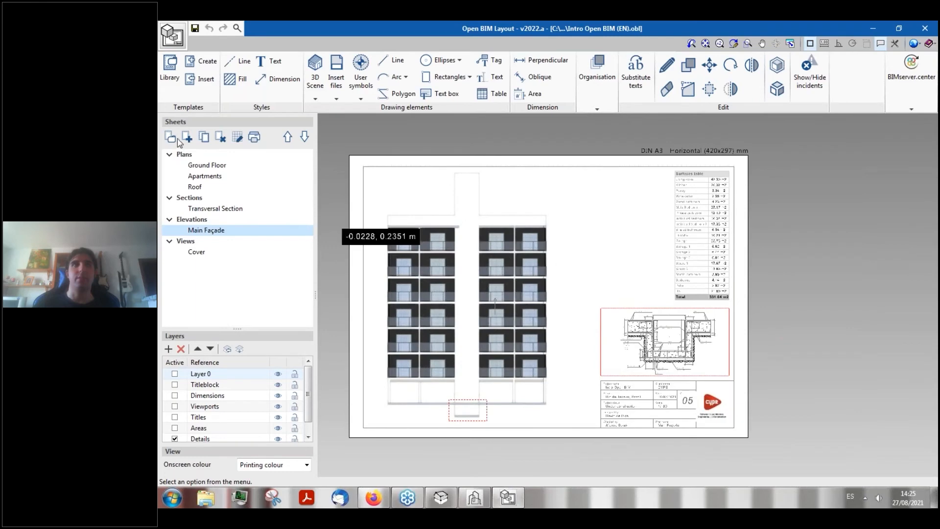
{"action": "left_click", "coordinate": [194, 166]}
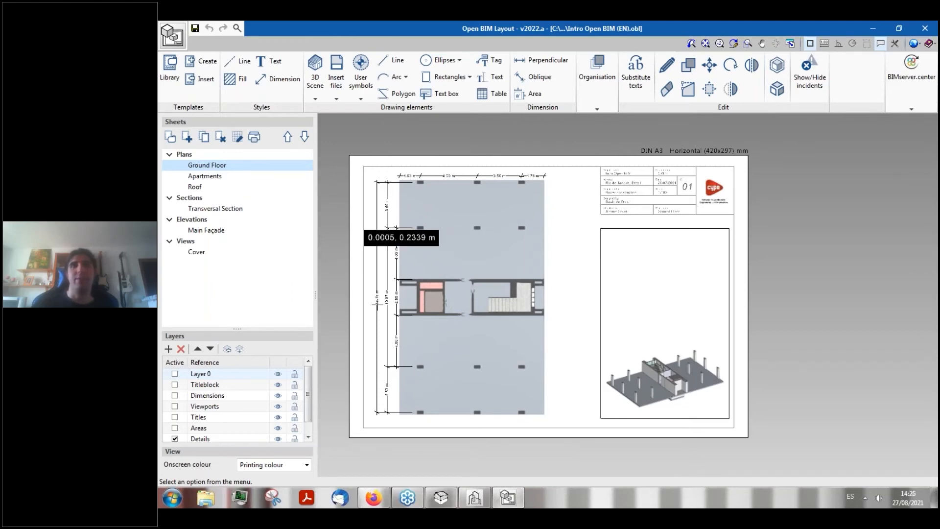
- Switch to the browser, search the BIMserver.center Store for Layout, and open the Open BIM Layout application page
{"action": "left_click", "coordinate": [373, 498]}
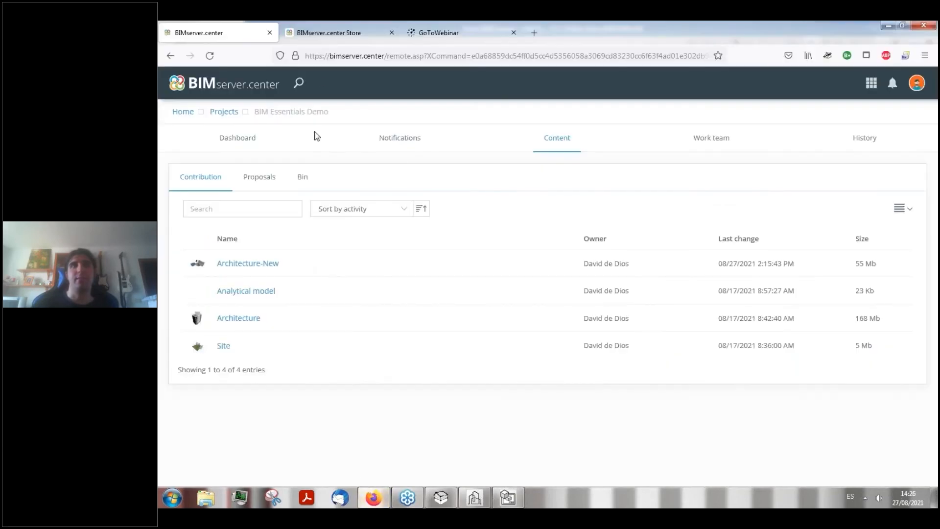
{"action": "left_click", "coordinate": [329, 32]}
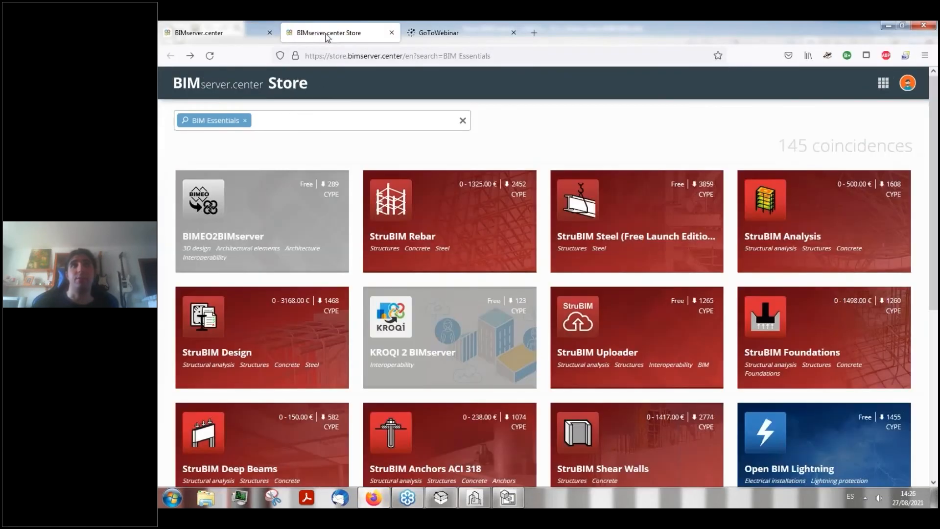
{"action": "left_click", "coordinate": [246, 120]}
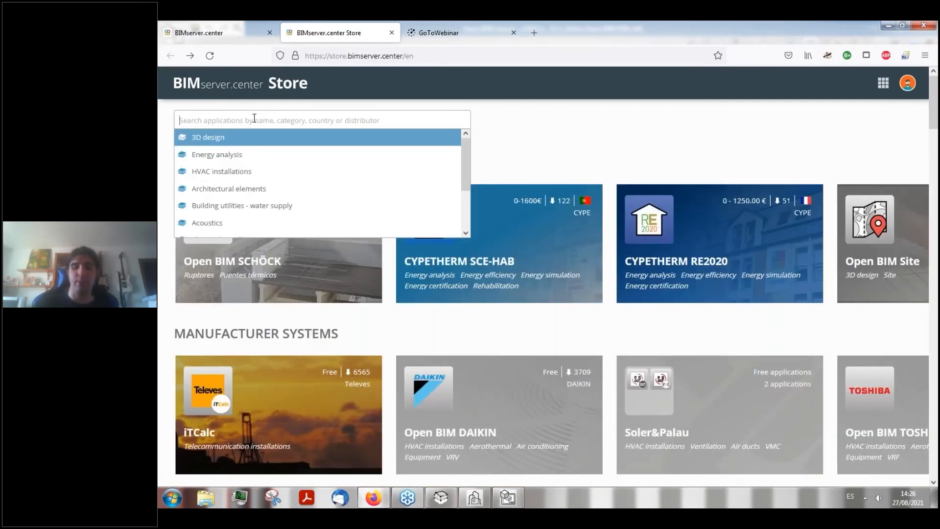
{"action": "type", "text": "Layout"}
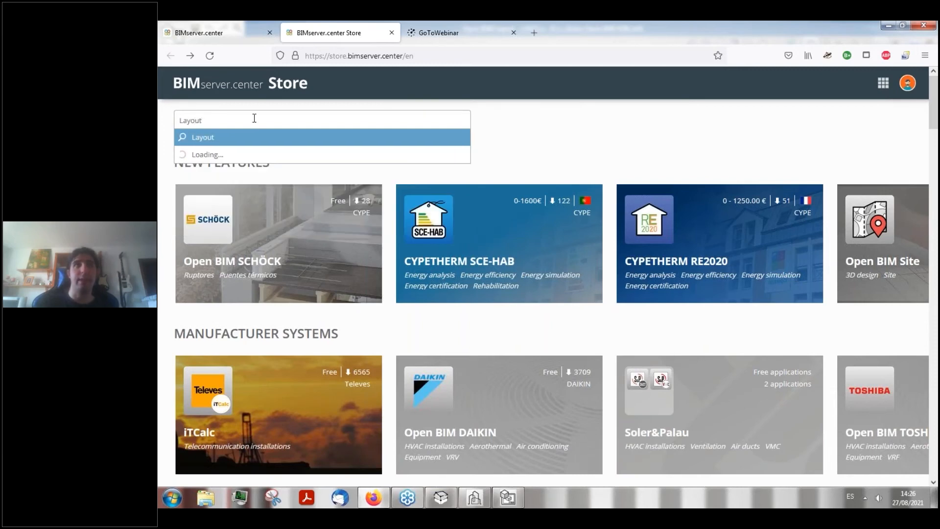
{"action": "key", "text": "Return"}
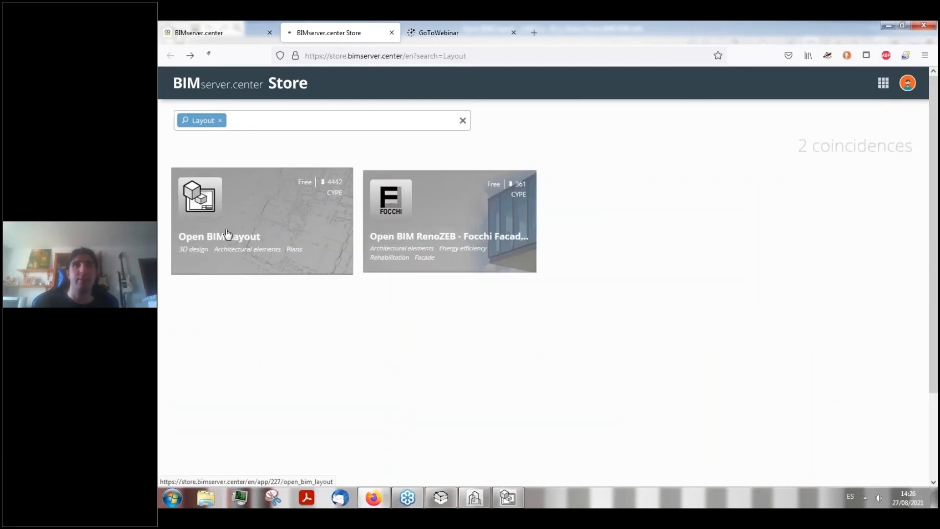
{"action": "left_click", "coordinate": [226, 234]}
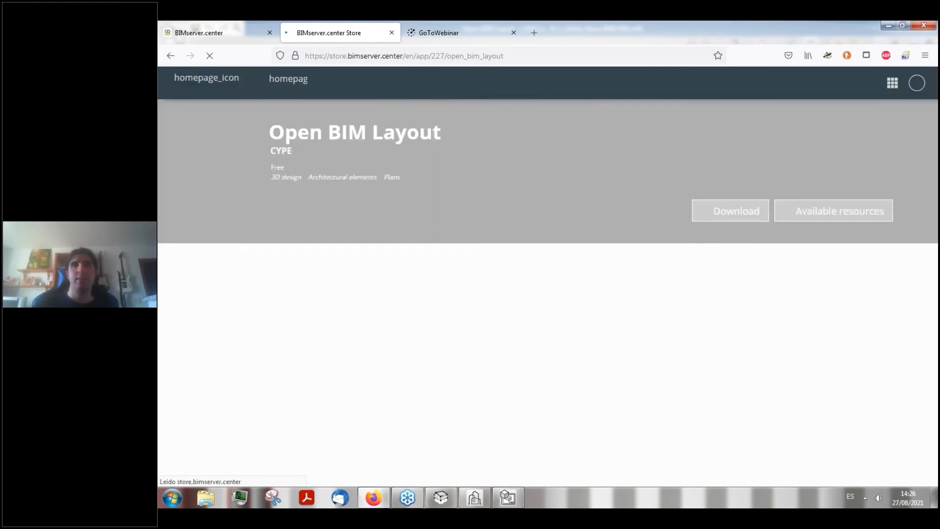
- Browse the tutorials, seminars, manuals and courses among the available resources for Open BIM Layout
{"action": "scroll", "coordinate": [530, 128], "scroll_direction": "down", "scroll_amount": 2}
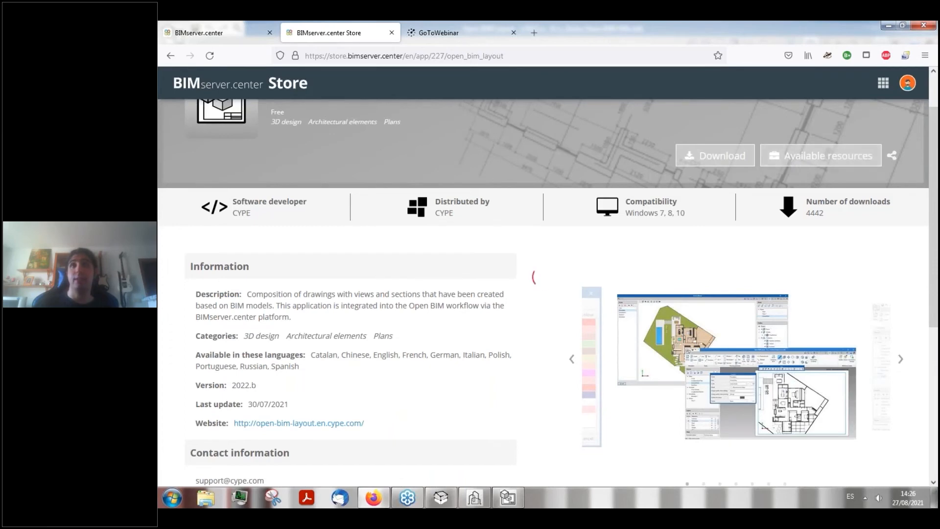
{"action": "left_click", "coordinate": [820, 155]}
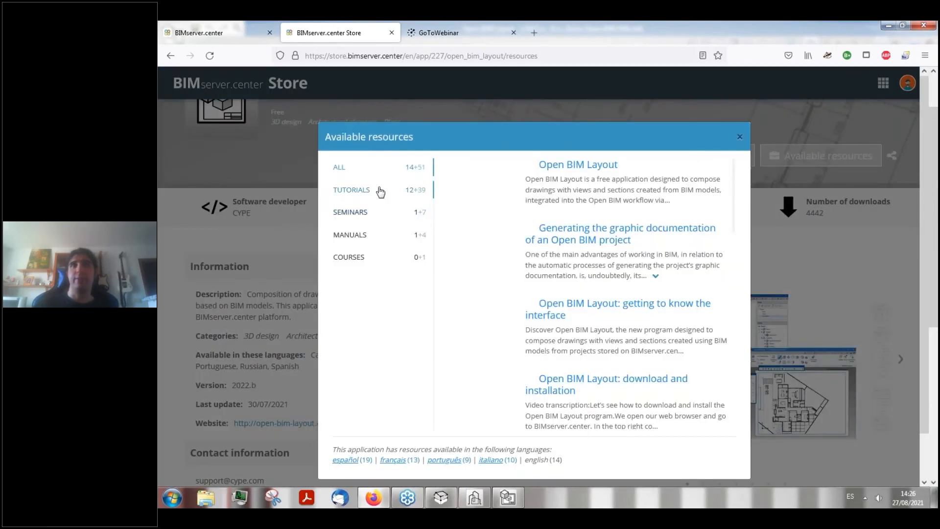
{"action": "left_click", "coordinate": [385, 190]}
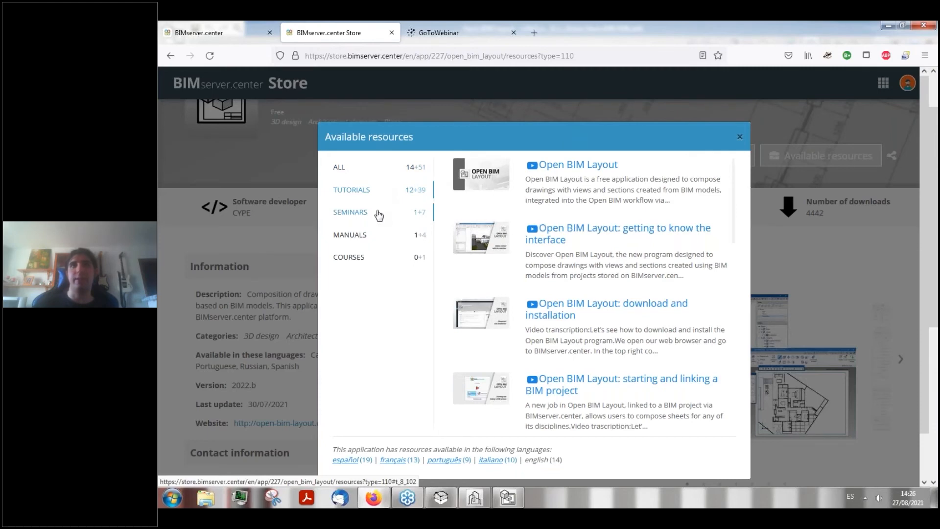
{"action": "left_click", "coordinate": [379, 213]}
{"action": "left_click", "coordinate": [376, 235]}
{"action": "left_click", "coordinate": [374, 258]}
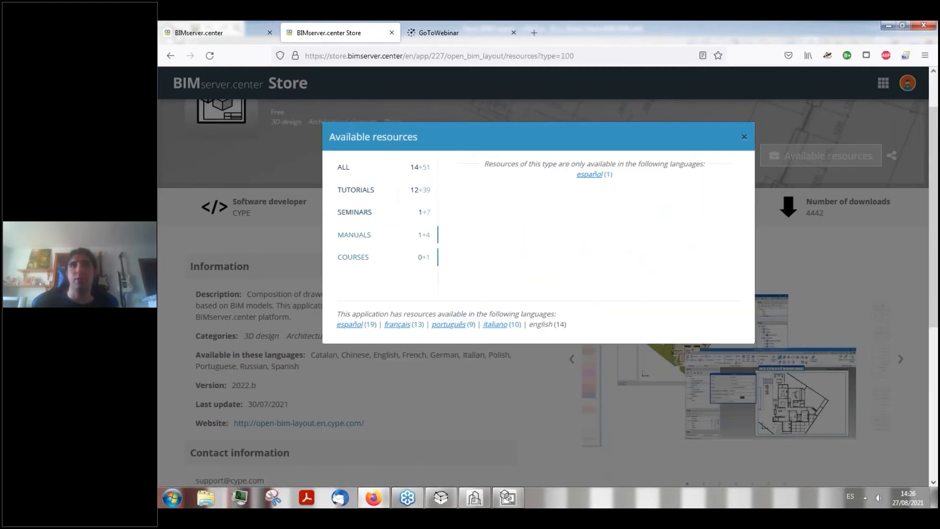
{"action": "left_click", "coordinate": [379, 169]}
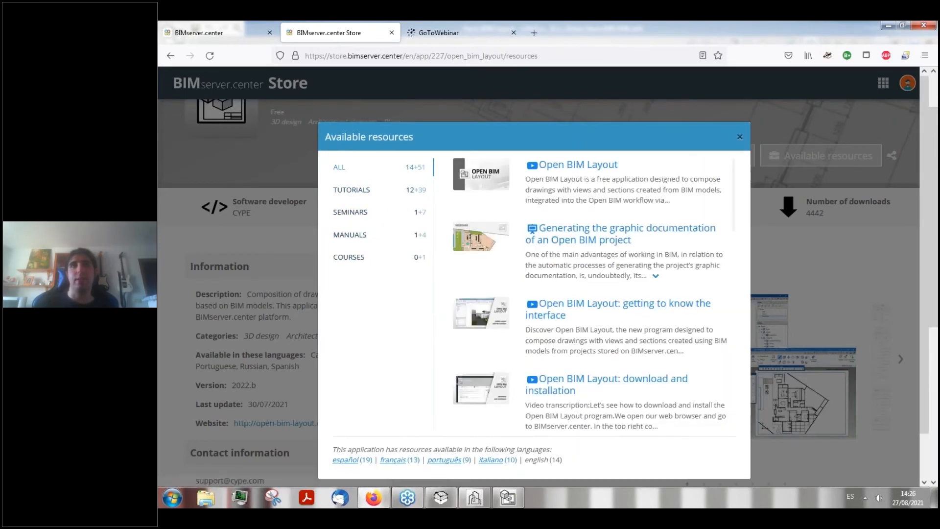
{"action": "left_click", "coordinate": [390, 192]}
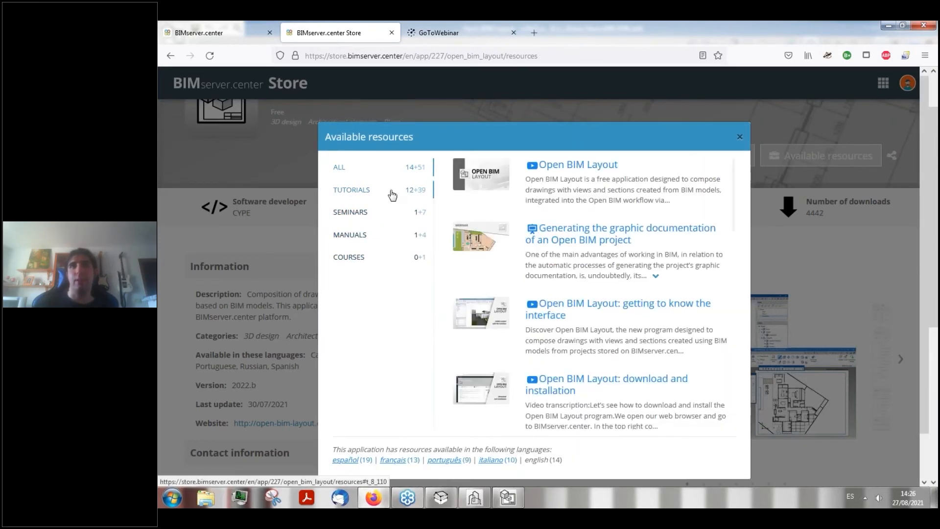
{"action": "left_click", "coordinate": [396, 222]}
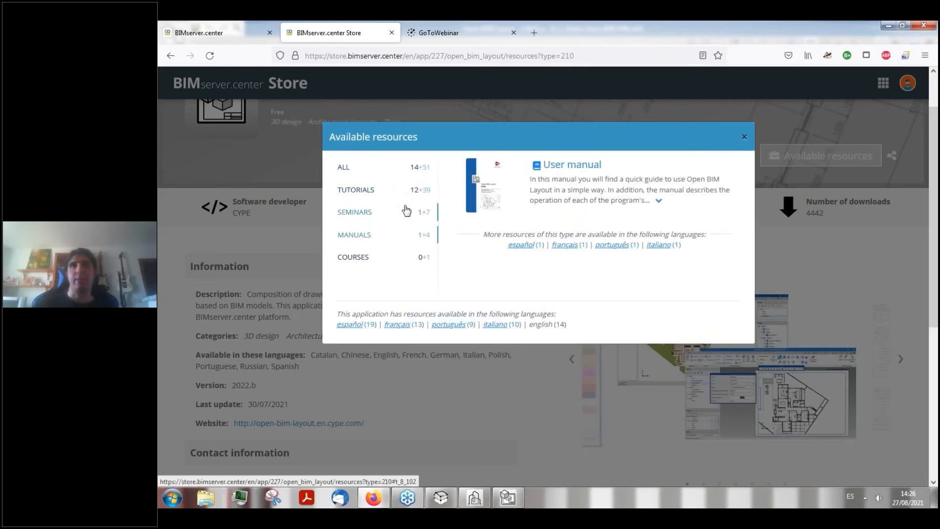
{"action": "left_click", "coordinate": [406, 211]}
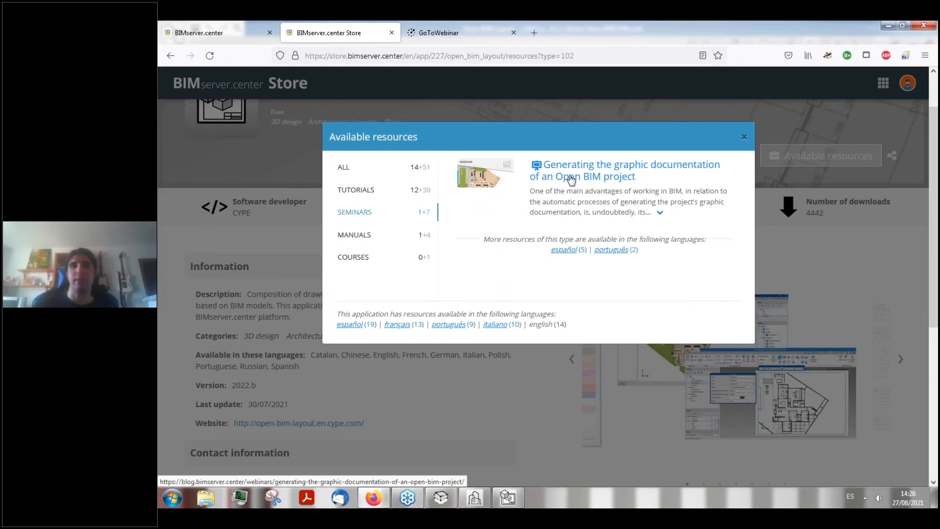
- Switch back to Open BIM Layout and open the library of sheet templates
{"action": "left_click", "coordinate": [508, 498]}
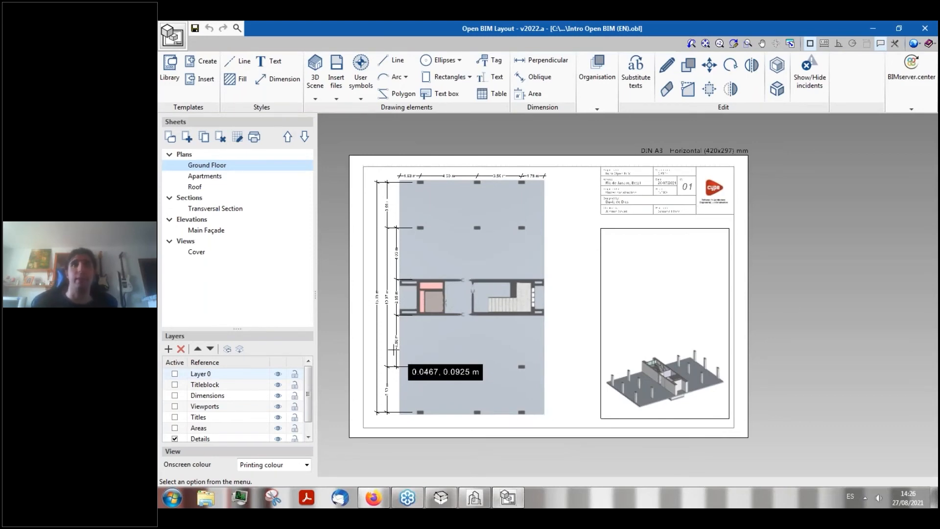
{"action": "left_click", "coordinate": [173, 140]}
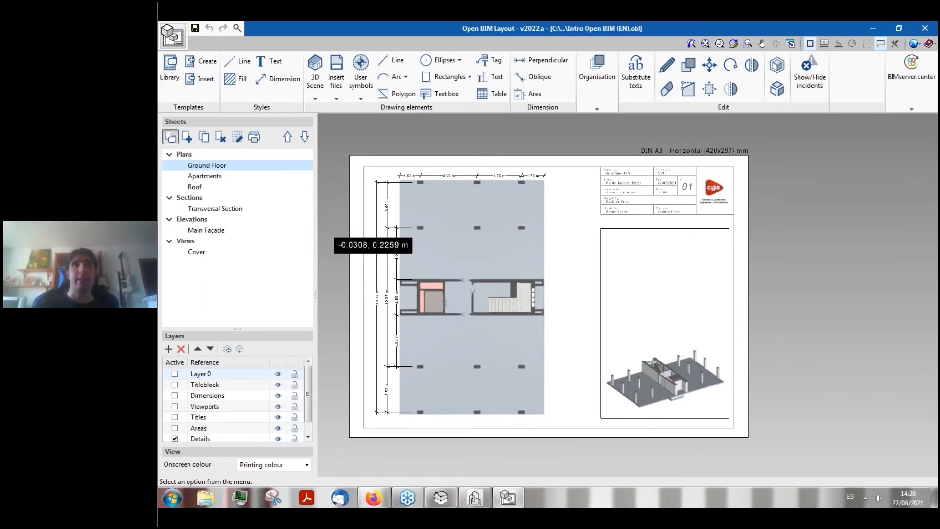
{"action": "left_click", "coordinate": [590, 330]}
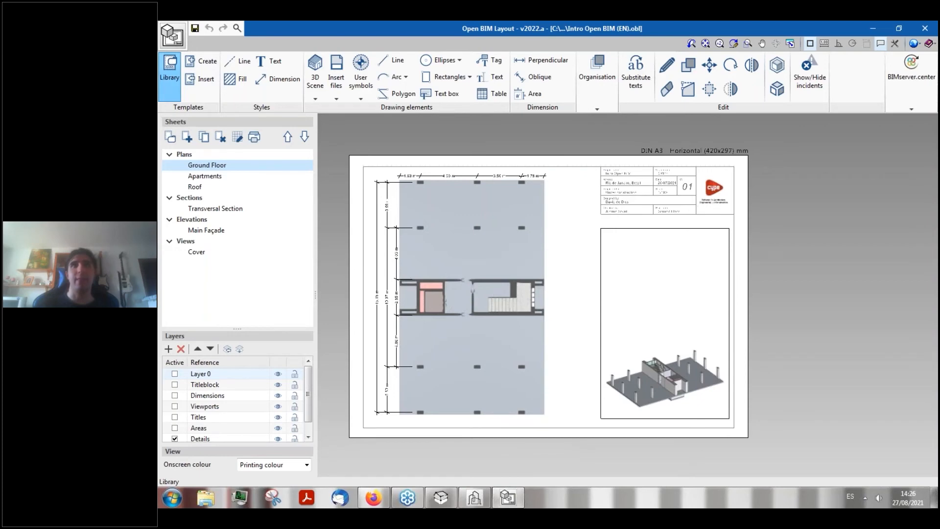
{"action": "left_click", "coordinate": [169, 69]}
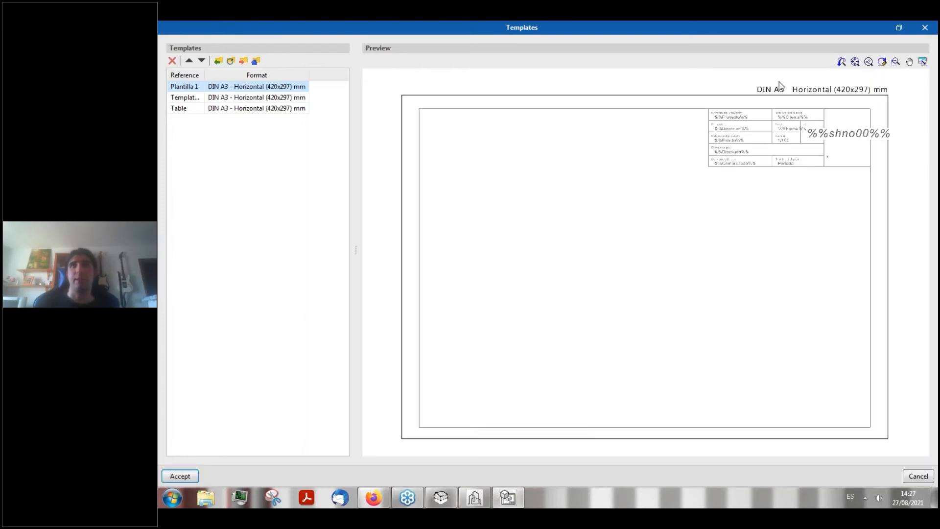
- Close the template library without changes and check the groups of sheets available in the project
{"action": "left_click", "coordinate": [915, 476]}
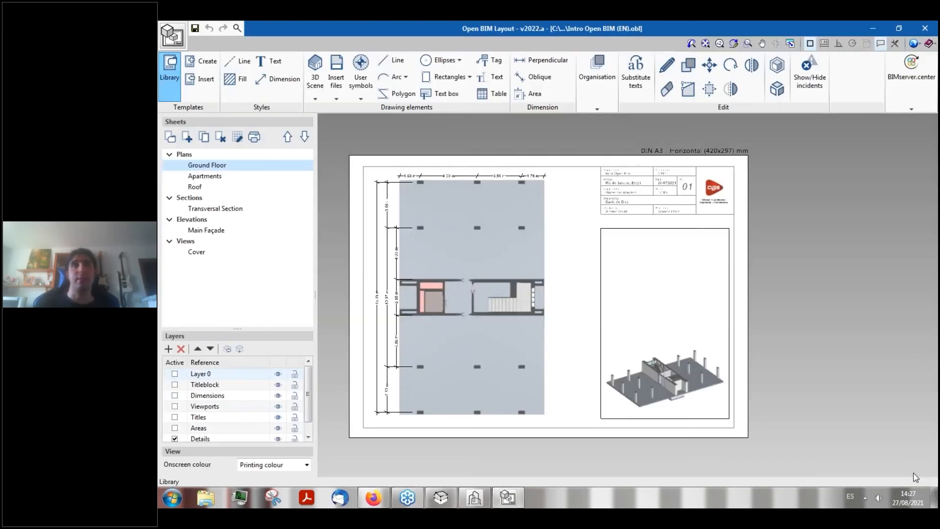
{"action": "left_click", "coordinate": [172, 138]}
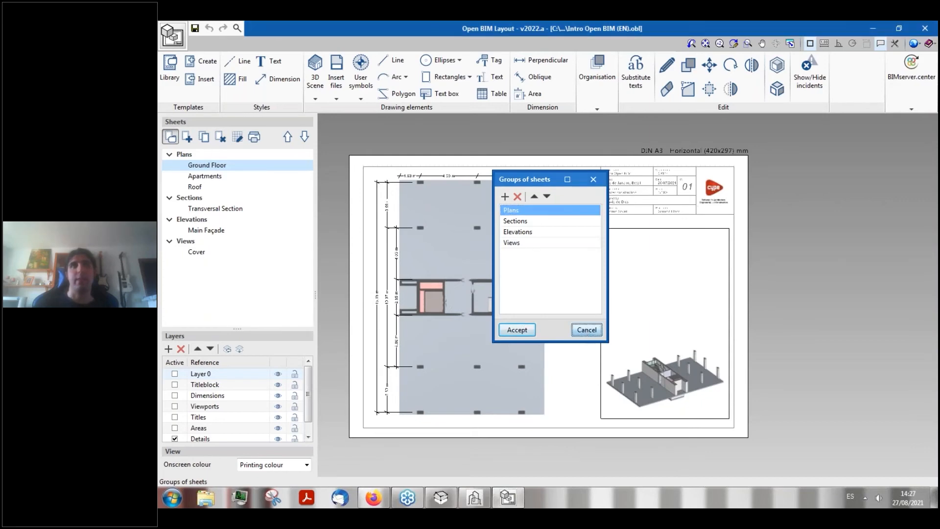
{"action": "left_click", "coordinate": [585, 329]}
- Review the template and format options for a new sheet, from DIN A0 Horizontal onwards, without creating one
{"action": "left_click", "coordinate": [187, 138]}
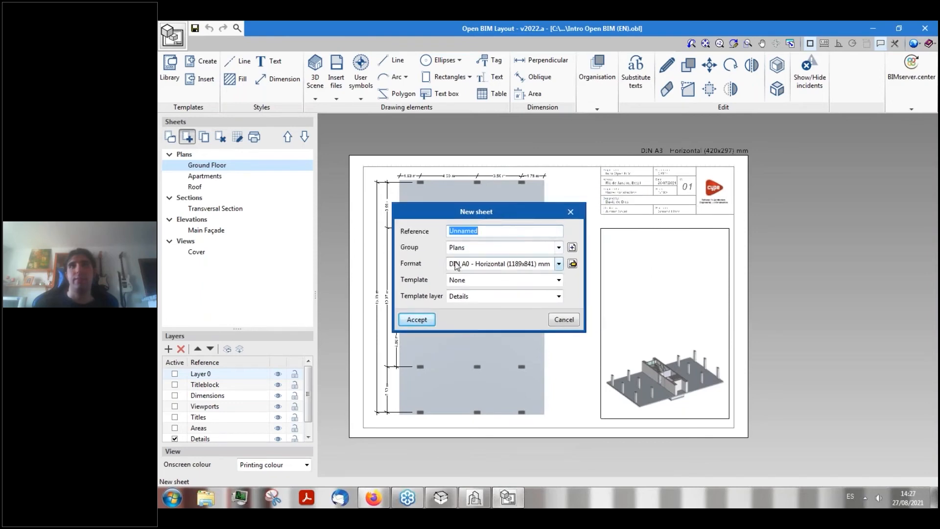
{"action": "left_click", "coordinate": [558, 280]}
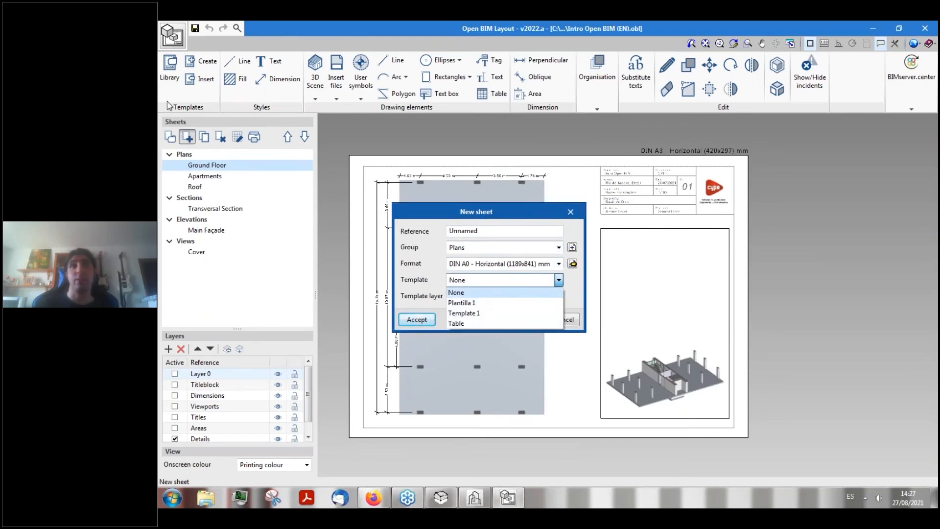
{"action": "left_click", "coordinate": [426, 280]}
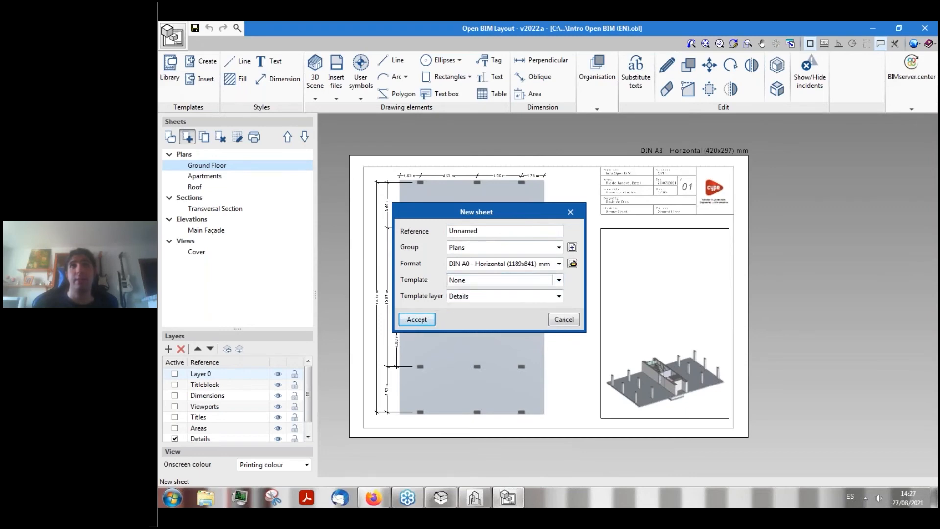
{"action": "left_click", "coordinate": [558, 264]}
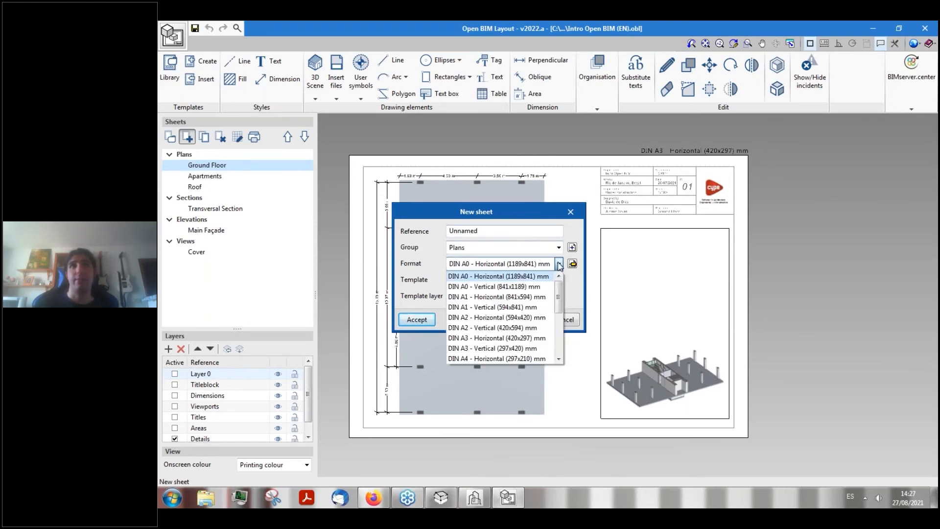
{"action": "scroll", "coordinate": [496, 338], "scroll_direction": "down", "scroll_amount": 4}
{"action": "scroll", "coordinate": [496, 338], "scroll_direction": "up", "scroll_amount": 4}
{"action": "left_click", "coordinate": [504, 276]}
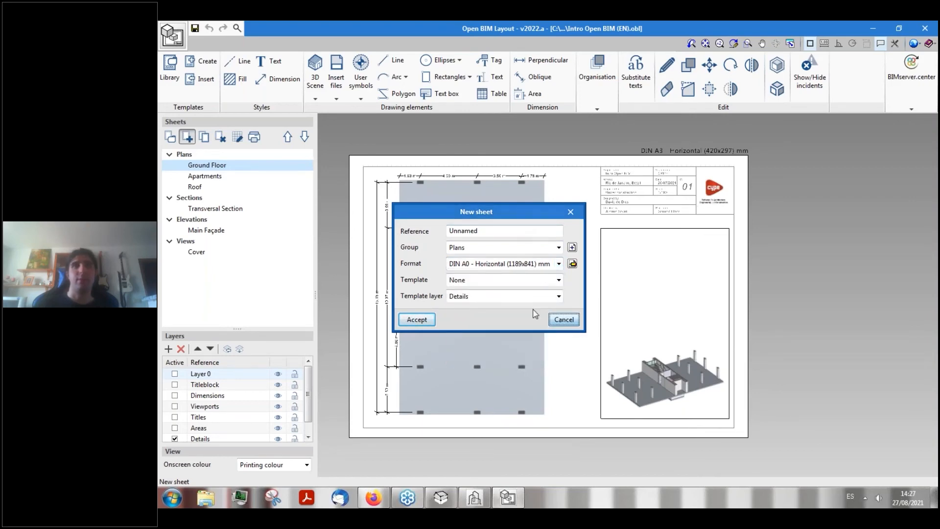
{"action": "left_click", "coordinate": [563, 320]}
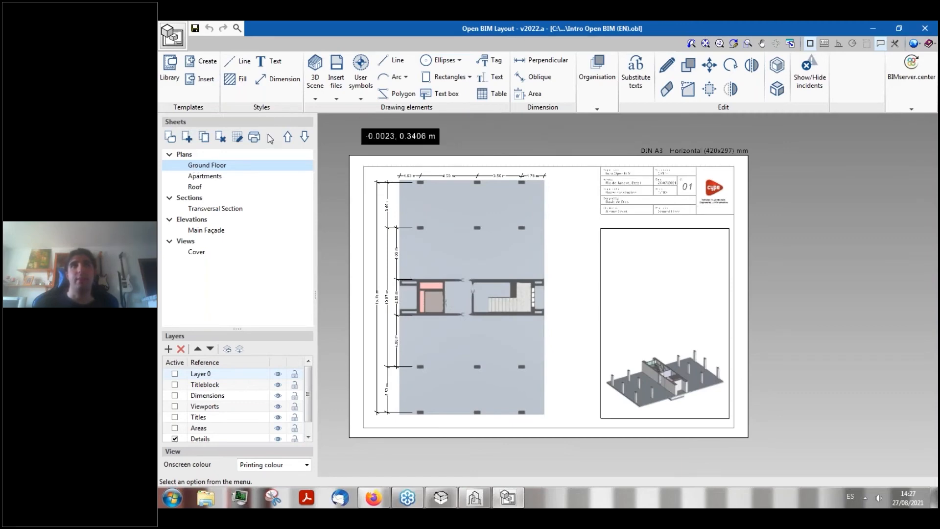
- Check the line styles and look over the Ground Floor sheet's plan and dimensions
{"action": "left_click", "coordinate": [240, 60]}
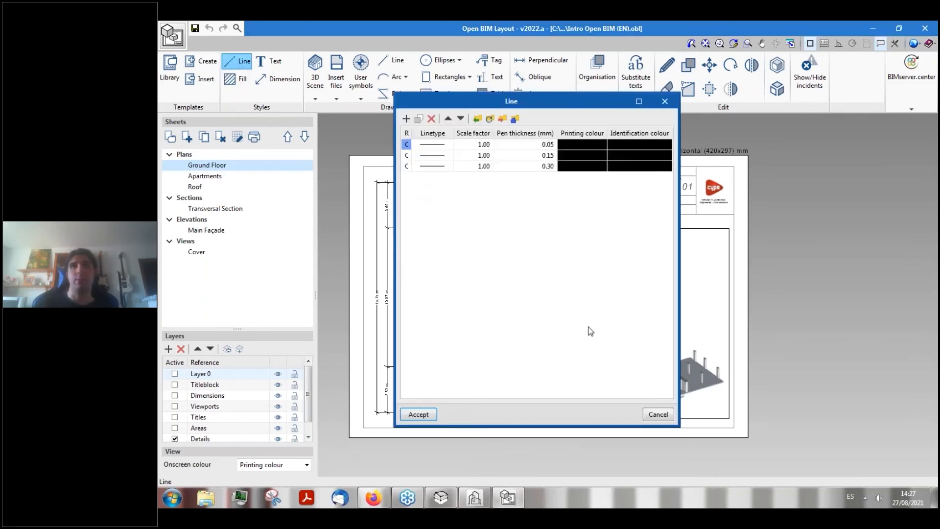
{"action": "left_click", "coordinate": [658, 414]}
{"action": "scroll", "coordinate": [570, 335], "scroll_direction": "up", "scroll_amount": 4}
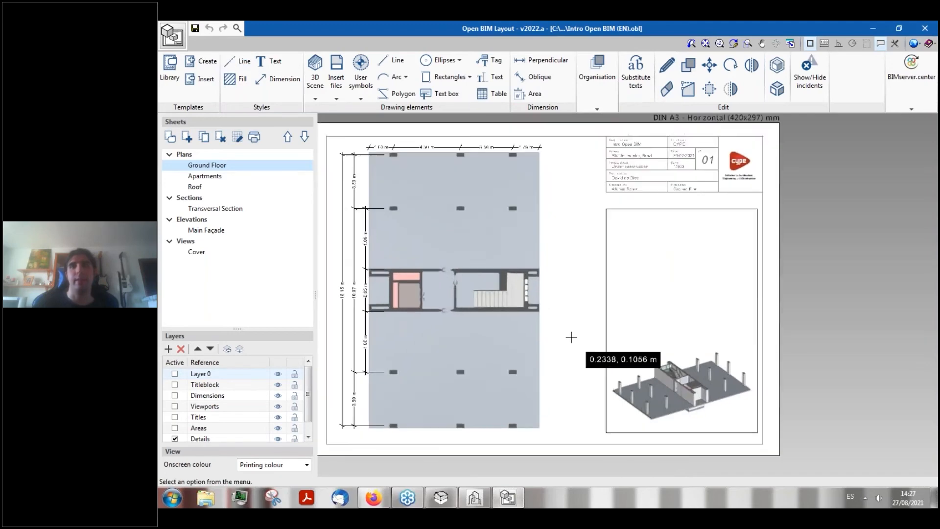
{"action": "scroll", "coordinate": [536, 339], "scroll_direction": "down", "scroll_amount": 4}
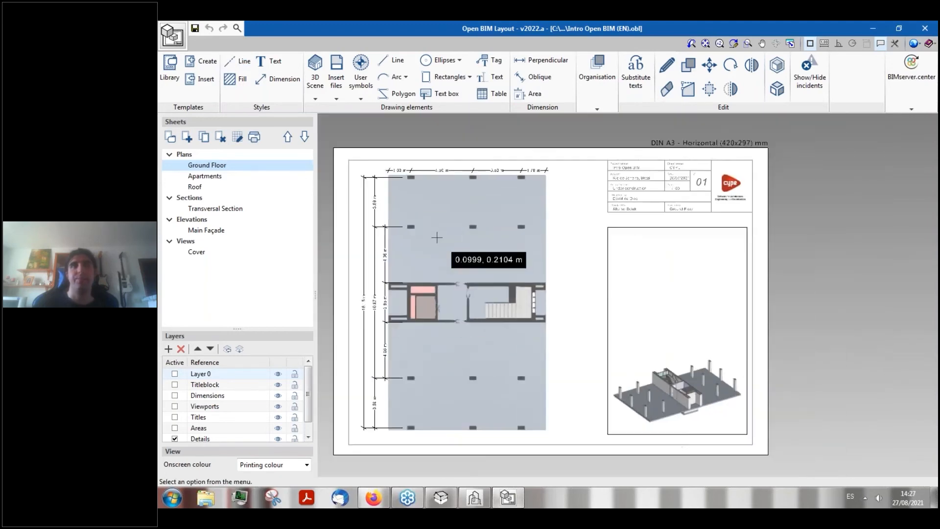
{"action": "scroll", "coordinate": [395, 254], "scroll_direction": "down", "scroll_amount": 1}
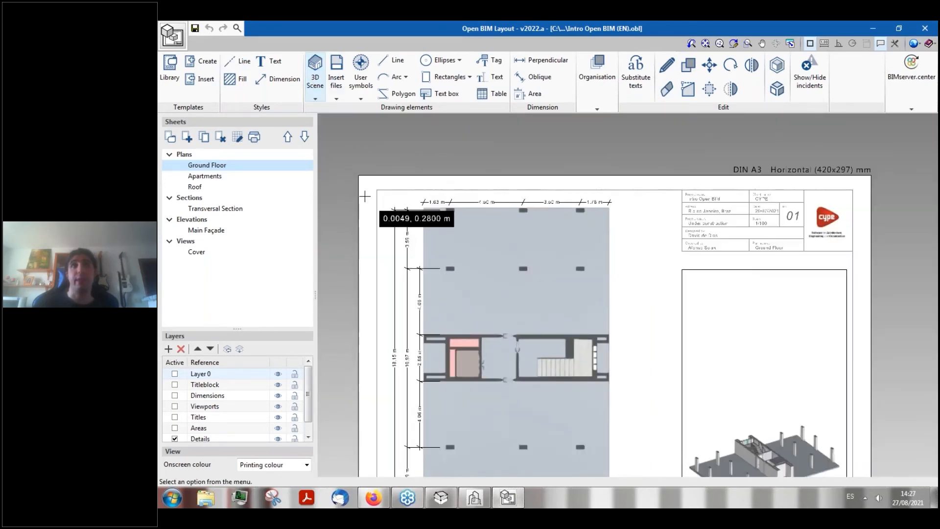
- Review the dimension, text, fill and line style definitions in turn, leaving each without changes
{"action": "left_click", "coordinate": [278, 79]}
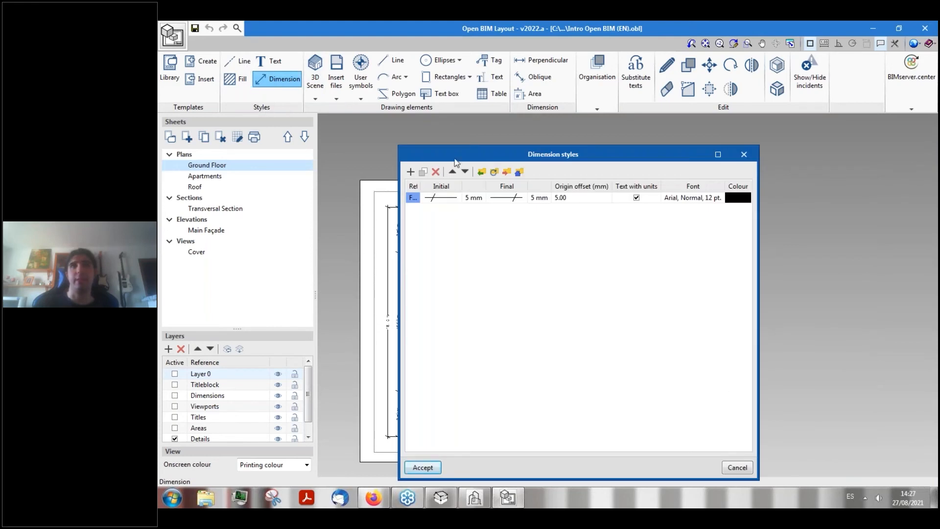
{"action": "left_click", "coordinate": [742, 156]}
{"action": "left_click", "coordinate": [269, 60]}
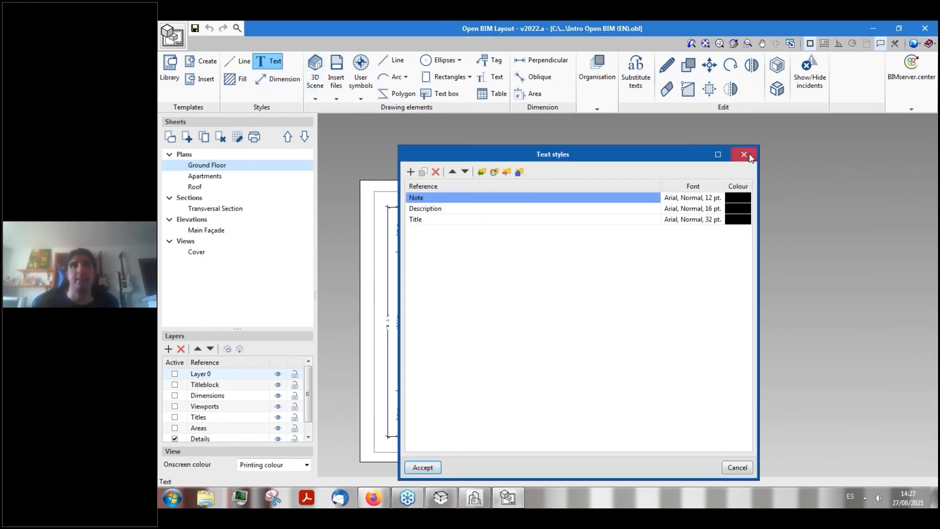
{"action": "left_click", "coordinate": [743, 154]}
{"action": "left_click", "coordinate": [236, 79]}
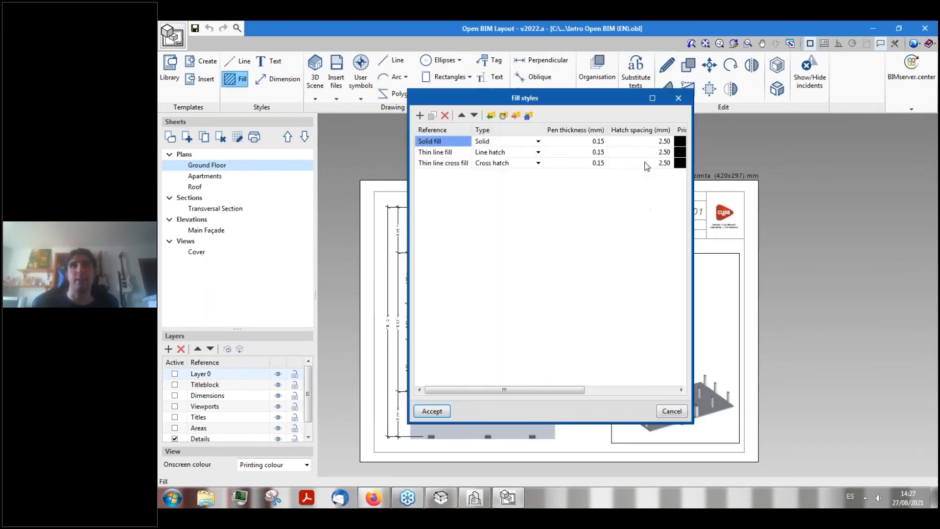
{"action": "left_click", "coordinate": [677, 100]}
{"action": "left_click", "coordinate": [237, 61]}
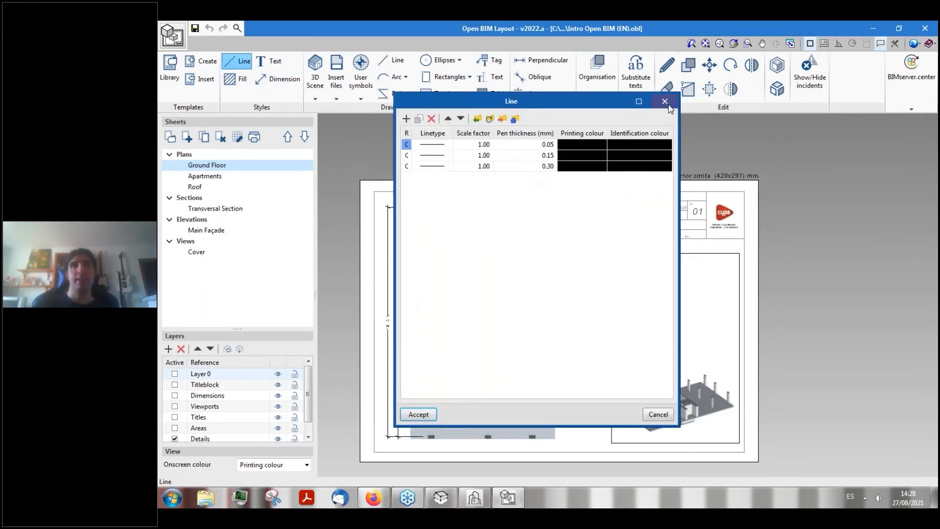
{"action": "left_click", "coordinate": [665, 101]}
- Open the 3D scenes library and add a new scene
{"action": "left_click", "coordinate": [315, 81]}
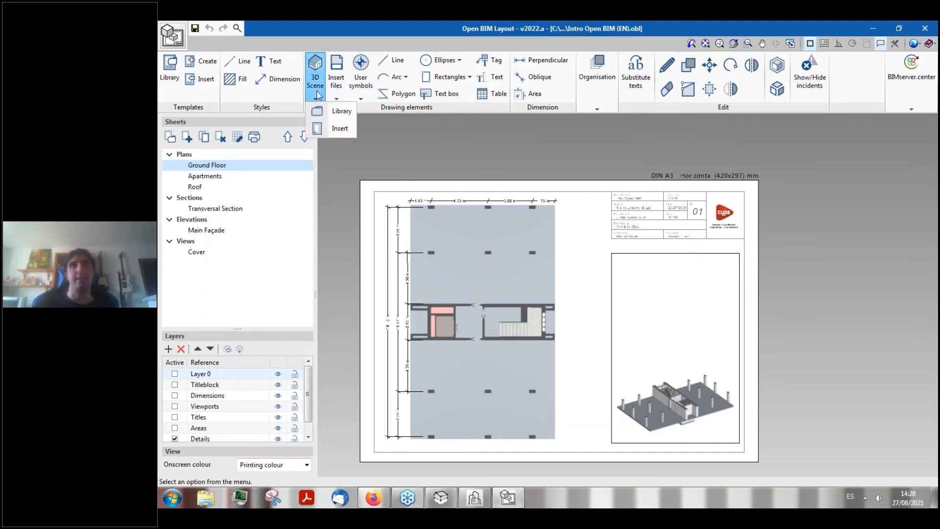
{"action": "left_click", "coordinate": [337, 112]}
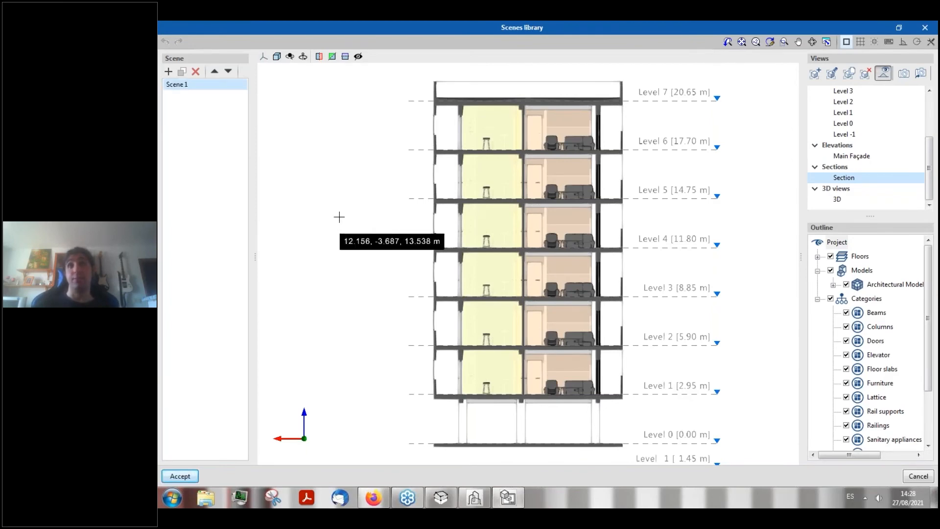
{"action": "left_click", "coordinate": [167, 74]}
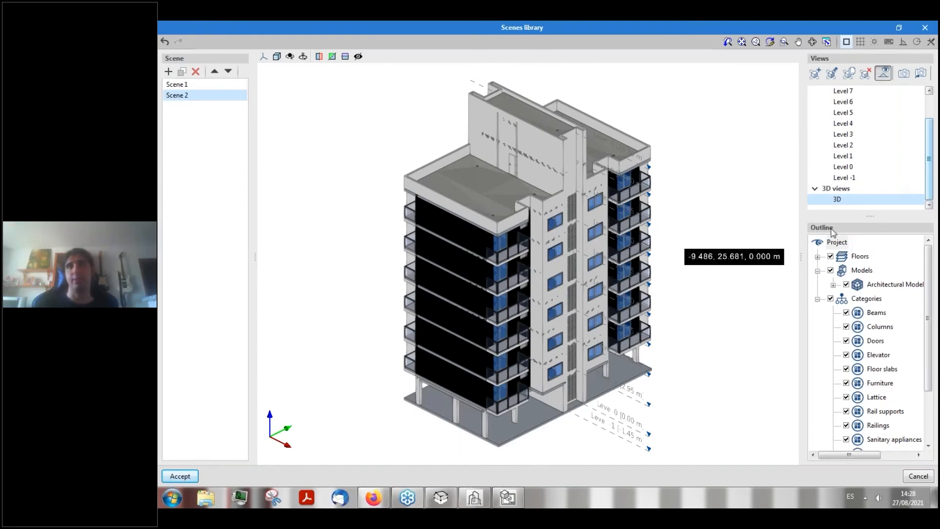
- Hide the Construction elements and Bathroom fittings models in the new scene, keep Furniture and Space displayed, and accept the scenes library
{"action": "left_click", "coordinate": [861, 272]}
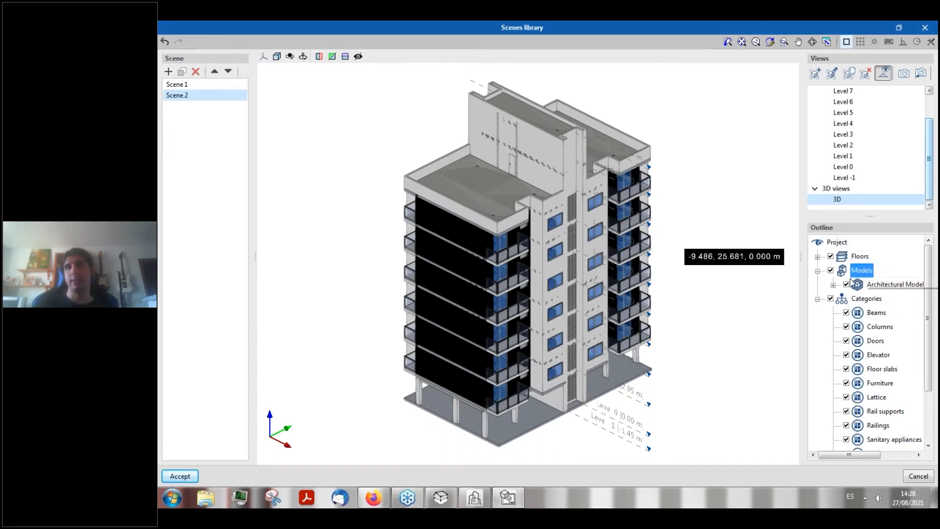
{"action": "left_click", "coordinate": [832, 284]}
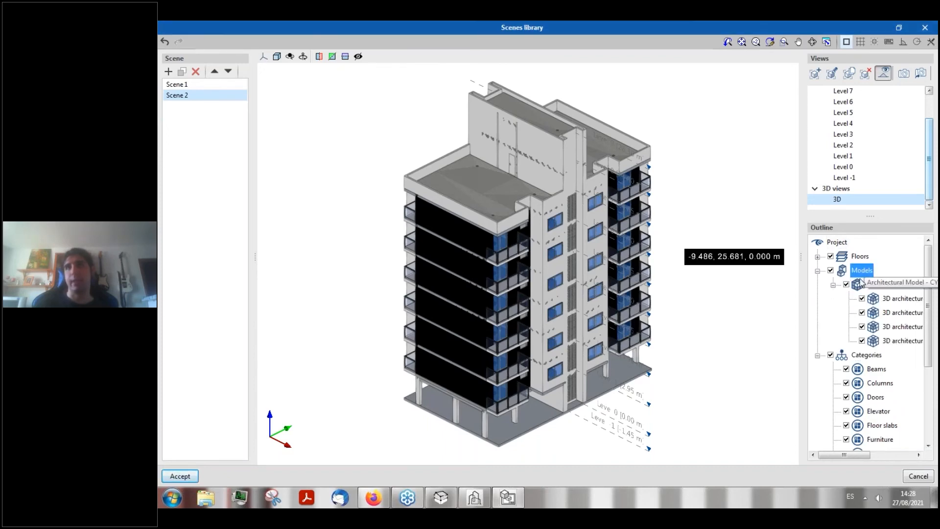
{"action": "left_click_drag", "start_coordinate": [798, 312], "coordinate": [741, 313]}
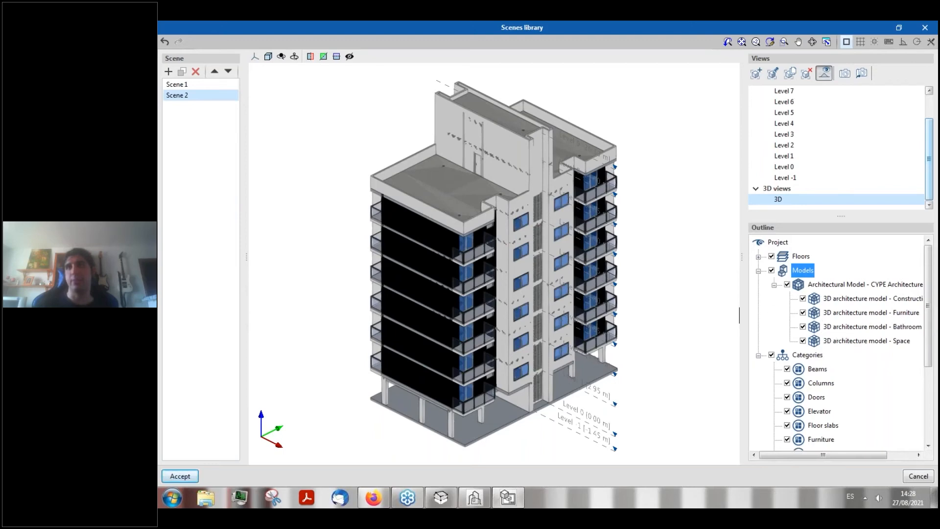
{"action": "left_click_drag", "start_coordinate": [717, 304], "coordinate": [699, 306]}
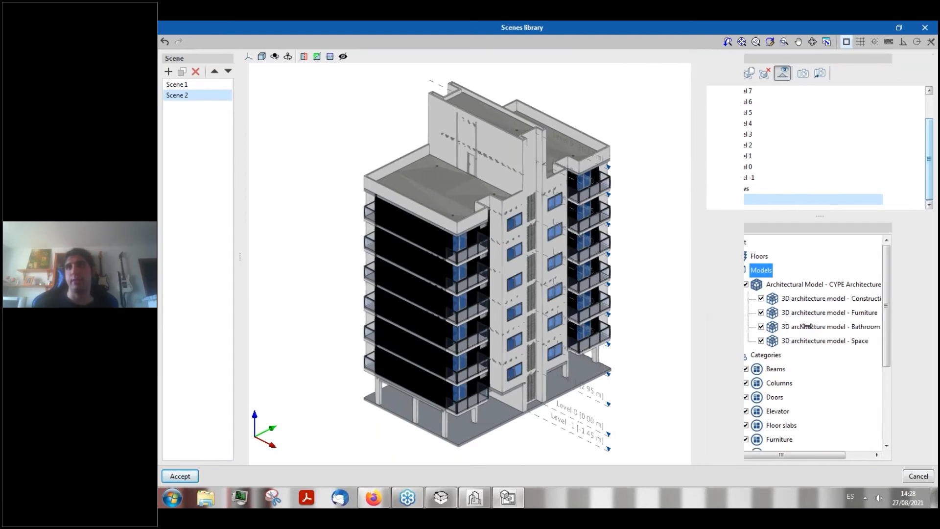
{"action": "left_click", "coordinate": [761, 298]}
{"action": "left_click", "coordinate": [761, 326]}
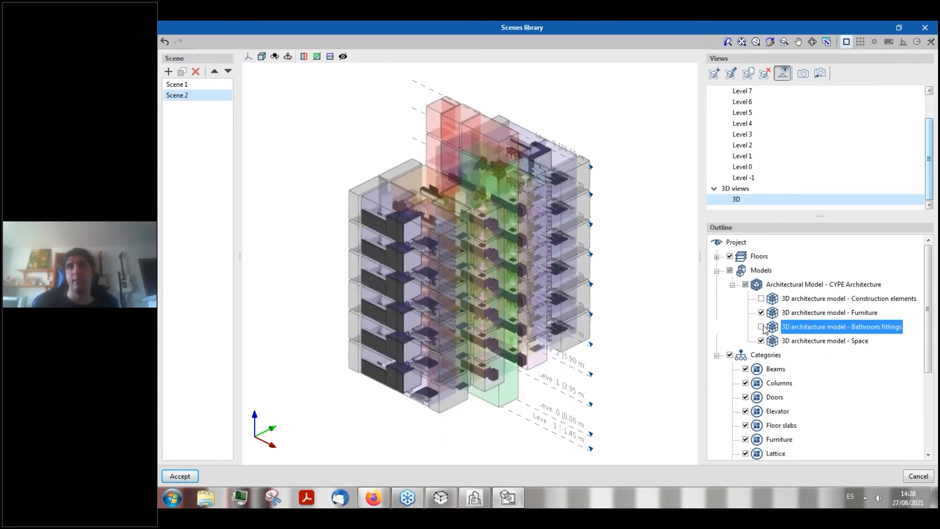
{"action": "left_click", "coordinate": [761, 340]}
{"action": "left_click", "coordinate": [761, 341]}
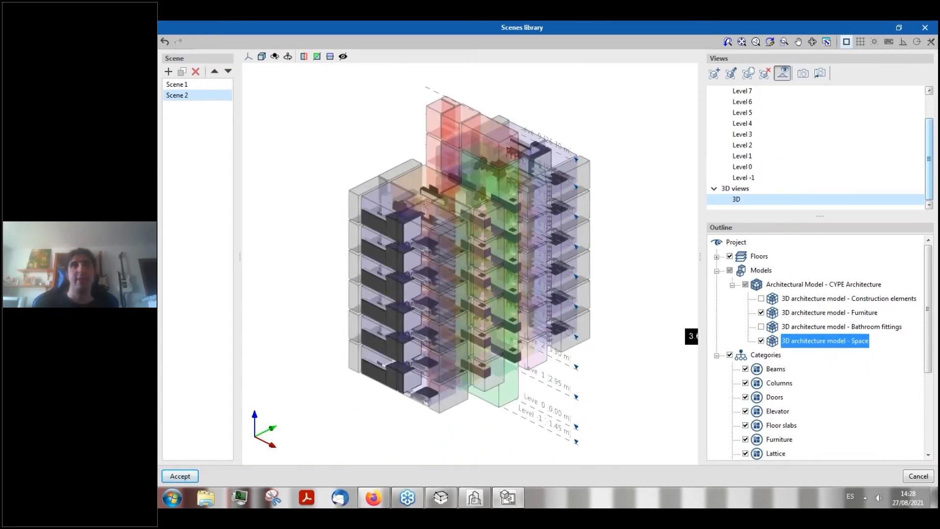
{"action": "left_click", "coordinate": [174, 486]}
{"action": "left_click", "coordinate": [174, 487]}
{"action": "left_click", "coordinate": [166, 476]}
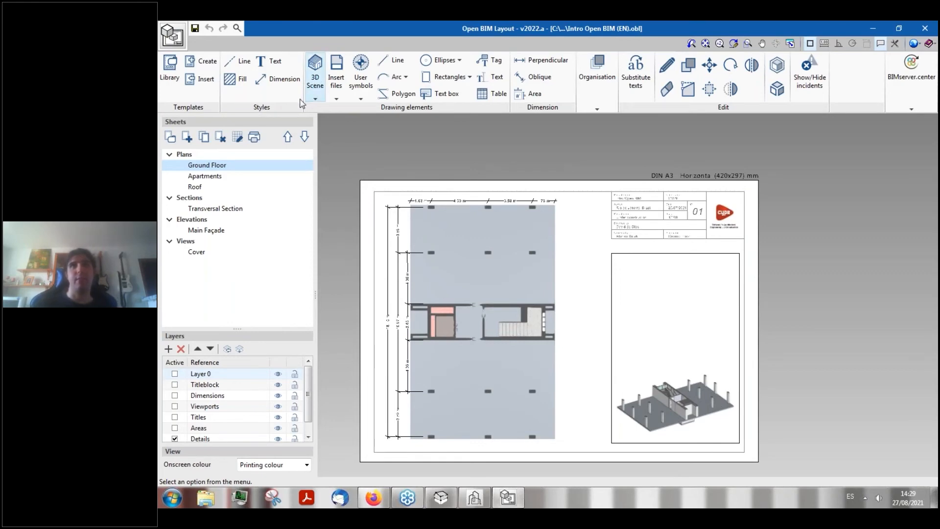
- Insert a 3D scene frame between the ground floor plan and the 3D view, with its lower corner at about 0.355, 0.120 m
{"action": "left_click", "coordinate": [316, 95]}
{"action": "left_click", "coordinate": [337, 127]}
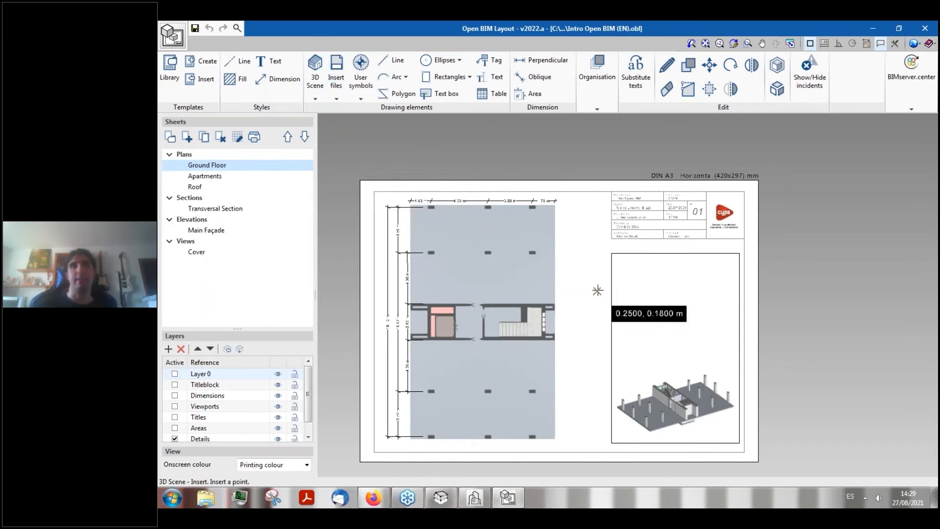
{"action": "scroll", "coordinate": [597, 290], "scroll_direction": "up", "scroll_amount": 2}
{"action": "scroll", "coordinate": [597, 290], "scroll_direction": "up", "scroll_amount": 2}
{"action": "left_click", "coordinate": [538, 250]}
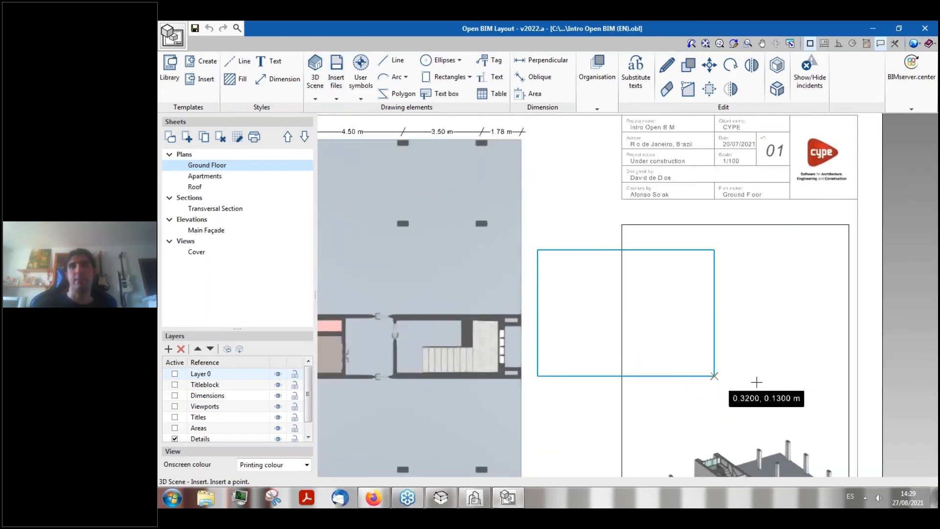
{"action": "left_click", "coordinate": [773, 391]}
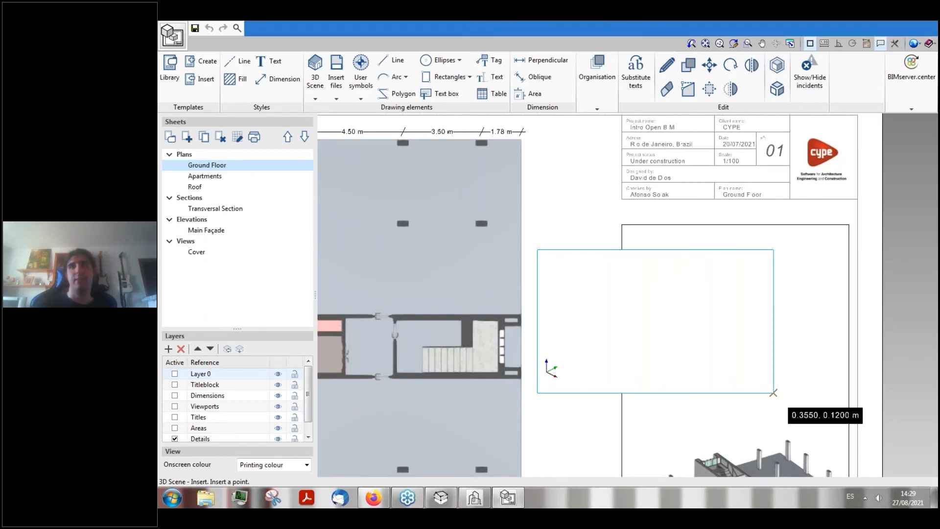
- Try Scene 1 in the inserted frame, assign Scene 2 instead, and browse the views available for it
{"action": "left_click", "coordinate": [421, 269]}
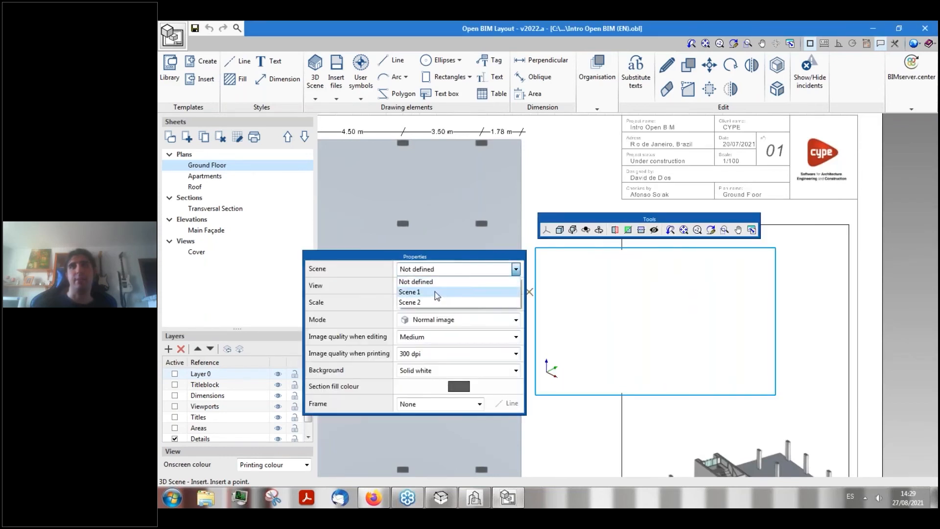
{"action": "left_click", "coordinate": [435, 292]}
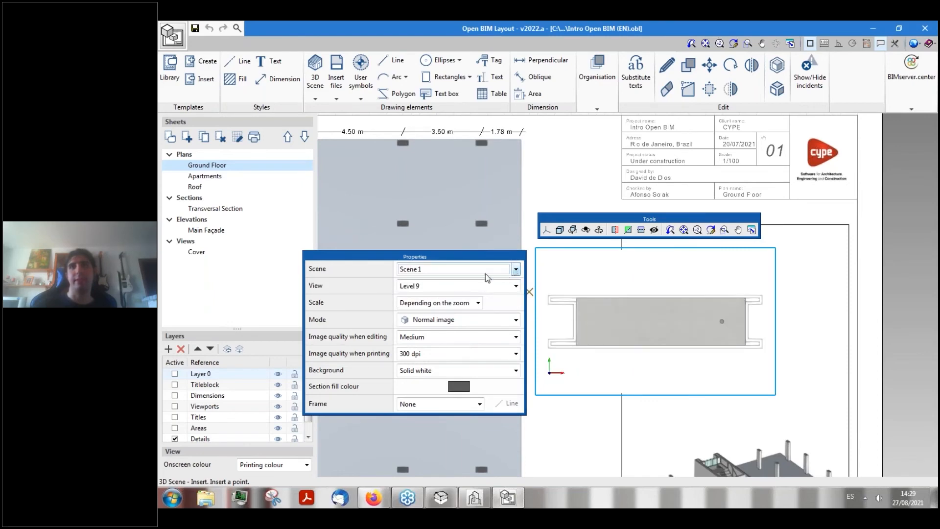
{"action": "left_click", "coordinate": [515, 269]}
{"action": "left_click", "coordinate": [442, 302]}
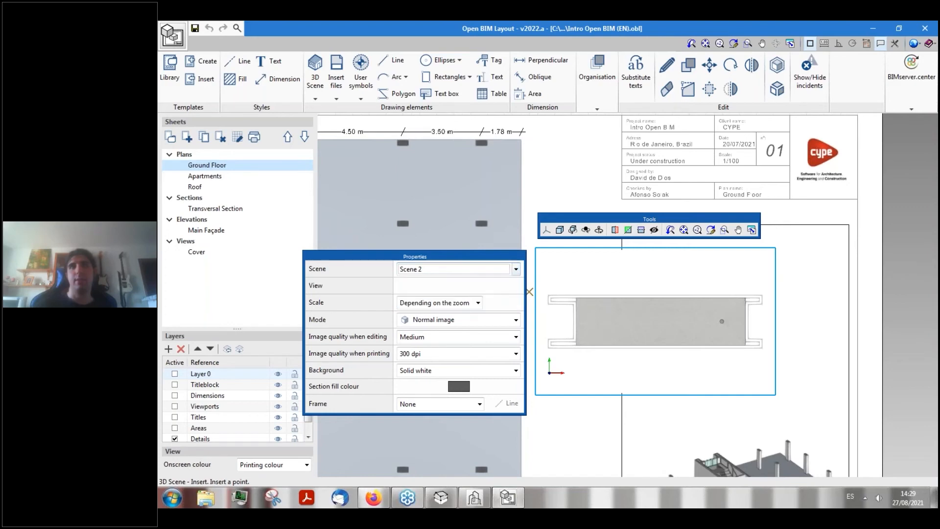
{"action": "left_click", "coordinate": [515, 287]}
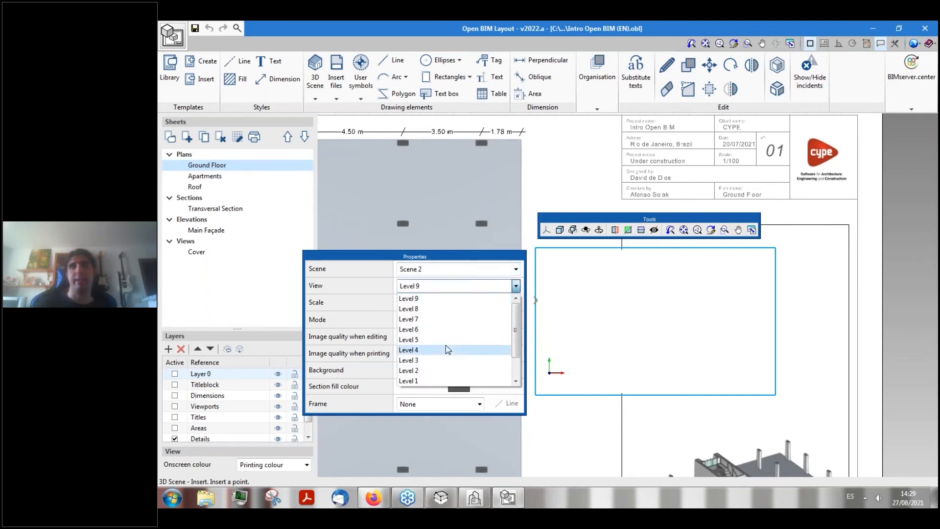
{"action": "scroll", "coordinate": [441, 342], "scroll_direction": "down", "scroll_amount": 1}
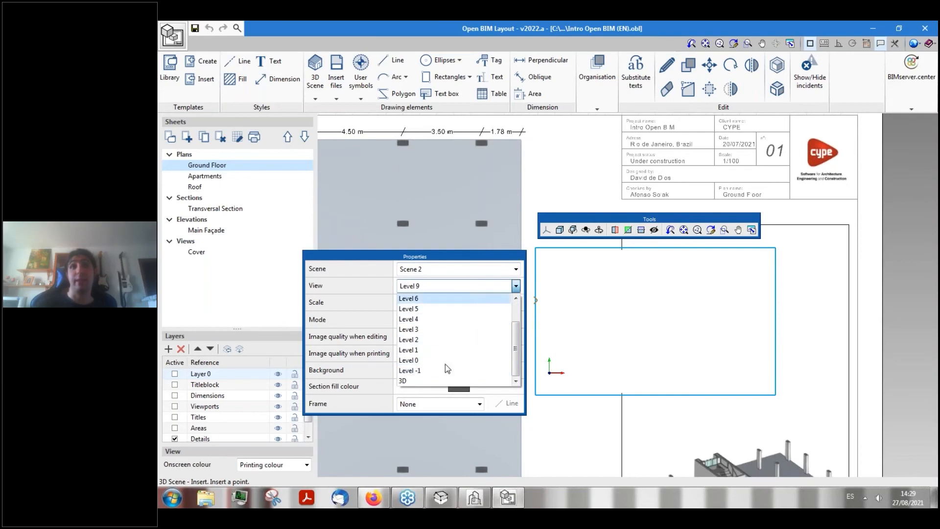
- Switch to CYPE Architecture, look through its elevations, sections and 3D views, and return to Open BIM Layout
{"action": "left_click", "coordinate": [474, 498]}
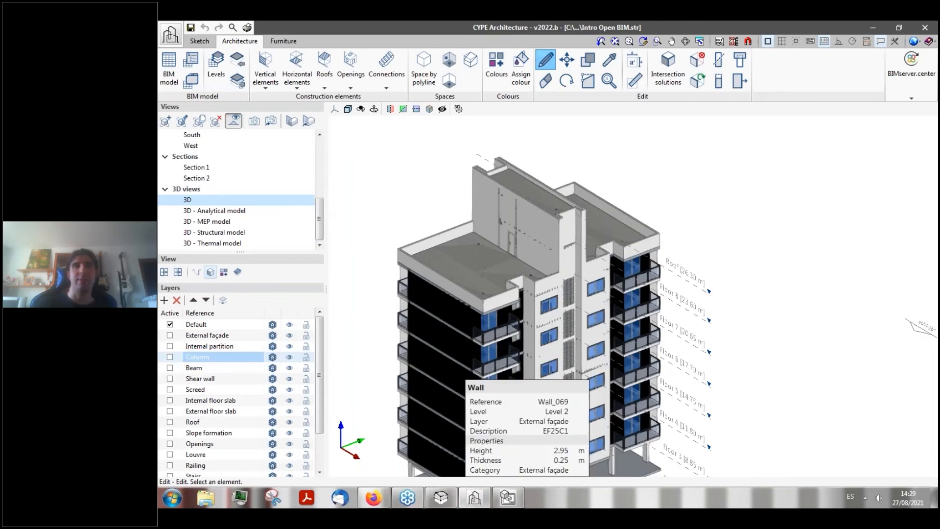
{"action": "mouse_move", "coordinate": [318, 200]}
{"action": "left_mouse_down"}
{"action": "mouse_move", "coordinate": [318, 142]}
{"action": "mouse_move", "coordinate": [321, 184]}
{"action": "left_mouse_up"}
{"action": "scroll", "coordinate": [241, 177], "scroll_direction": "down", "scroll_amount": 2}
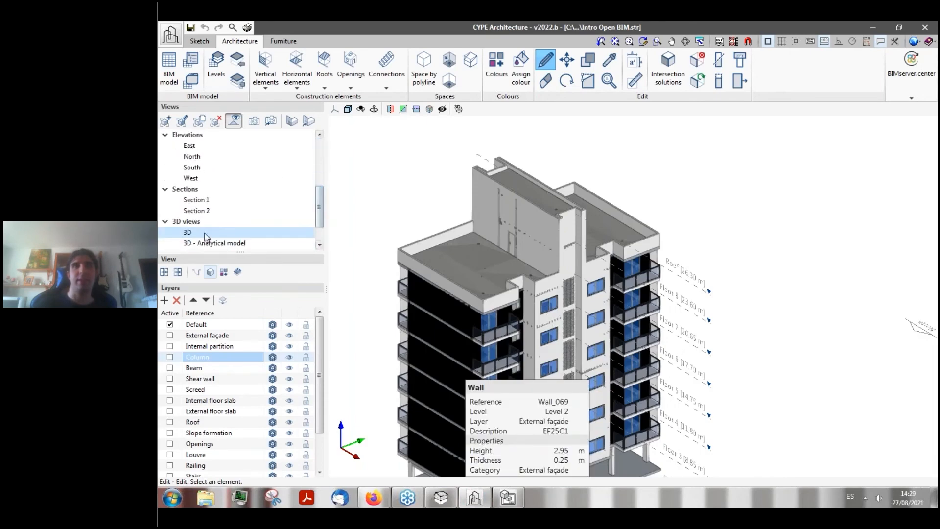
{"action": "left_click_drag", "start_coordinate": [318, 209], "coordinate": [319, 222]}
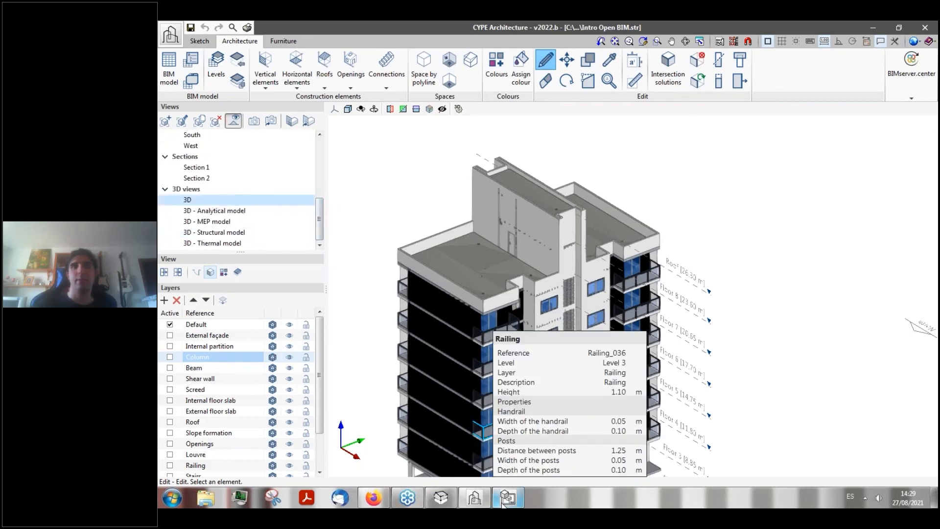
{"action": "key", "text": "alt+Tab"}
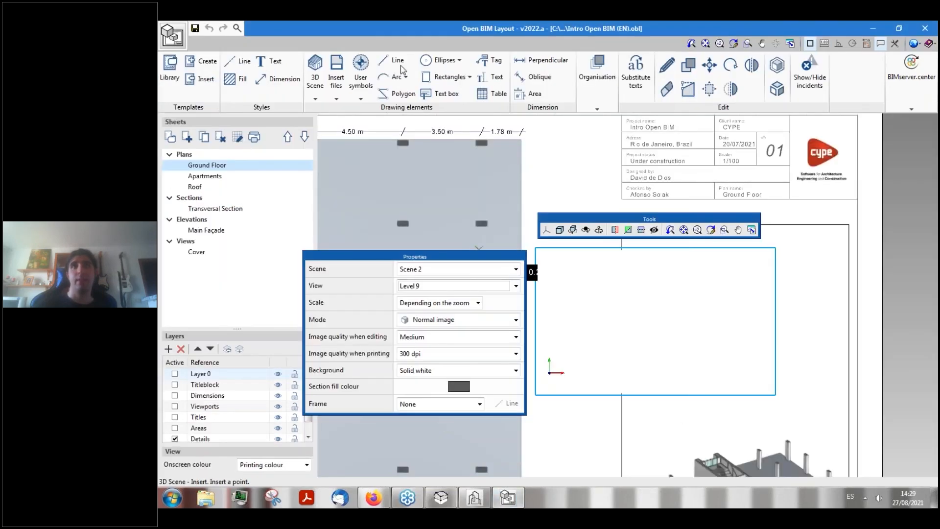
- Set the view of the inserted Scene 2 frame to 3D
{"action": "left_click", "coordinate": [516, 286]}
{"action": "scroll", "coordinate": [519, 321], "scroll_direction": "down", "scroll_amount": 2}
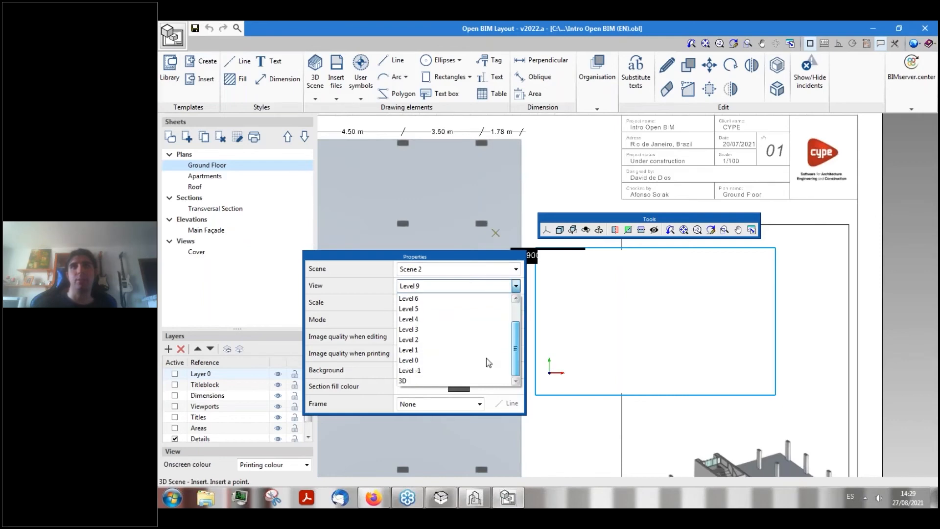
{"action": "scroll", "coordinate": [487, 362], "scroll_direction": "down", "scroll_amount": 3}
{"action": "left_click", "coordinate": [406, 385]}
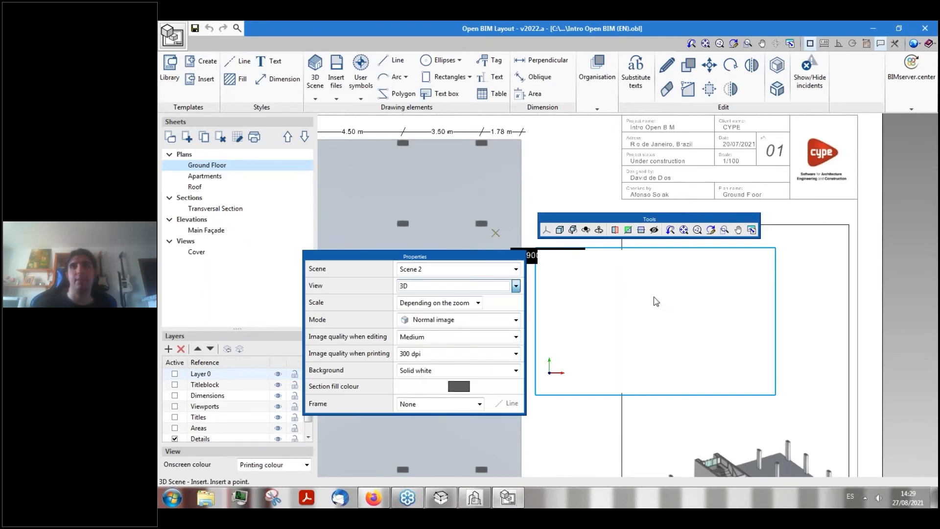
- Try the monochrome image mode on the scene, return it to Normal image, and set the image quality when editing to High
{"action": "left_click", "coordinate": [486, 320]}
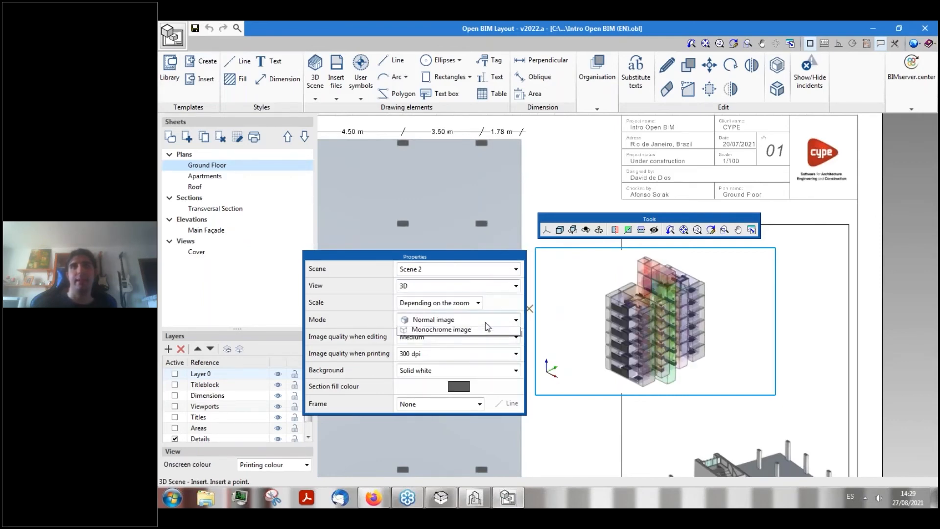
{"action": "left_click", "coordinate": [428, 329]}
{"action": "left_click", "coordinate": [516, 337]}
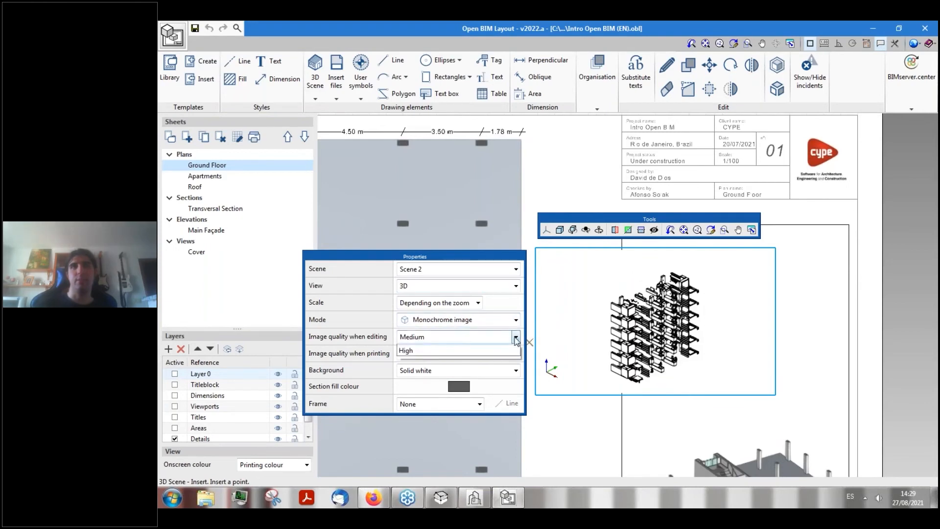
{"action": "left_click", "coordinate": [499, 369]}
{"action": "left_click", "coordinate": [515, 319]}
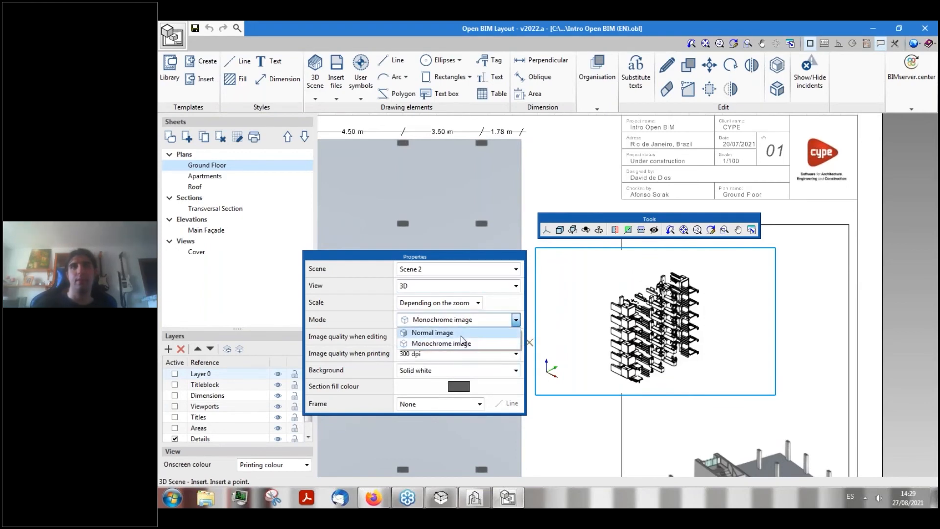
{"action": "left_click", "coordinate": [438, 332]}
- Set the scene's image quality when printing to 1200 dpi and finish its insertion
{"action": "left_click", "coordinate": [516, 353]}
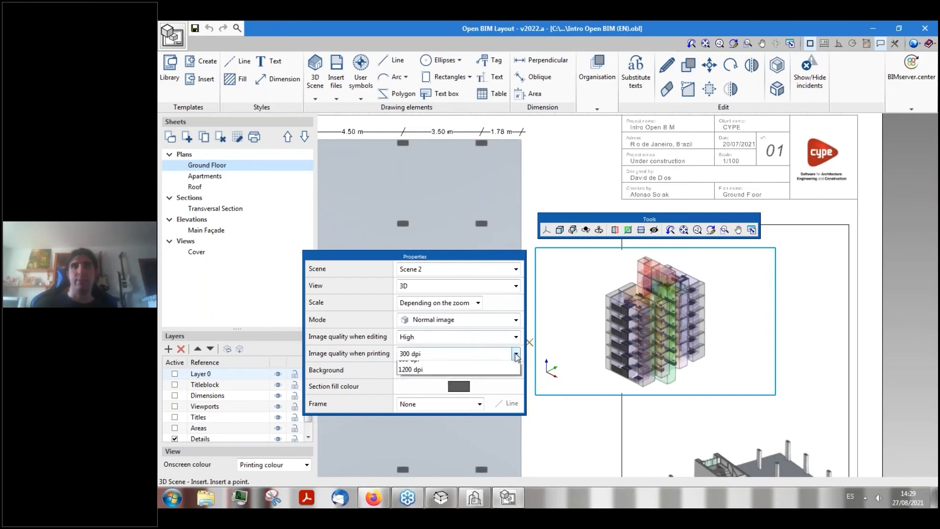
{"action": "left_click", "coordinate": [448, 407]}
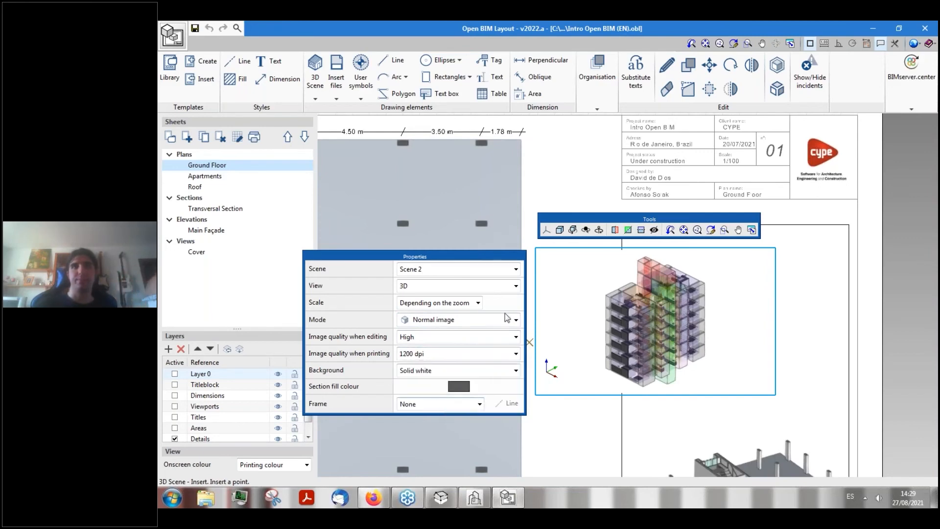
{"action": "left_click", "coordinate": [461, 249]}
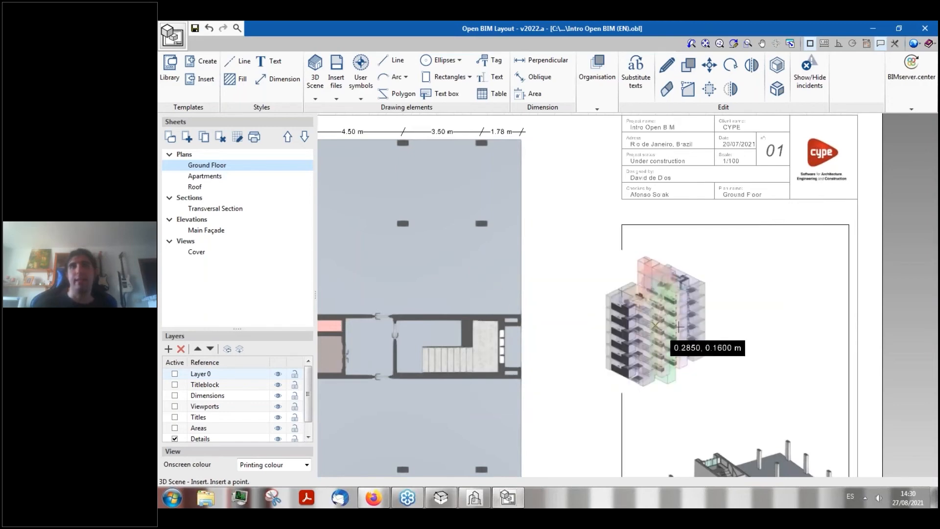
- Try a predefined scale of 1:100 on the inserted Scene 2 frame
{"action": "scroll", "coordinate": [680, 326], "scroll_direction": "up", "scroll_amount": 3}
{"action": "scroll", "coordinate": [679, 326], "scroll_direction": "up", "scroll_amount": 1}
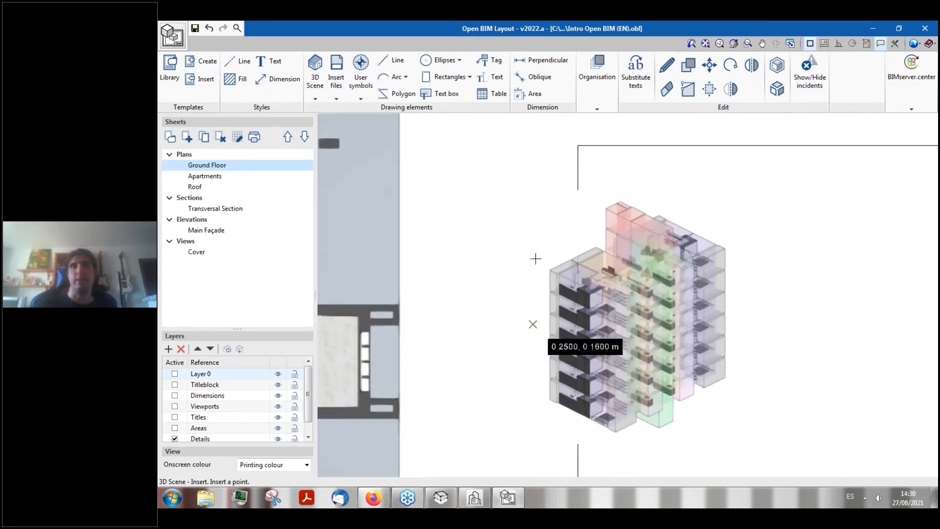
{"action": "left_click", "coordinate": [666, 65]}
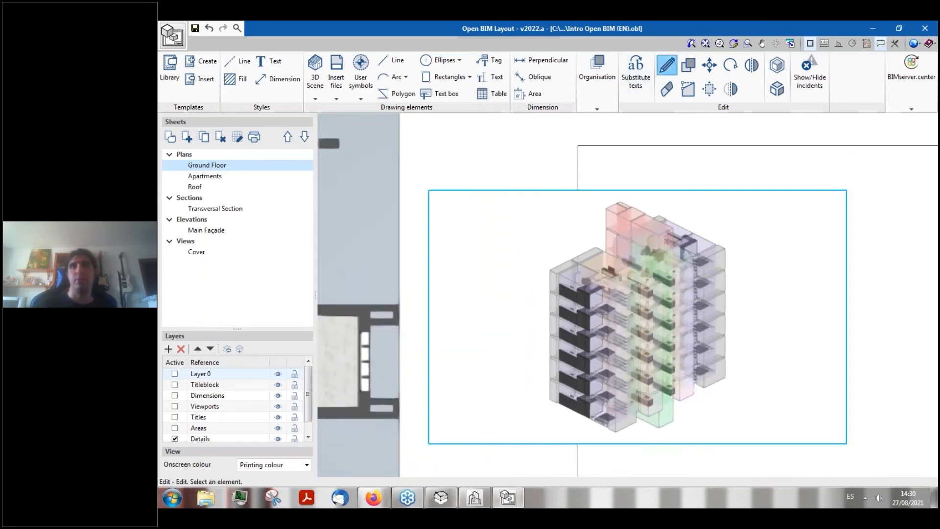
{"action": "left_click", "coordinate": [710, 307]}
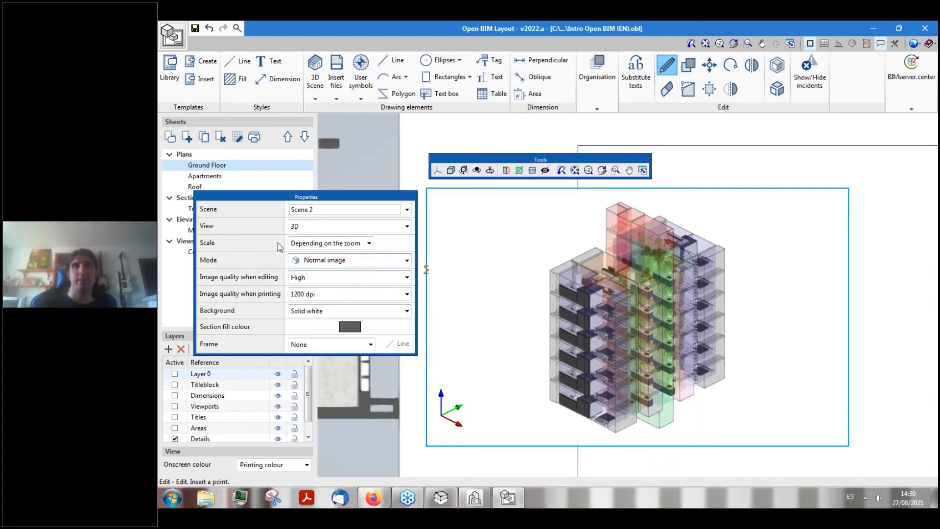
{"action": "left_click", "coordinate": [368, 243]}
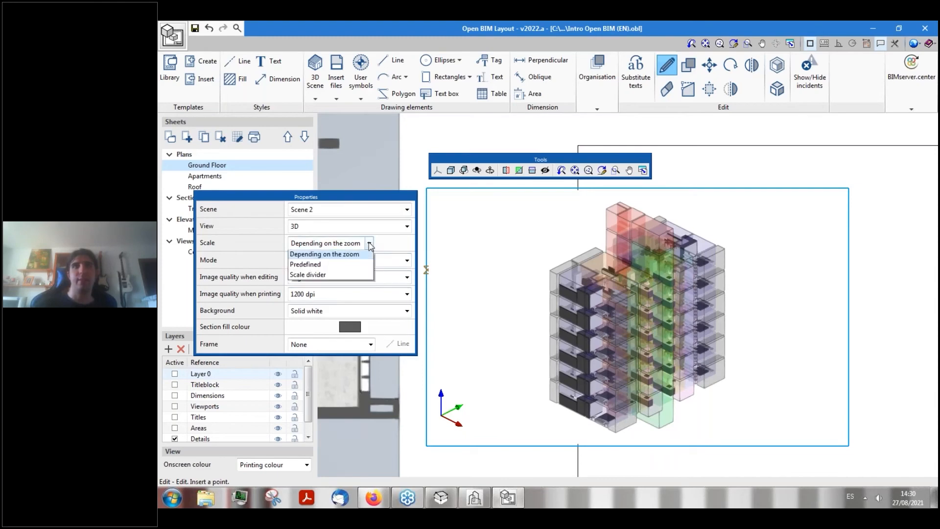
{"action": "left_click", "coordinate": [313, 266]}
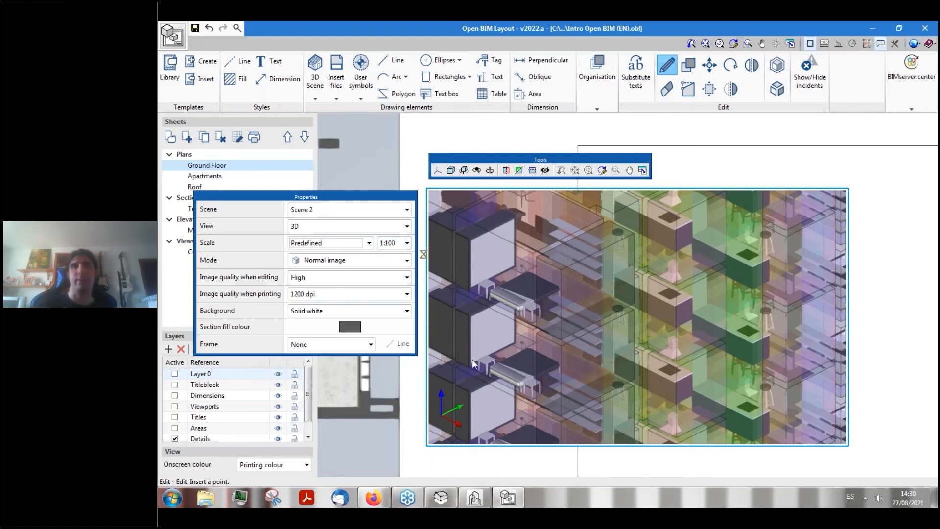
{"action": "left_click", "coordinate": [720, 167]}
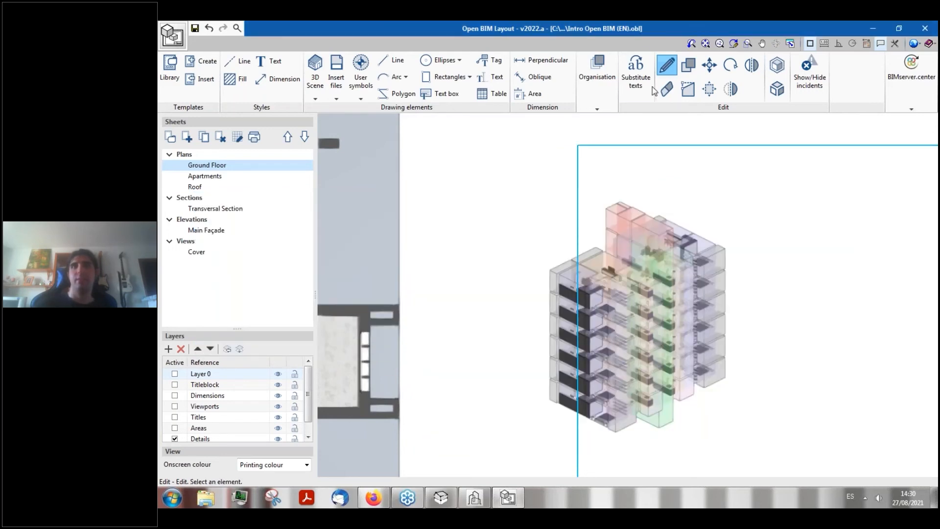
- Review the properties of the framed Scene 1 view below the title block and close them unchanged
{"action": "scroll", "coordinate": [488, 221], "scroll_direction": "down", "scroll_amount": 3}
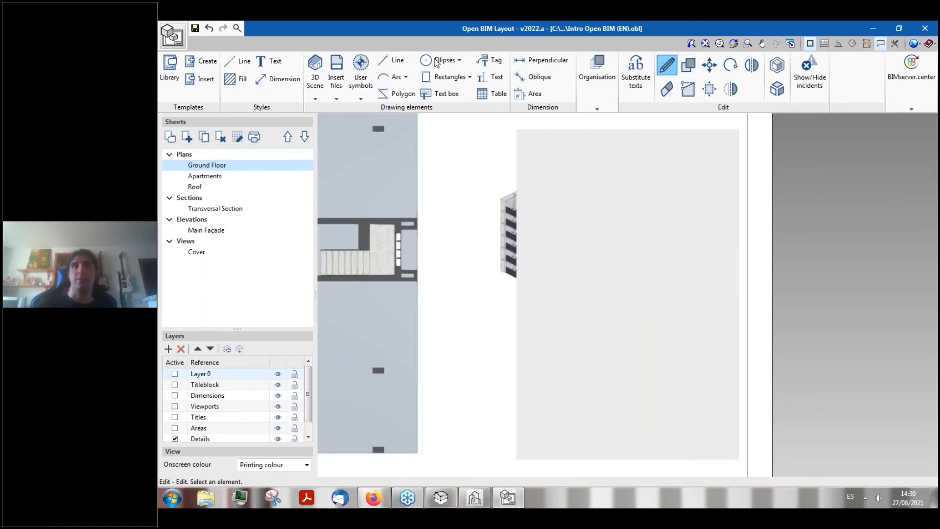
{"action": "left_click", "coordinate": [631, 205]}
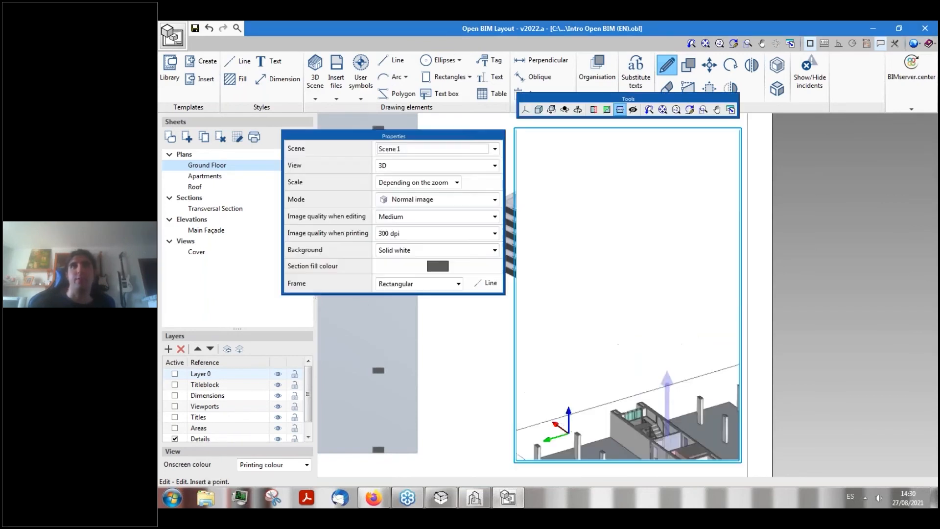
{"action": "left_click", "coordinate": [820, 243]}
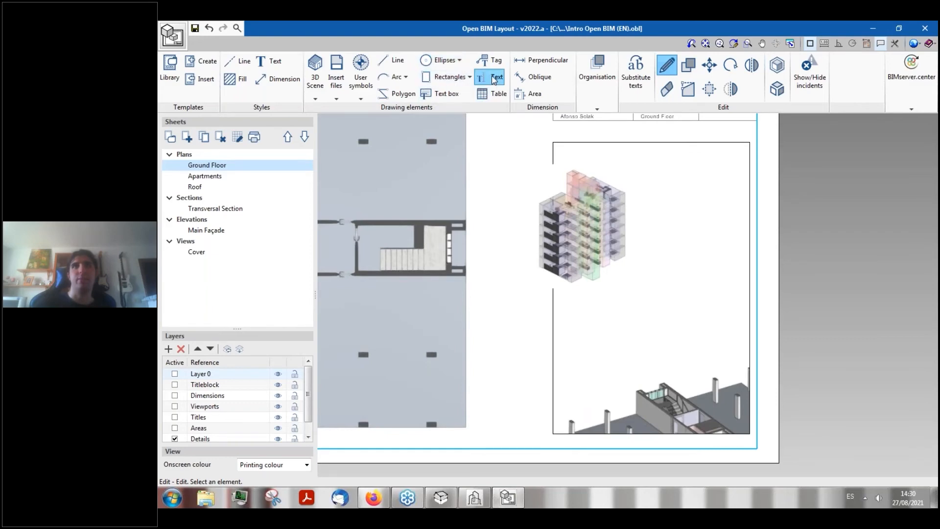
{"action": "scroll", "coordinate": [500, 270], "scroll_direction": "down", "scroll_amount": 5}
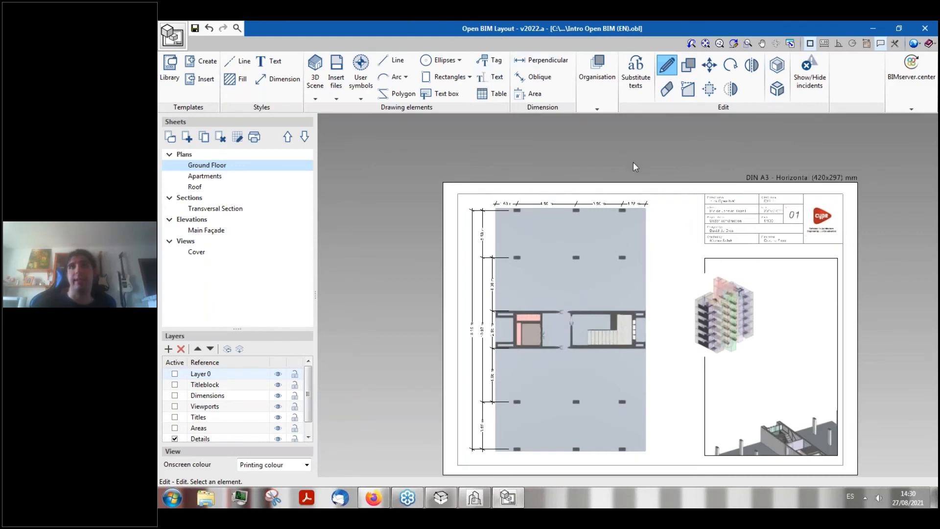
{"action": "scroll", "coordinate": [633, 161], "scroll_direction": "up", "scroll_amount": 2}
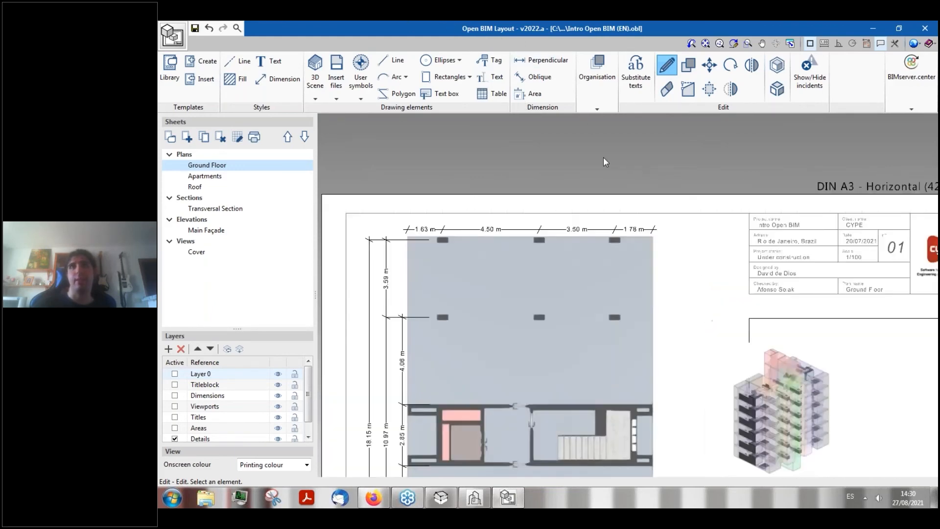
- Start the Tag tool, and close Open BIM Analytical Model and CYPE Architecture without saving their projects
{"action": "left_click", "coordinate": [484, 62]}
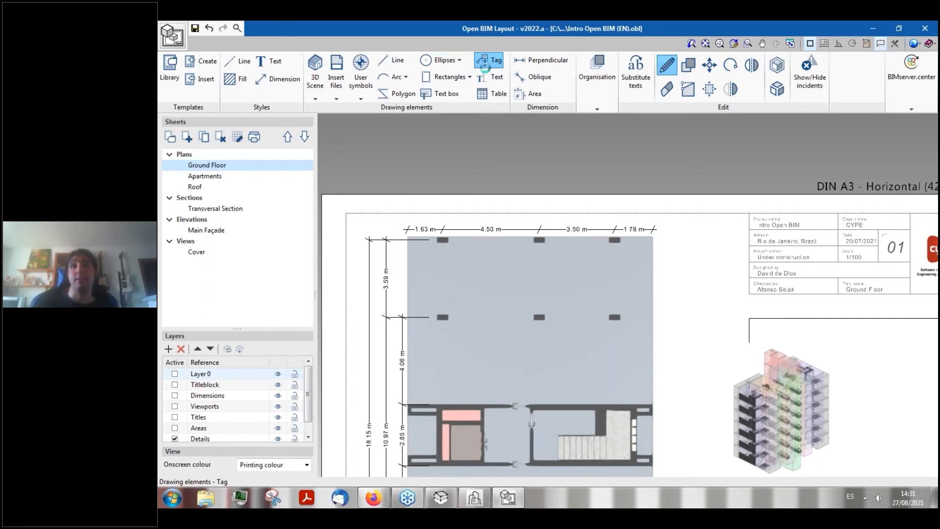
{"action": "mouse_move", "coordinate": [504, 482]}
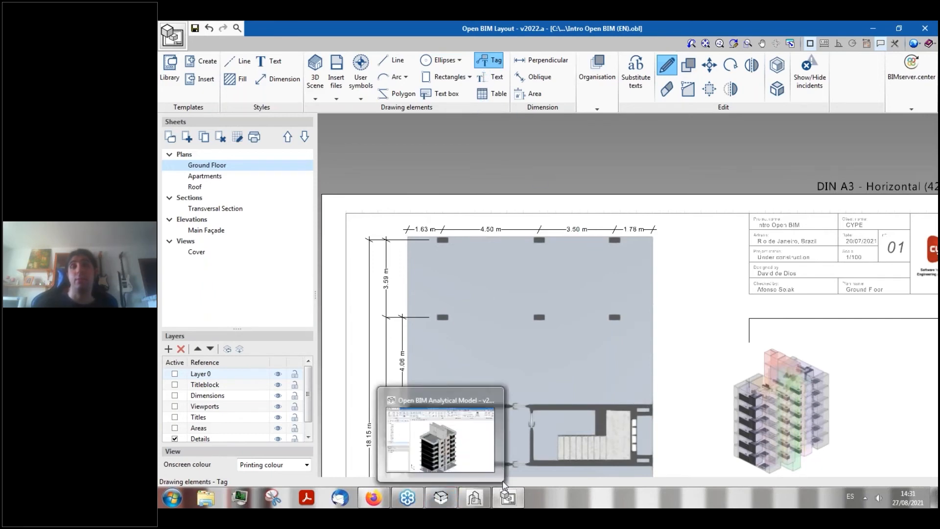
{"action": "left_click", "coordinate": [439, 440]}
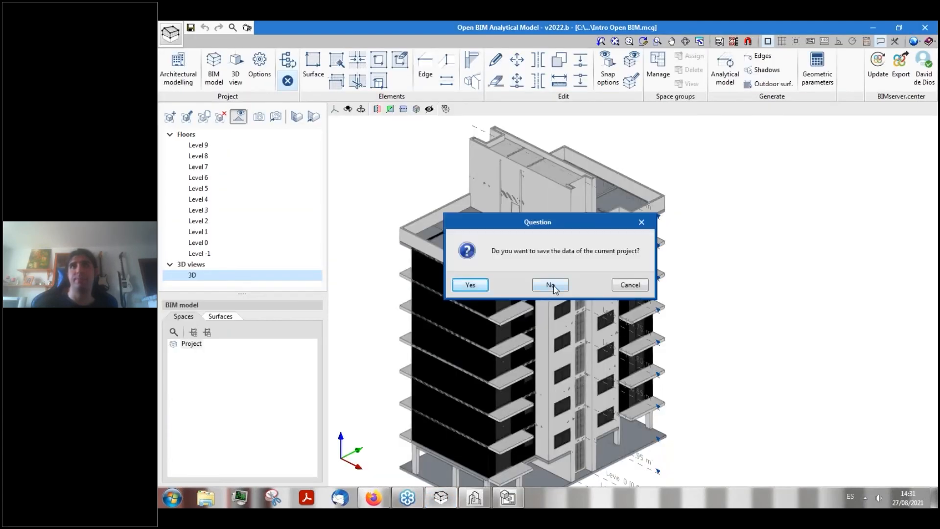
{"action": "left_click", "coordinate": [550, 285]}
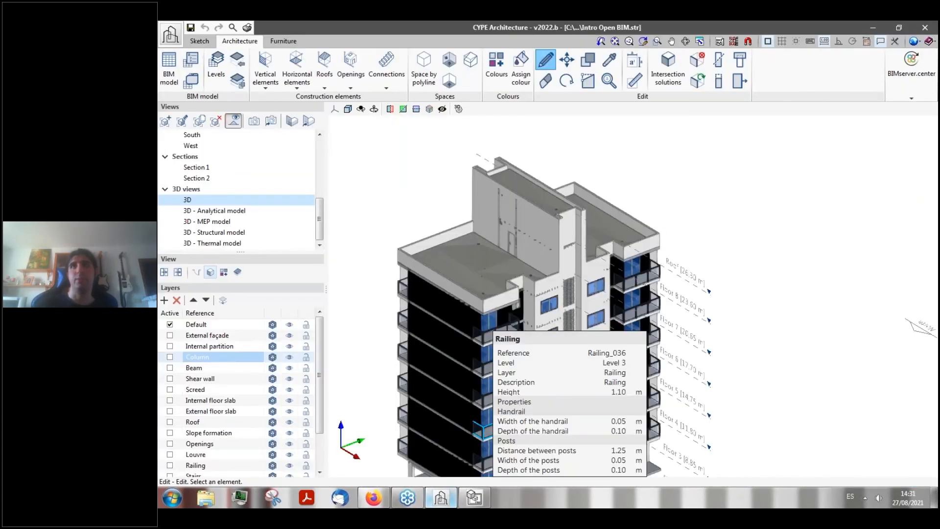
{"action": "left_click", "coordinate": [550, 285]}
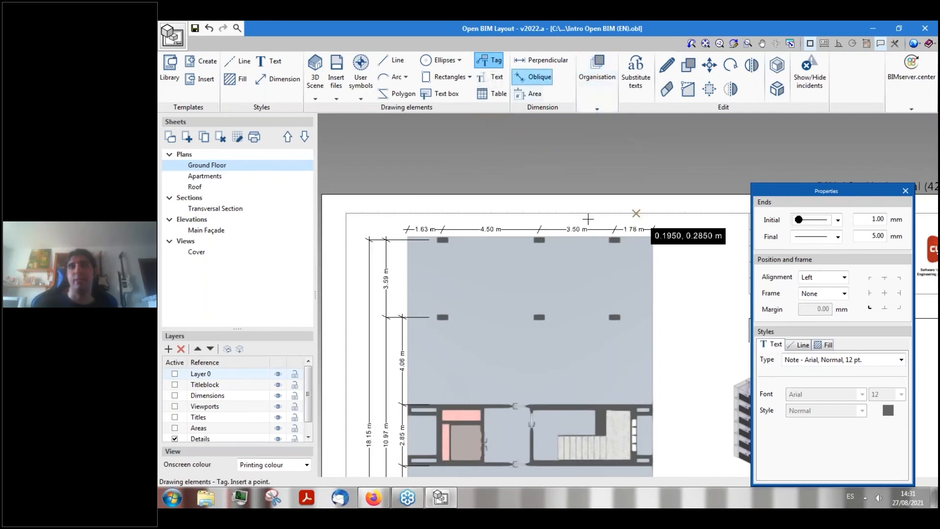
- Tag the rightmost column in the plan's second row, ending the leader outside the plan at about 0.220, 0.245 m and keeping the proposed text
{"action": "scroll", "coordinate": [597, 294], "scroll_direction": "up", "scroll_amount": 5}
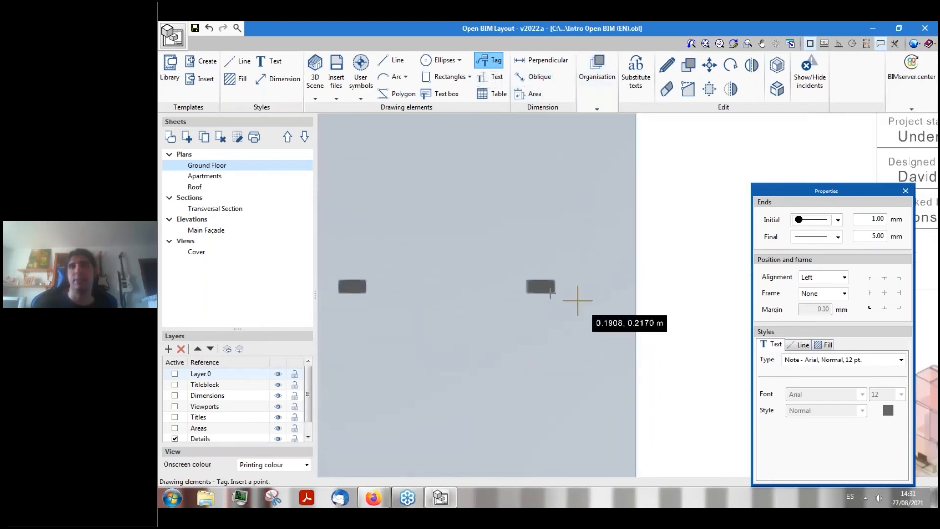
{"action": "left_click", "coordinate": [538, 283]}
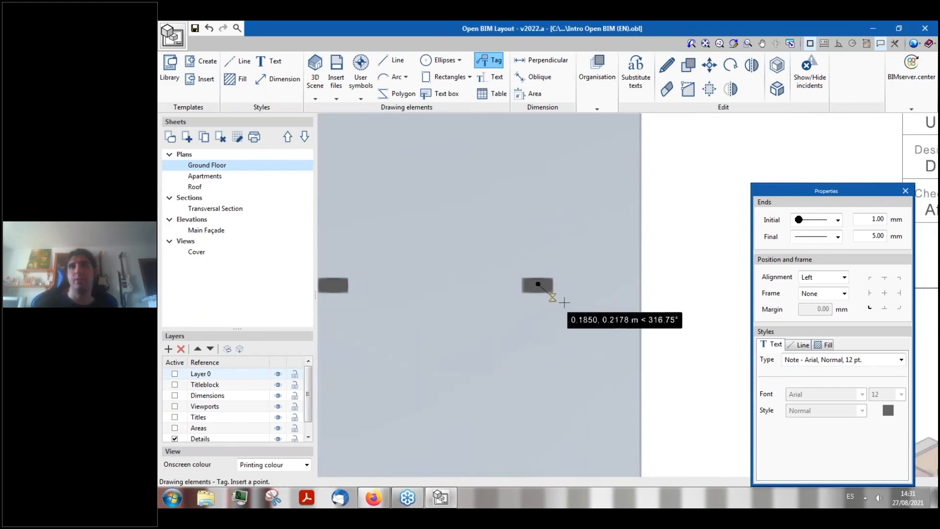
{"action": "left_click", "coordinate": [681, 200]}
{"action": "left_click", "coordinate": [705, 177]}
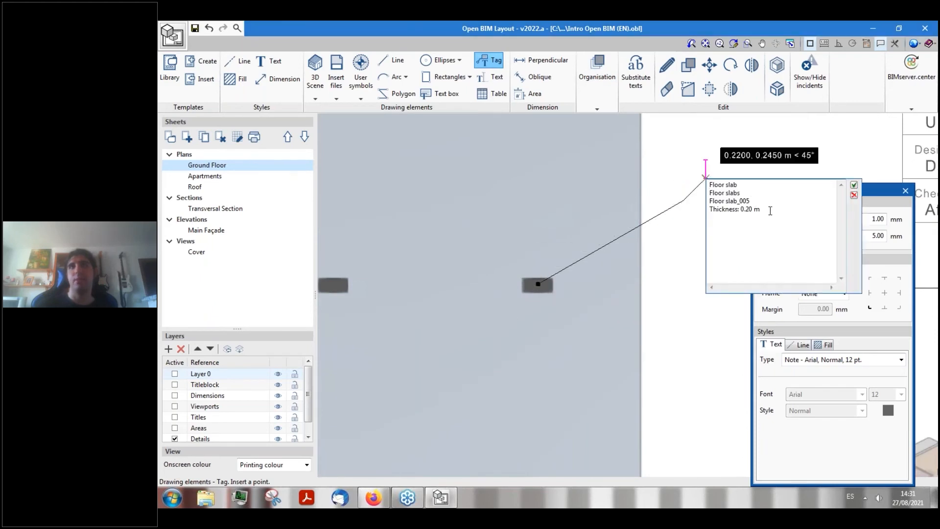
{"action": "left_click_drag", "start_coordinate": [769, 210], "coordinate": [707, 182]}
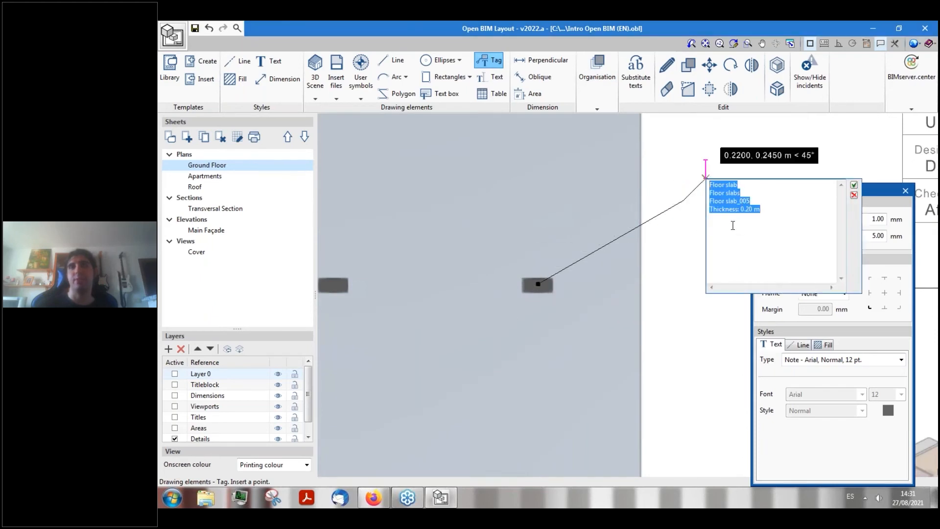
{"action": "left_click", "coordinate": [853, 185]}
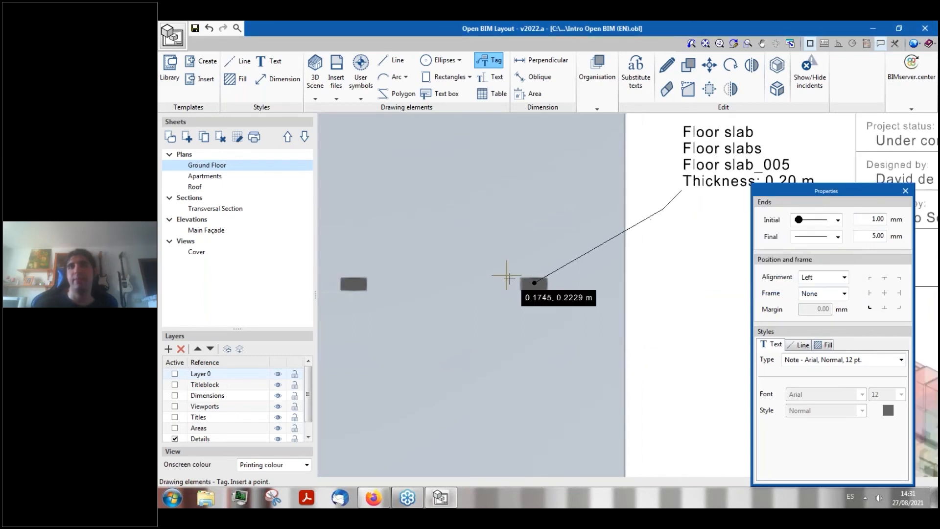
{"action": "scroll", "coordinate": [507, 275], "scroll_direction": "down", "scroll_amount": 5}
{"action": "scroll", "coordinate": [677, 210], "scroll_direction": "down", "scroll_amount": 2}
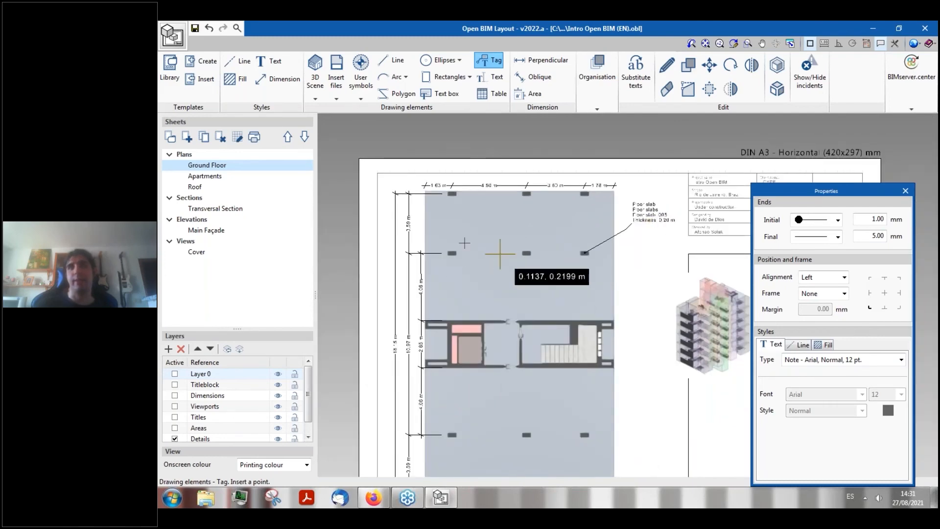
{"action": "scroll", "coordinate": [500, 253], "scroll_direction": "up", "scroll_amount": 4}
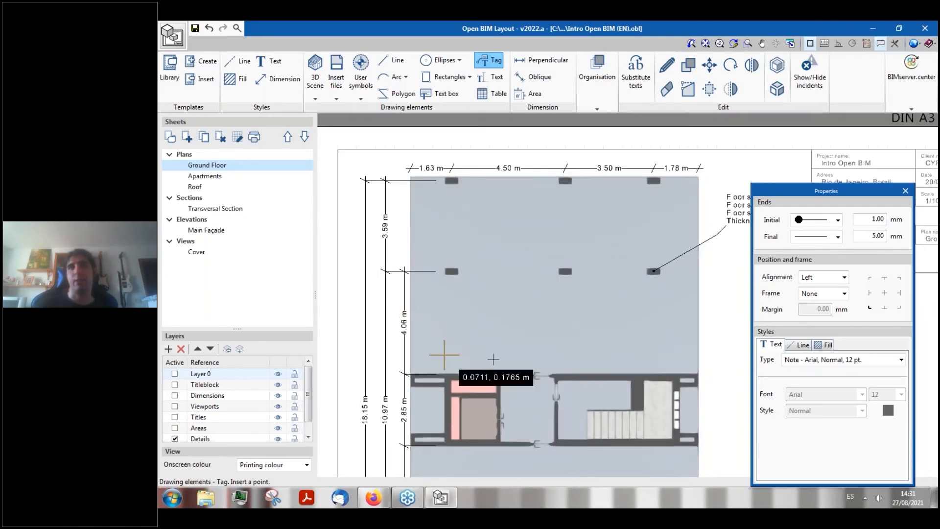
- Look over the tagged Ground Floor plan and leave the Tag tool by switching to editing elements
{"action": "scroll", "coordinate": [487, 264], "scroll_direction": "up", "scroll_amount": 2}
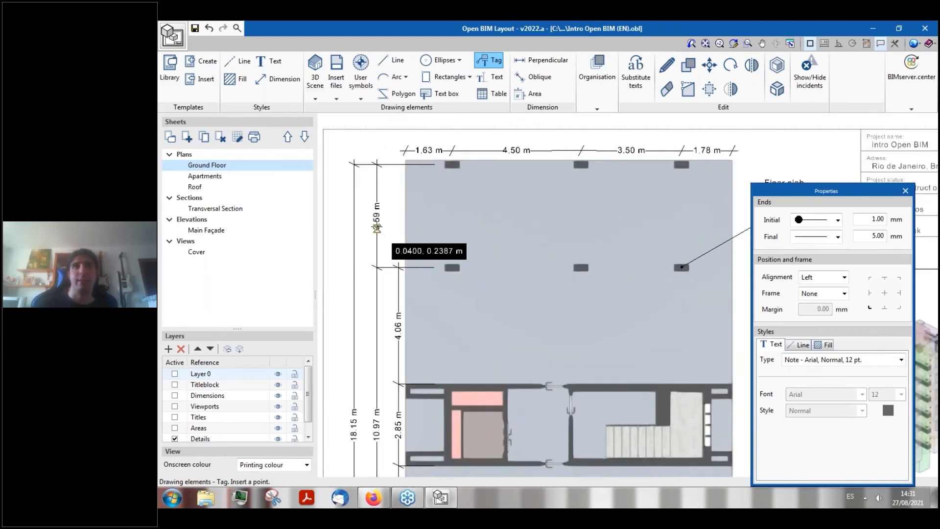
{"action": "scroll", "coordinate": [377, 226], "scroll_direction": "up", "scroll_amount": 2}
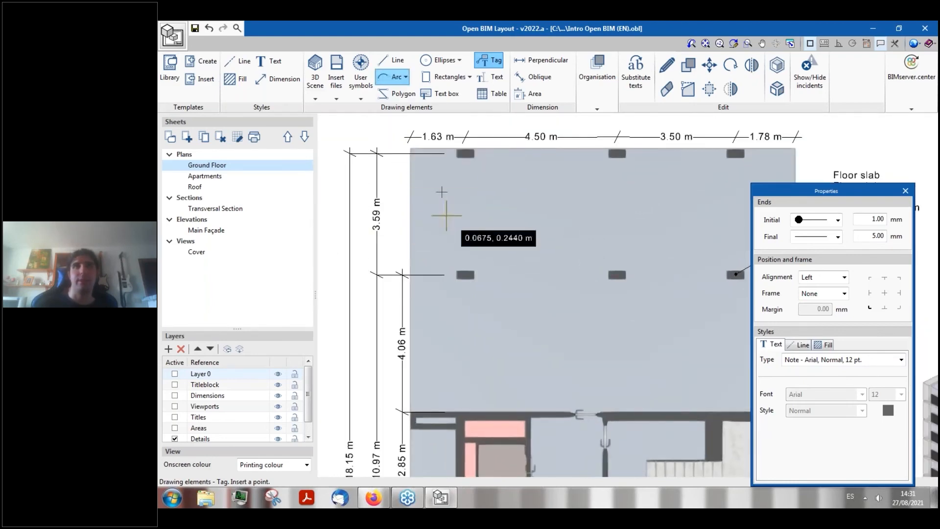
{"action": "scroll", "coordinate": [443, 210], "scroll_direction": "down", "scroll_amount": 4}
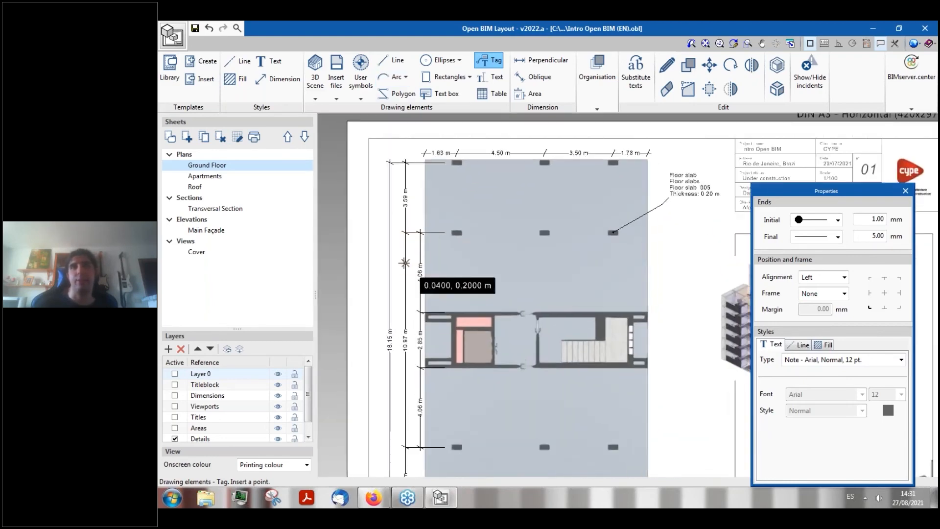
{"action": "scroll", "coordinate": [404, 263], "scroll_direction": "down", "scroll_amount": 2}
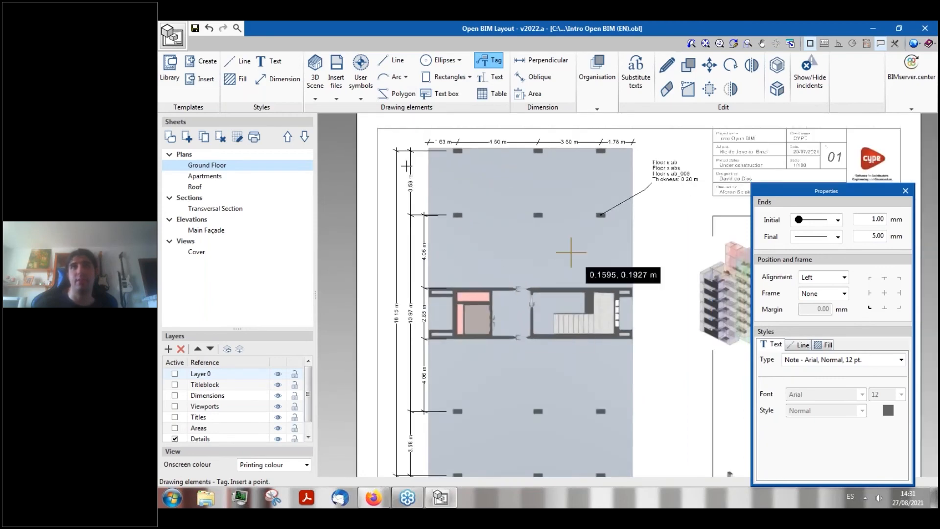
{"action": "scroll", "coordinate": [390, 164], "scroll_direction": "up", "scroll_amount": 3}
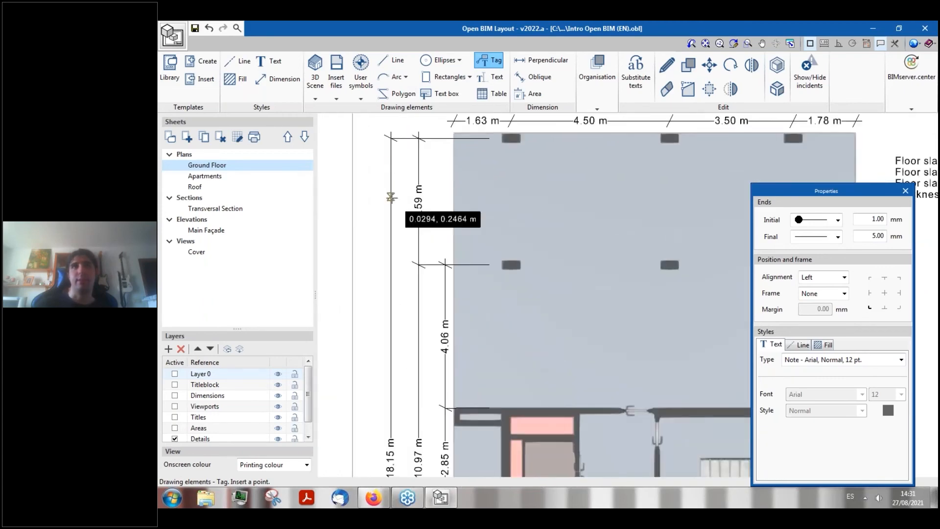
{"action": "left_click", "coordinate": [667, 65]}
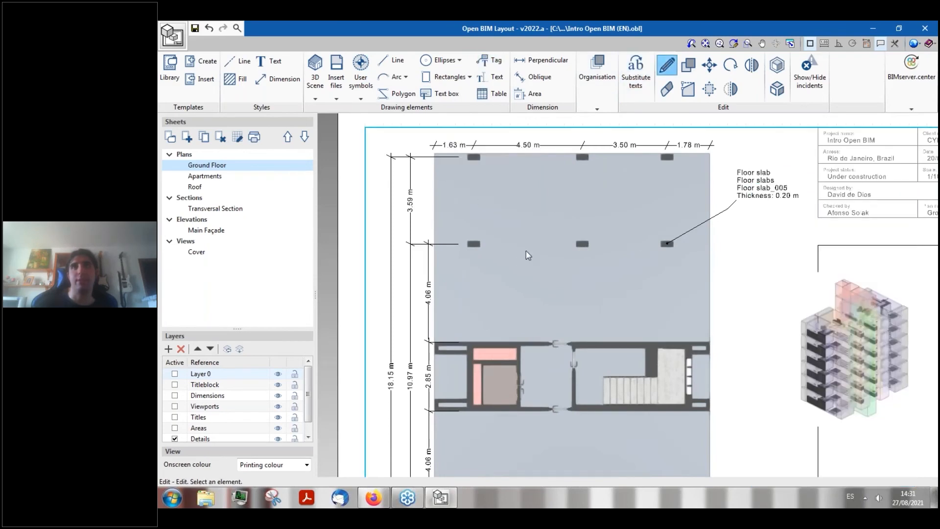
- Examine the dimensions, floor slab tag, title block and 3D views laid out on the Ground Floor sheet
{"action": "scroll", "coordinate": [446, 149], "scroll_direction": "up", "scroll_amount": 2}
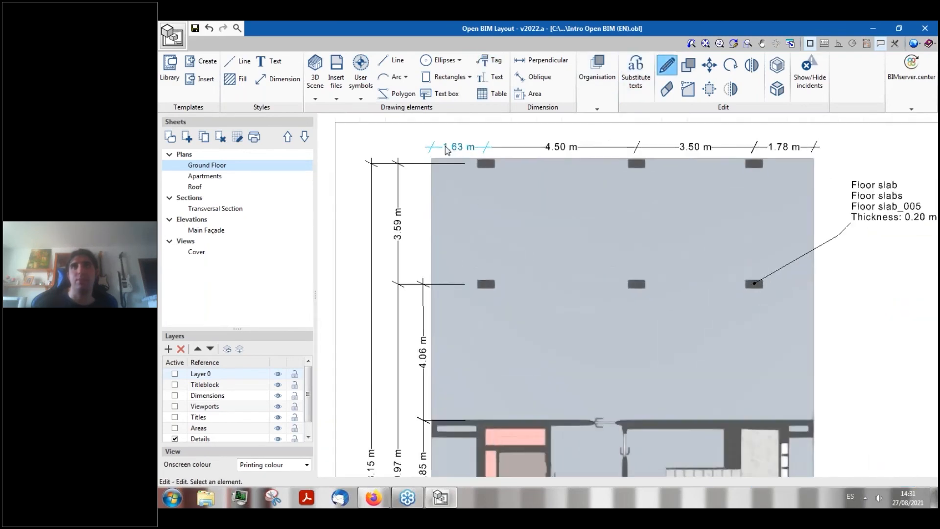
{"action": "scroll", "coordinate": [447, 149], "scroll_direction": "up", "scroll_amount": 1}
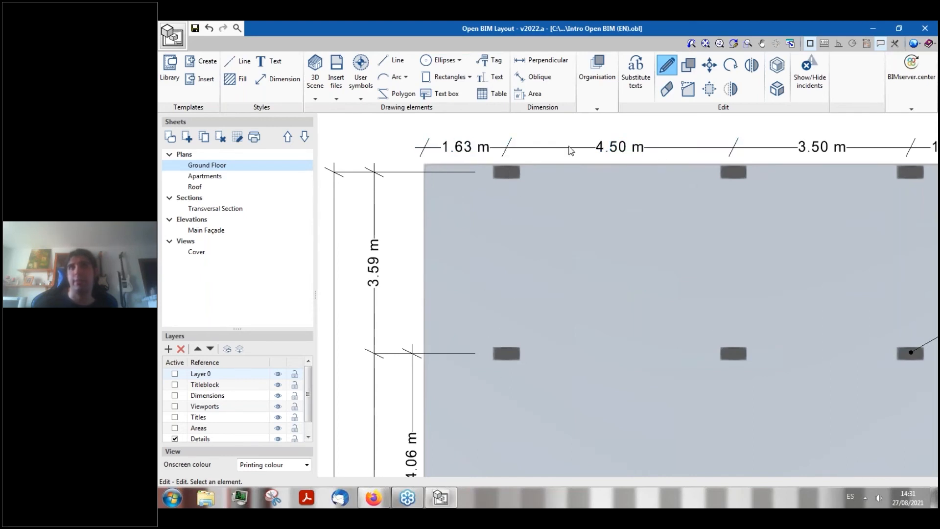
{"action": "scroll", "coordinate": [487, 369], "scroll_direction": "down", "scroll_amount": 4}
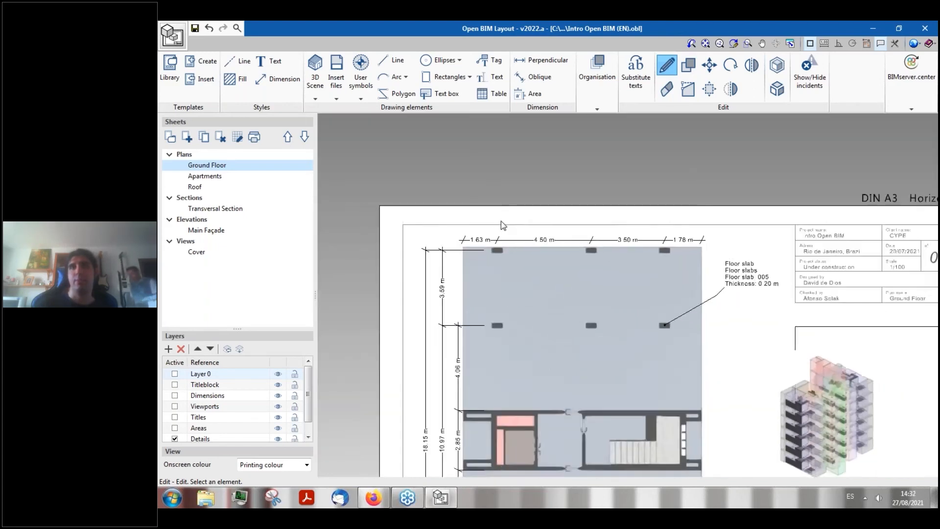
{"action": "scroll", "coordinate": [594, 245], "scroll_direction": "up", "scroll_amount": 3}
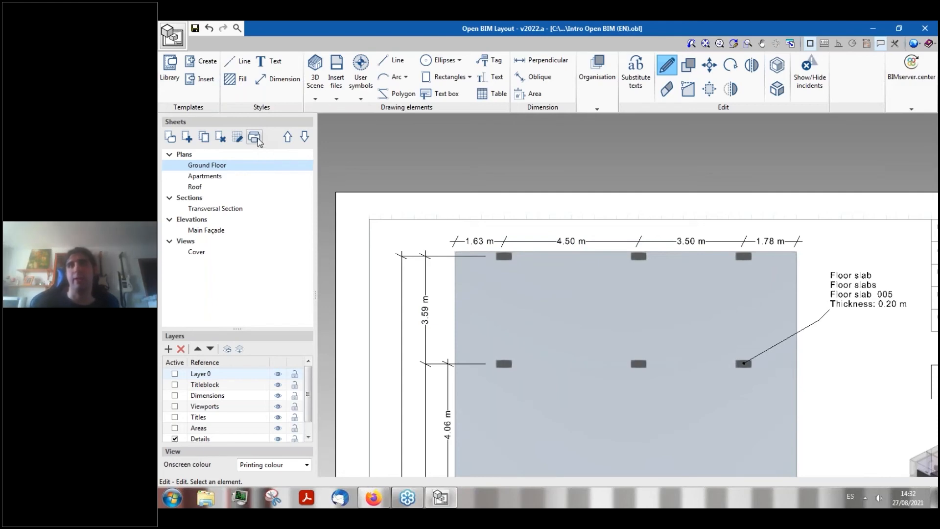
{"action": "scroll", "coordinate": [588, 169], "scroll_direction": "down", "scroll_amount": 4}
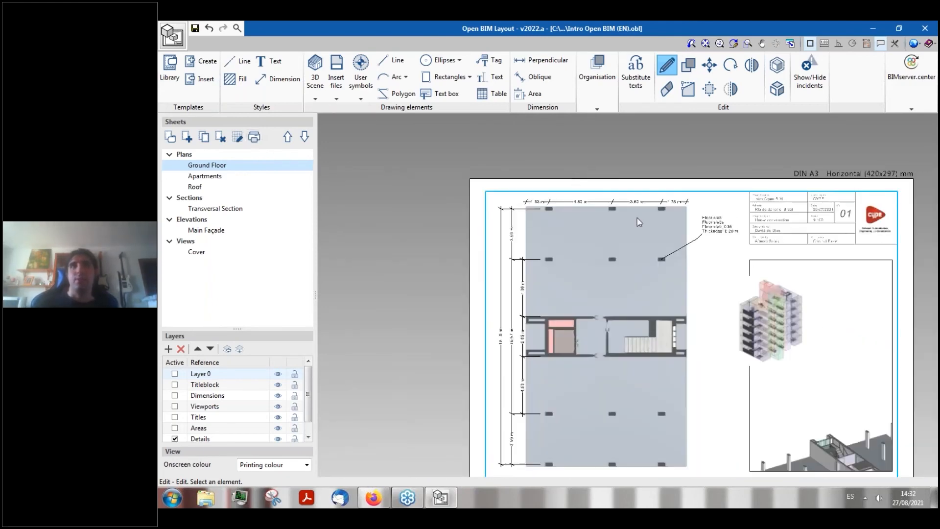
{"action": "scroll", "coordinate": [639, 222], "scroll_direction": "up", "scroll_amount": 1}
{"action": "scroll", "coordinate": [612, 245], "scroll_direction": "down", "scroll_amount": 1}
{"action": "scroll", "coordinate": [572, 272], "scroll_direction": "up", "scroll_amount": 3}
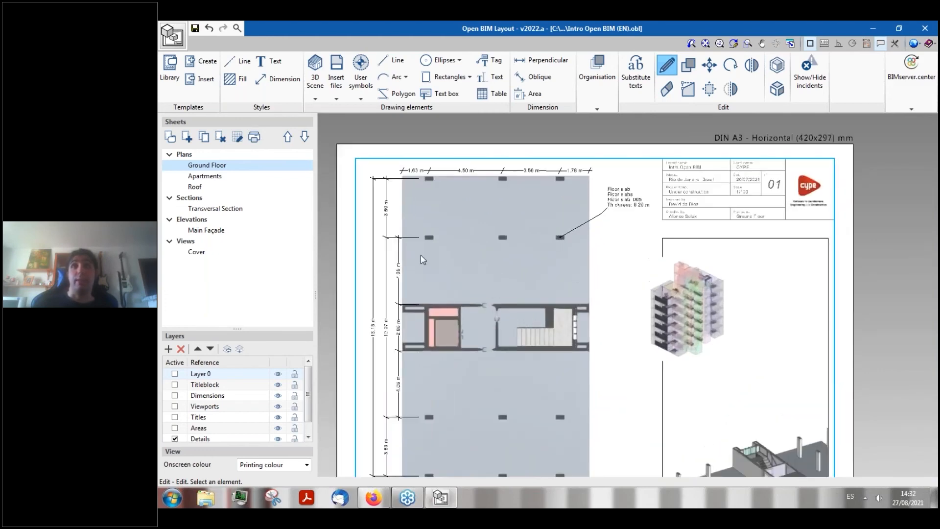
{"action": "scroll", "coordinate": [439, 251], "scroll_direction": "down", "scroll_amount": 1}
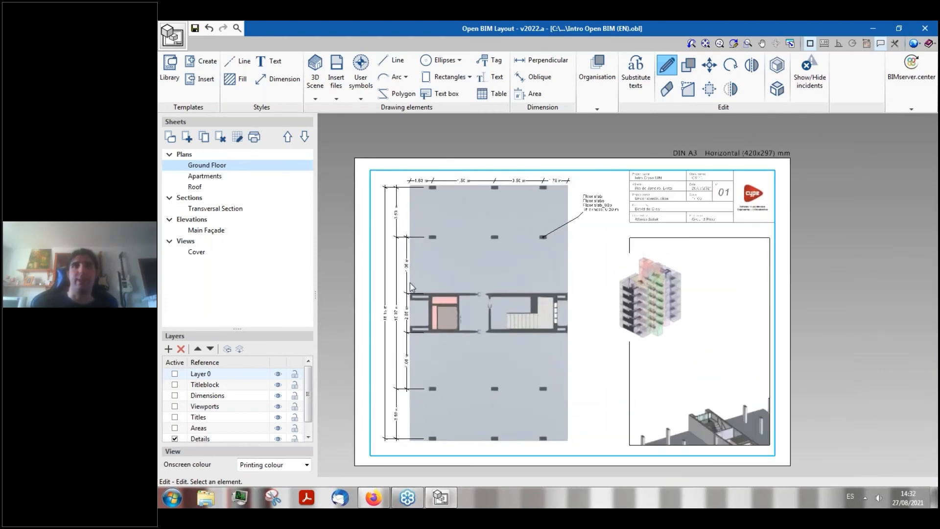
{"action": "scroll", "coordinate": [411, 288], "scroll_direction": "up", "scroll_amount": 1}
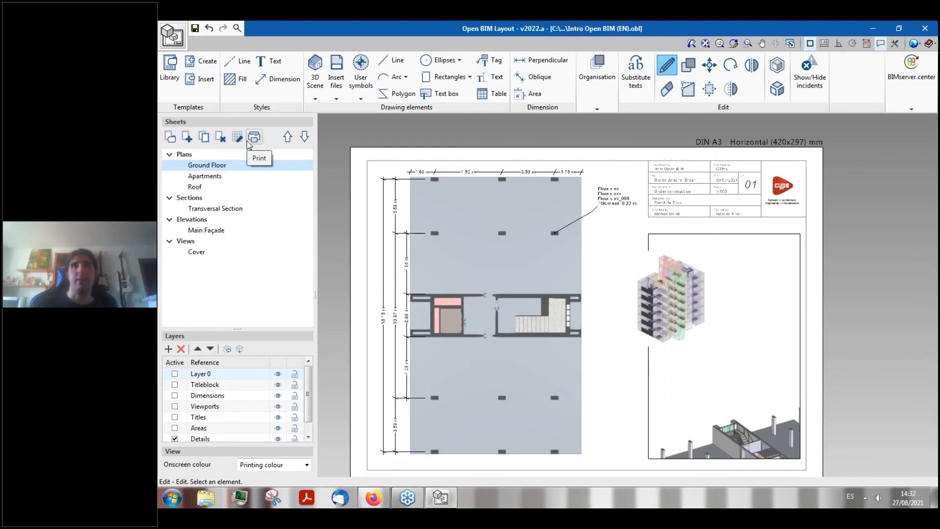
- Show the BIMserver.center options available for updating and exporting the layout project
{"action": "left_click", "coordinate": [913, 99]}
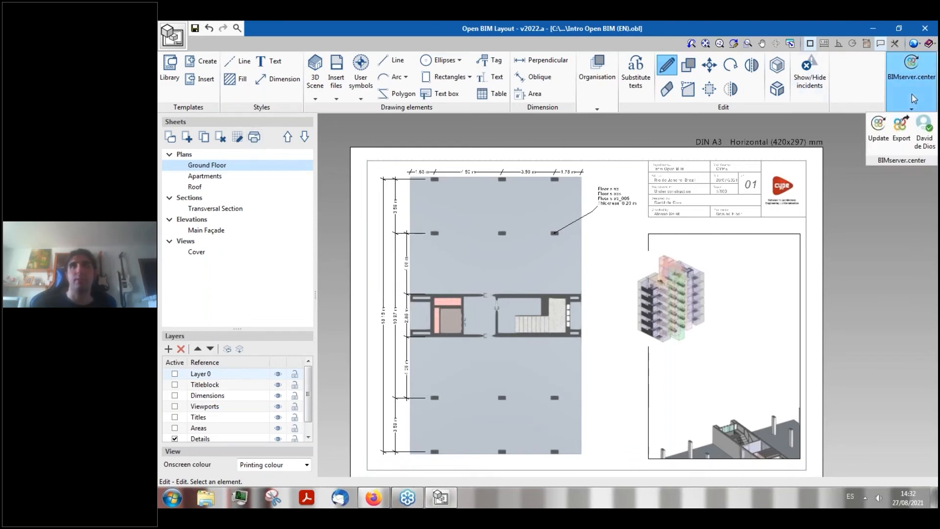
{"action": "left_click", "coordinate": [908, 116]}
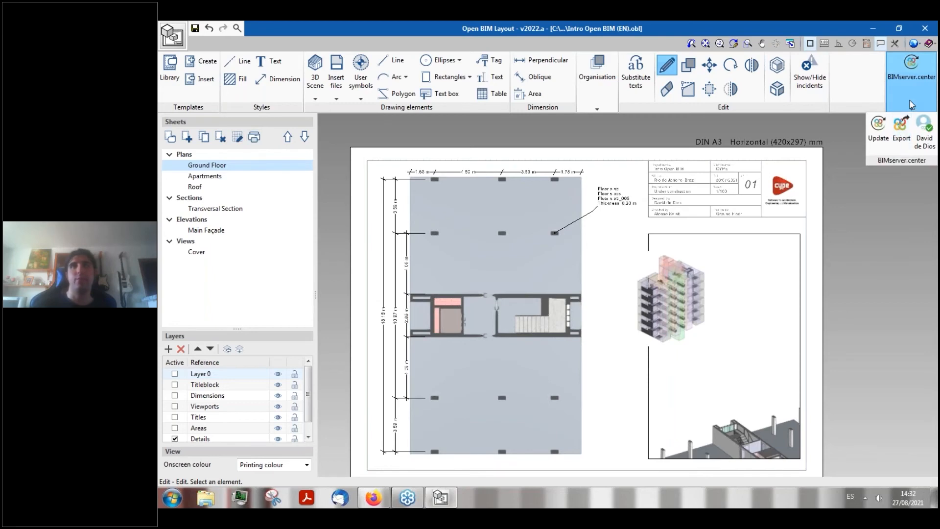
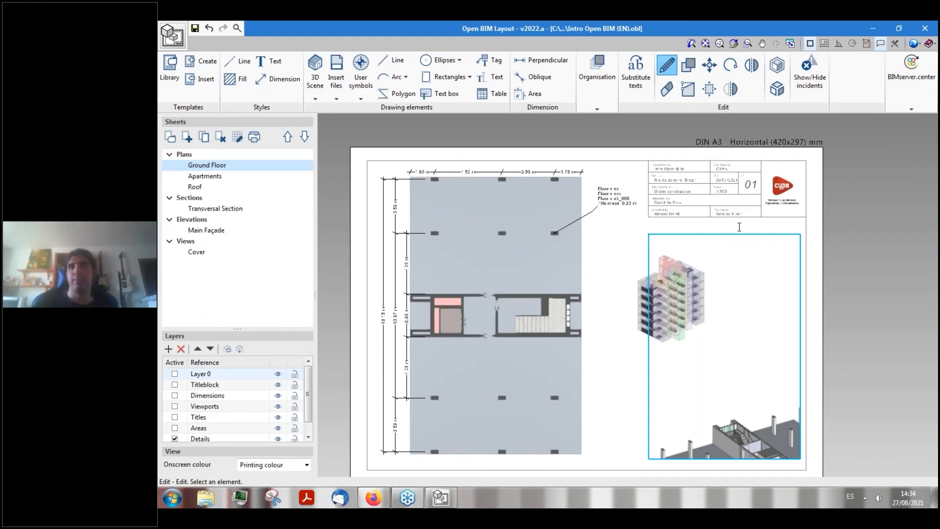
- Launch CYPE Architecture from the desktop and open the recent project Intro Open BIM.str from the Examples\CYPE Architecture folder
{"action": "left_click", "coordinate": [935, 496]}
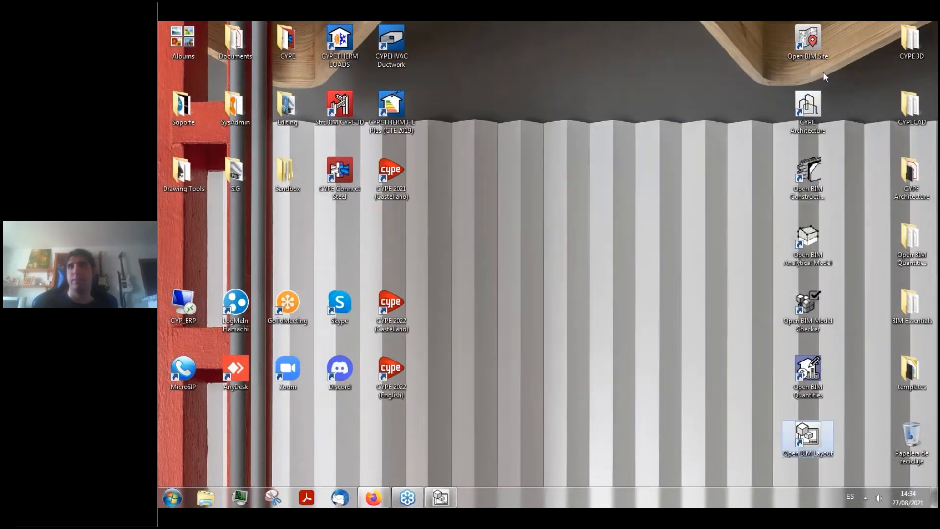
{"action": "left_click", "coordinate": [793, 108]}
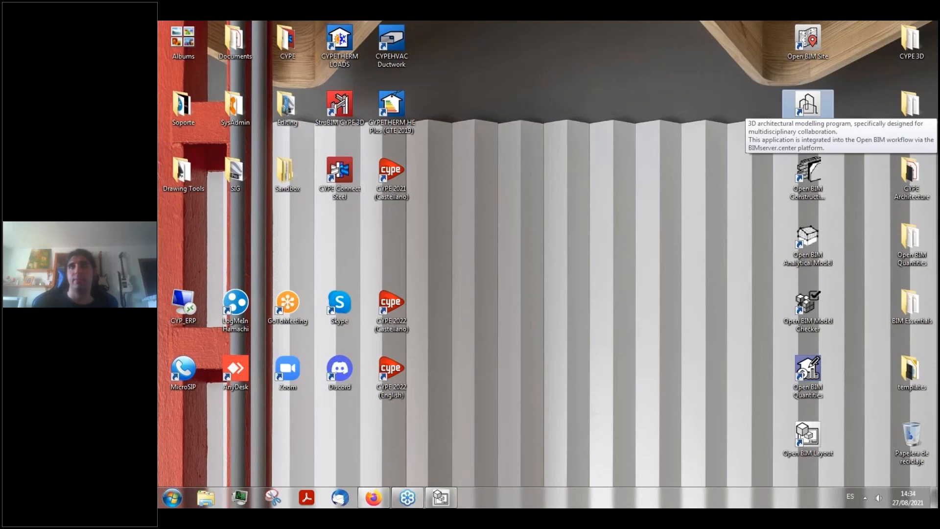
{"action": "double_click", "coordinate": [803, 105]}
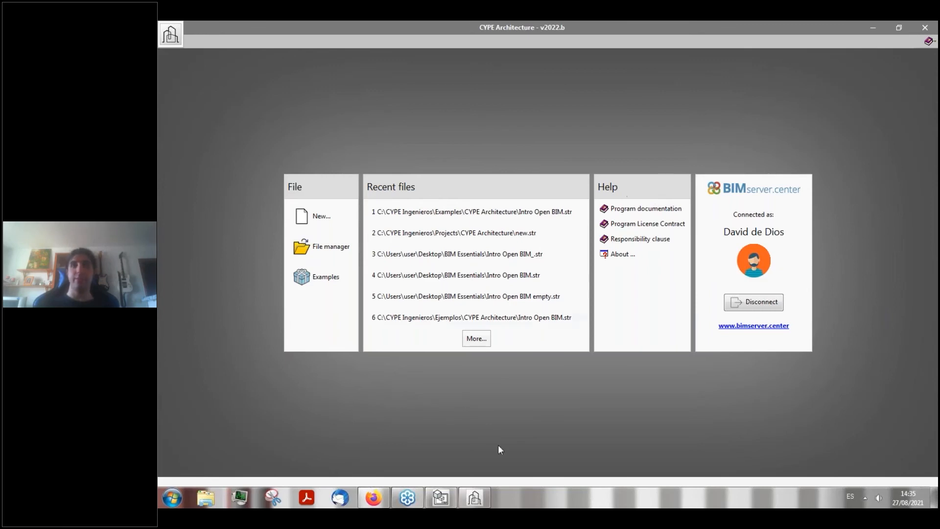
{"action": "left_click", "coordinate": [482, 497]}
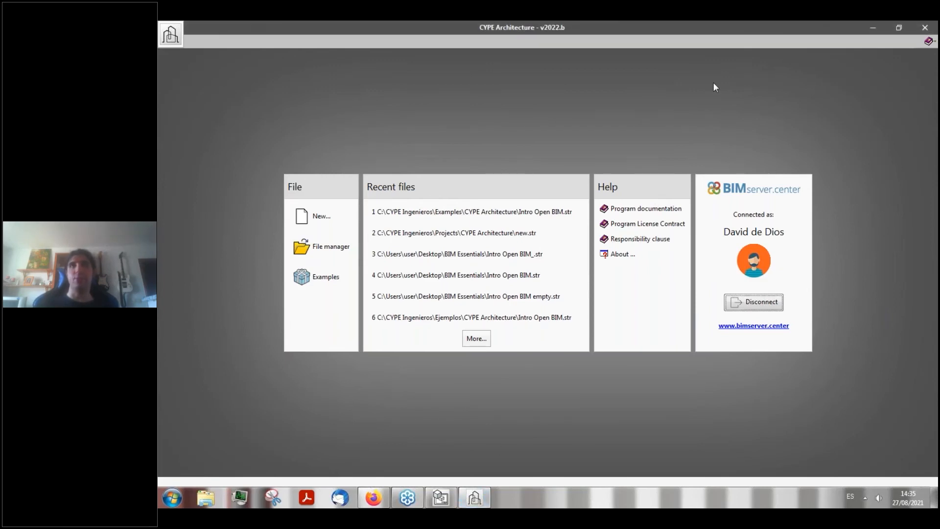
{"action": "left_click", "coordinate": [467, 503]}
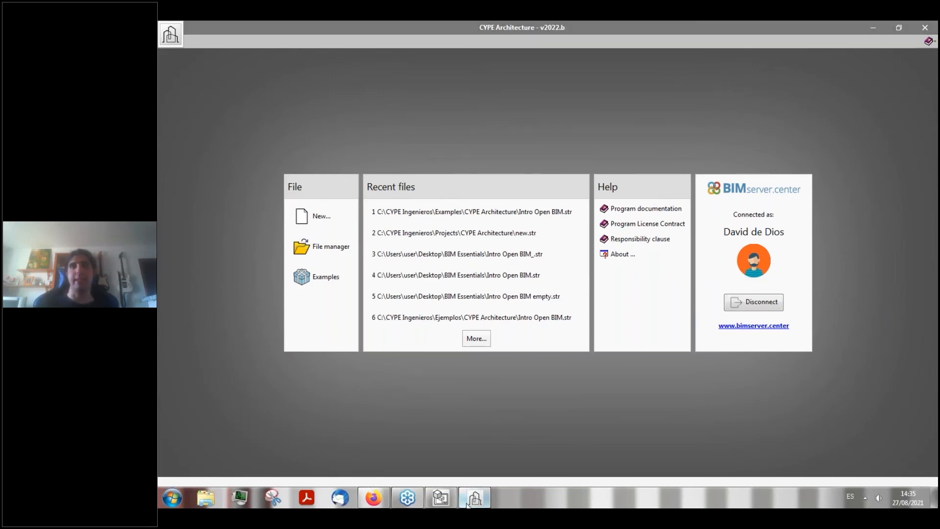
{"action": "left_click", "coordinate": [467, 503]}
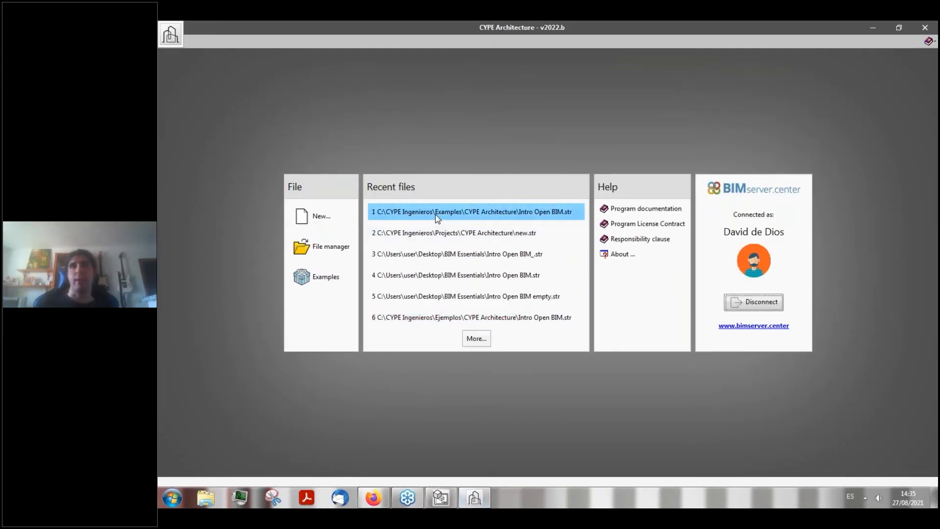
{"action": "left_click", "coordinate": [436, 214]}
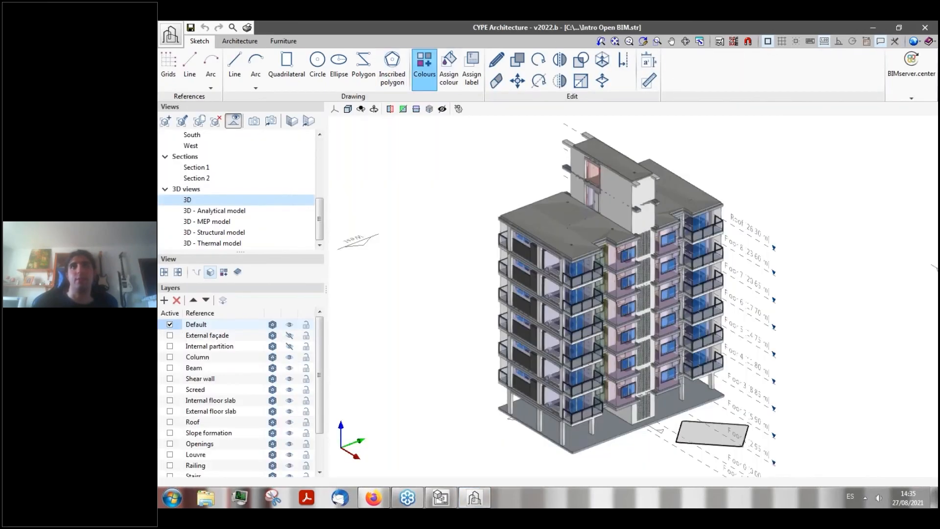
- Add a drawing colour definition with grey (RGB 112, 112, 112) as Colour 1 and blue (RGB 72, 193, 255) as Colour 2
{"action": "left_click", "coordinate": [424, 68]}
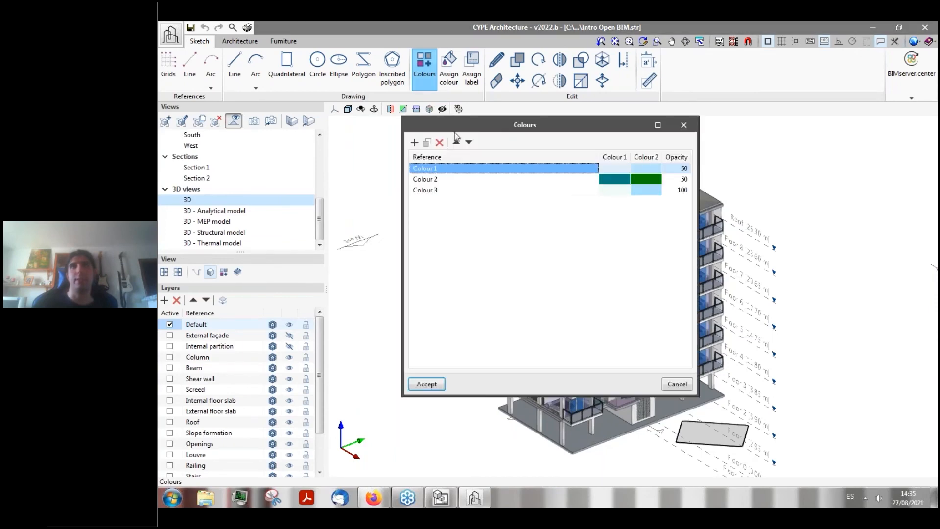
{"action": "left_click_drag", "start_coordinate": [427, 141], "coordinate": [423, 143]}
{"action": "left_click", "coordinate": [340, 155]}
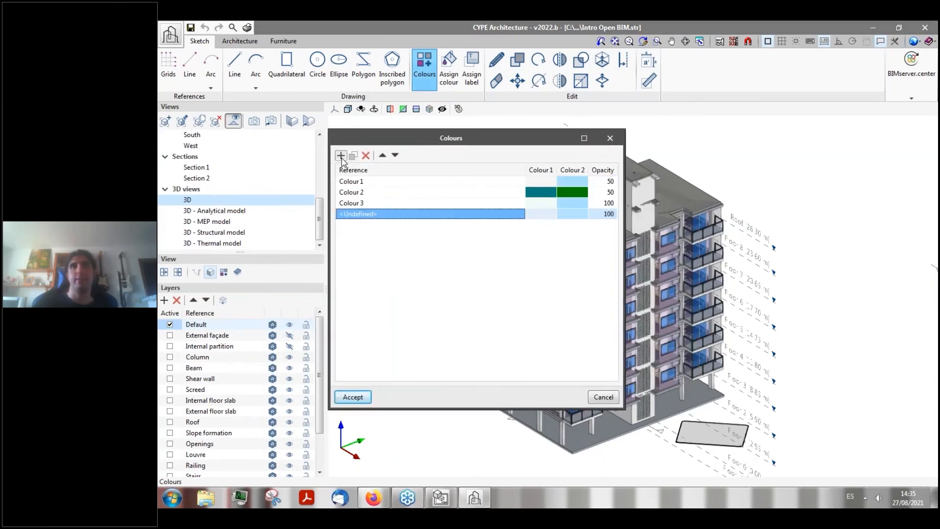
{"action": "left_click", "coordinate": [544, 215]}
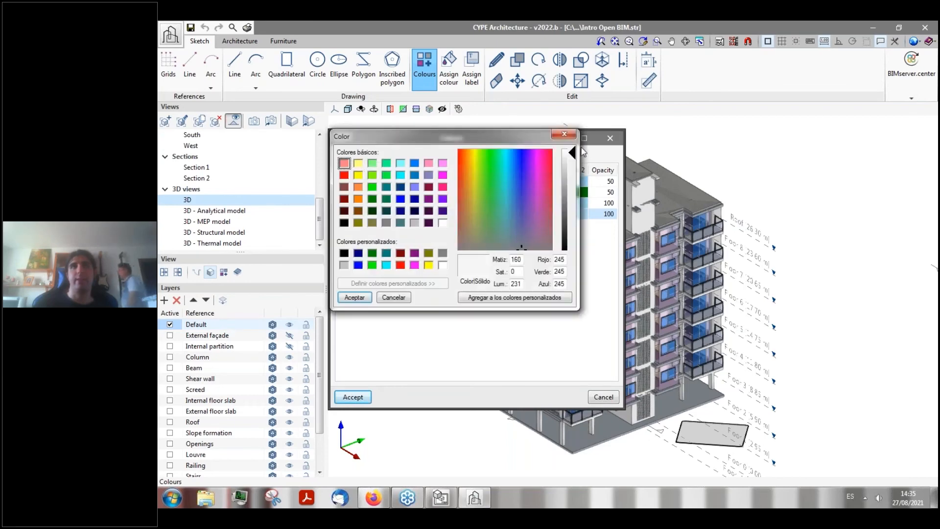
{"action": "left_click", "coordinate": [354, 298]}
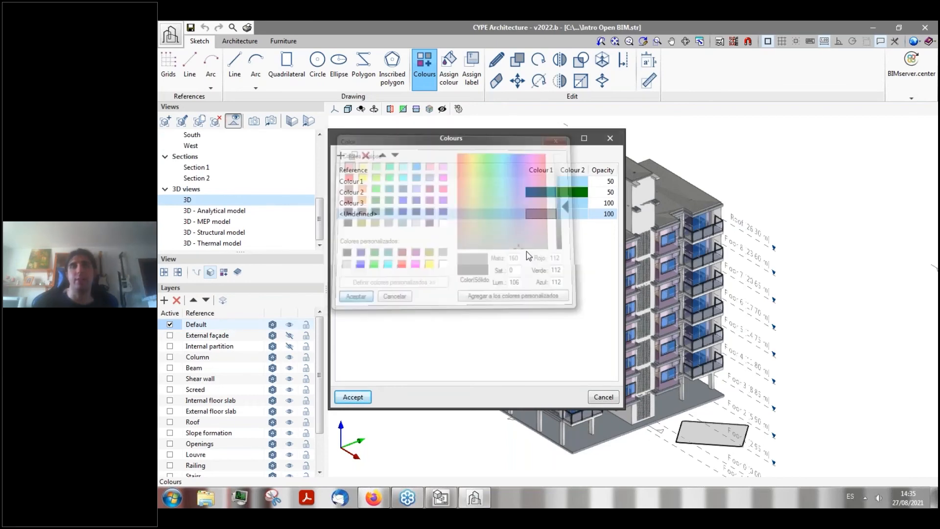
{"action": "left_click", "coordinate": [569, 214]}
{"action": "left_click", "coordinate": [566, 187]}
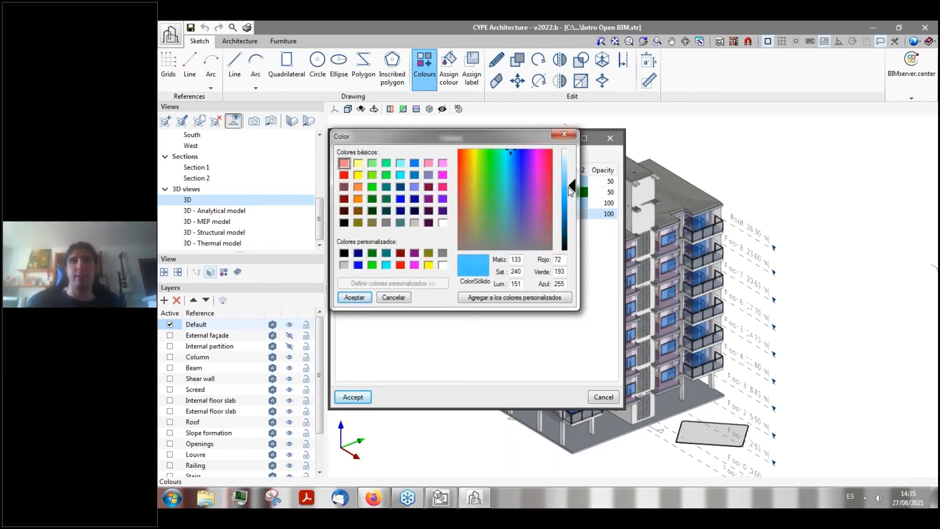
{"action": "left_click", "coordinate": [356, 297]}
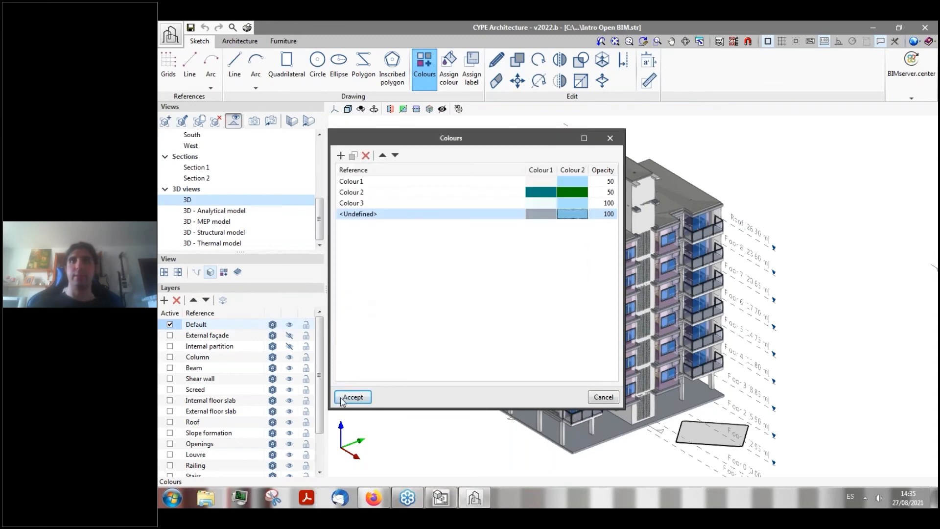
{"action": "left_click", "coordinate": [353, 397]}
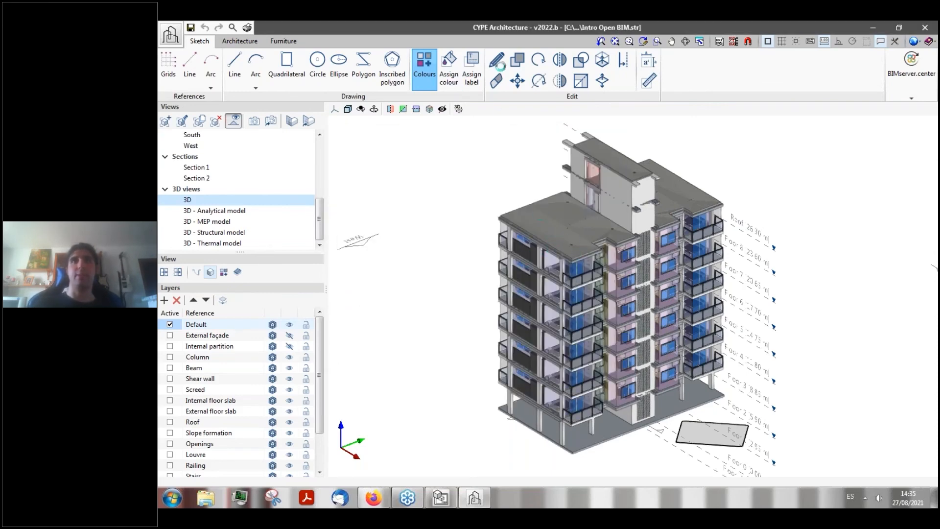
- Start editing architectural elements and make the External façade layer visible in the 3D view
{"action": "left_click", "coordinate": [239, 41]}
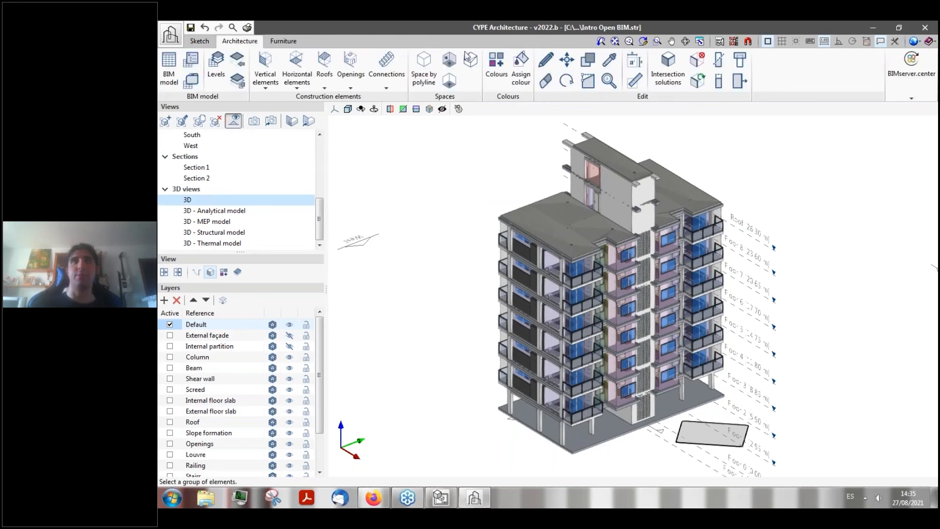
{"action": "left_click", "coordinate": [545, 59]}
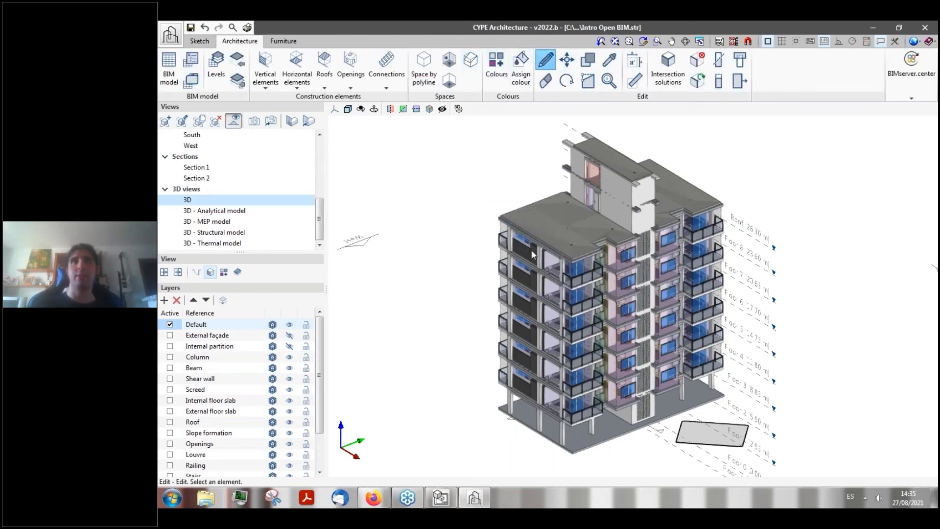
{"action": "scroll", "coordinate": [532, 254], "scroll_direction": "up", "scroll_amount": 1}
{"action": "scroll", "coordinate": [532, 254], "scroll_direction": "up", "scroll_amount": 4}
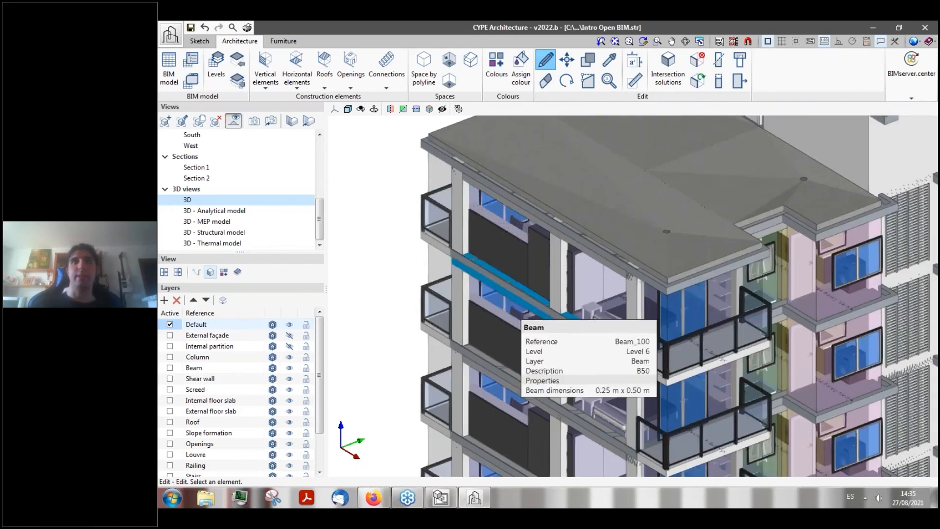
{"action": "left_click", "coordinate": [288, 336]}
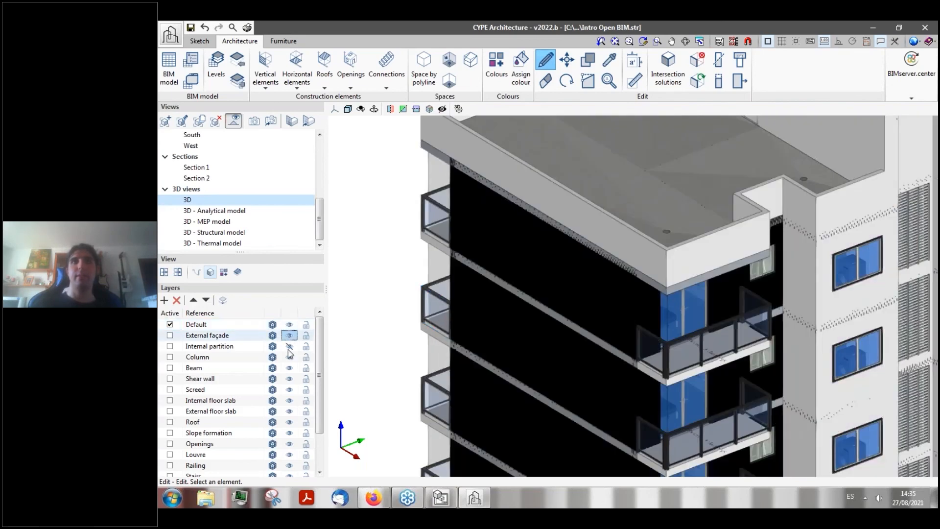
- Make the Internal partition layer visible and set the black Level 6 façade wall's colour to Façade - Color 2
{"action": "left_click", "coordinate": [288, 346]}
{"action": "left_click", "coordinate": [533, 254]}
{"action": "left_click_drag", "start_coordinate": [579, 155], "coordinate": [422, 161]}
{"action": "left_click", "coordinate": [436, 291]}
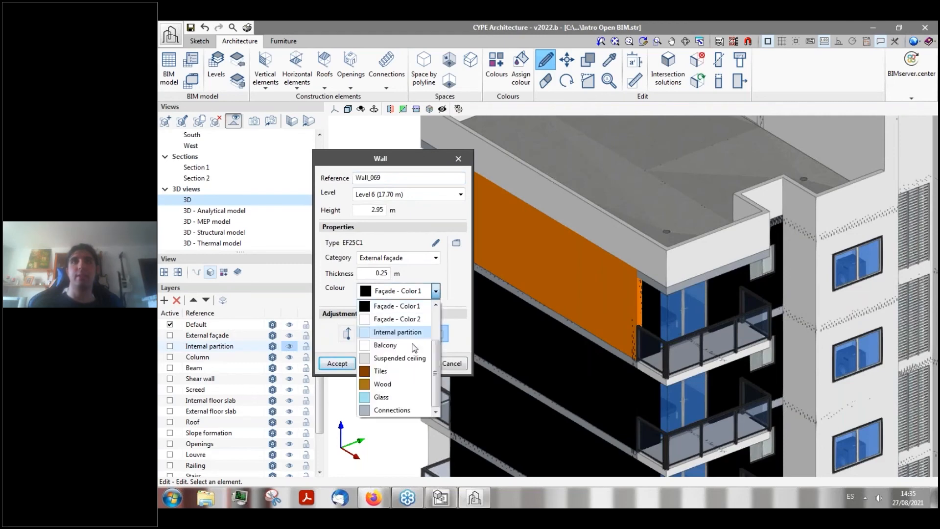
{"action": "scroll", "coordinate": [394, 381], "scroll_direction": "up", "scroll_amount": 2}
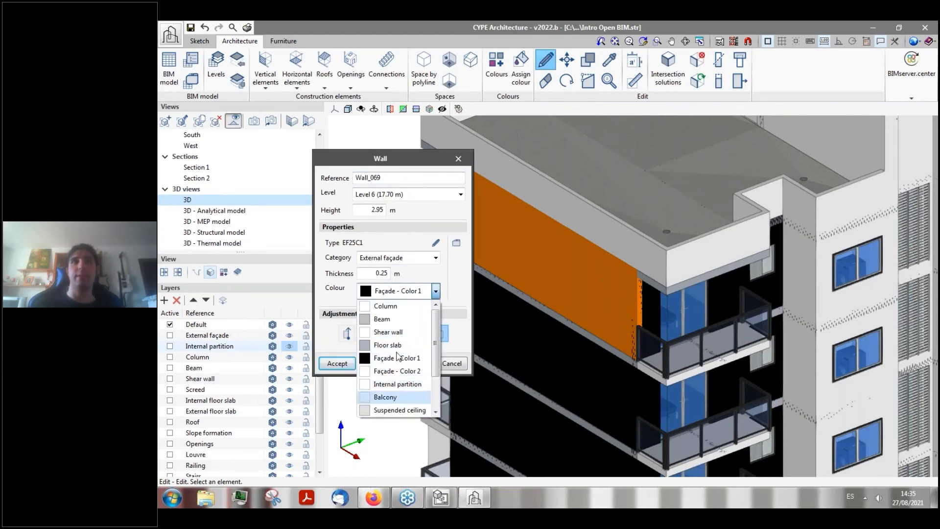
{"action": "scroll", "coordinate": [394, 401], "scroll_direction": "down", "scroll_amount": 3}
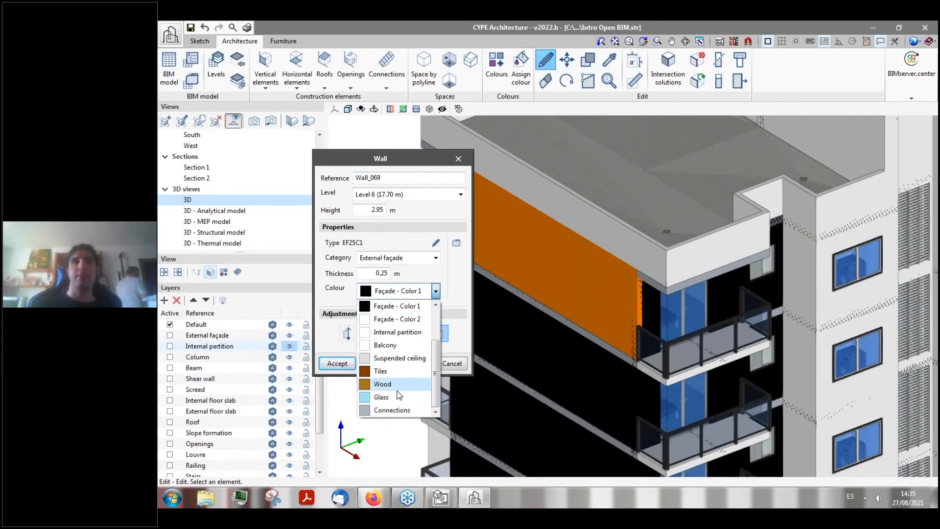
{"action": "scroll", "coordinate": [411, 381], "scroll_direction": "up", "scroll_amount": 3}
{"action": "left_click", "coordinate": [414, 372]}
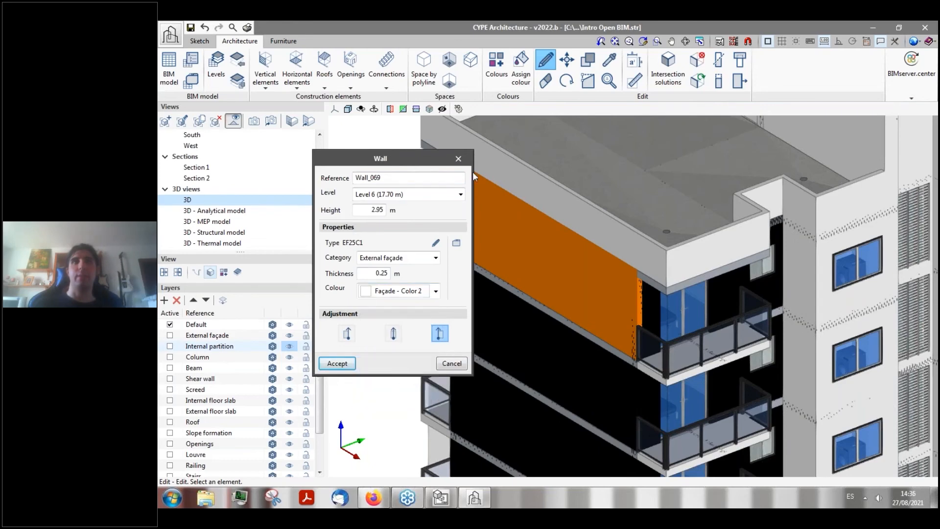
{"action": "left_click", "coordinate": [337, 363]}
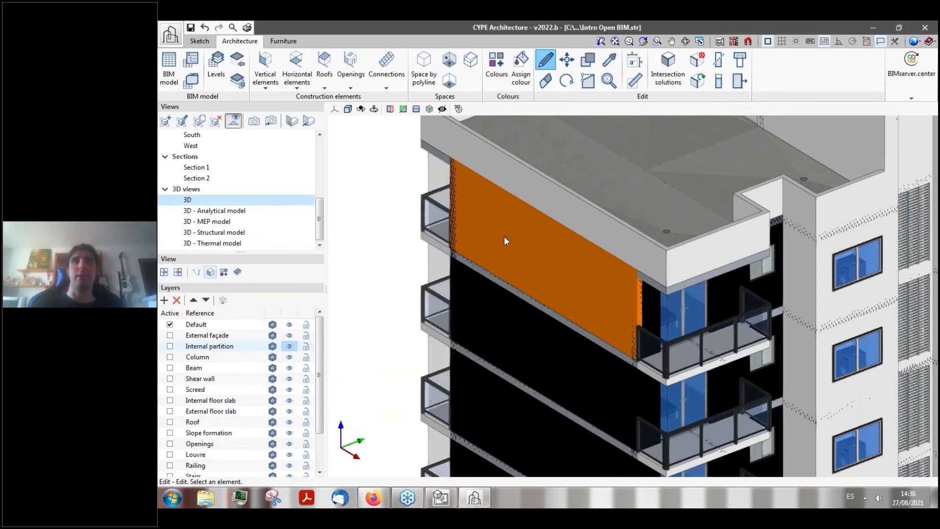
- Review the project's list of colours with their textures and opacities, and close it without changes
{"action": "left_click", "coordinate": [497, 71]}
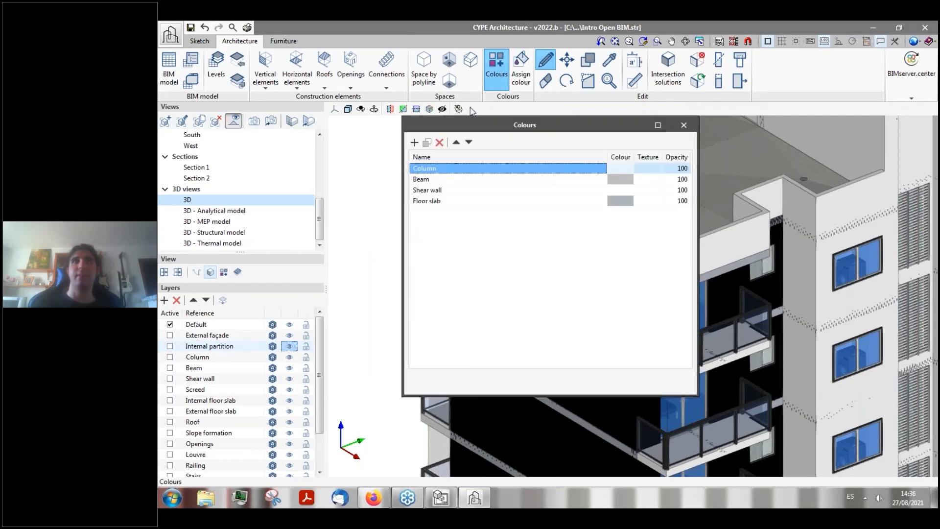
{"action": "left_click_drag", "start_coordinate": [538, 128], "coordinate": [472, 132]}
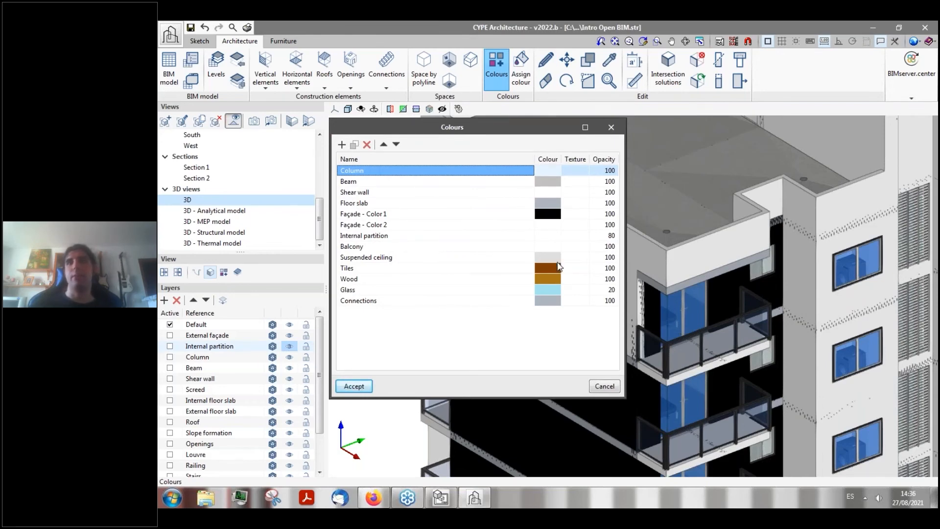
{"action": "left_click", "coordinate": [604, 385]}
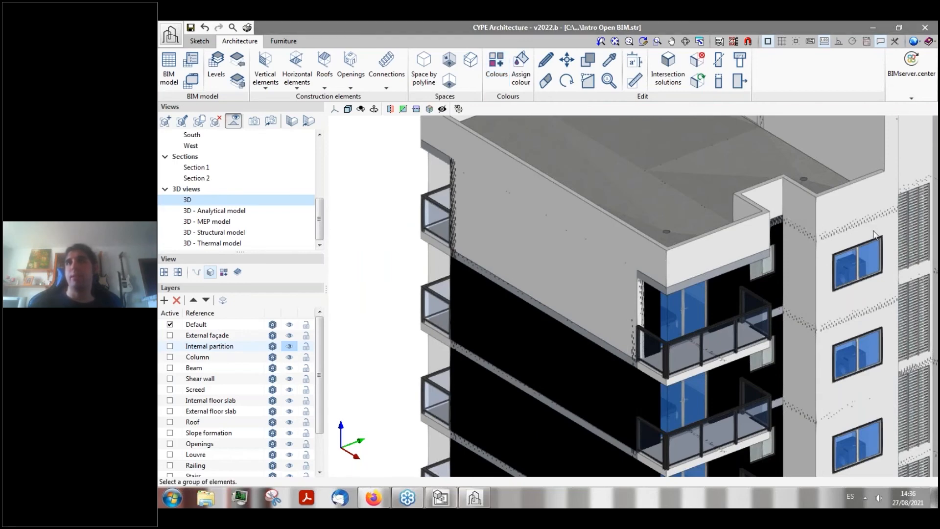
{"action": "mouse_move", "coordinate": [892, 223]}
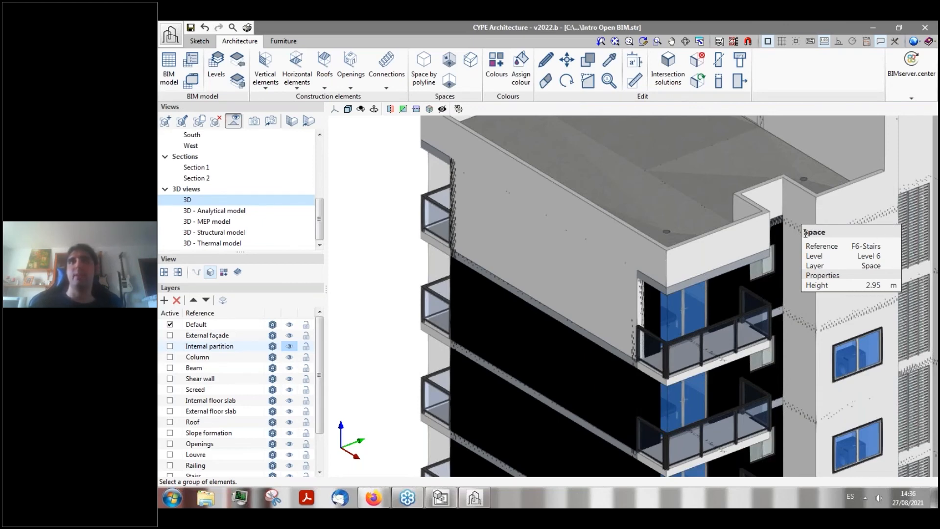
- Switch to Firefox and go to the home page of the BIMserver.center Store
{"action": "left_click", "coordinate": [373, 497]}
{"action": "left_click", "coordinate": [263, 156]}
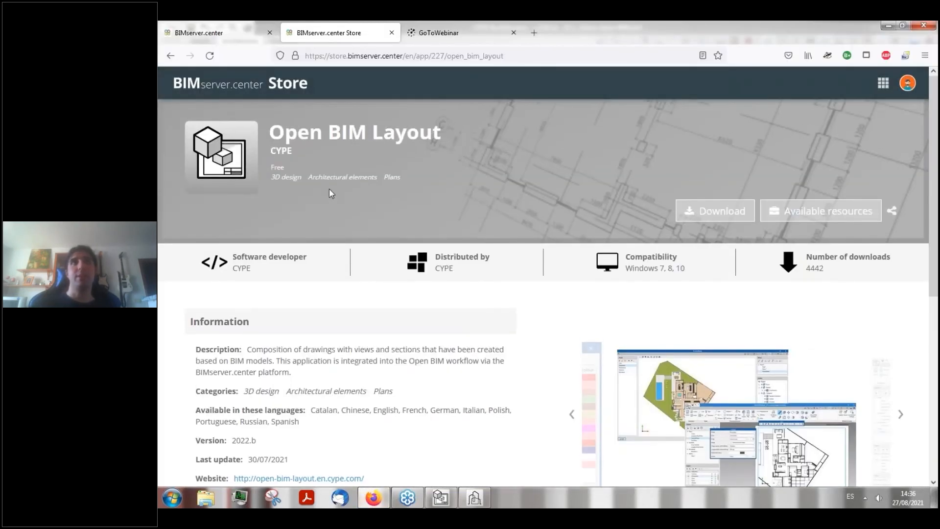
{"action": "left_click", "coordinate": [174, 27]}
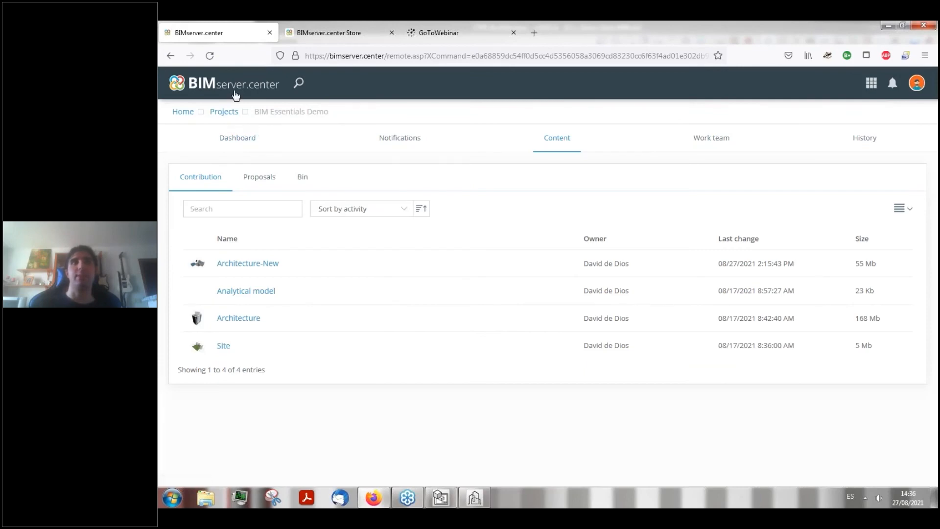
{"action": "left_click", "coordinate": [319, 31]}
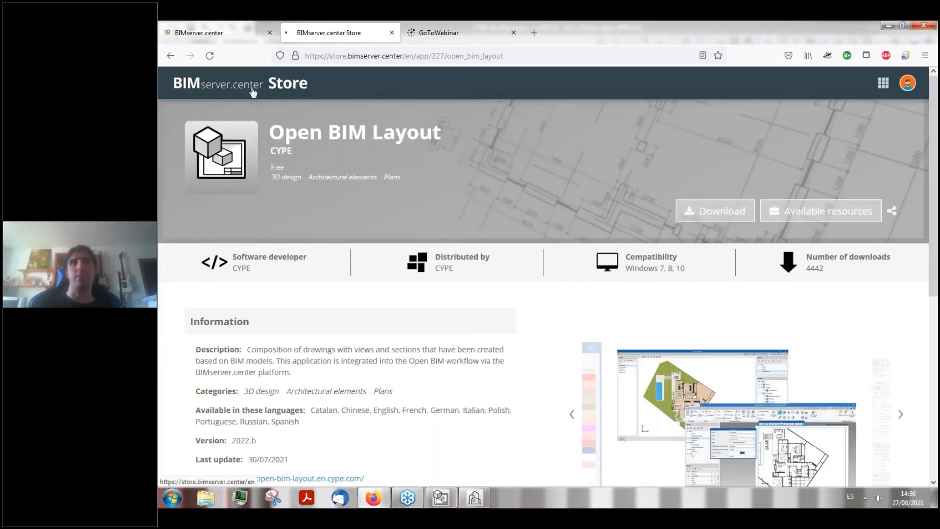
{"action": "left_click", "coordinate": [253, 92]}
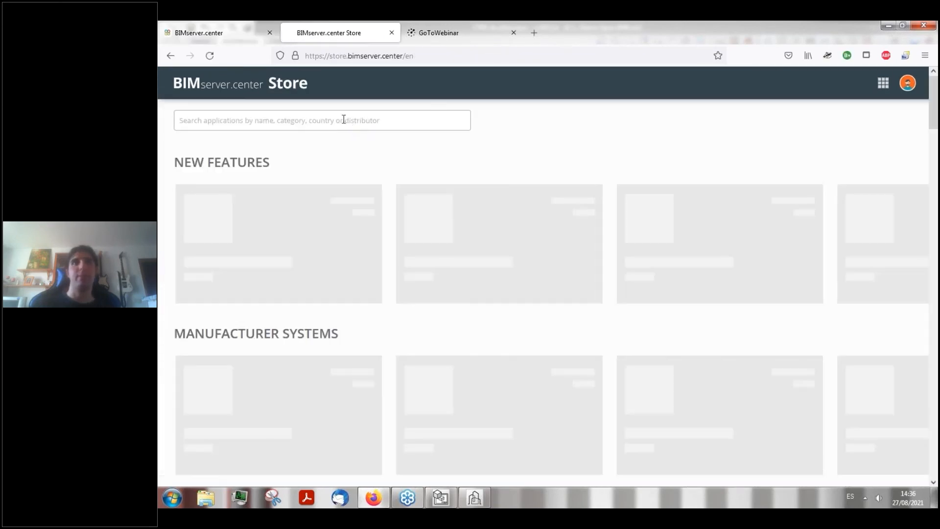
- Search the store's applications for AR and look through the results
{"action": "left_click", "coordinate": [344, 121]}
{"action": "type", "text": "AR"}
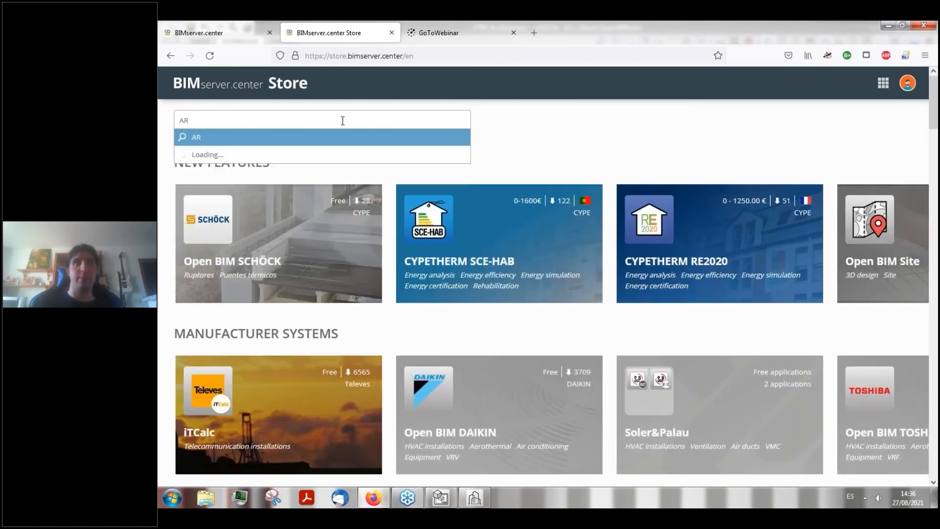
{"action": "key", "text": "Return"}
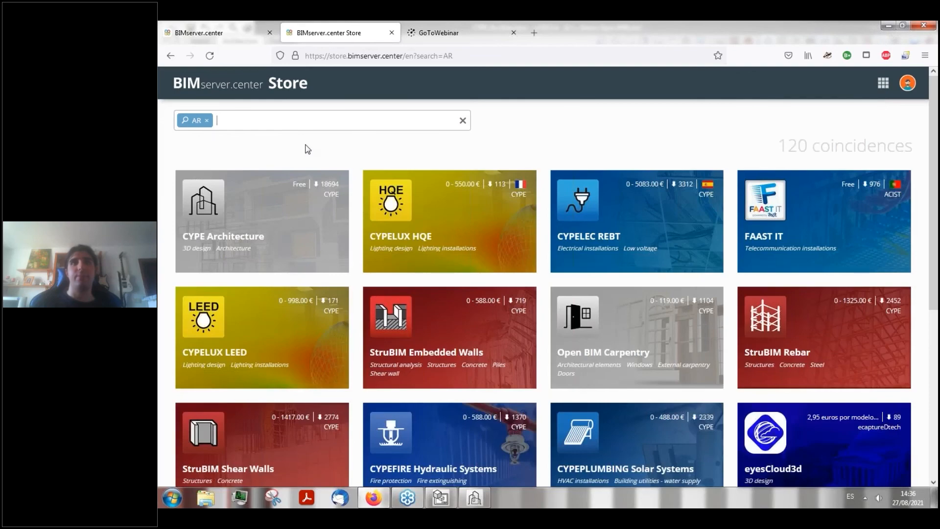
{"action": "scroll", "coordinate": [307, 148], "scroll_direction": "down", "scroll_amount": 3}
{"action": "scroll", "coordinate": [300, 155], "scroll_direction": "down", "scroll_amount": 2}
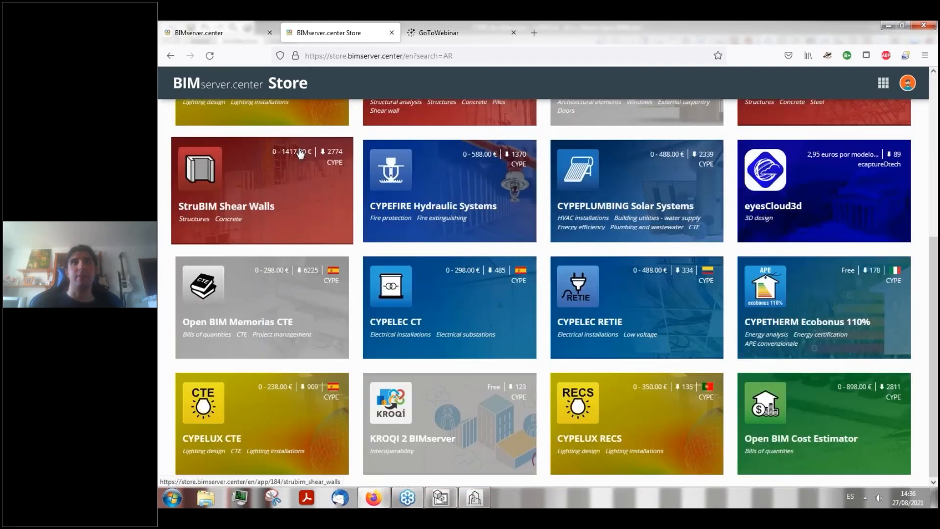
{"action": "scroll", "coordinate": [300, 156], "scroll_direction": "up", "scroll_amount": 5}
- Clear the AR search and filter the store's applications by the Architecture category
{"action": "left_click", "coordinate": [457, 125]}
{"action": "left_click", "coordinate": [314, 120]}
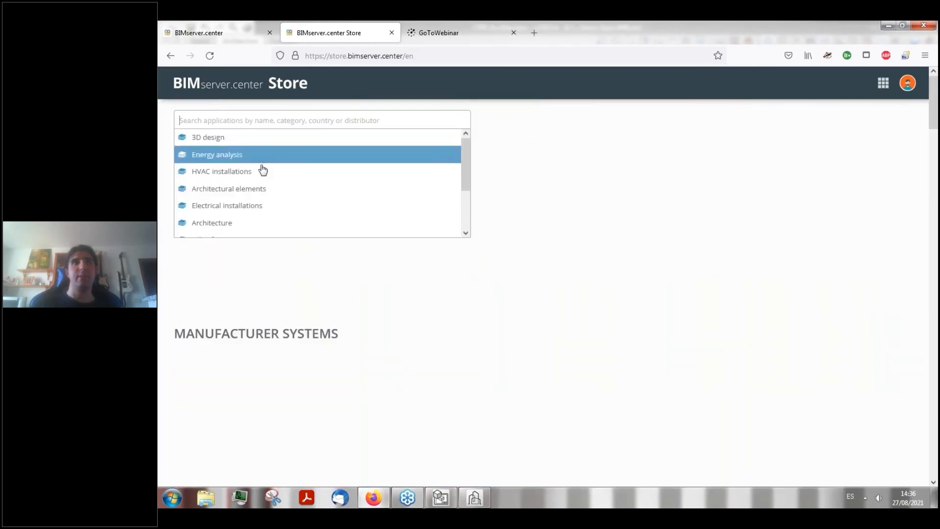
{"action": "scroll", "coordinate": [279, 188], "scroll_direction": "down", "scroll_amount": 3}
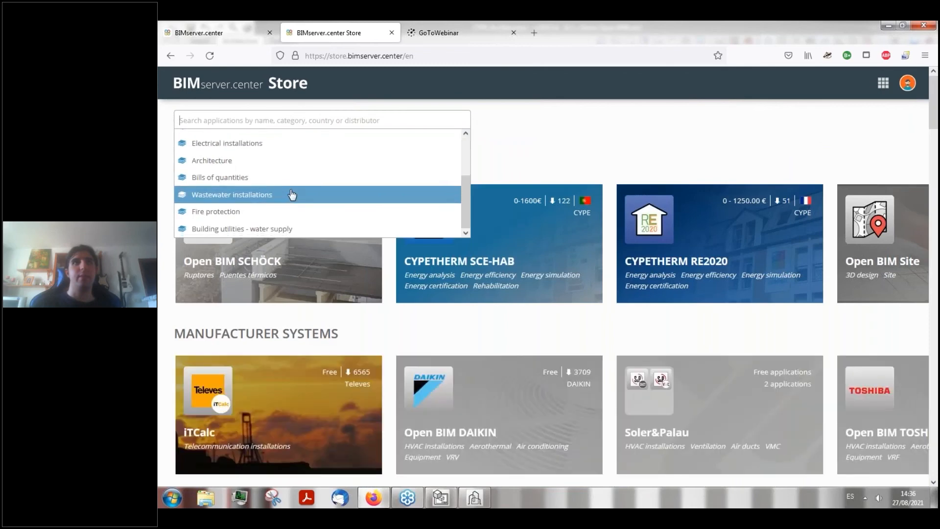
{"action": "scroll", "coordinate": [291, 195], "scroll_direction": "down", "scroll_amount": 2}
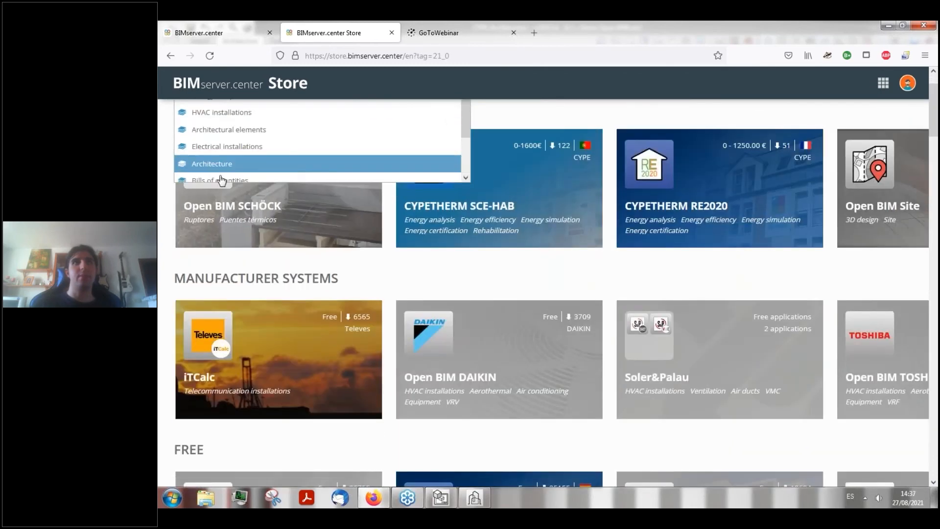
{"action": "left_click", "coordinate": [289, 165]}
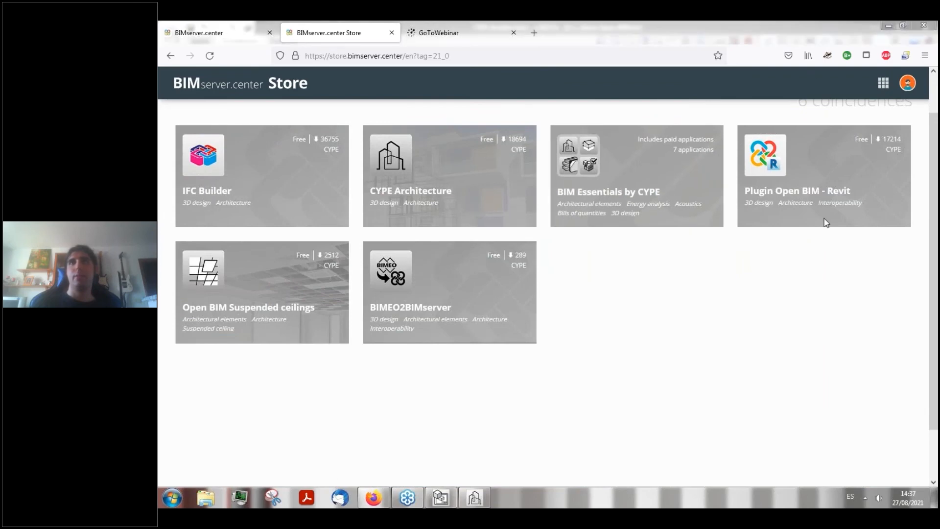
{"action": "scroll", "coordinate": [492, 178], "scroll_direction": "up", "scroll_amount": 2}
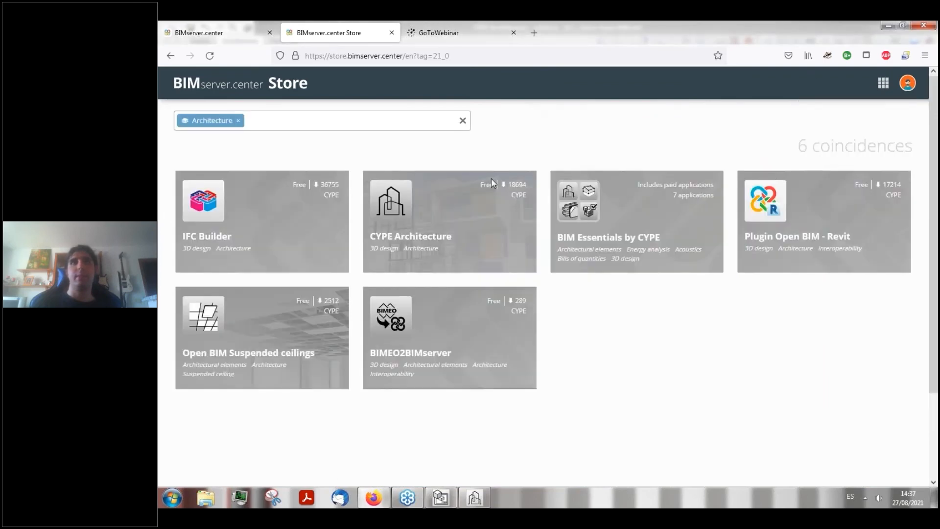
- Open the BIM Essentials by CYPE group, view its included applications, and show their shortcuts on the desktop before returning to the browser
{"action": "left_click", "coordinate": [632, 223]}
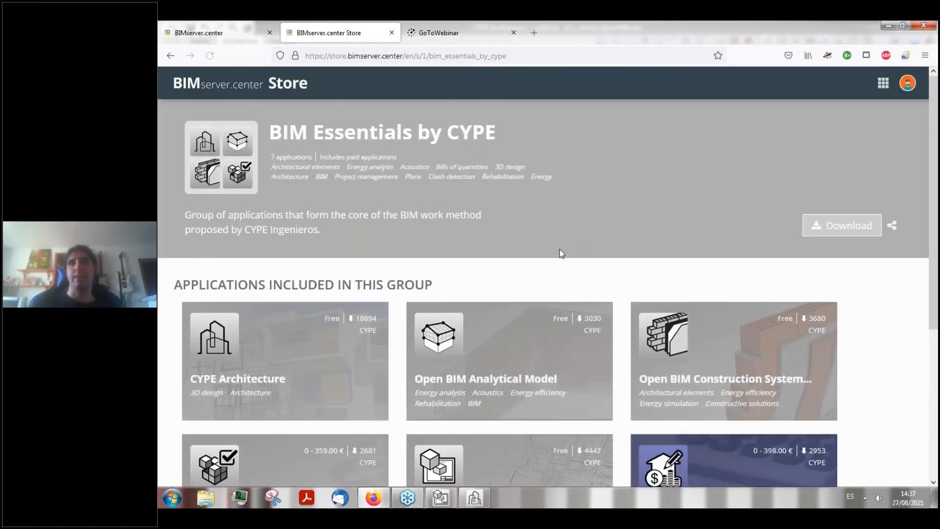
{"action": "scroll", "coordinate": [560, 253], "scroll_direction": "down", "scroll_amount": 2}
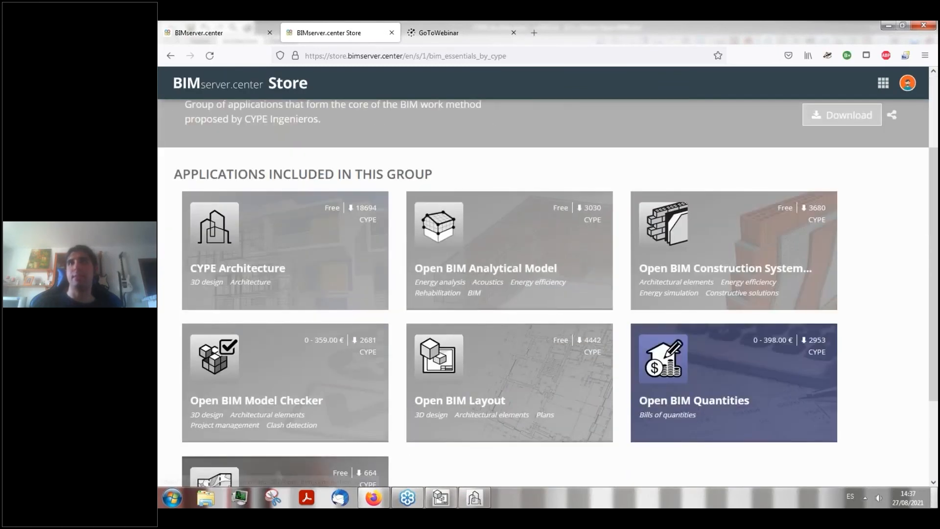
{"action": "left_click", "coordinate": [888, 26]}
{"action": "left_click_drag", "start_coordinate": [702, 24], "coordinate": [821, 469]}
{"action": "left_click", "coordinate": [452, 455]}
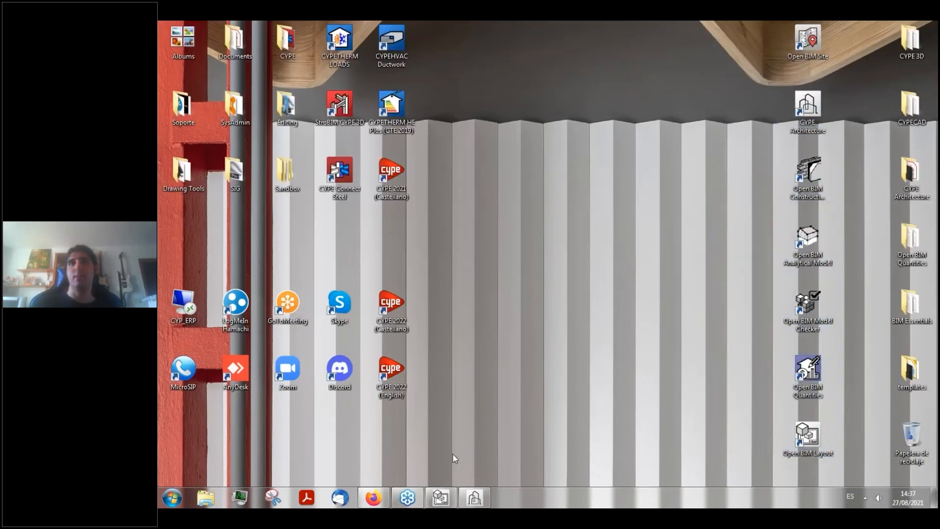
{"action": "left_click", "coordinate": [384, 495]}
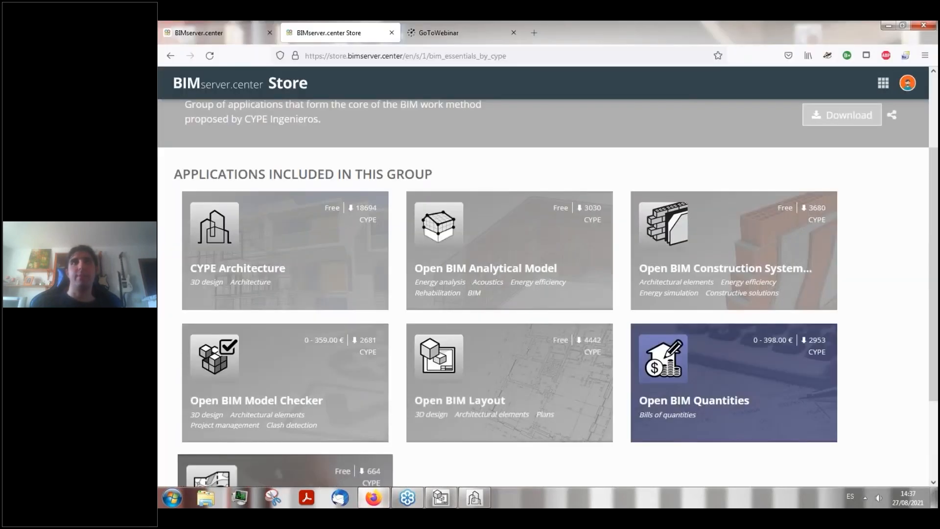
- Return to the store's application list, remove the Architecture filter and search for VR
{"action": "left_click", "coordinate": [171, 56]}
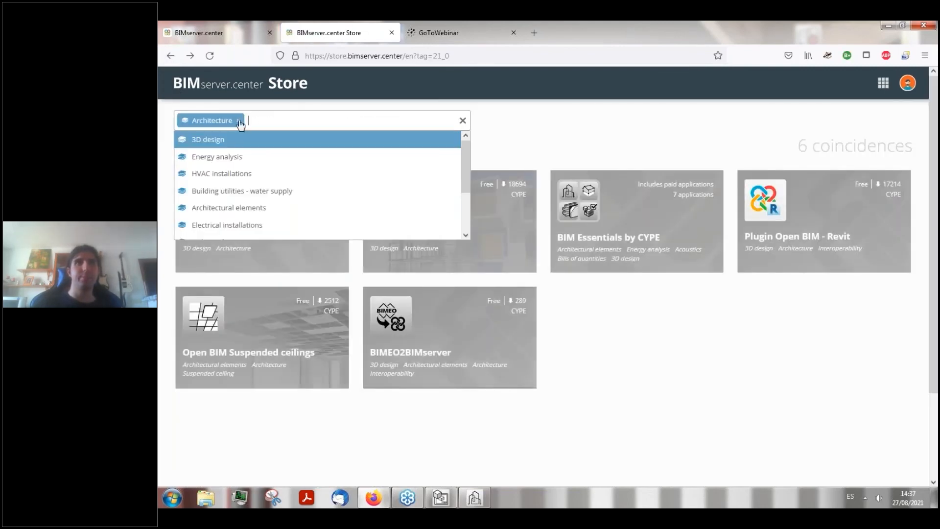
{"action": "left_click", "coordinate": [239, 121]}
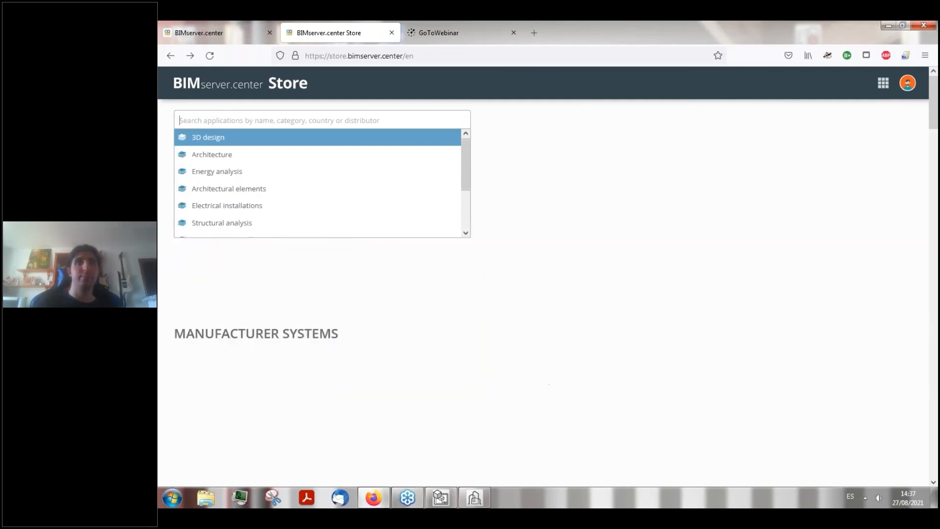
{"action": "type", "text": "VR"}
{"action": "key", "text": "Return"}
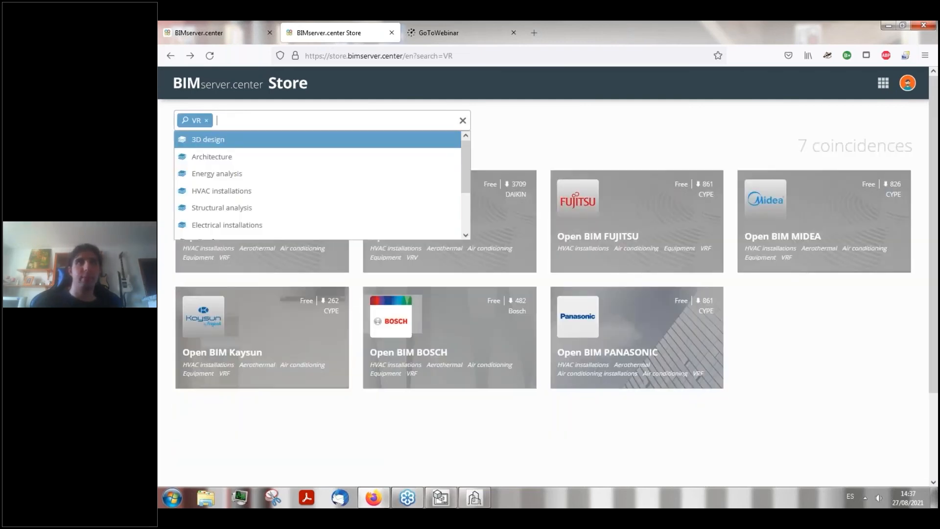
- Replace the VR search with a search for Virtual reality applications
{"action": "key", "text": "BackSpace"}
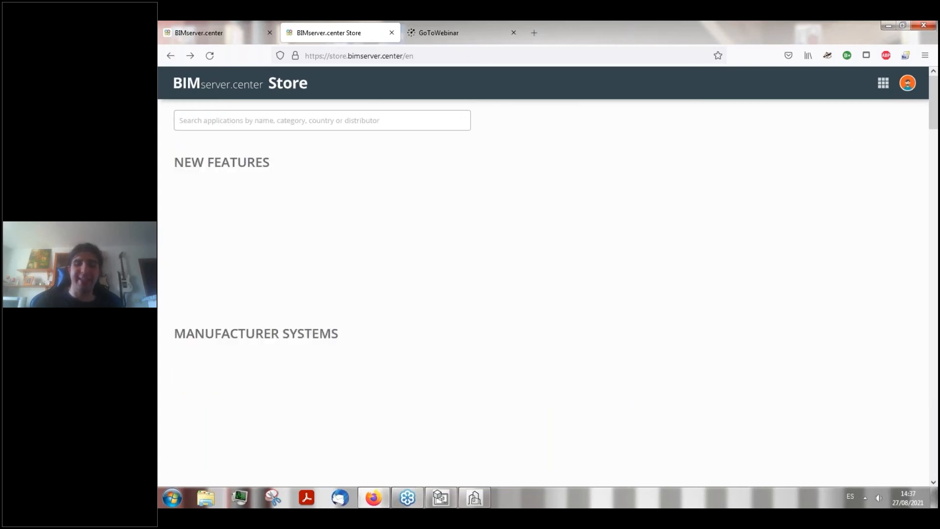
{"action": "type", "text": "virtual"}
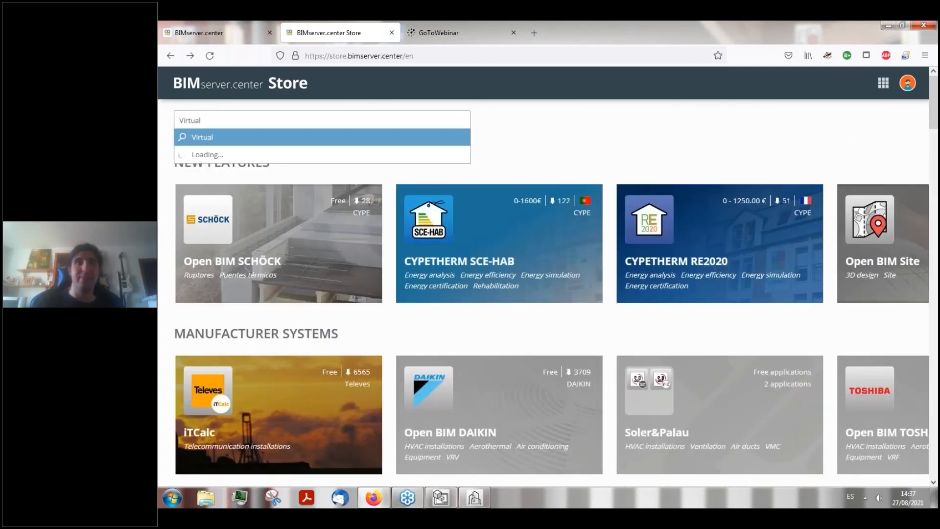
{"action": "type", "text": " reality"}
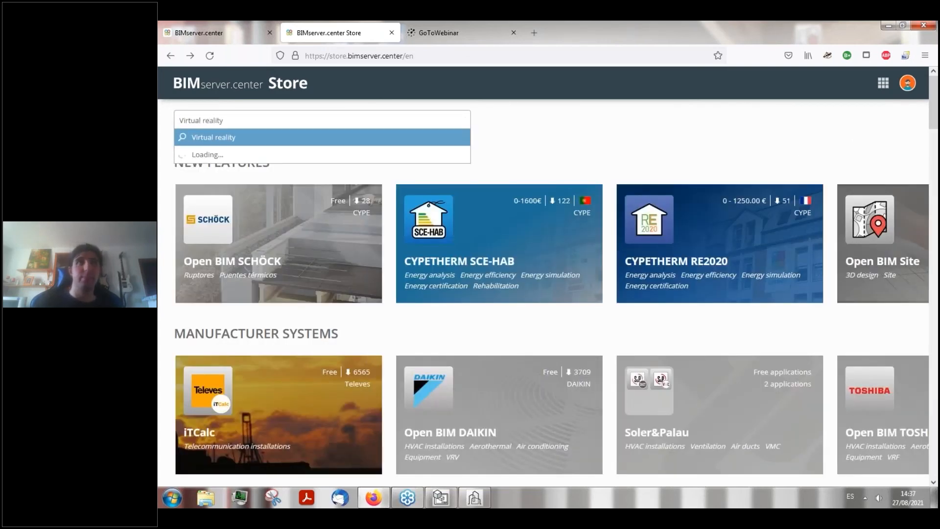
{"action": "key", "text": "Return"}
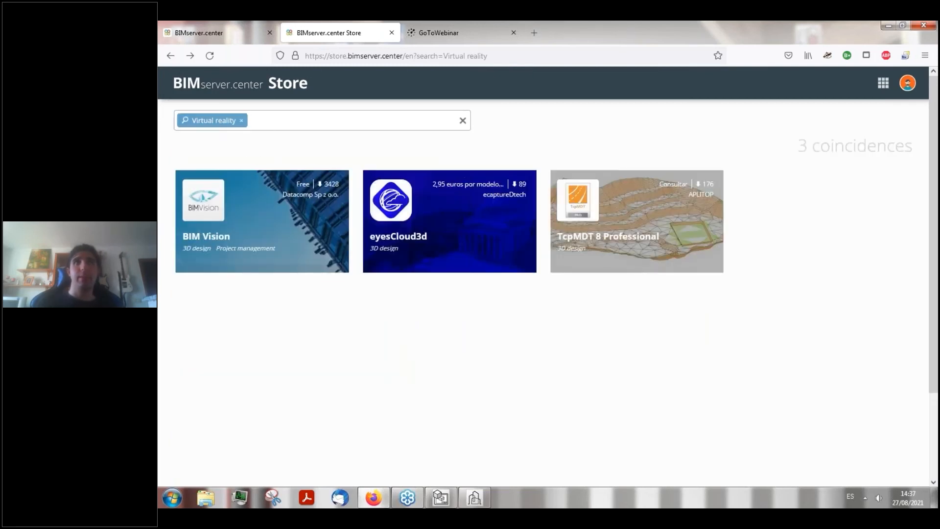
- Open the BIM Vision and eyesCloud3d store pages in separate new browser tabs
{"action": "right_click", "coordinate": [241, 236]}
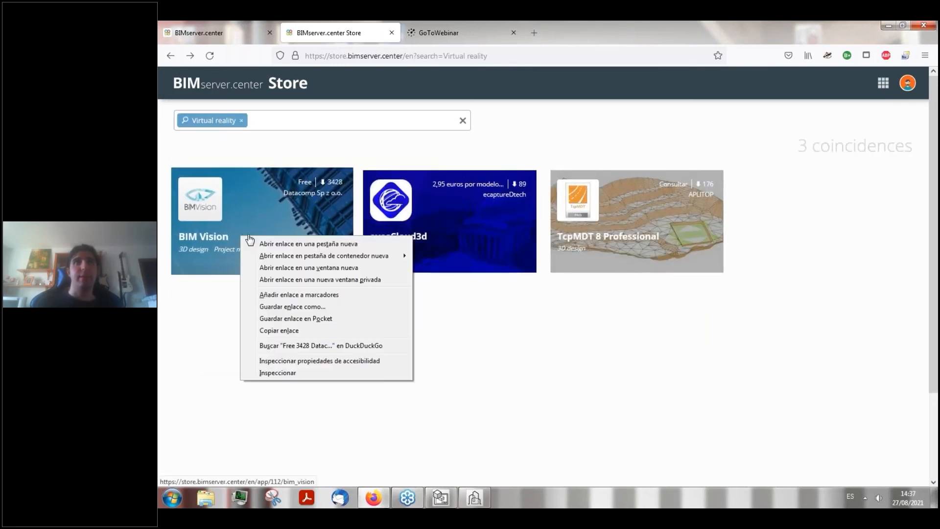
{"action": "left_click", "coordinate": [293, 243]}
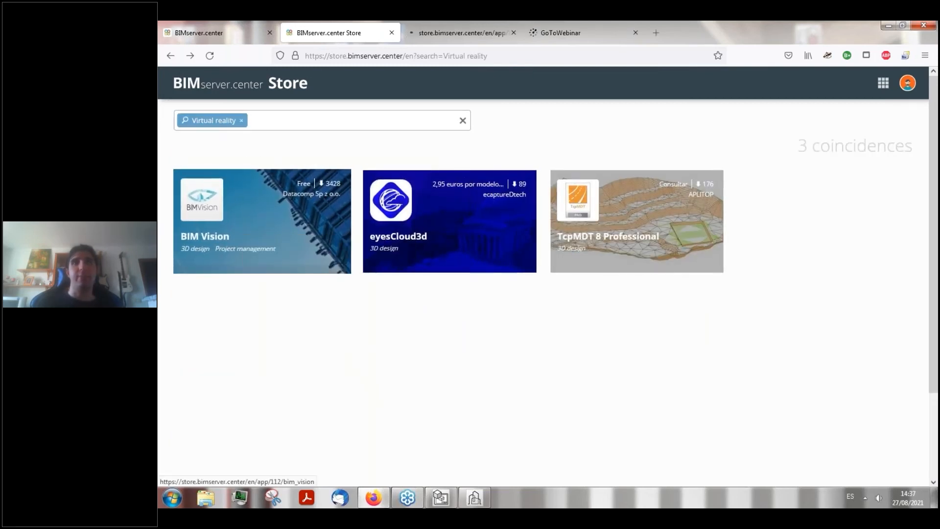
{"action": "right_click", "coordinate": [430, 242]}
{"action": "left_click", "coordinate": [451, 246]}
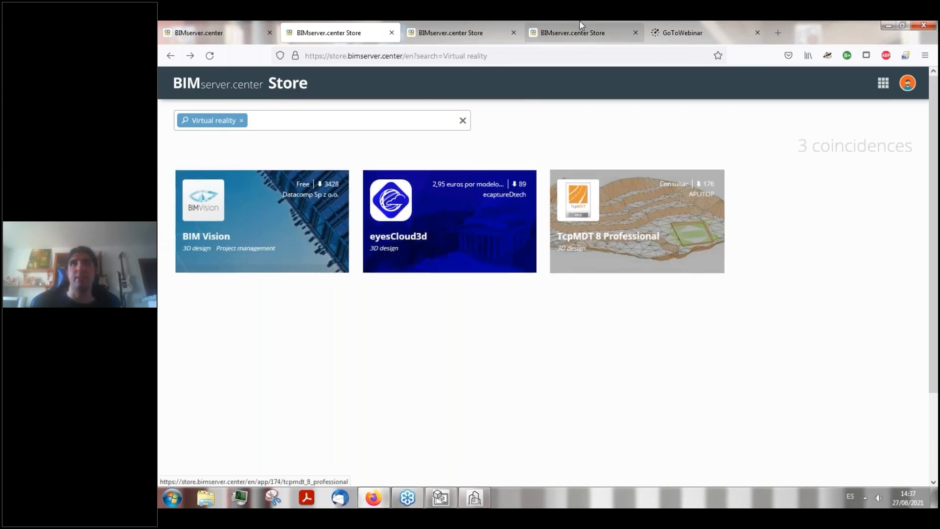
- Examine the eyesCloud3d store page, including its description and all the images in its gallery
{"action": "left_click", "coordinate": [509, 24]}
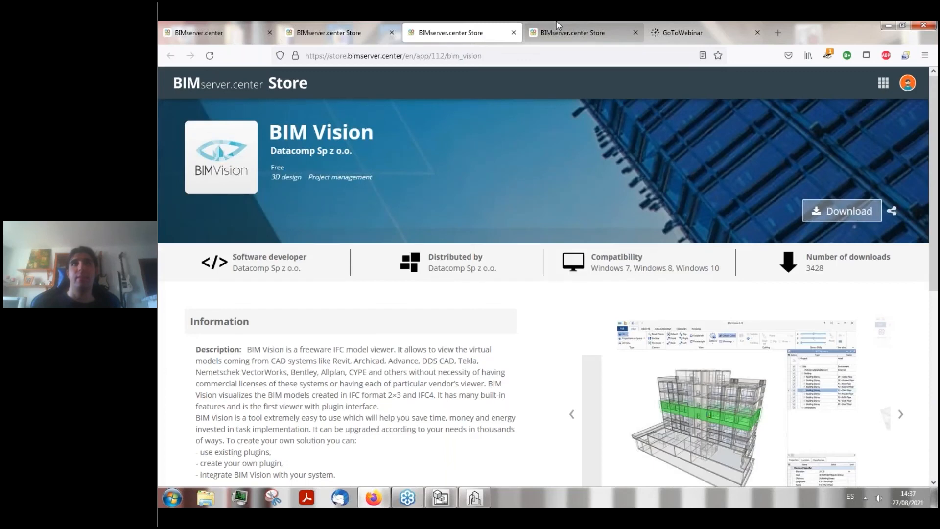
{"action": "left_click", "coordinate": [556, 23]}
{"action": "scroll", "coordinate": [478, 256], "scroll_direction": "down", "scroll_amount": 5}
{"action": "left_click", "coordinate": [900, 167]}
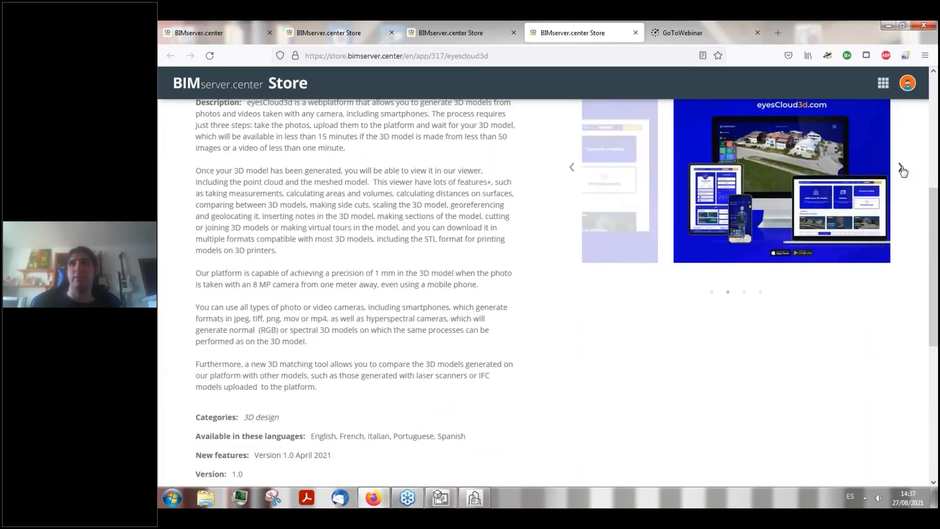
{"action": "scroll", "coordinate": [803, 176], "scroll_direction": "up", "scroll_amount": 1}
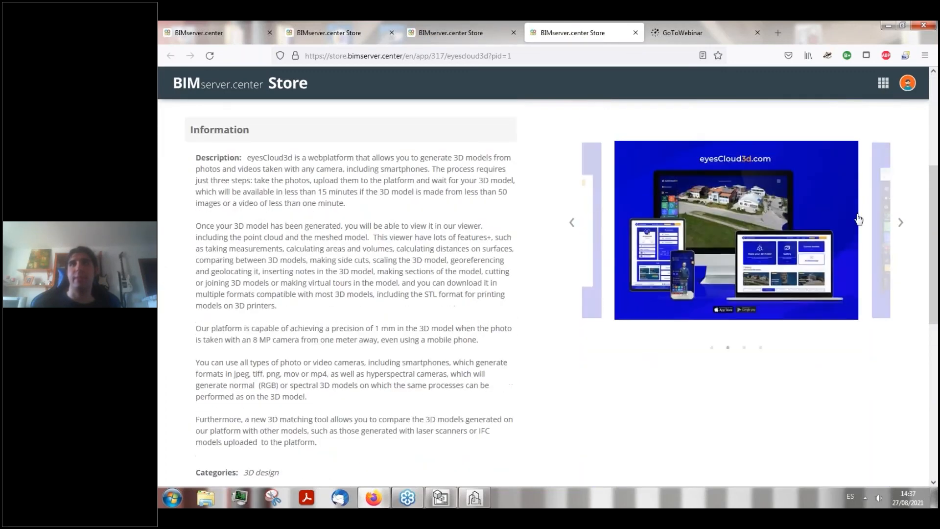
{"action": "left_click", "coordinate": [903, 224]}
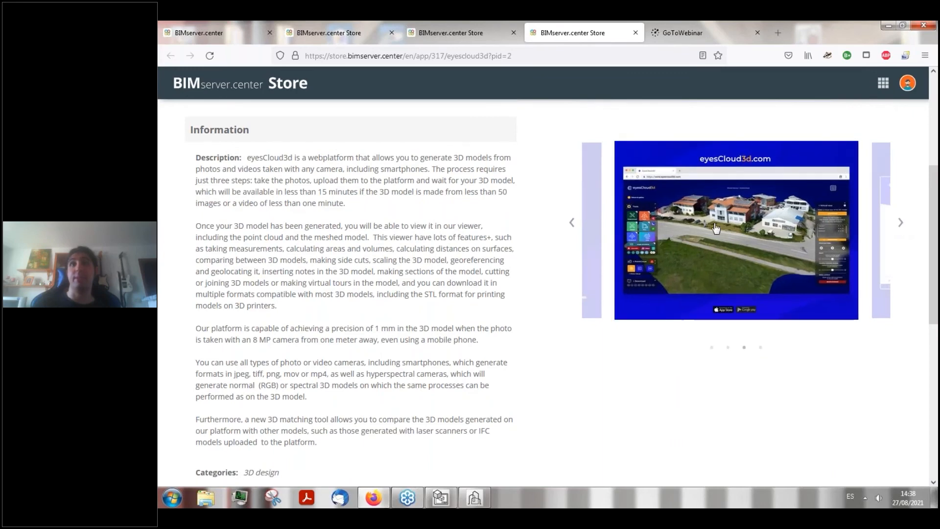
{"action": "left_click", "coordinate": [900, 222]}
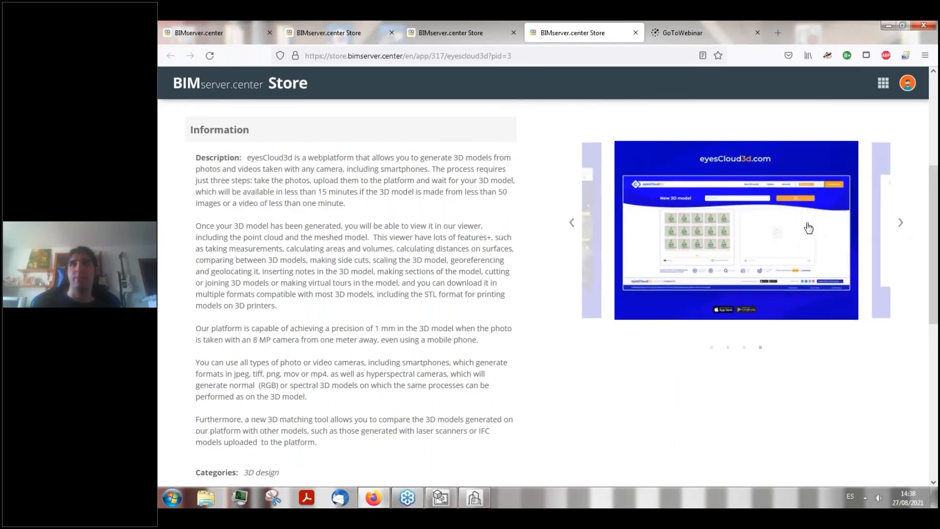
{"action": "left_click", "coordinate": [900, 222]}
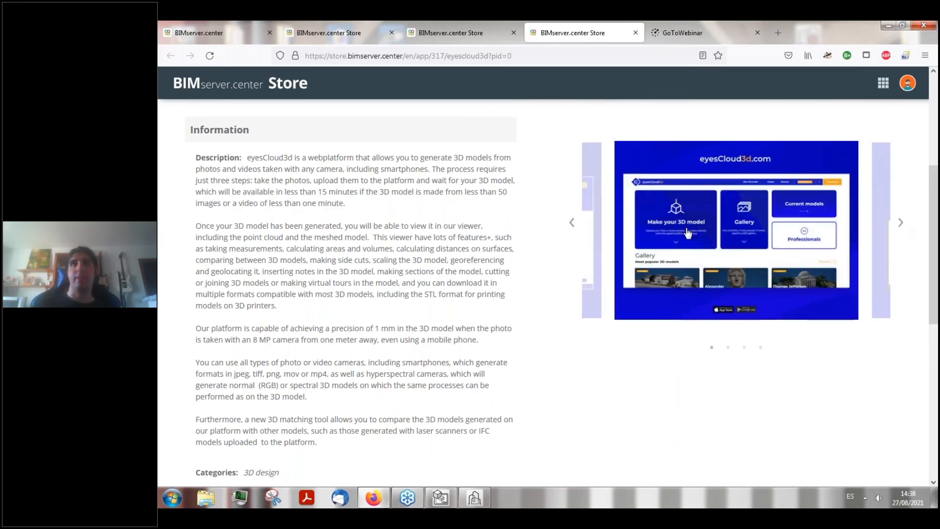
{"action": "scroll", "coordinate": [687, 233], "scroll_direction": "up", "scroll_amount": 4}
{"action": "scroll", "coordinate": [483, 178], "scroll_direction": "down", "scroll_amount": 2}
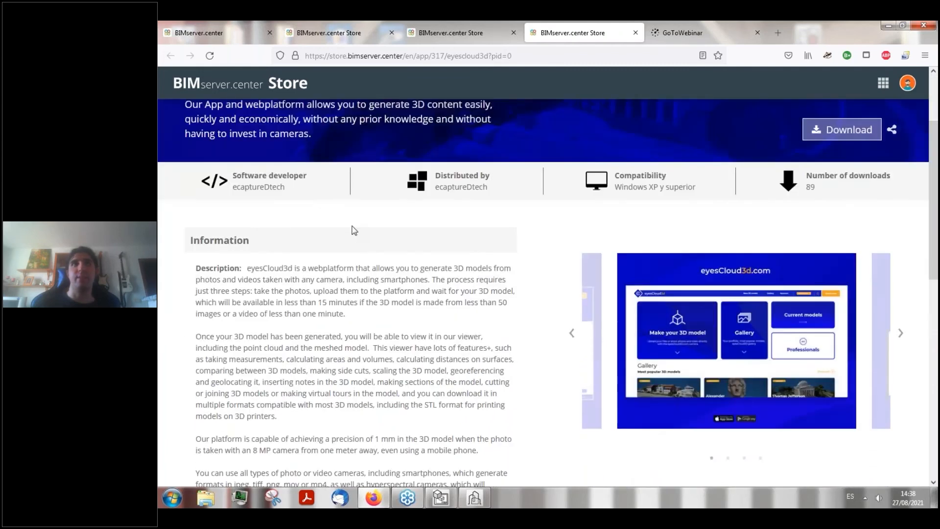
{"action": "scroll", "coordinate": [516, 150], "scroll_direction": "up", "scroll_amount": 2}
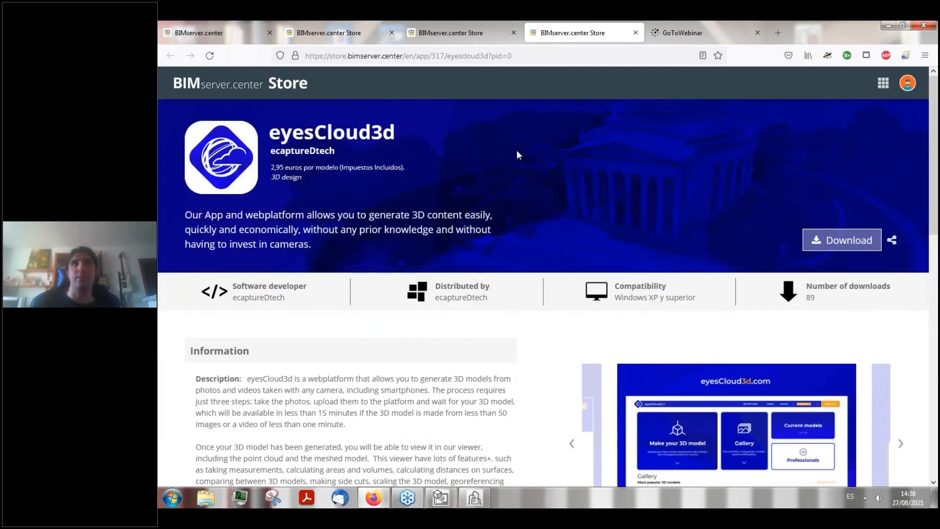
- Return to the BIM Vision store page and view its information and the second gallery image
{"action": "left_click", "coordinate": [466, 25]}
{"action": "scroll", "coordinate": [516, 311], "scroll_direction": "down", "scroll_amount": 4}
{"action": "left_click", "coordinate": [901, 248]}
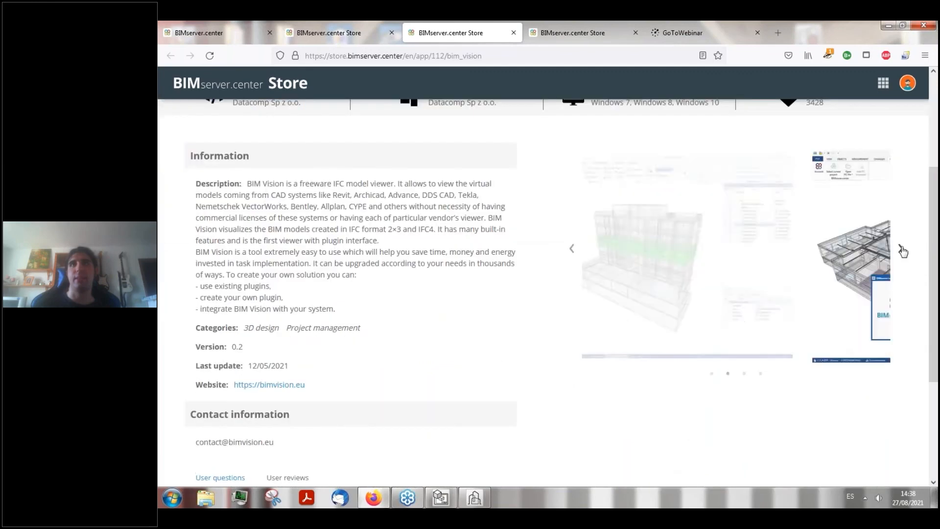
{"action": "scroll", "coordinate": [506, 315], "scroll_direction": "up", "scroll_amount": 2}
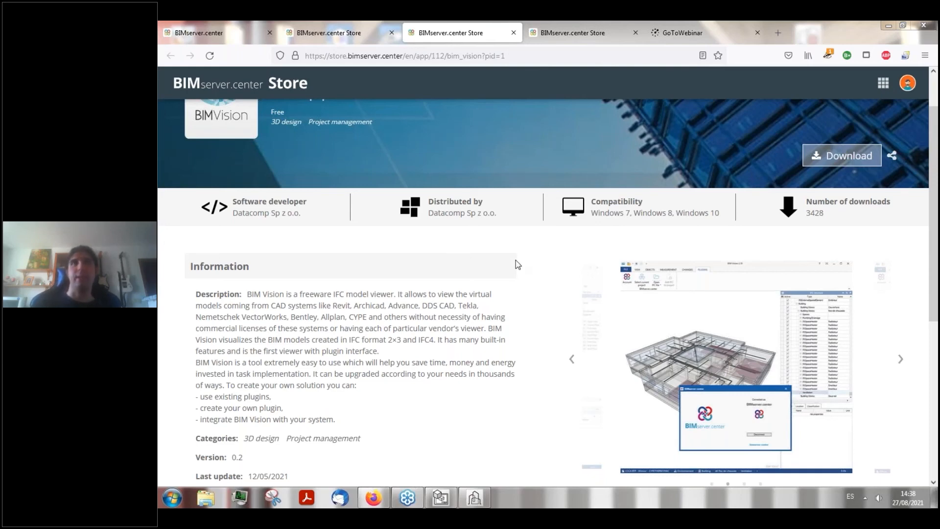
- Open the cype.com website in a new browser tab
{"action": "left_click", "coordinate": [777, 32]}
{"action": "type", "text": "cype"}
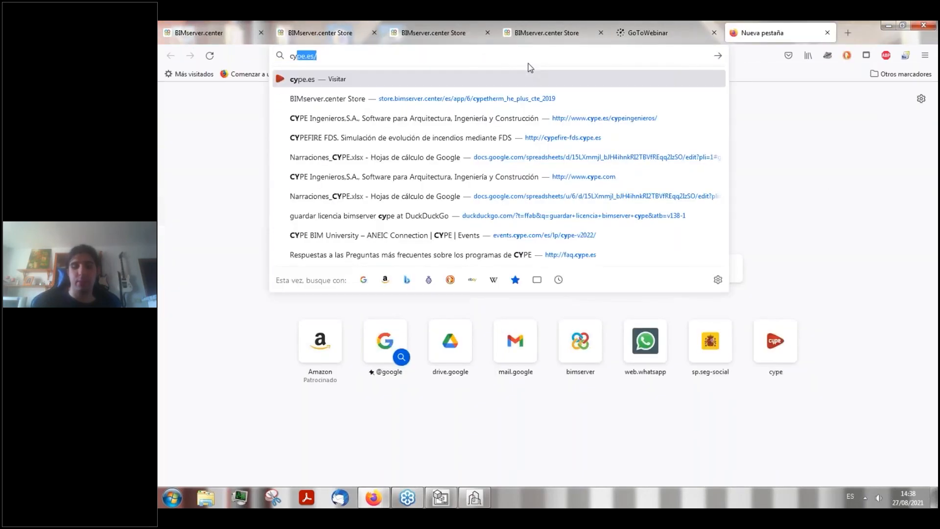
{"action": "type", "text": ".com"}
{"action": "key", "text": "Return"}
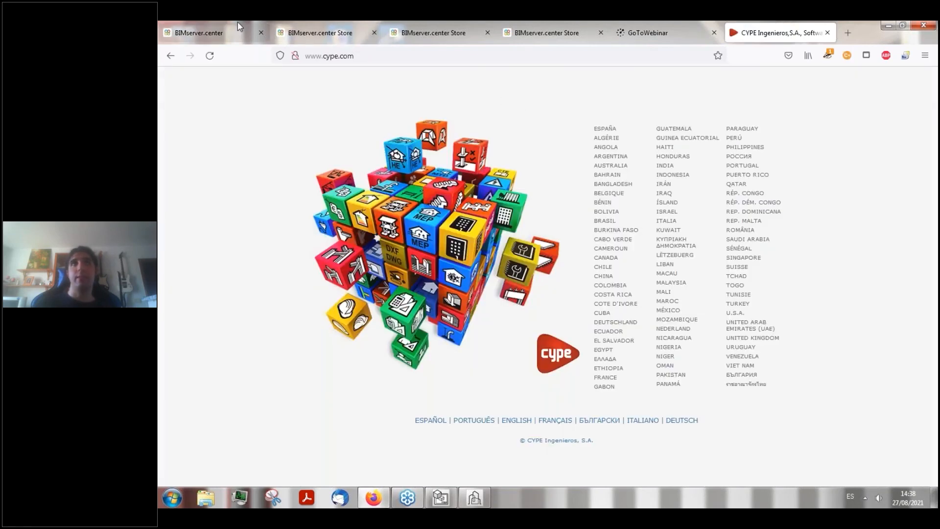
- Return to the store's application list, clear the Virtual reality search and search for Cype Architecture
{"action": "left_click", "coordinate": [237, 22]}
{"action": "left_click", "coordinate": [320, 31]}
{"action": "left_click", "coordinate": [280, 119]}
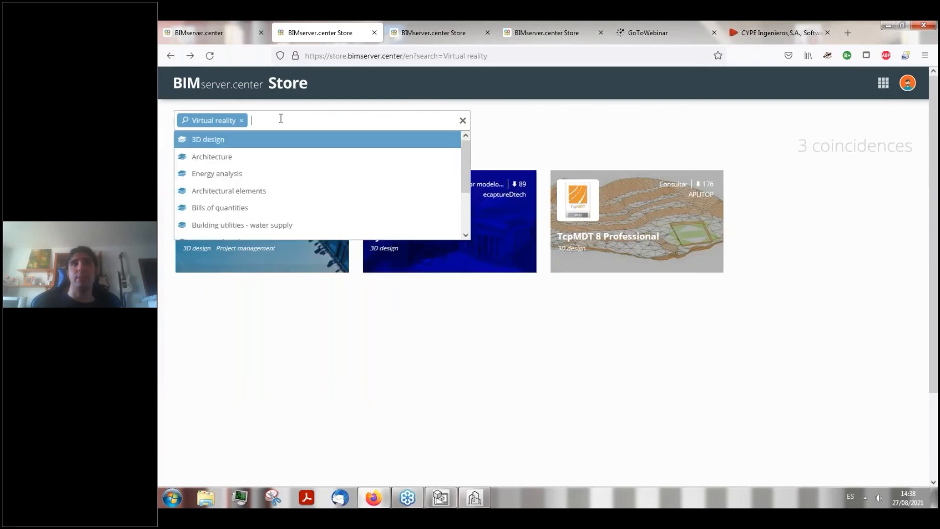
{"action": "left_click", "coordinate": [633, 143]}
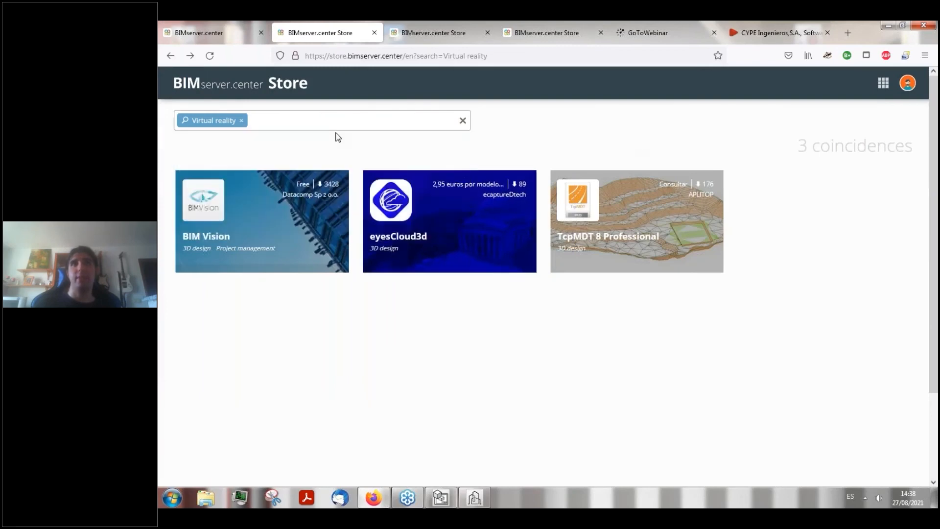
{"action": "left_click", "coordinate": [316, 121]}
{"action": "left_click", "coordinate": [462, 120]}
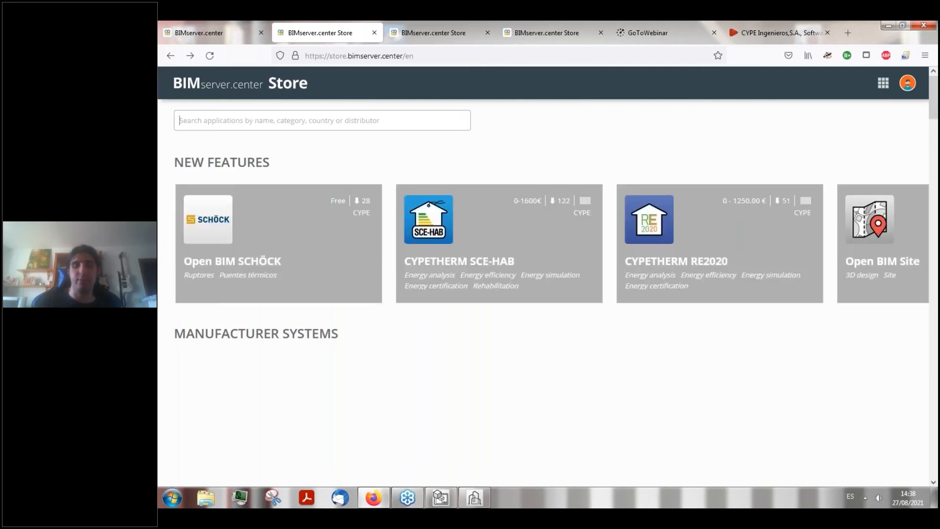
{"action": "type", "text": "Cype"}
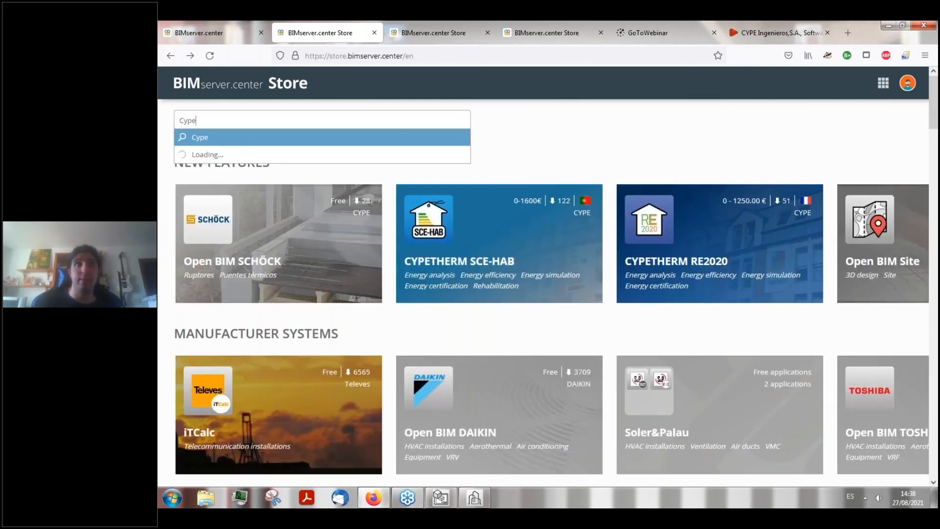
{"action": "type", "text": " Arc"}
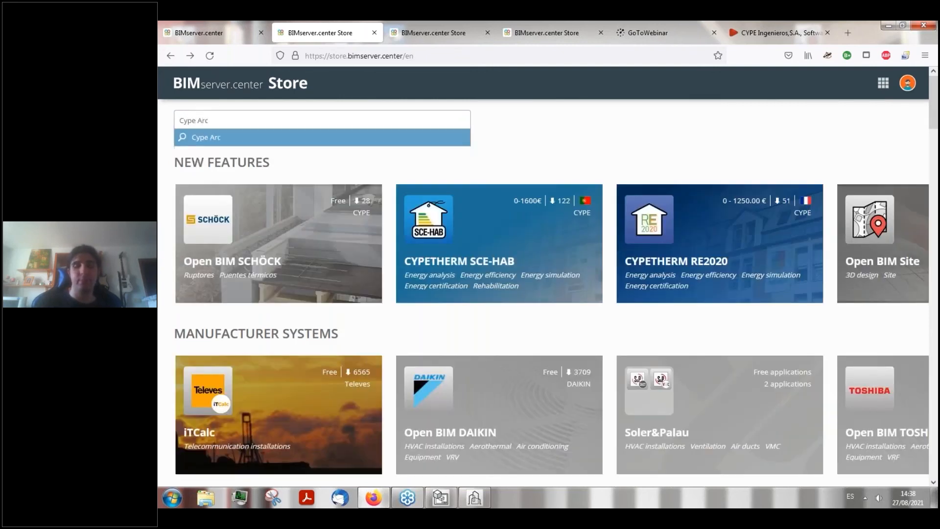
{"action": "type", "text": "hitecture"}
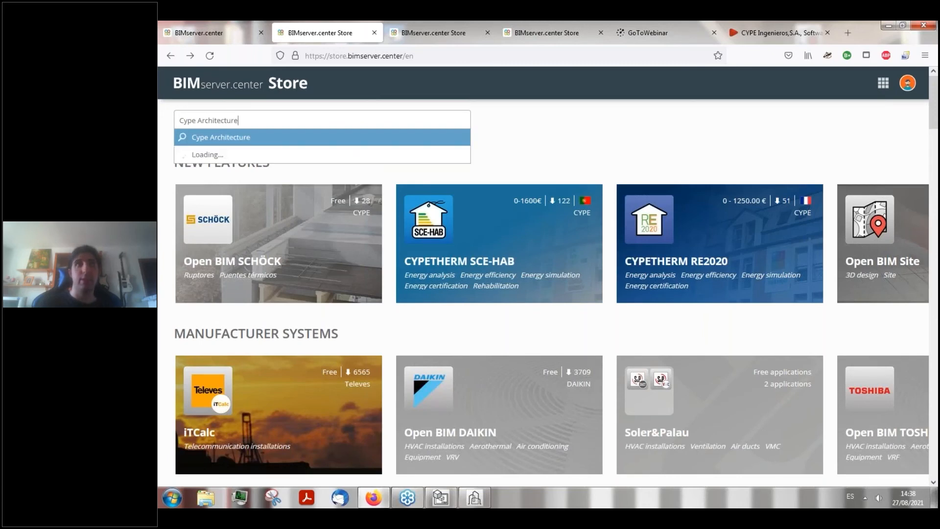
{"action": "key", "text": "Return"}
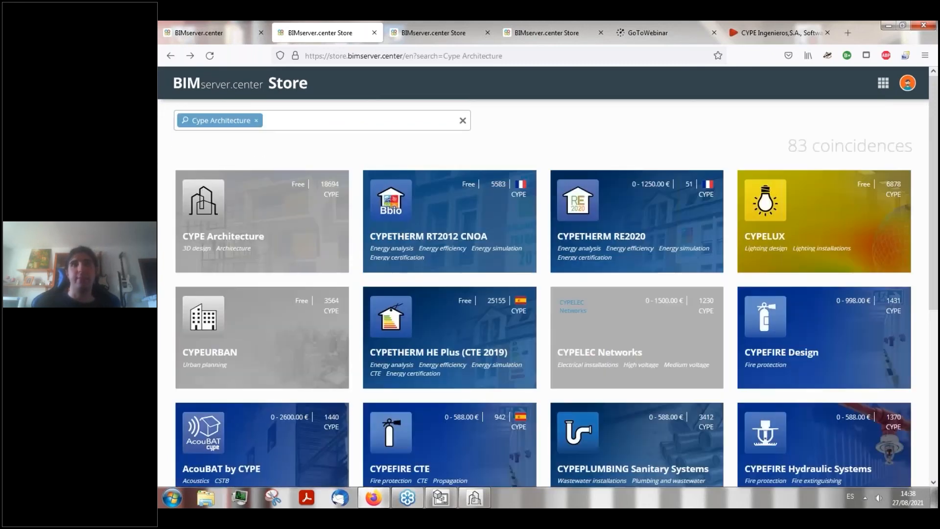
- Open the available resources of the CYPE Architecture application, go through the resource categories and display the tutorials
{"action": "left_click", "coordinate": [286, 225]}
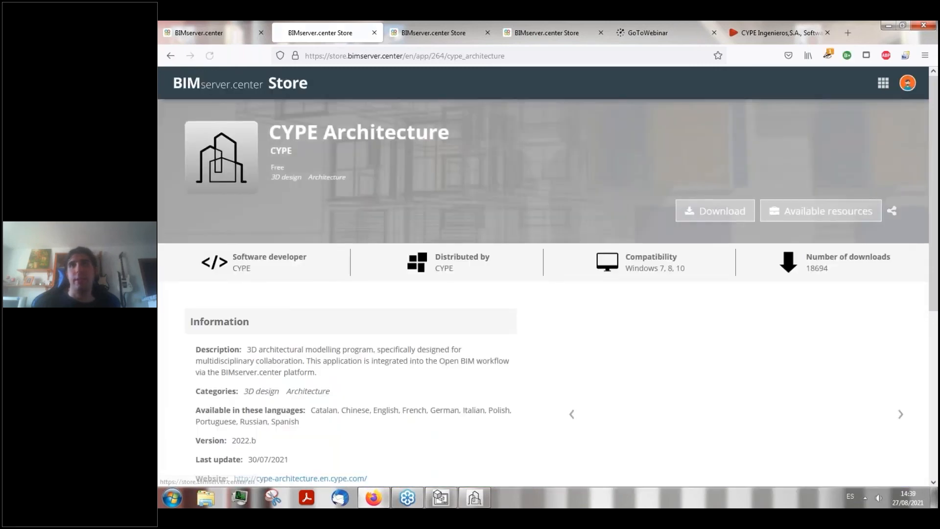
{"action": "left_click", "coordinate": [766, 213]}
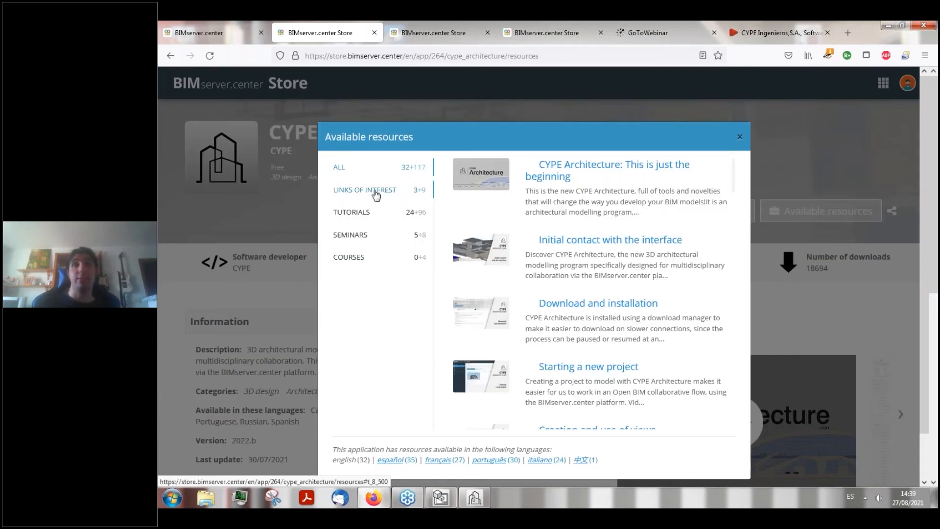
{"action": "left_click", "coordinate": [376, 192]}
{"action": "left_click", "coordinate": [368, 213]}
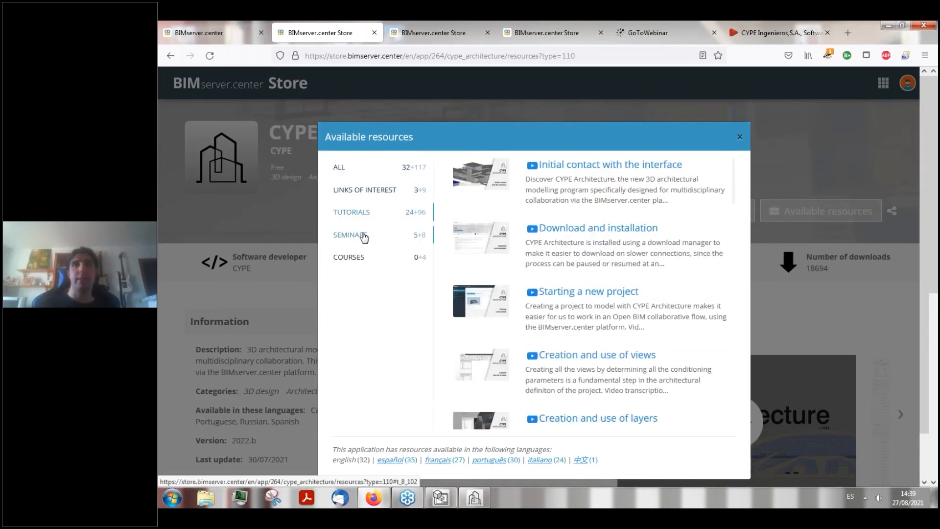
{"action": "left_click", "coordinate": [362, 235]}
{"action": "left_click", "coordinate": [361, 257]}
{"action": "left_click", "coordinate": [372, 214]}
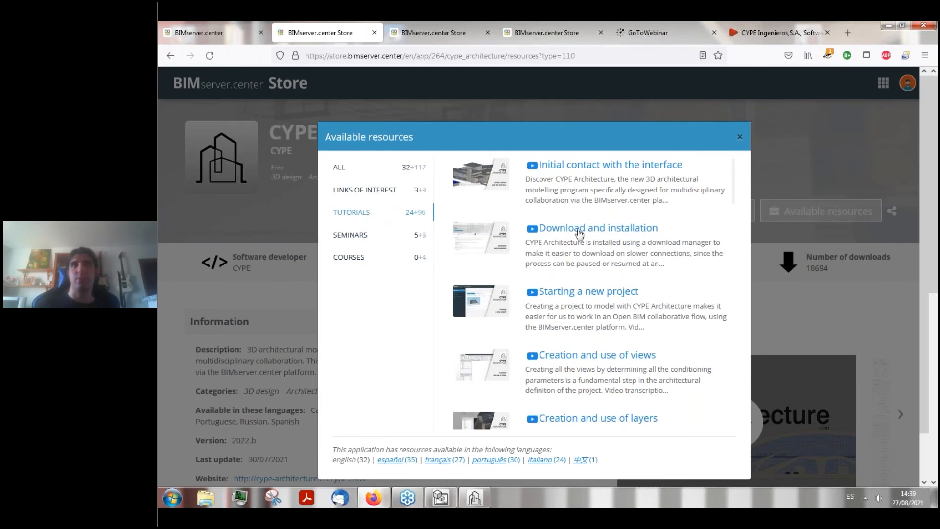
- Look through the list of CYPE Architecture tutorials to examine the topics they cover
{"action": "scroll", "coordinate": [629, 218], "scroll_direction": "down", "scroll_amount": 1}
{"action": "scroll", "coordinate": [628, 218], "scroll_direction": "up", "scroll_amount": 1}
{"action": "scroll", "coordinate": [629, 218], "scroll_direction": "down", "scroll_amount": 2}
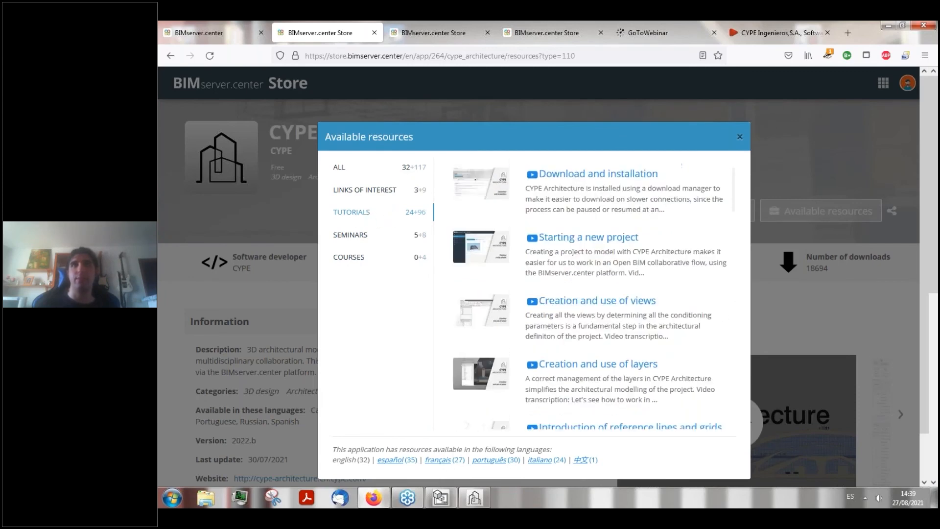
{"action": "scroll", "coordinate": [566, 214], "scroll_direction": "down", "scroll_amount": 15}
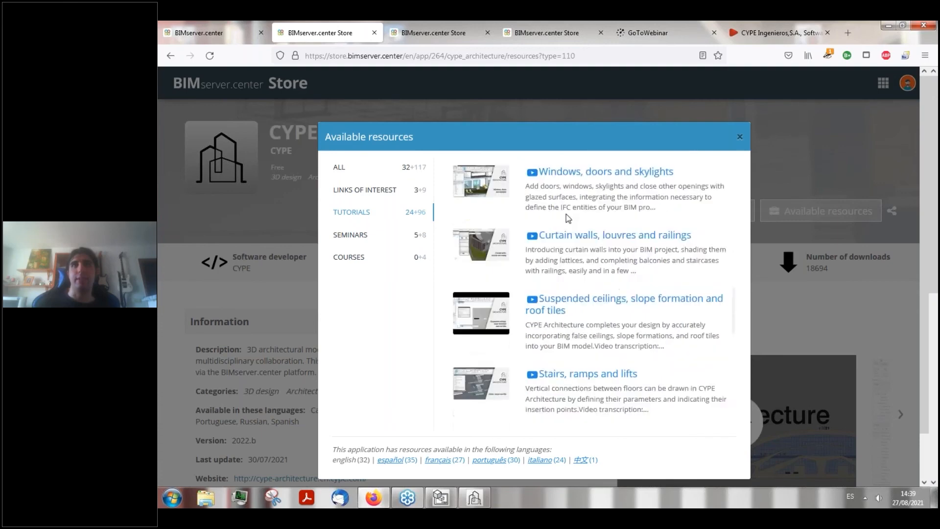
{"action": "scroll", "coordinate": [558, 293], "scroll_direction": "down", "scroll_amount": 2}
{"action": "scroll", "coordinate": [560, 292], "scroll_direction": "down", "scroll_amount": 4}
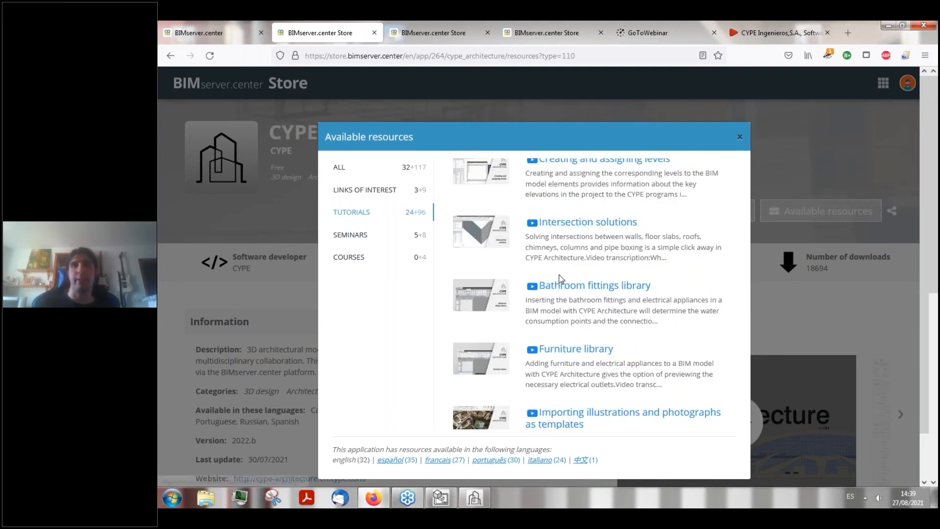
{"action": "scroll", "coordinate": [560, 279], "scroll_direction": "up", "scroll_amount": 15}
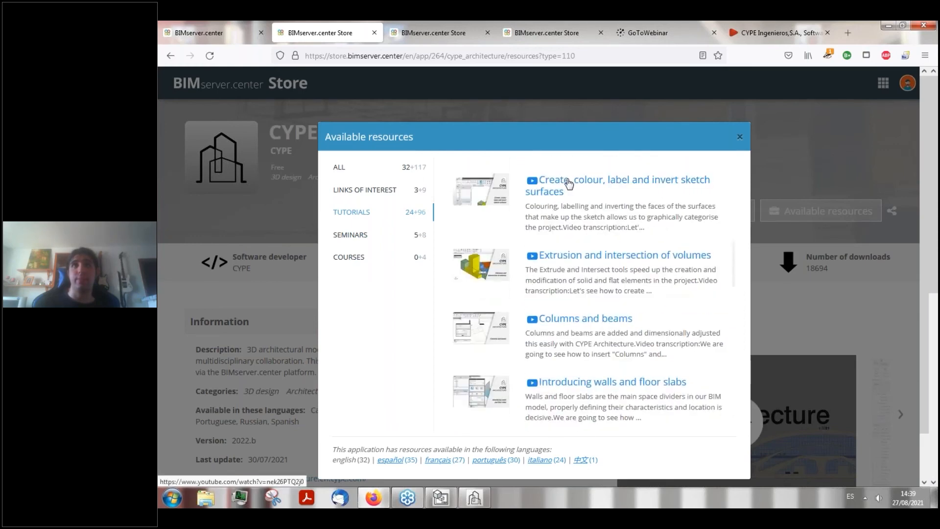
- Open the "Create, colour, label and invert sketch surfaces" tutorial in a new browser tab, view it and return to the resources
{"action": "right_click", "coordinate": [568, 183]}
{"action": "left_click", "coordinate": [589, 186]}
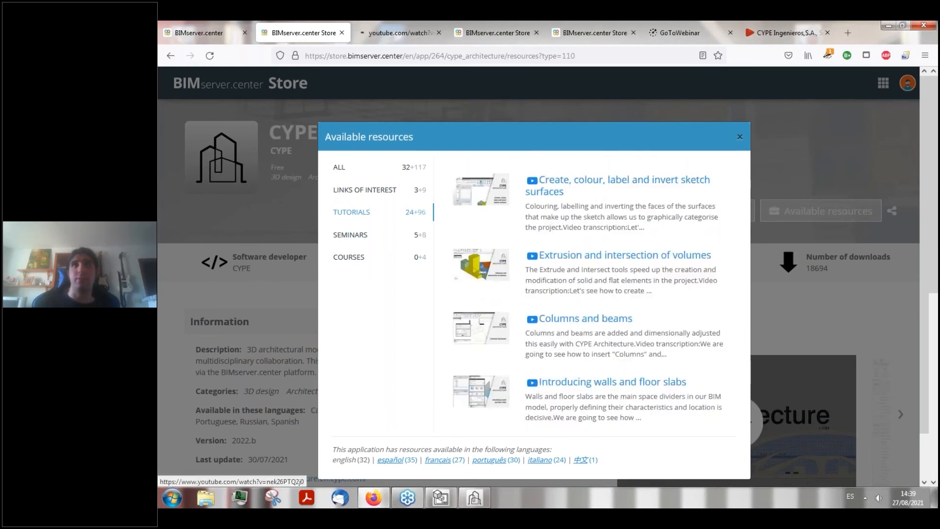
{"action": "left_click", "coordinate": [390, 34]}
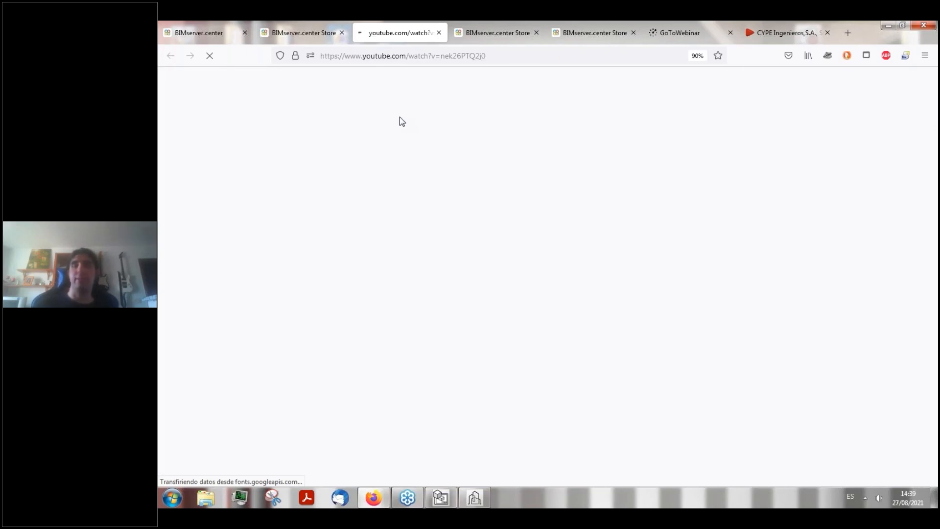
{"action": "left_click", "coordinate": [303, 34]}
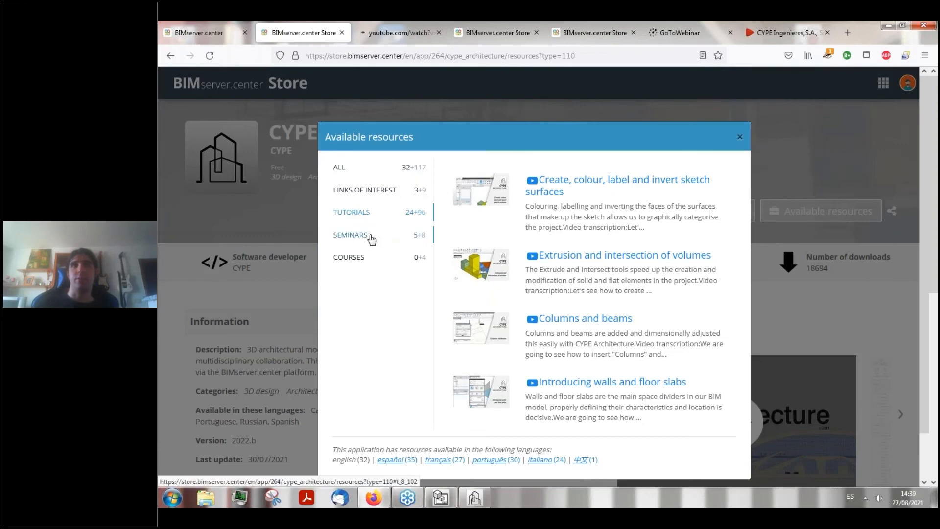
- Display the seminars available for CYPE Architecture and look through the whole list
{"action": "left_click", "coordinate": [371, 237]}
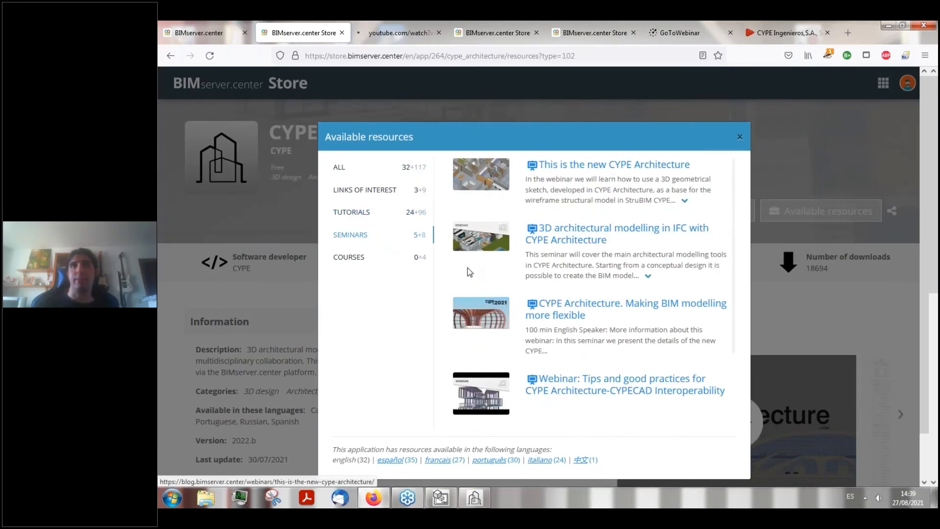
{"action": "scroll", "coordinate": [505, 259], "scroll_direction": "down", "scroll_amount": 2}
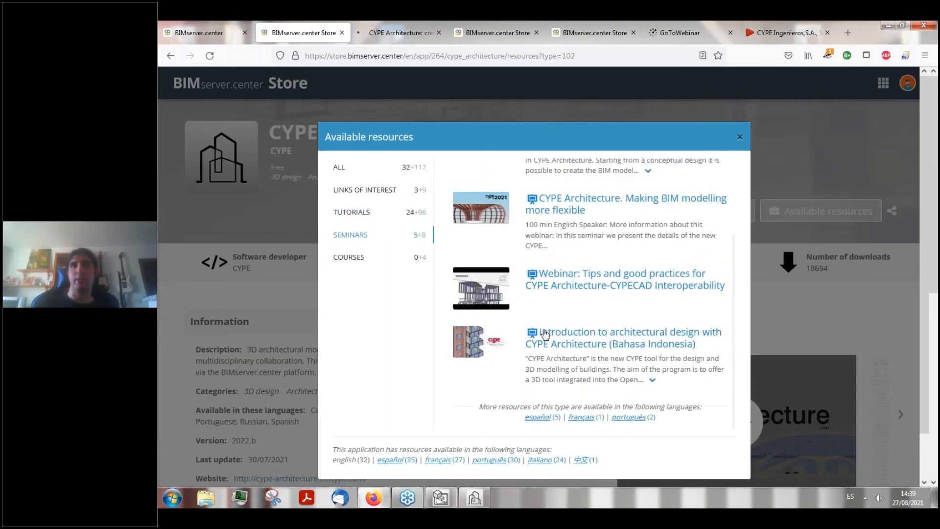
{"action": "scroll", "coordinate": [562, 300], "scroll_direction": "up", "scroll_amount": 2}
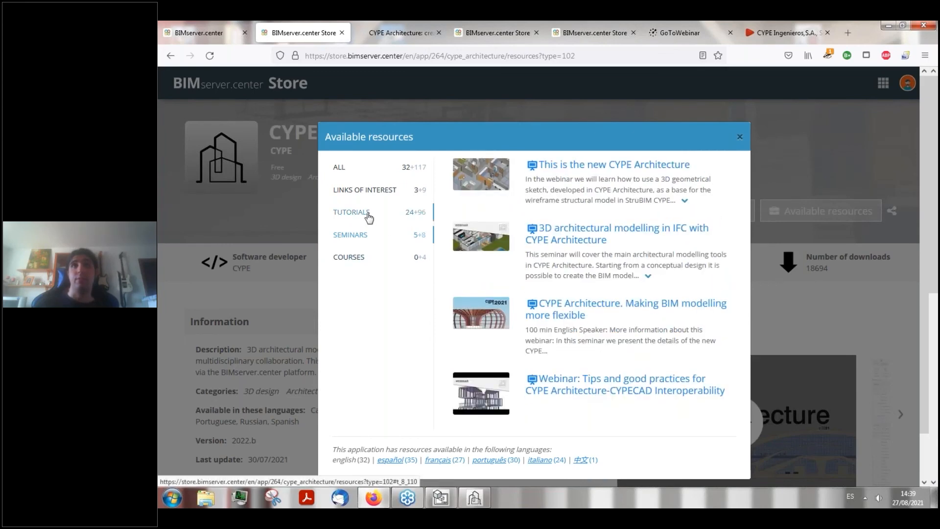
- Display the links of interest and open the "6 tools to combine with CYPE Architecture to enhance your workflow" article in a new browser tab
{"action": "left_click", "coordinate": [383, 190]}
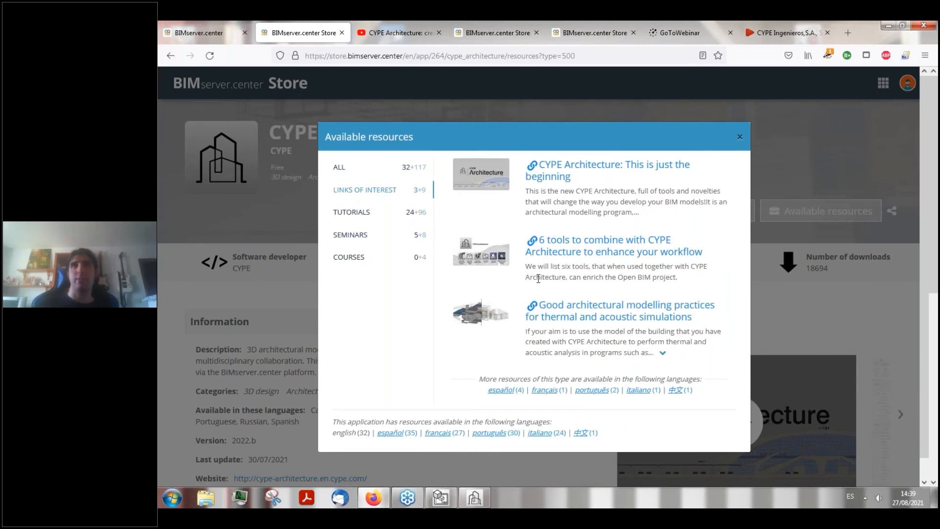
{"action": "right_click", "coordinate": [554, 246]}
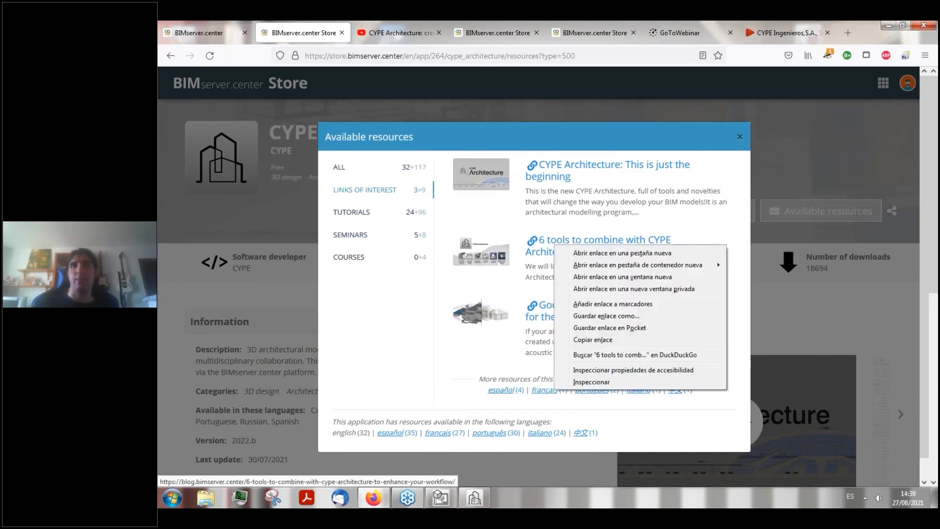
{"action": "left_click", "coordinate": [570, 253]}
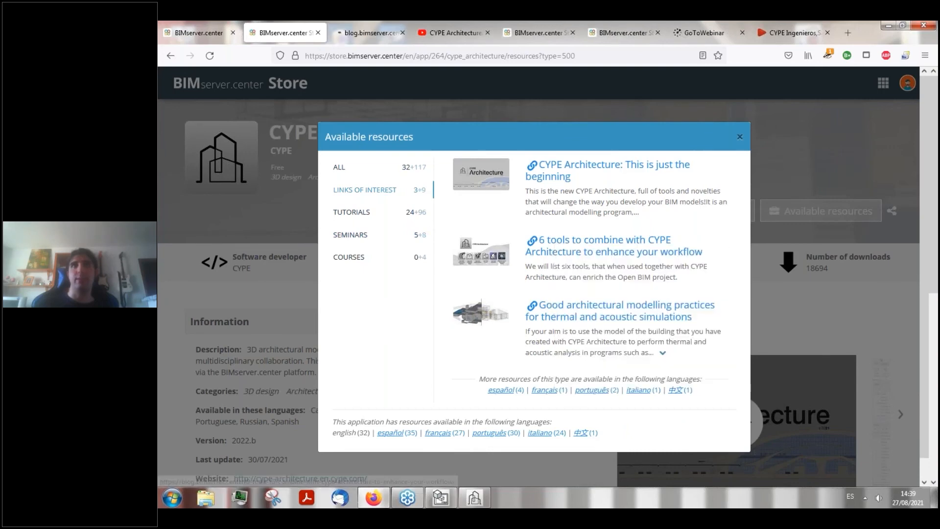
{"action": "left_click", "coordinate": [380, 34]}
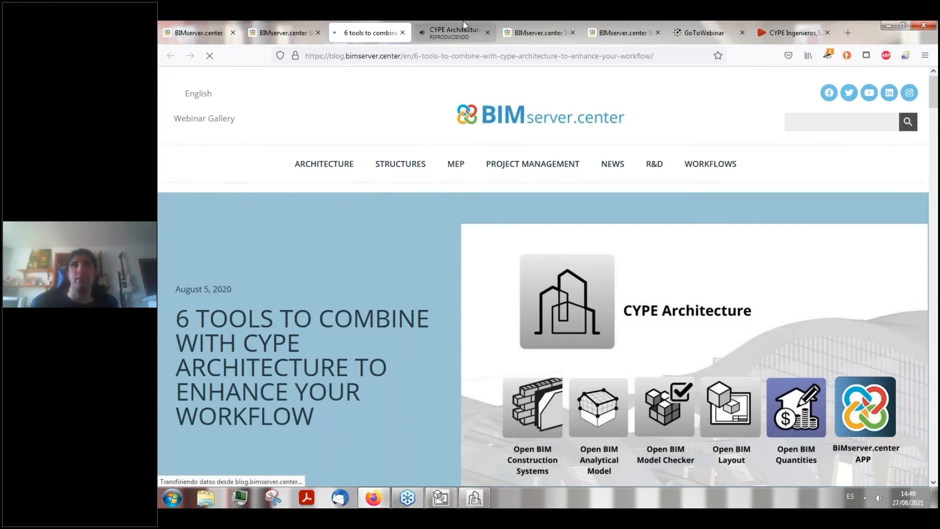
- Go to the open YouTube tutorial on sketch surfaces, pause the video and view its description and related videos
{"action": "left_click", "coordinate": [457, 31]}
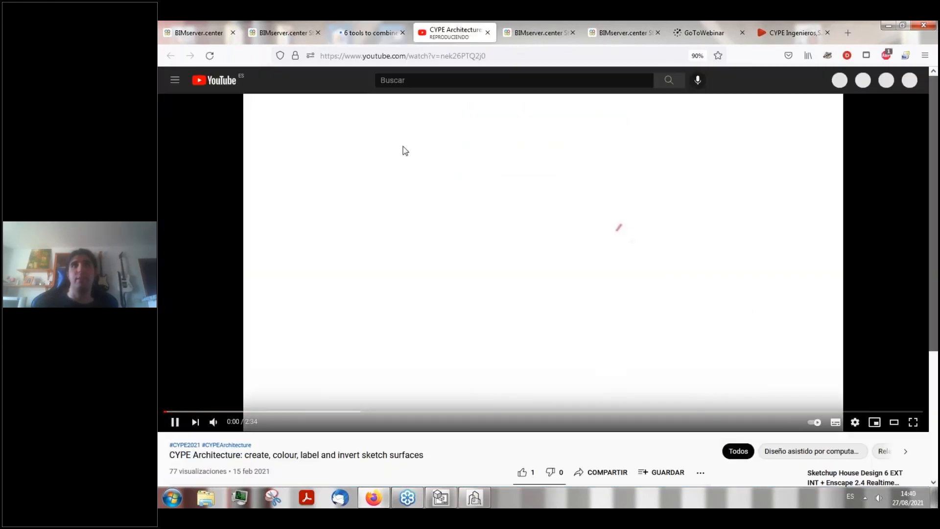
{"action": "left_click", "coordinate": [176, 423]}
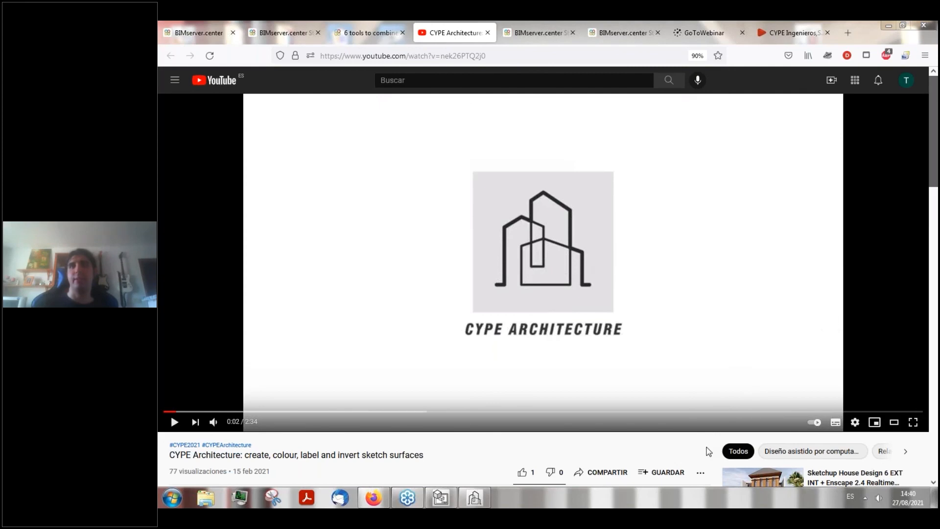
{"action": "scroll", "coordinate": [703, 431], "scroll_direction": "down", "scroll_amount": 4}
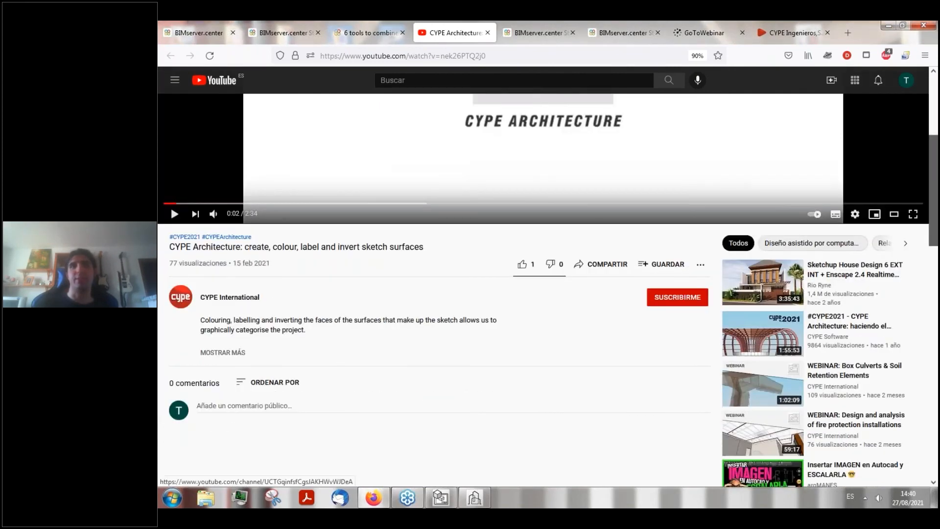
{"action": "scroll", "coordinate": [610, 380], "scroll_direction": "up", "scroll_amount": 4}
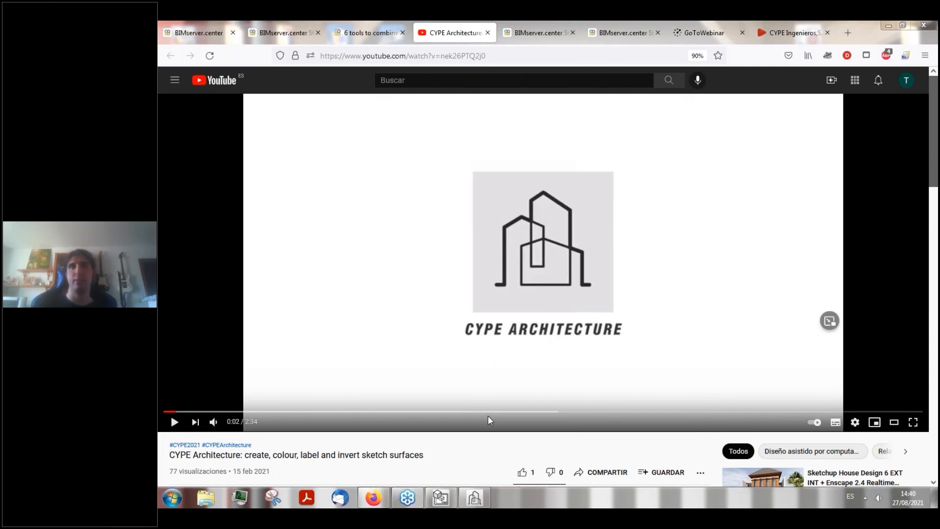
- Switch to CYPE Architecture, view the column, beam and floor slab tables of the BIM model, and close them
{"action": "left_click", "coordinate": [480, 500]}
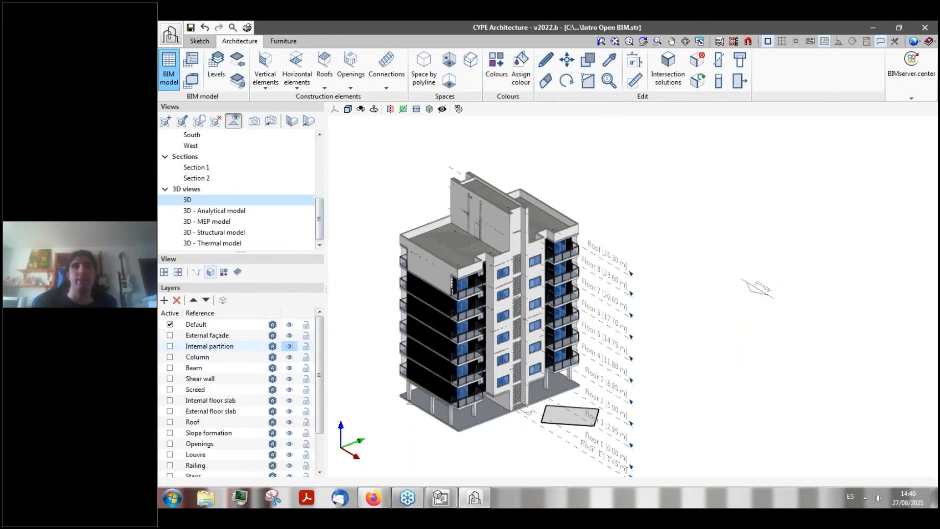
{"action": "left_click", "coordinate": [169, 71]}
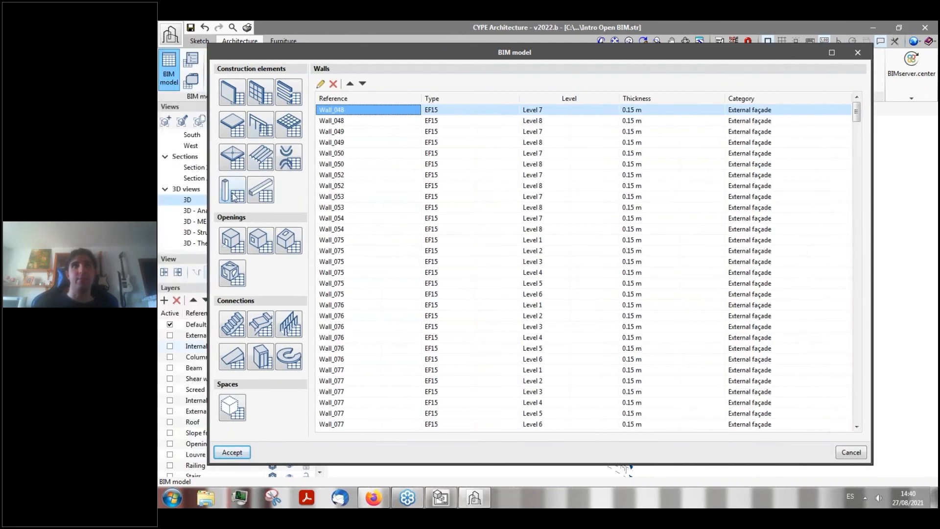
{"action": "left_click", "coordinate": [232, 196]}
{"action": "left_click", "coordinate": [270, 193]}
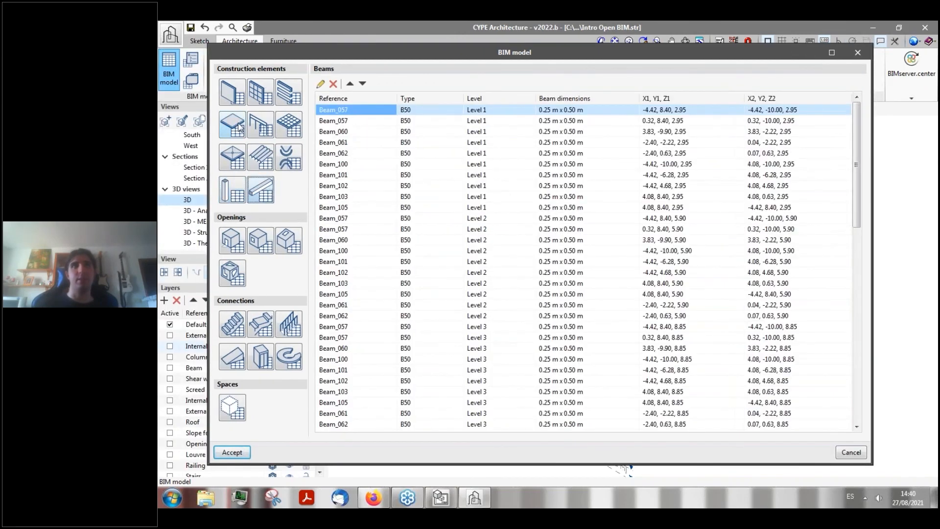
{"action": "left_click", "coordinate": [239, 126]}
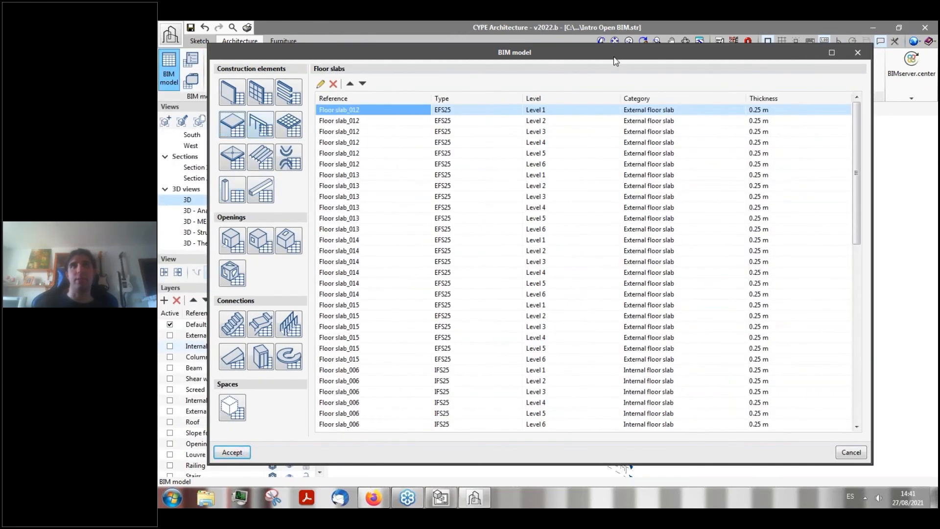
{"action": "left_click_drag", "start_coordinate": [615, 59], "coordinate": [579, 64]}
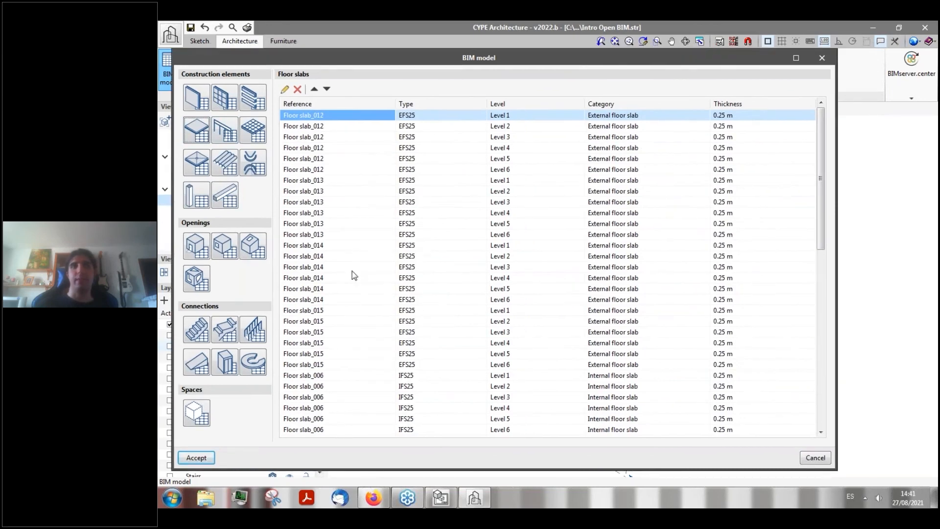
{"action": "left_click", "coordinate": [822, 58]}
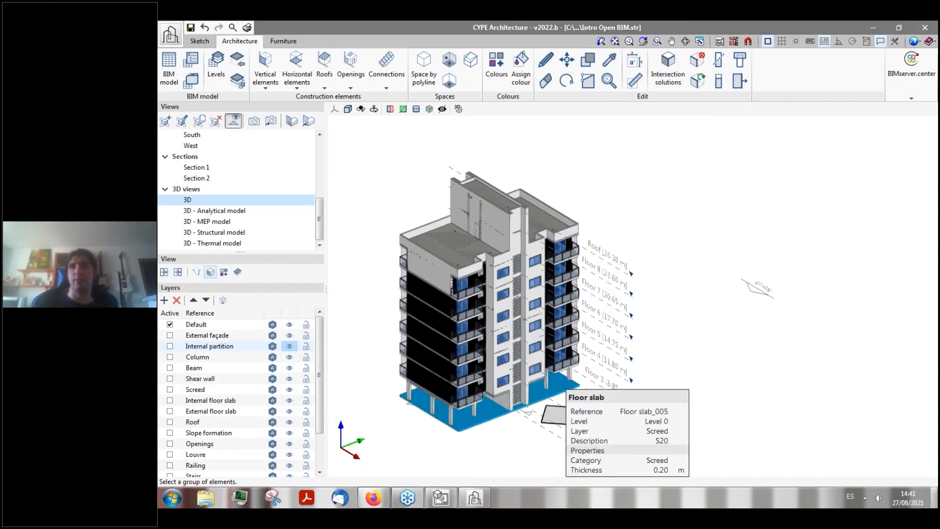
- Launch CYPE 2022 (English) from the desktop and start CYPECAD
{"action": "key", "text": "super+d"}
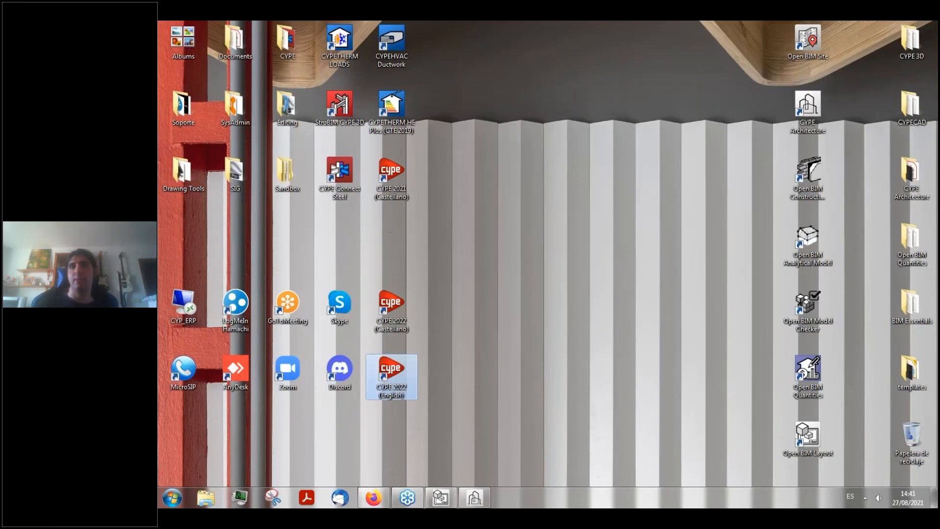
{"action": "double_click", "coordinate": [391, 374]}
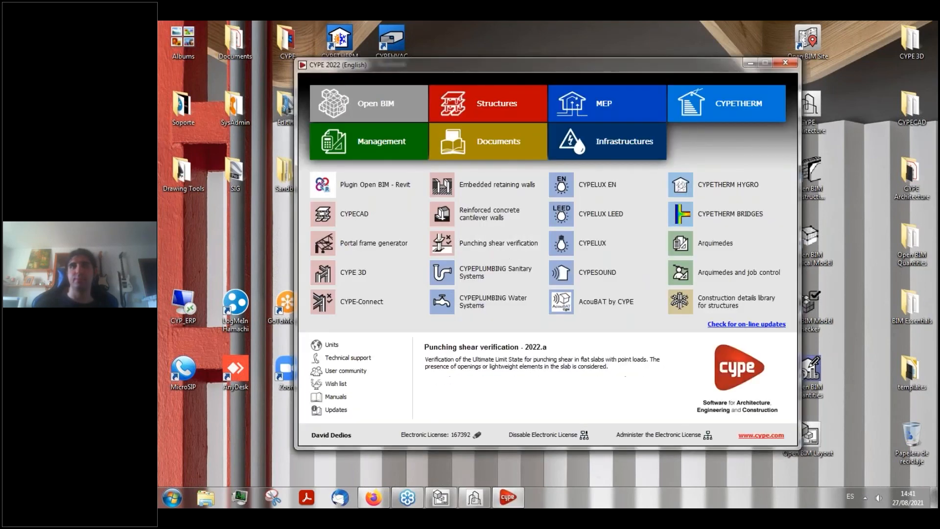
{"action": "left_click", "coordinate": [342, 213]}
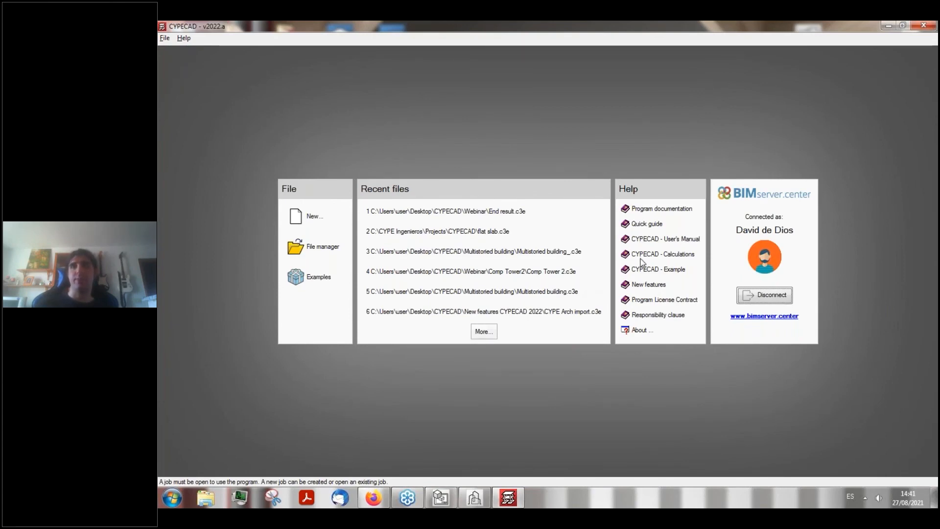
- Switch to CYPE Architecture and change the project's units to the I-P system, with lengths in ft
{"action": "left_click", "coordinate": [465, 498]}
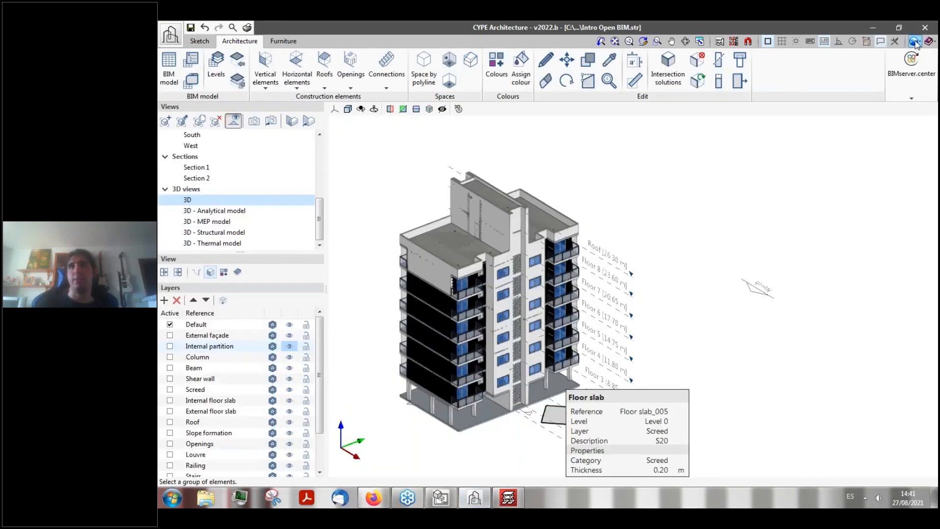
{"action": "left_click", "coordinate": [916, 43]}
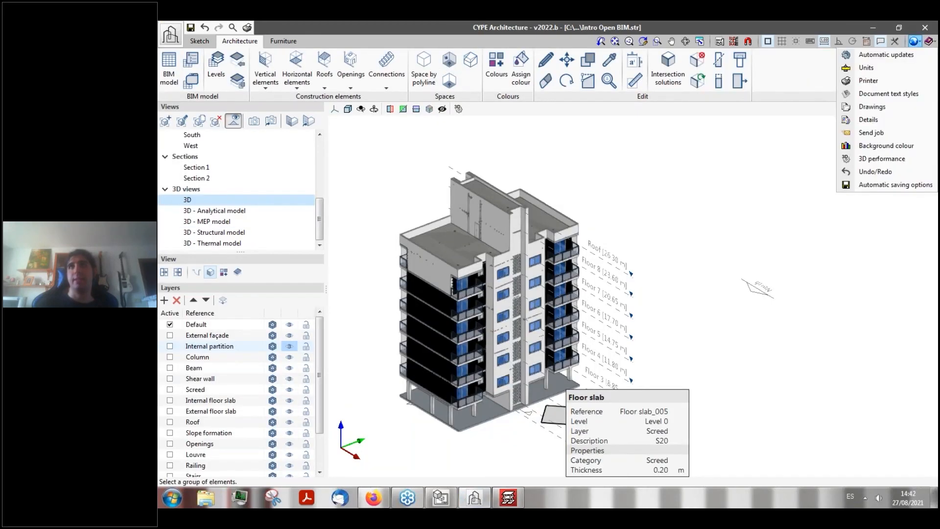
{"action": "left_click", "coordinate": [865, 71]}
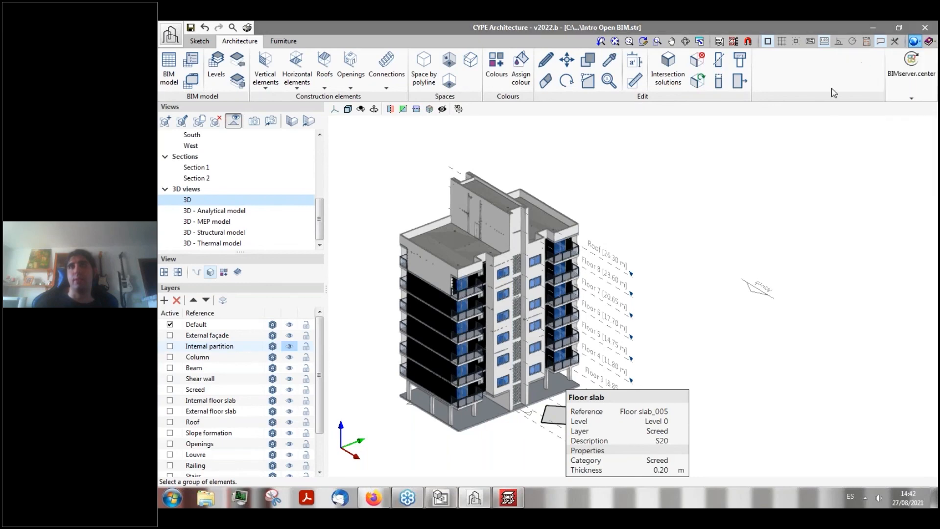
{"action": "left_click_drag", "start_coordinate": [478, 175], "coordinate": [275, 173]}
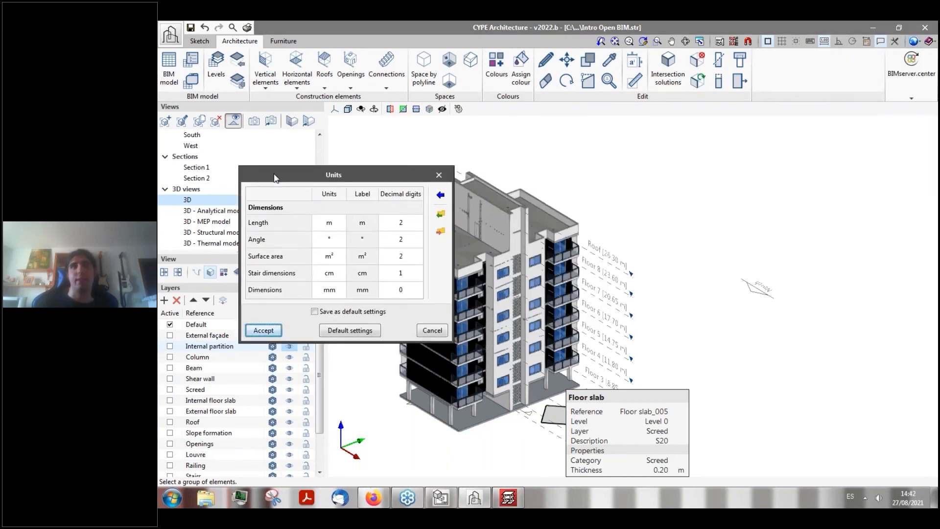
{"action": "left_click", "coordinate": [440, 195]}
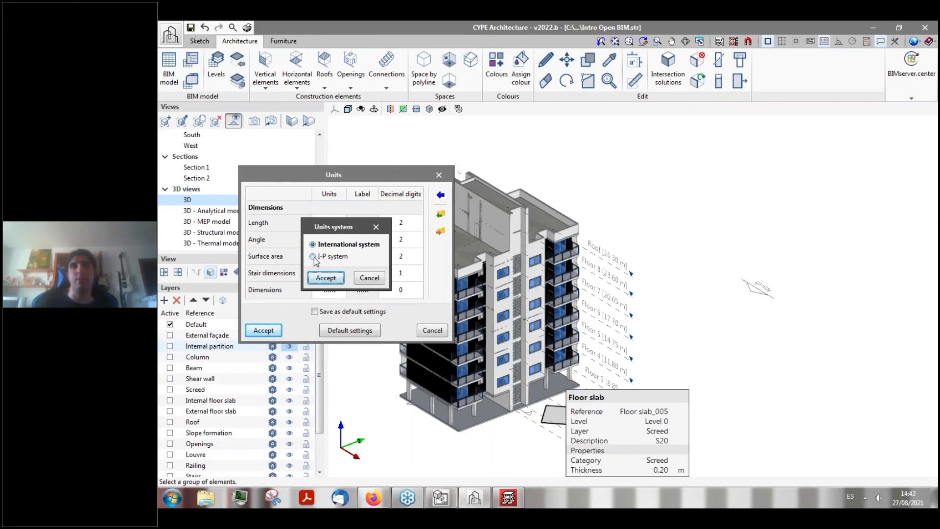
{"action": "left_click", "coordinate": [326, 256]}
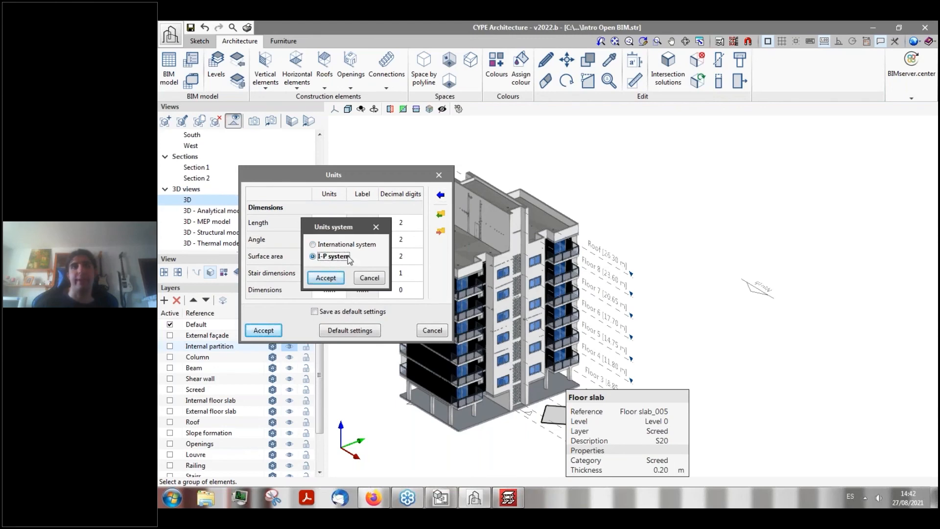
{"action": "left_click", "coordinate": [324, 278]}
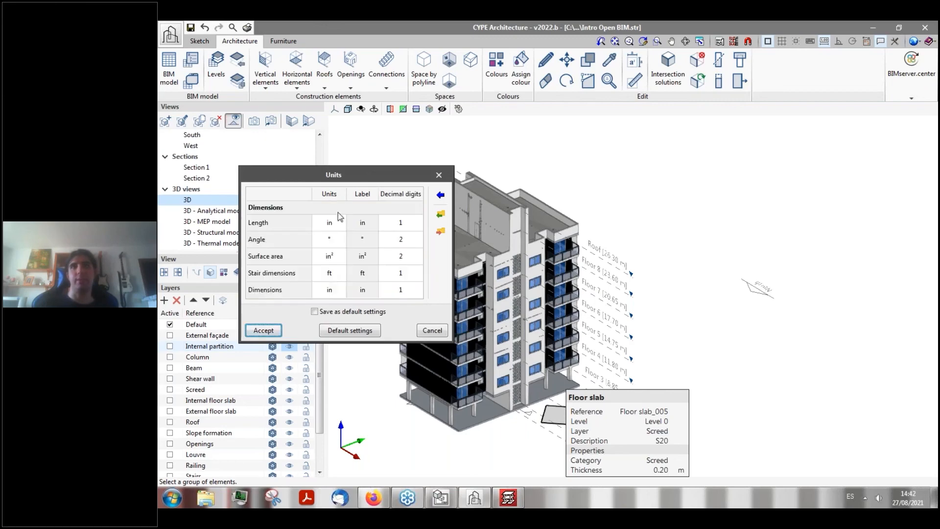
{"action": "left_click", "coordinate": [263, 330]}
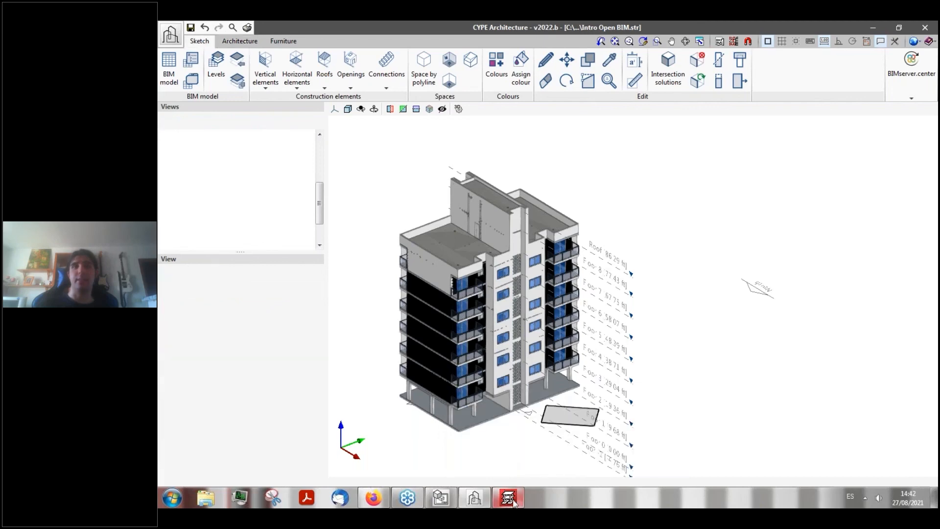
- Switch to CYPECAD and create a new job, keeping the existing "new" file and giving the job a different name starting with "new_"
{"action": "mouse_move", "coordinate": [514, 503]}
{"action": "left_click", "coordinate": [503, 451]}
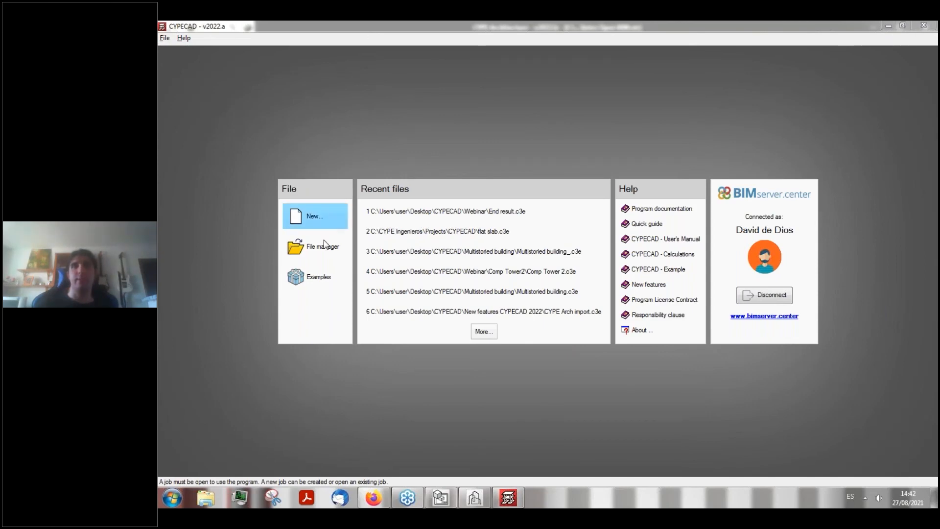
{"action": "left_click", "coordinate": [329, 221]}
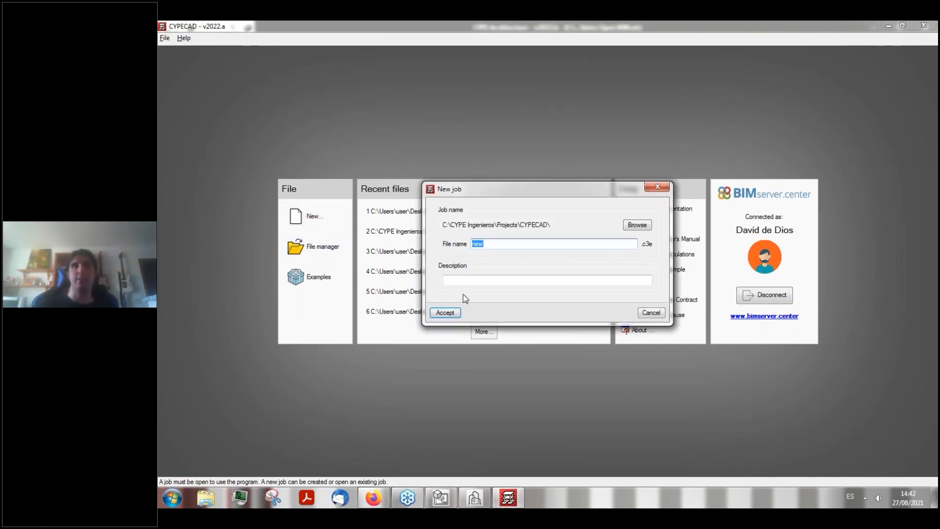
{"action": "left_click", "coordinate": [445, 312]}
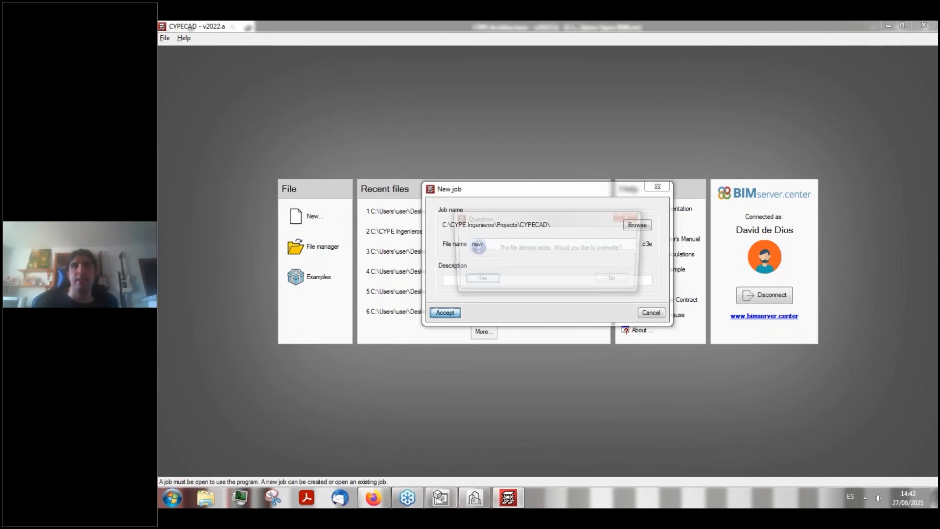
{"action": "left_click", "coordinate": [617, 282]}
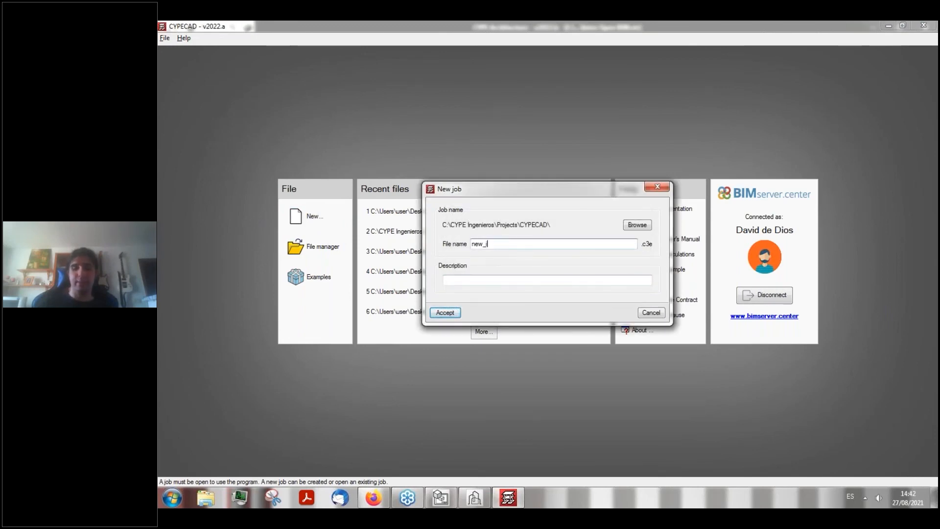
{"action": "left_click", "coordinate": [445, 312]}
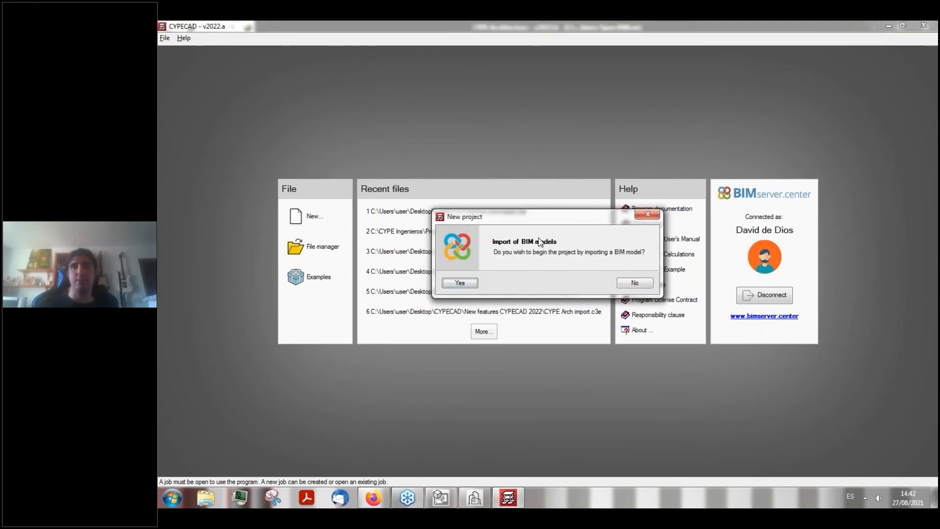
- Try to start the job by importing the BIM Essentials Demo project from BIMserver.center, with Architecture as the main initiator model
{"action": "left_click", "coordinate": [474, 284]}
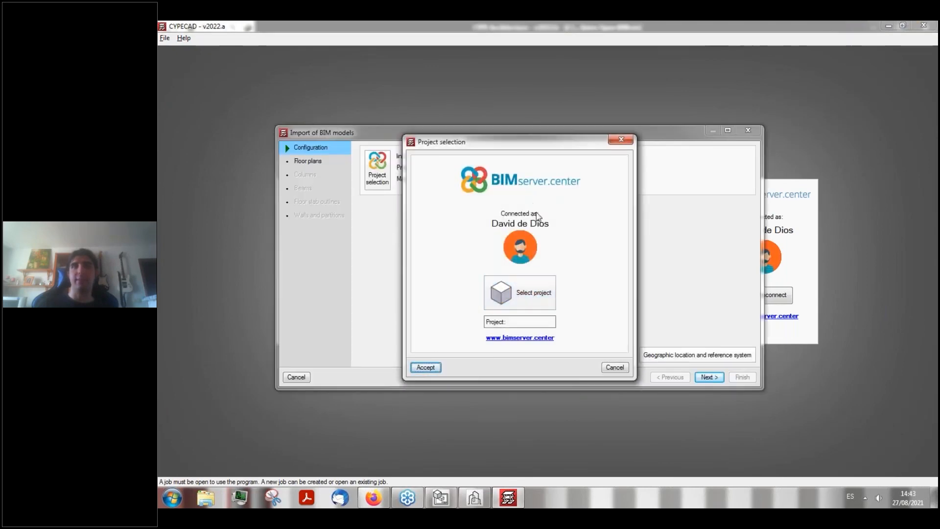
{"action": "left_click", "coordinate": [520, 293]}
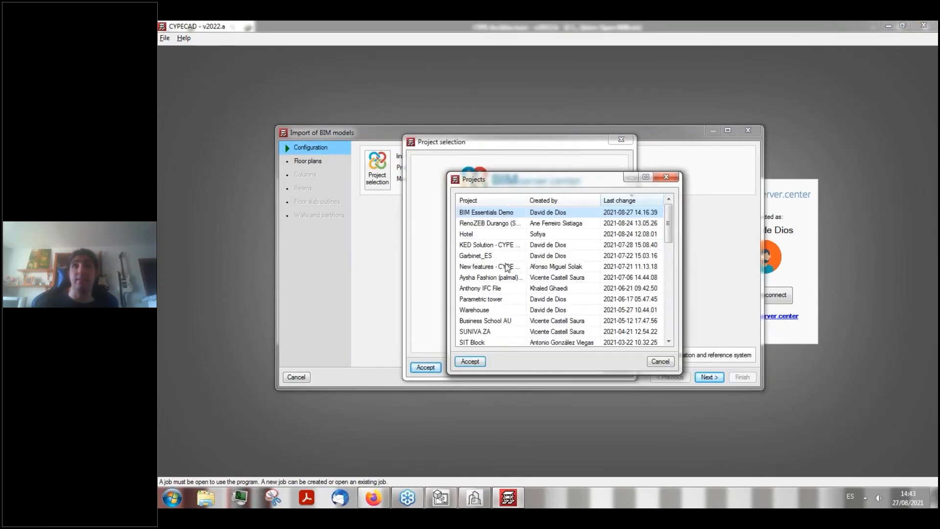
{"action": "left_click", "coordinate": [470, 361]}
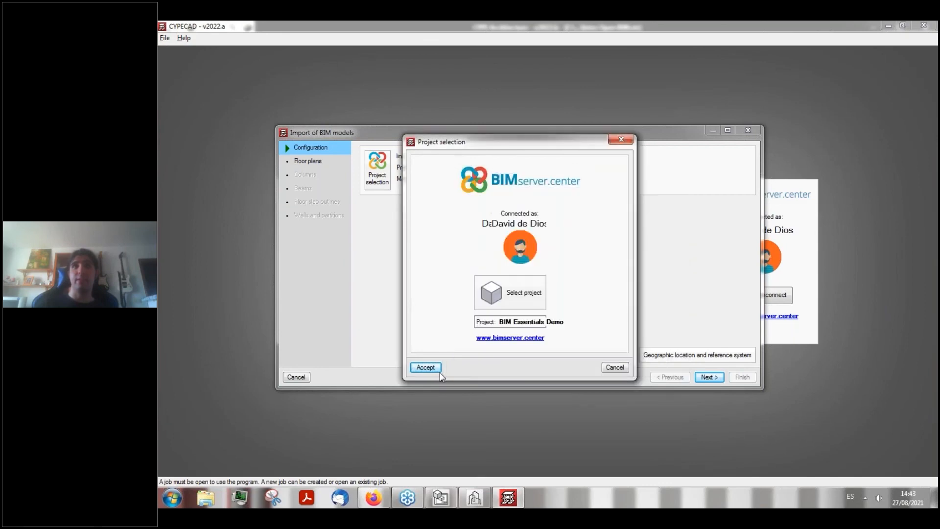
{"action": "left_click", "coordinate": [426, 368]}
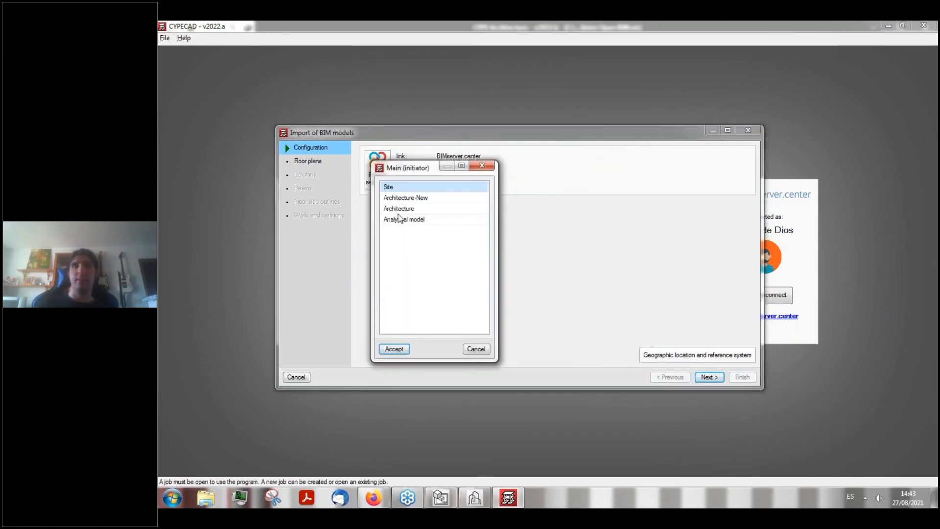
{"action": "left_click_drag", "start_coordinate": [420, 170], "coordinate": [385, 174]}
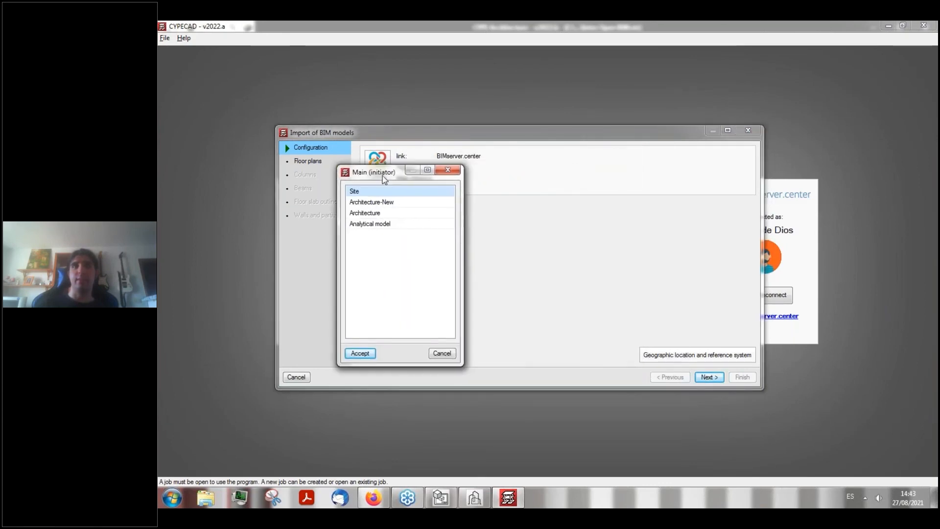
{"action": "left_click", "coordinate": [395, 206]}
{"action": "left_click", "coordinate": [380, 212]}
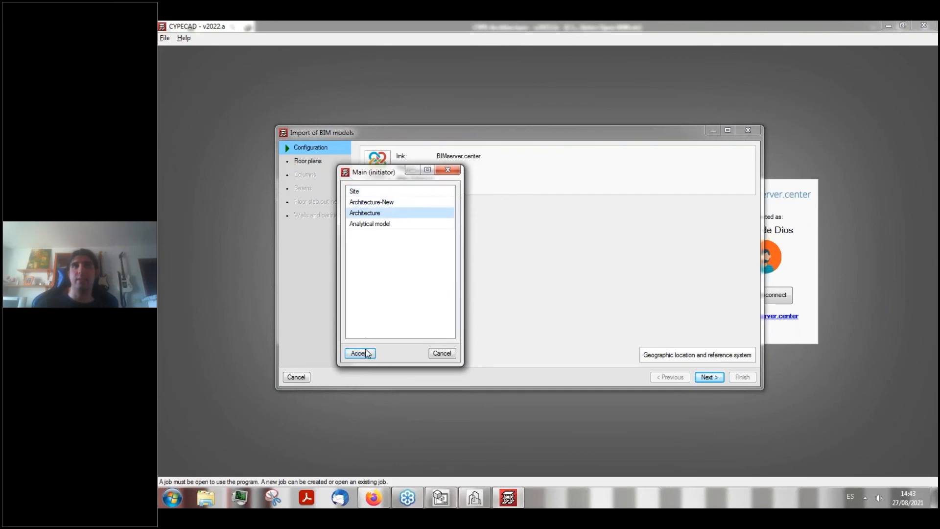
{"action": "left_click", "coordinate": [361, 354]}
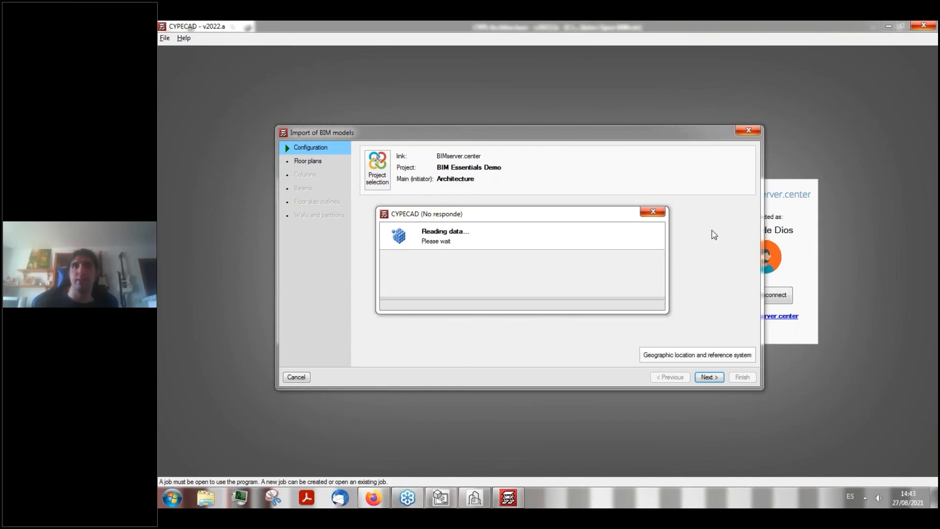
- Force-close the unresponsive CYPECAD and relaunch it from the CYPE 2022 (English) launcher
{"action": "left_click", "coordinate": [652, 212]}
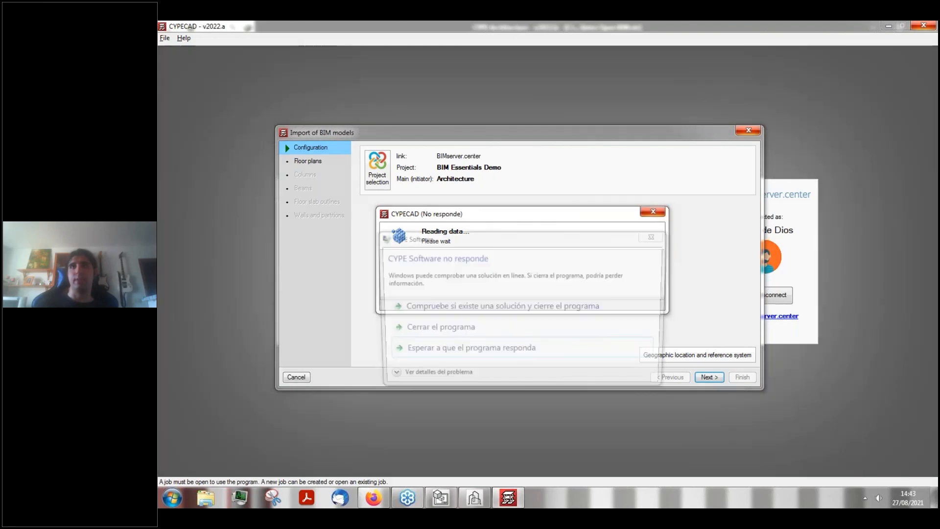
{"action": "left_click", "coordinate": [464, 332]}
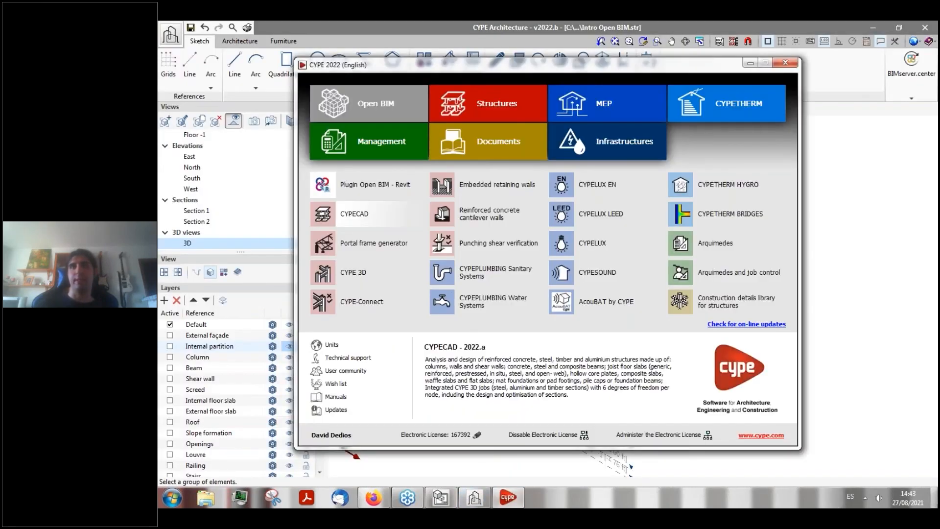
{"action": "left_click", "coordinate": [934, 498]}
{"action": "left_click", "coordinate": [864, 497]}
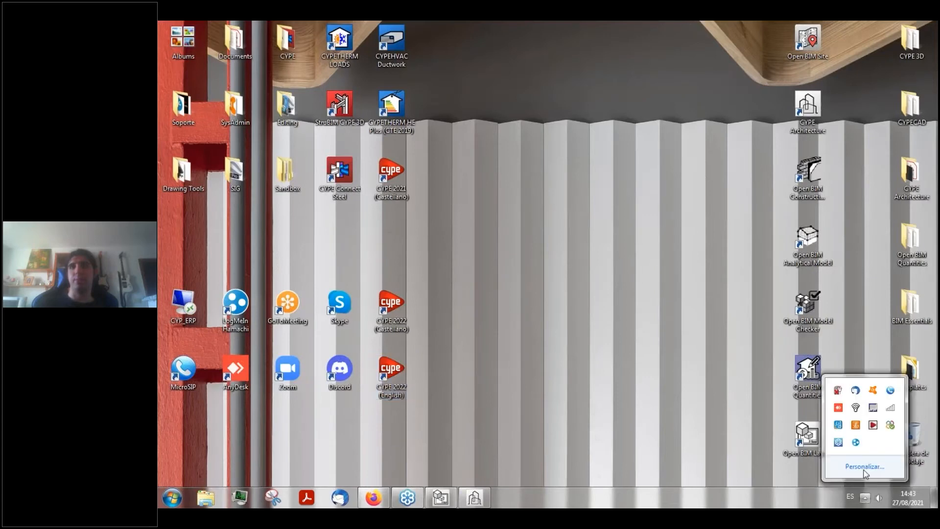
{"action": "left_click", "coordinate": [872, 426]}
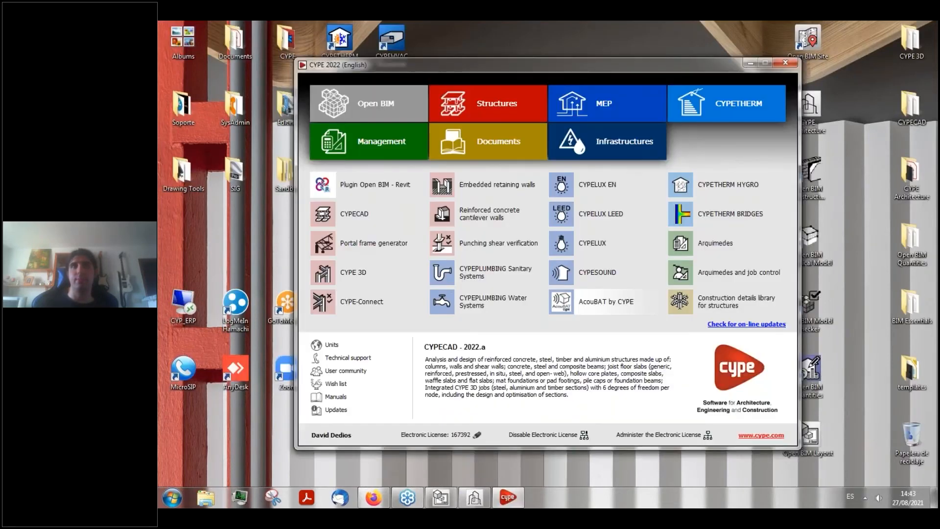
{"action": "left_click", "coordinate": [354, 214]}
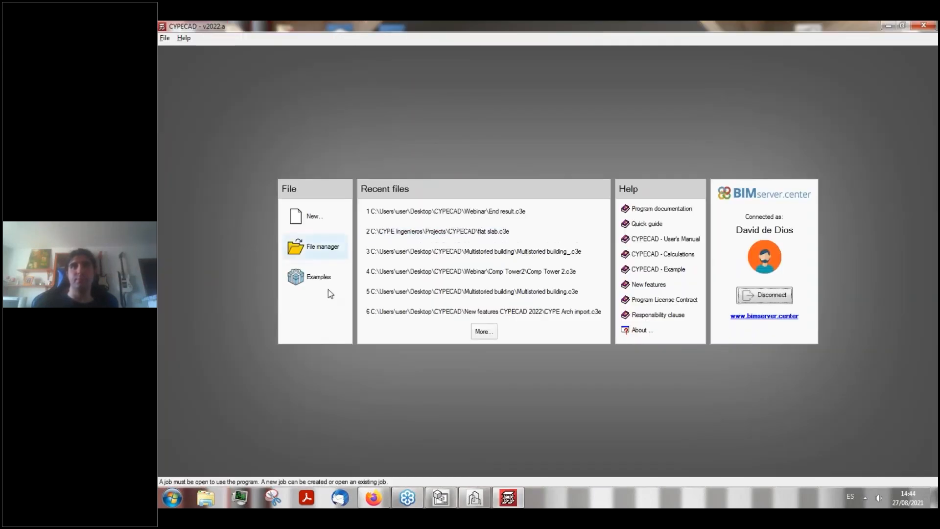
- Open the recent job CYPE Arch import.c3e, and switch to CYPE Architecture to view the building's 3D model
{"action": "left_click", "coordinate": [520, 312]}
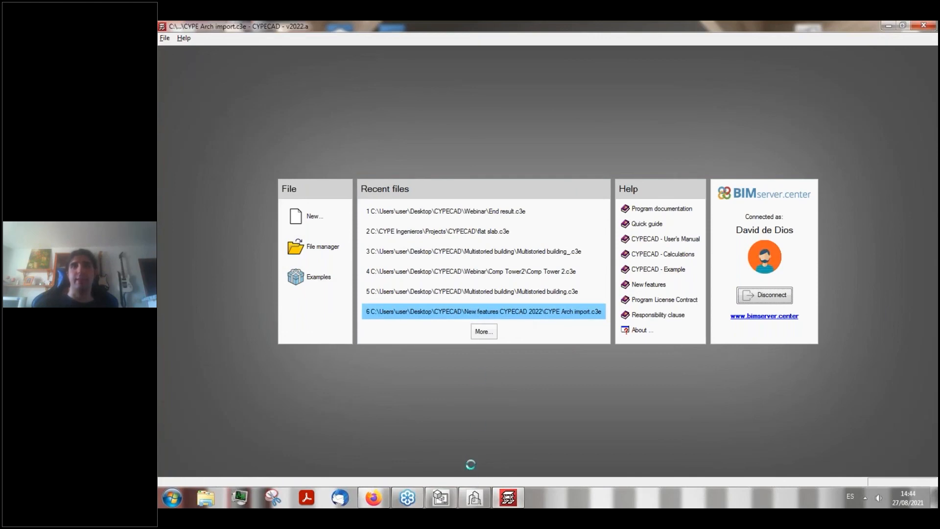
{"action": "left_click", "coordinate": [474, 497]}
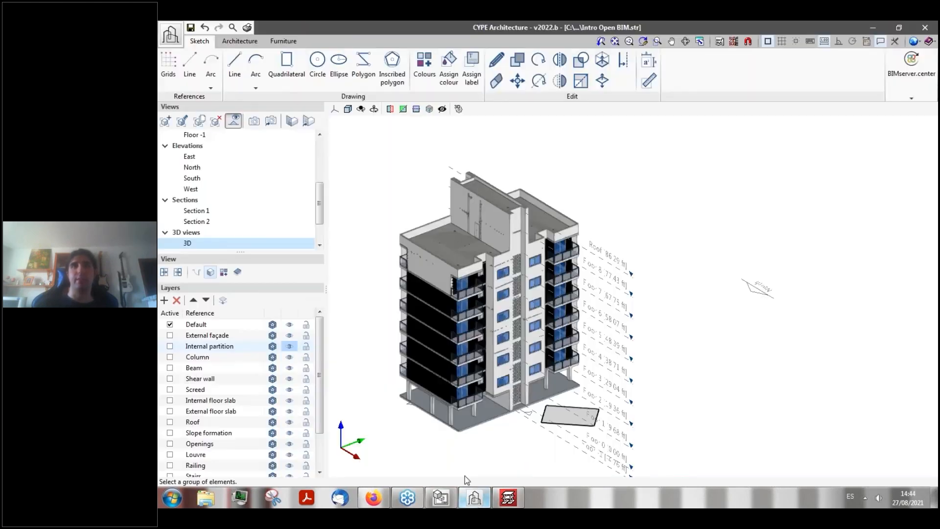
{"action": "scroll", "coordinate": [418, 252], "scroll_direction": "up", "scroll_amount": 1}
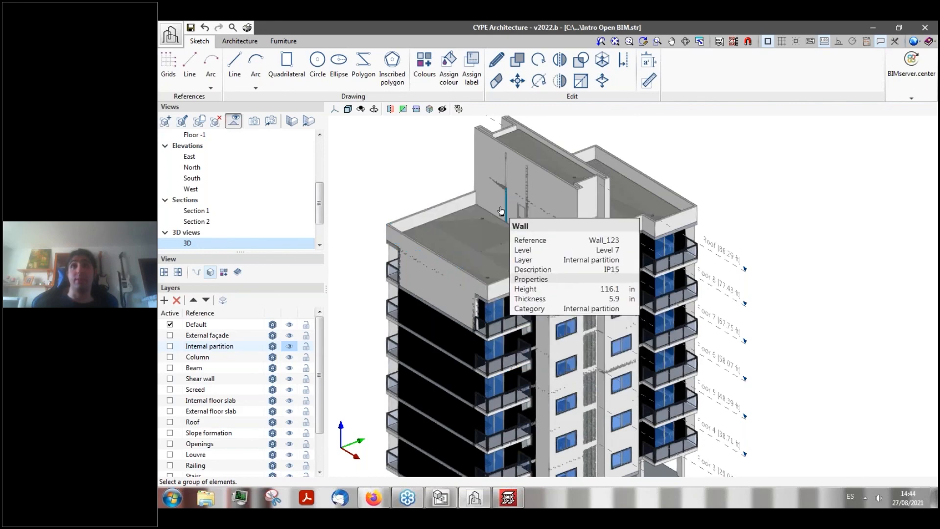
{"action": "scroll", "coordinate": [351, 223], "scroll_direction": "down", "scroll_amount": 3}
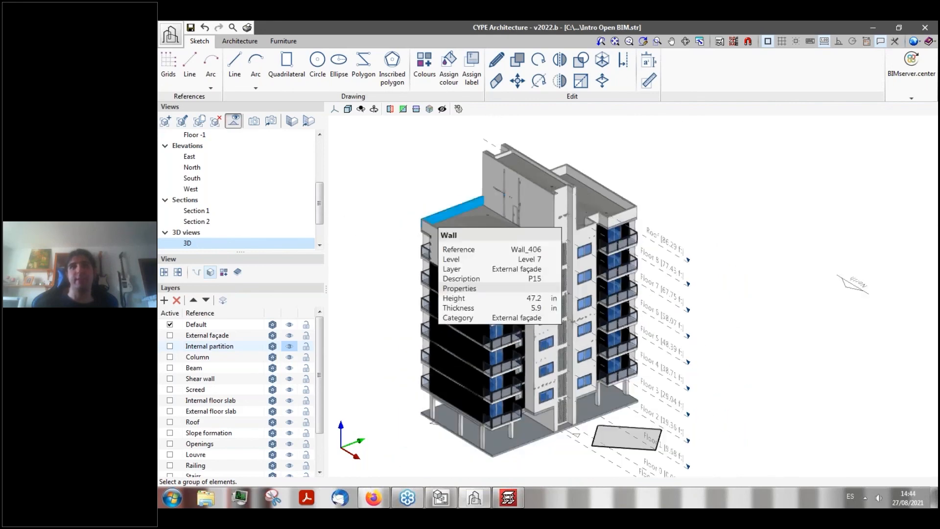
- Switch to CYPECAD, open the 3D view of the building and compare it with the CYPE Architecture model
{"action": "left_click", "coordinate": [508, 498]}
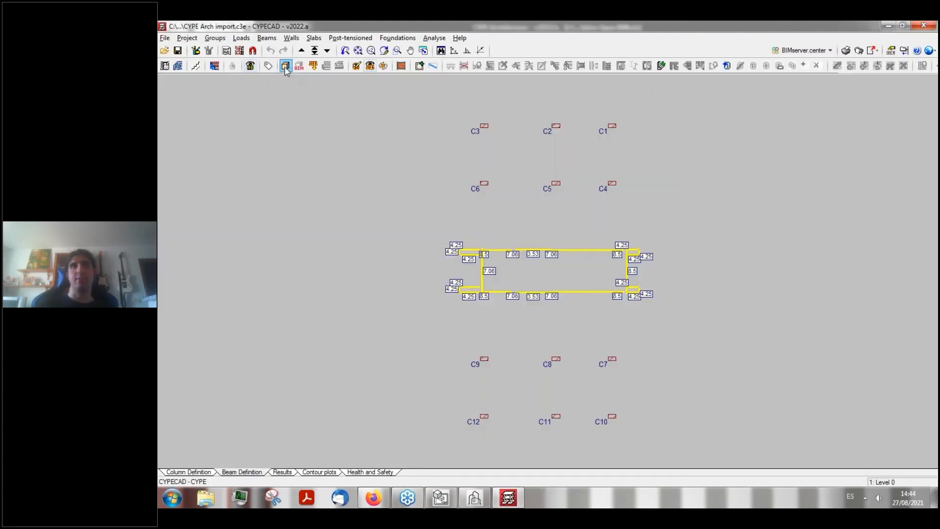
{"action": "left_click", "coordinate": [285, 66]}
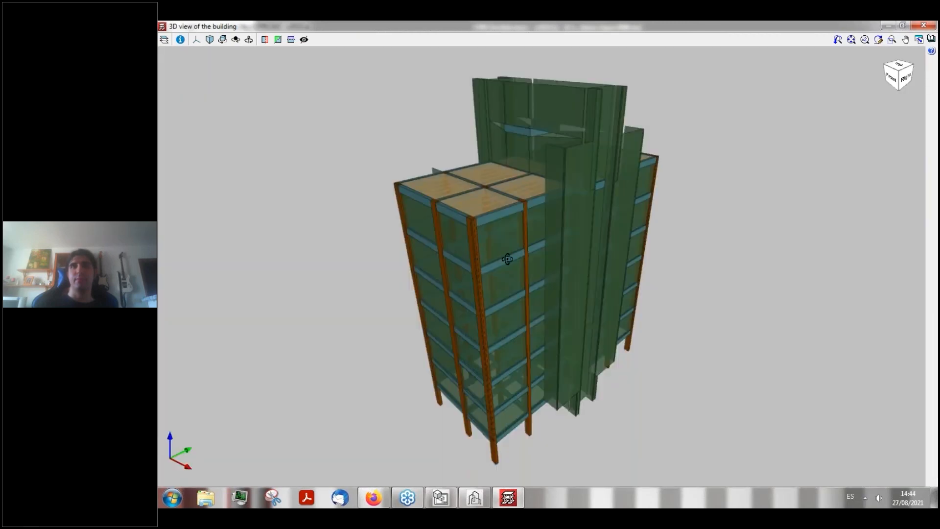
{"action": "left_click_drag", "start_coordinate": [505, 257], "coordinate": [691, 252]}
{"action": "scroll", "coordinate": [693, 238], "scroll_direction": "down", "scroll_amount": 3}
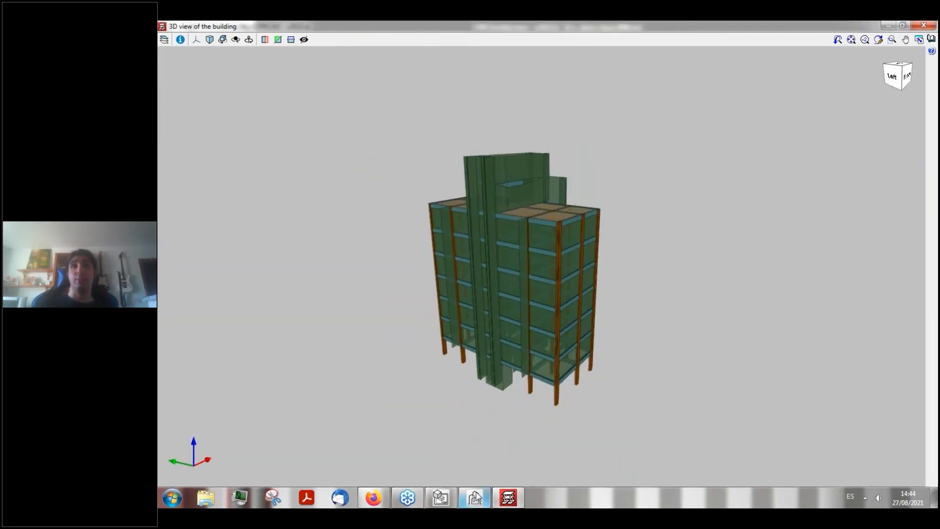
{"action": "left_click", "coordinate": [474, 497]}
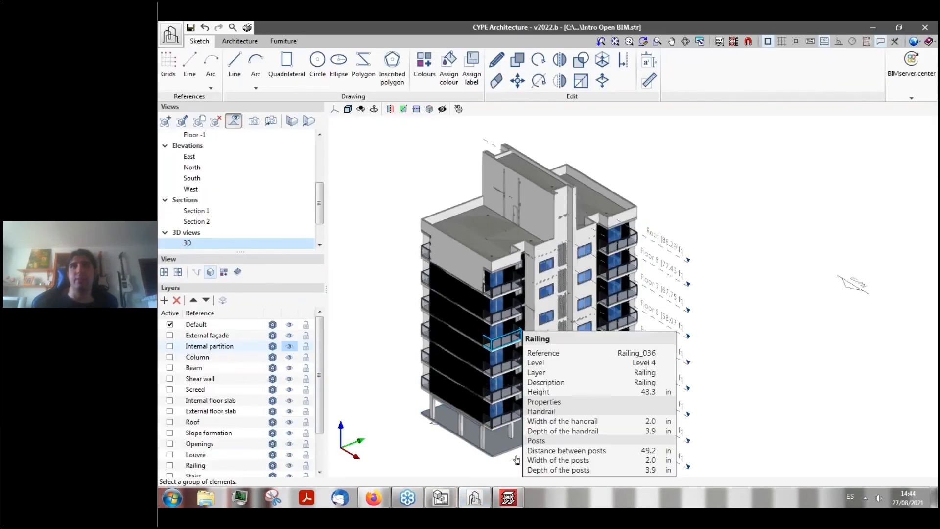
{"action": "left_click", "coordinate": [512, 501]}
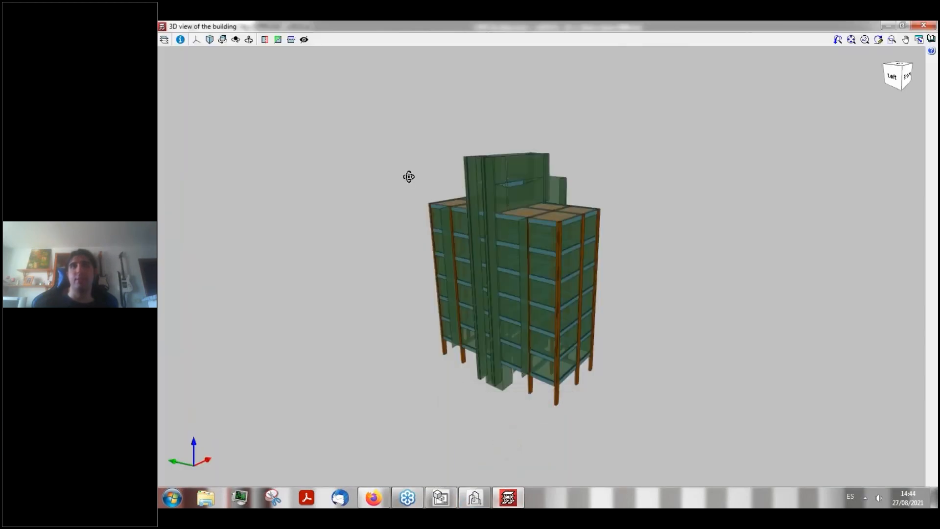
- Examine the imported columns, beams, slabs and walls from several sides in the 3D view, and close the view
{"action": "scroll", "coordinate": [495, 180], "scroll_direction": "up", "scroll_amount": 3}
{"action": "middle_click_drag", "start_coordinate": [564, 191], "coordinate": [700, 195]}
{"action": "middle_click_drag", "start_coordinate": [385, 217], "coordinate": [277, 212]}
{"action": "middle_click_drag", "start_coordinate": [491, 215], "coordinate": [352, 218]}
{"action": "middle_click_drag", "start_coordinate": [524, 248], "coordinate": [473, 195]}
{"action": "scroll", "coordinate": [444, 198], "scroll_direction": "up", "scroll_amount": 3}
{"action": "scroll", "coordinate": [436, 202], "scroll_direction": "down", "scroll_amount": 2}
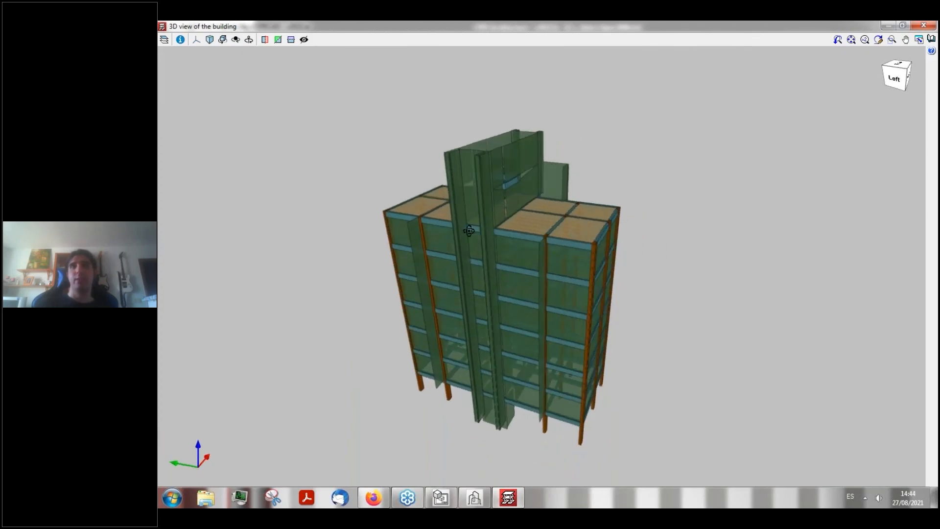
{"action": "middle_click_drag", "start_coordinate": [444, 237], "coordinate": [471, 377]}
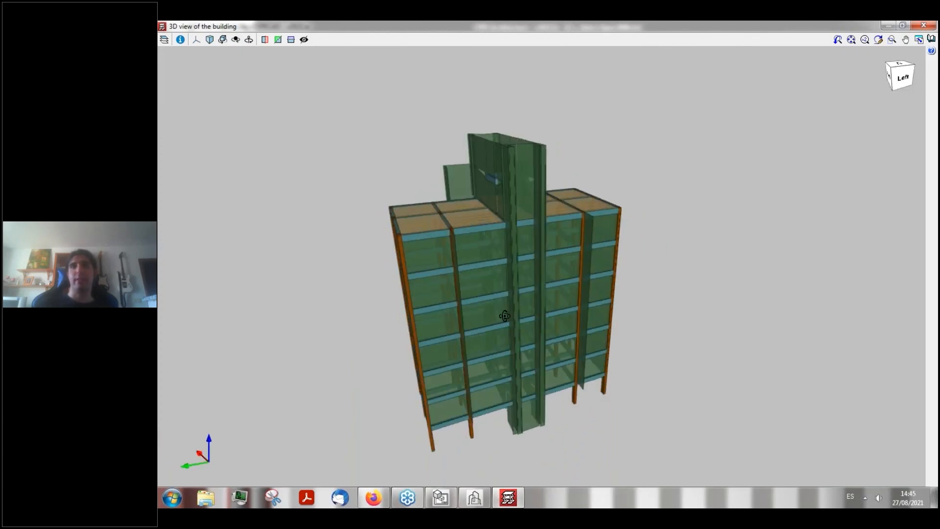
{"action": "middle_click_drag", "start_coordinate": [504, 316], "coordinate": [565, 222]}
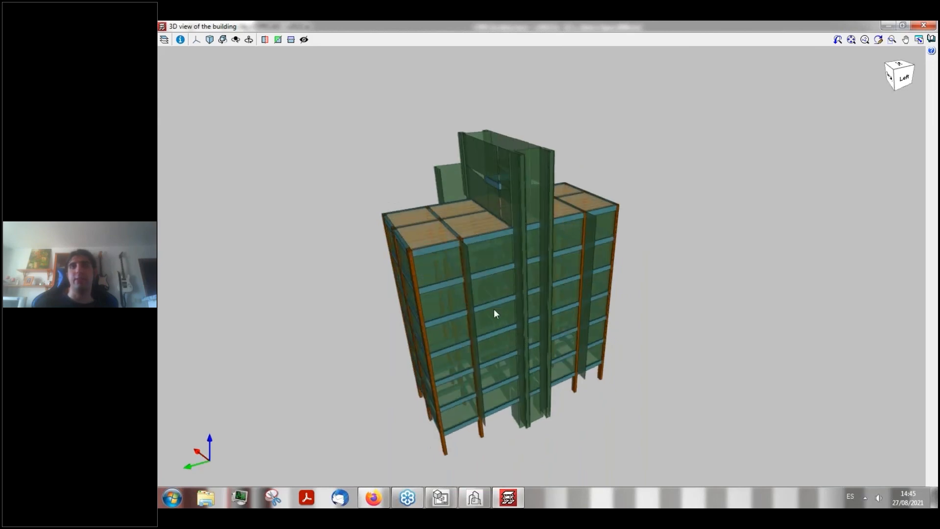
{"action": "middle_click_drag", "start_coordinate": [489, 267], "coordinate": [391, 268]}
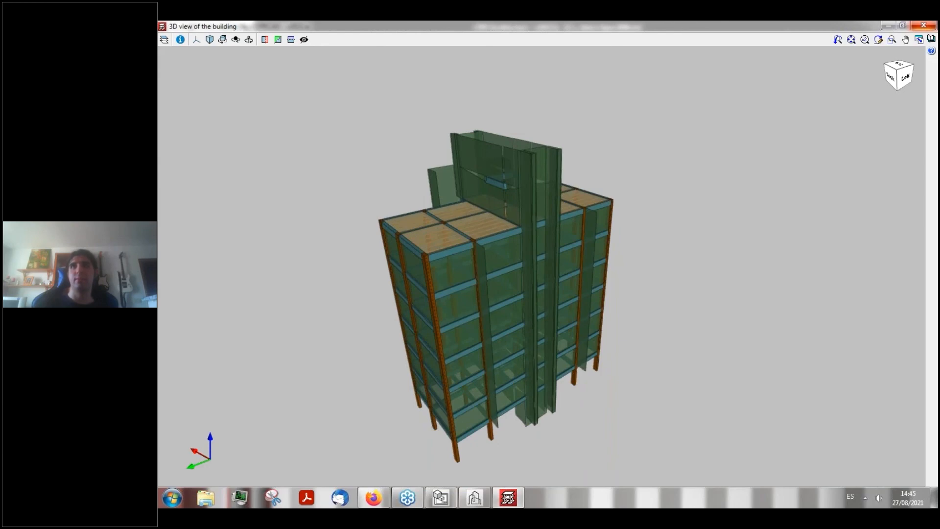
{"action": "left_click", "coordinate": [923, 25]}
- Examine the columns and walls on the Level 0 plan, comparing them with the model in CYPE Architecture
{"action": "scroll", "coordinate": [614, 234], "scroll_direction": "up", "scroll_amount": 3}
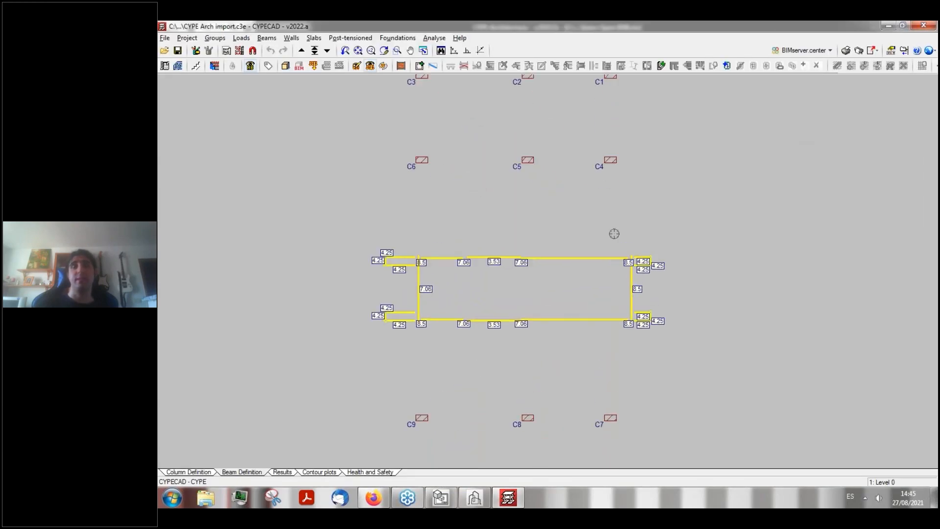
{"action": "scroll", "coordinate": [556, 233], "scroll_direction": "up", "scroll_amount": 2}
{"action": "scroll", "coordinate": [403, 265], "scroll_direction": "down", "scroll_amount": 4}
{"action": "scroll", "coordinate": [419, 295], "scroll_direction": "up", "scroll_amount": 1}
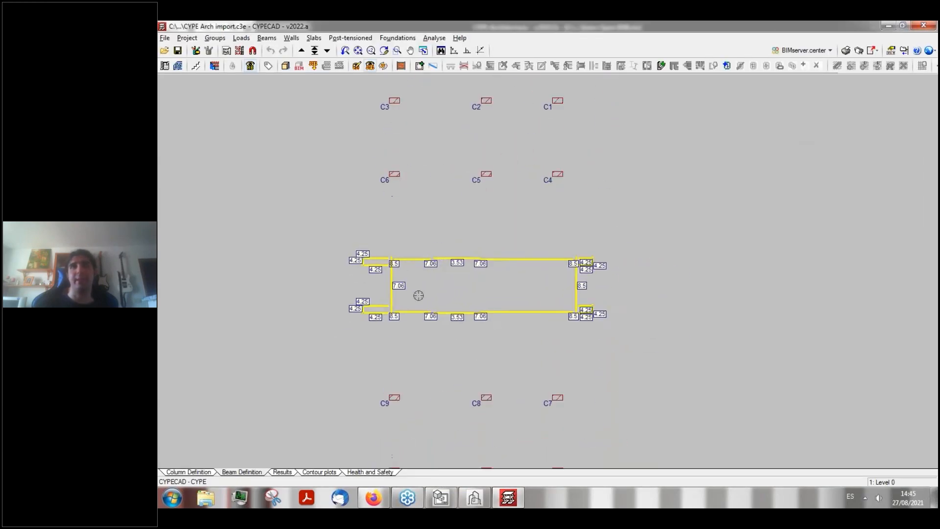
{"action": "scroll", "coordinate": [470, 291], "scroll_direction": "up", "scroll_amount": 1}
{"action": "scroll", "coordinate": [568, 247], "scroll_direction": "up", "scroll_amount": 2}
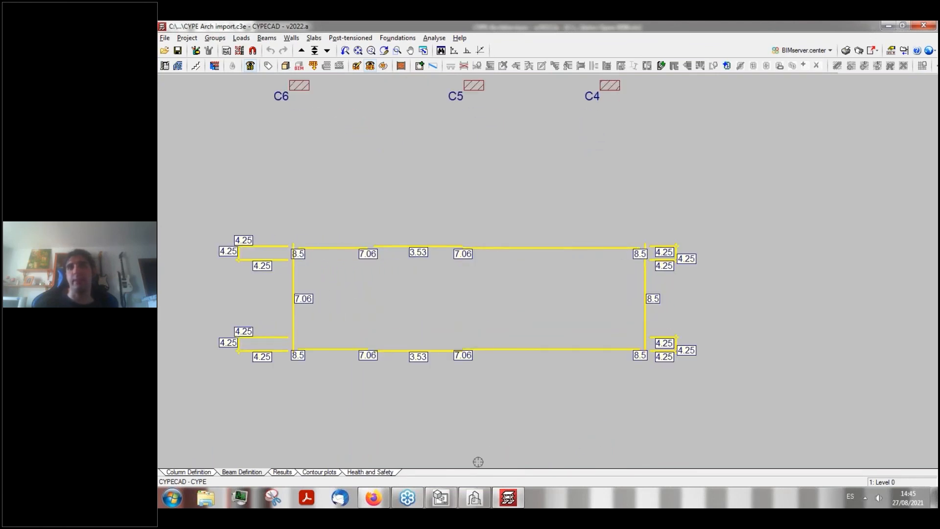
{"action": "left_click", "coordinate": [476, 500]}
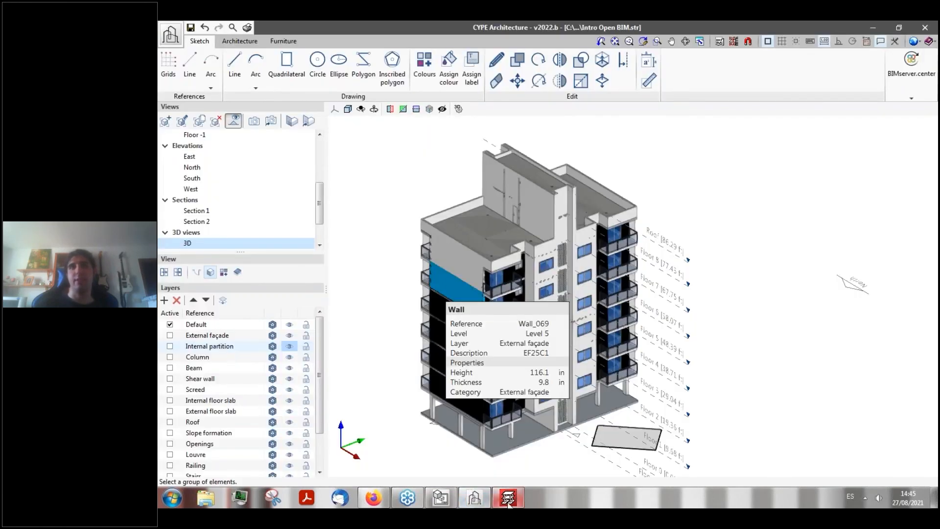
{"action": "left_click", "coordinate": [509, 499]}
{"action": "scroll", "coordinate": [414, 315], "scroll_direction": "down", "scroll_amount": 3}
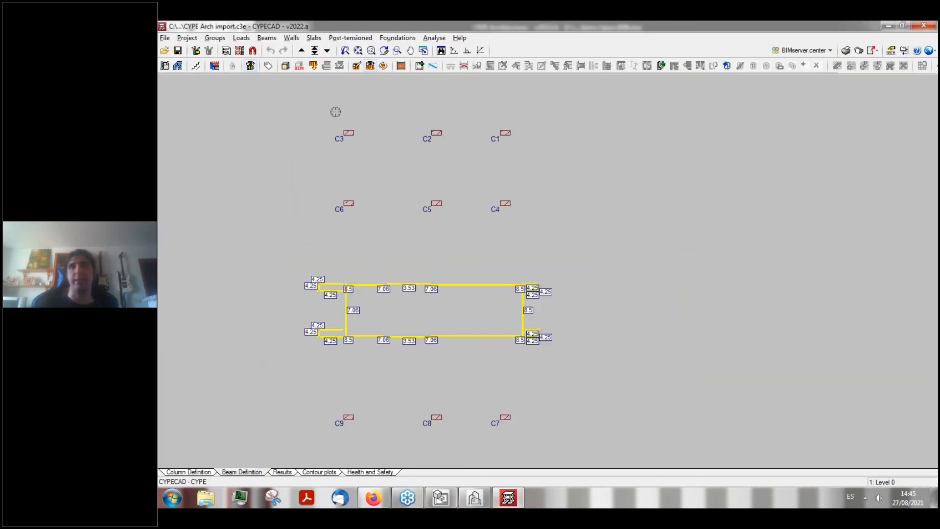
- View the Level -1 plan, and go up through the floors to inspect the beams and panels on Level 2
{"action": "left_click", "coordinate": [327, 49]}
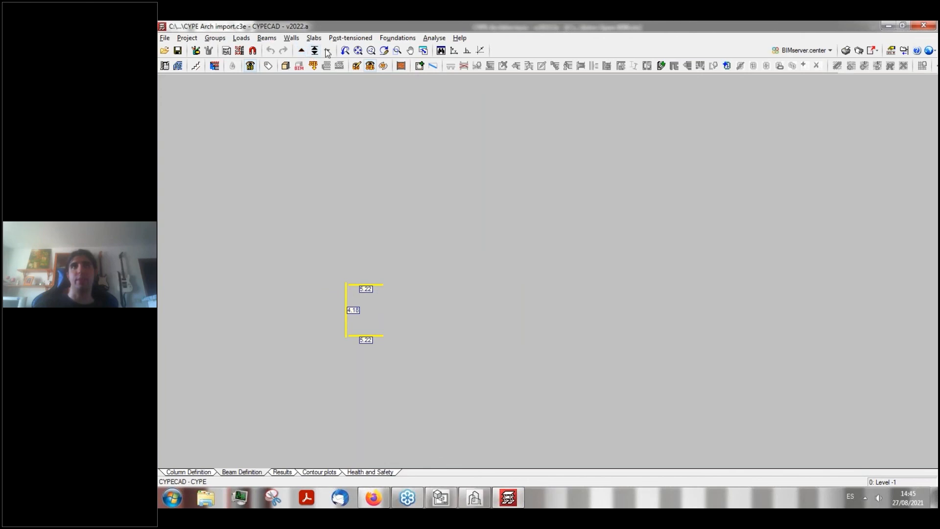
{"action": "scroll", "coordinate": [447, 266], "scroll_direction": "down", "scroll_amount": 3}
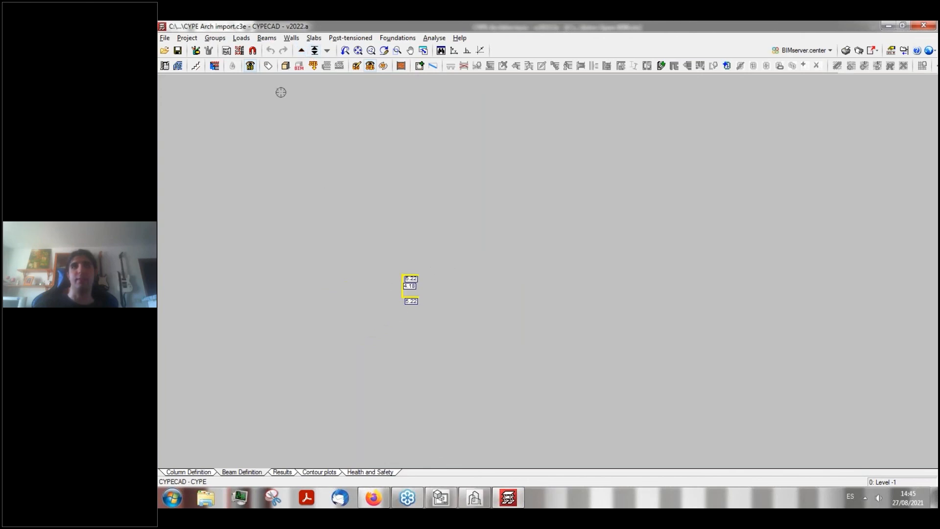
{"action": "left_click", "coordinate": [301, 50]}
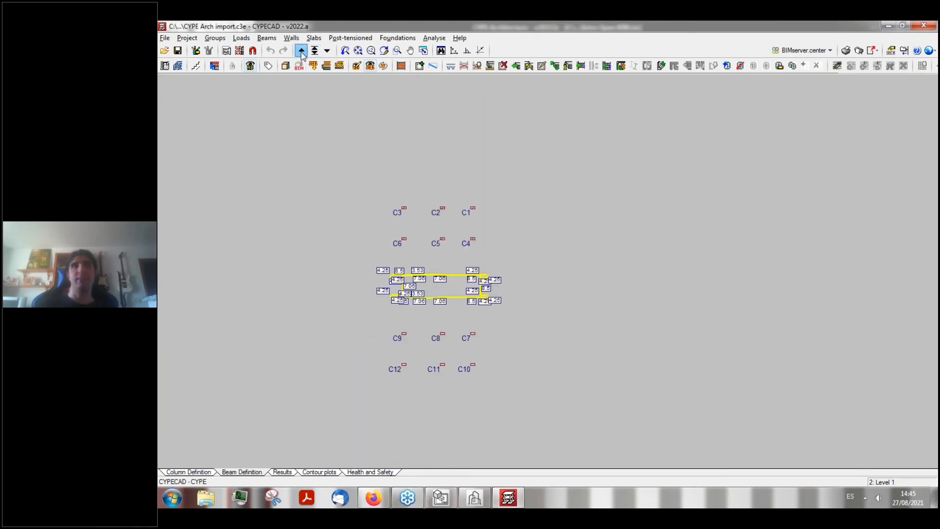
{"action": "scroll", "coordinate": [440, 270], "scroll_direction": "up", "scroll_amount": 5}
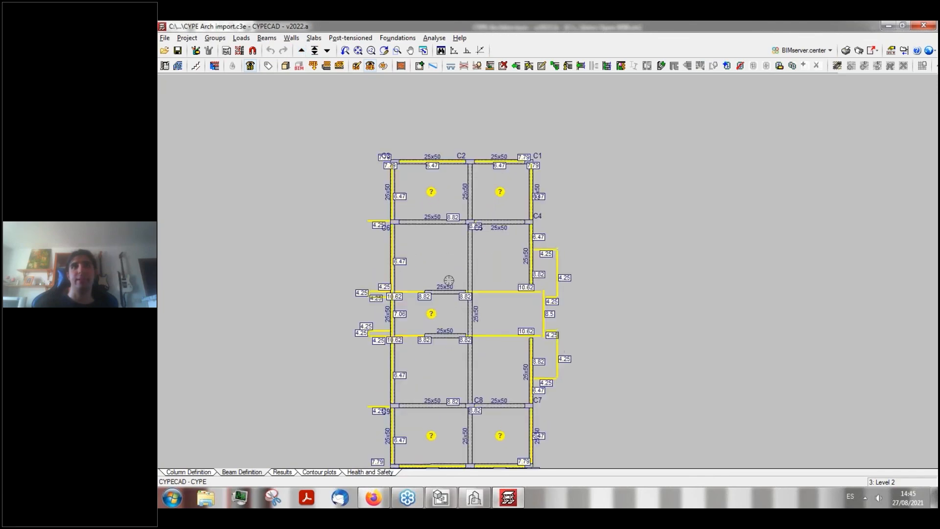
{"action": "scroll", "coordinate": [456, 147], "scroll_direction": "down", "scroll_amount": 2}
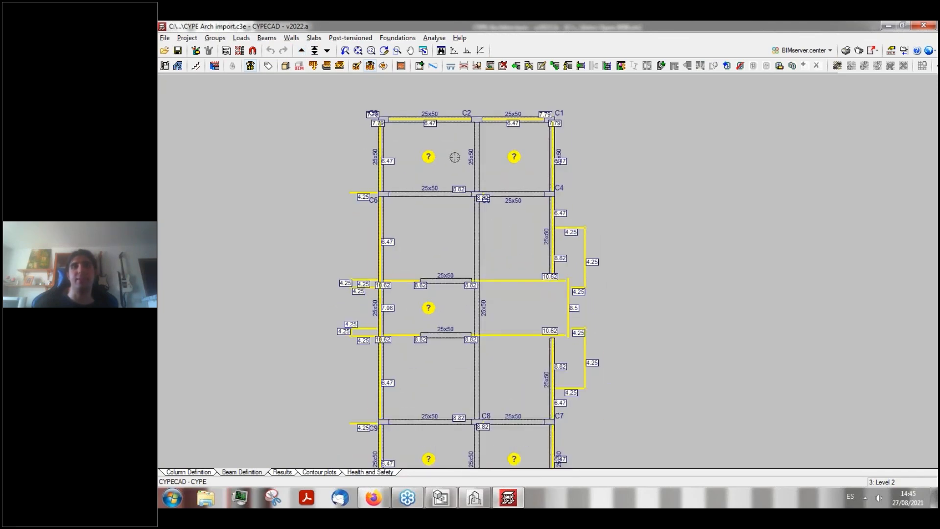
- Switch to CYPE Architecture and hide the External façade and Internal partition layers in the 3D view
{"action": "scroll", "coordinate": [484, 235], "scroll_direction": "up", "scroll_amount": 1}
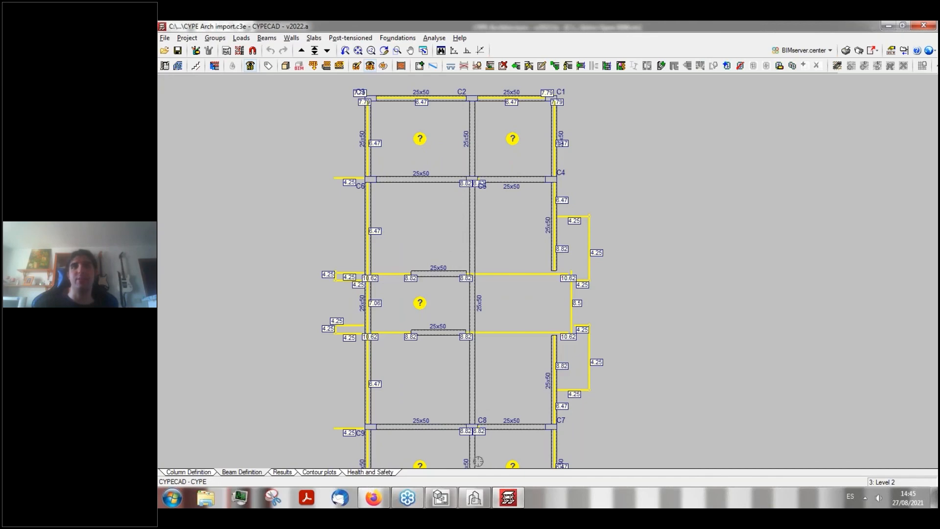
{"action": "left_click", "coordinate": [474, 498]}
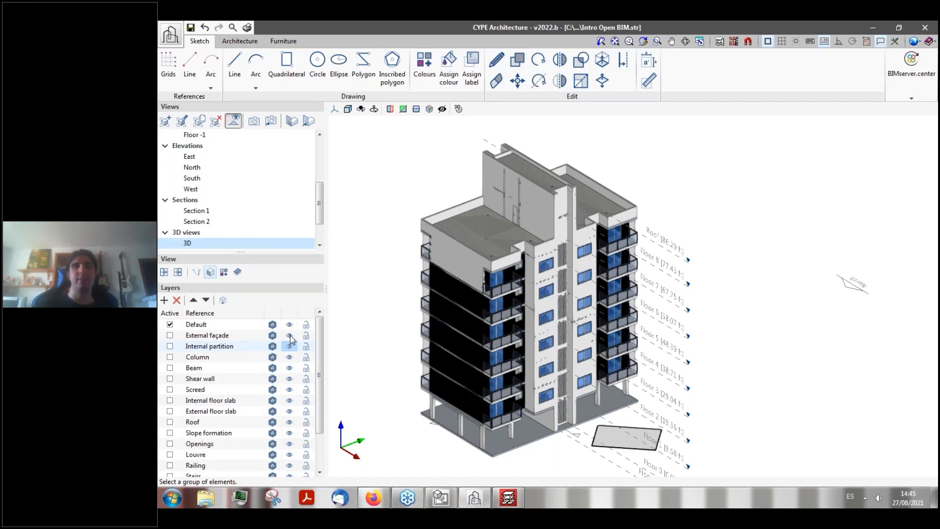
{"action": "left_click", "coordinate": [289, 335]}
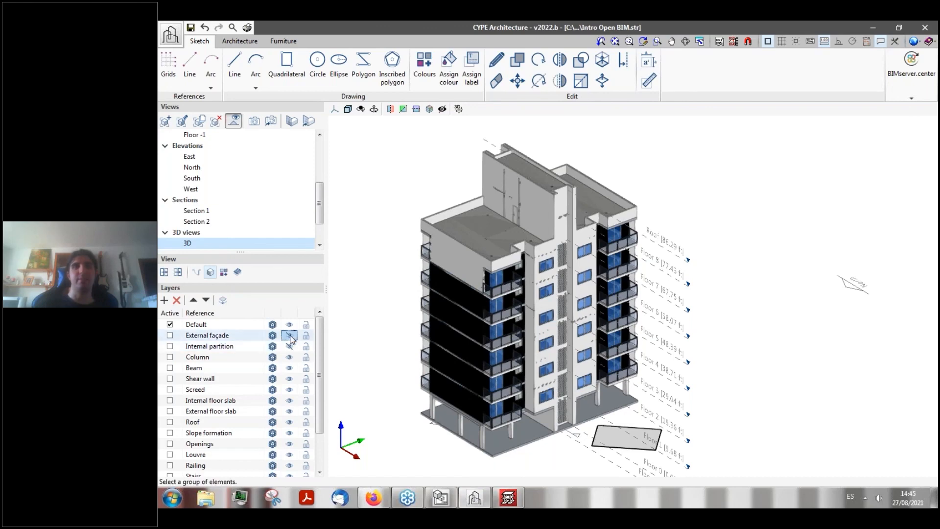
{"action": "left_click_drag", "start_coordinate": [319, 349], "coordinate": [301, 456]}
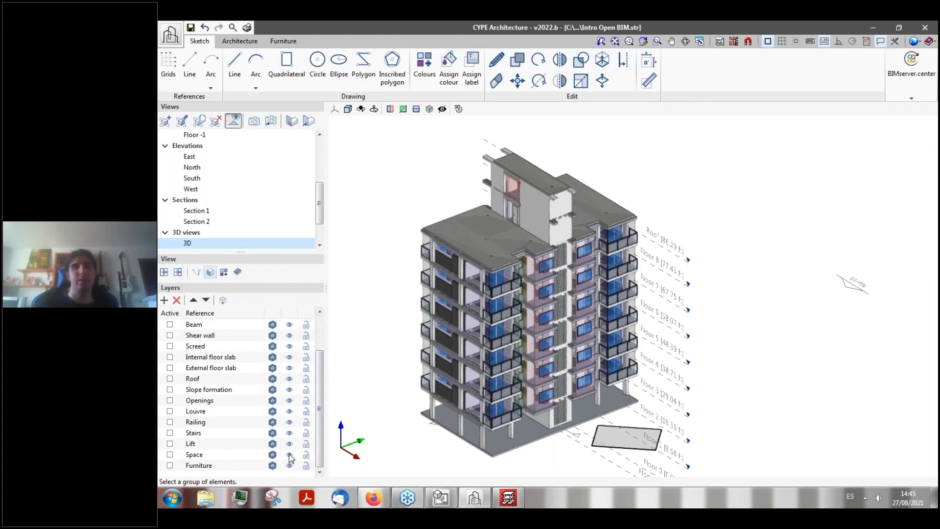
- Hide the Furniture, Space, Lift, Stairs, Railing, Louvre and Openings layers of the building
{"action": "left_click", "coordinate": [289, 455]}
{"action": "left_click", "coordinate": [289, 444]}
{"action": "left_click", "coordinate": [289, 433]}
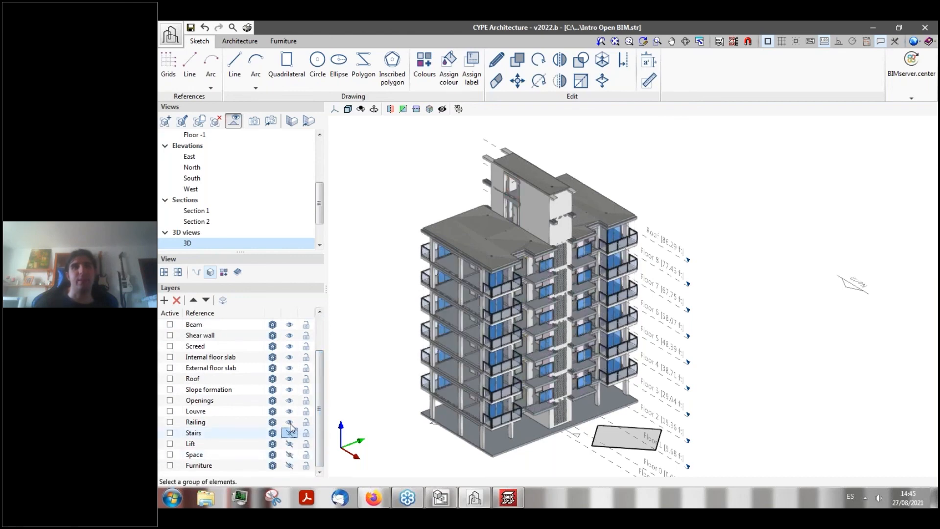
{"action": "left_click", "coordinate": [289, 422]}
{"action": "left_click", "coordinate": [289, 412]}
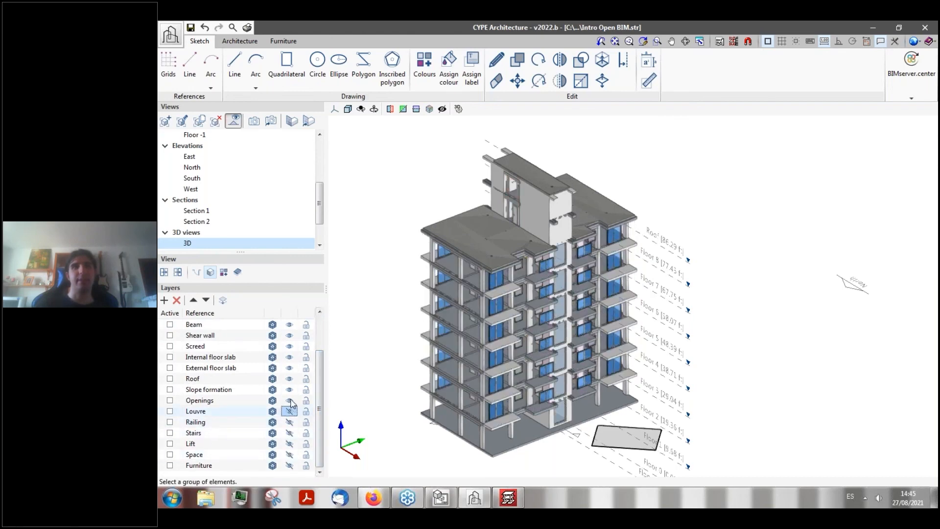
{"action": "left_click", "coordinate": [290, 400]}
- Examine the building's columns, slabs and shear walls from below and above in the 3D view
{"action": "scroll", "coordinate": [577, 259], "scroll_direction": "up", "scroll_amount": 1}
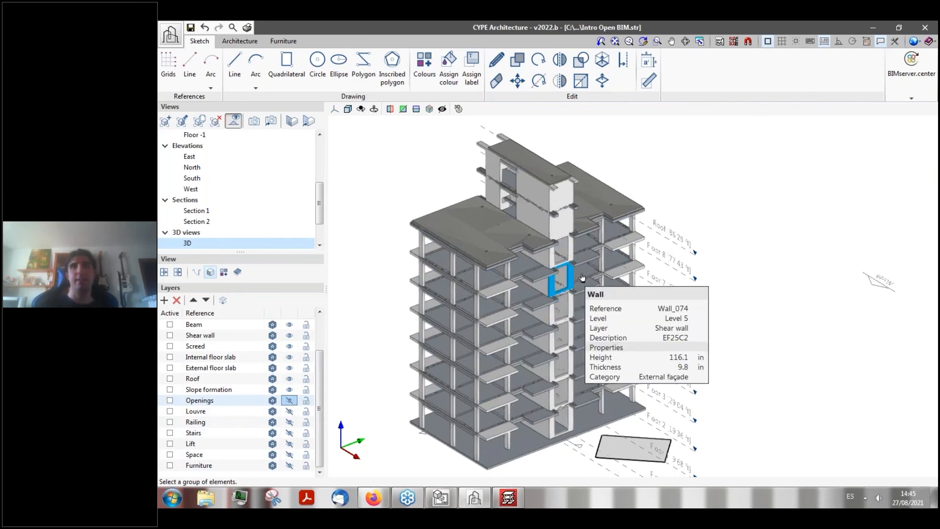
{"action": "middle_click_drag", "start_coordinate": [581, 249], "coordinate": [563, 226], "text": "shift"}
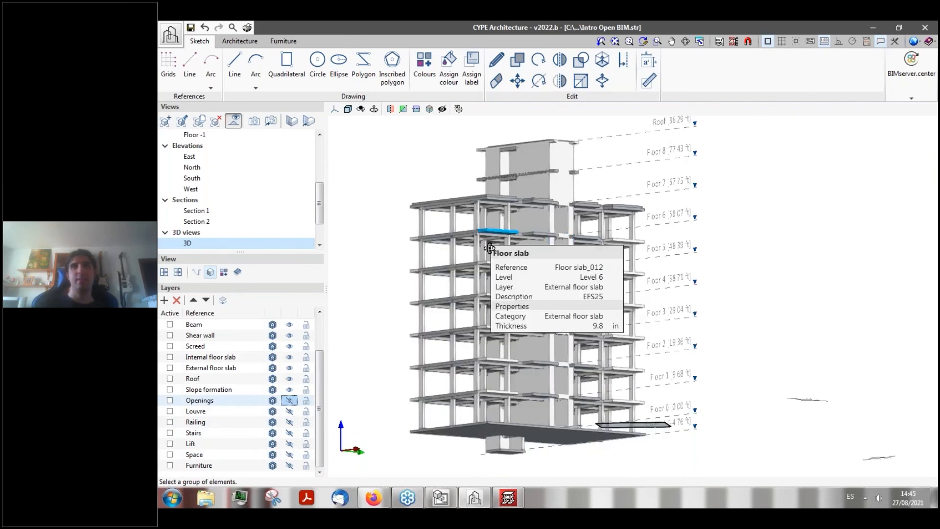
{"action": "middle_click_drag", "start_coordinate": [490, 233], "coordinate": [543, 249], "text": "shift"}
- Switch to CYPECAD, open the 3D view of the building and view the imported structure from another side
{"action": "left_click", "coordinate": [508, 497]}
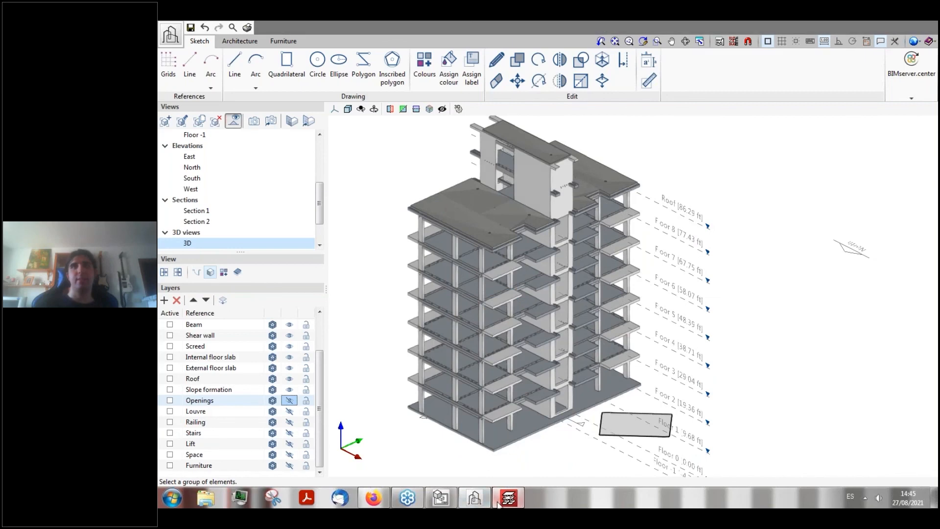
{"action": "left_click", "coordinate": [286, 66]}
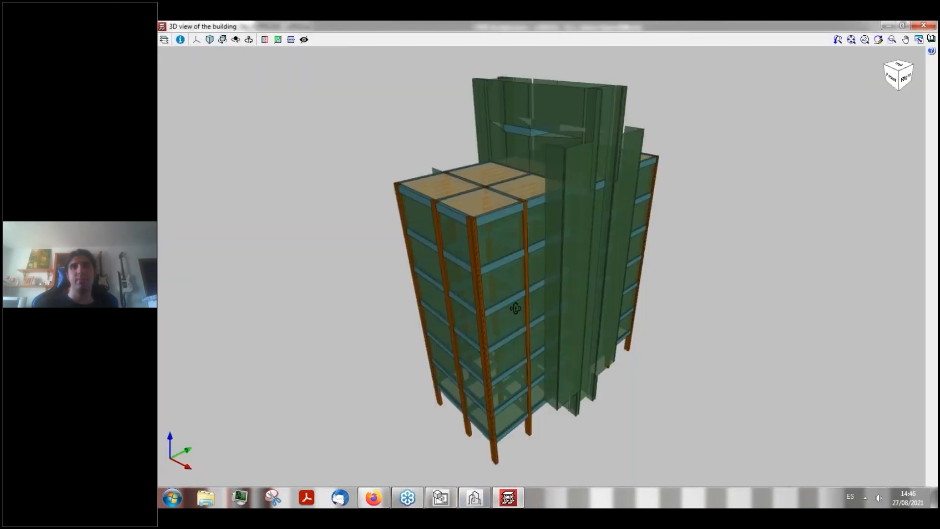
{"action": "left_click_drag", "start_coordinate": [557, 300], "coordinate": [830, 248]}
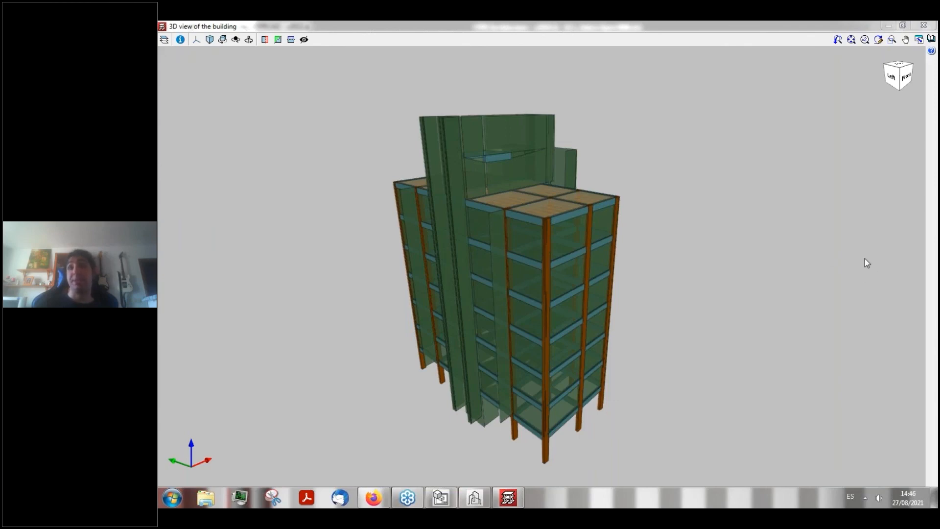
{"action": "left_click", "coordinate": [376, 497]}
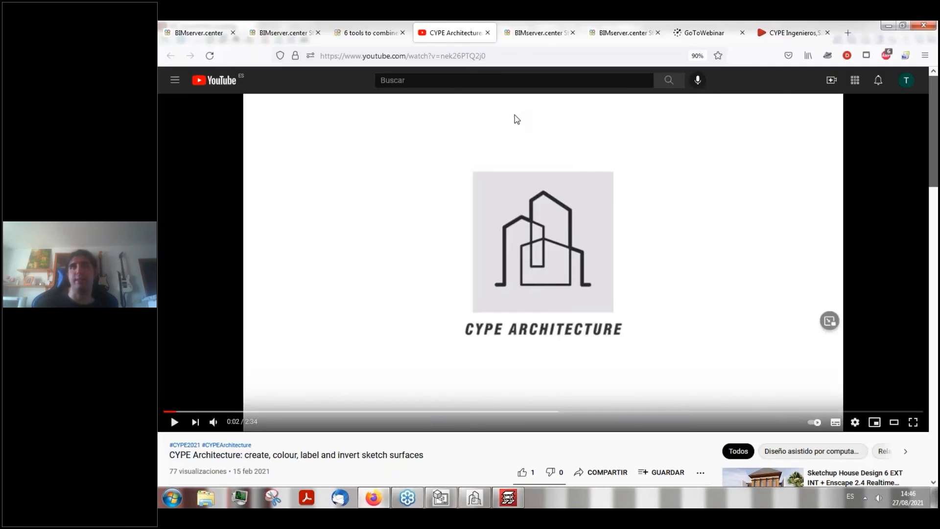
{"action": "left_click", "coordinate": [607, 33]}
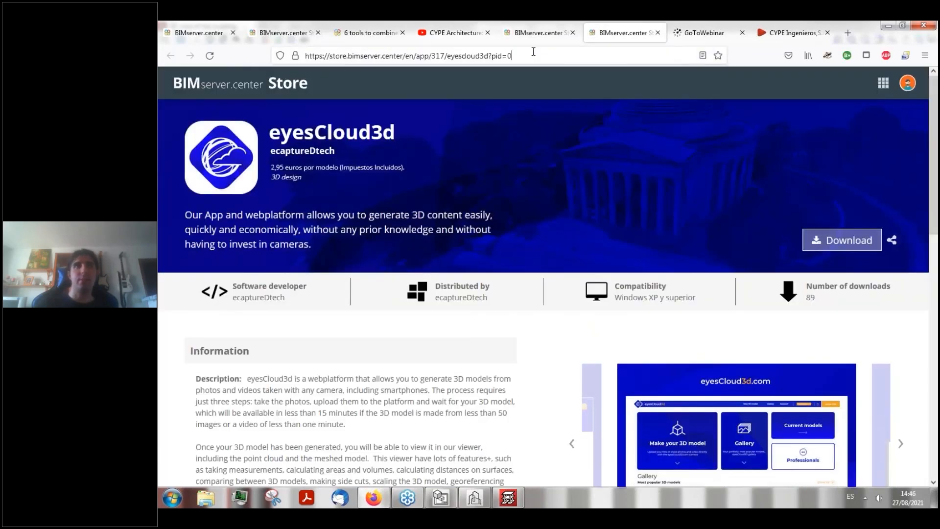
{"action": "left_click", "coordinate": [533, 52]}
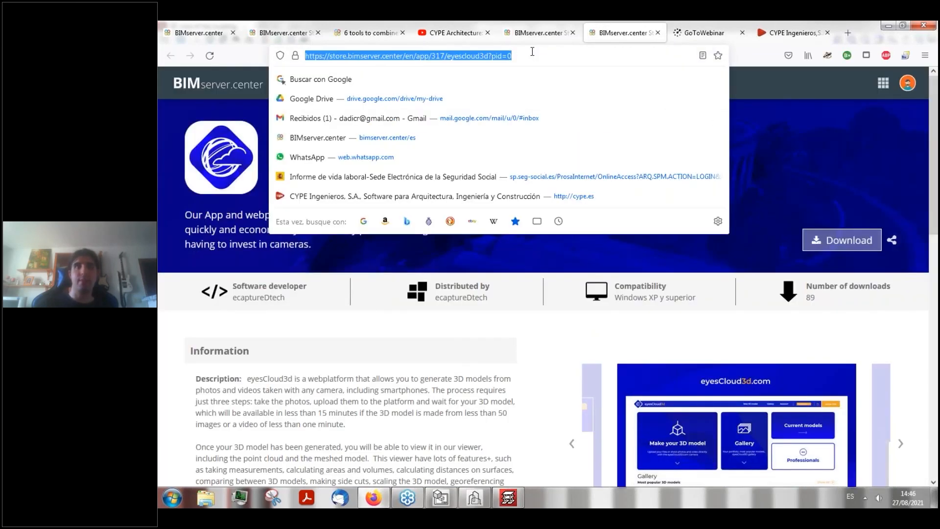
{"action": "type", "text": "https://bimserver.center/en/mobile_apps"}
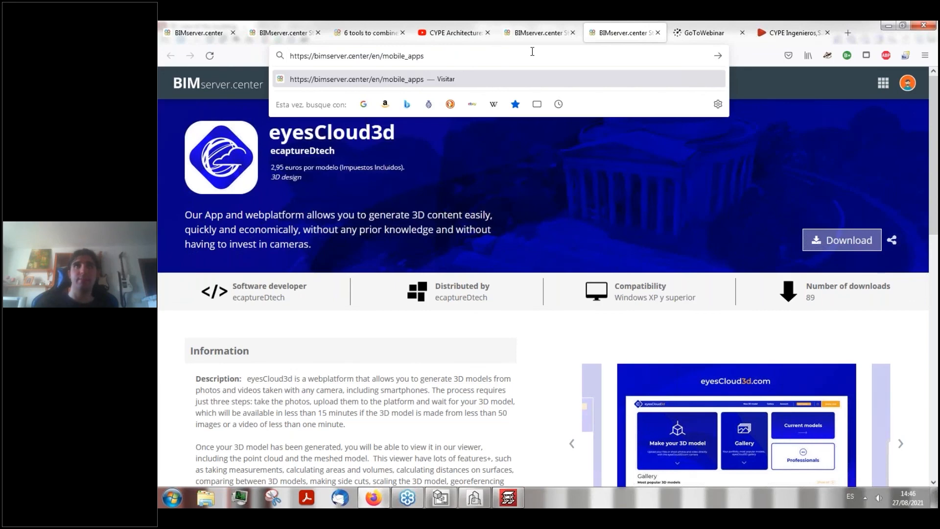
{"action": "key", "text": "Return"}
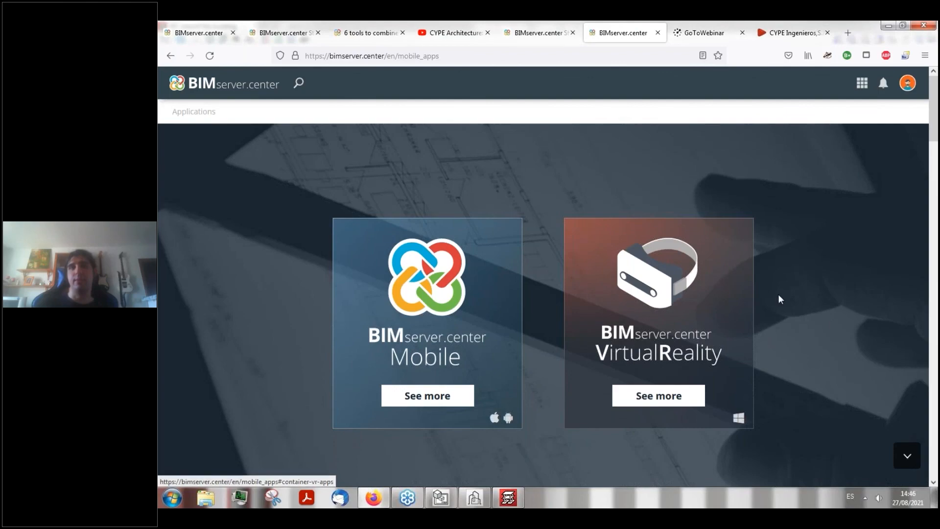
- Look through the BIMserver.center Mobile introduction and its section on managing projects anywhere
{"action": "scroll", "coordinate": [778, 297], "scroll_direction": "down", "scroll_amount": 6}
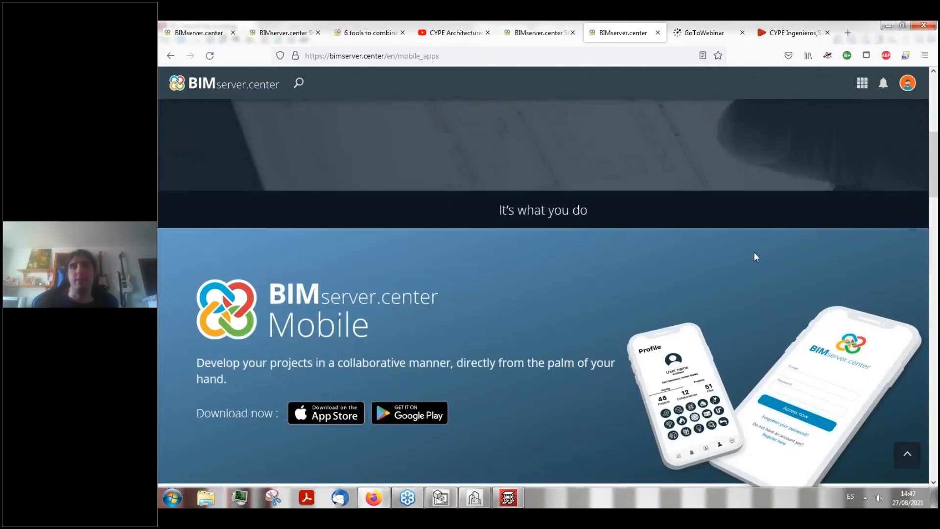
{"action": "scroll", "coordinate": [754, 254], "scroll_direction": "down", "scroll_amount": 3}
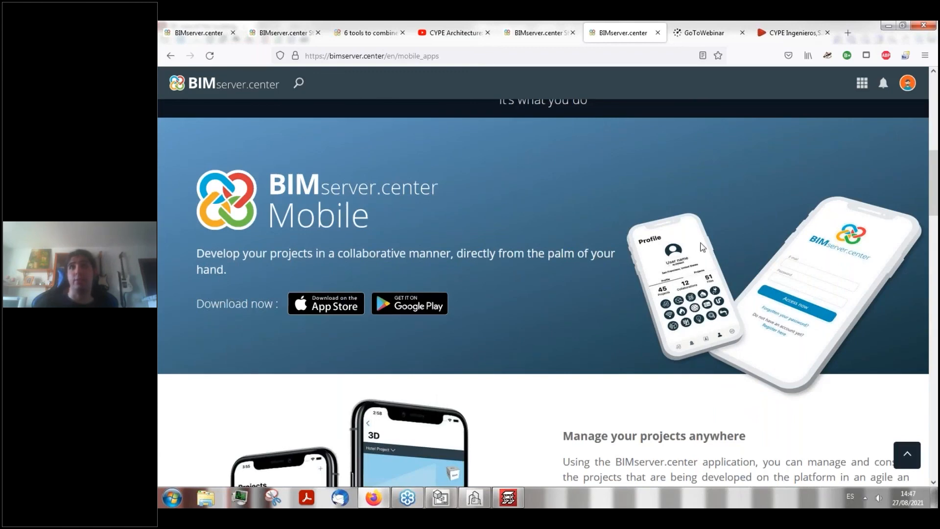
{"action": "scroll", "coordinate": [678, 268], "scroll_direction": "down", "scroll_amount": 1}
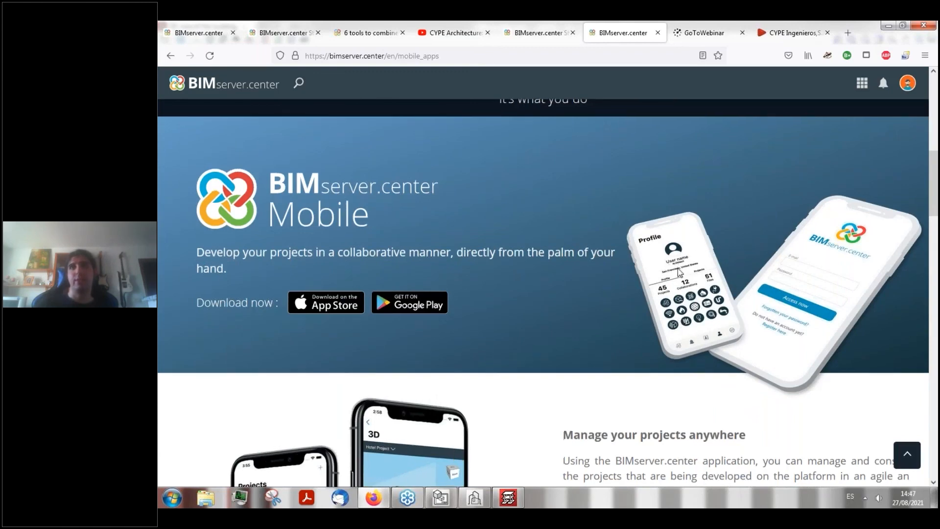
{"action": "scroll", "coordinate": [602, 202], "scroll_direction": "down", "scroll_amount": 5}
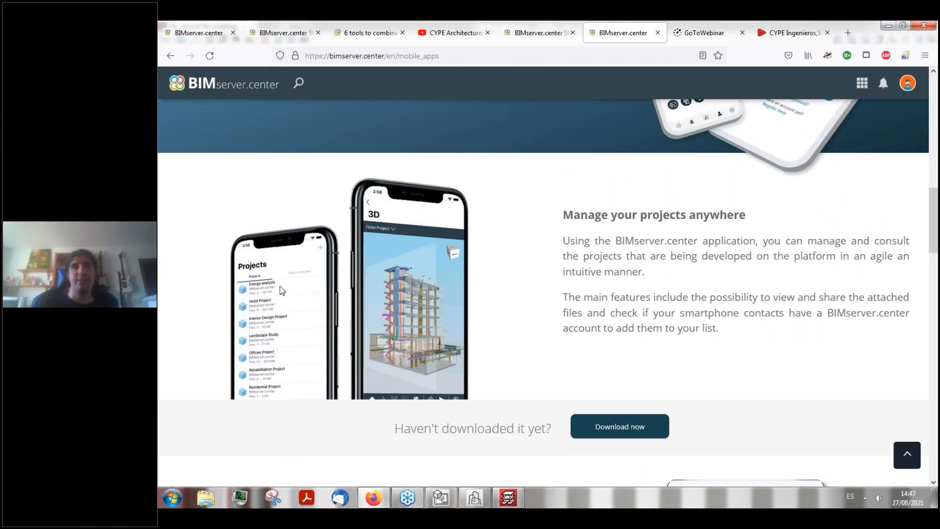
{"action": "scroll", "coordinate": [410, 283], "scroll_direction": "down", "scroll_amount": 1}
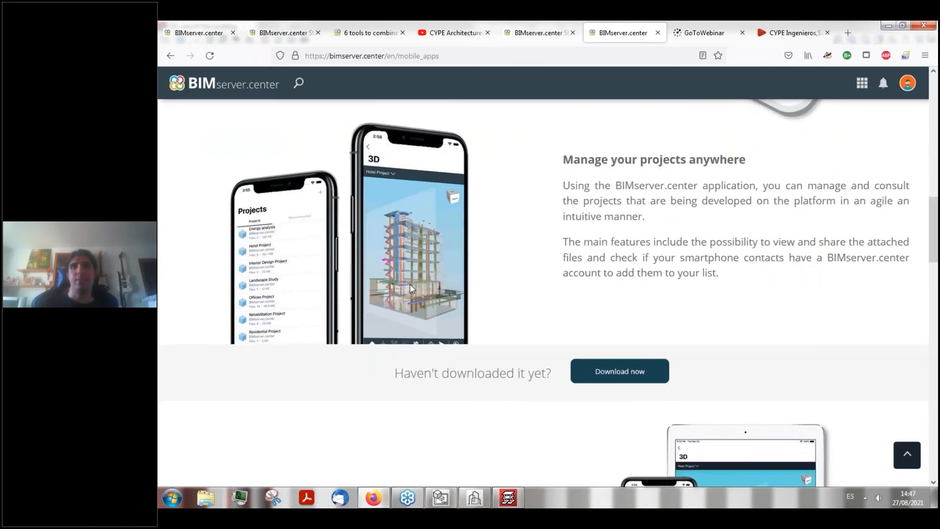
- Examine the section on keeping all project information up-to-date across several devices
{"action": "scroll", "coordinate": [421, 286], "scroll_direction": "down", "scroll_amount": 6}
{"action": "scroll", "coordinate": [662, 260], "scroll_direction": "up", "scroll_amount": 1}
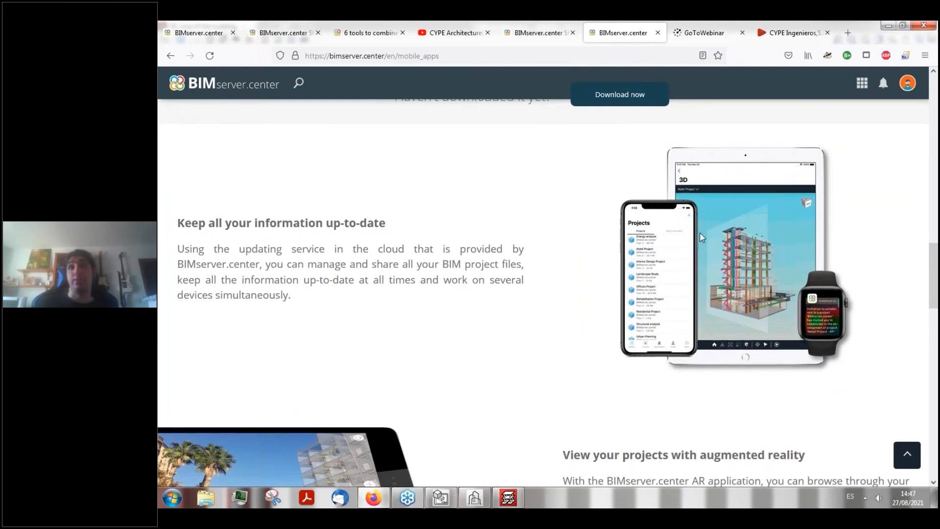
{"action": "scroll", "coordinate": [700, 236], "scroll_direction": "down", "scroll_amount": 1}
{"action": "scroll", "coordinate": [729, 250], "scroll_direction": "up", "scroll_amount": 1}
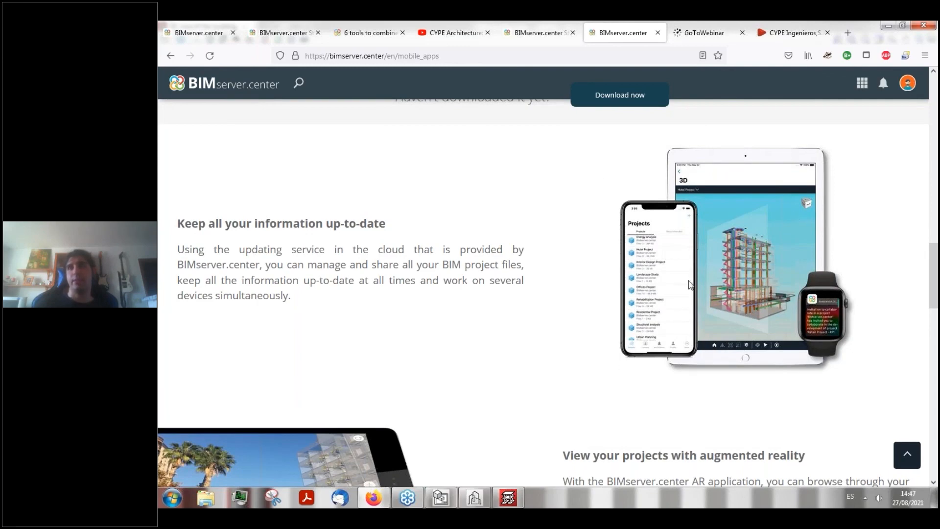
{"action": "scroll", "coordinate": [682, 284], "scroll_direction": "up", "scroll_amount": 5}
{"action": "scroll", "coordinate": [688, 281], "scroll_direction": "down", "scroll_amount": 3}
{"action": "scroll", "coordinate": [687, 287], "scroll_direction": "down", "scroll_amount": 1}
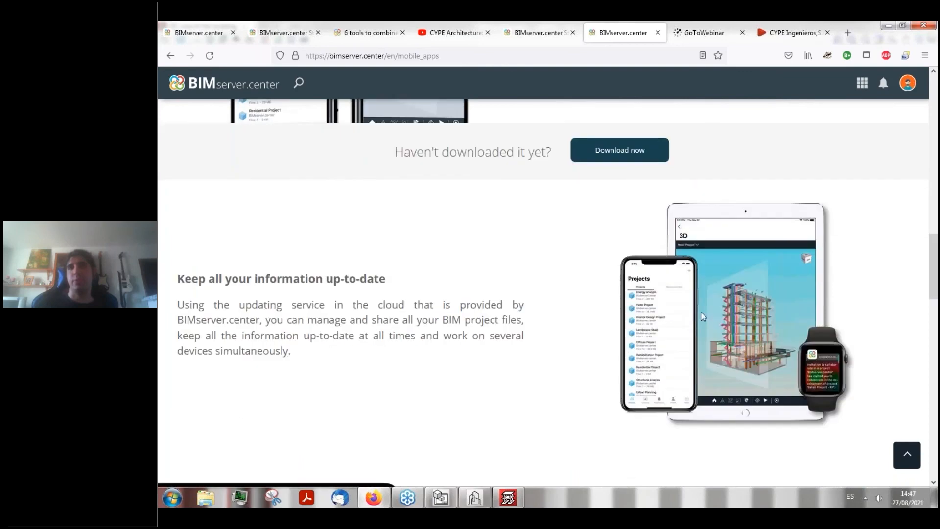
{"action": "scroll", "coordinate": [793, 302], "scroll_direction": "down", "scroll_amount": 1}
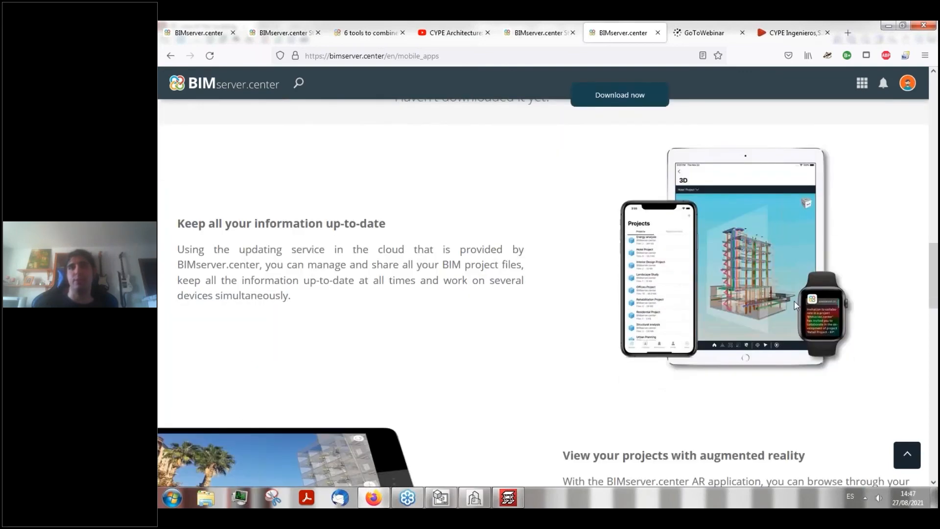
- Examine the sections on viewing projects with augmented reality and on the totally immersive experience
{"action": "scroll", "coordinate": [794, 301], "scroll_direction": "down", "scroll_amount": 5}
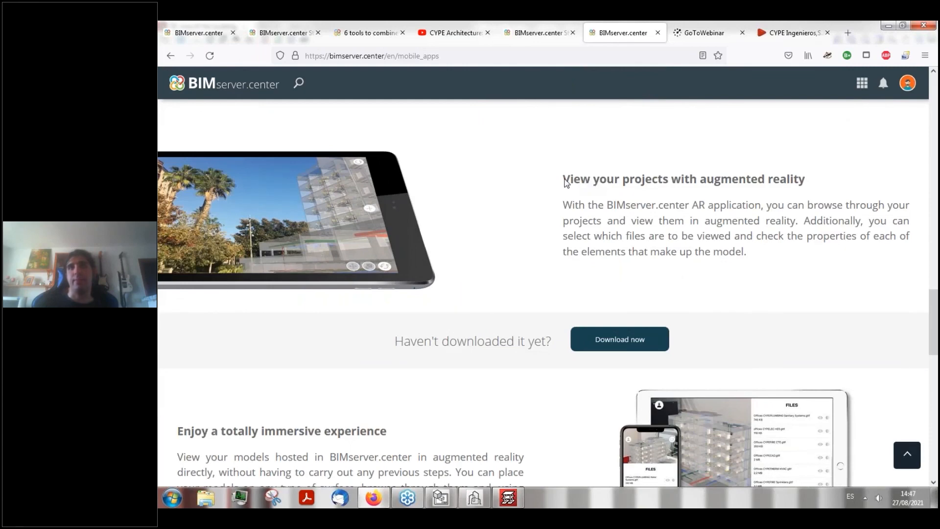
{"action": "left_click_drag", "start_coordinate": [564, 181], "coordinate": [805, 182]}
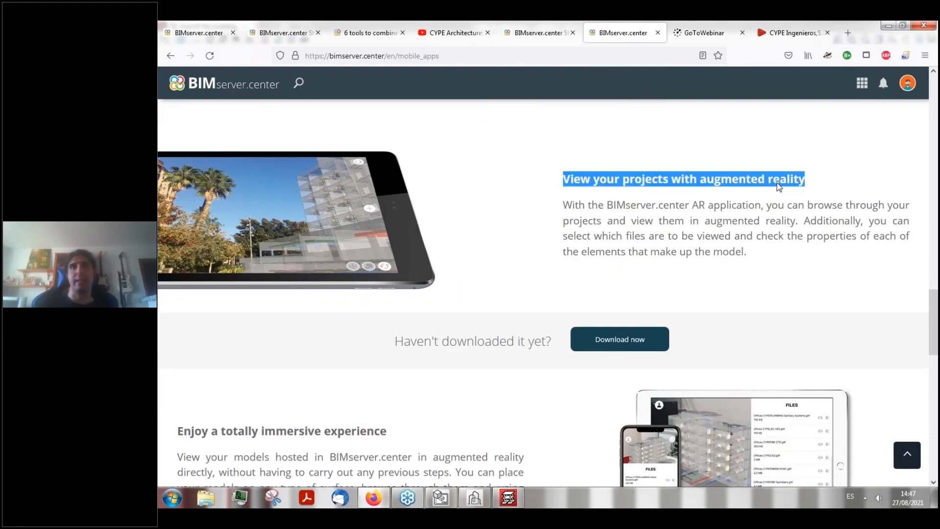
{"action": "left_click", "coordinate": [324, 225]}
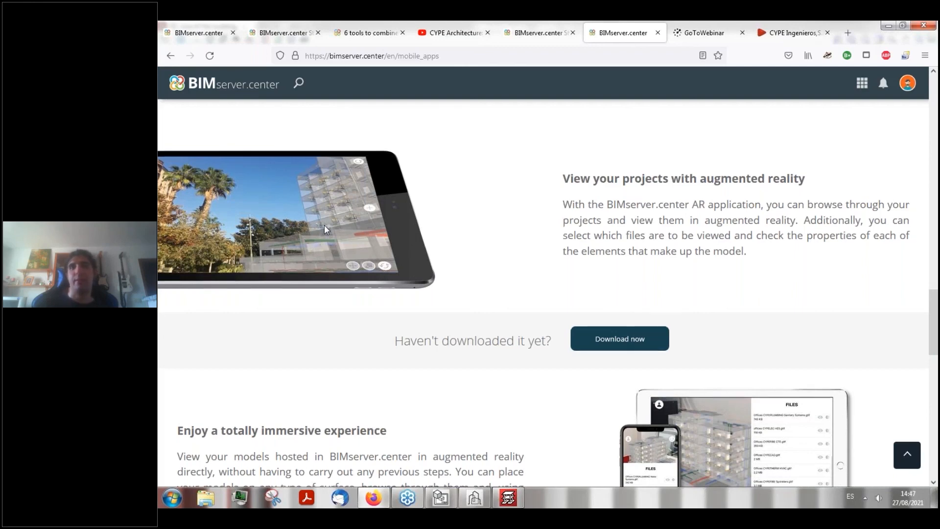
{"action": "scroll", "coordinate": [324, 225], "scroll_direction": "down", "scroll_amount": 4}
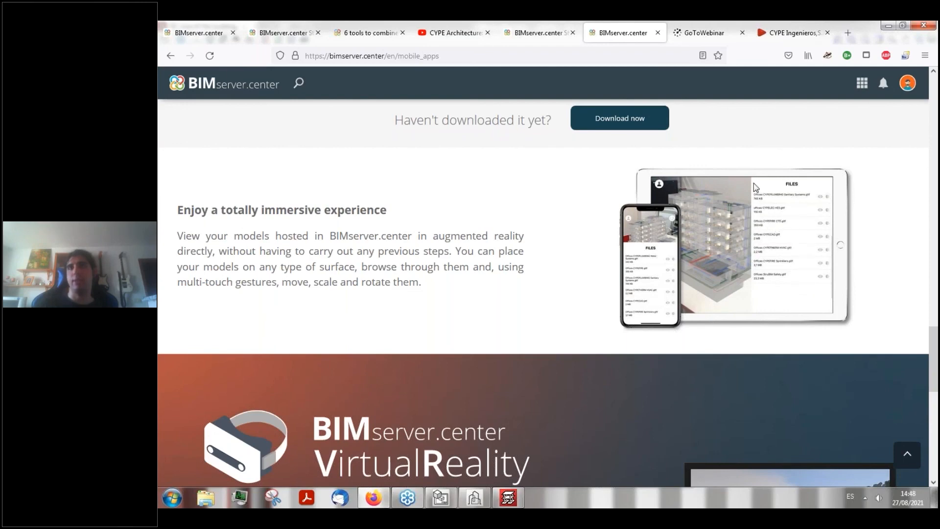
{"action": "scroll", "coordinate": [758, 254], "scroll_direction": "down", "scroll_amount": 2}
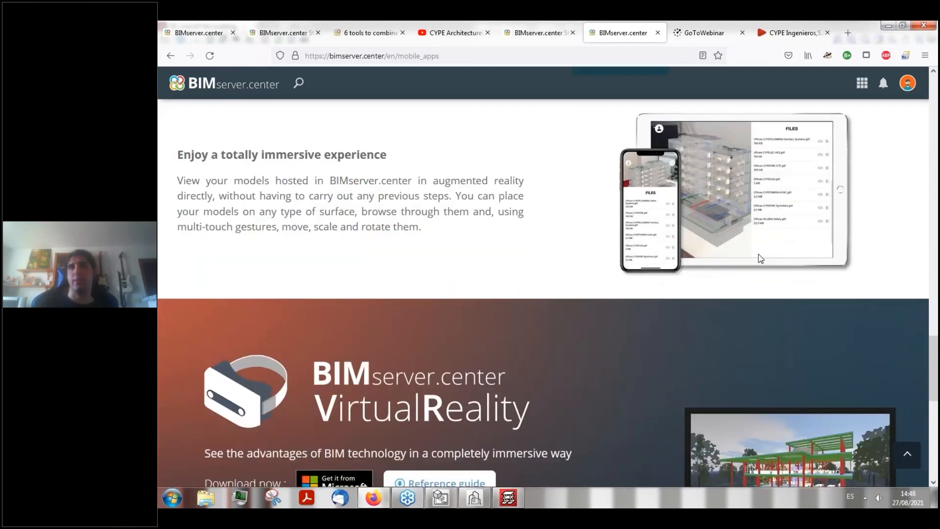
{"action": "scroll", "coordinate": [759, 254], "scroll_direction": "up", "scroll_amount": 2}
- Examine the BIMserver.center VirtualReality section, including browsing projects and the detailed inspection of BIM projects
{"action": "scroll", "coordinate": [780, 207], "scroll_direction": "down", "scroll_amount": 5}
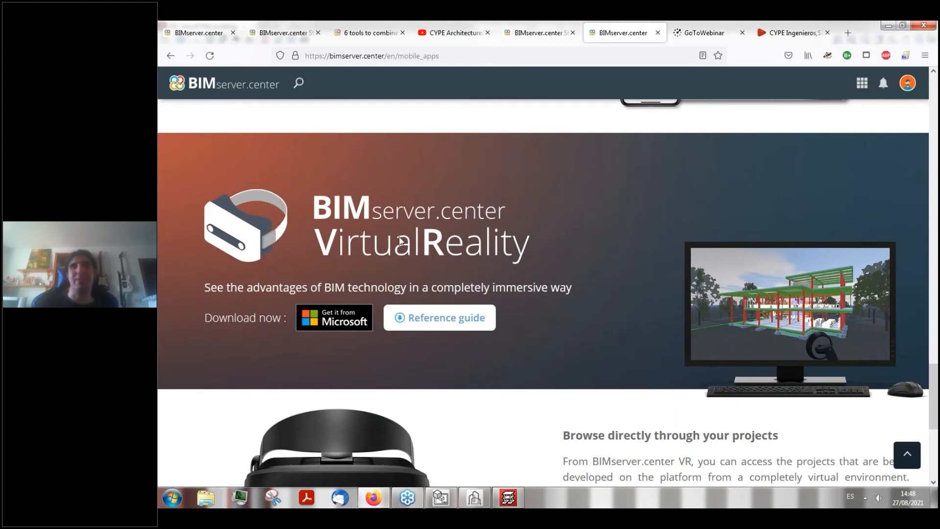
{"action": "scroll", "coordinate": [400, 240], "scroll_direction": "down", "scroll_amount": 4}
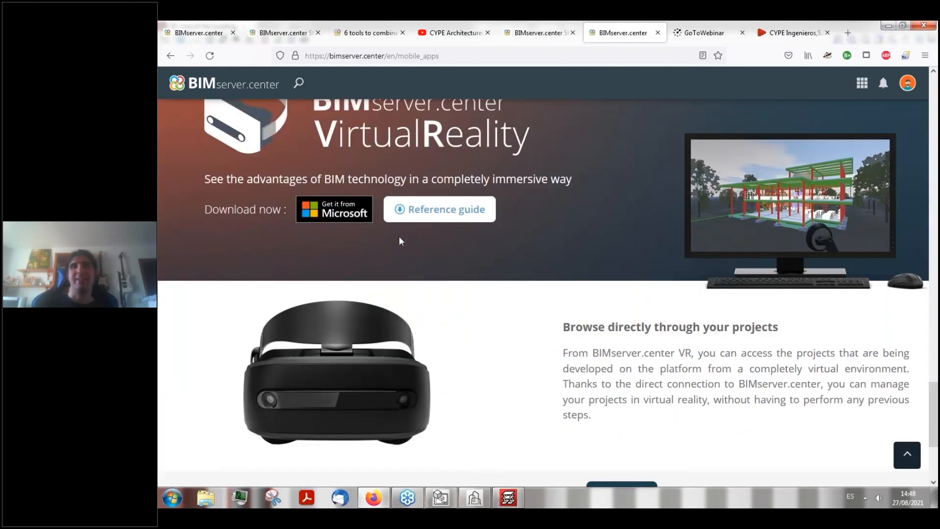
{"action": "scroll", "coordinate": [651, 262], "scroll_direction": "up", "scroll_amount": 2}
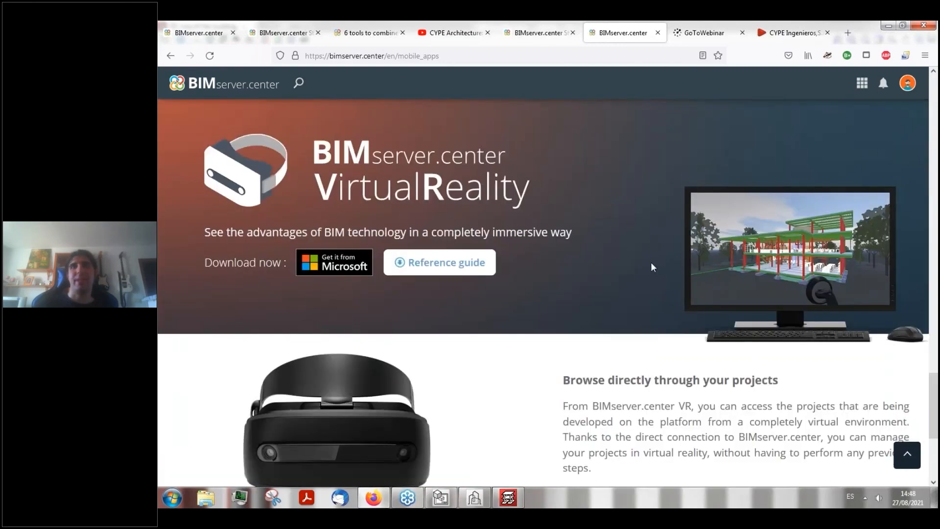
{"action": "scroll", "coordinate": [651, 263], "scroll_direction": "down", "scroll_amount": 3}
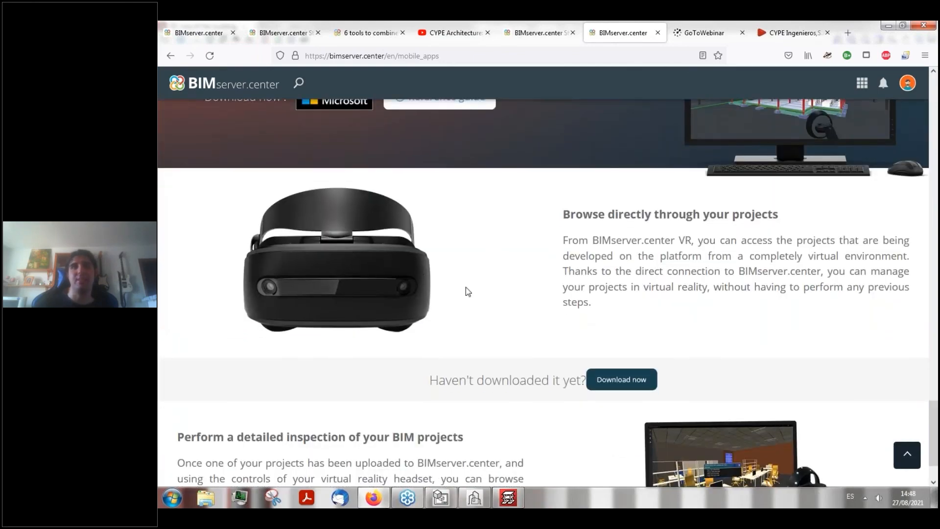
{"action": "scroll", "coordinate": [478, 278], "scroll_direction": "down", "scroll_amount": 2}
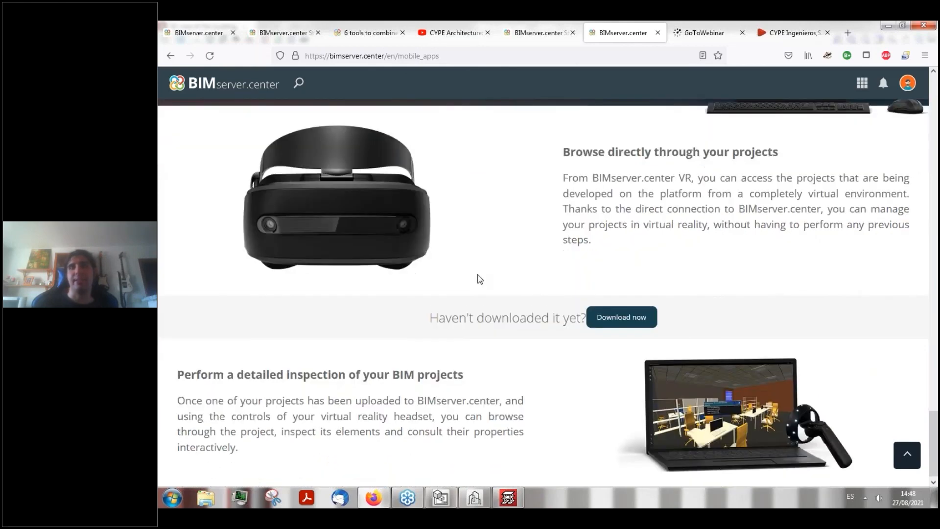
- Open the Microsoft download page for BIMserver.center Virtual Reality and highlight the app's price label
{"action": "scroll", "coordinate": [716, 380], "scroll_direction": "up", "scroll_amount": 4}
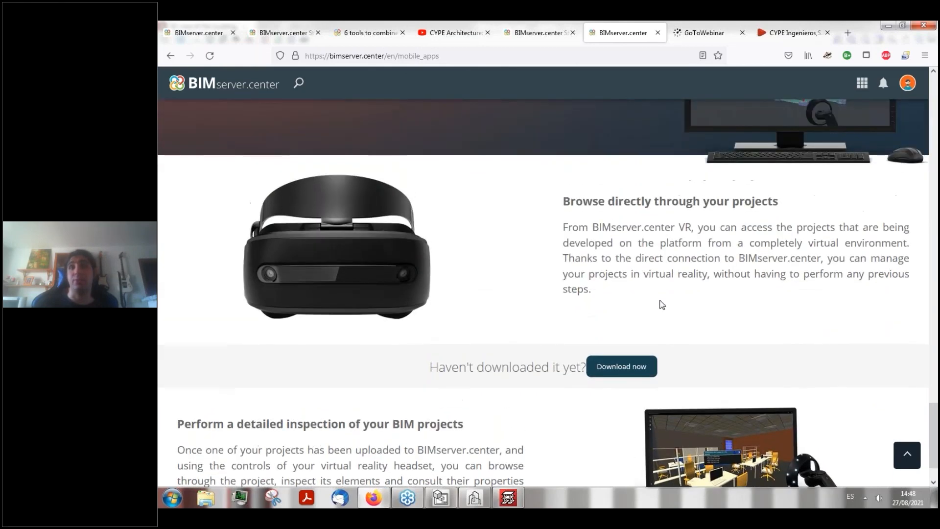
{"action": "scroll", "coordinate": [611, 345], "scroll_direction": "up", "scroll_amount": 2}
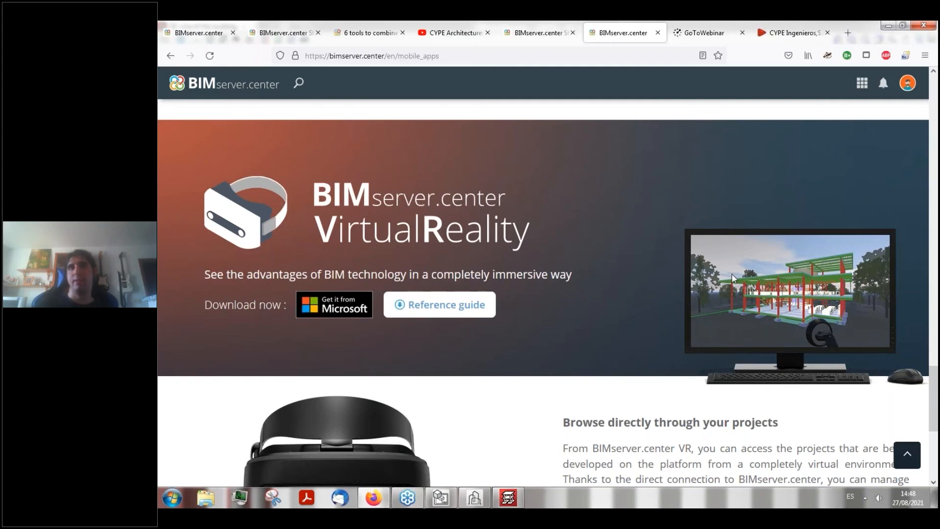
{"action": "scroll", "coordinate": [732, 273], "scroll_direction": "down", "scroll_amount": 5}
{"action": "left_click", "coordinate": [629, 314]}
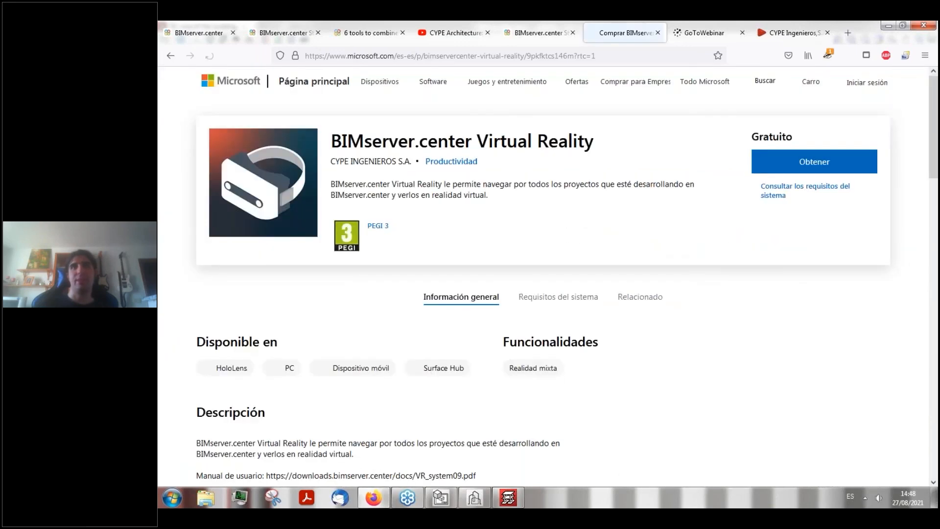
{"action": "left_click_drag", "start_coordinate": [750, 171], "coordinate": [804, 174]}
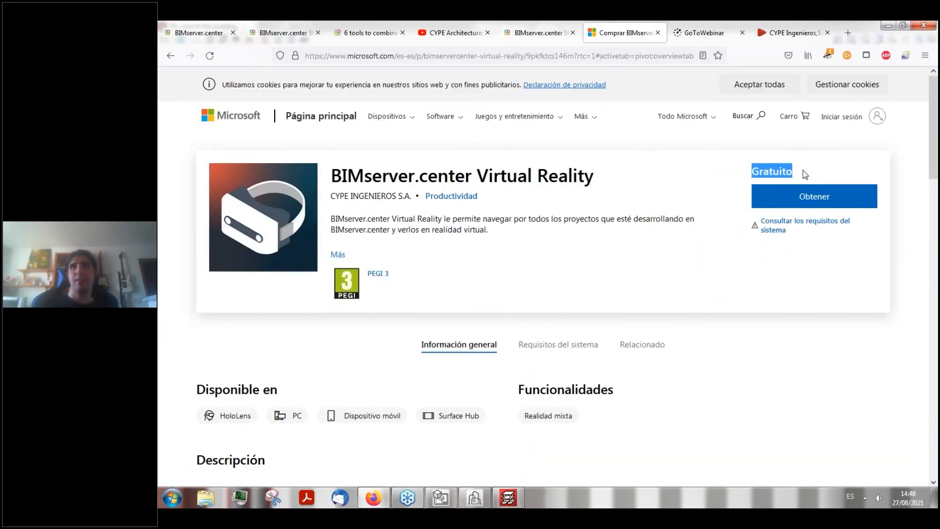
{"action": "left_click", "coordinate": [803, 170]}
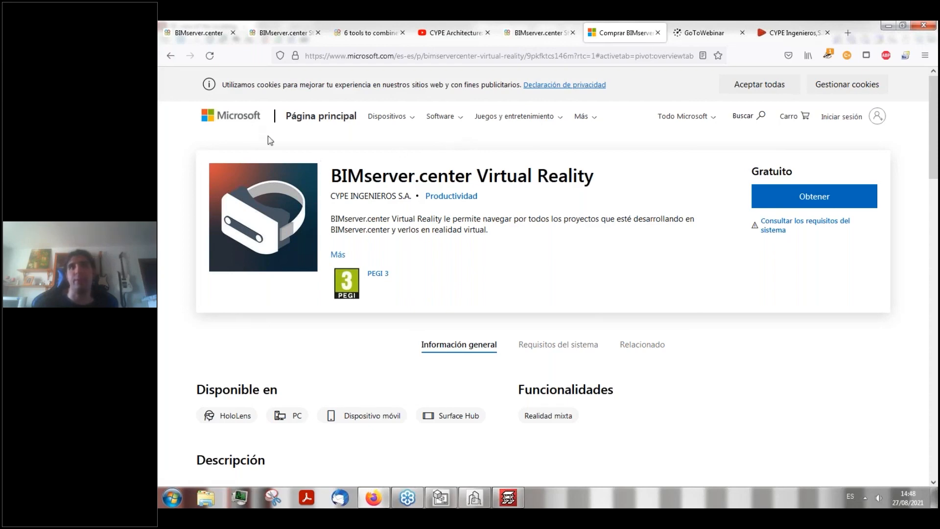
- Switch to the BIM Vision page in the BIMserver.center Store and examine its compatibility and description
{"action": "left_click", "coordinate": [563, 31]}
{"action": "scroll", "coordinate": [474, 266], "scroll_direction": "up", "scroll_amount": 2}
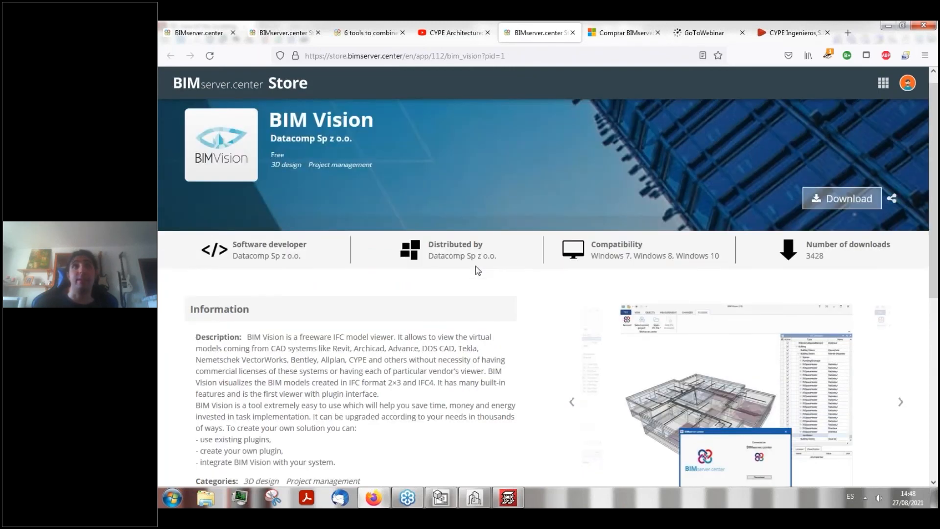
{"action": "scroll", "coordinate": [362, 220], "scroll_direction": "down", "scroll_amount": 4}
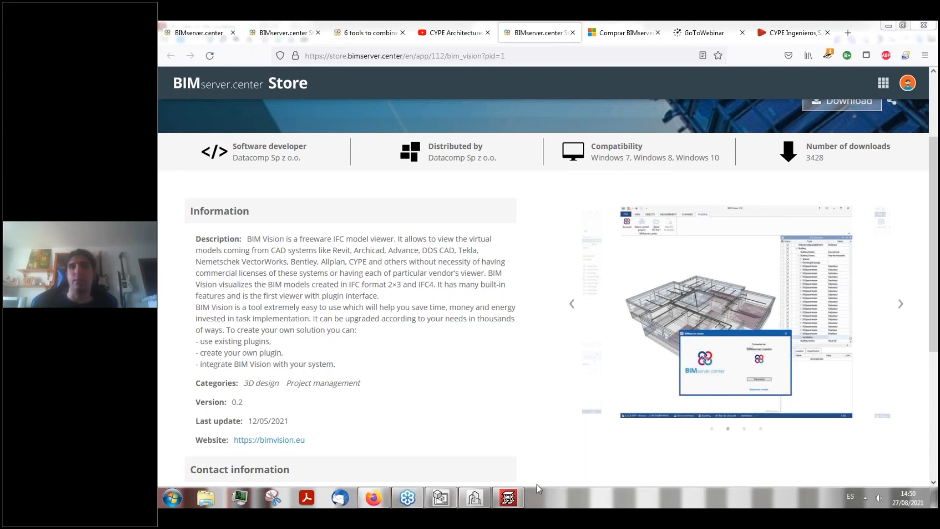
- Show the desktop and highlight the column of program shortcuts from Open BIM Site to Open BIM Layout
{"action": "left_click", "coordinate": [934, 496]}
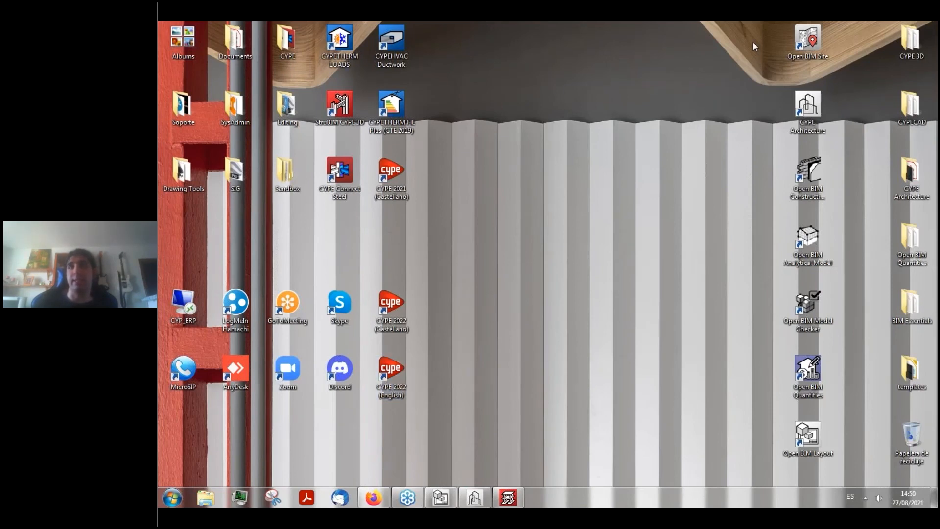
{"action": "left_click_drag", "start_coordinate": [752, 41], "coordinate": [830, 448]}
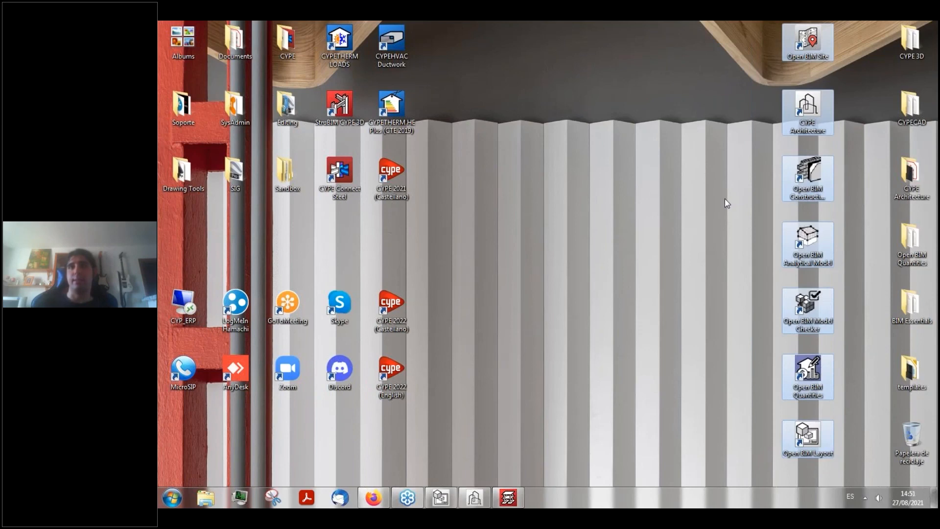
{"action": "left_click", "coordinate": [727, 192]}
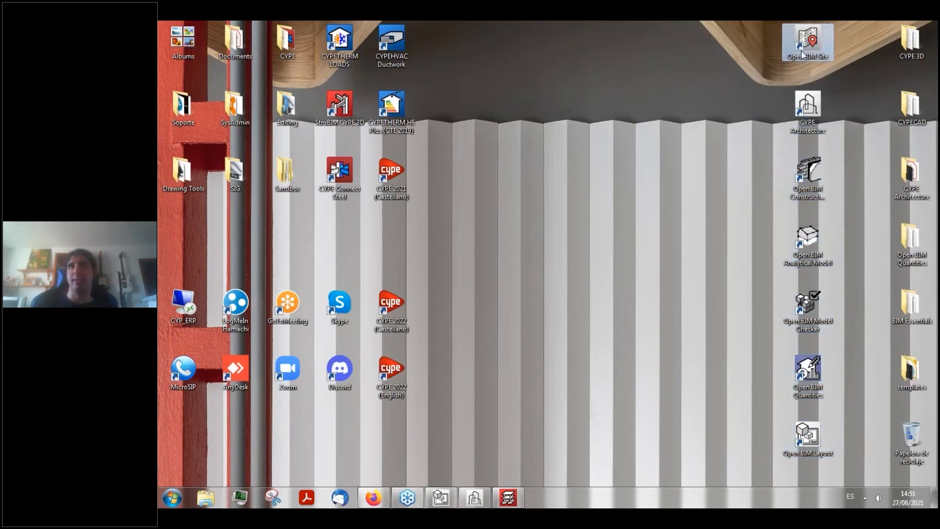
- Switch to CYPE Architecture and look through its Sketch, Architecture and Furniture tool sets
{"action": "left_click", "coordinate": [796, 117]}
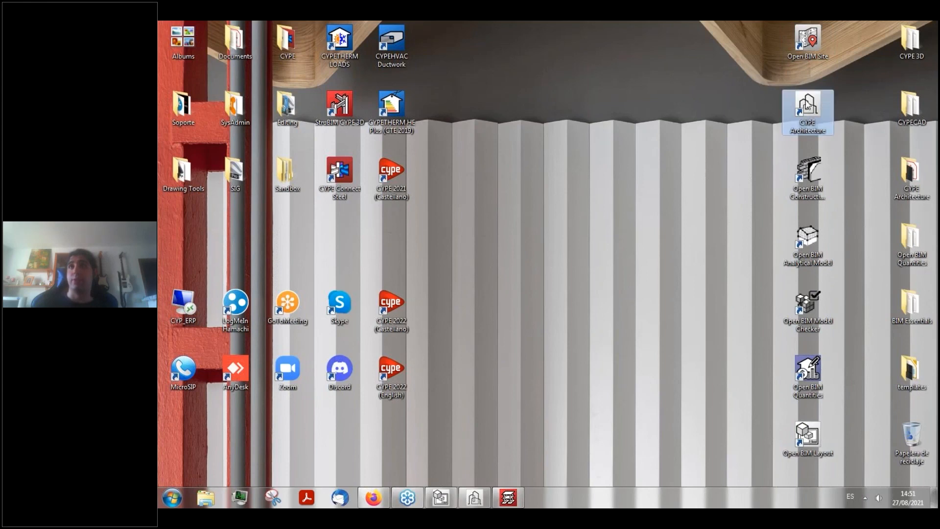
{"action": "double_click", "coordinate": [786, 98]}
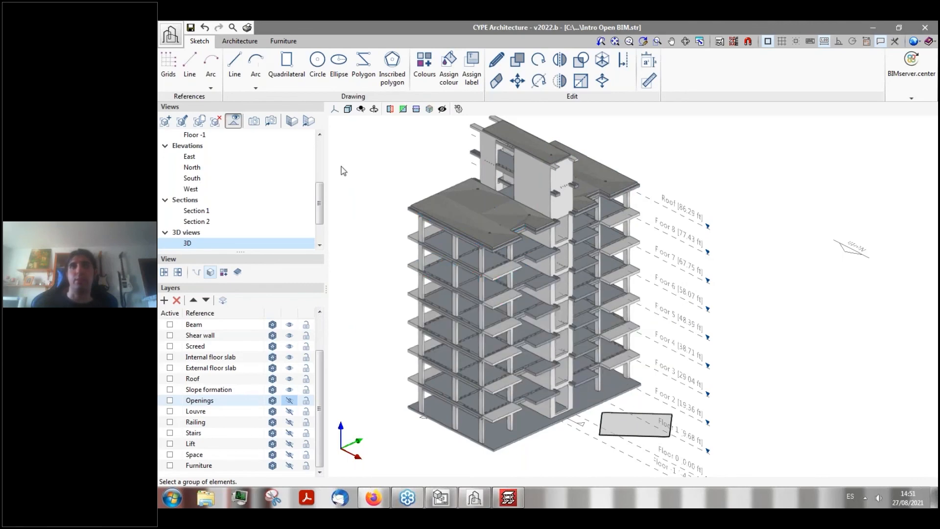
{"action": "left_click", "coordinate": [240, 41]}
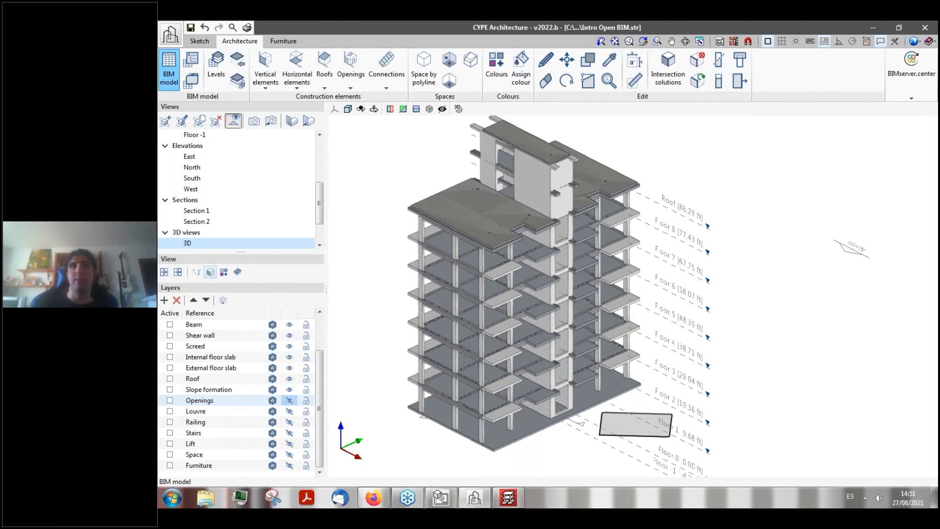
{"action": "left_click", "coordinate": [168, 69]}
{"action": "left_click", "coordinate": [830, 53]}
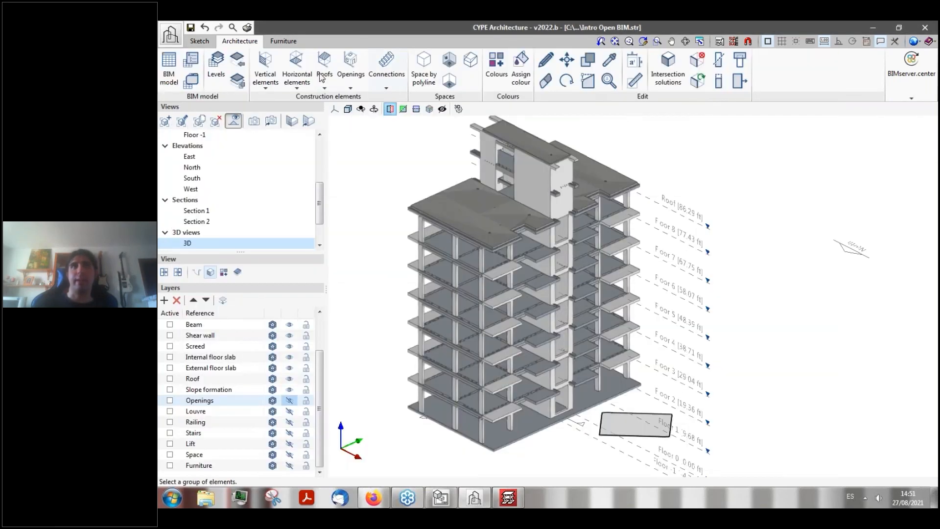
{"action": "left_click", "coordinate": [199, 41]}
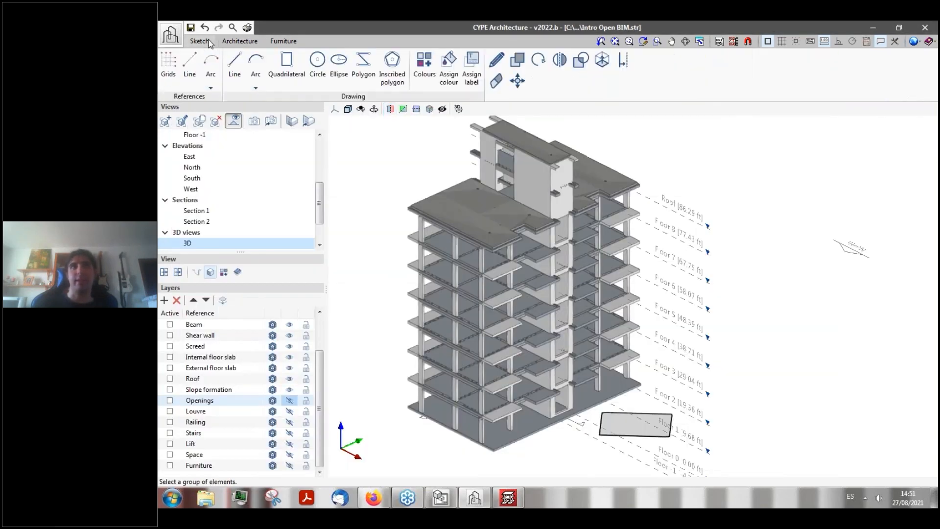
{"action": "left_click", "coordinate": [239, 41]}
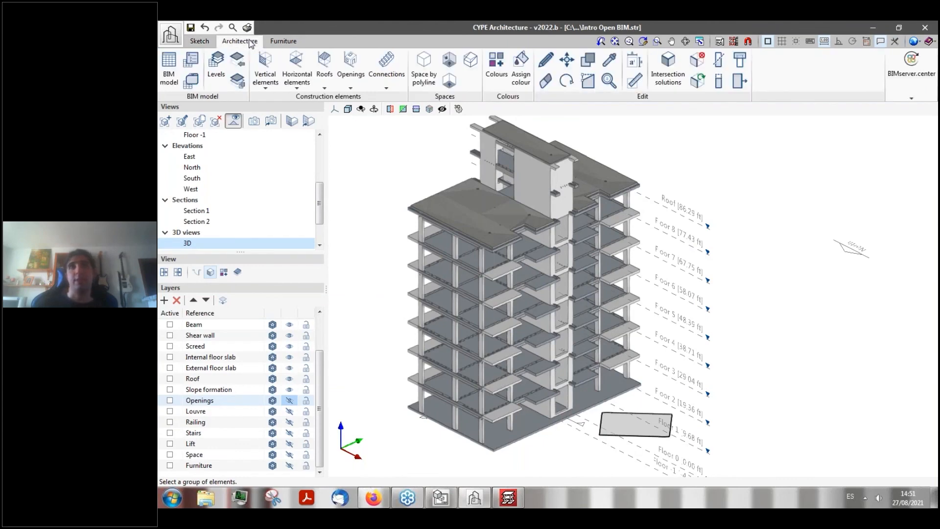
{"action": "left_click", "coordinate": [283, 41]}
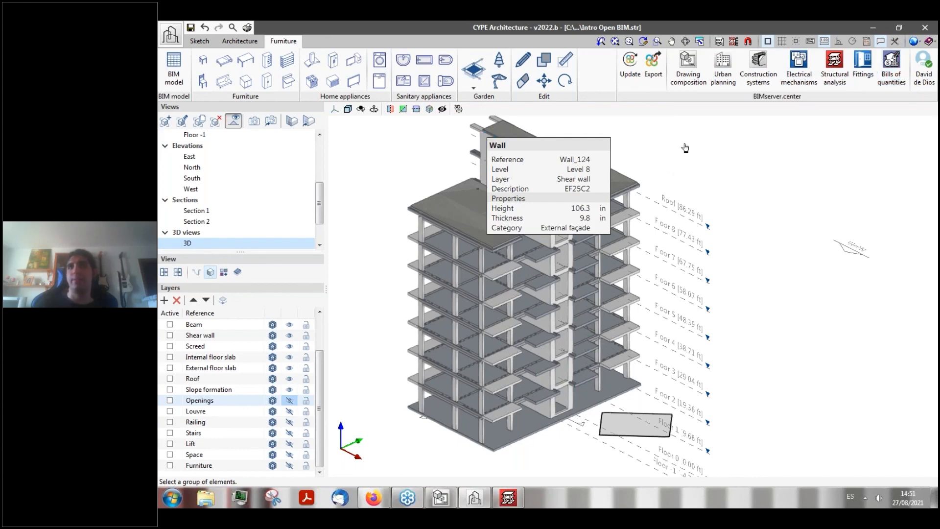
- Return to the desktop and highlight the Open BIM program shortcuts again as a group
{"action": "key", "text": "super+d"}
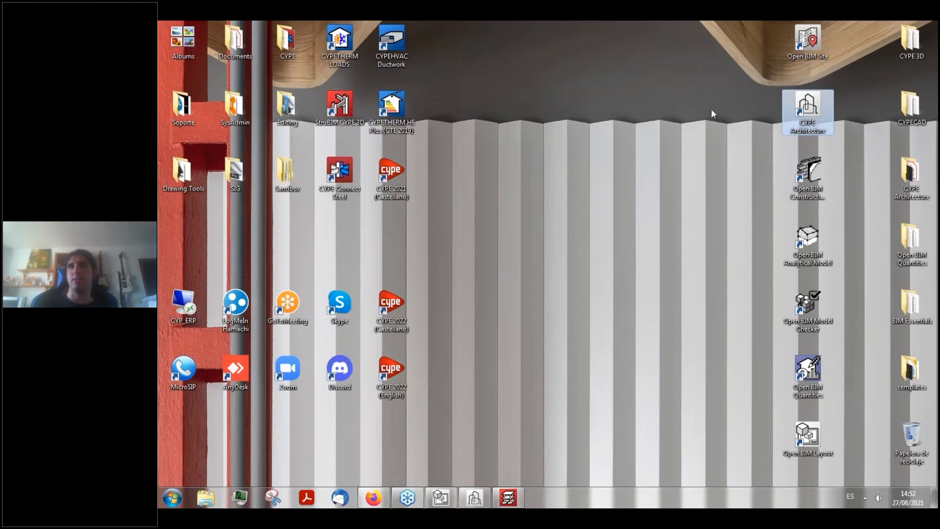
{"action": "left_click_drag", "start_coordinate": [707, 140], "coordinate": [833, 466]}
{"action": "left_click_drag", "start_coordinate": [738, 39], "coordinate": [799, 449]}
{"action": "left_click", "coordinate": [782, 180]}
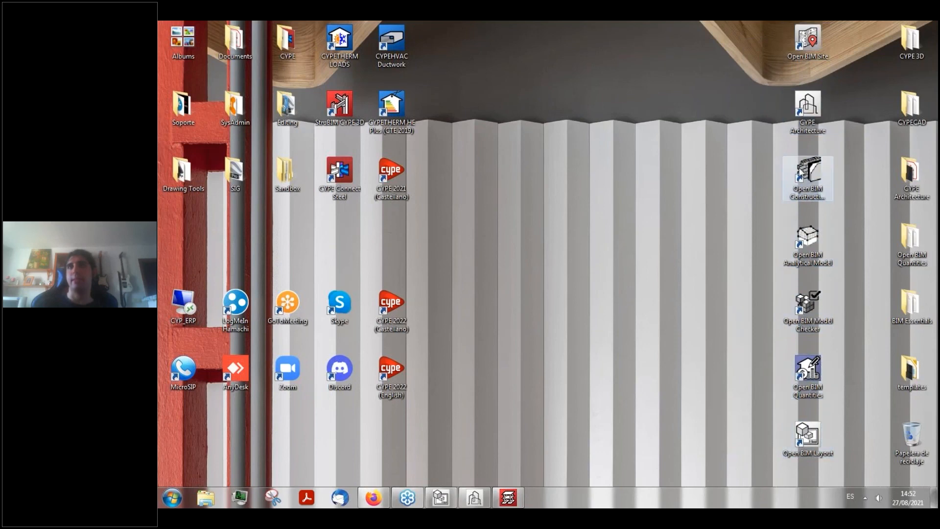
- Point out the Open BIM construction systems, Open BIM Analytical Model and CYPE Architecture shortcuts individually
{"action": "left_click", "coordinate": [806, 175]}
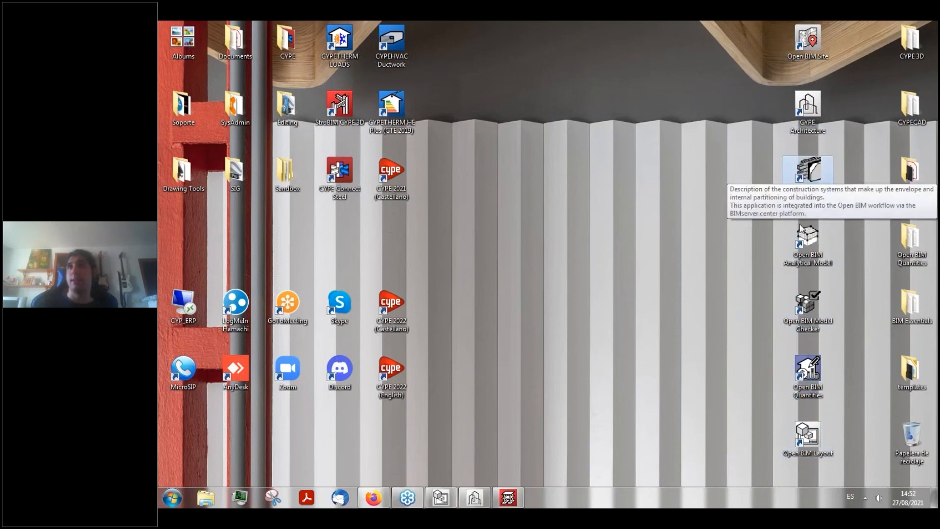
{"action": "left_click", "coordinate": [801, 241]}
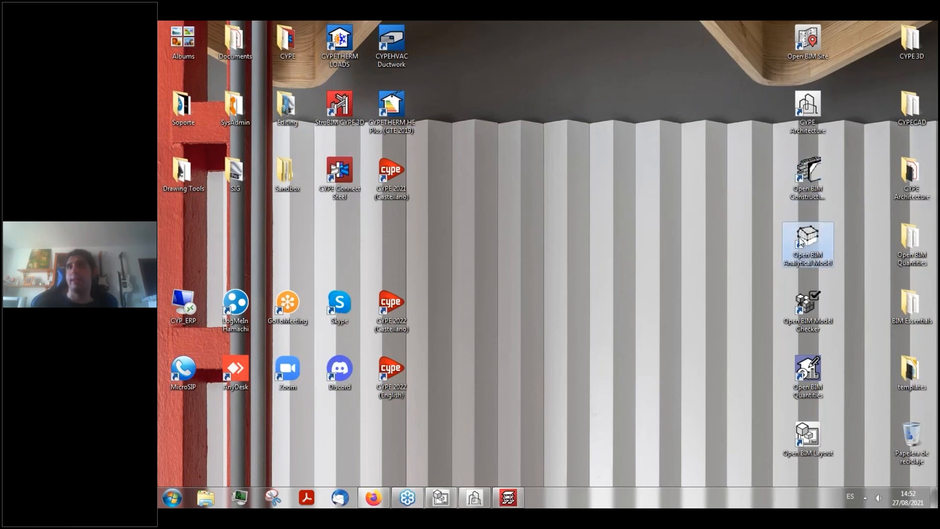
{"action": "left_click", "coordinate": [798, 117]}
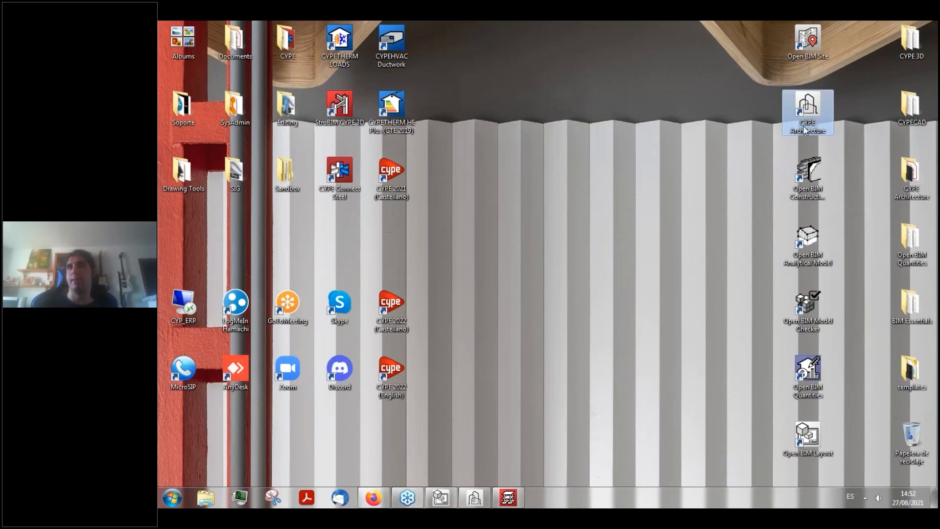
{"action": "left_click", "coordinate": [806, 244]}
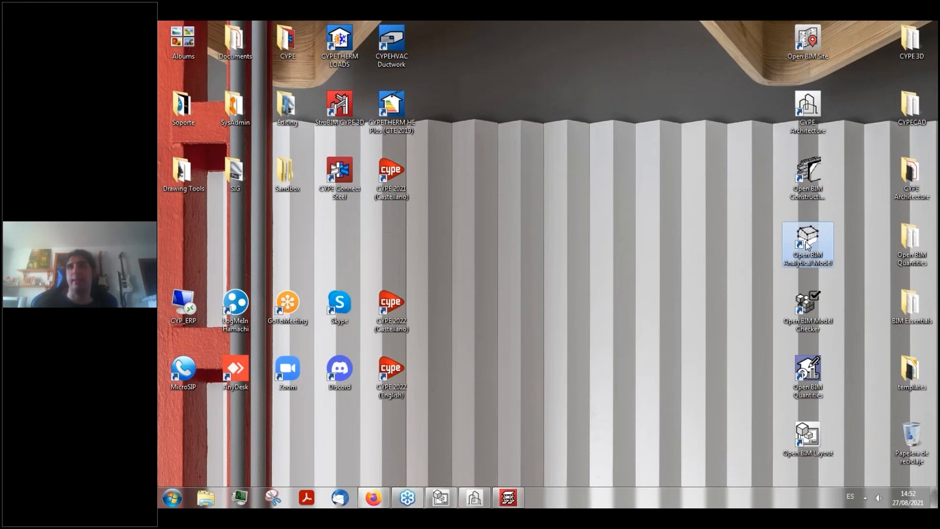
{"action": "left_click", "coordinate": [753, 290]}
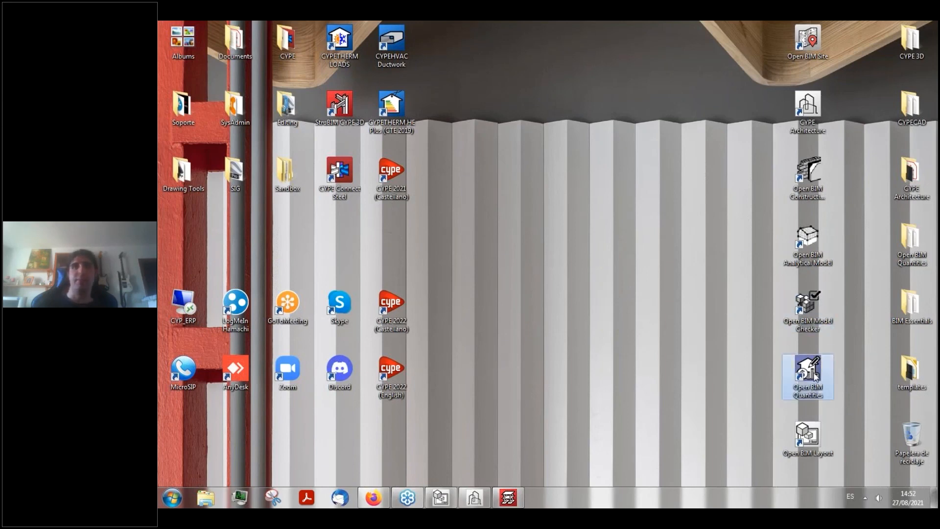
- Point out the Open BIM Quantities, CYPE Architecture and Open BIM Model Checker shortcuts, leaving none selected
{"action": "mouse_move", "coordinate": [815, 376]}
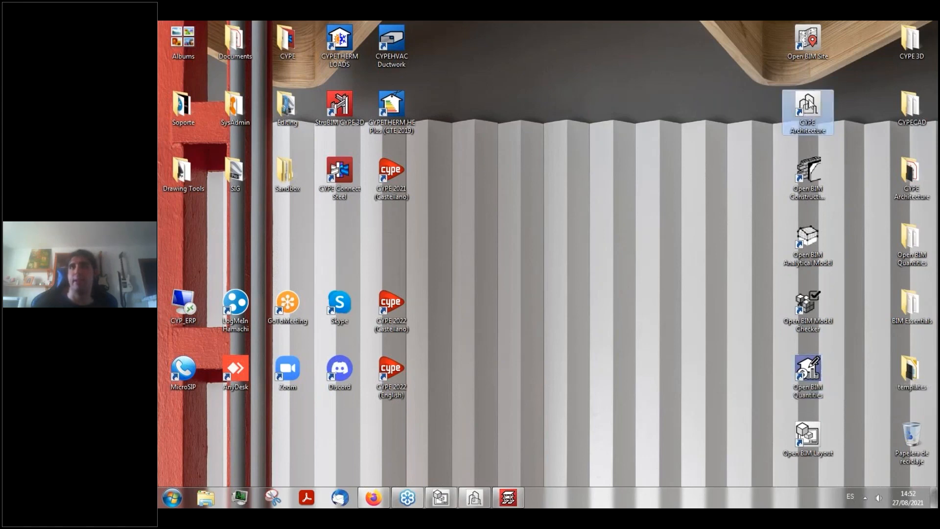
{"action": "left_click", "coordinate": [810, 105]}
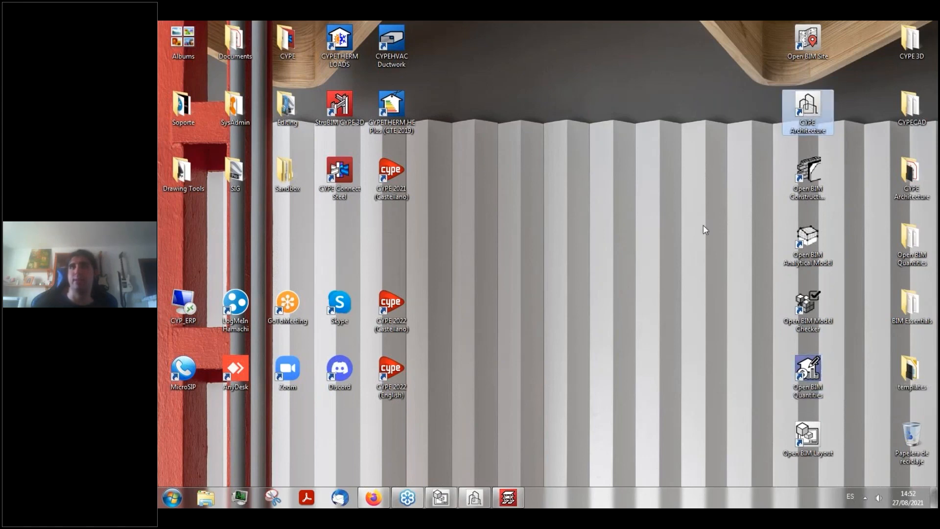
{"action": "left_click", "coordinate": [795, 307]}
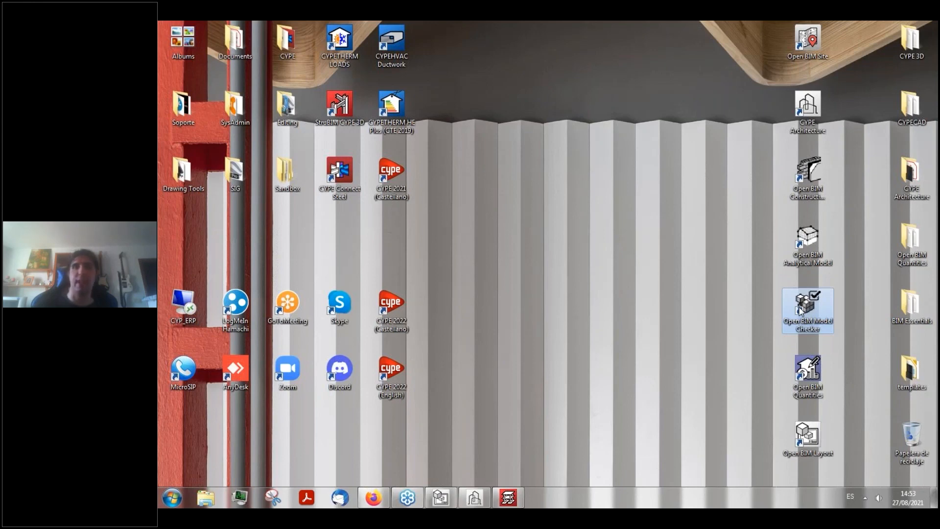
{"action": "left_click", "coordinate": [742, 301]}
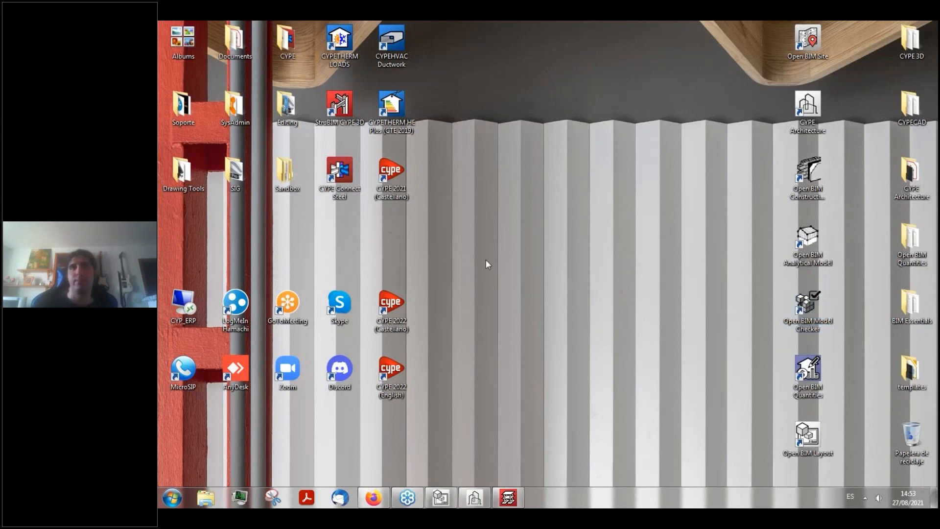